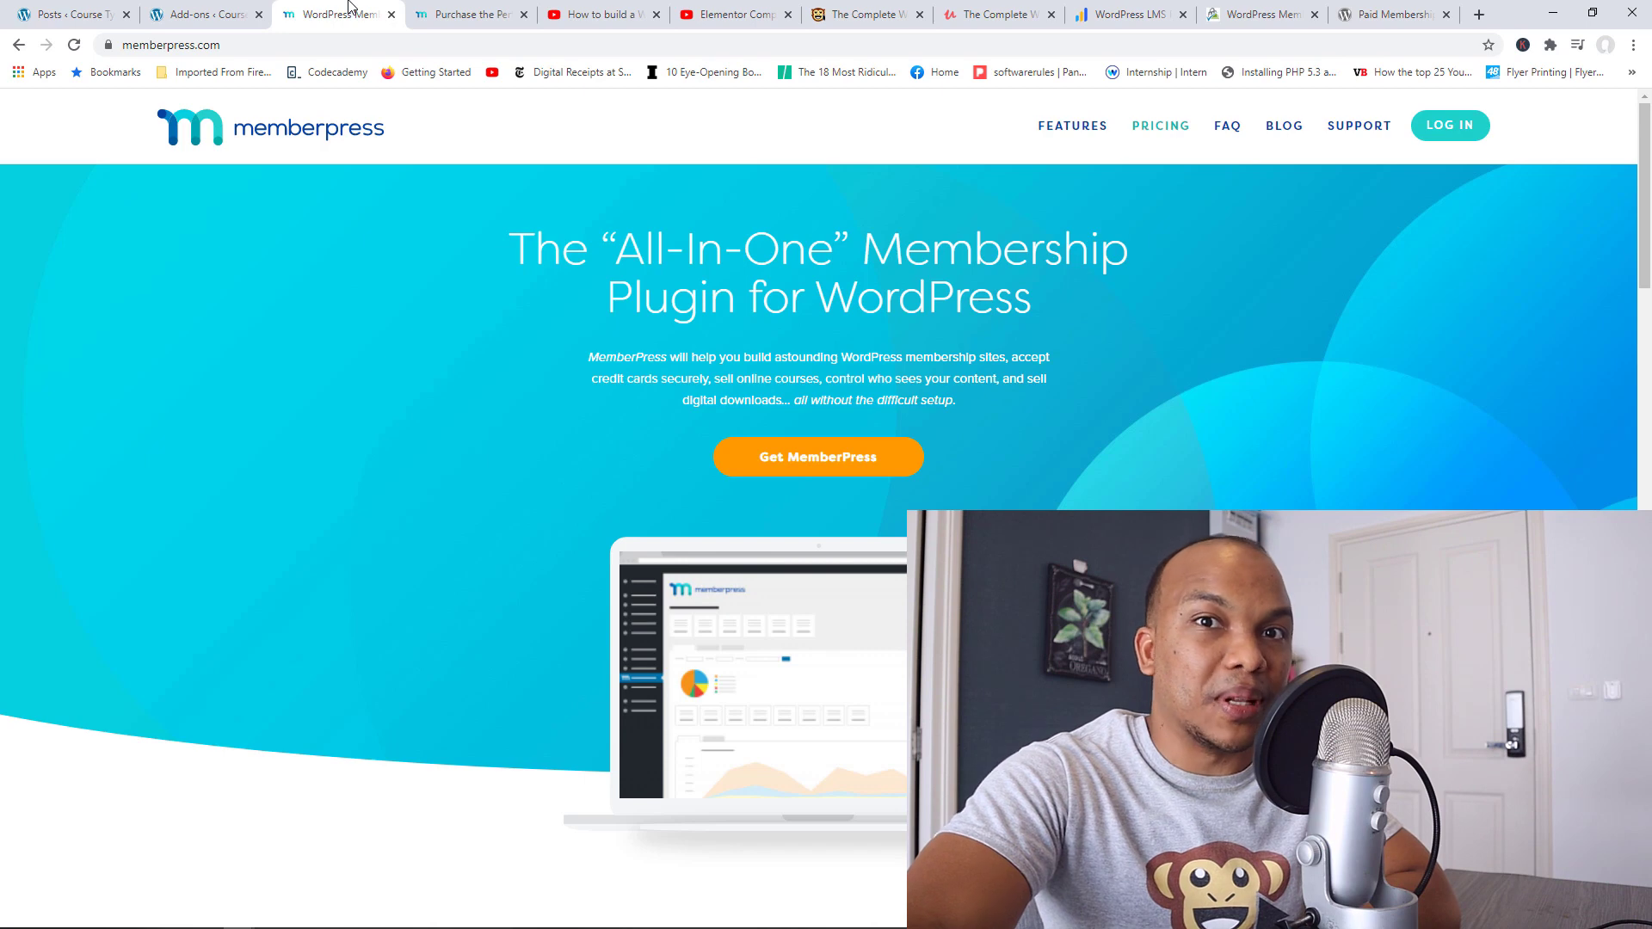
# Step: Browse the Pro, Plus and Basic plans on memberpress.com, then go back to the site's MemberPress Add-ons page
pyautogui.click(448, 11)
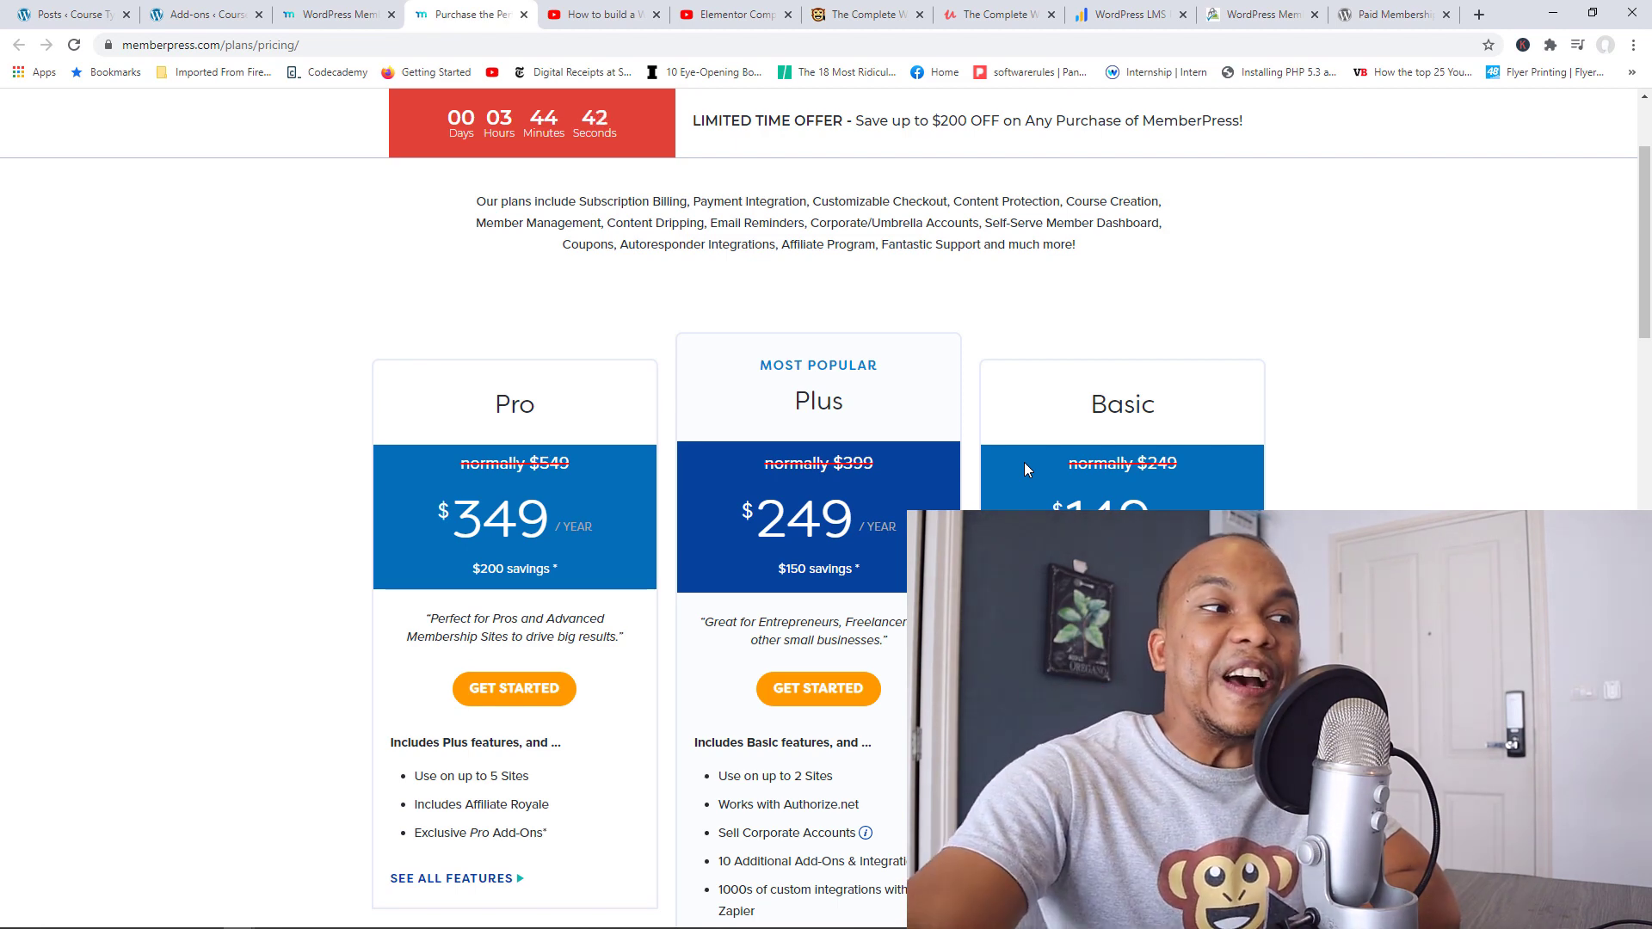
pyautogui.click(230, 8)
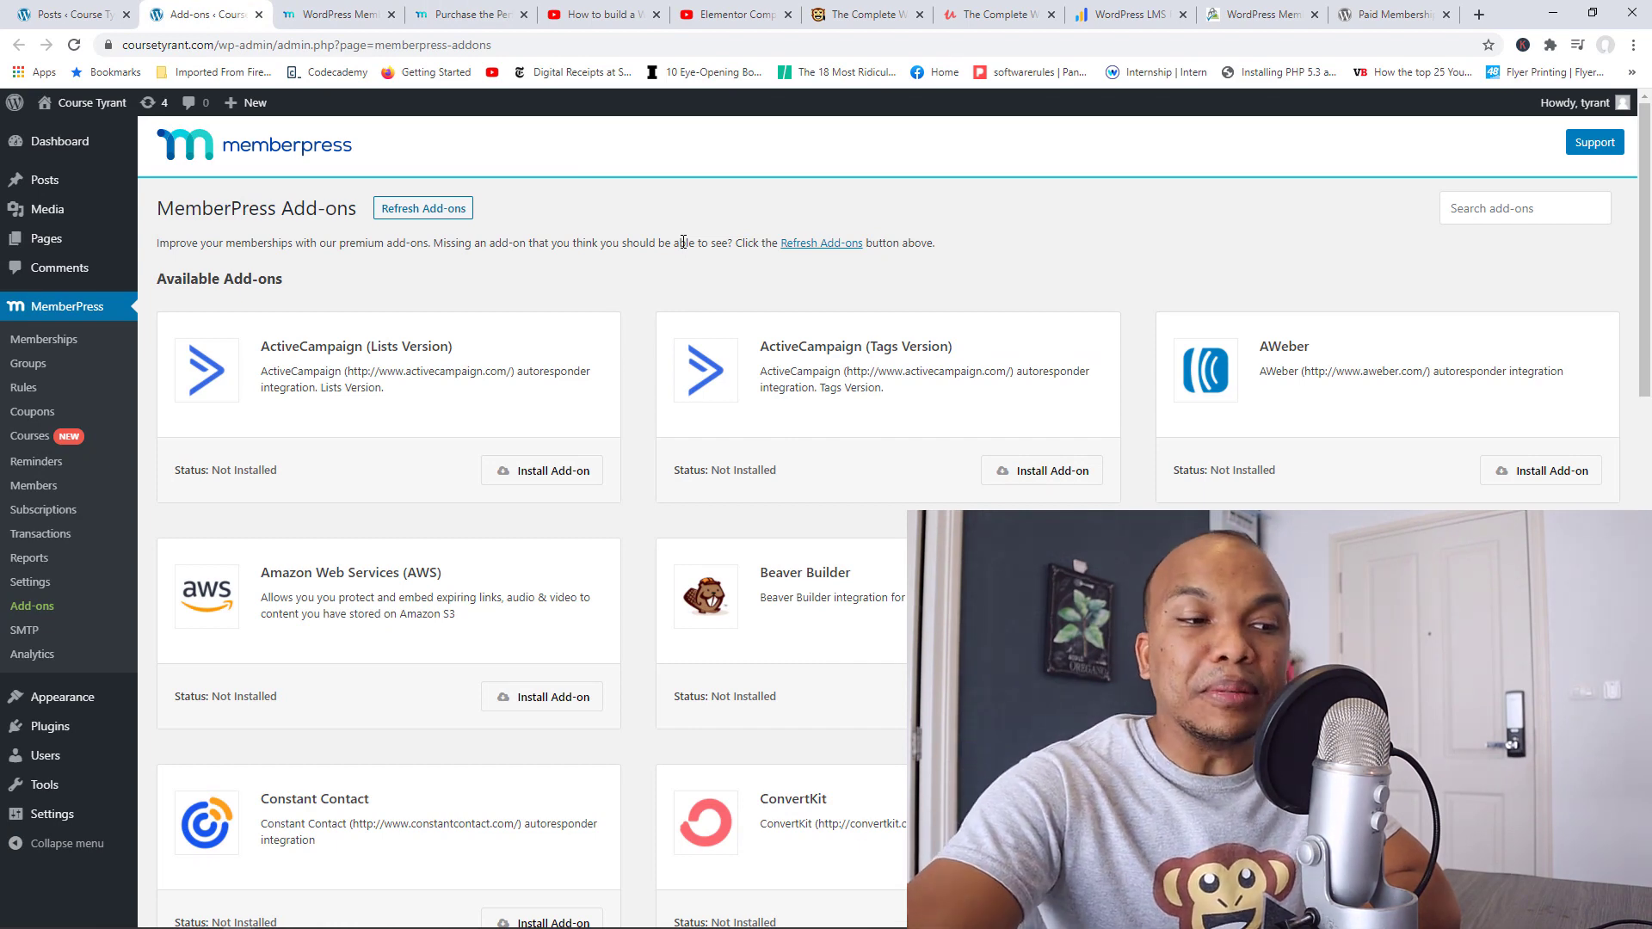
pyautogui.scroll(-8, 939, 435)
pyautogui.scroll(-10, 942, 435)
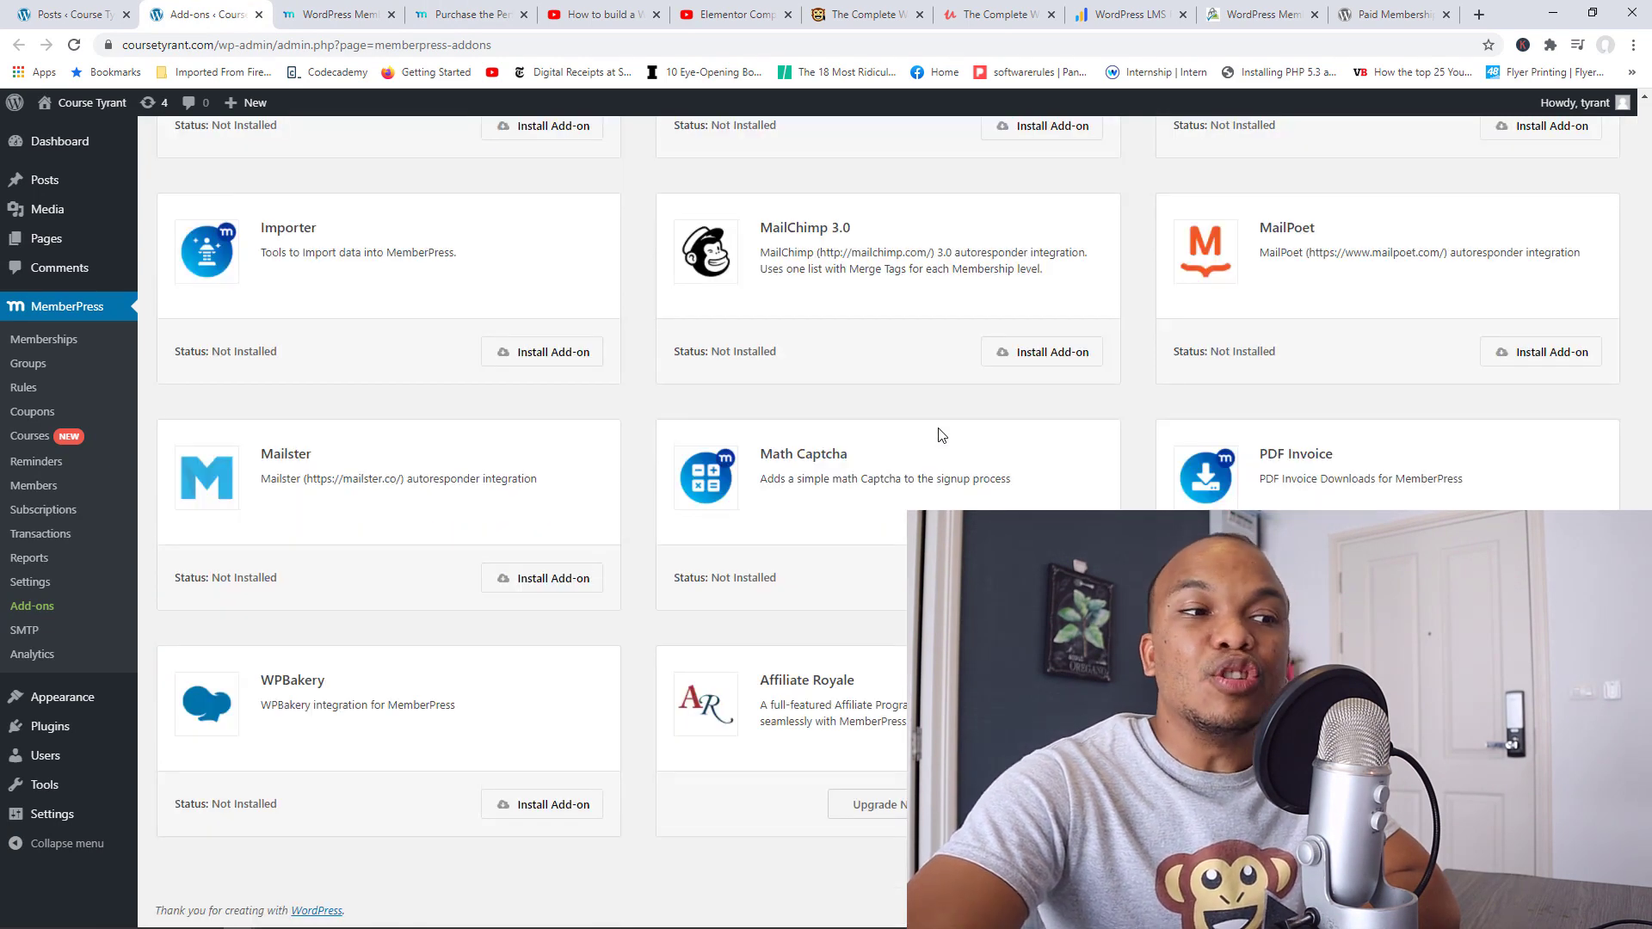
pyautogui.scroll(8, 941, 435)
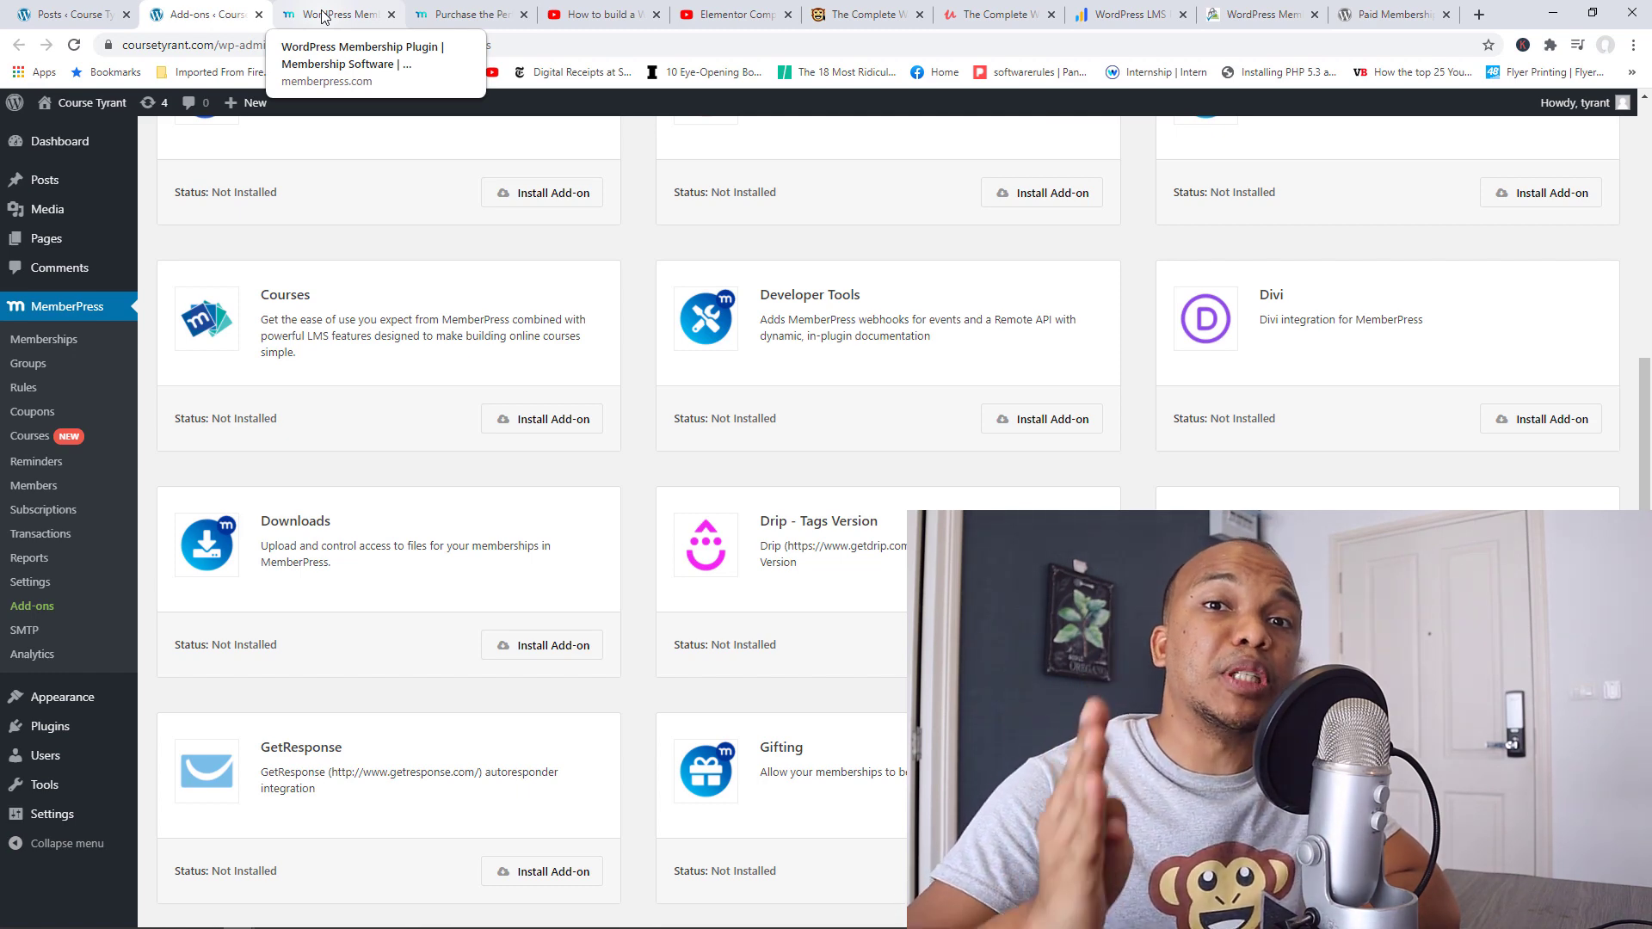
# Step: Compare the Paid Memberships Pro wordpress.org listing with paidmembershipspro.com, then move to the LearnDash homepage
pyautogui.click(1347, 9)
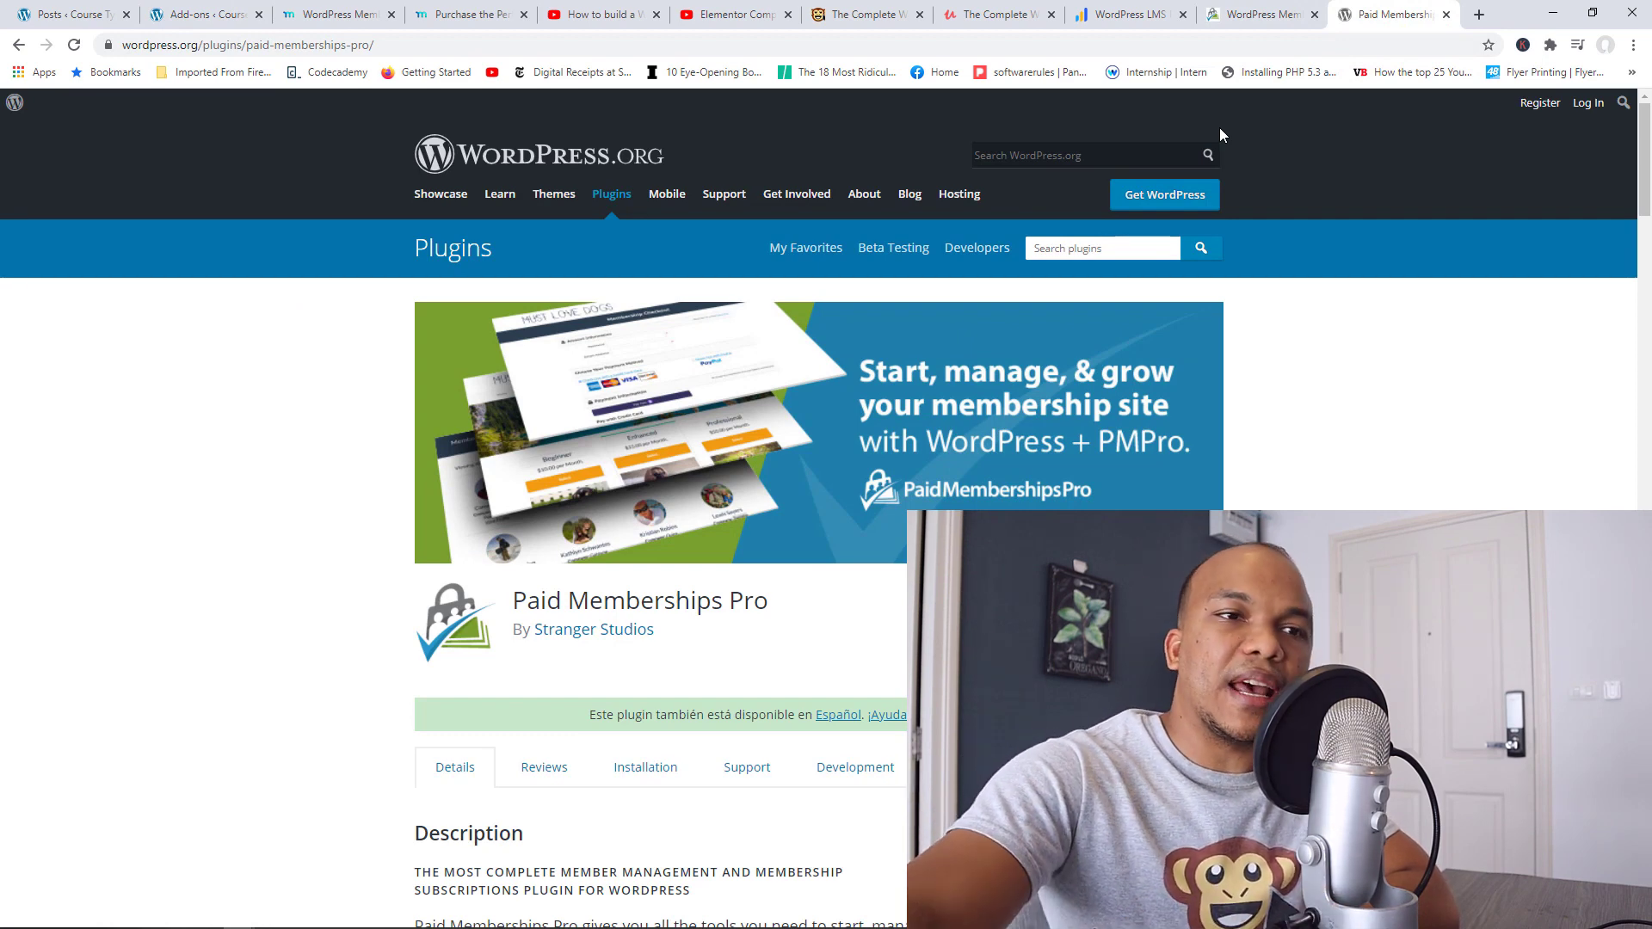
pyautogui.click(1264, 6)
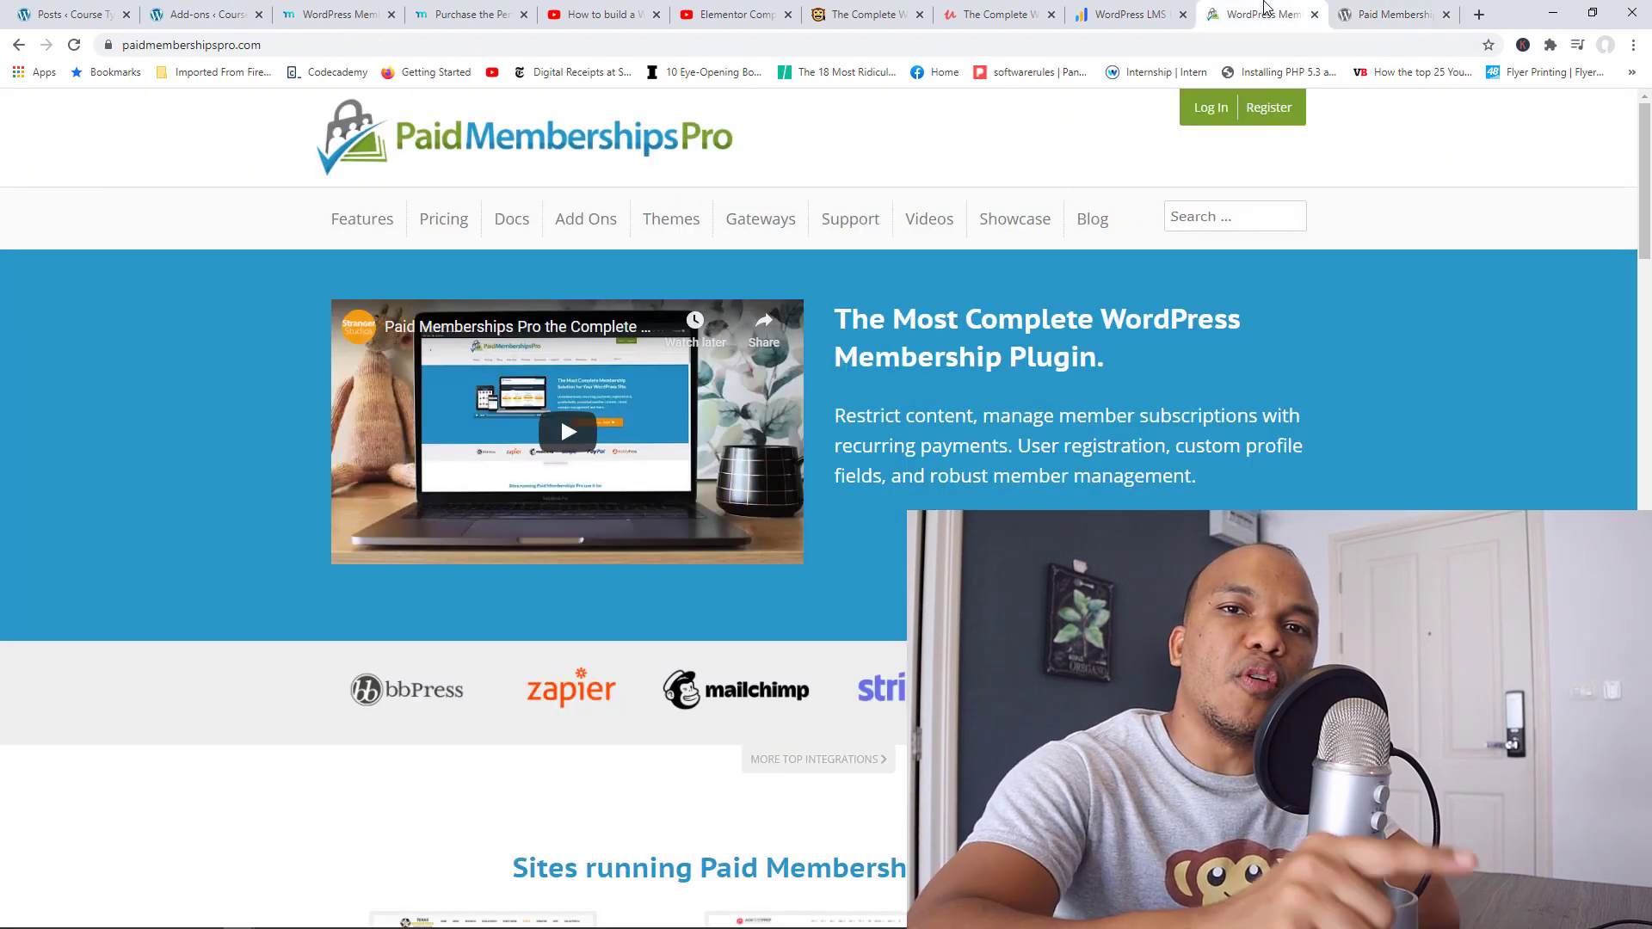
pyautogui.click(1385, 7)
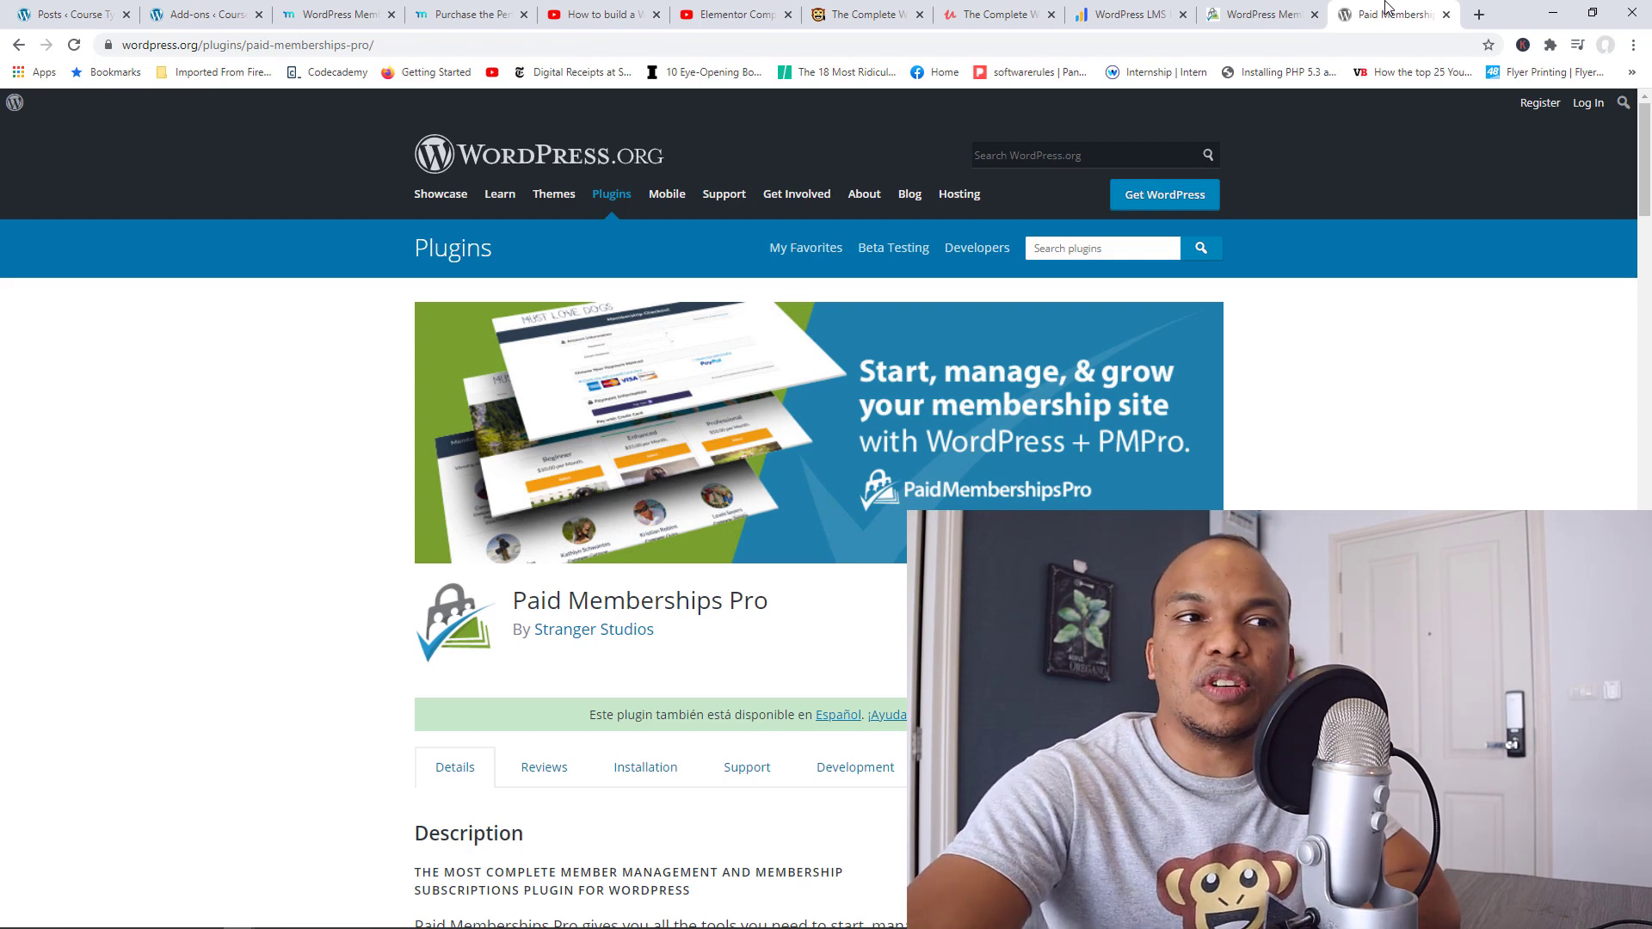
pyautogui.click(1274, 13)
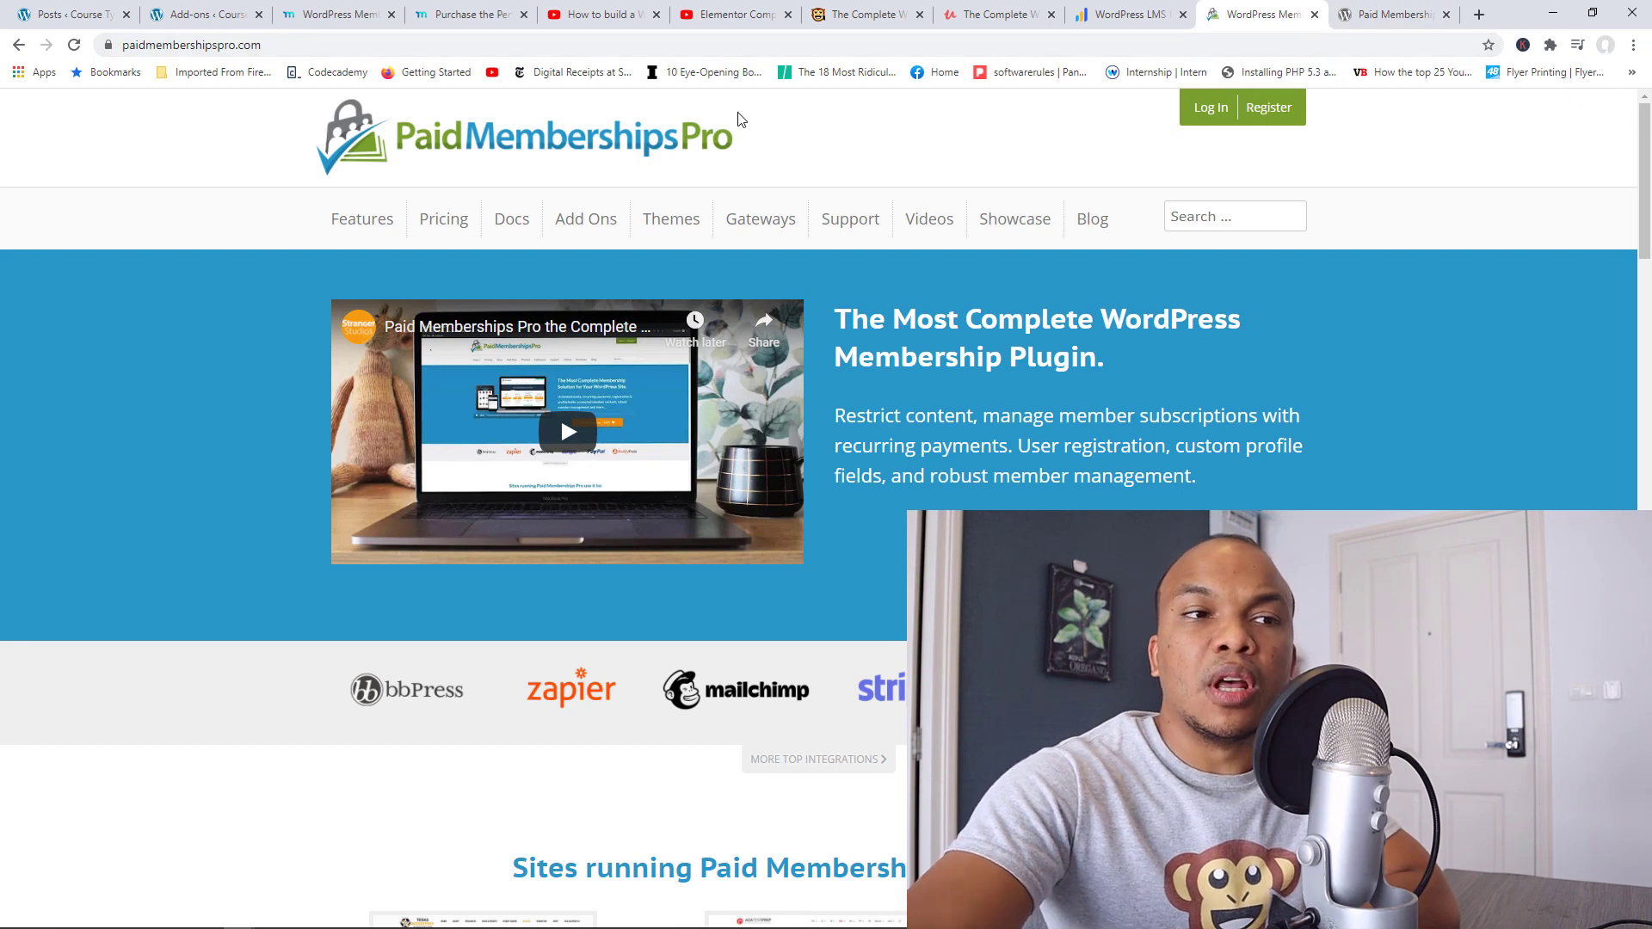
pyautogui.click(1156, 9)
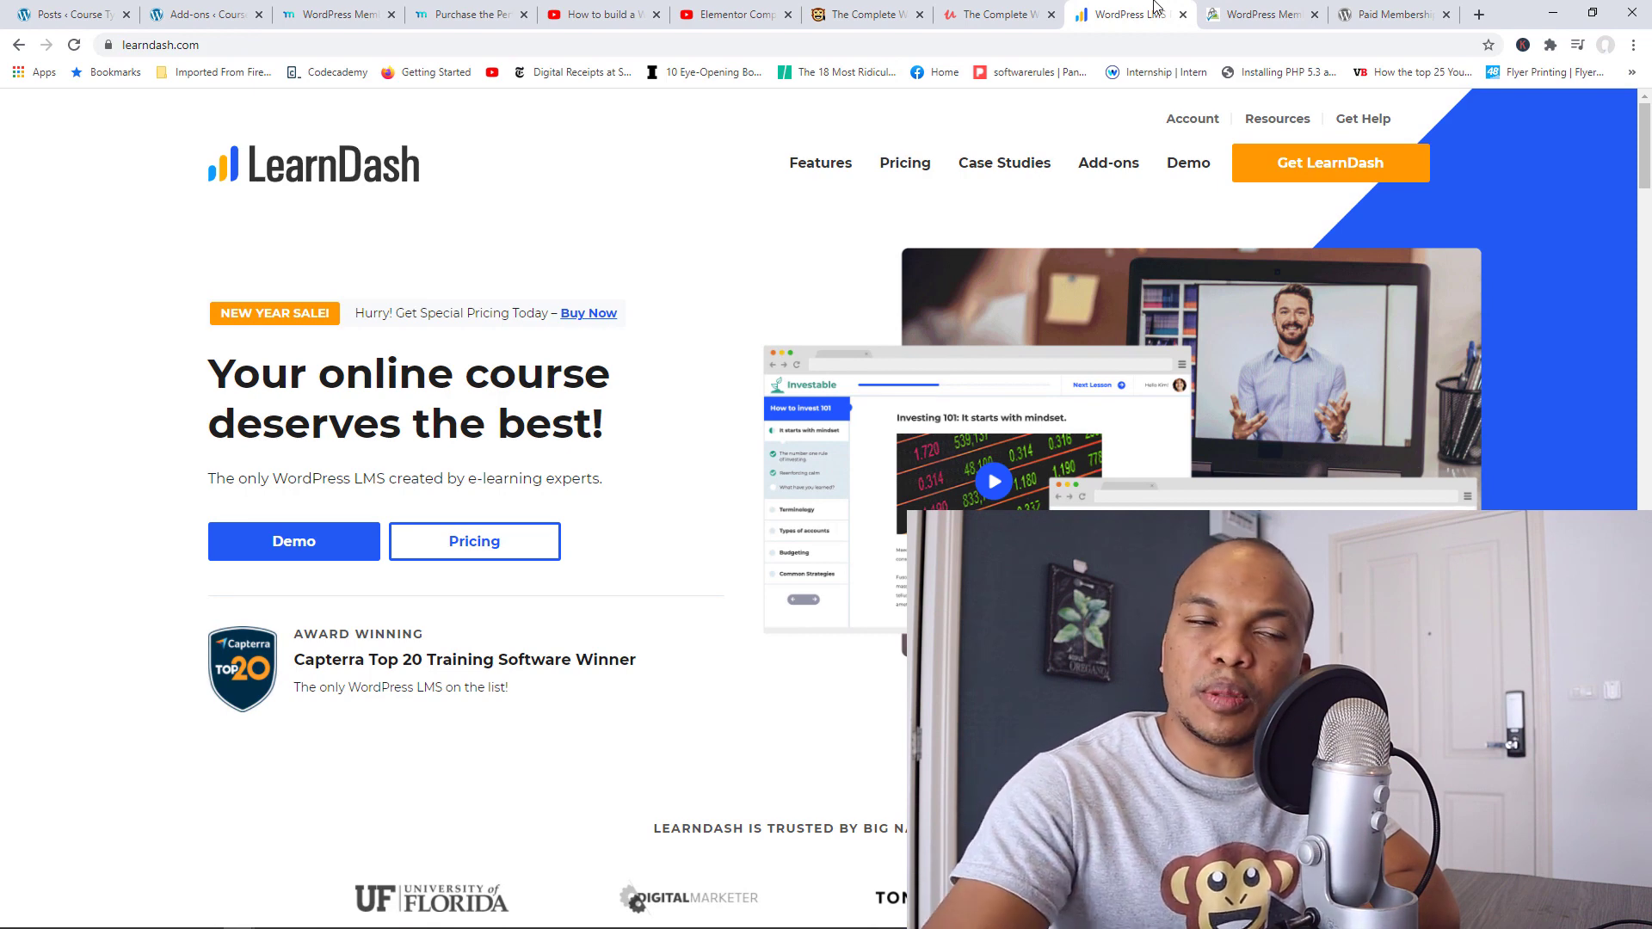
# Step: Revisit the Web Monkey Academy, Paid Memberships Pro and LearnDash pages, ending on the $14.99 Udemy course
pyautogui.click(895, 8)
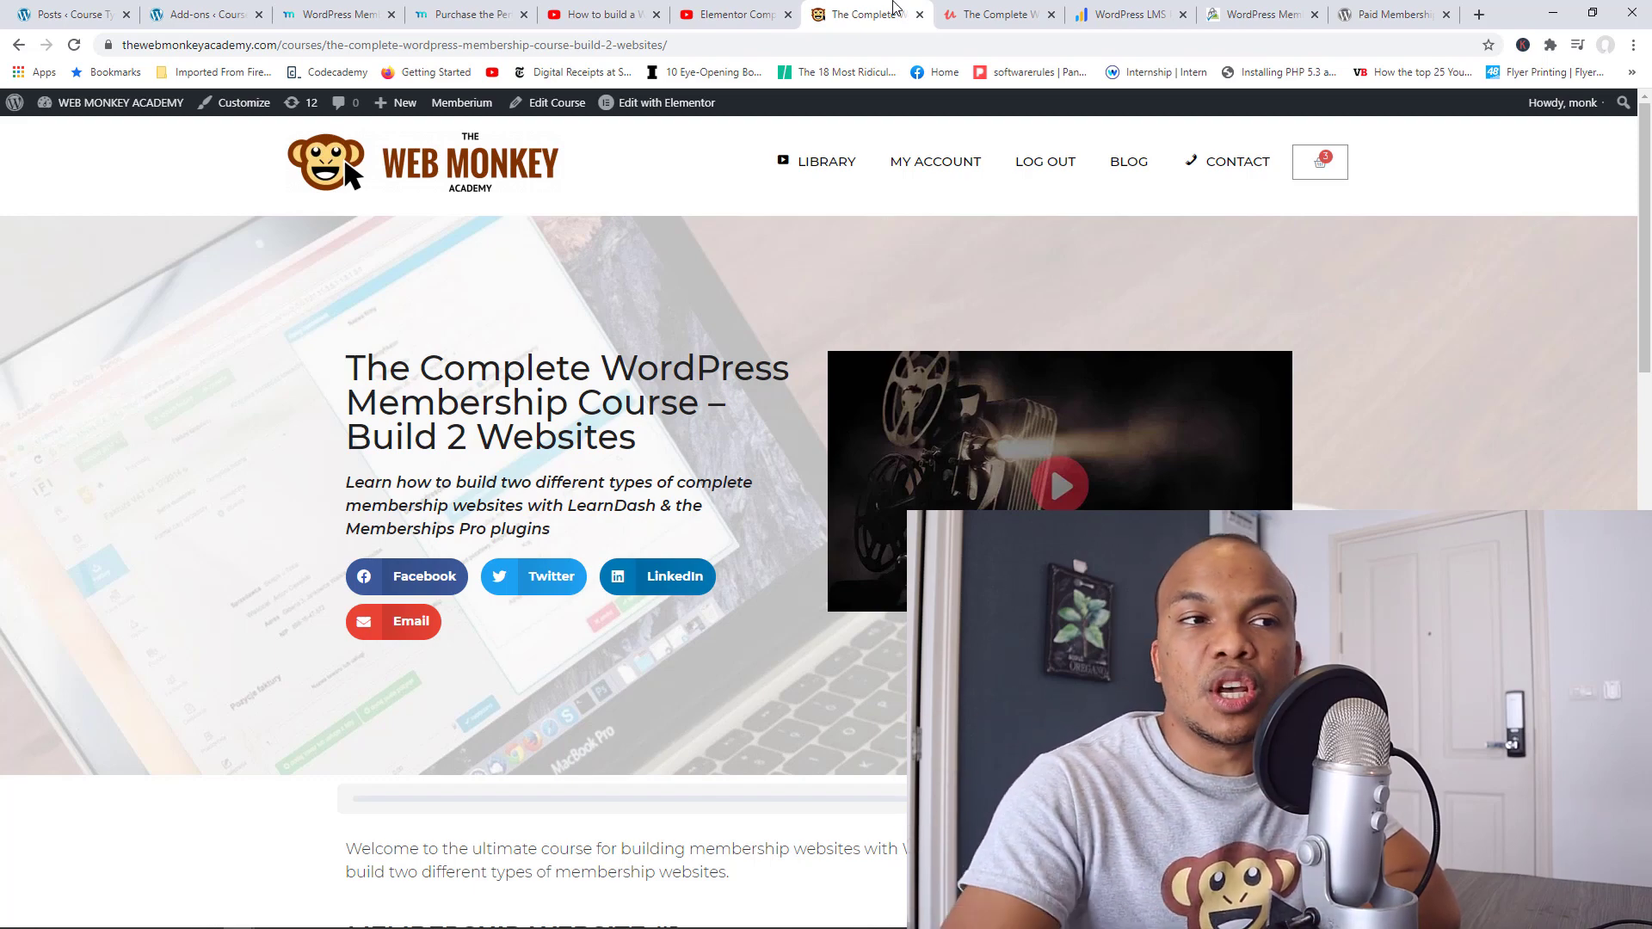
pyautogui.click(1264, 10)
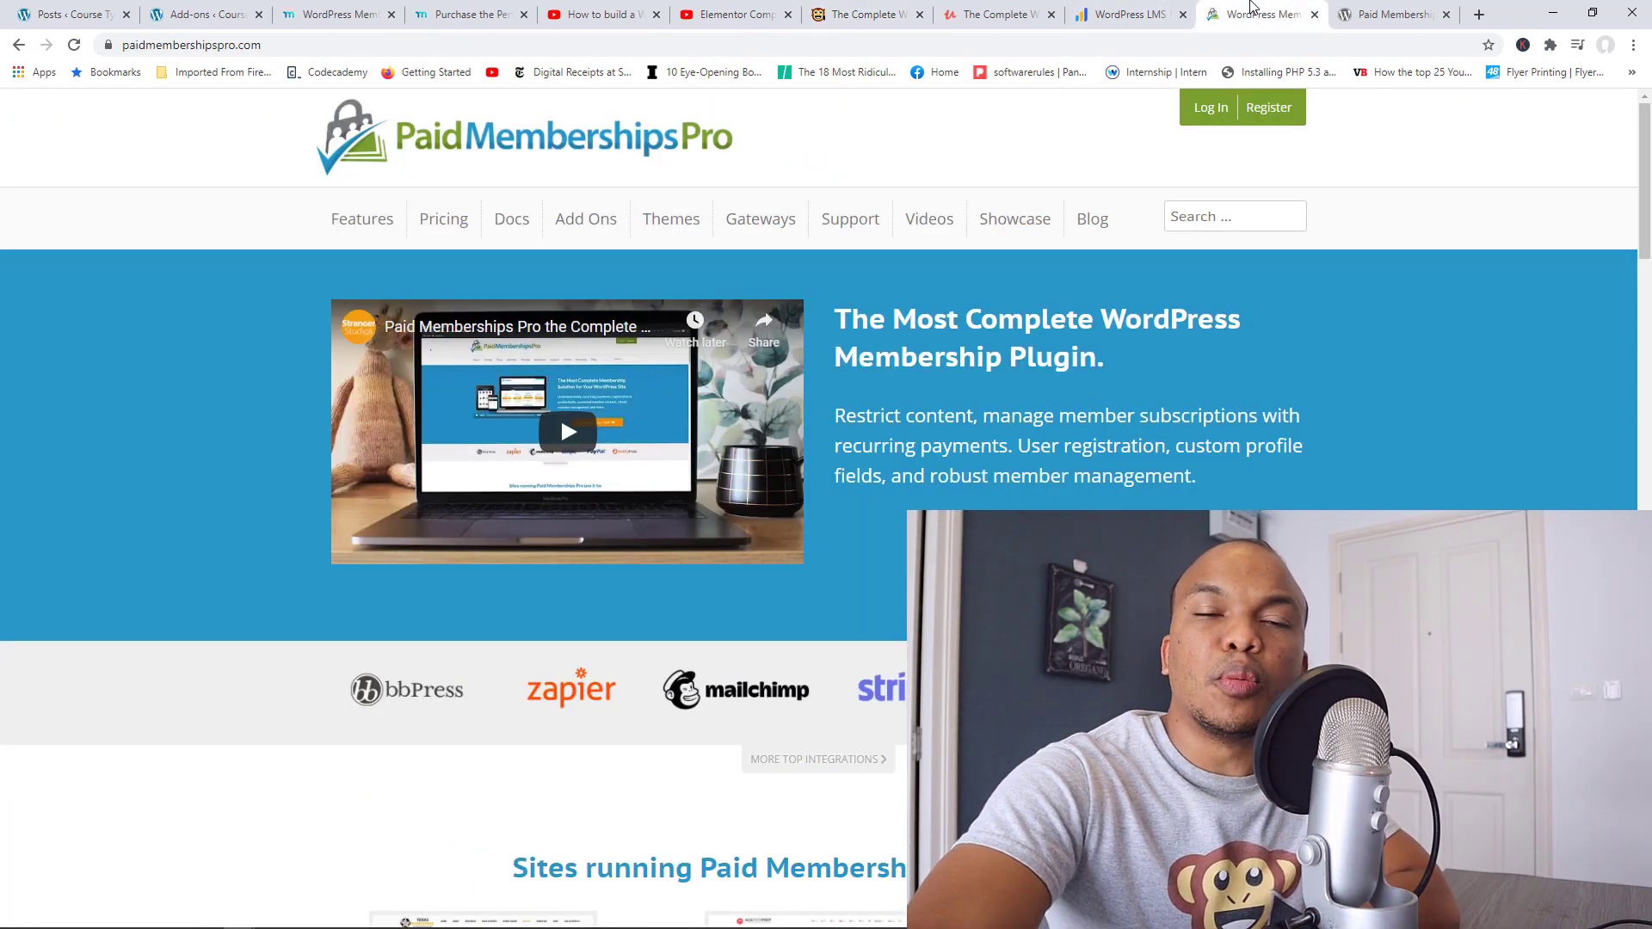
pyautogui.click(1405, 8)
pyautogui.click(1128, 13)
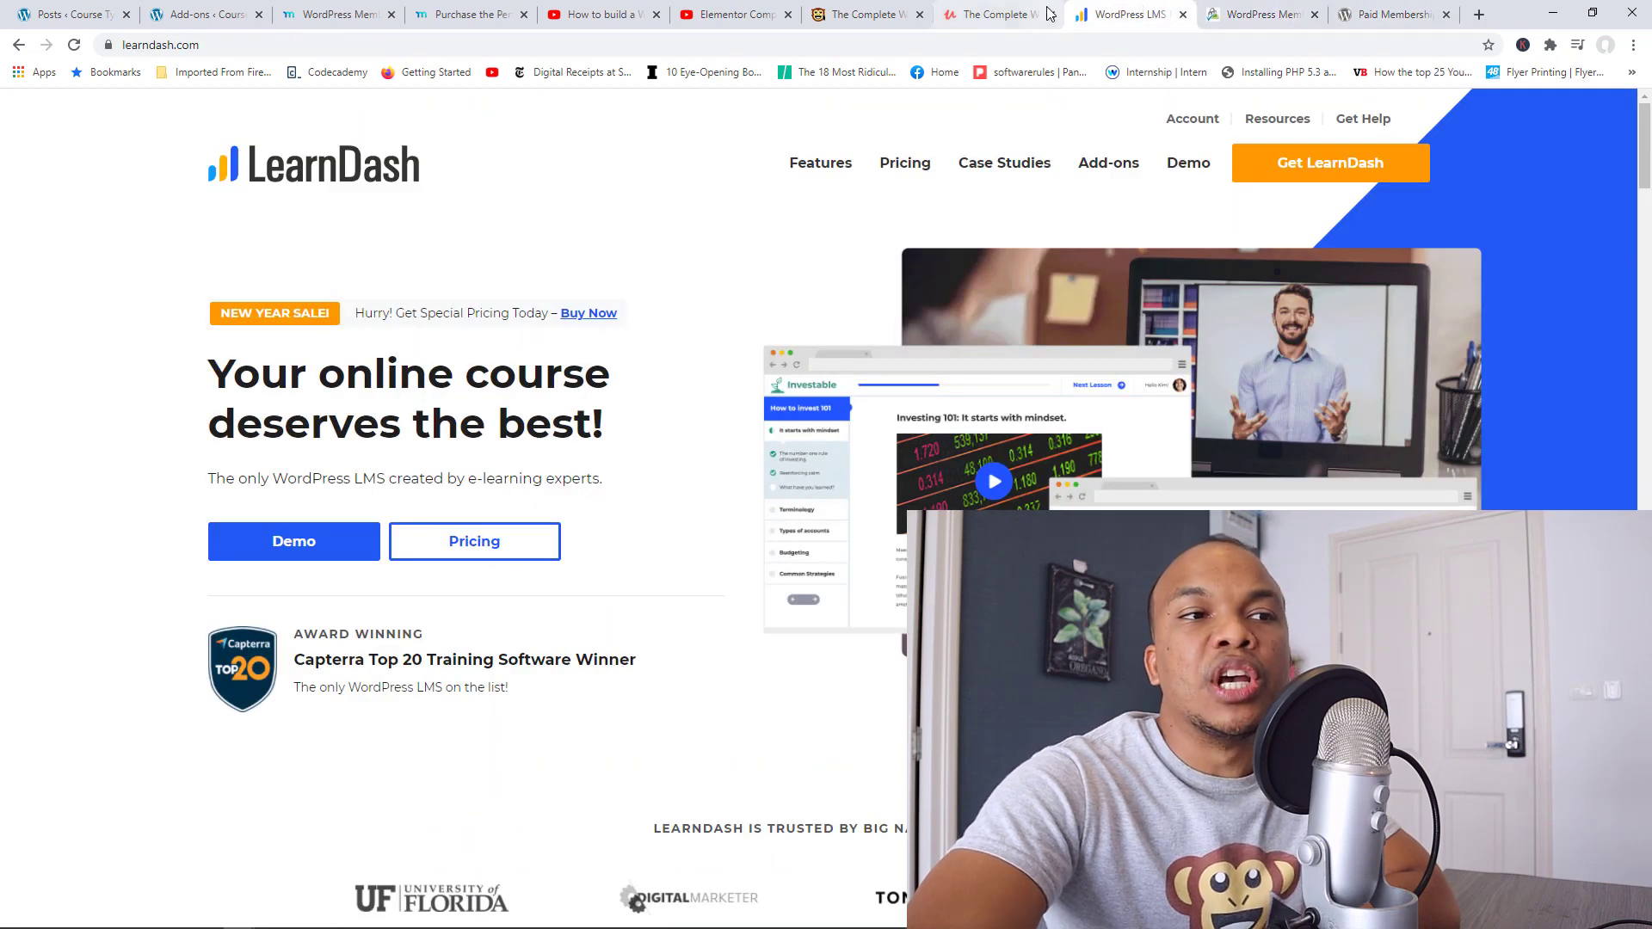
pyautogui.click(1018, 8)
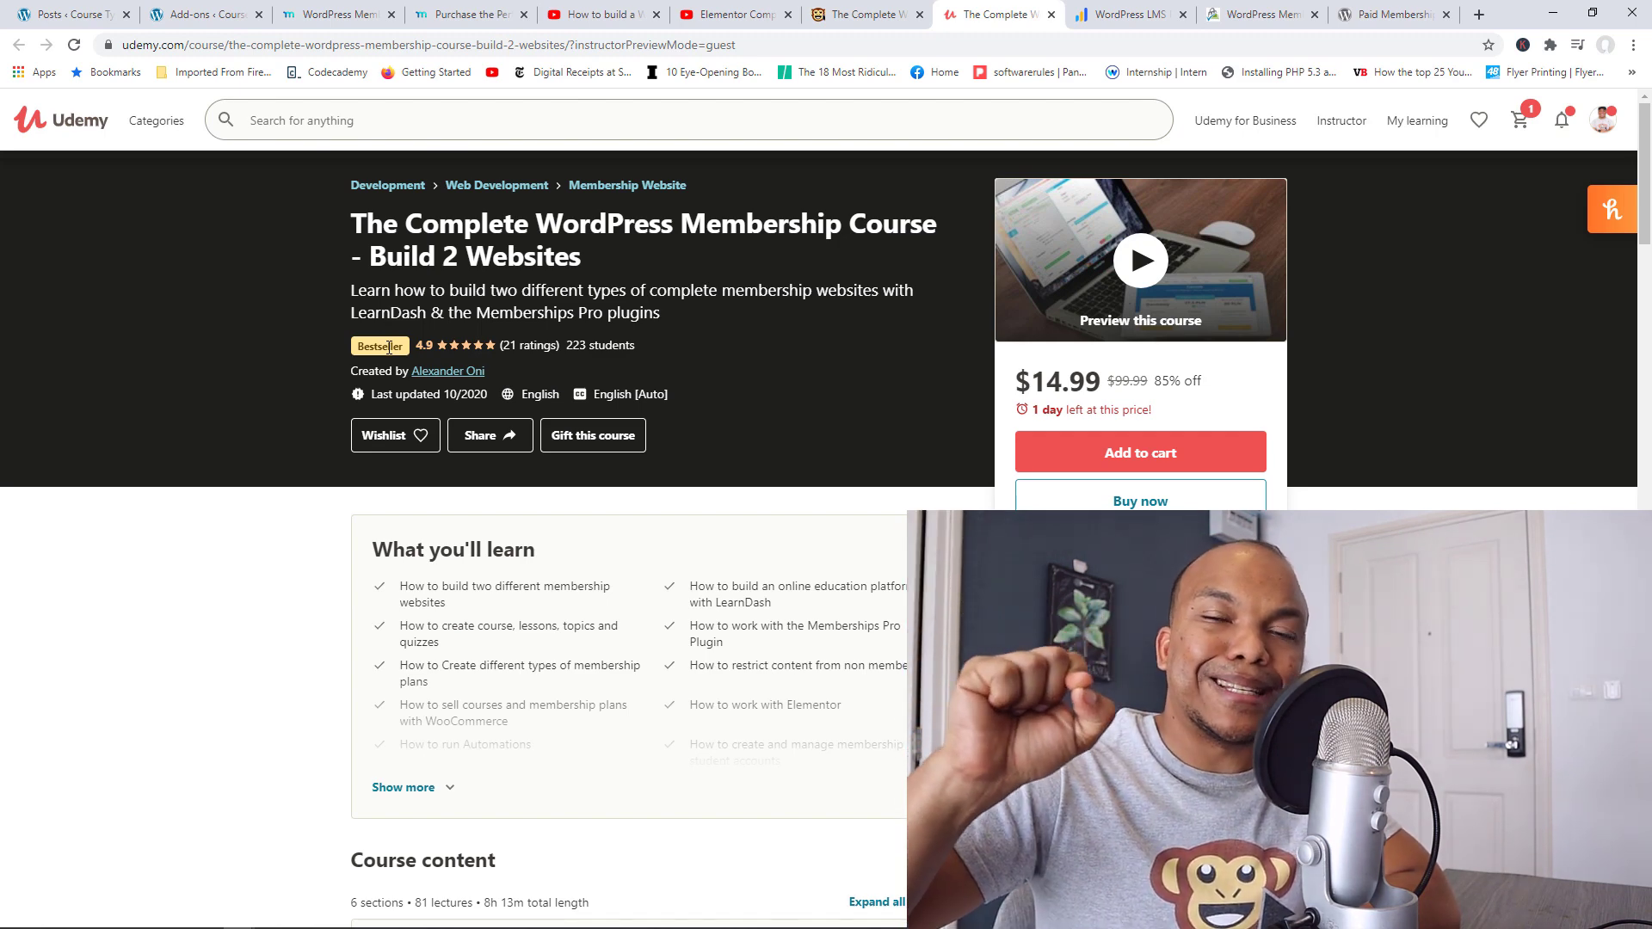
# Step: Compare the course on Web Monkey Academy and Udemy, then go to the Course Tyrant Posts list
pyautogui.click(882, 10)
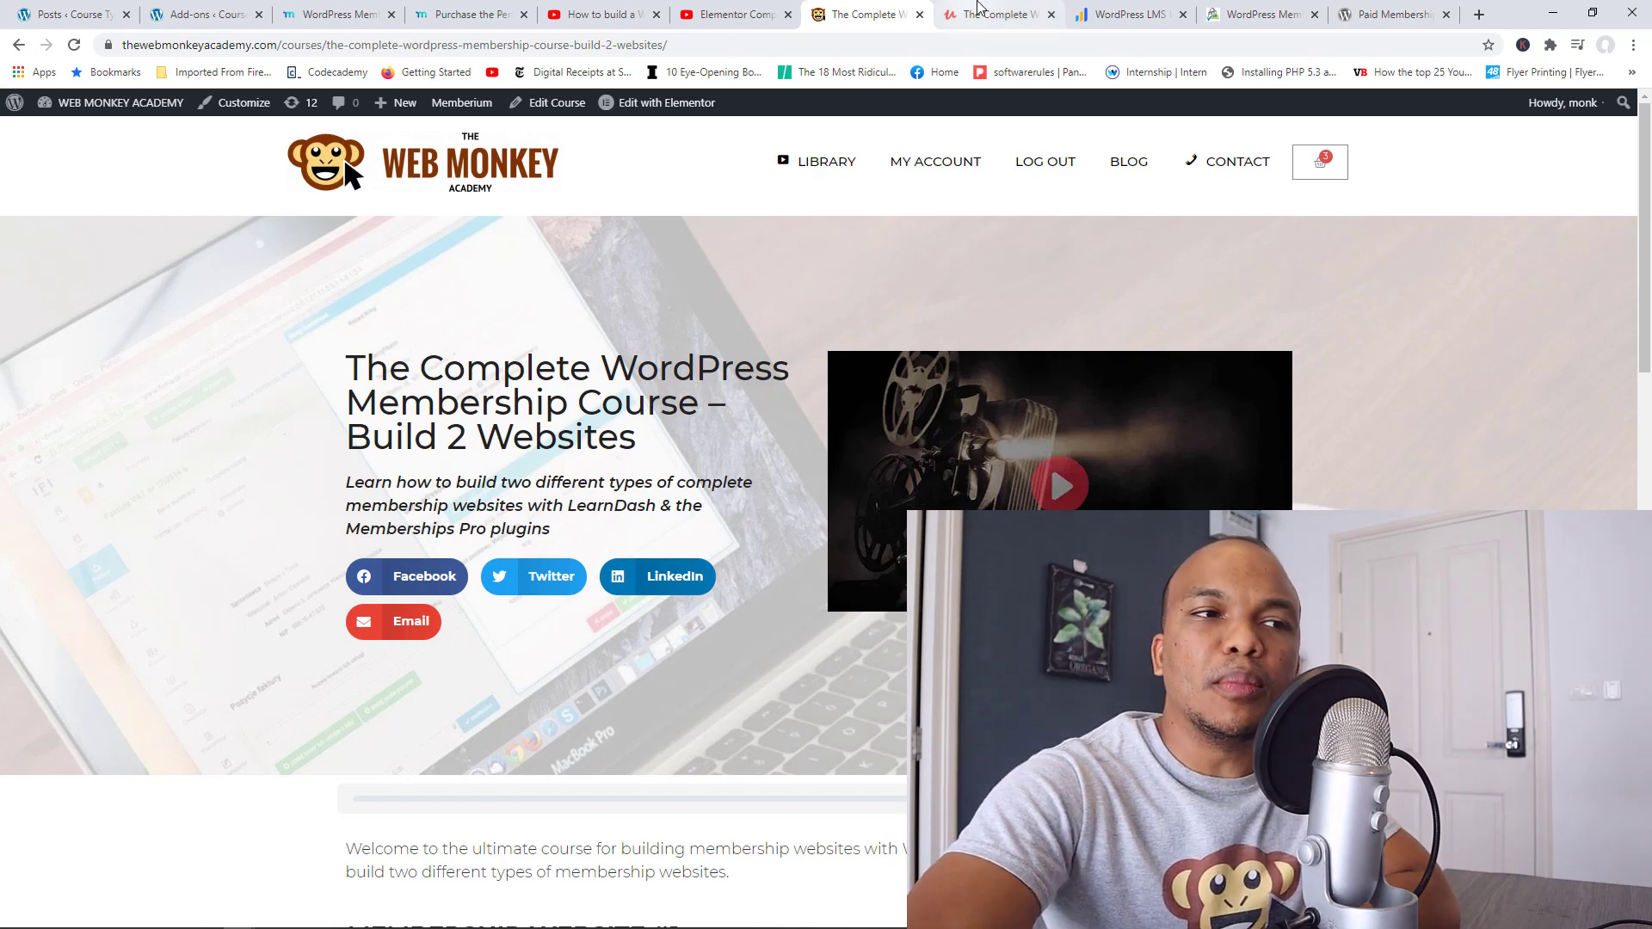
pyautogui.click(986, 14)
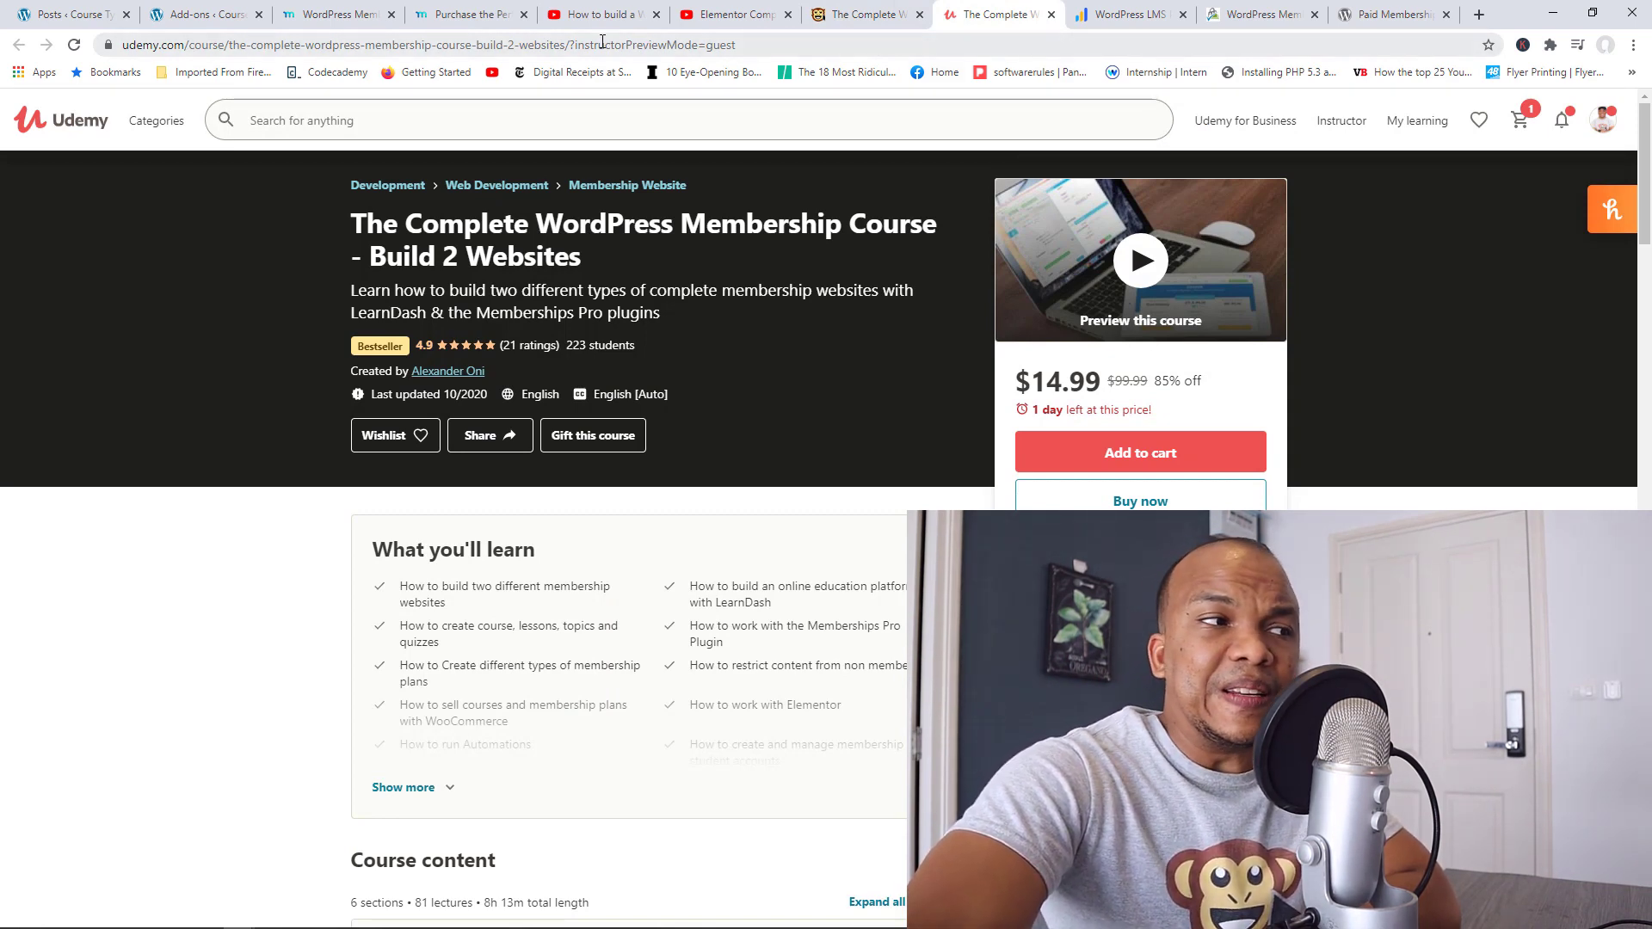
pyautogui.click(84, 10)
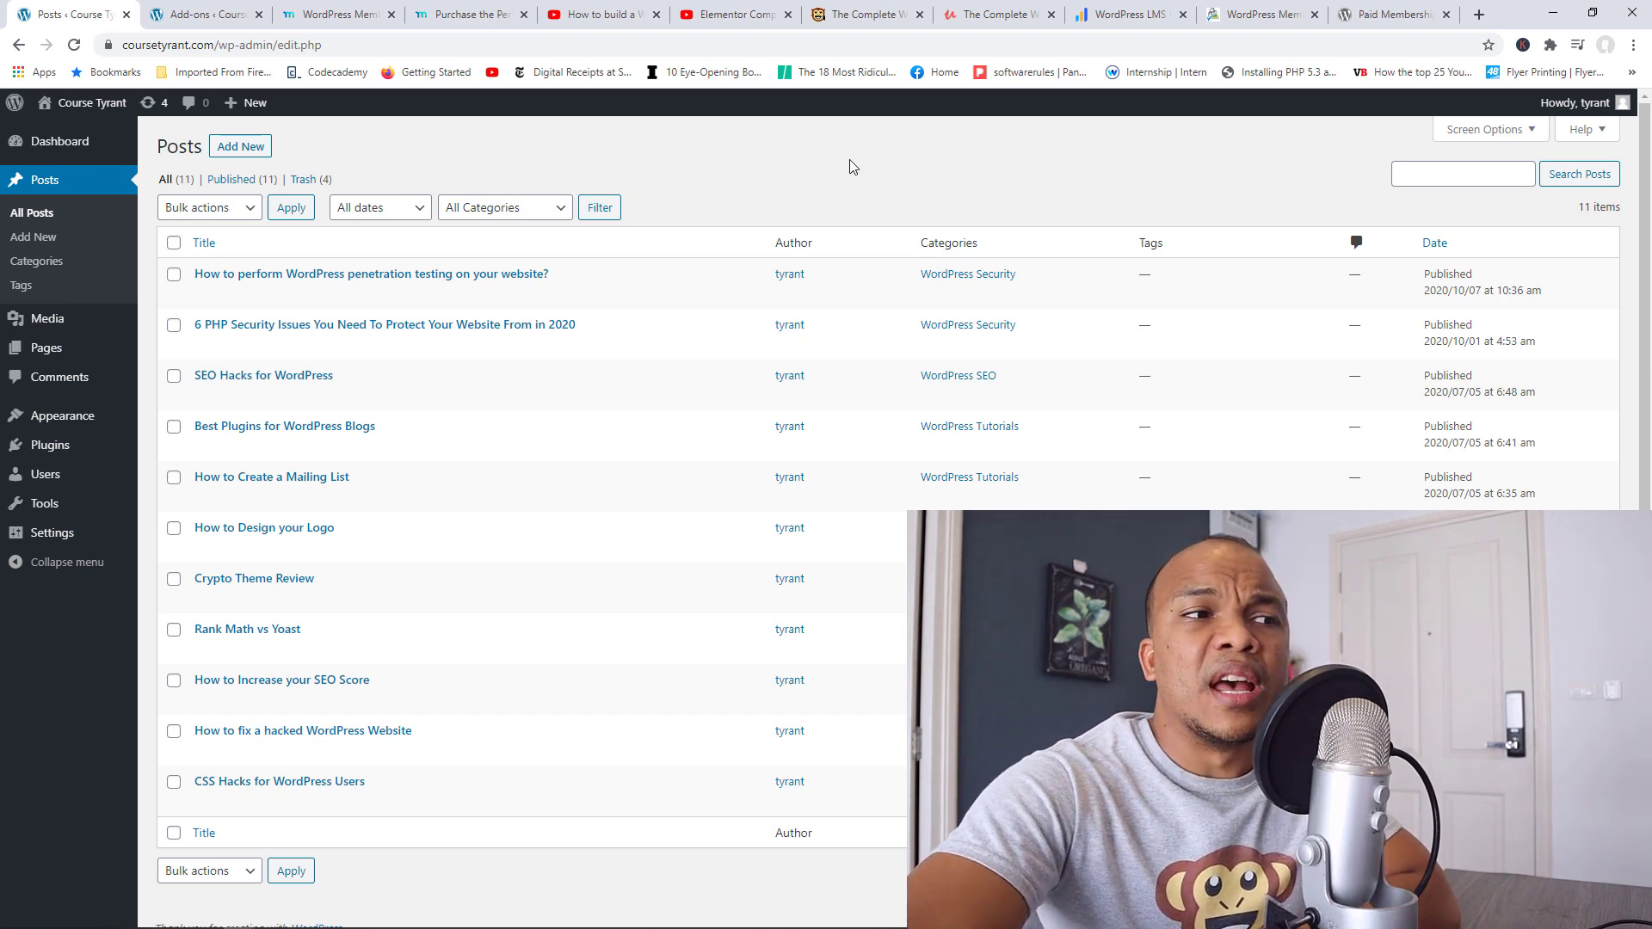
# Step: Scroll the 'WordPress for Beginners Master Class 2020' video page, then move to the Elementor Complete Tutorial 2020
pyautogui.click(599, 13)
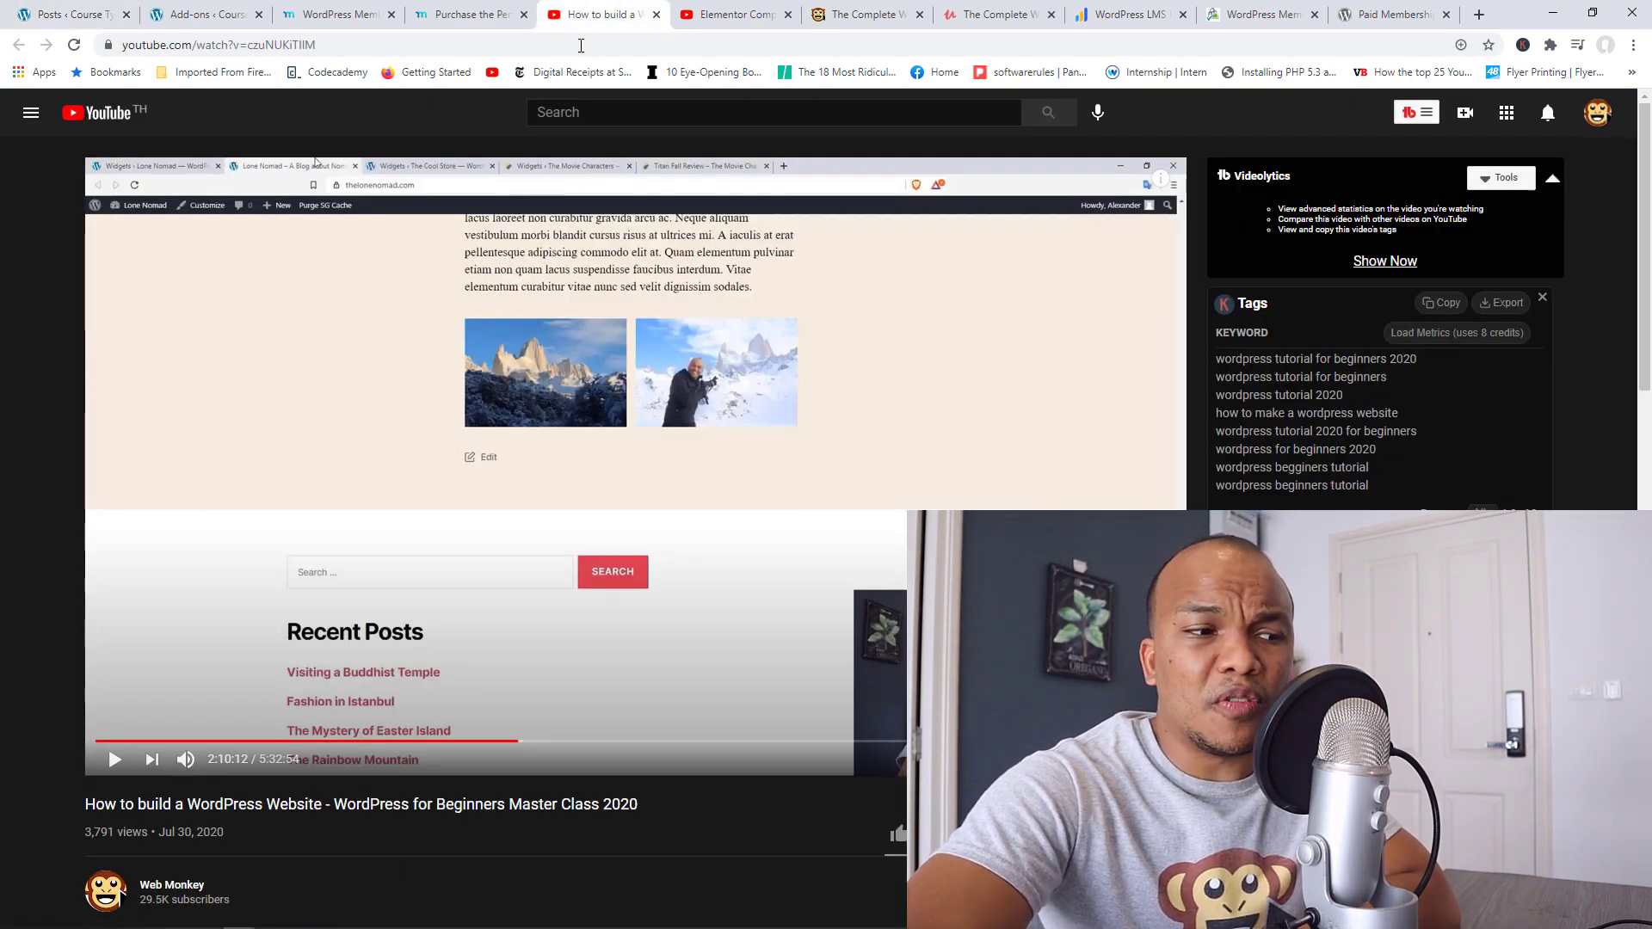
pyautogui.scroll(-8, 674, 295)
pyautogui.scroll(9, 674, 294)
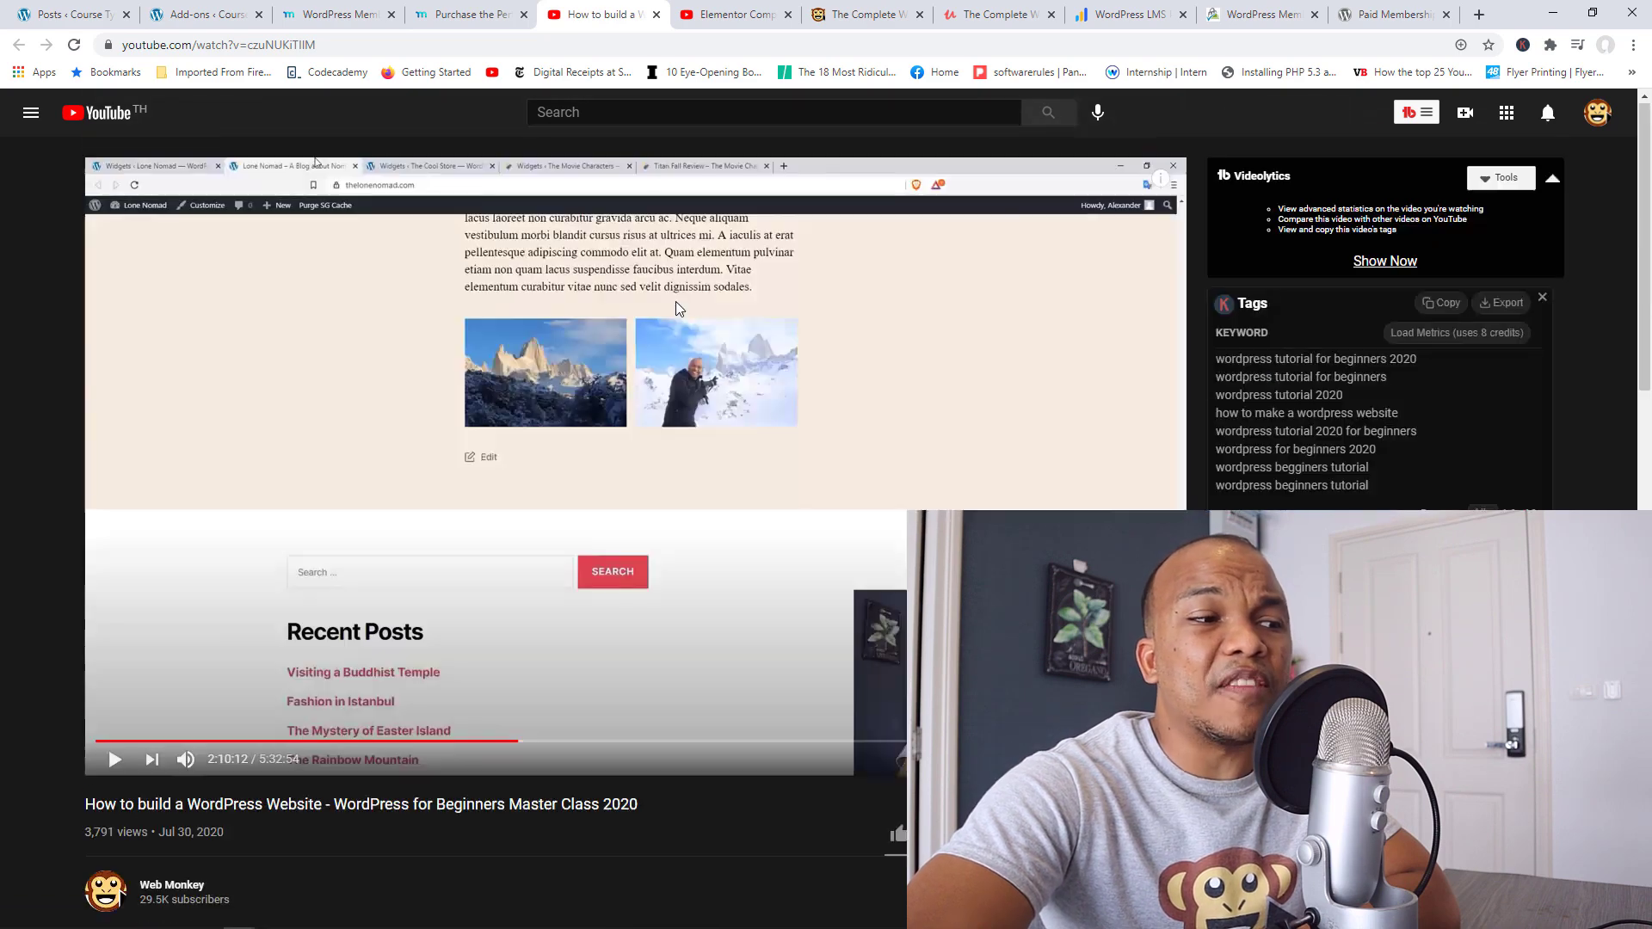
pyautogui.scroll(-3, 1648, 307)
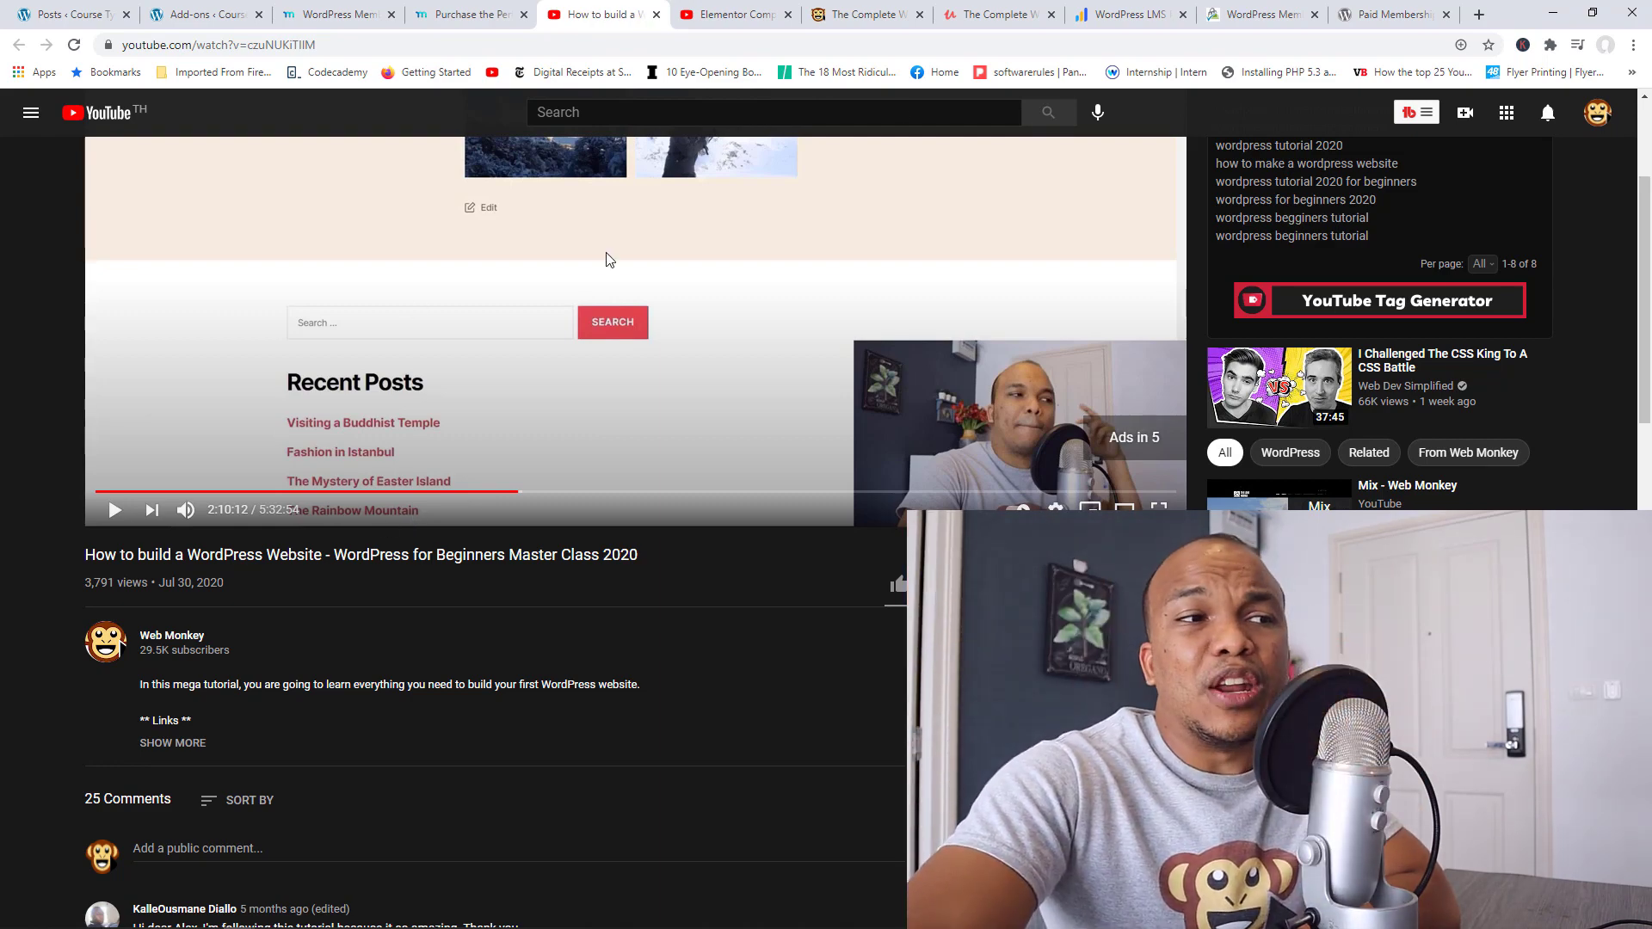
pyautogui.click(728, 14)
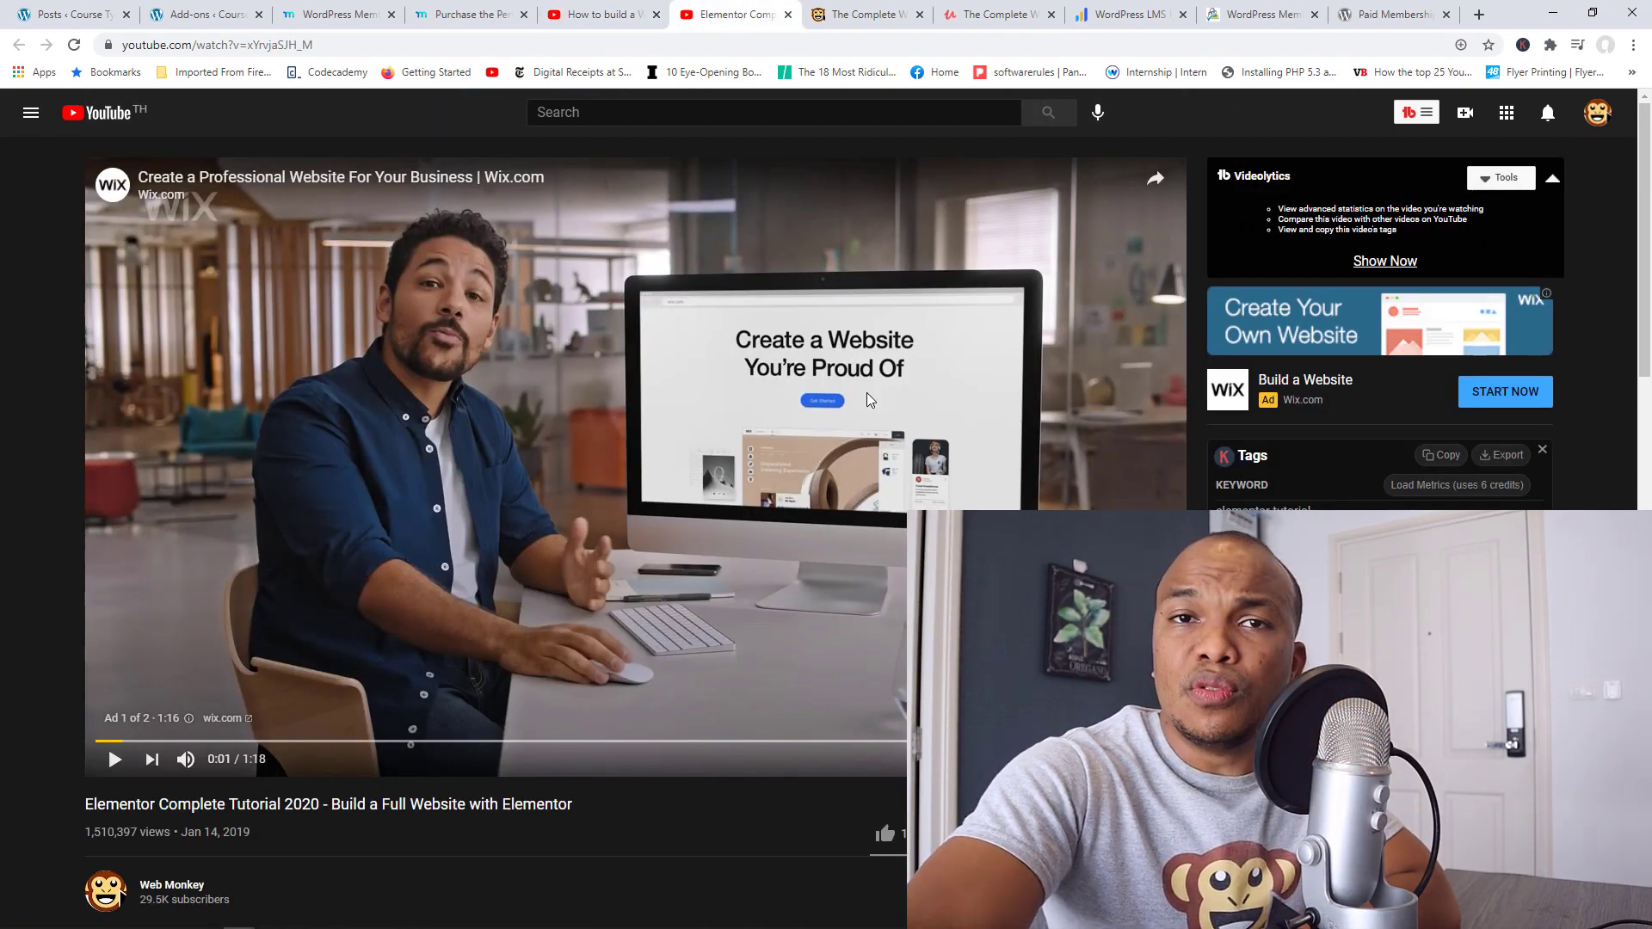
# Step: Scroll the Elementor tutorial page briefly, then bring up the memberpress.com homepage
pyautogui.scroll(-9, 859, 384)
pyautogui.scroll(9, 852, 385)
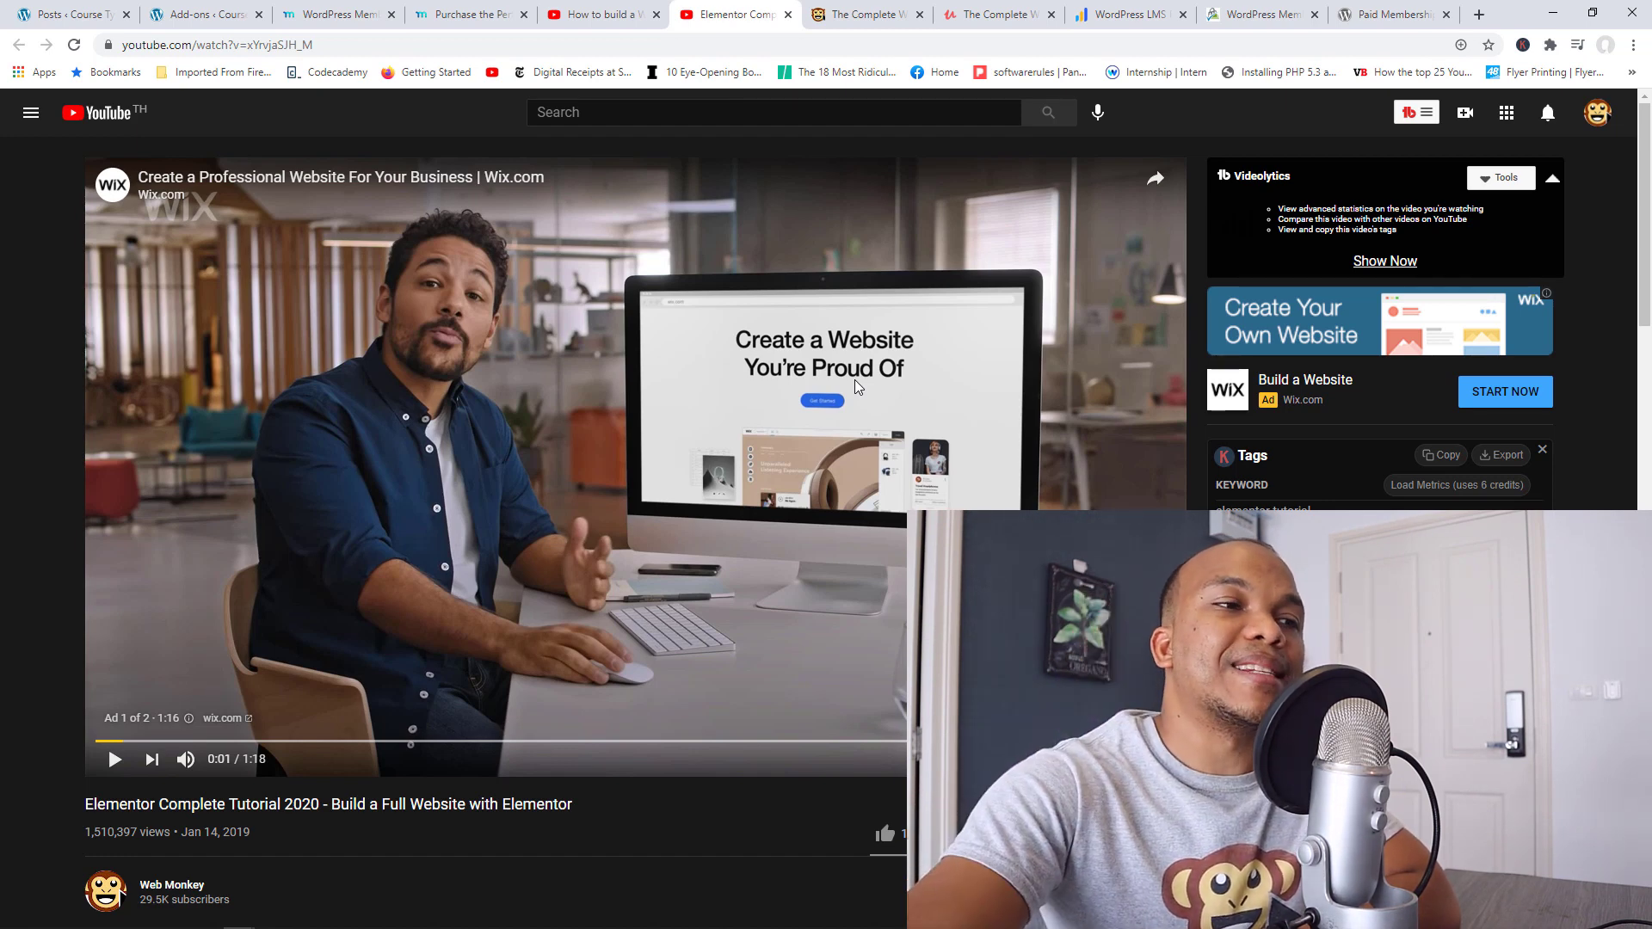
pyautogui.click(341, 15)
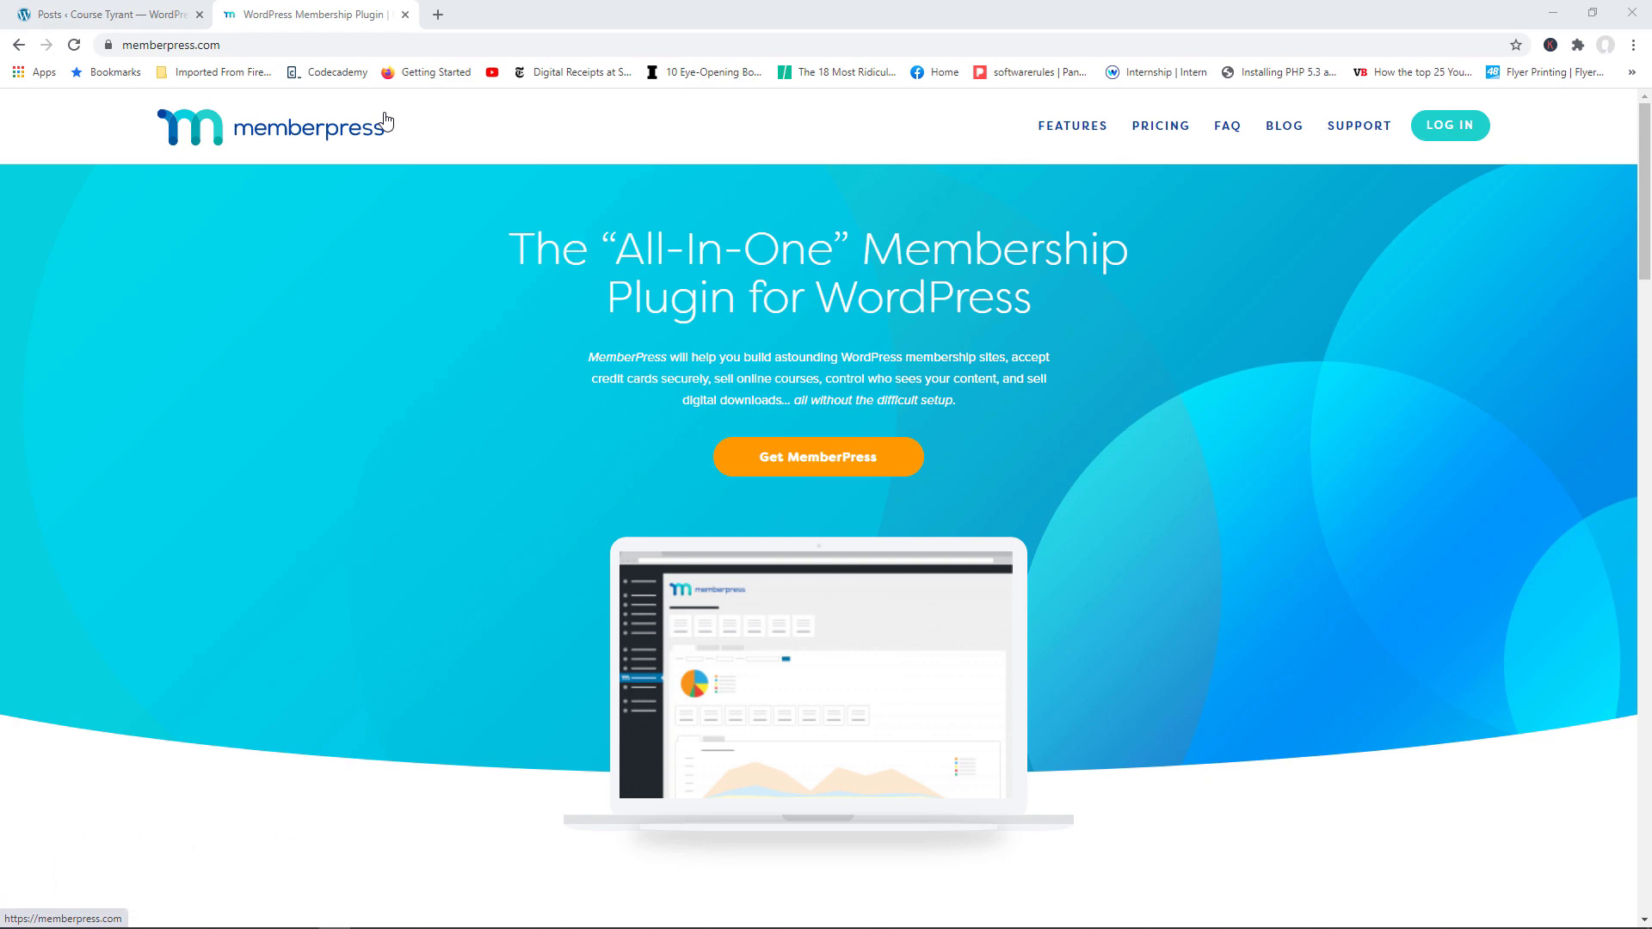
# Step: Go back to WordPress and show the MemberPress Settings license page: Plus active, version 1.9.10
pyautogui.click(163, 12)
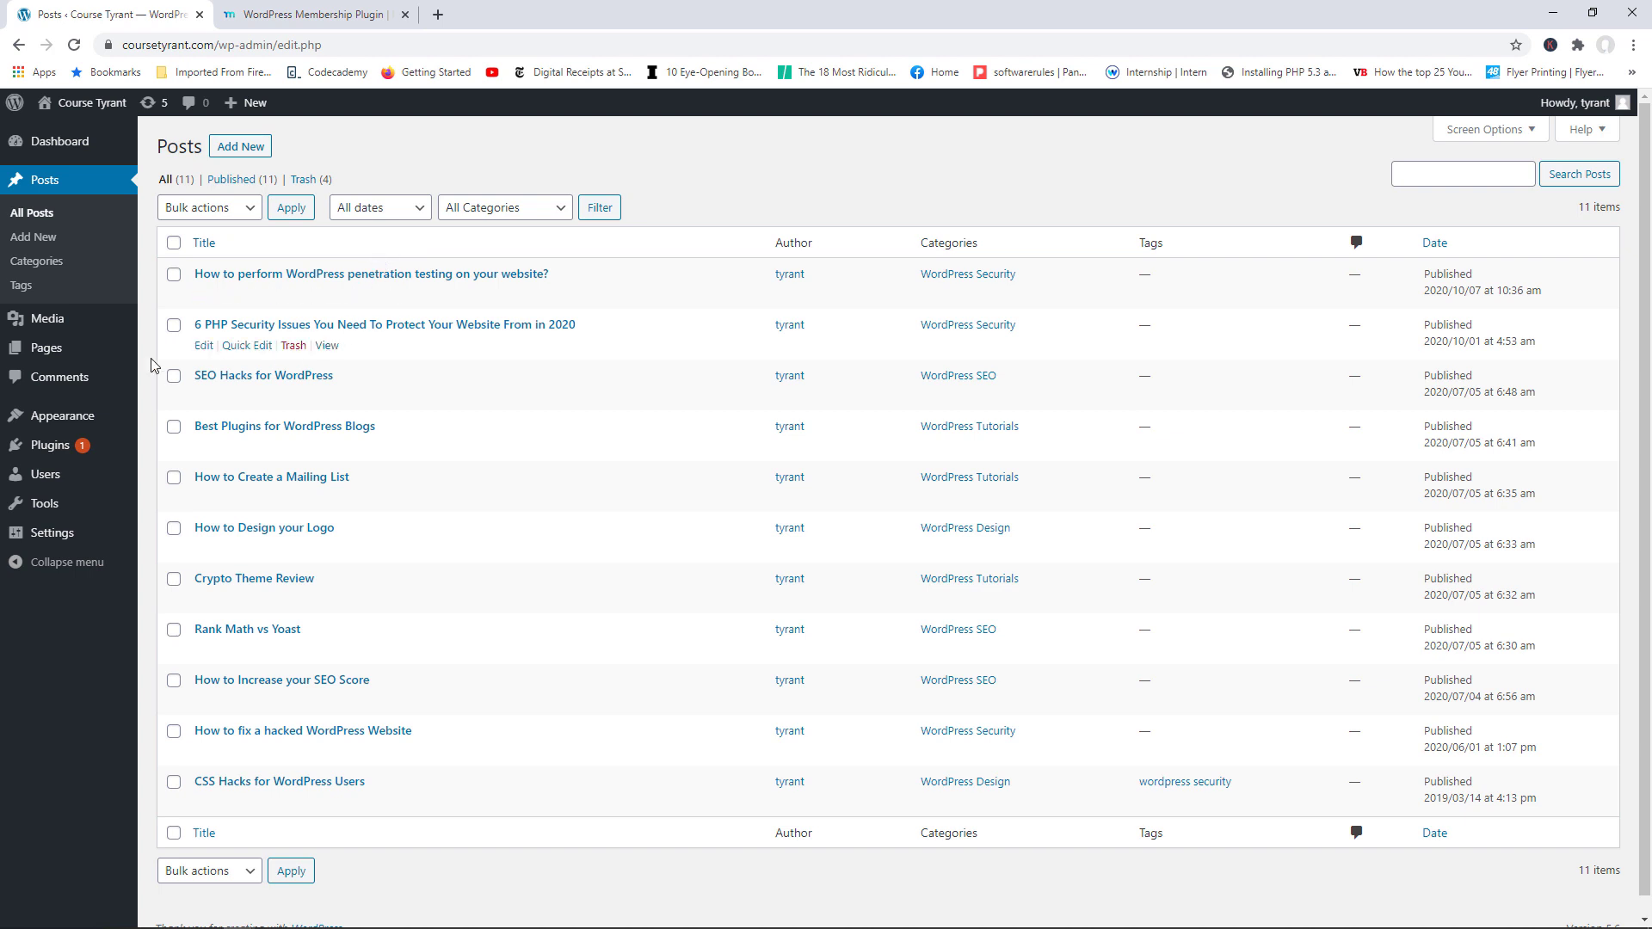
pyautogui.moveTo(107, 421)
pyautogui.click(215, 426)
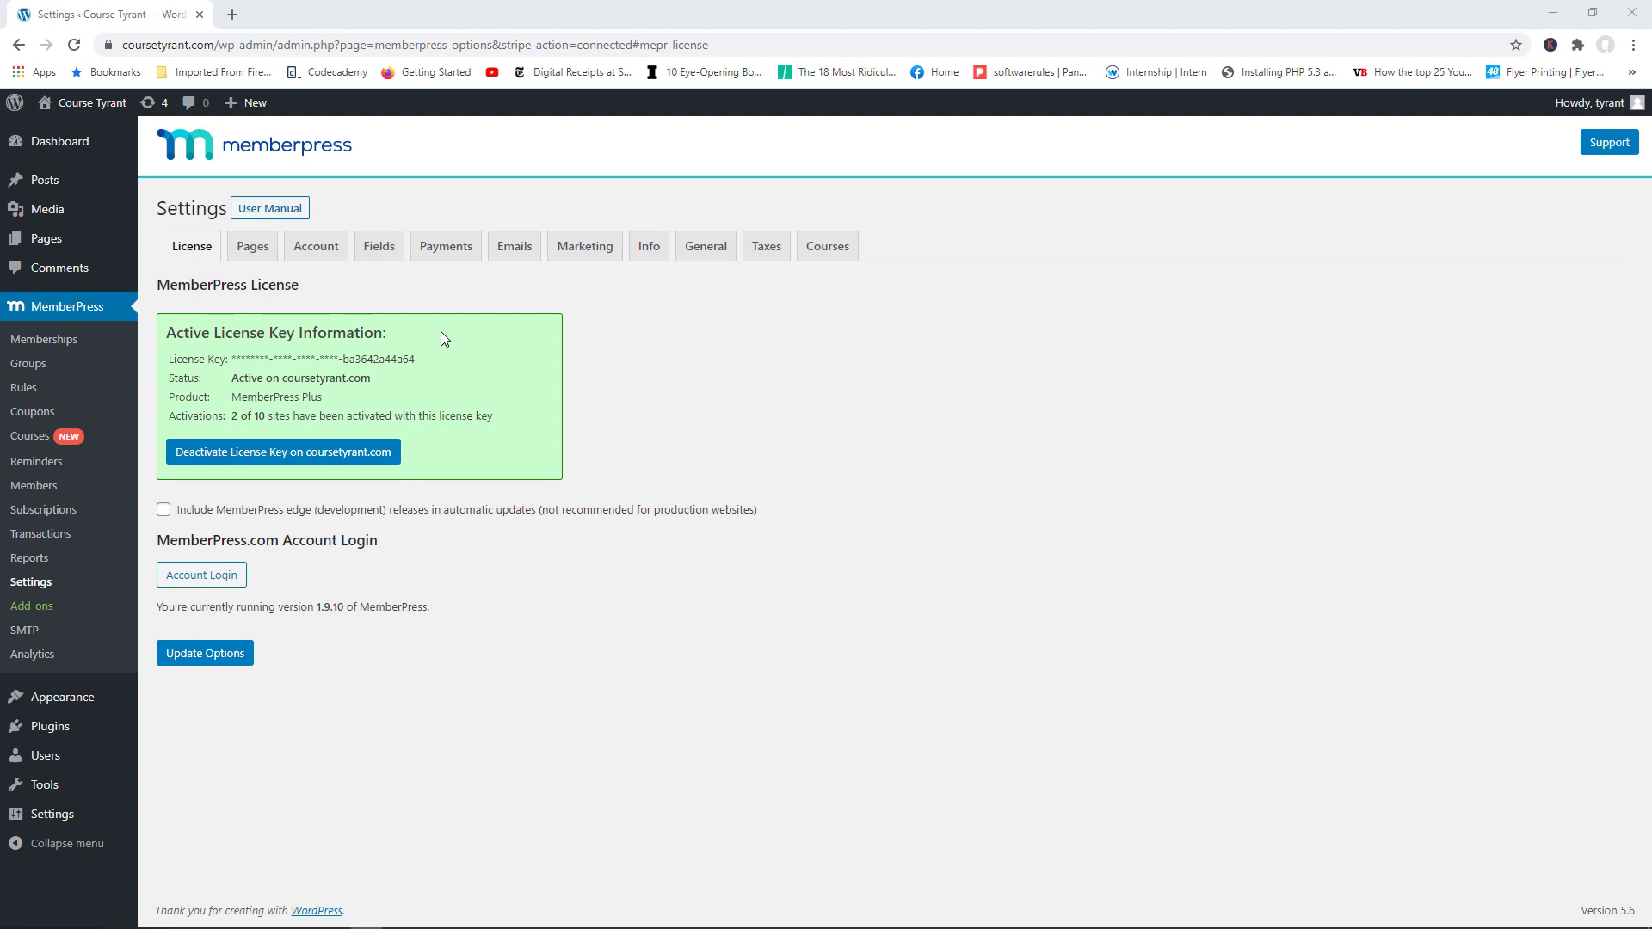
# Step: Show the MemberPress Pages settings with Thank You, Account and Login reserved, slugs 'plans' and 'register'
pyautogui.click(259, 258)
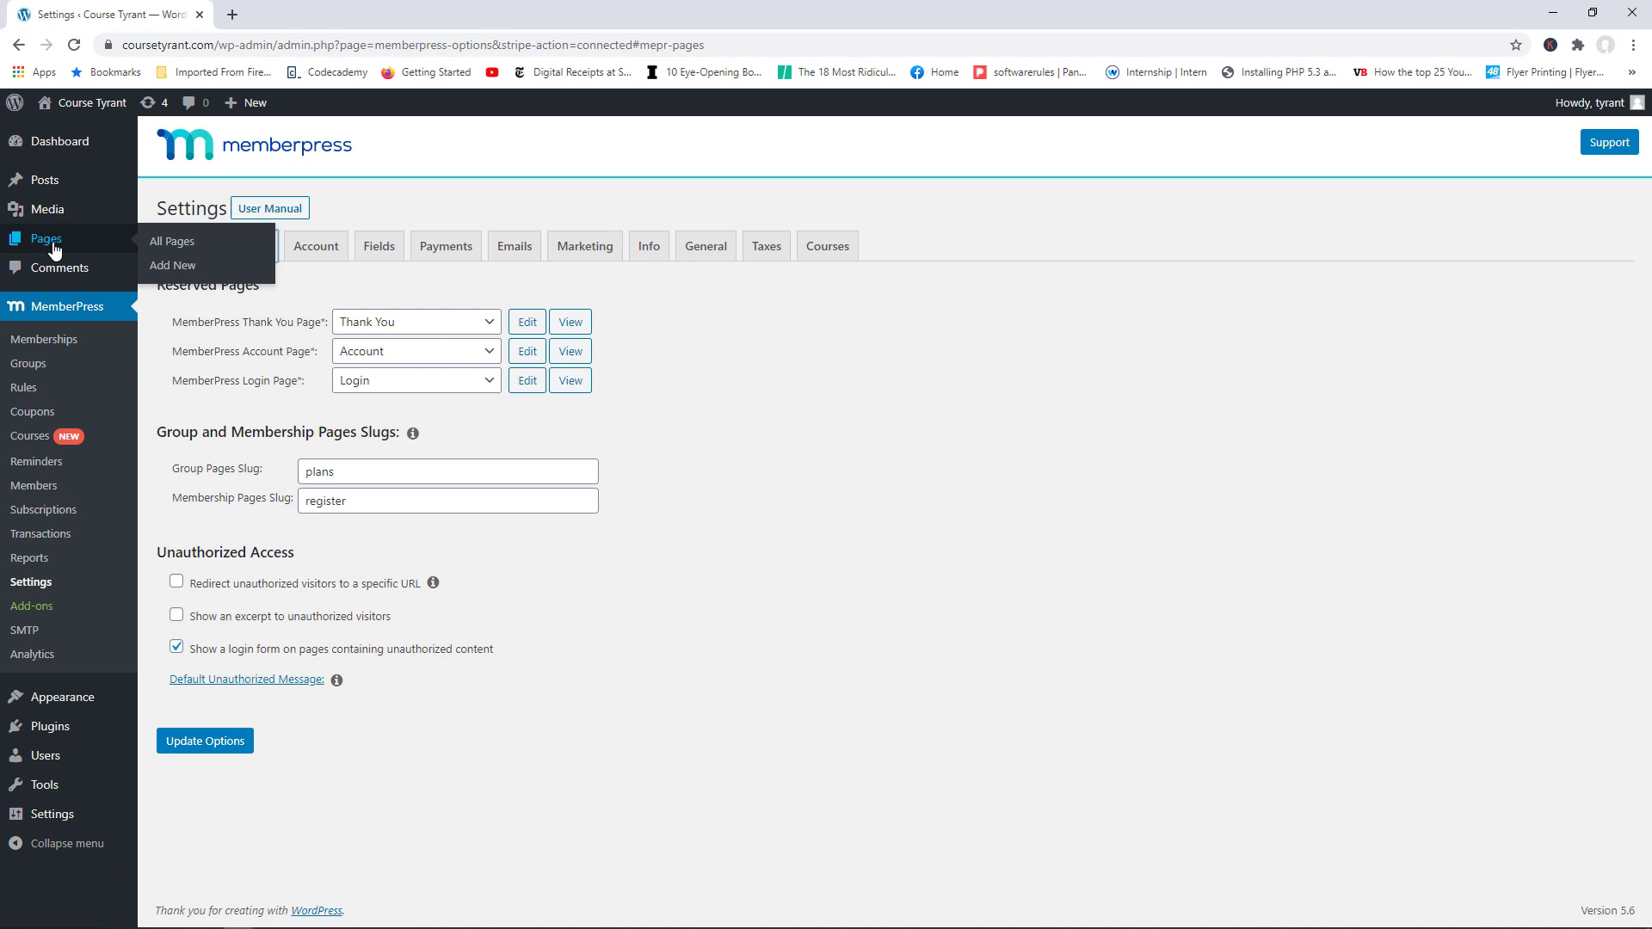
# Step: Check All Pages in a separate browser tab, close it, then show the empty Payments settings
pyautogui.rightClick(174, 244)
pyautogui.click(205, 256)
pyautogui.click(294, 12)
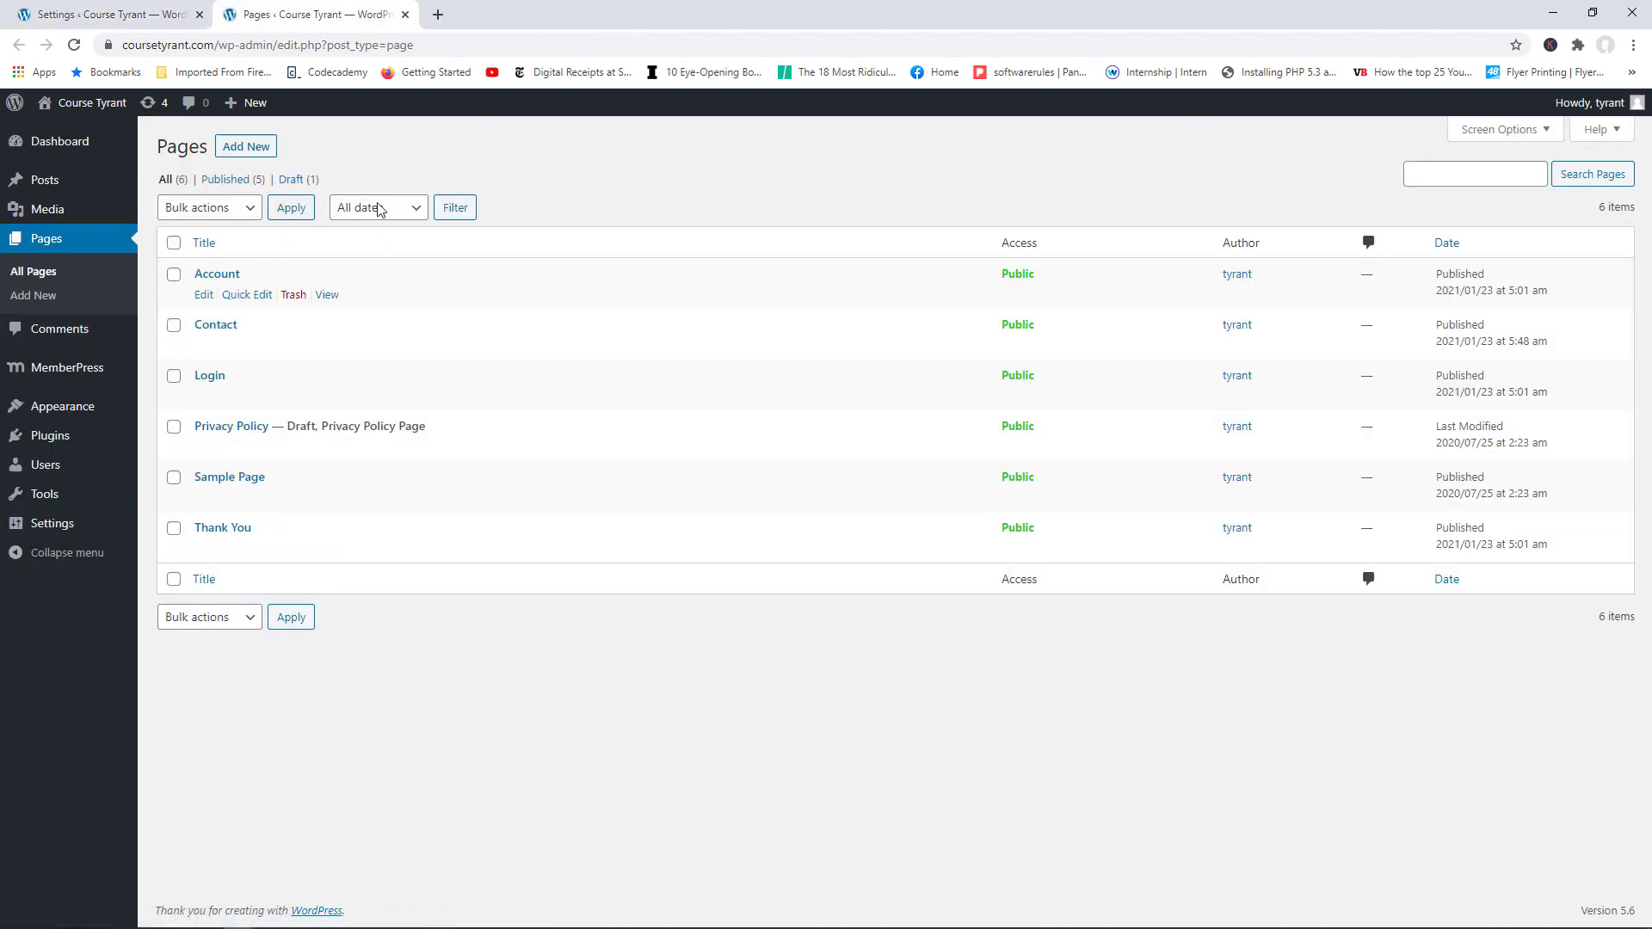
pyautogui.click(405, 15)
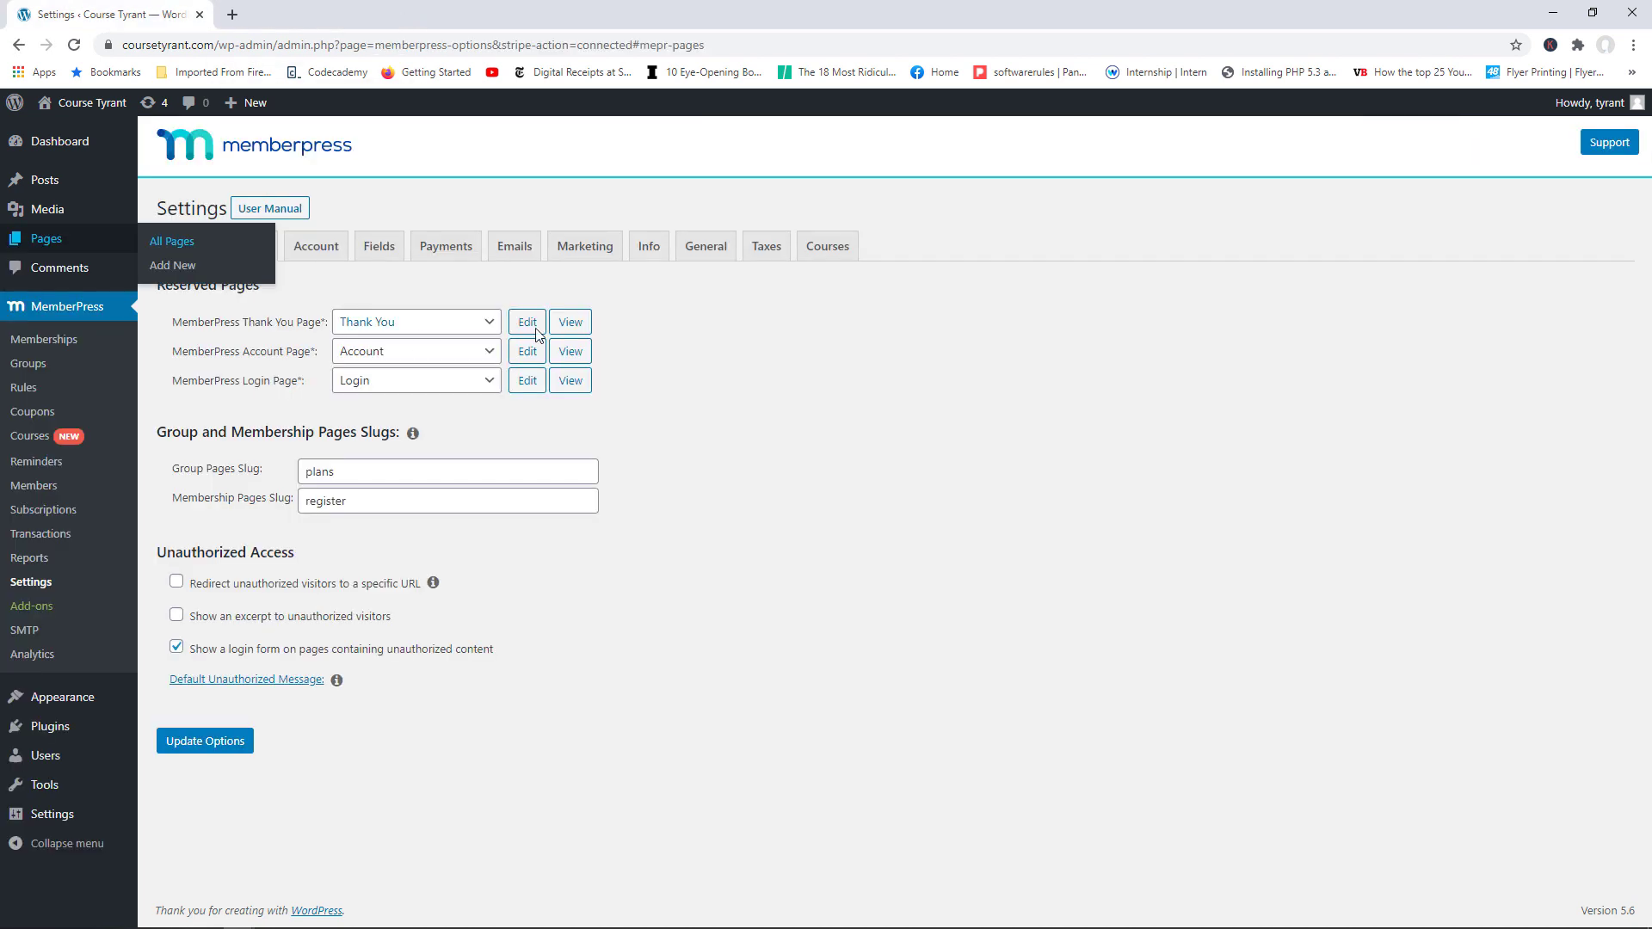
pyautogui.click(458, 248)
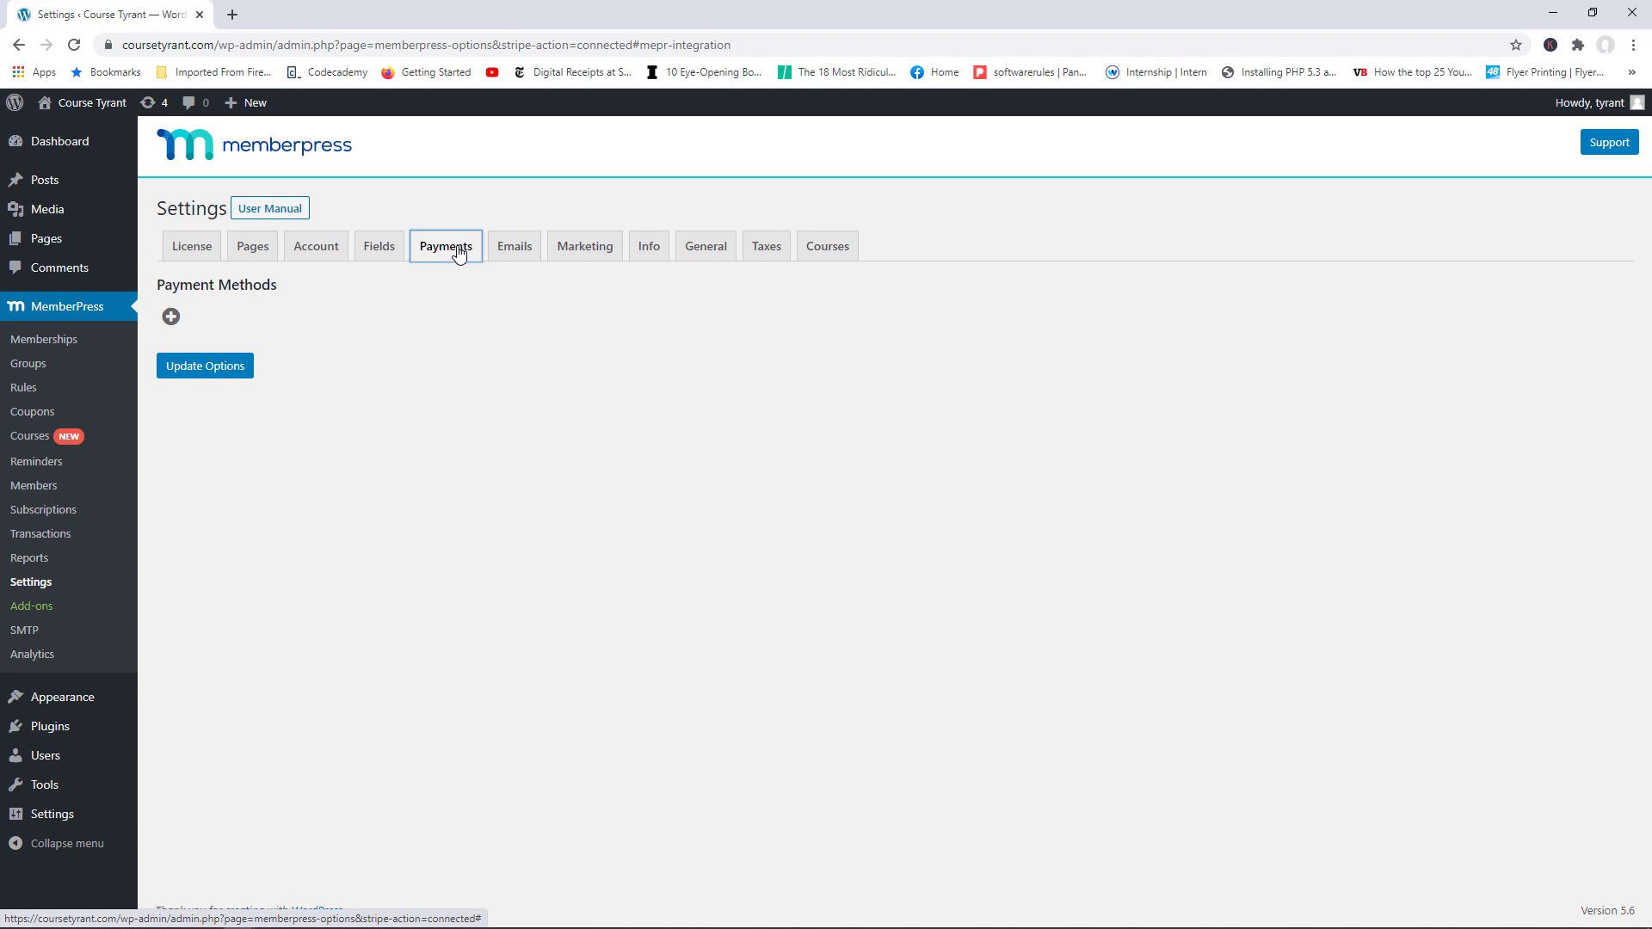
# Step: Add a new payment method, pick Stripe as its gateway and name it 'Stripe'
pyautogui.click(170, 320)
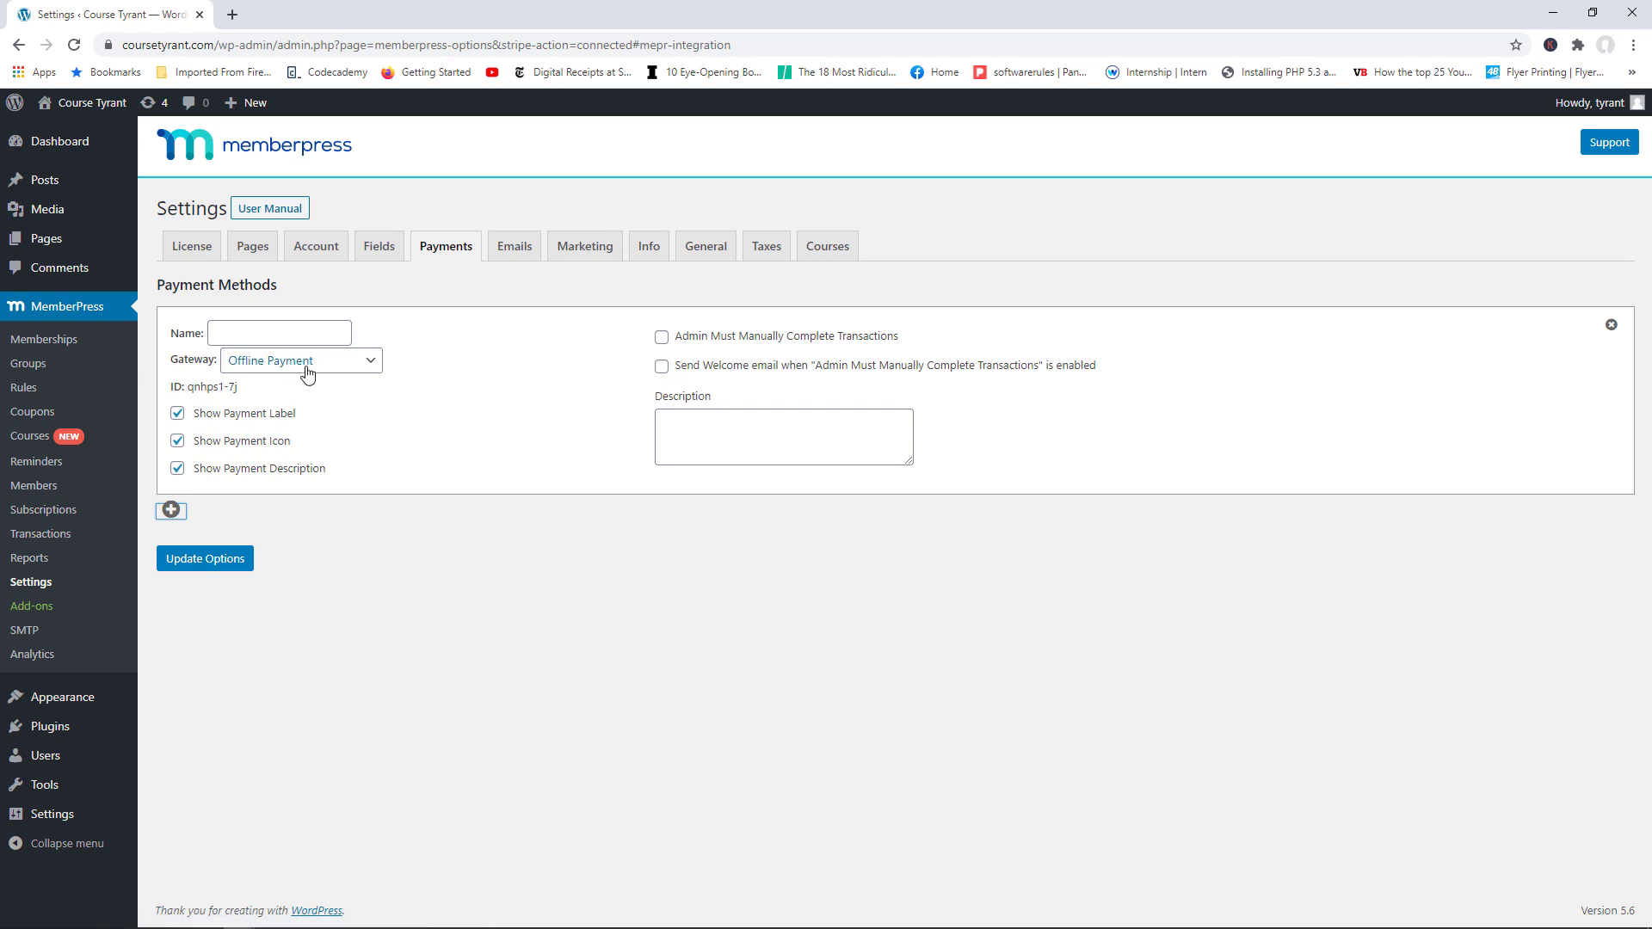
pyautogui.click(311, 364)
pyautogui.click(276, 452)
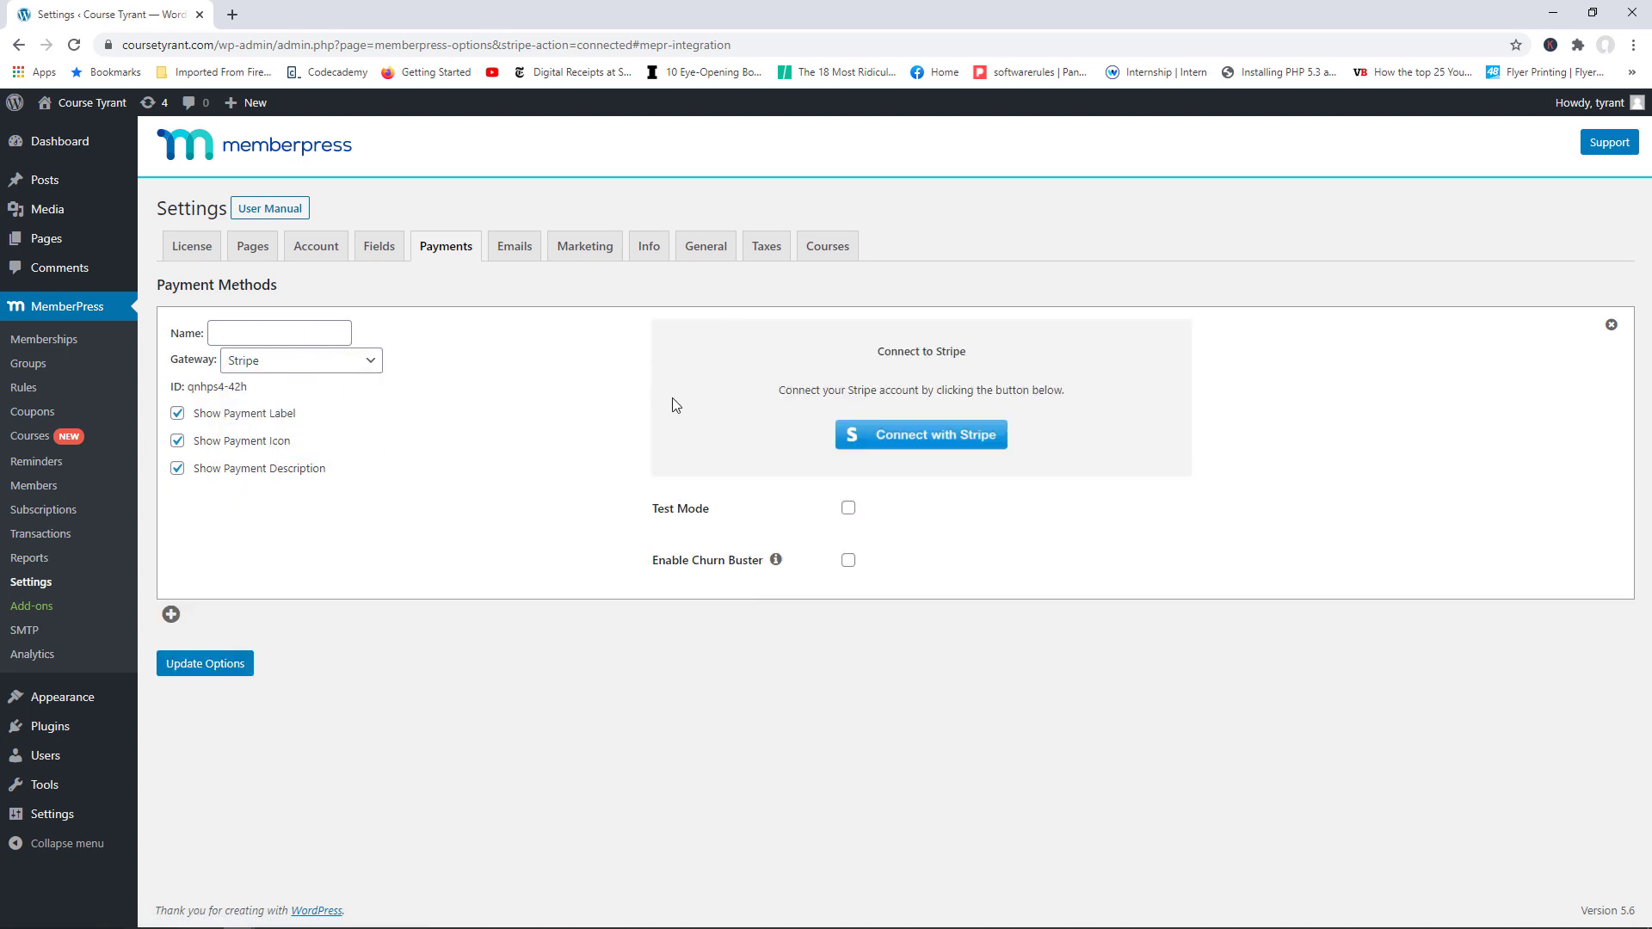
pyautogui.click(277, 336)
pyautogui.write('Stripe')
# Step: Connect the Stripe payment method to the Testsite Stripe account
pyautogui.click(953, 440)
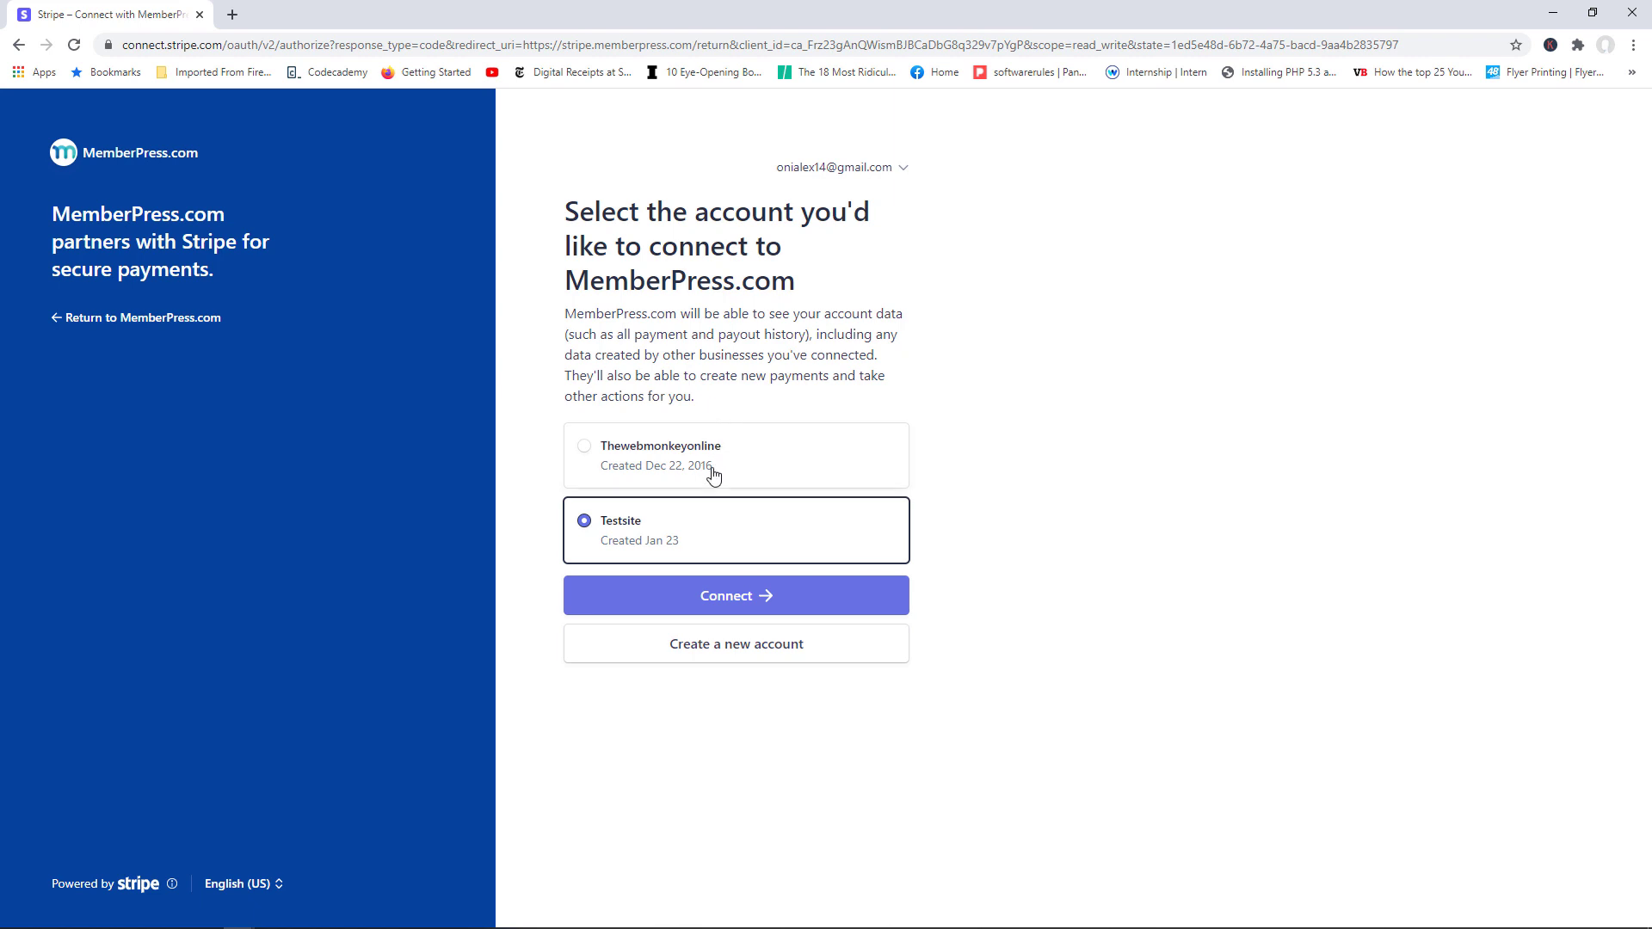
pyautogui.click(749, 602)
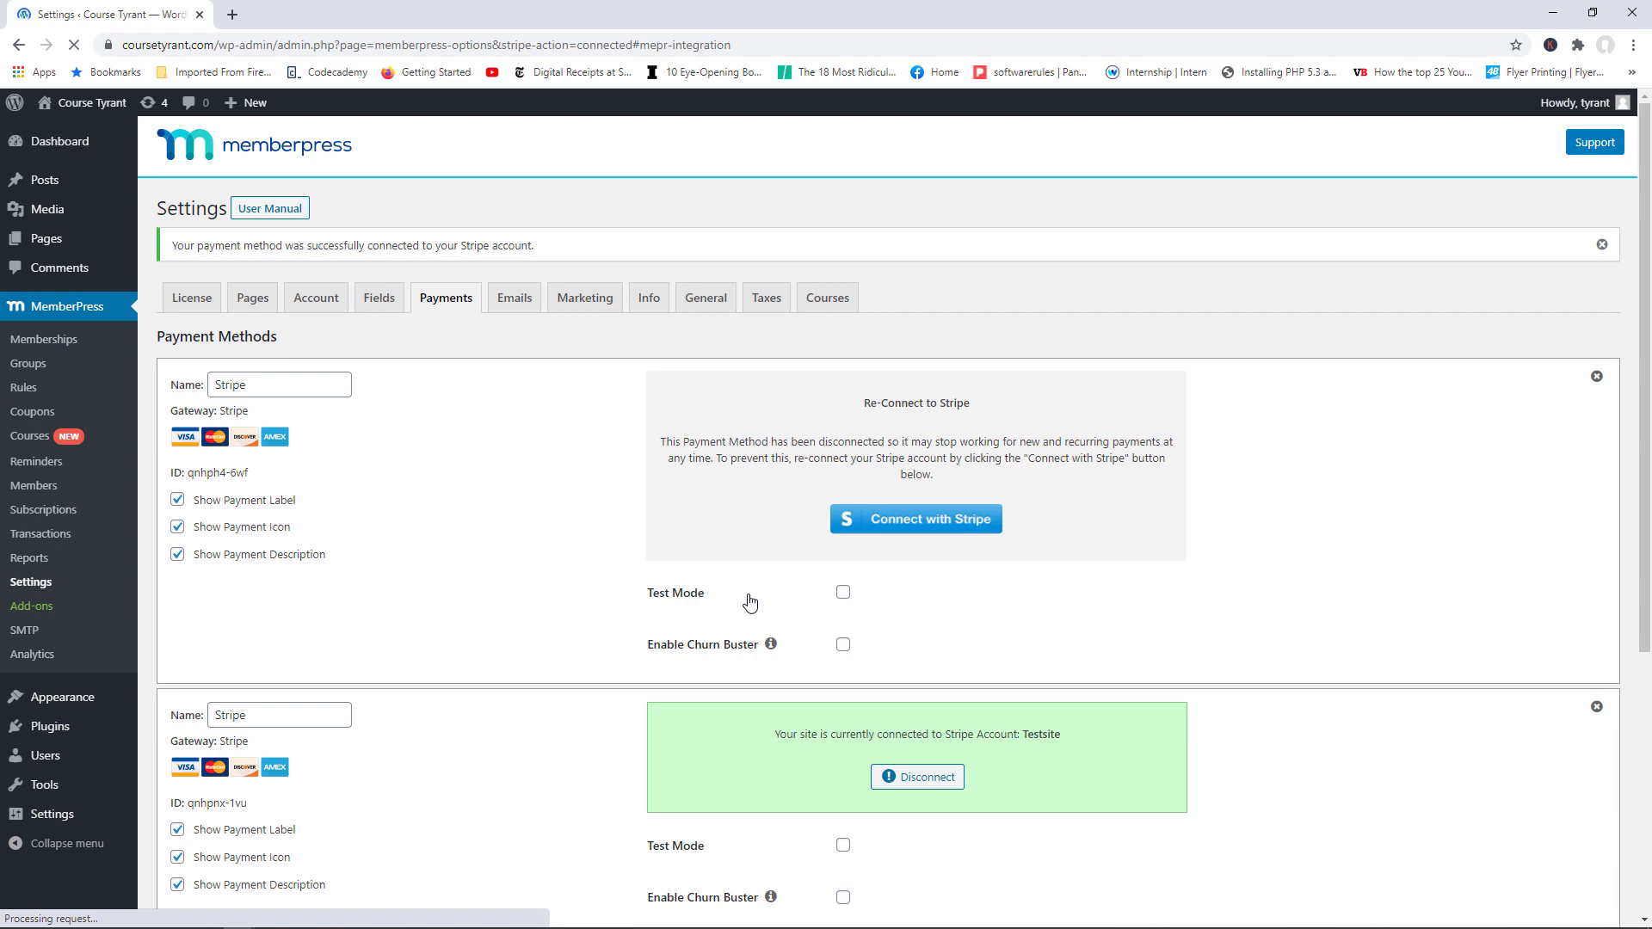
# Step: Delete the disconnected Stripe method and one duplicate, confirming each deletion with OK
pyautogui.click(1596, 379)
pyautogui.click(930, 212)
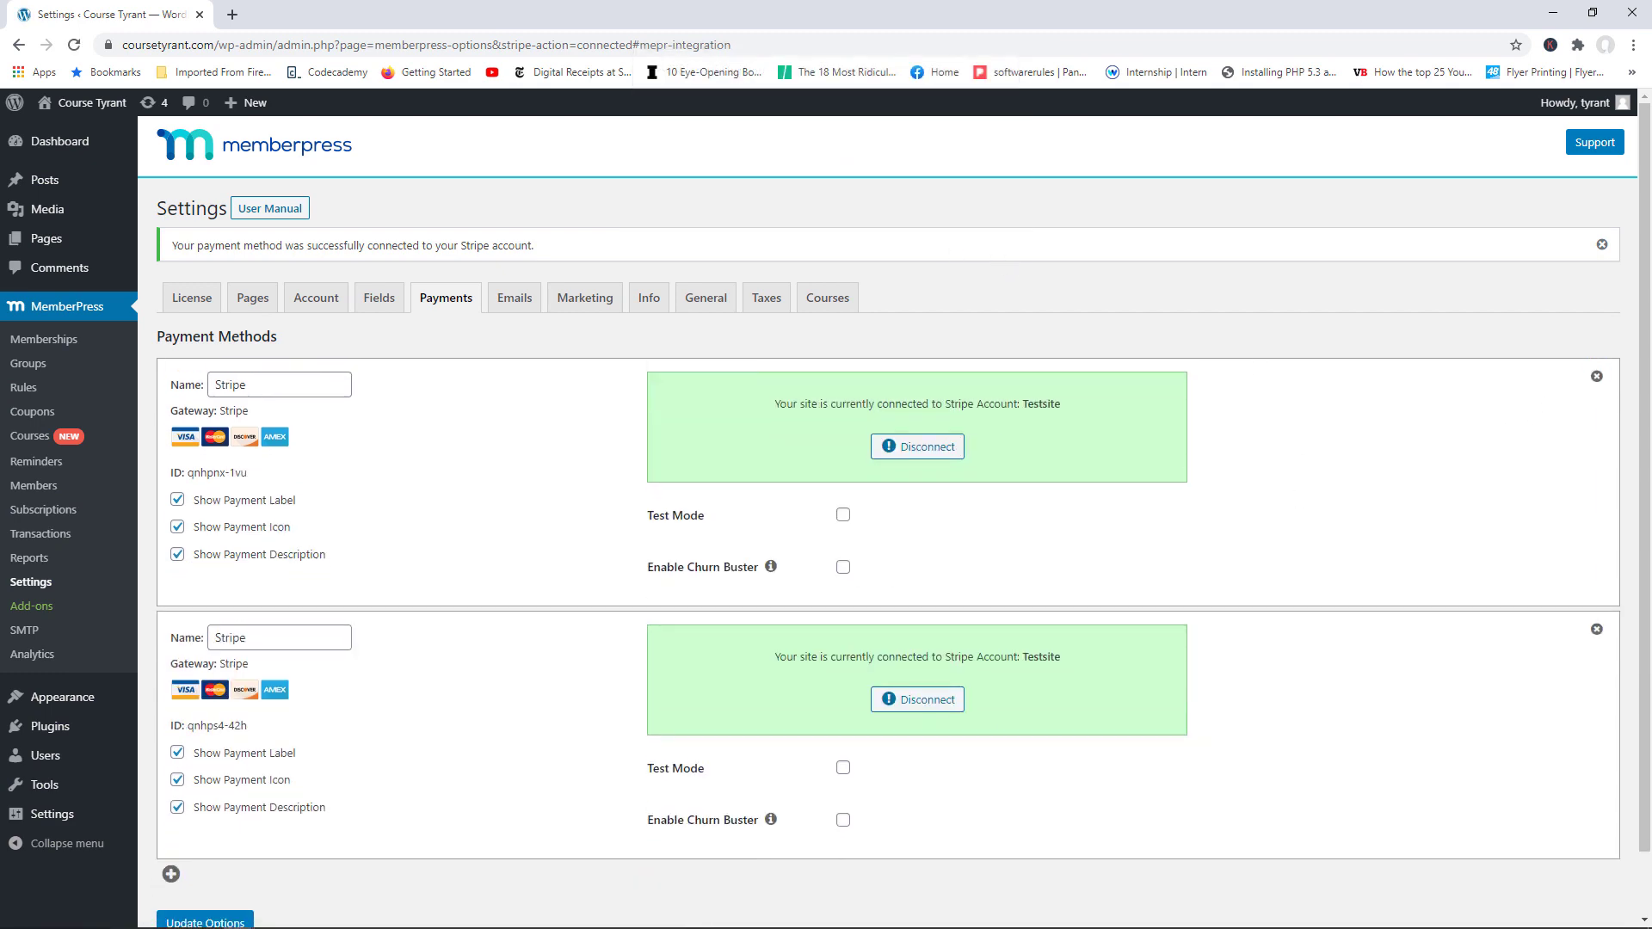
pyautogui.click(1597, 573)
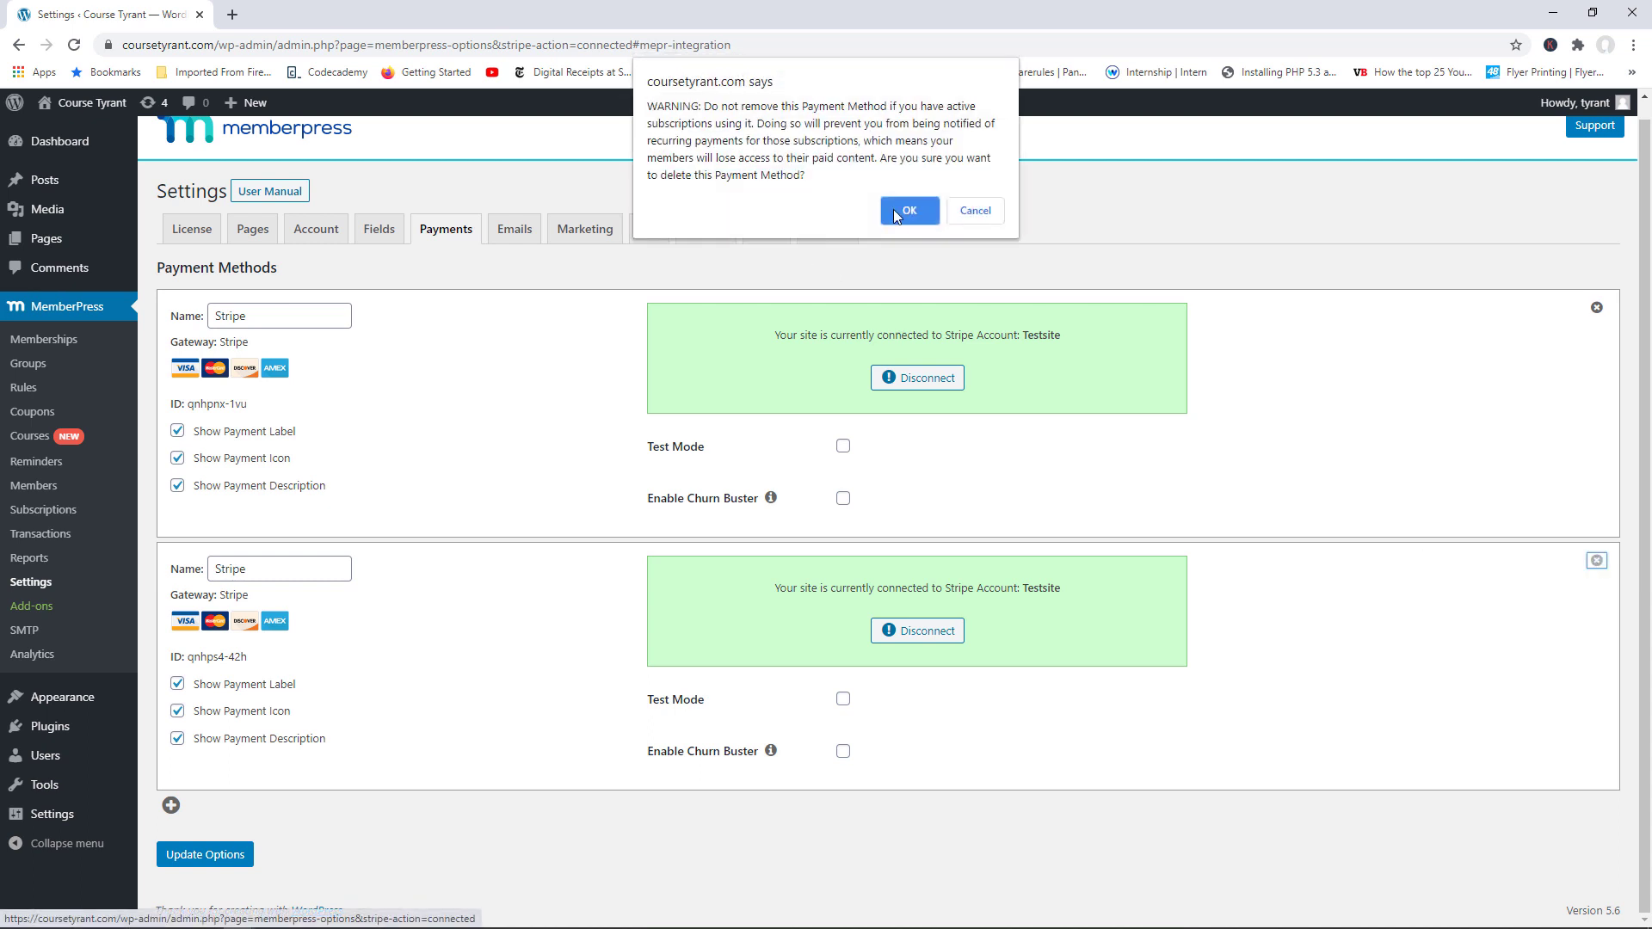
pyautogui.click(902, 207)
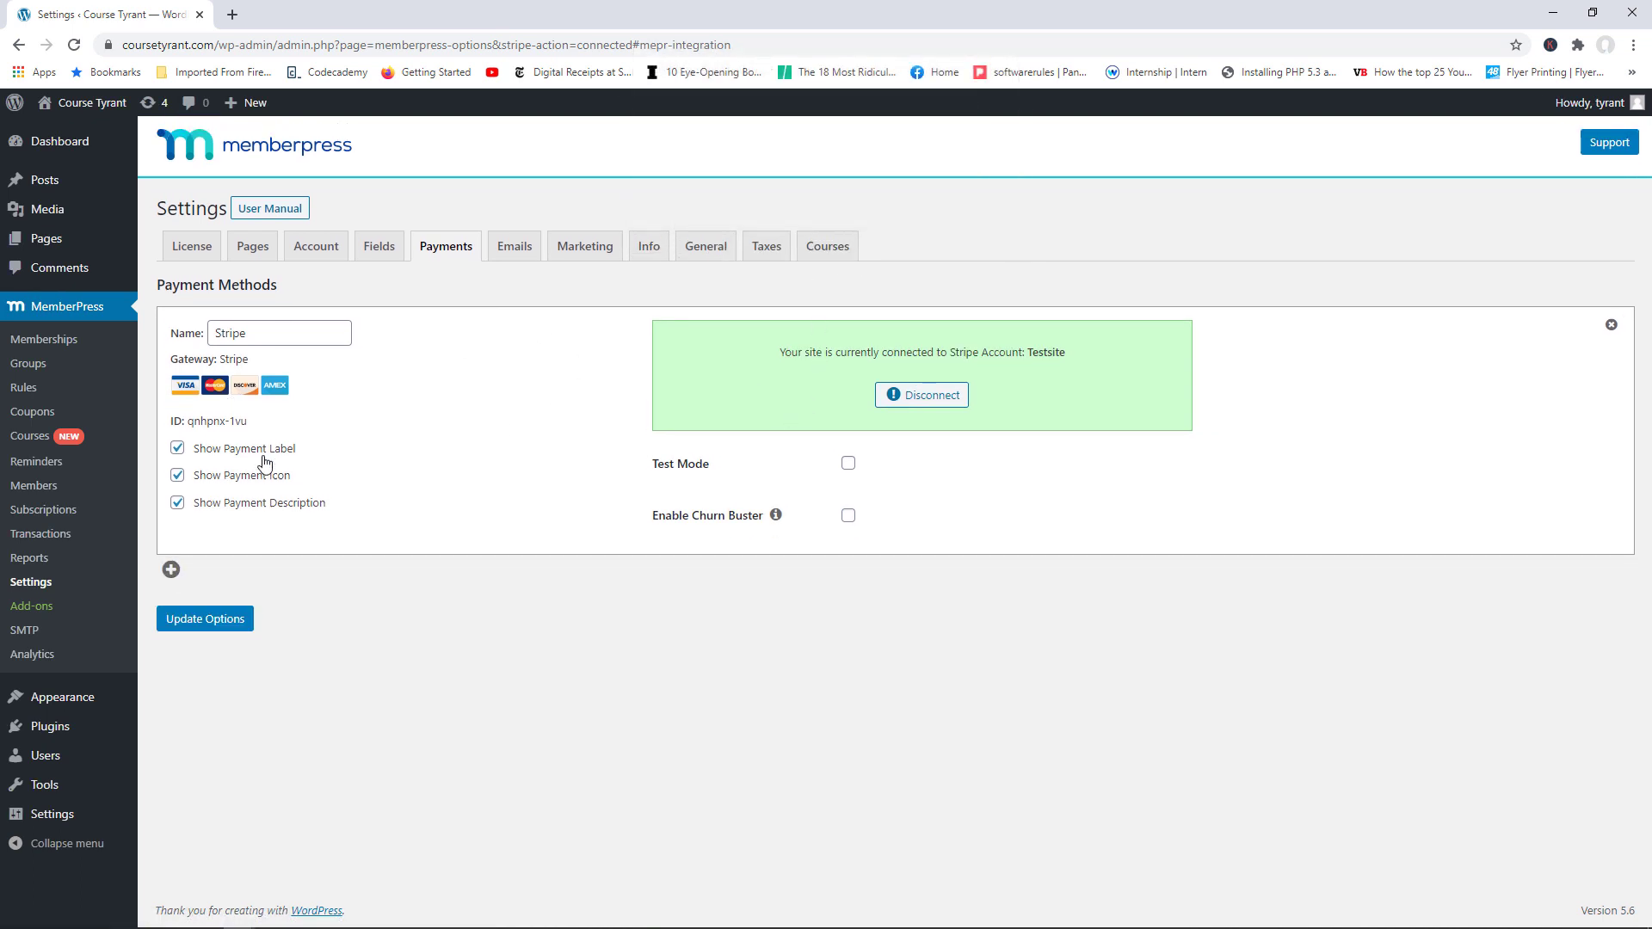
# Step: Add a PayPal Standard method named 'PayPal' with the primary PayPal email, then update options
pyautogui.click(171, 573)
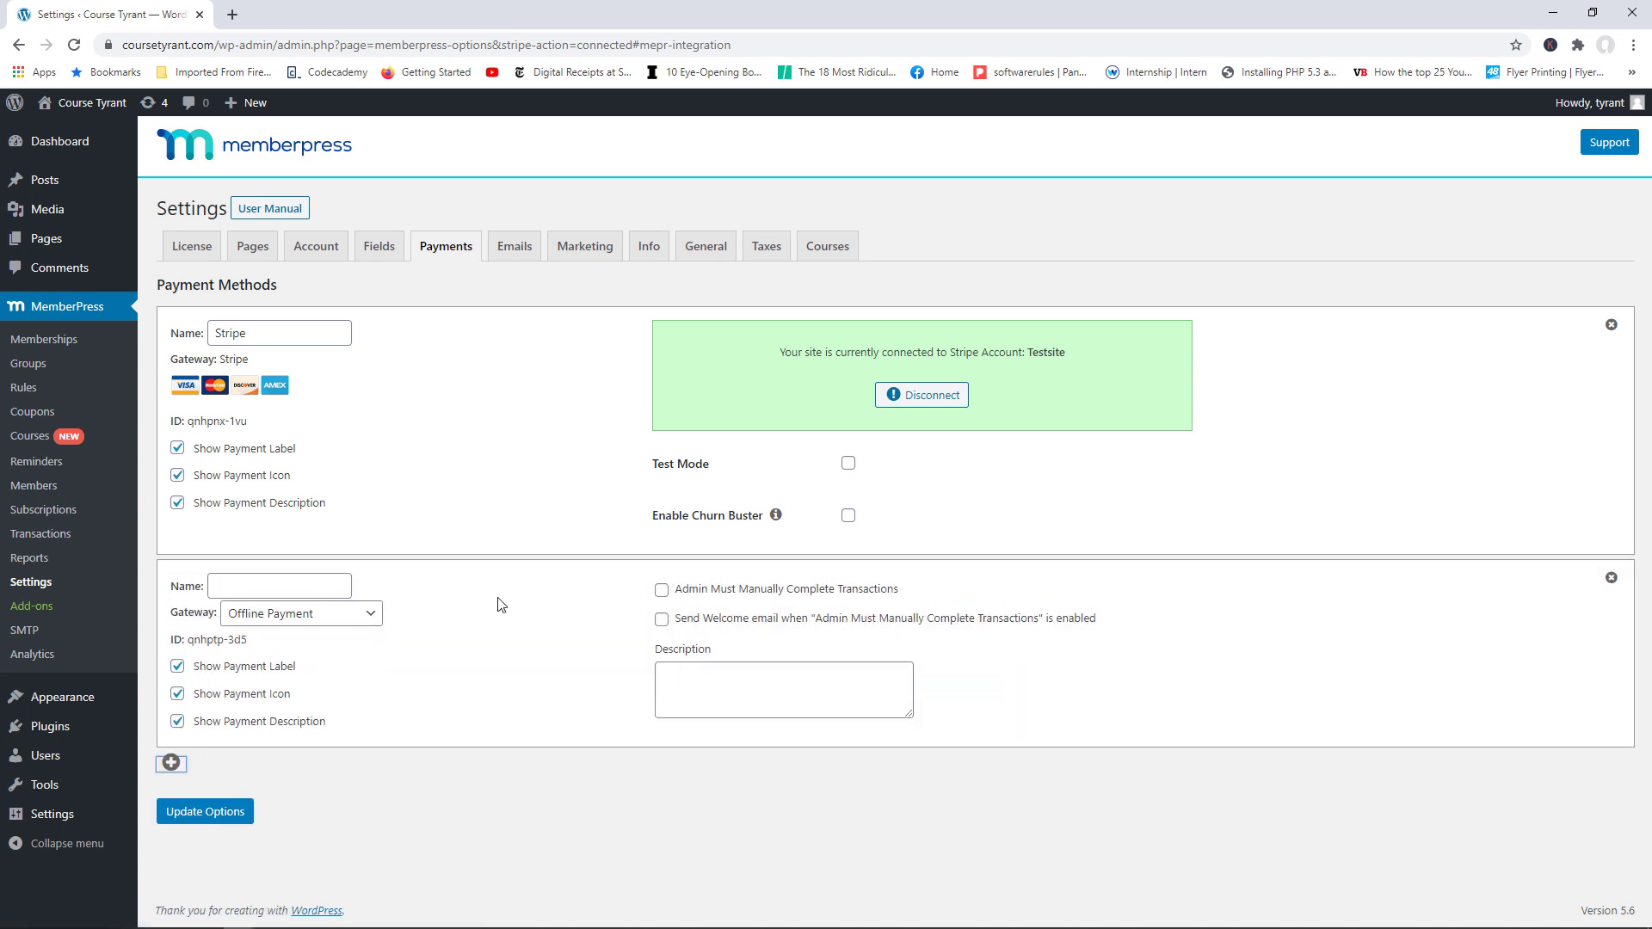
pyautogui.click(288, 616)
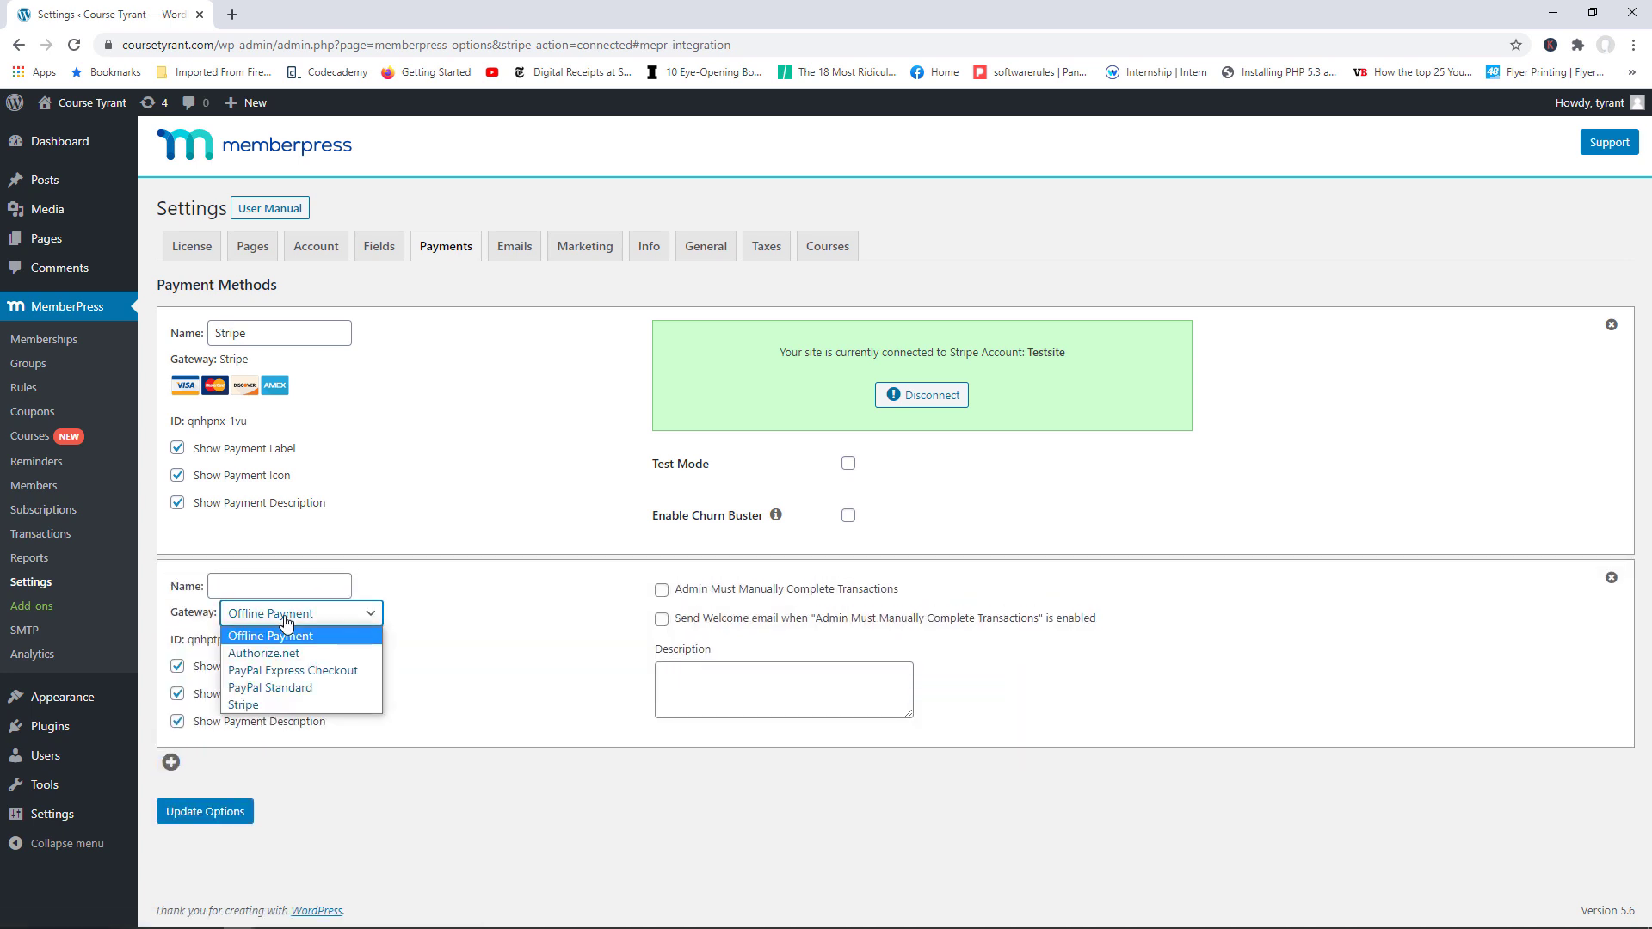
pyautogui.click(305, 689)
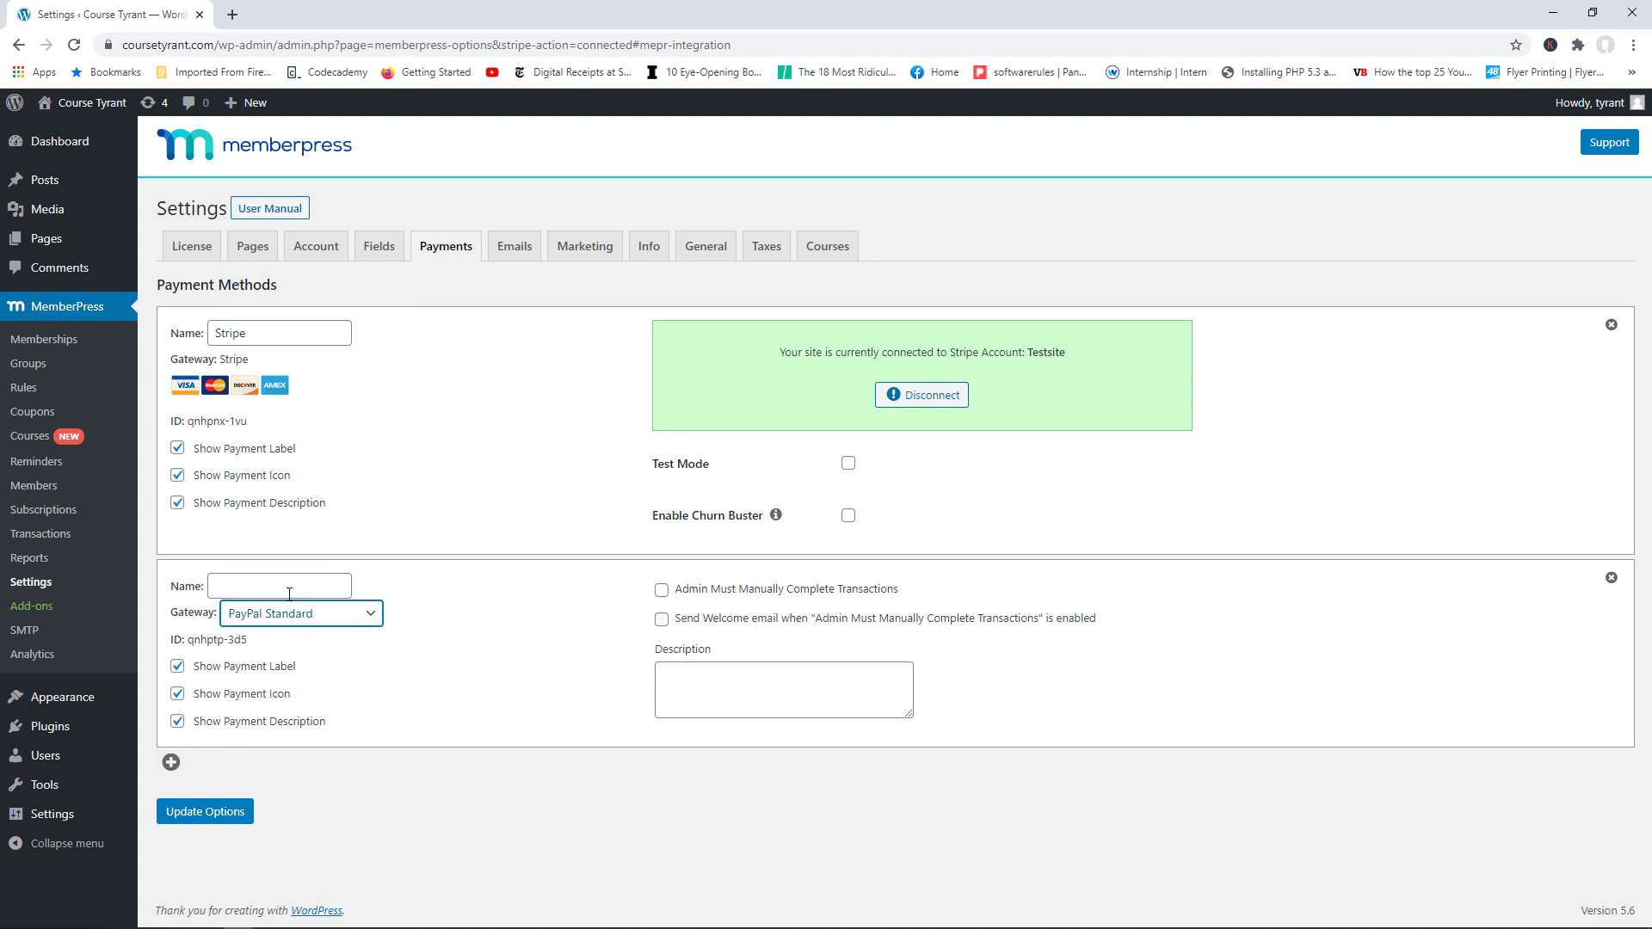
pyautogui.click(286, 586)
pyautogui.write('Pa')
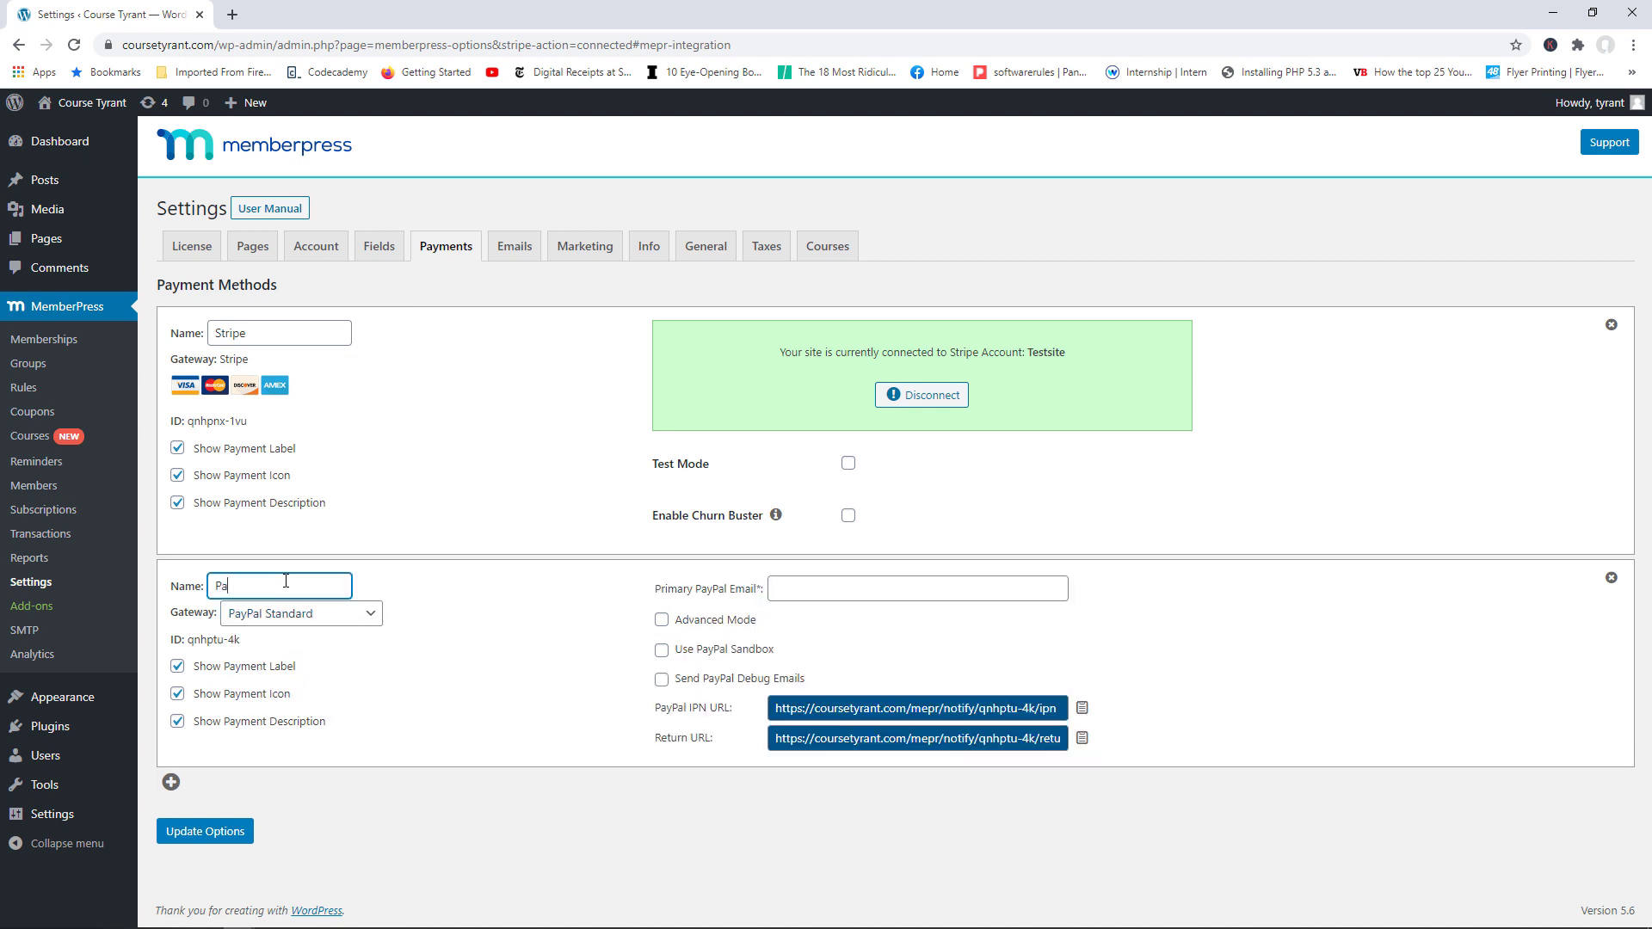
pyautogui.write('yp')
pyautogui.click(820, 588)
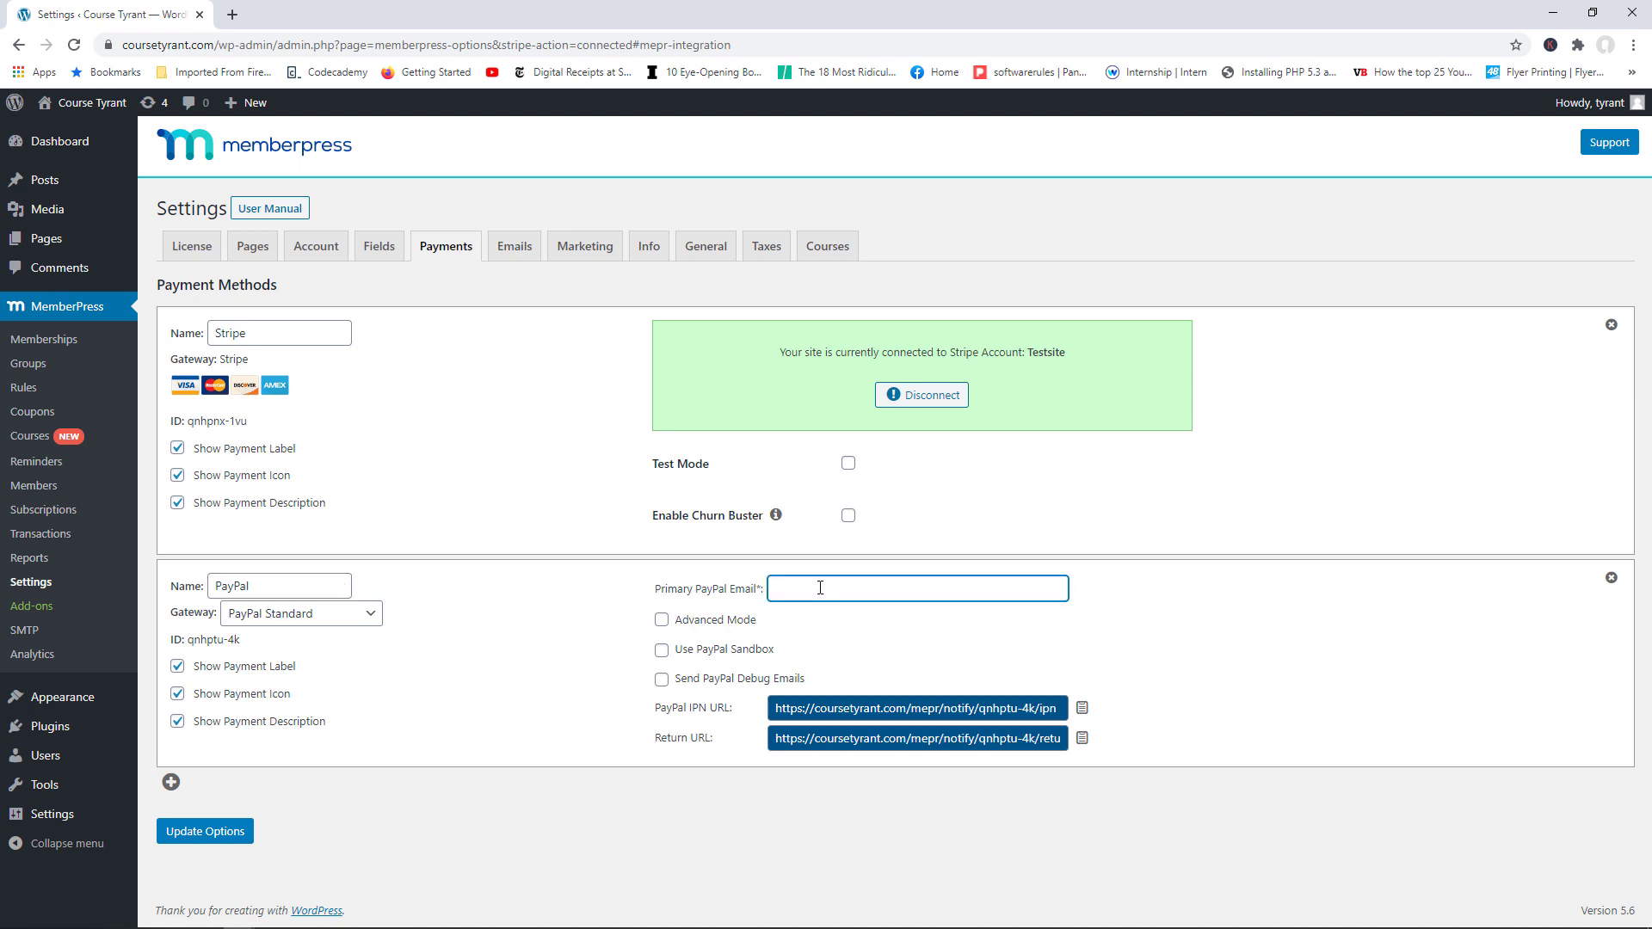
pyautogui.click(221, 839)
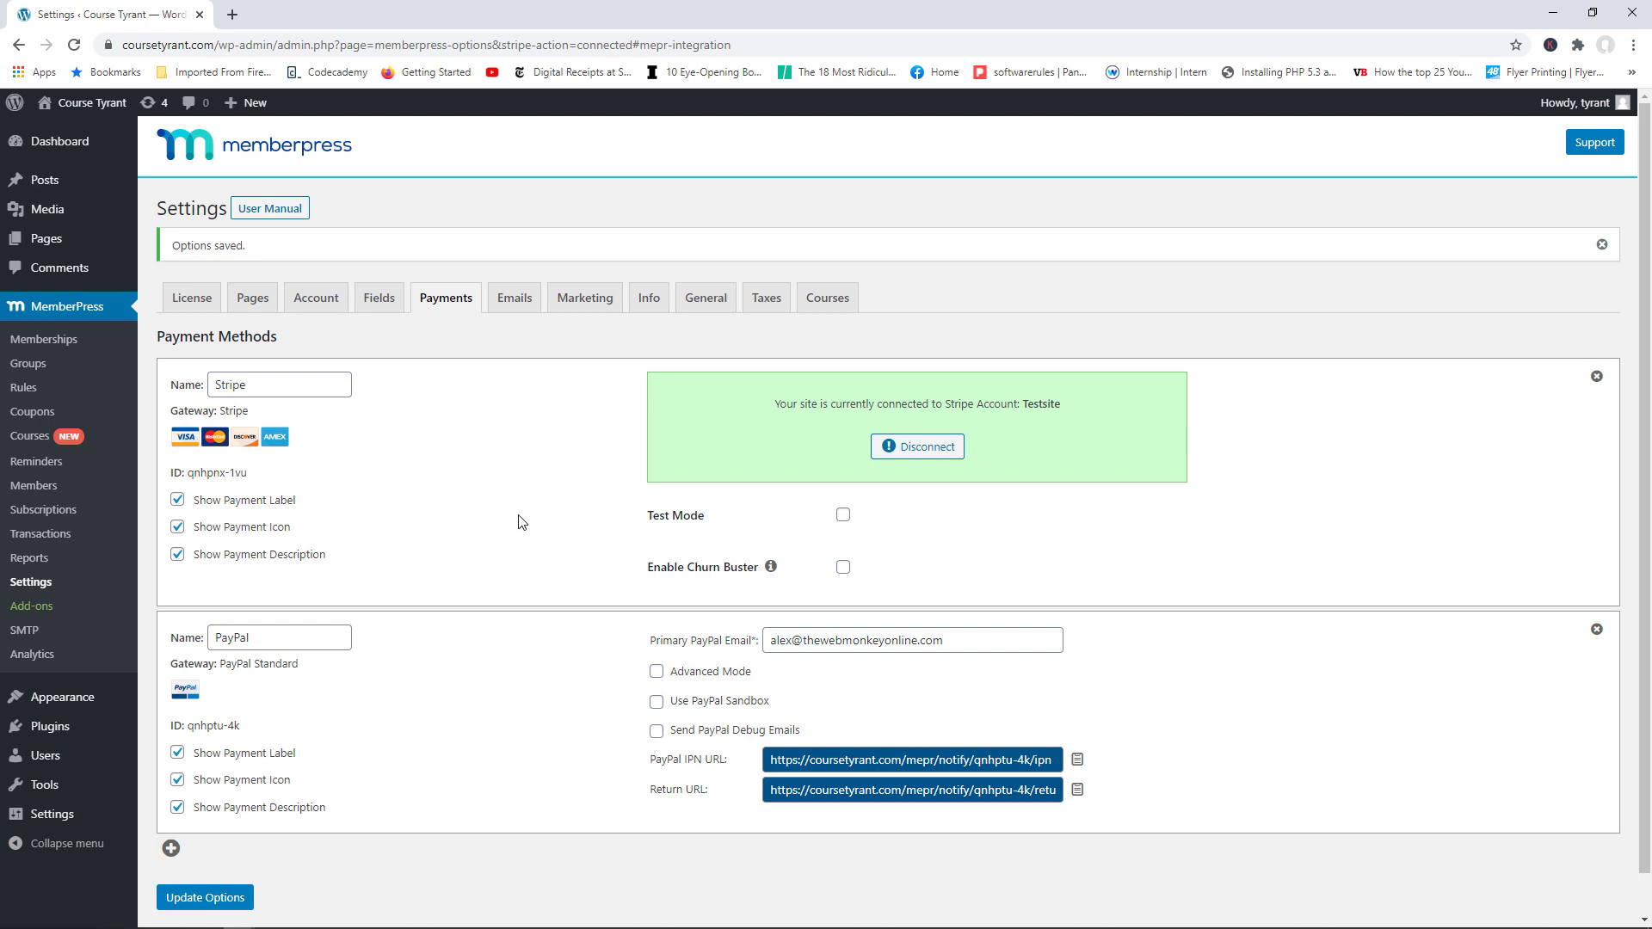
# Step: Open the Send Welcome Email editor on the Emails tab and make it taller
pyautogui.click(519, 306)
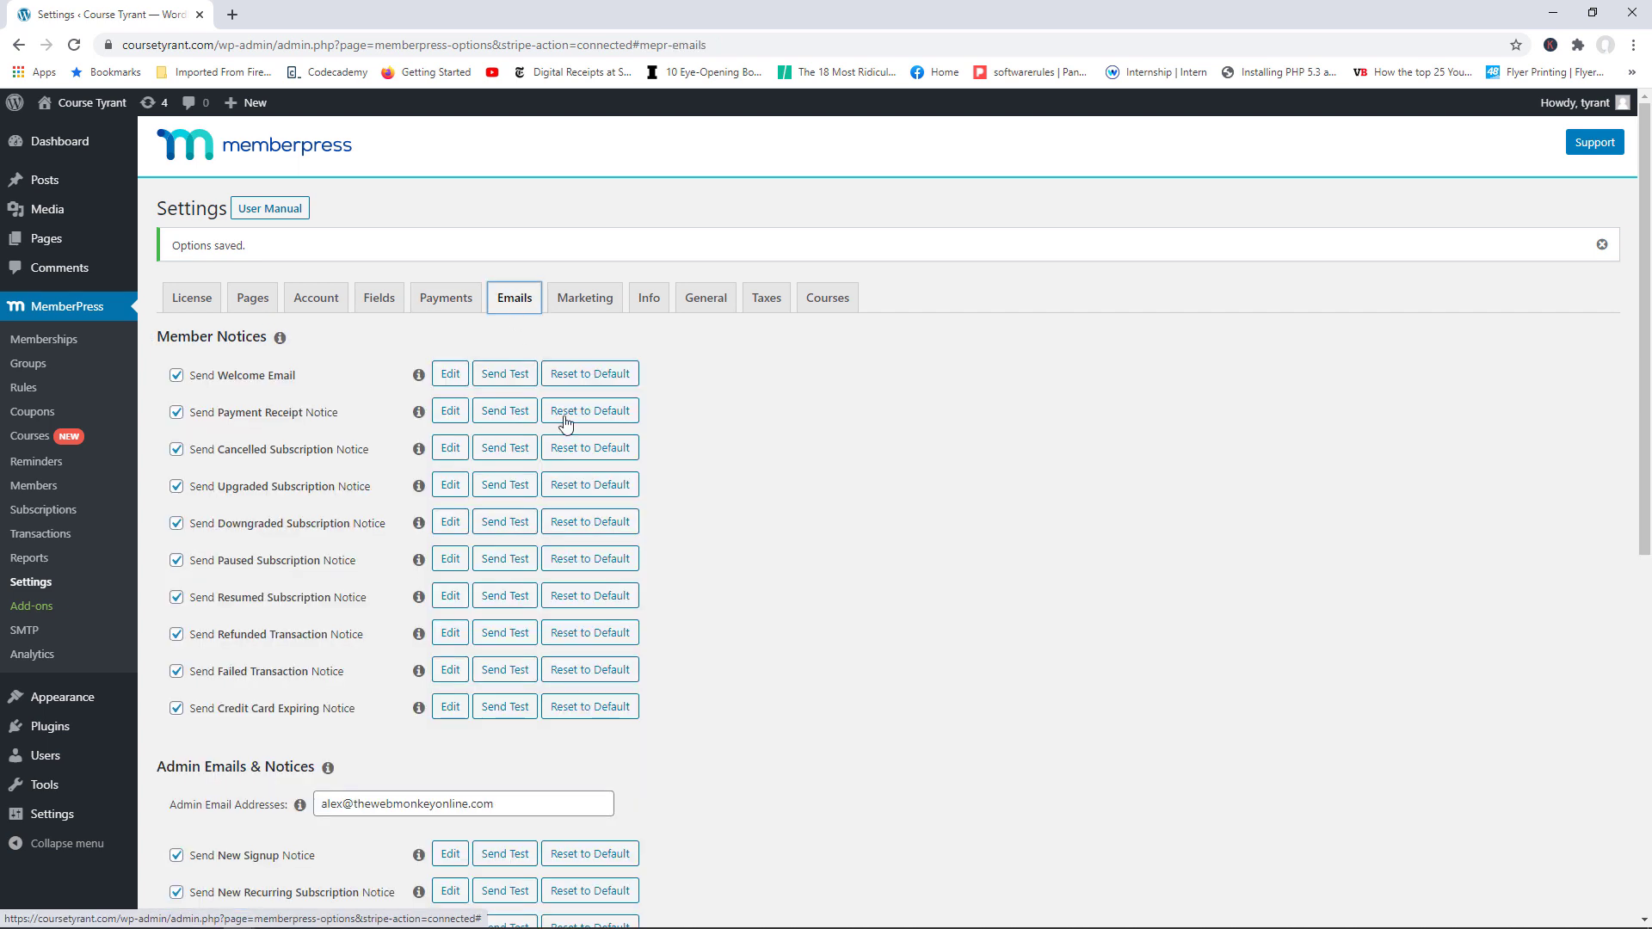
pyautogui.moveTo(1648, 243)
pyautogui.mouseDown()
pyautogui.moveTo(1650, 273)
pyautogui.moveTo(1650, 235)
pyautogui.mouseUp()
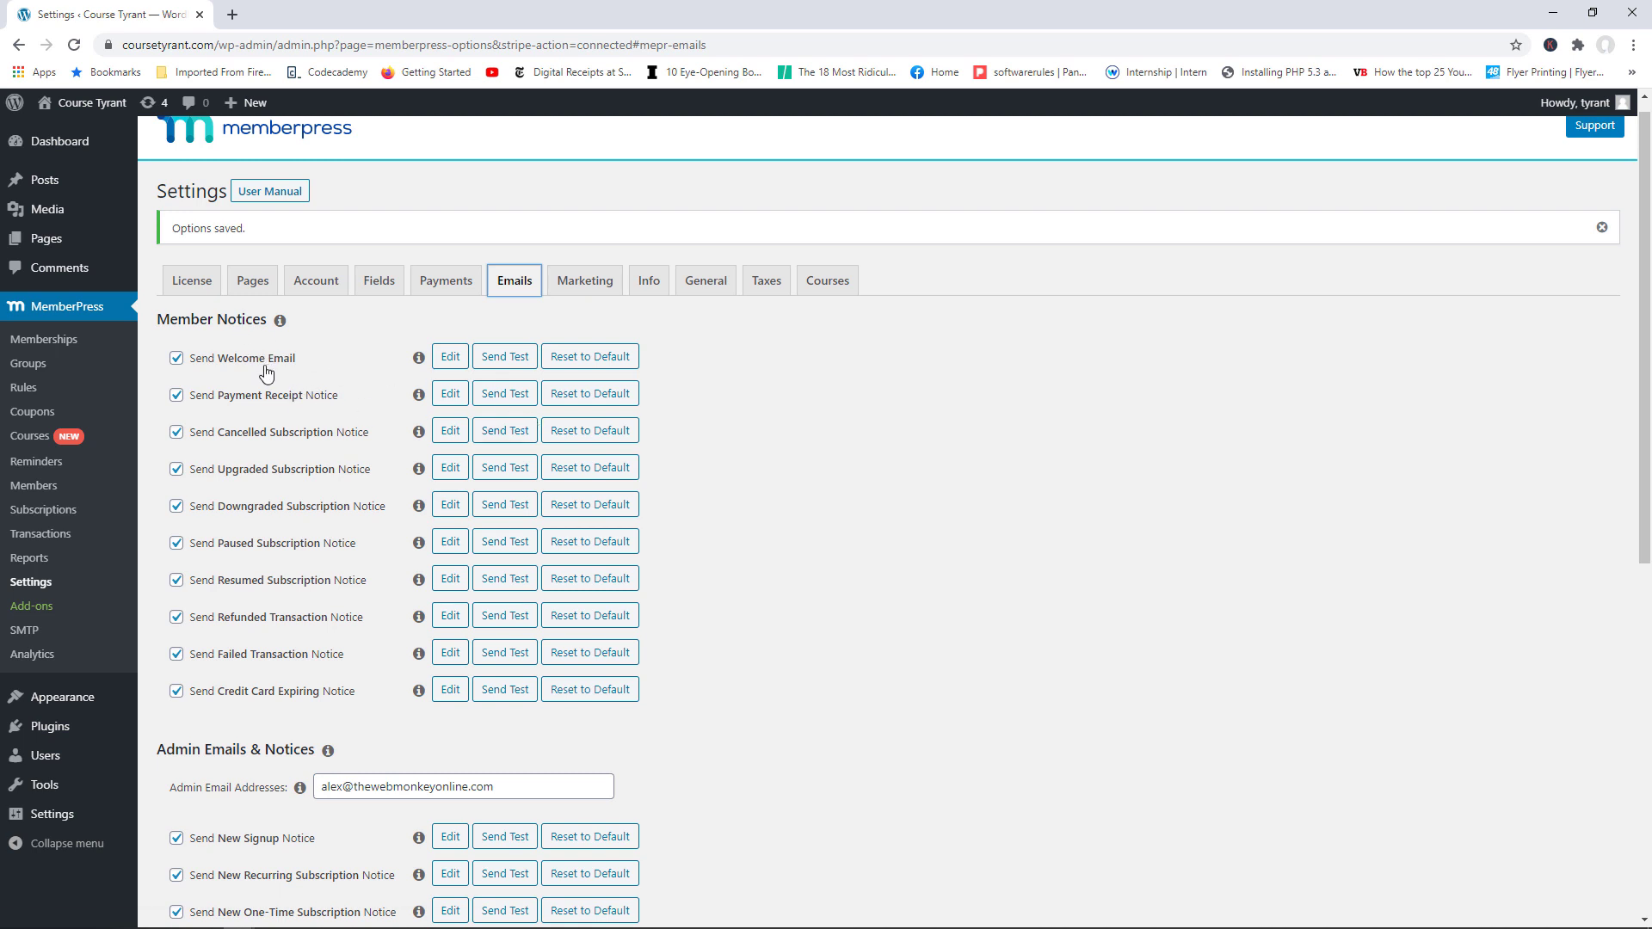
pyautogui.click(449, 361)
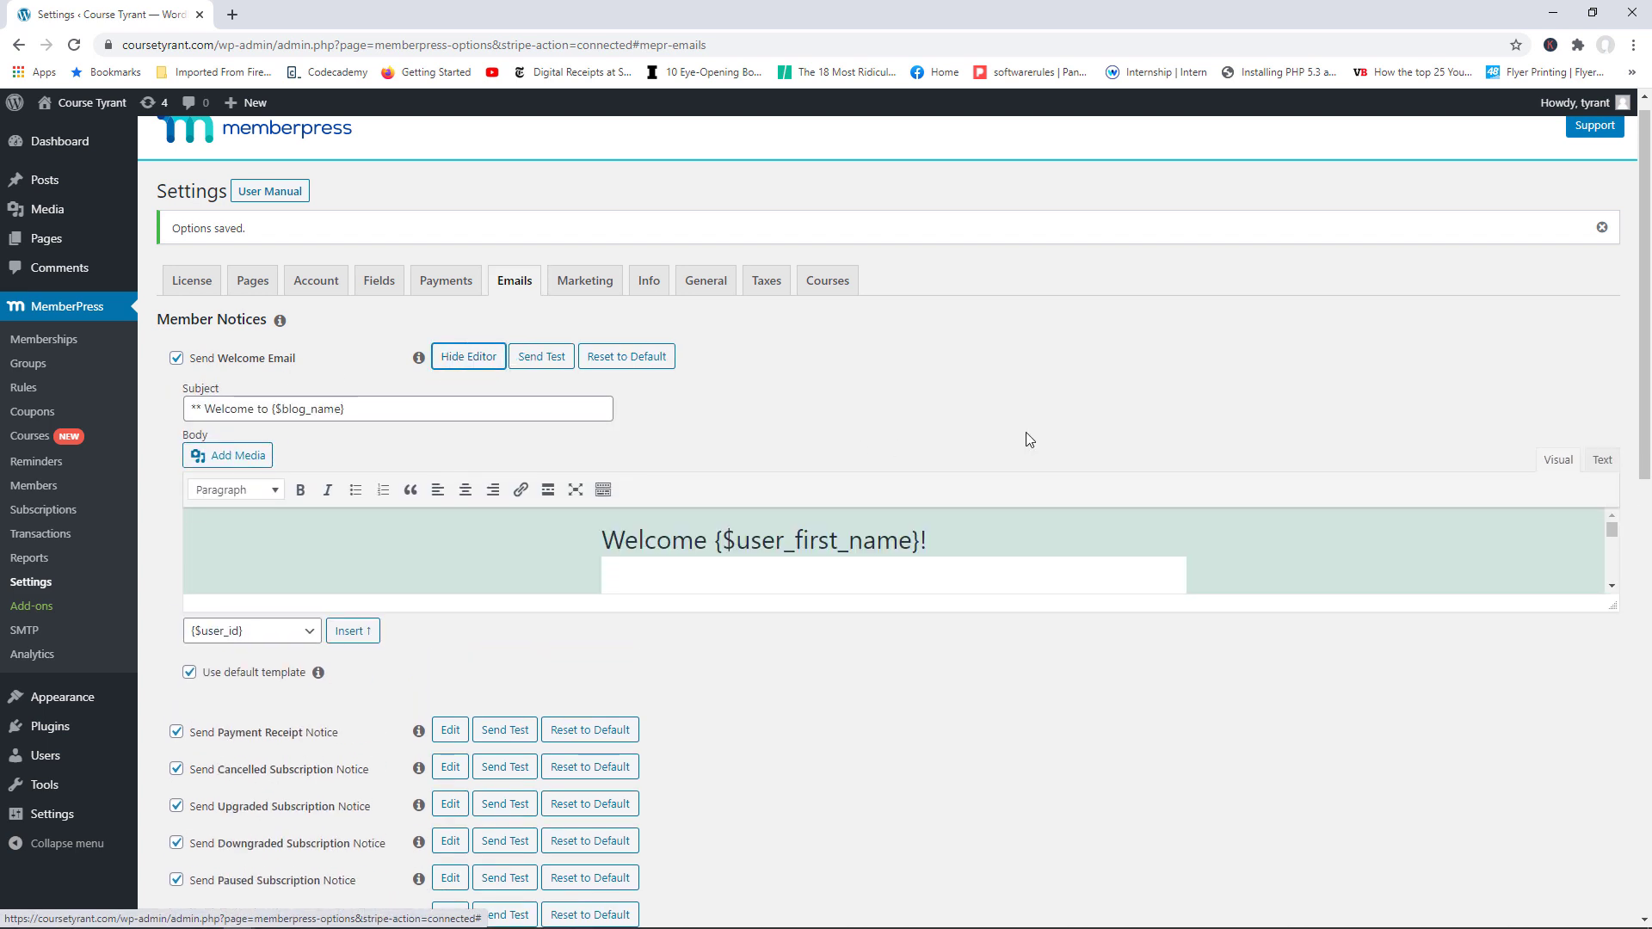
pyautogui.scroll(-1, 1650, 340)
pyautogui.scroll(-1, 1650, 341)
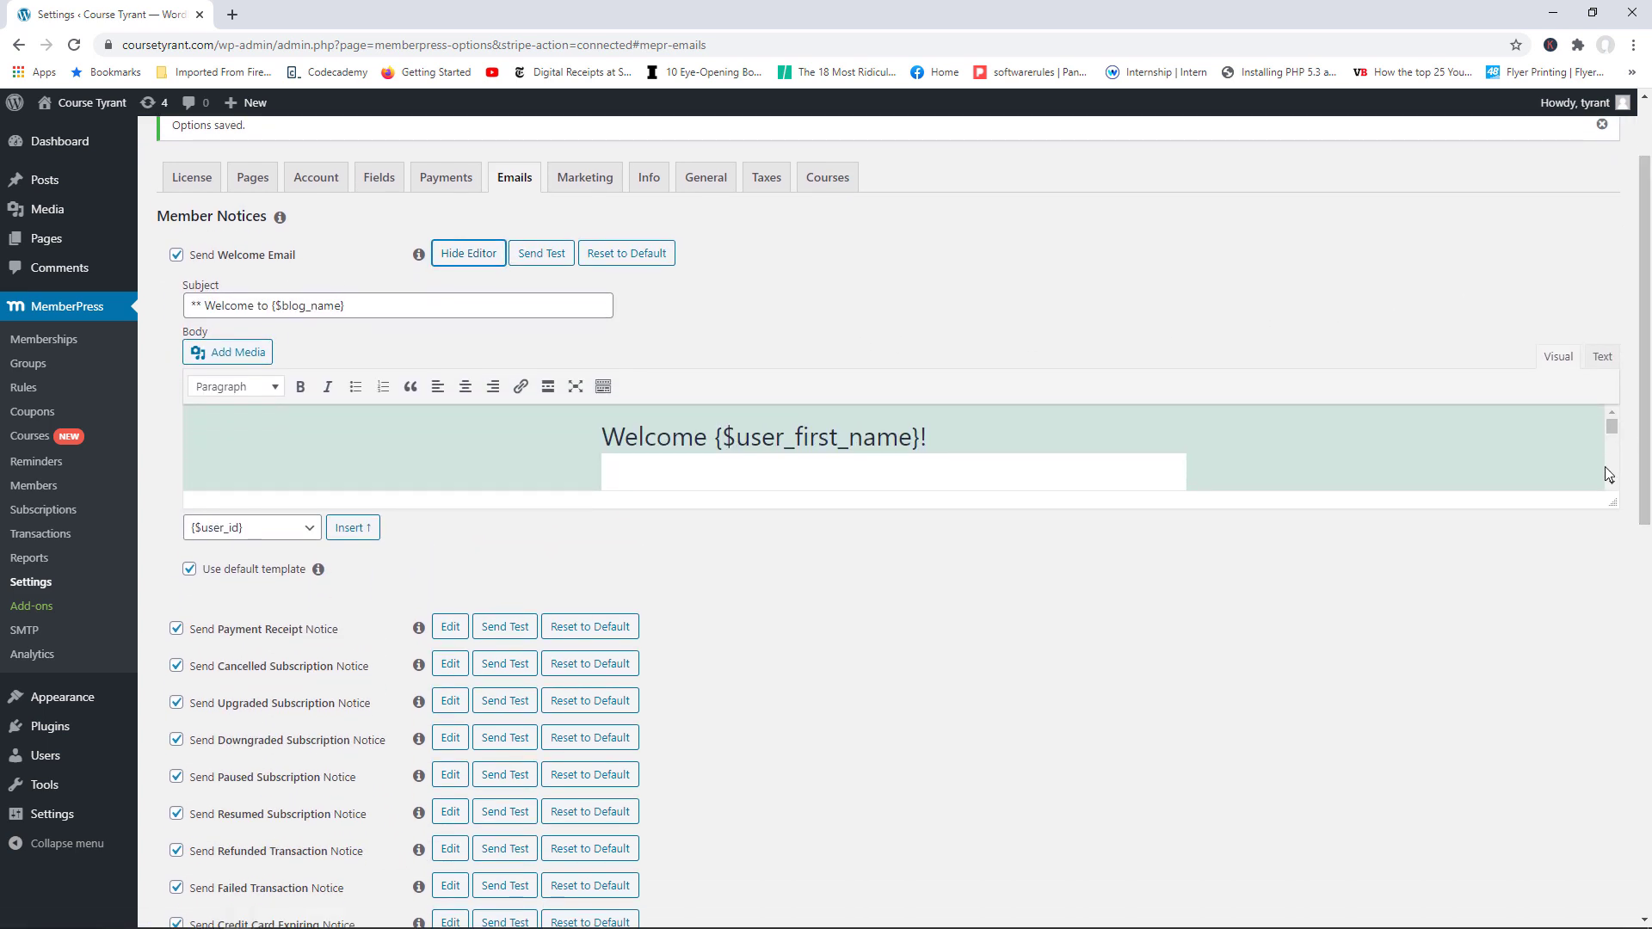
pyautogui.moveTo(1613, 502); pyautogui.dragTo(1616, 785)
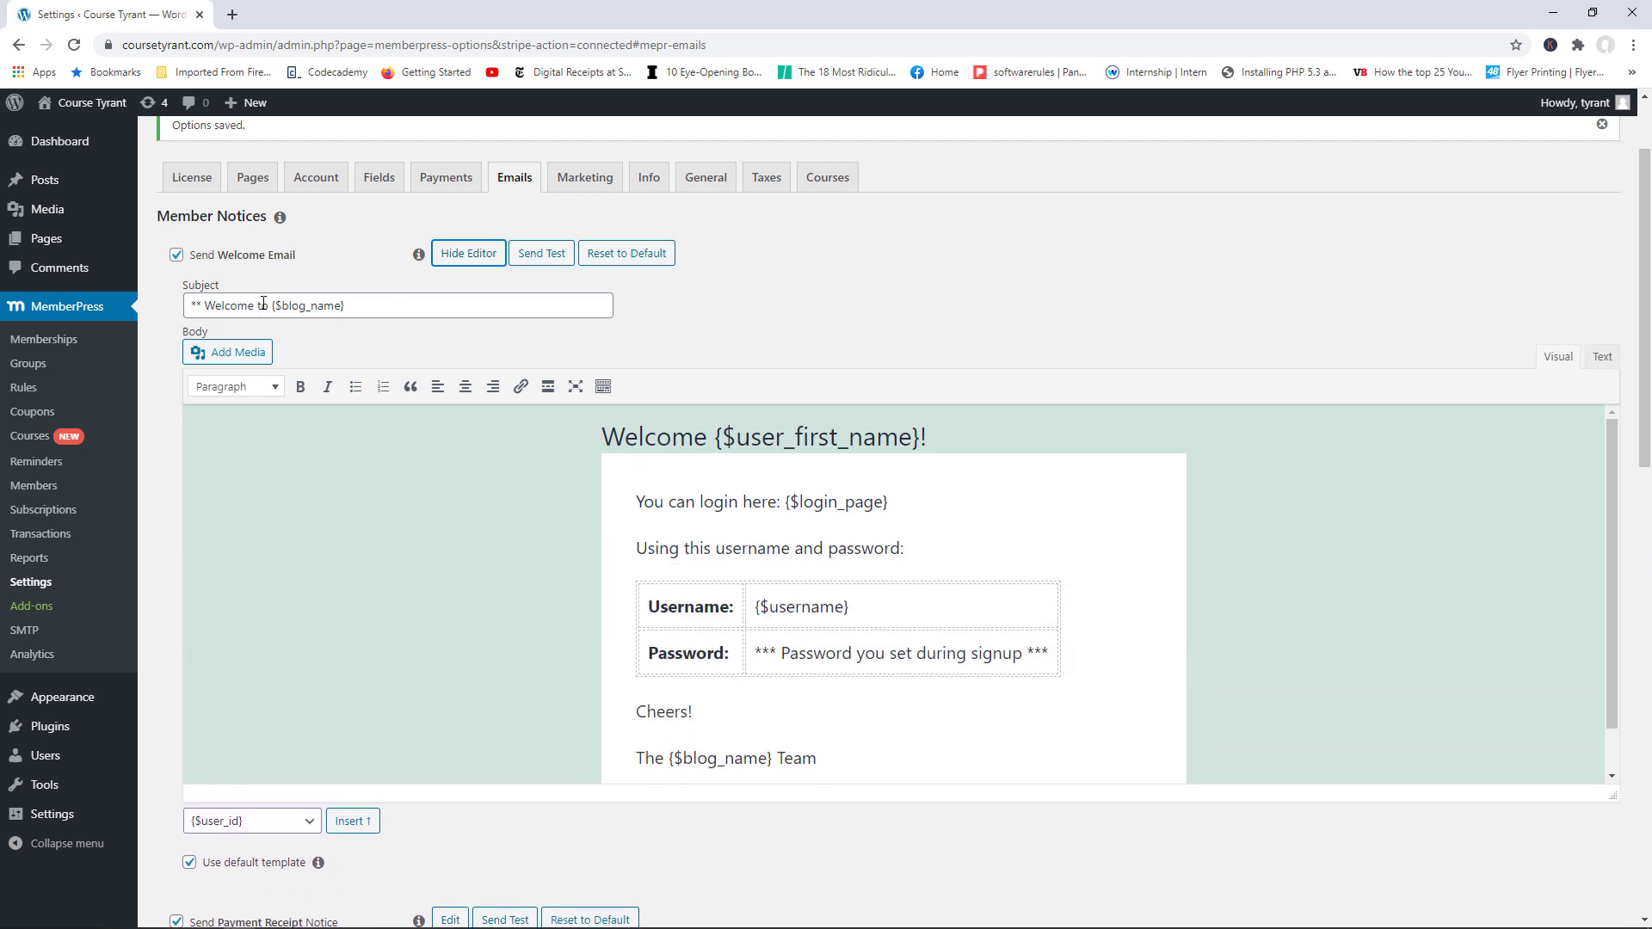
# Step: Review the blog name, first-name and login page placeholders in the Welcome Email
pyautogui.moveTo(340, 305); pyautogui.dragTo(274, 307)
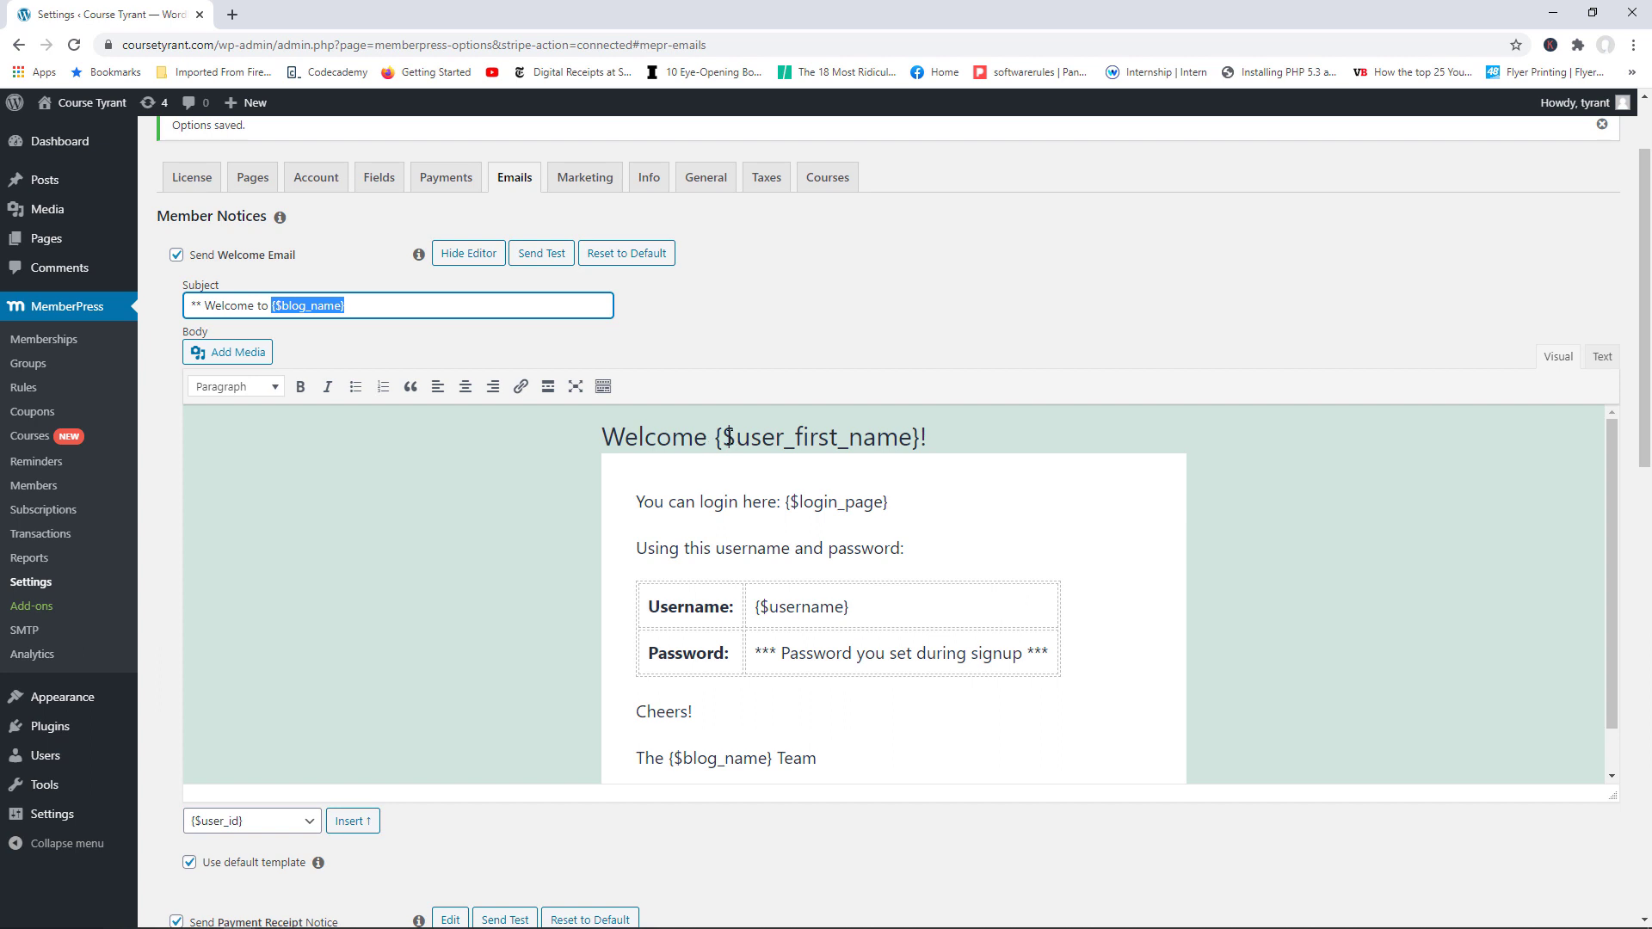
pyautogui.moveTo(723, 438); pyautogui.dragTo(920, 442)
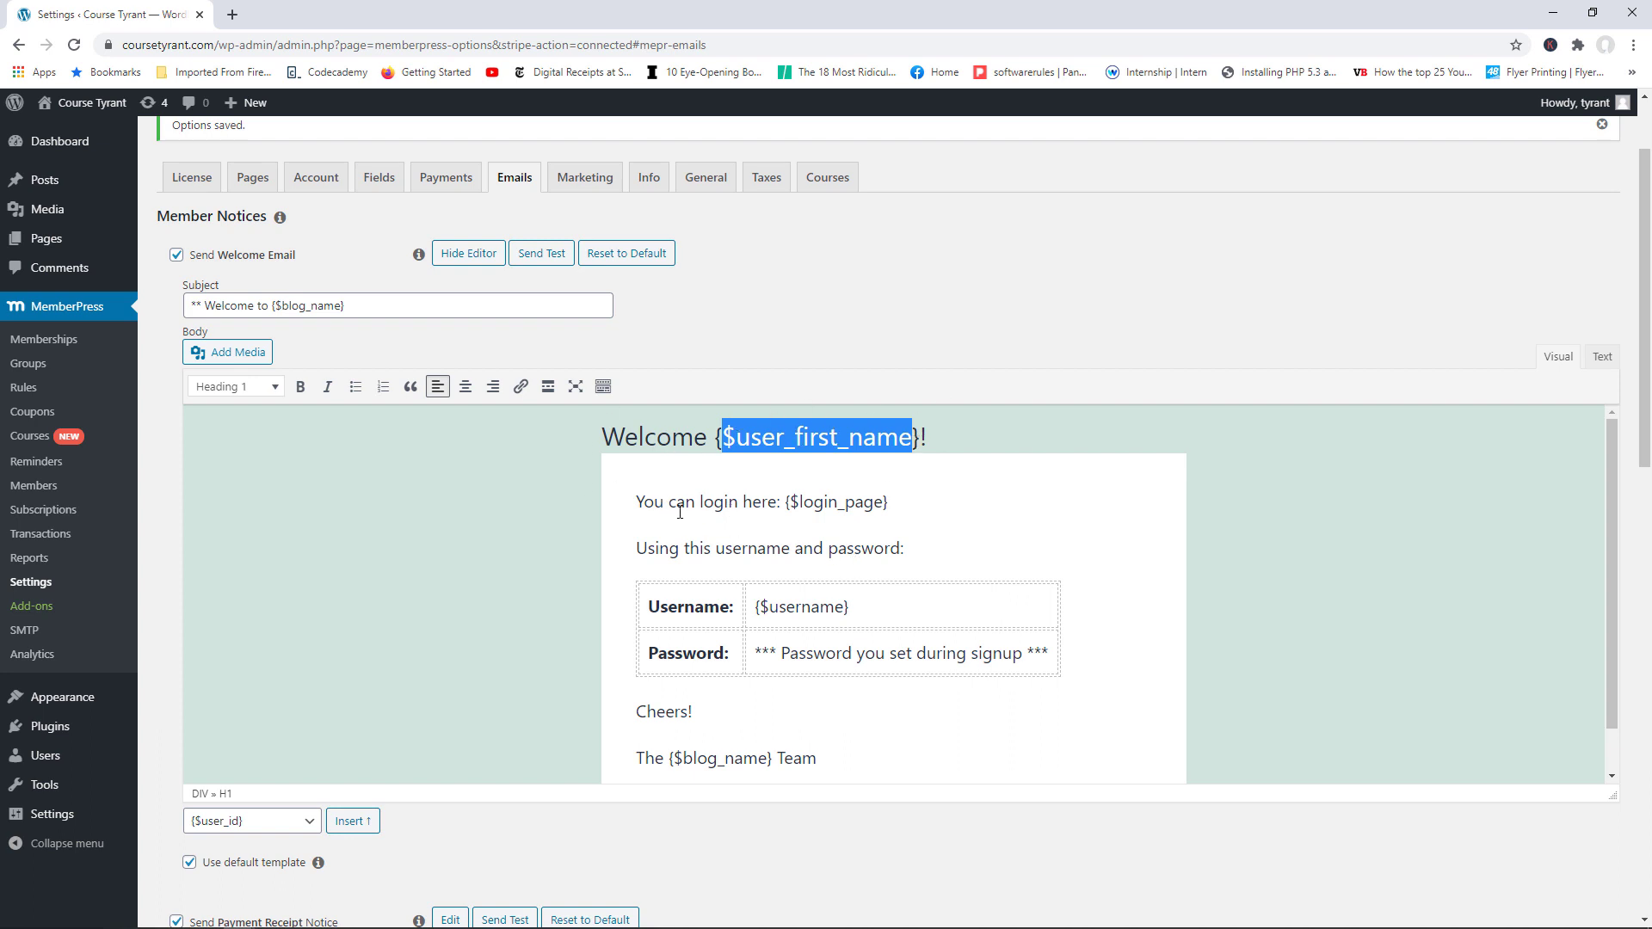
pyautogui.moveTo(790, 502); pyautogui.dragTo(878, 506)
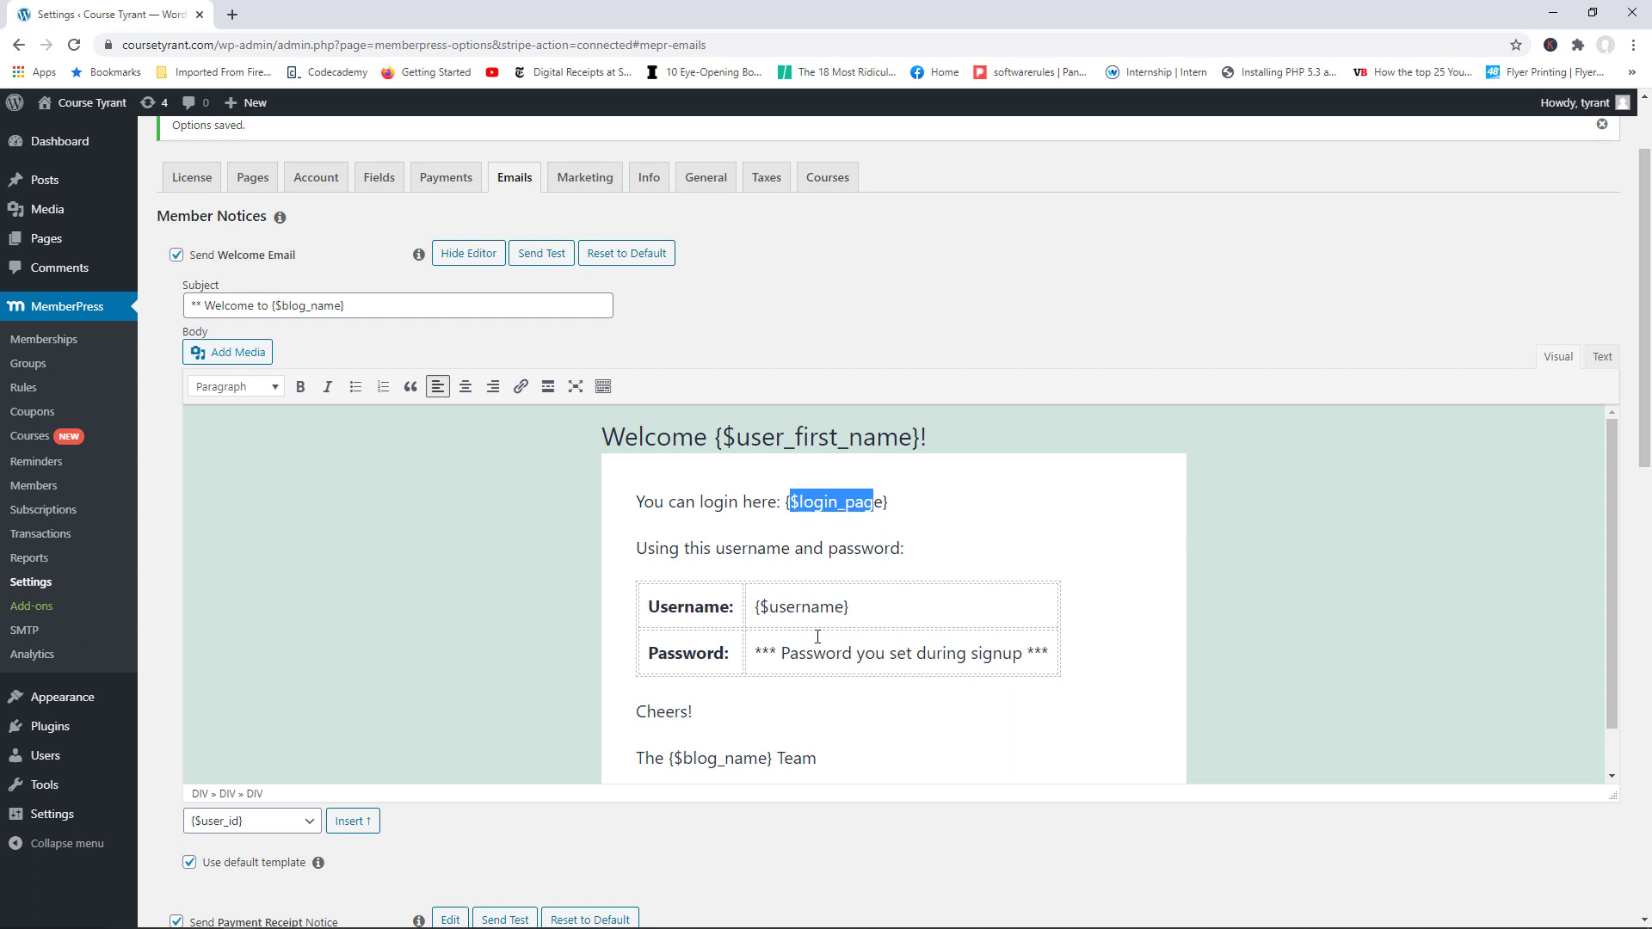
pyautogui.scroll(-1, 733, 656)
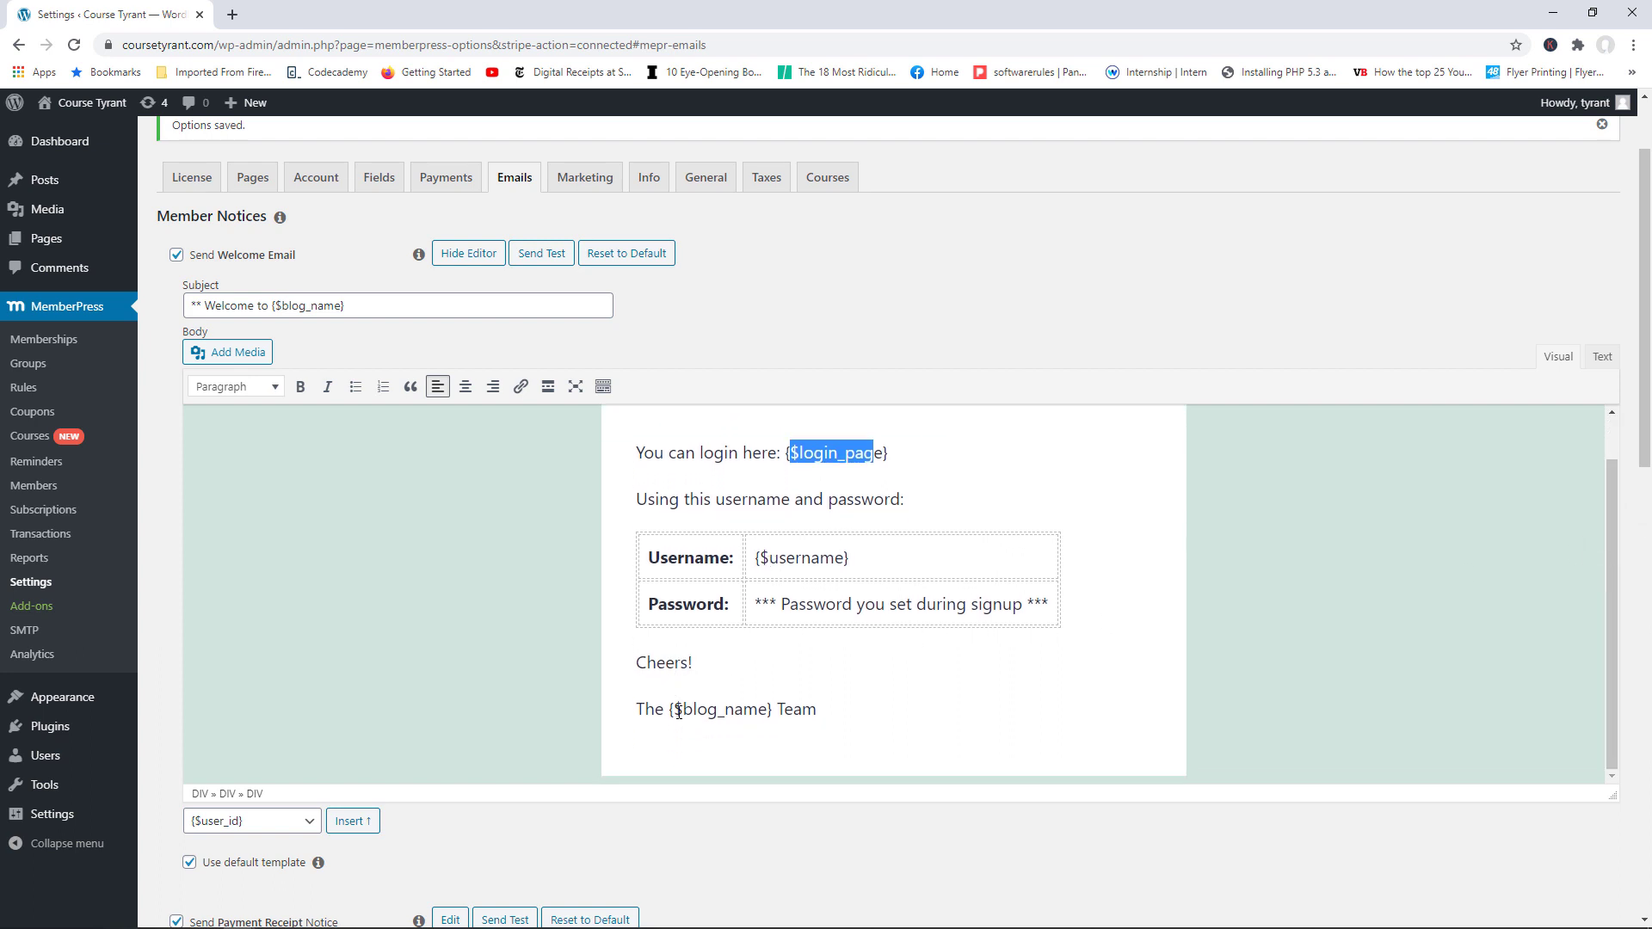
pyautogui.moveTo(675, 713); pyautogui.dragTo(748, 716)
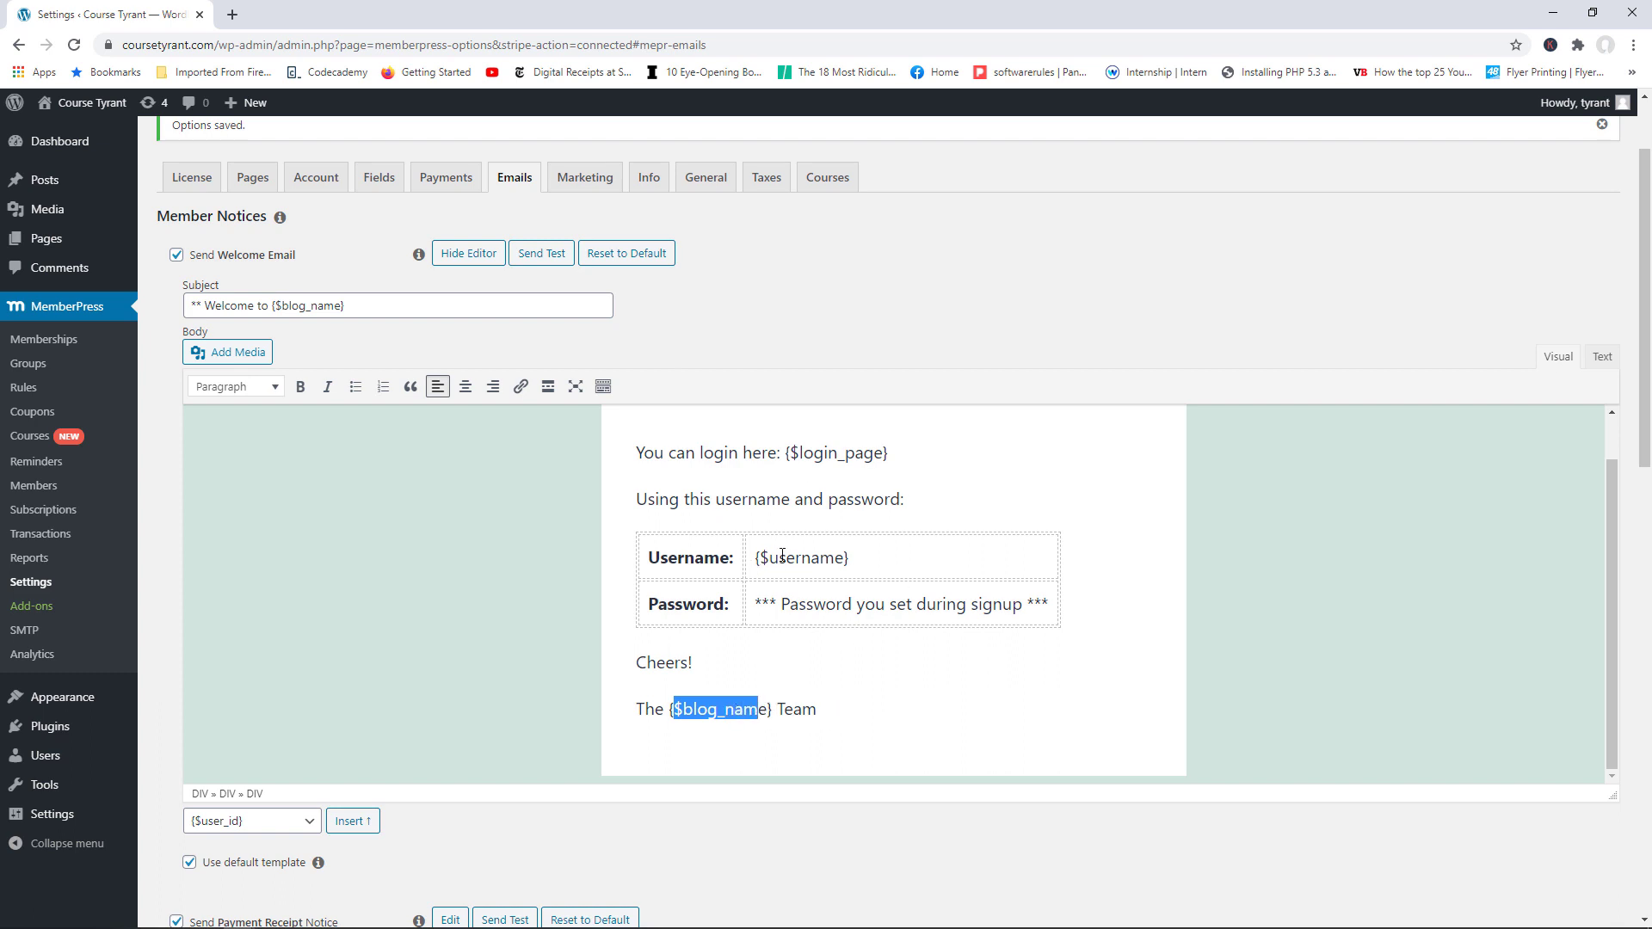
pyautogui.moveTo(1615, 504)
pyautogui.mouseDown()
pyautogui.moveTo(1613, 472)
pyautogui.moveTo(1616, 530)
pyautogui.mouseUp()
# Step: Browse the {$user_id} placeholder list, then reset the Welcome Email to default
pyautogui.click(296, 824)
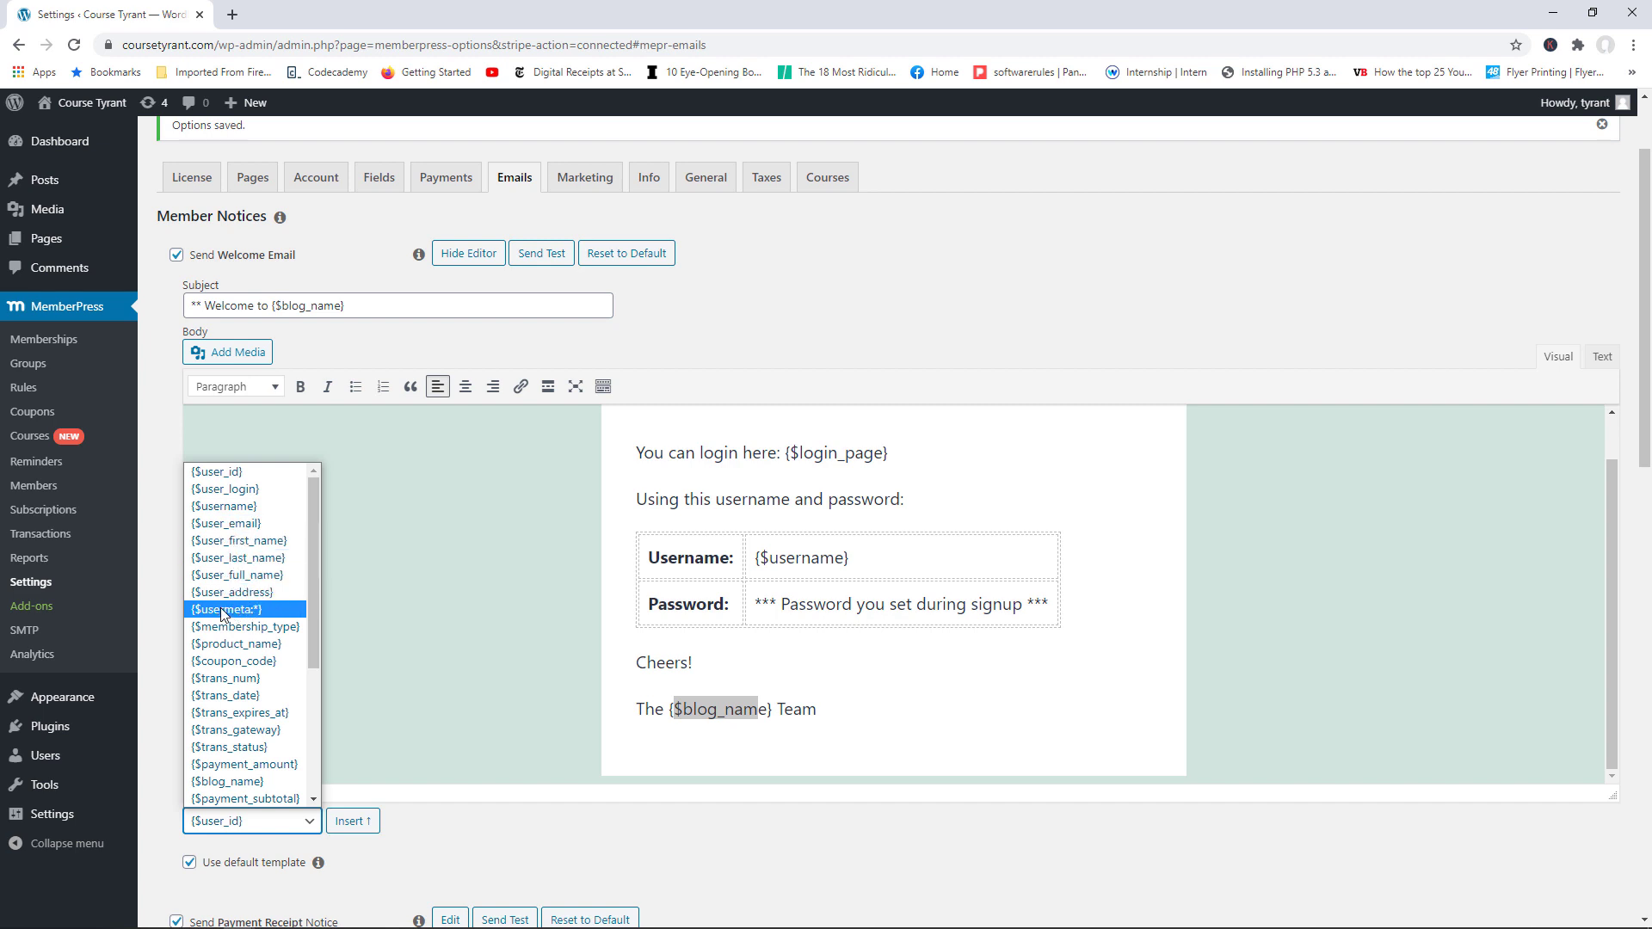
pyautogui.moveTo(313, 637); pyautogui.dragTo(307, 781)
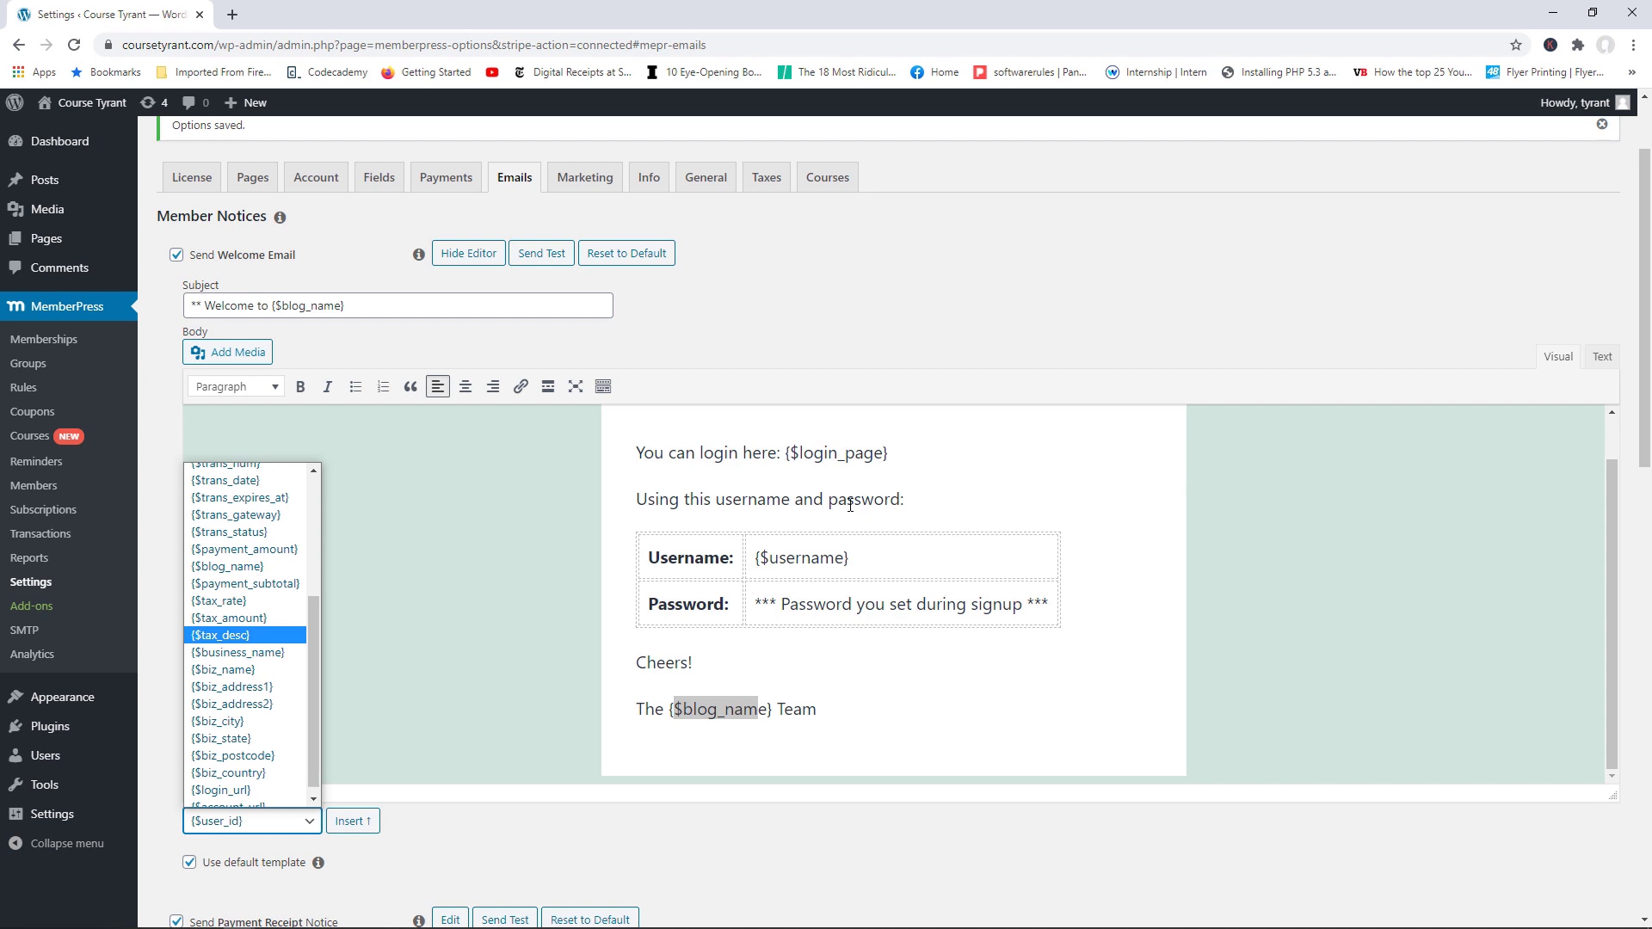
pyautogui.scroll(1, 1153, 649)
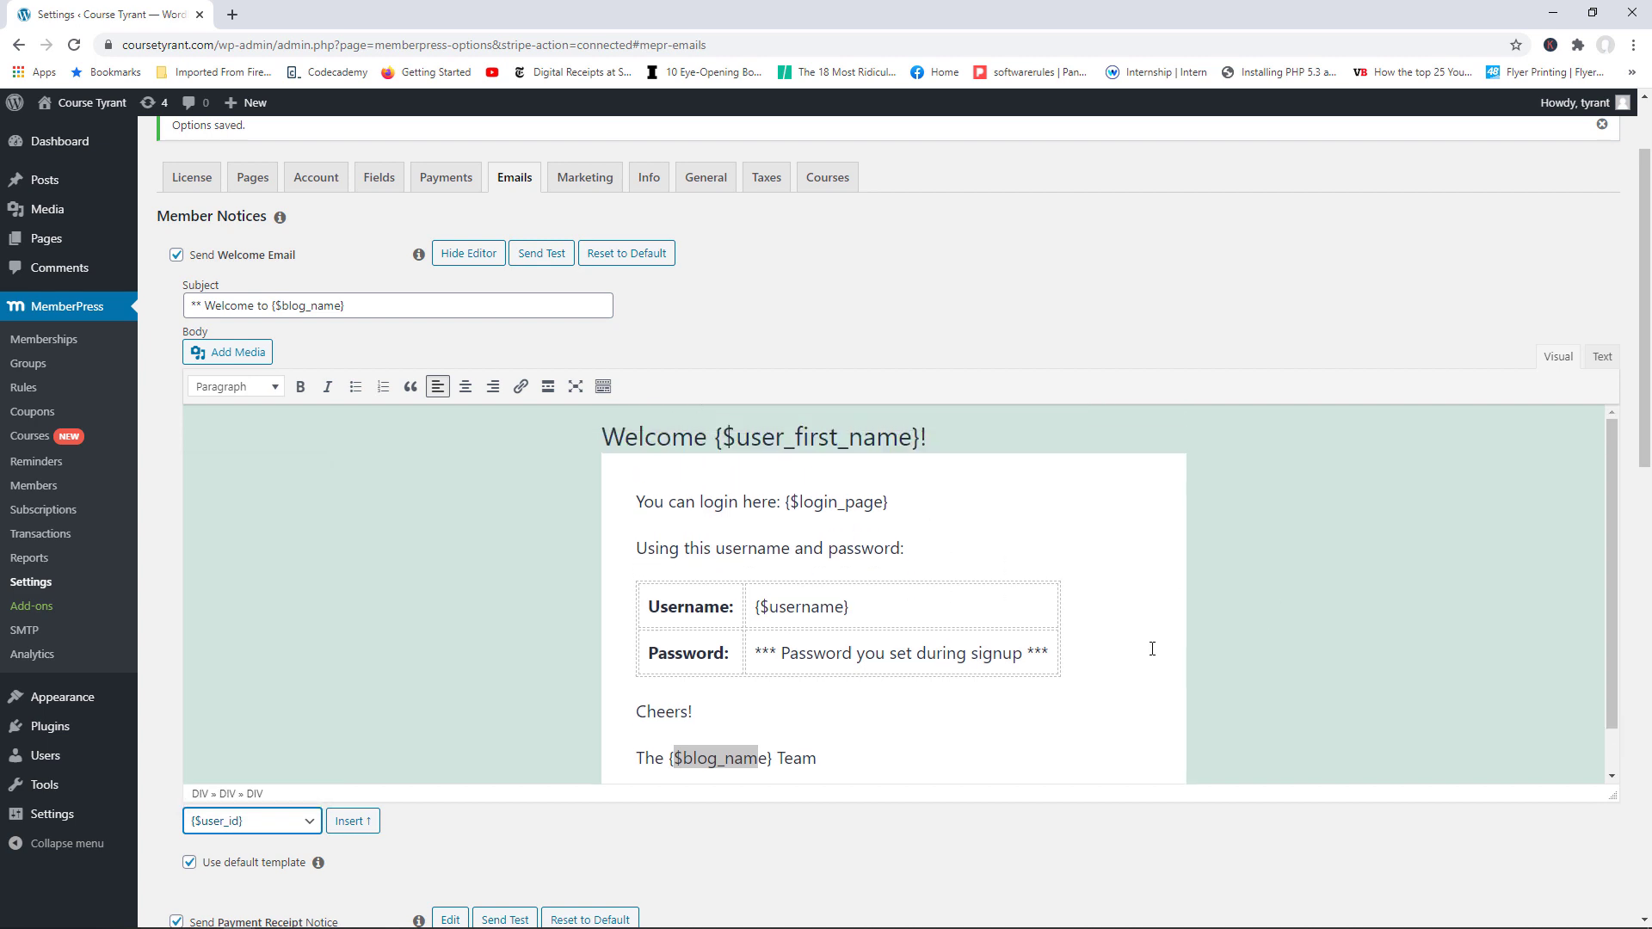
pyautogui.click(620, 260)
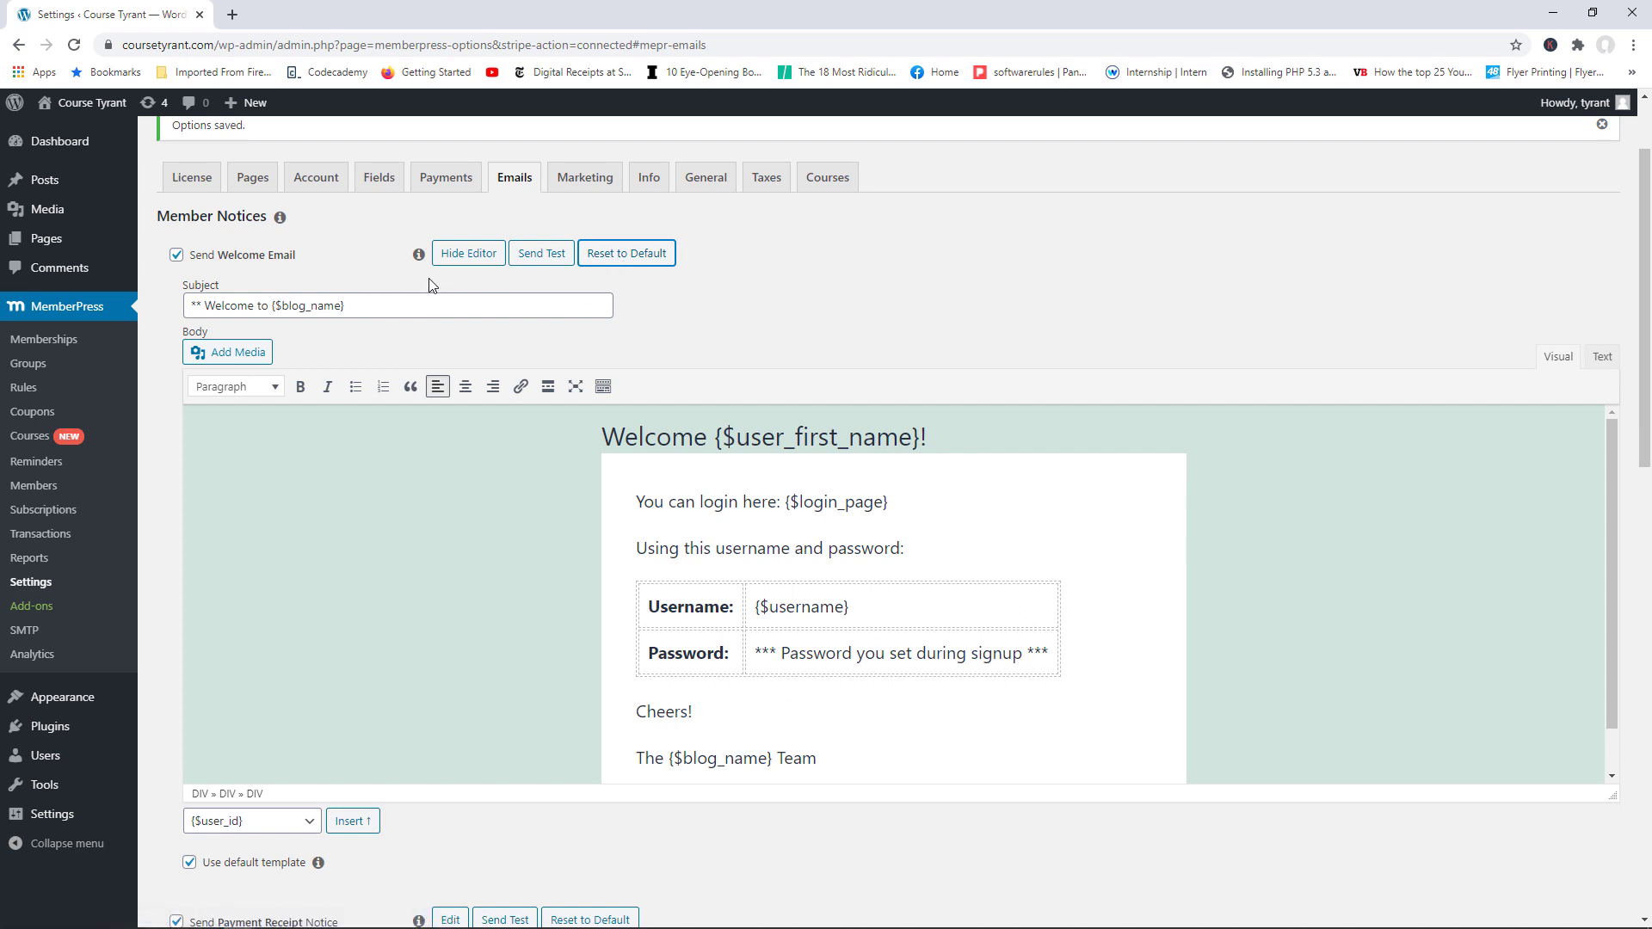
pyautogui.moveTo(1645, 316); pyautogui.dragTo(1640, 560)
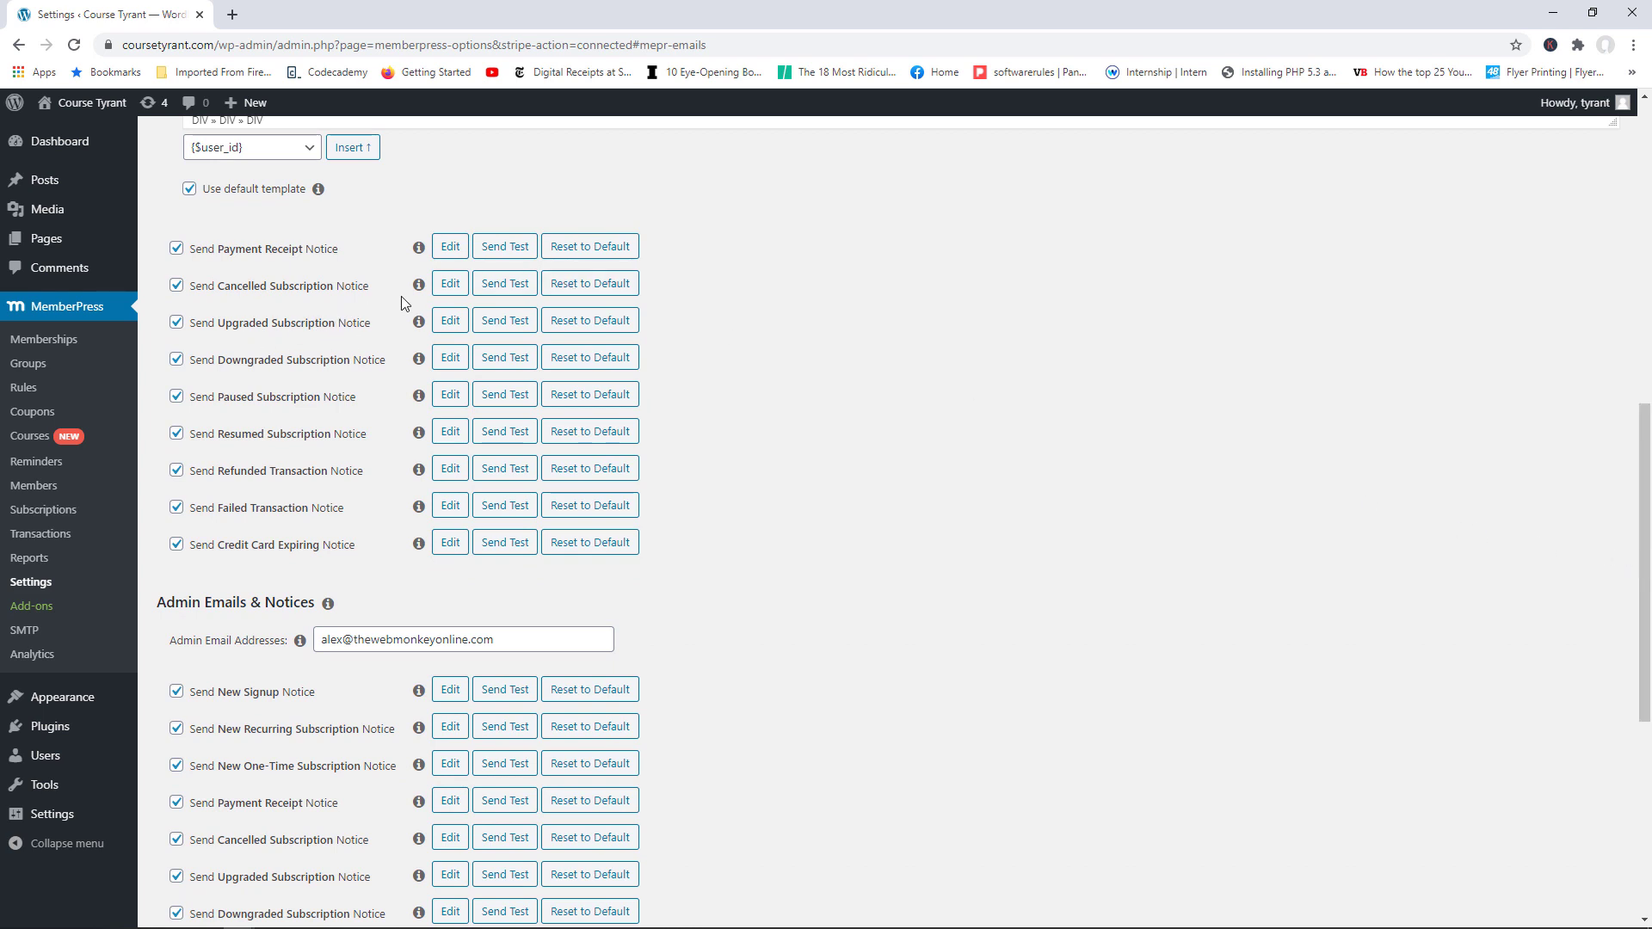
# Step: Review the admin notification address used for admin email notices
pyautogui.scroll(2, 1254, 442)
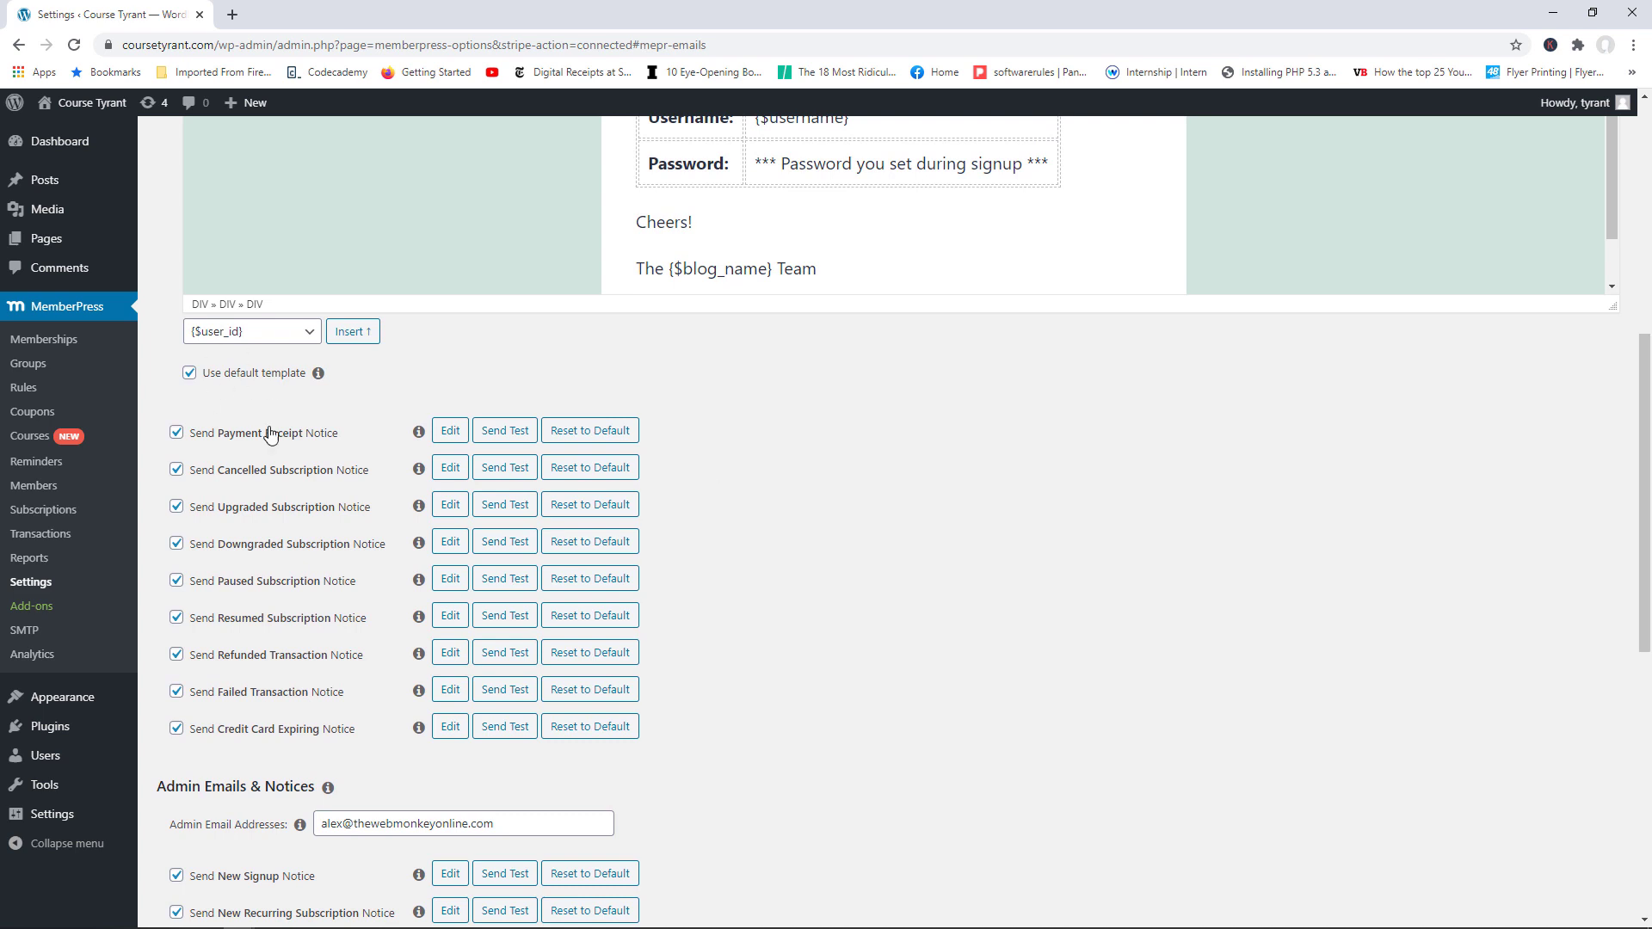
pyautogui.moveTo(1643, 412); pyautogui.dragTo(1643, 606)
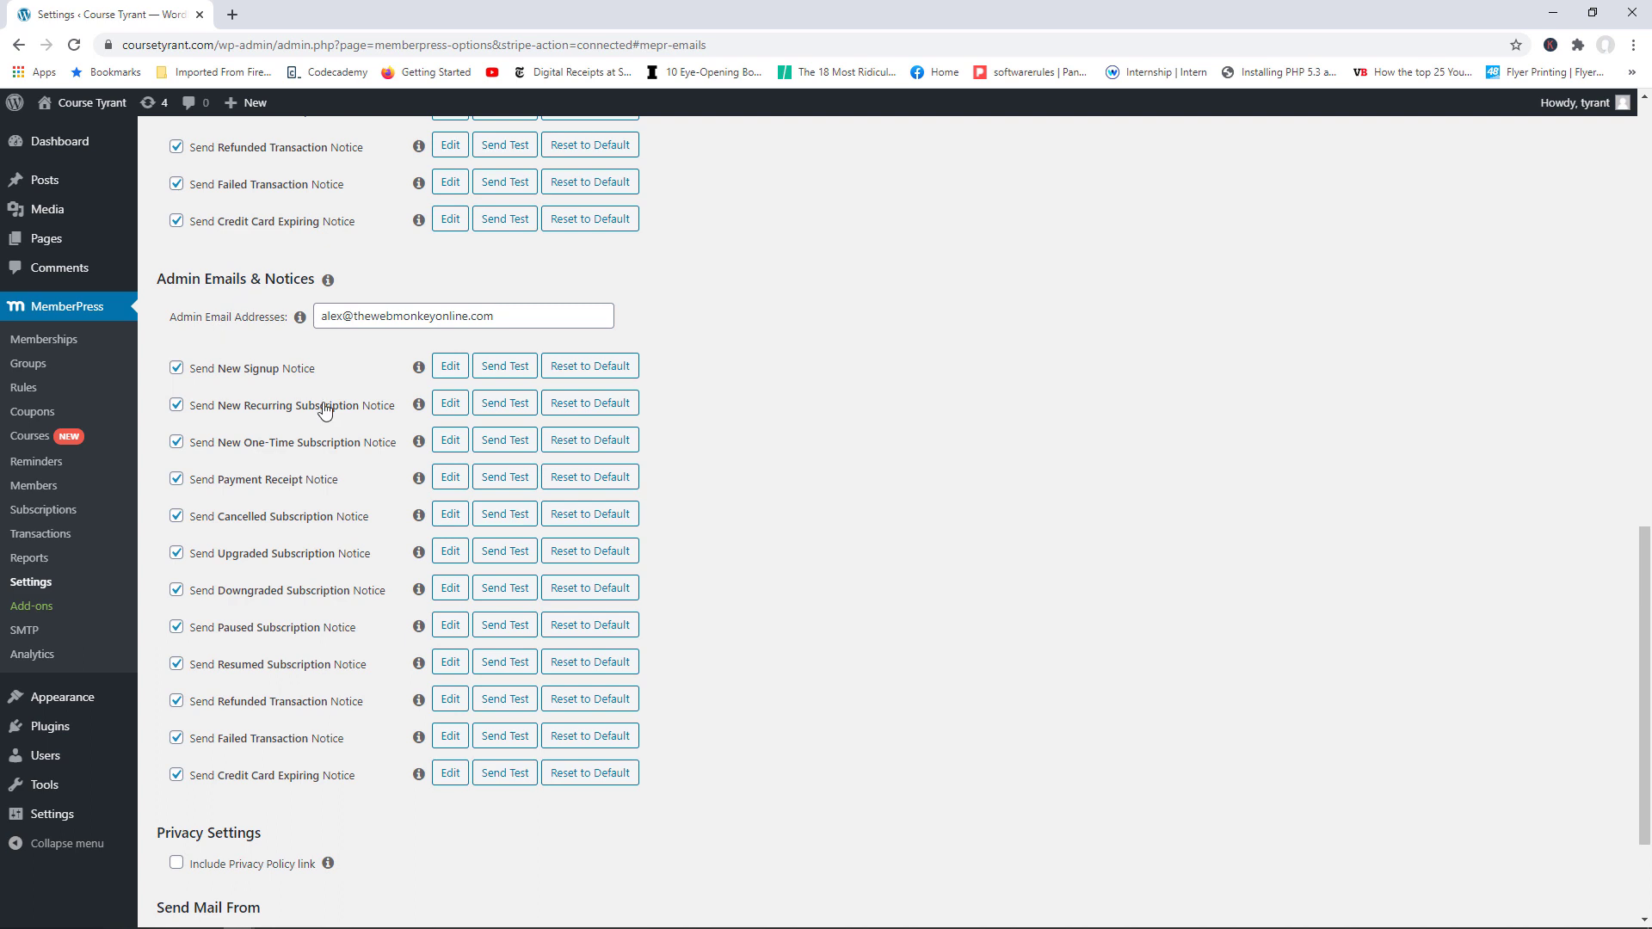
pyautogui.moveTo(497, 316); pyautogui.dragTo(329, 312)
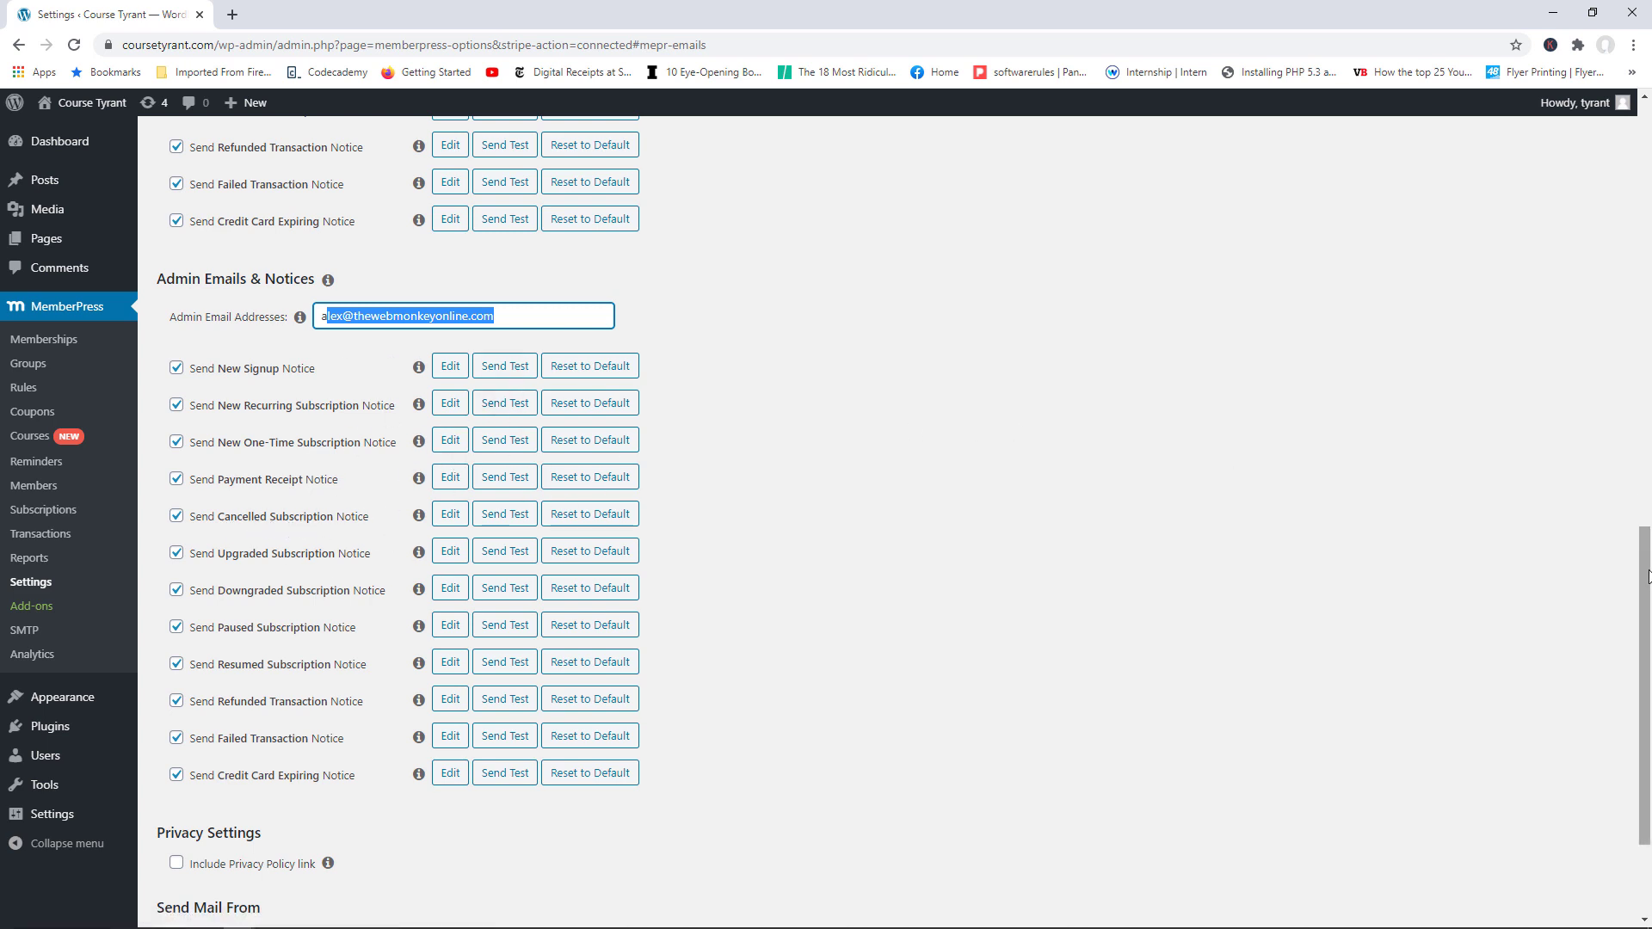
pyautogui.moveTo(1649, 571)
pyautogui.mouseDown()
pyautogui.moveTo(1649, 525)
pyautogui.moveTo(1649, 577)
pyautogui.mouseUp()
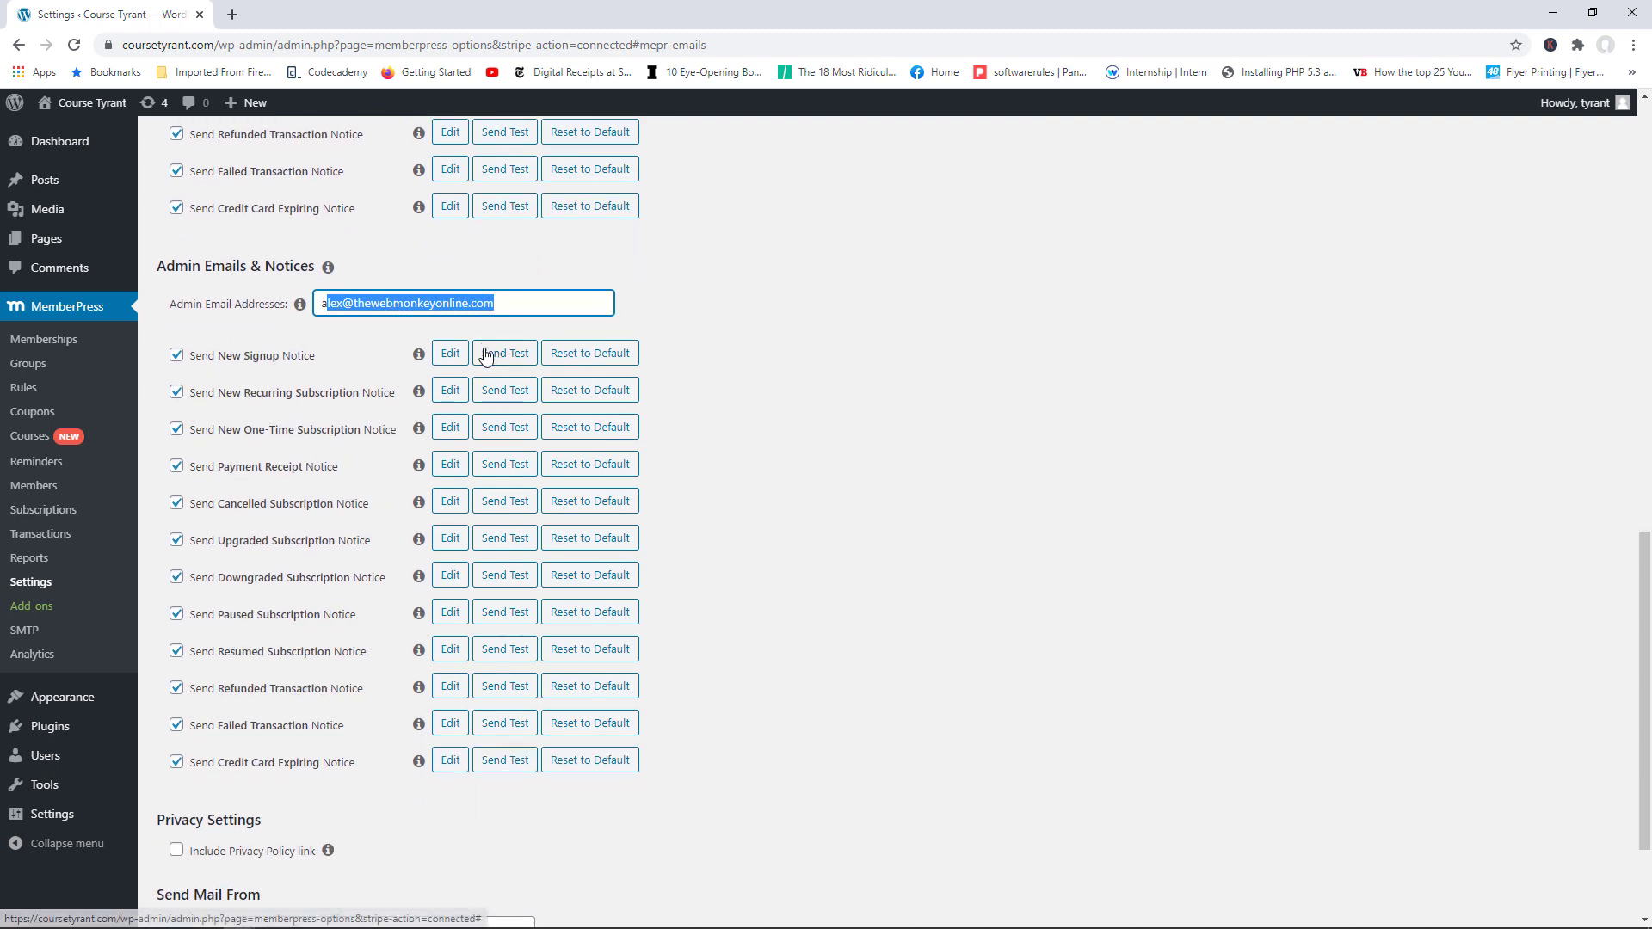
pyautogui.scroll(9, 550, 479)
pyautogui.scroll(-9, 555, 538)
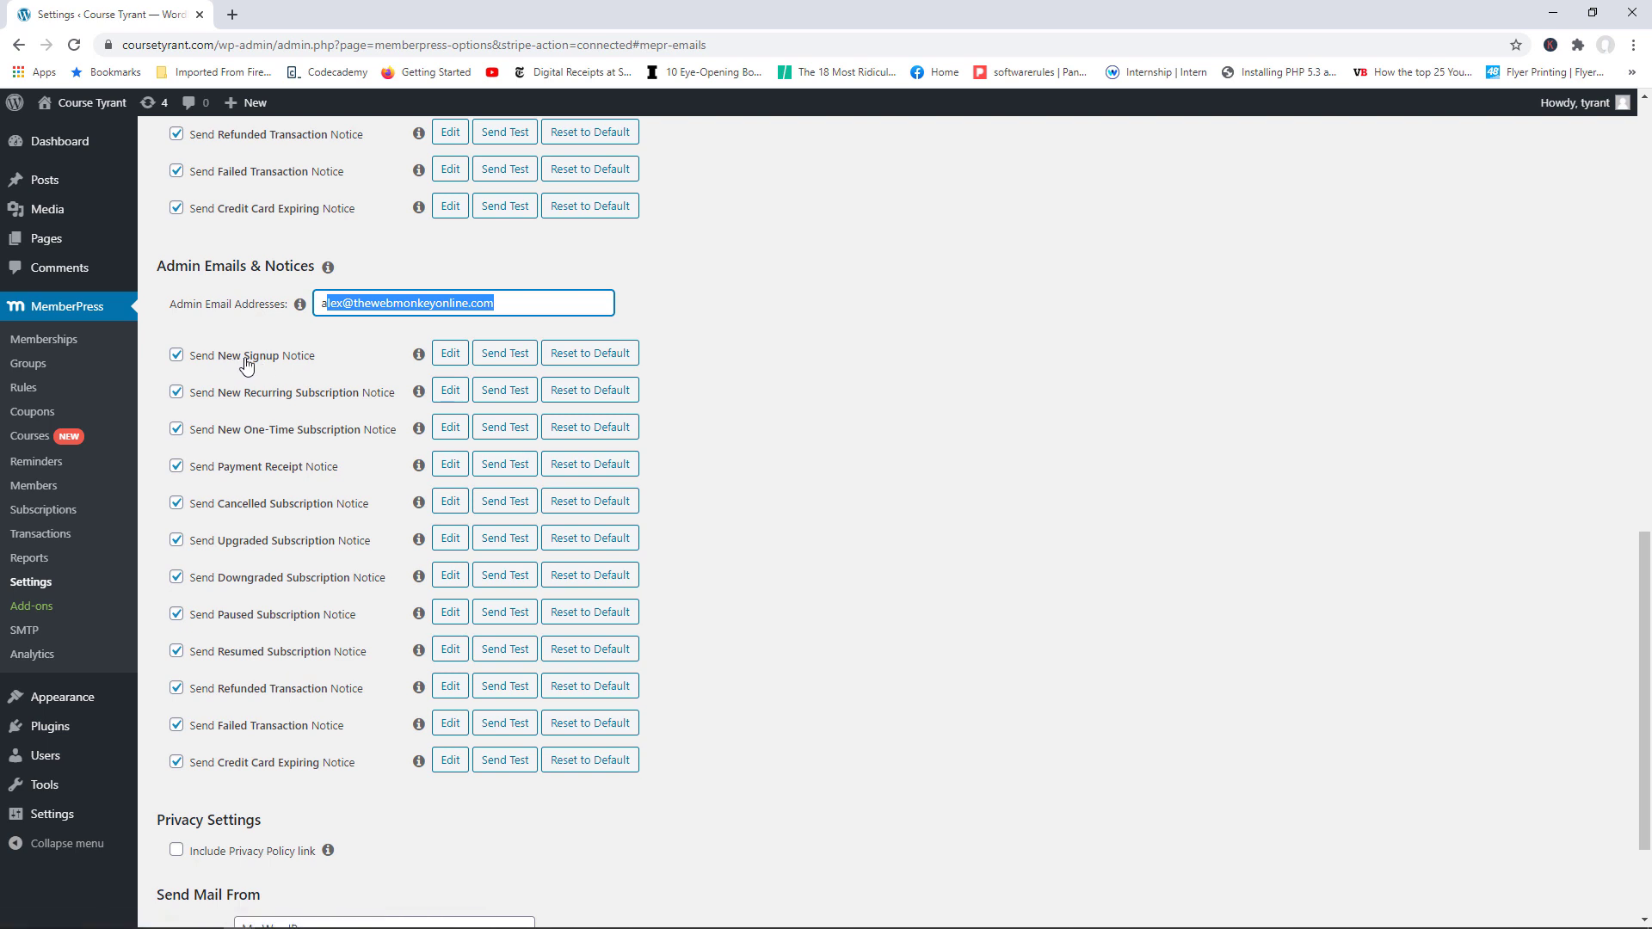
# Step: Send a test New Signup notice and acknowledge the success alert
pyautogui.click(507, 360)
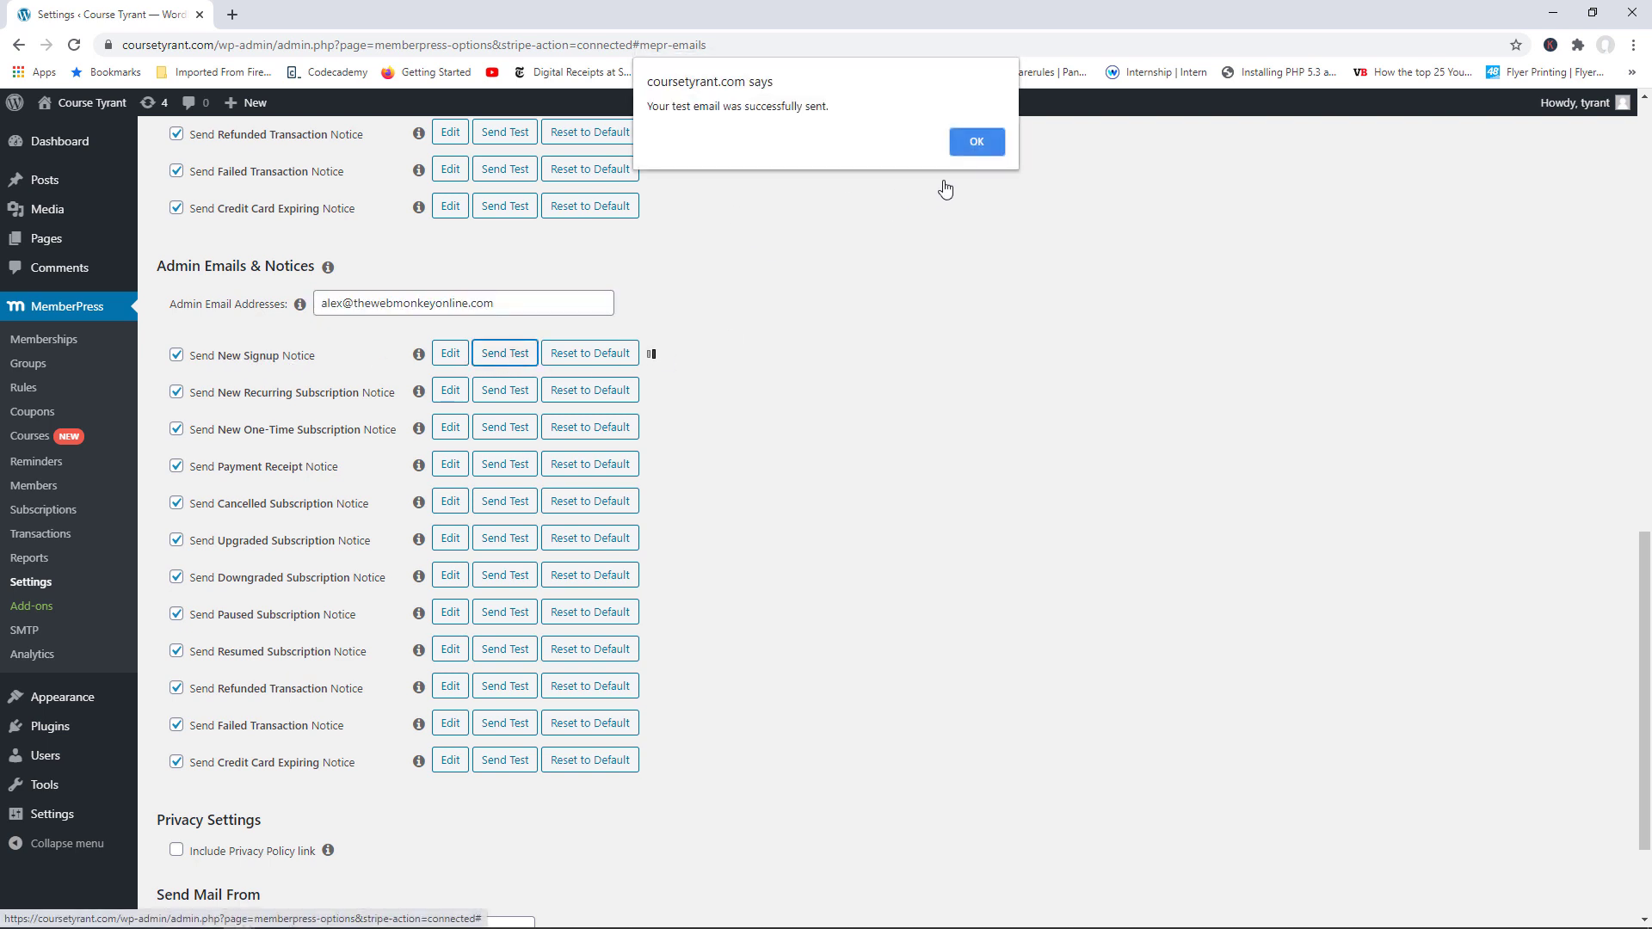
pyautogui.click(976, 142)
pyautogui.moveTo(553, 302); pyautogui.dragTo(327, 304)
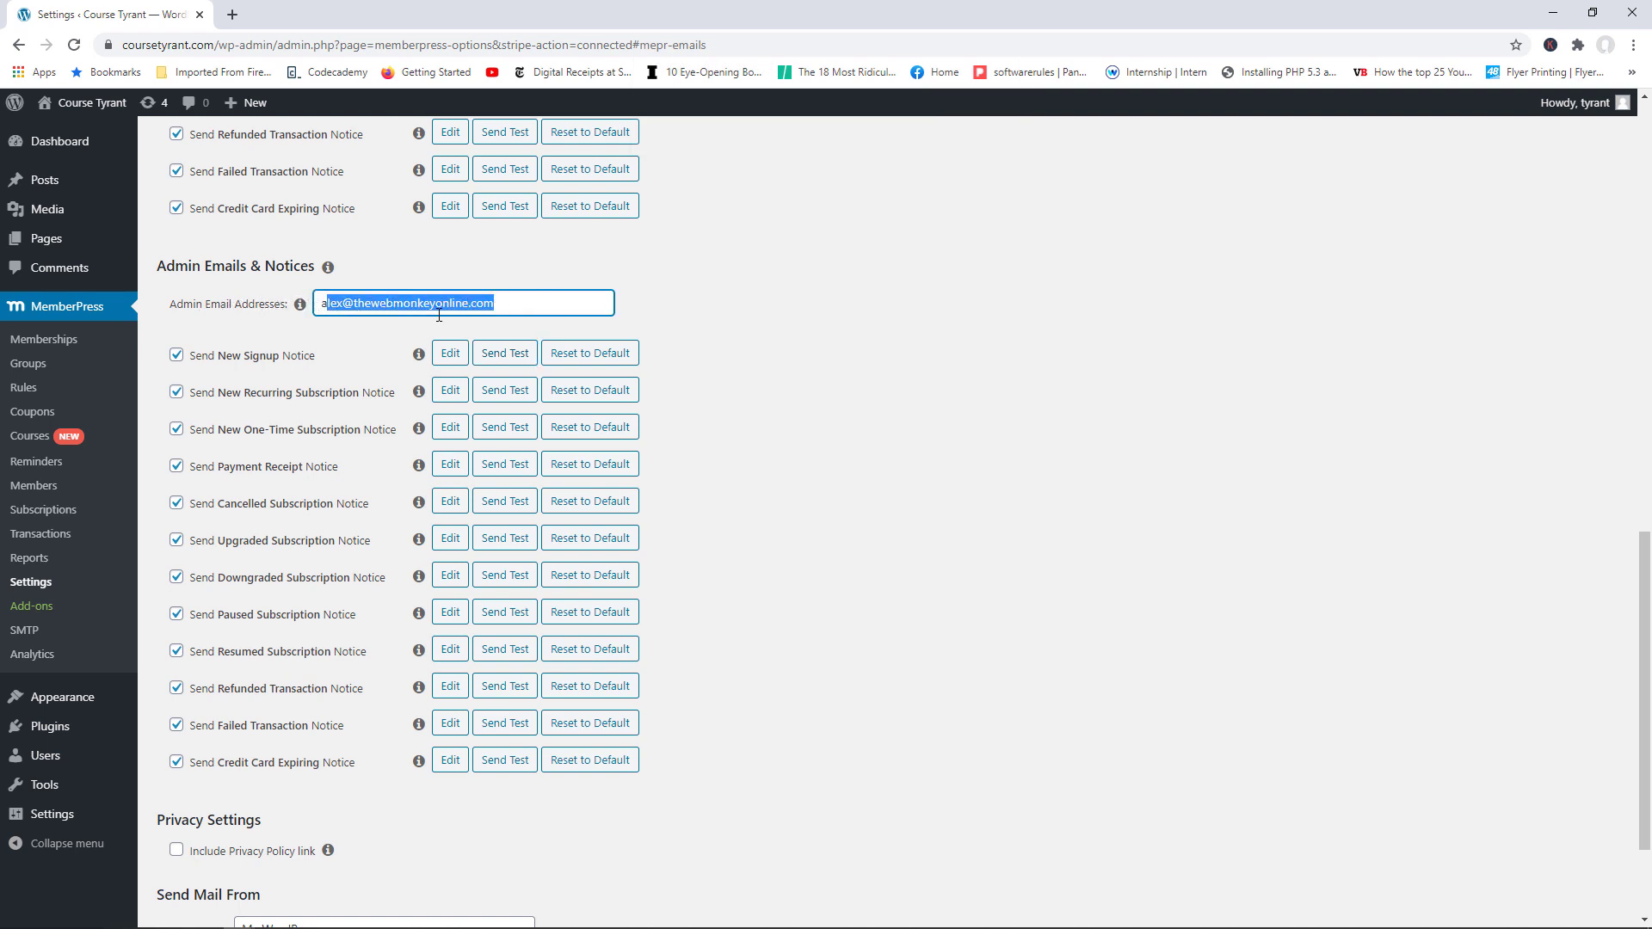
pyautogui.click(503, 306)
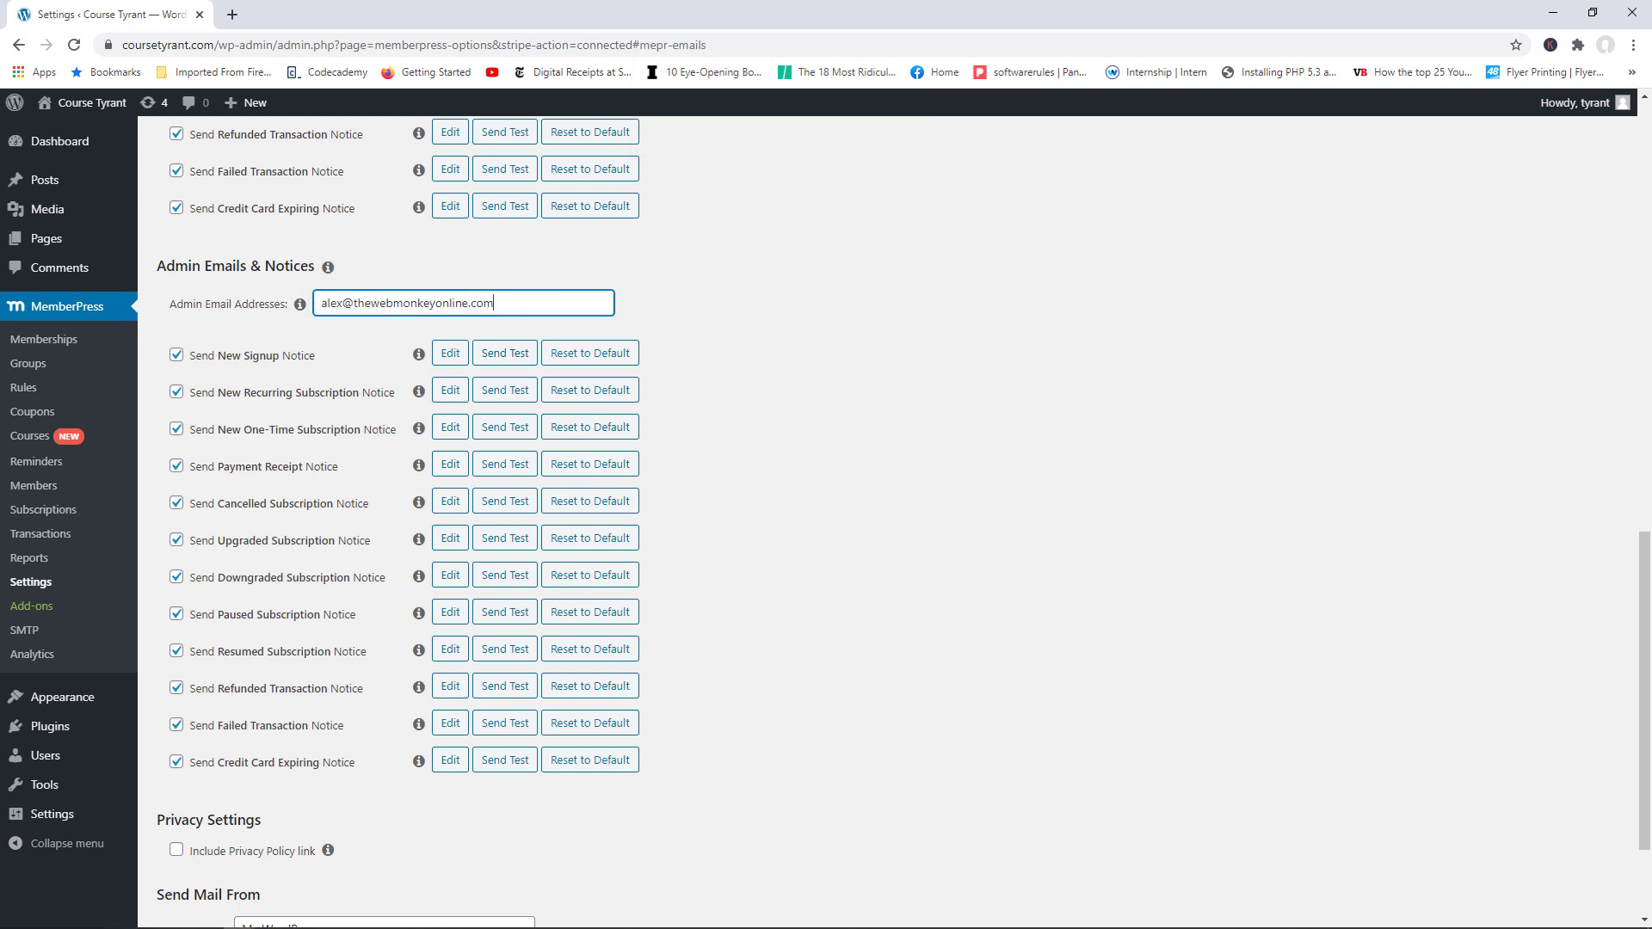
pyautogui.scroll(-2, 1648, 565)
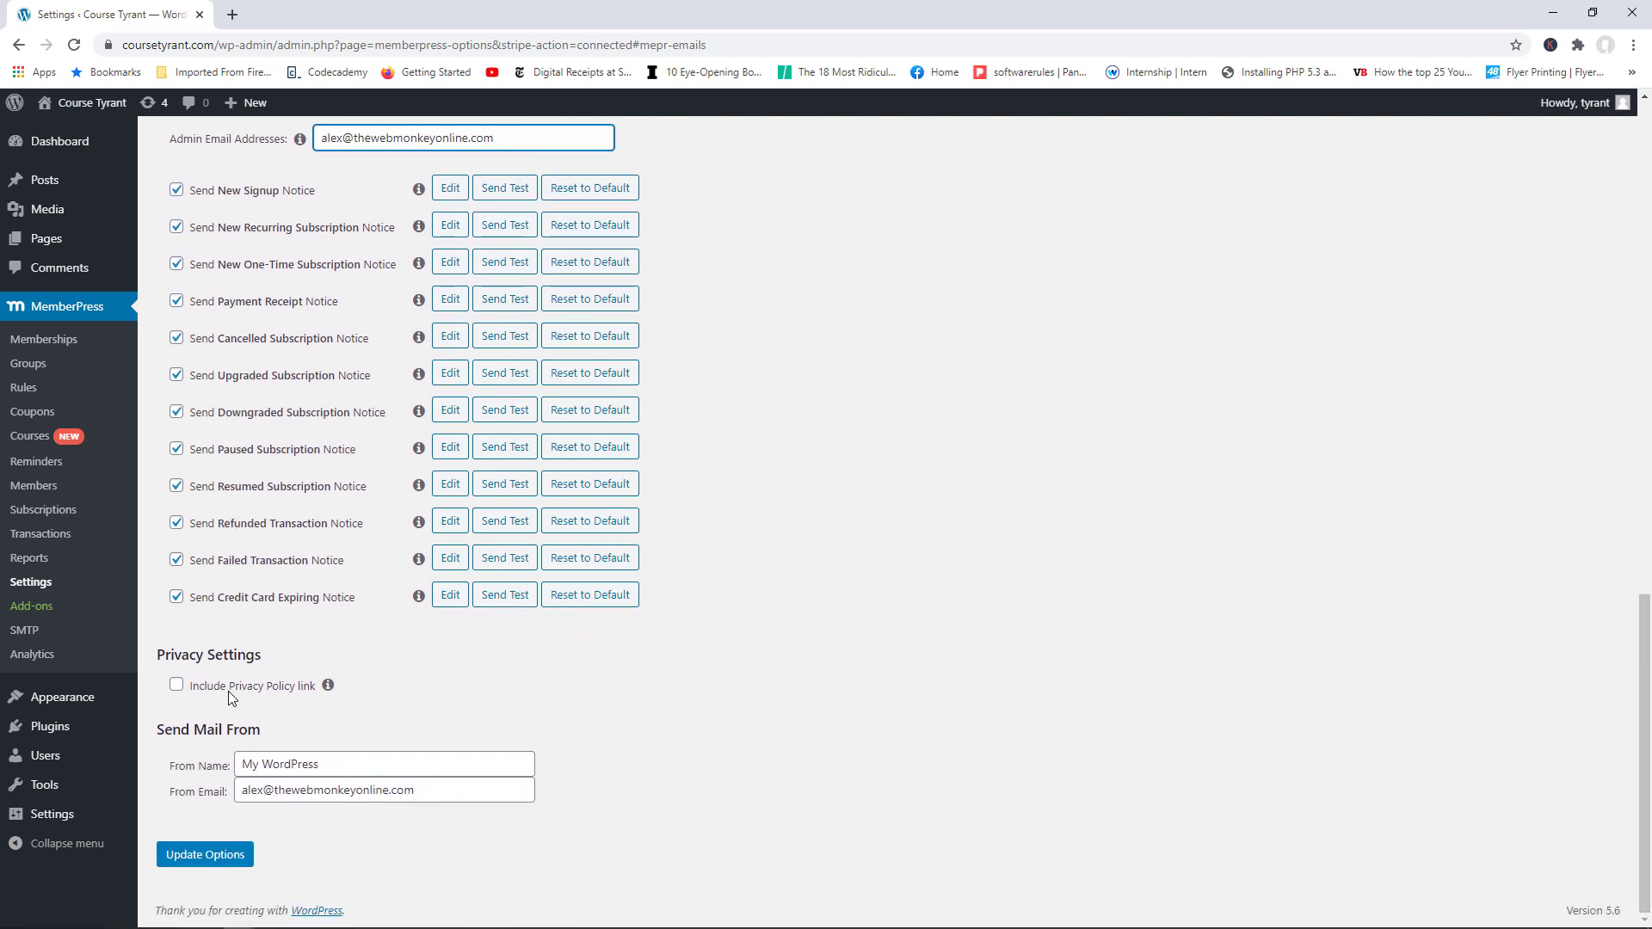
# Step: Enable 'Include Privacy Policy link', review the From Name and From Email, and save
pyautogui.click(176, 686)
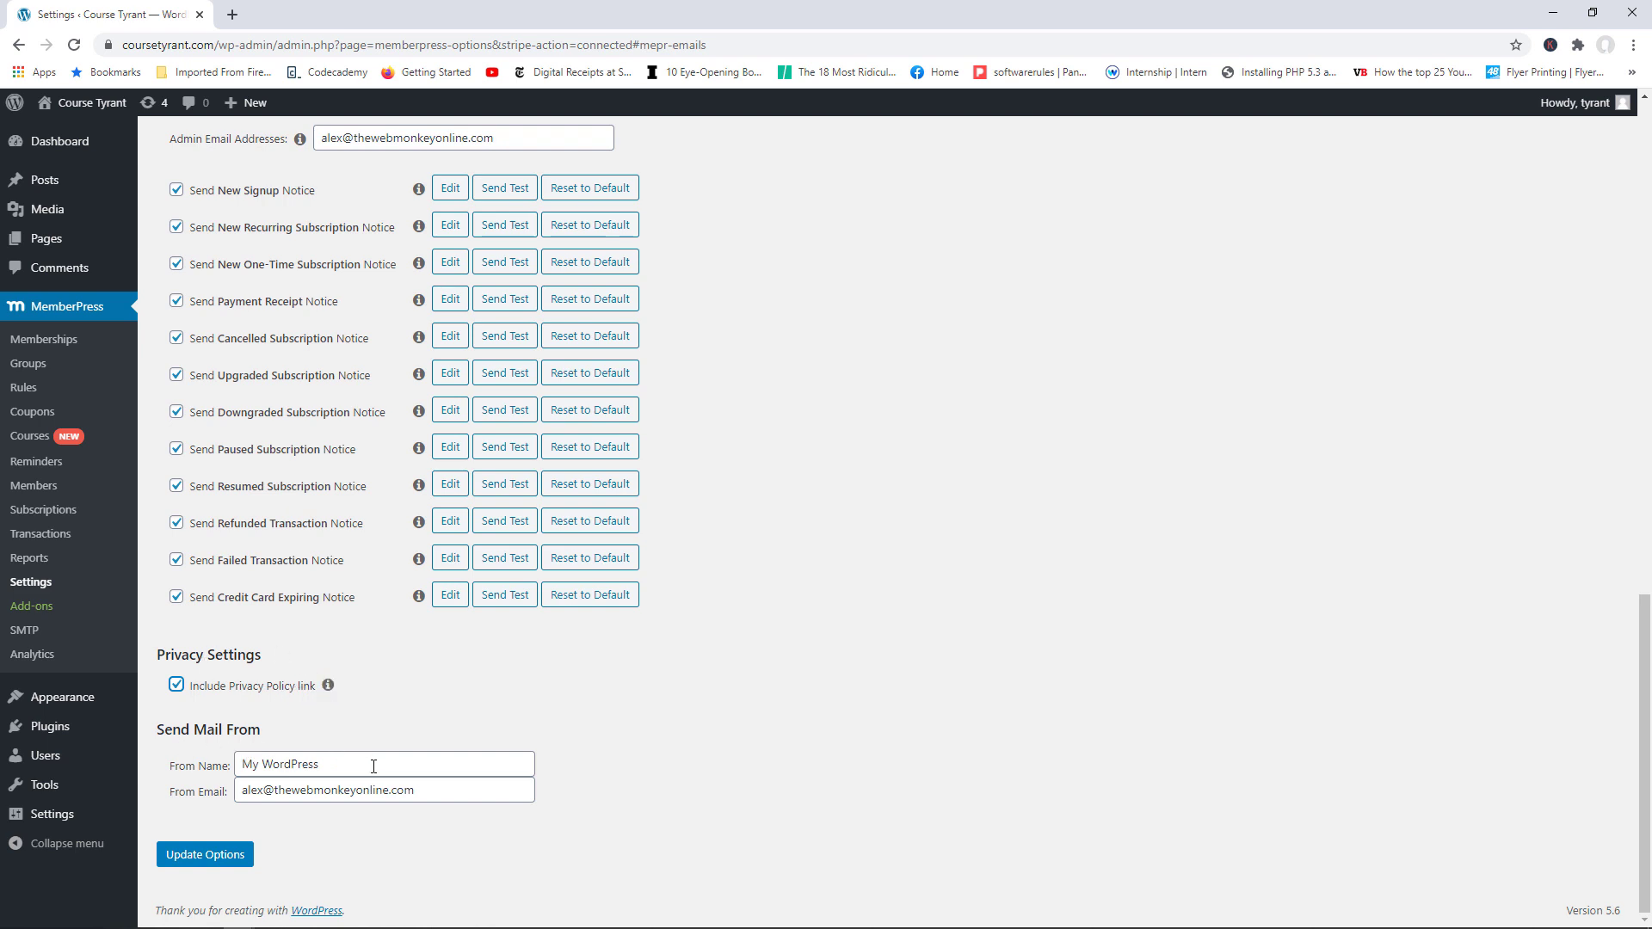
pyautogui.moveTo(373, 767); pyautogui.dragTo(232, 766)
pyautogui.moveTo(445, 792); pyautogui.dragTo(226, 792)
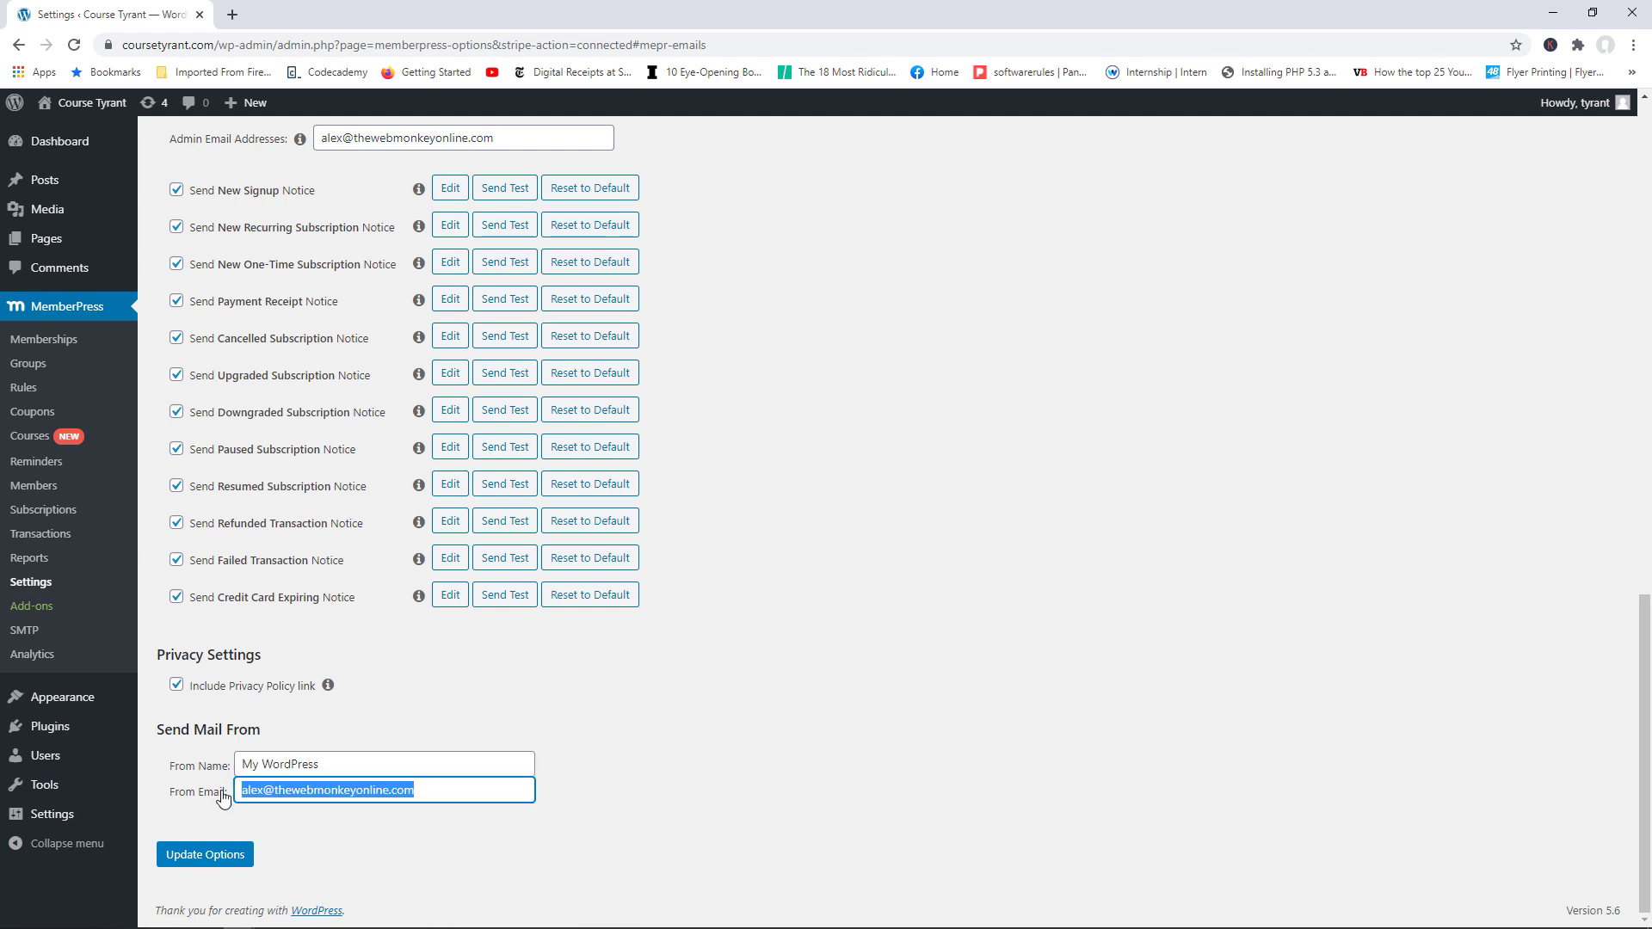
pyautogui.moveTo(348, 766); pyautogui.dragTo(243, 766)
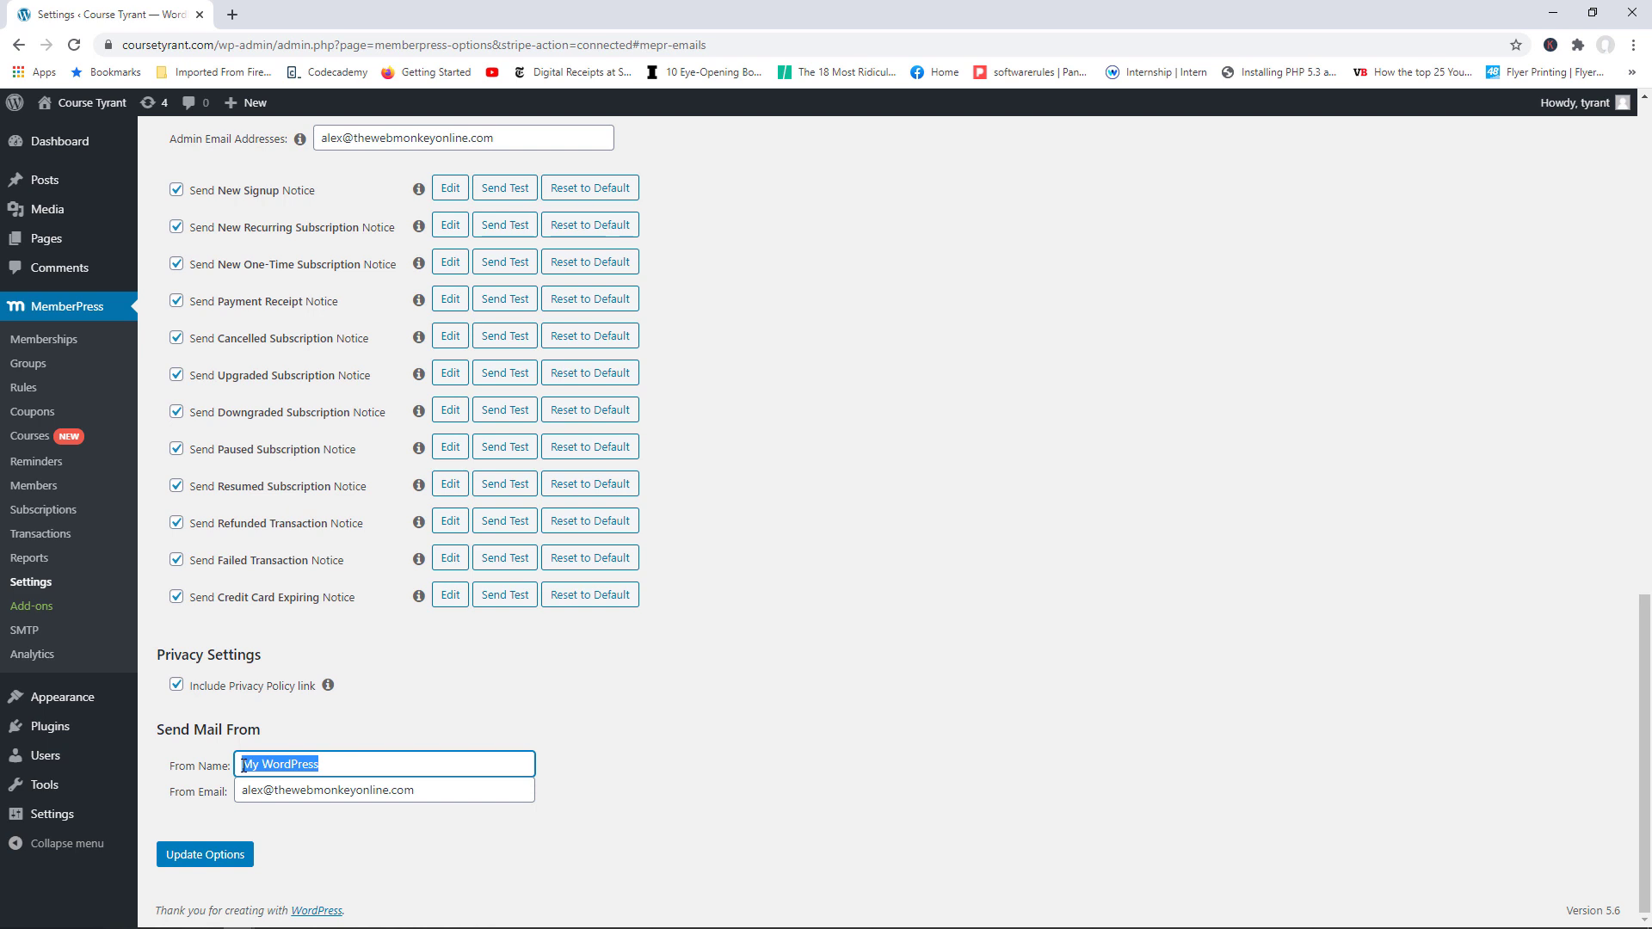
pyautogui.moveTo(467, 791); pyautogui.dragTo(243, 790)
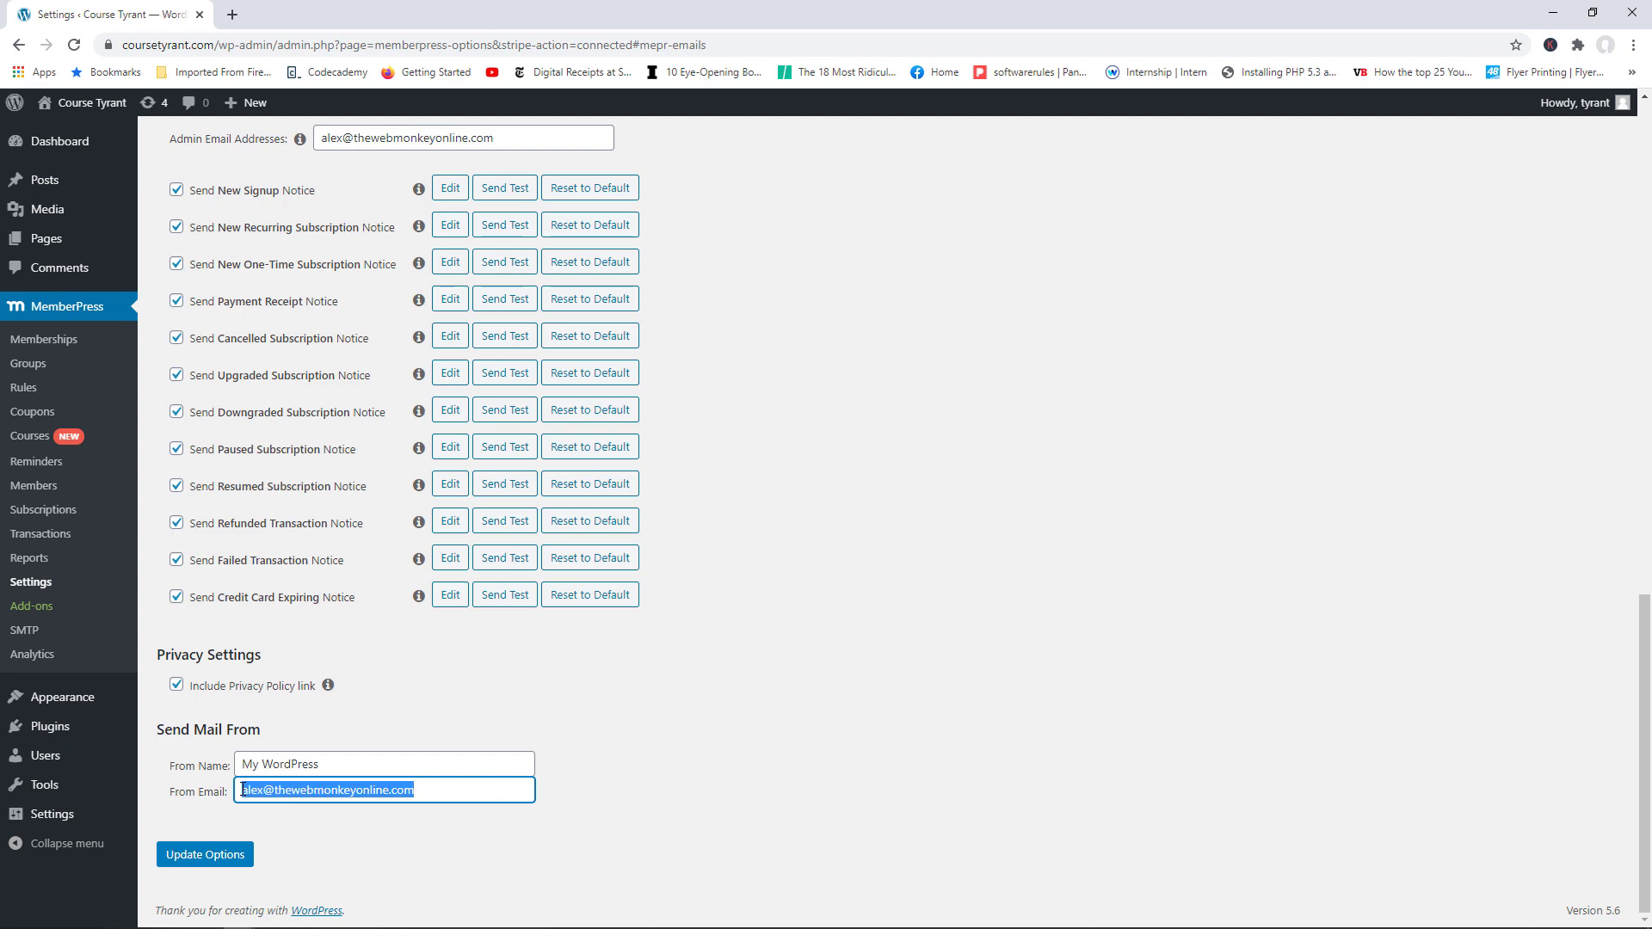
pyautogui.click(193, 854)
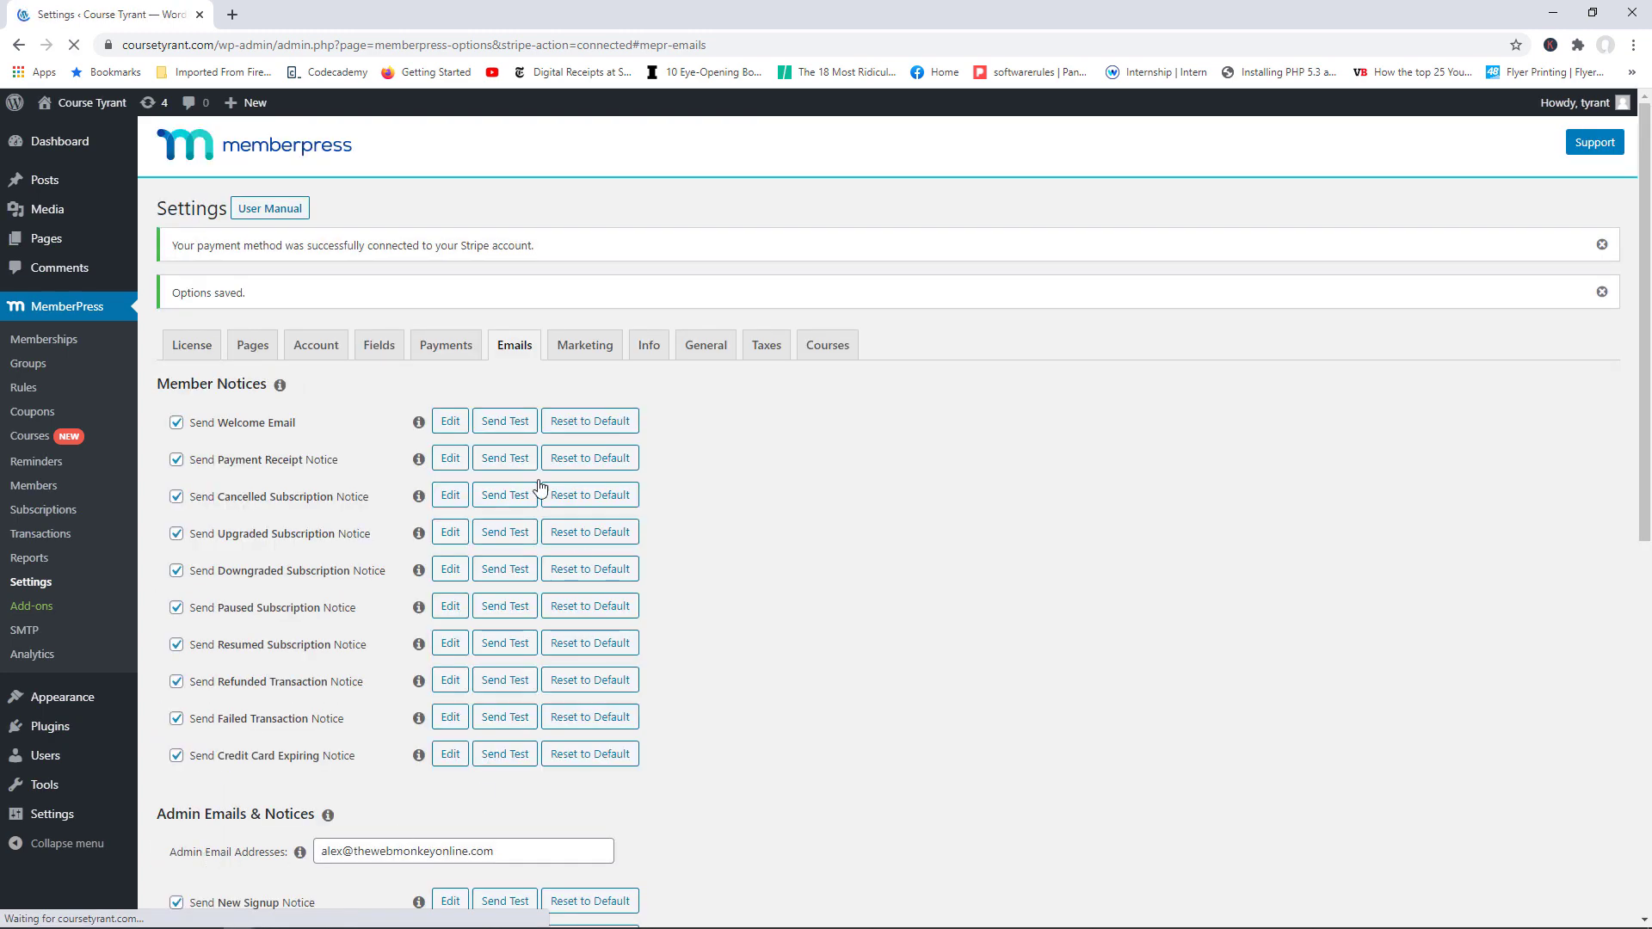
# Step: View the Marketing and Info tabs, then scroll through the General settings
pyautogui.click(594, 347)
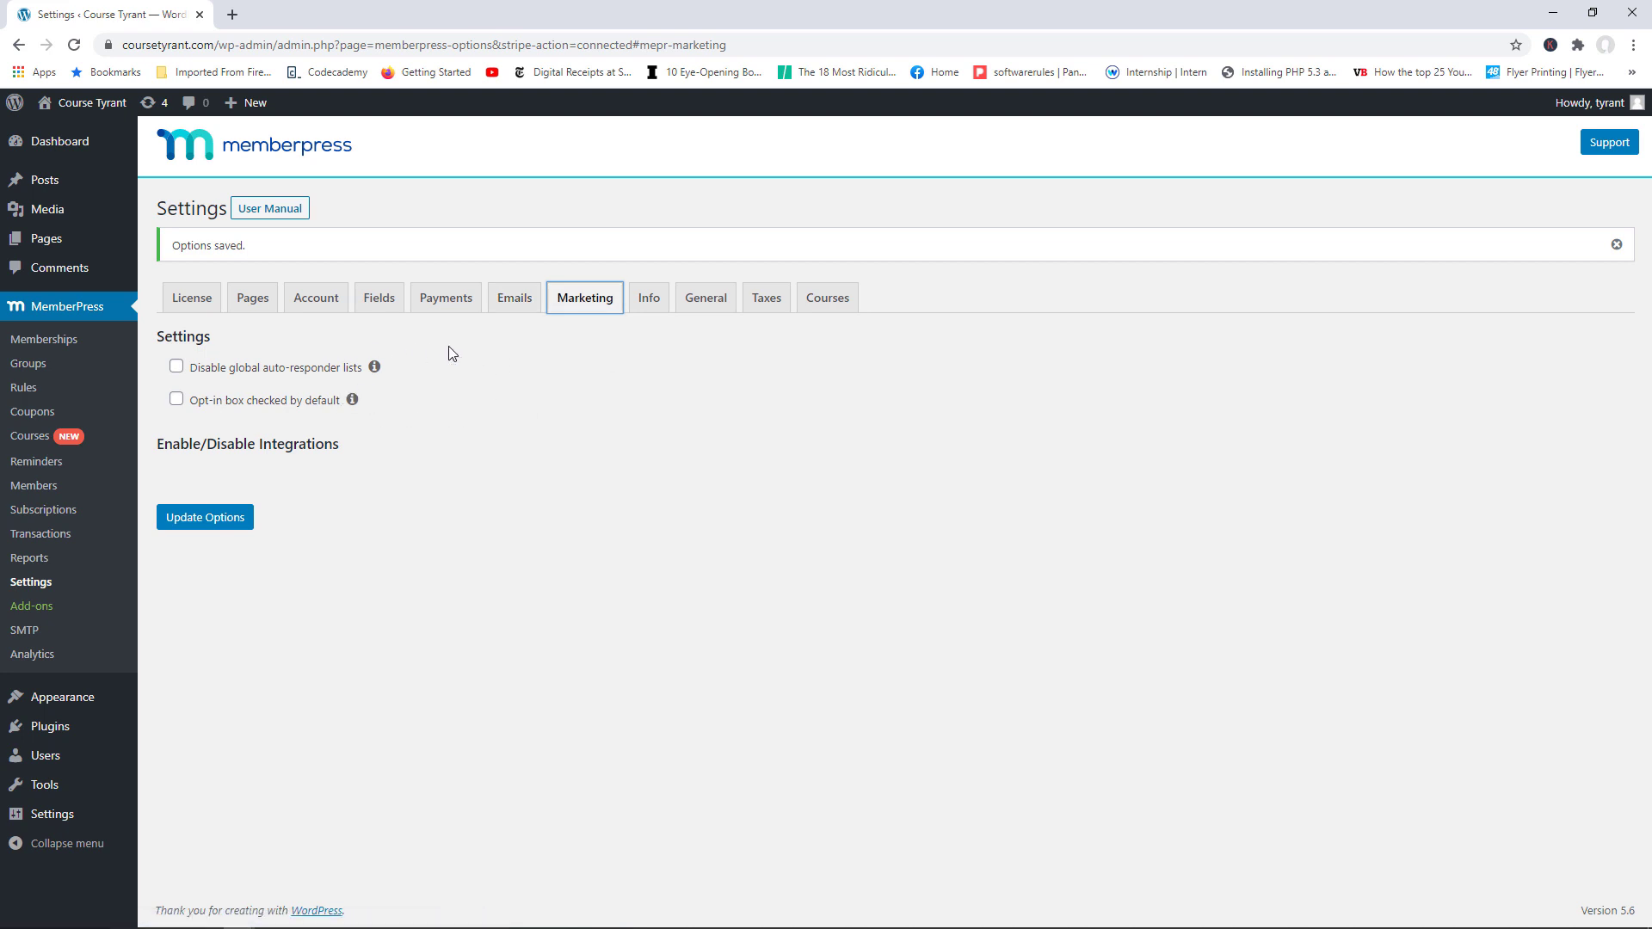
pyautogui.click(656, 310)
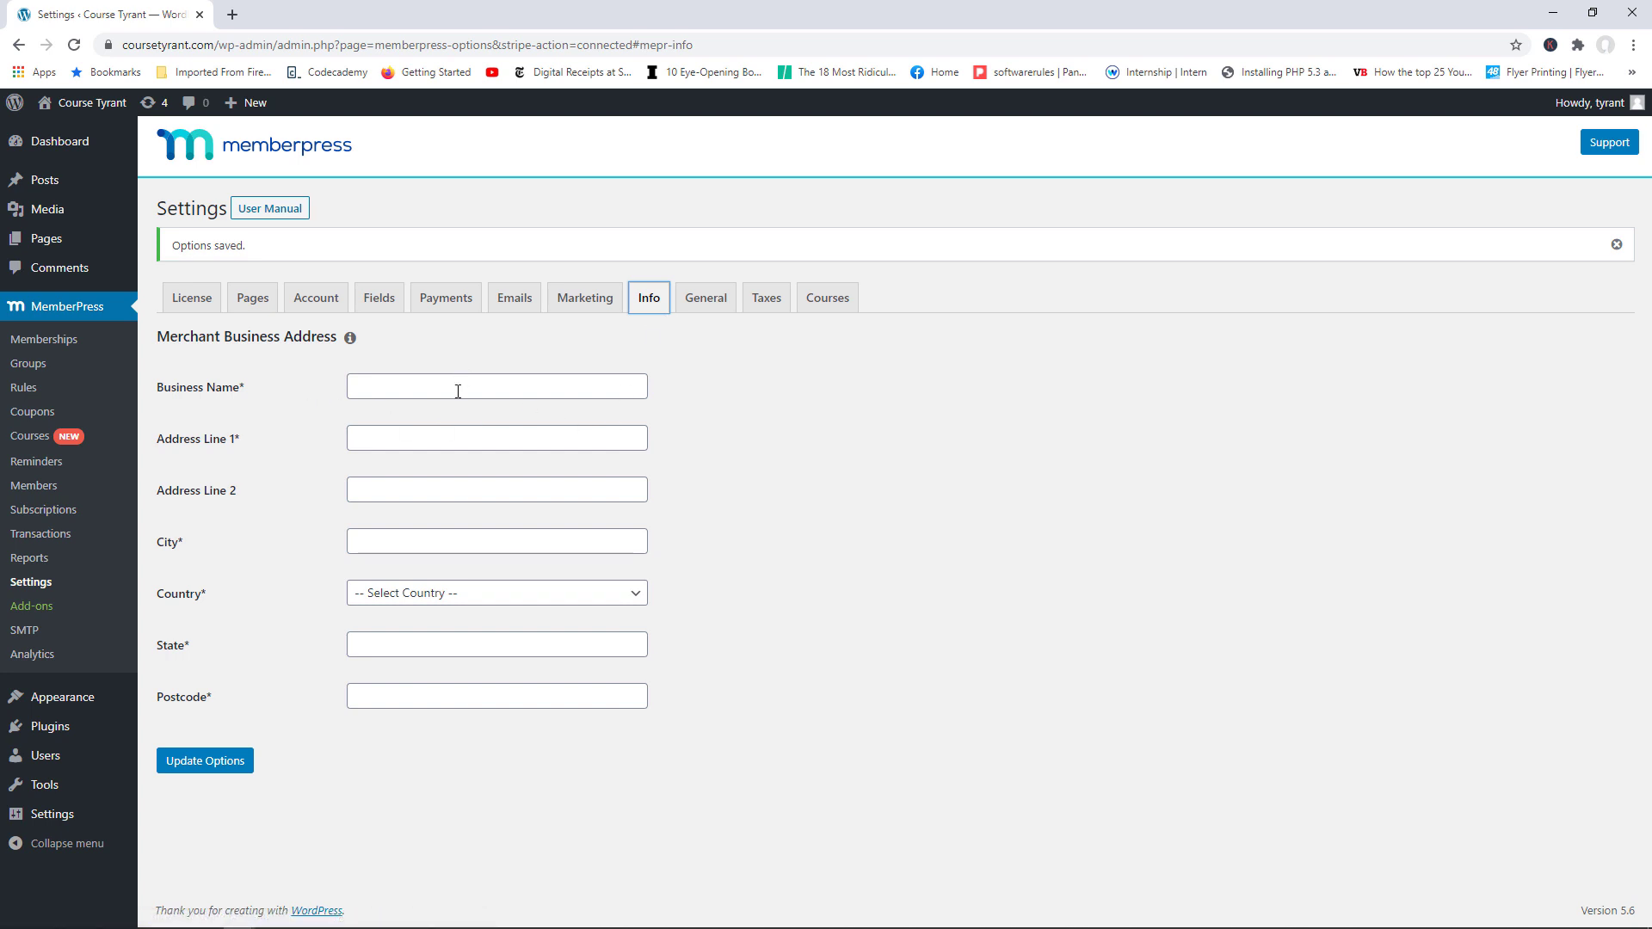
pyautogui.click(716, 302)
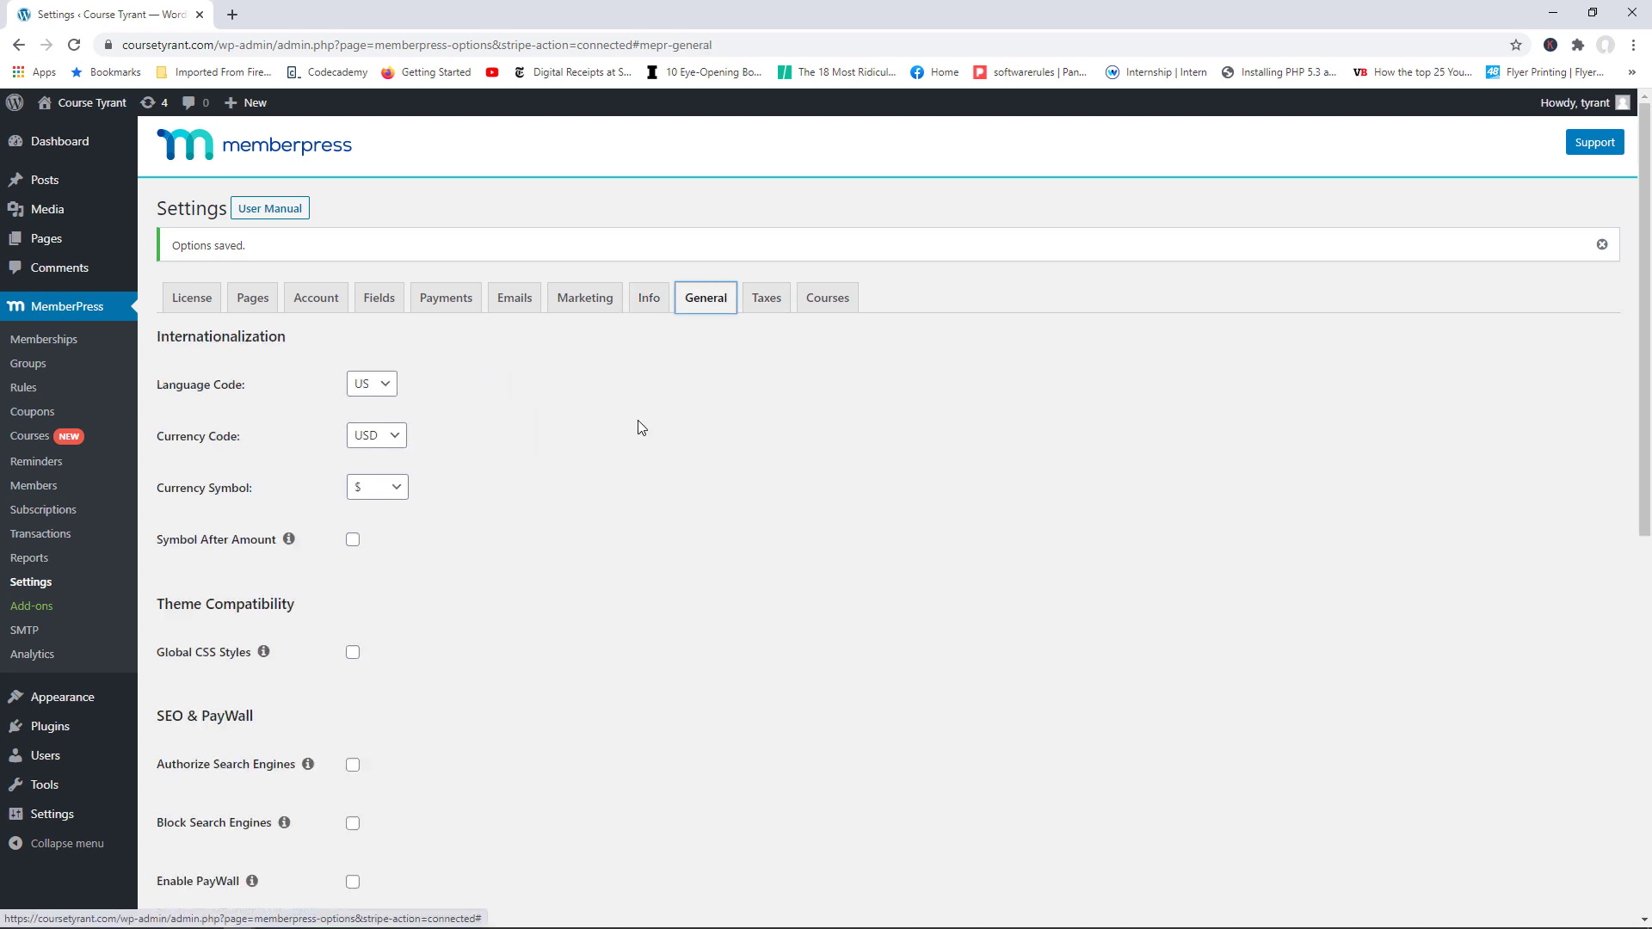
pyautogui.scroll(-2, 634, 342)
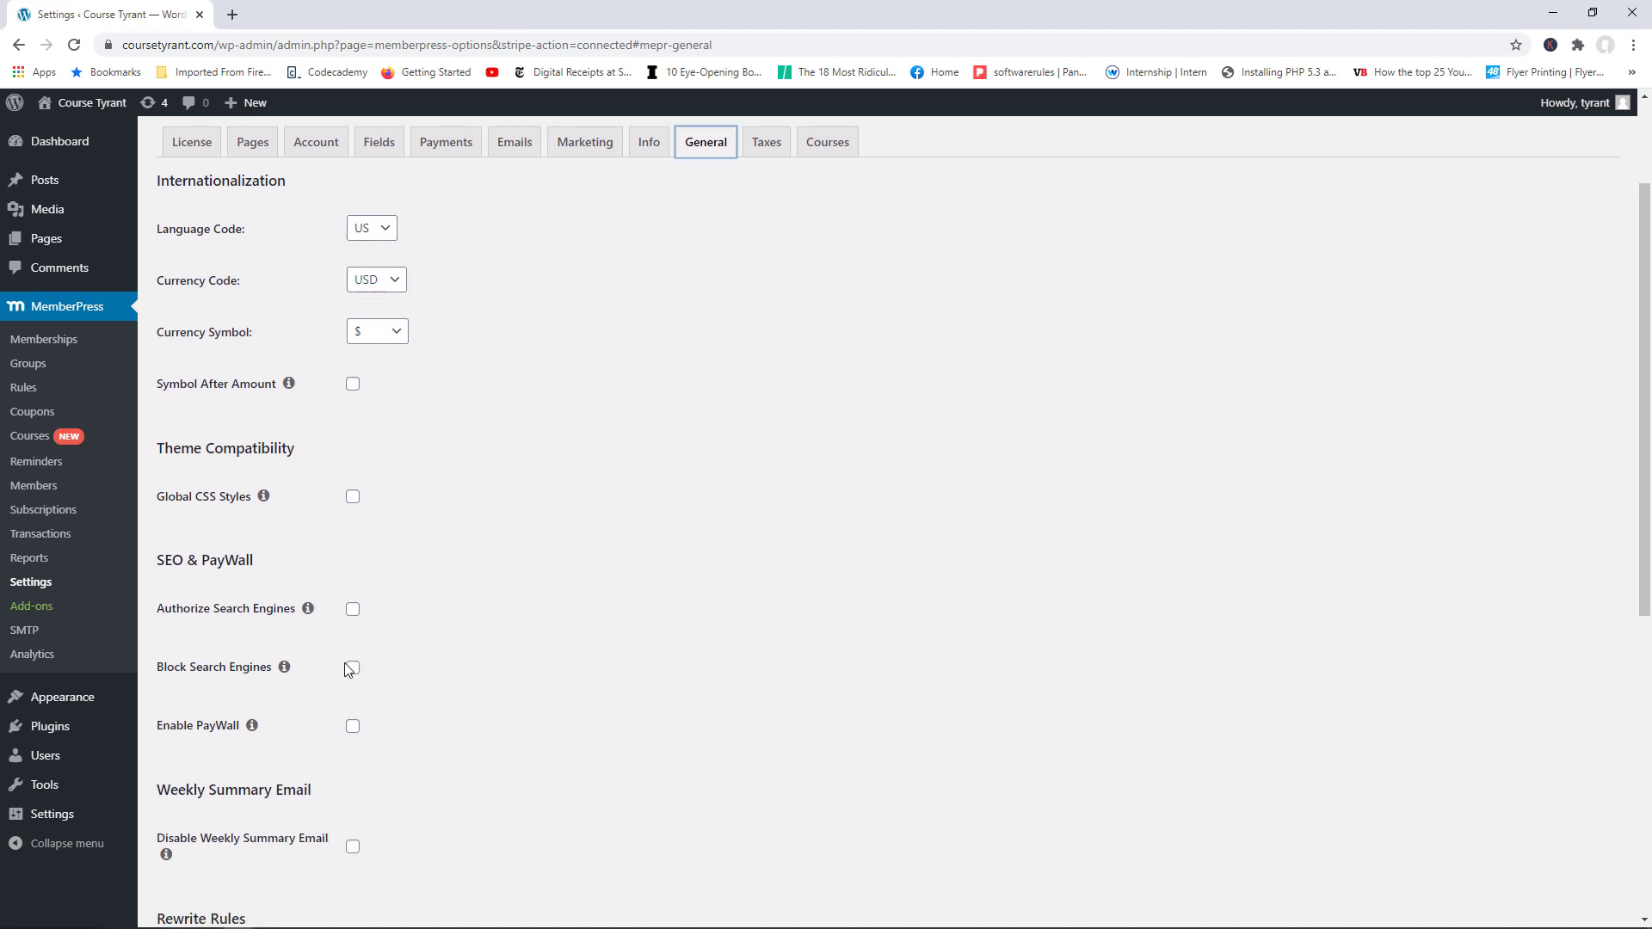
pyautogui.scroll(3, 1269, 516)
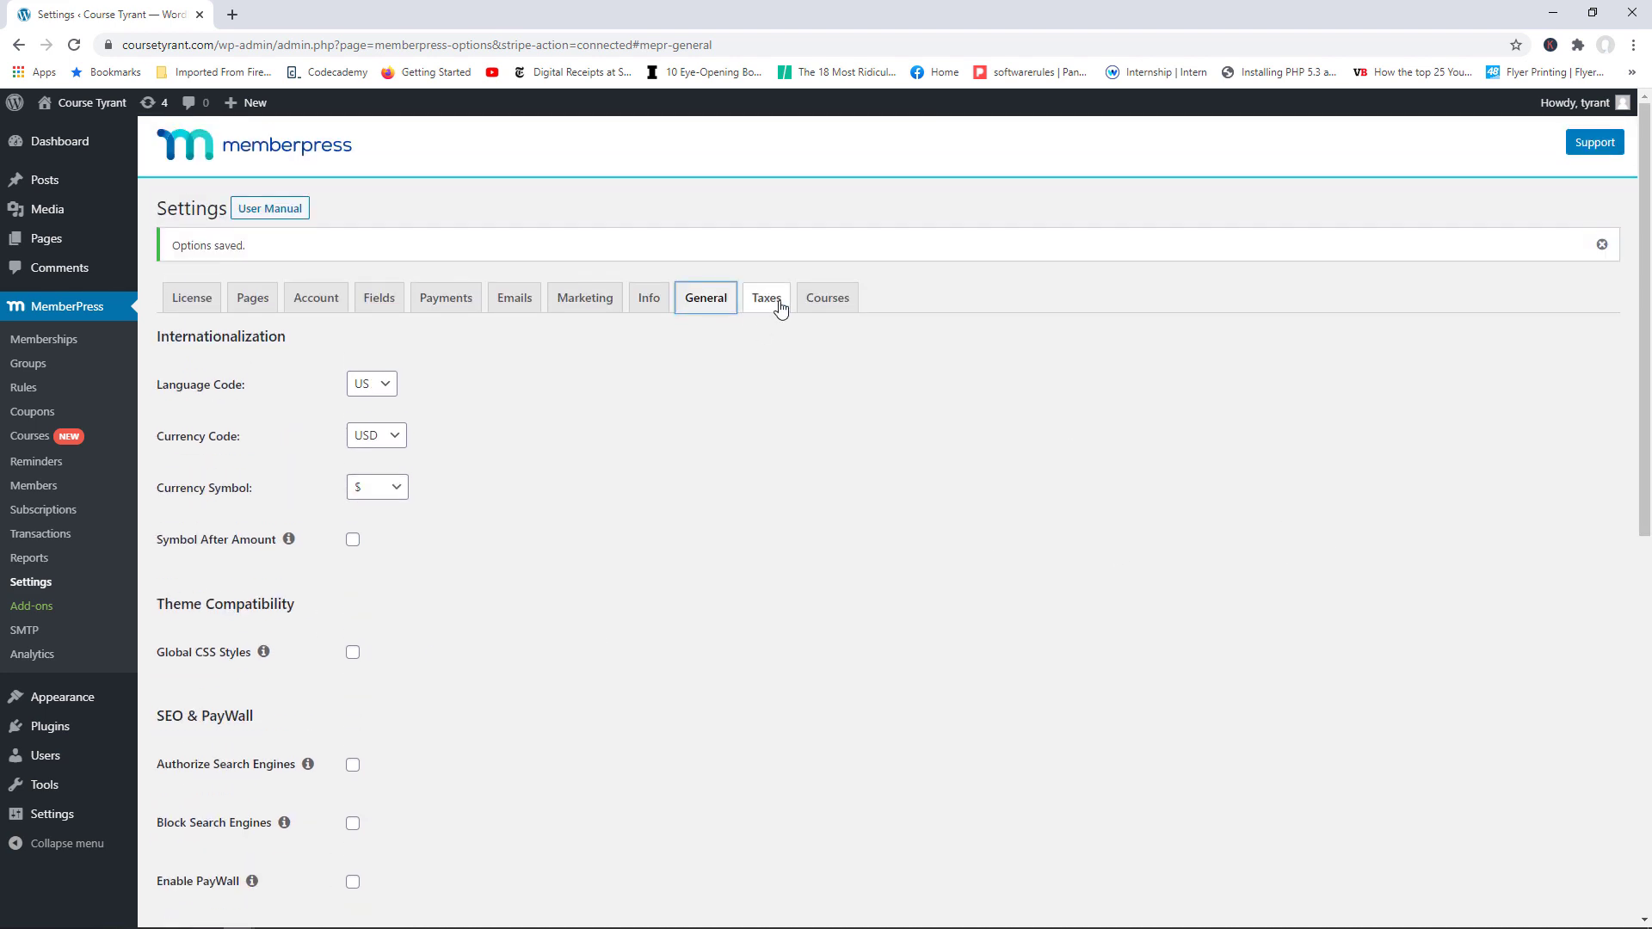
# Step: Check Enable Tax Calculations on the Taxes tab, then view the Courses and Account tabs
pyautogui.click(767, 298)
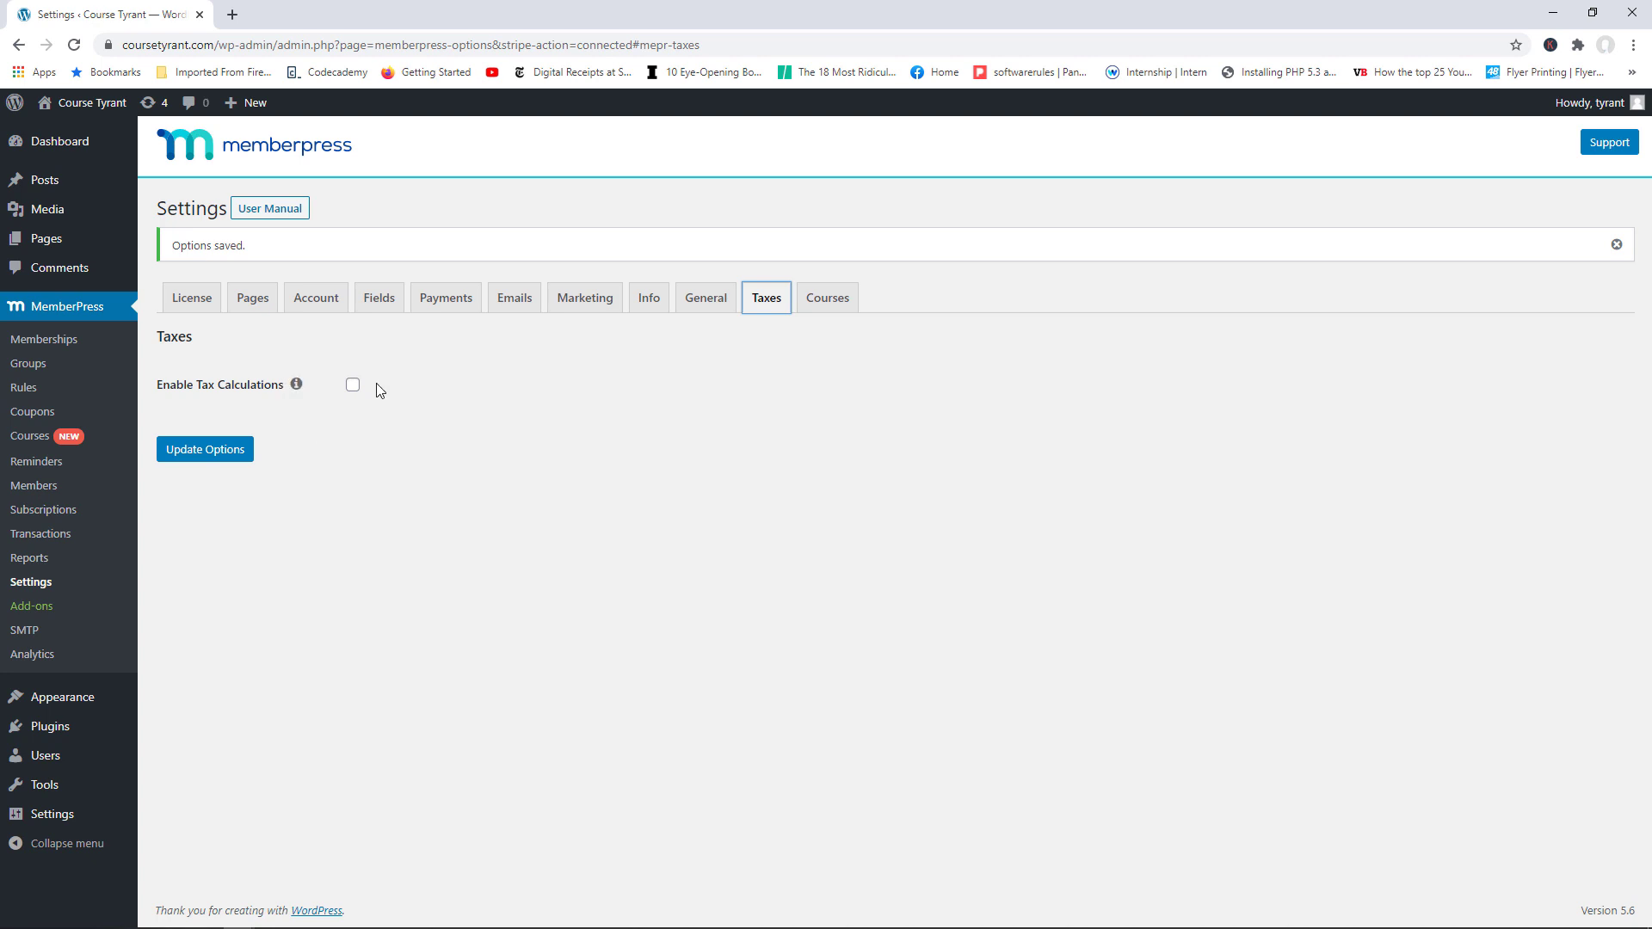
pyautogui.click(353, 385)
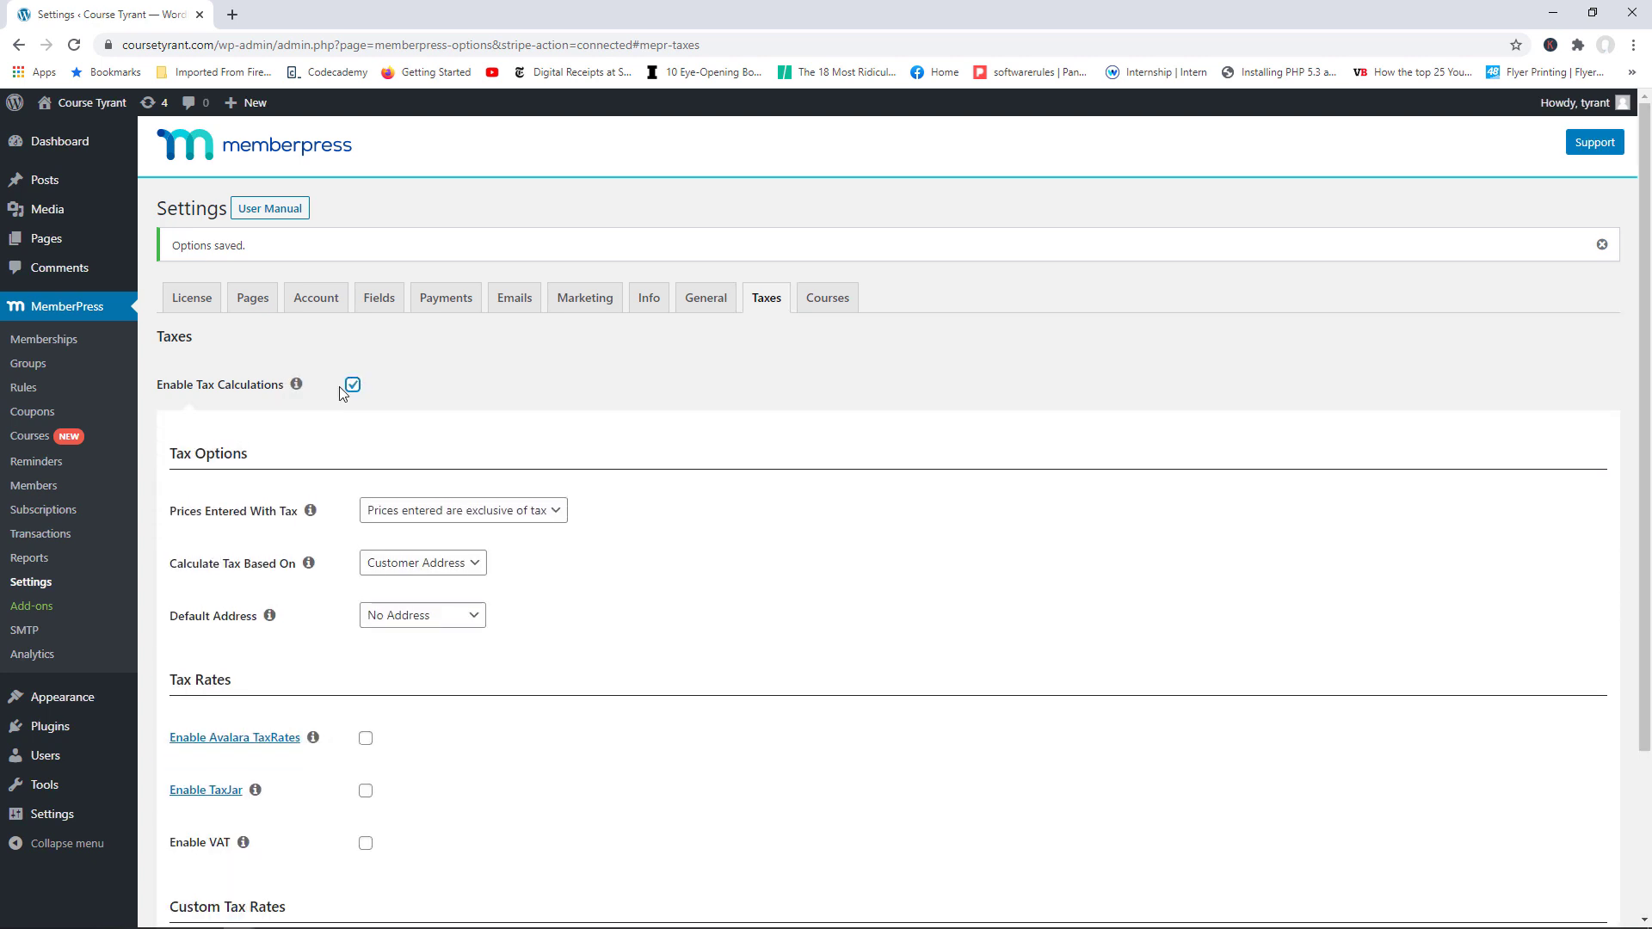
pyautogui.scroll(-1, 1650, 441)
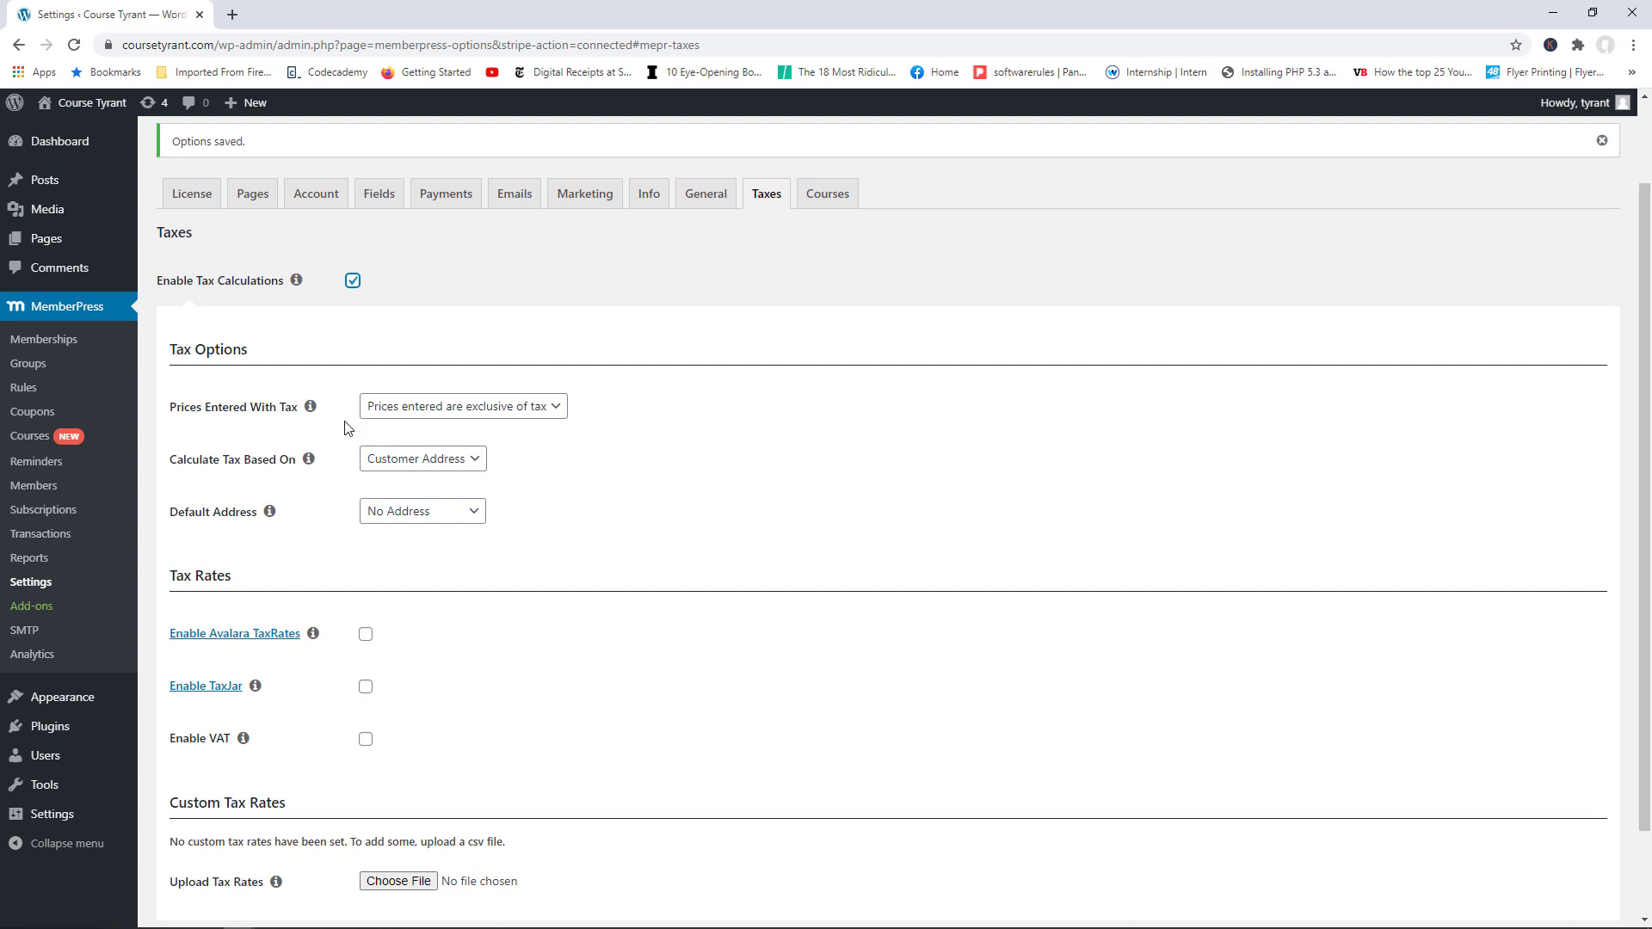
pyautogui.scroll(1, 1009, 537)
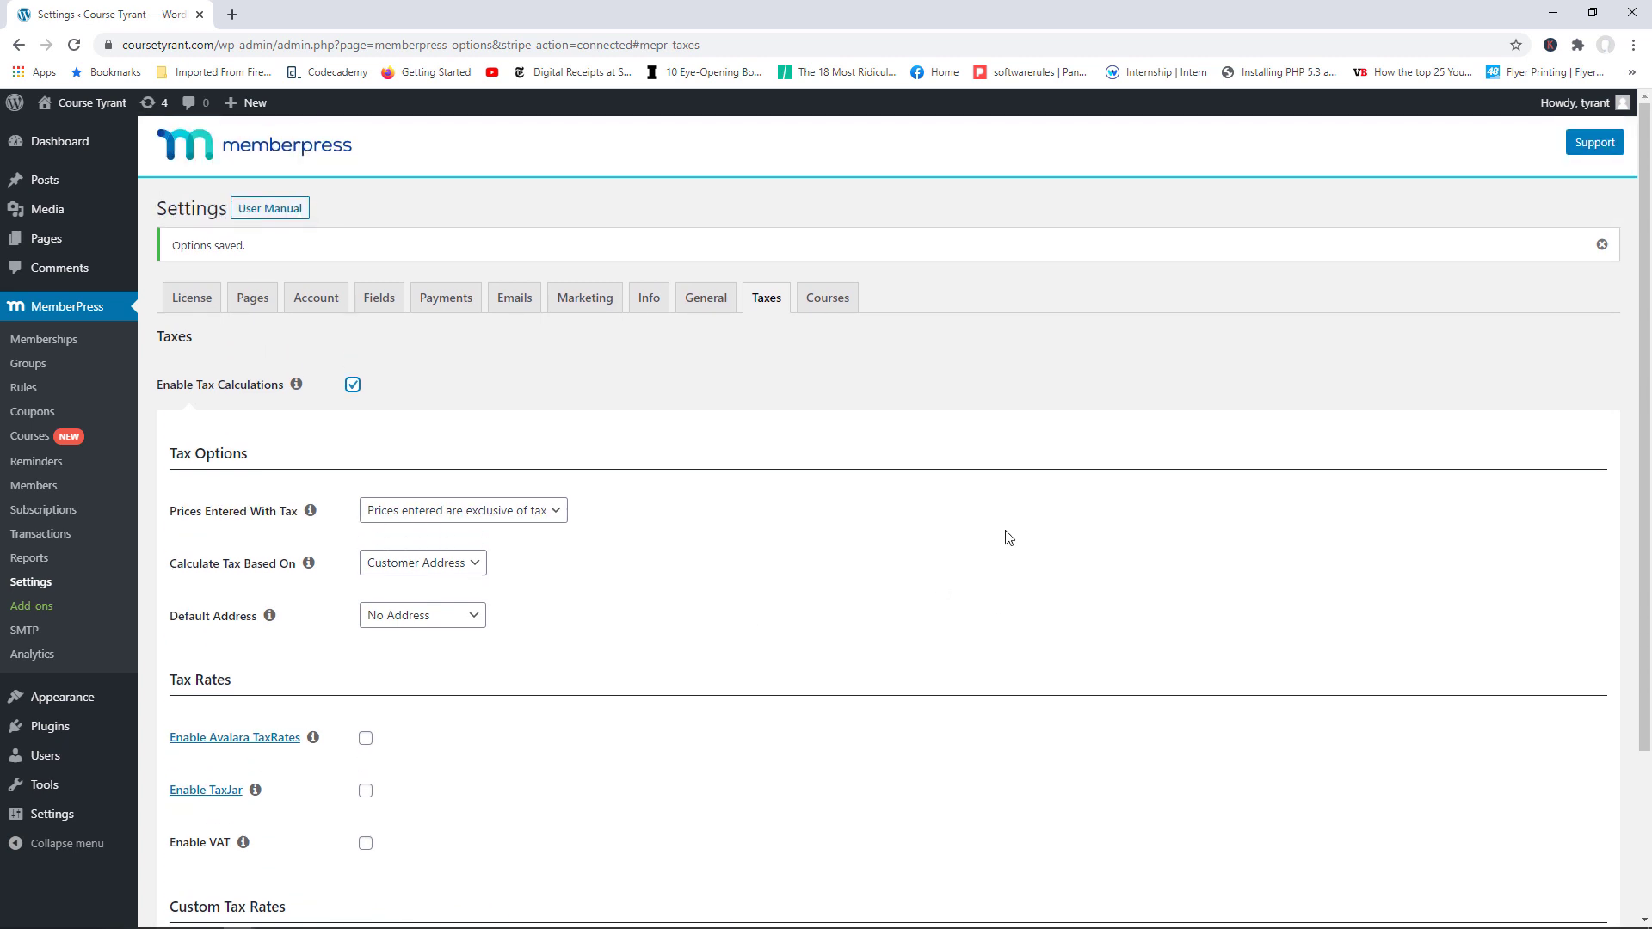
pyautogui.click(828, 299)
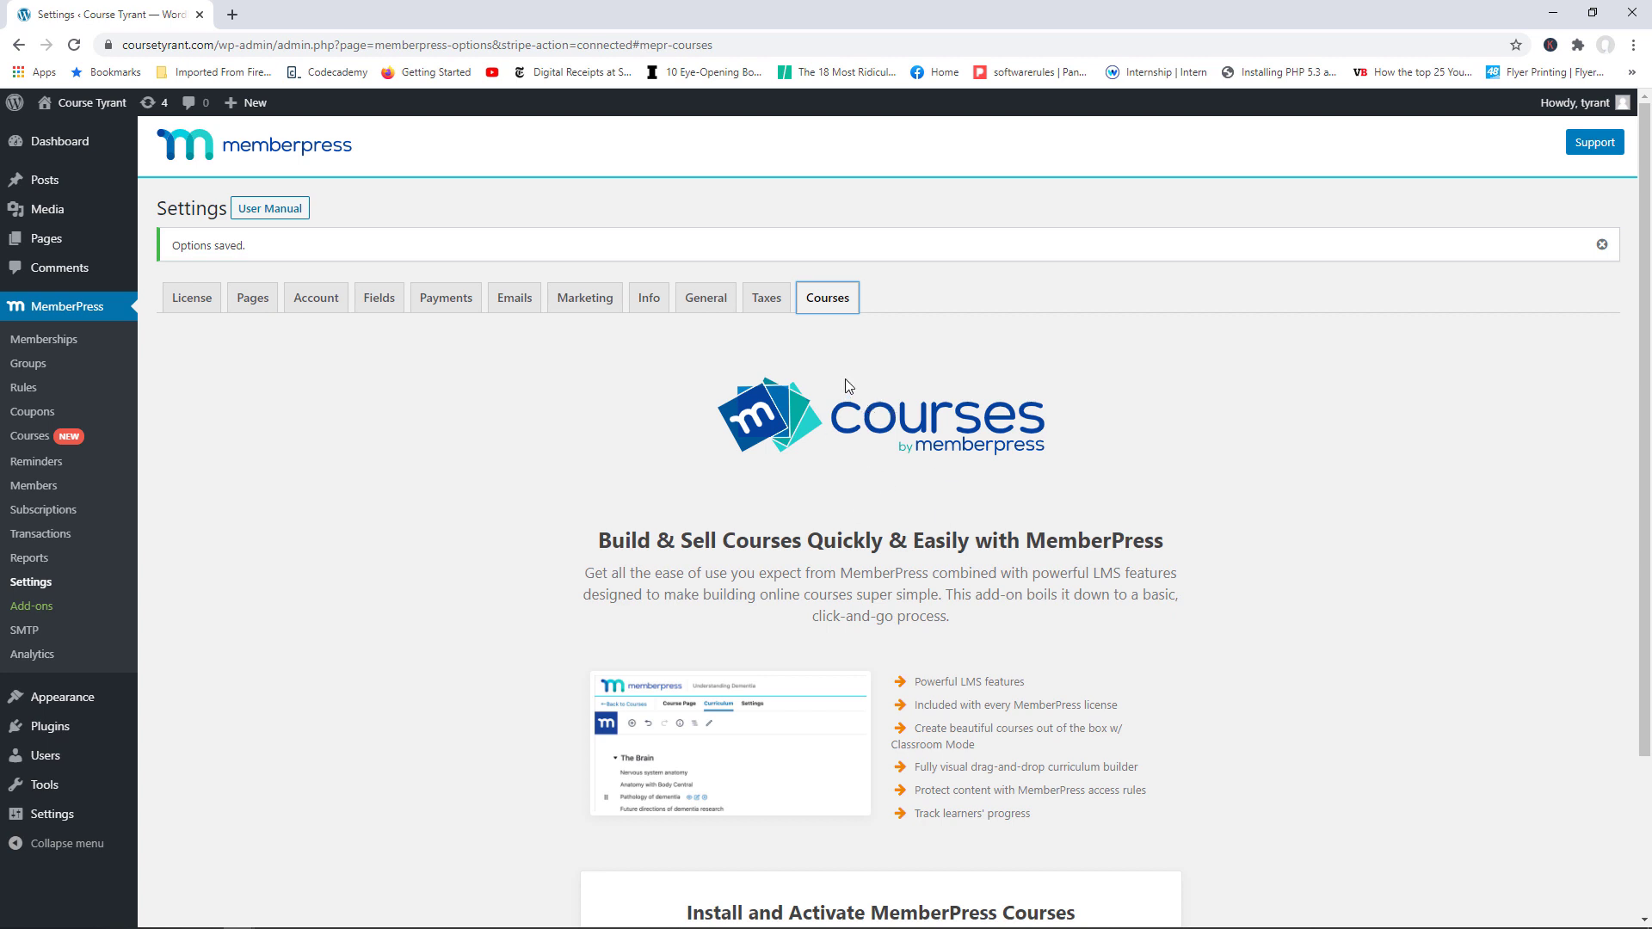
pyautogui.click(314, 303)
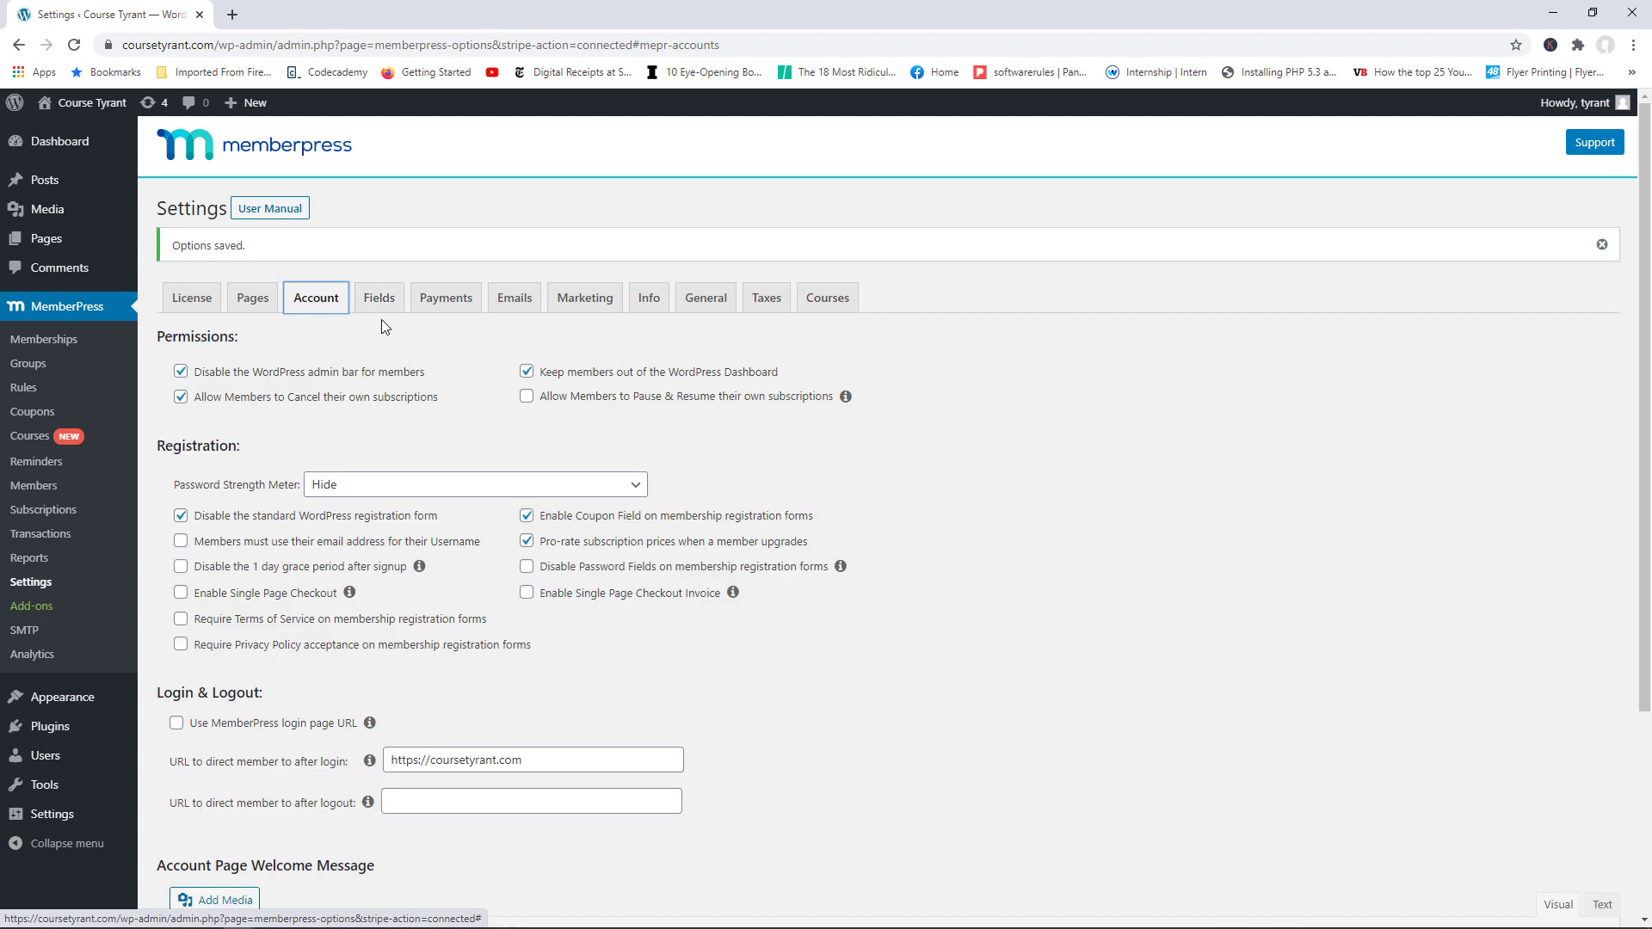
# Step: Toggle 'Allow Members to Pause & Resume' on and back off, then open the Password Strength Meter choices
pyautogui.scroll(-1, 640, 248)
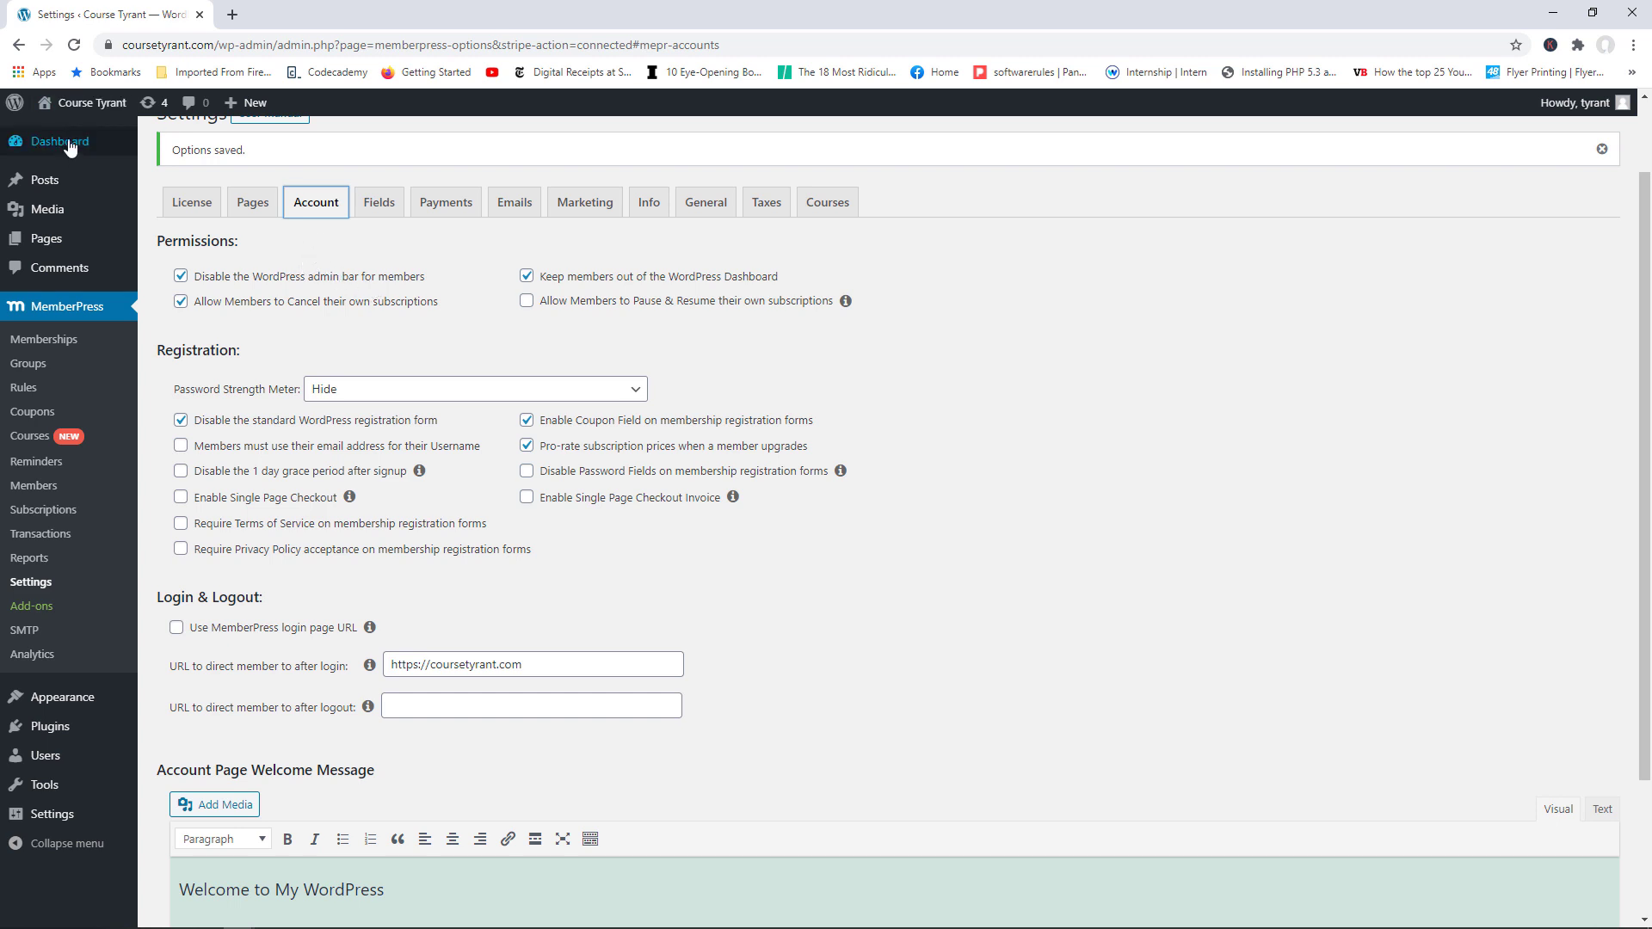
pyautogui.moveTo(124, 186)
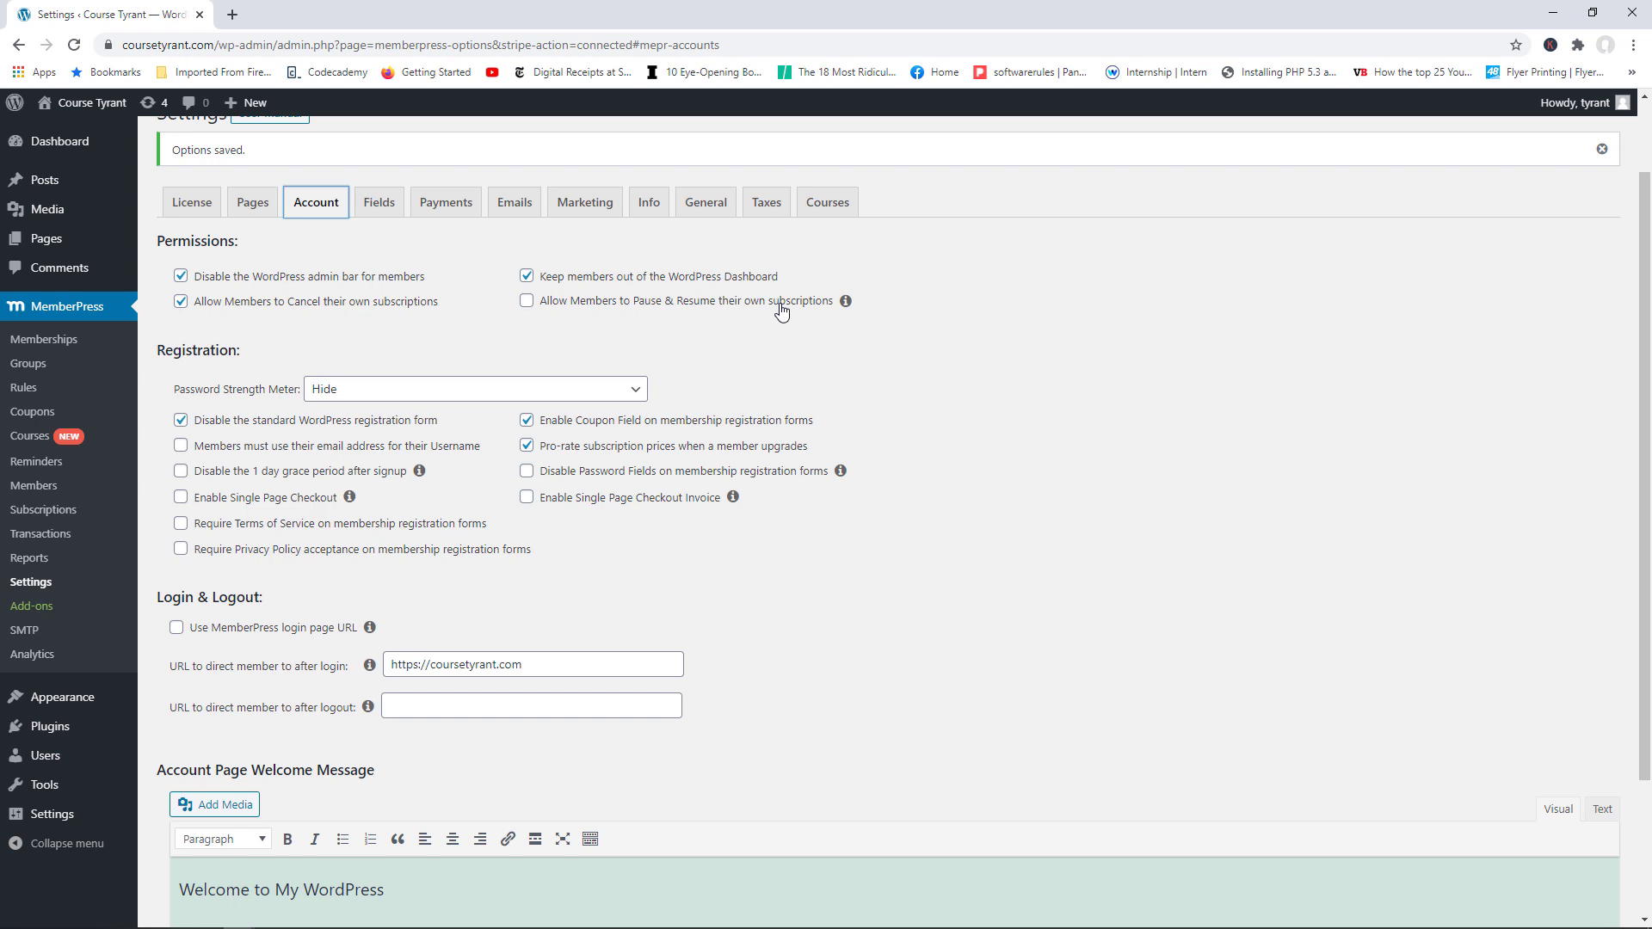
pyautogui.click(526, 303)
pyautogui.click(534, 306)
pyautogui.scroll(-1, 1650, 381)
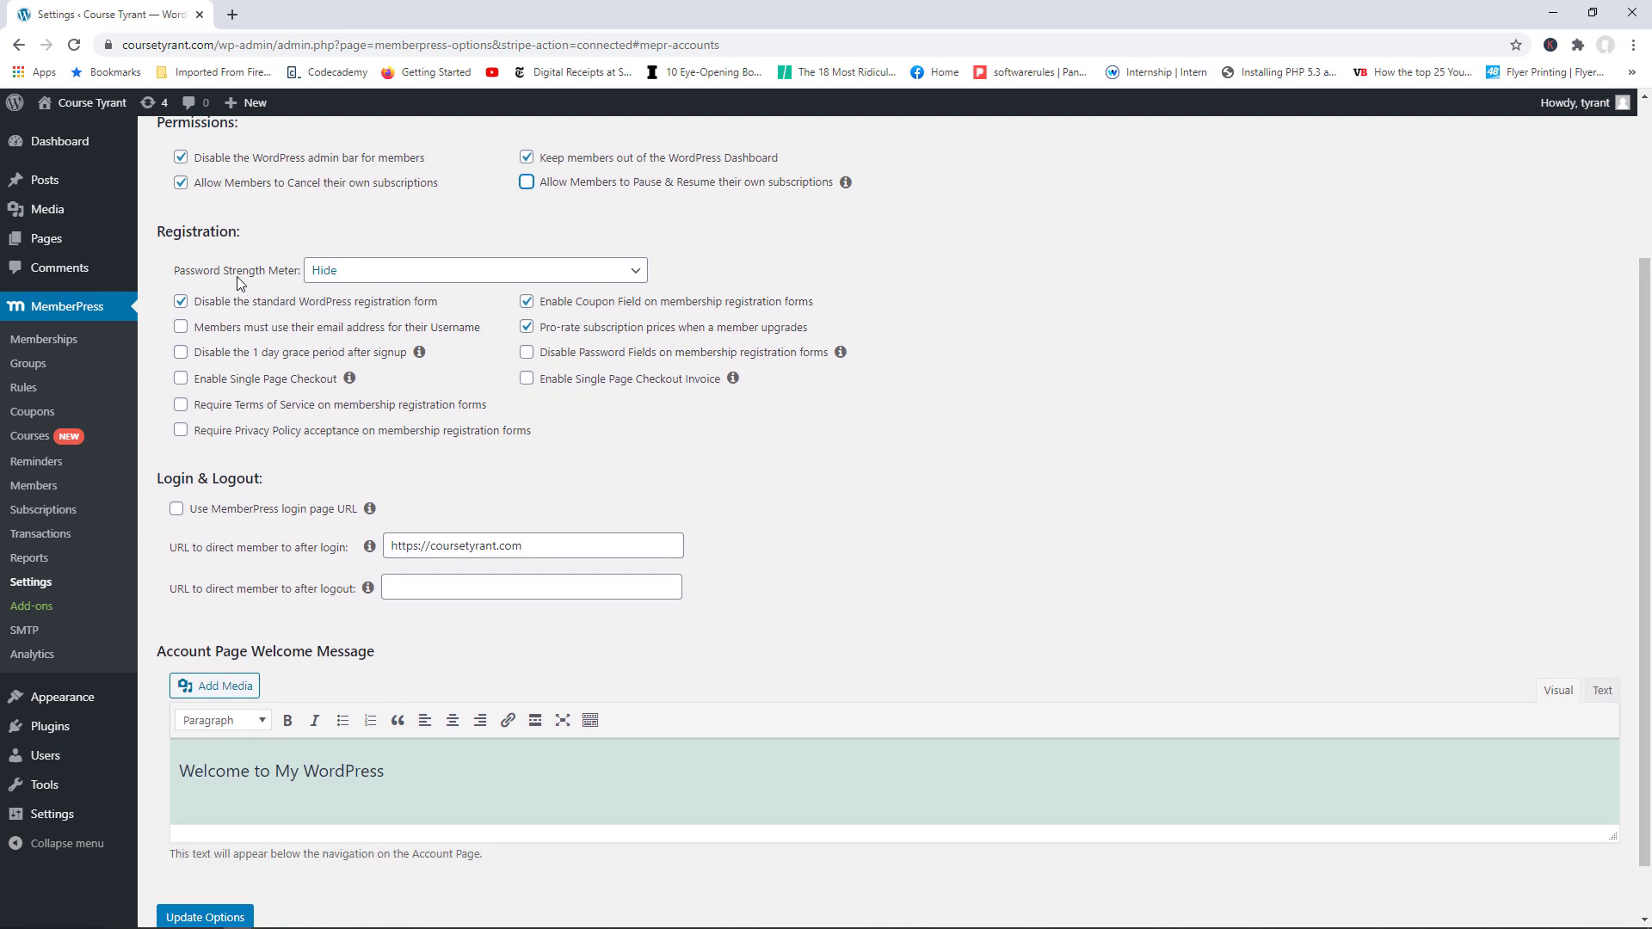
pyautogui.click(385, 277)
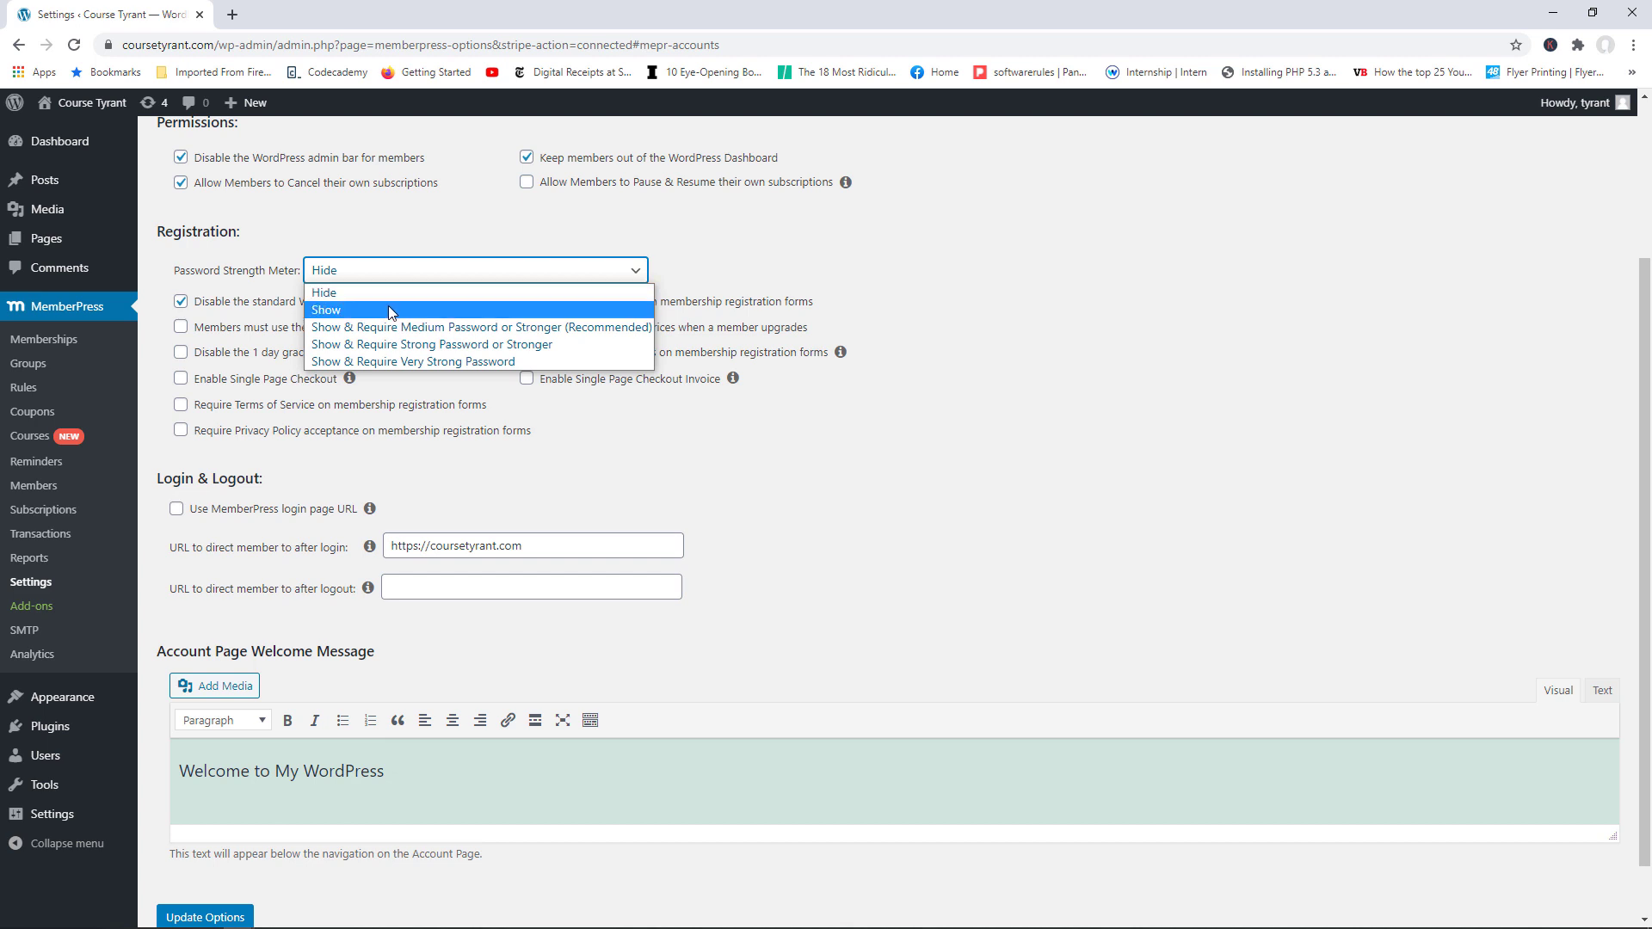
# Step: Set the password strength meter to 'Show & Require Strong Password or Stronger' and tick 'Use MemberPress login page URL'
pyautogui.click(441, 345)
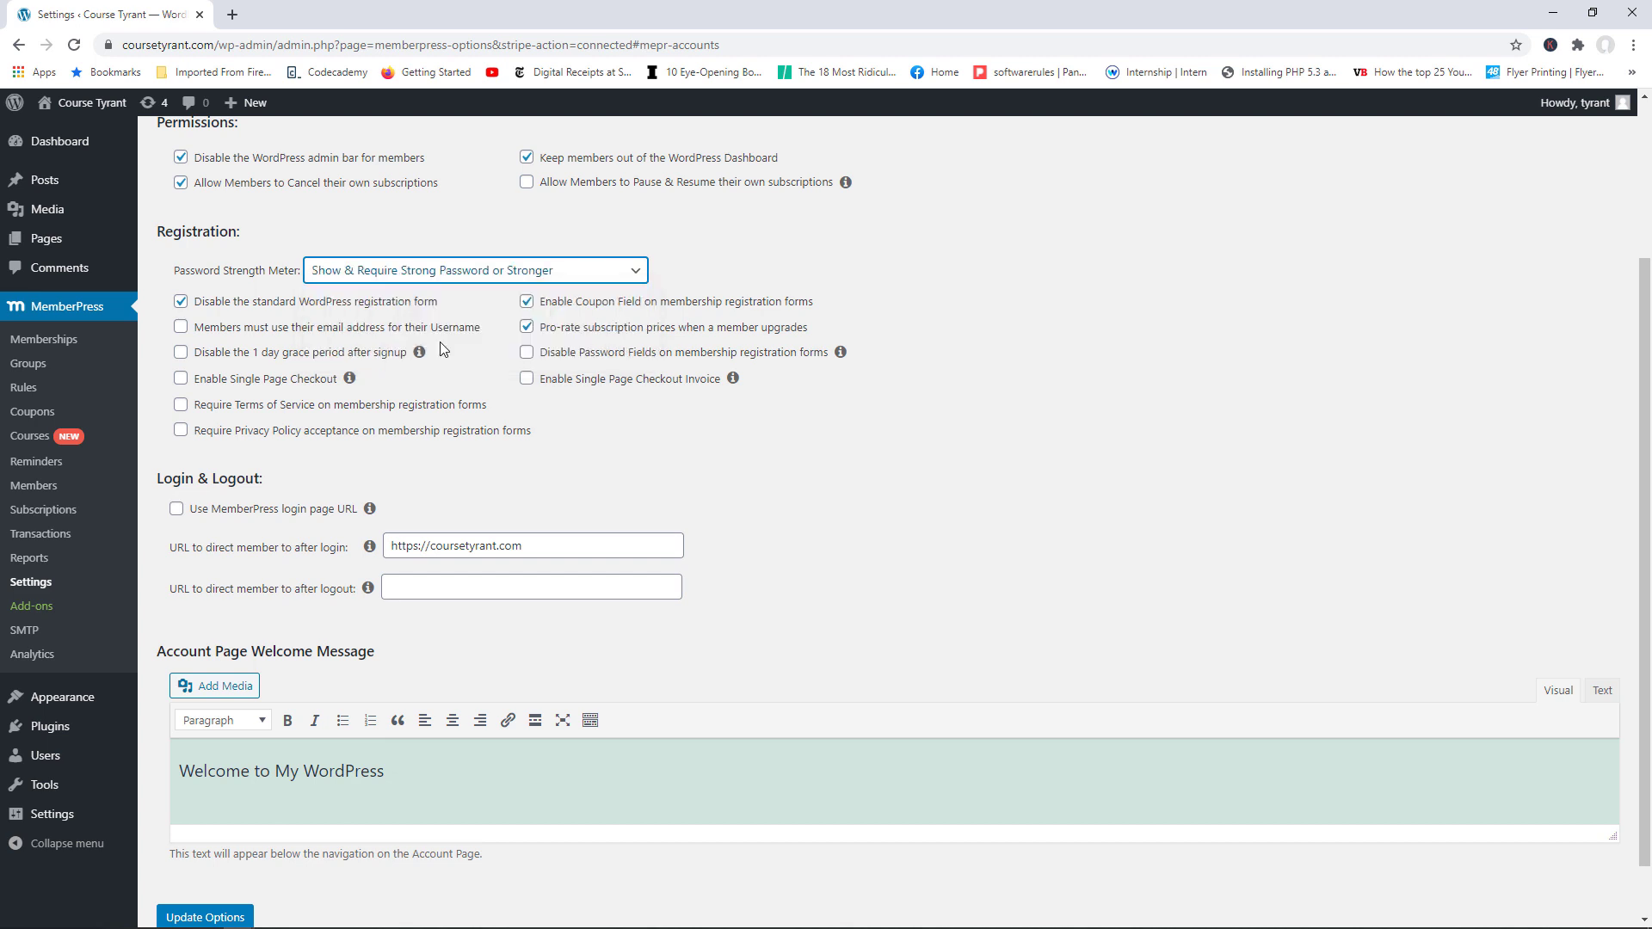
pyautogui.click(553, 272)
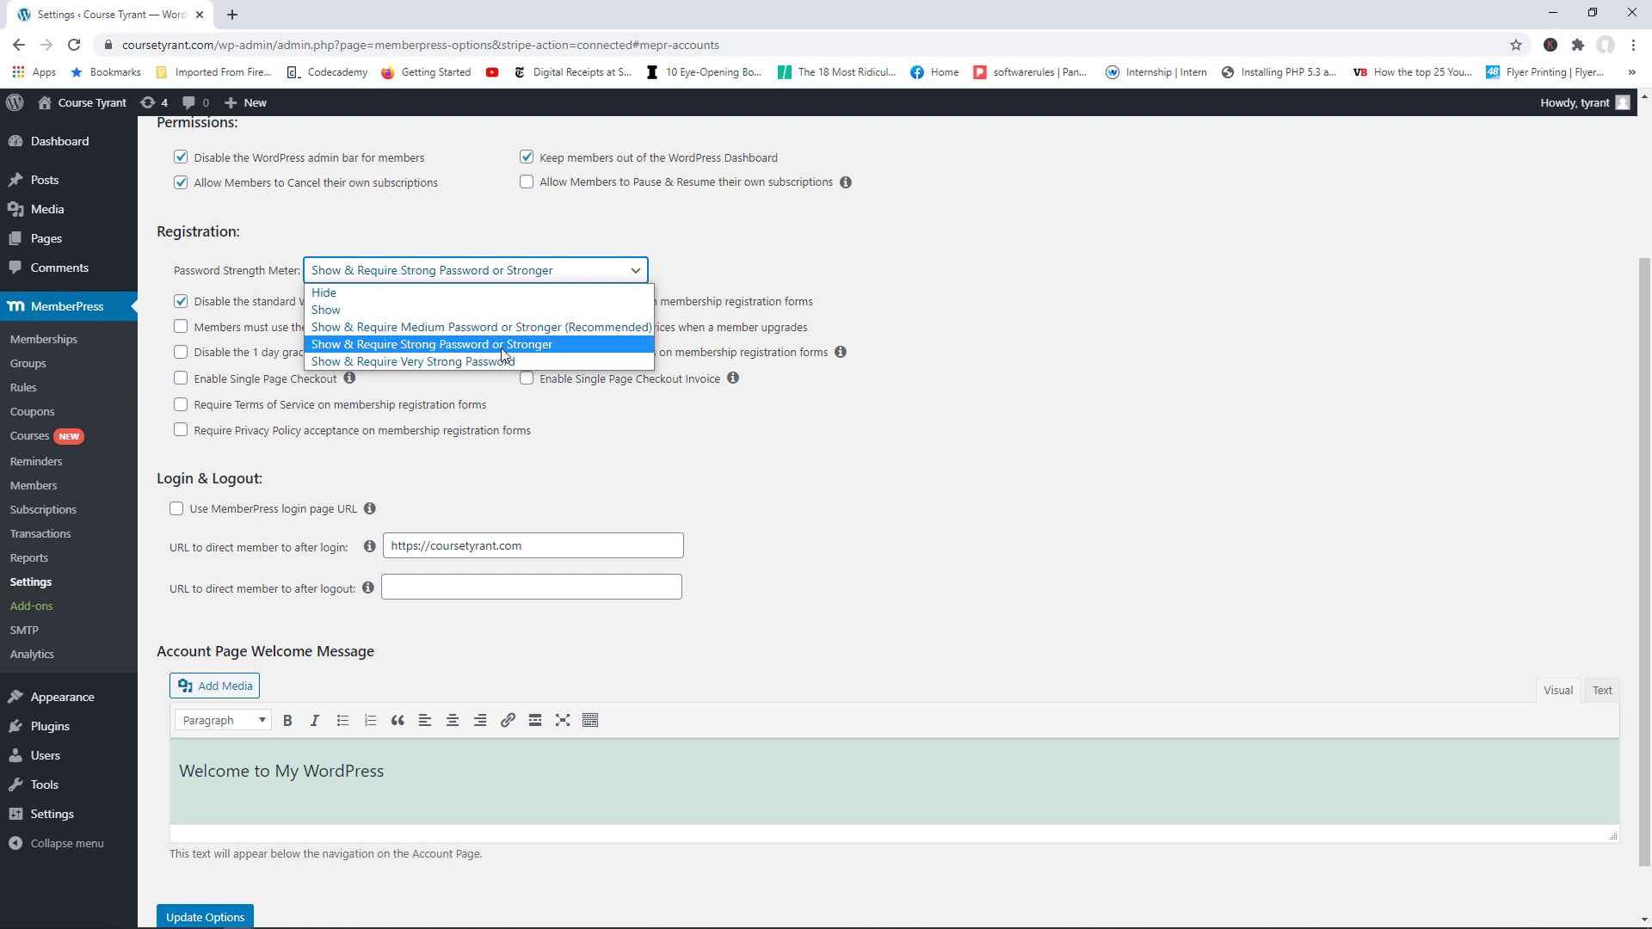
pyautogui.click(542, 345)
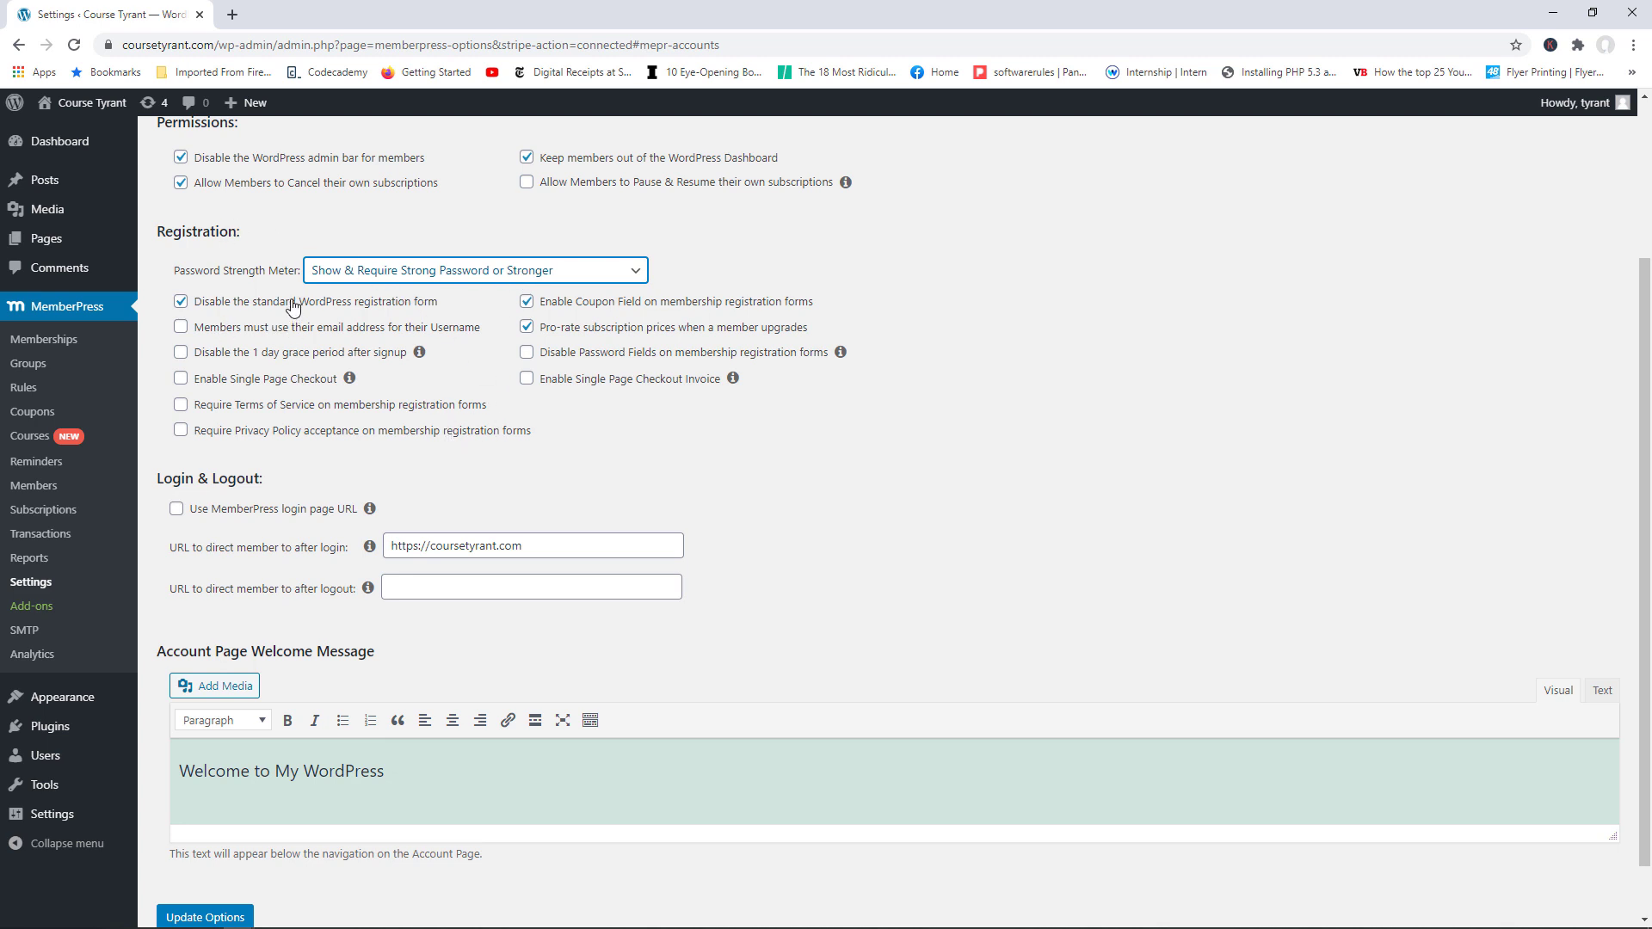
pyautogui.scroll(-1, 1243, 546)
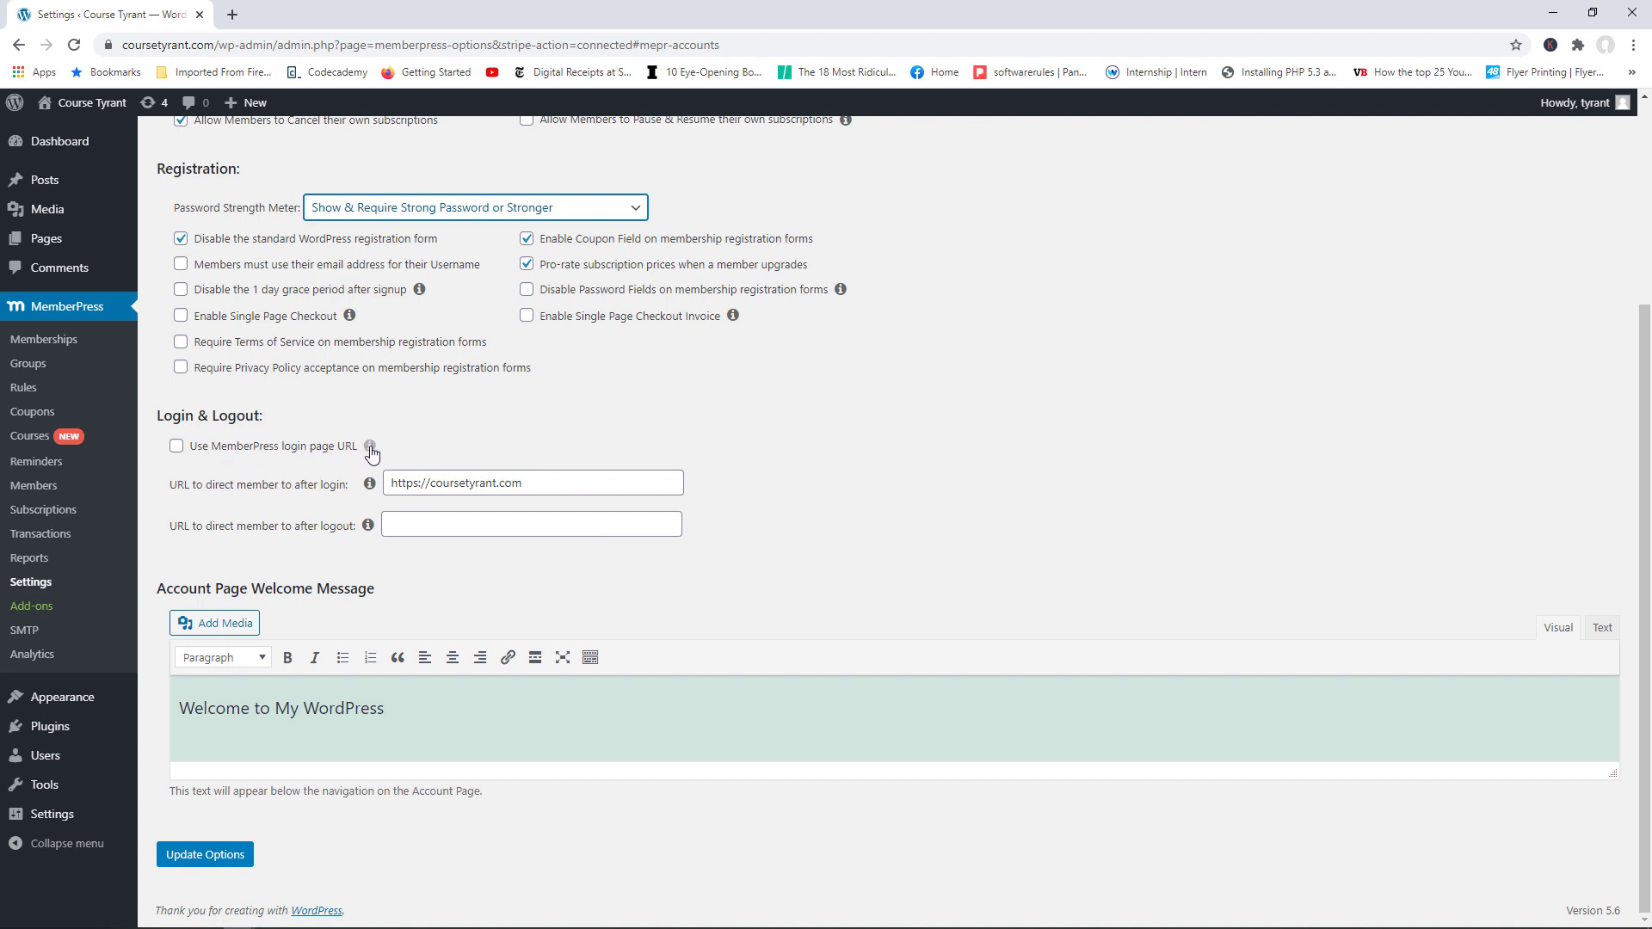
pyautogui.click(176, 446)
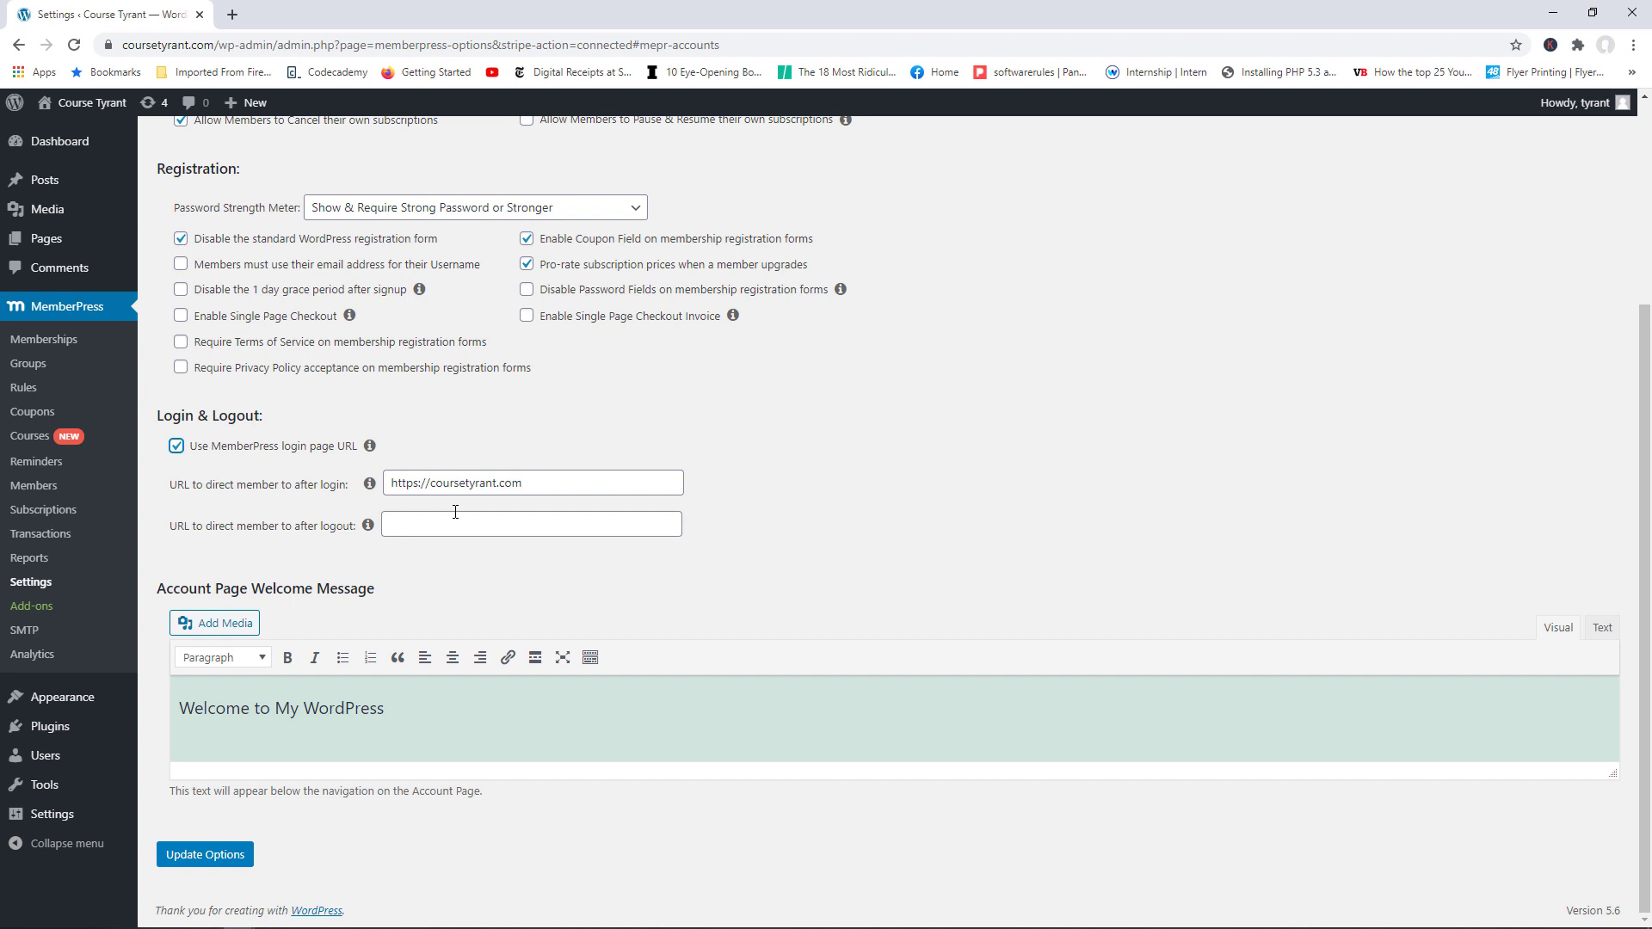
# Step: Select and edit the after-login and after-logout redirect addresses
pyautogui.click(535, 484)
pyautogui.moveTo(540, 482); pyautogui.dragTo(385, 482)
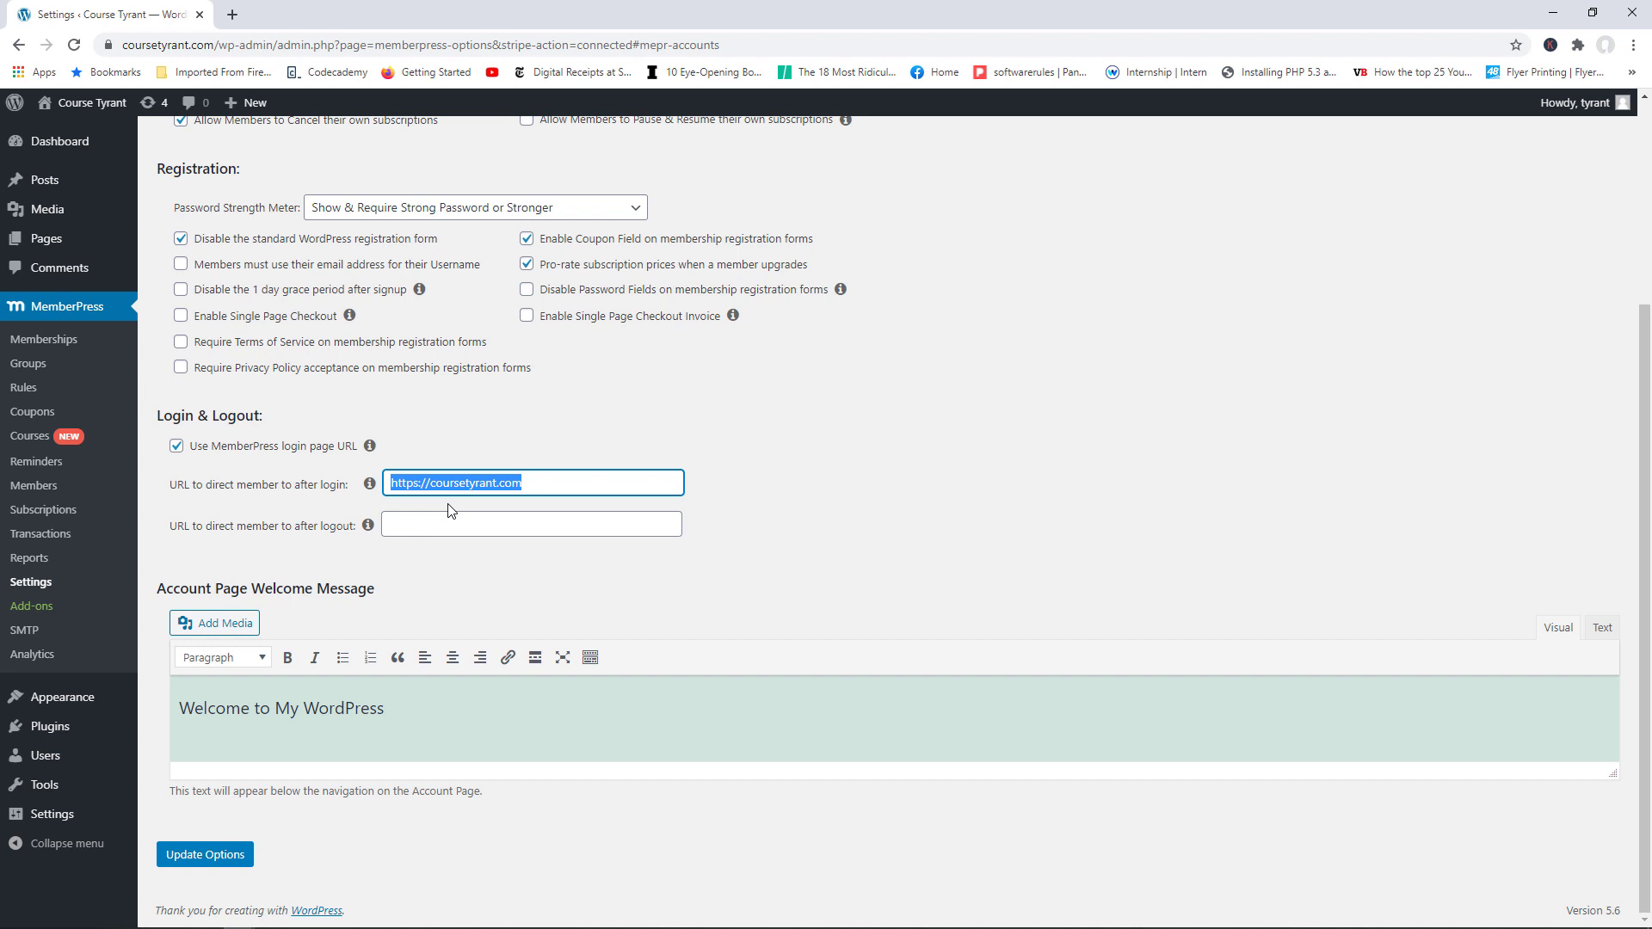
pyautogui.click(440, 525)
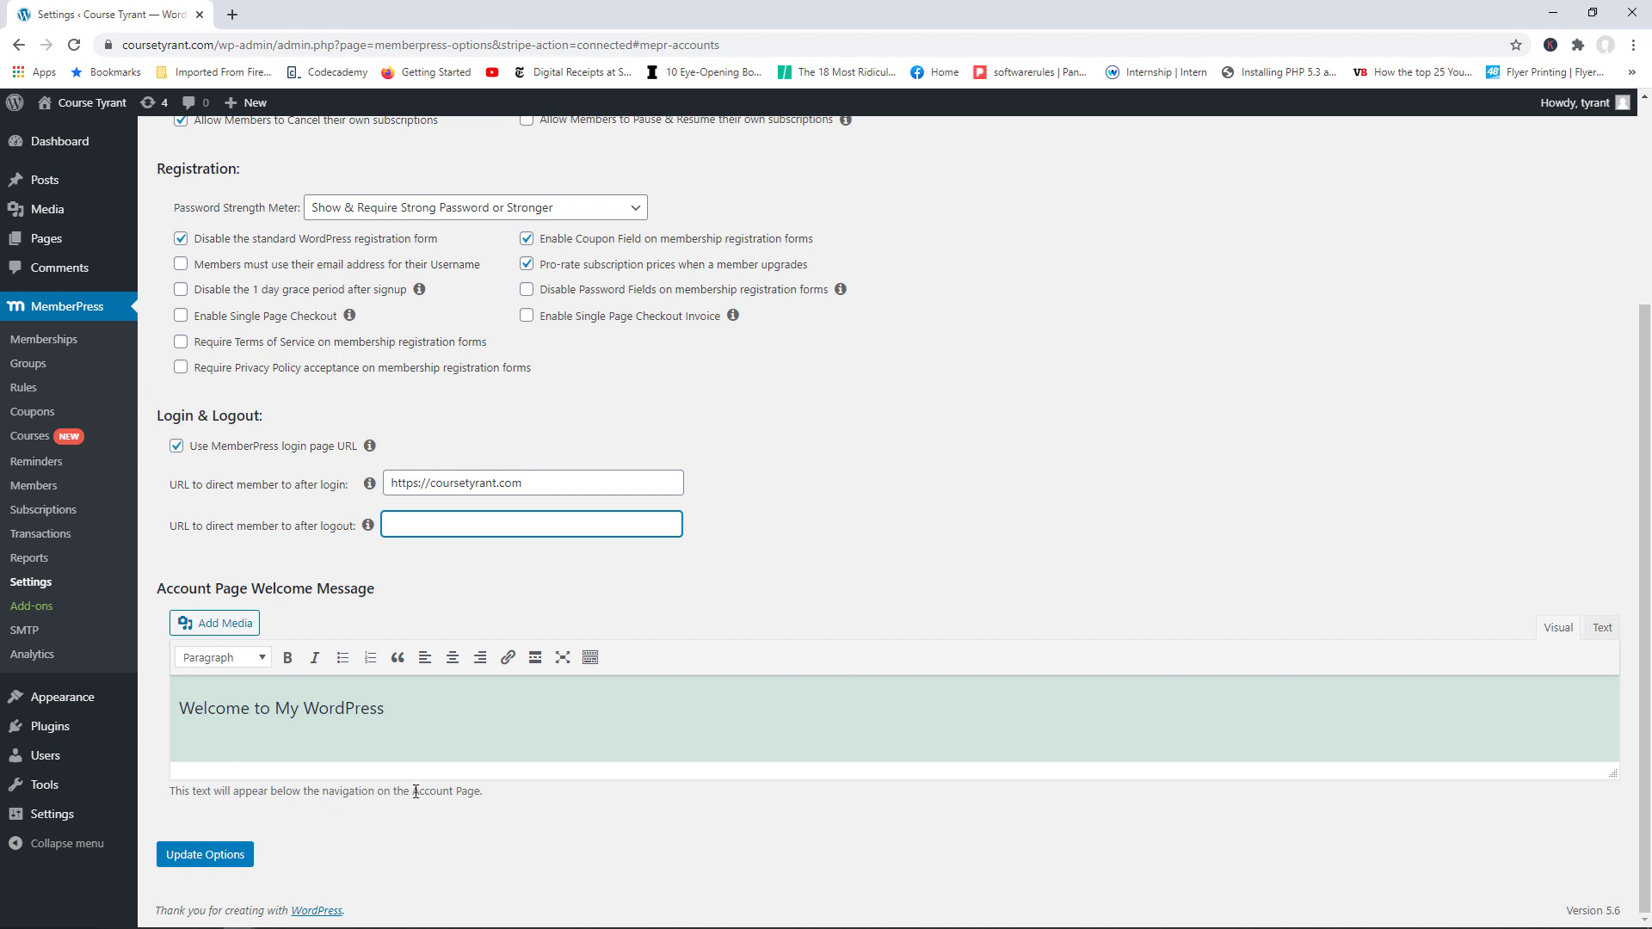
# Step: Replace 'My WordPress' in the welcome message with 'Course Tyrant. This is your account page.' and save the options
pyautogui.moveTo(409, 708); pyautogui.dragTo(281, 713)
pyautogui.write('Course')
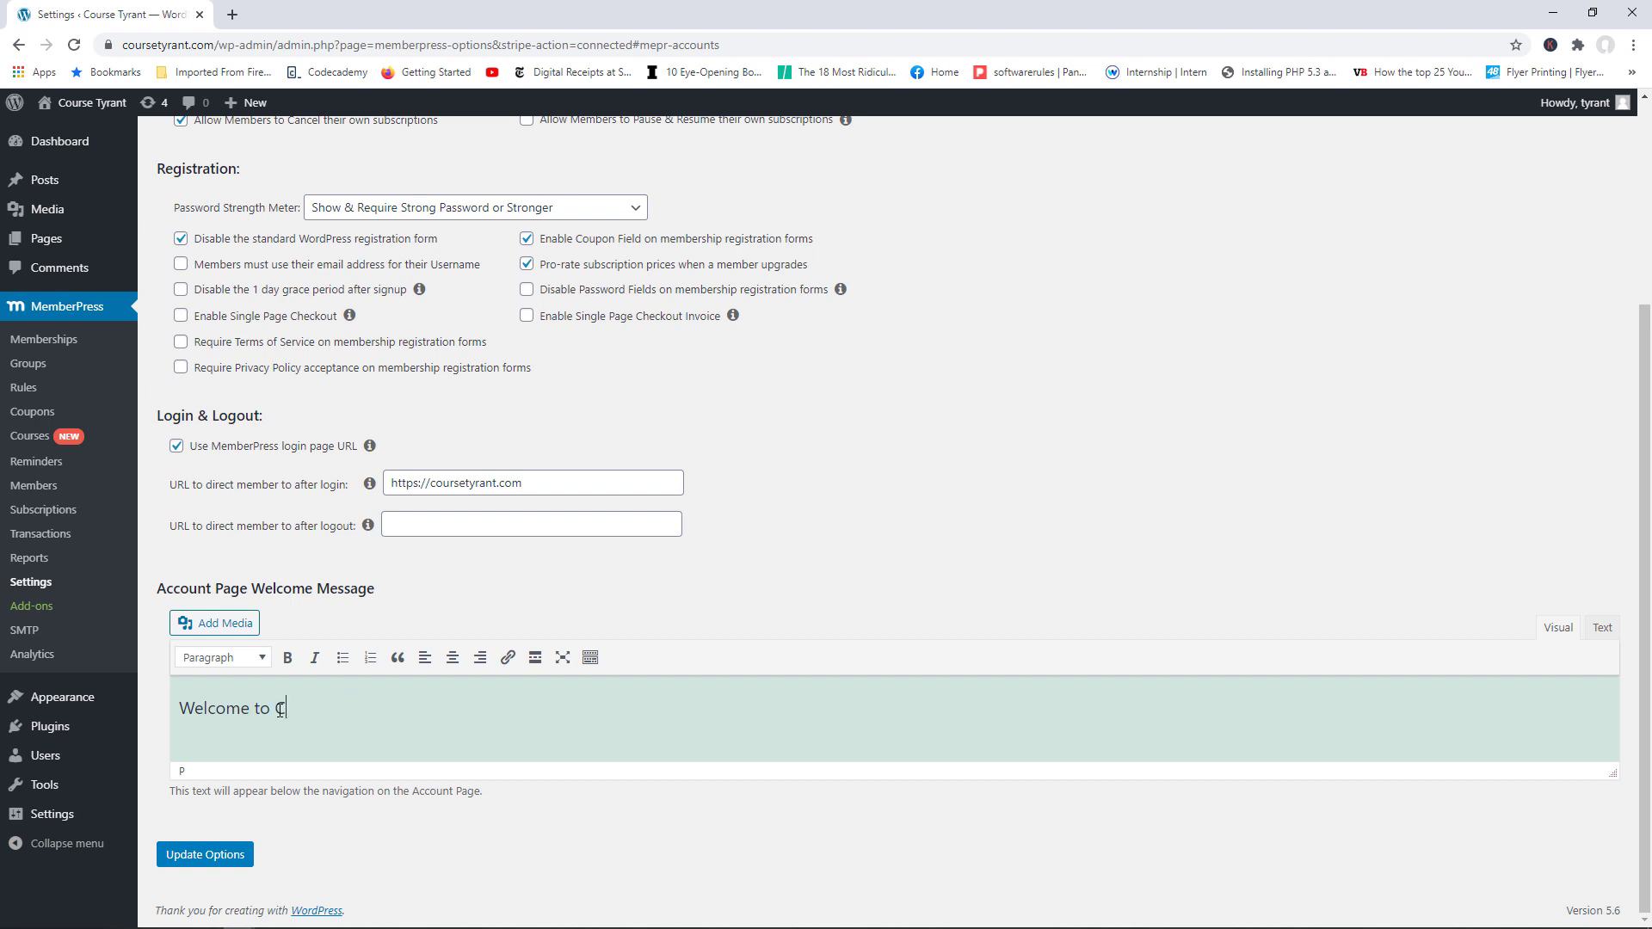
pyautogui.press('BackSpace')
pyautogui.press('BackSpace')
pyautogui.press('BackSpace')
pyautogui.press('BackSpace')
pyautogui.press('BackSpace')
pyautogui.write('ourse Tyrant. This is your account page.')
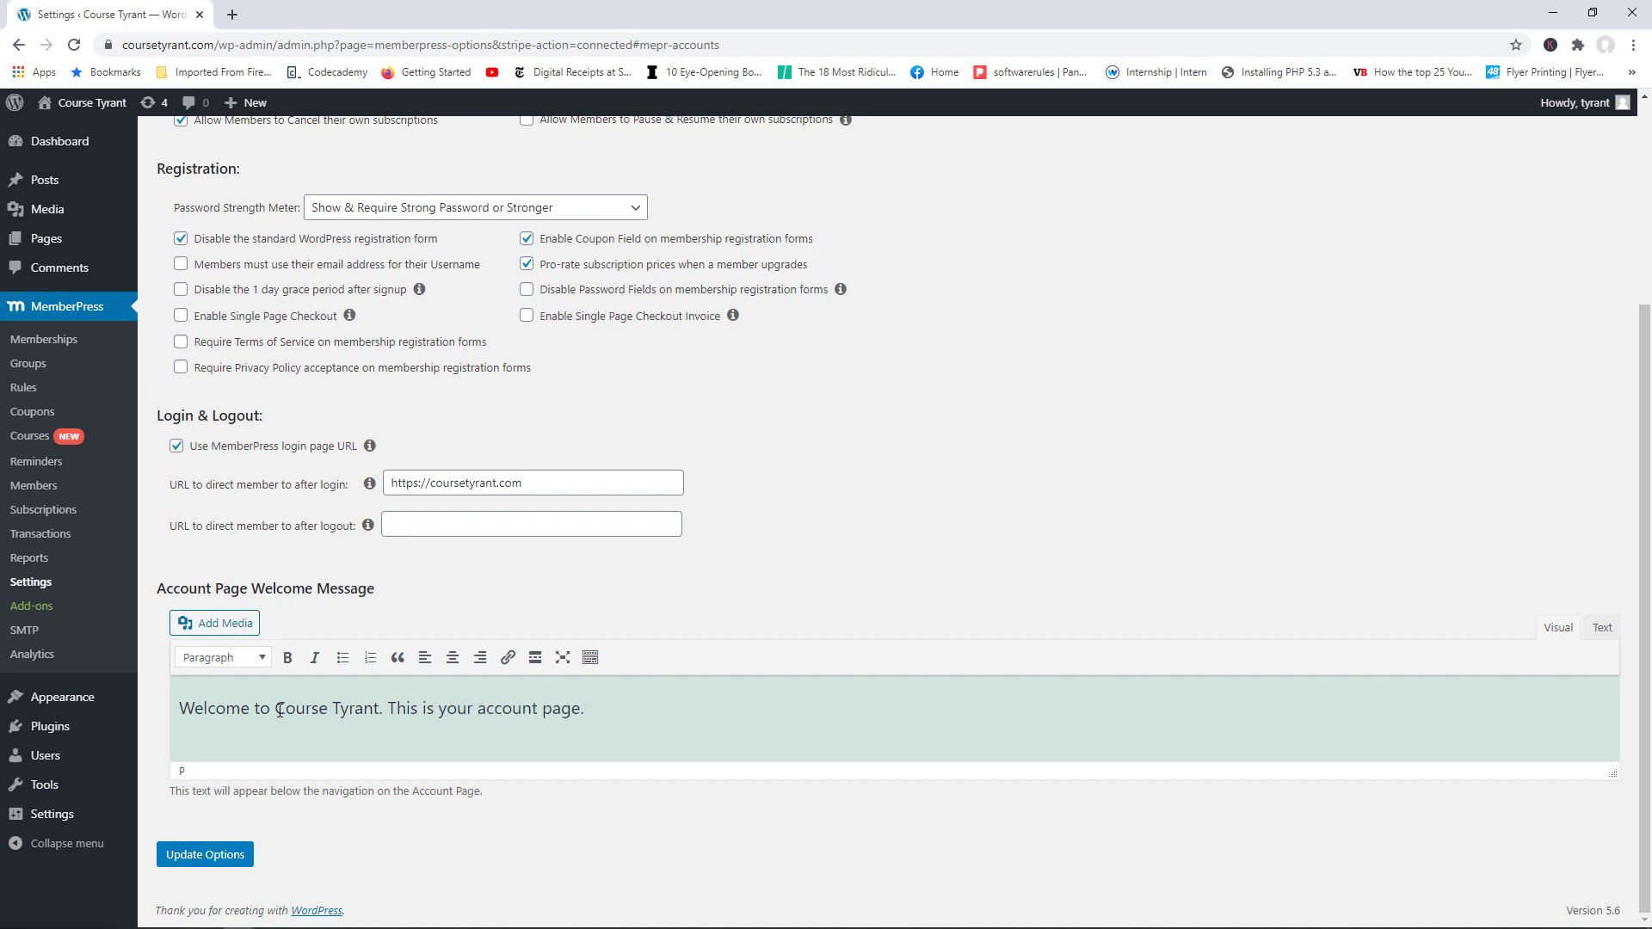
pyautogui.click(221, 856)
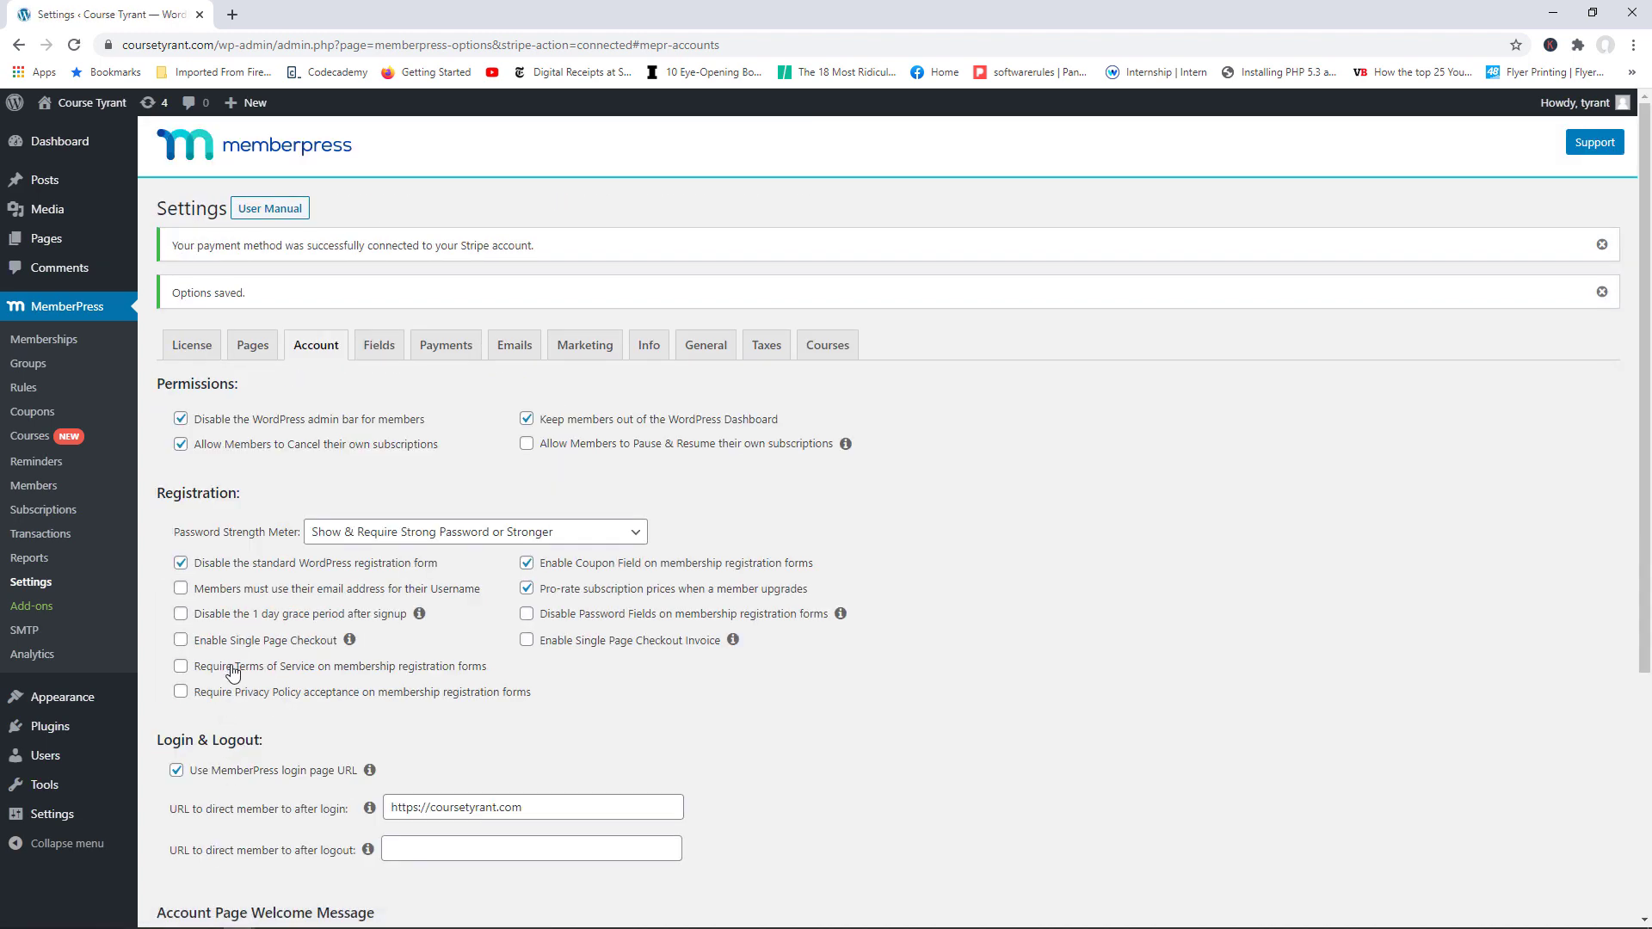
# Step: Open All Pages in a new tab and view the live Account page
pyautogui.rightClick(157, 252)
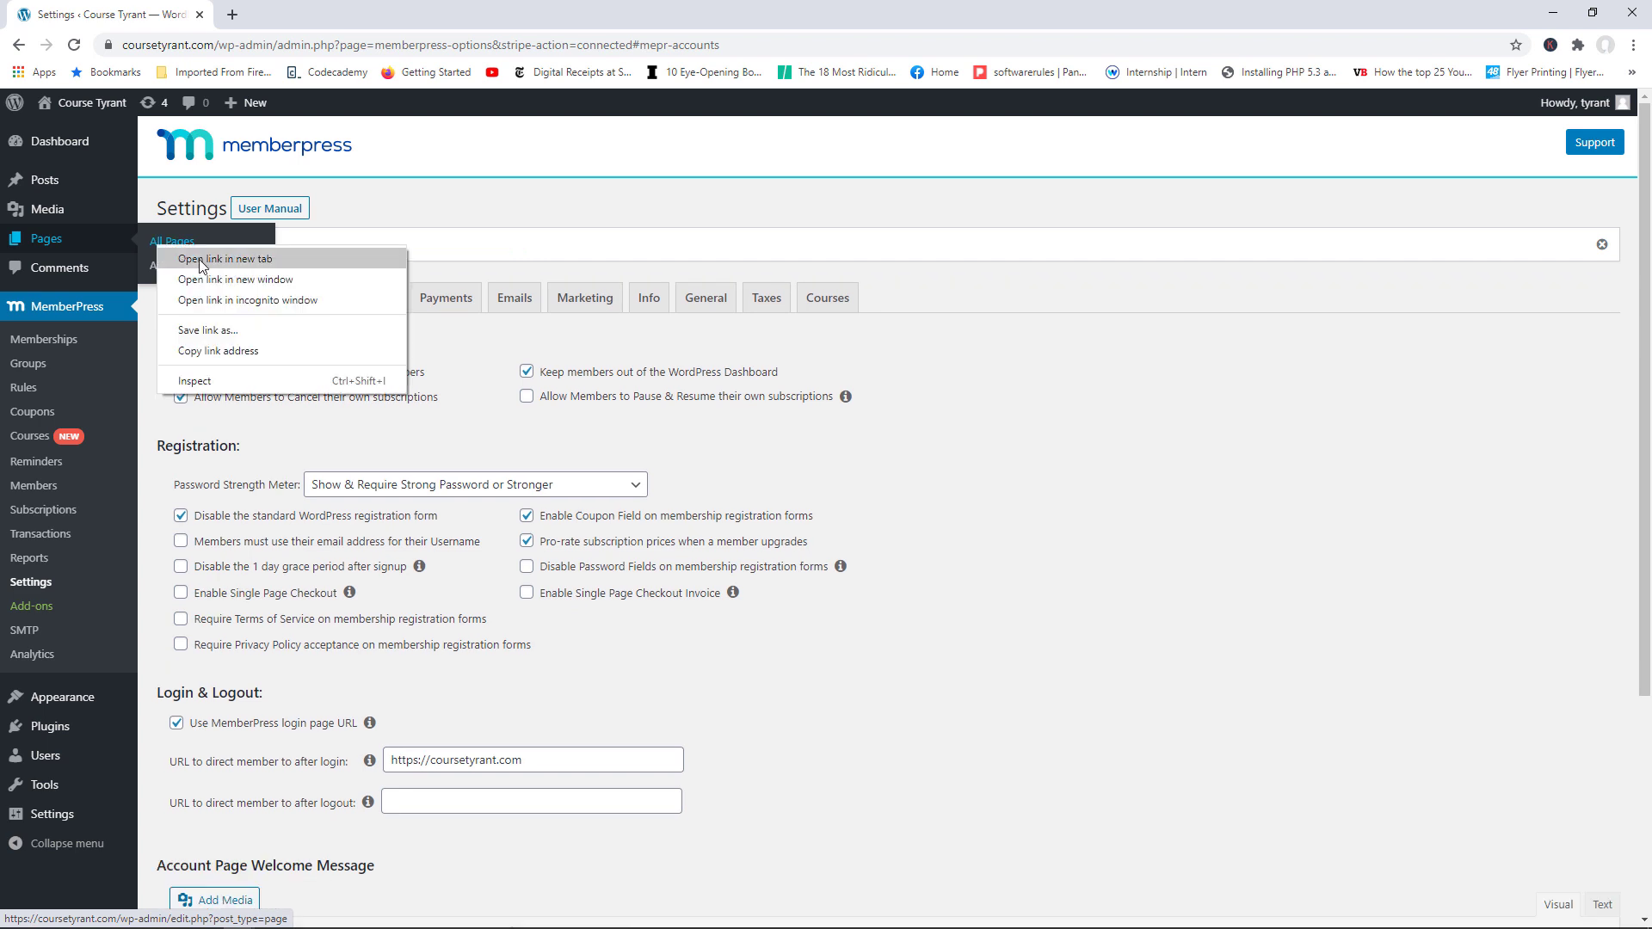
pyautogui.click(198, 256)
pyautogui.hotkey('ctrl', 'Tab')
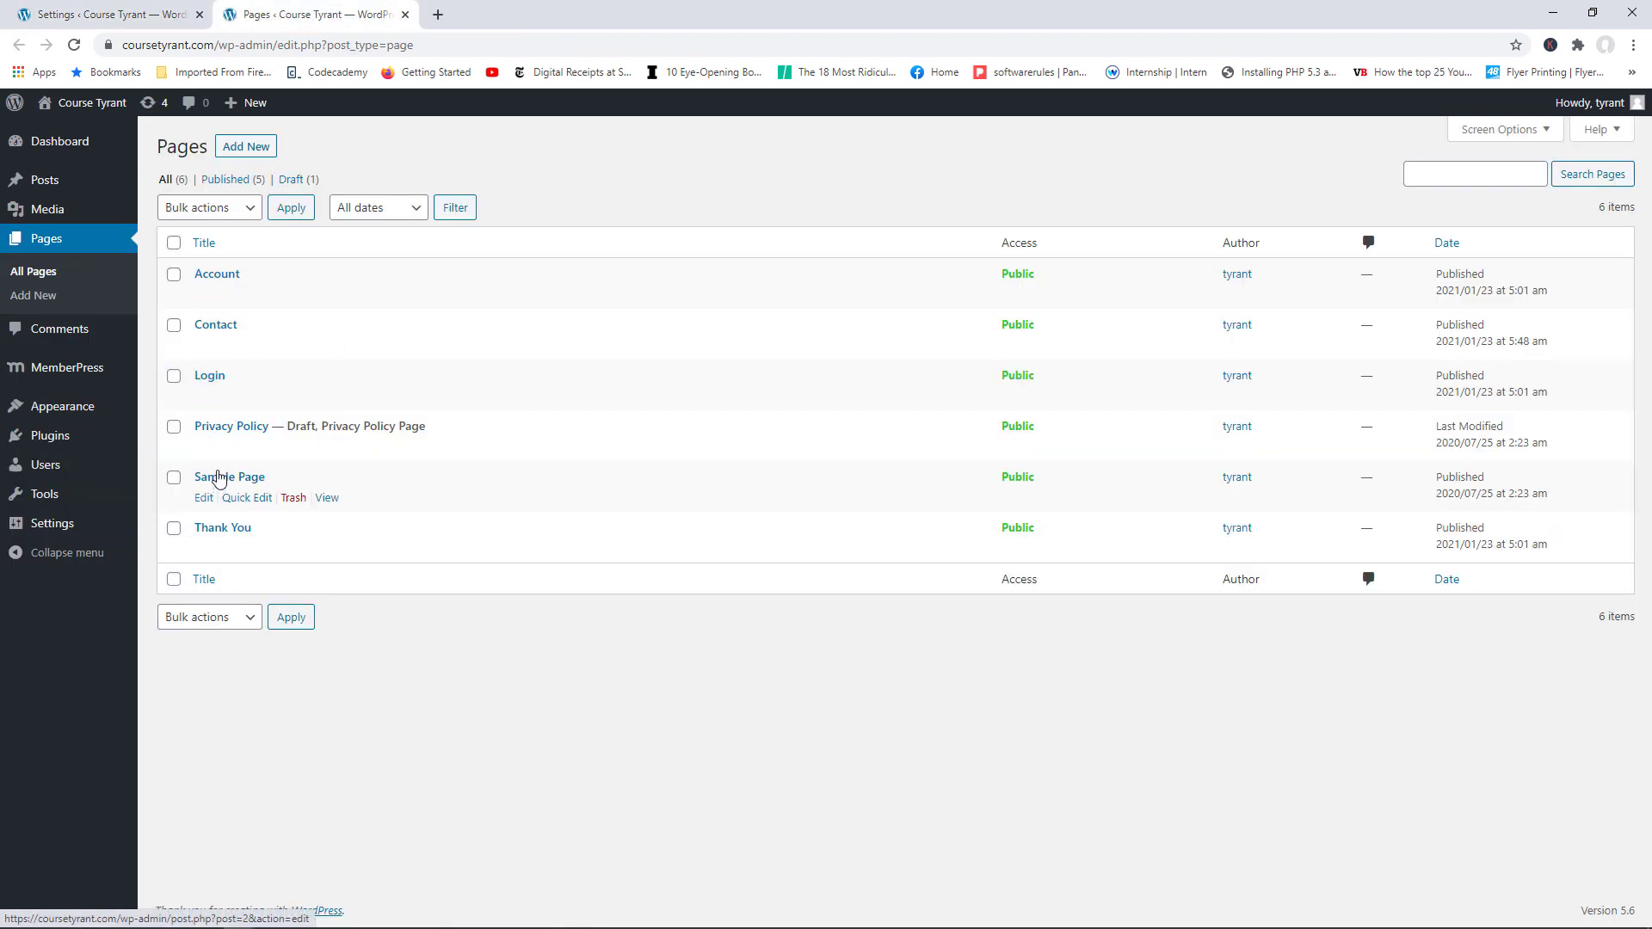
pyautogui.click(318, 297)
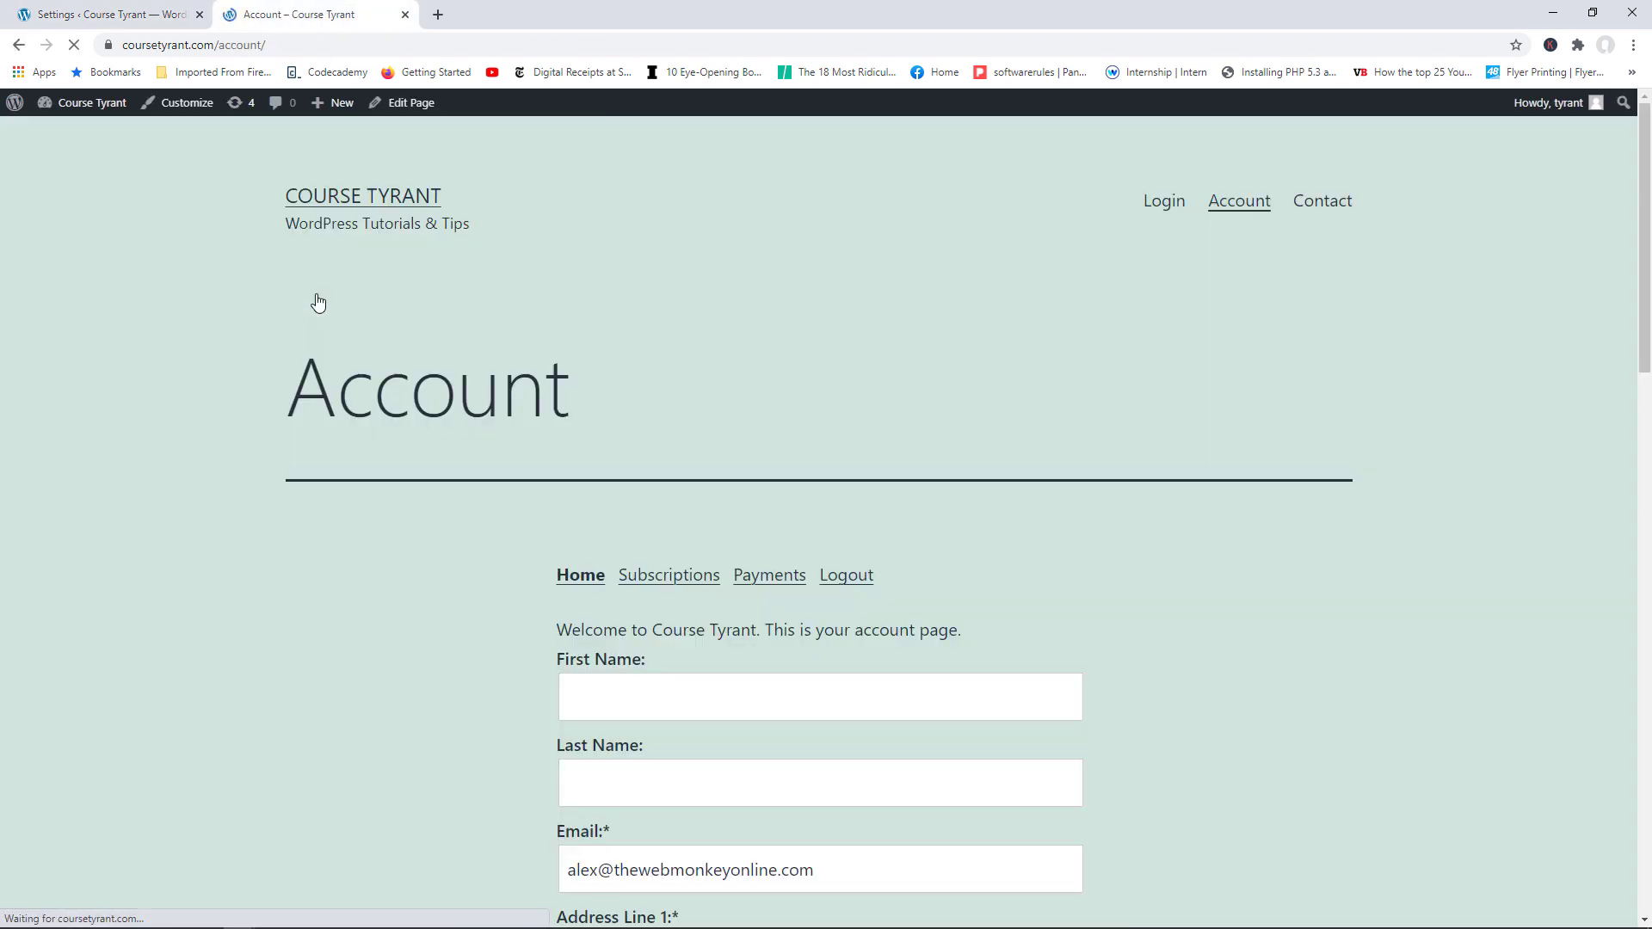
# Step: Highlight the new welcome message on the Account page, then return to the MemberPress settings
pyautogui.scroll(-3, 723, 385)
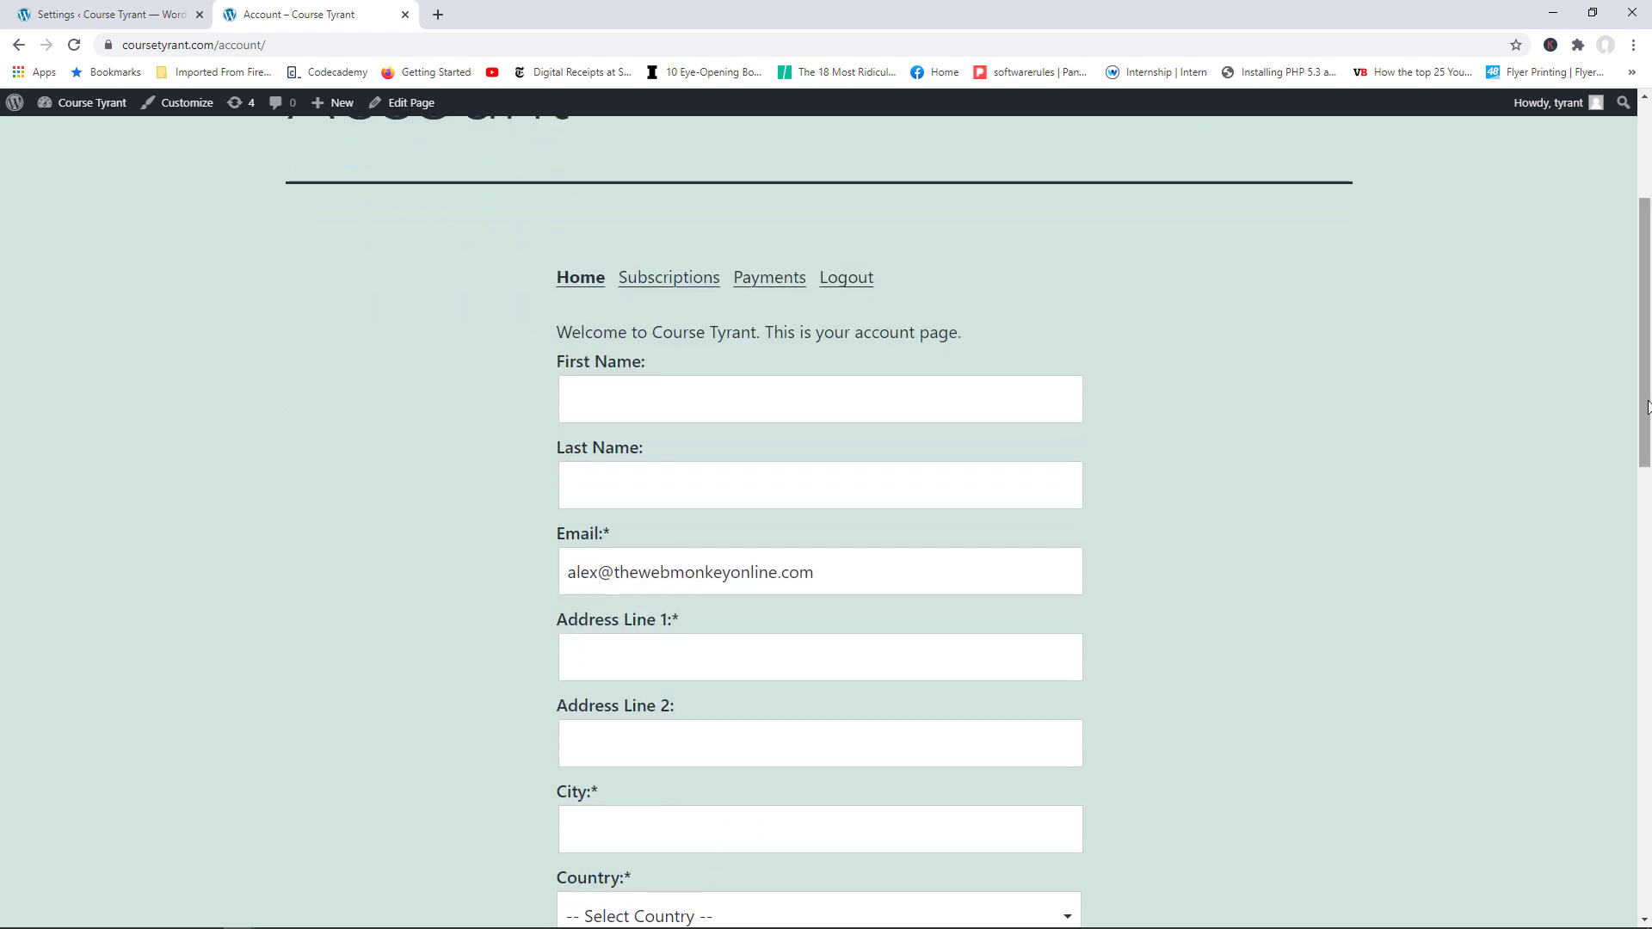
pyautogui.moveTo(572, 335); pyautogui.dragTo(774, 335)
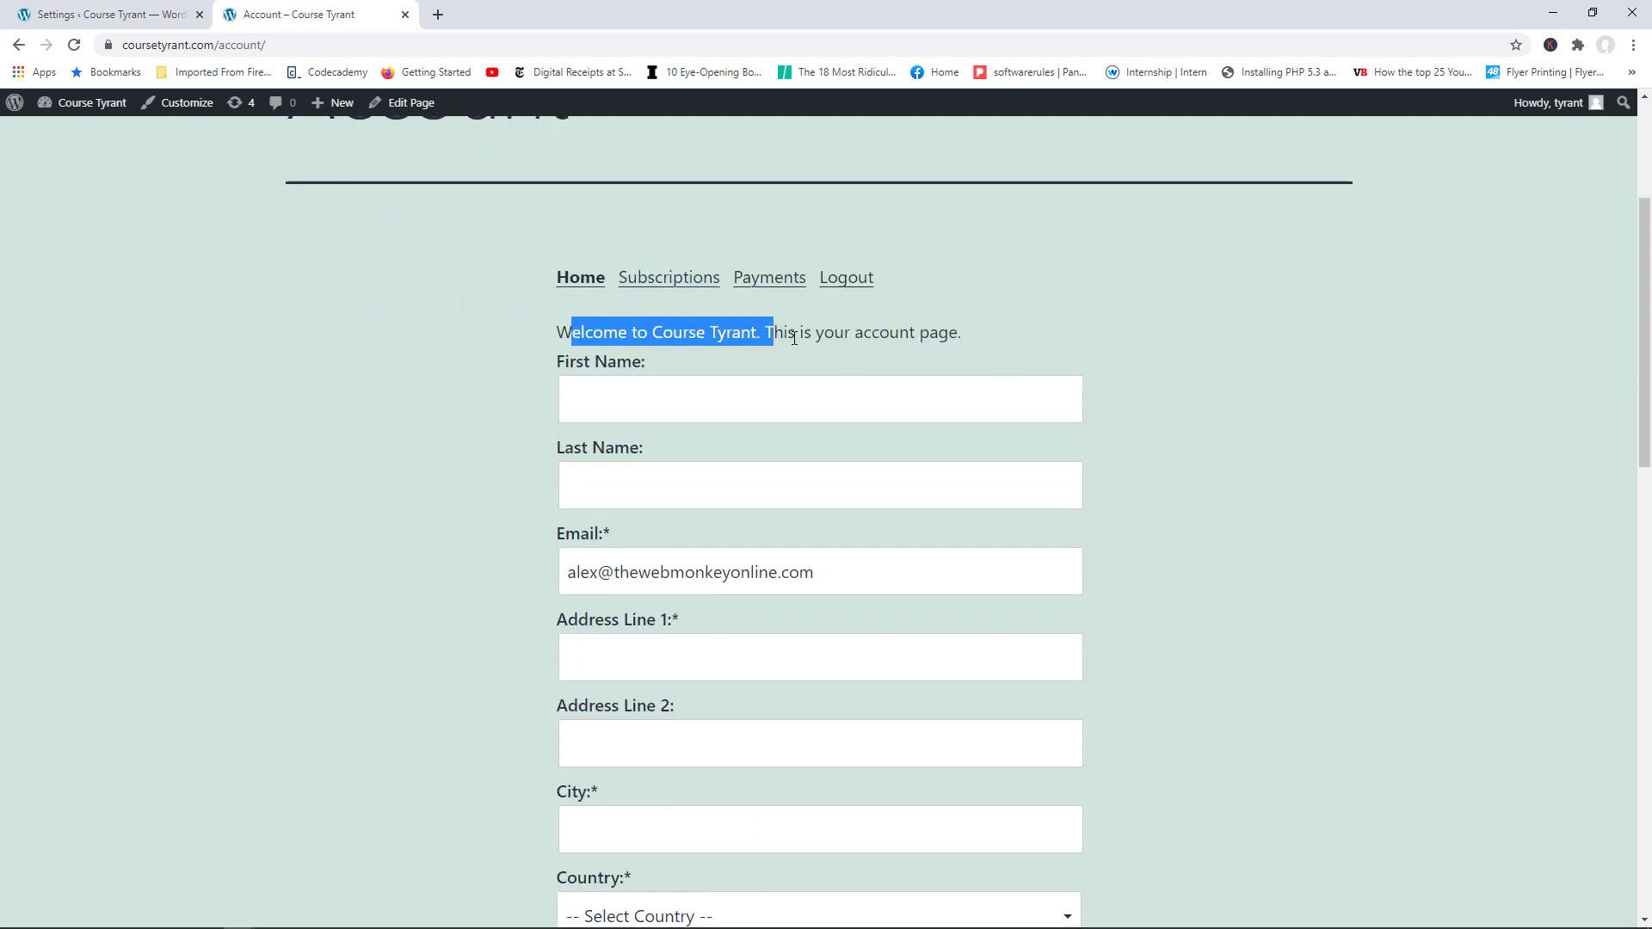
pyautogui.moveTo(962, 334); pyautogui.dragTo(799, 330)
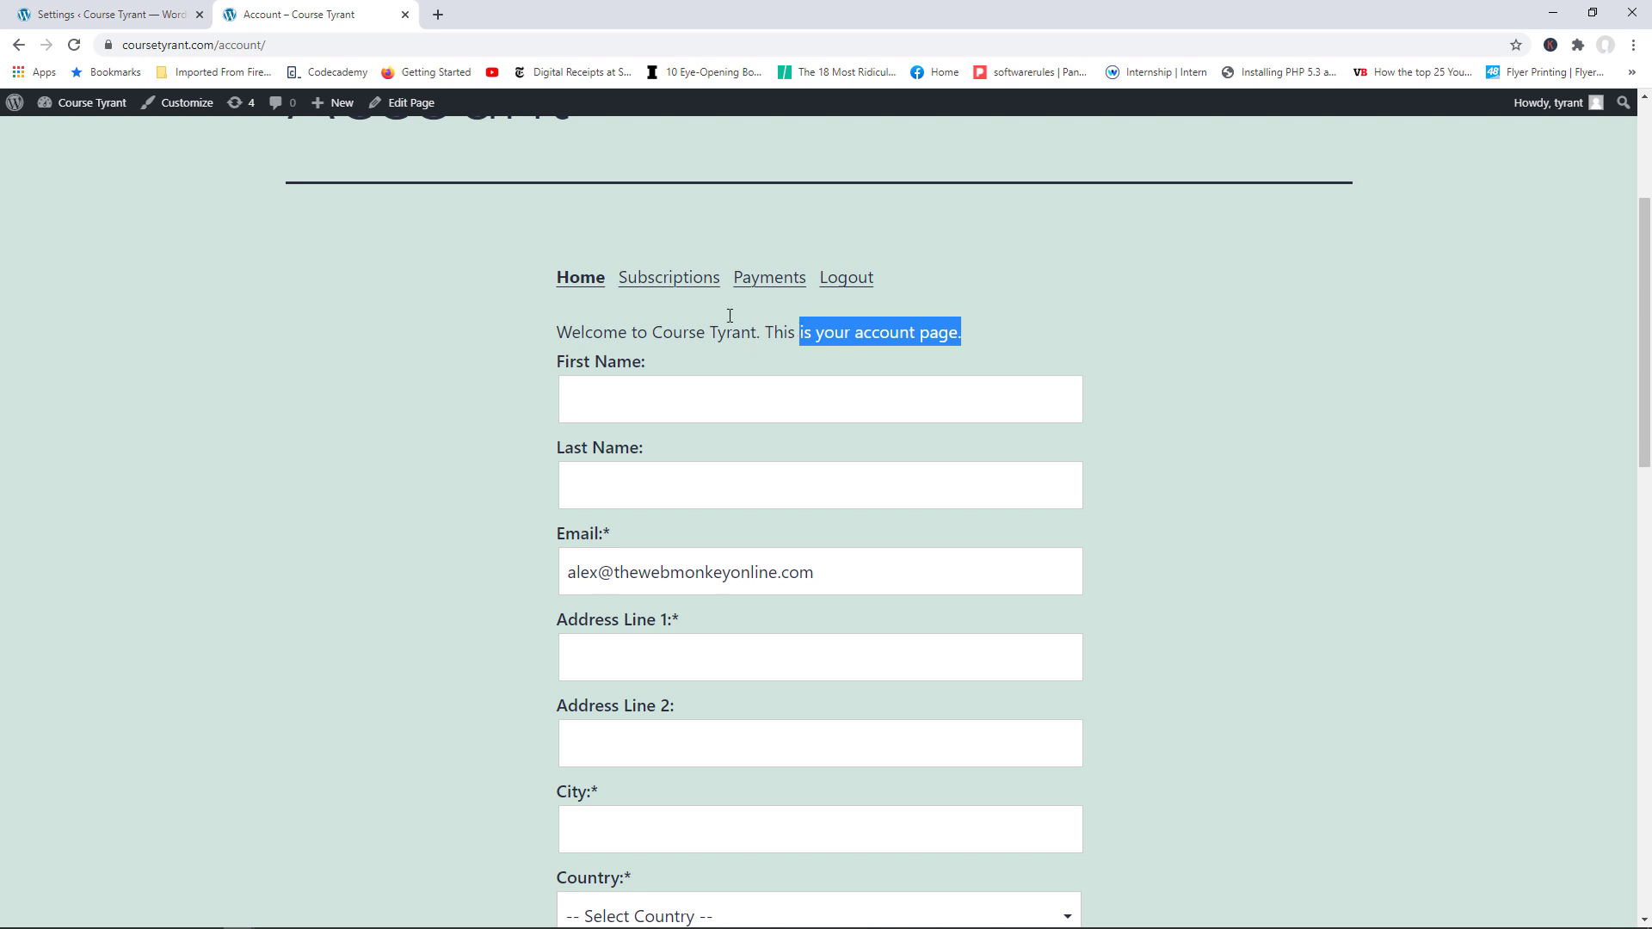
pyautogui.click(121, 15)
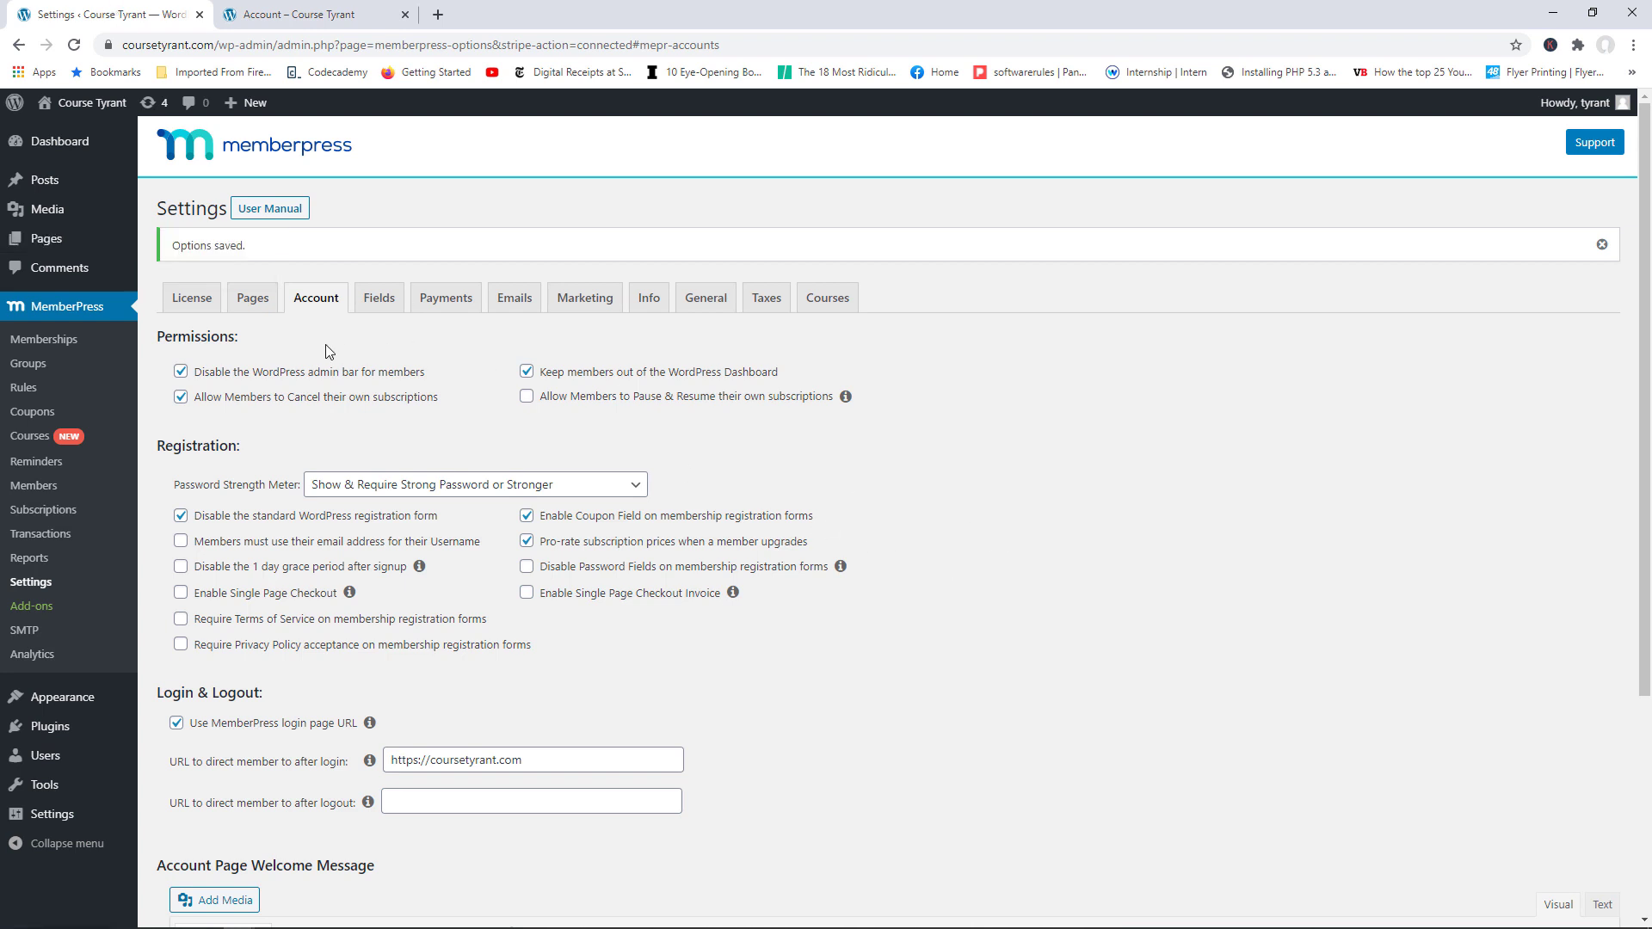
# Step: In the Fields settings, add a custom field named 'Phone' of Phone type
pyautogui.click(386, 299)
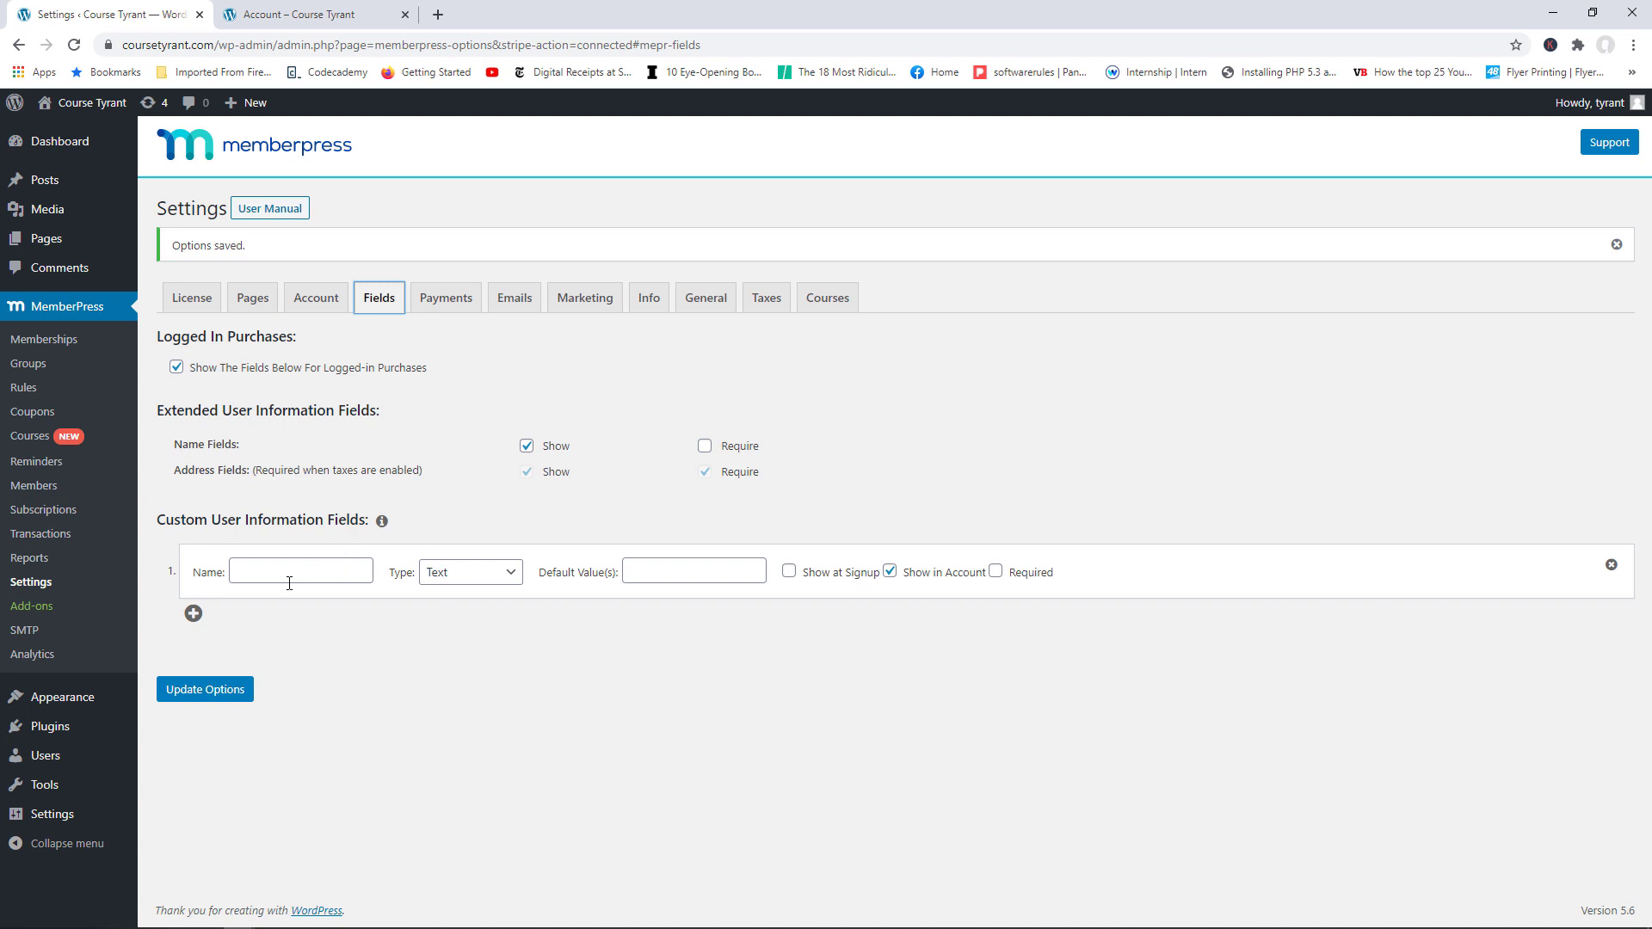
pyautogui.click(249, 573)
pyautogui.click(459, 577)
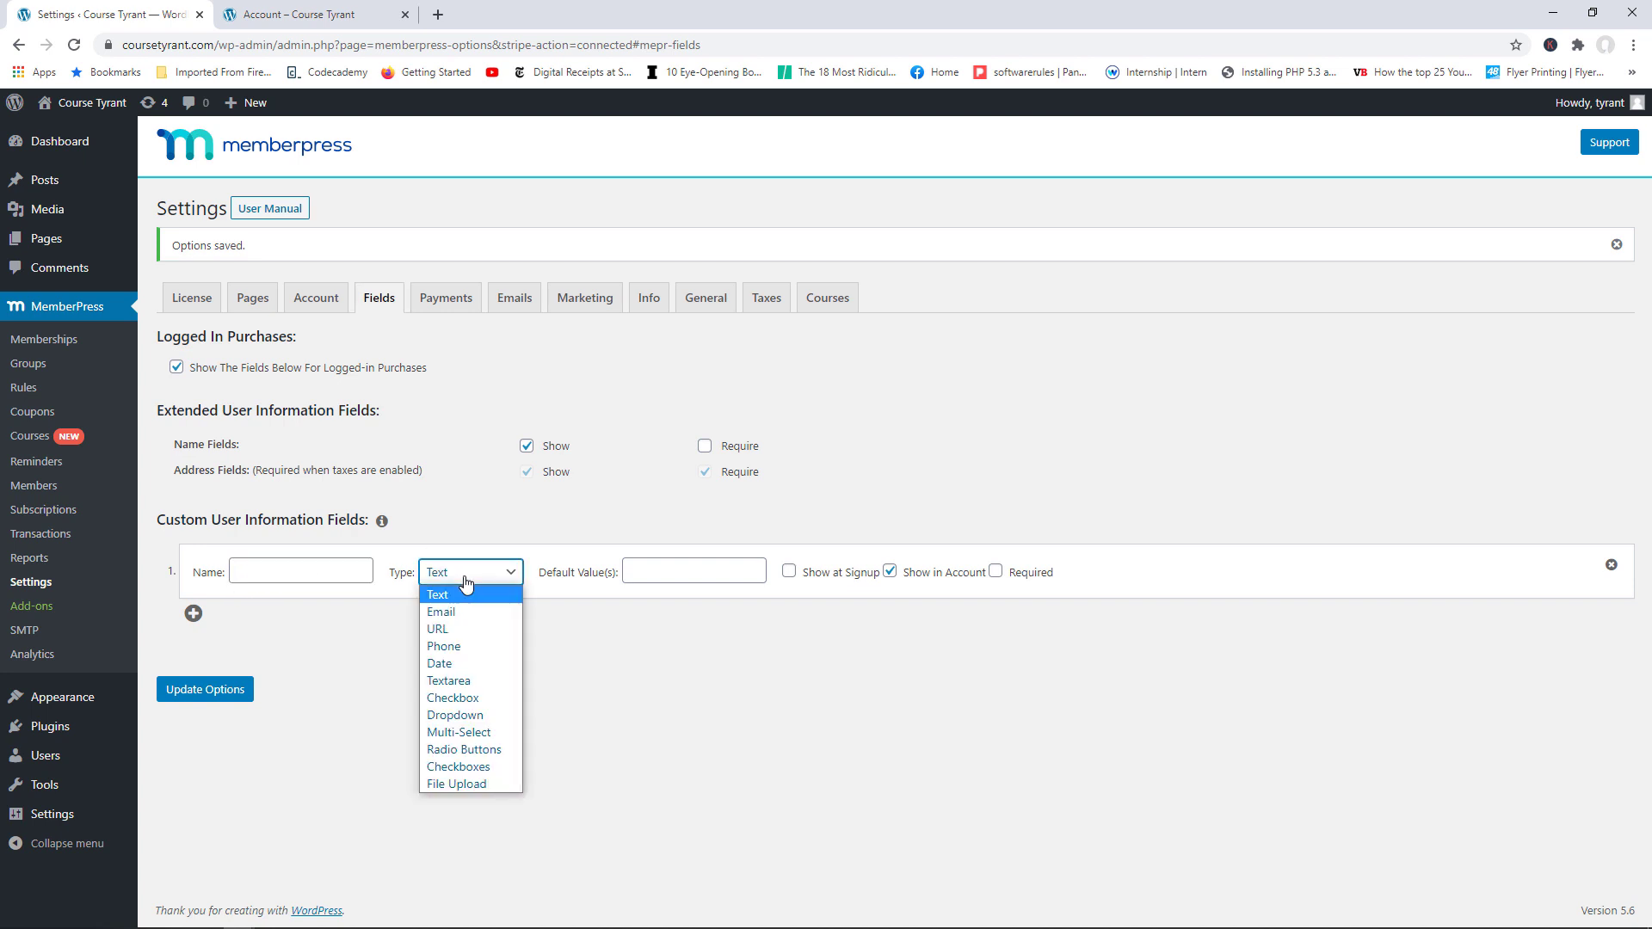
pyautogui.click(466, 647)
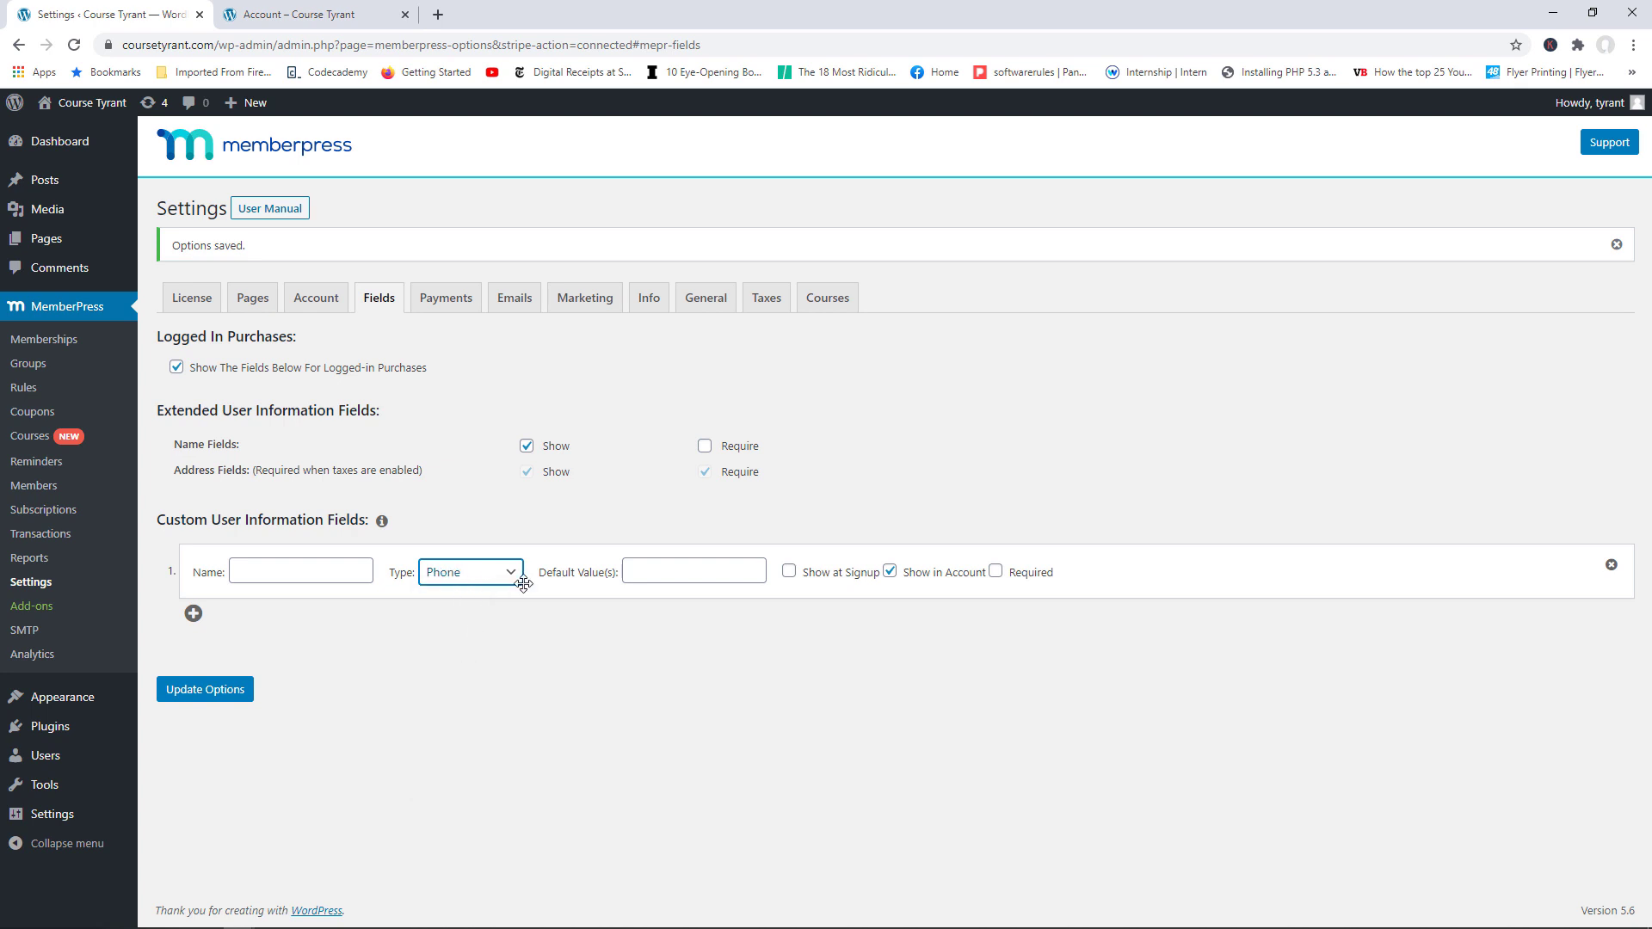
pyautogui.click(312, 576)
pyautogui.write('Phone')
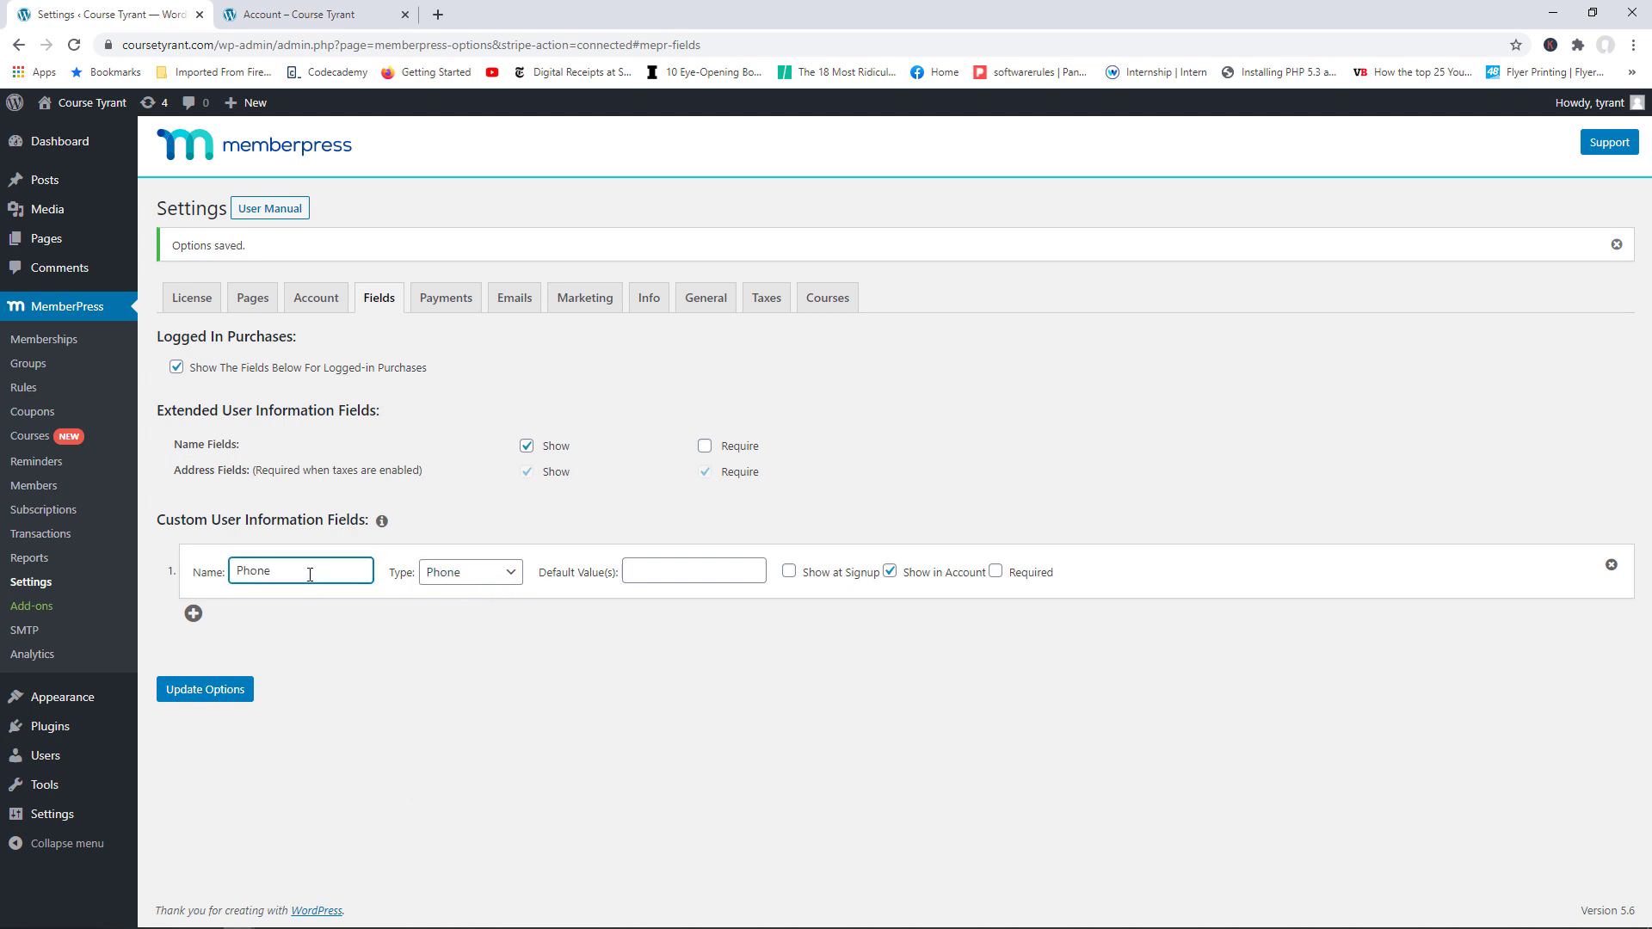
# Step: Make the Phone field show at signup and required, then save the options
pyautogui.click(699, 575)
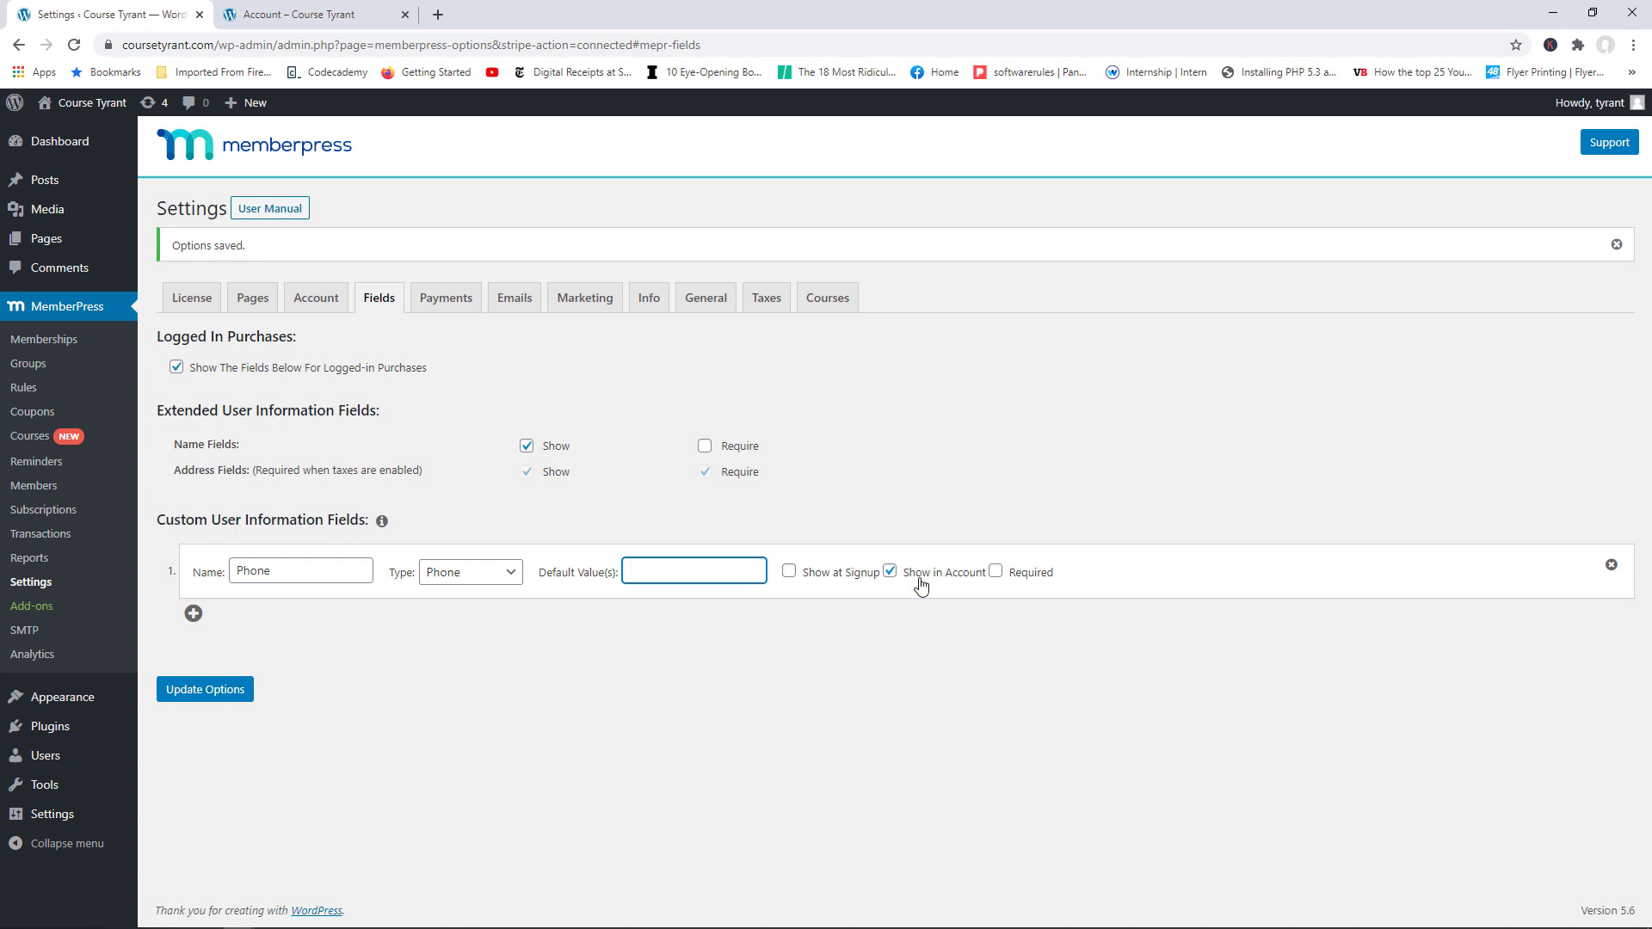
pyautogui.click(790, 572)
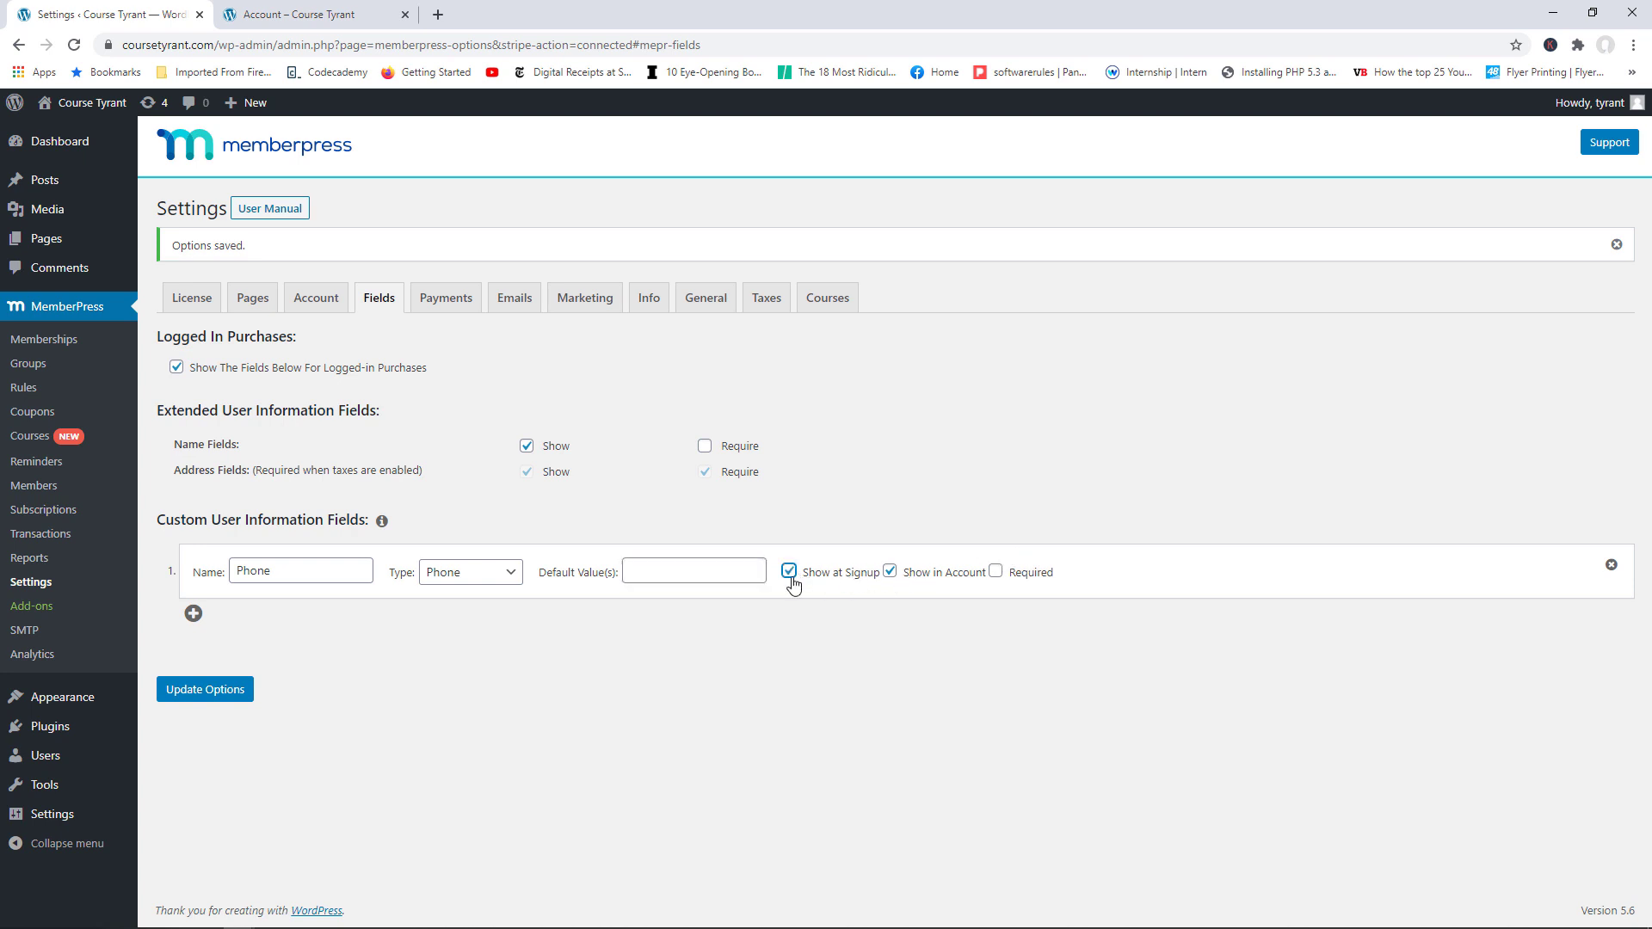
pyautogui.click(1000, 575)
pyautogui.click(998, 574)
pyautogui.click(230, 691)
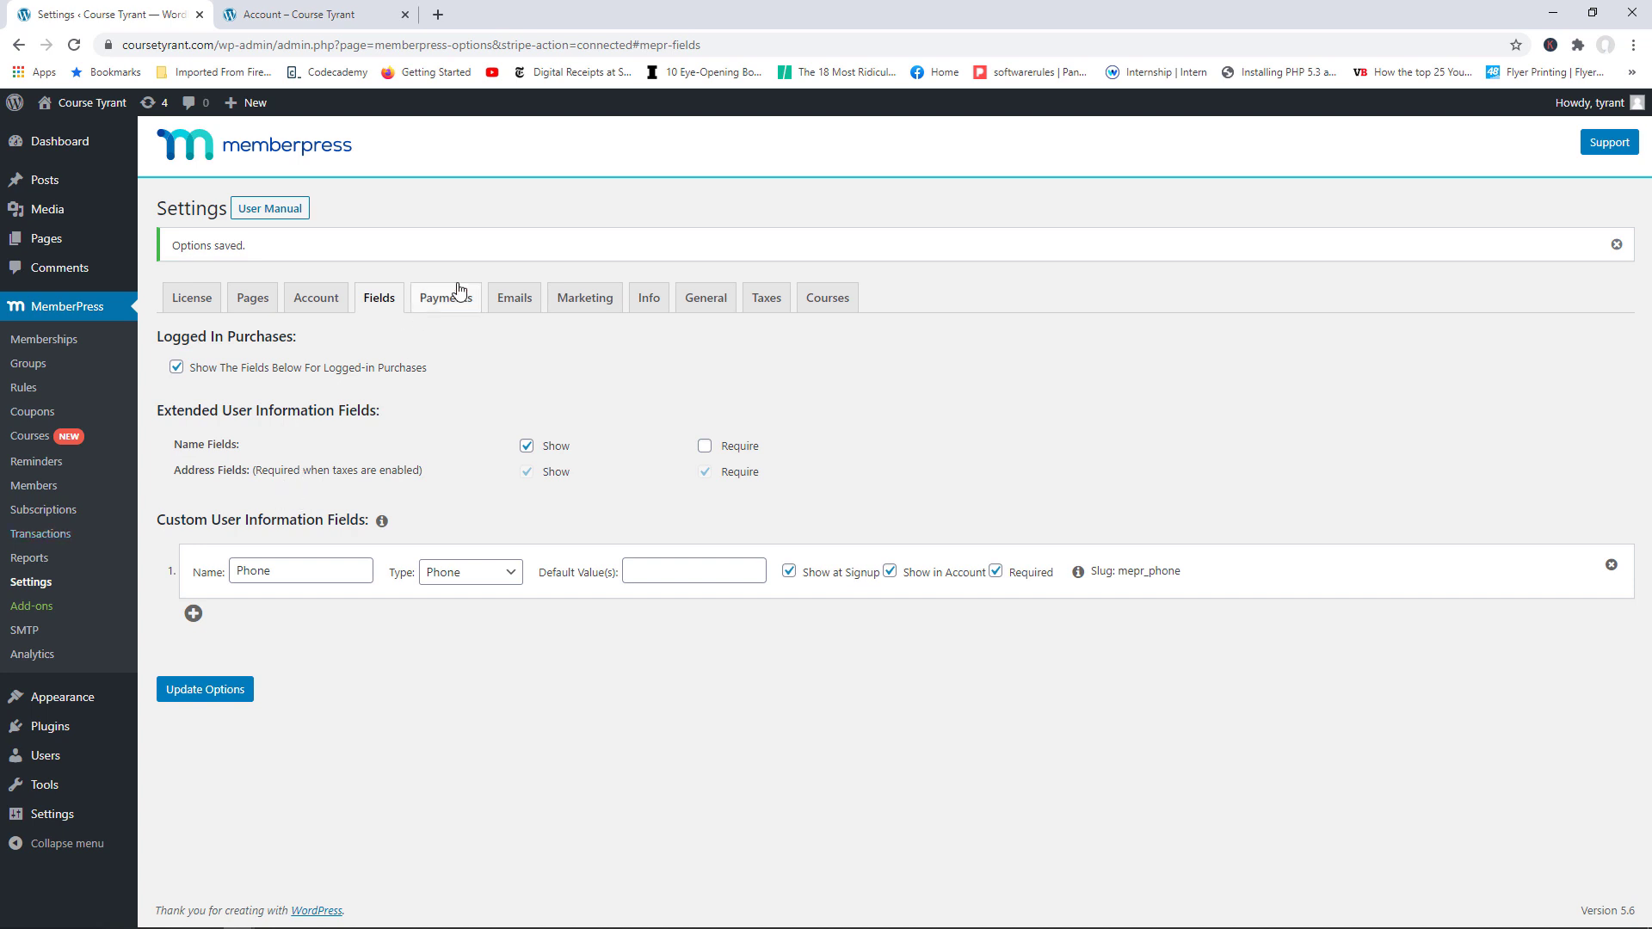
pyautogui.click(334, 16)
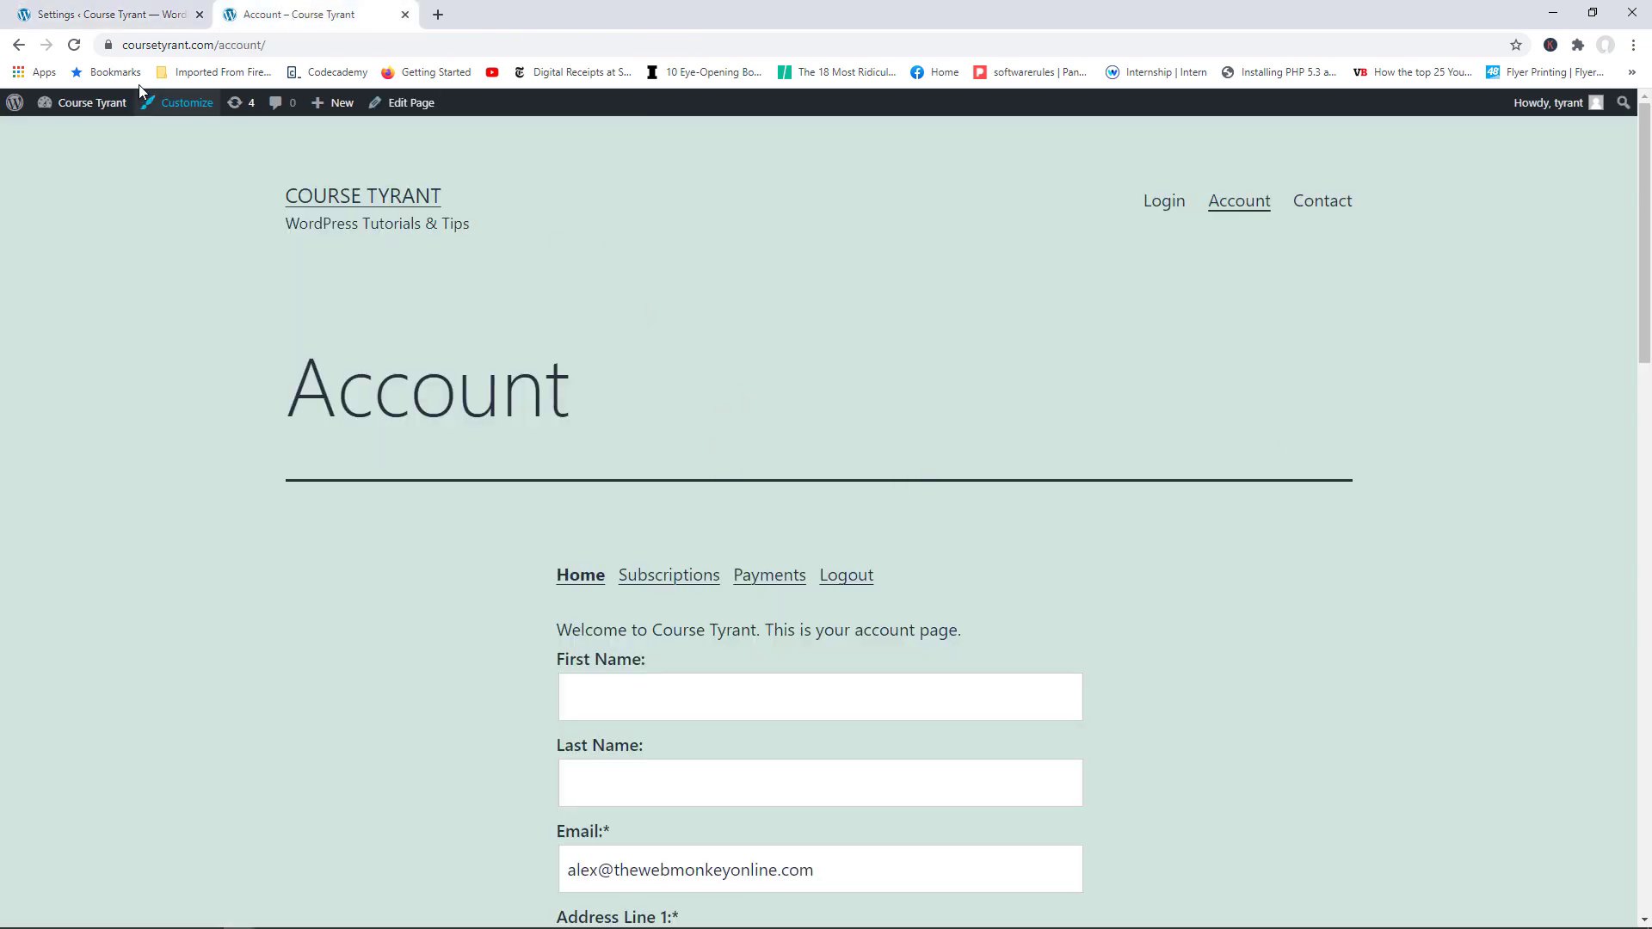
# Step: Reload the Account page to confirm the required Phone field with +1 country picker appears
pyautogui.click(74, 45)
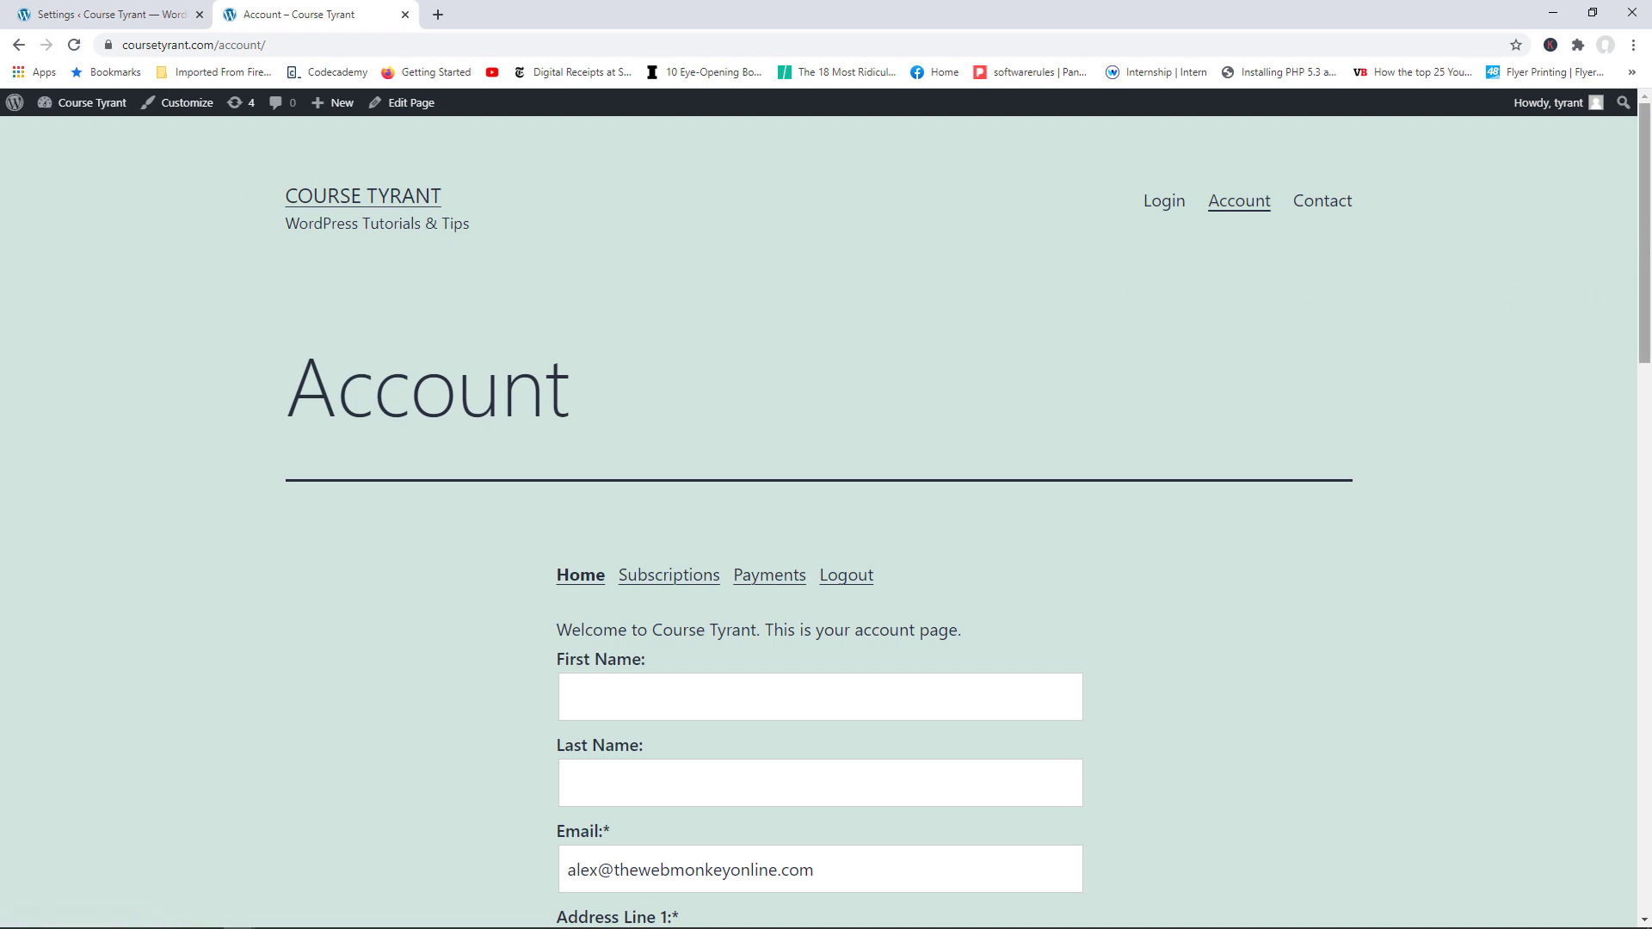
pyautogui.moveTo(1646, 189); pyautogui.dragTo(1646, 469)
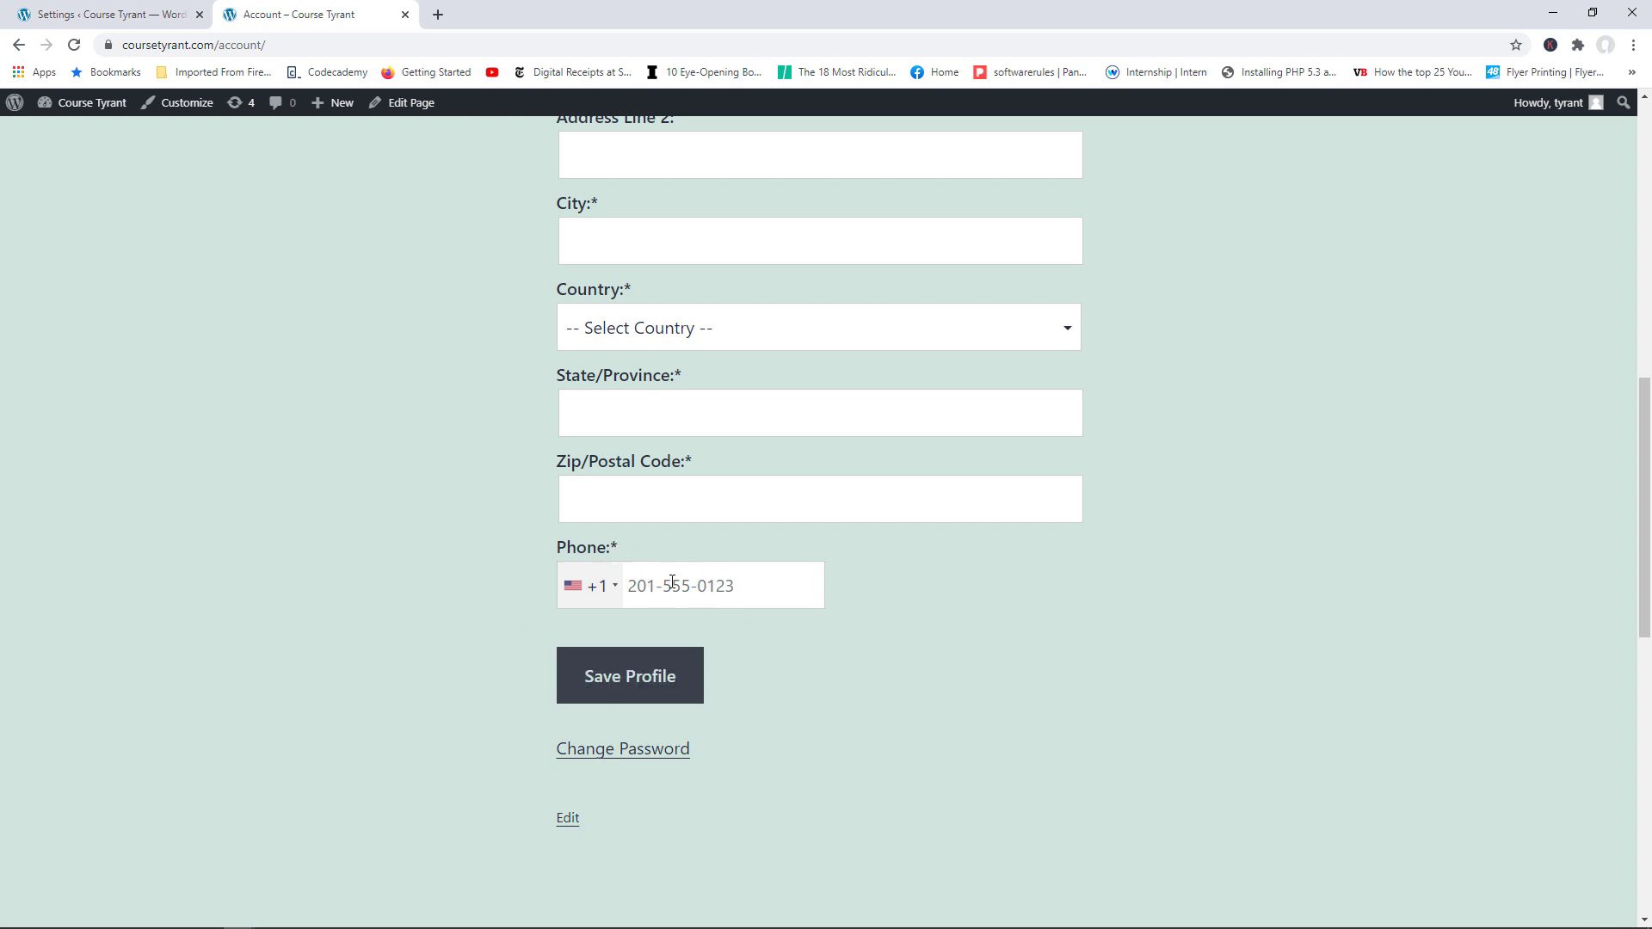
pyautogui.scroll(10, 763, 435)
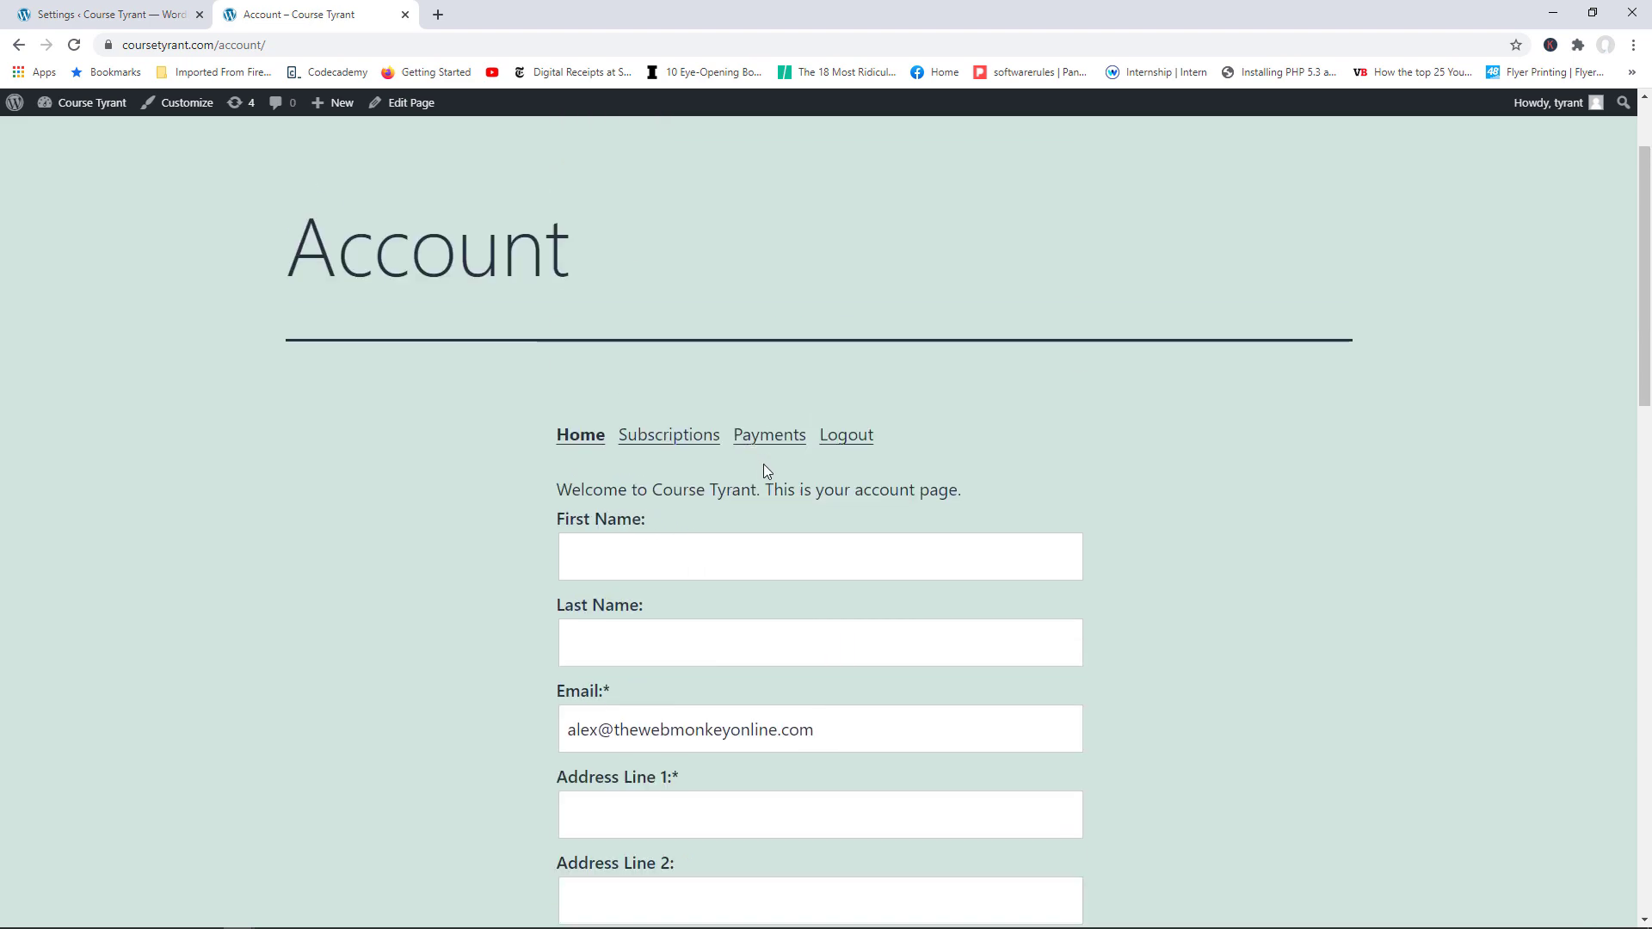
pyautogui.click(133, 15)
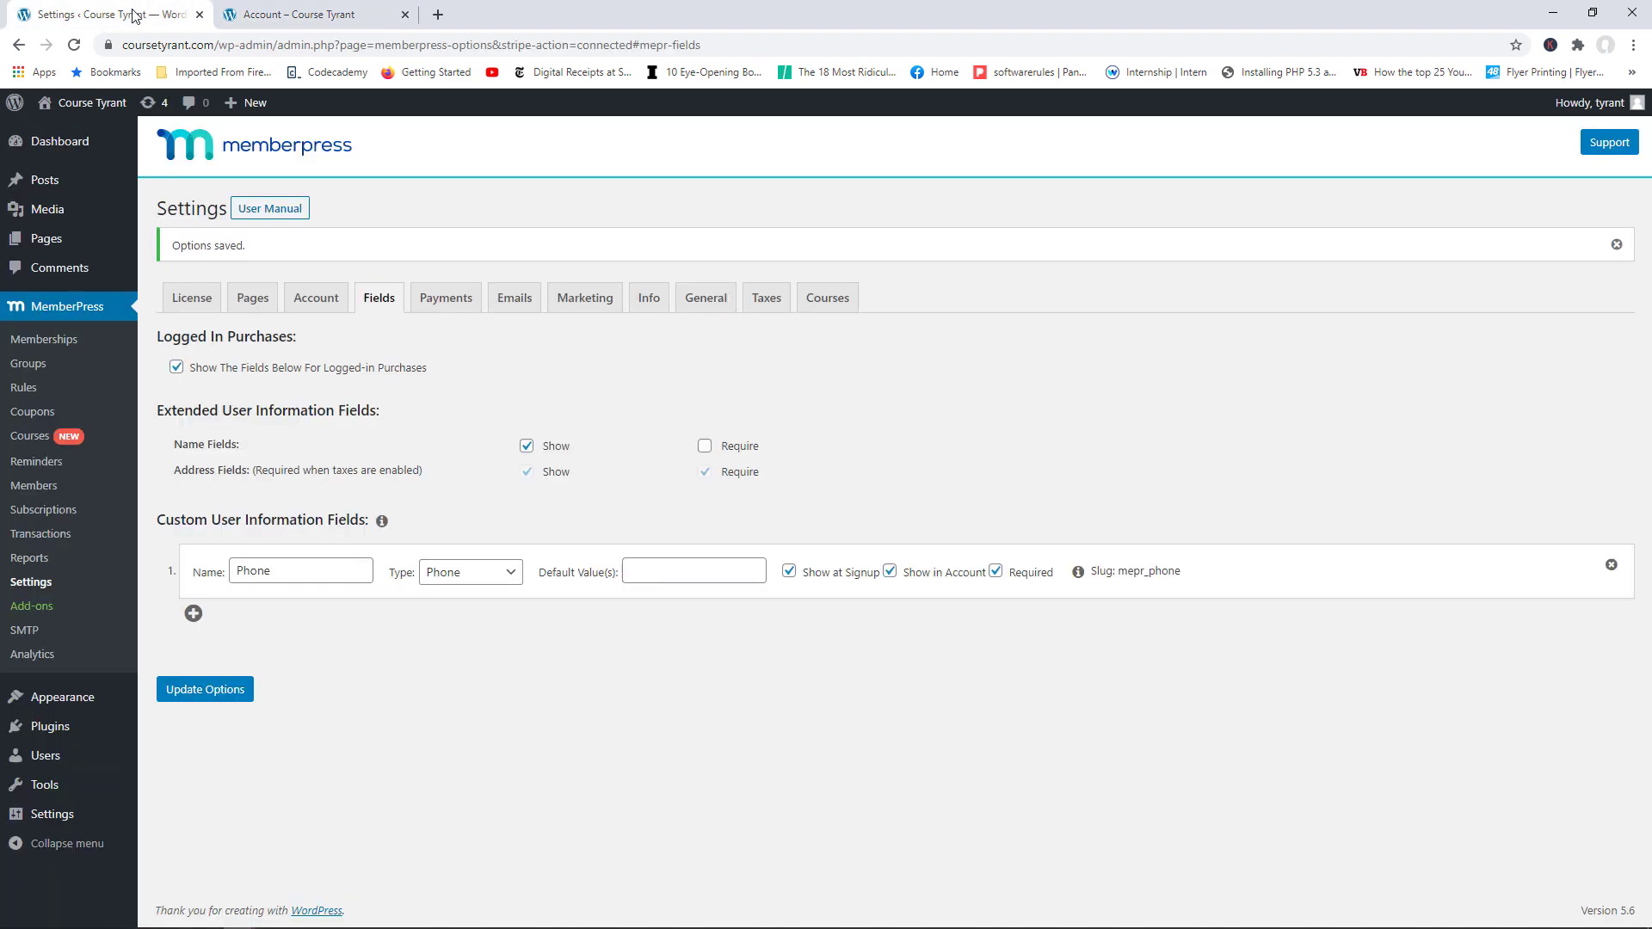
# Step: Save the field settings again and start a new membership with Add New
pyautogui.click(226, 690)
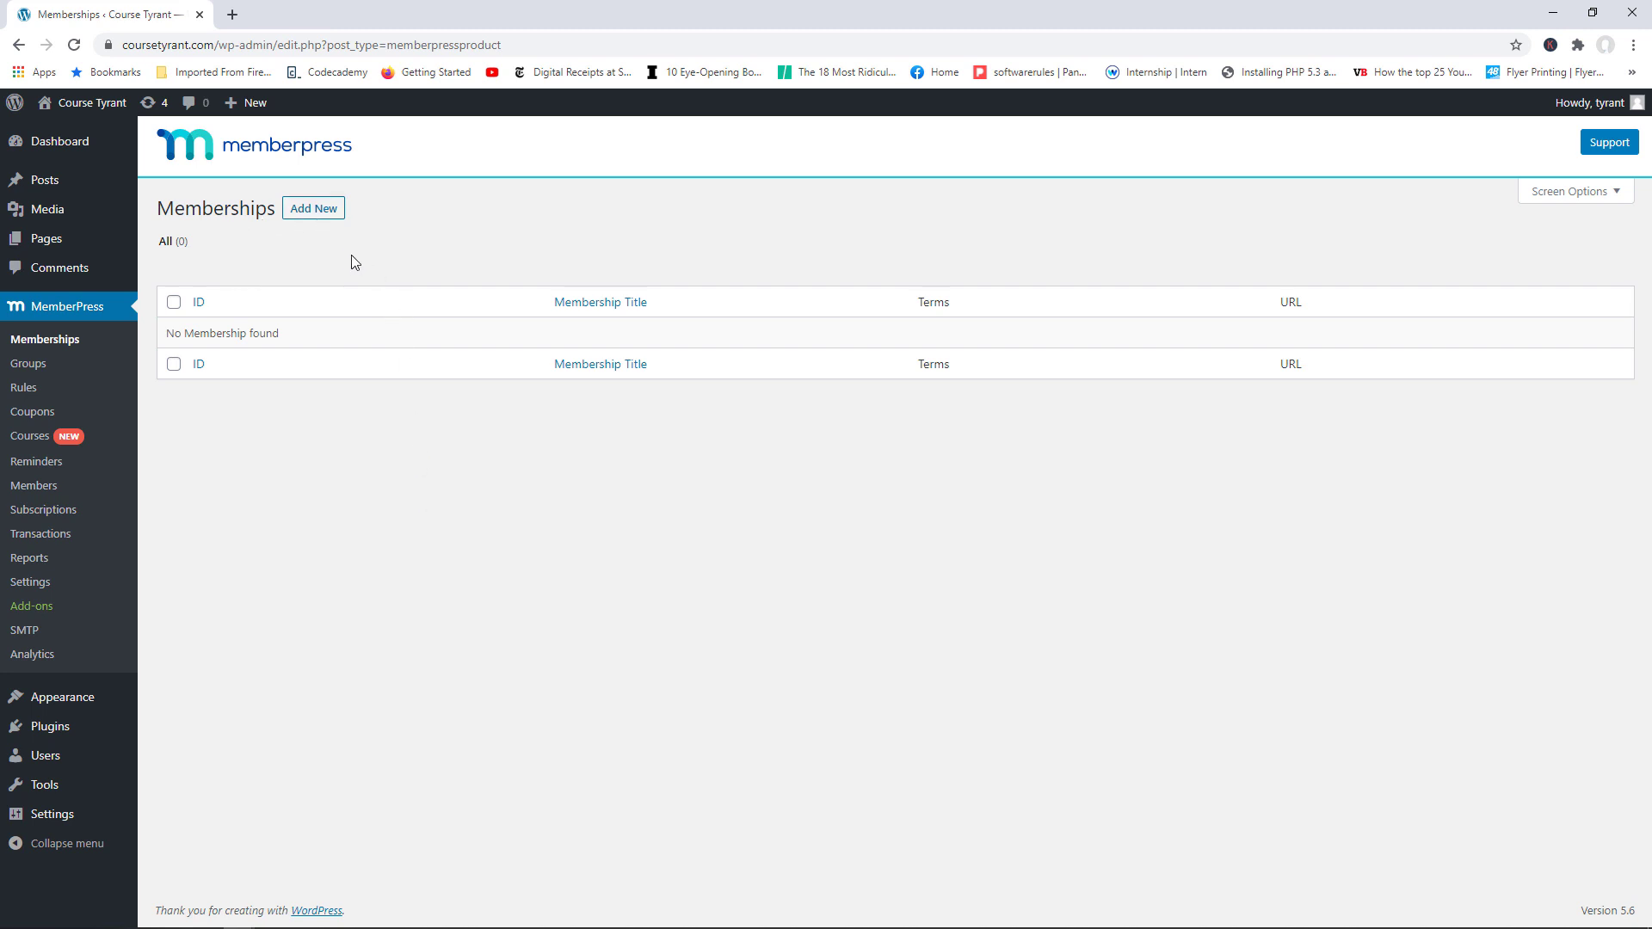
pyautogui.click(315, 211)
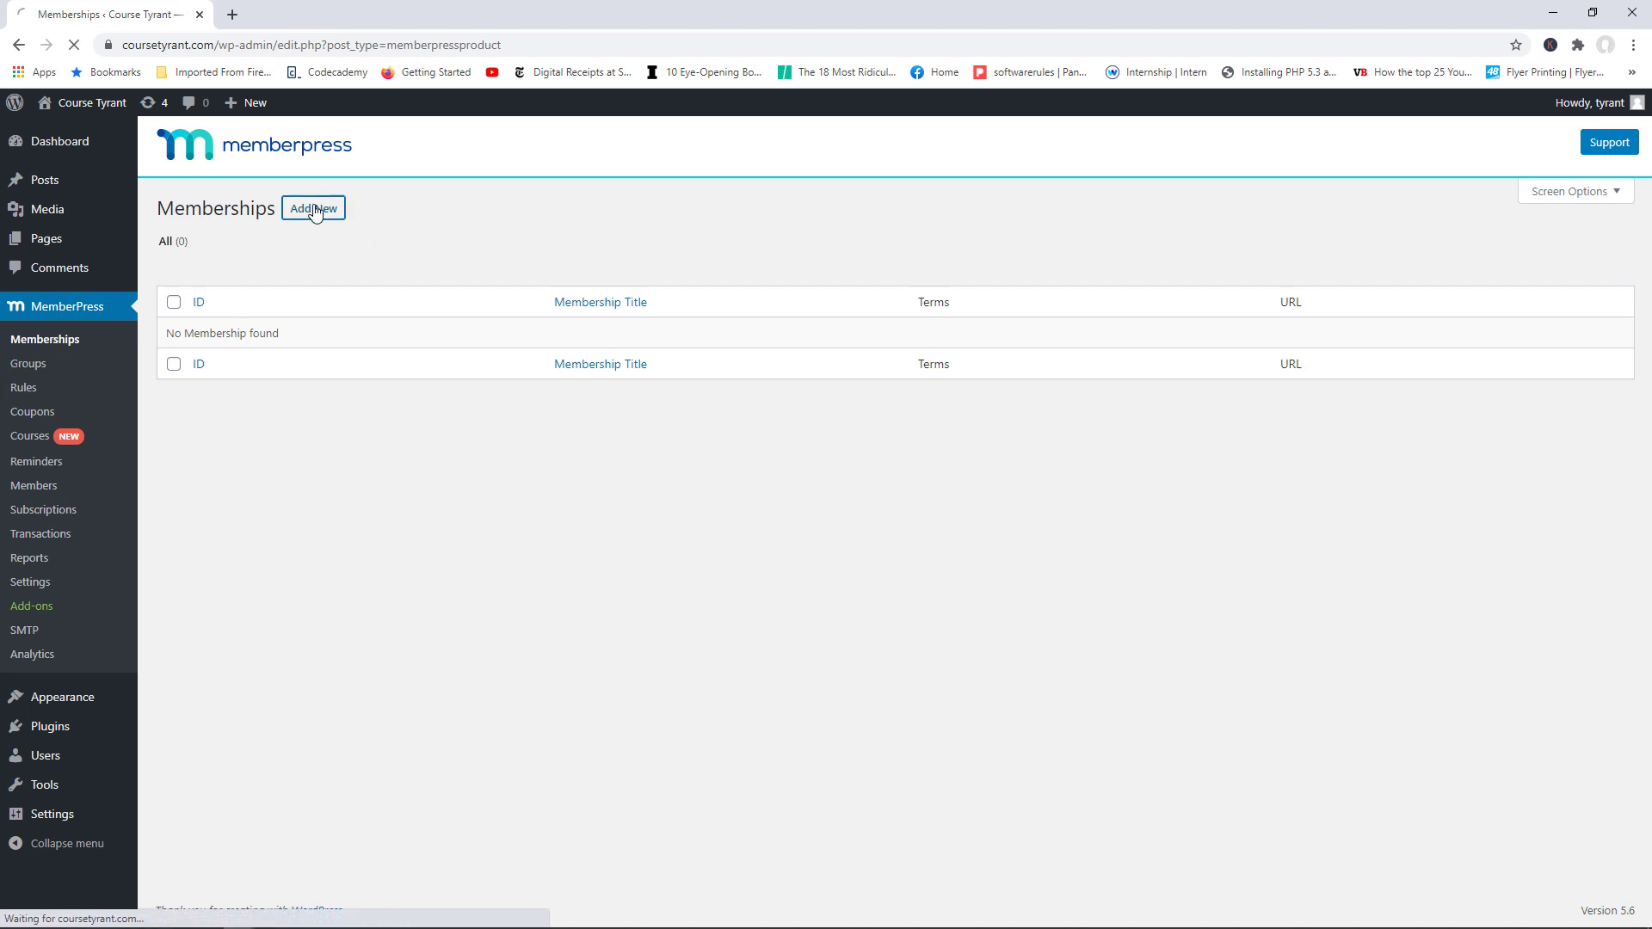
# Step: Title the membership 'Standard Membership' and describe it as giving access to the design and security articles
pyautogui.write('Sta')
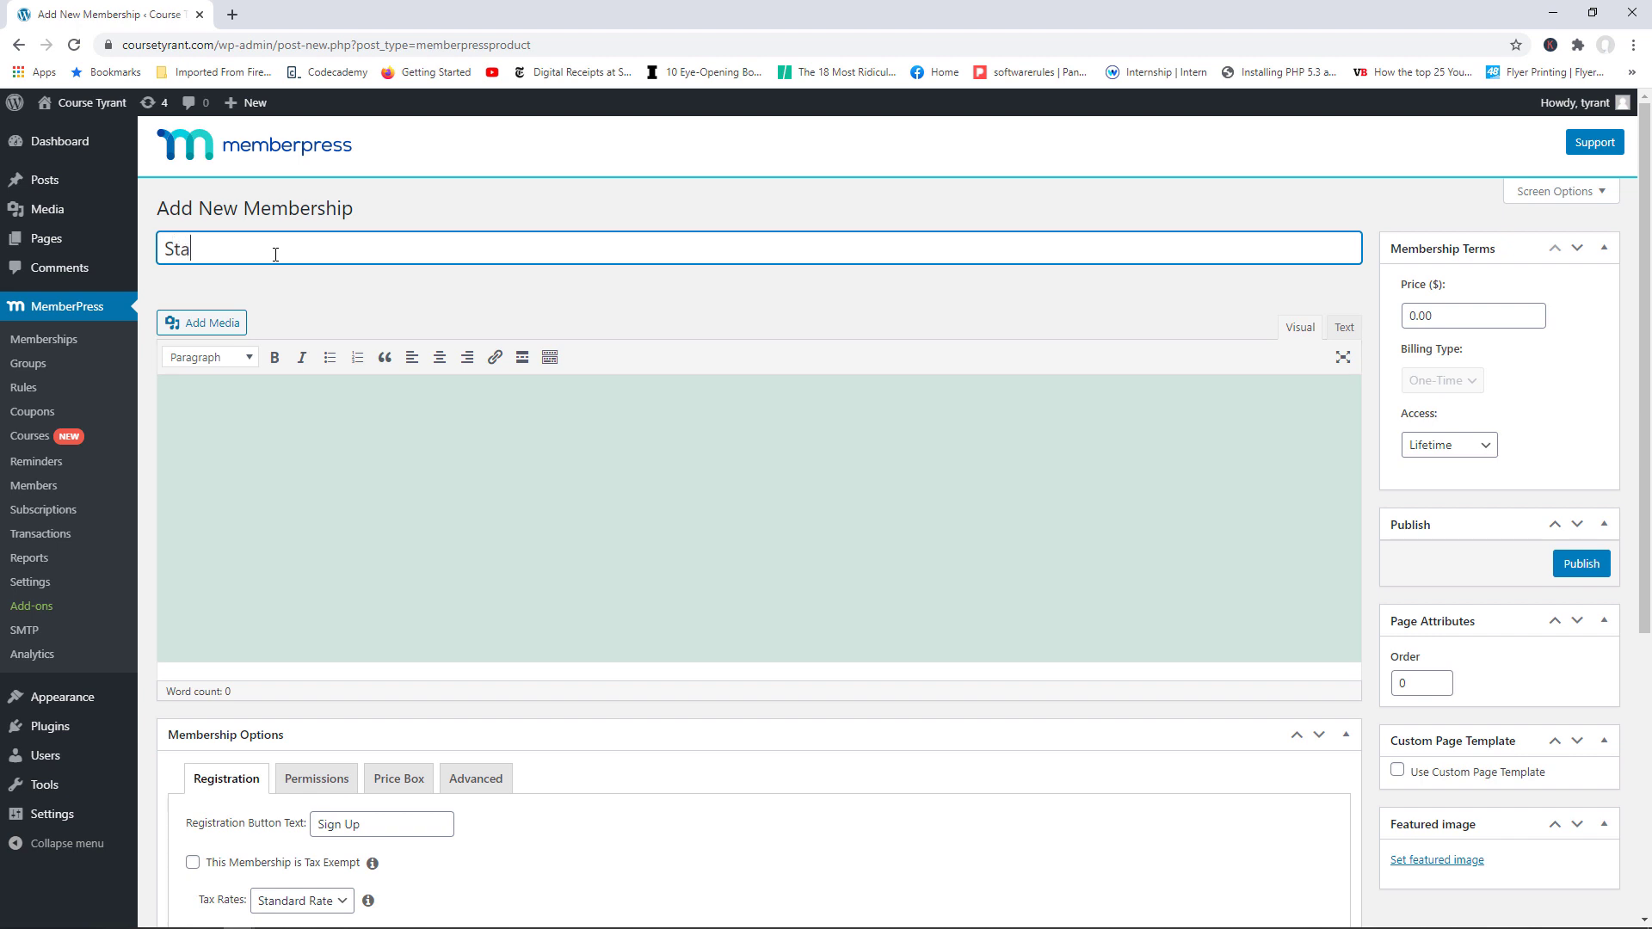
pyautogui.write('ndard Membership')
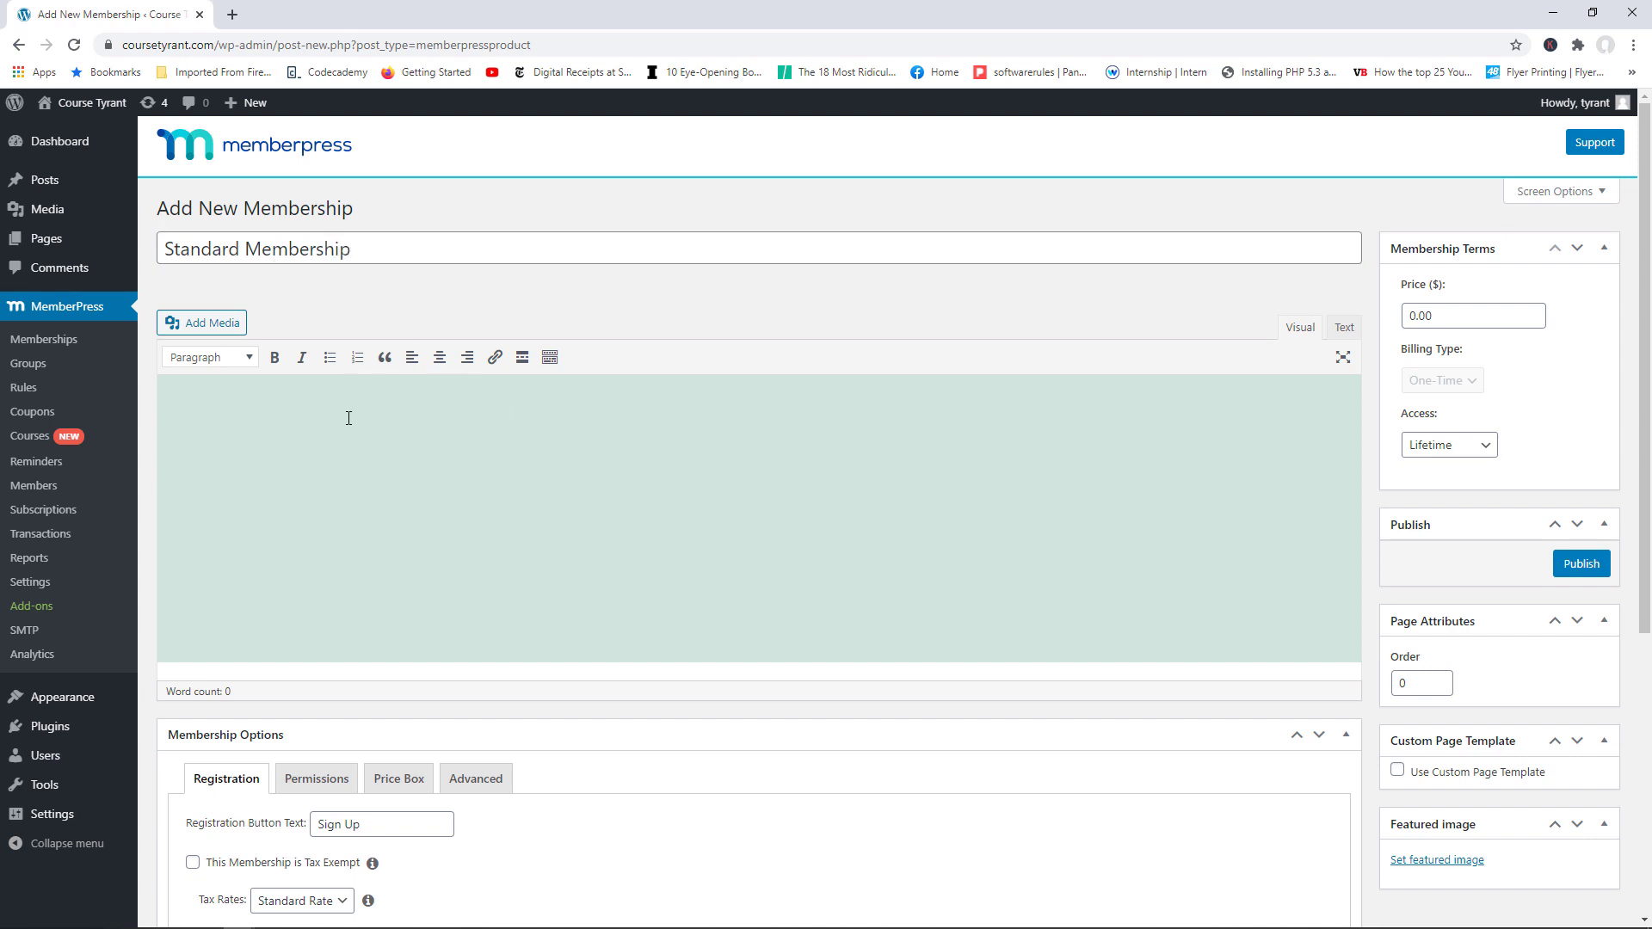
pyautogui.write('This membership will provide y')
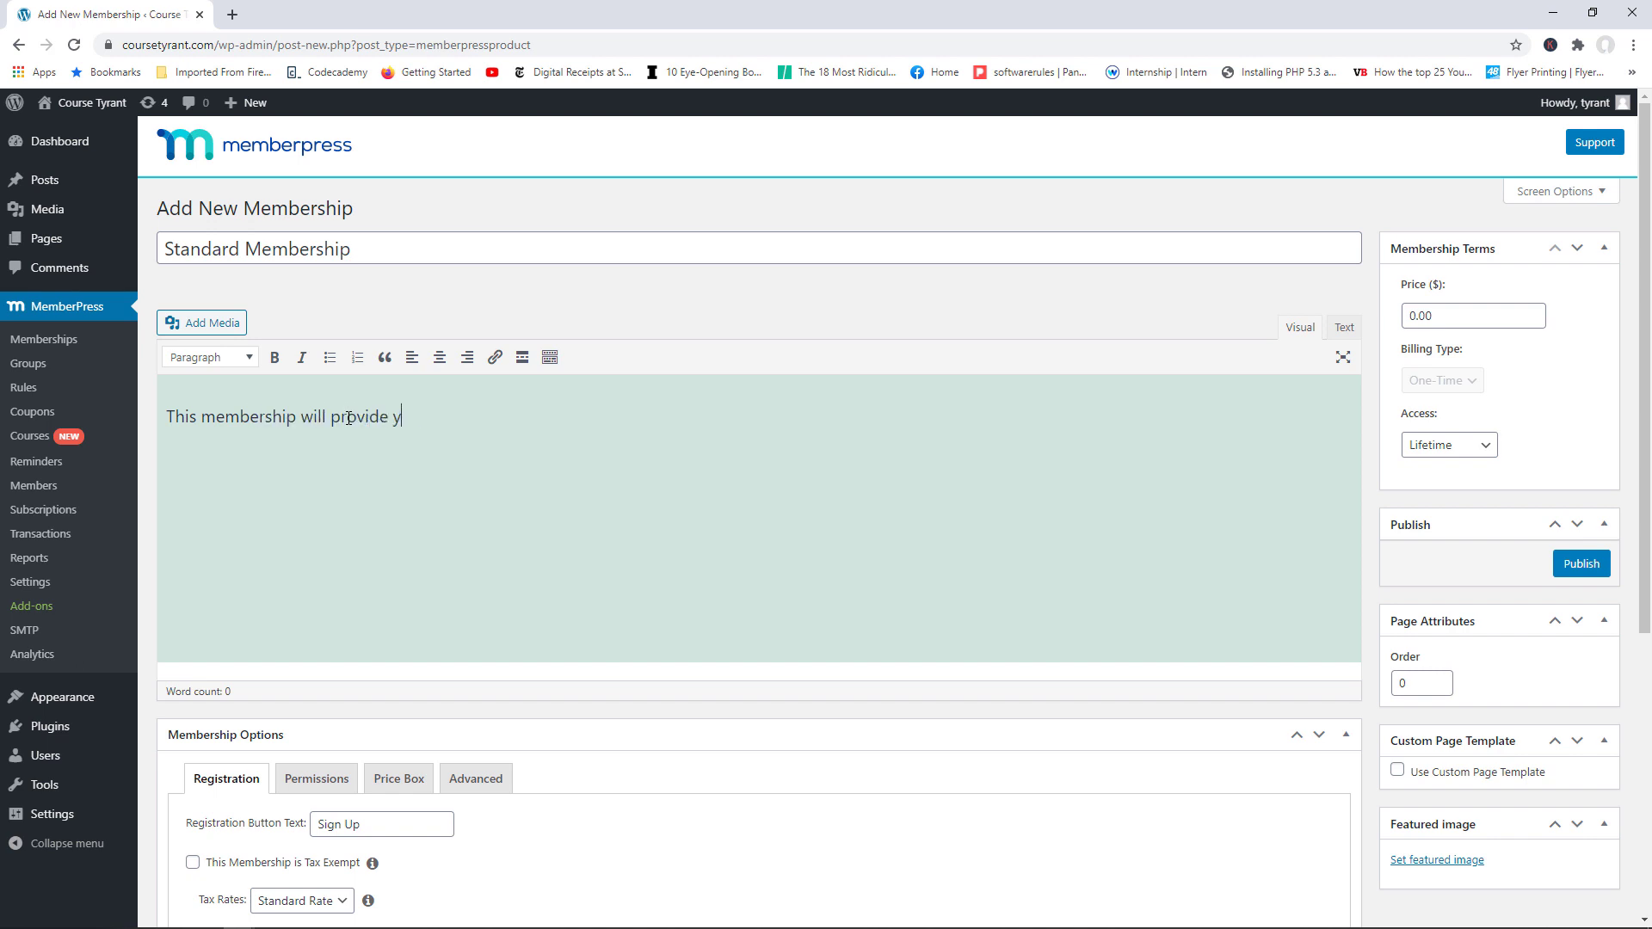
pyautogui.write('ou with access to the design')
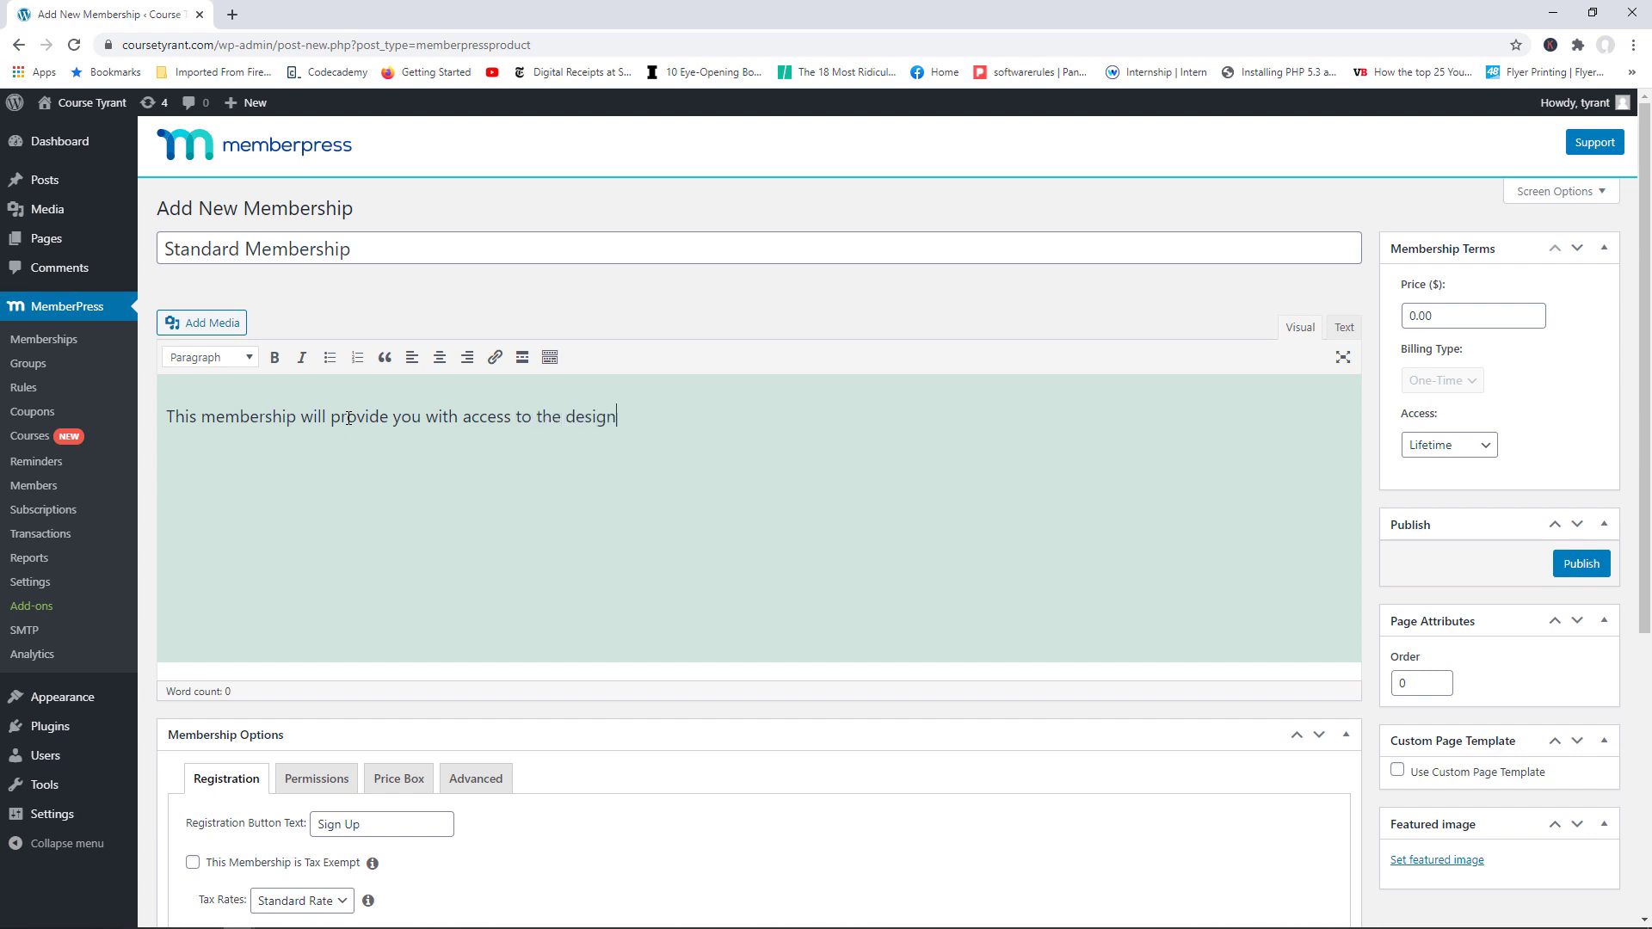
pyautogui.write(' and sec')
pyautogui.write('ruit')
pyautogui.press('BackSpace')
pyautogui.press('BackSpace')
pyautogui.press('BackSpace')
pyautogui.press('BackSpace')
pyautogui.write('urity articles')
pyautogui.moveTo(1456, 310); pyautogui.dragTo(1407, 311)
# Step: Set the price to 9.99 with Recurring billing on a Monthly interval
pyautogui.write('9')
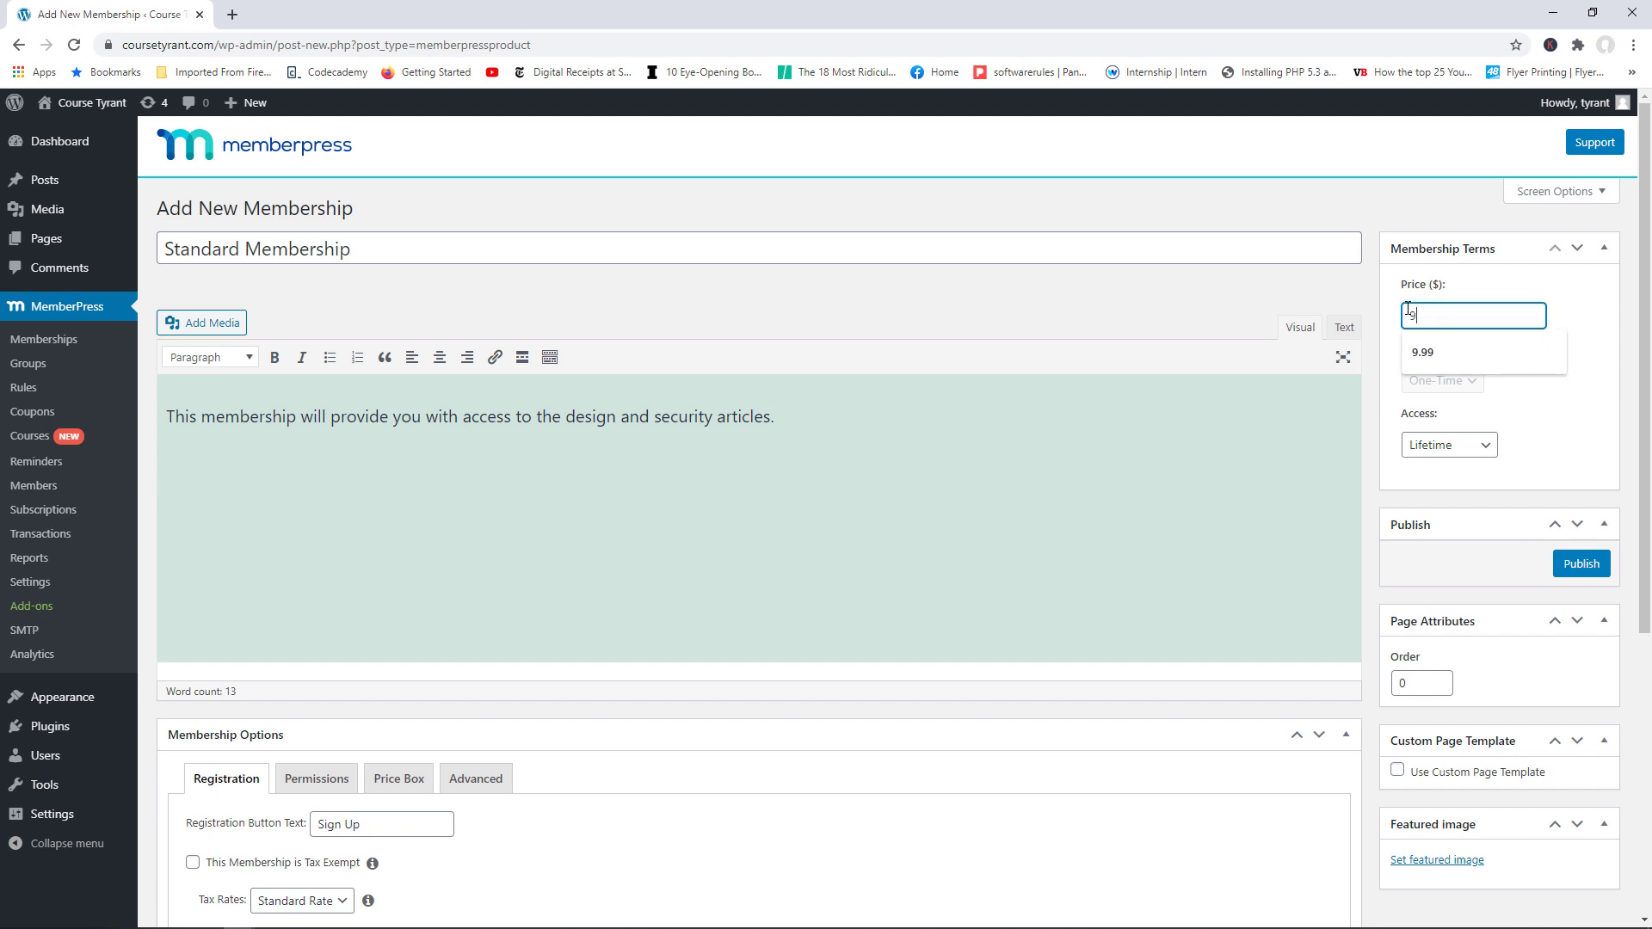
pyautogui.write('.99')
pyautogui.click(1556, 386)
pyautogui.click(1476, 381)
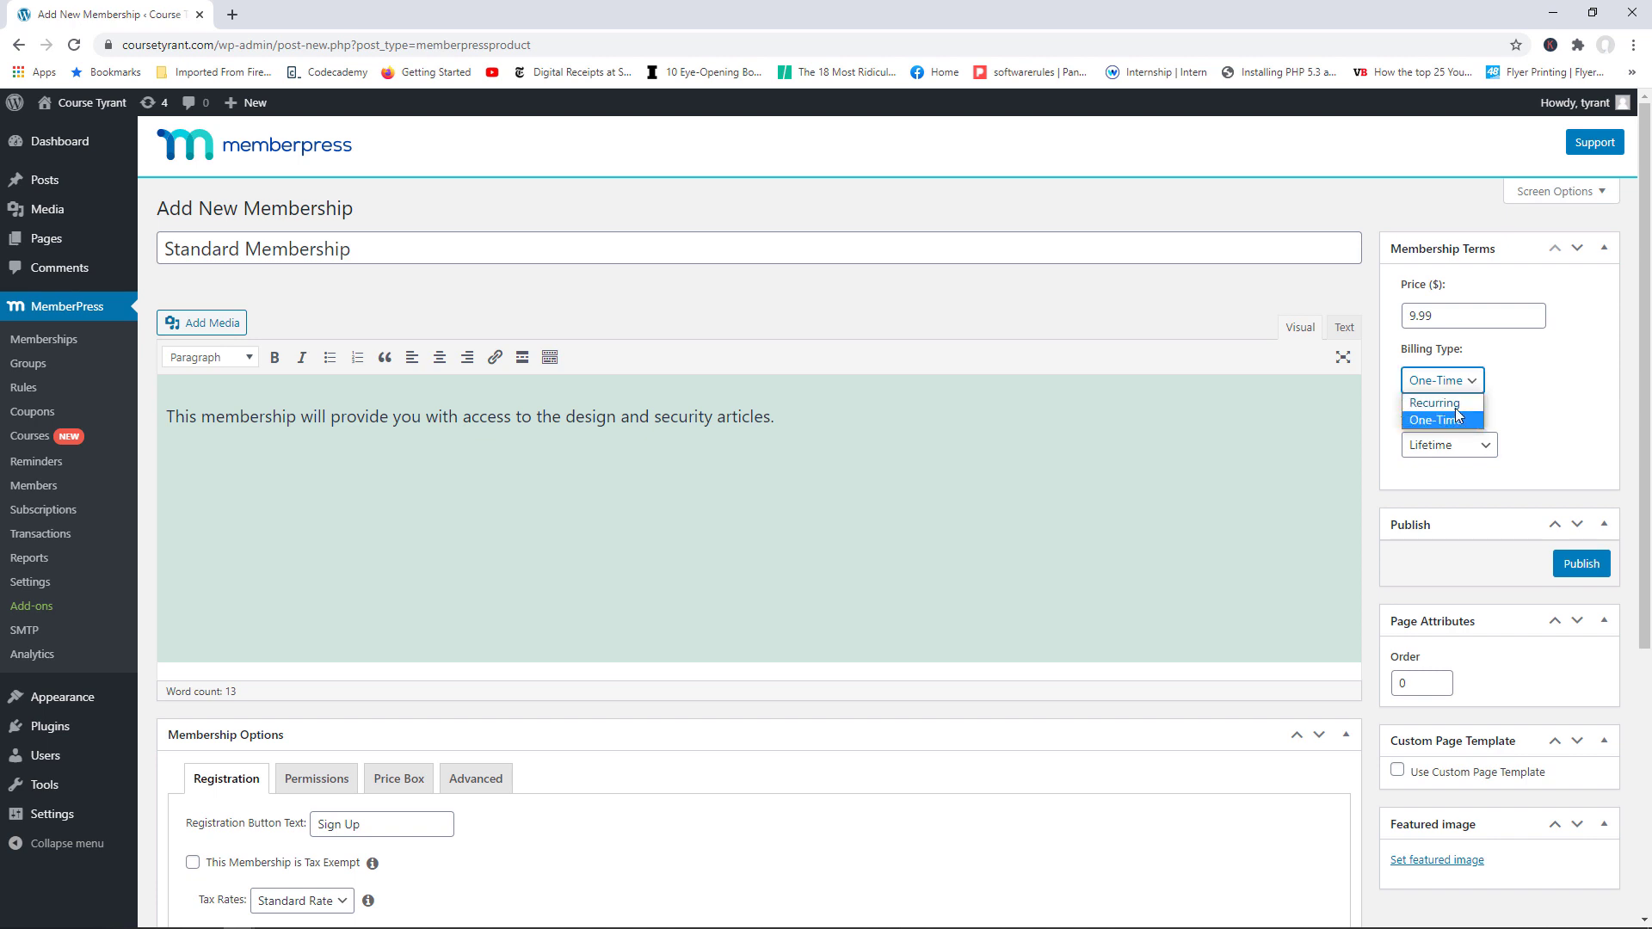
pyautogui.click(1454, 404)
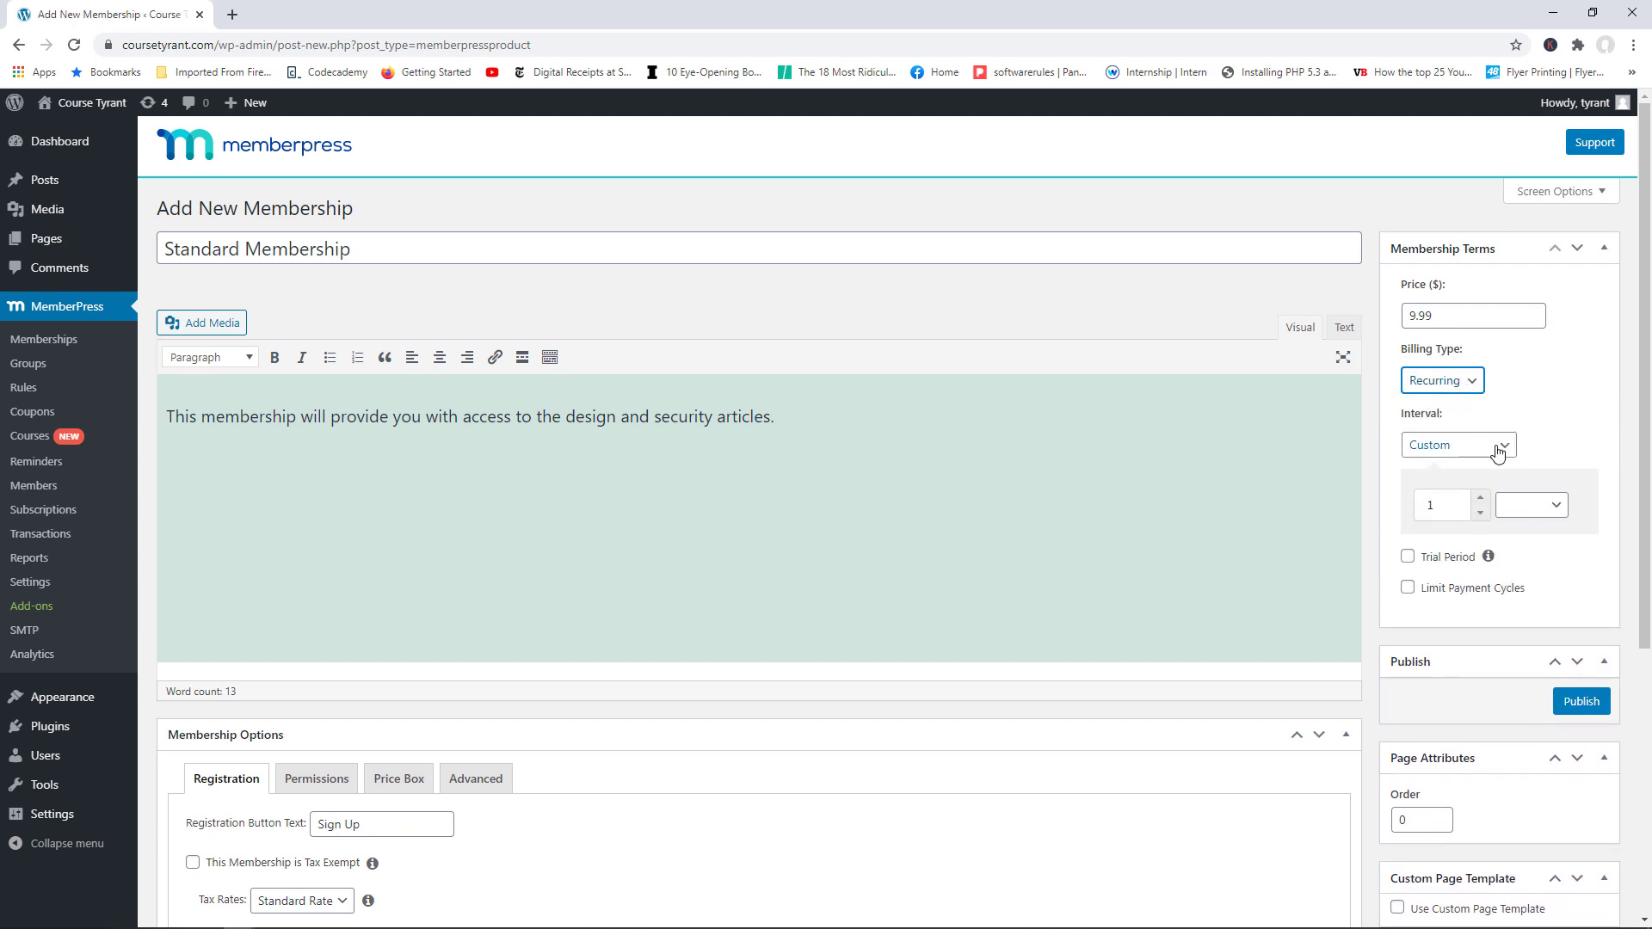
pyautogui.click(1488, 445)
pyautogui.click(1468, 462)
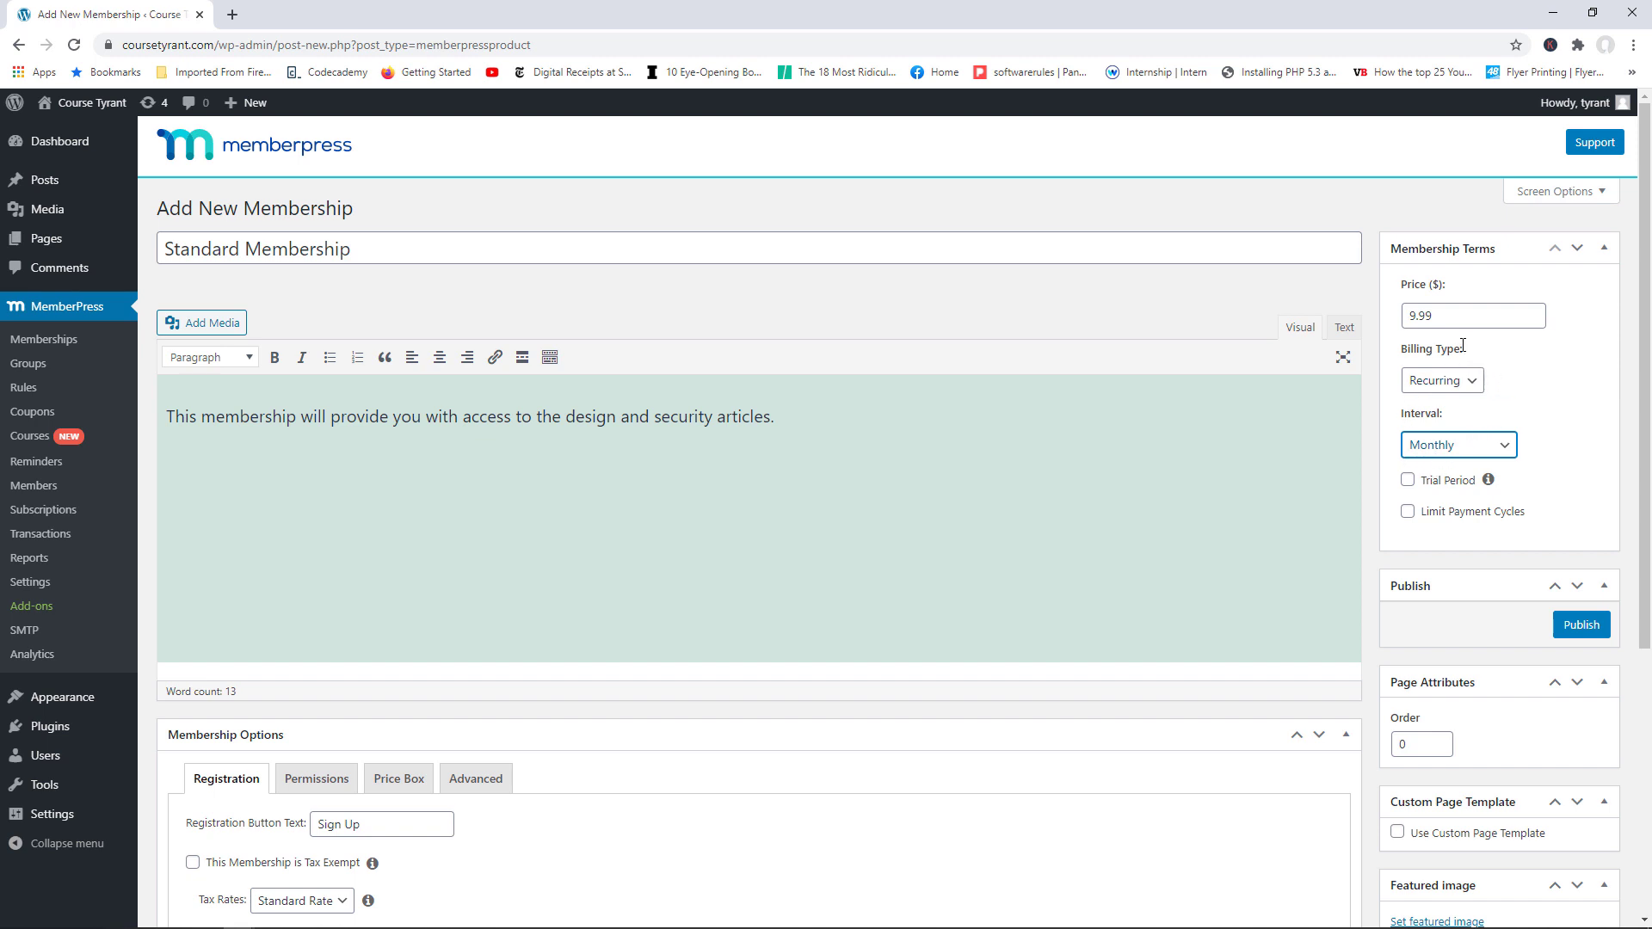
# Step: Try a Custom billing interval in weeks and months, then revert to Monthly
pyautogui.click(1484, 445)
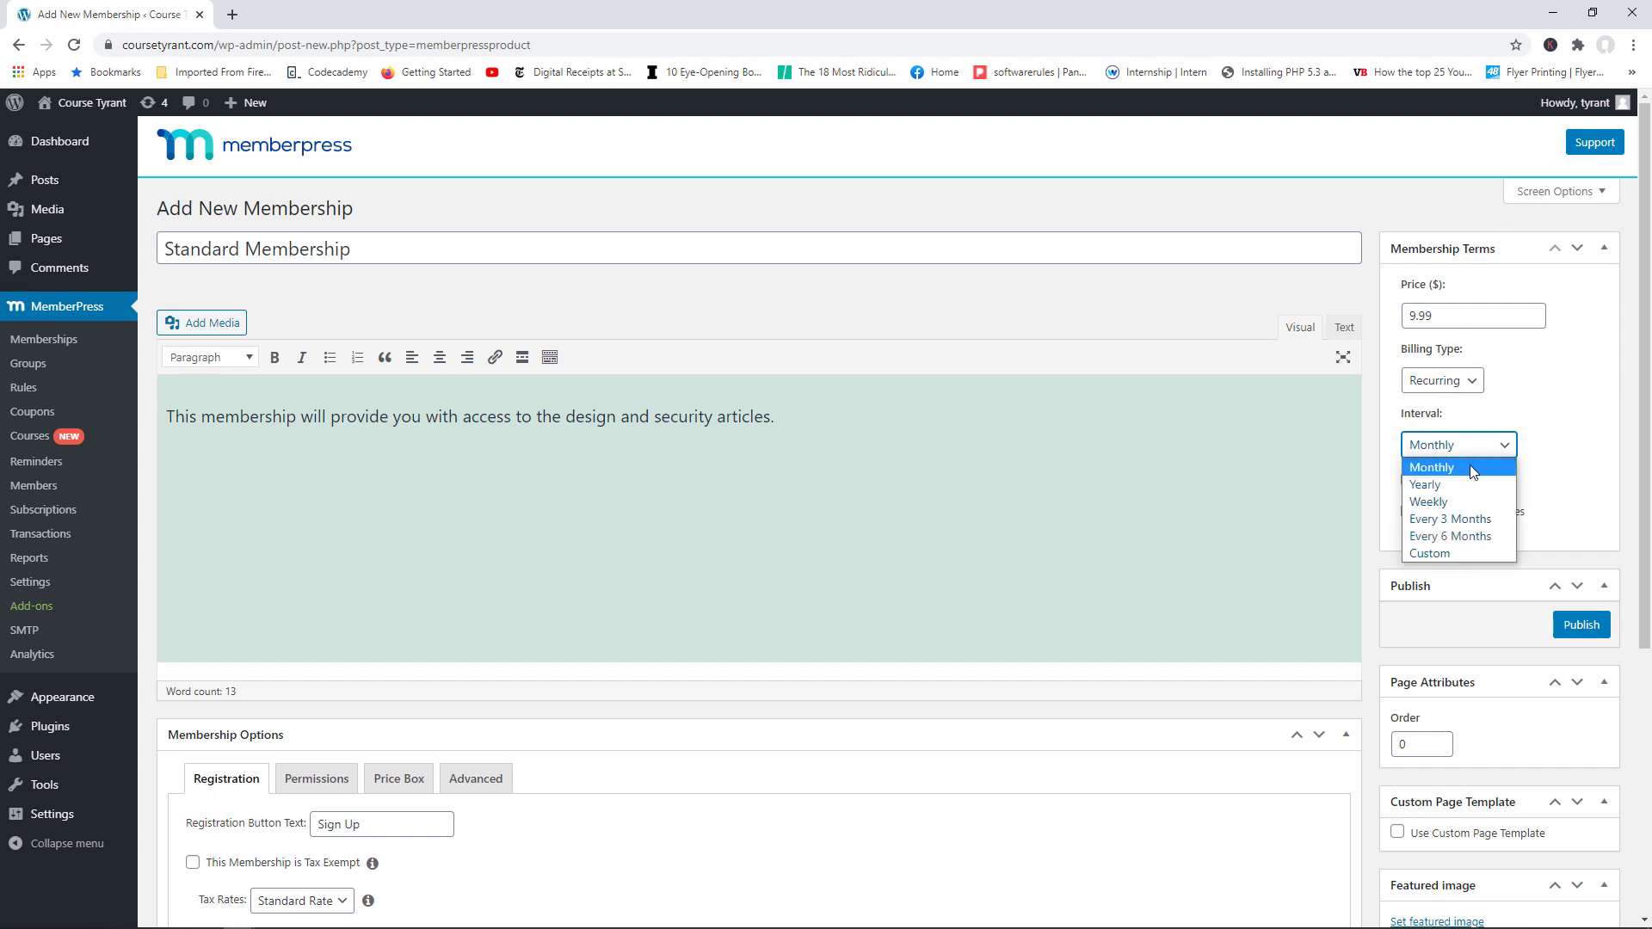
pyautogui.click(1449, 549)
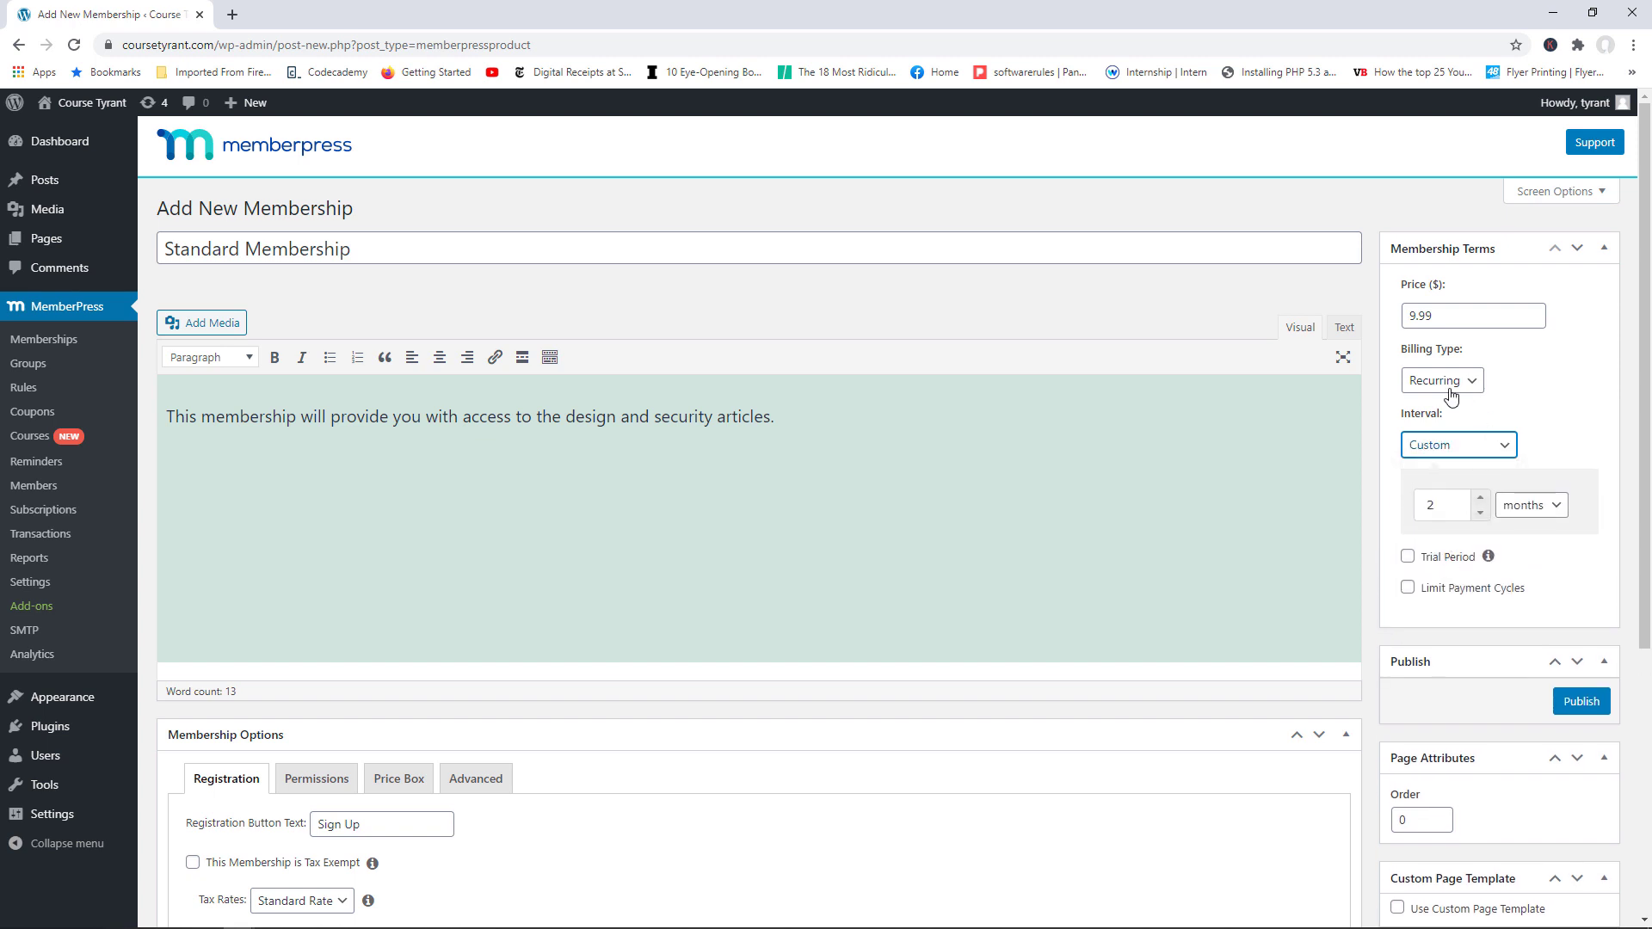
pyautogui.click(1517, 515)
pyautogui.click(1528, 541)
pyautogui.click(1477, 498)
pyautogui.click(1483, 498)
pyautogui.click(1484, 498)
pyautogui.click(1483, 498)
pyautogui.click(1484, 498)
pyautogui.click(1521, 505)
pyautogui.click(1531, 531)
pyautogui.click(1498, 448)
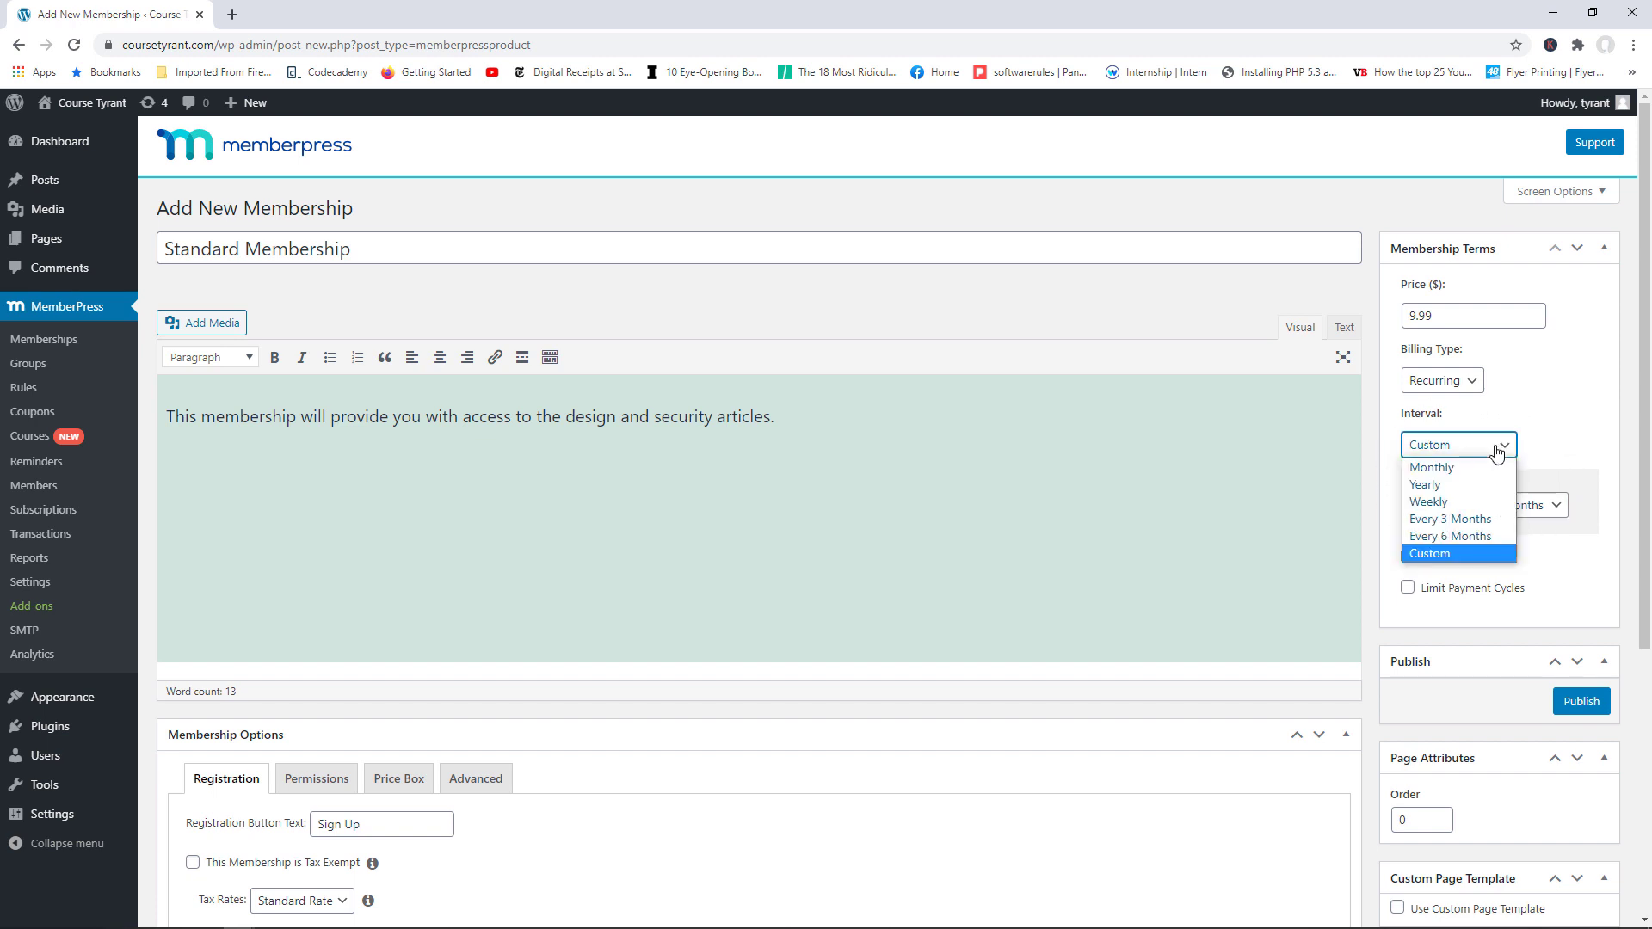
pyautogui.click(1438, 468)
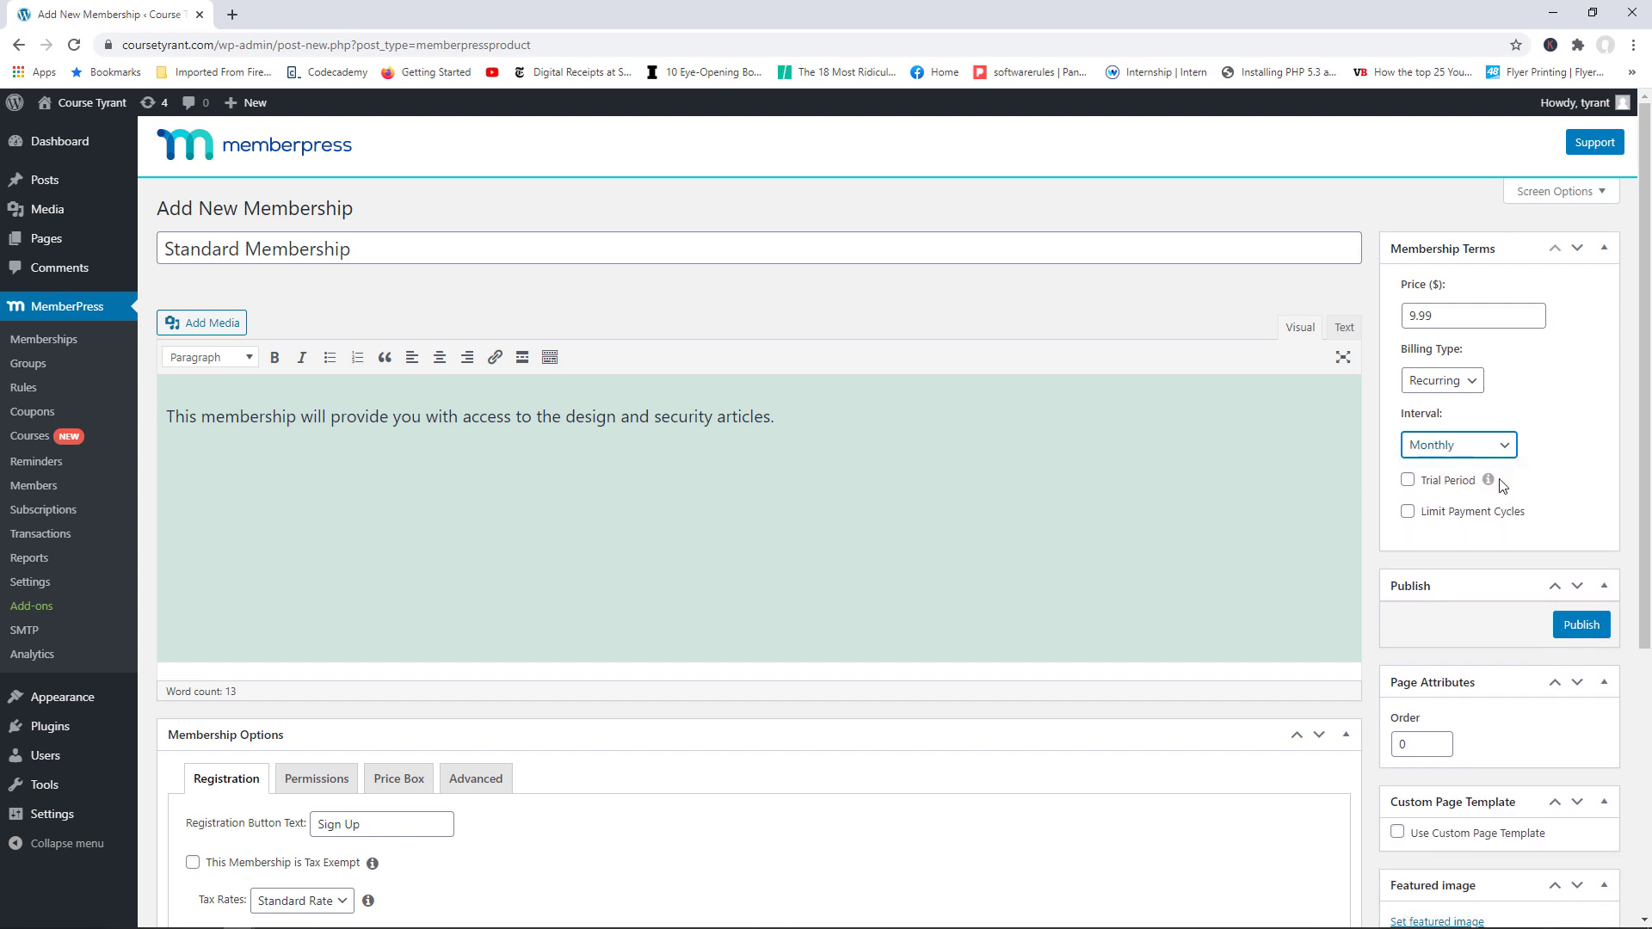
pyautogui.click(1430, 488)
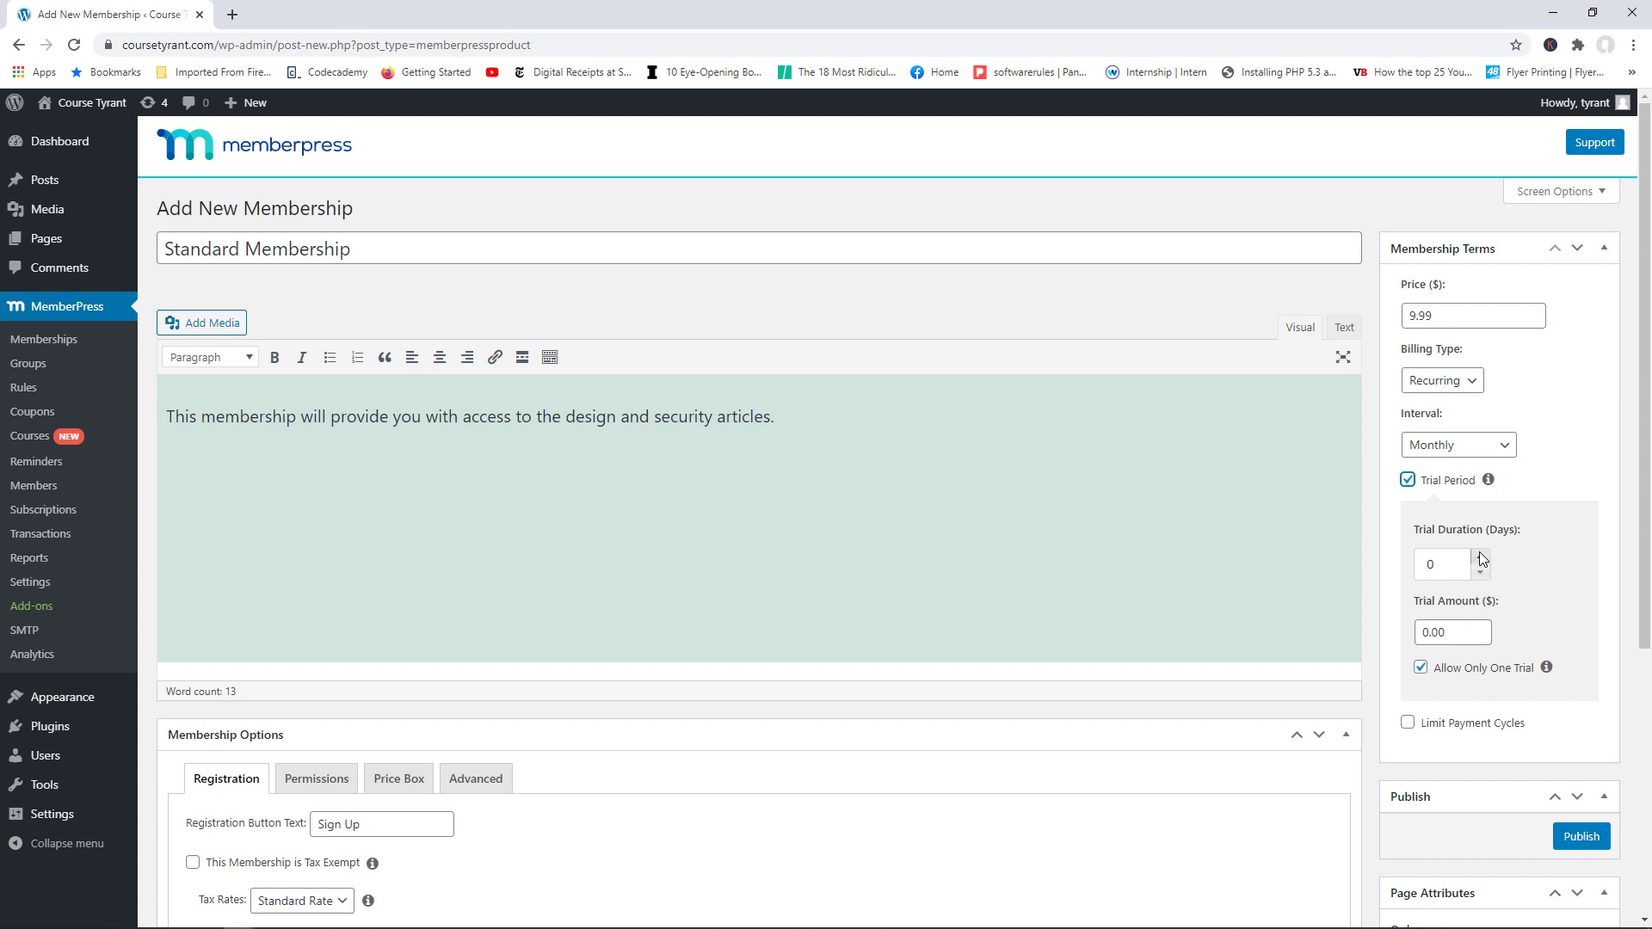
pyautogui.click(1480, 557)
pyautogui.click(1480, 557)
pyautogui.click(1481, 573)
pyautogui.moveTo(1431, 632); pyautogui.dragTo(1423, 632)
pyautogui.write('1')
pyautogui.click(1408, 480)
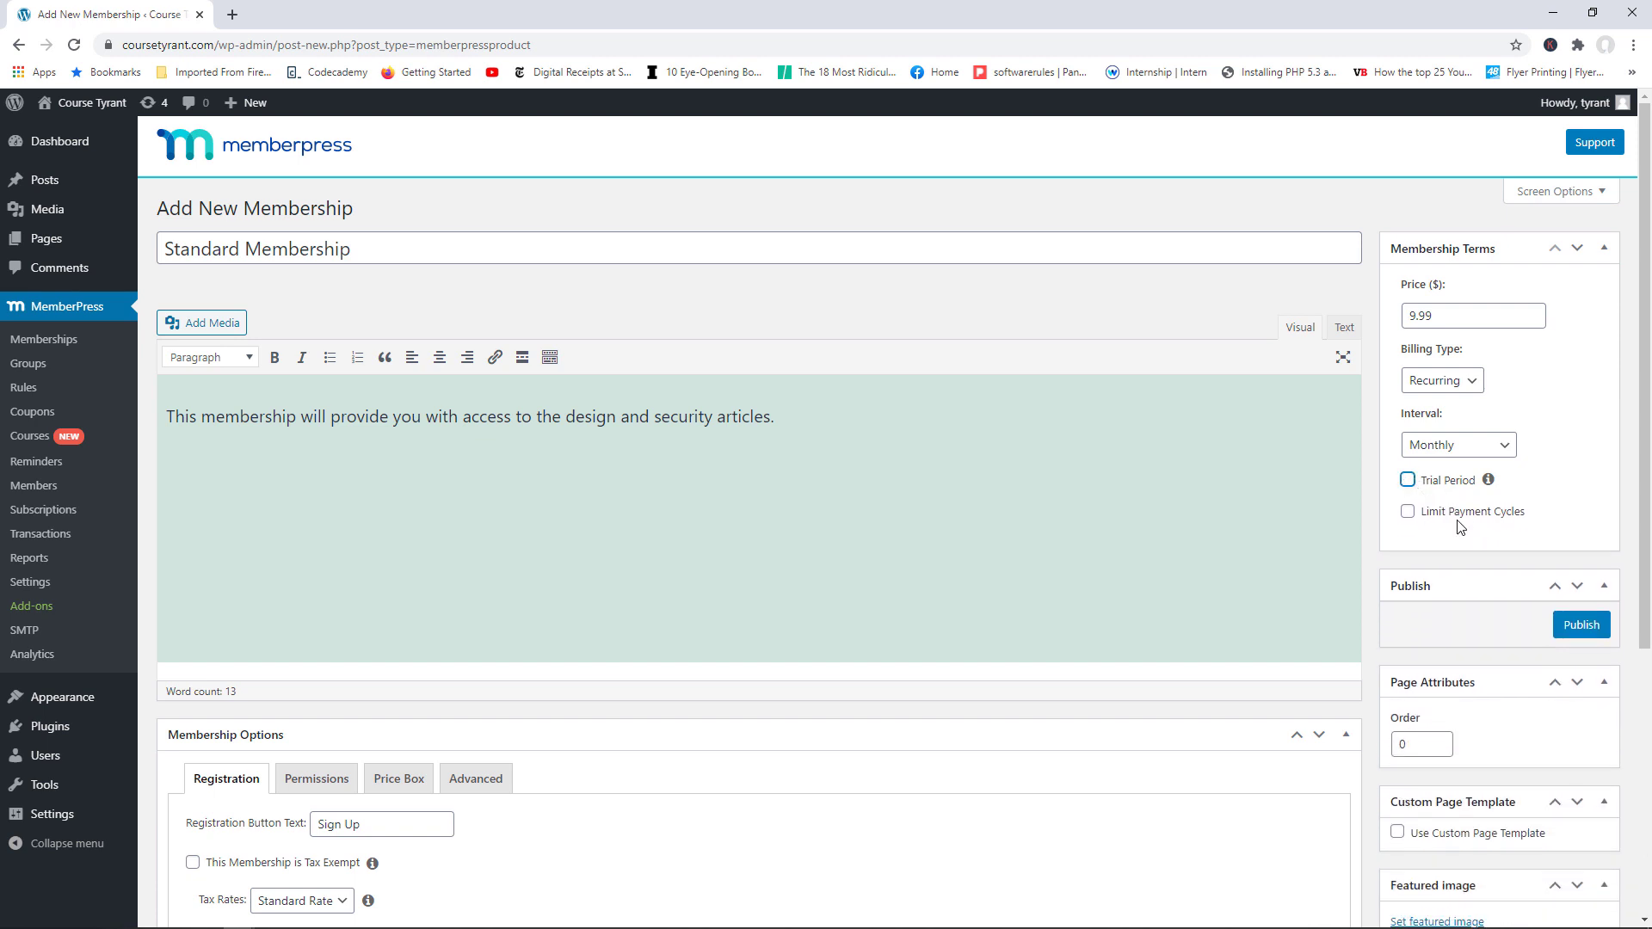
pyautogui.click(1410, 513)
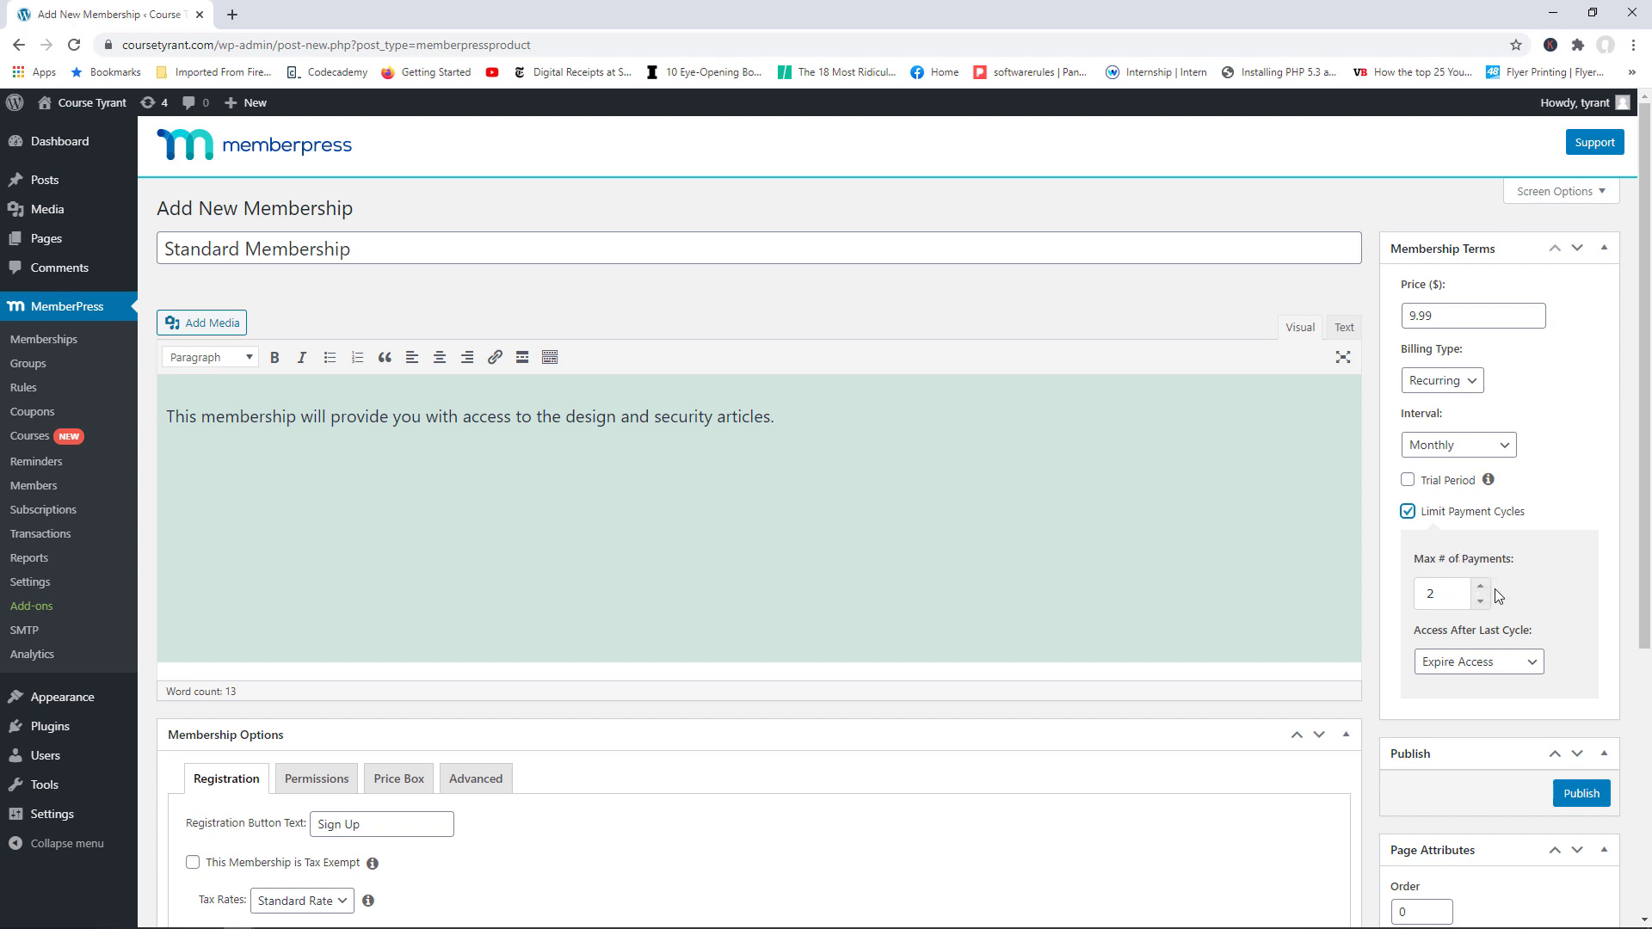
pyautogui.click(1477, 587)
pyautogui.click(1462, 663)
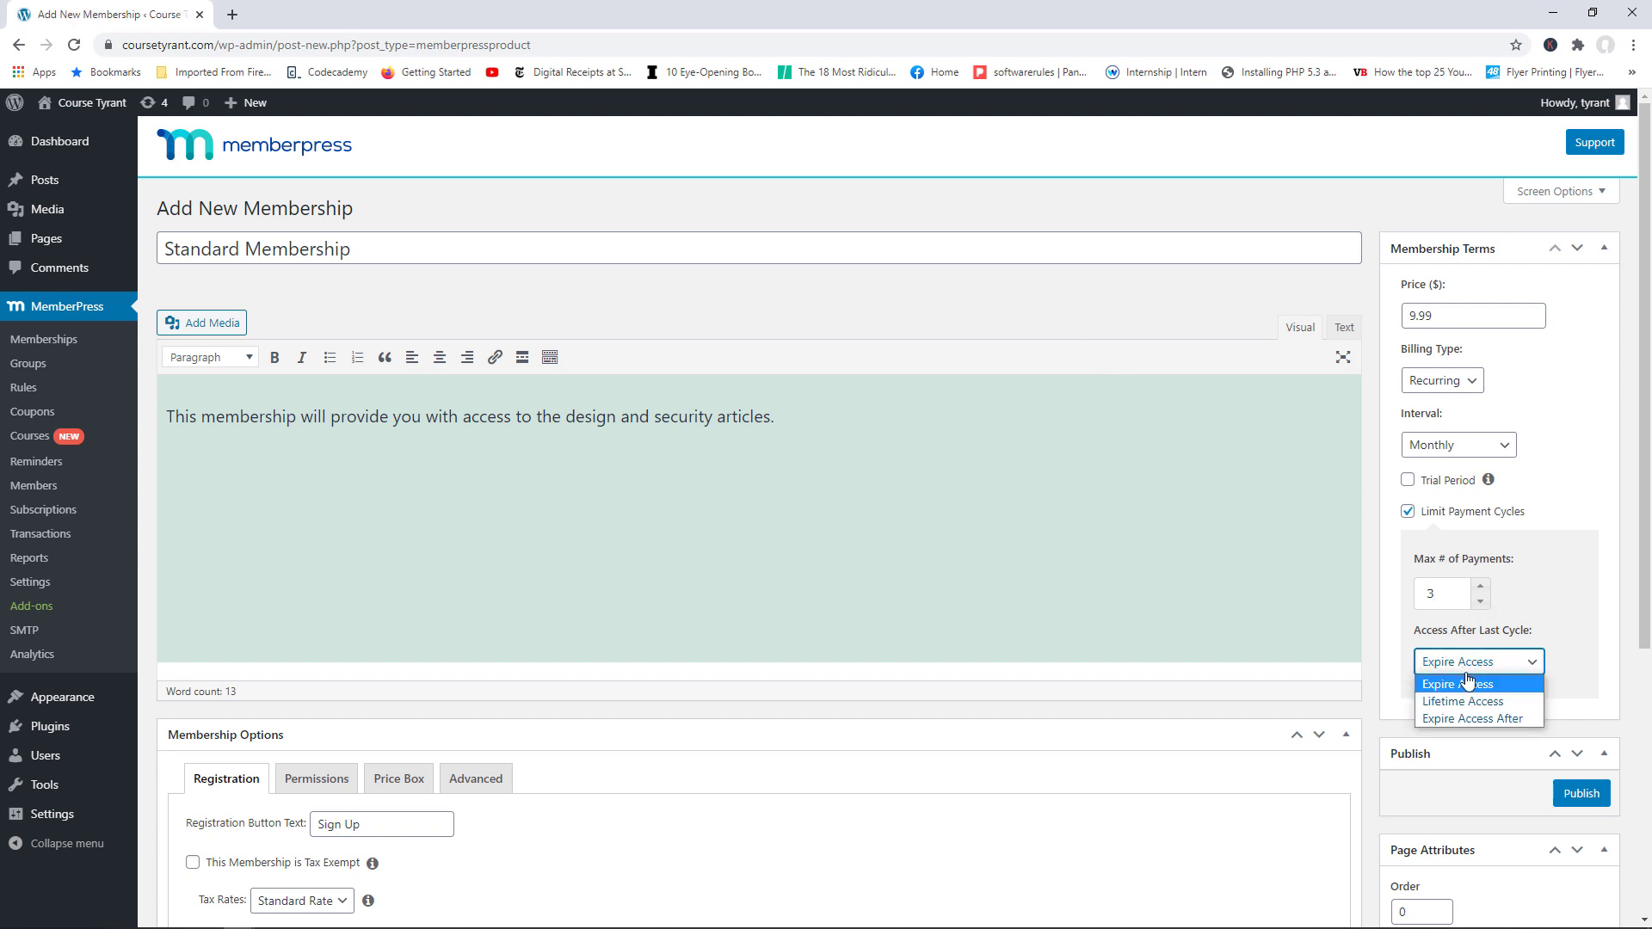
pyautogui.click(1479, 720)
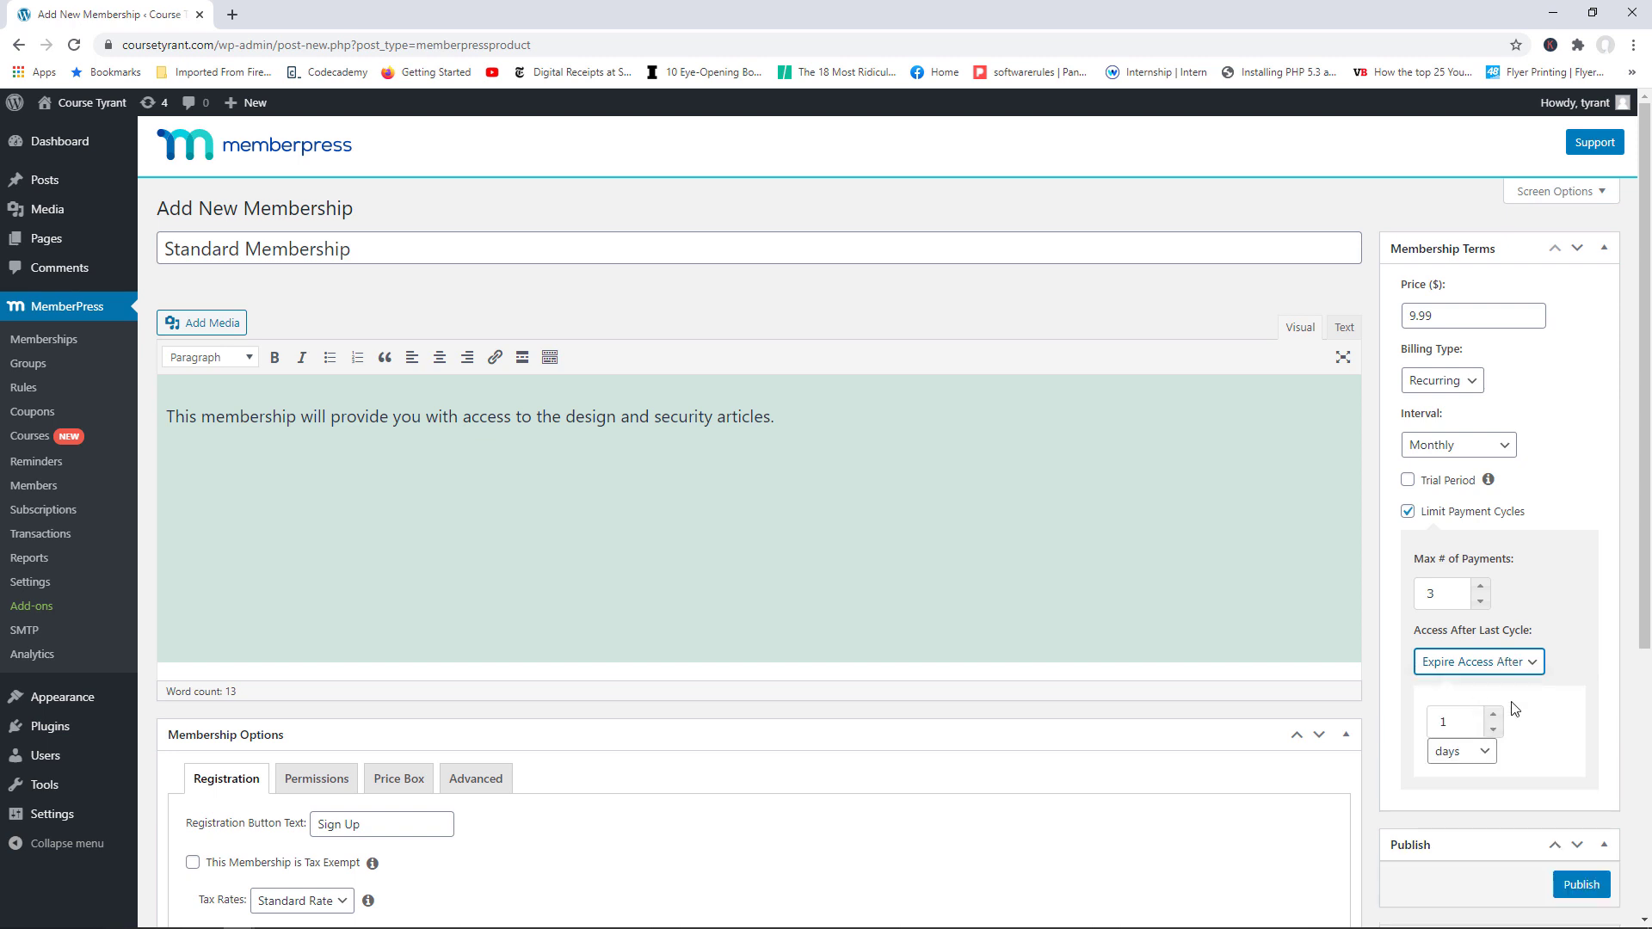
pyautogui.click(1495, 715)
pyautogui.click(1481, 754)
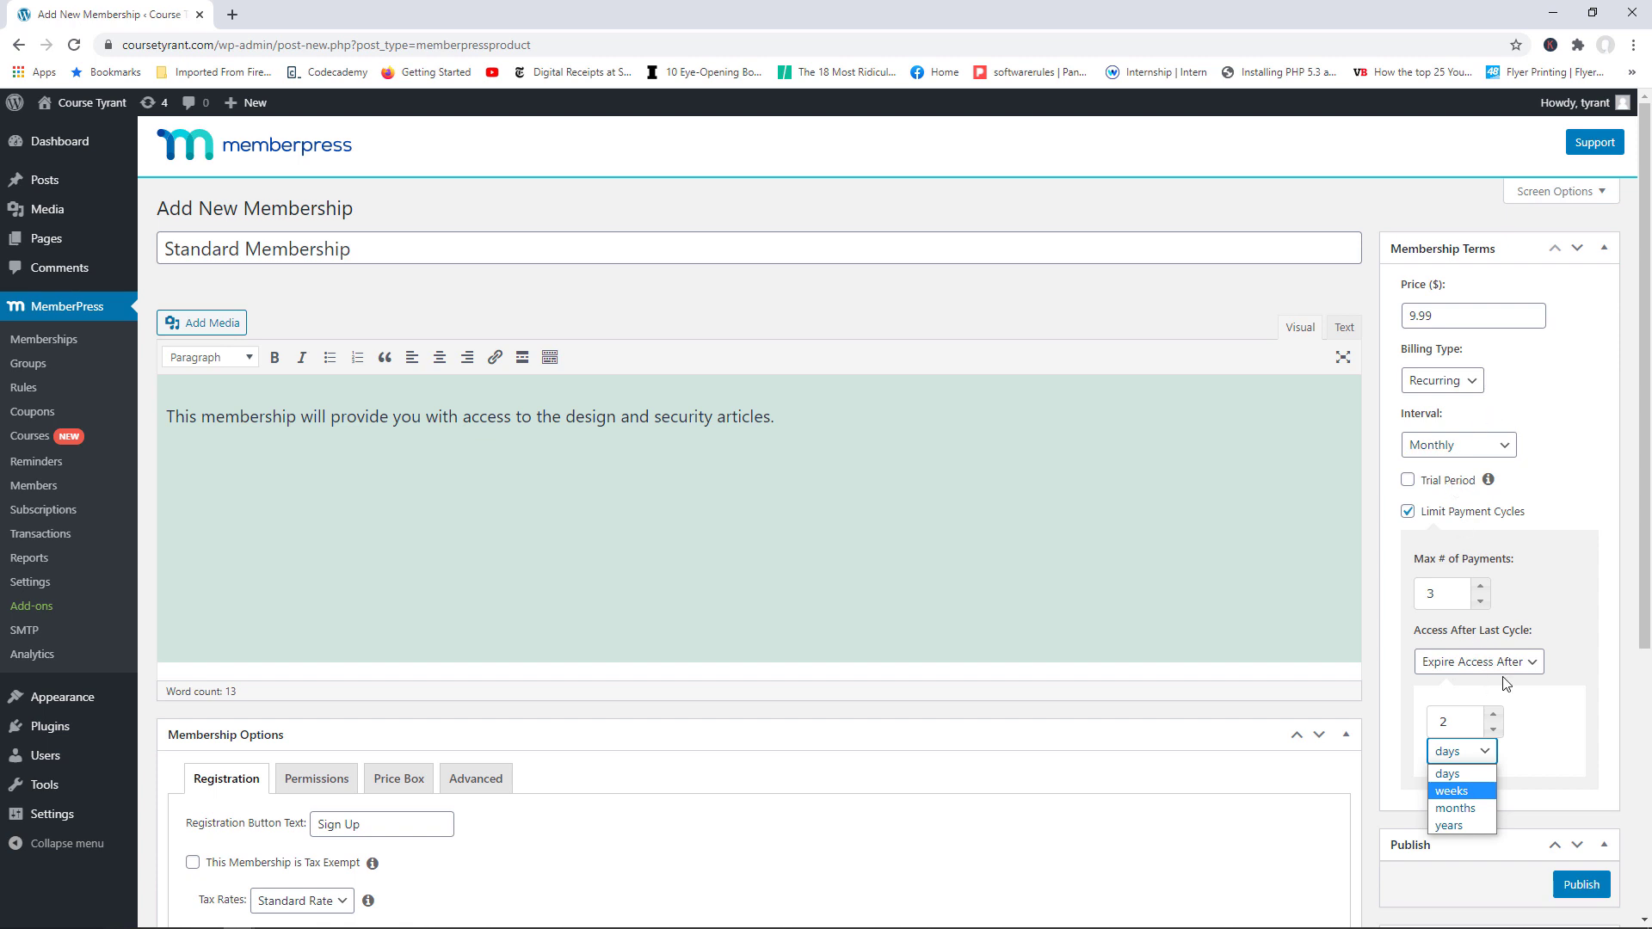
pyautogui.click(1409, 513)
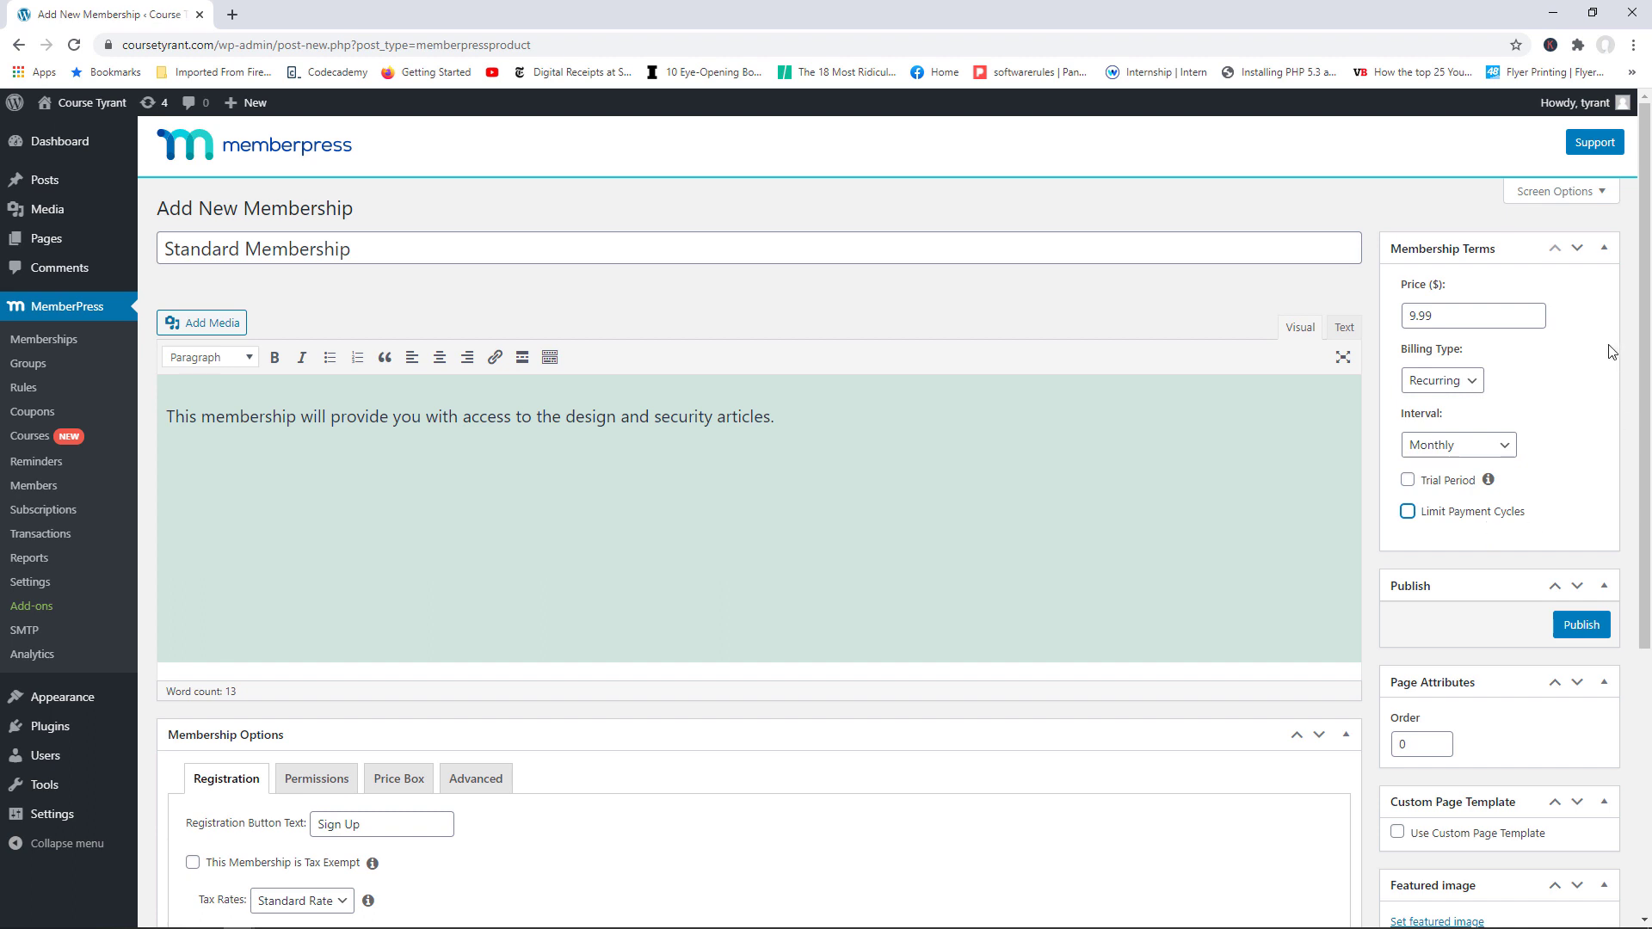
# Step: Scroll to the Registration options and highlight the 'Sign Up' button text
pyautogui.scroll(-1, 1648, 291)
pyautogui.moveTo(1648, 291); pyautogui.dragTo(1648, 510)
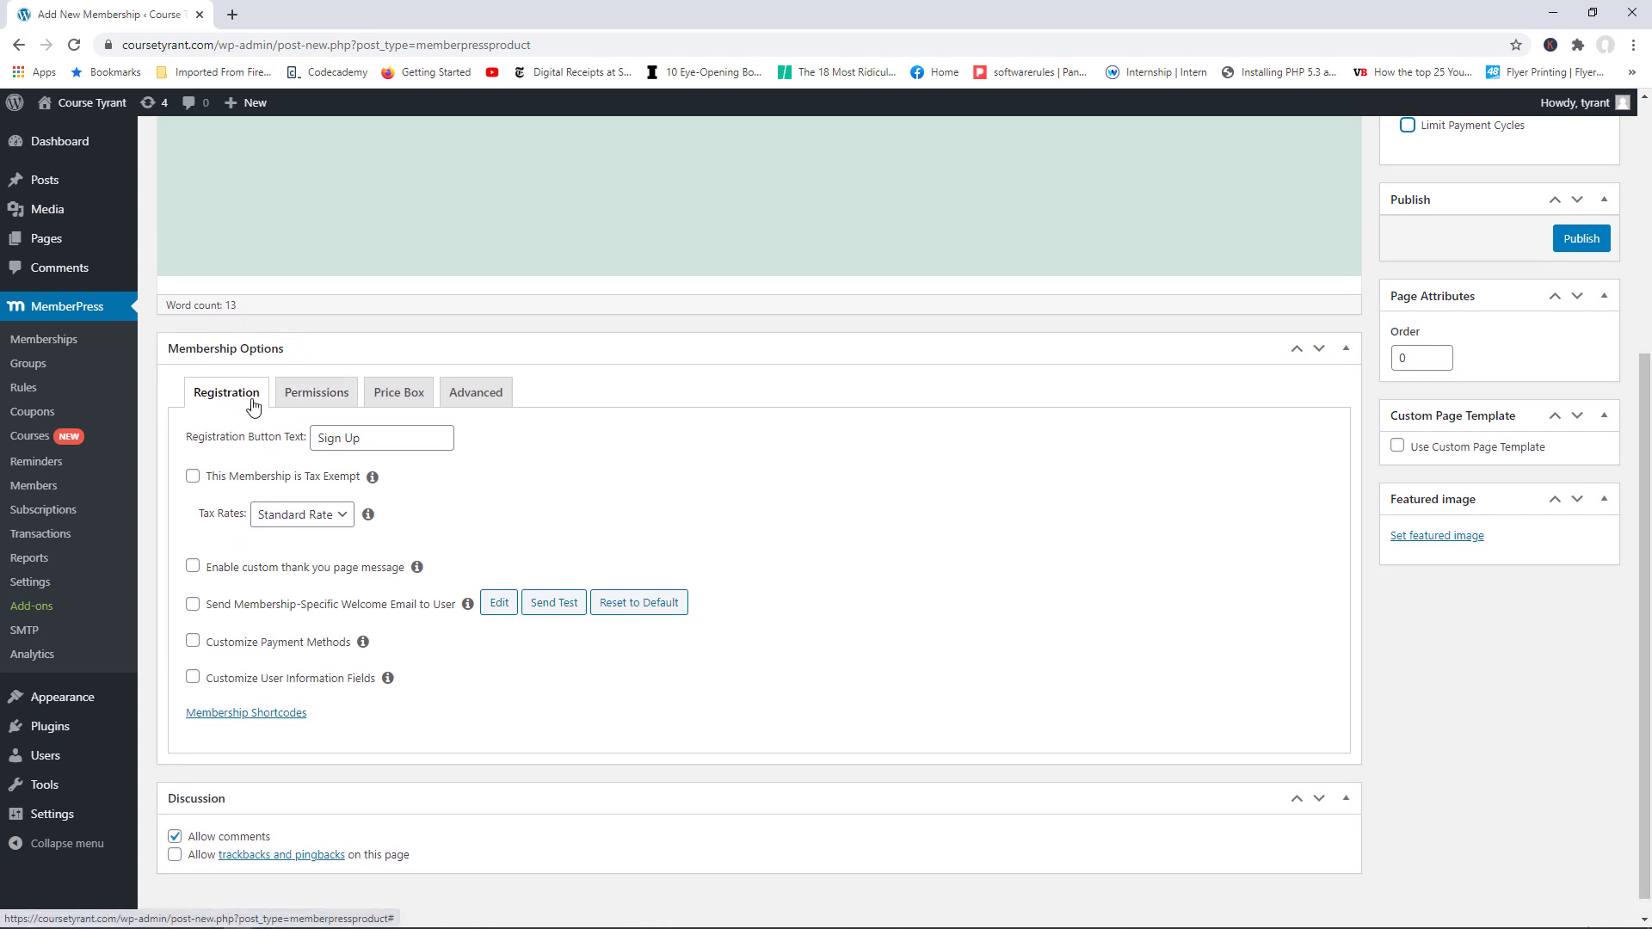
pyautogui.moveTo(398, 438); pyautogui.dragTo(331, 440)
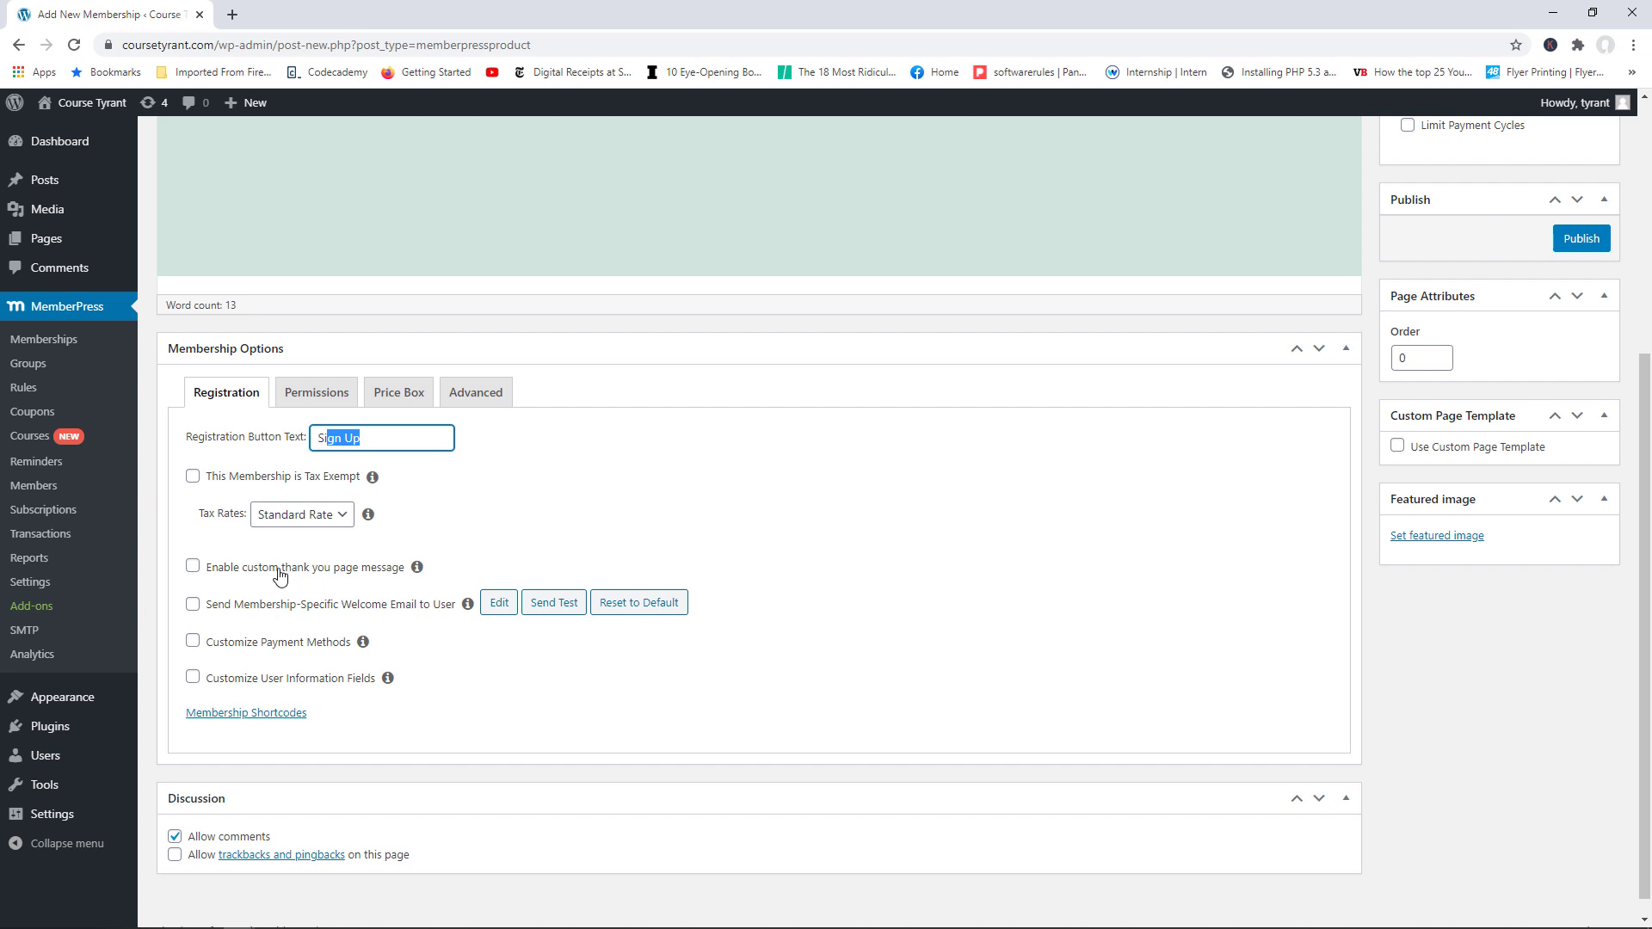
# Step: Enable a custom thank-you message rather than a separate thank-you page after registration
pyautogui.click(193, 566)
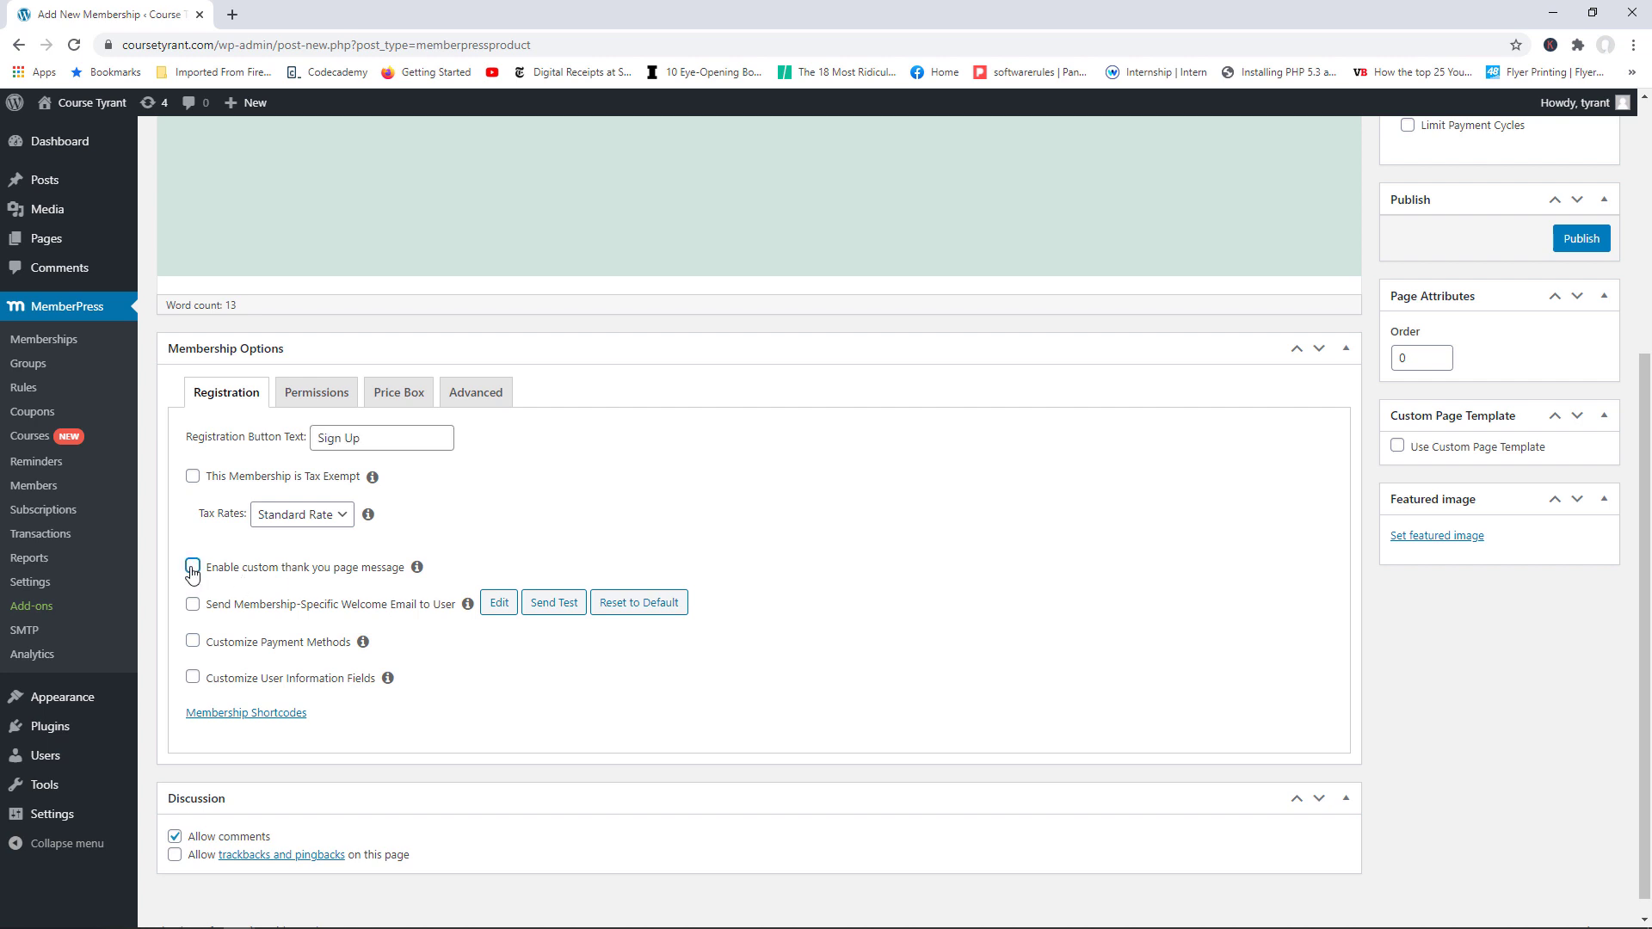
pyautogui.scroll(-2, 469, 450)
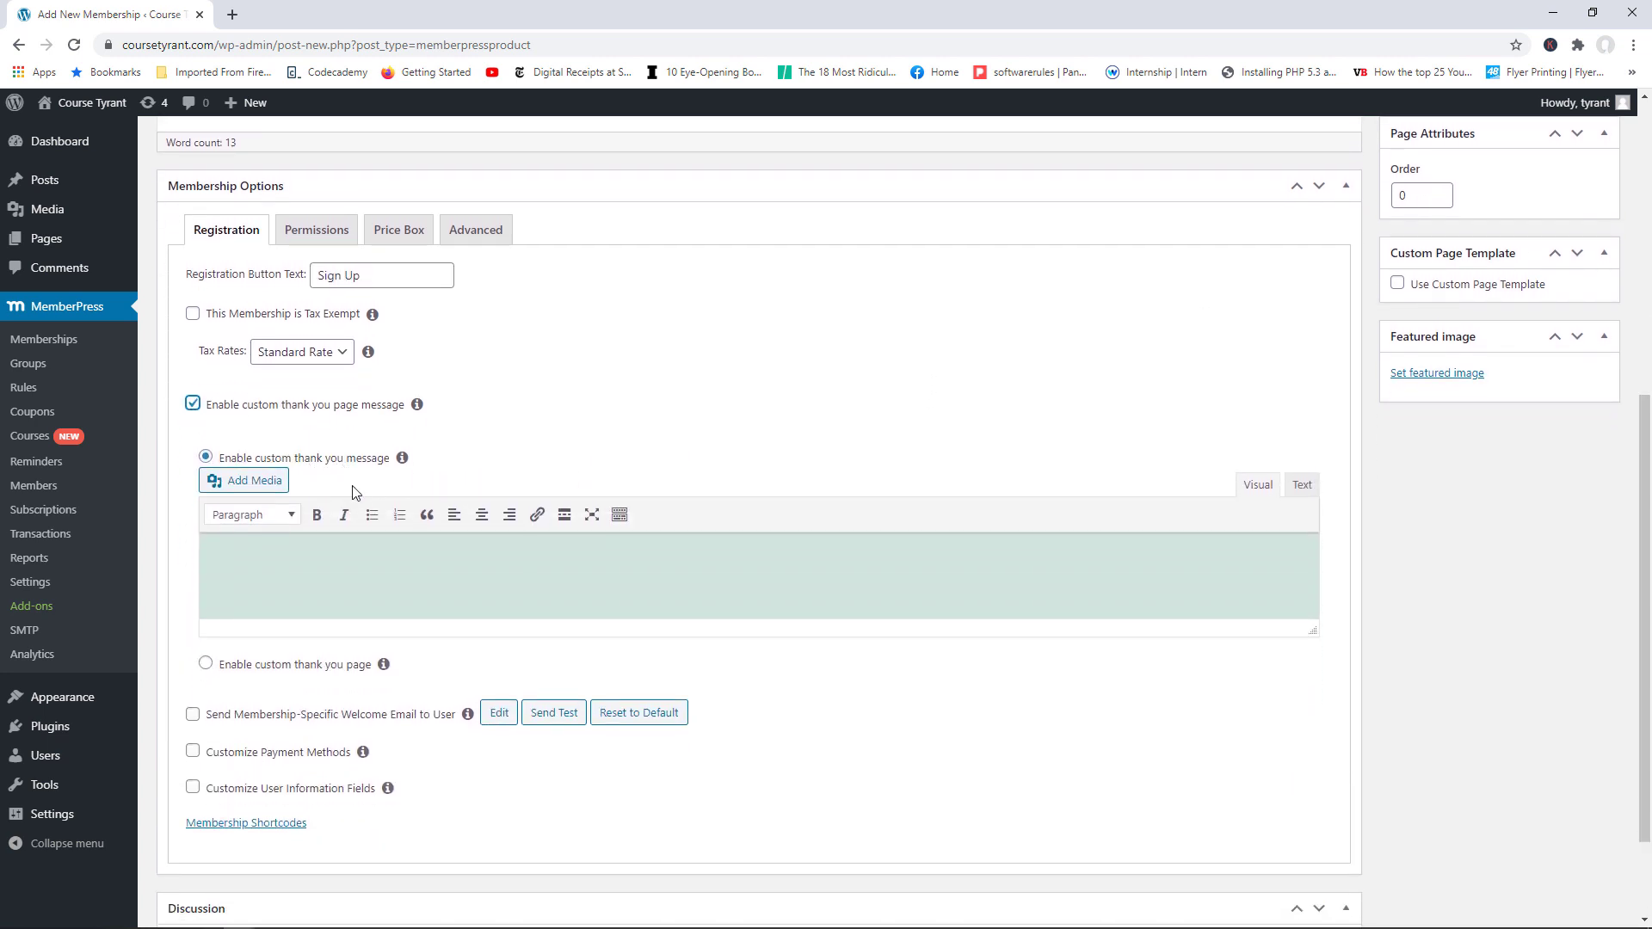
pyautogui.click(205, 663)
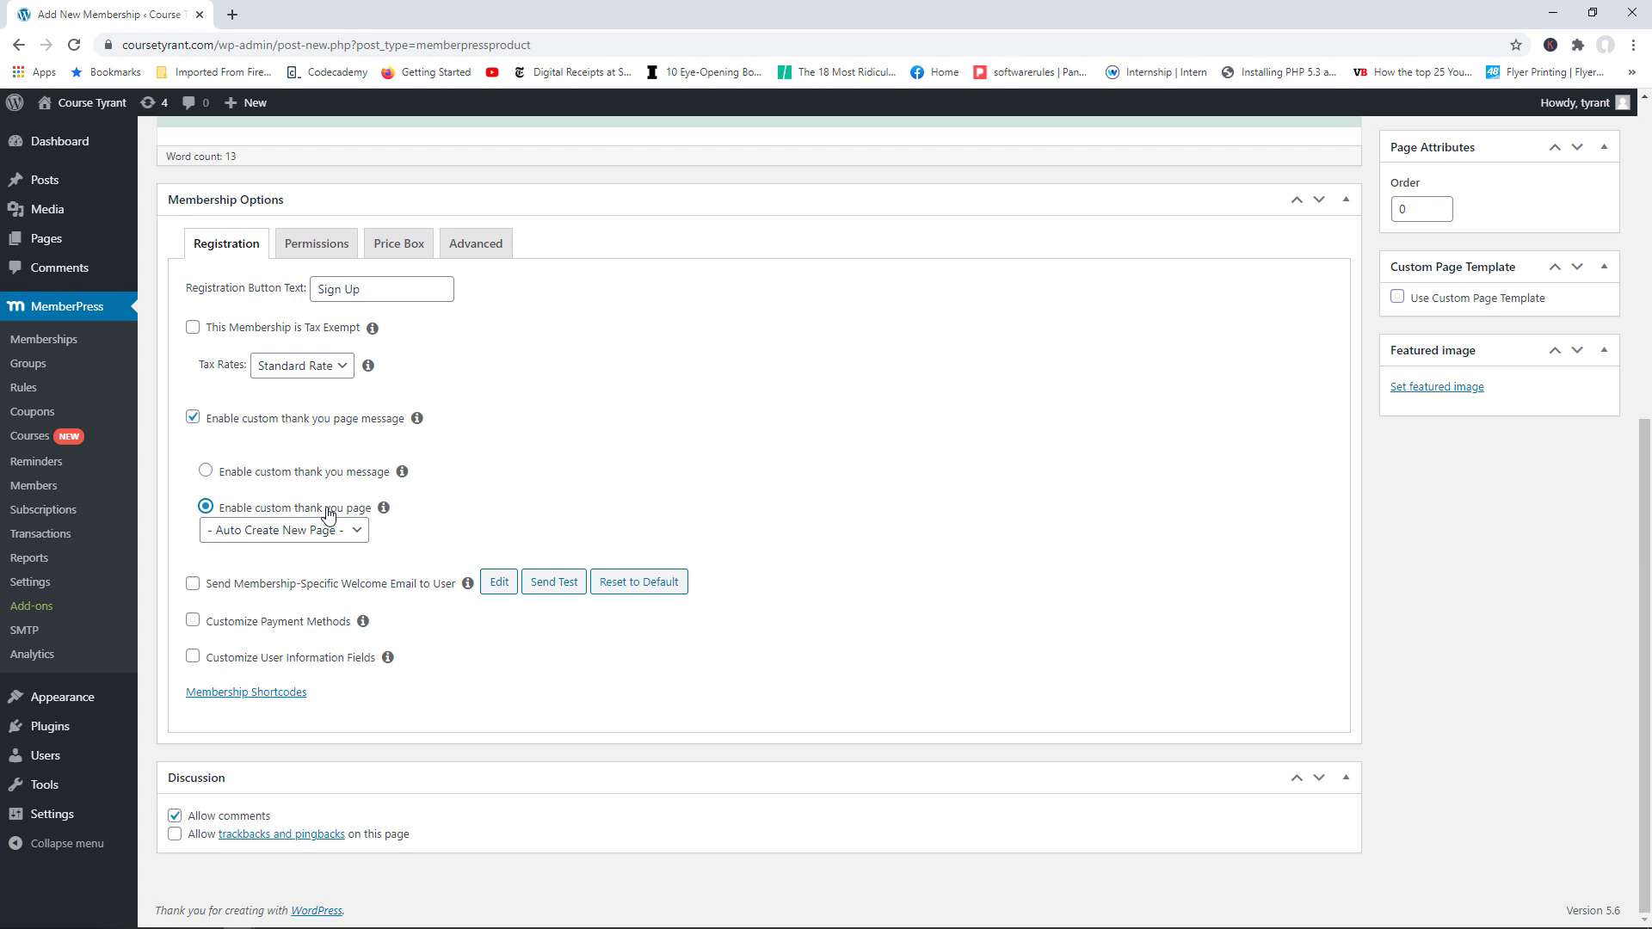
pyautogui.scroll(6, 538, 474)
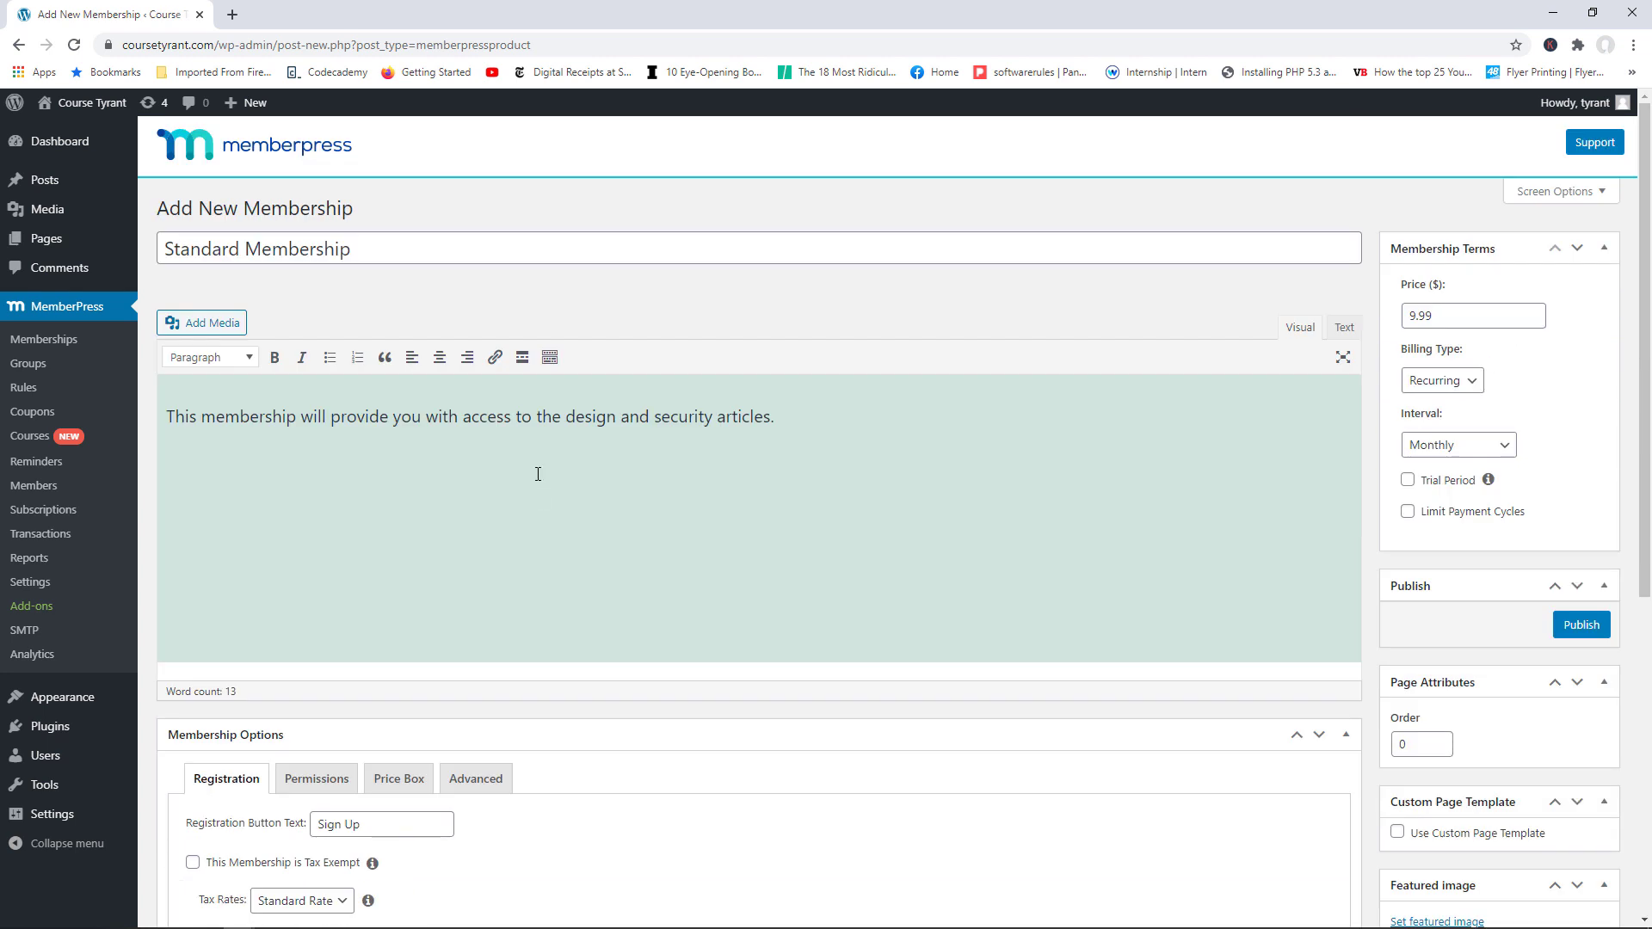
pyautogui.scroll(-6, 162, 458)
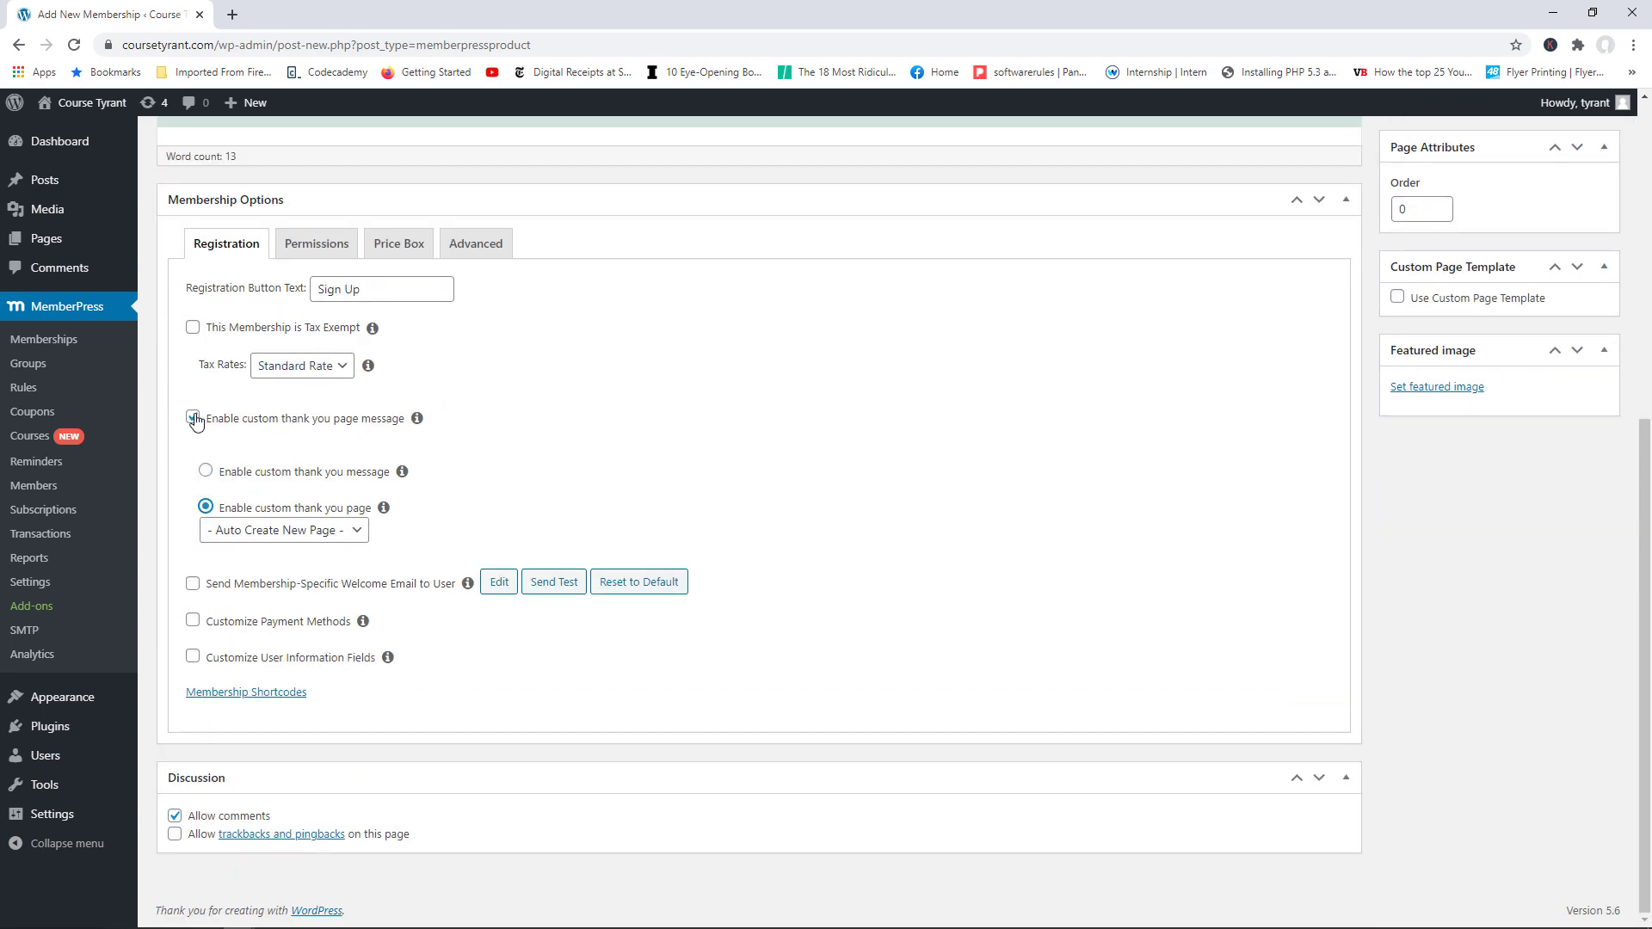
pyautogui.click(205, 470)
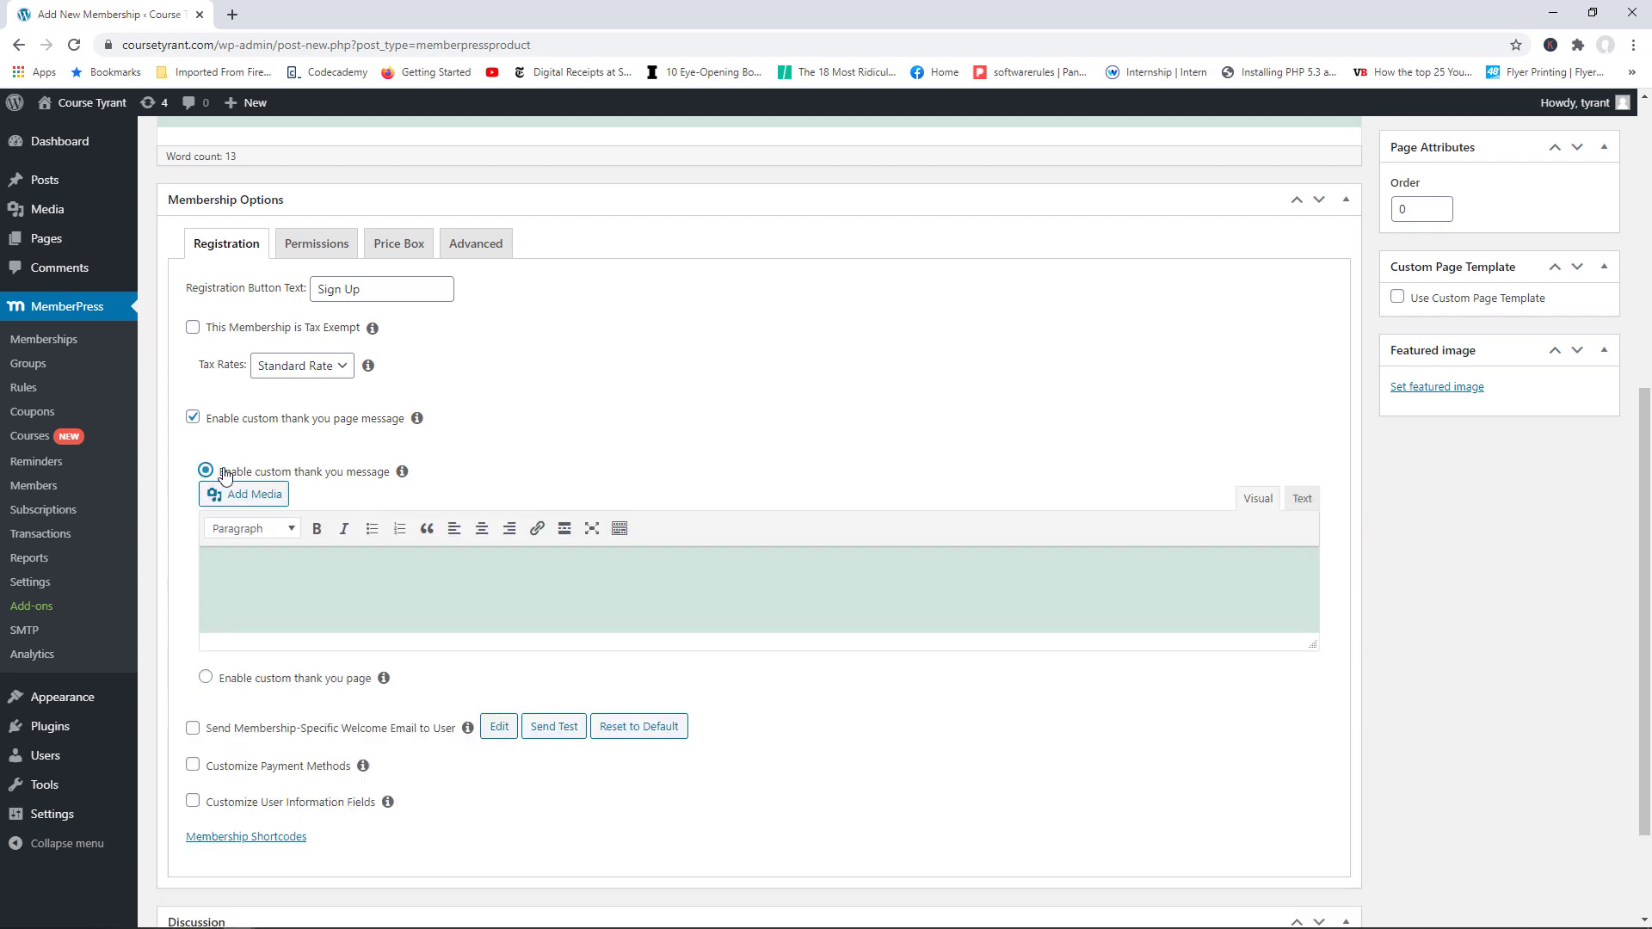
pyautogui.click(191, 419)
pyautogui.click(193, 546)
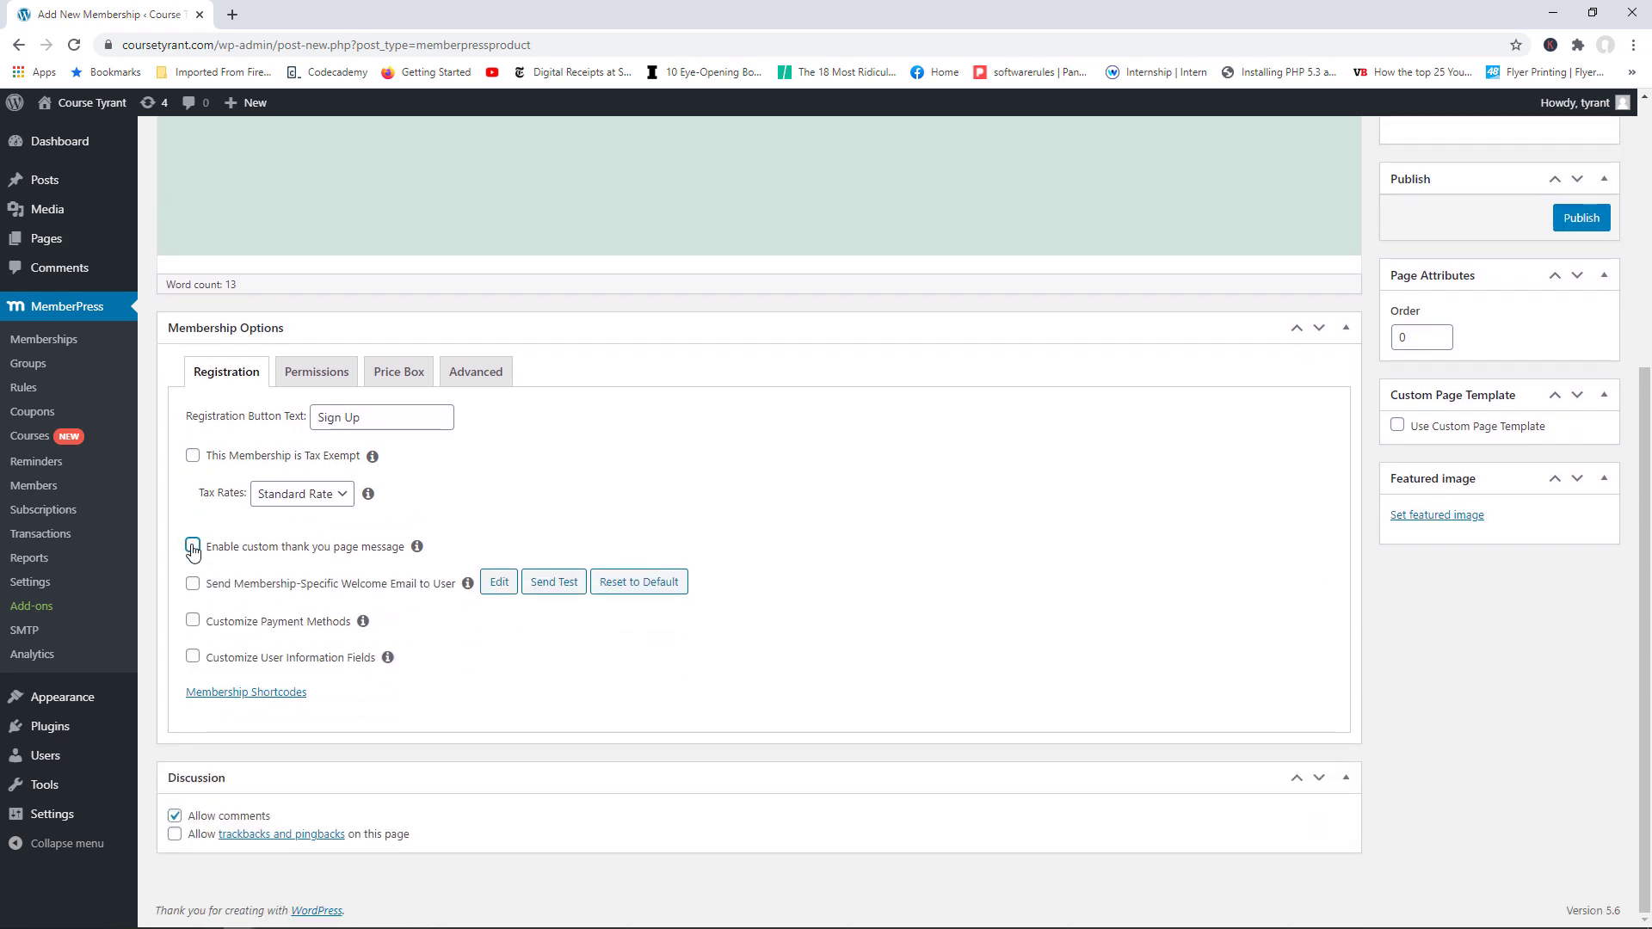
pyautogui.click(280, 444)
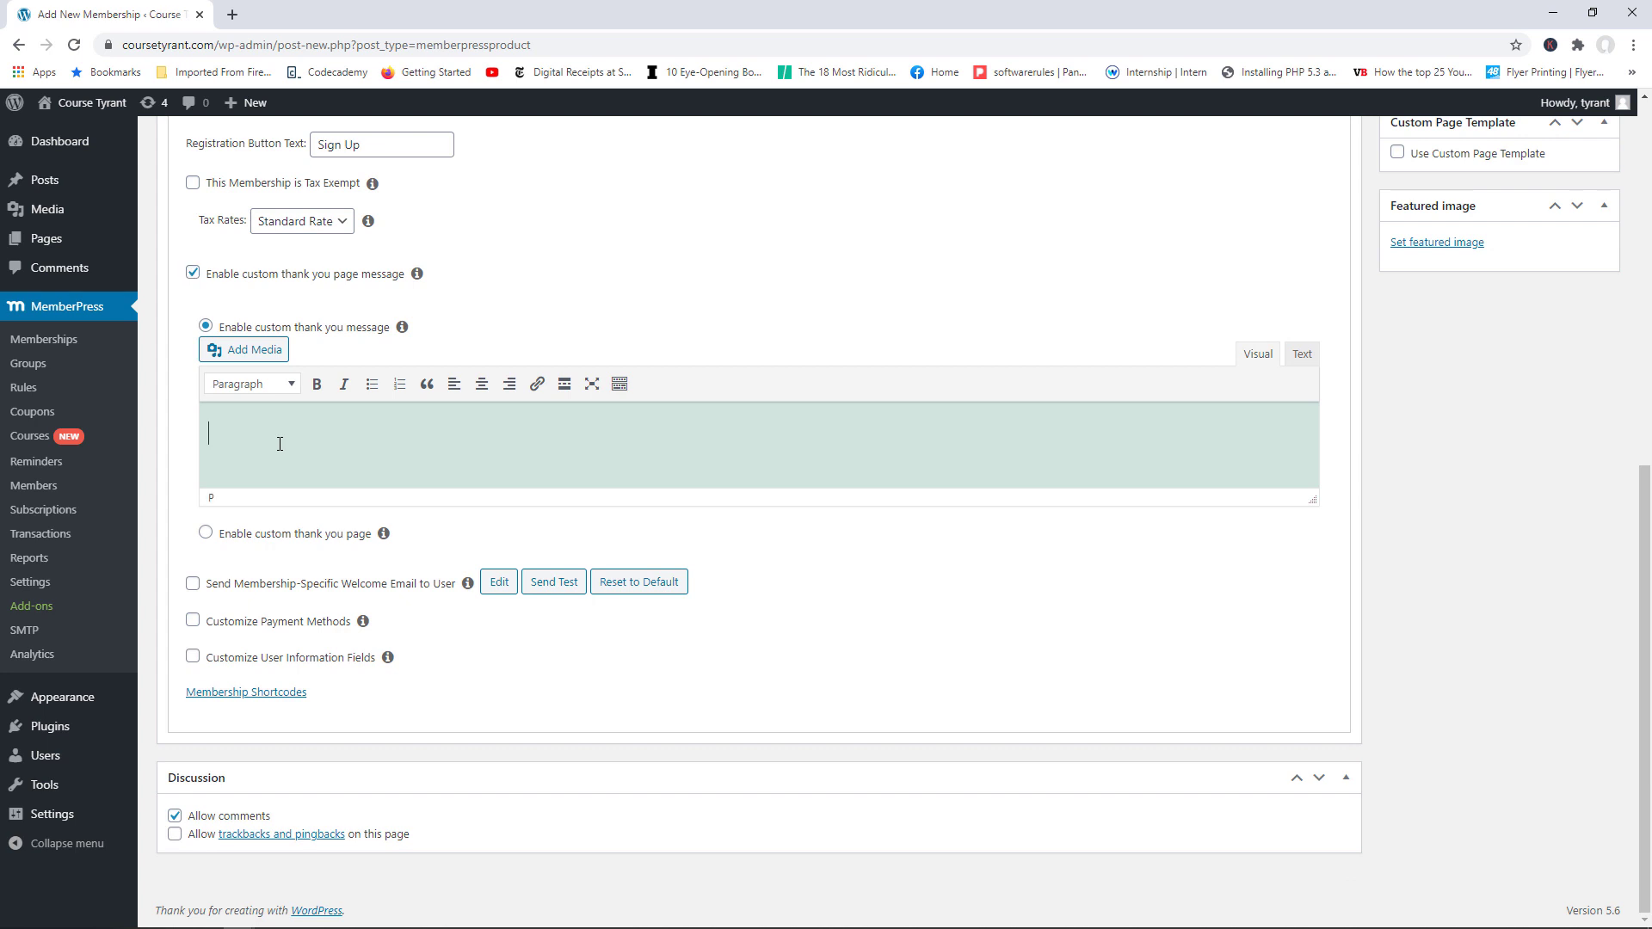
# Step: Write 'Thank you for signing up for the standard membership plan.' and enable the membership-specific welcome email
pyautogui.write('Thank yup')
pyautogui.press('BackSpace')
pyautogui.press('BackSpace')
pyautogui.press('BackSpace')
pyautogui.write('ou for signing up for the sta')
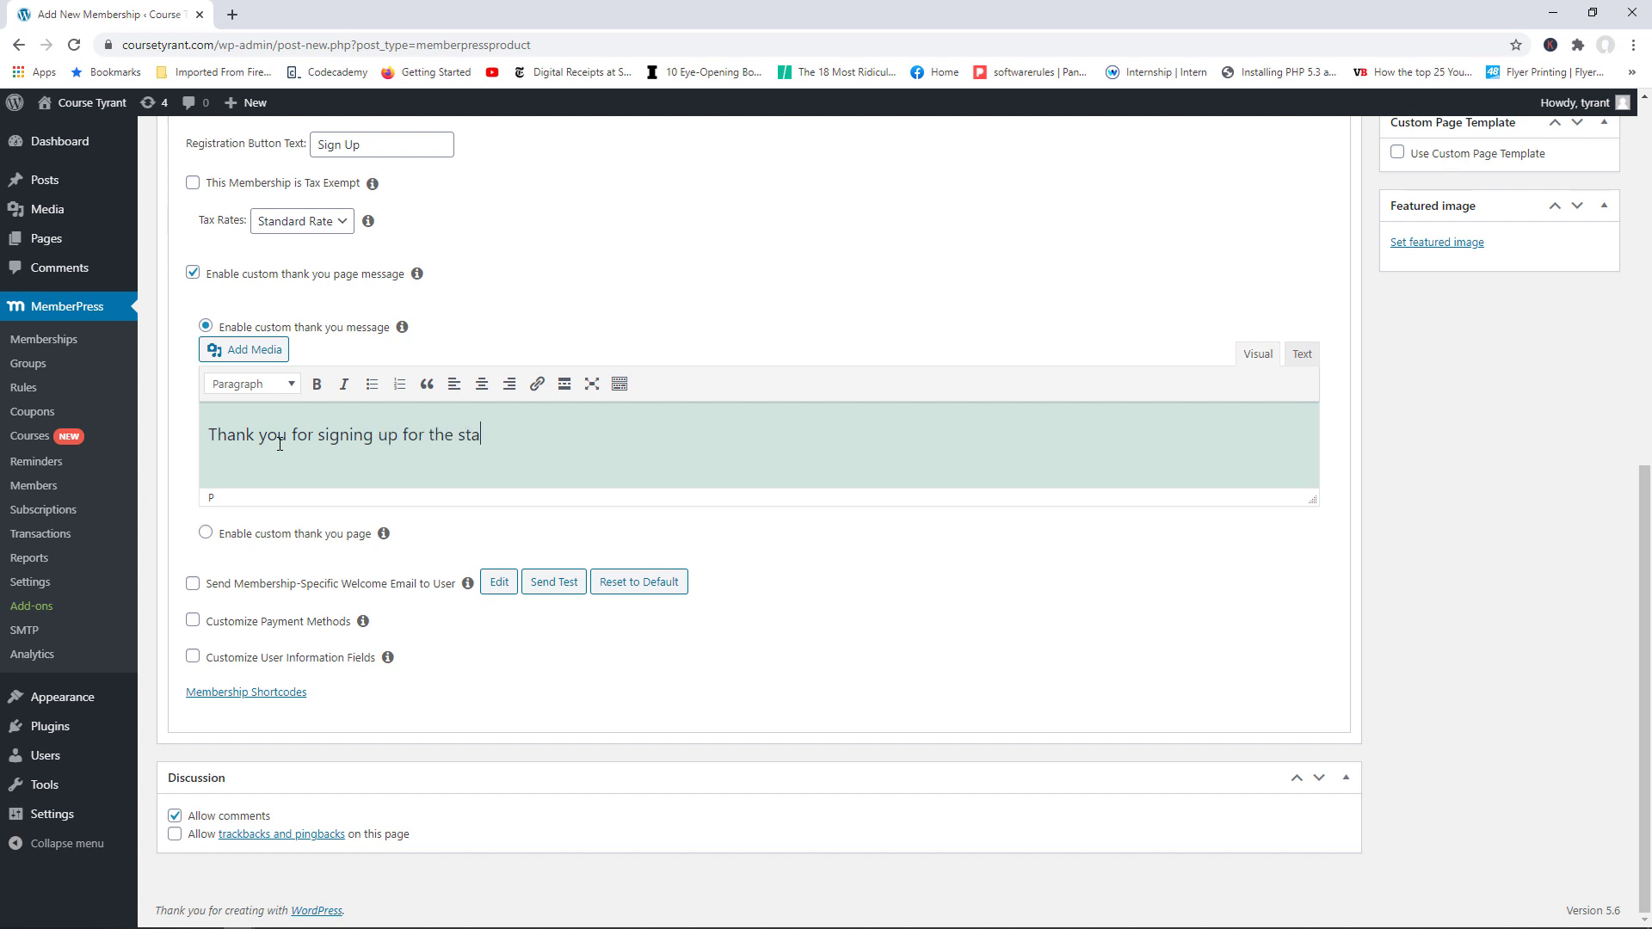
pyautogui.write('ndard membership plan.')
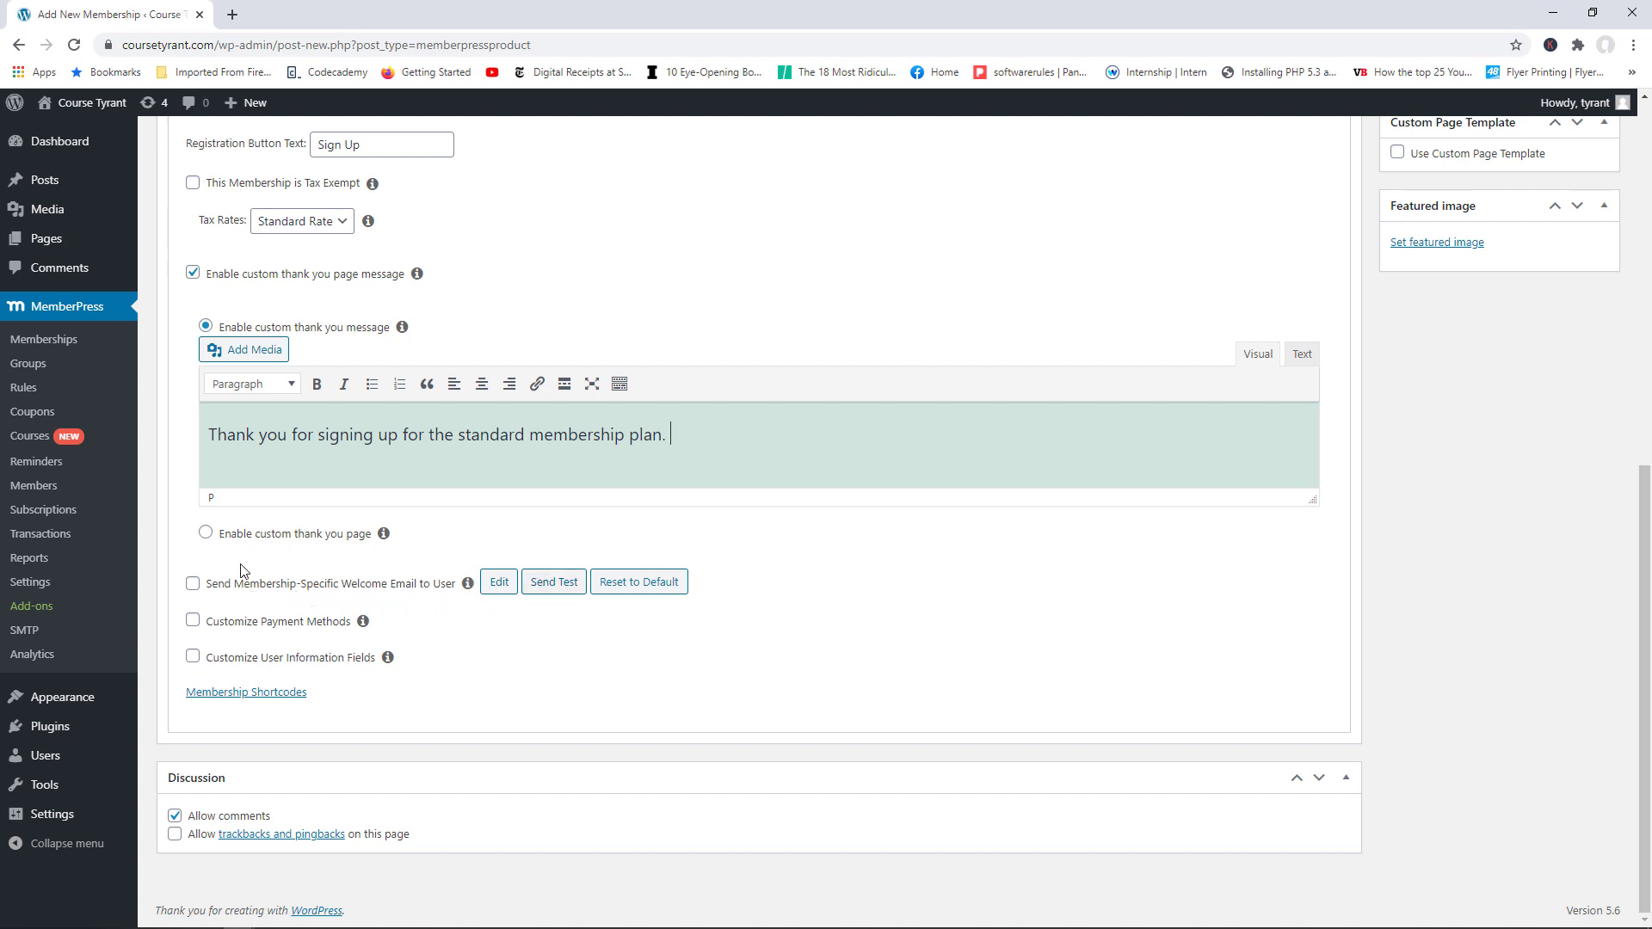
pyautogui.click(196, 585)
# Step: Try the custom payment method and user information field options, then leave both at defaults
pyautogui.click(193, 623)
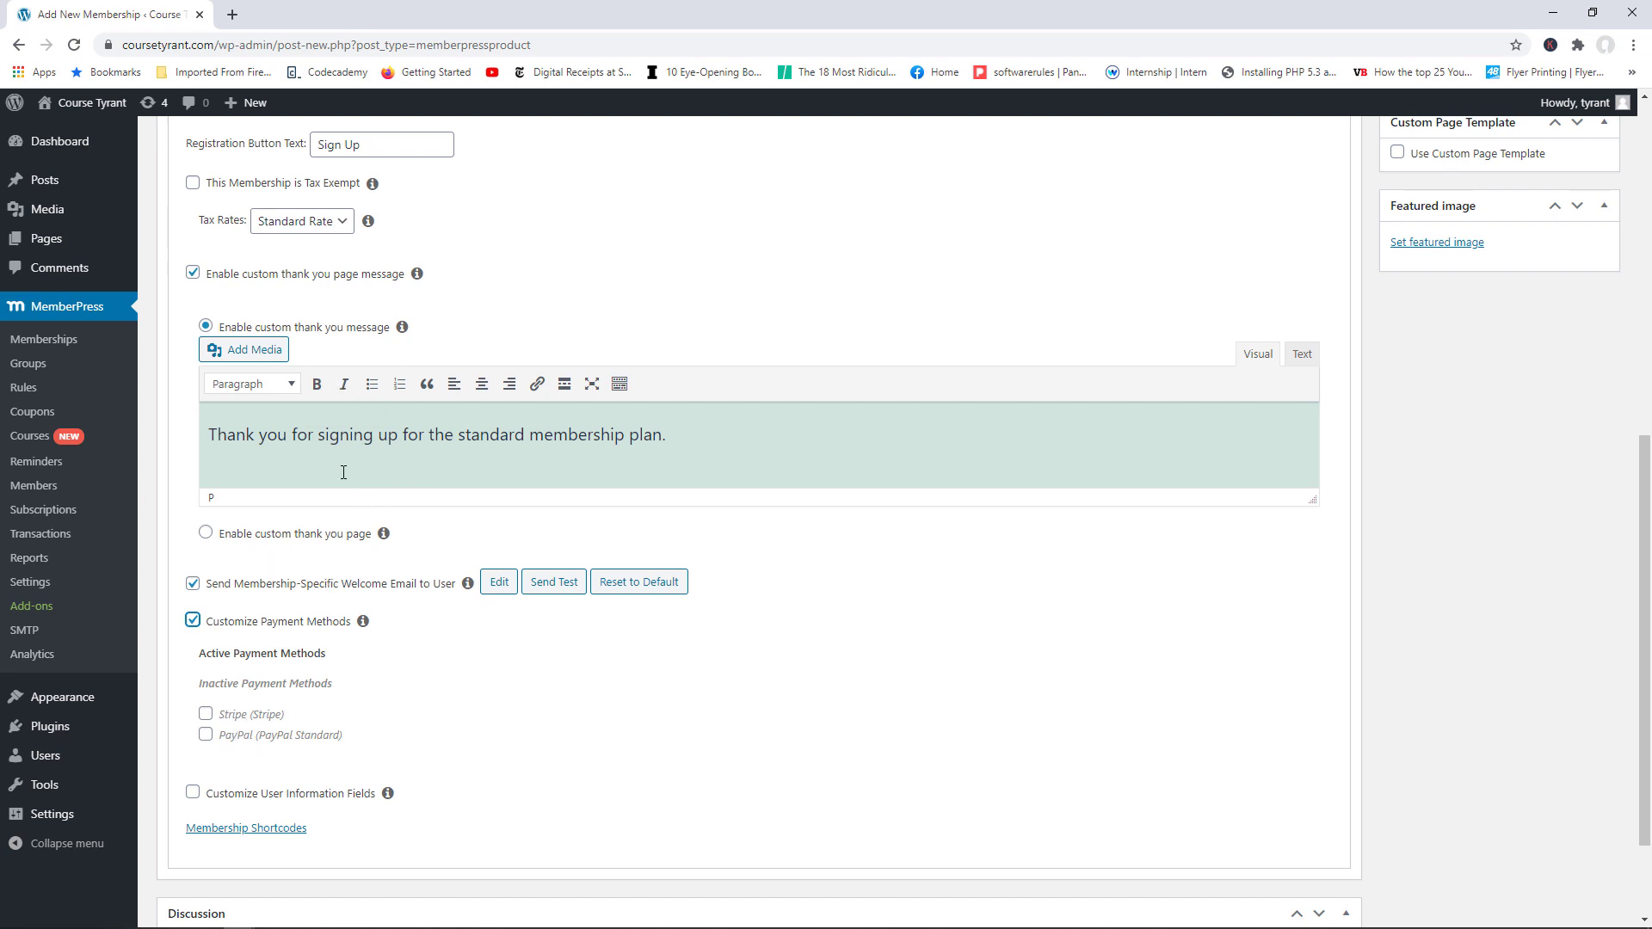
pyautogui.click(193, 622)
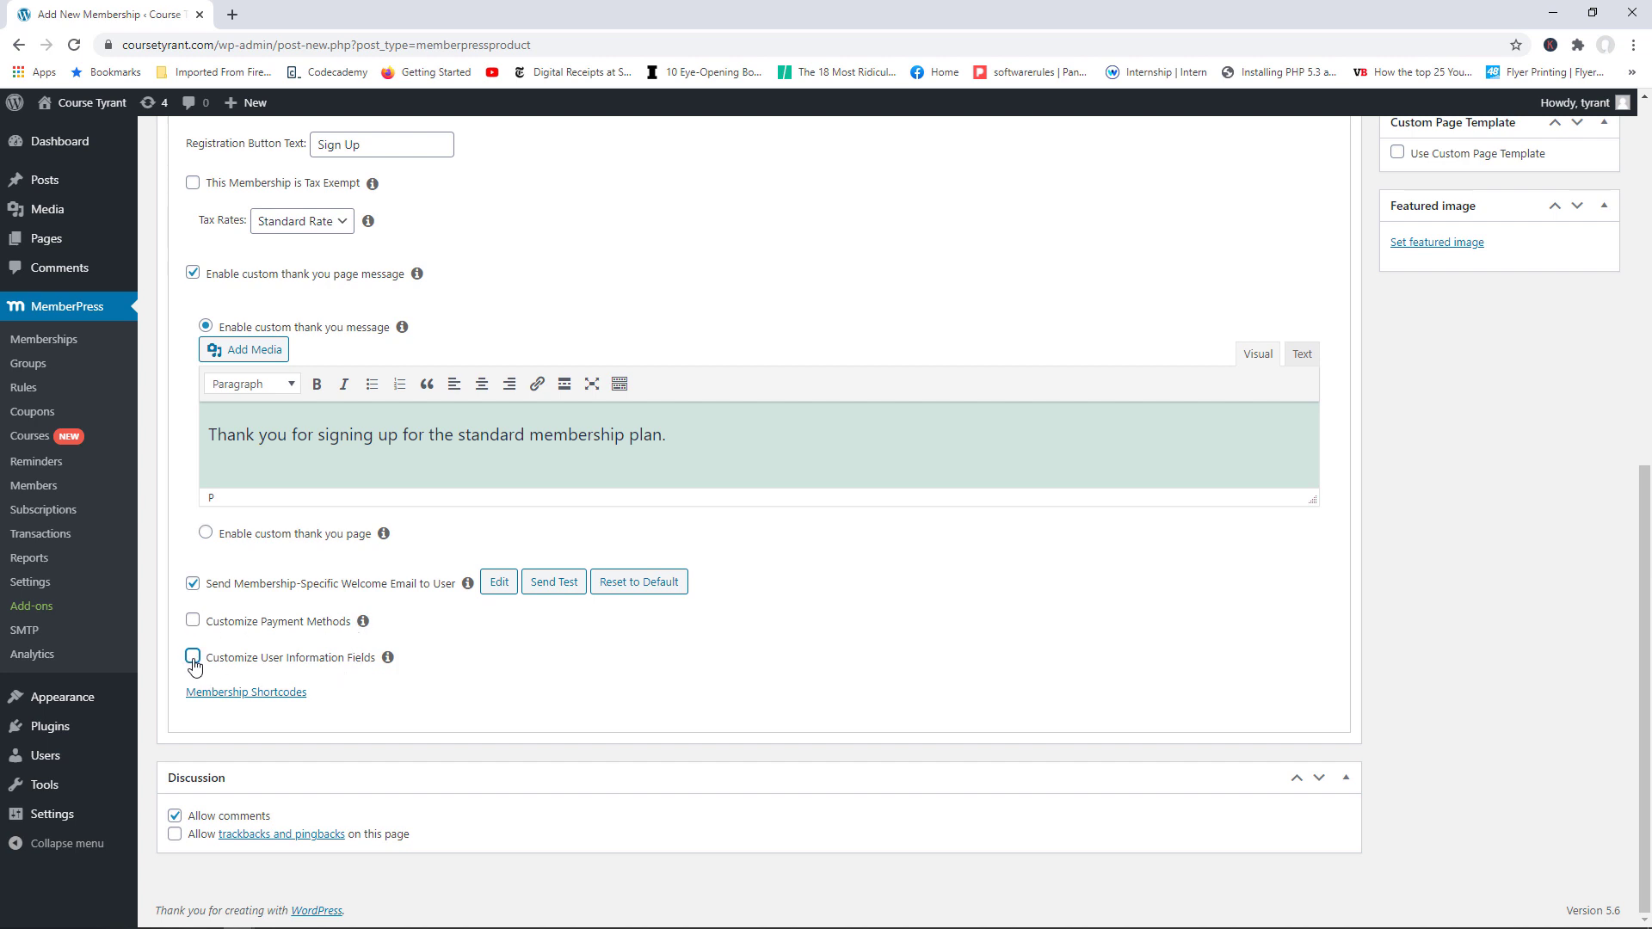
pyautogui.click(193, 657)
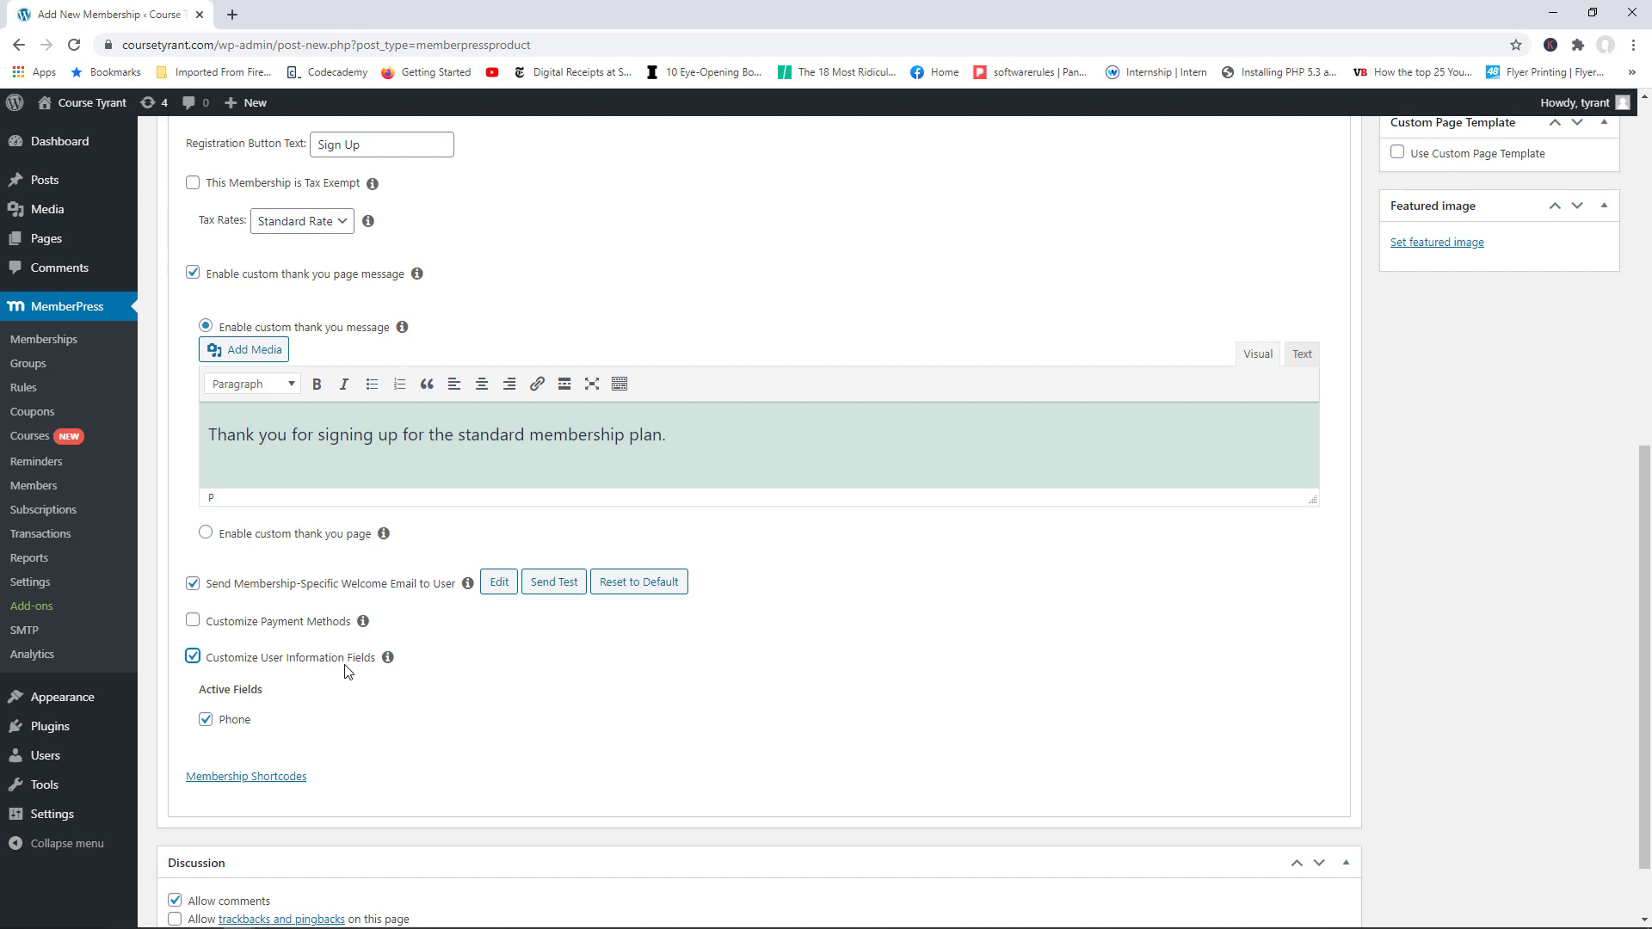
pyautogui.click(194, 660)
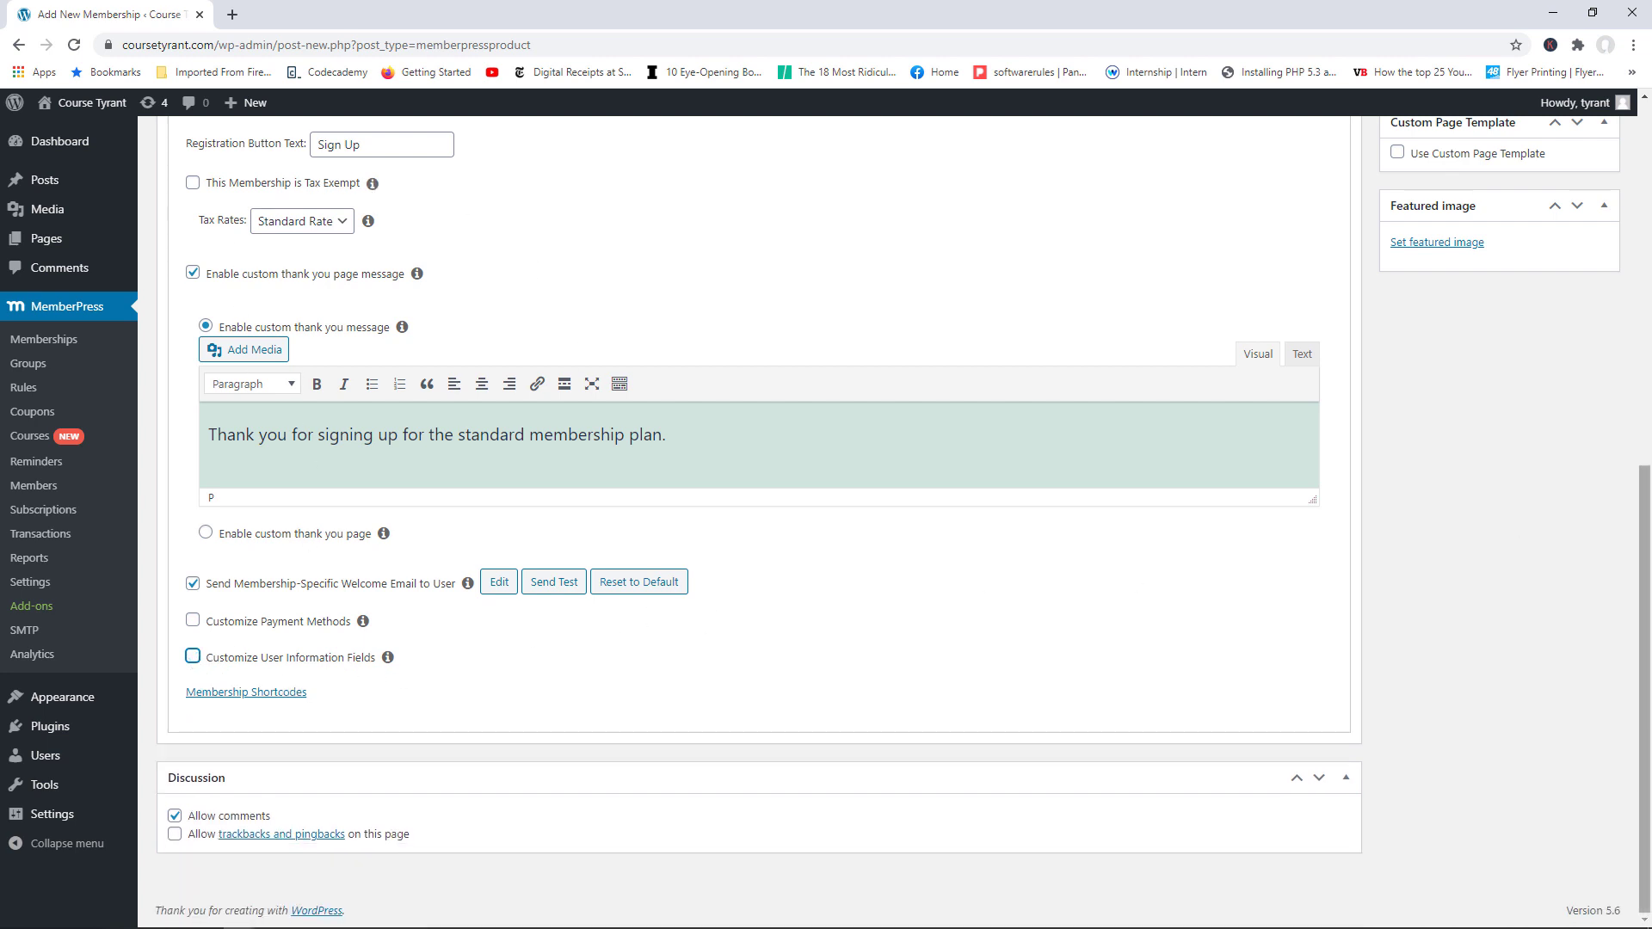
pyautogui.moveTo(1646, 522); pyautogui.dragTo(1648, 374)
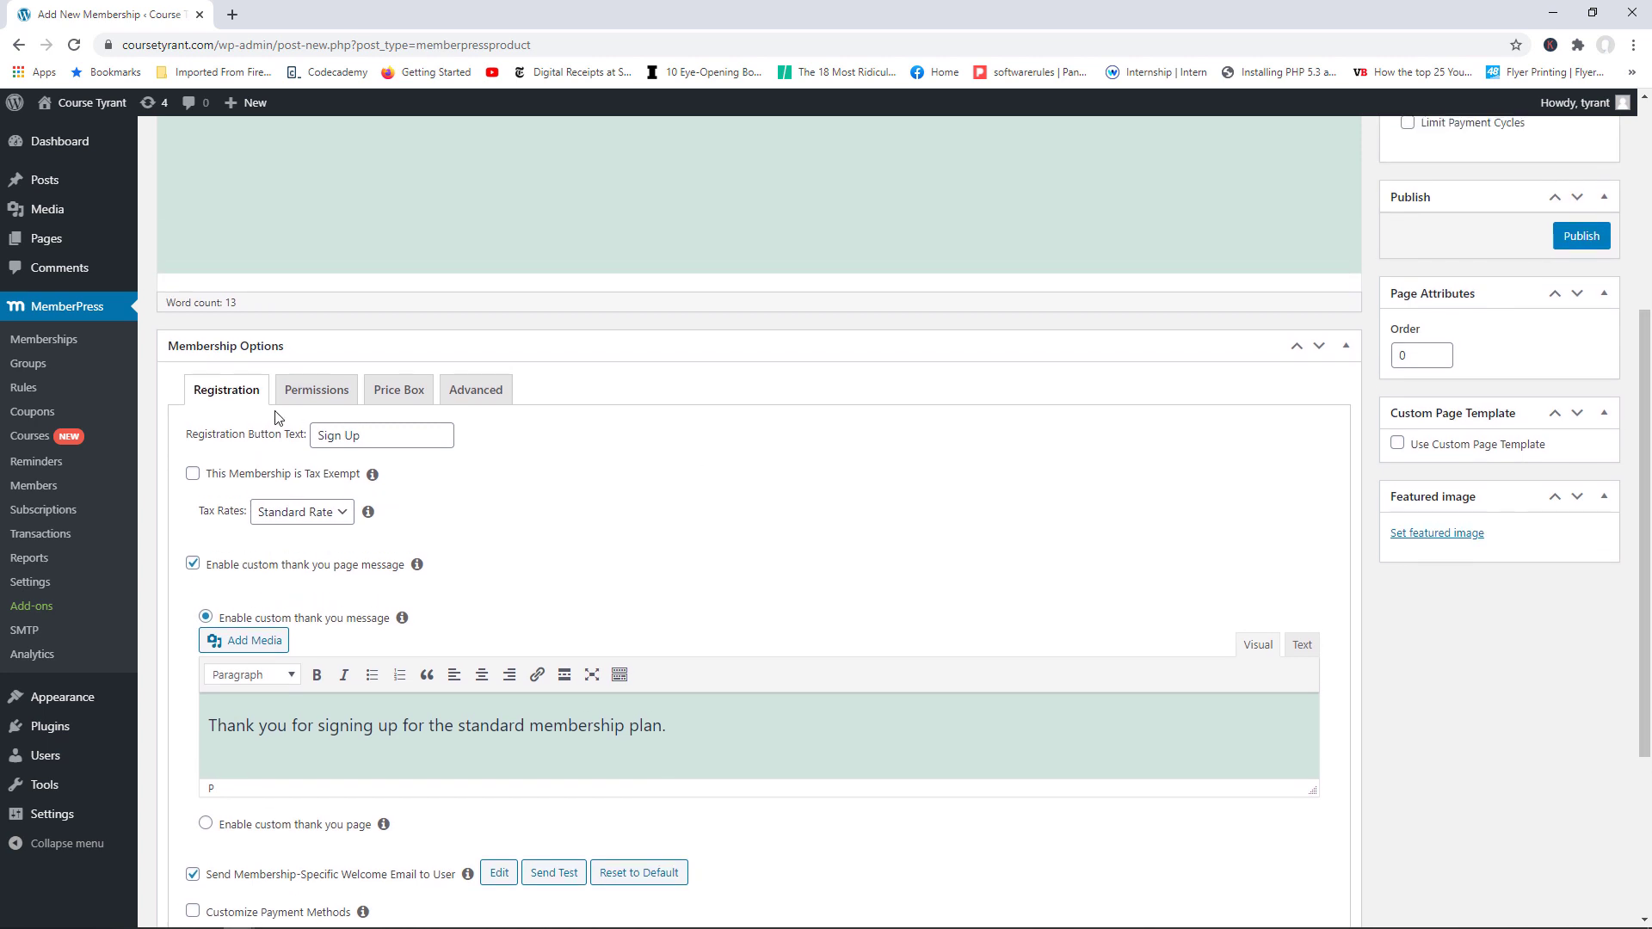
# Step: Open the Permissions settings and leave Who can purchase this Membership on Everyone
pyautogui.click(325, 397)
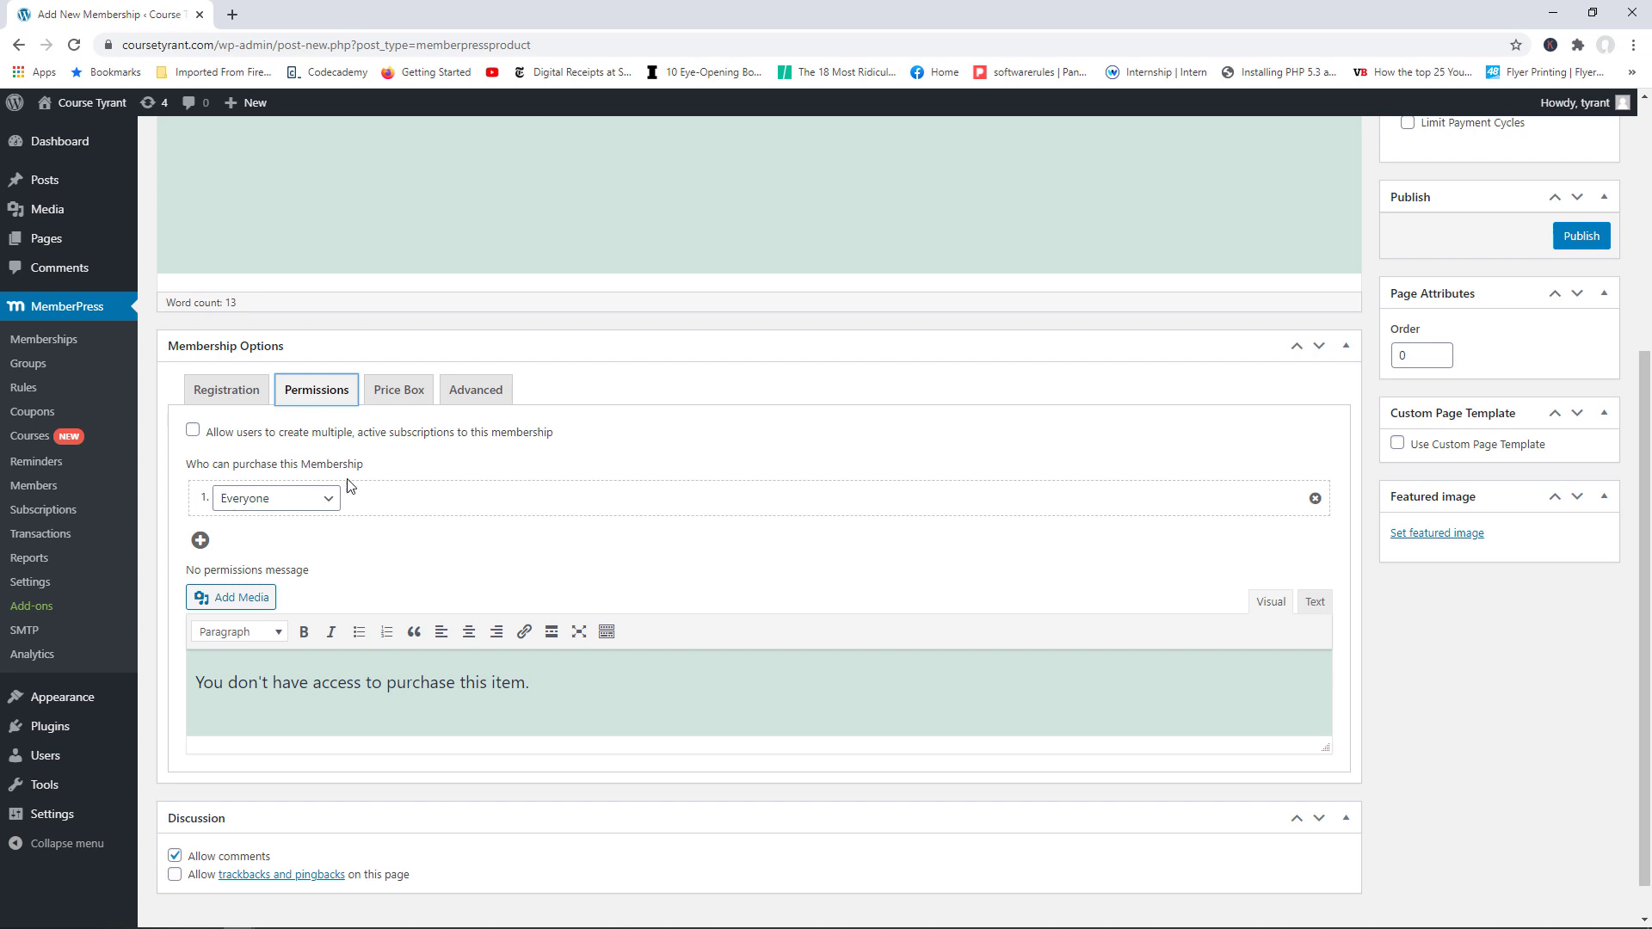
pyautogui.click(327, 501)
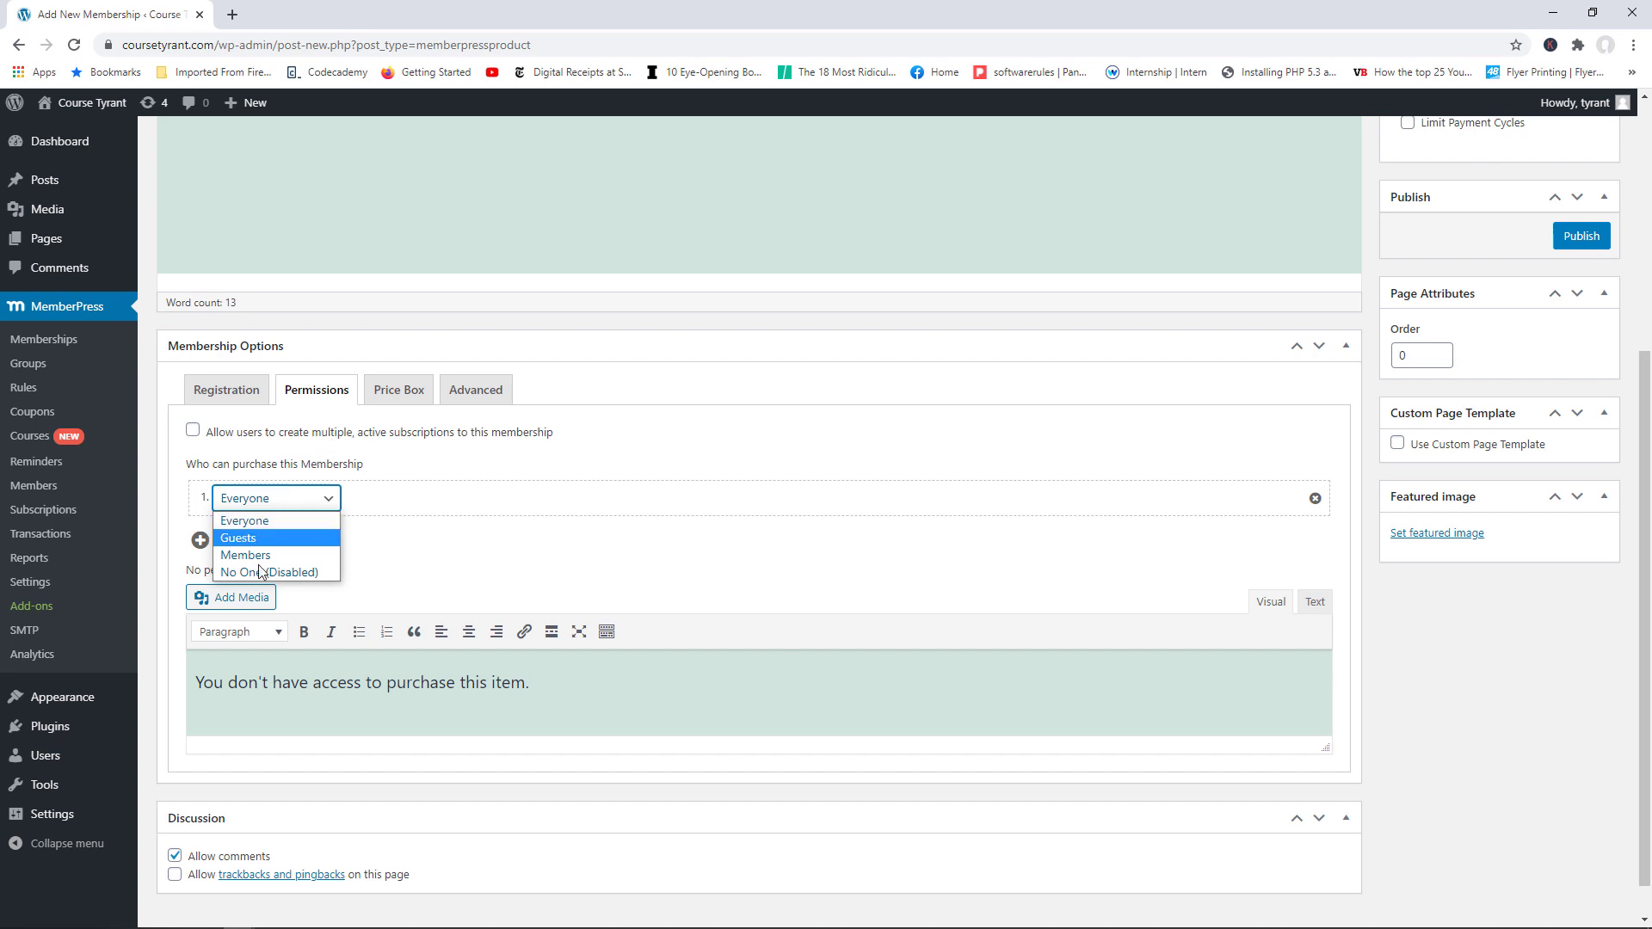
pyautogui.click(269, 522)
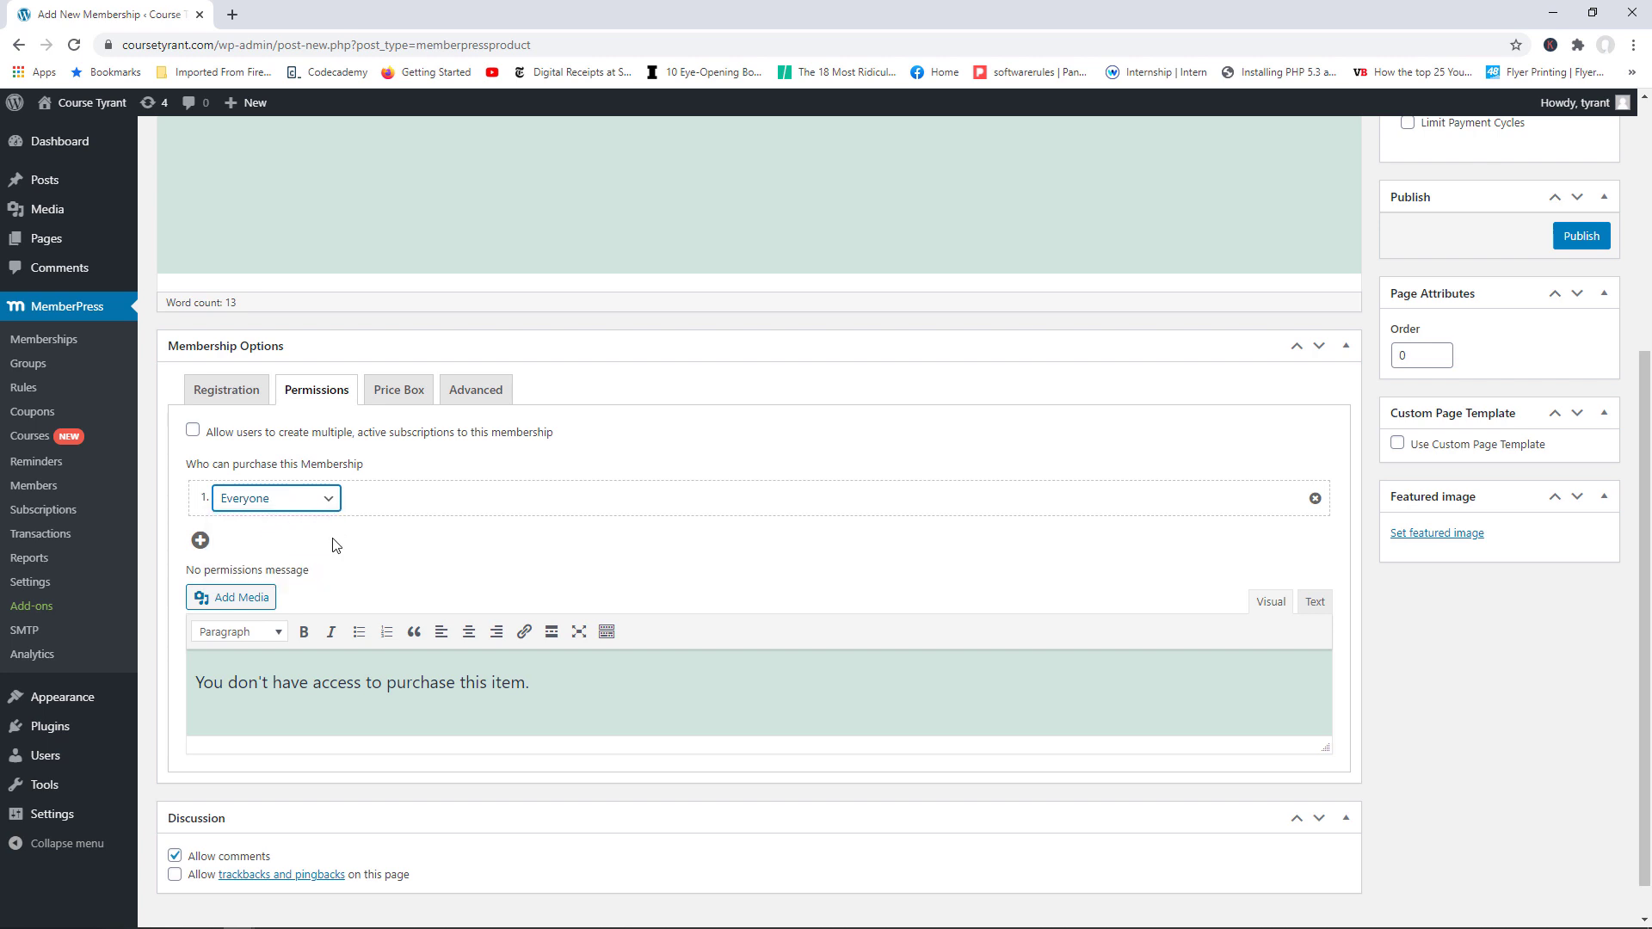
pyautogui.scroll(-1, 943, 499)
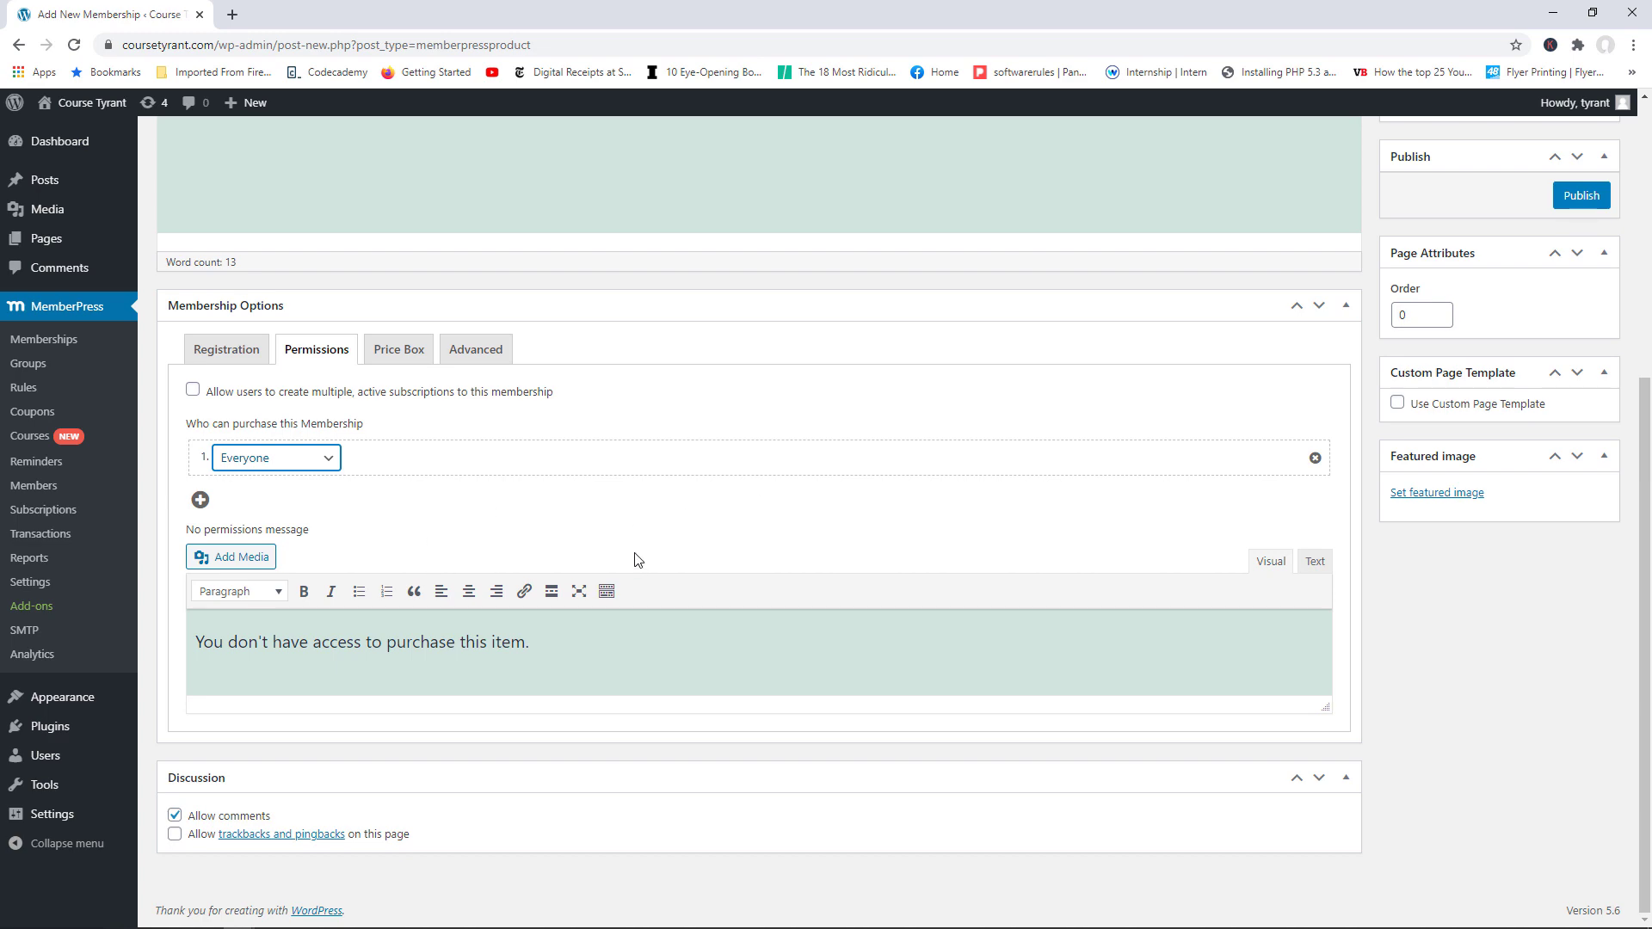
pyautogui.scroll(5, 657, 560)
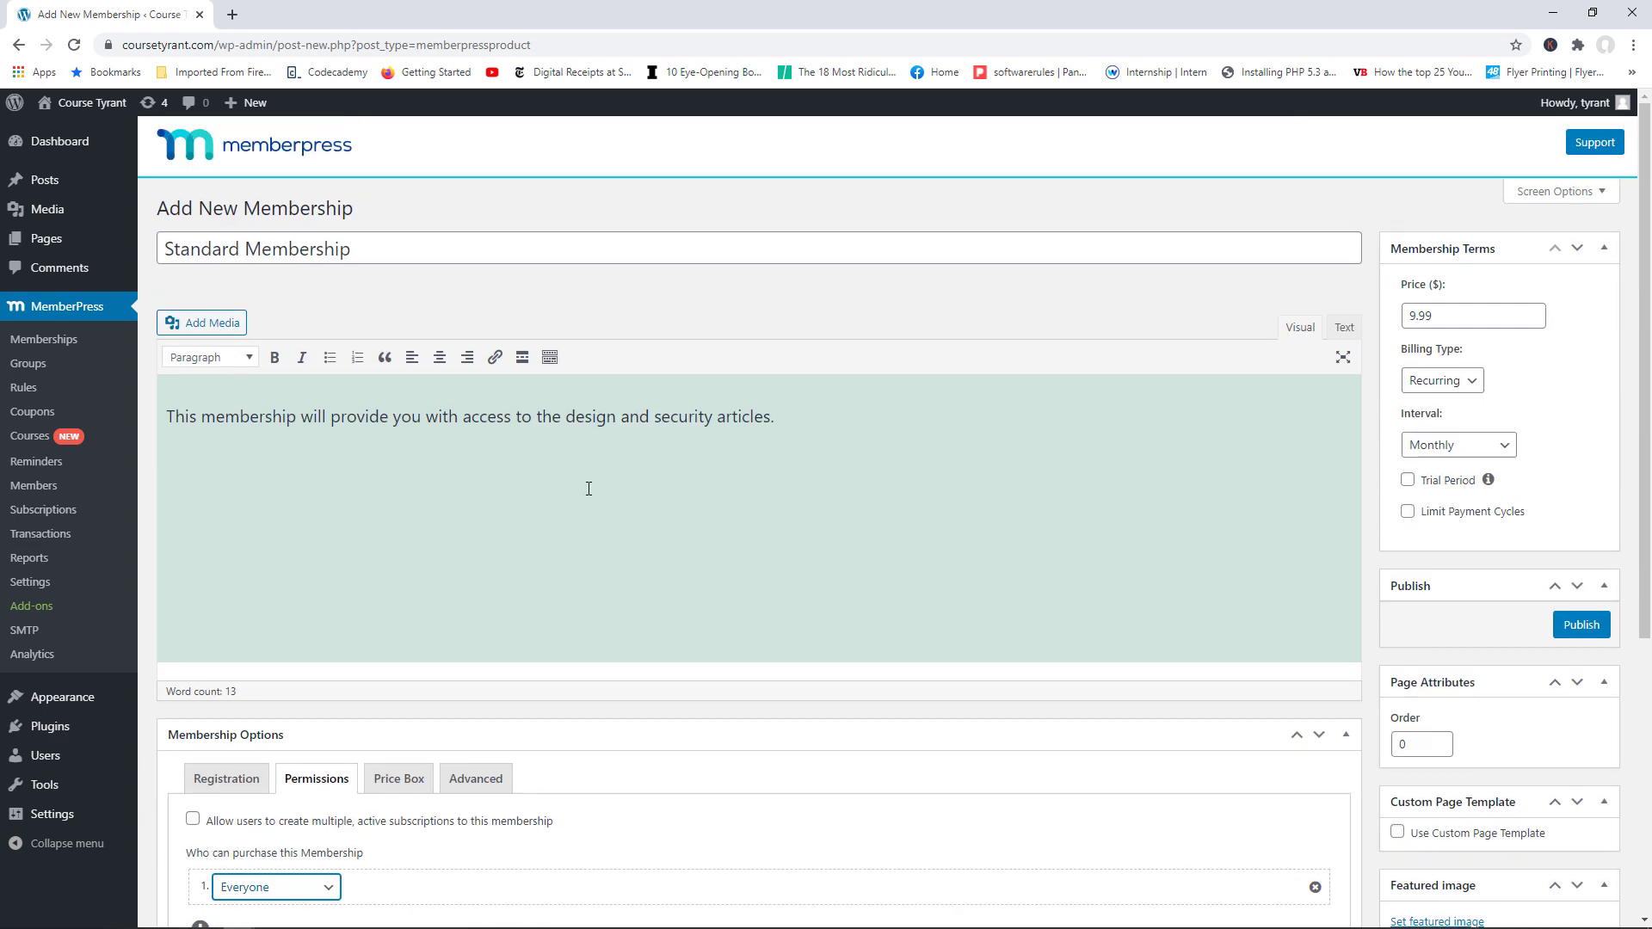
pyautogui.scroll(-5, 586, 487)
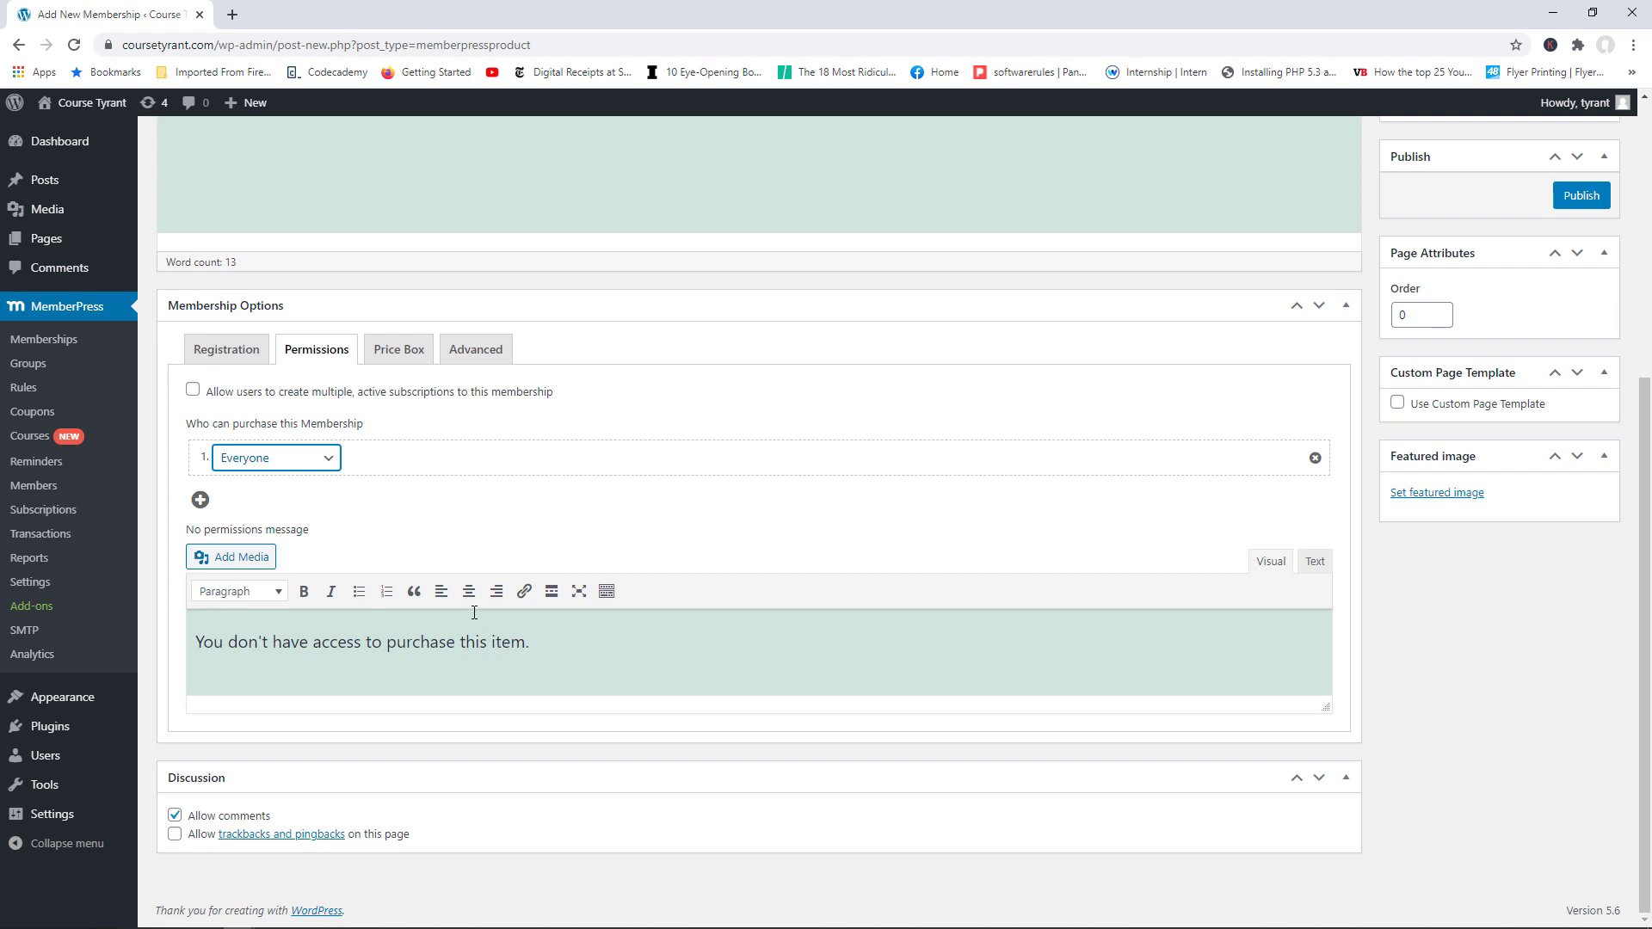
pyautogui.scroll(5, 474, 613)
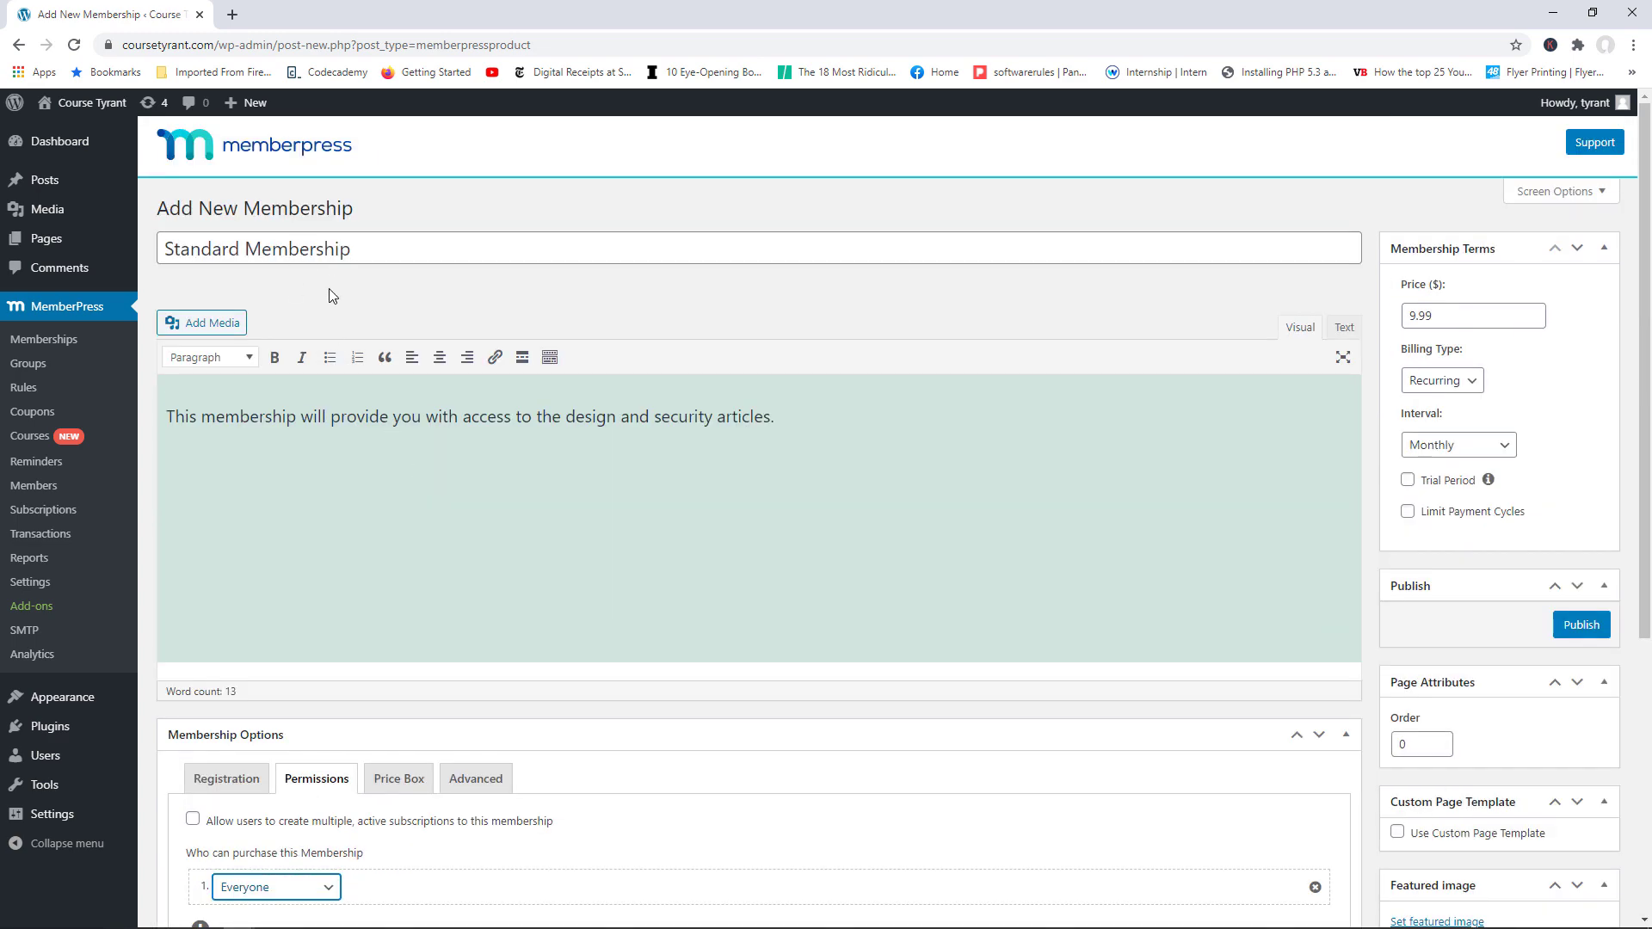
pyautogui.scroll(-5, 418, 518)
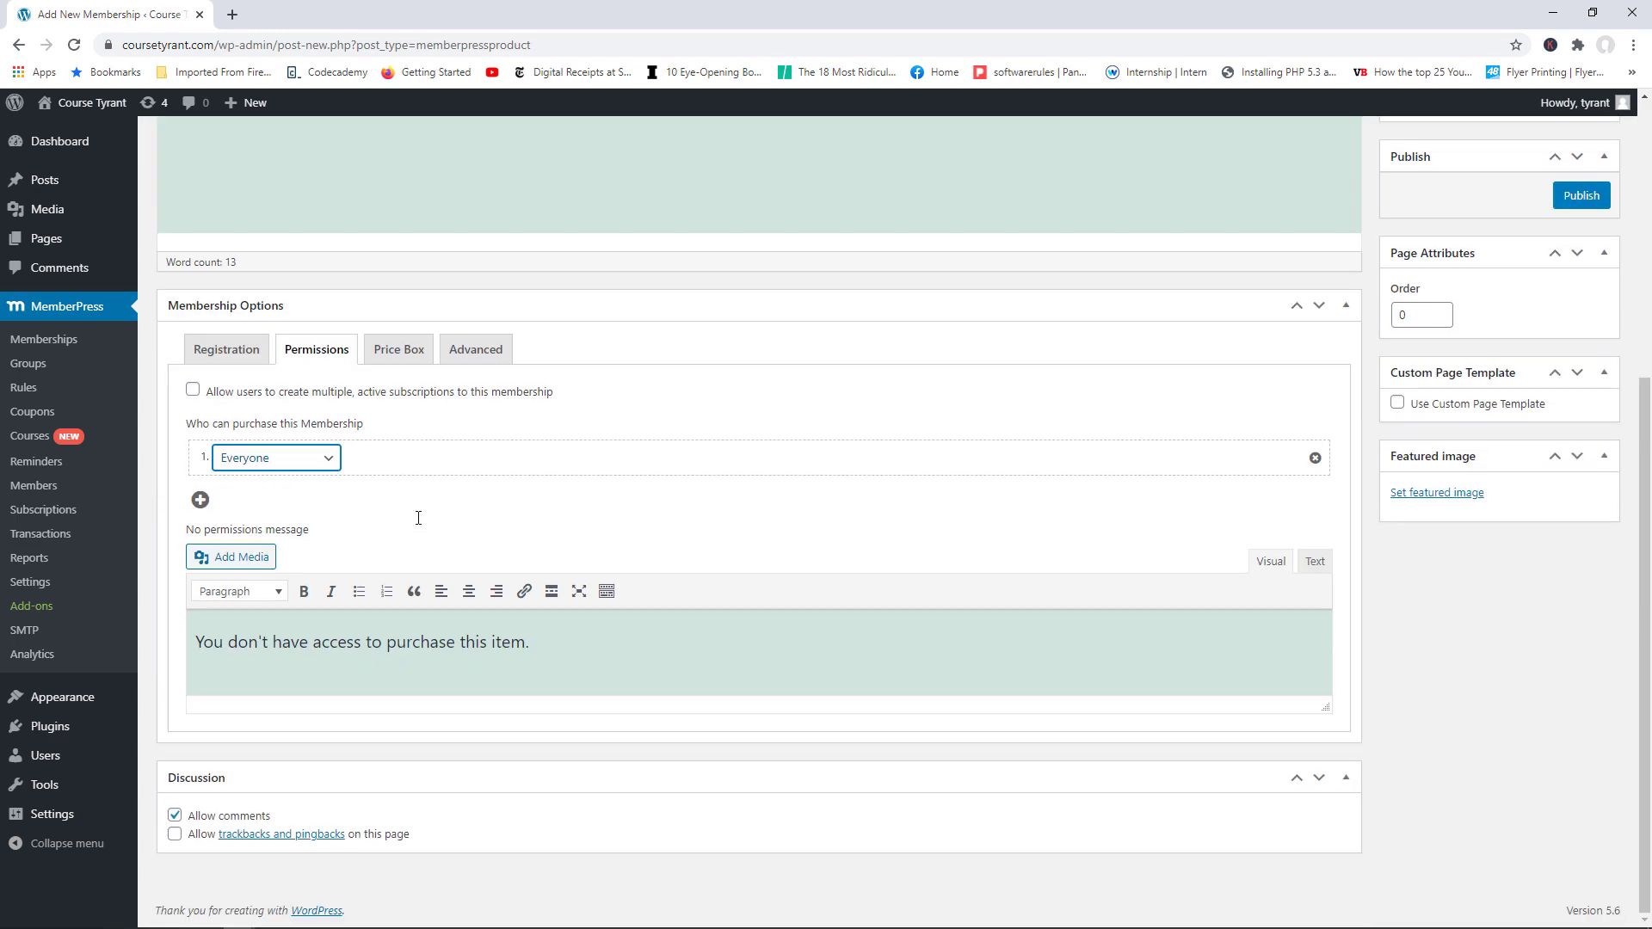
# Step: Try Members as the allowed purchasers, then set purchasing back to Everyone
pyautogui.click(307, 459)
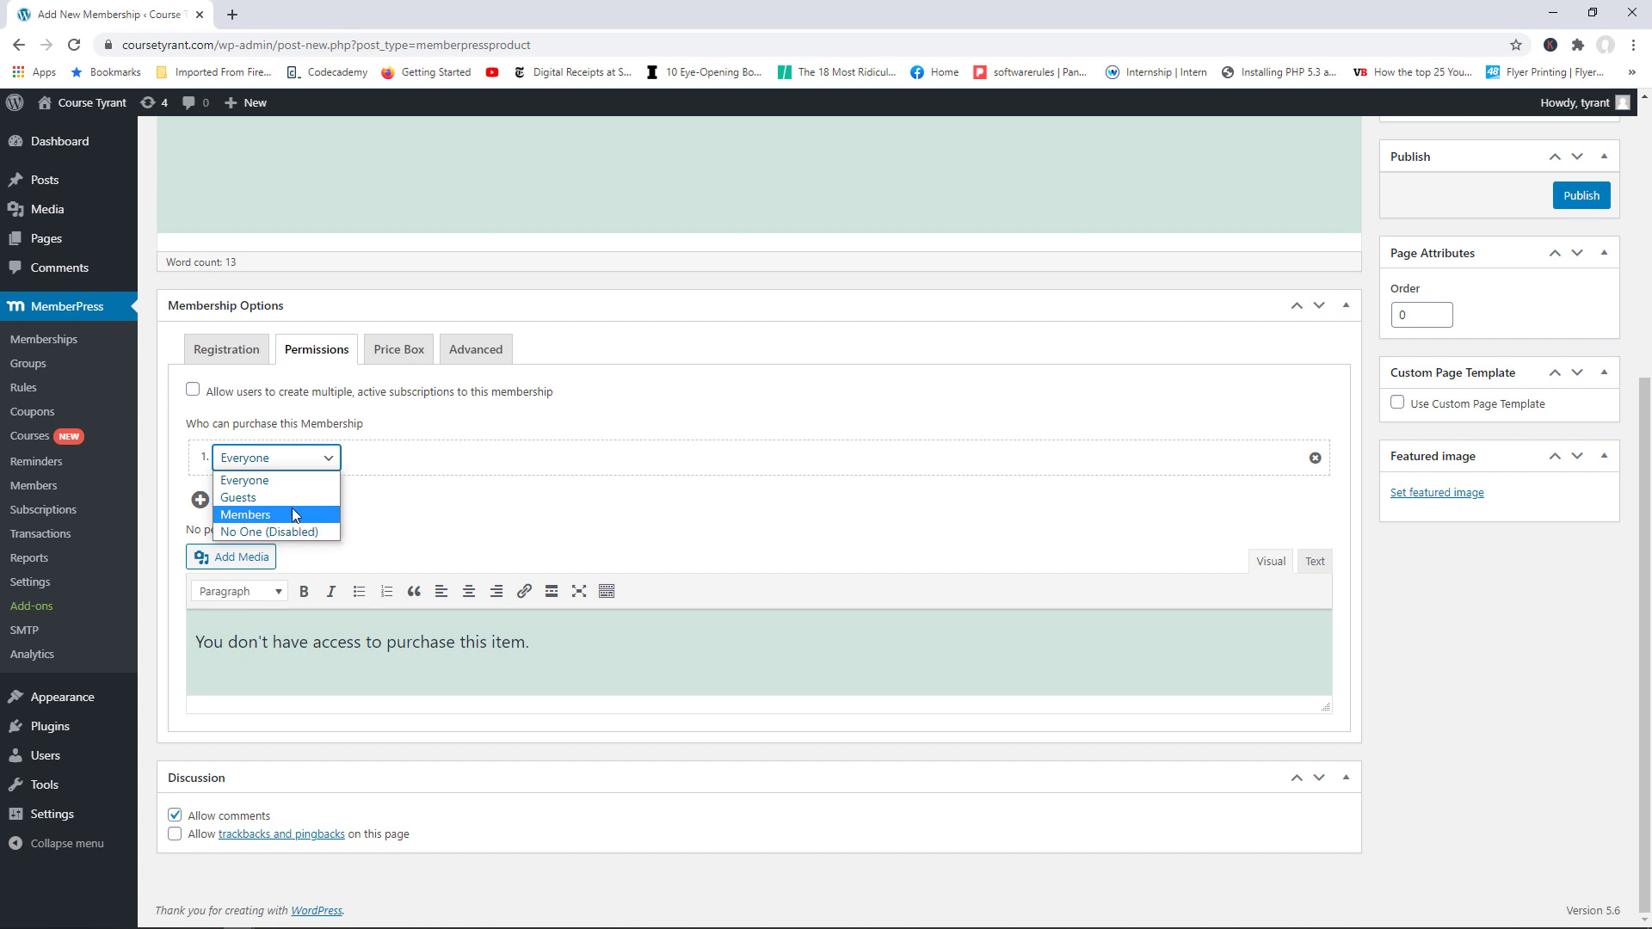
pyautogui.click(279, 514)
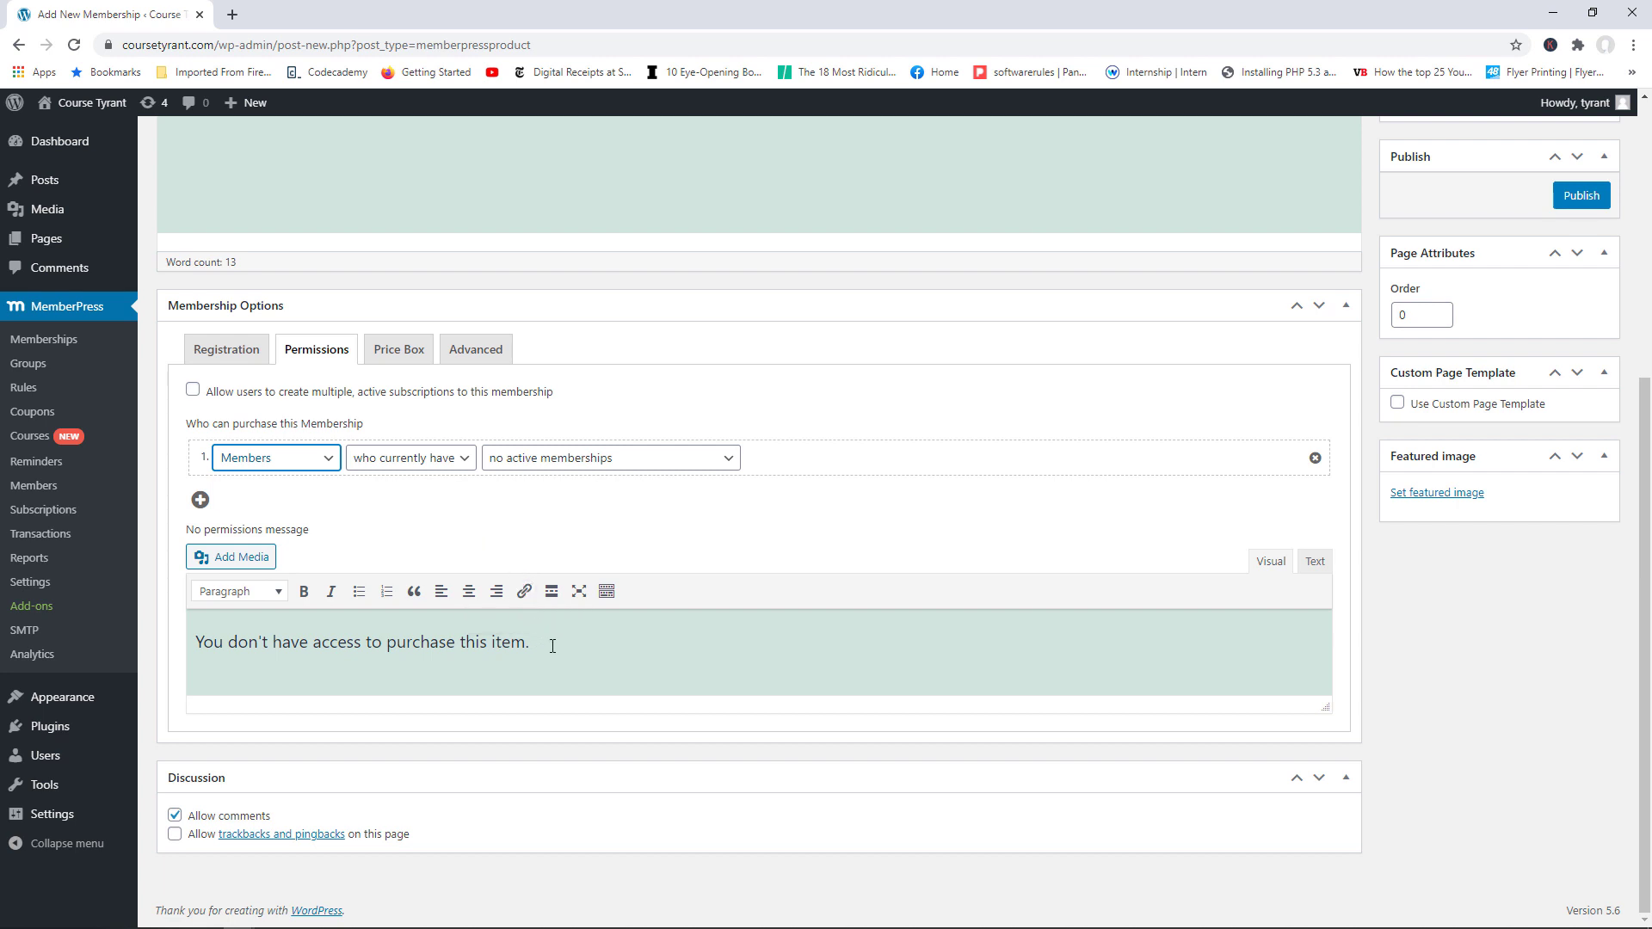
pyautogui.moveTo(552, 647); pyautogui.dragTo(205, 644)
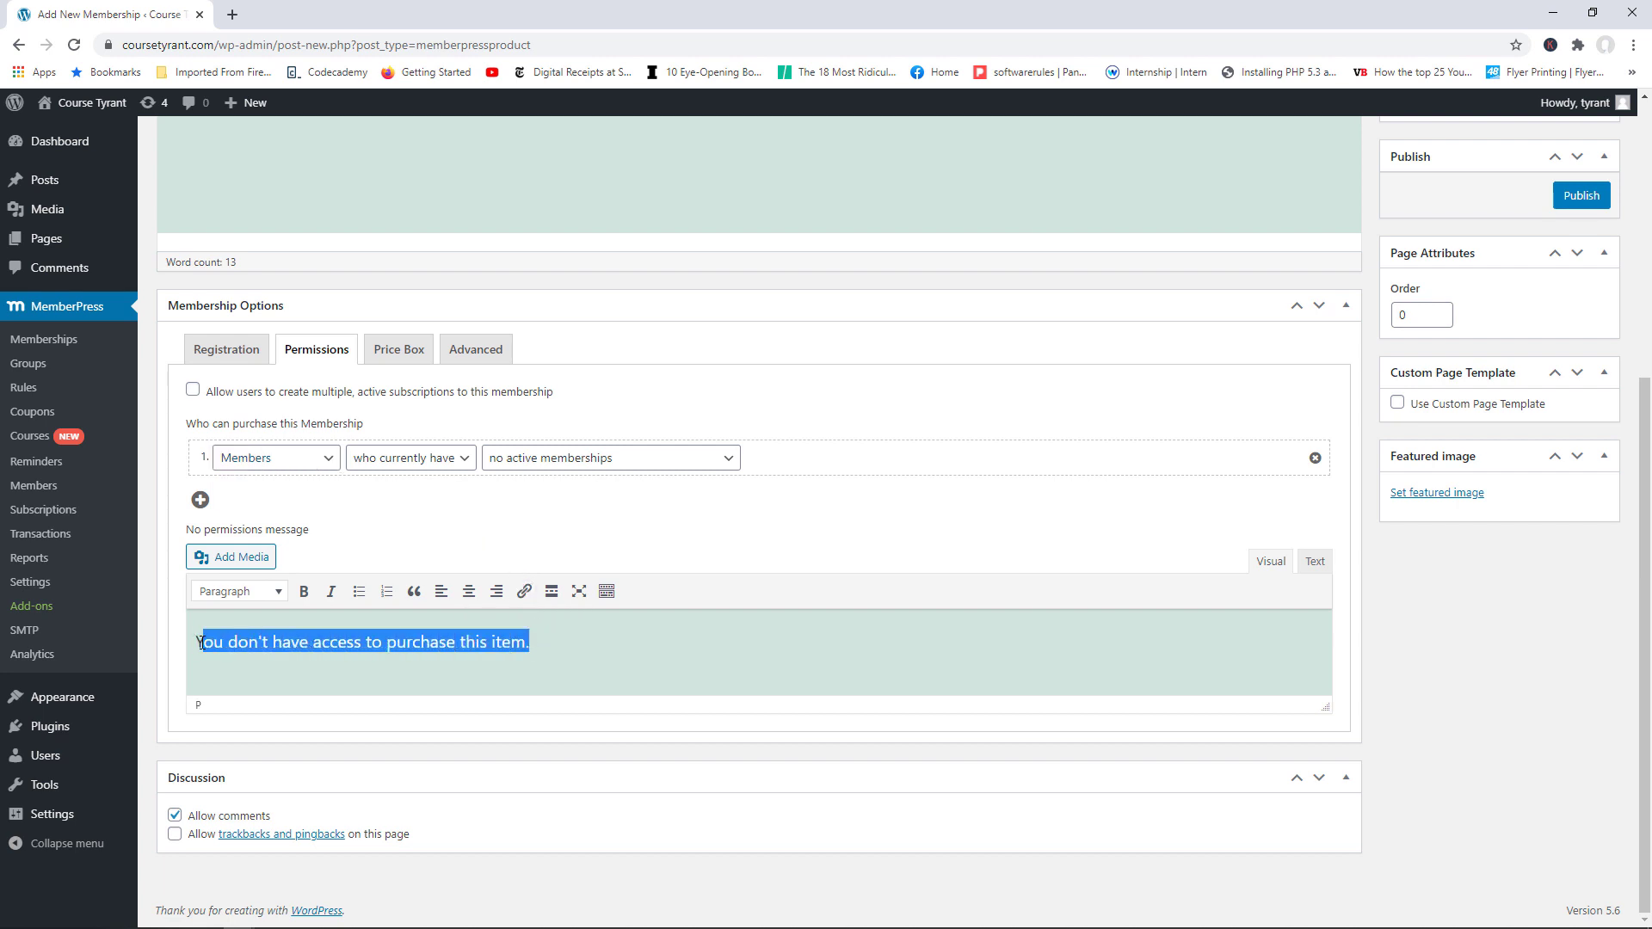
pyautogui.click(324, 463)
pyautogui.click(306, 476)
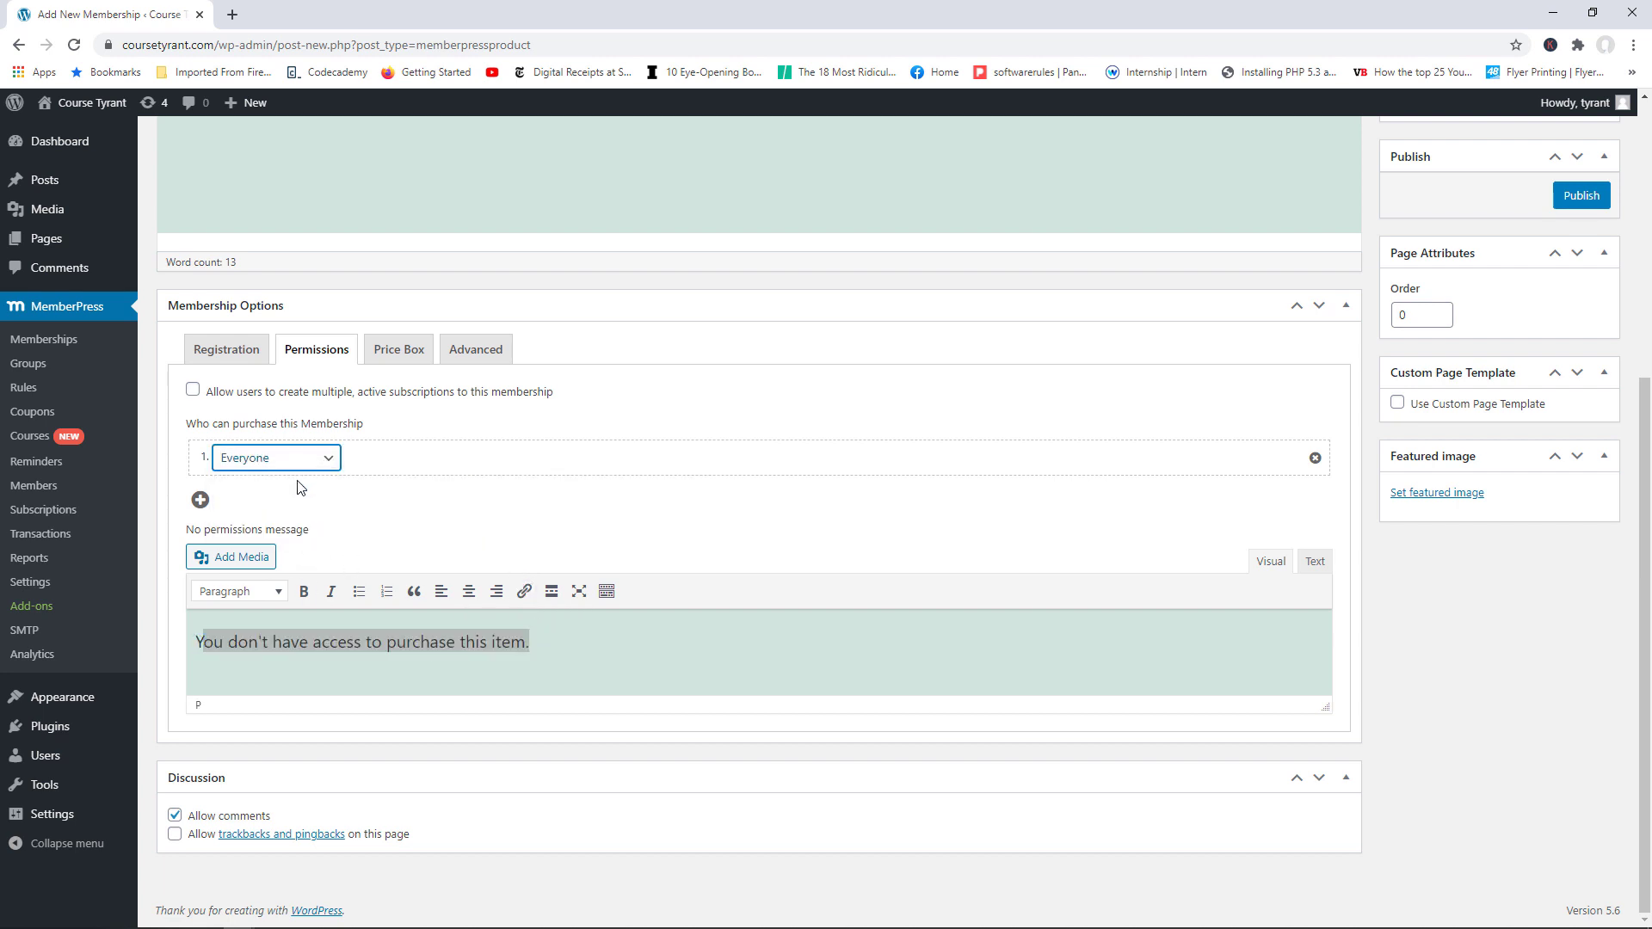
pyautogui.click(573, 549)
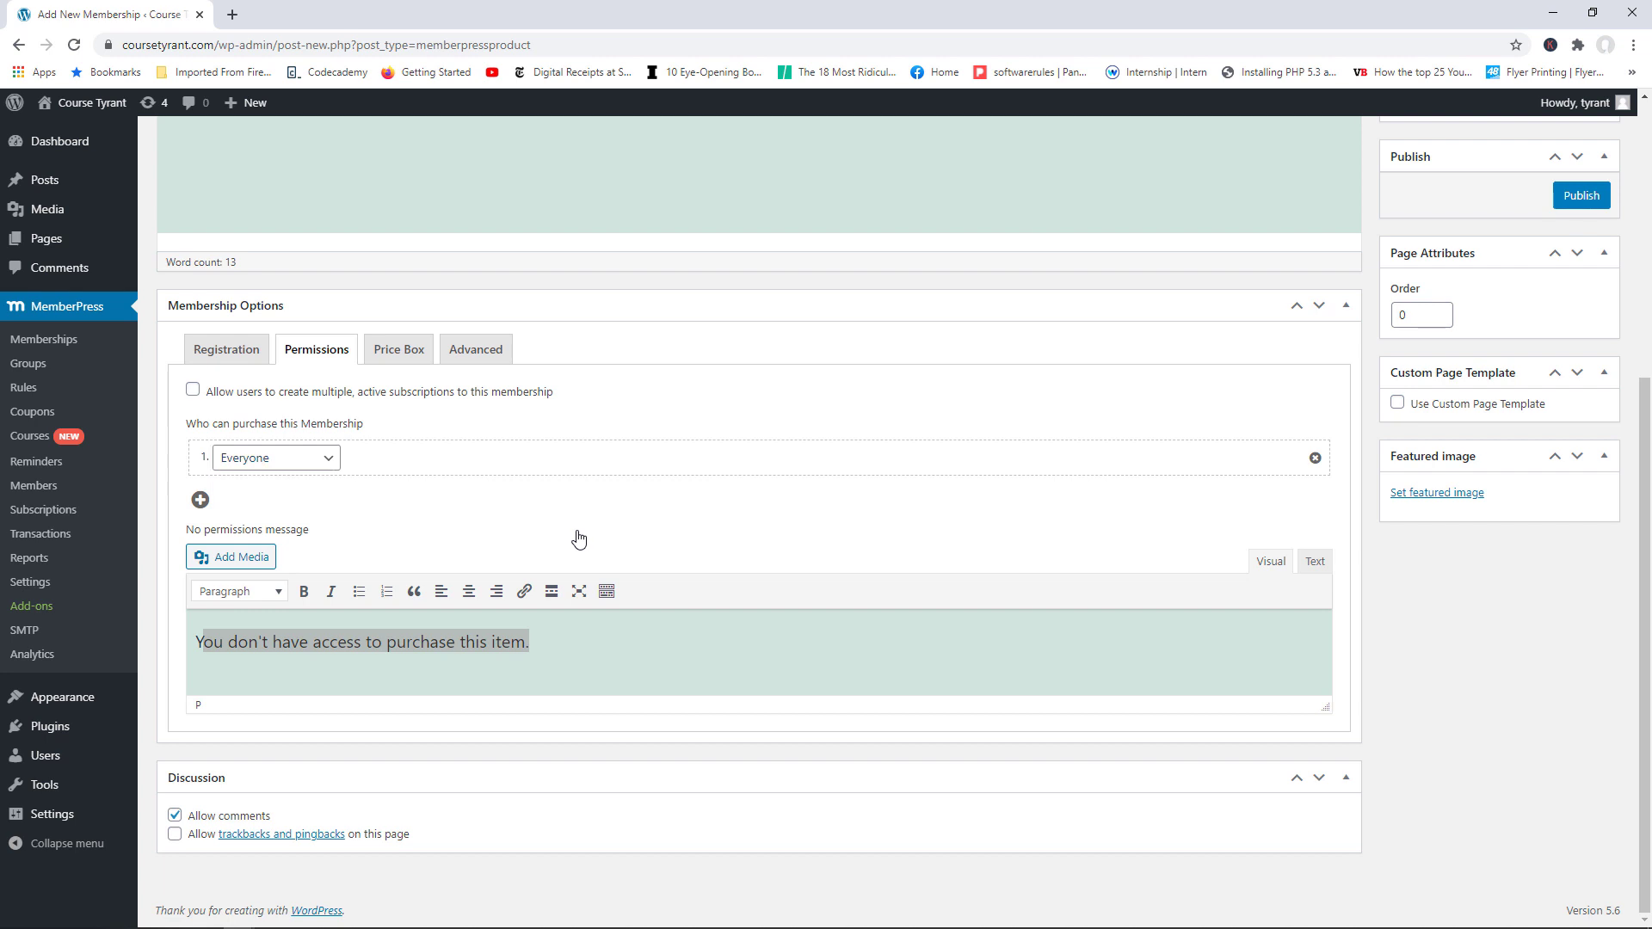
# Step: Mark the Standard Membership as Highlighted in the price box so it previews as Most Popular
pyautogui.click(403, 360)
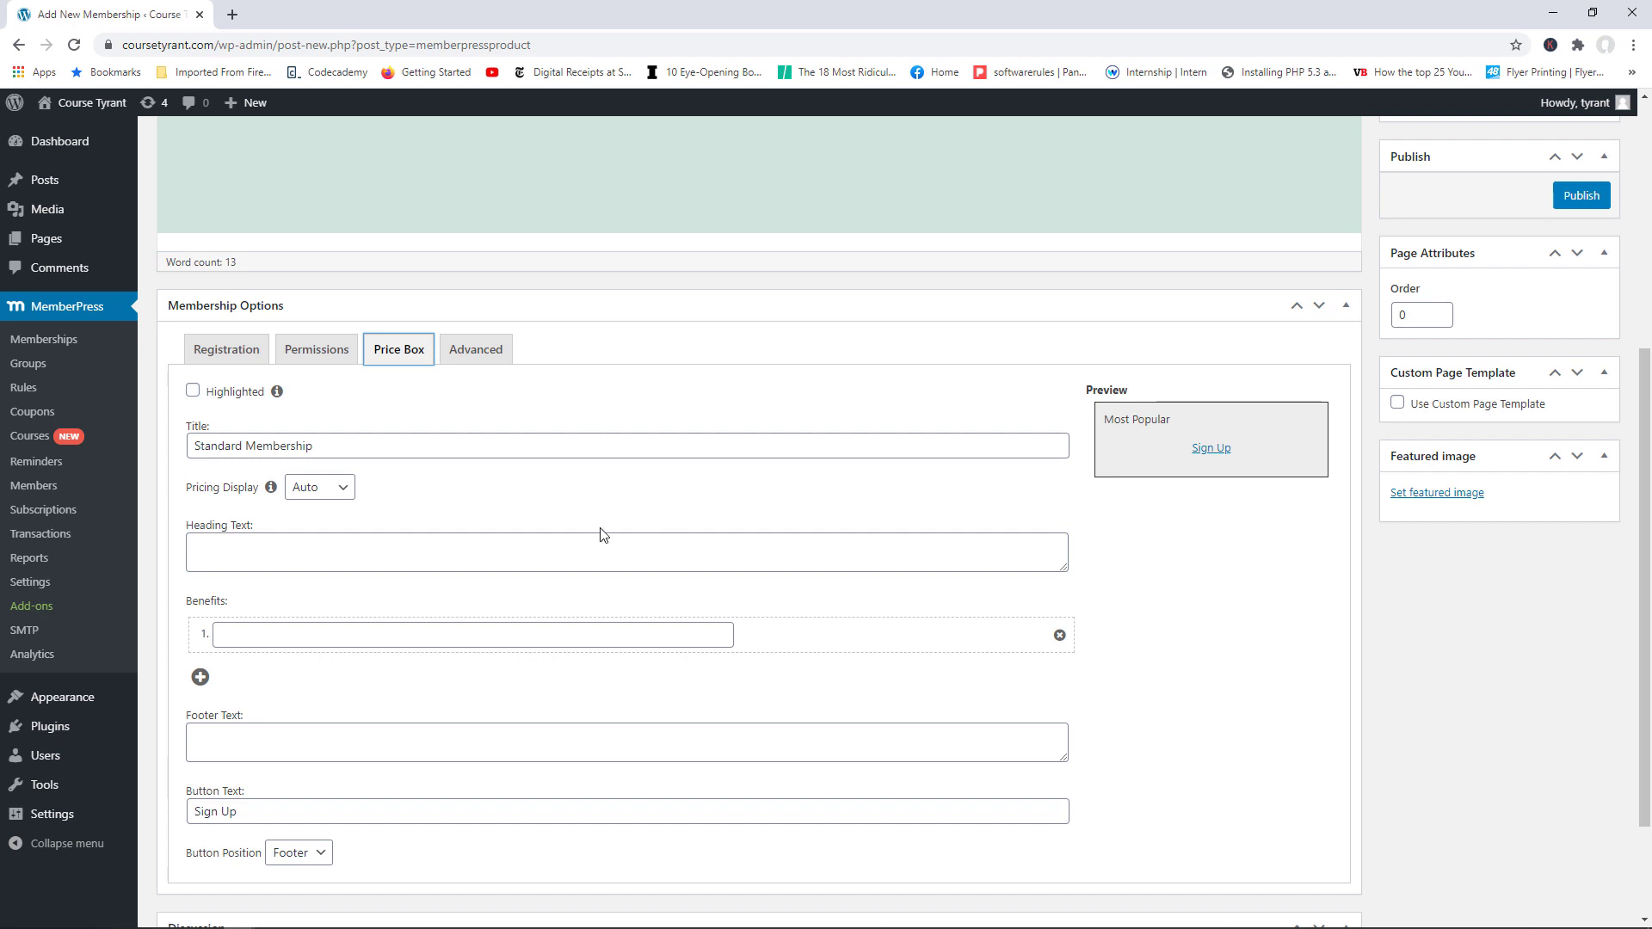
pyautogui.click(195, 401)
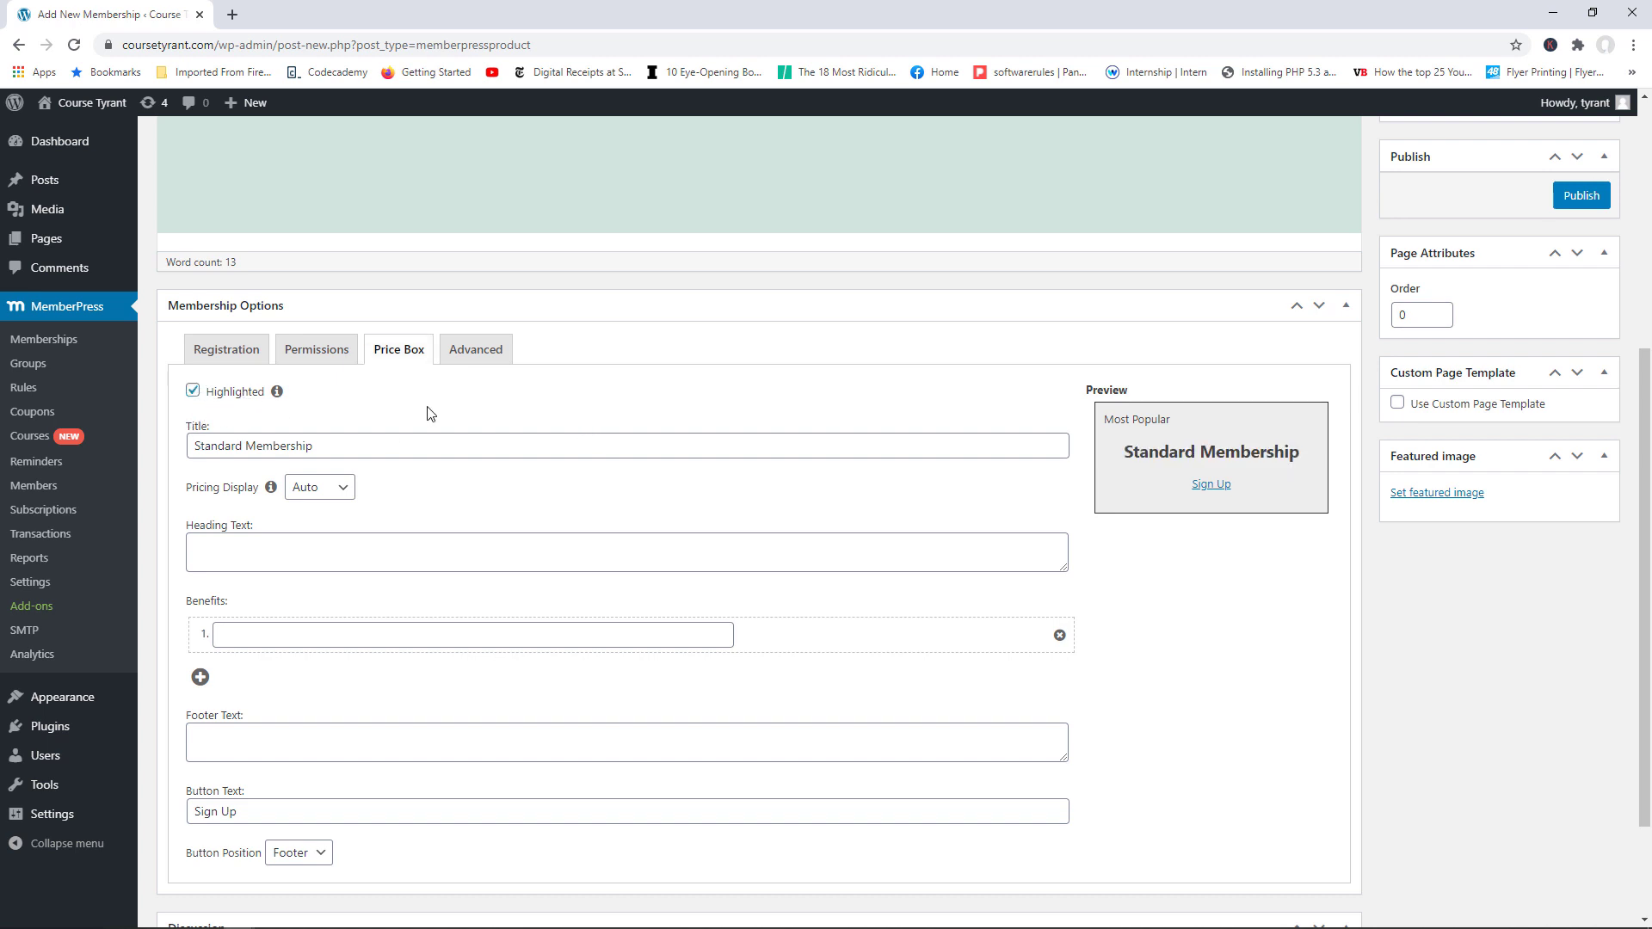
pyautogui.moveTo(1169, 424); pyautogui.dragTo(1109, 425)
# Step: Try Custom pricing at 9.99, then return Pricing Display to Auto
pyautogui.click(344, 491)
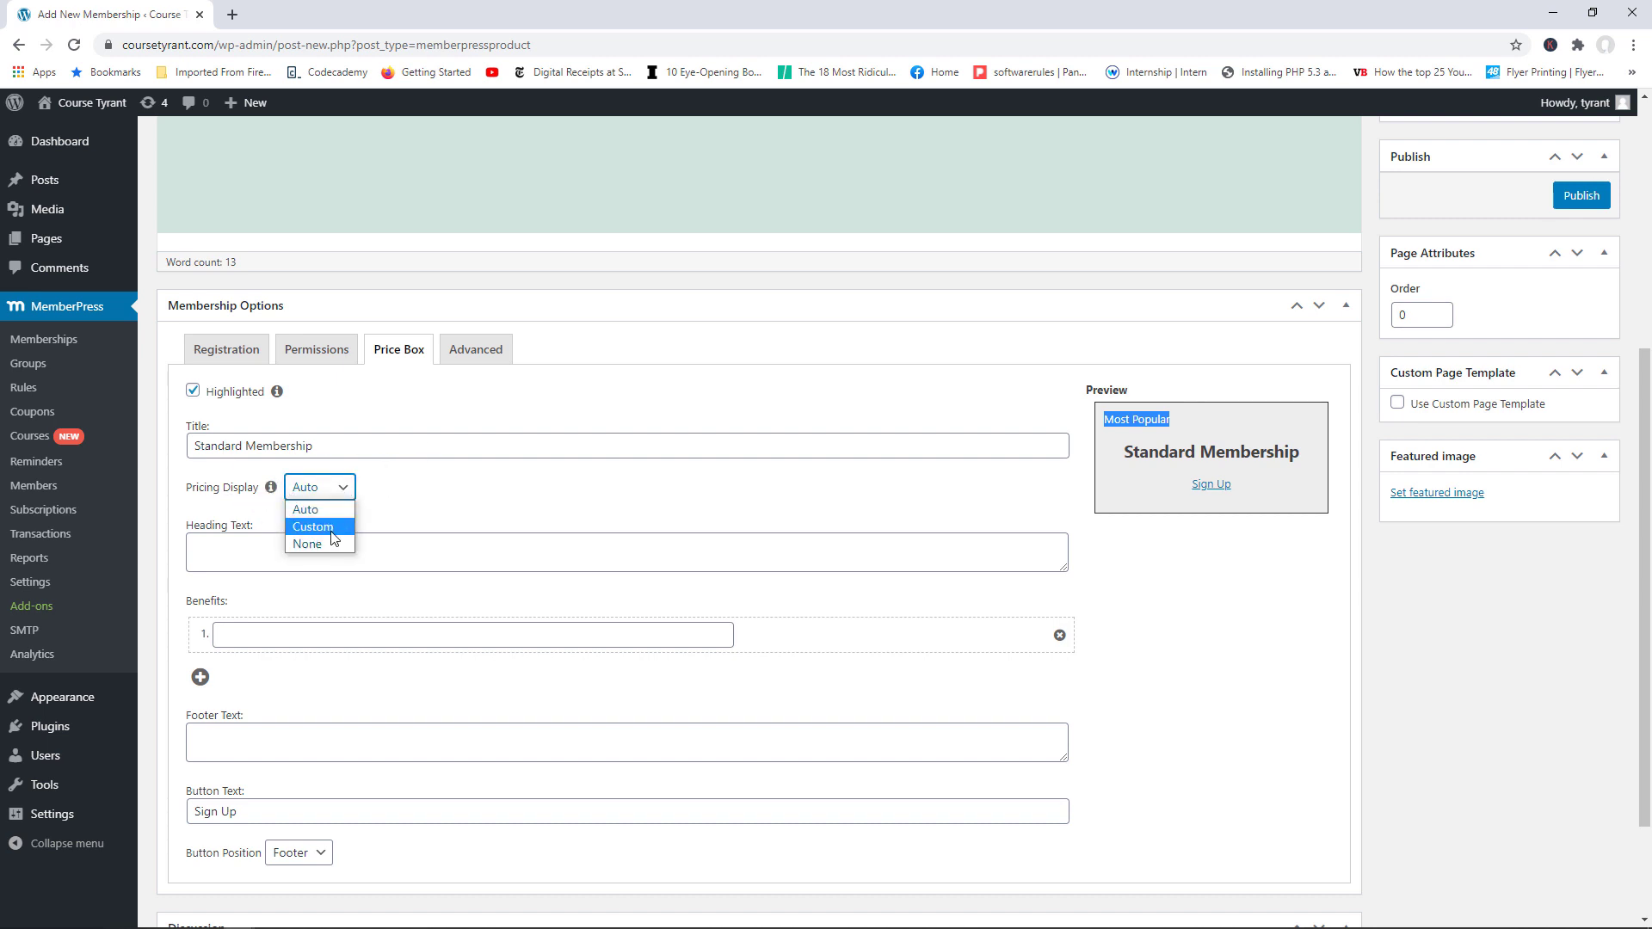
pyautogui.click(336, 534)
pyautogui.click(284, 560)
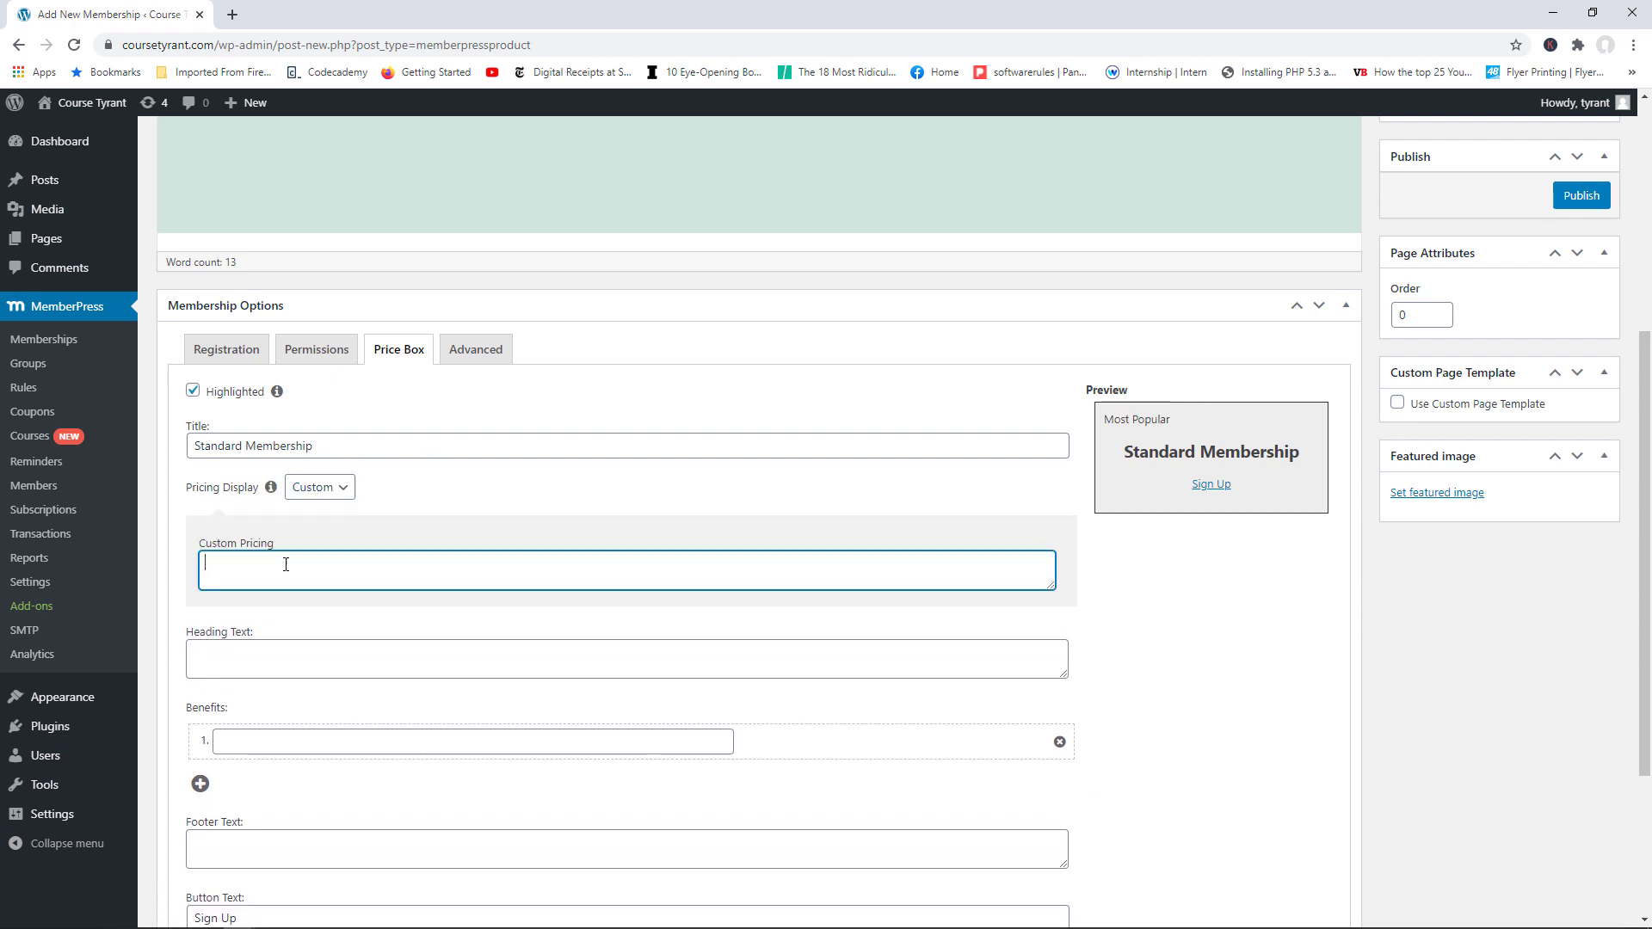
pyautogui.write('9.99')
pyautogui.click(317, 495)
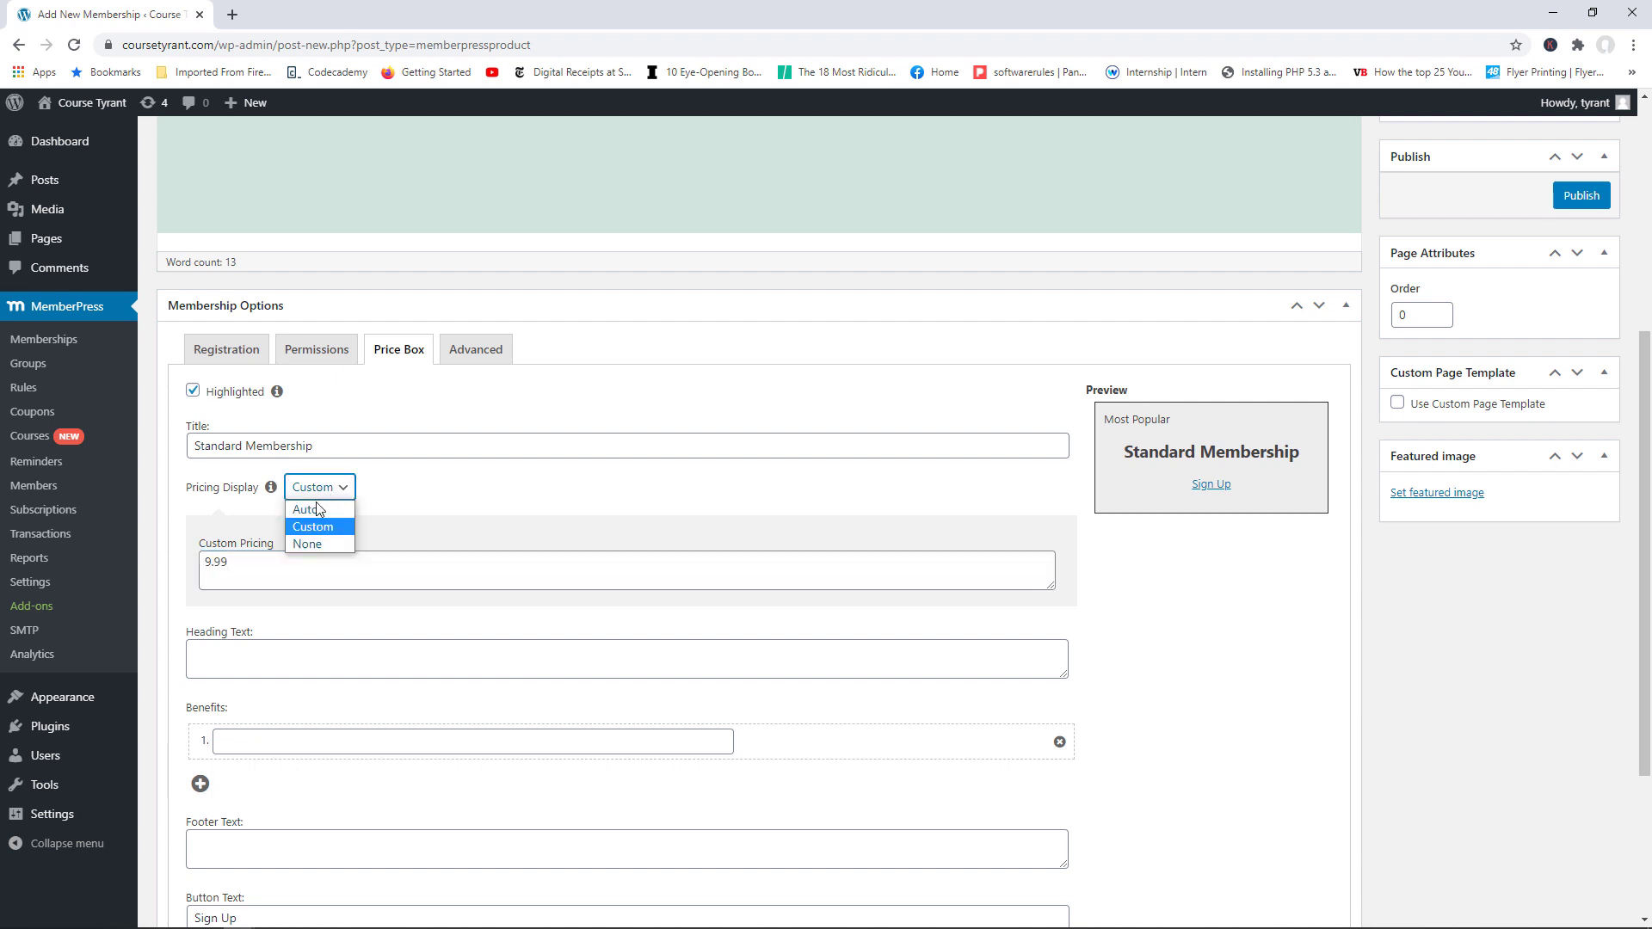
pyautogui.click(317, 509)
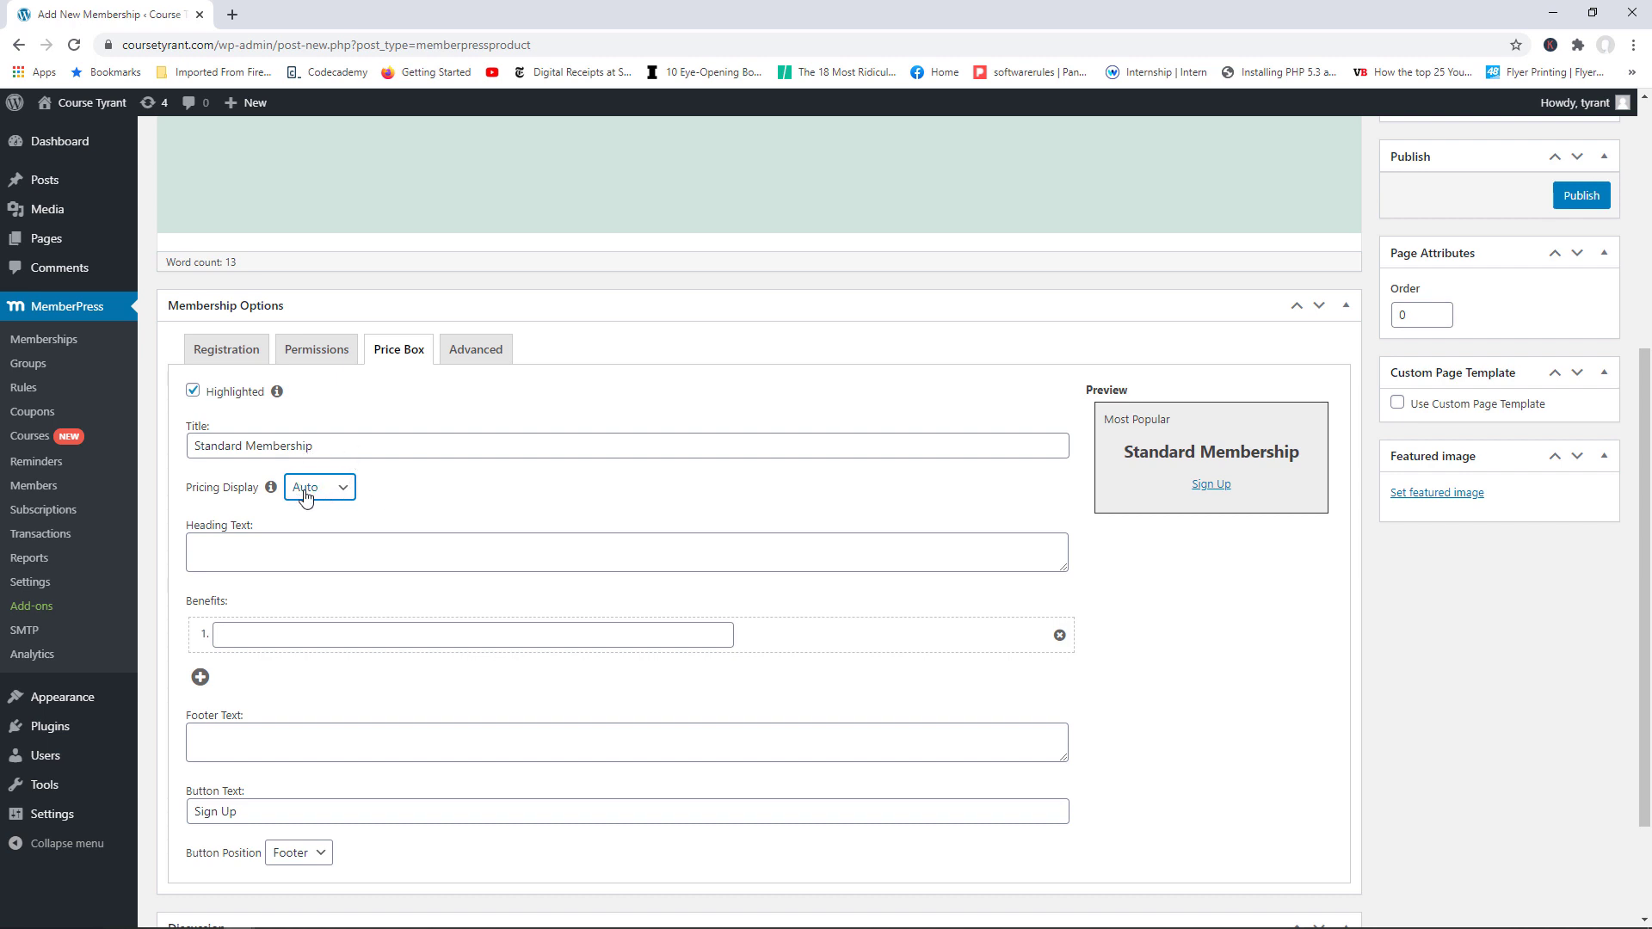
pyautogui.click(307, 560)
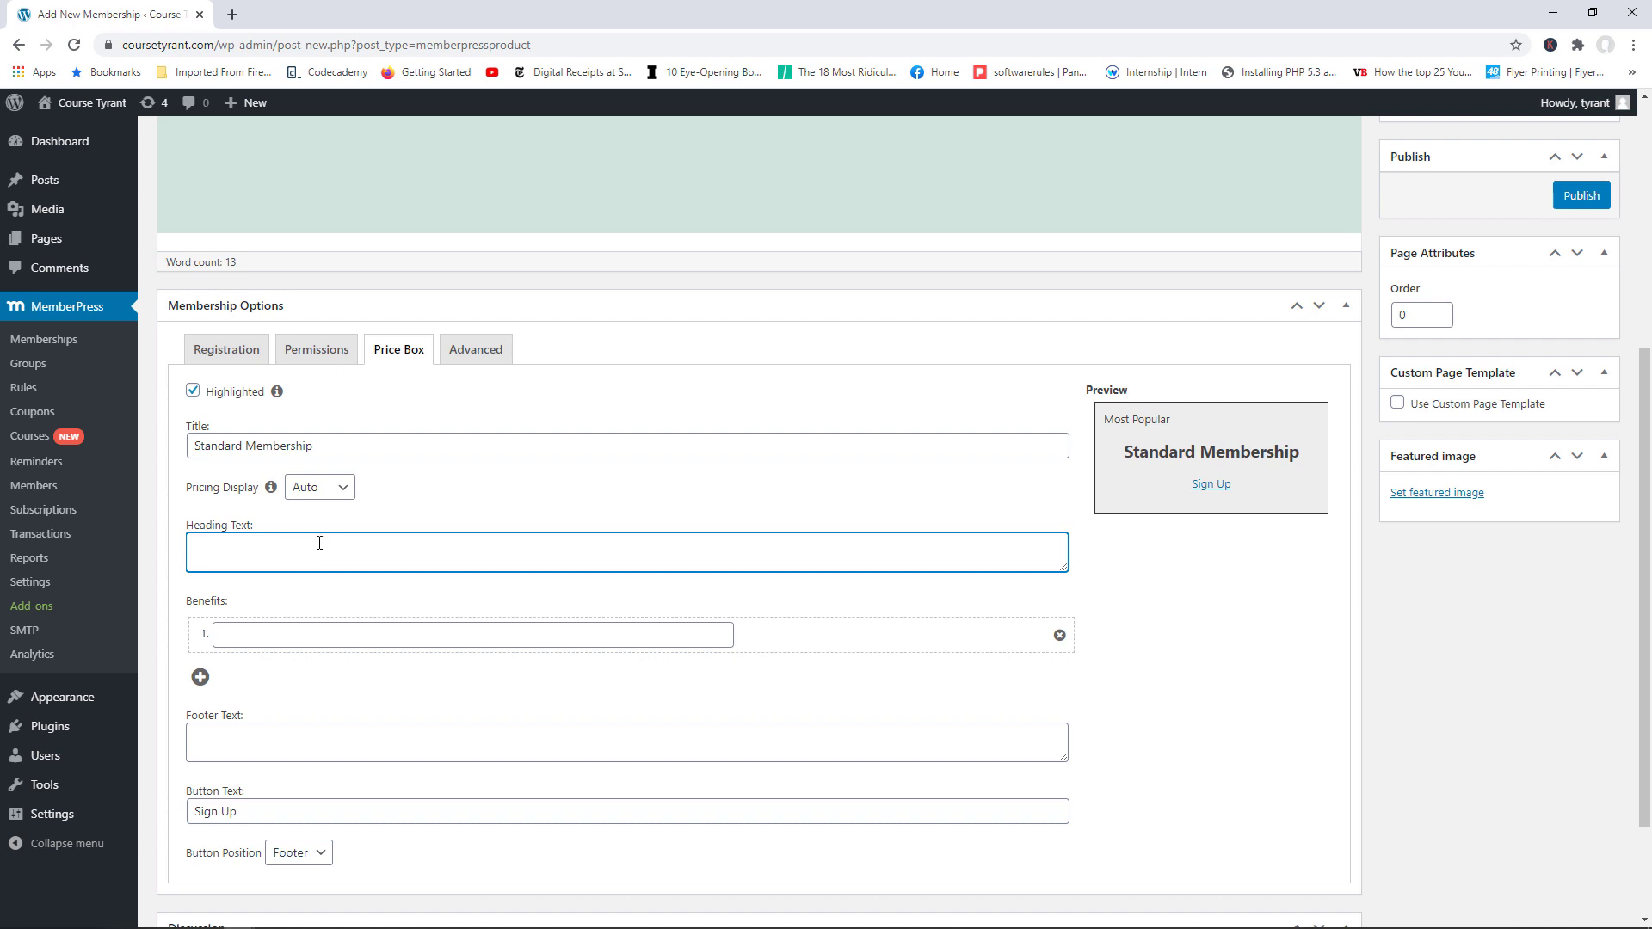
# Step: Keep benefit 1 as 'Access to Security content' and add benefit 2 'Access to the design content'
pyautogui.click(307, 636)
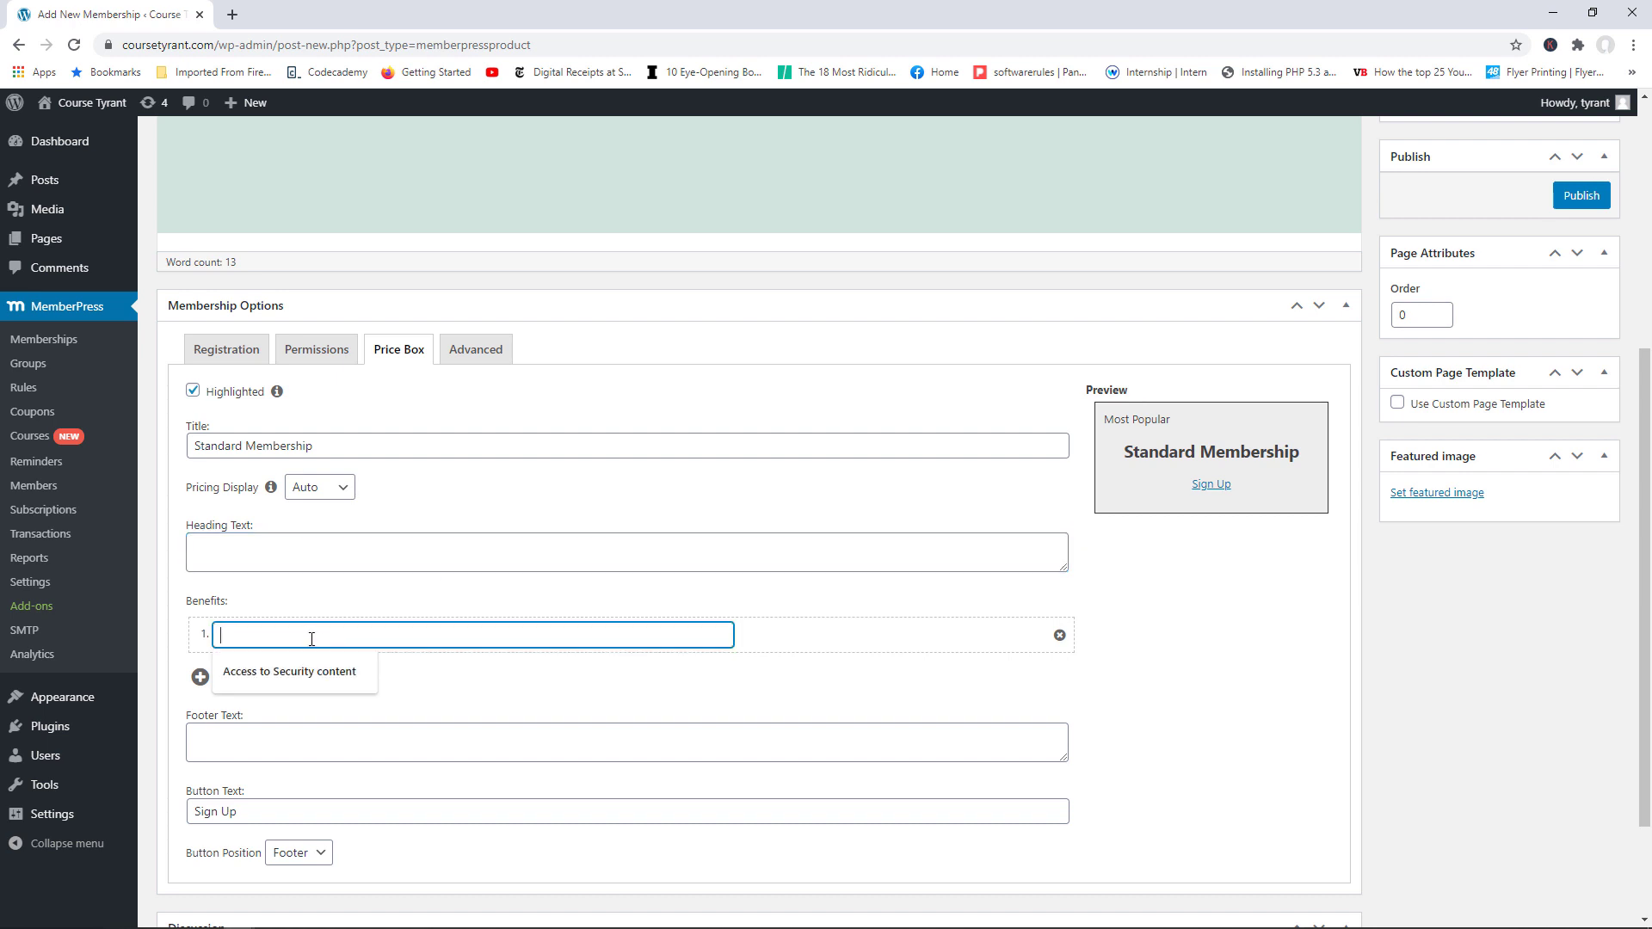
pyautogui.click(308, 678)
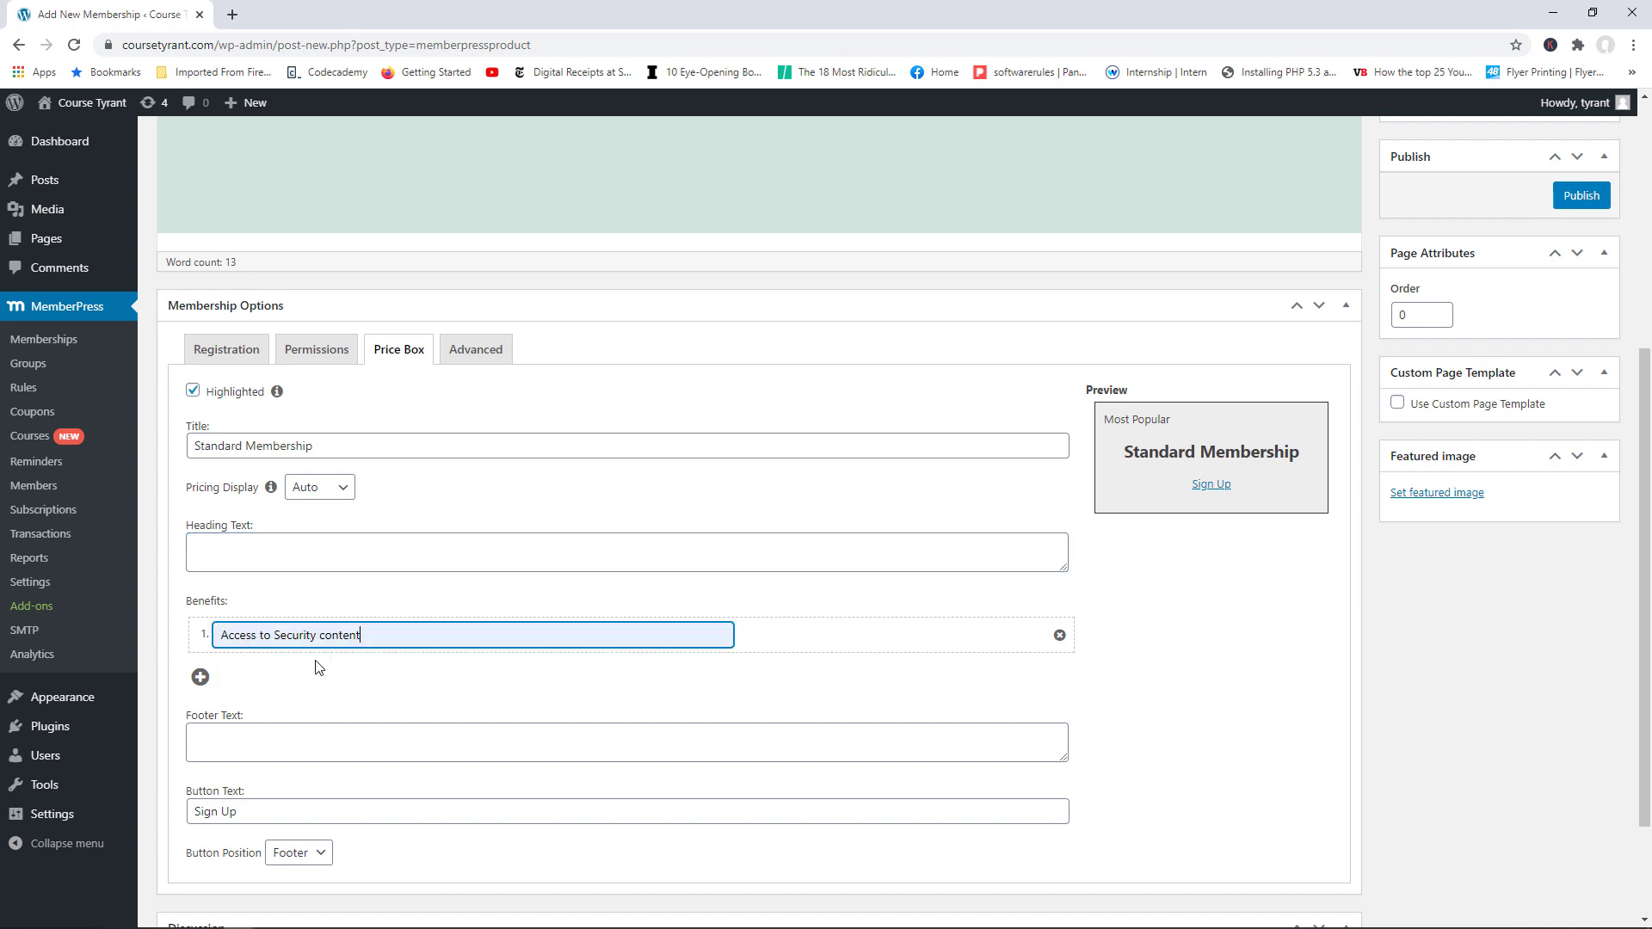
pyautogui.click(199, 677)
pyautogui.click(254, 675)
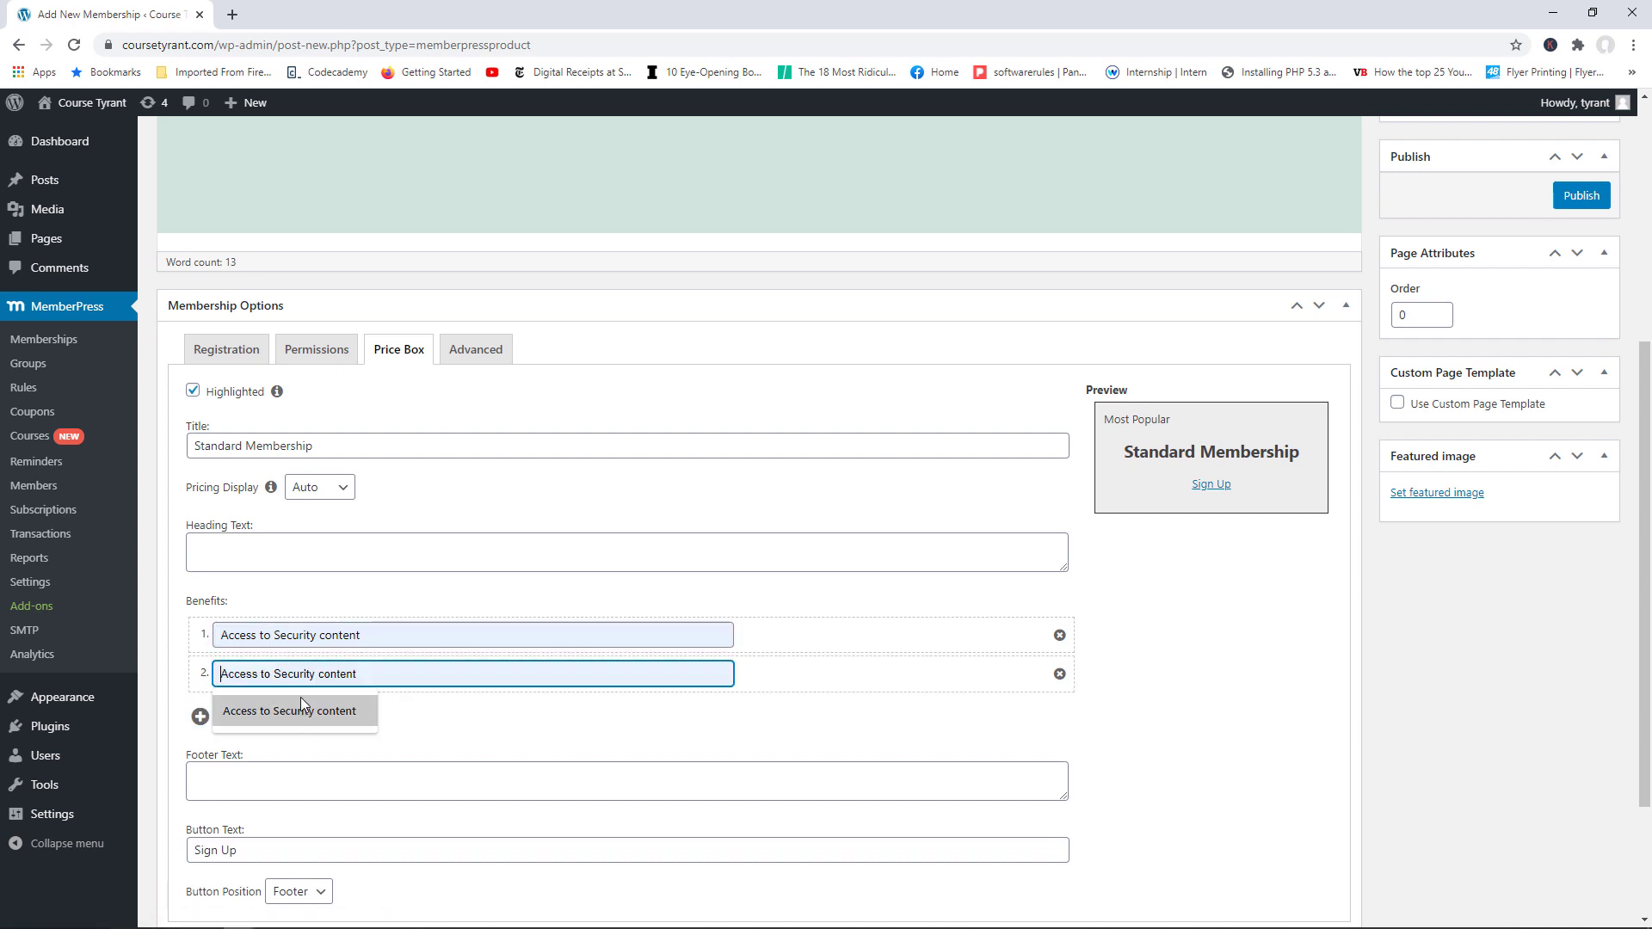
pyautogui.write('Access to th')
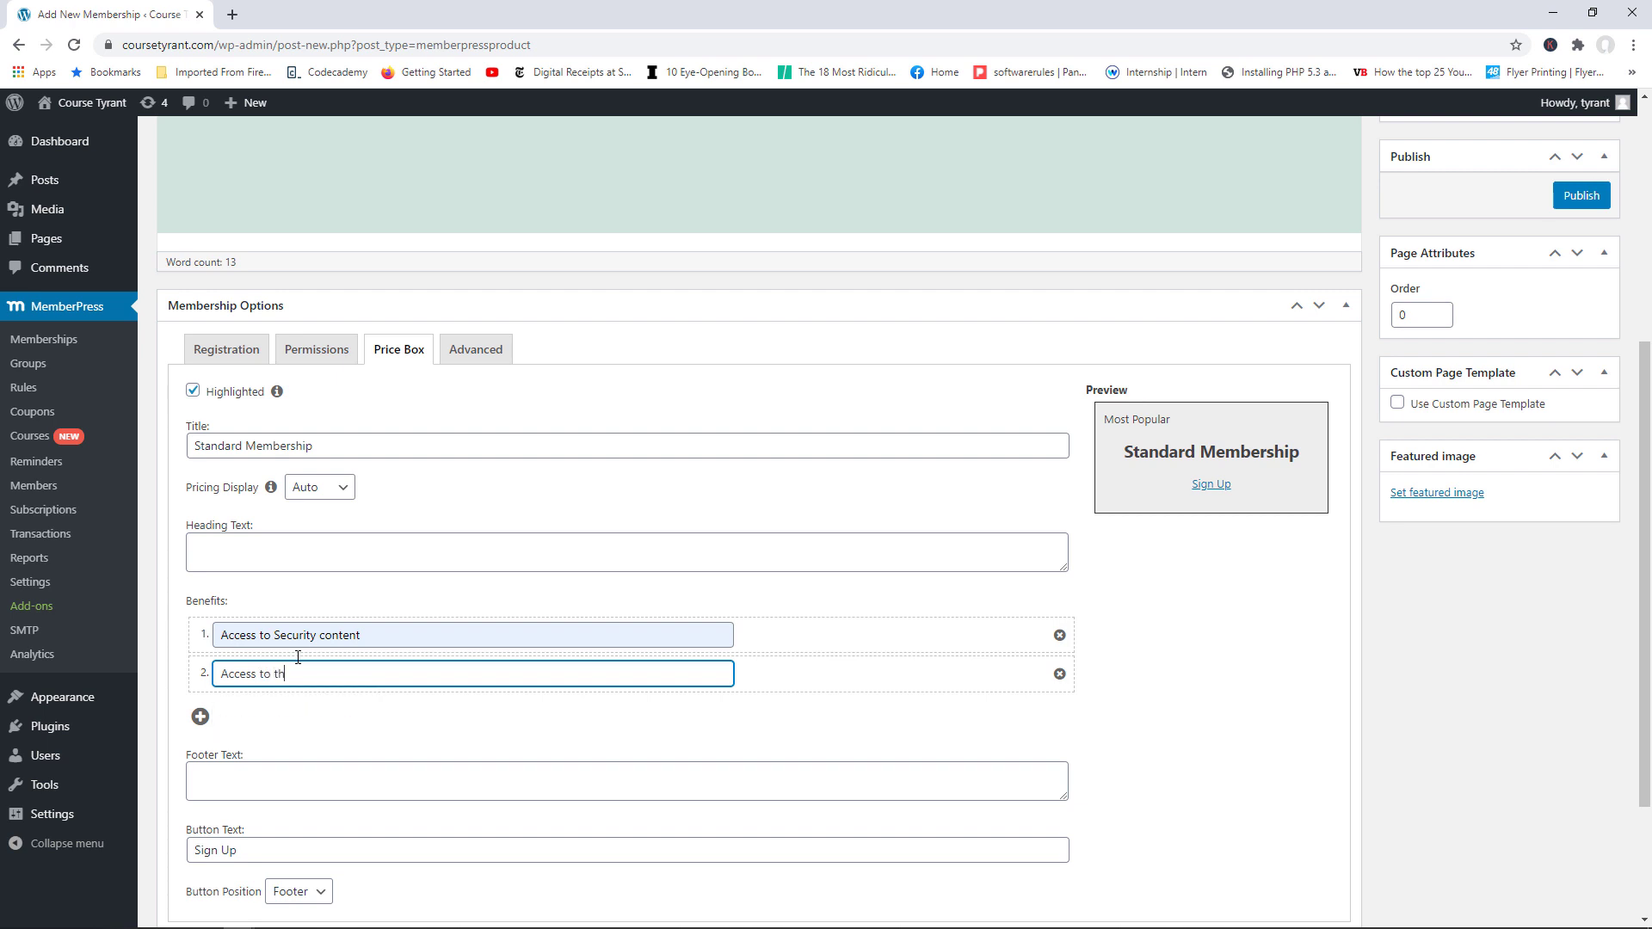
pyautogui.write('e design content')
pyautogui.click(485, 751)
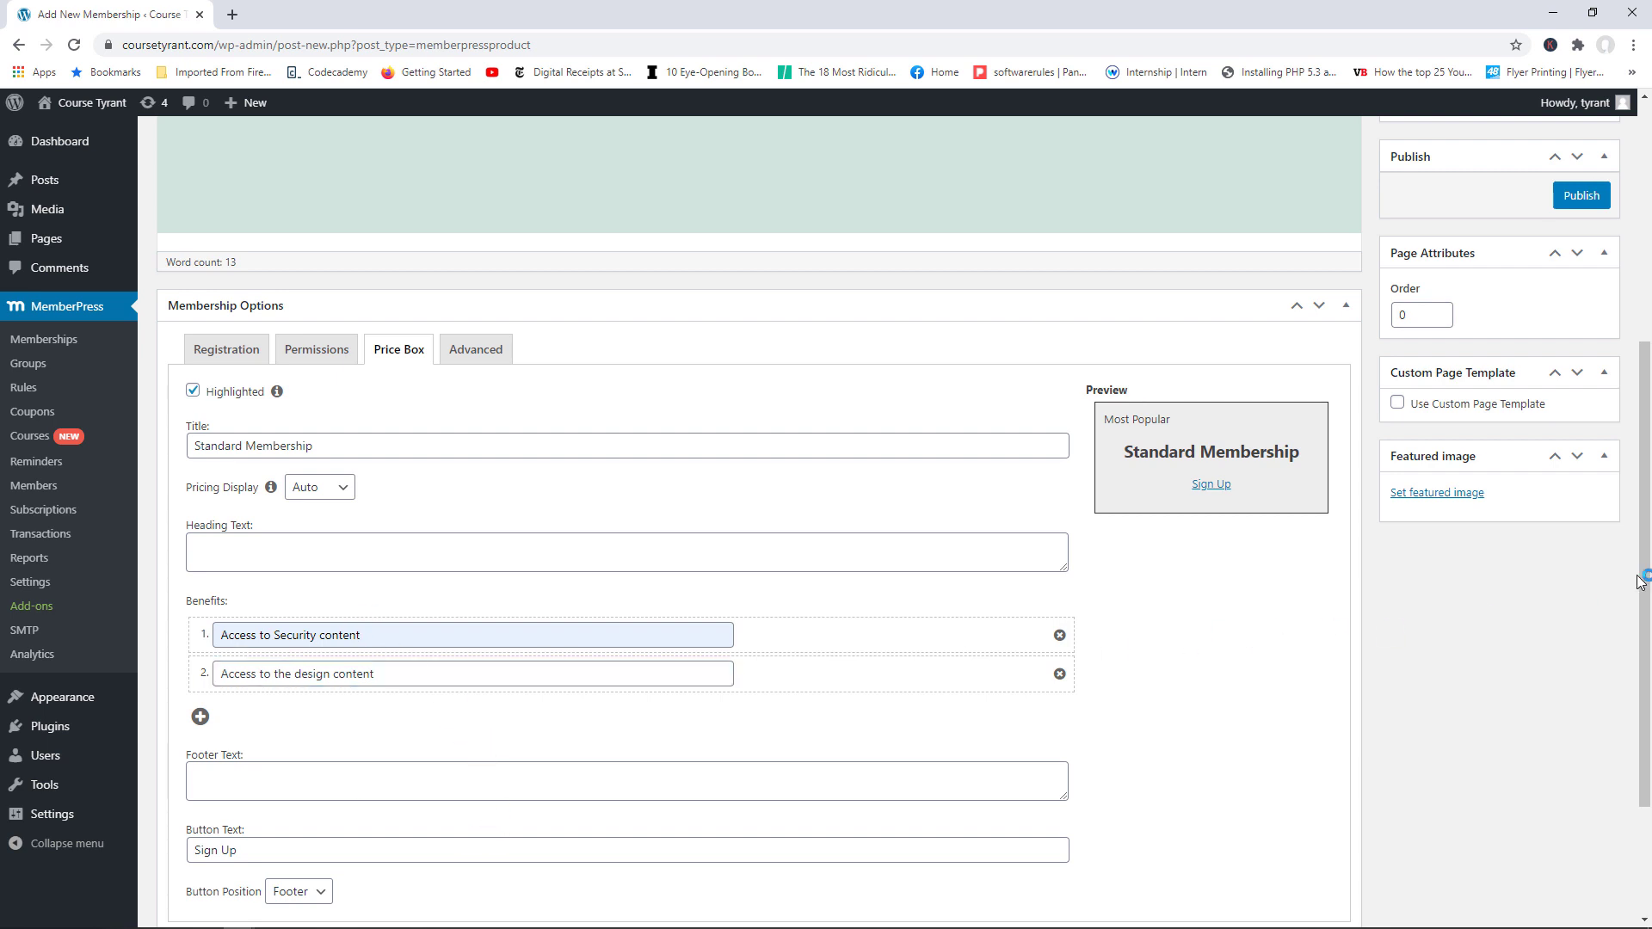
pyautogui.moveTo(1644, 576); pyautogui.dragTo(1645, 677)
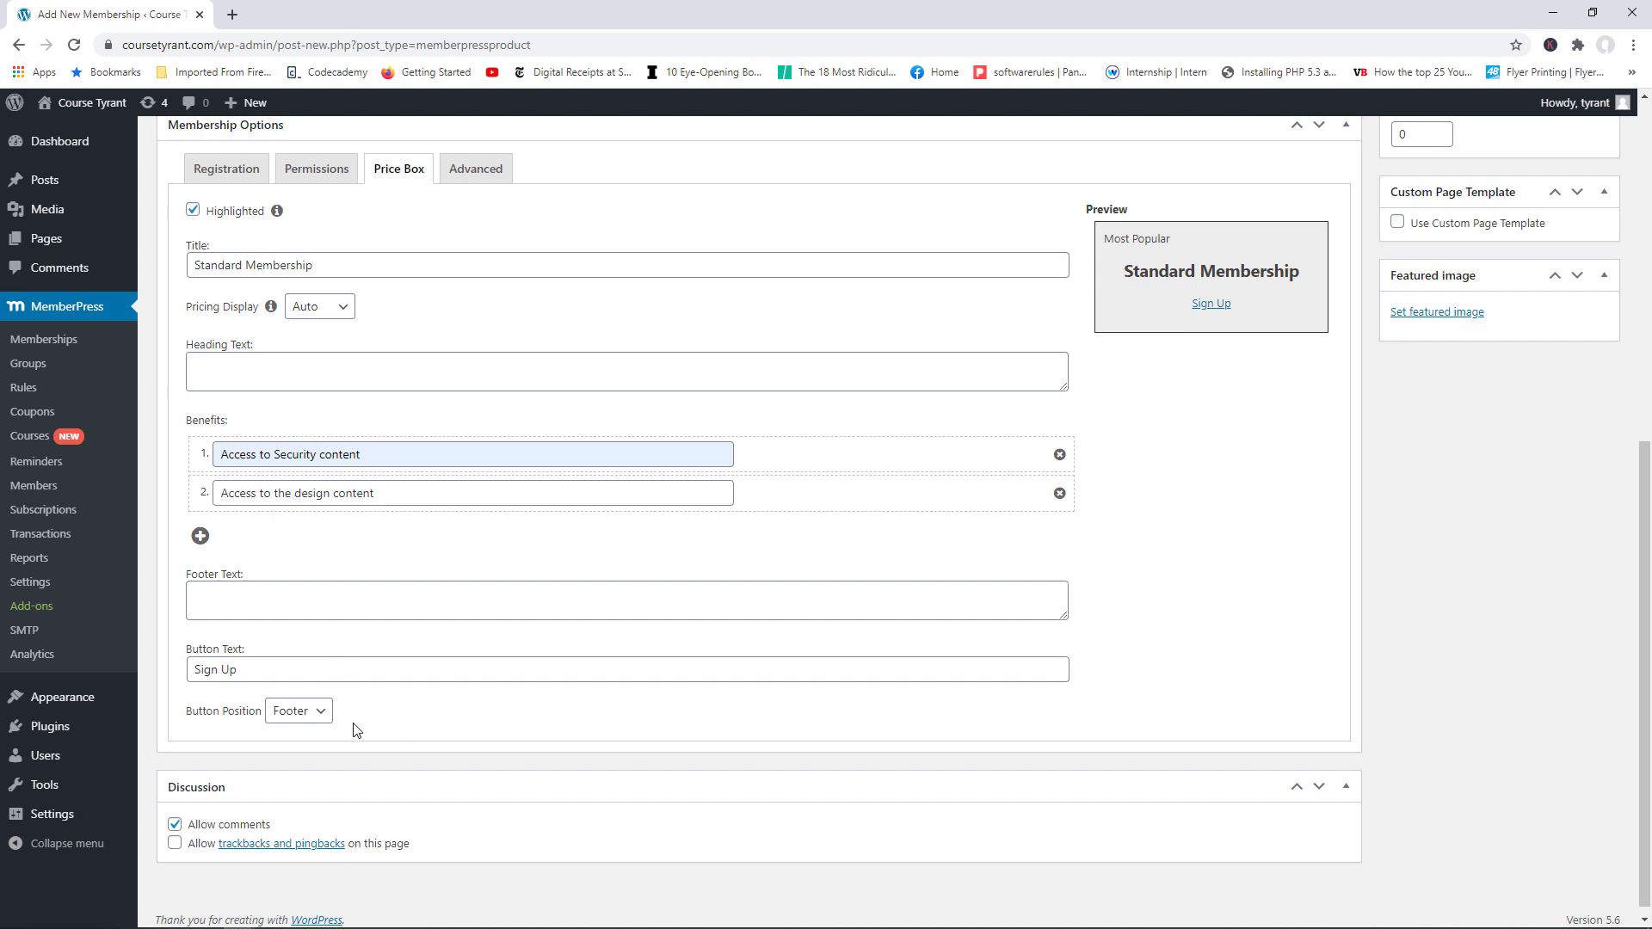
pyautogui.moveTo(250, 671); pyautogui.dragTo(199, 672)
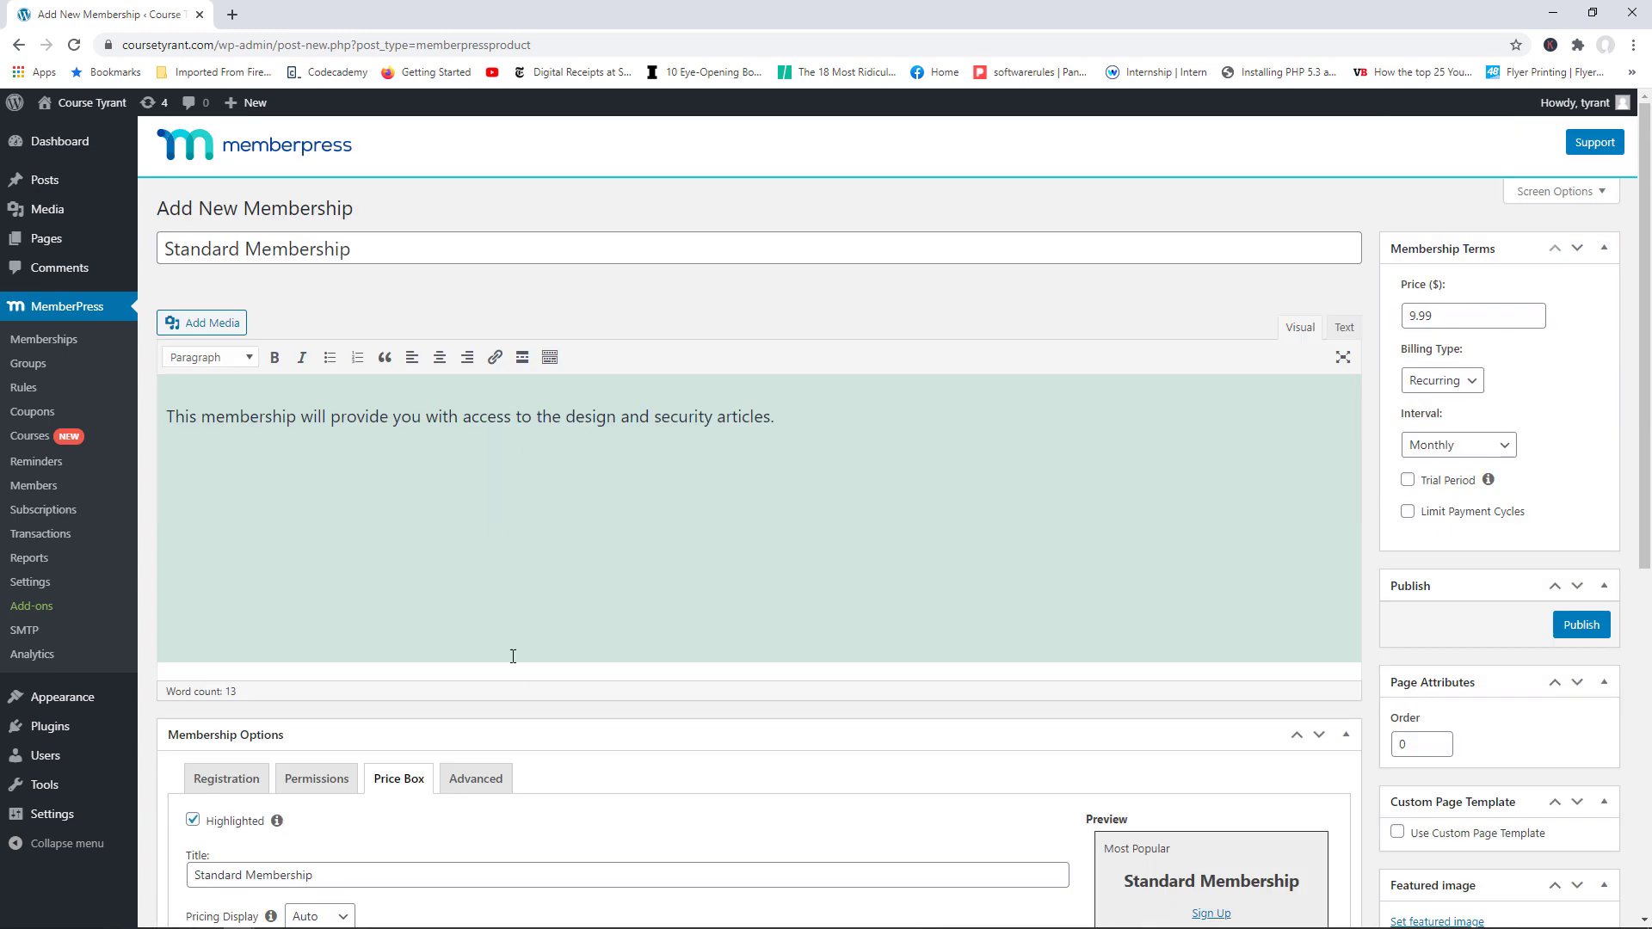
# Step: Show the Advanced options and read the Membership Access URL help, leaving the URL empty
pyautogui.click(484, 784)
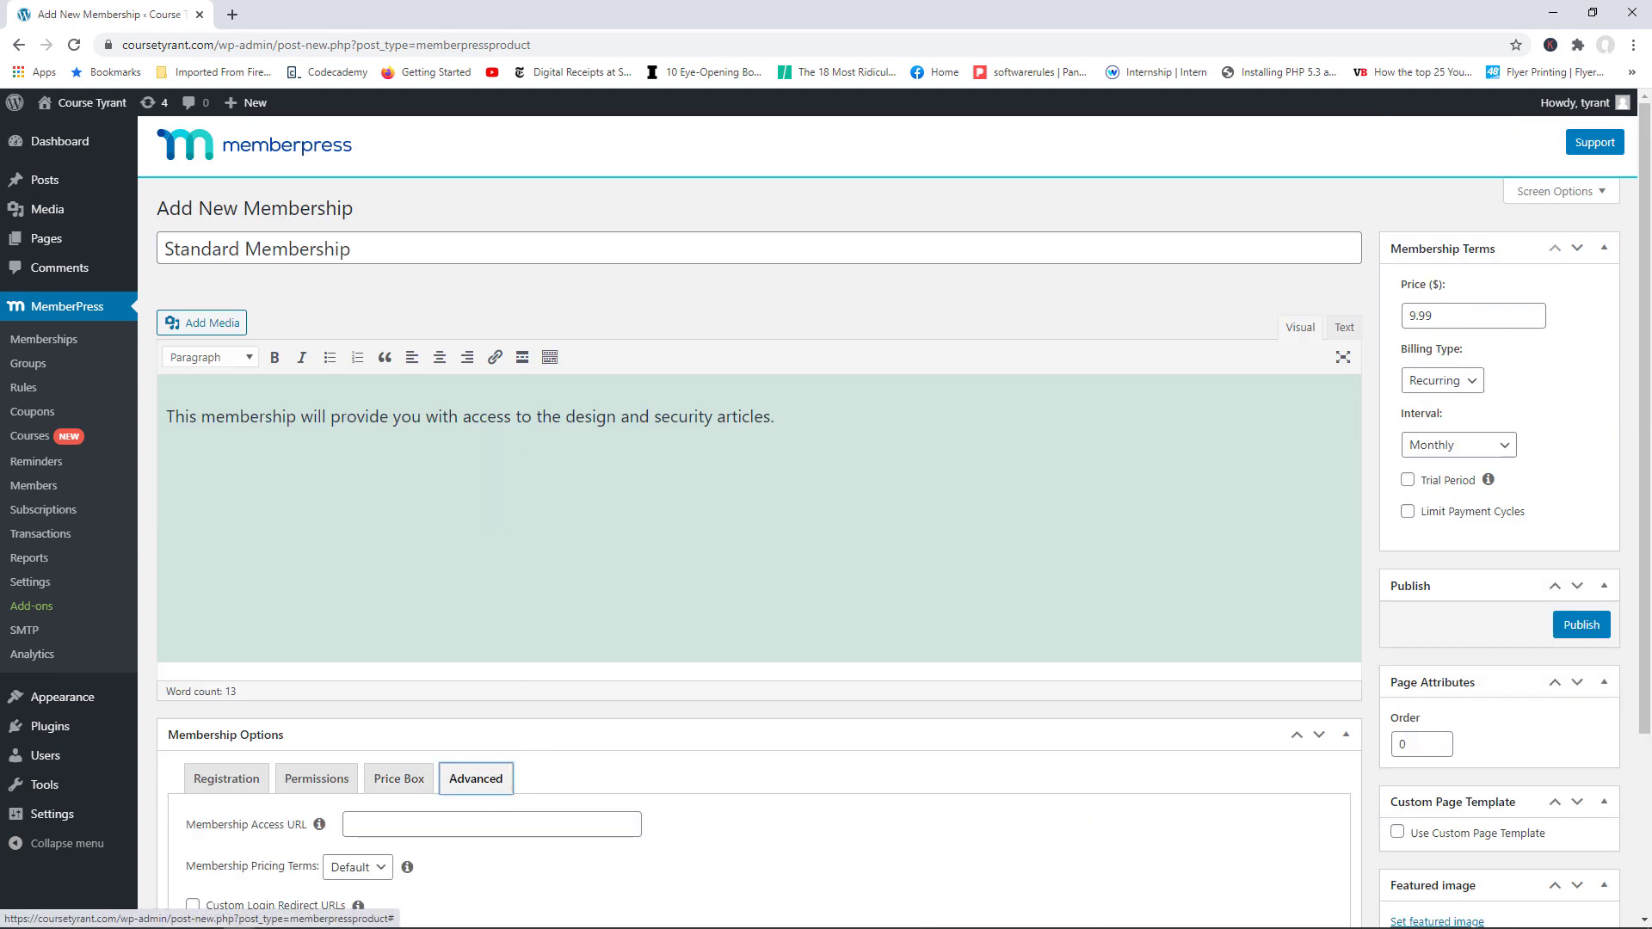
pyautogui.moveTo(1644, 307); pyautogui.dragTo(1644, 488)
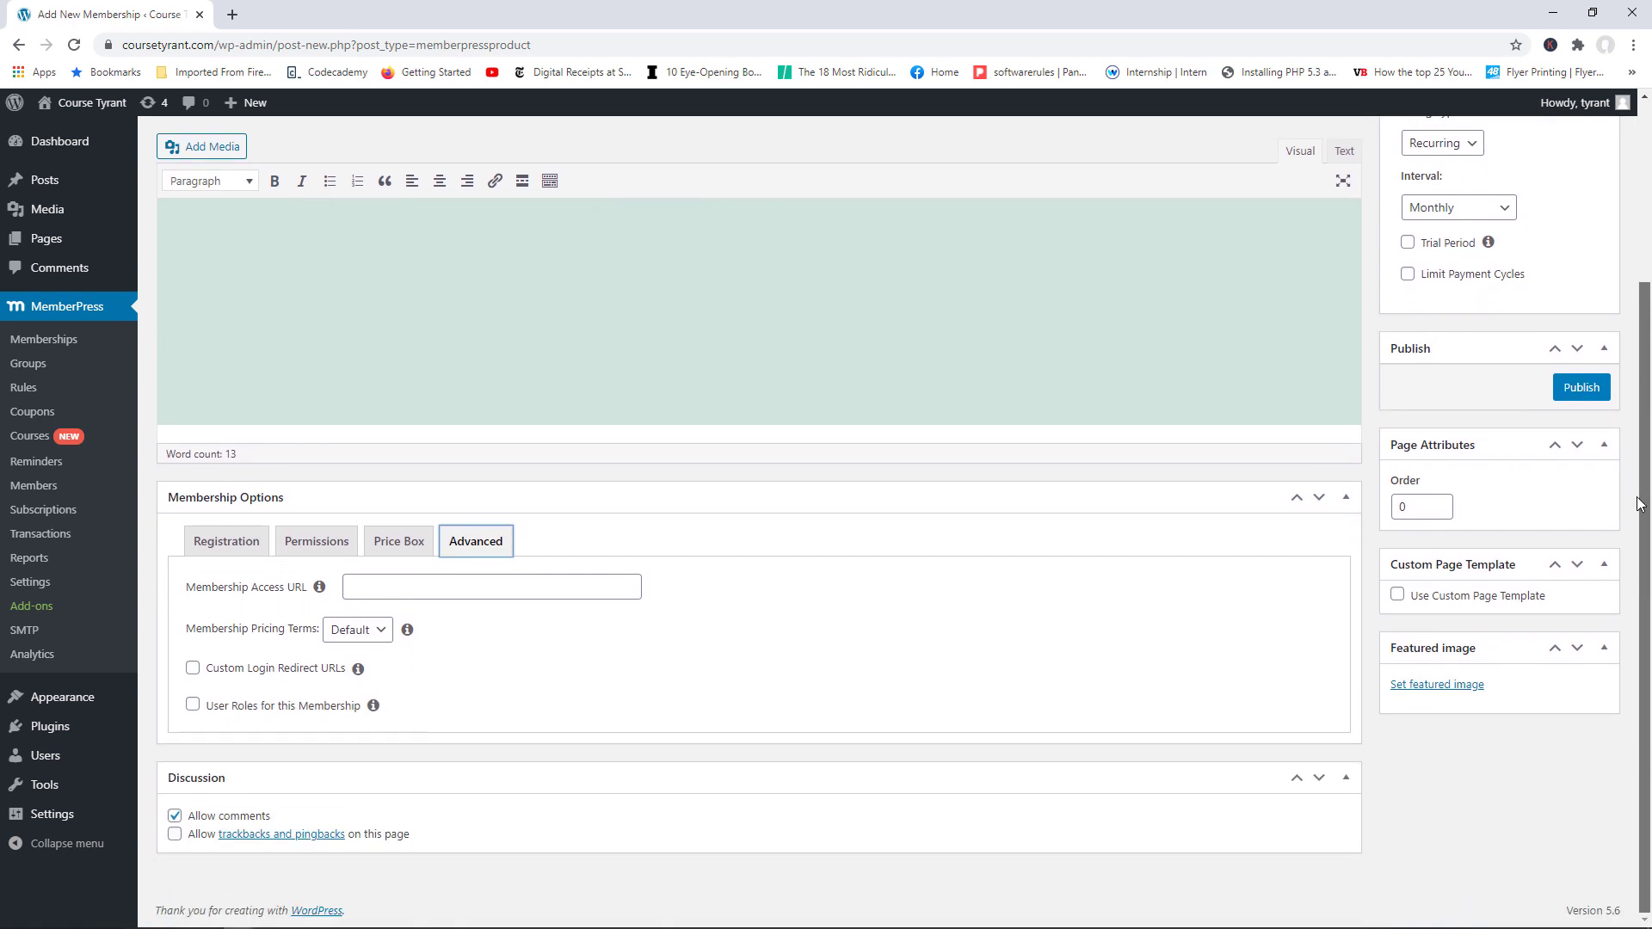
pyautogui.click(319, 591)
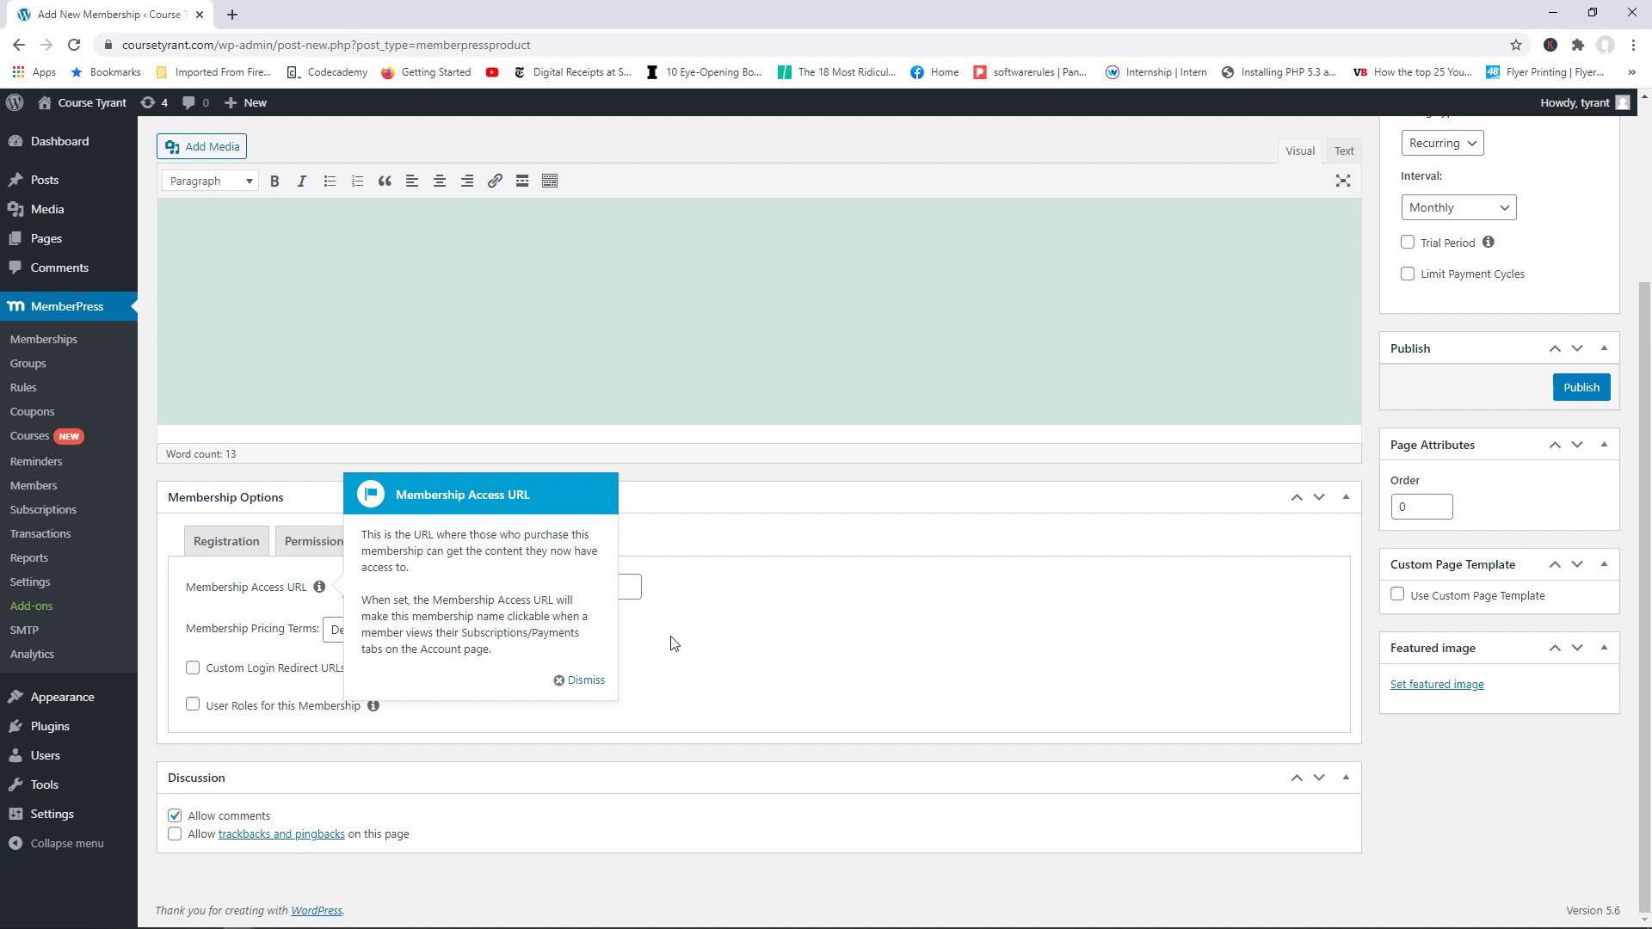
pyautogui.click(561, 681)
pyautogui.scroll(1, 1648, 365)
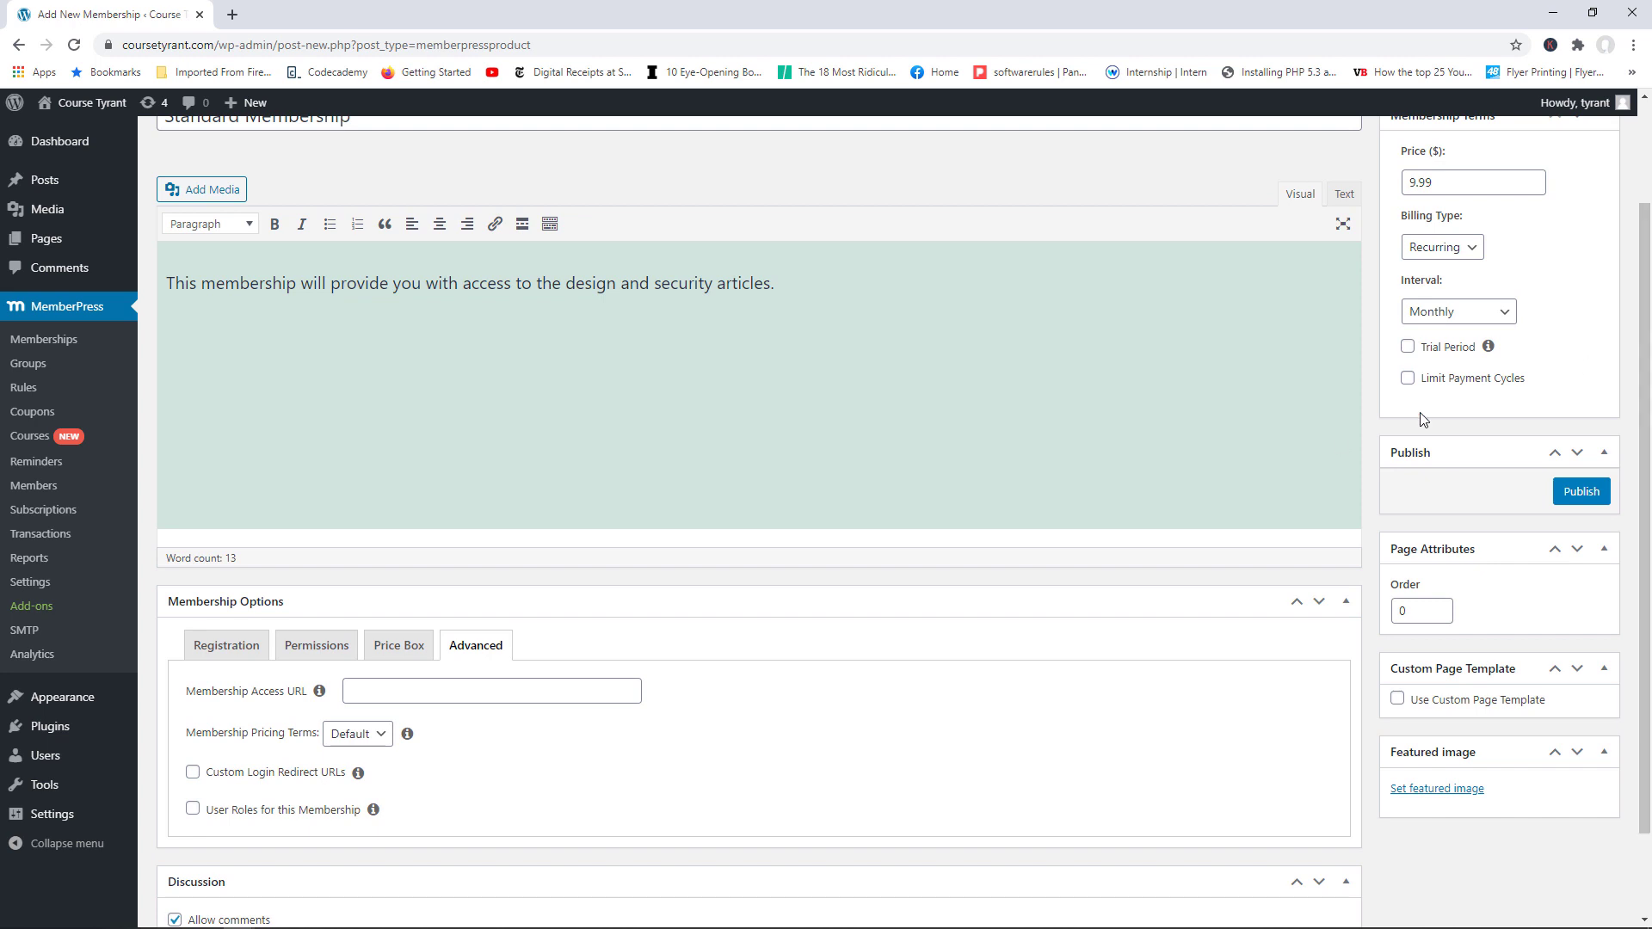
pyautogui.moveTo(567, 283); pyautogui.dragTo(621, 284)
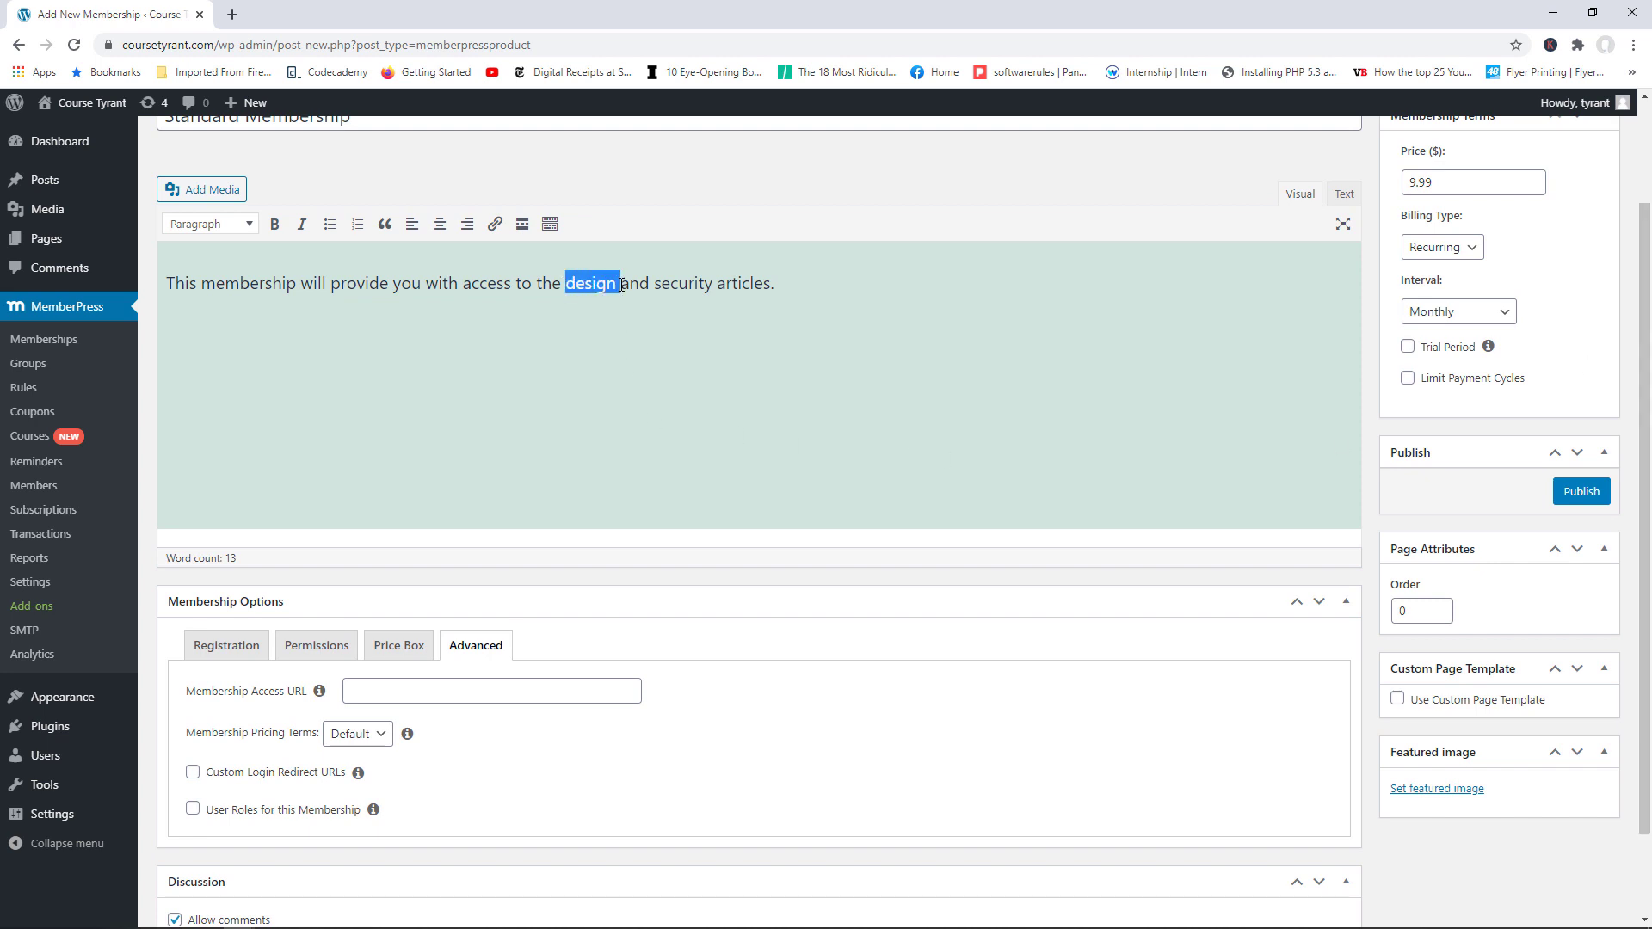
pyautogui.scroll(-1, 1232, 386)
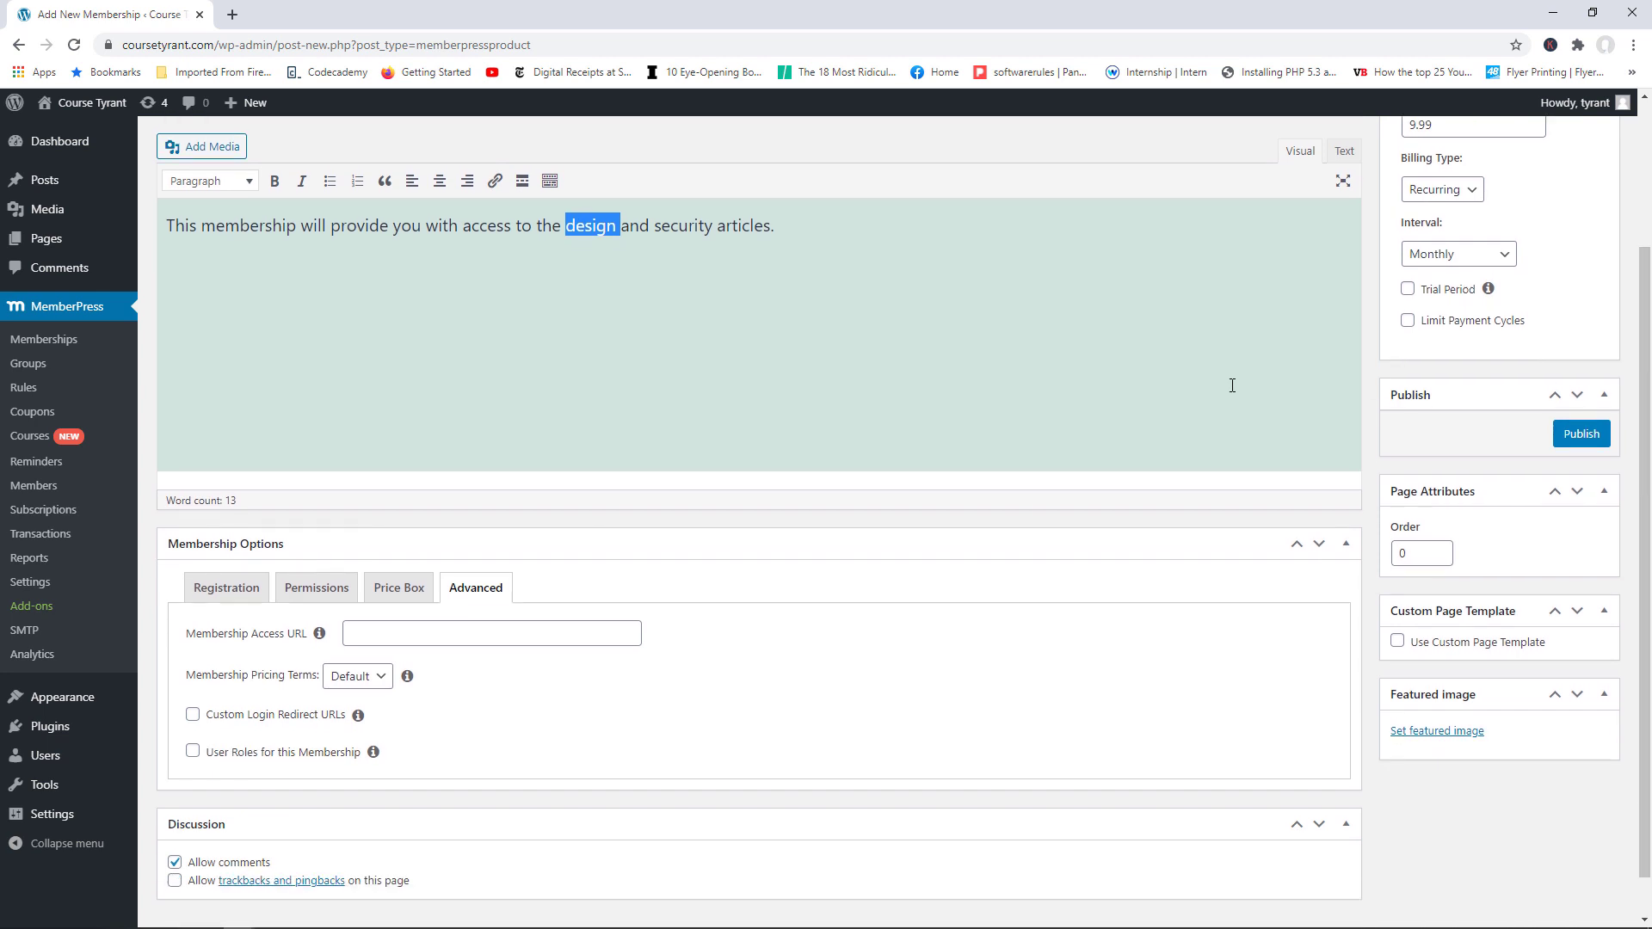
pyautogui.click(423, 627)
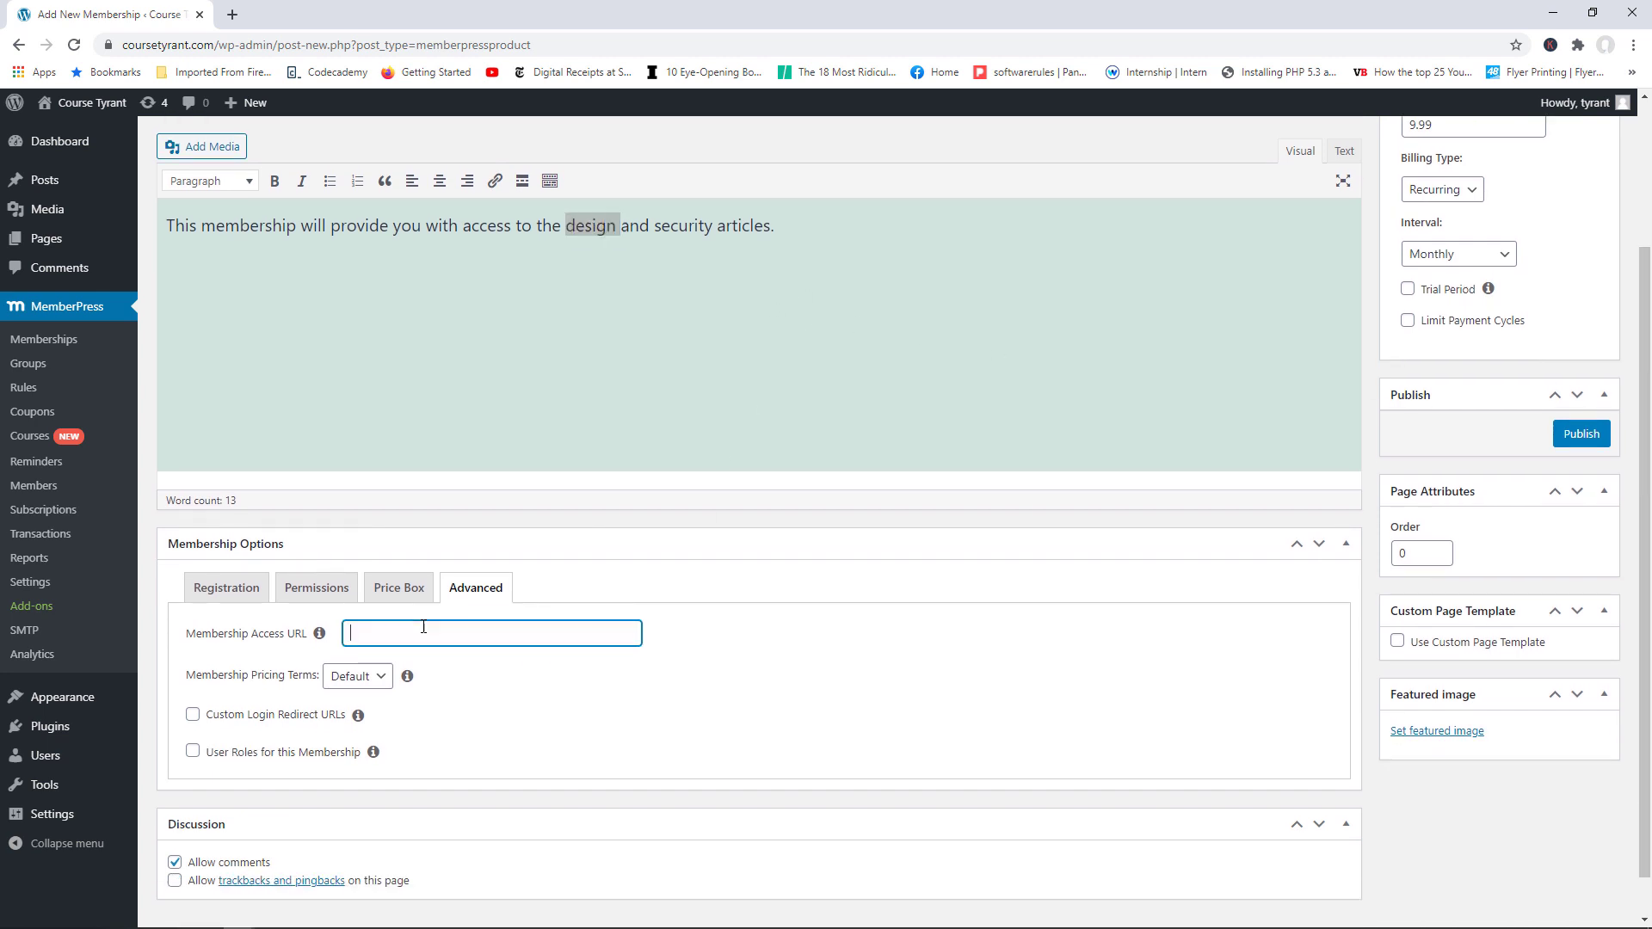
pyautogui.scroll(3, 345, 413)
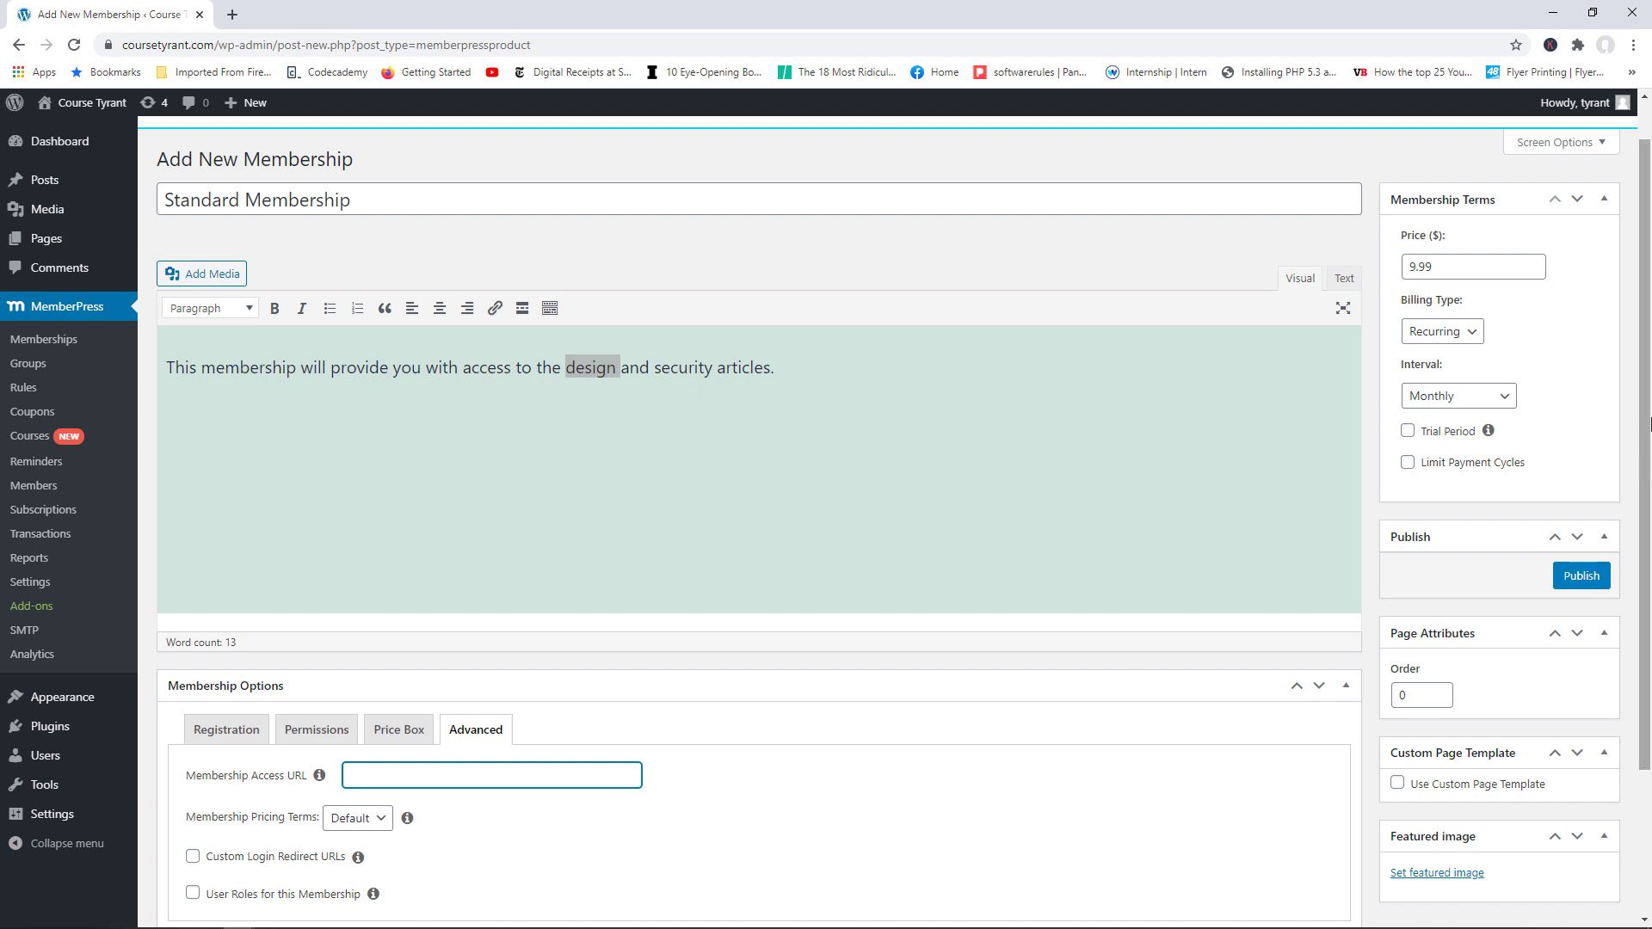
pyautogui.scroll(-2, 1340, 536)
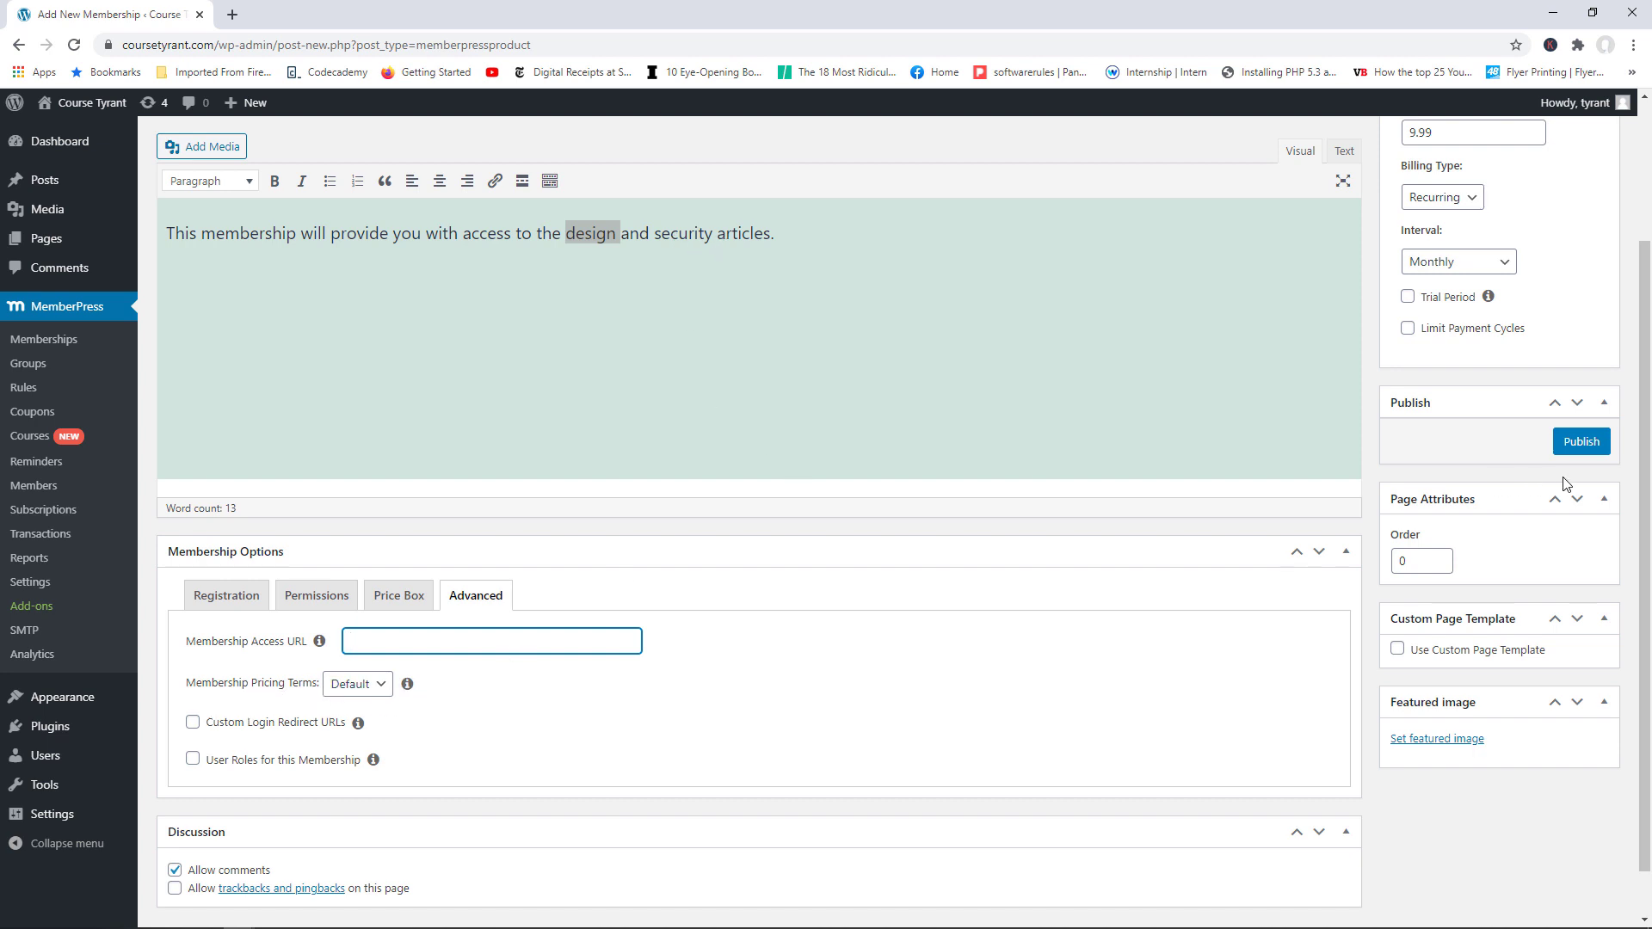
pyautogui.scroll(-1, 1291, 551)
pyautogui.click(363, 634)
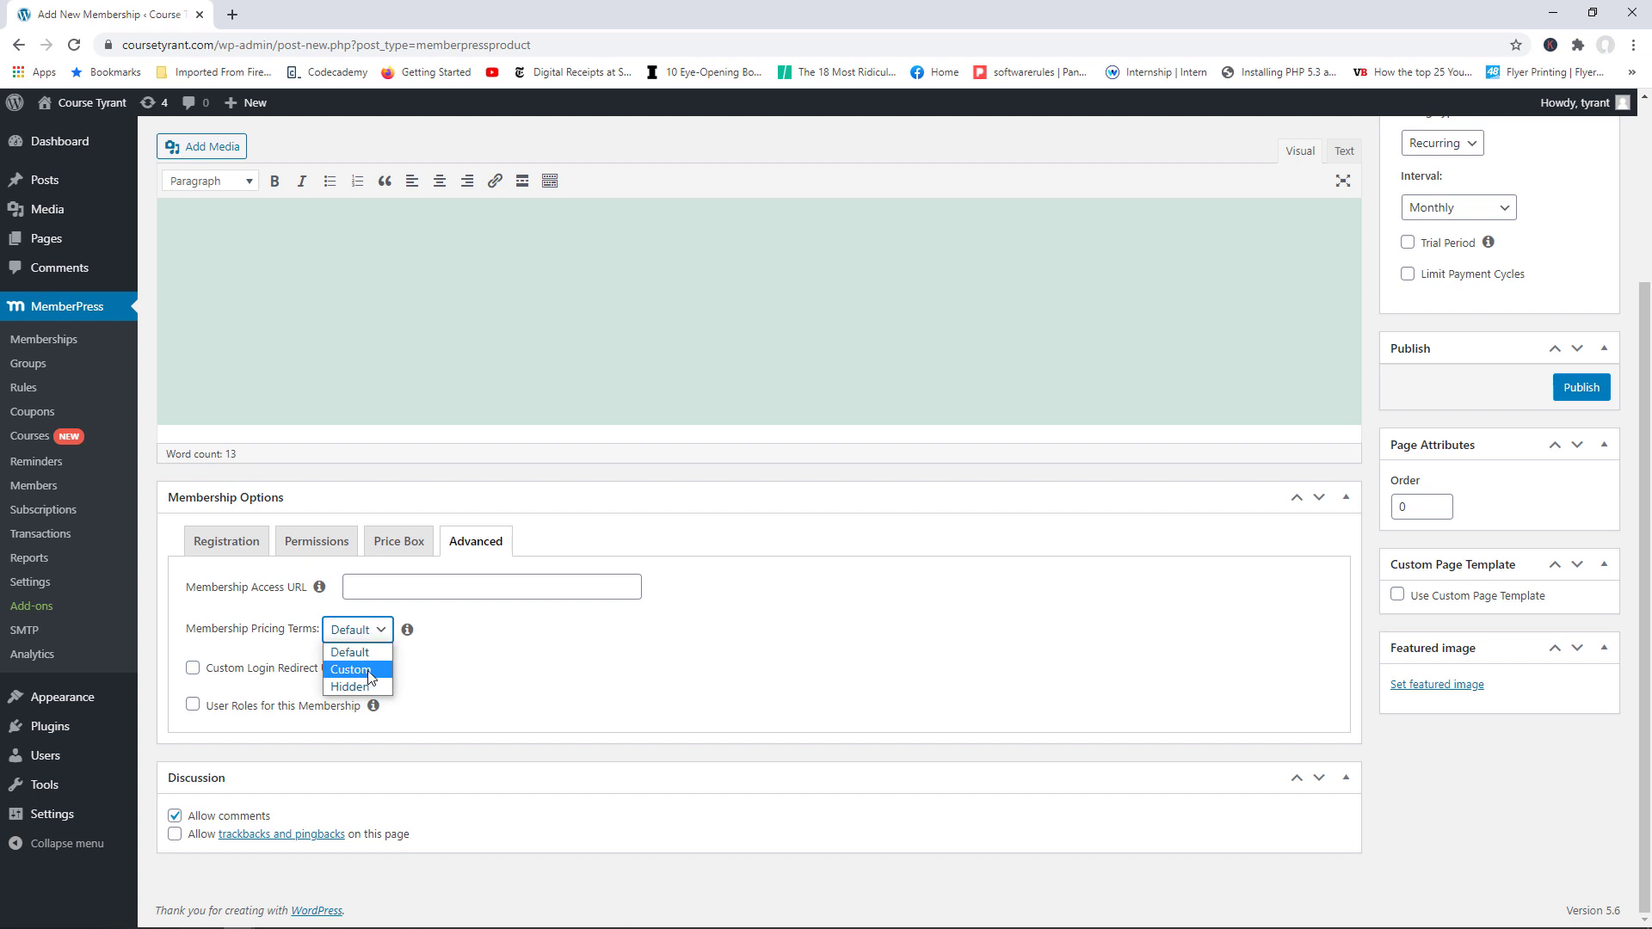
pyautogui.click(374, 676)
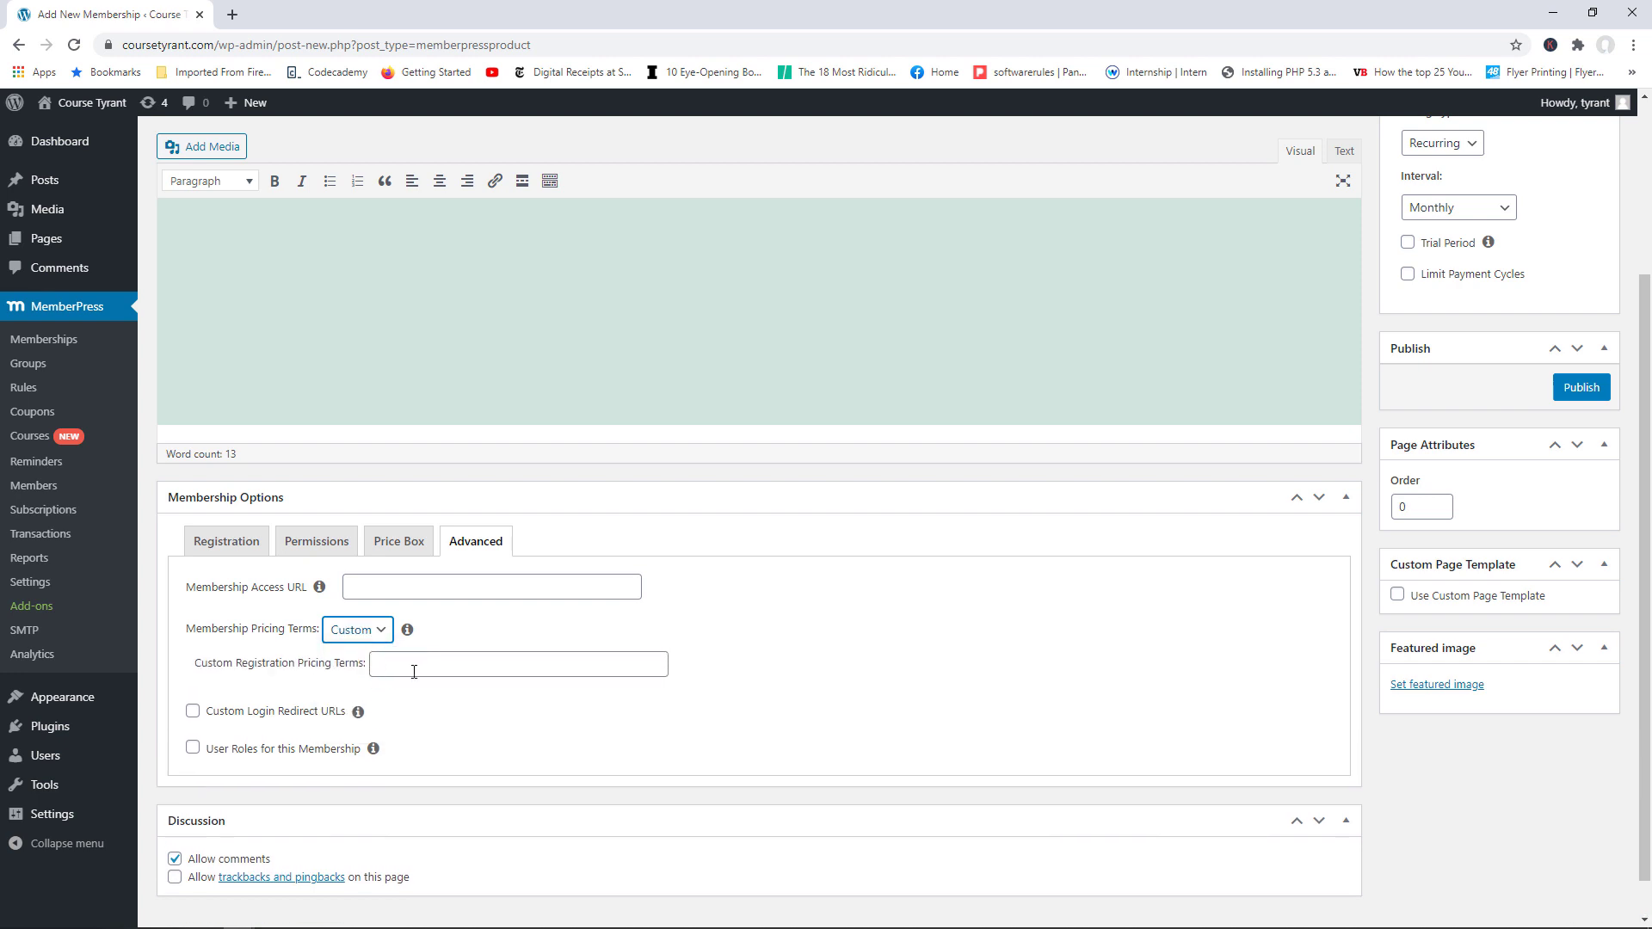
pyautogui.click(441, 667)
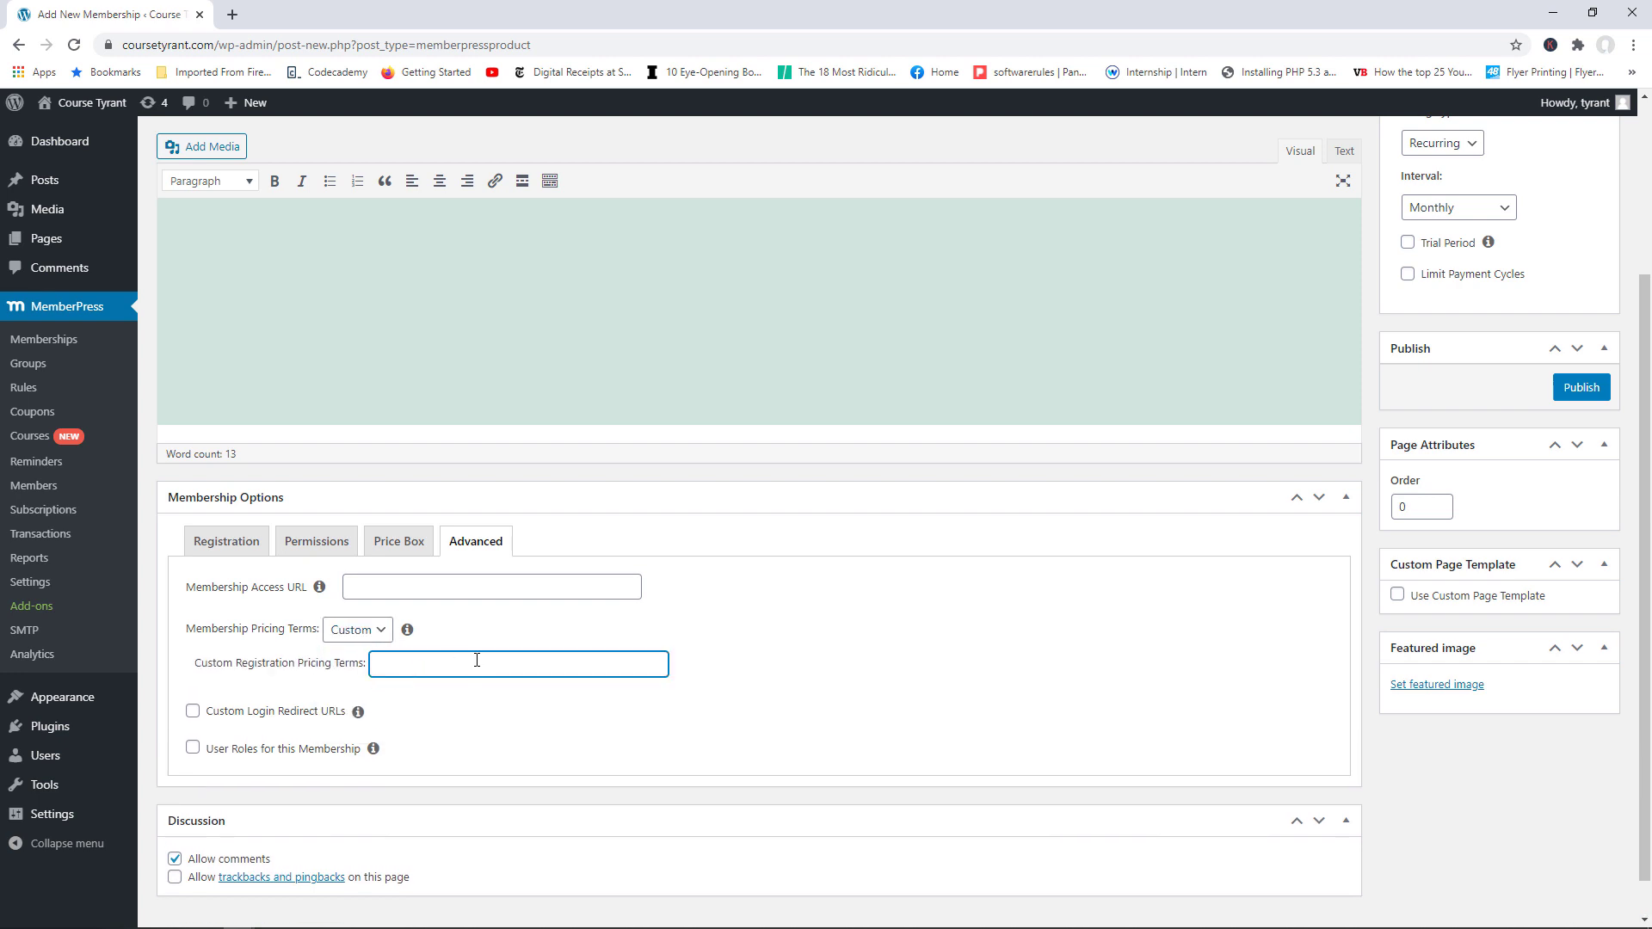
pyautogui.click(370, 632)
pyautogui.click(370, 659)
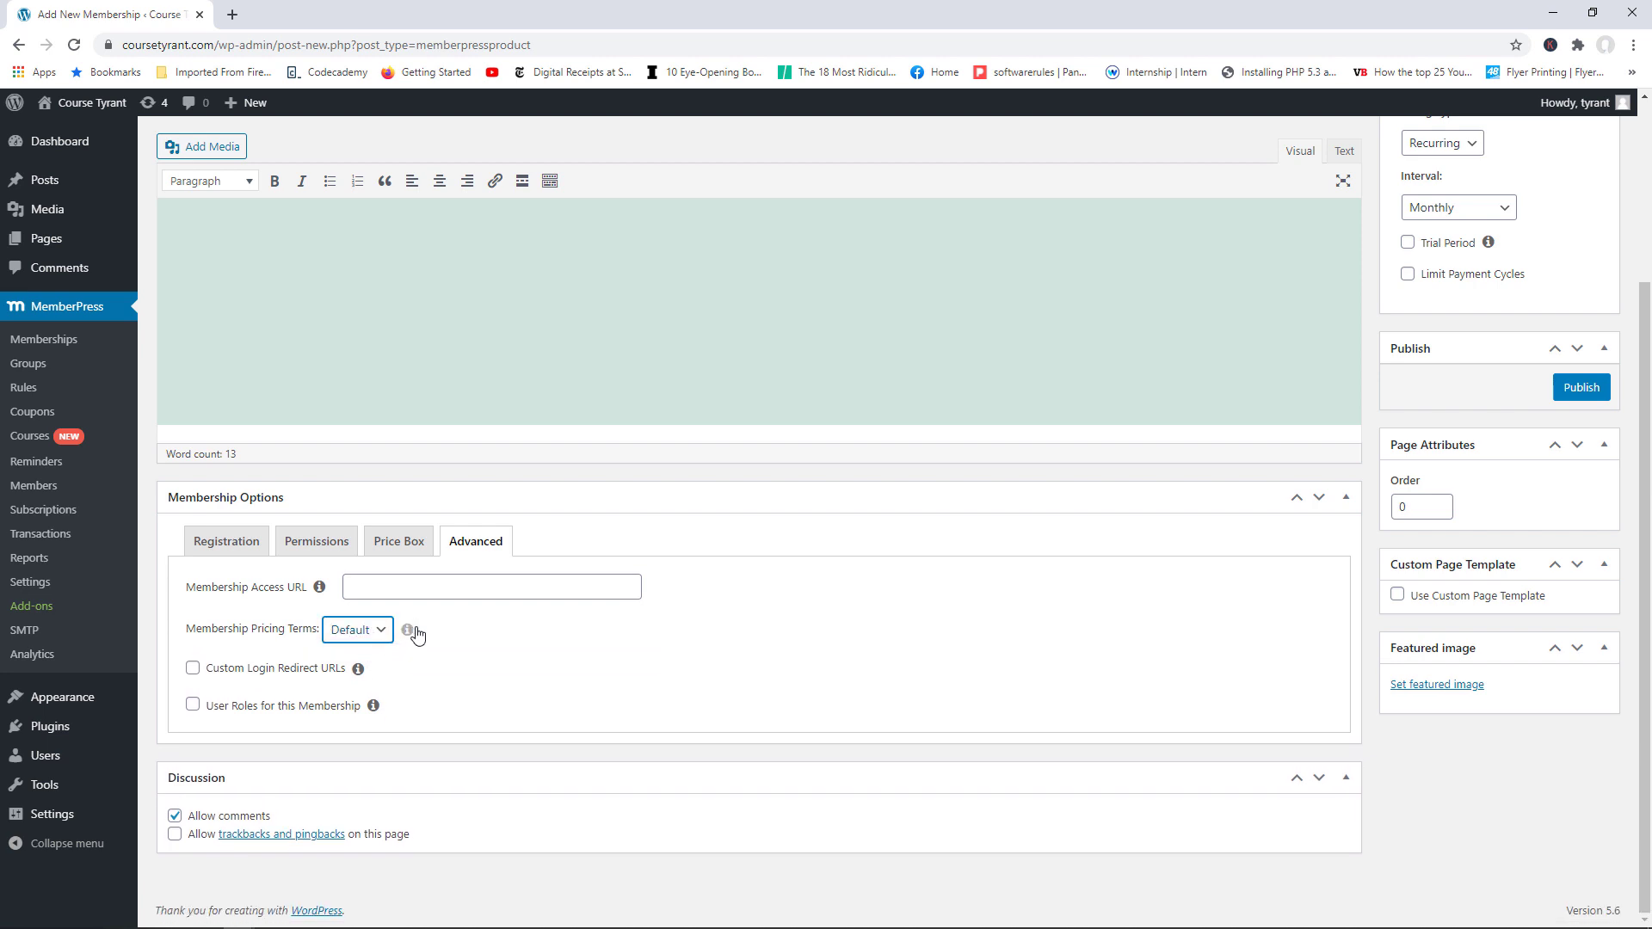
pyautogui.click(194, 671)
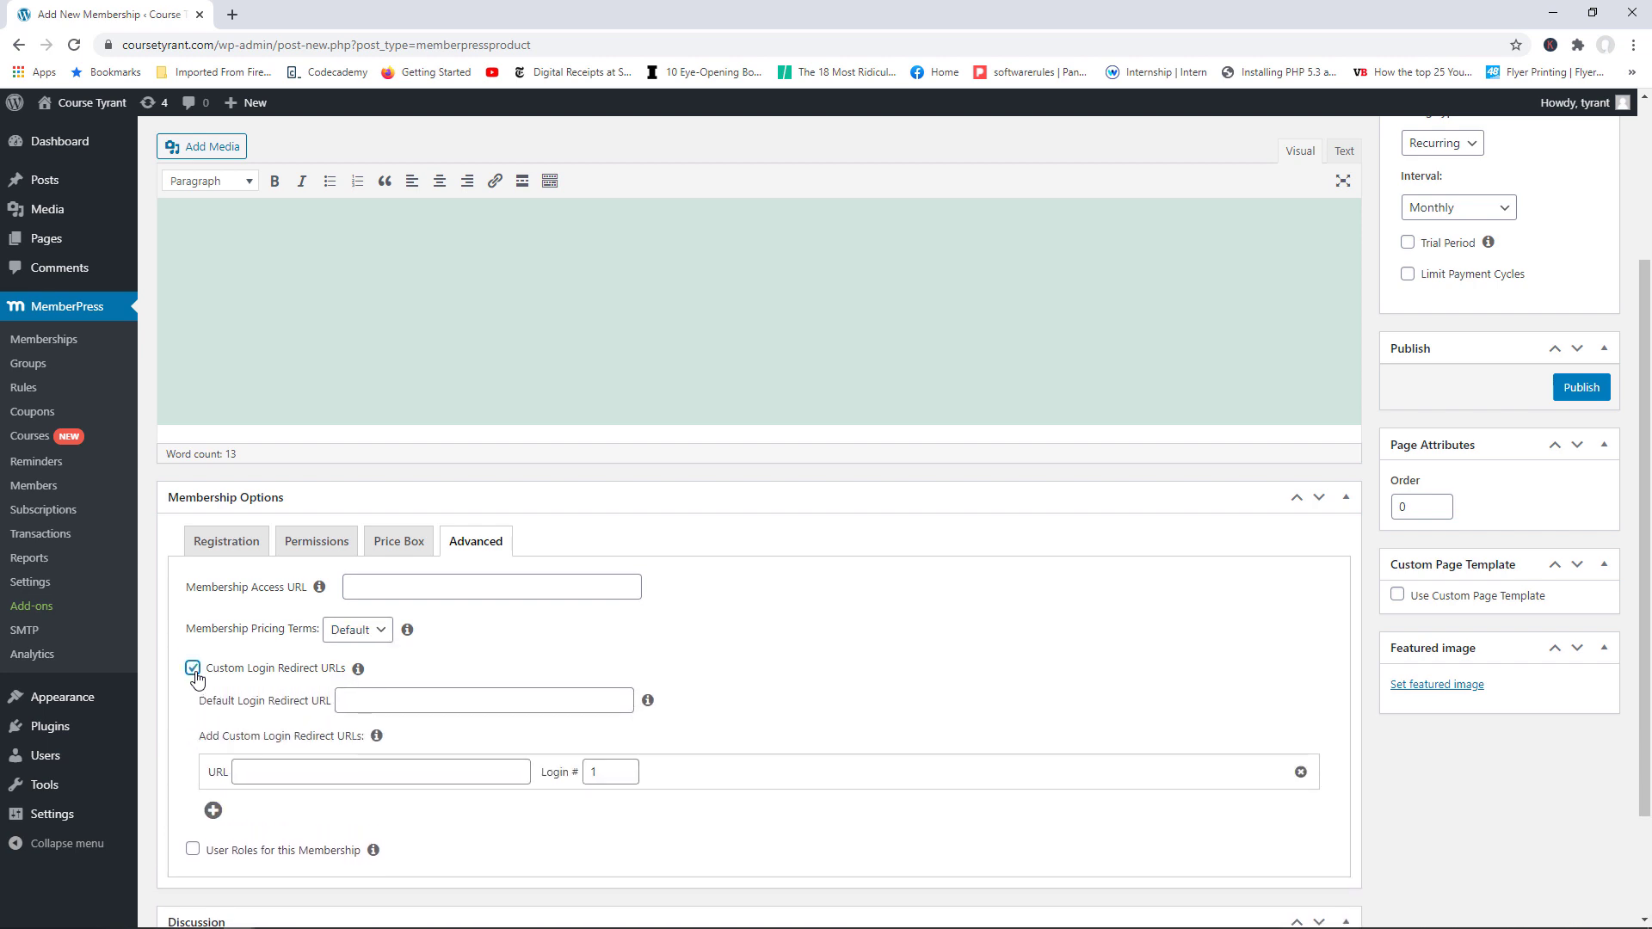
pyautogui.moveTo(1649, 405); pyautogui.dragTo(1646, 510)
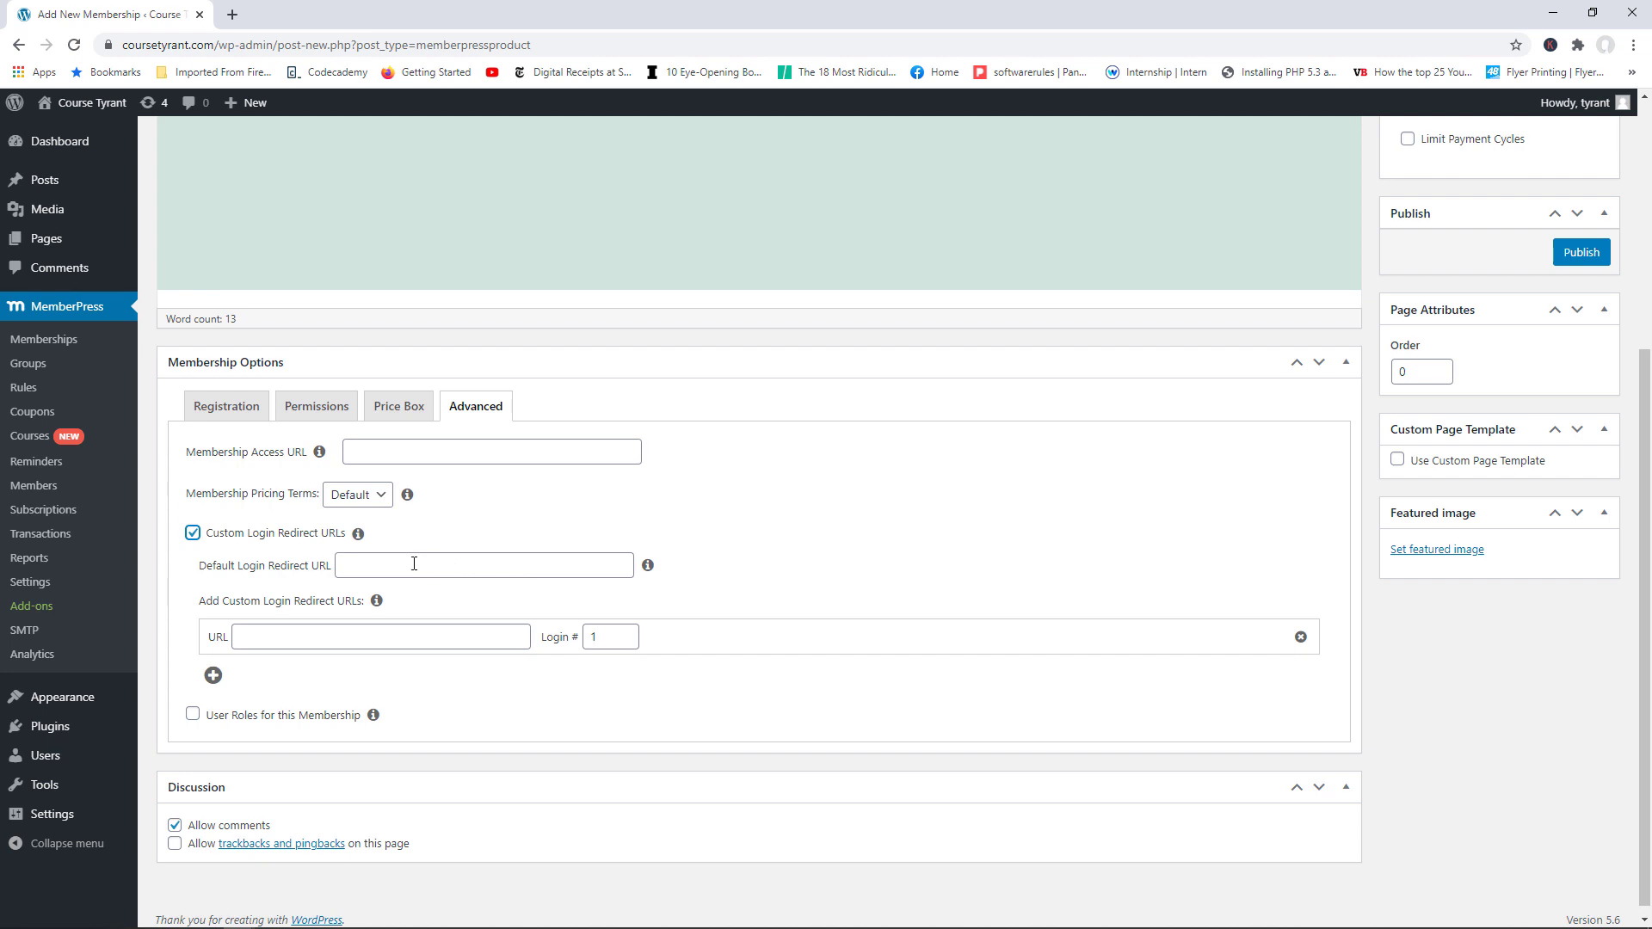
pyautogui.click(192, 534)
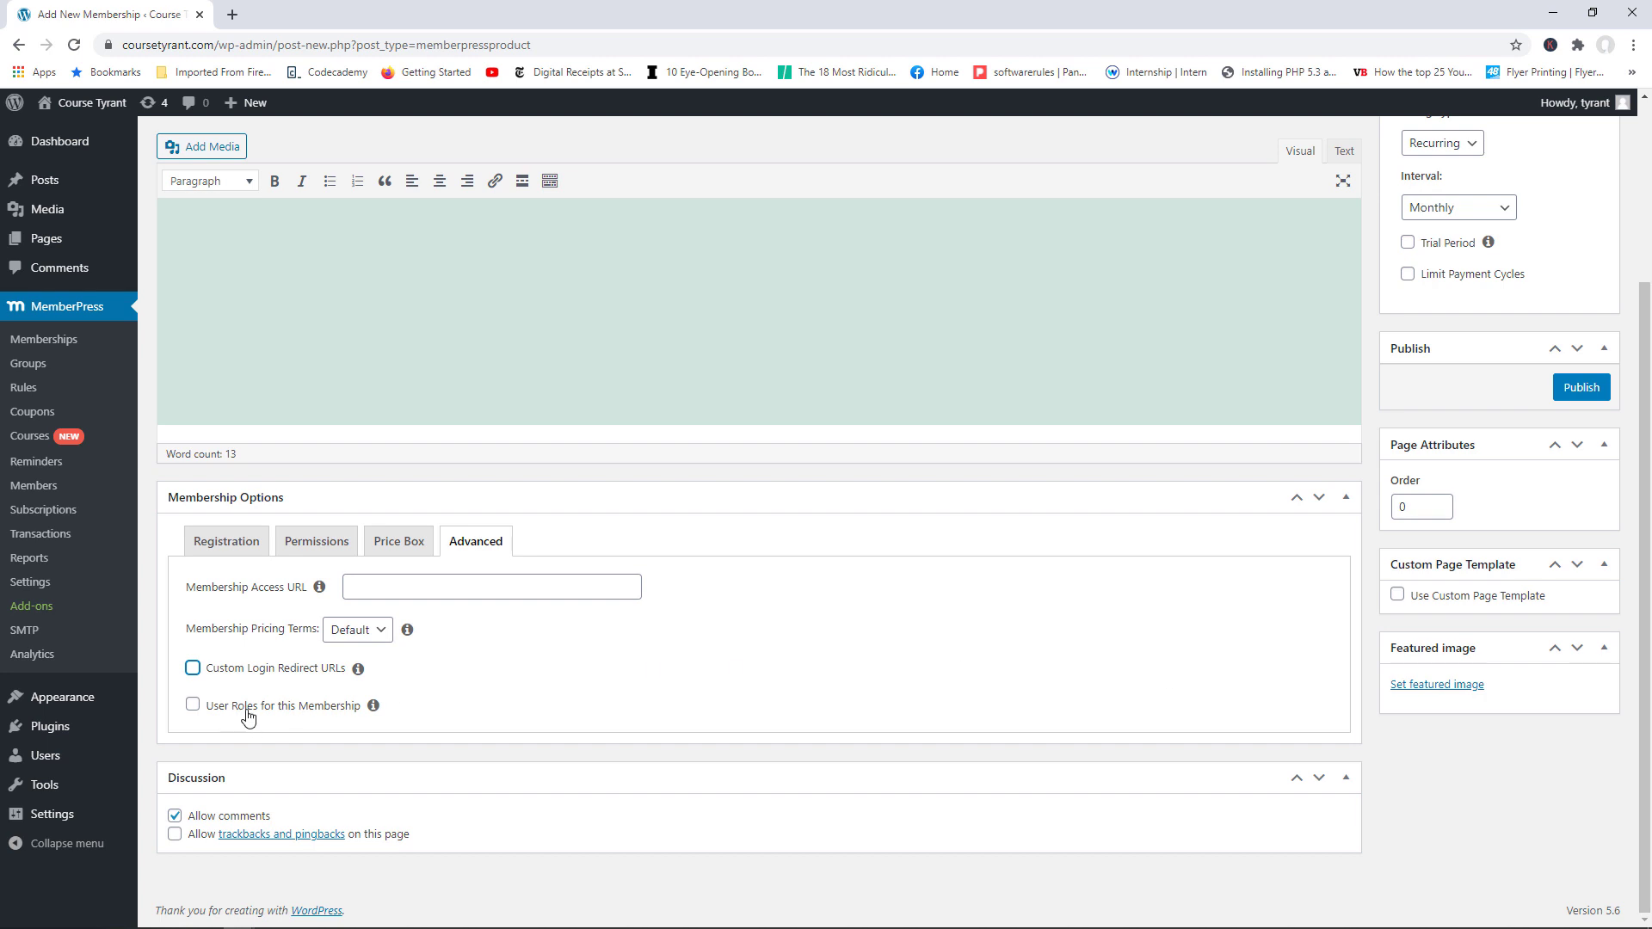
pyautogui.click(193, 706)
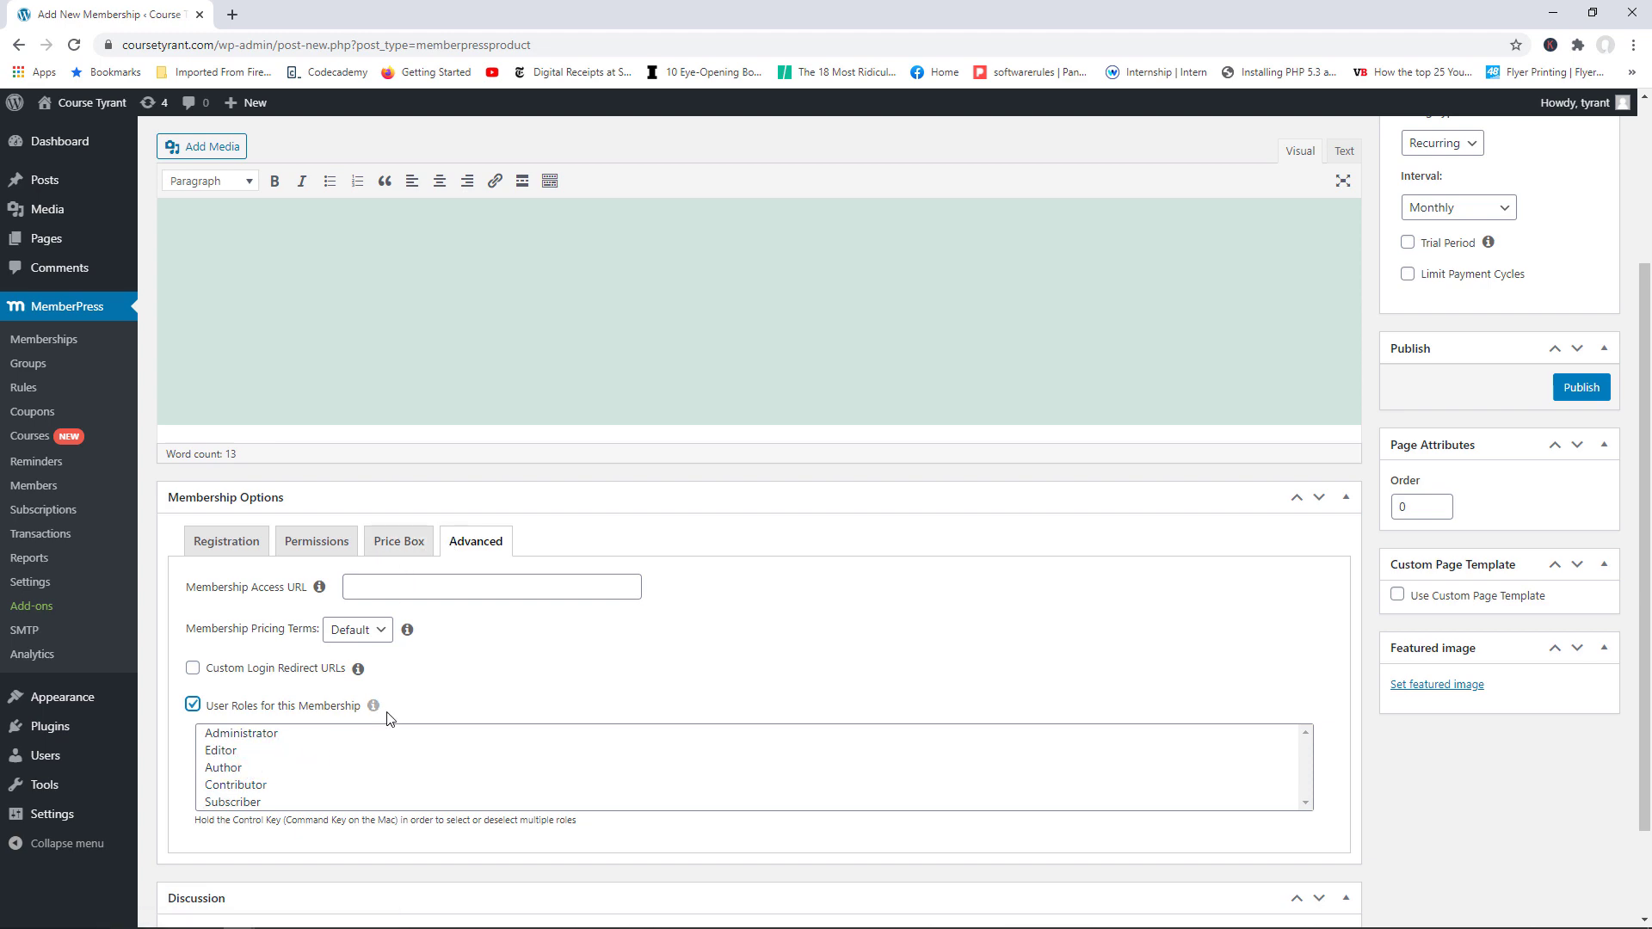
pyautogui.scroll(3, 732, 718)
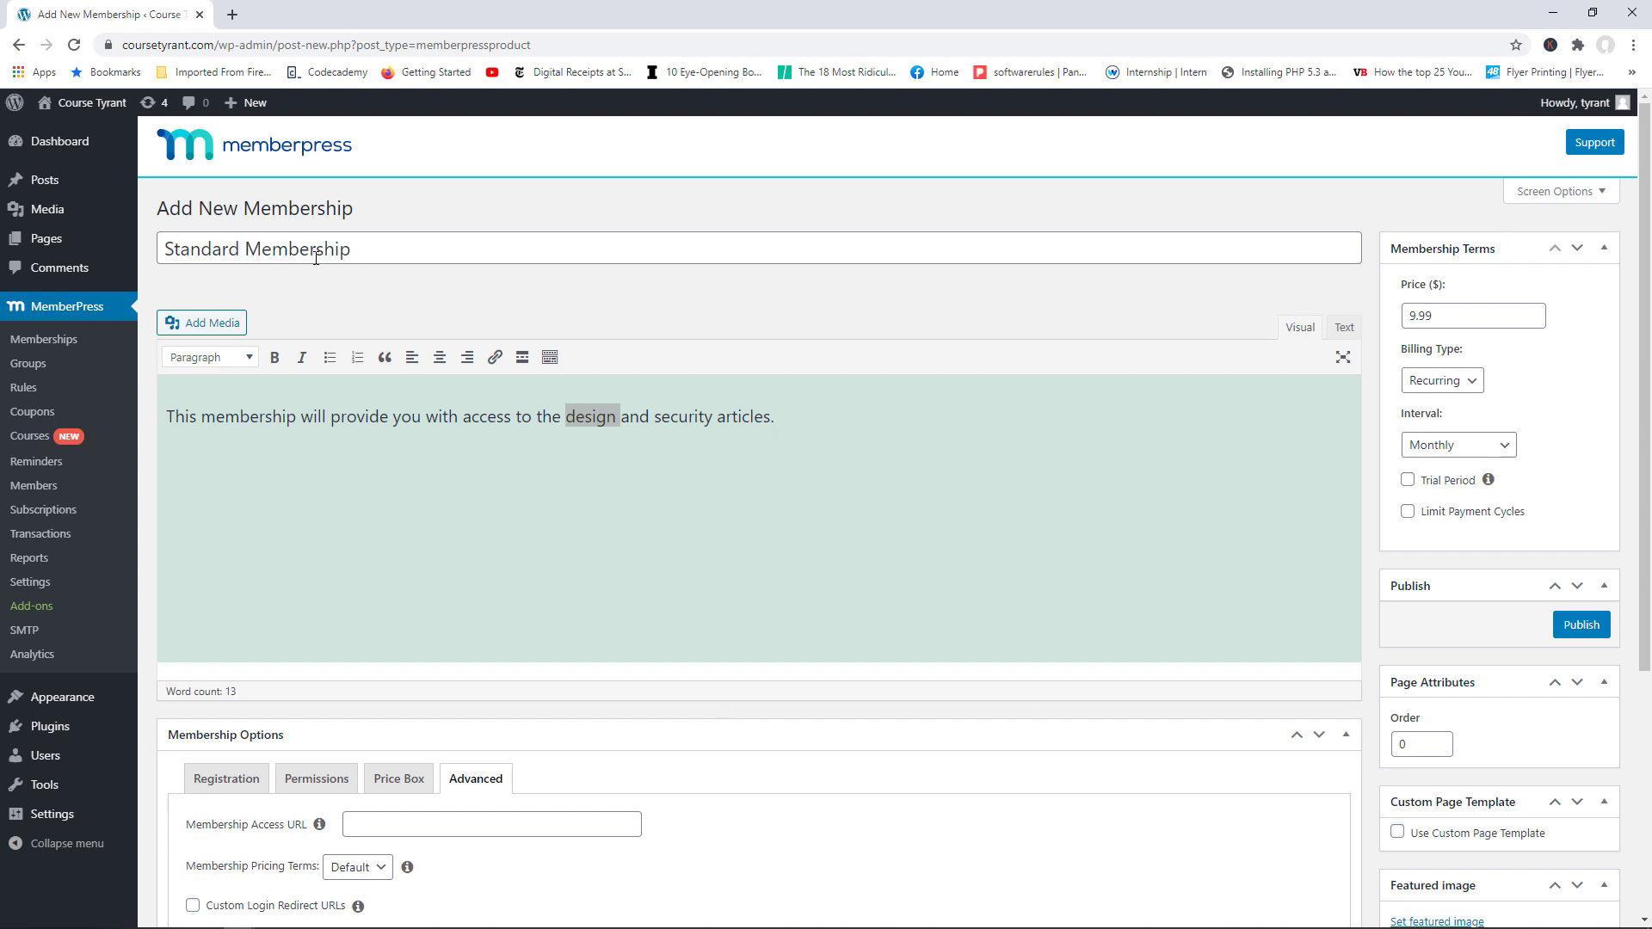
pyautogui.scroll(-4, 444, 466)
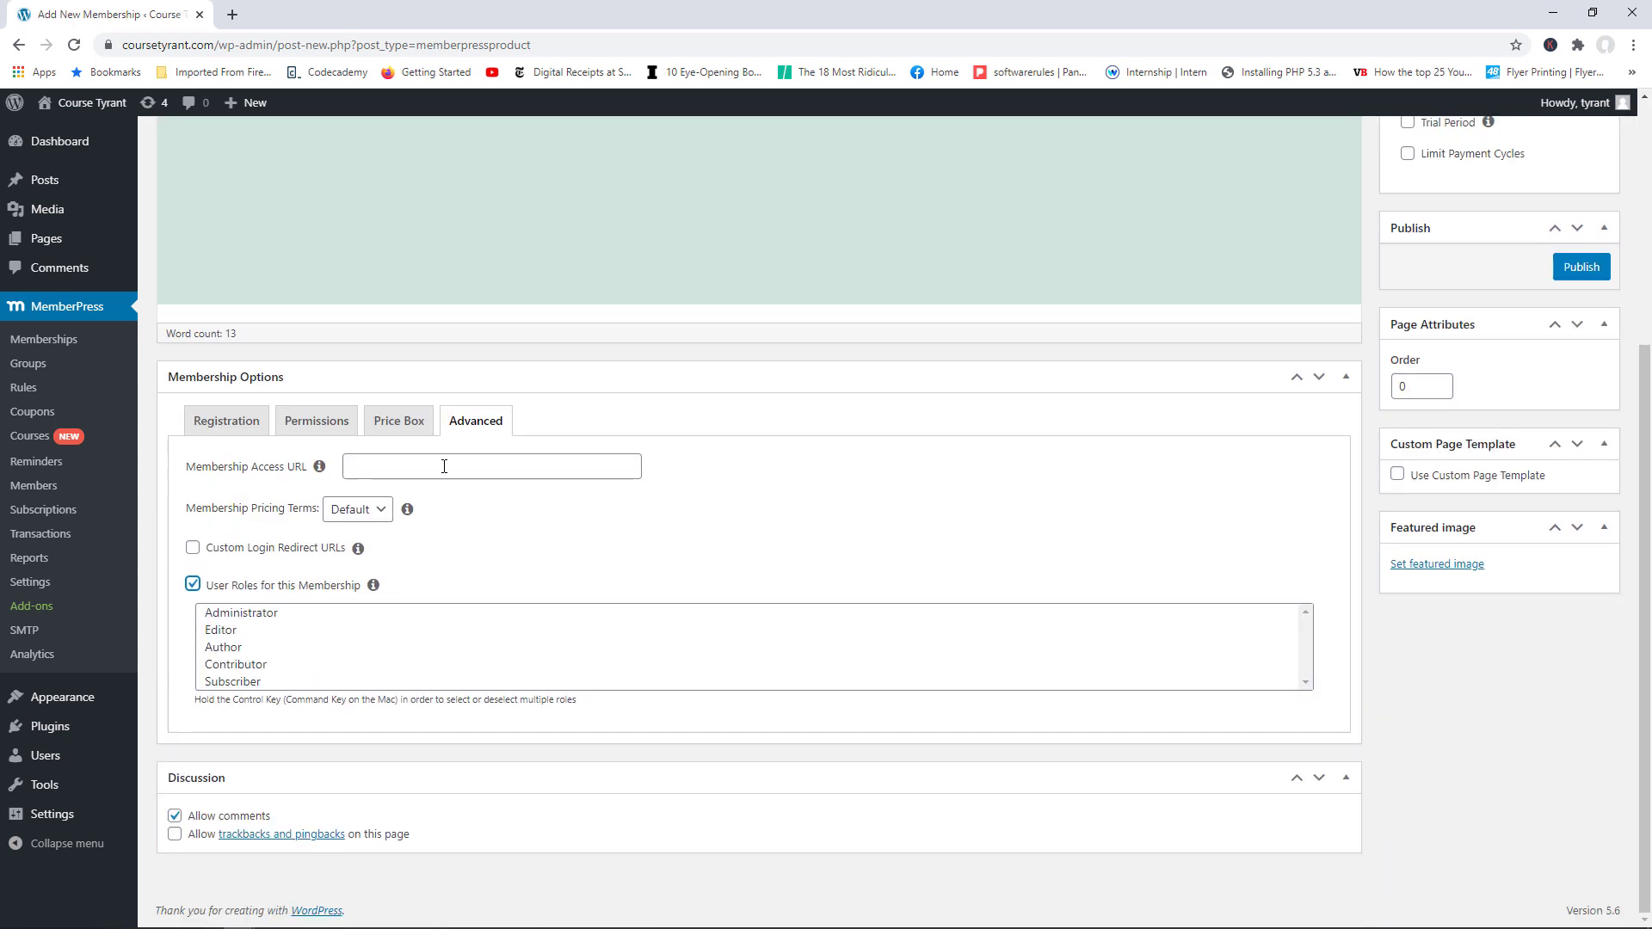
pyautogui.click(195, 587)
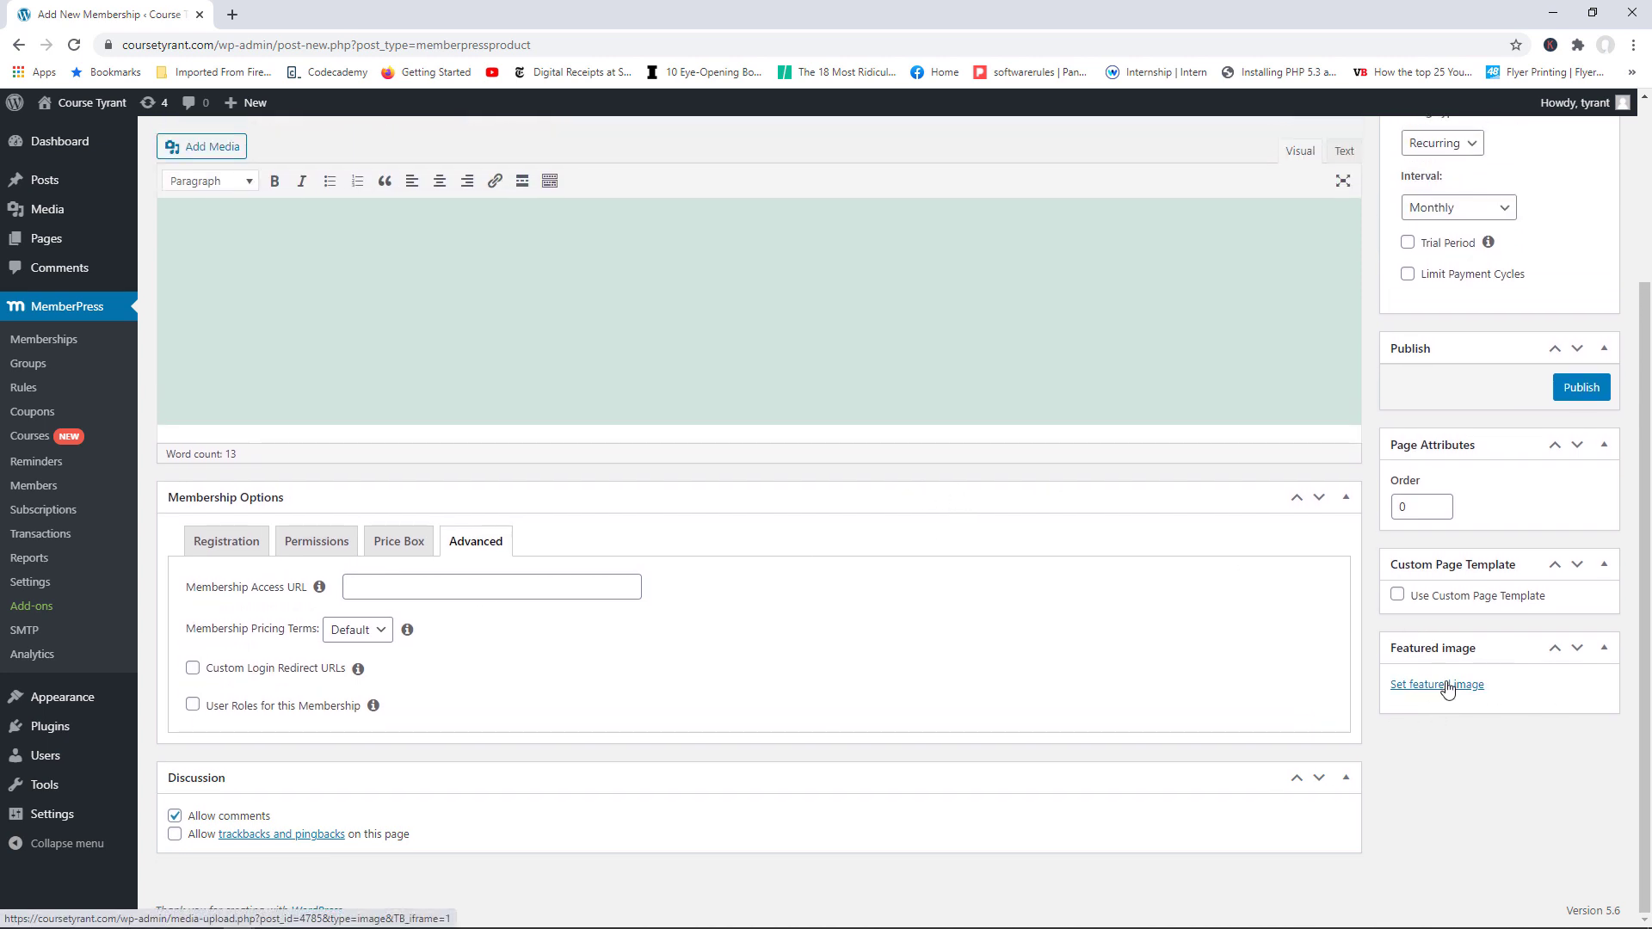
# Step: Set the STANDARD MEMBERSHIP card from the Media Library as the featured image
pyautogui.click(1448, 686)
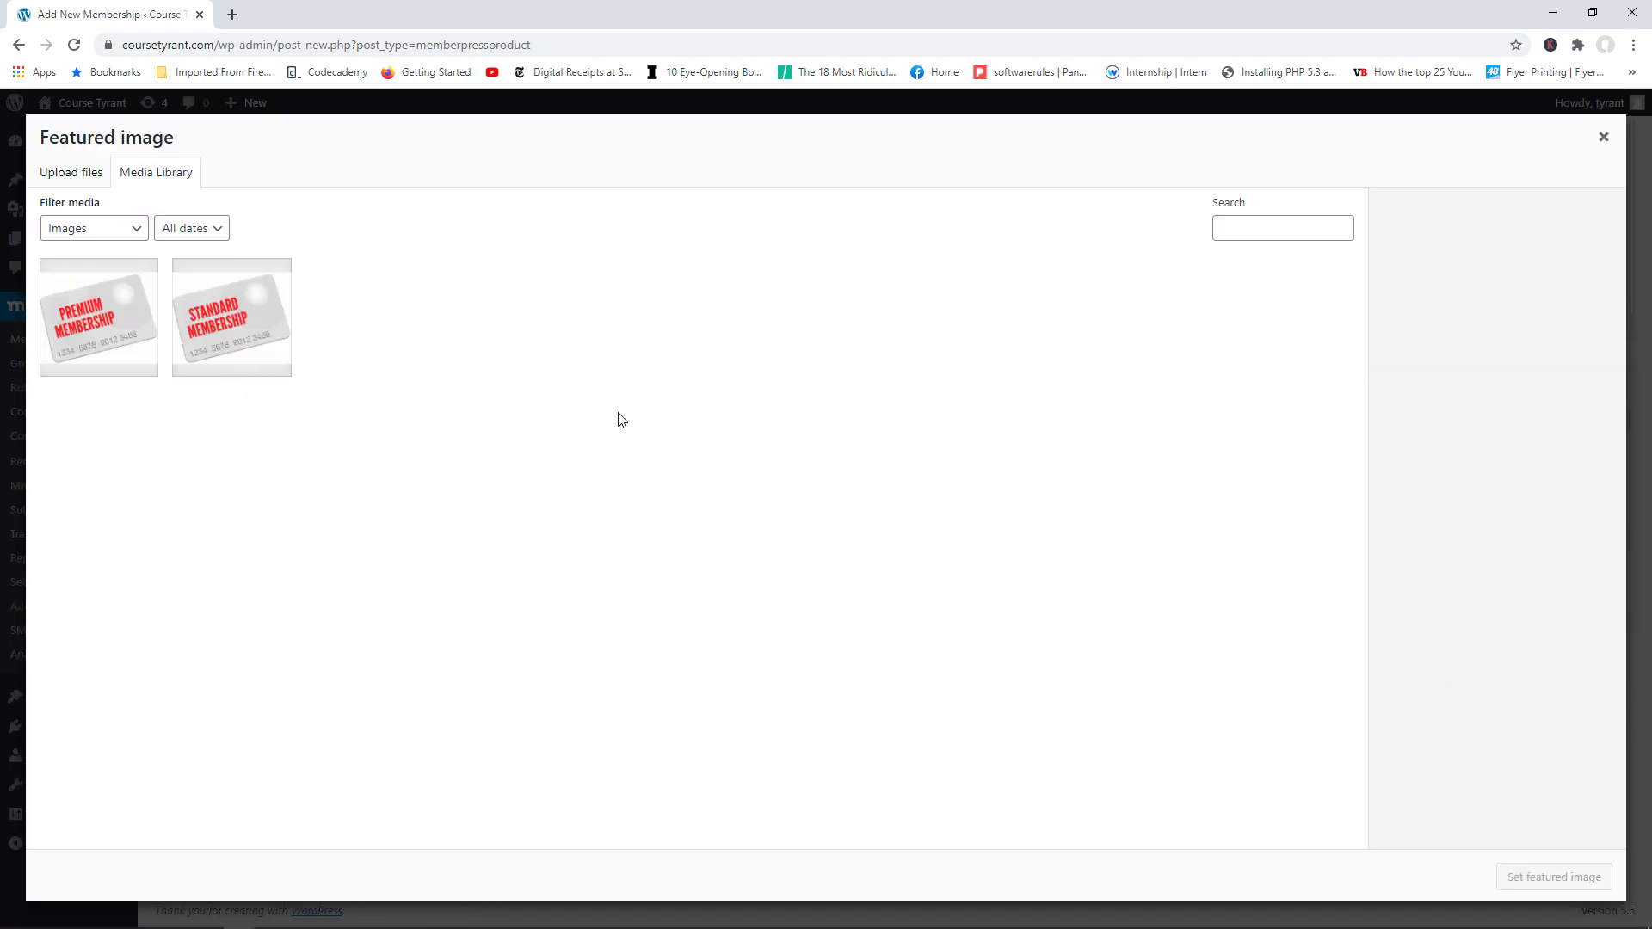
pyautogui.click(237, 338)
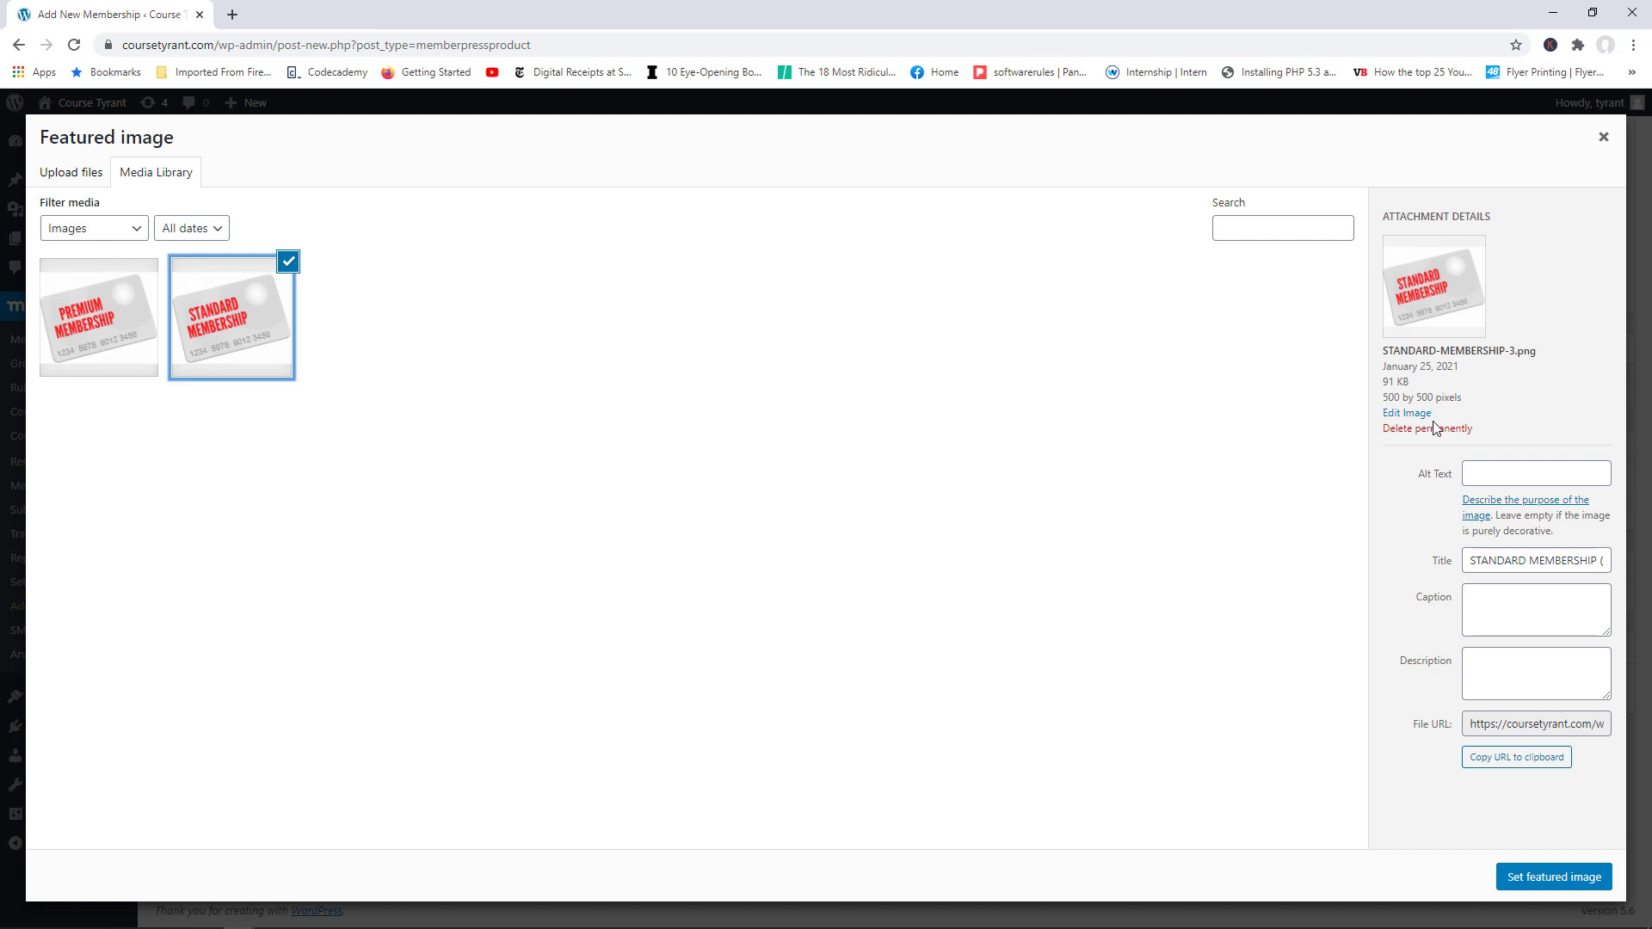
pyautogui.click(1556, 876)
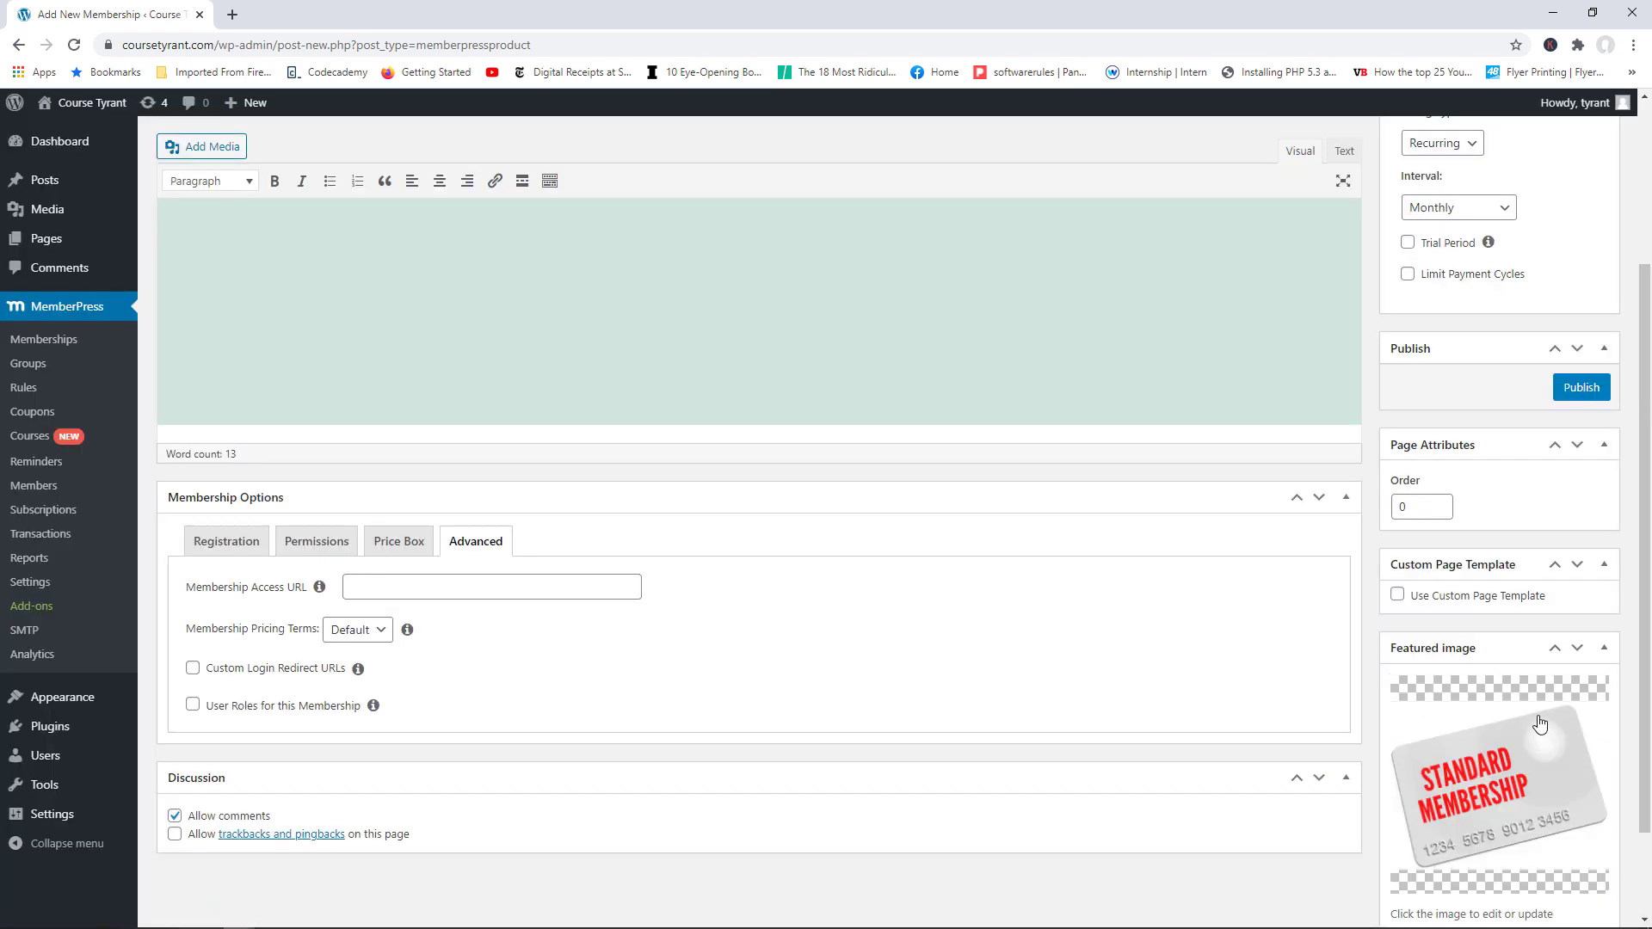
pyautogui.moveTo(1650, 538); pyautogui.dragTo(1650, 357)
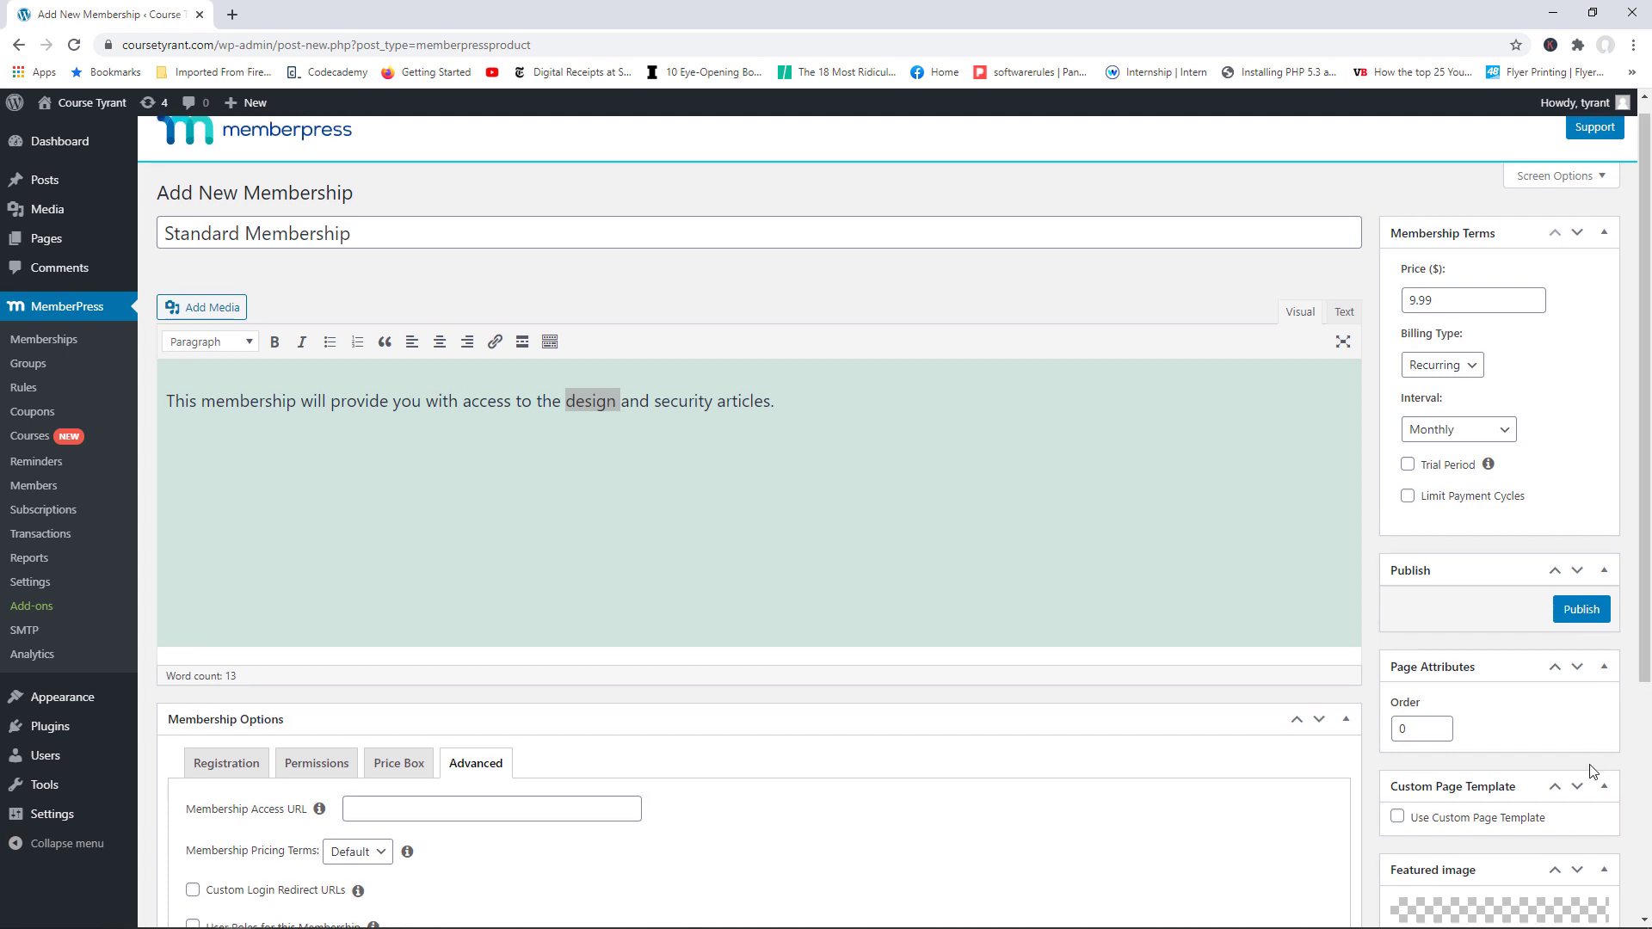
# Step: Publish the Standard Membership and view its live registration page
pyautogui.click(1581, 610)
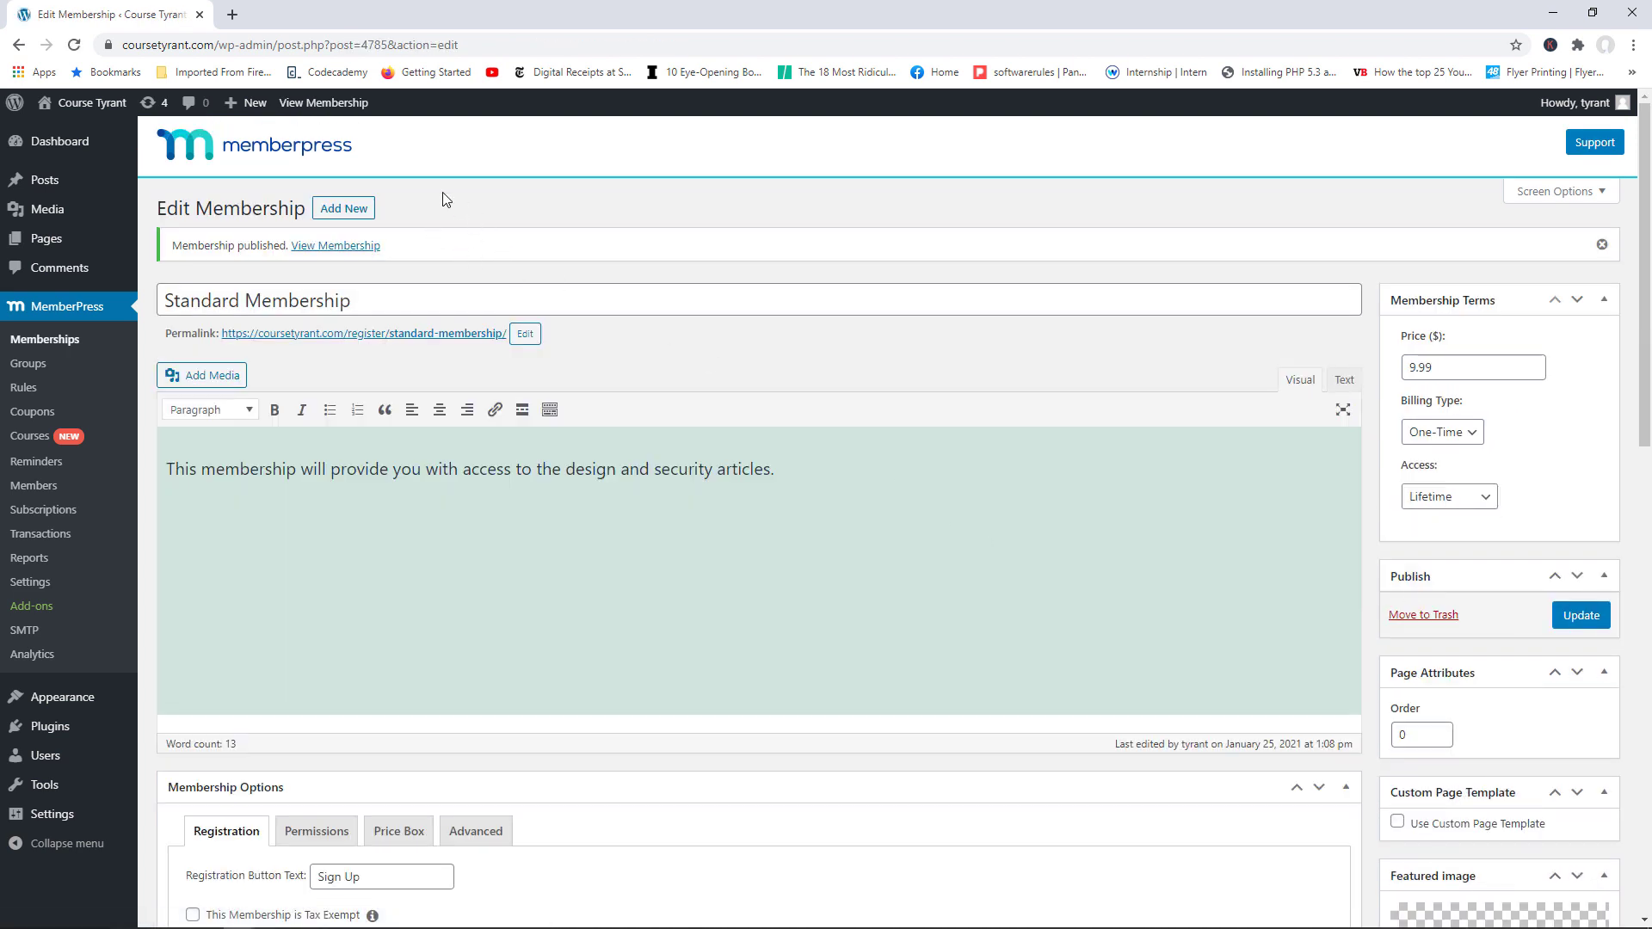
pyautogui.click(324, 108)
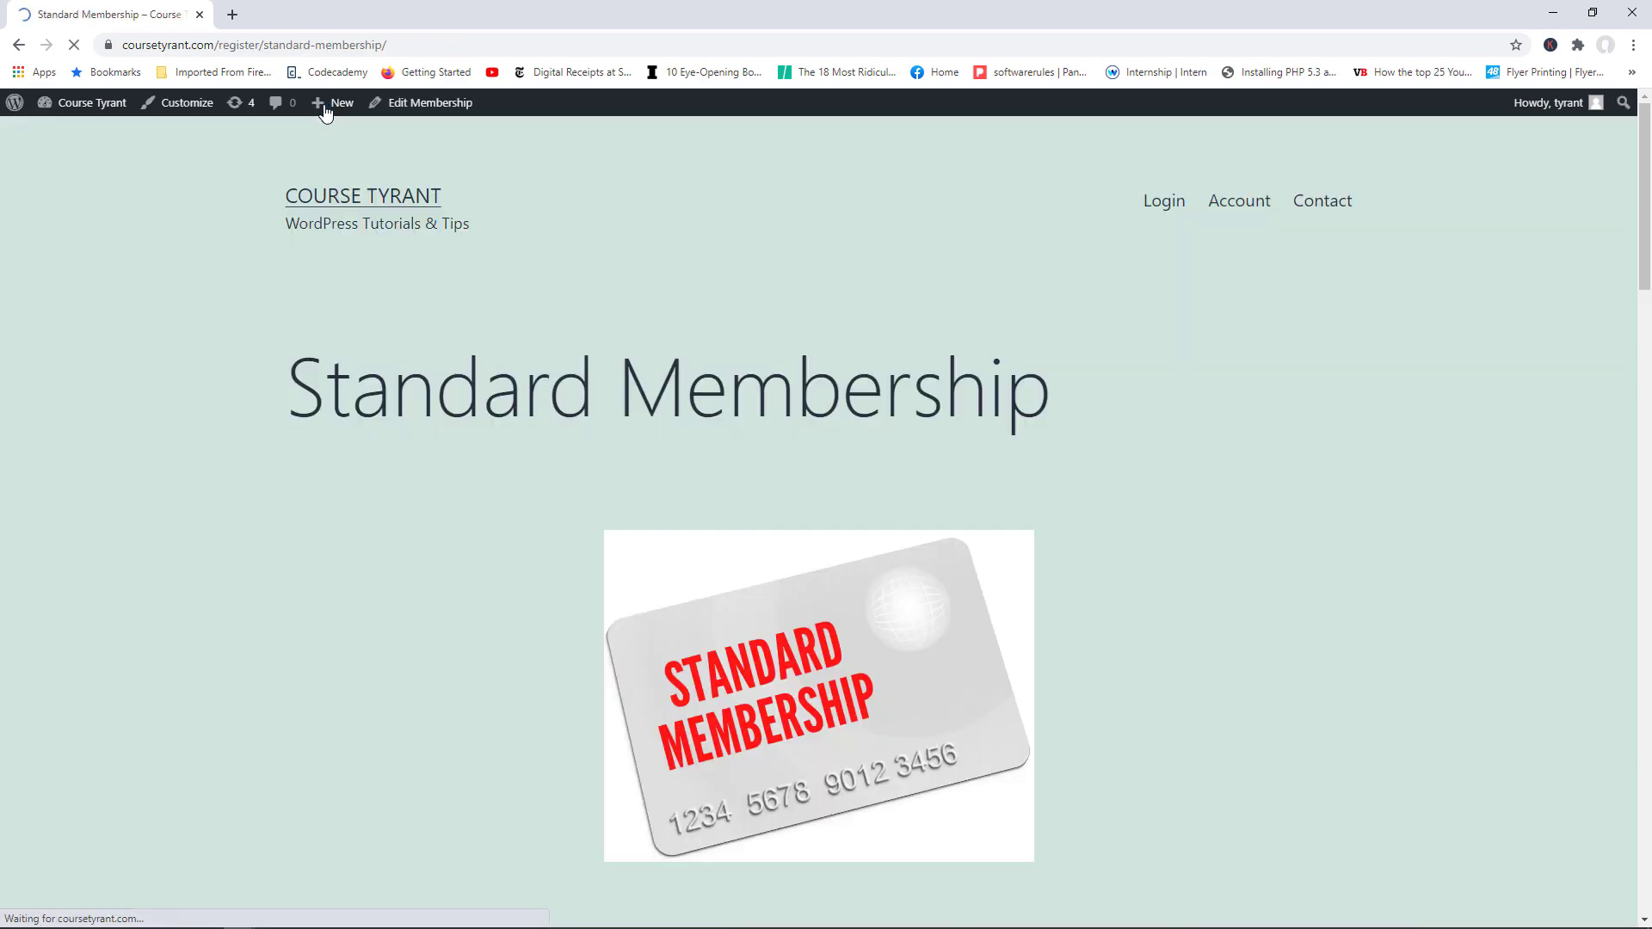
pyautogui.moveTo(1646, 208); pyautogui.dragTo(1648, 246)
pyautogui.moveTo(1650, 306); pyautogui.dragTo(1650, 360)
# Step: Scroll through the page's card image, description and signup form, then launch the Customizer
pyautogui.moveTo(529, 576); pyautogui.dragTo(957, 565)
pyautogui.scroll(-4, 917, 406)
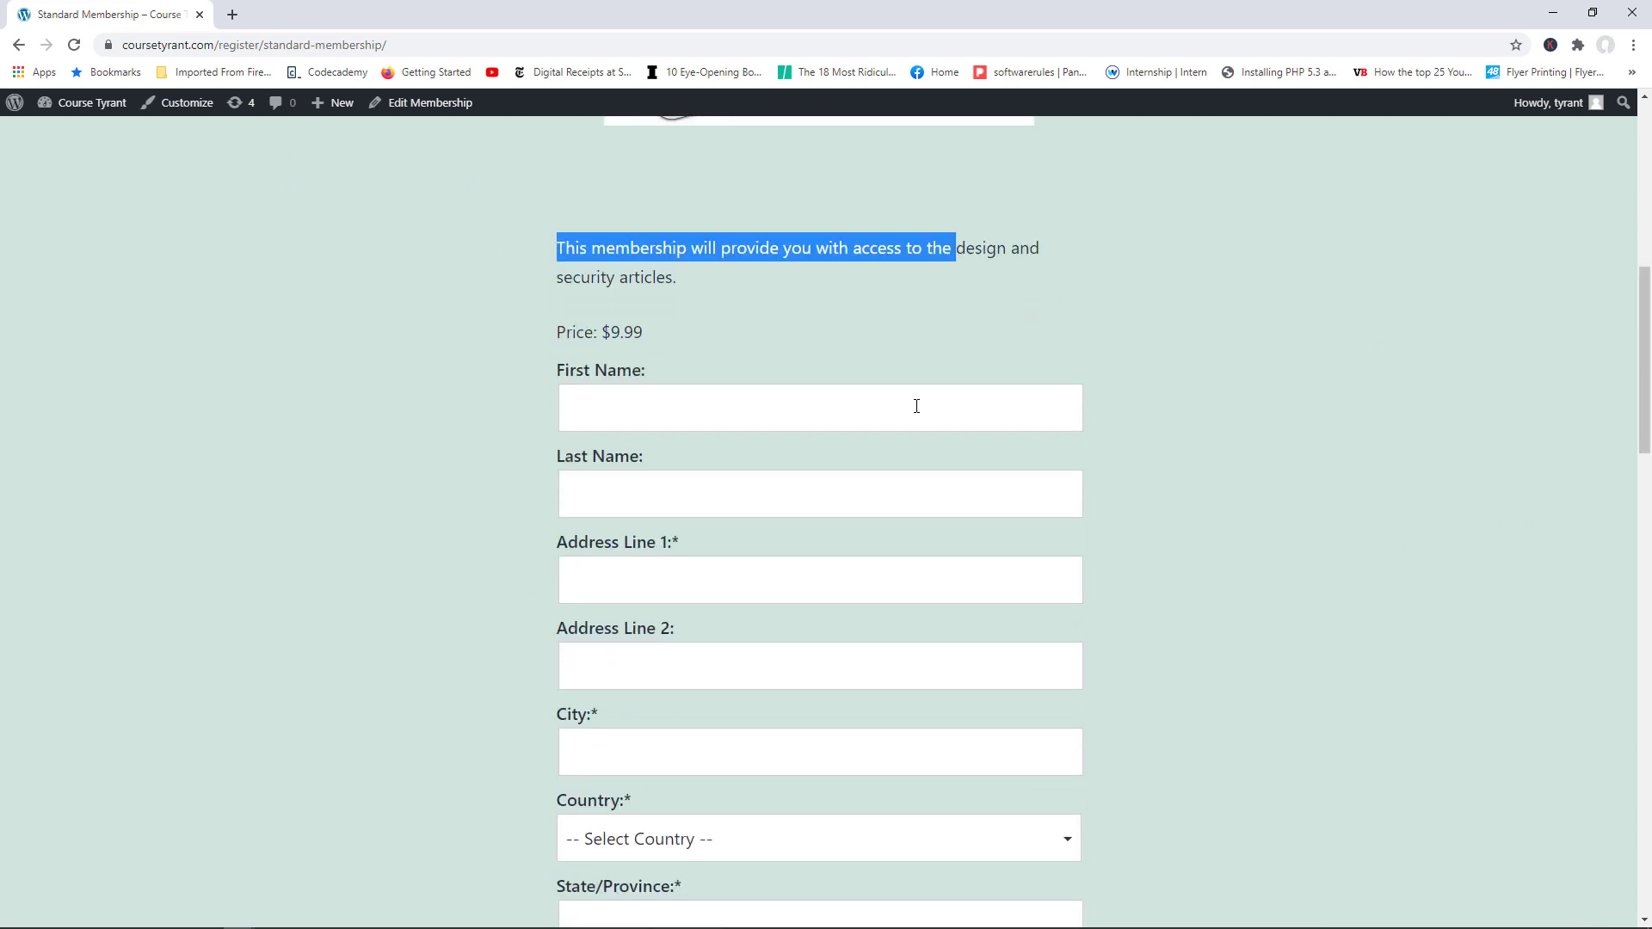
pyautogui.moveTo(1644, 345); pyautogui.dragTo(1648, 385)
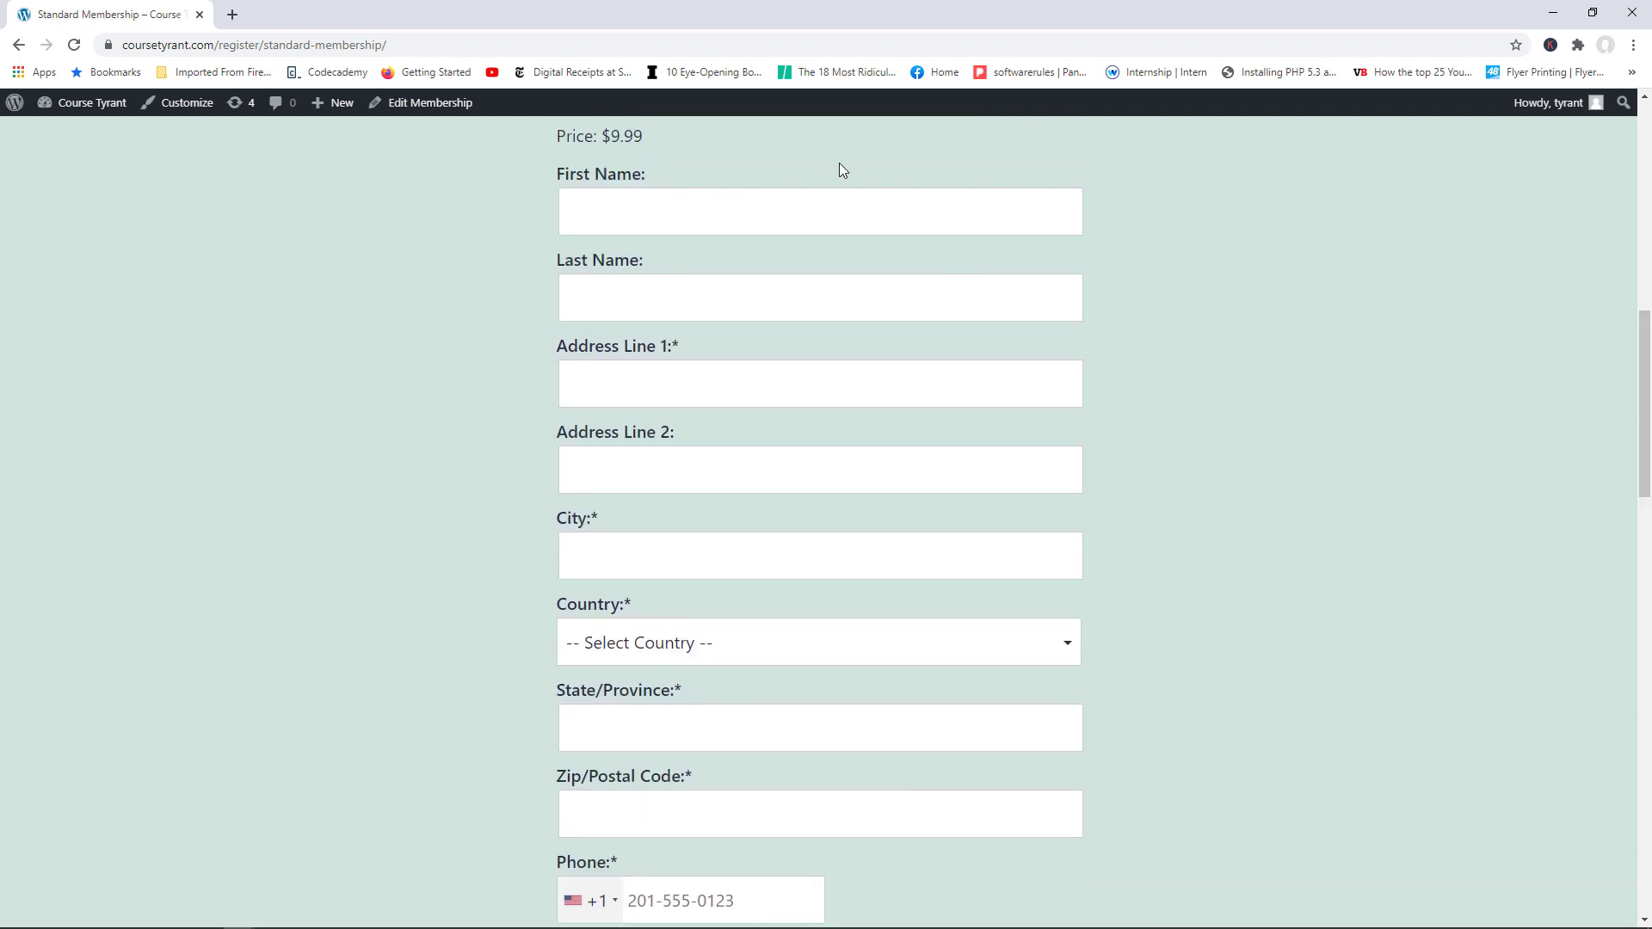
pyautogui.moveTo(1645, 469); pyautogui.dragTo(1645, 575)
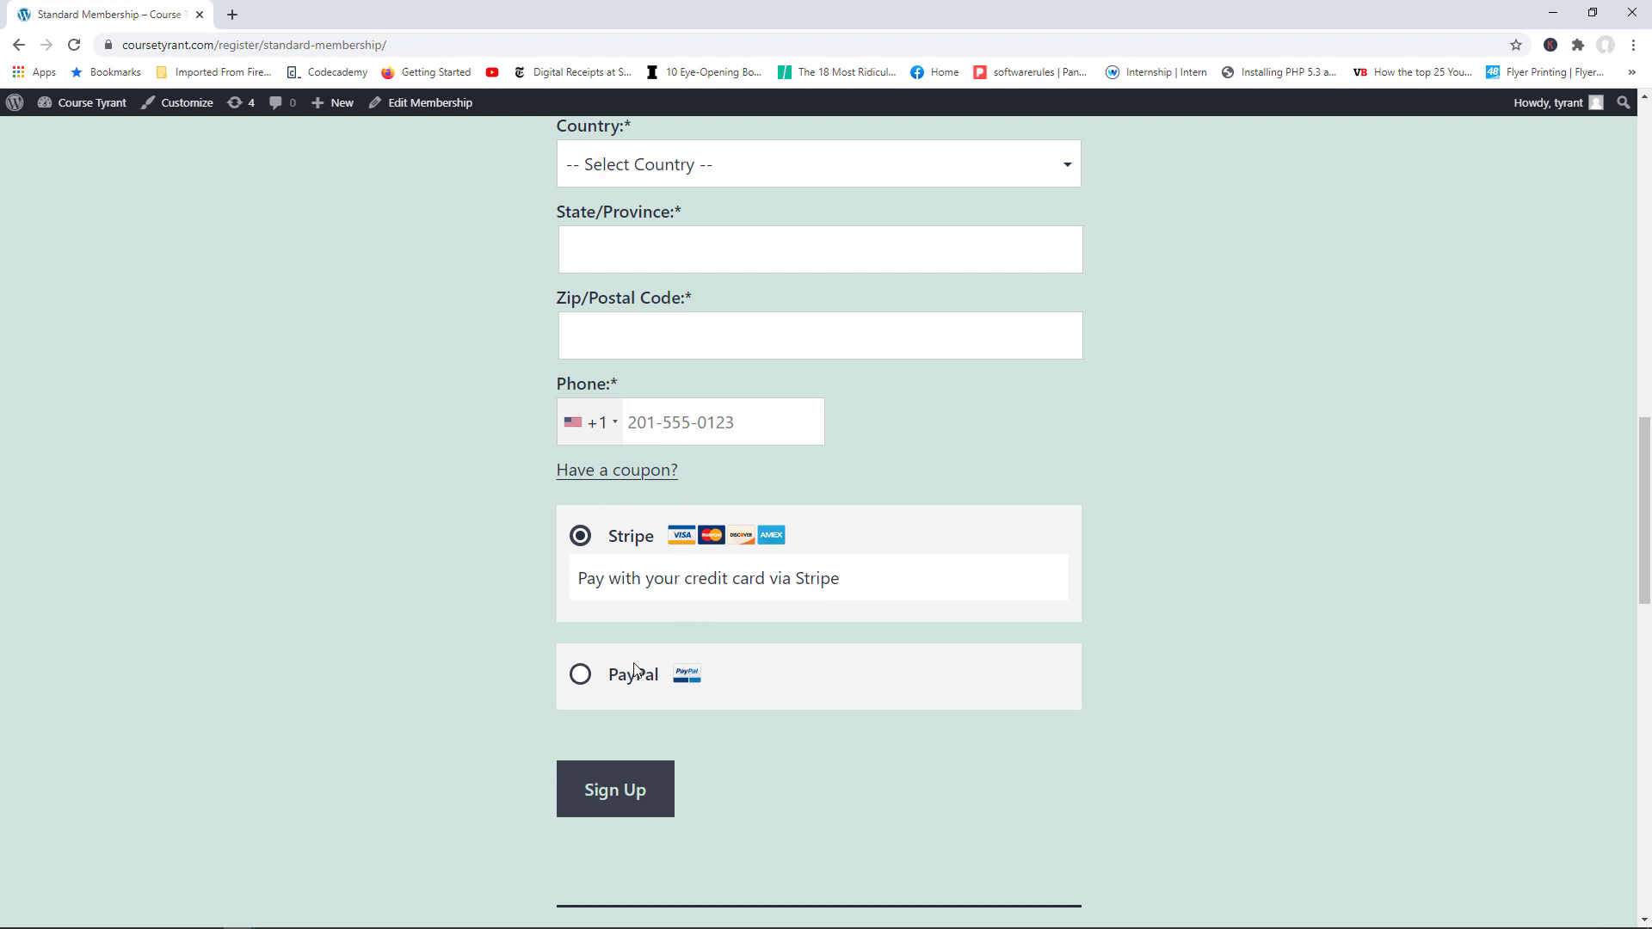
pyautogui.moveTo(1645, 540); pyautogui.dragTo(1650, 251)
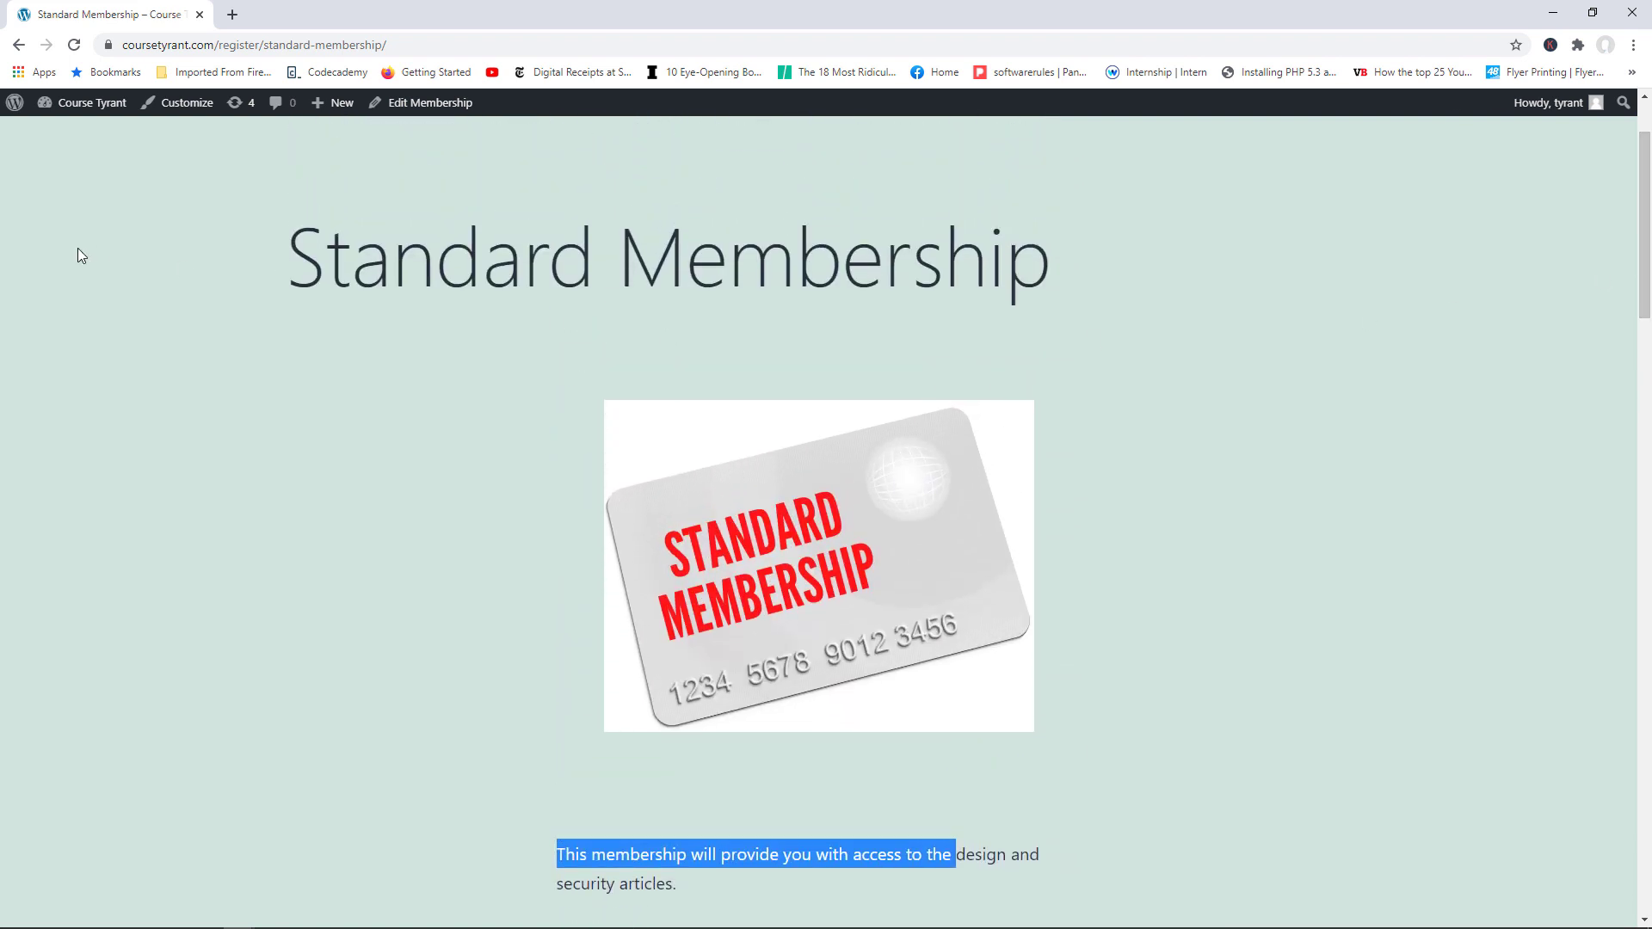
pyautogui.click(183, 102)
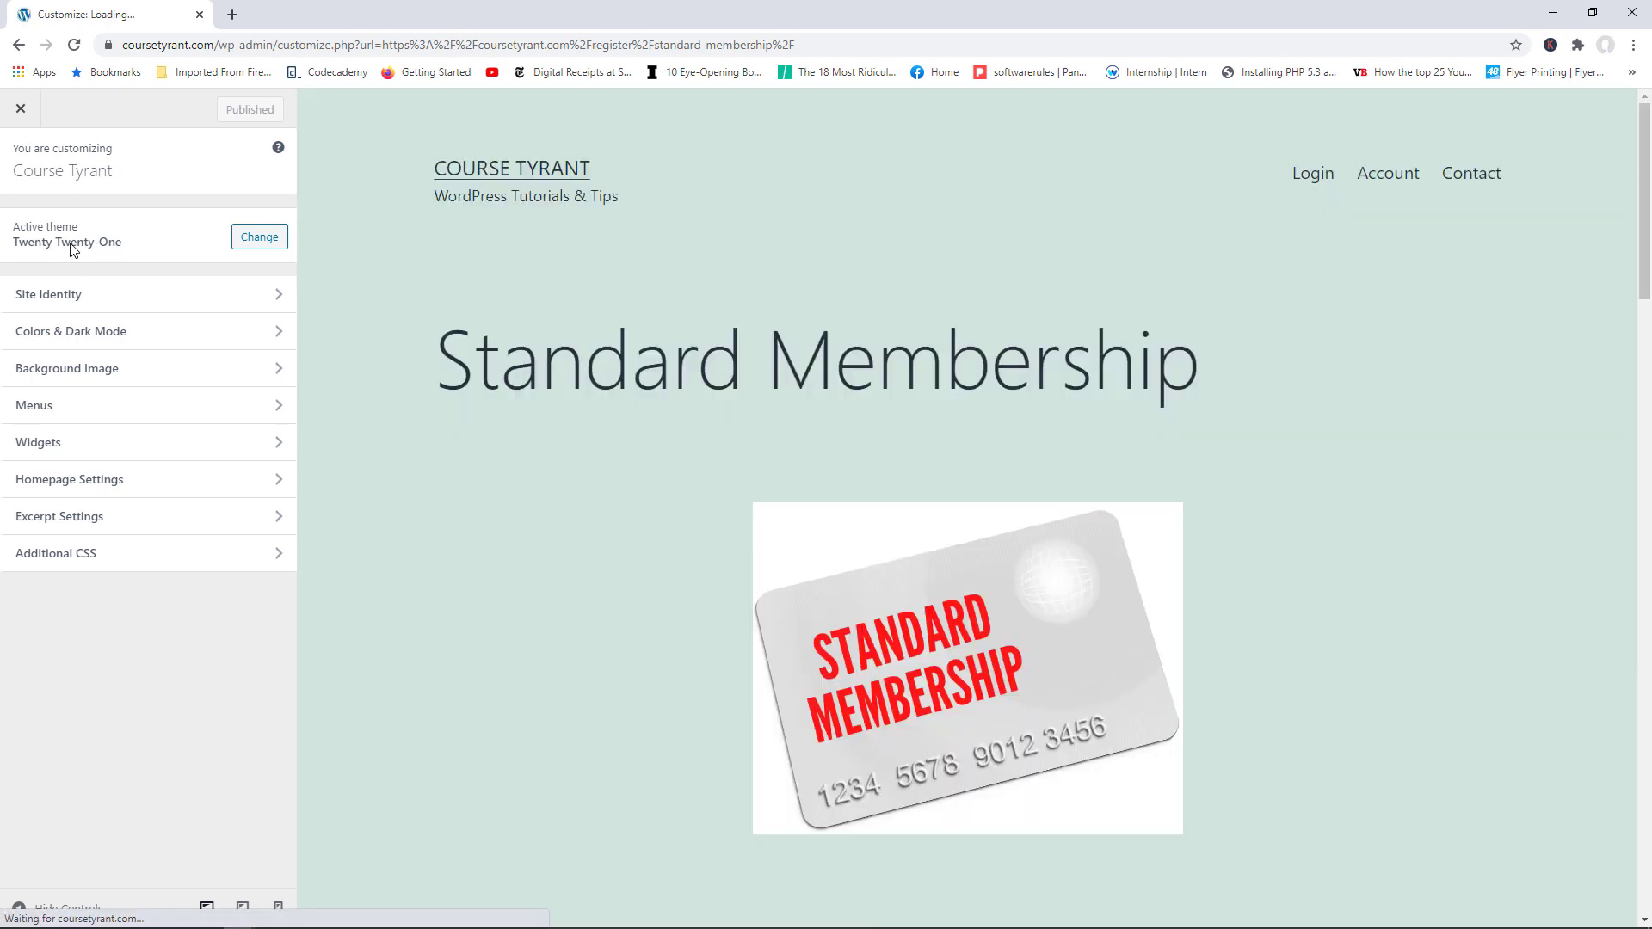
# Step: Change the site background colour to white (#ffffff), publish it, and exit the Customizer
pyautogui.click(210, 340)
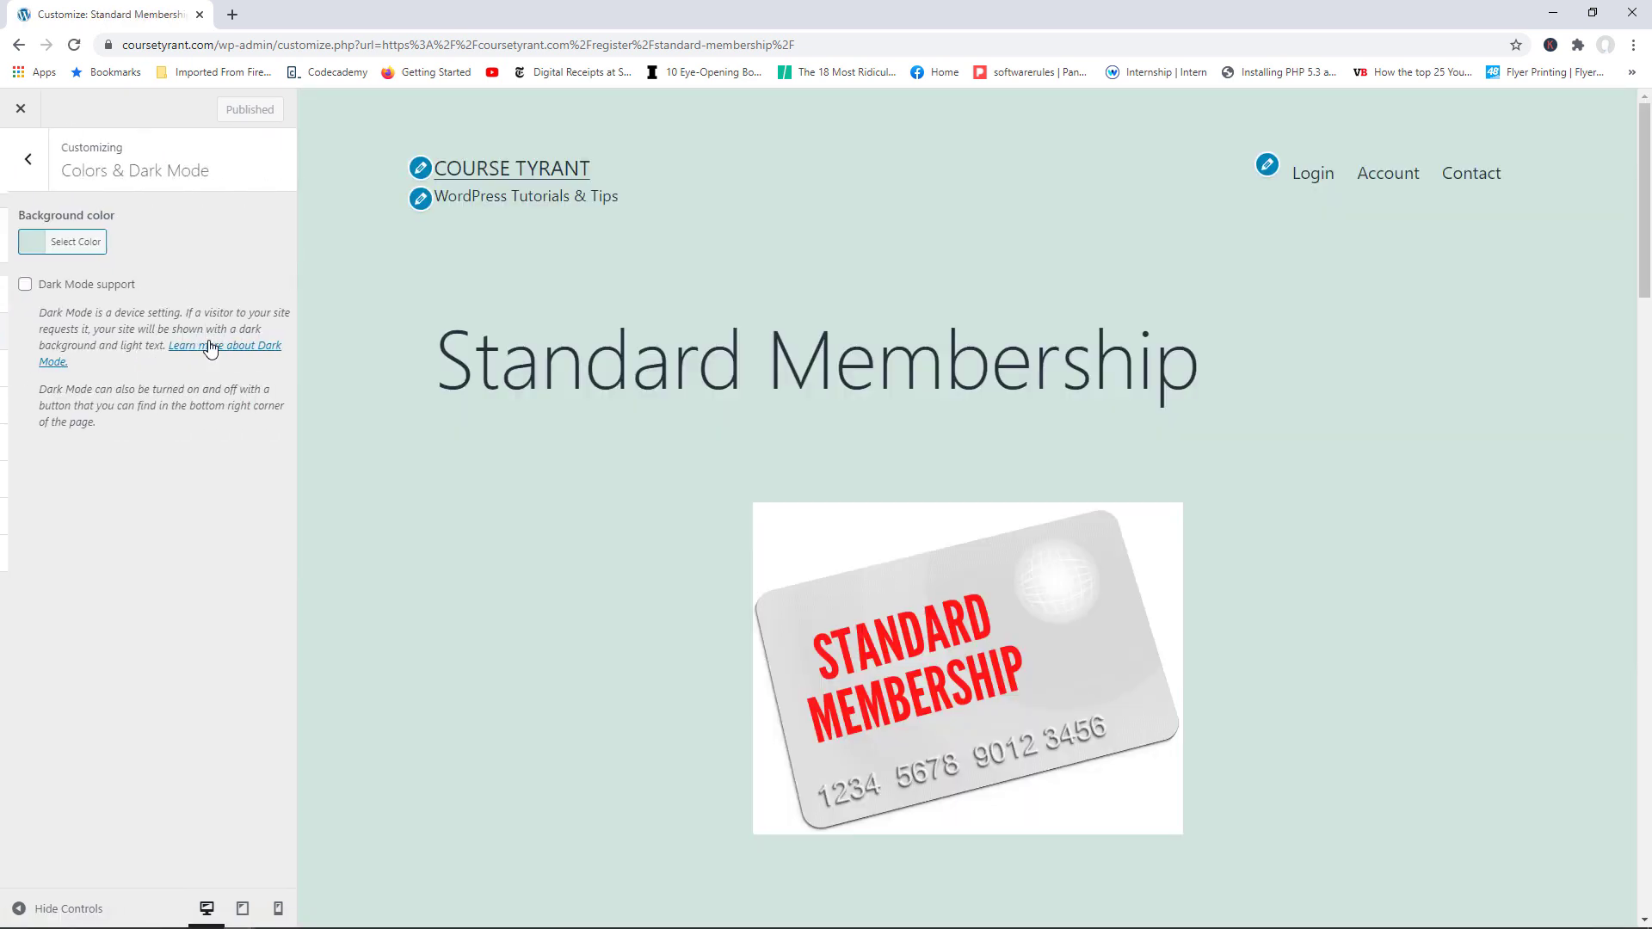
pyautogui.click(60, 244)
pyautogui.click(170, 441)
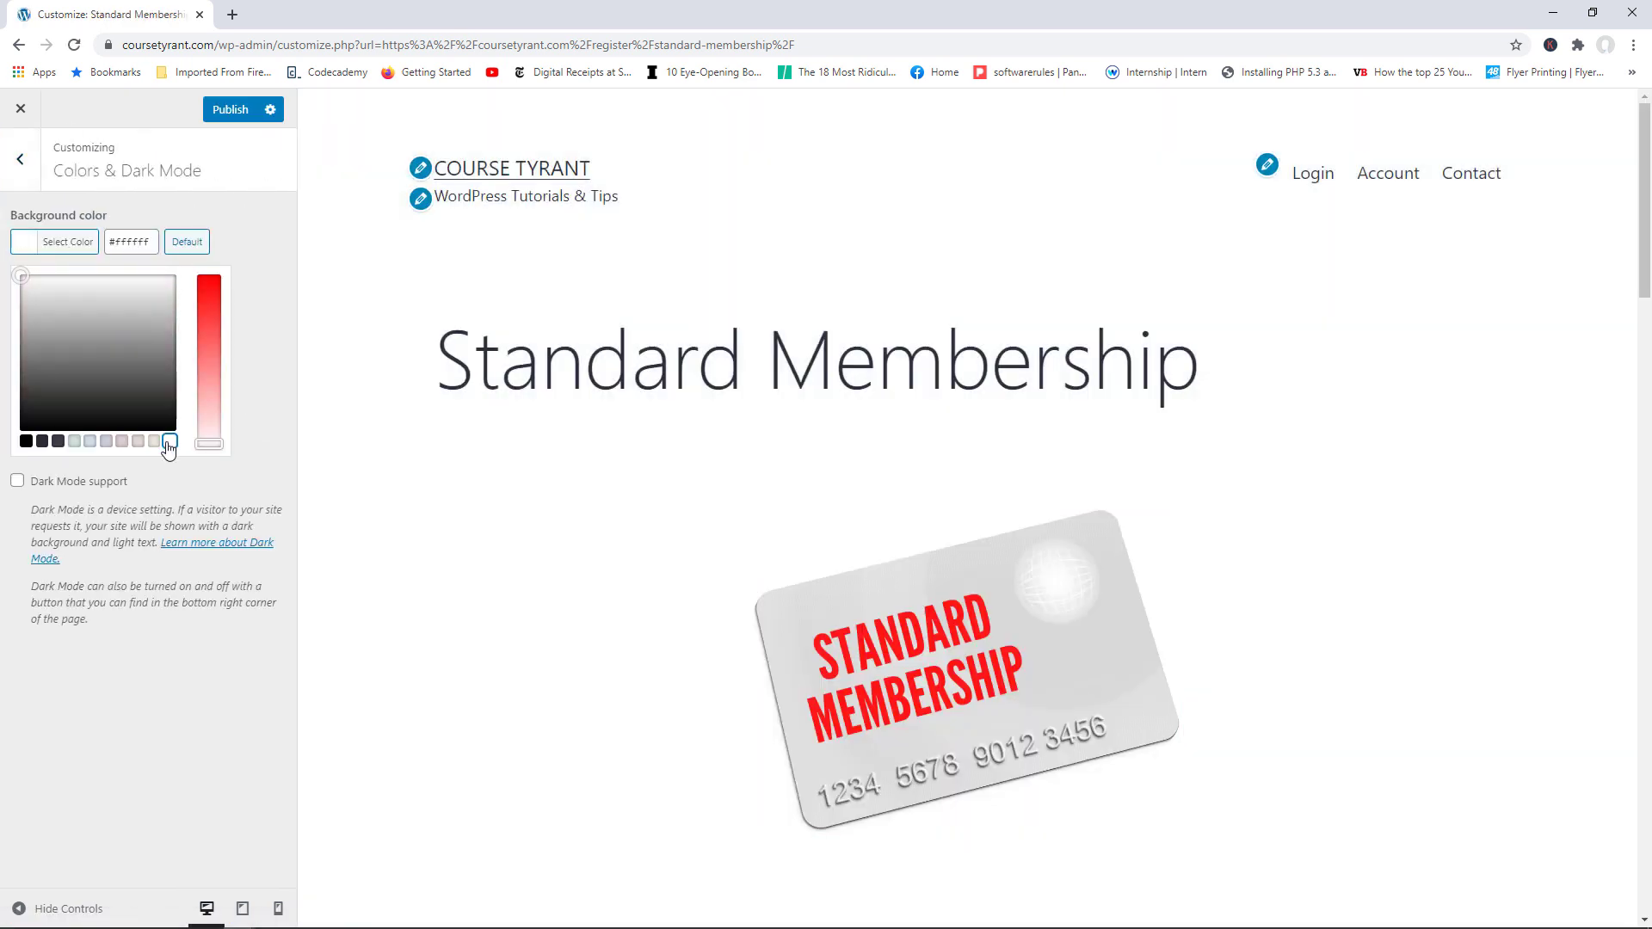
pyautogui.click(238, 111)
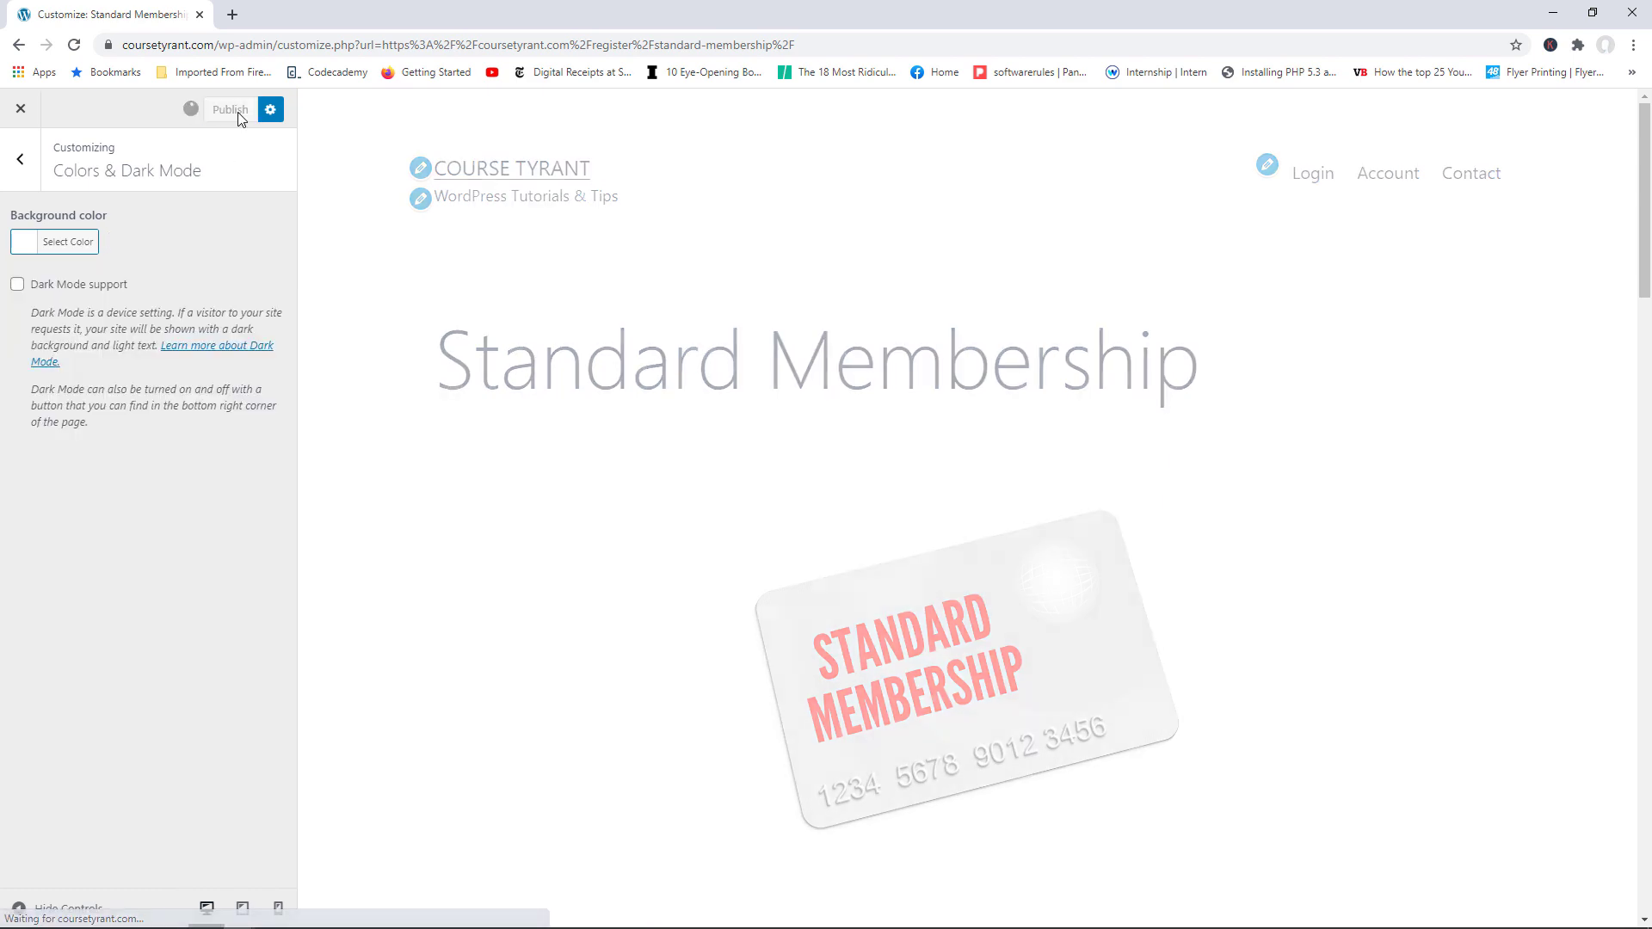
pyautogui.click(21, 108)
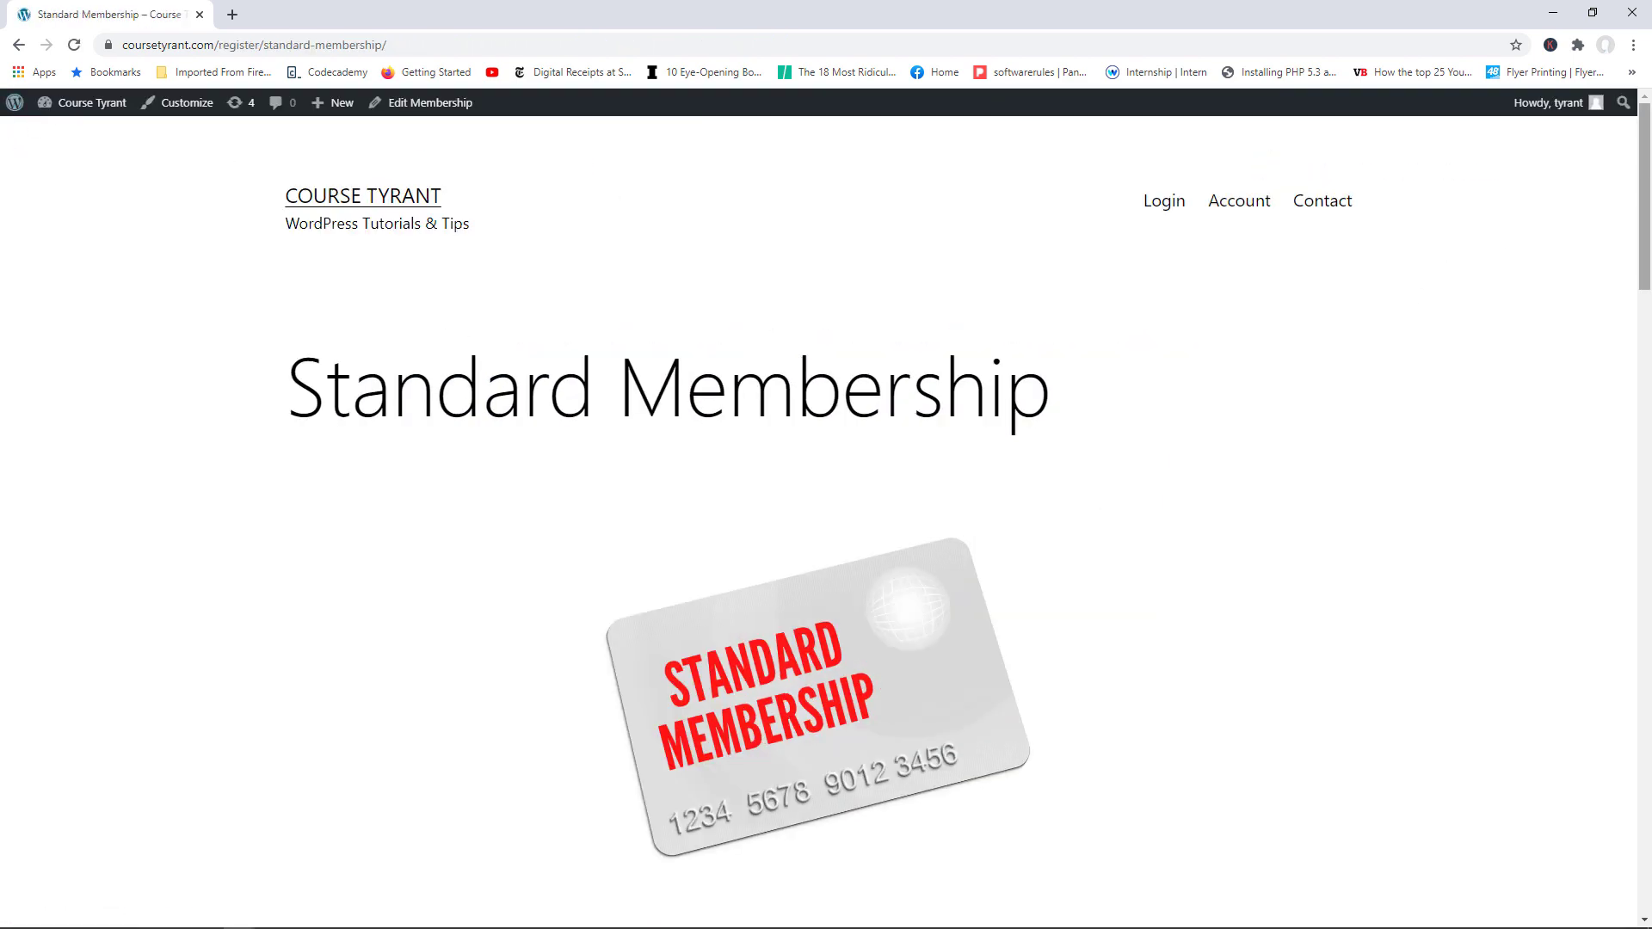
pyautogui.moveTo(1642, 198)
pyautogui.mouseDown()
pyautogui.moveTo(1629, 631)
pyautogui.moveTo(1637, 206)
pyautogui.mouseUp()
# Step: Go via the Dashboard to MemberPress Memberships and start a new membership
pyautogui.moveTo(88, 112)
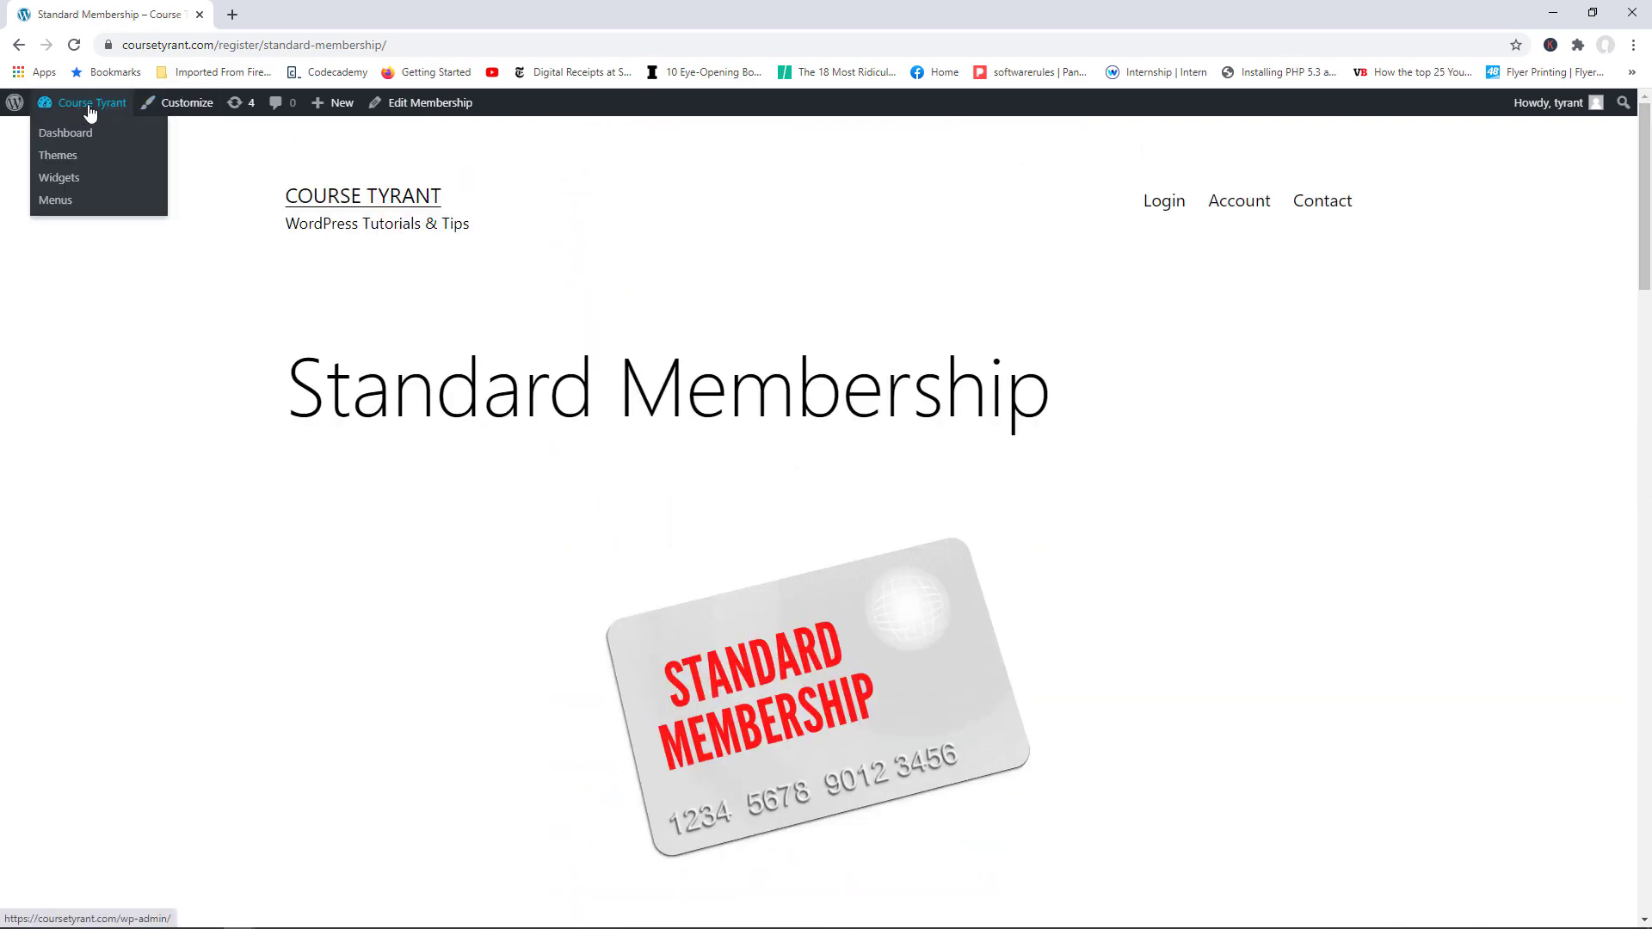
pyautogui.click(92, 111)
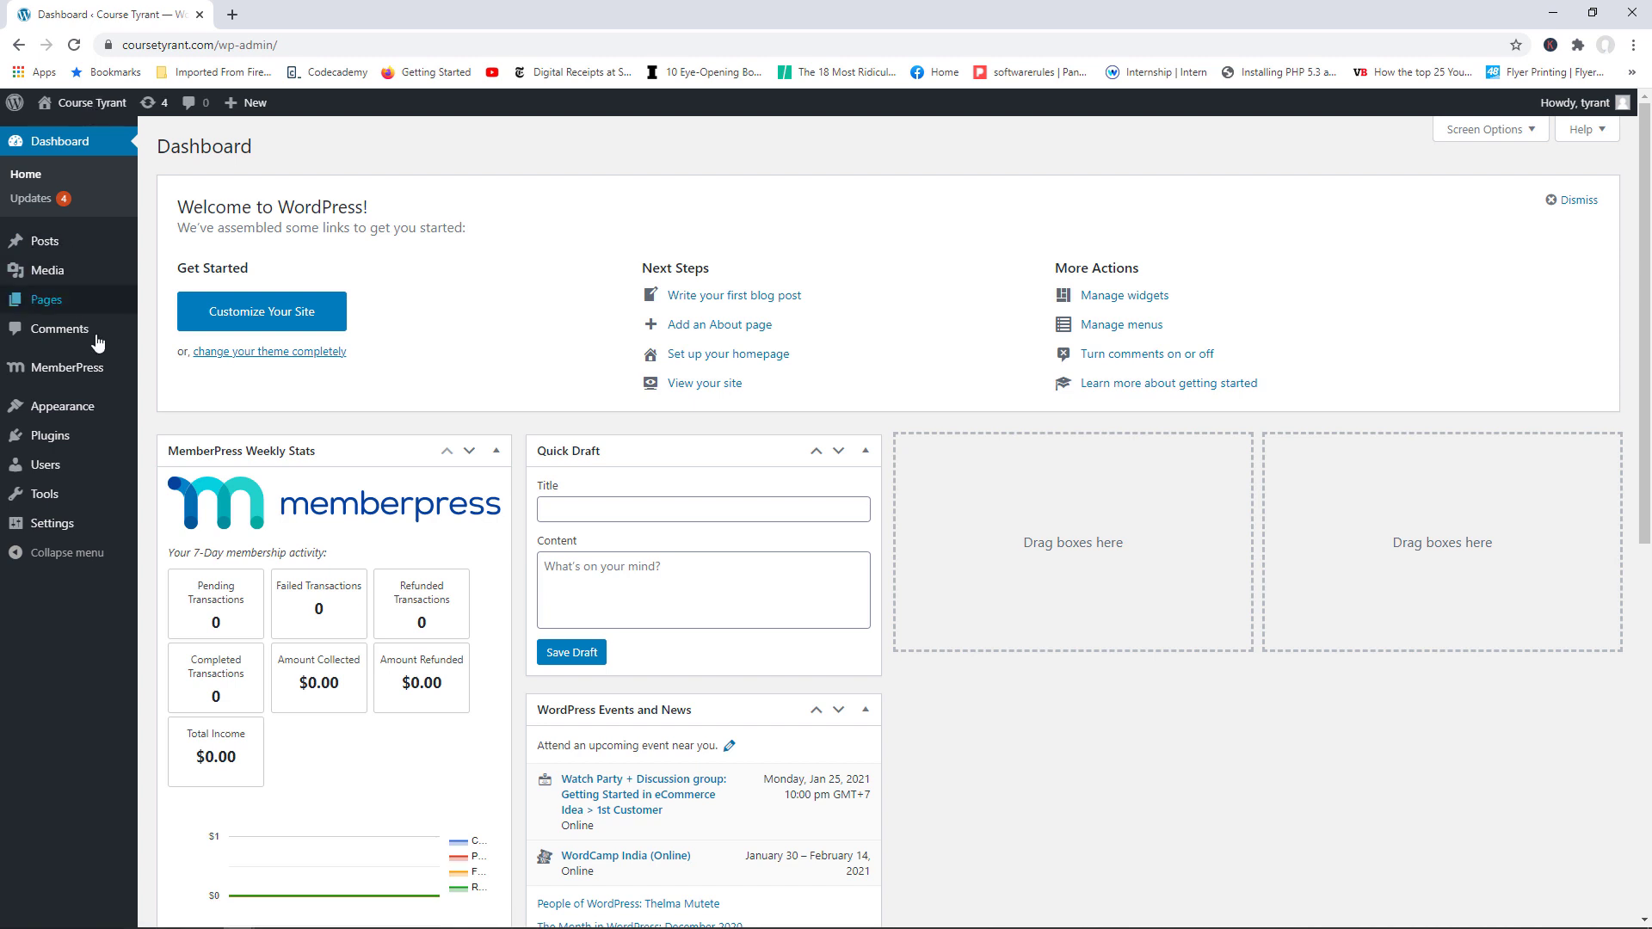
pyautogui.moveTo(86, 368)
pyautogui.click(200, 378)
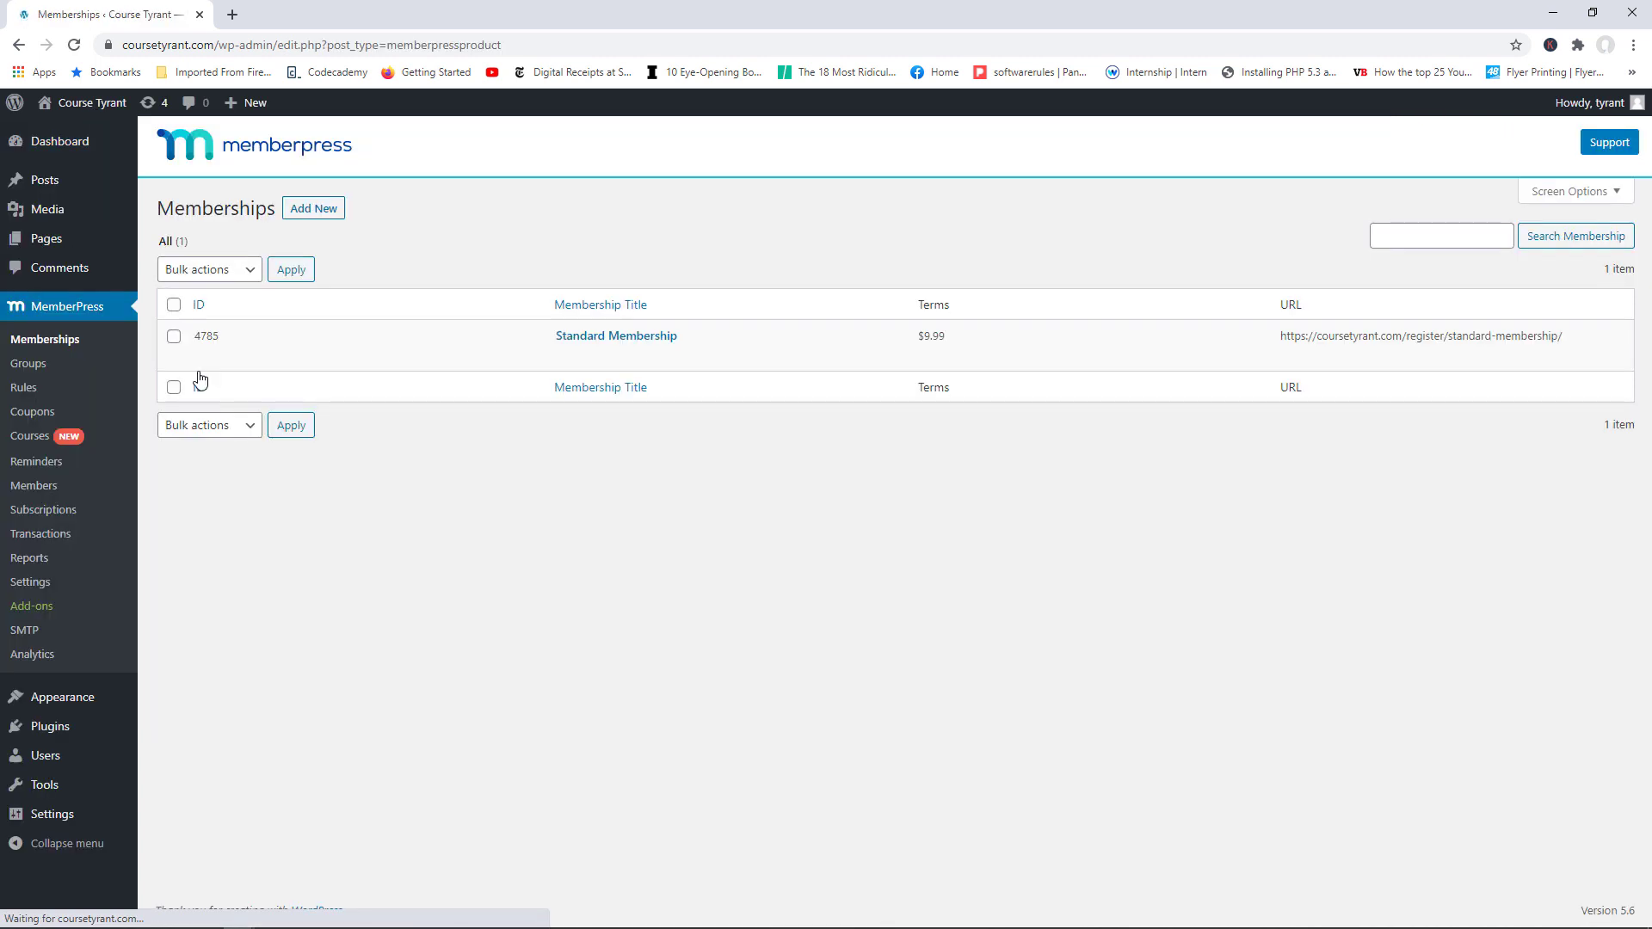
pyautogui.click(323, 216)
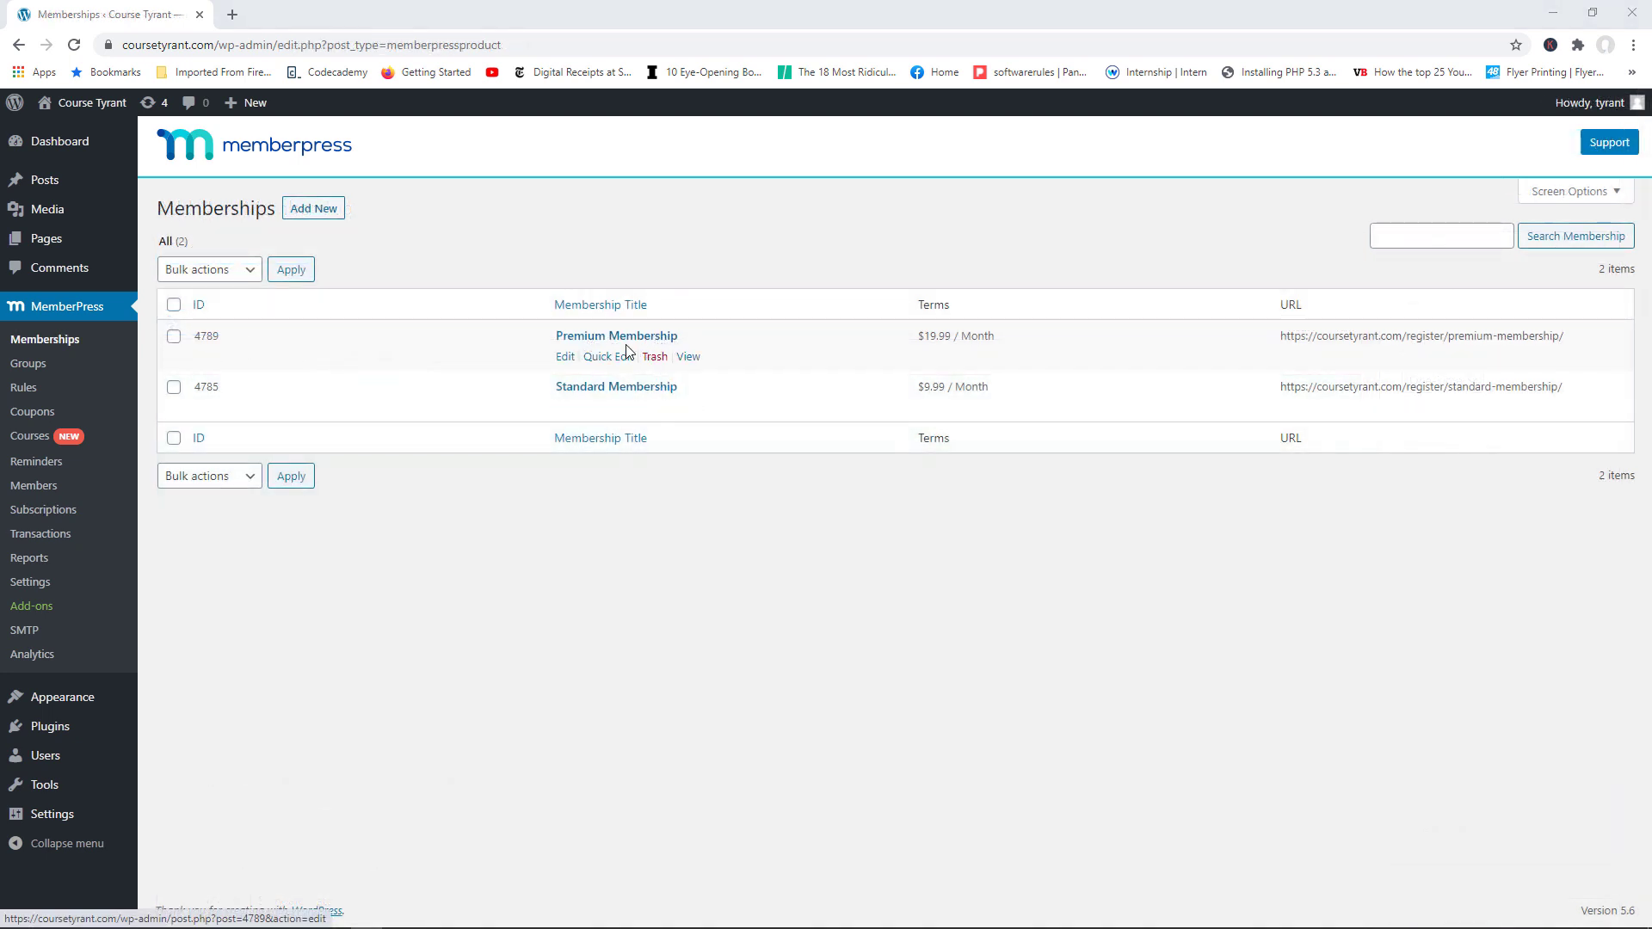
# Step: Check the Premium Membership's featured image and its live $19.99/Month page, then return to the Dashboard
pyautogui.click(563, 356)
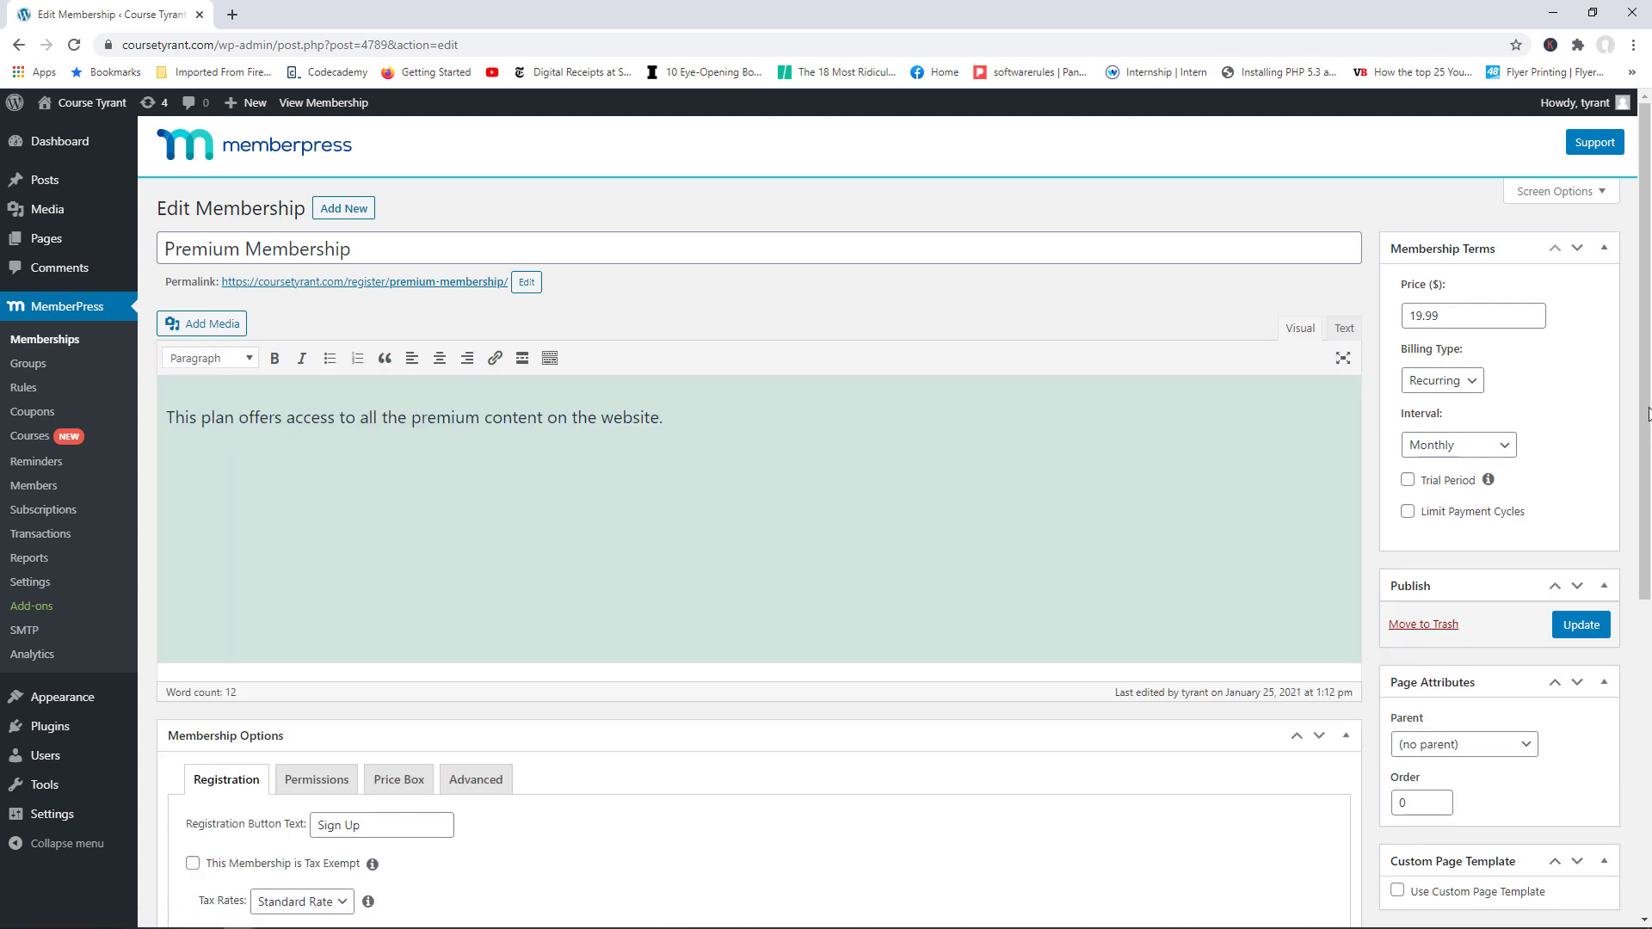
pyautogui.scroll(-1, 1506, 302)
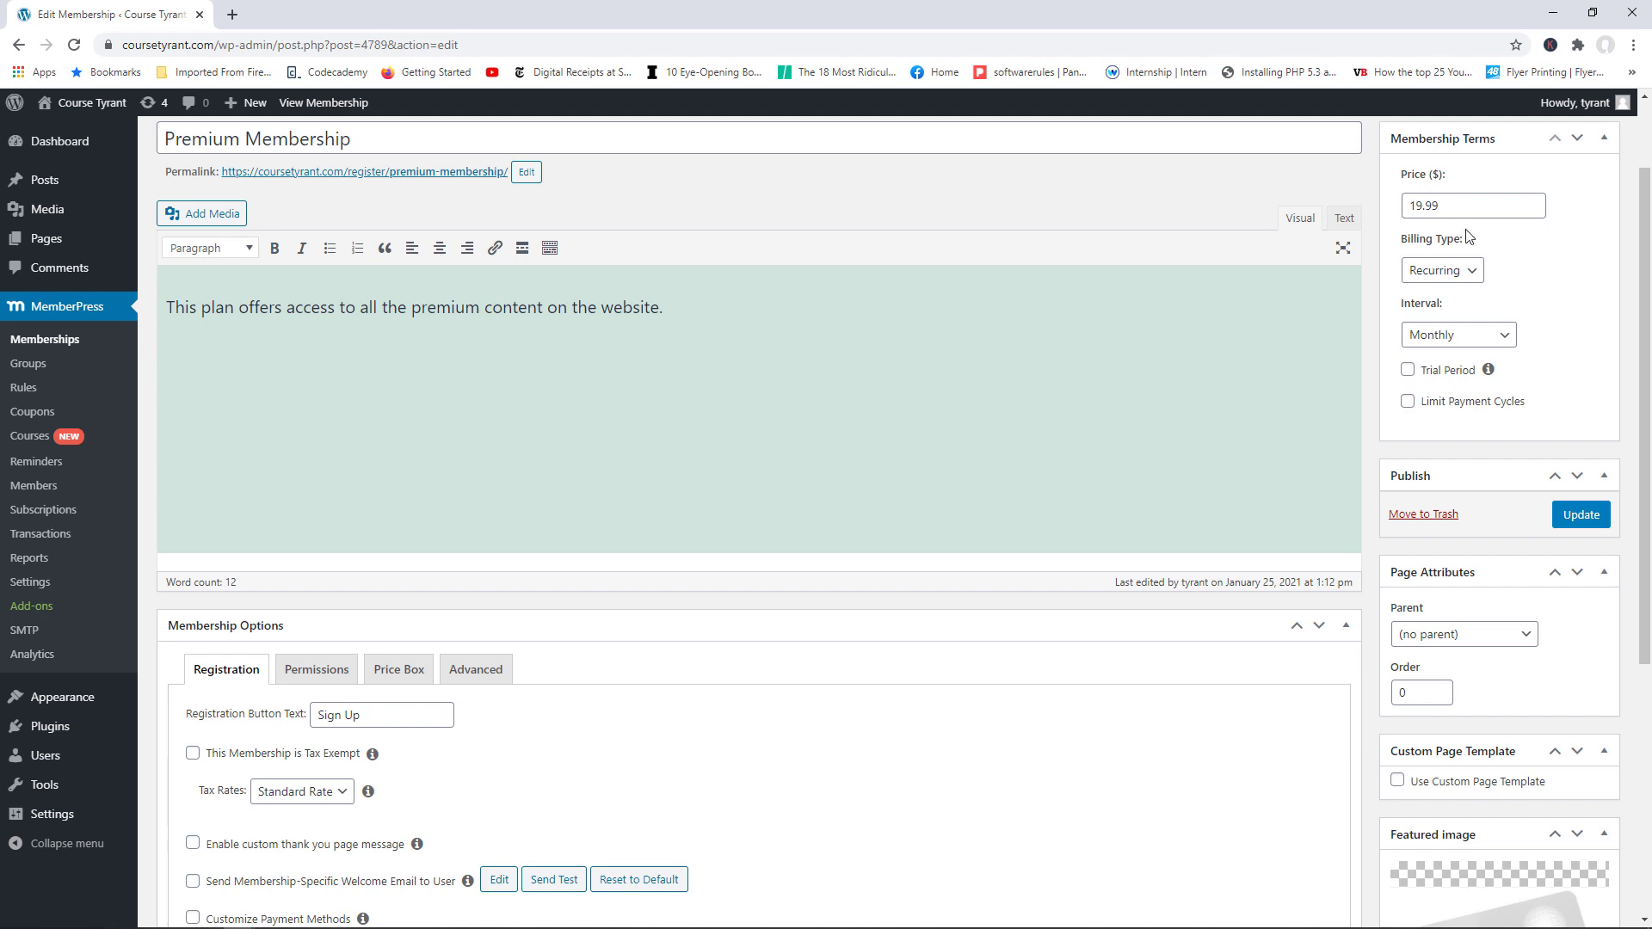
pyautogui.scroll(-2, 1463, 258)
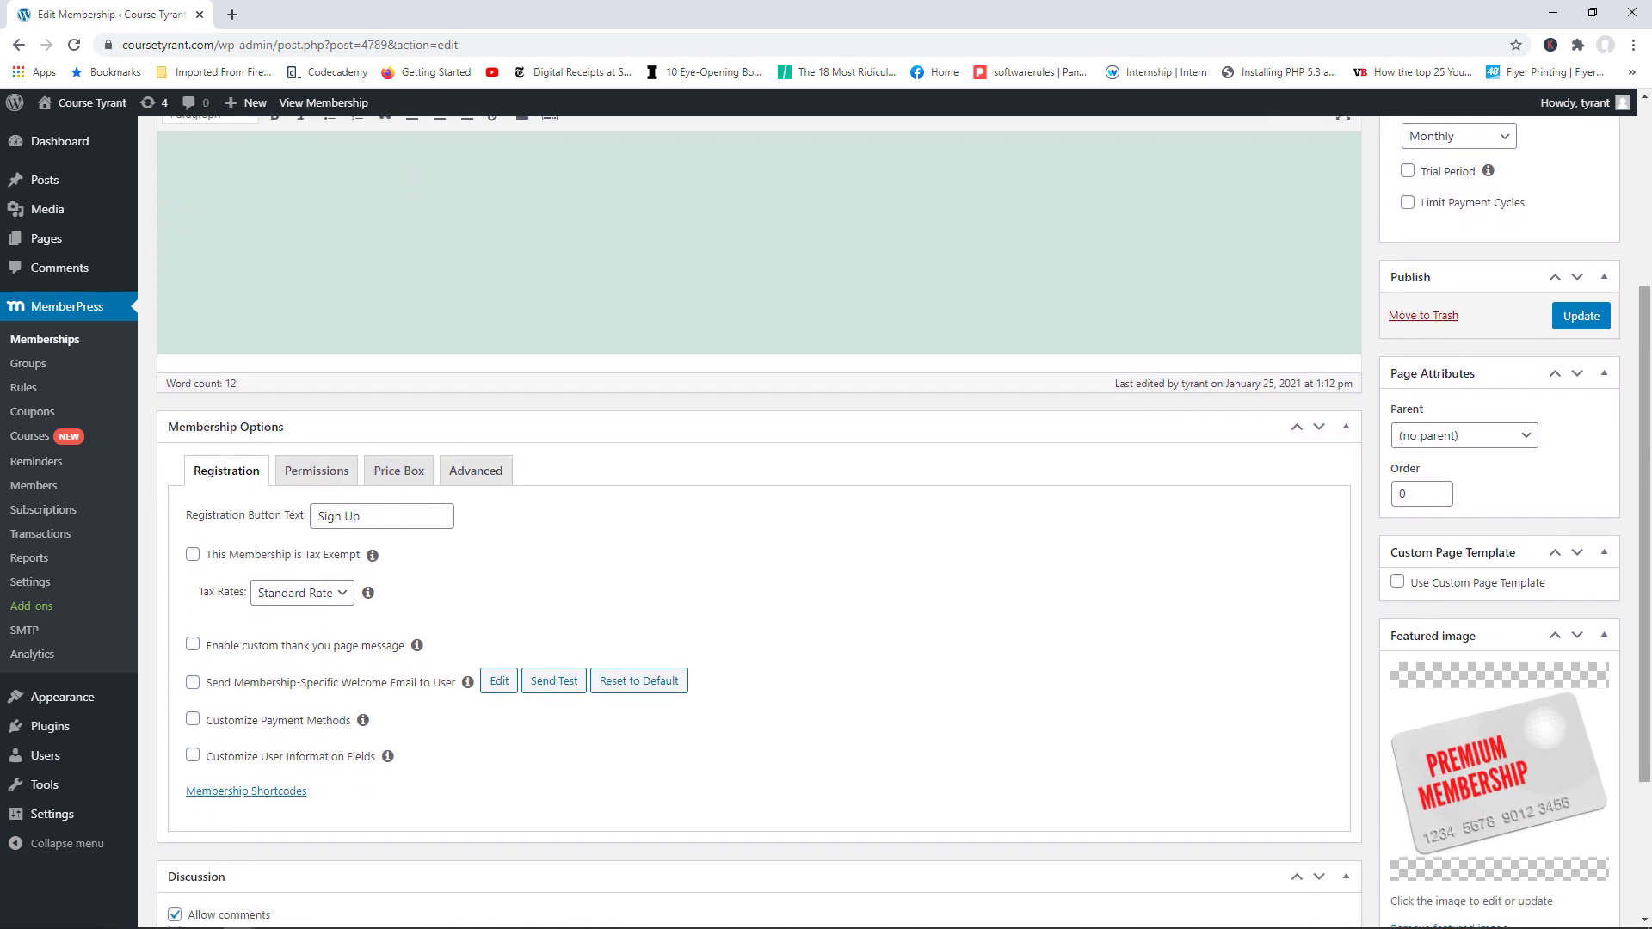
pyautogui.scroll(-2, 1592, 534)
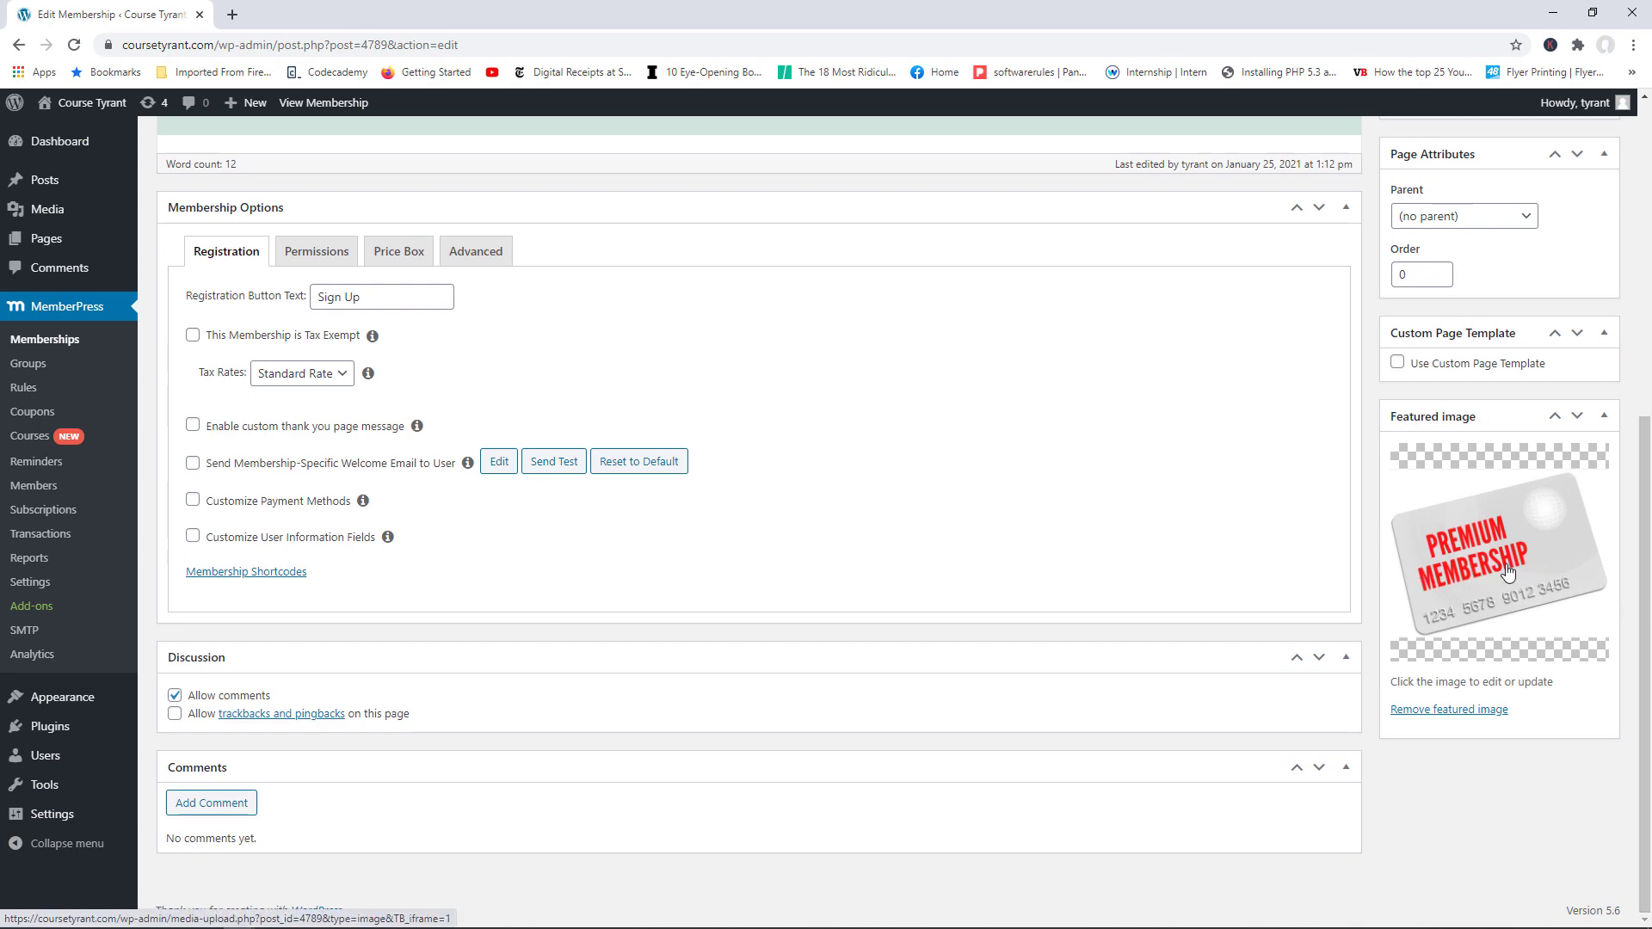
pyautogui.scroll(5, 1511, 568)
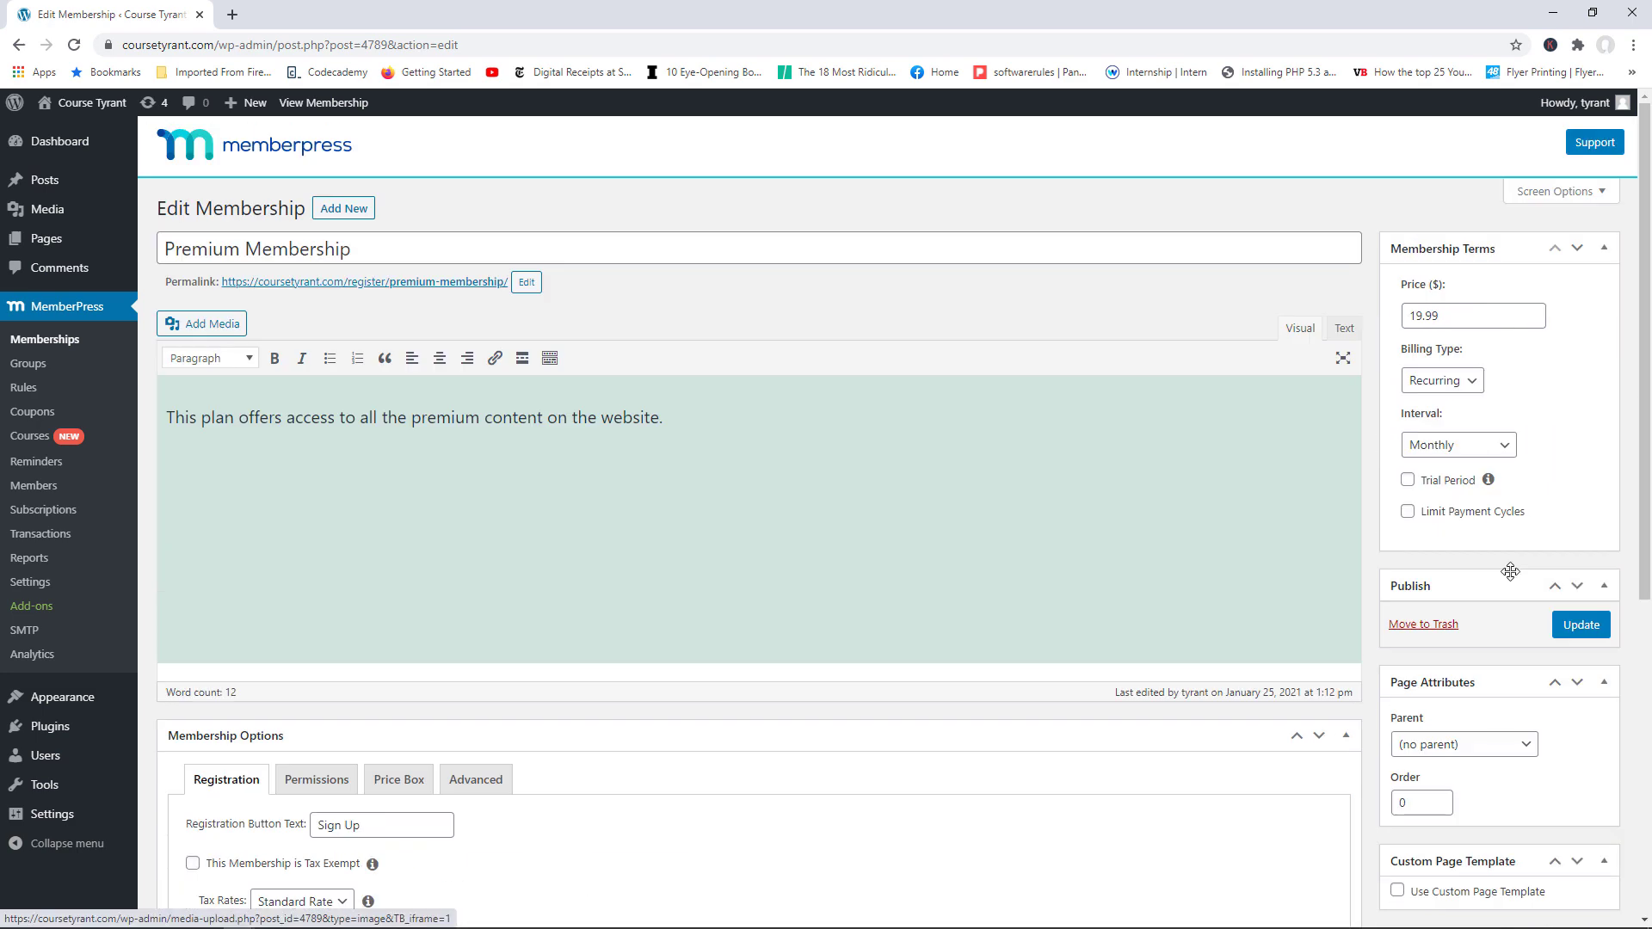
pyautogui.click(335, 105)
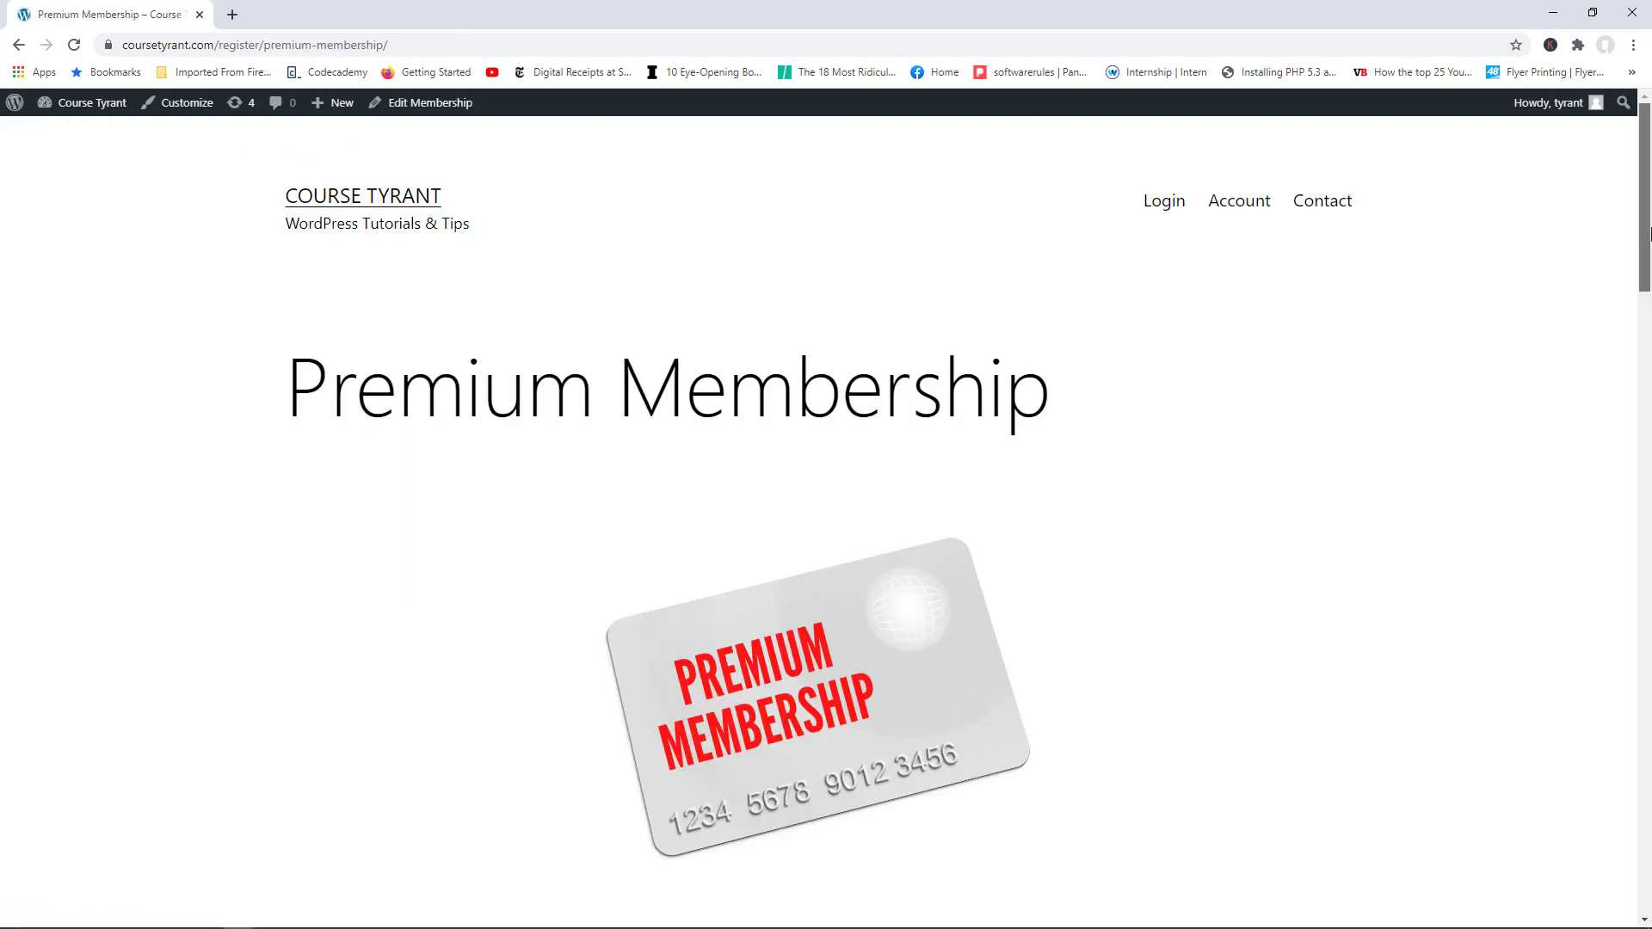
pyautogui.moveTo(1644, 263); pyautogui.dragTo(1501, 247)
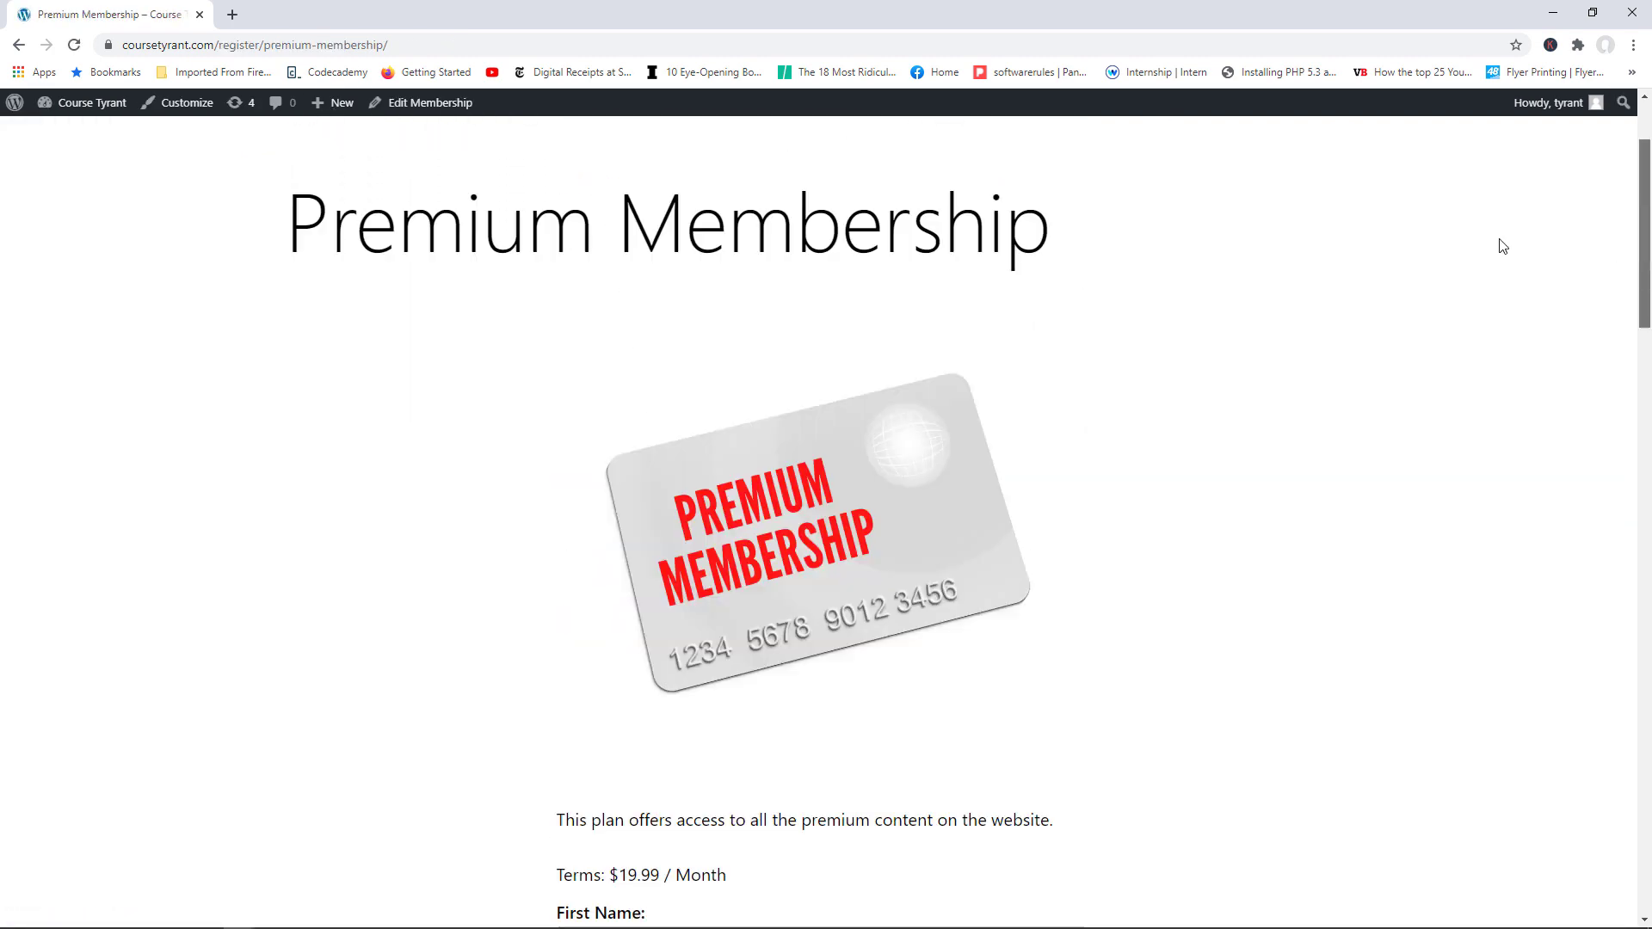
pyautogui.click(83, 105)
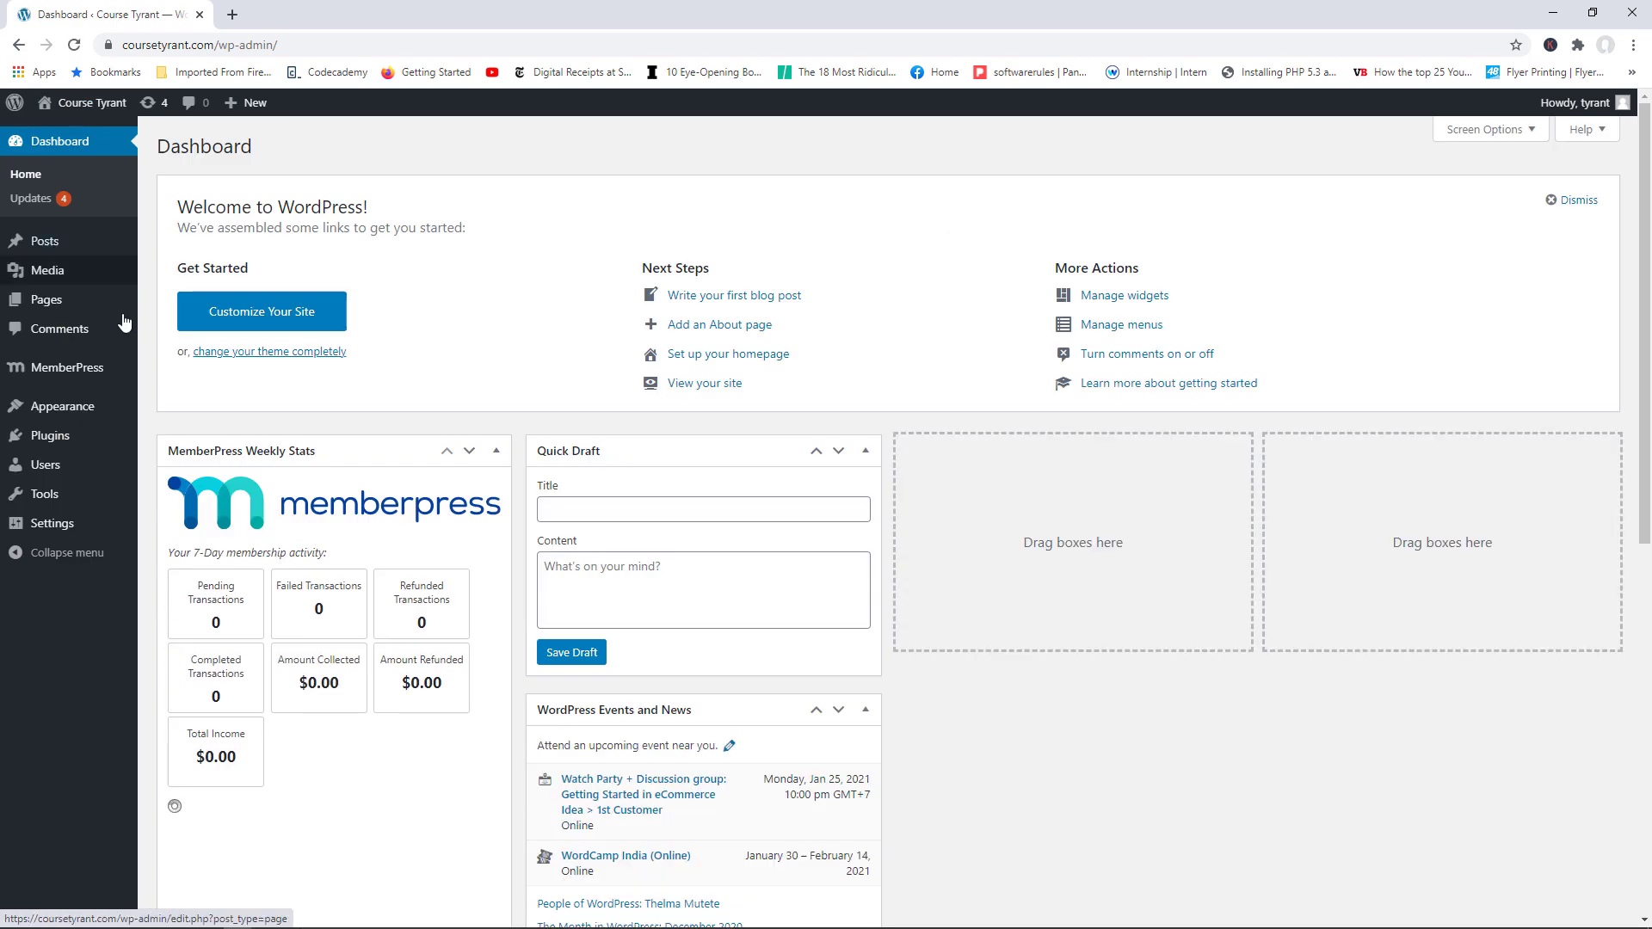
# Step: Go to MemberPress Memberships, then to the empty Rules page
pyautogui.moveTo(67, 367)
pyautogui.click(239, 379)
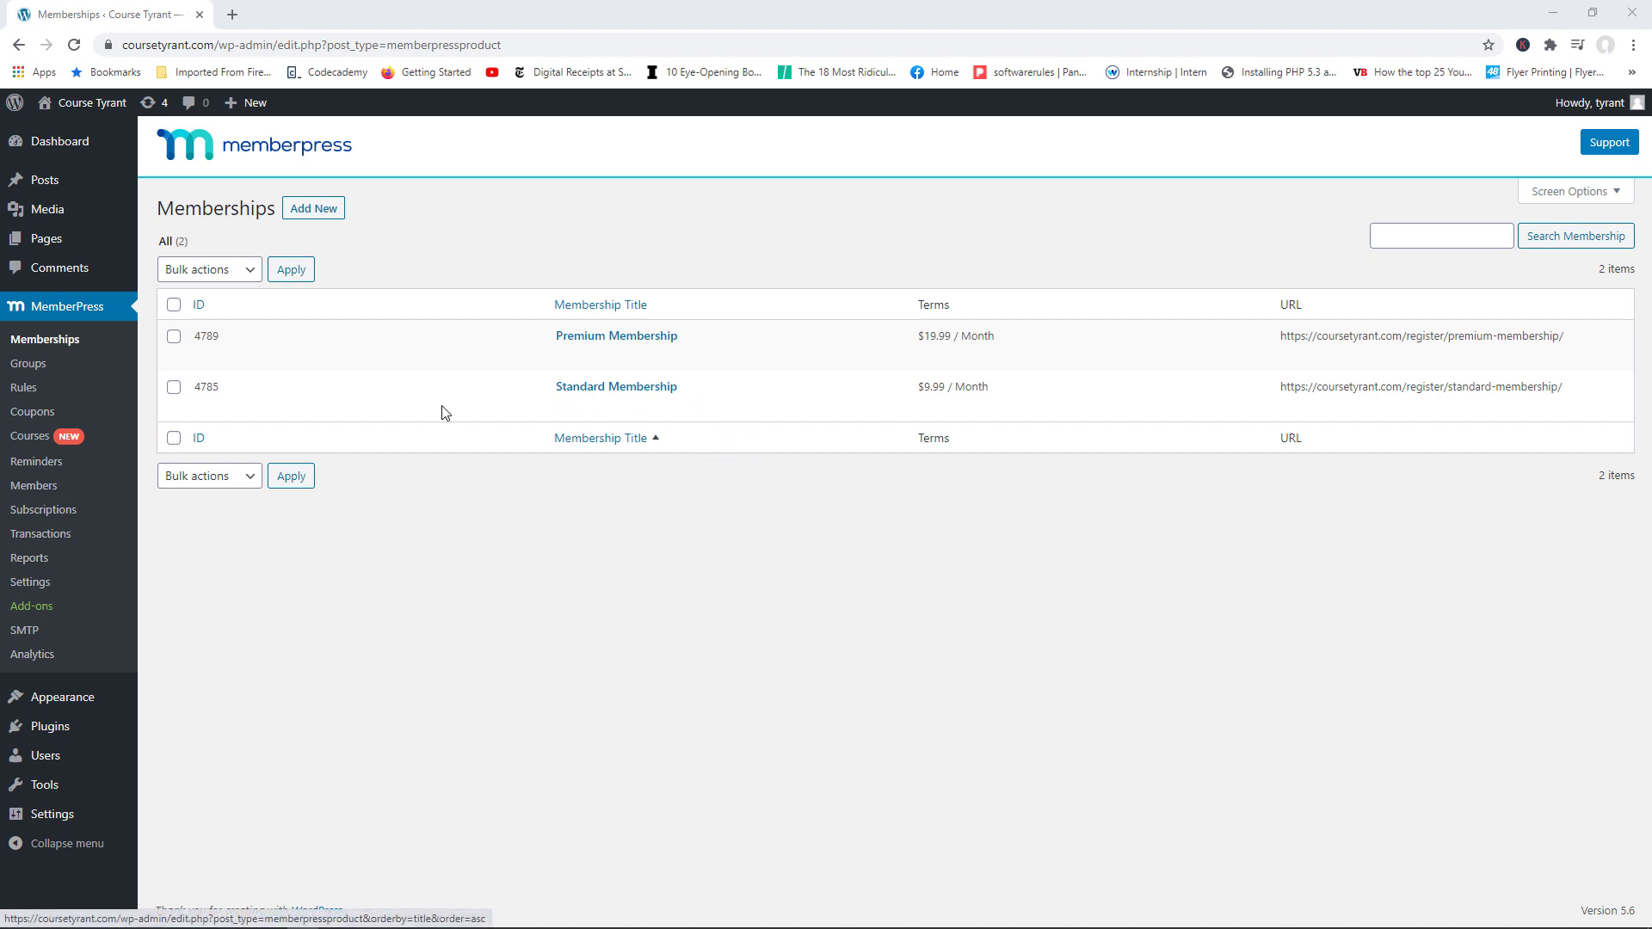
pyautogui.click(26, 393)
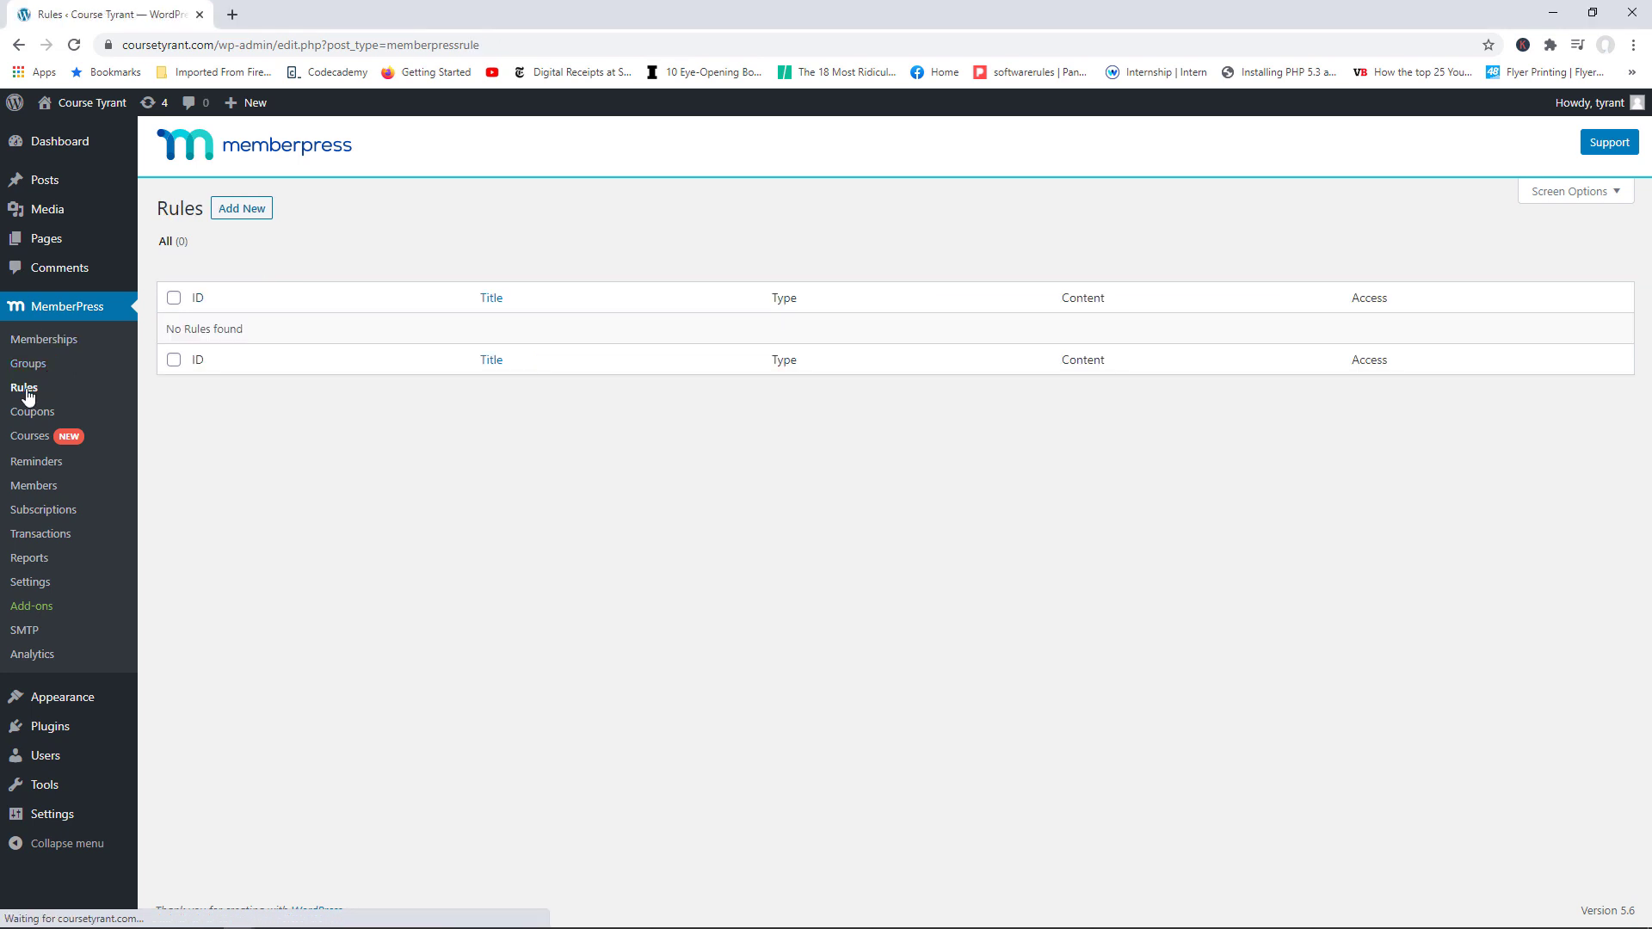
# Step: Begin a new MemberPress access rule and list the protected content options
pyautogui.click(256, 214)
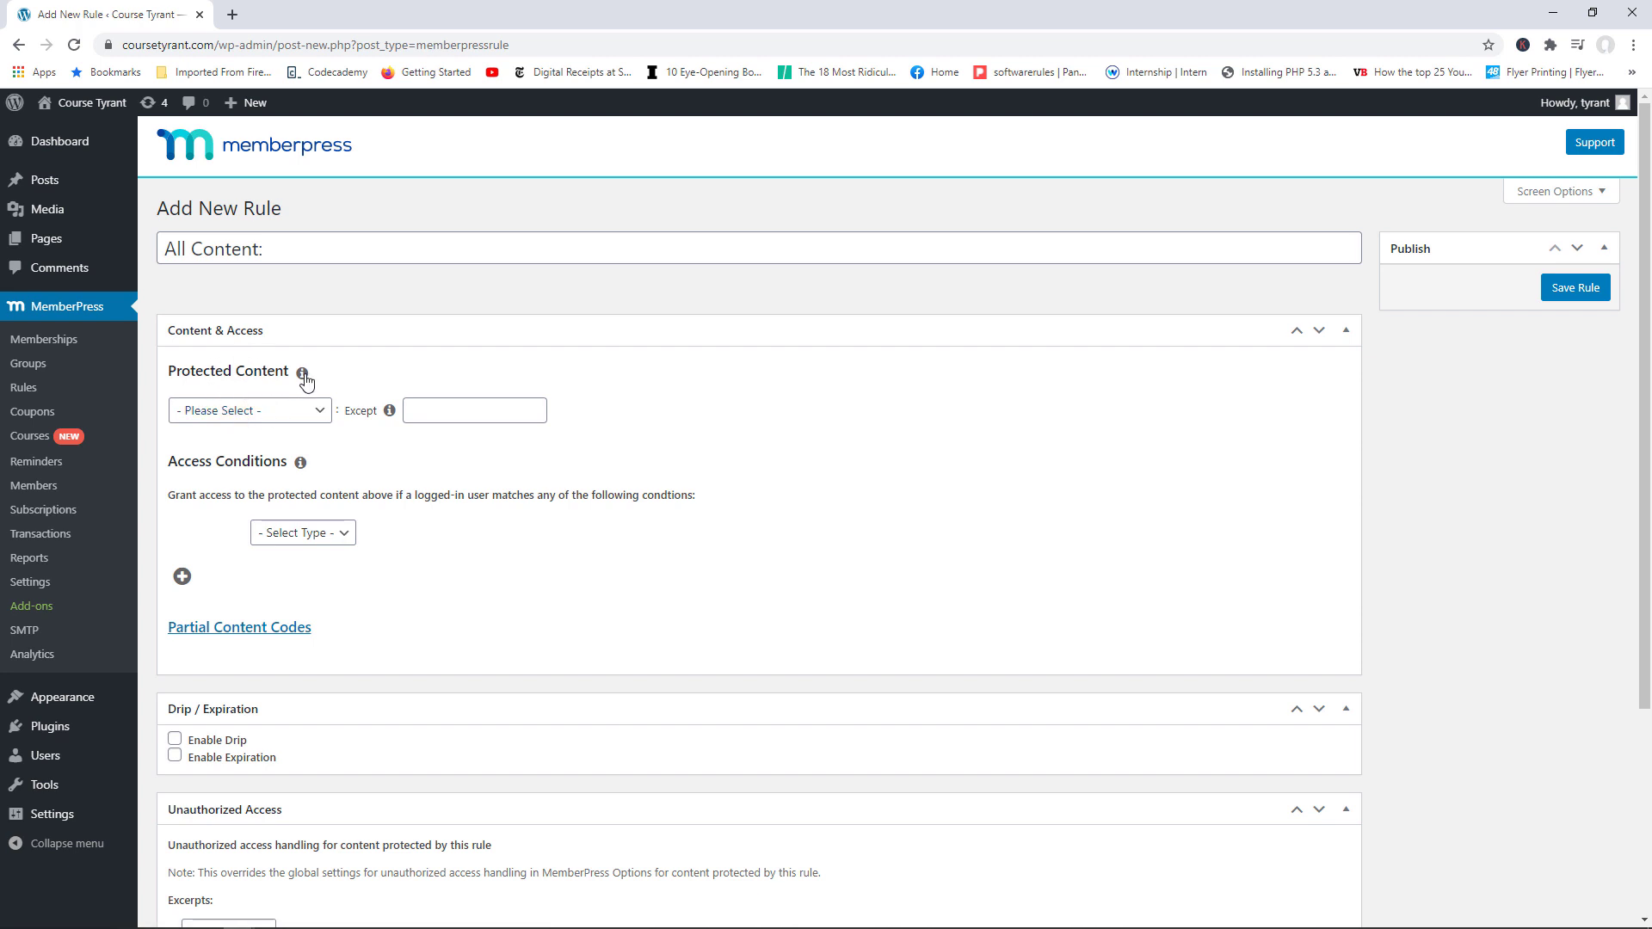
pyautogui.click(316, 413)
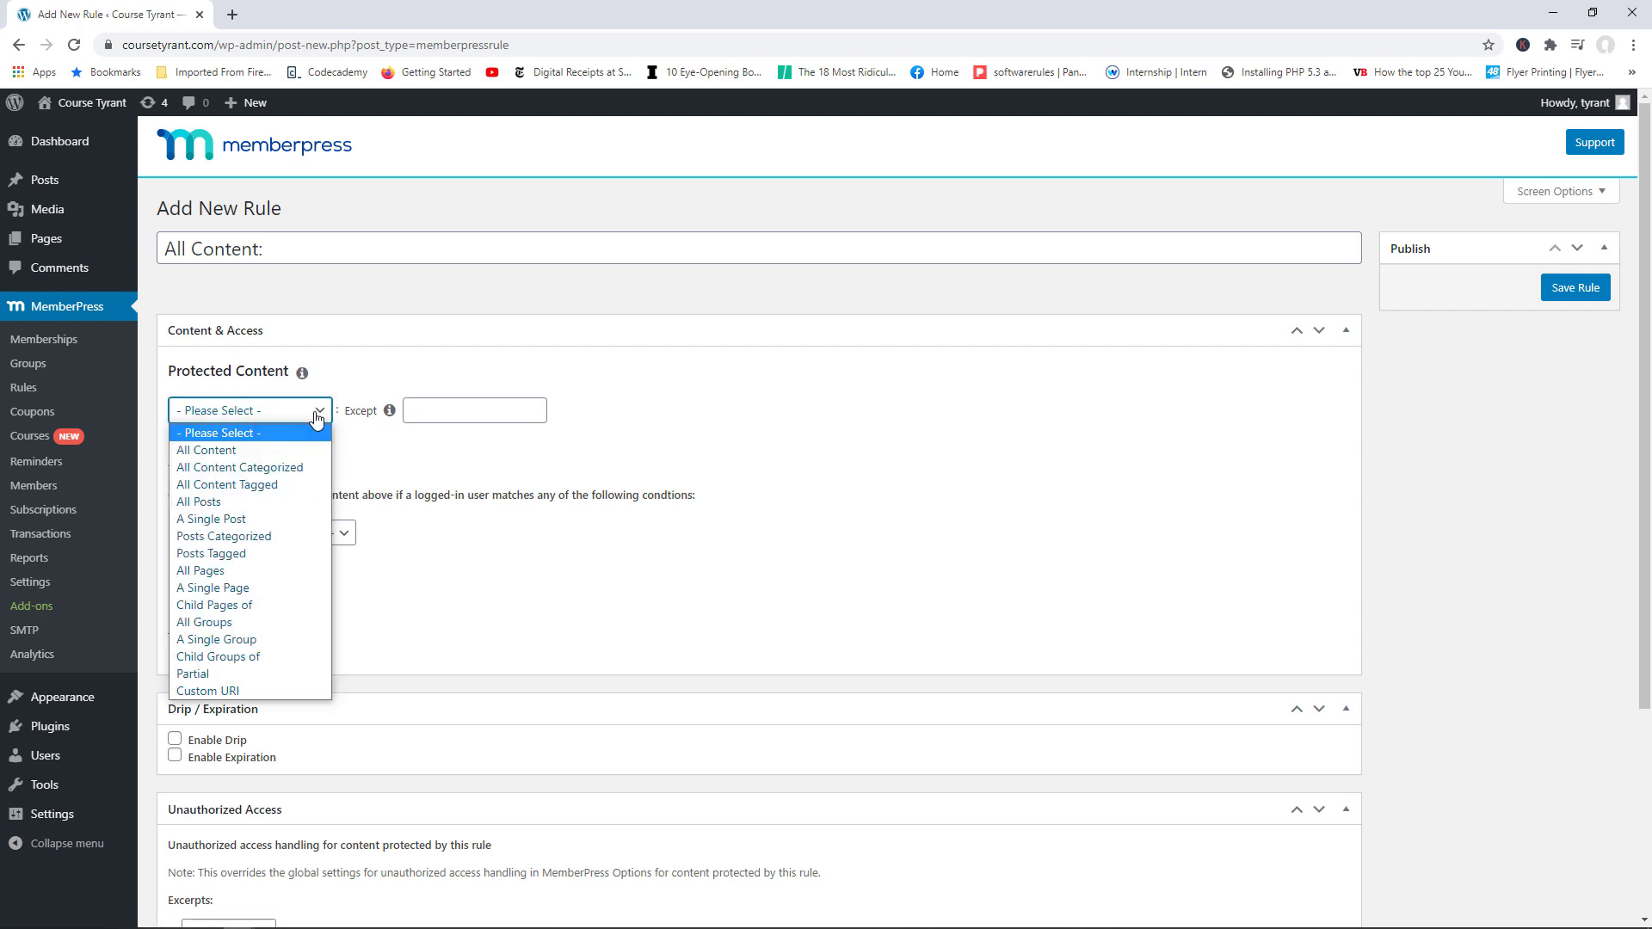
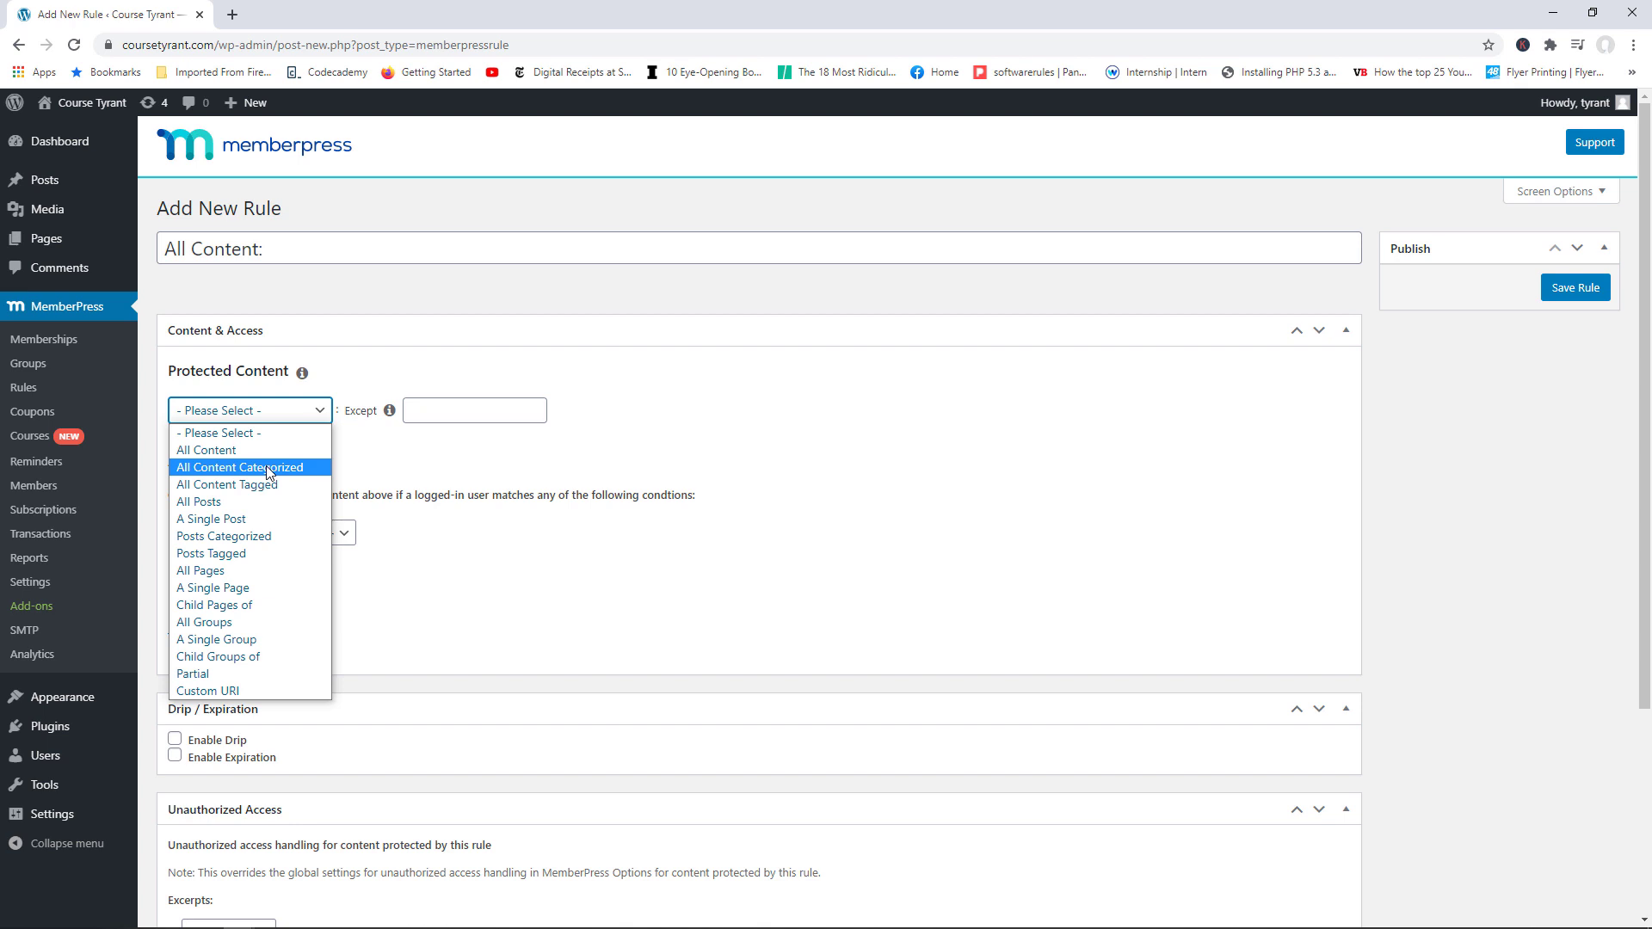
# Step: Make the rule protect Posts Categorized: WordPress Security, found by searching 'sec'
pyautogui.click(247, 539)
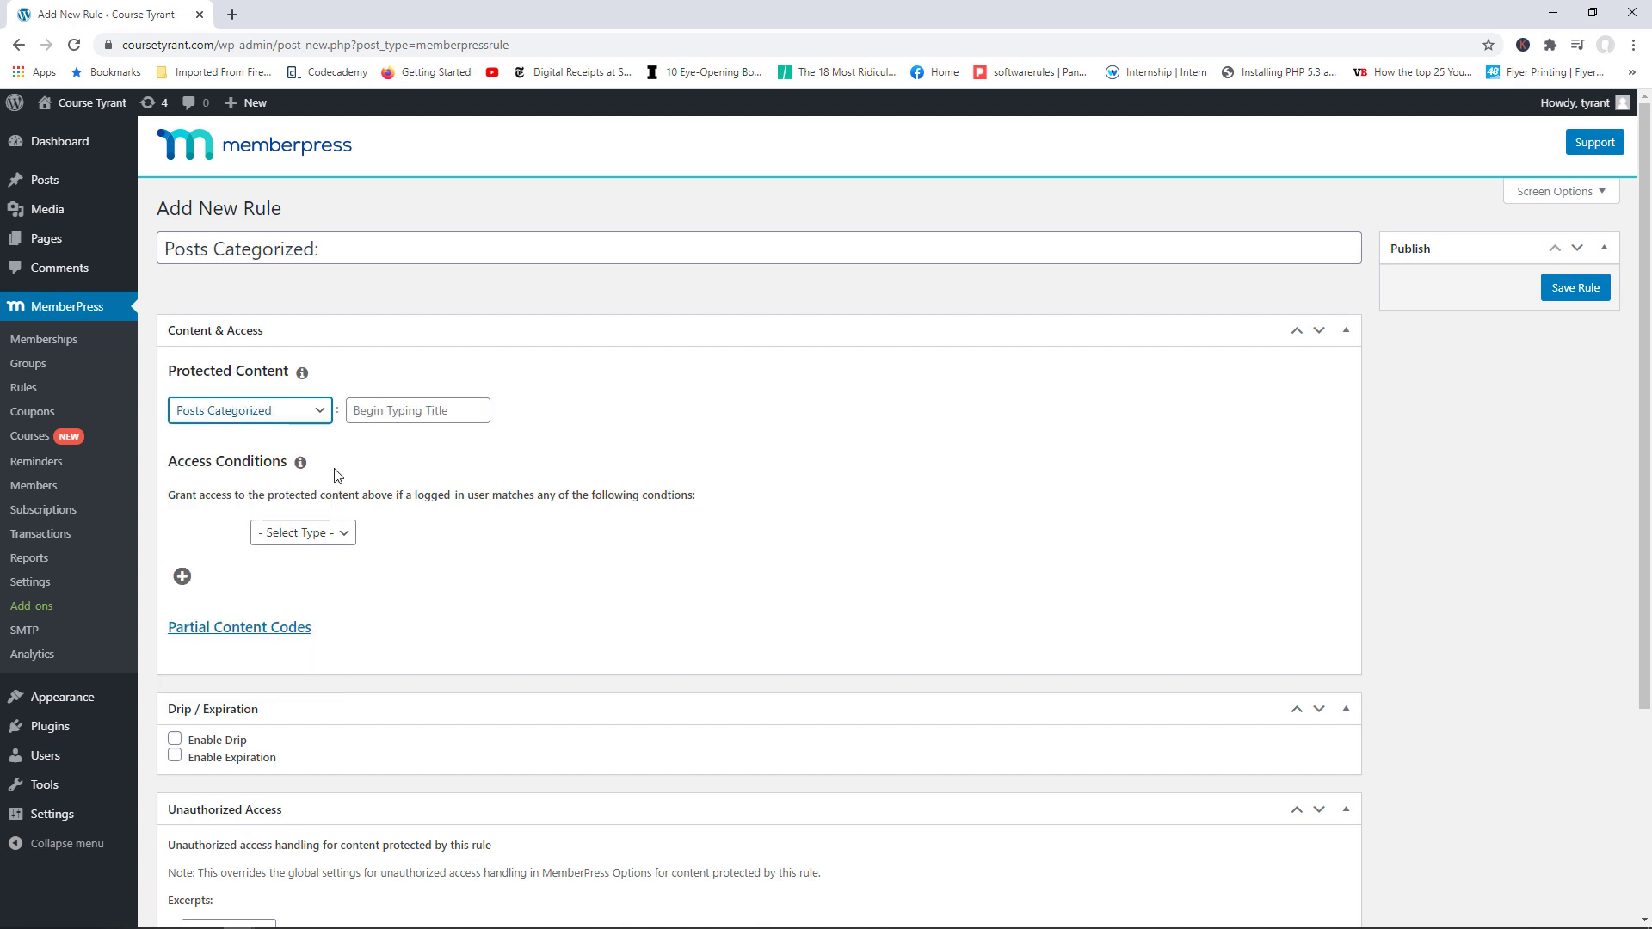
pyautogui.click(380, 412)
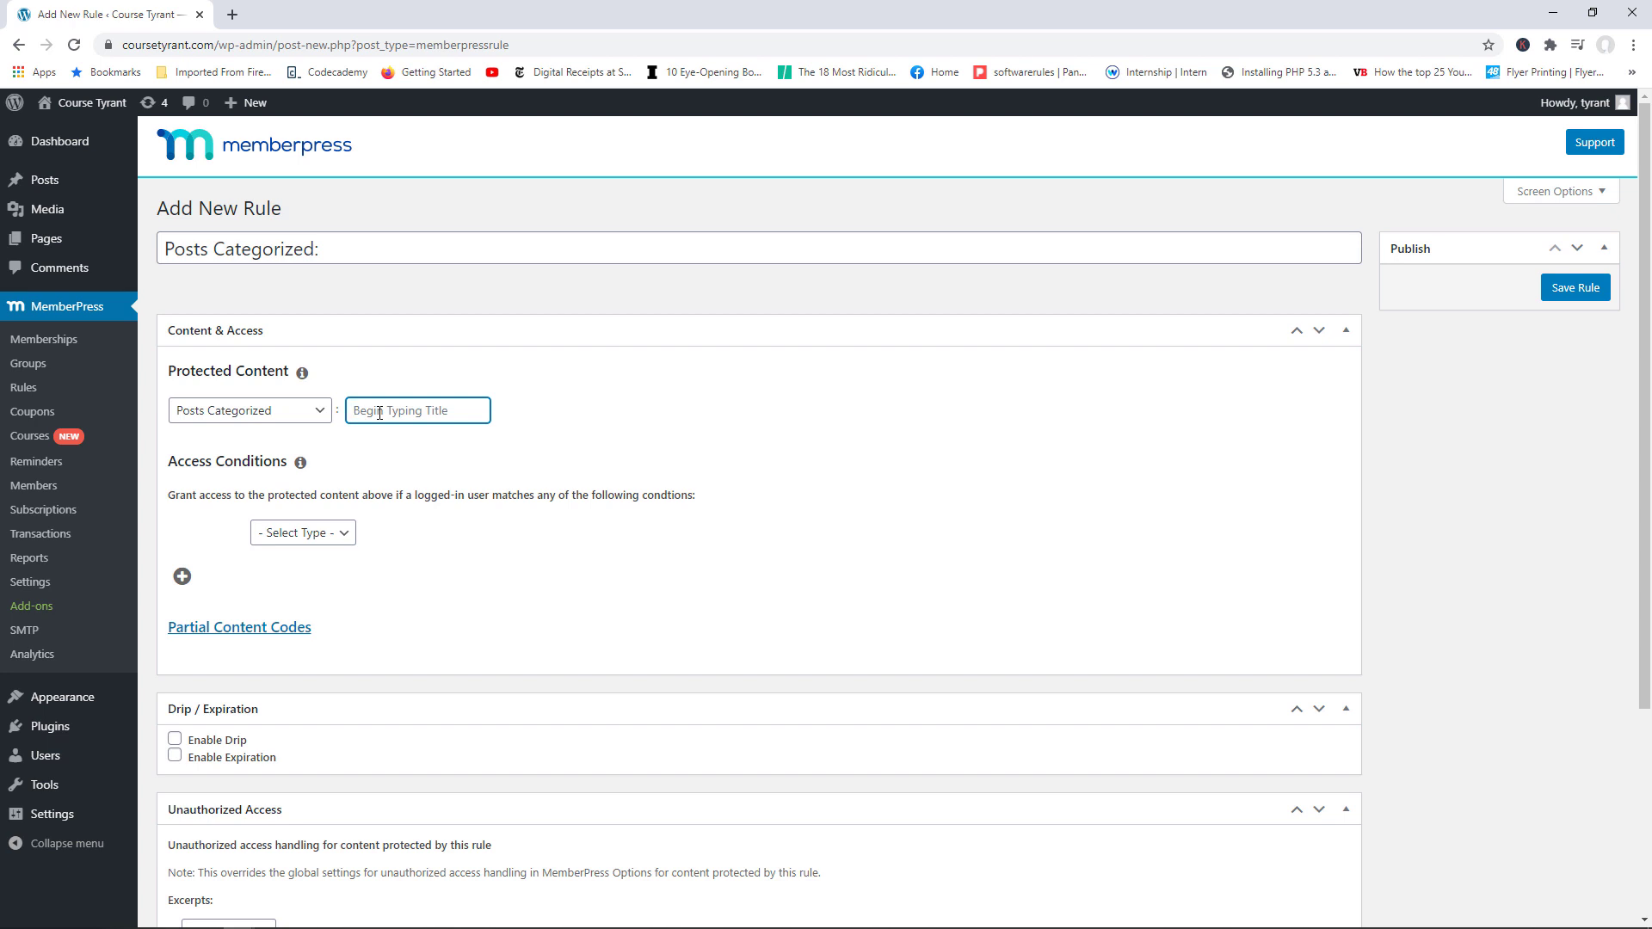
pyautogui.write('sec')
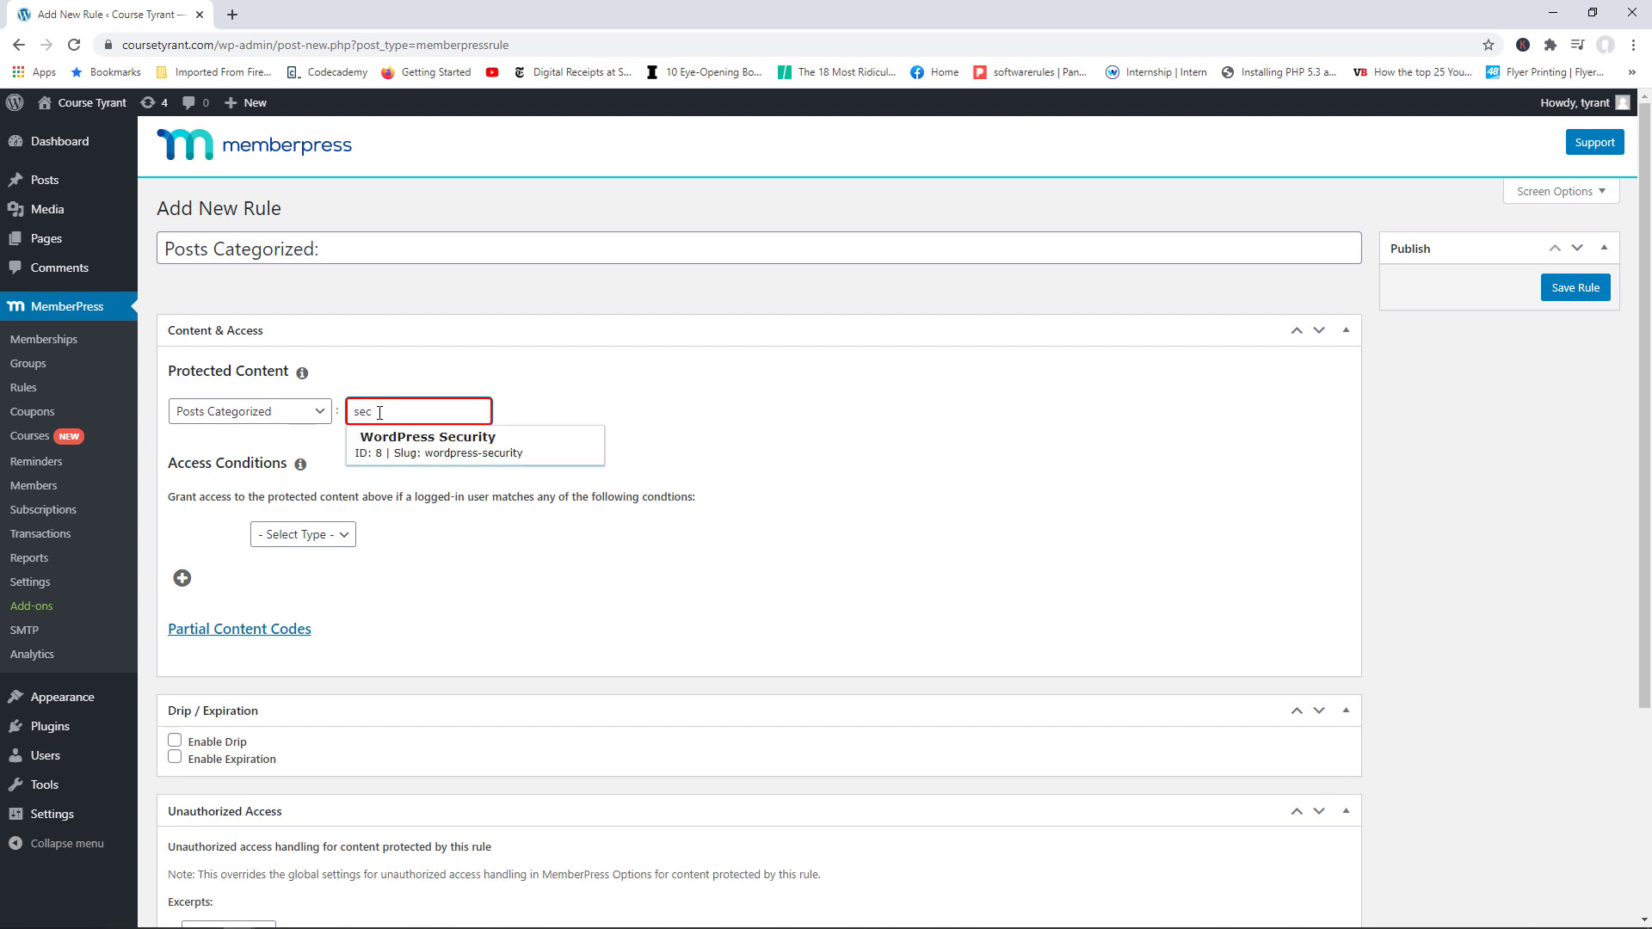
pyautogui.click(445, 441)
pyautogui.click(446, 443)
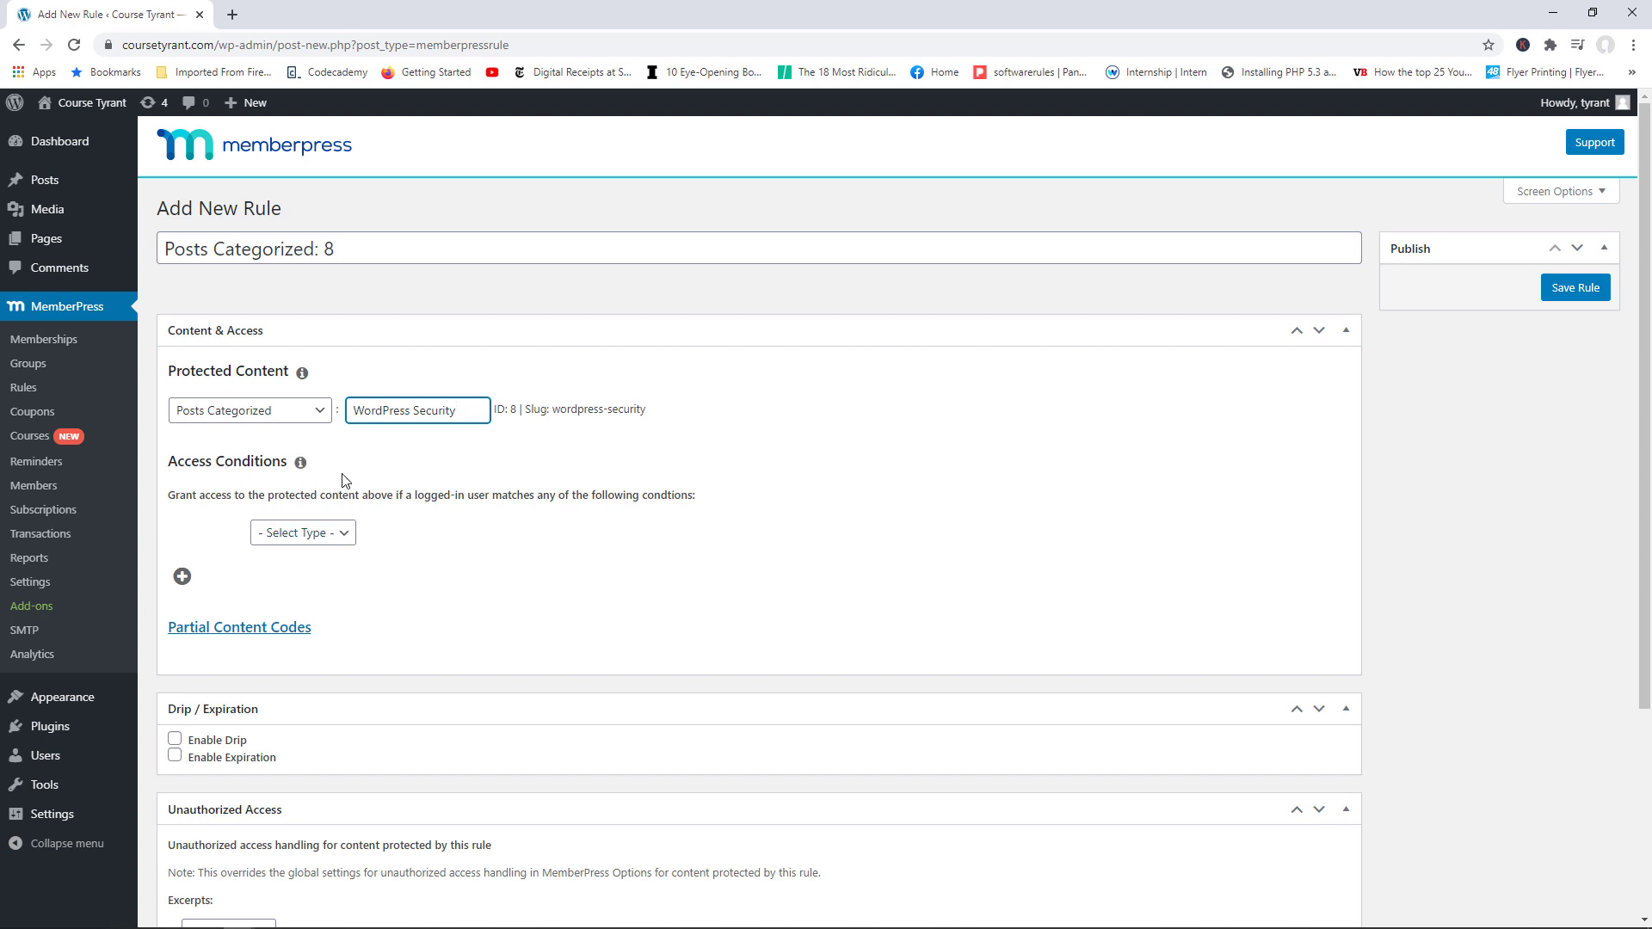
pyautogui.click(378, 480)
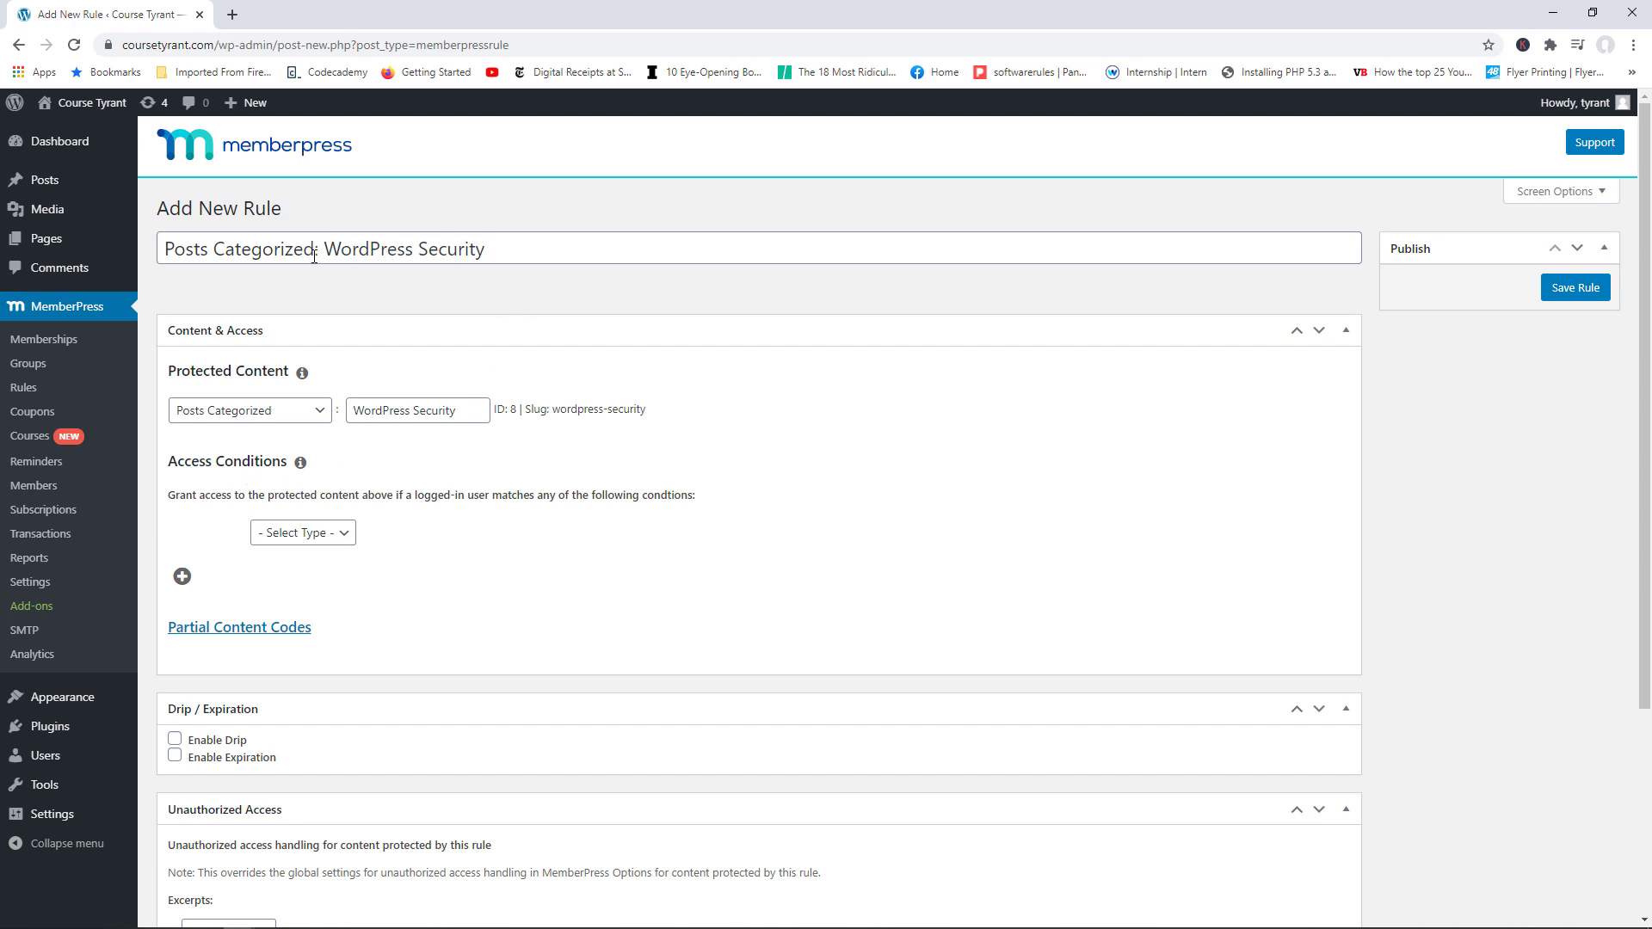
pyautogui.click(343, 535)
# Step: Set the access condition to Membership is Premium Membership
pyautogui.click(322, 573)
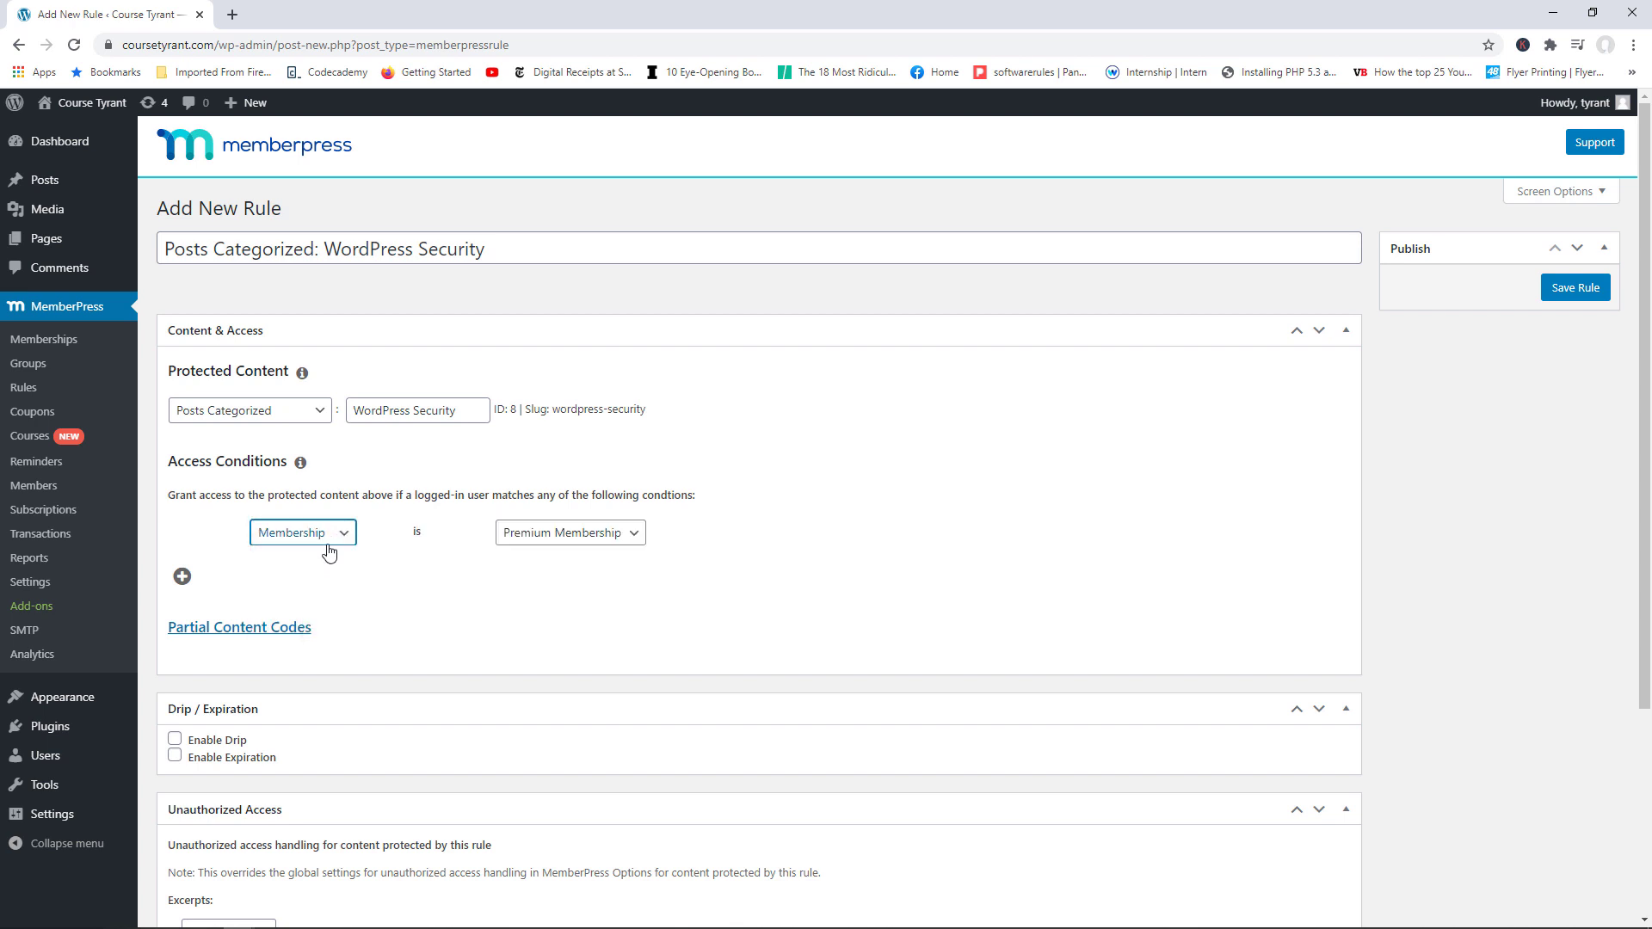
pyautogui.click(560, 535)
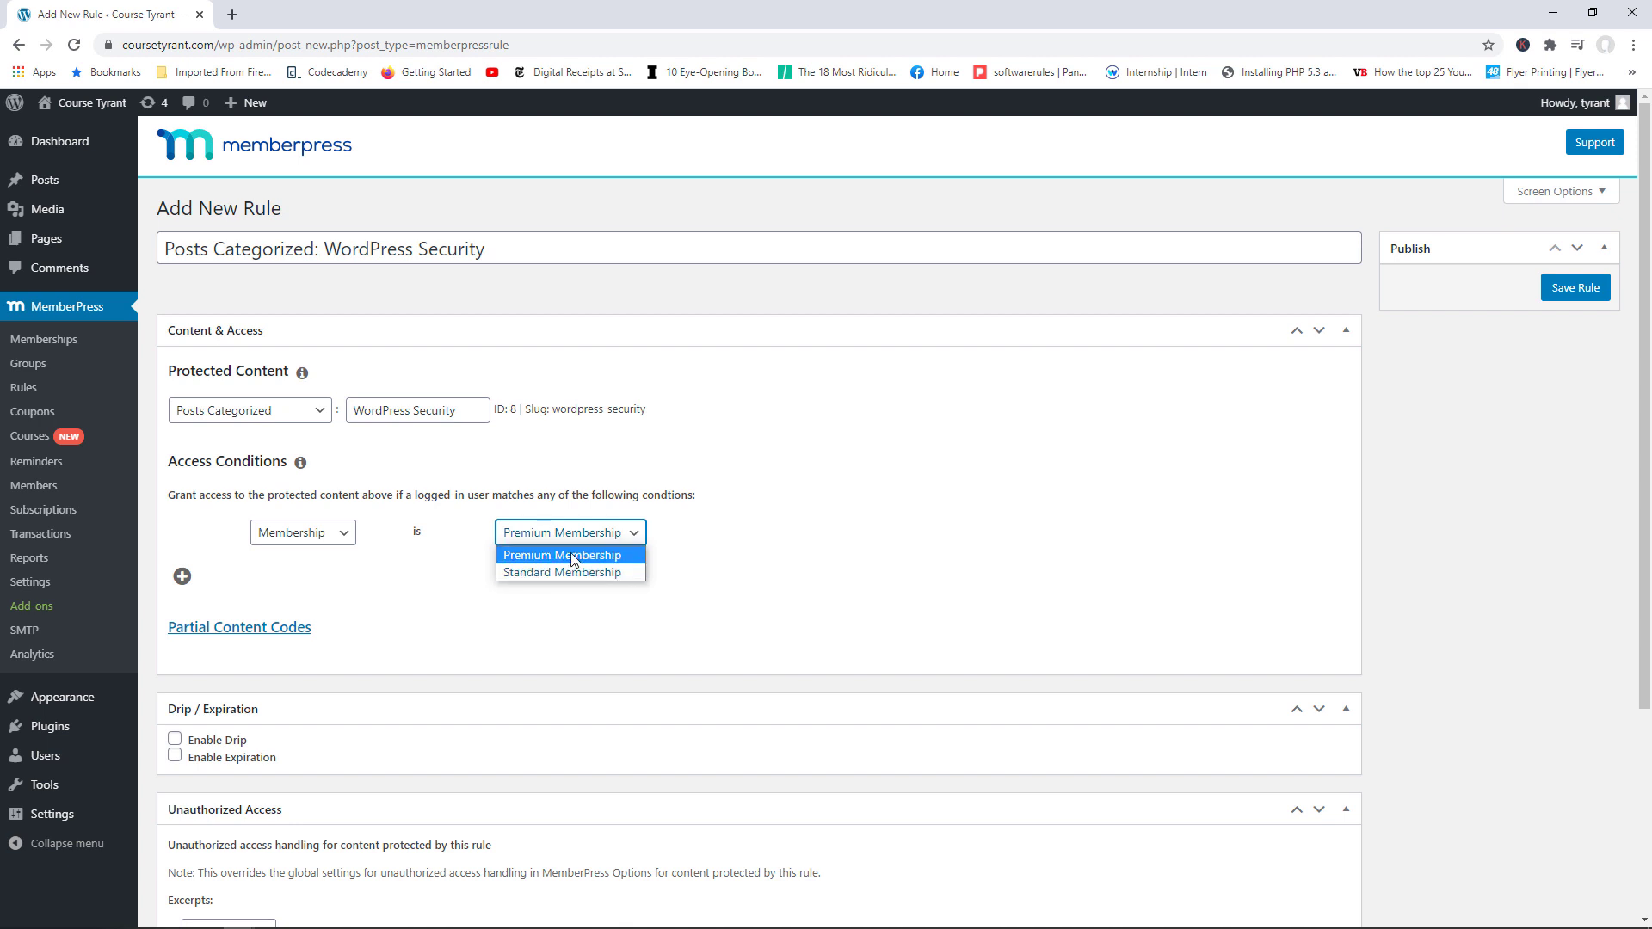
pyautogui.click(439, 621)
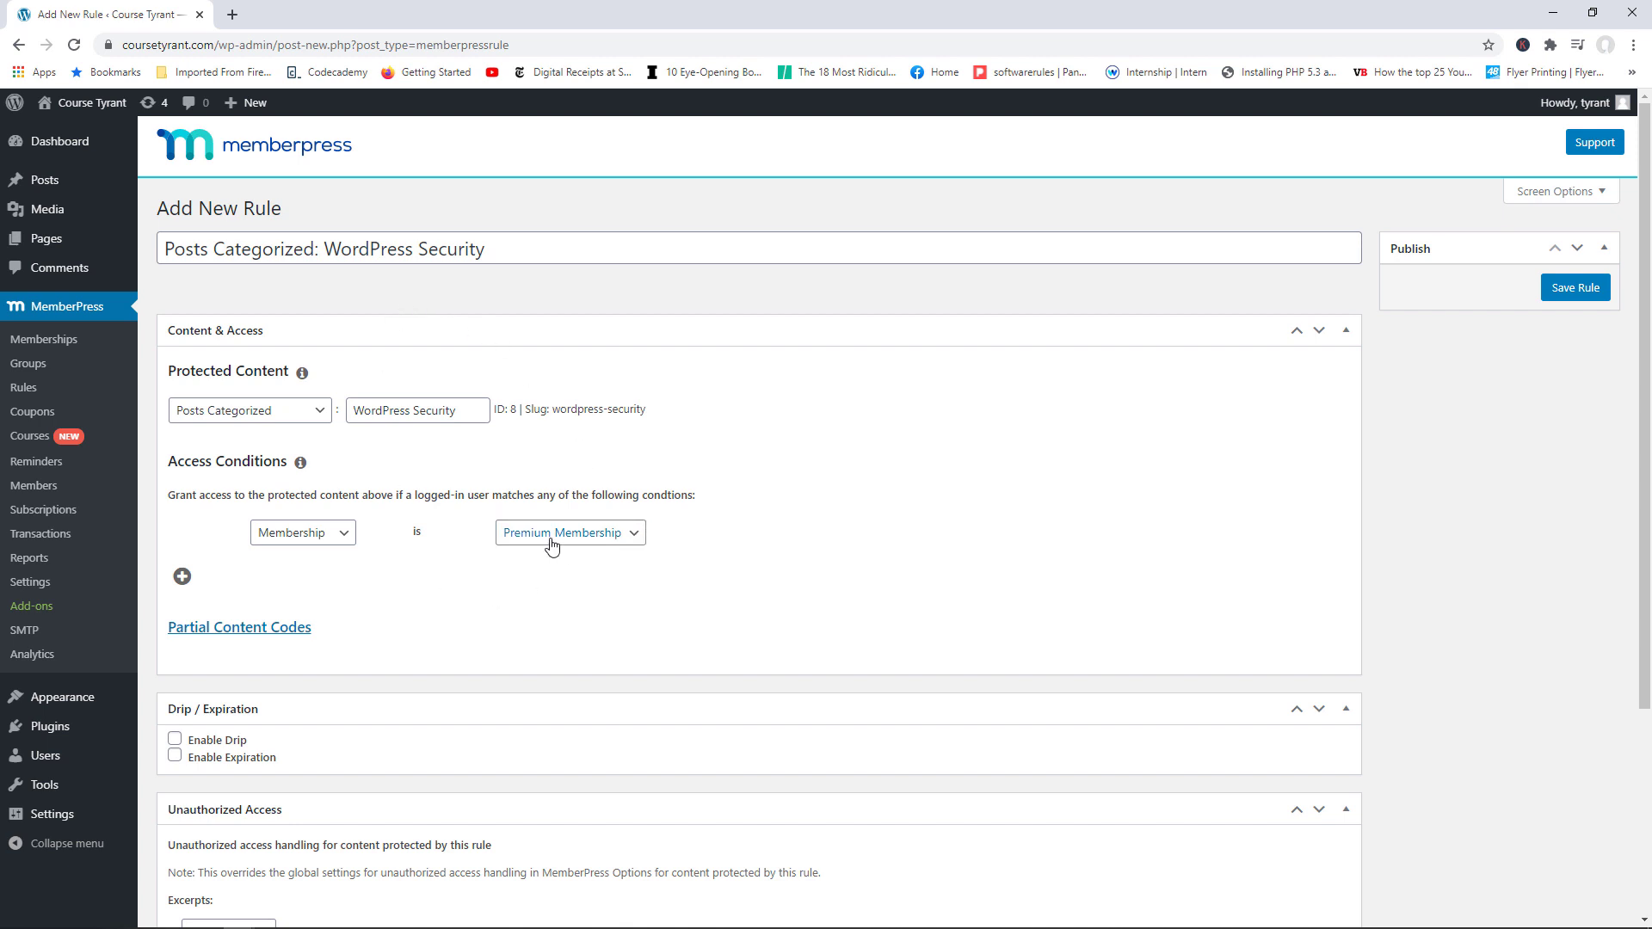
# Step: Add an OR condition for Standard Membership and reveal the partial content codes
pyautogui.click(182, 580)
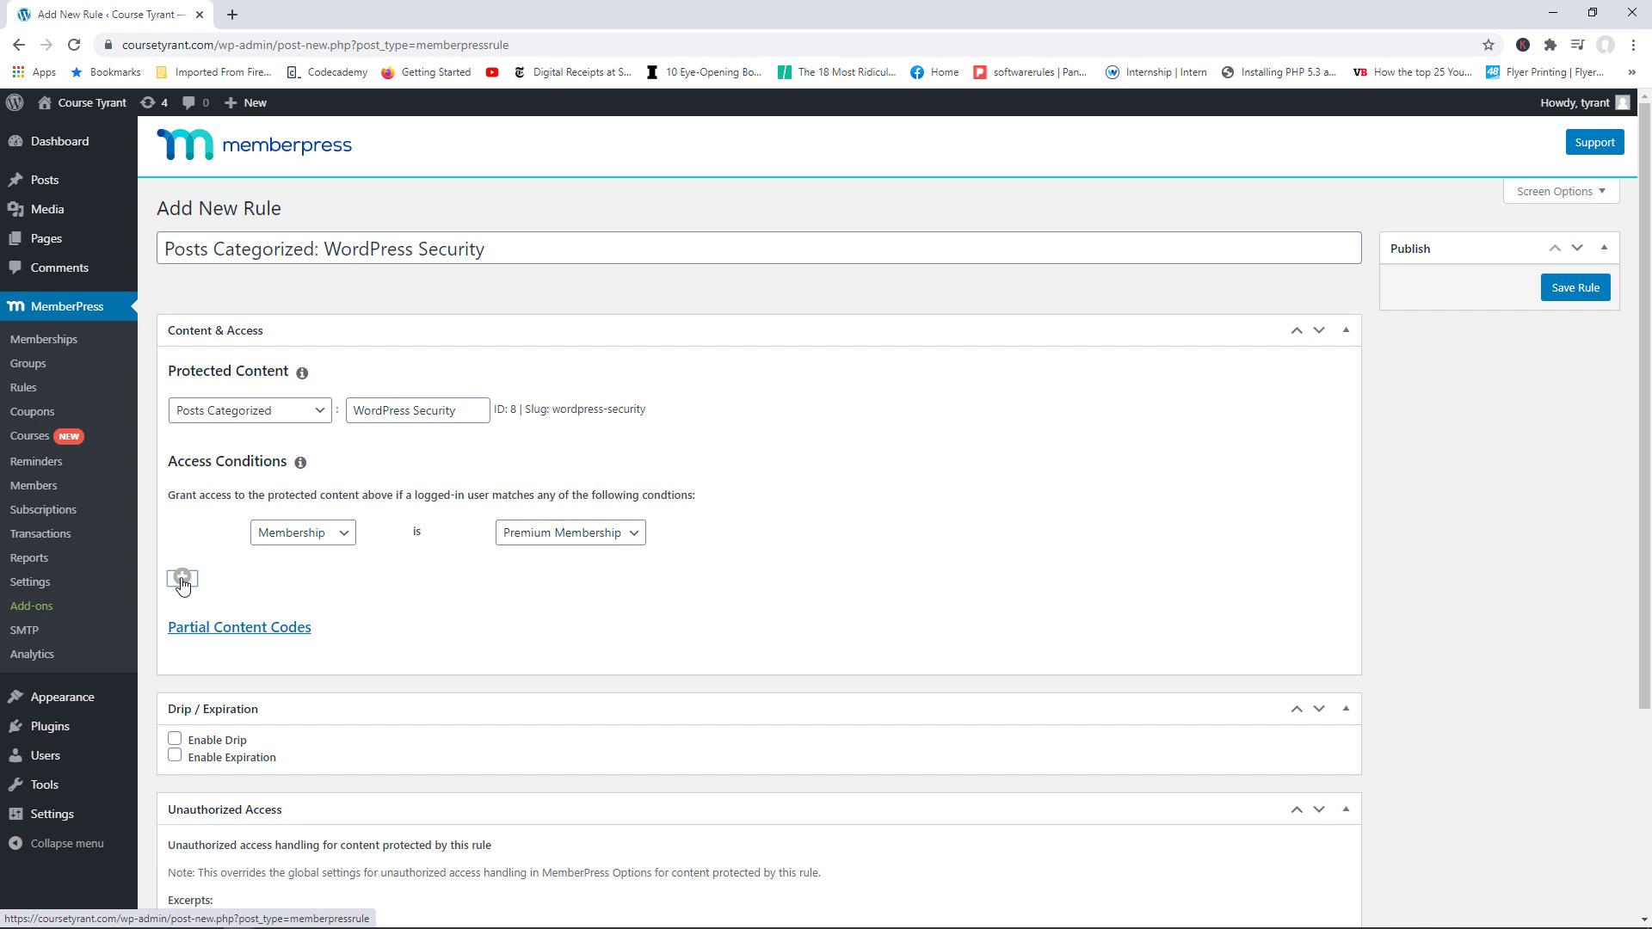
pyautogui.click(301, 561)
pyautogui.click(306, 601)
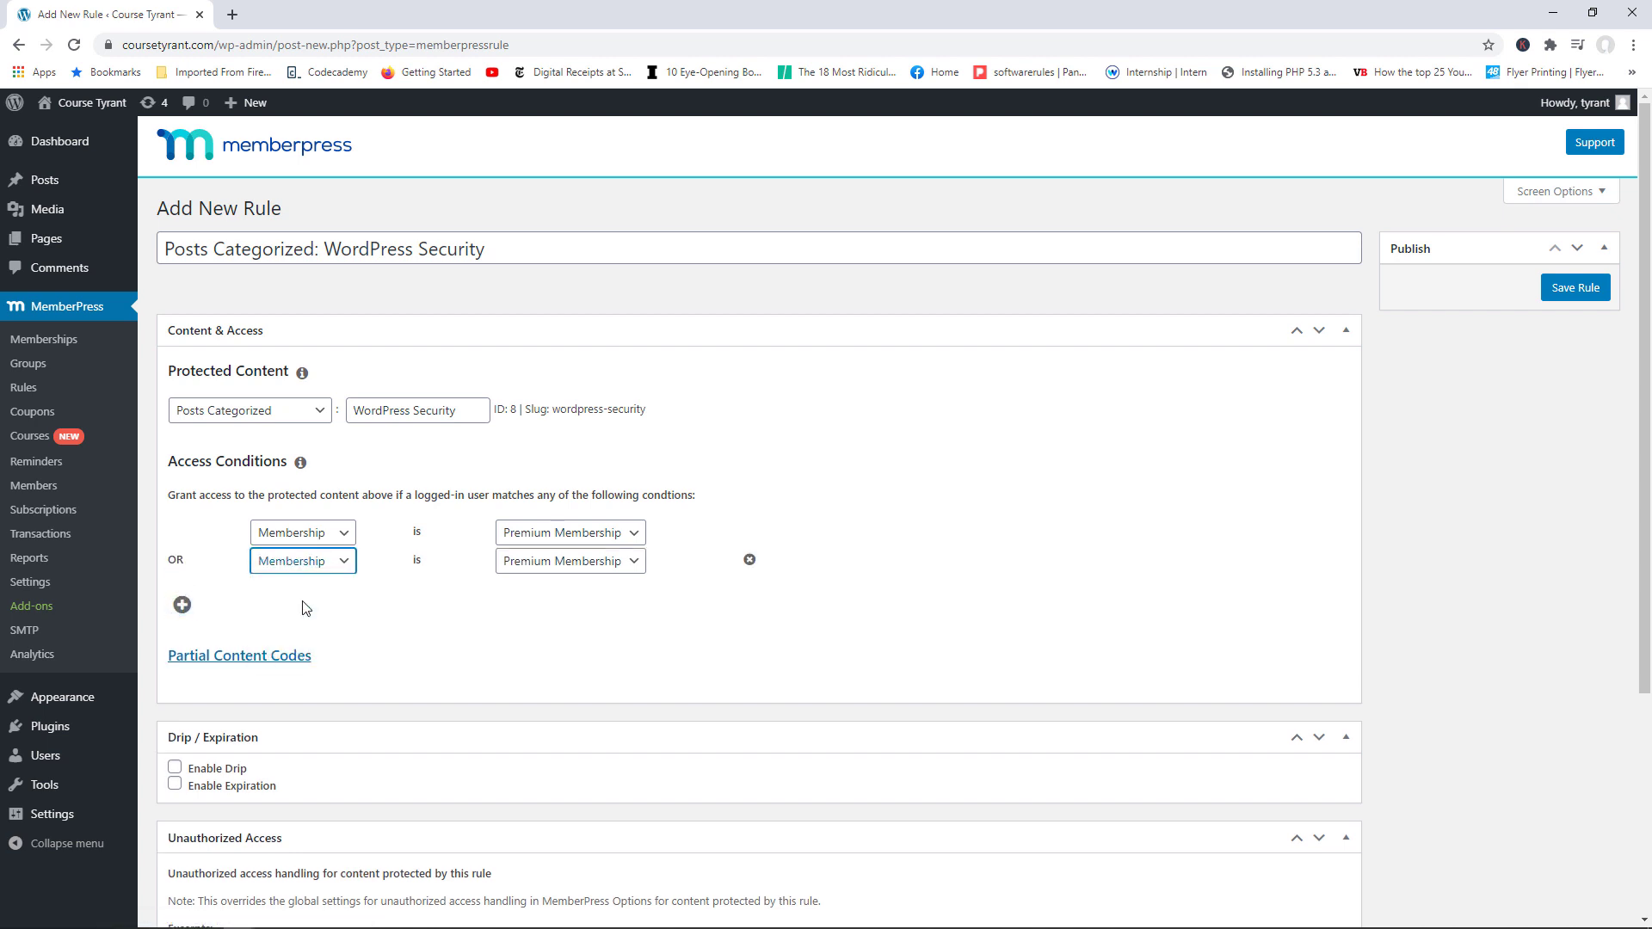
pyautogui.click(571, 561)
pyautogui.click(554, 598)
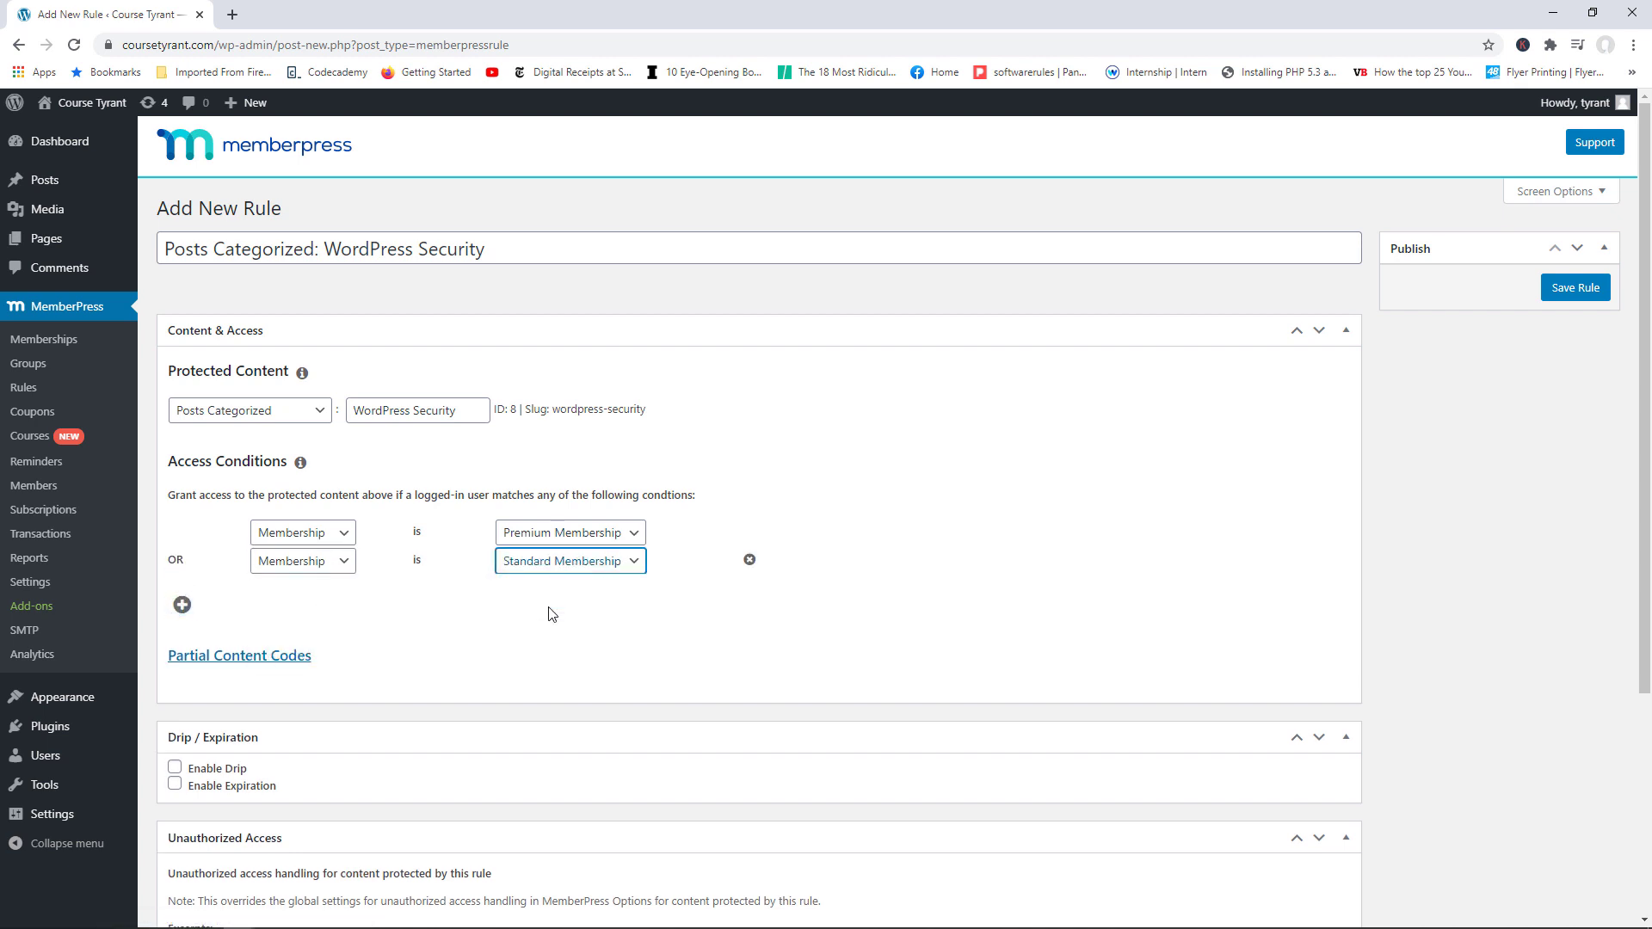
pyautogui.click(472, 608)
pyautogui.moveTo(460, 412); pyautogui.dragTo(366, 412)
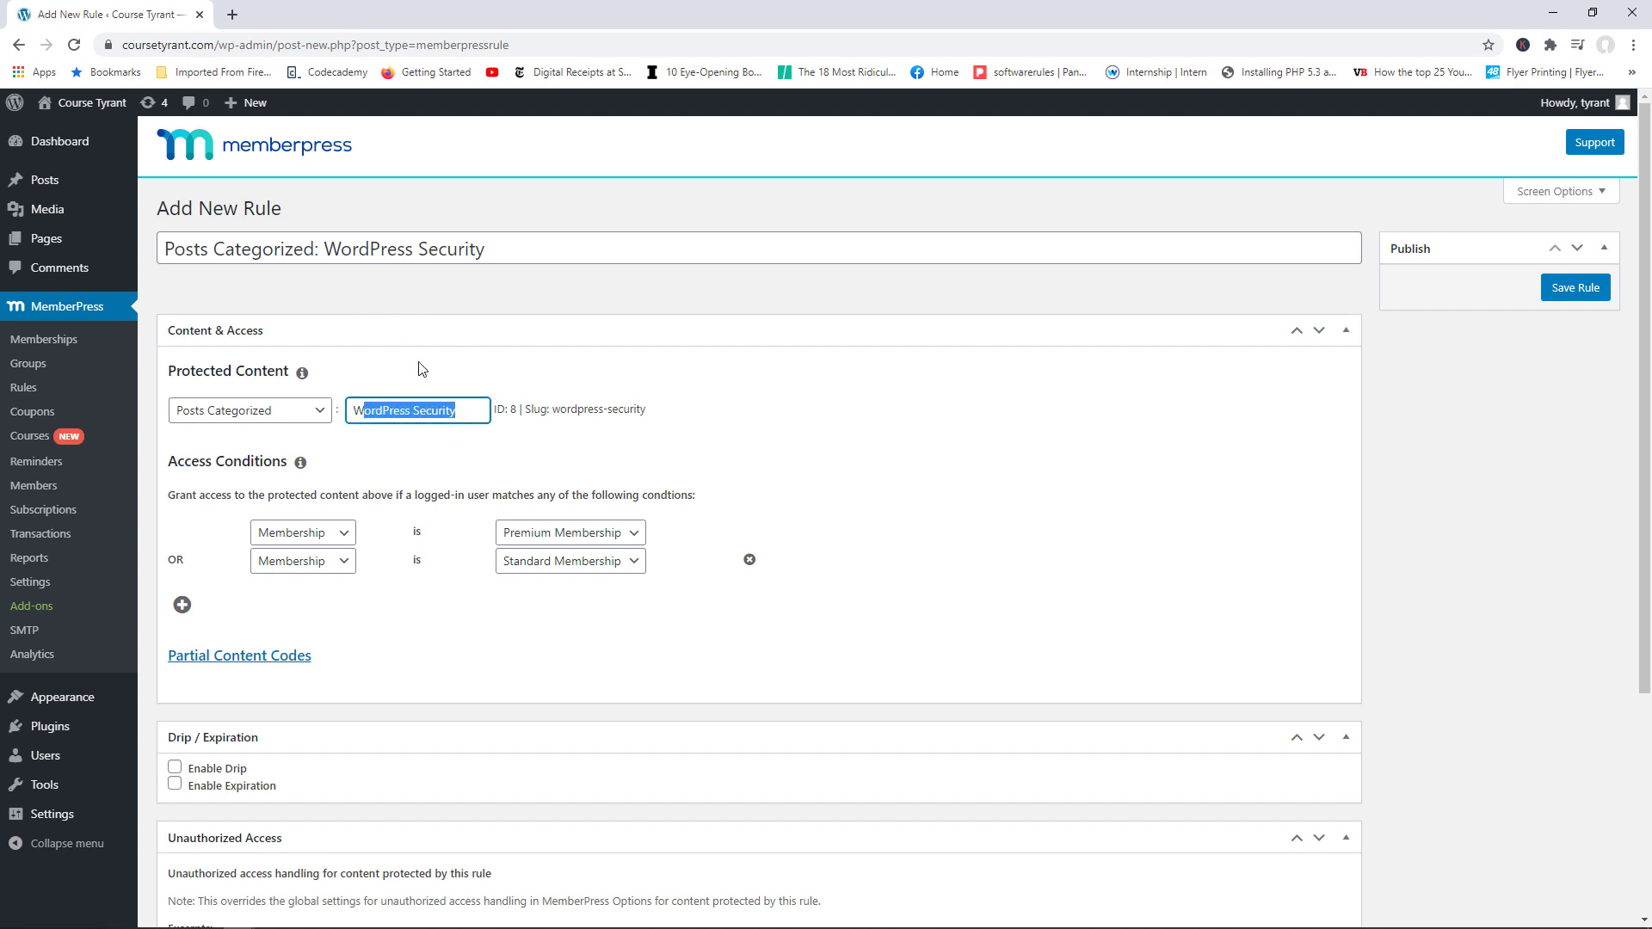
pyautogui.click(269, 647)
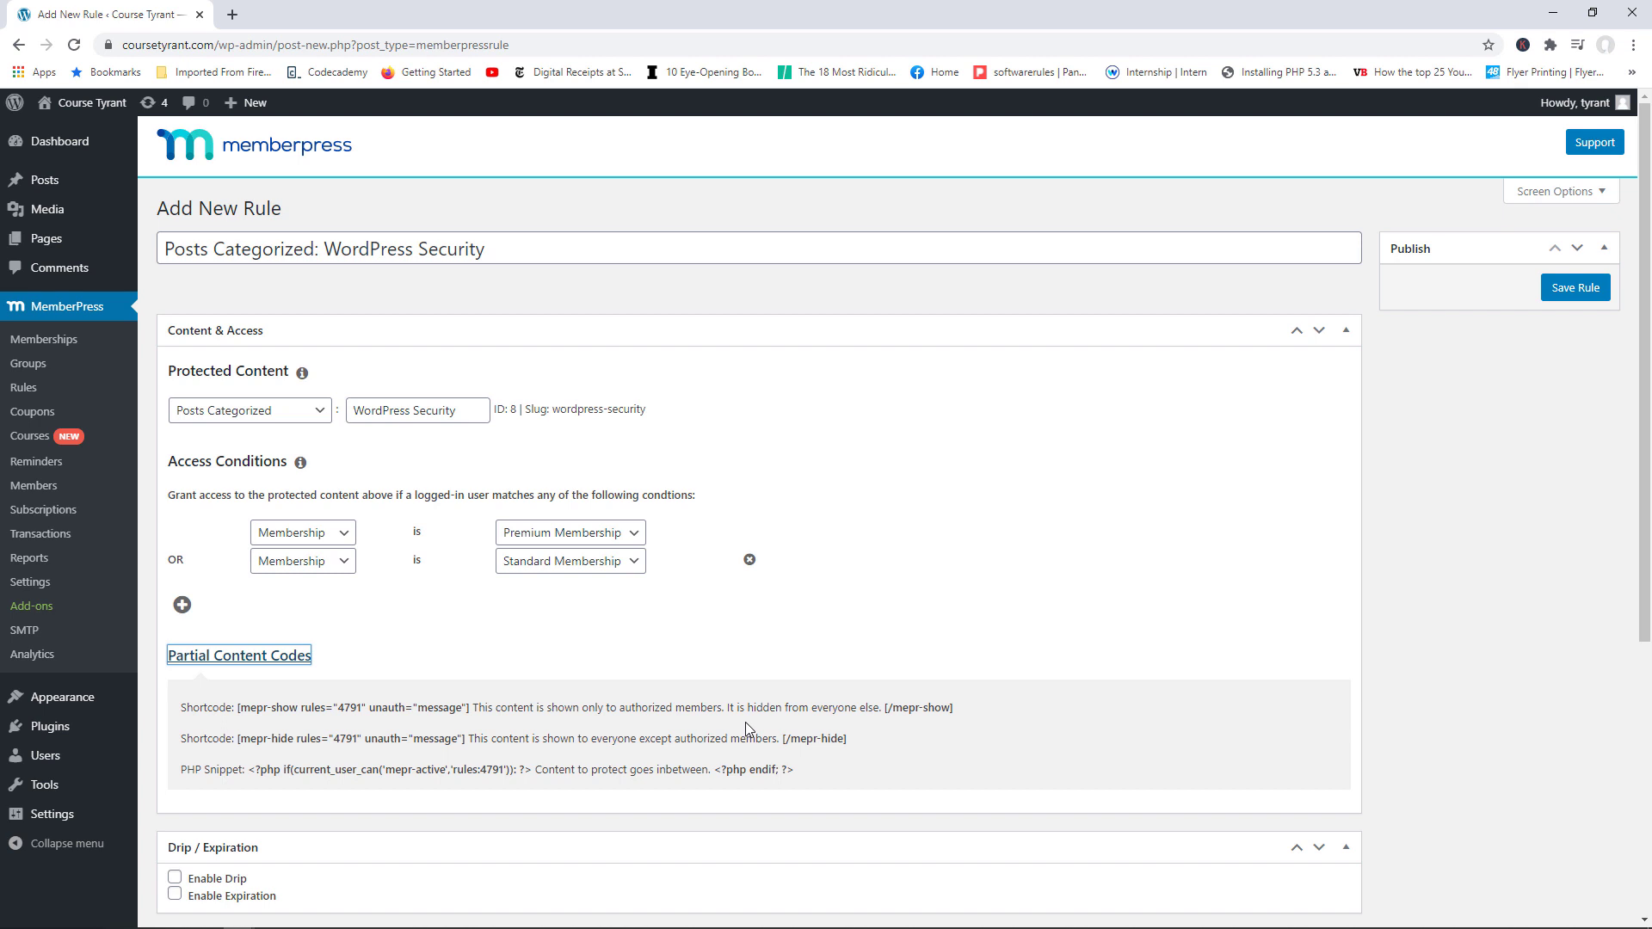
# Step: Collapse the partial content codes, try a drip delay of 2, then turn drip off
pyautogui.click(296, 663)
pyautogui.scroll(-2, 1643, 583)
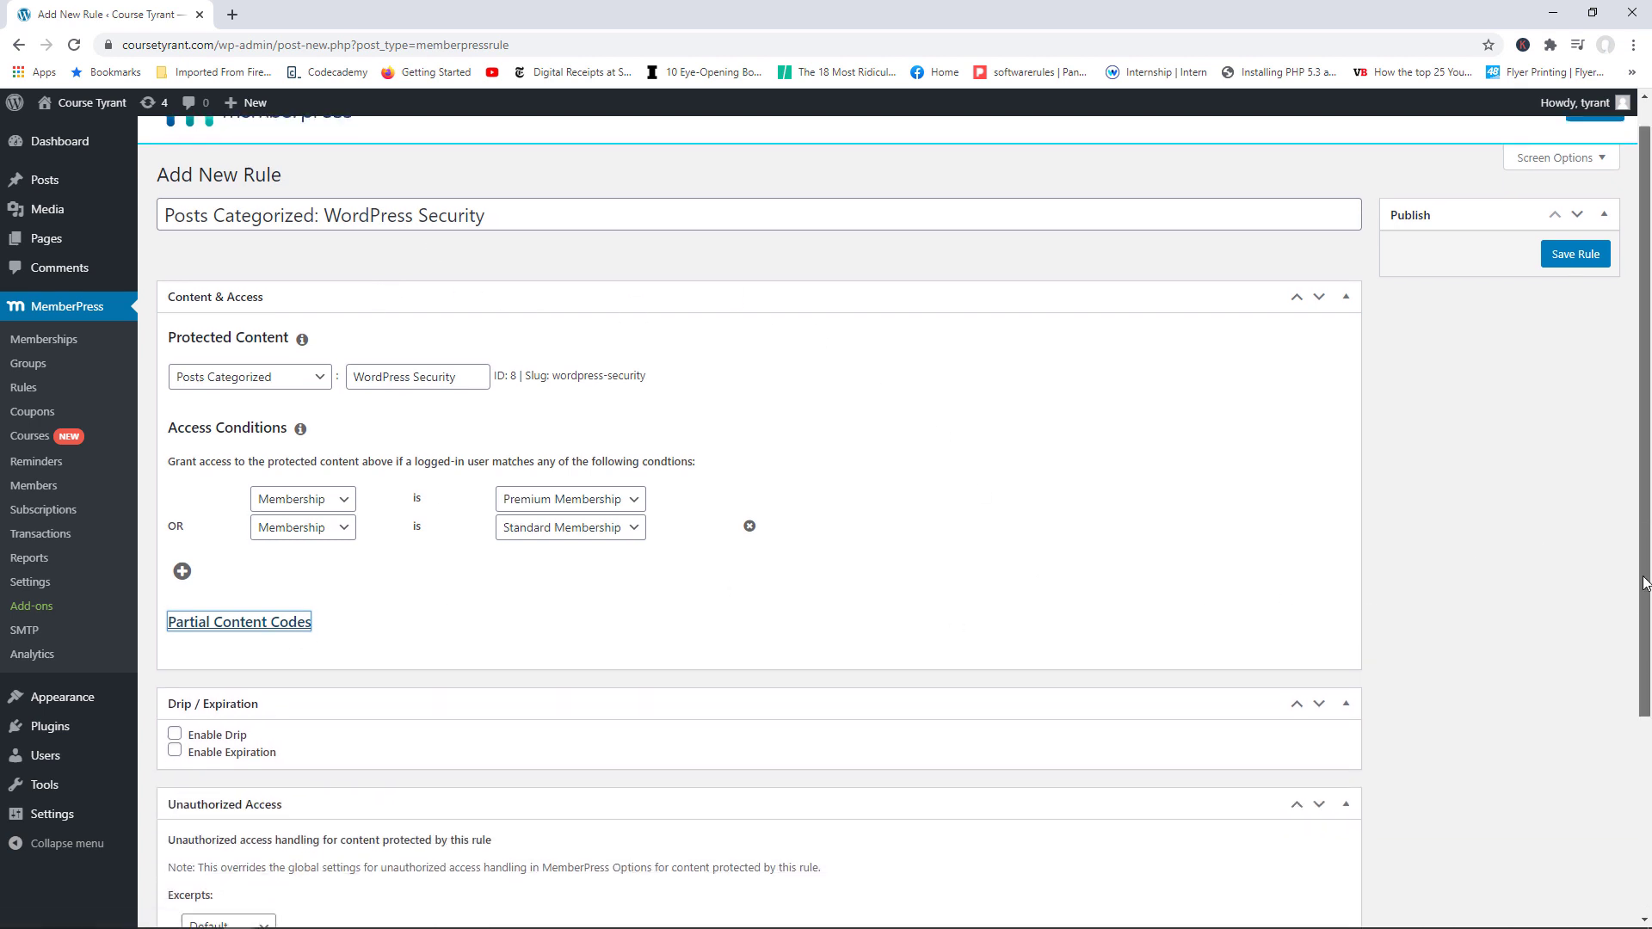
pyautogui.scroll(-2, 1644, 583)
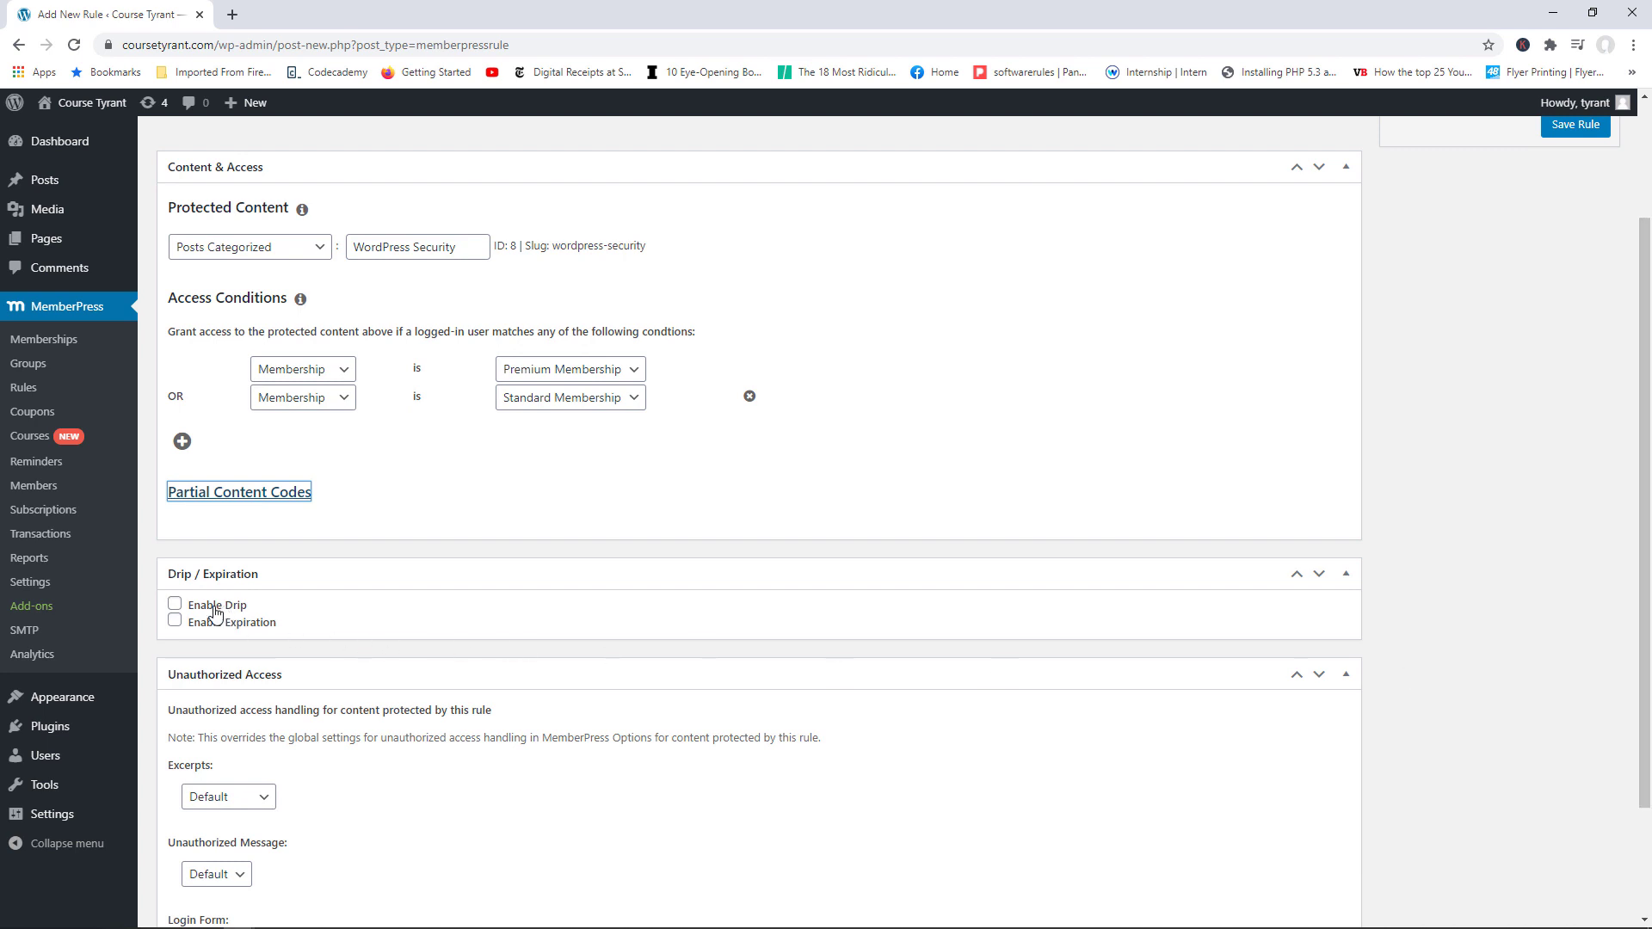
pyautogui.click(175, 604)
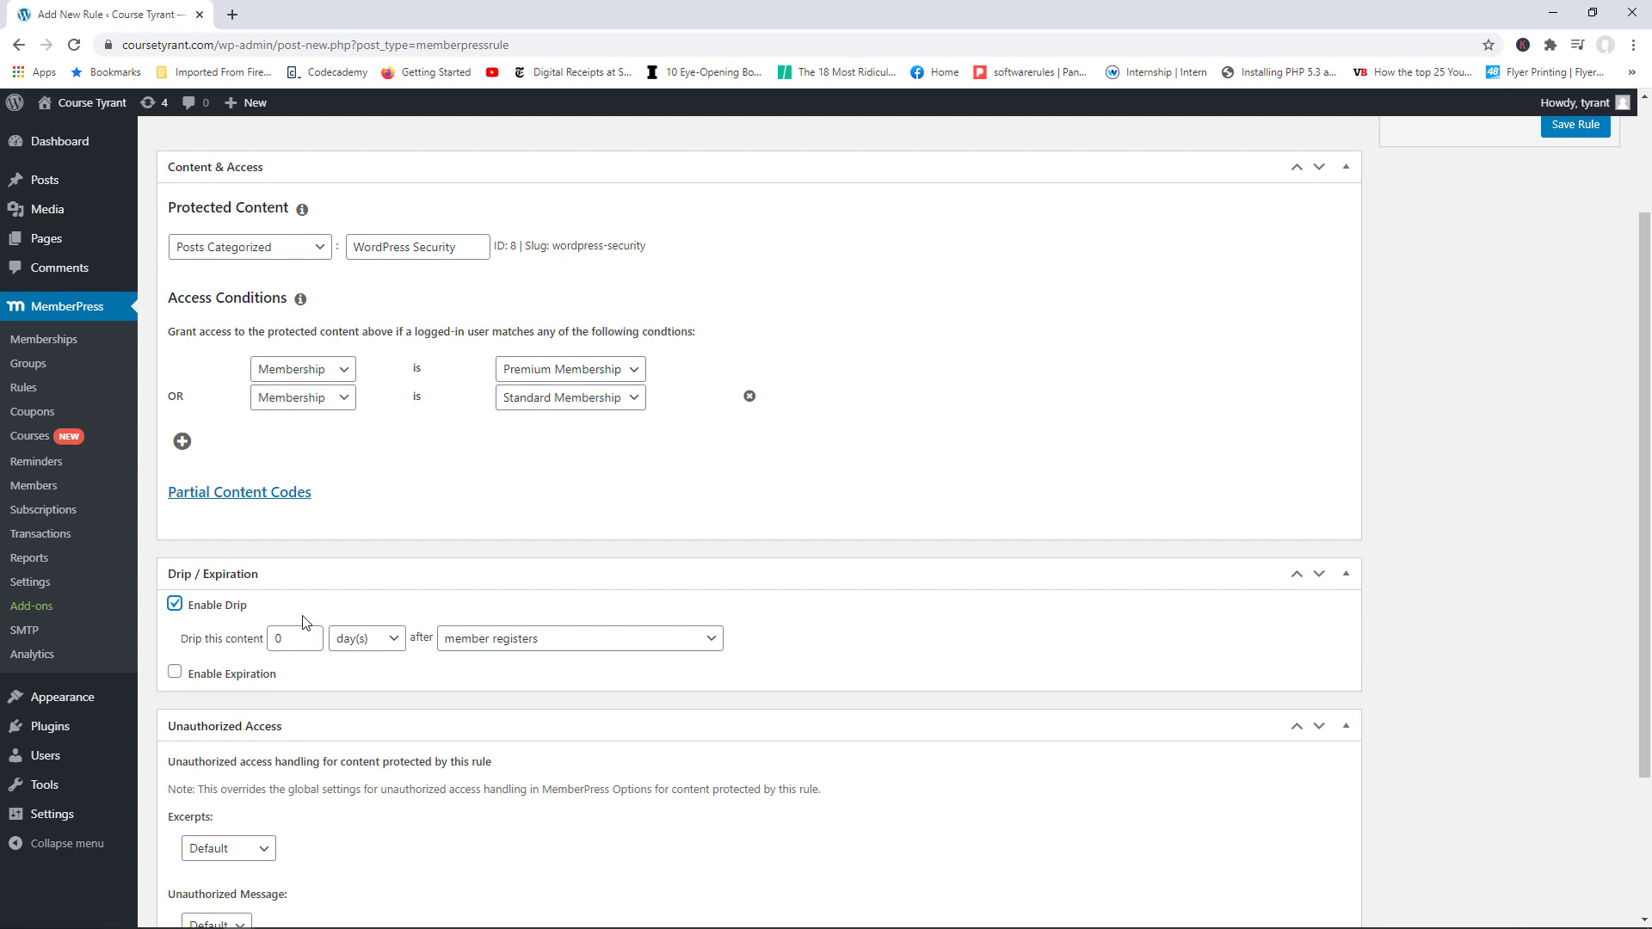
pyautogui.moveTo(291, 641); pyautogui.dragTo(279, 642)
pyautogui.write('2')
pyautogui.click(545, 648)
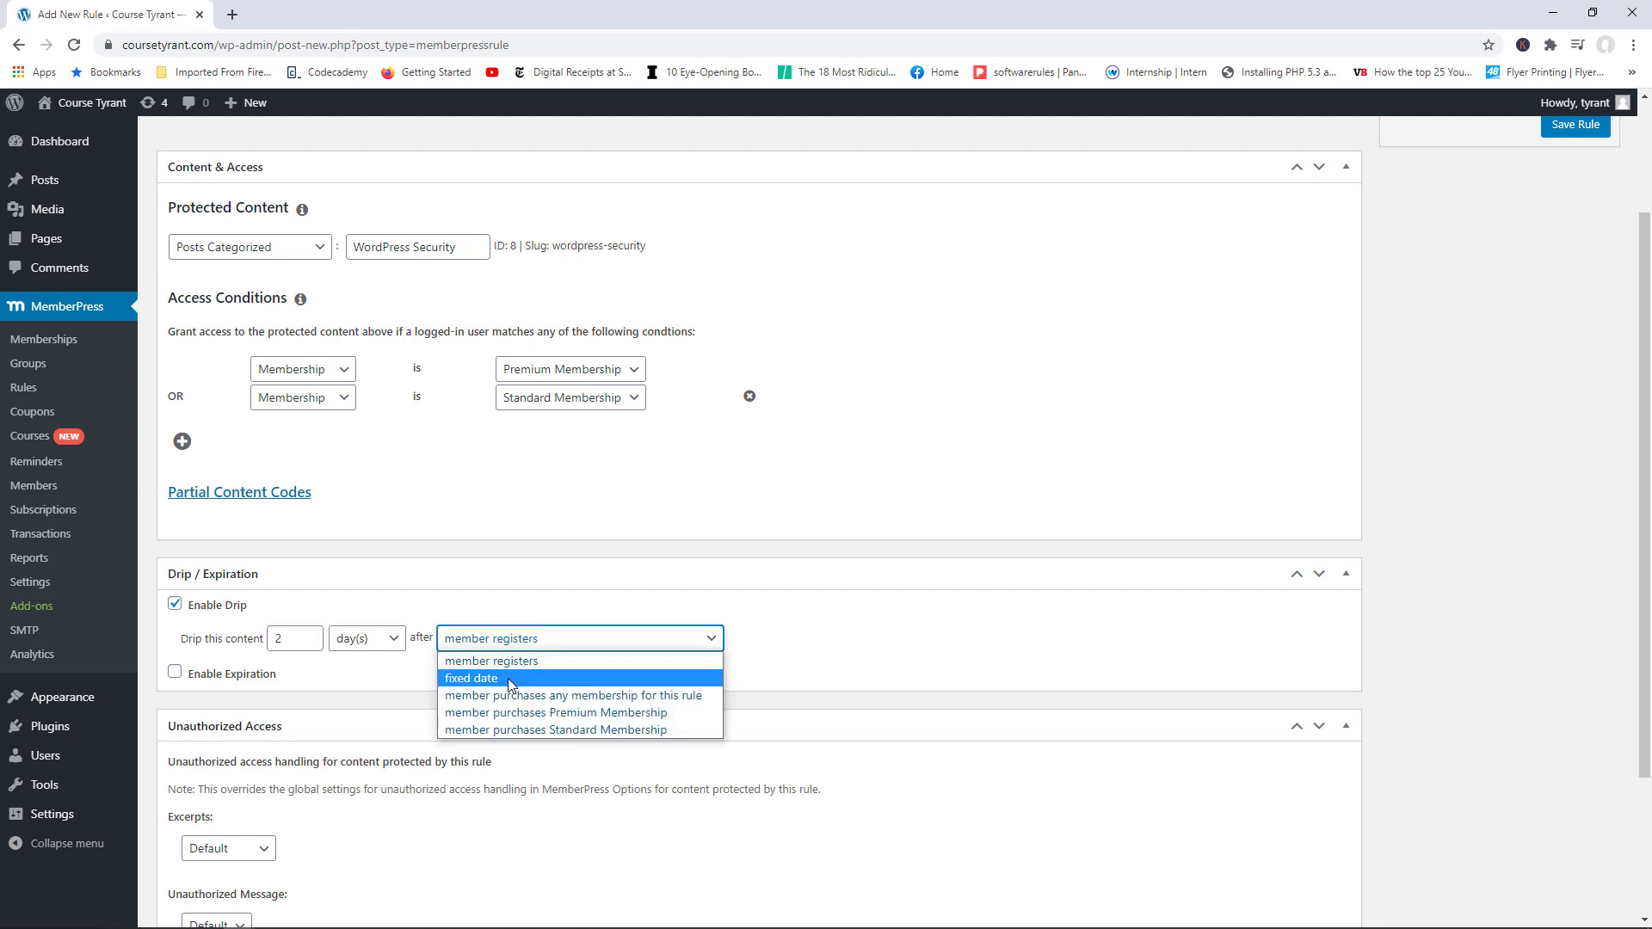
pyautogui.click(175, 604)
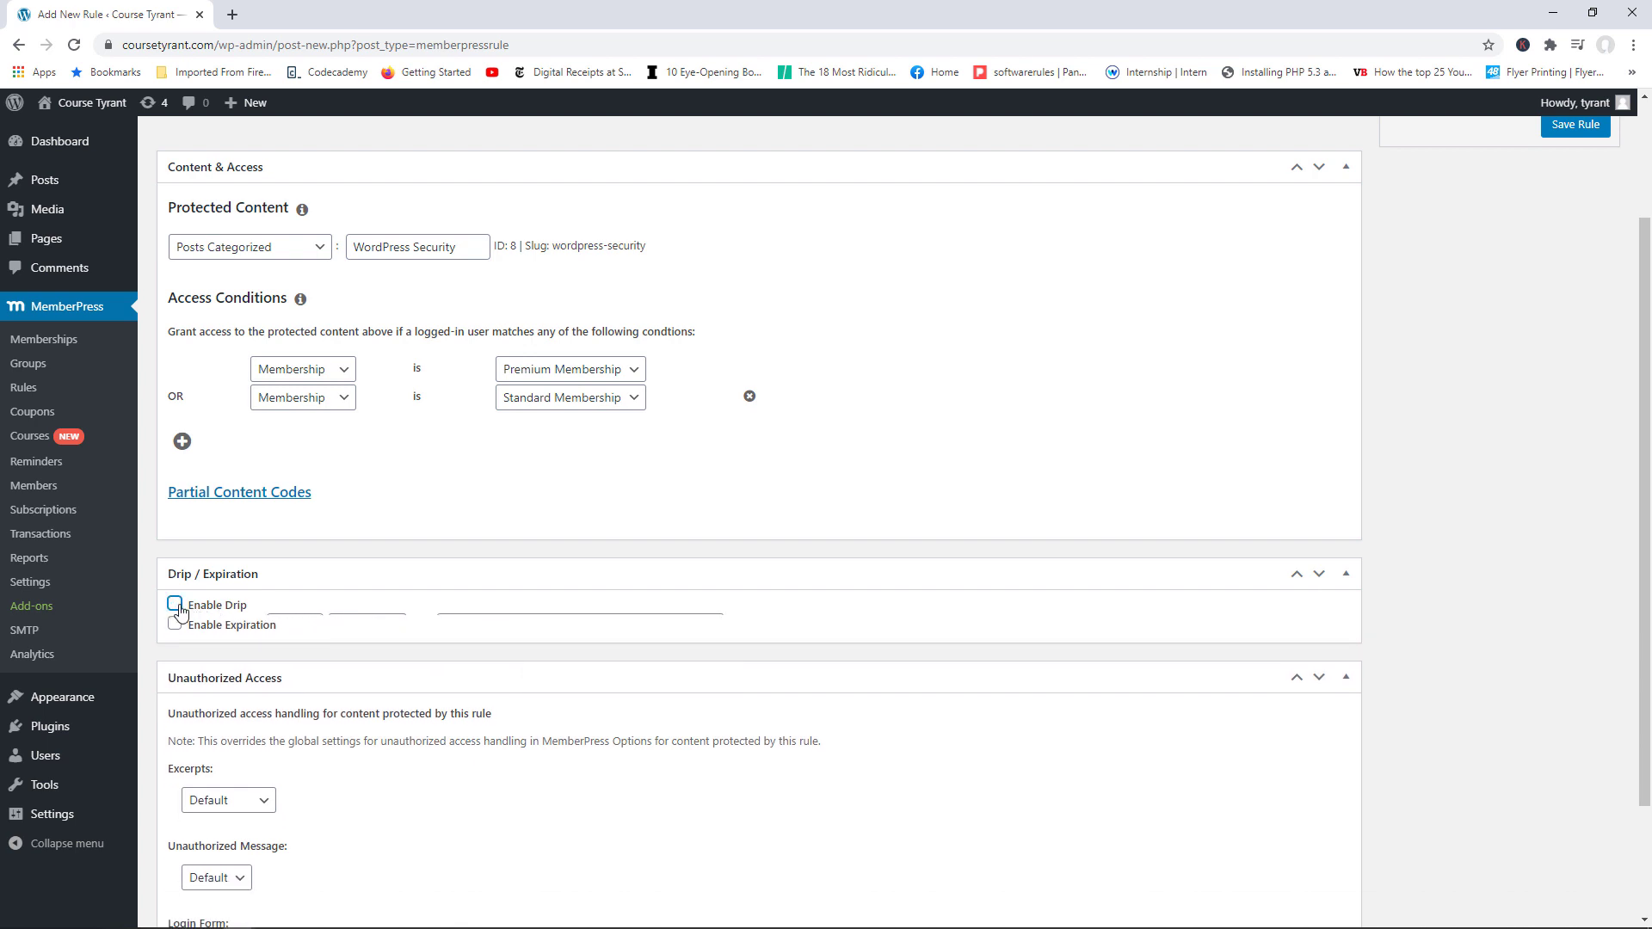
# Step: Try an expiration delay of 100, then switch expiration back off
pyautogui.click(176, 621)
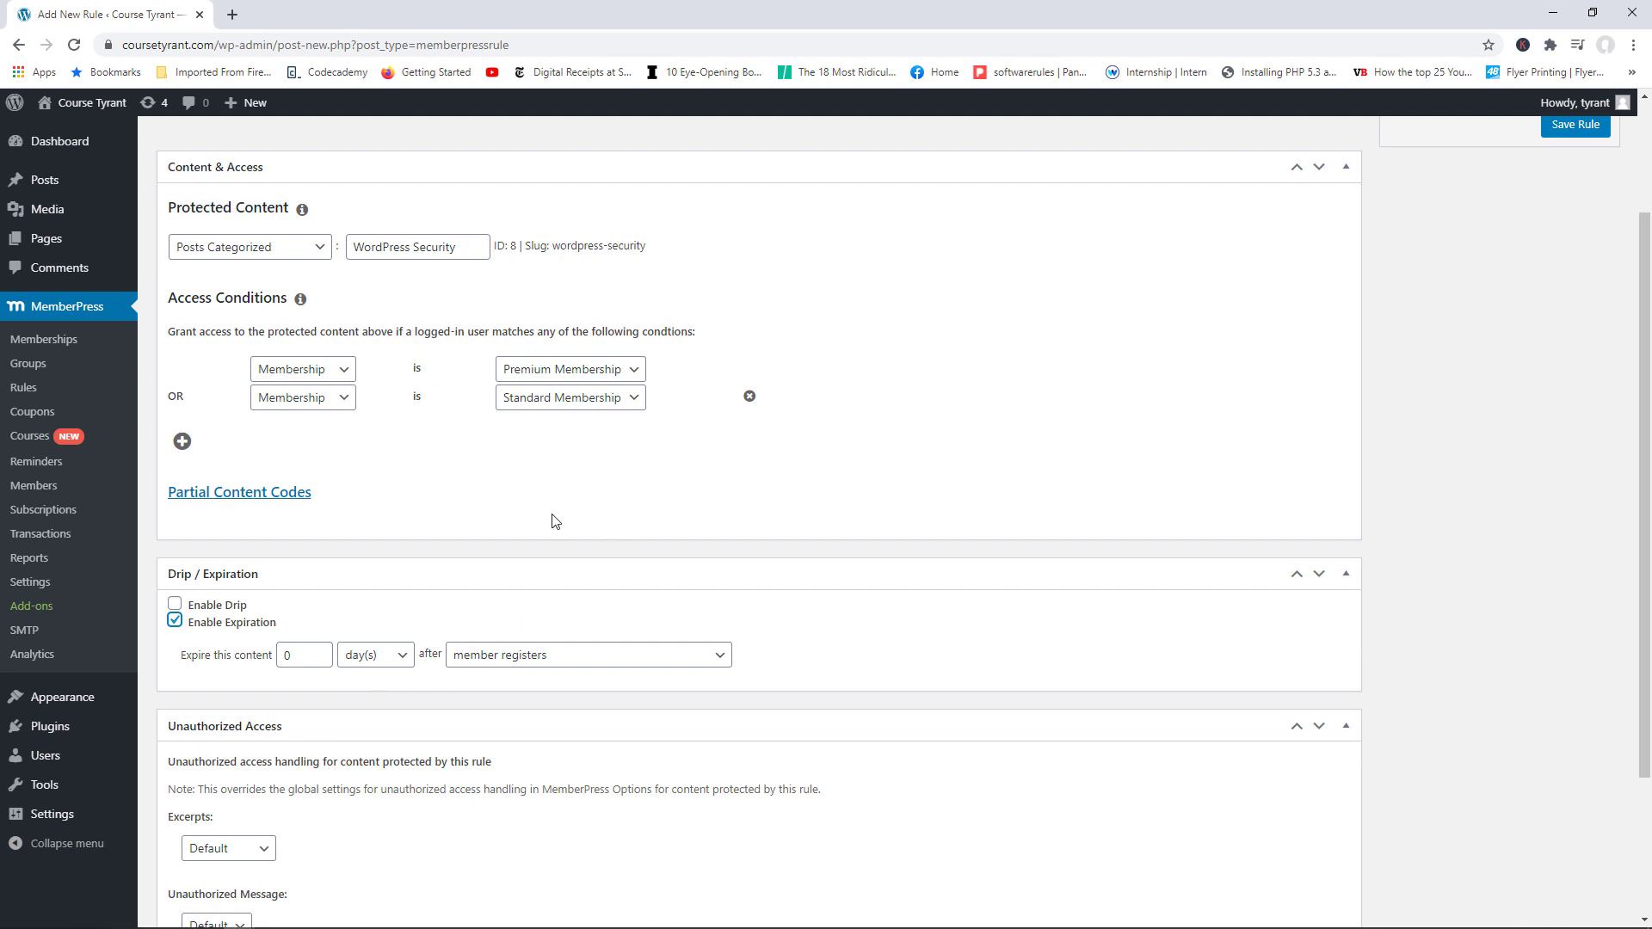
pyautogui.doubleClick(287, 655)
pyautogui.write('100')
pyautogui.click(588, 660)
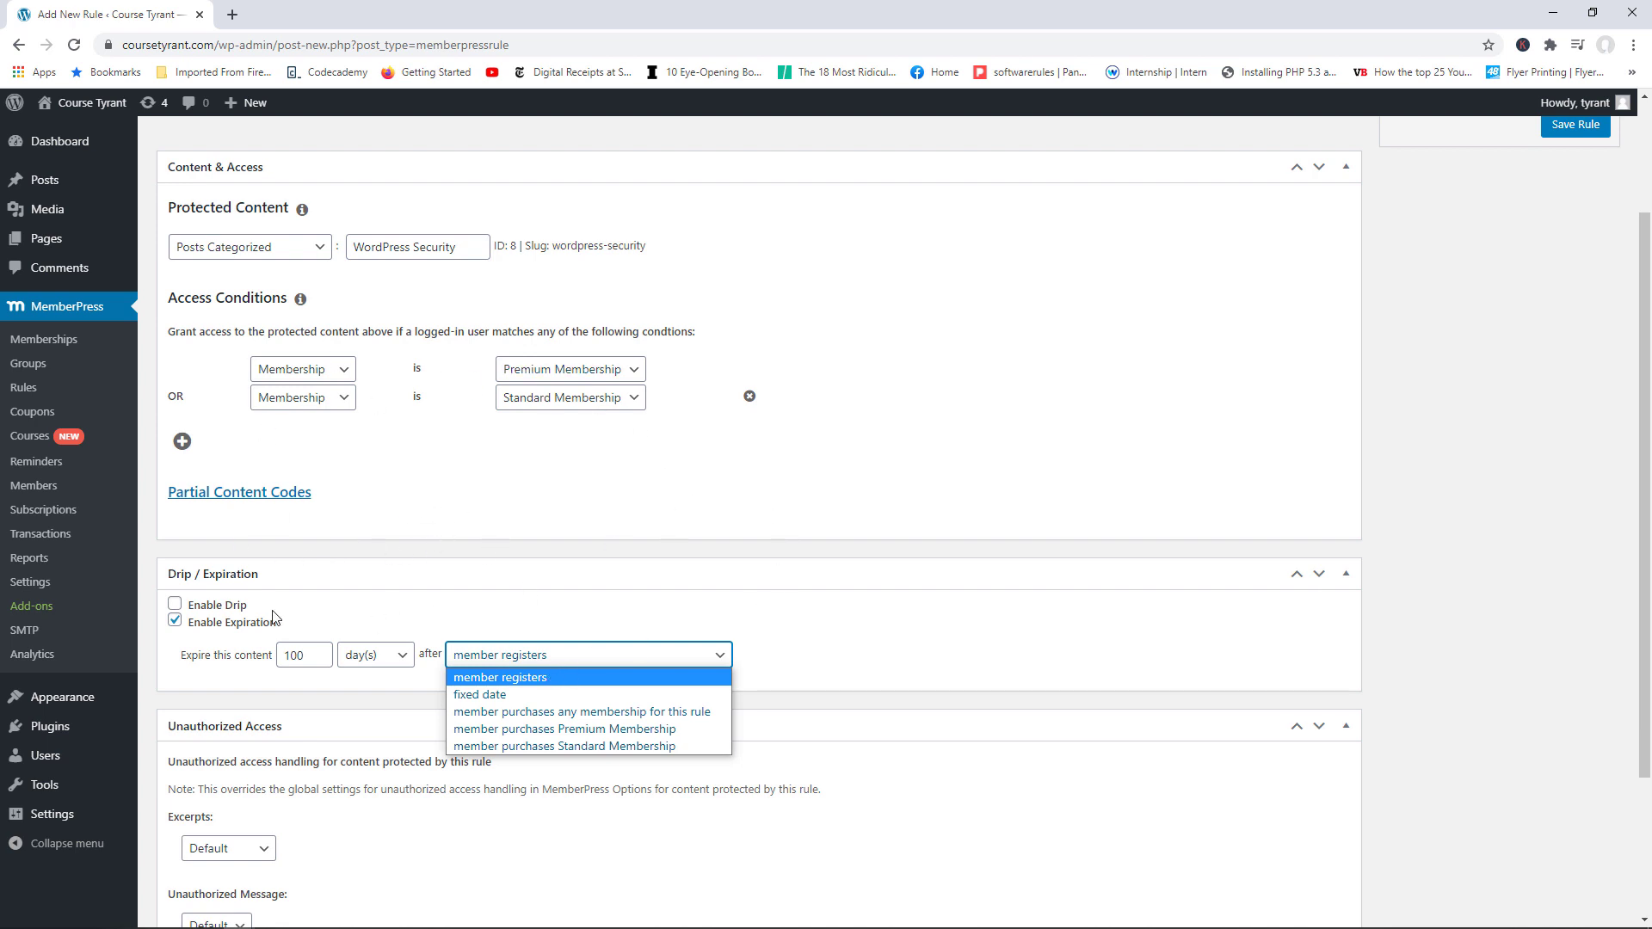
pyautogui.click(175, 620)
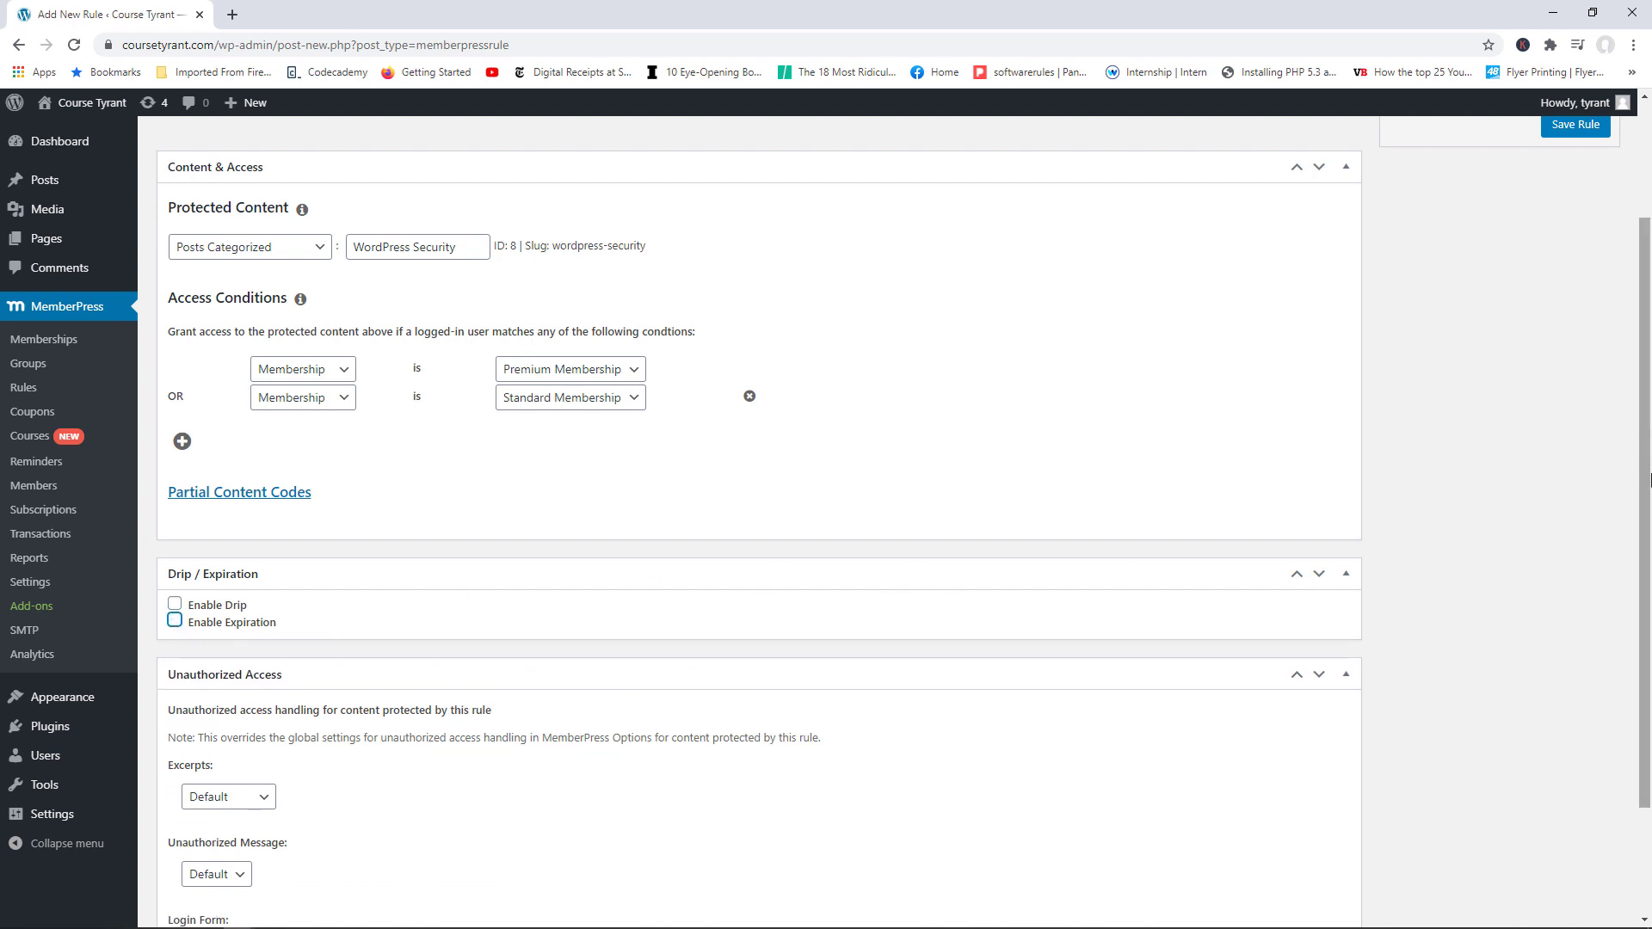
pyautogui.scroll(-2, 1649, 480)
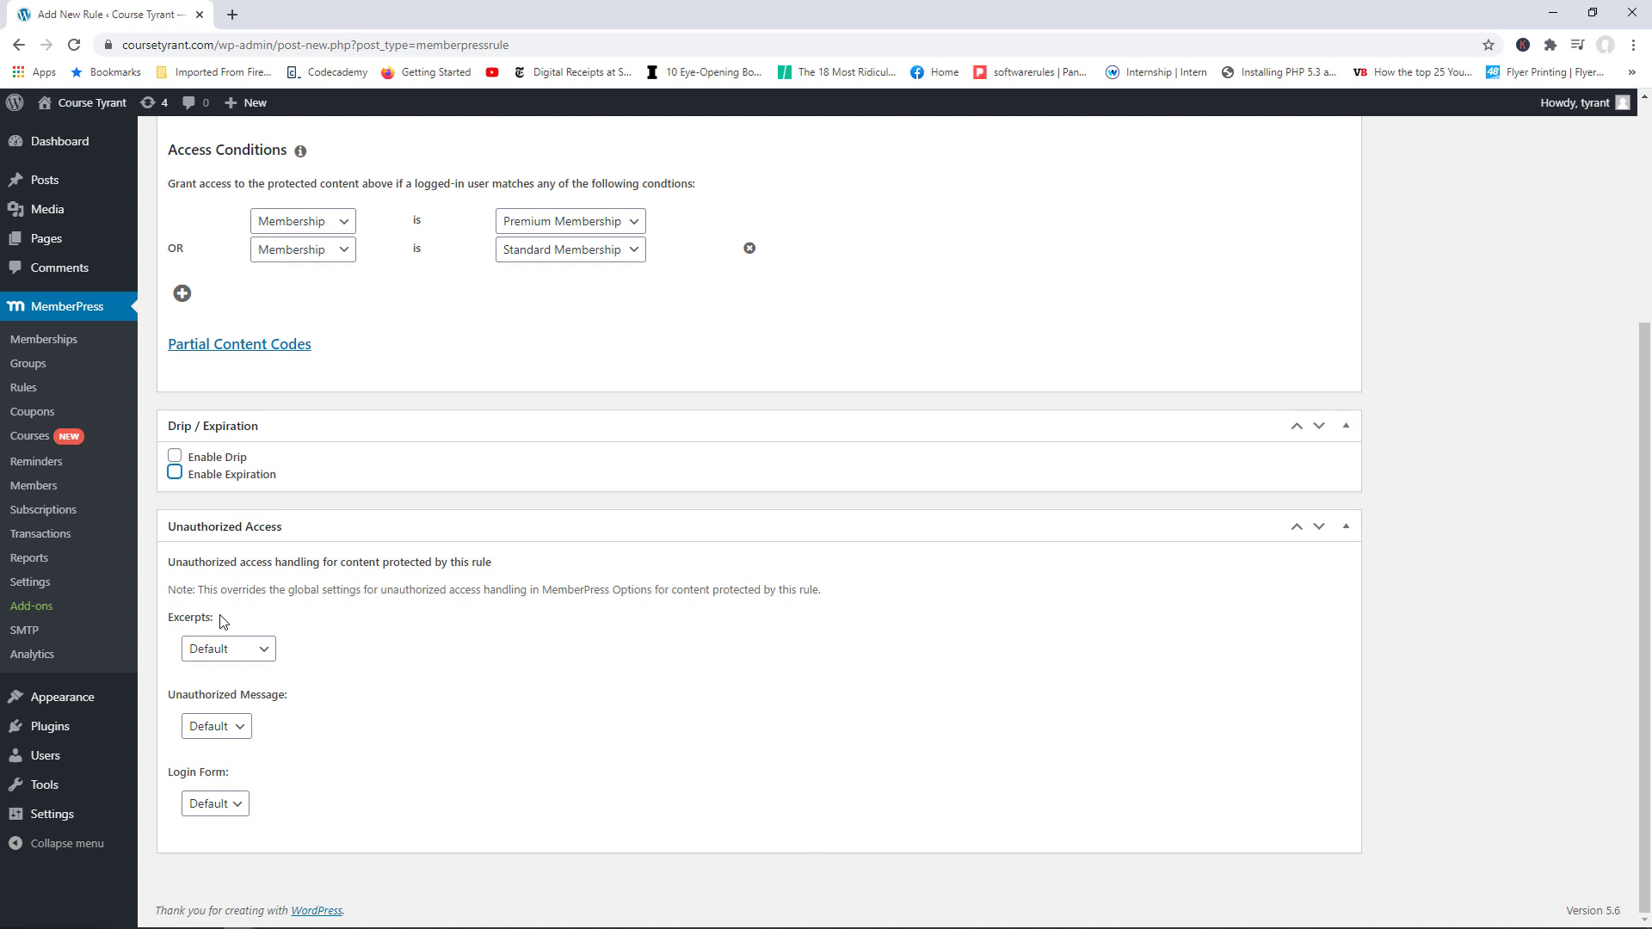
# Step: Try a Custom excerpt length, revert Excerpts to Default, and bring up the Unauthorized Message choices
pyautogui.click(249, 651)
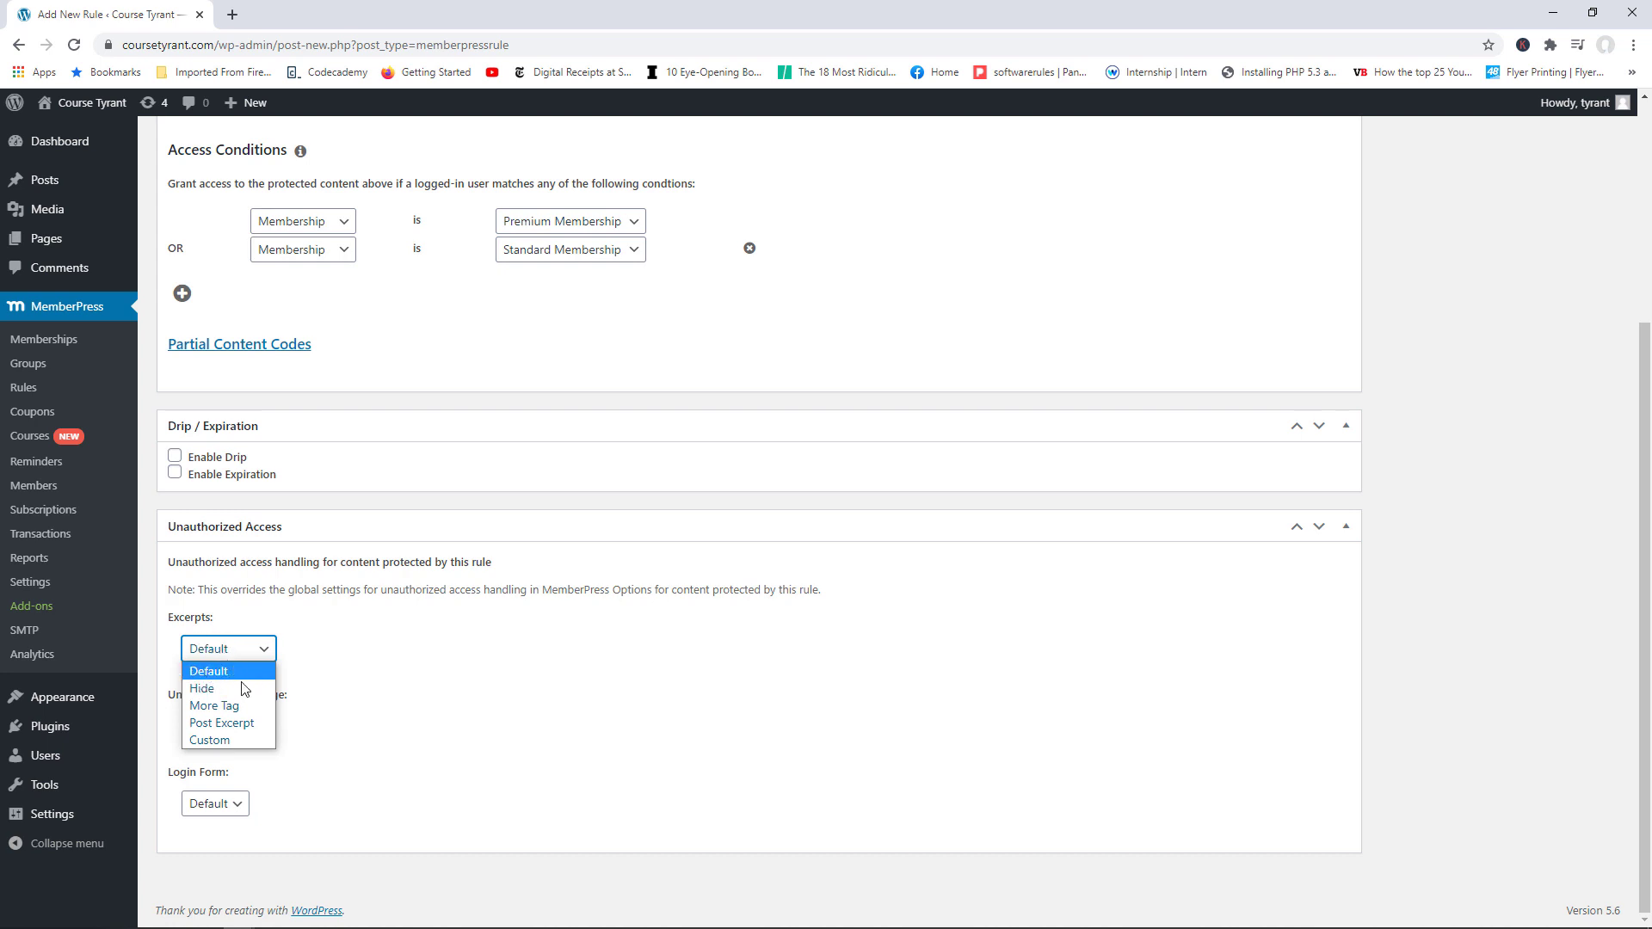
pyautogui.click(225, 742)
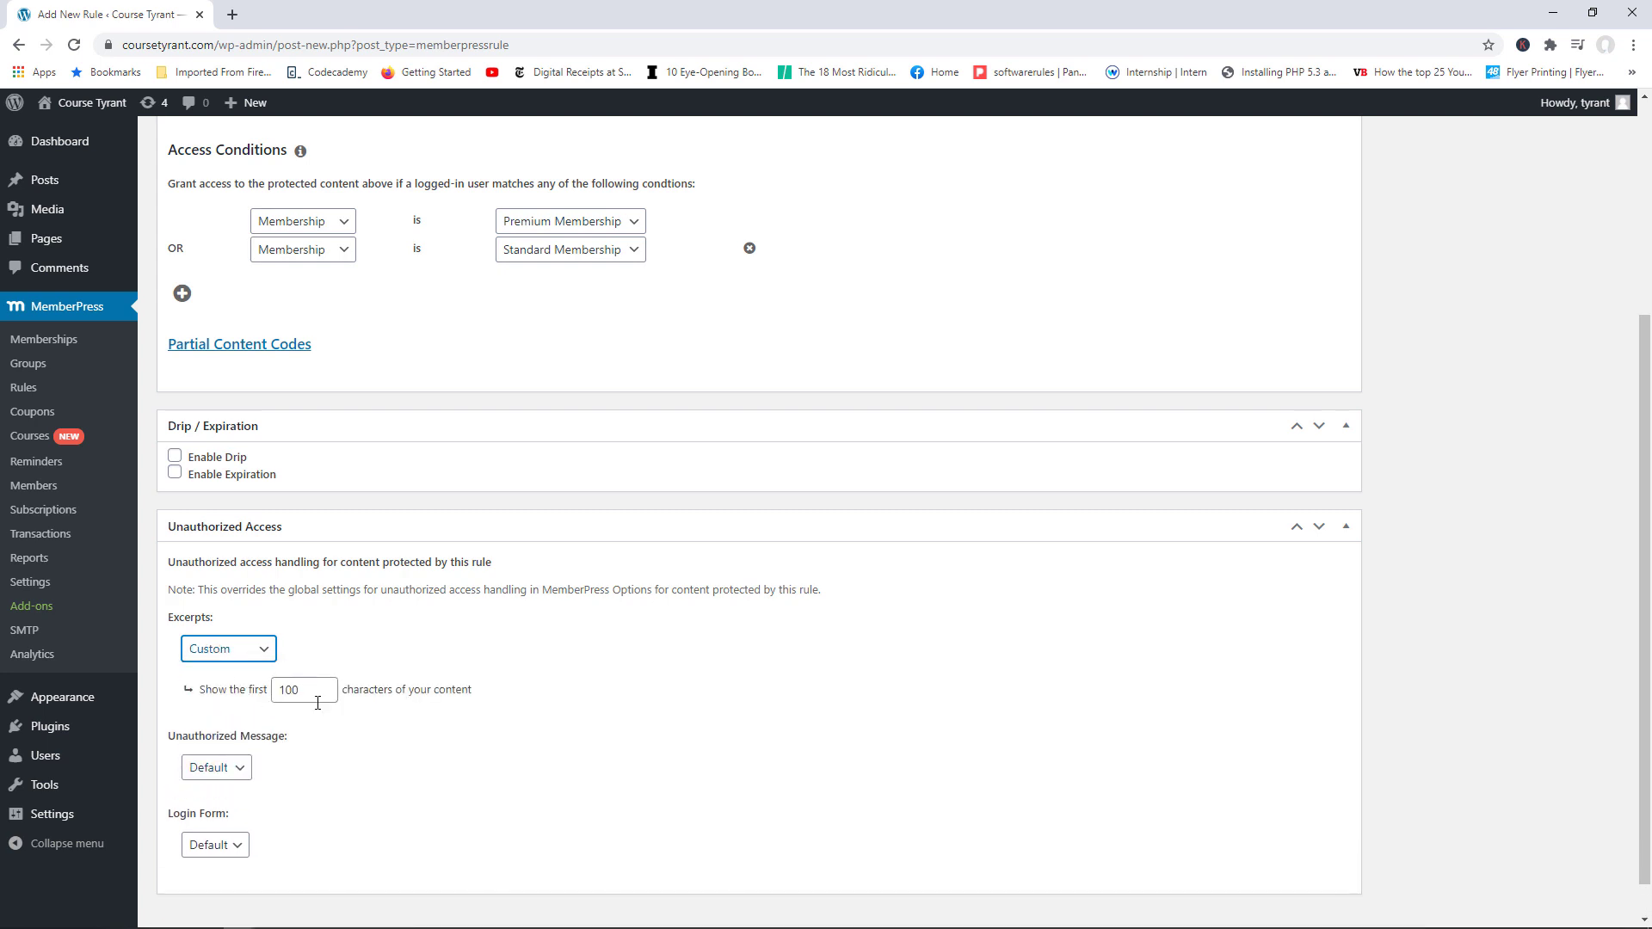
pyautogui.moveTo(301, 690); pyautogui.dragTo(287, 690)
pyautogui.click(242, 652)
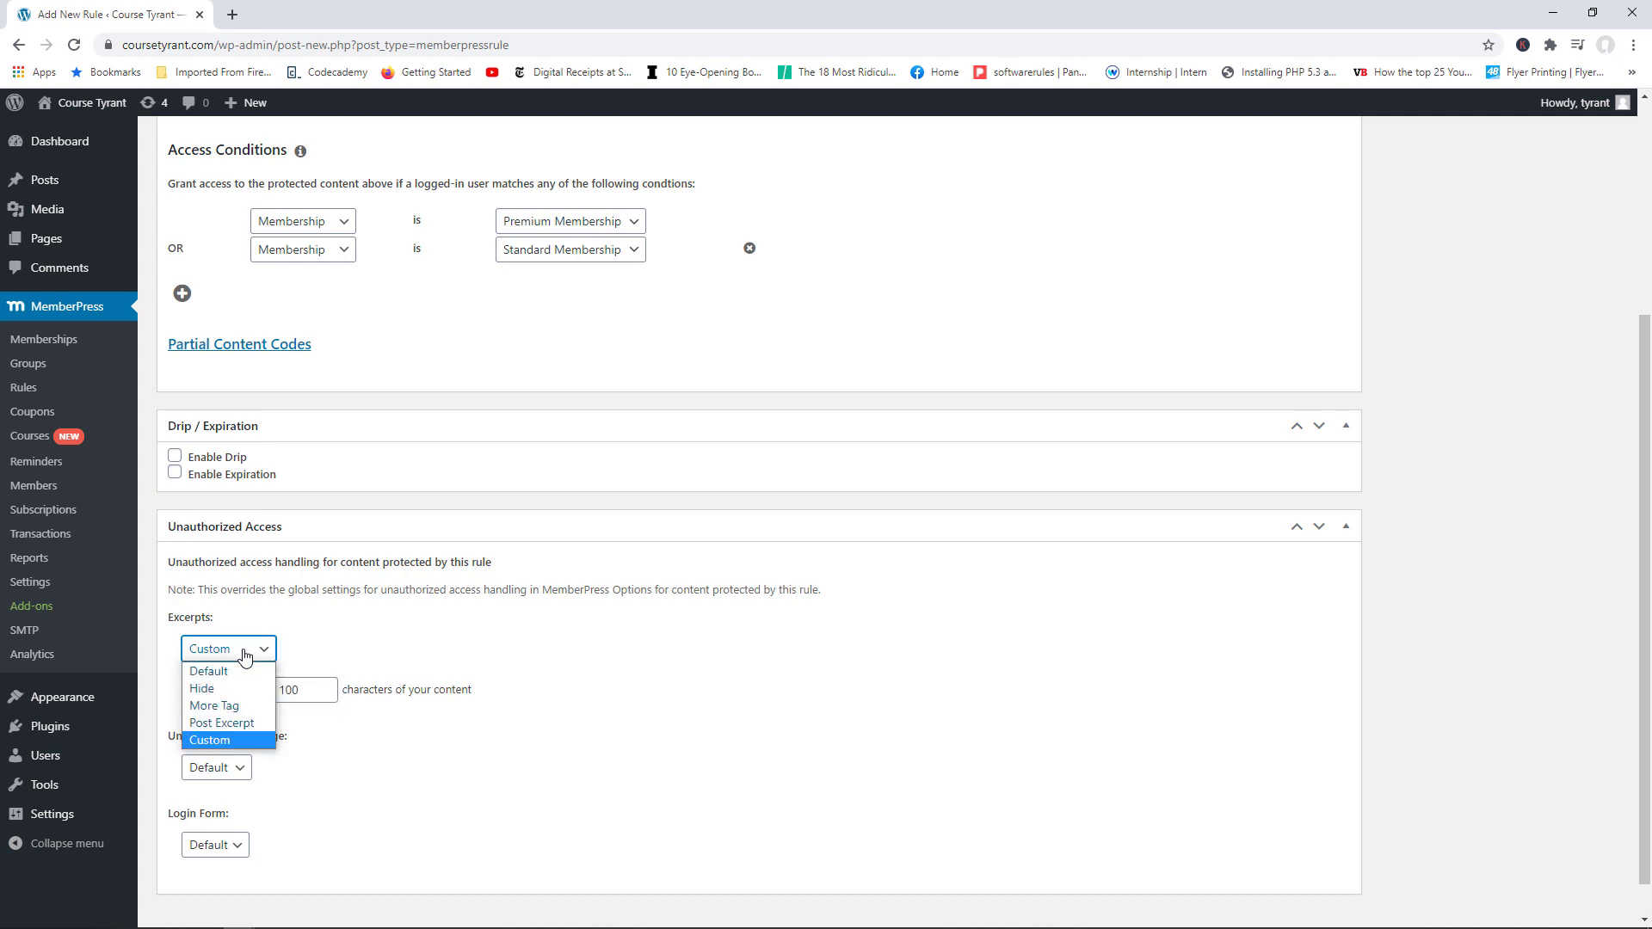
pyautogui.click(239, 672)
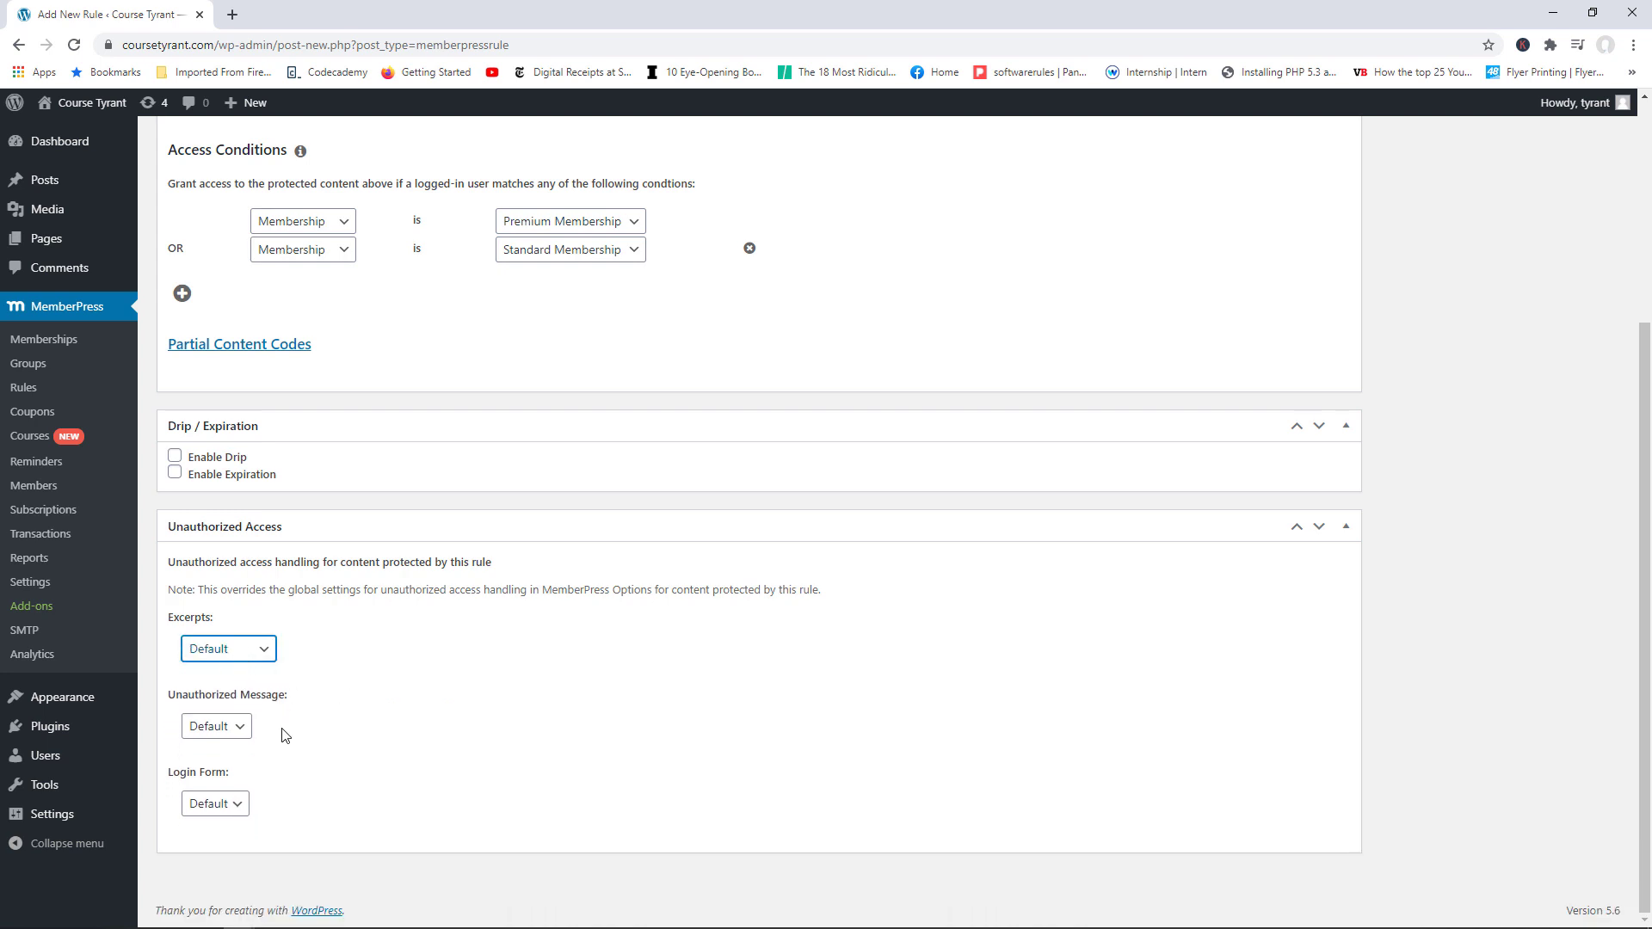
pyautogui.click(240, 730)
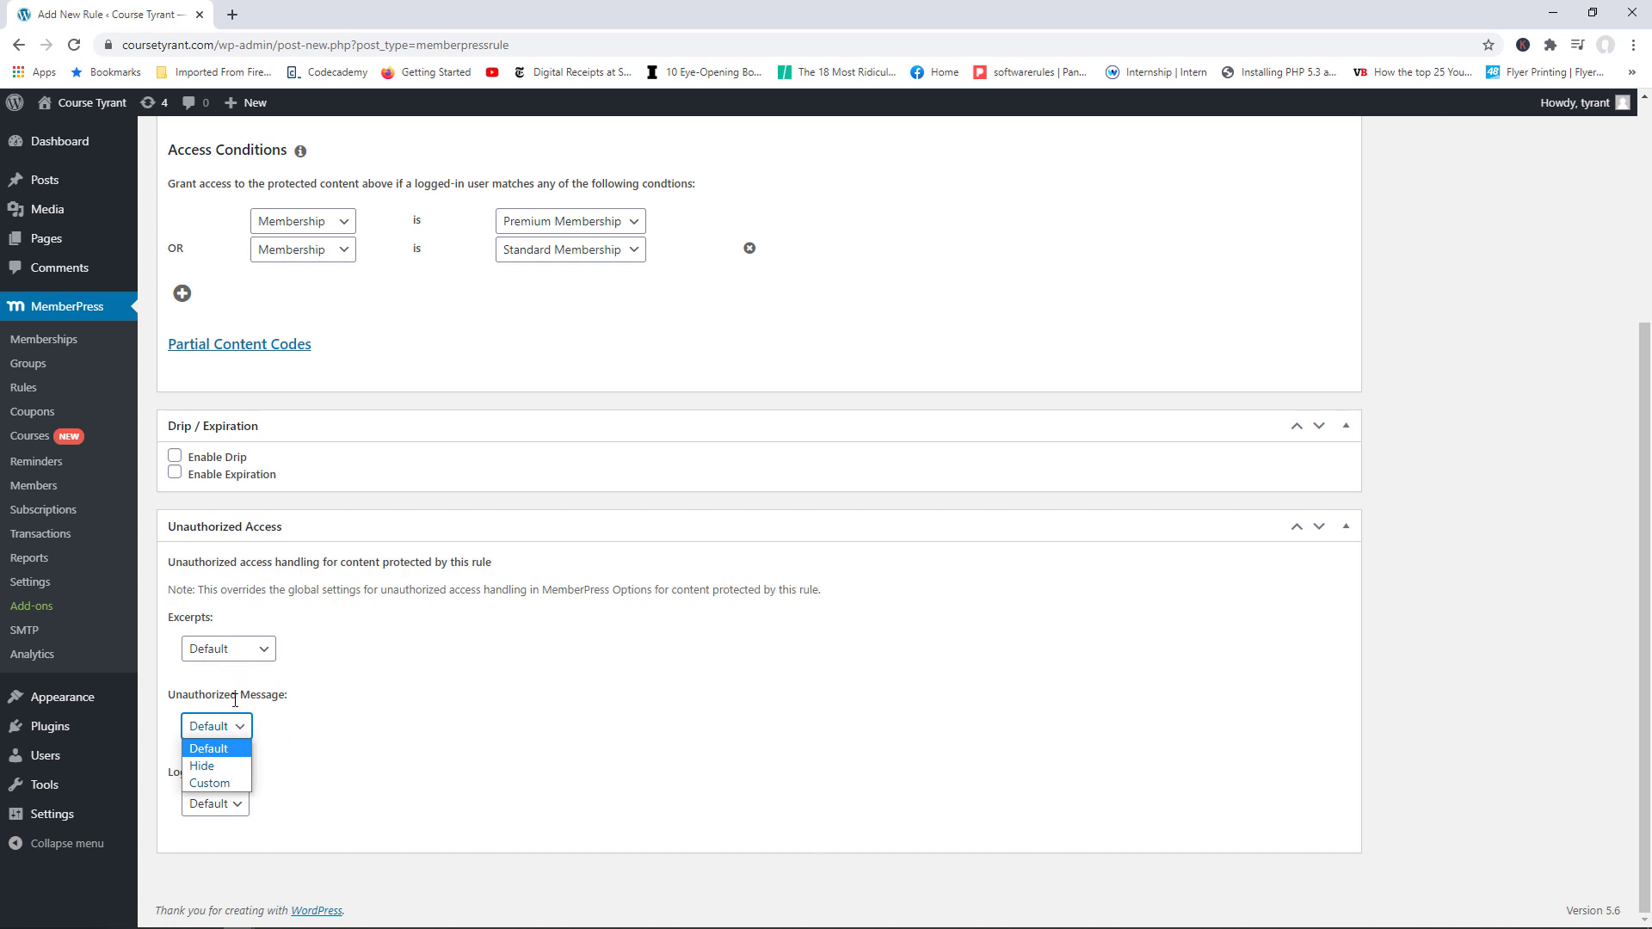
# Step: Write a custom unauthorized message: no access because you are not a standard or premium member
pyautogui.click(226, 783)
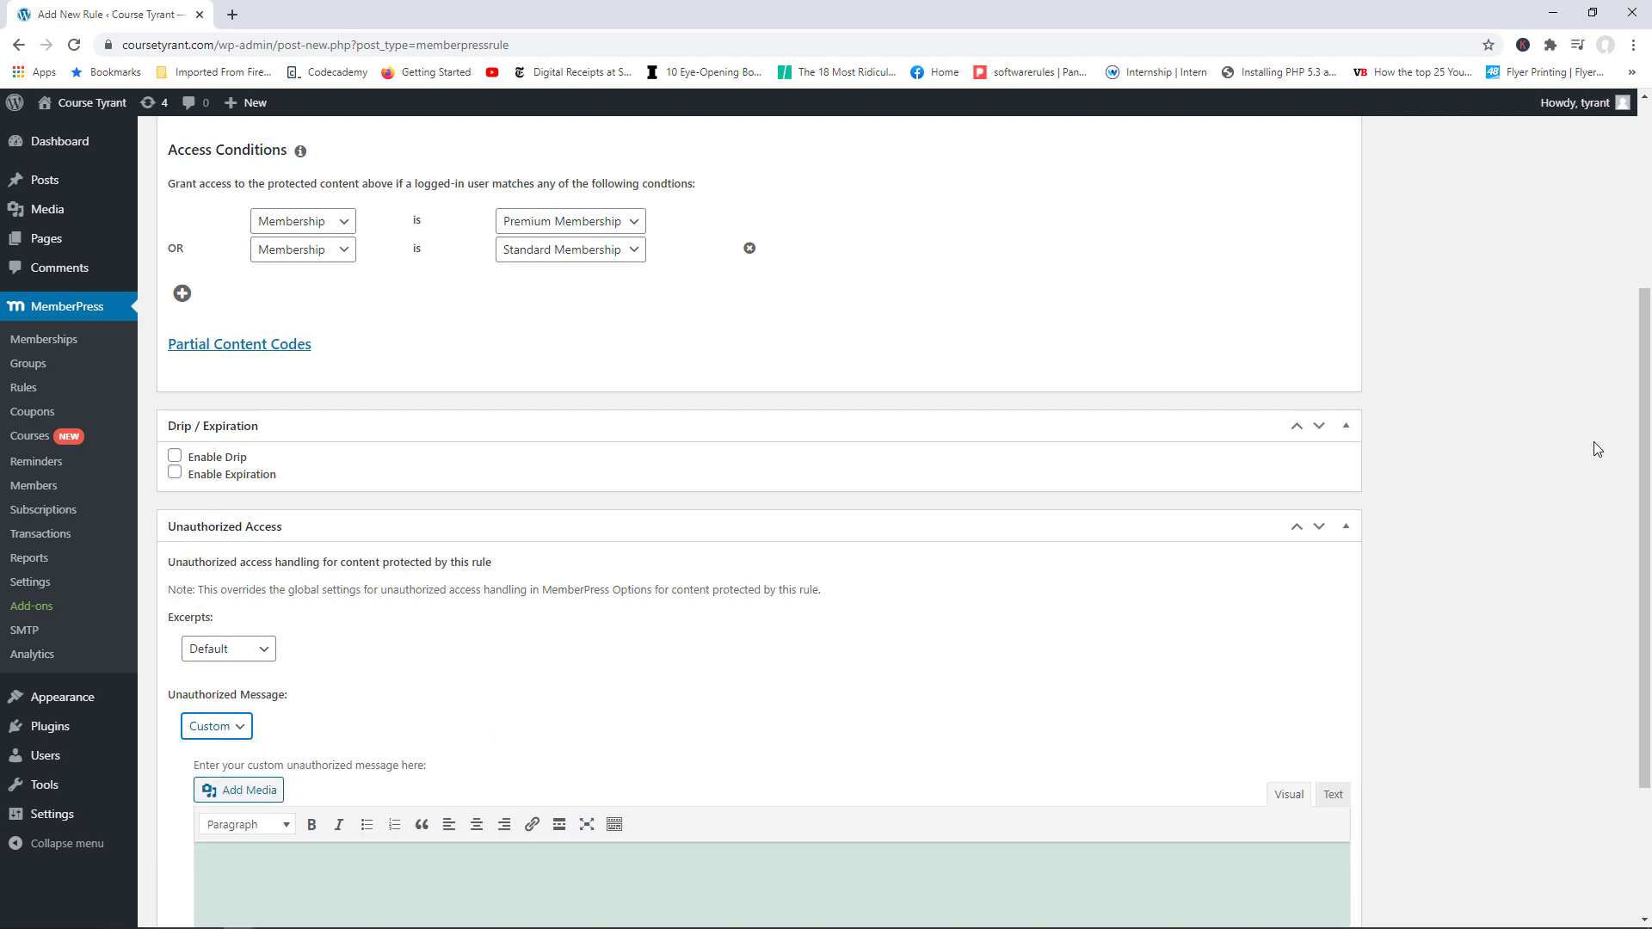
pyautogui.moveTo(1647, 459); pyautogui.dragTo(1647, 551)
pyautogui.click(432, 694)
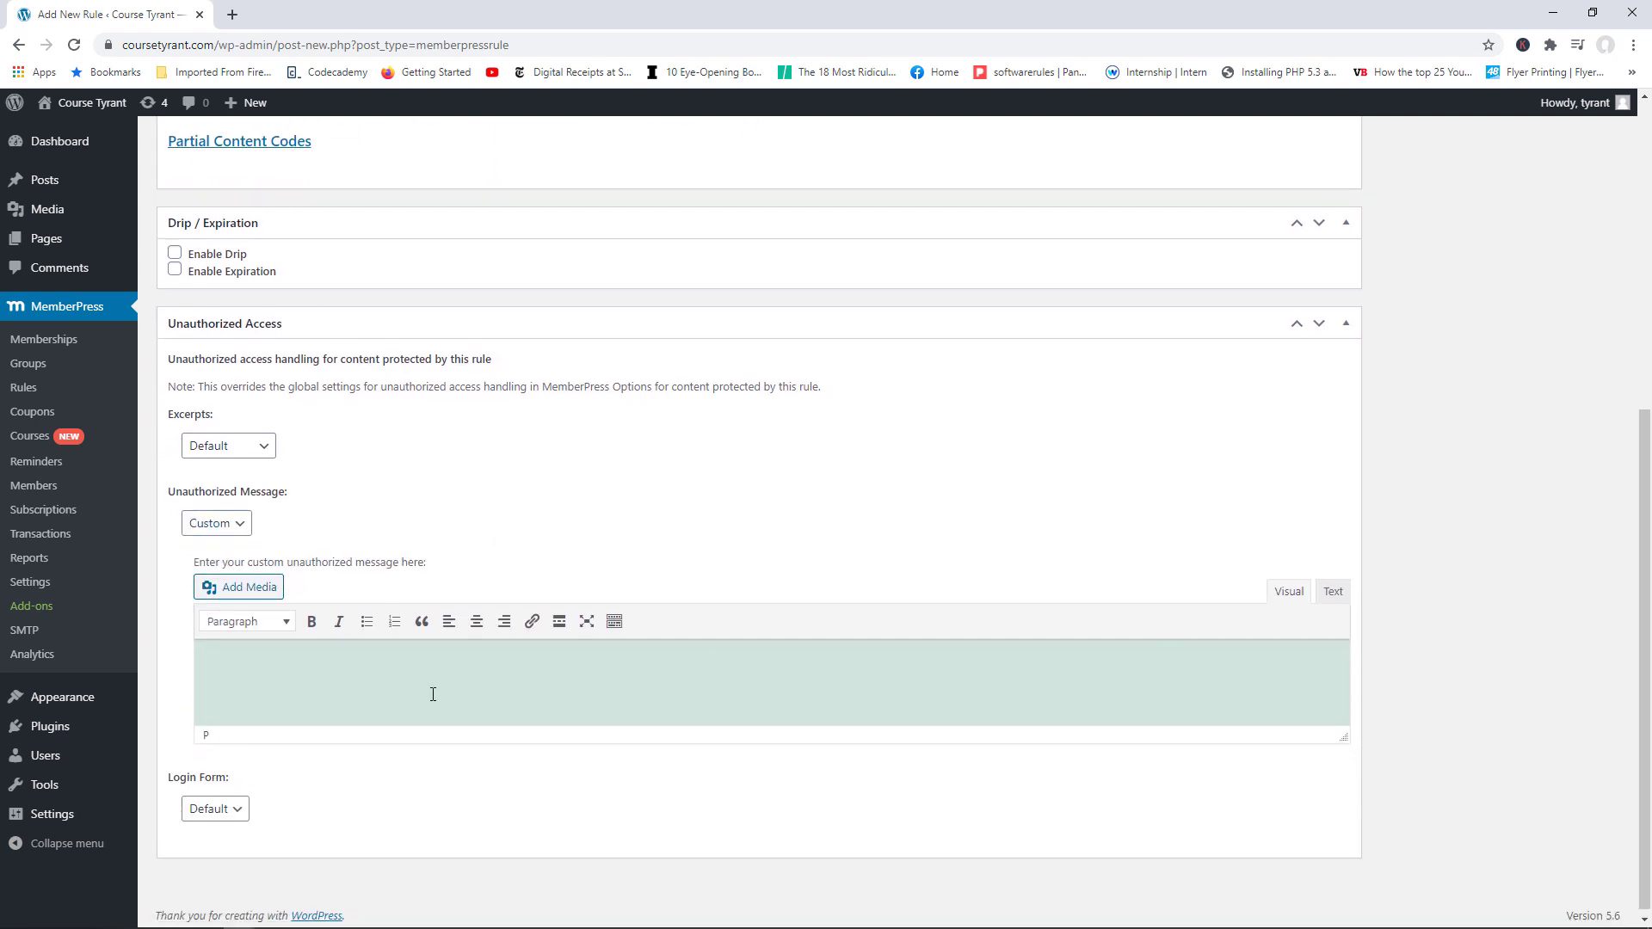
pyautogui.write("You don't have acccess t")
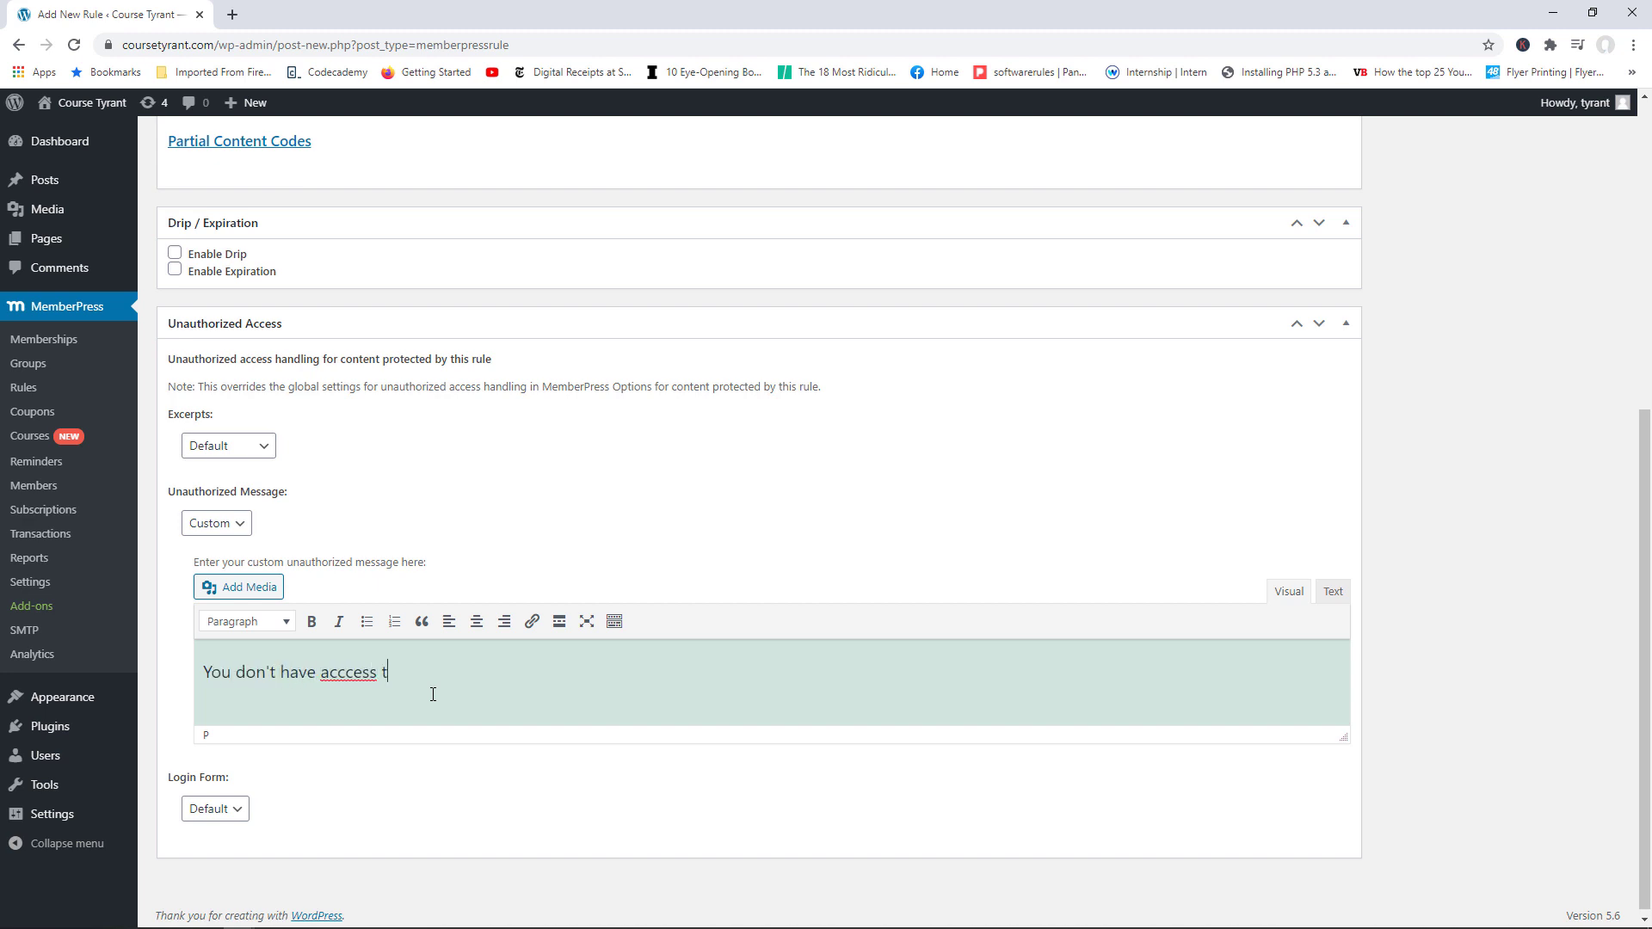
pyautogui.press('BackSpace')
pyautogui.press('BackSpace')
pyautogui.press('BackSpace')
pyautogui.press('BackSpace')
pyautogui.press('BackSpace')
pyautogui.press('BackSpace')
pyautogui.write('ess to the rest of this content because u a')
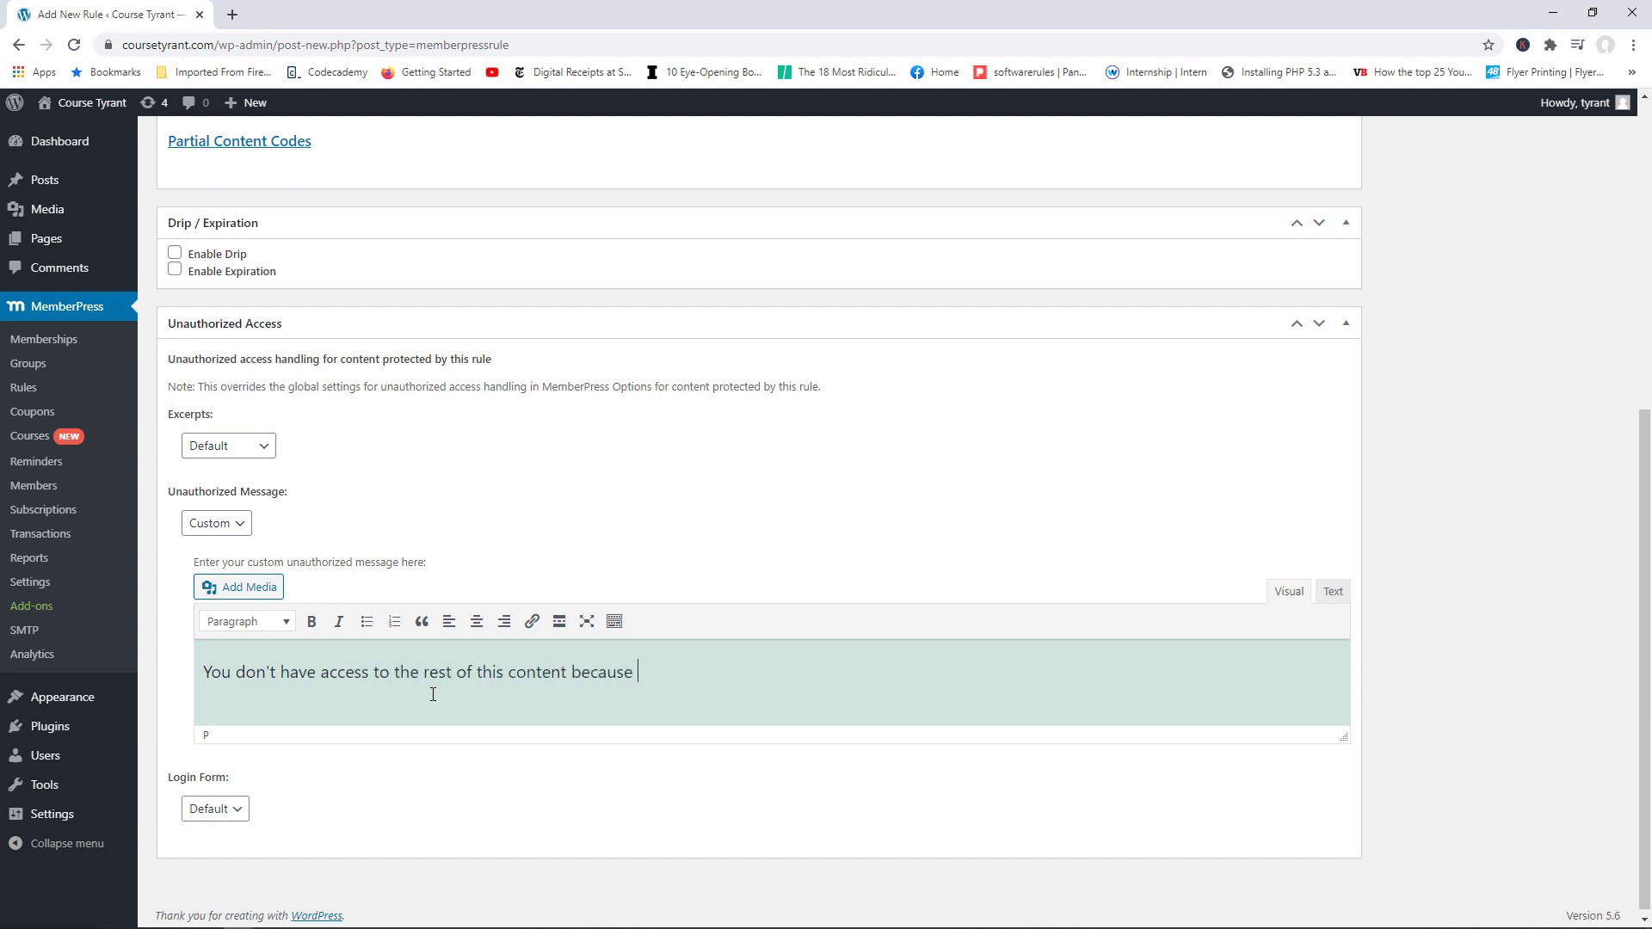
pyautogui.press('BackSpace')
pyautogui.press('BackSpace')
pyautogui.press('BackSpace')
pyautogui.write('you are not a member')
pyautogui.press('BackSpace')
pyautogui.press('BackSpace')
pyautogui.press('BackSpace')
pyautogui.press('BackSpace')
pyautogui.press('BackSpace')
pyautogui.press('BackSpace')
pyautogui.press('BackSpace')
pyautogui.write('standard or premiu')
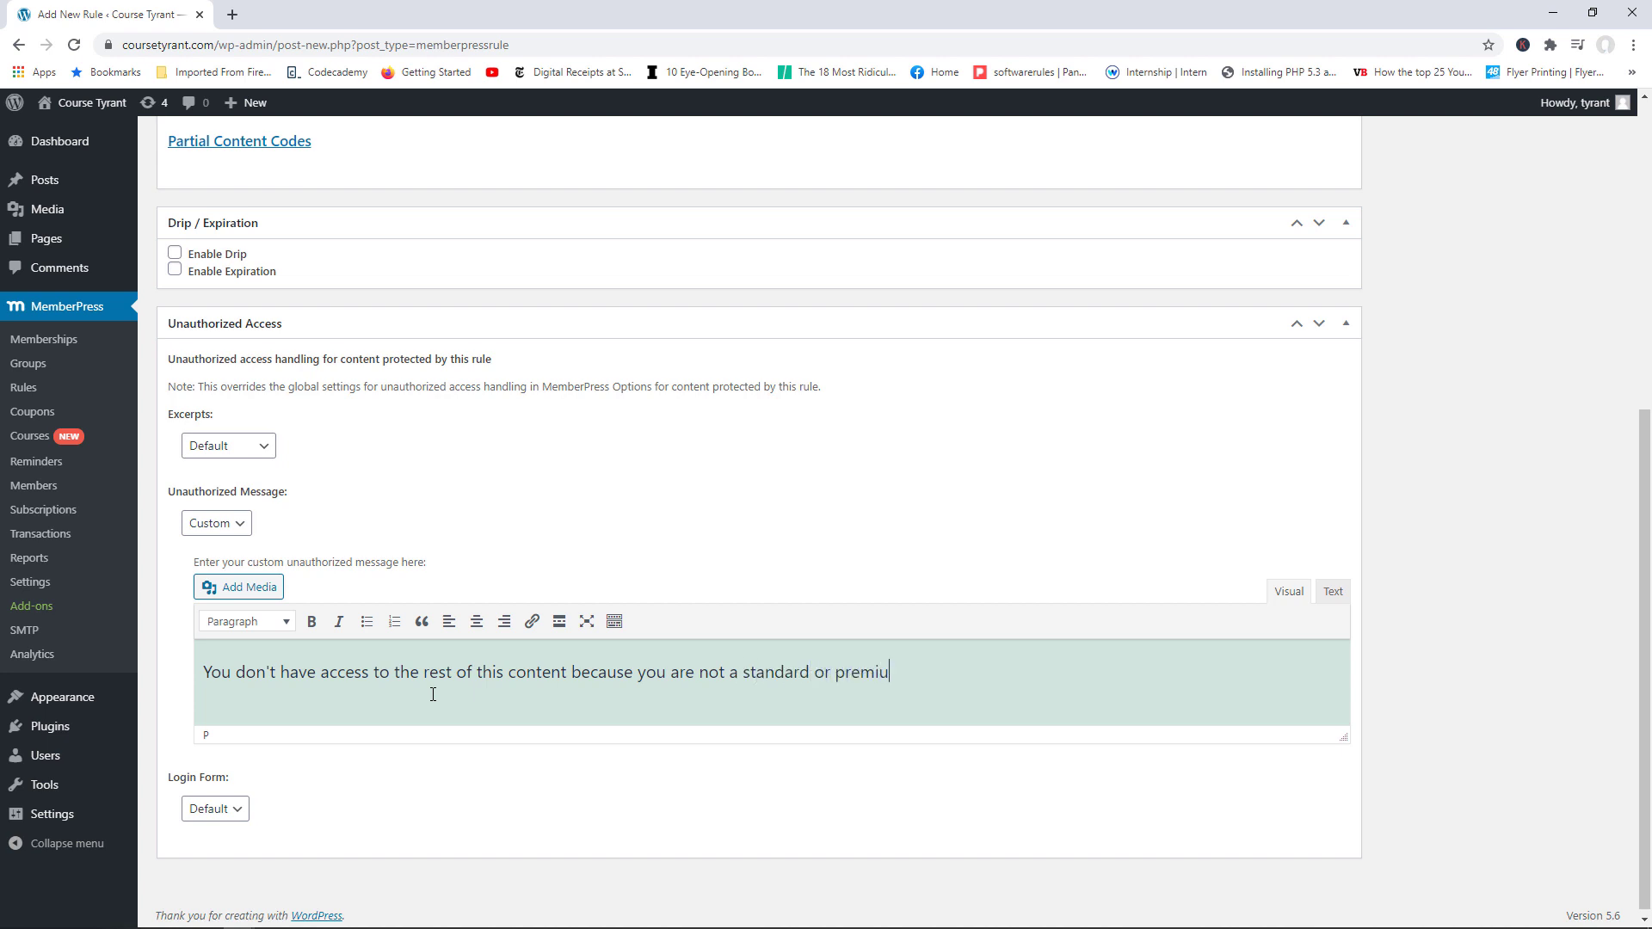
pyautogui.write('m member.')
pyautogui.moveTo(1003, 673); pyautogui.dragTo(320, 673)
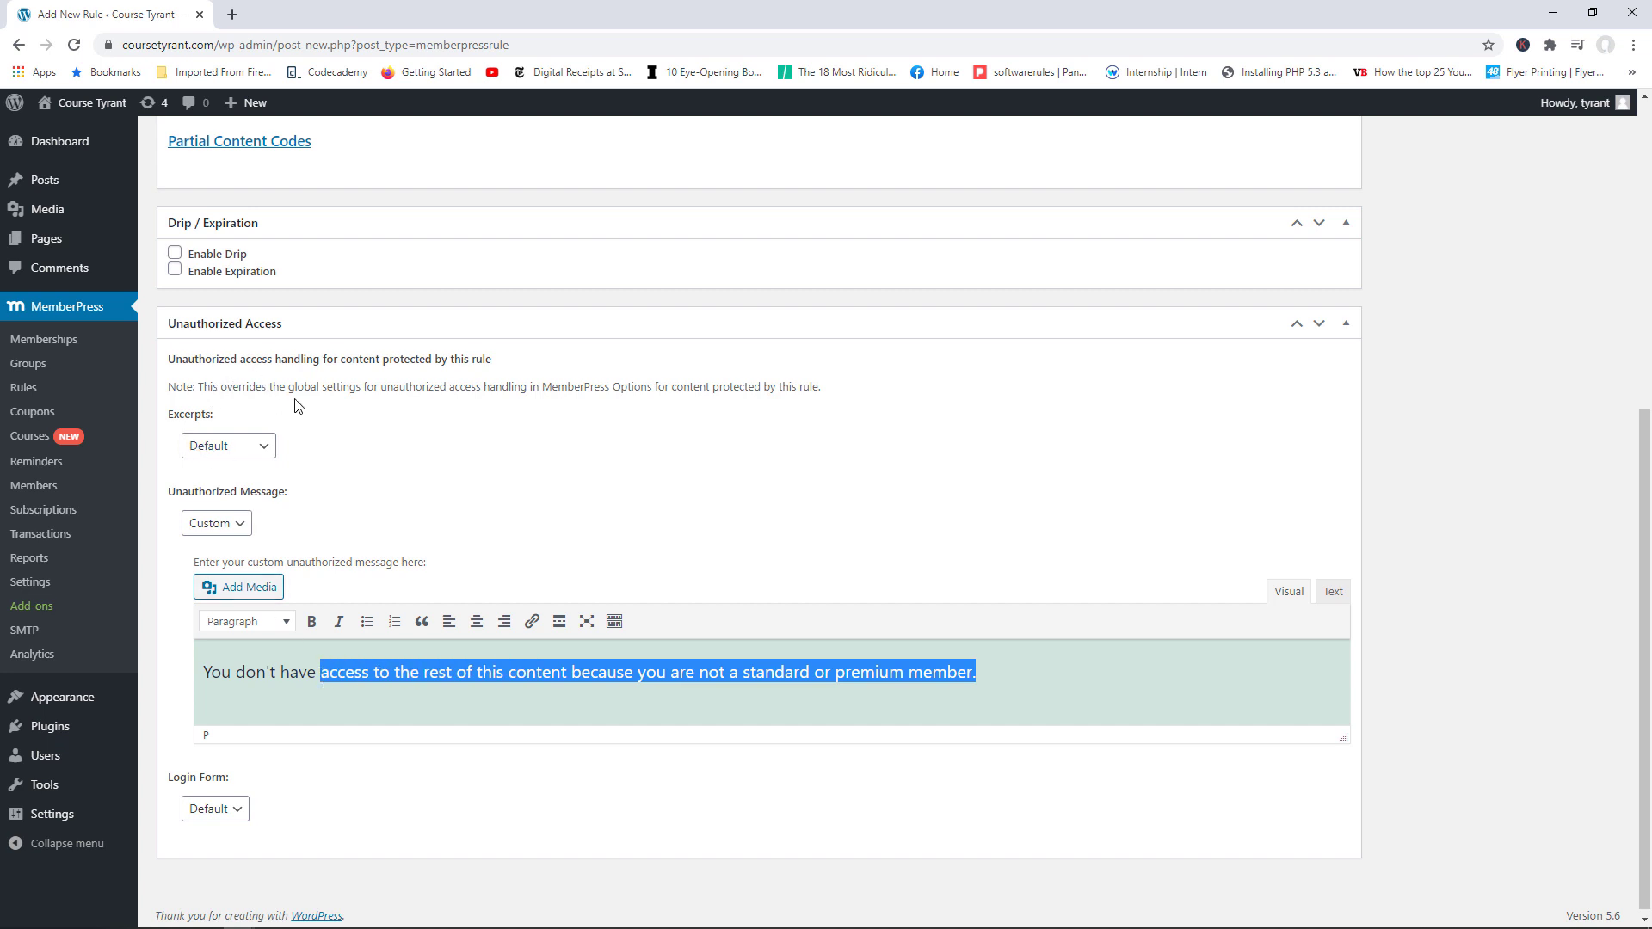
pyautogui.moveTo(1645, 527); pyautogui.dragTo(1646, 562)
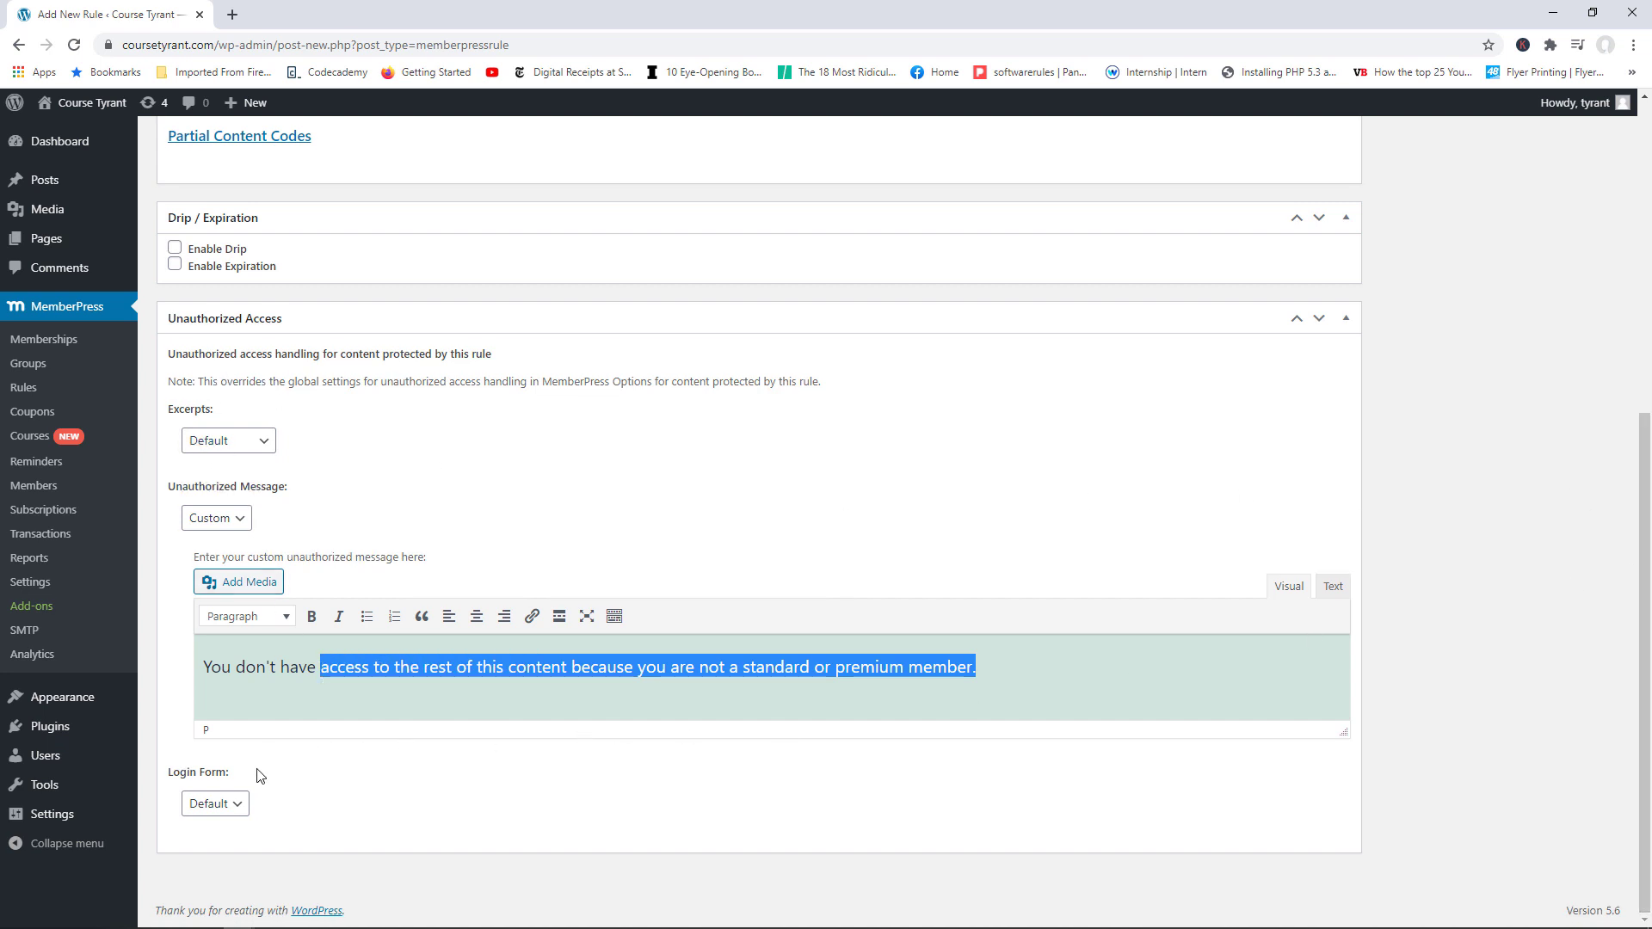
# Step: Set the Login Form option to Show
pyautogui.click(234, 806)
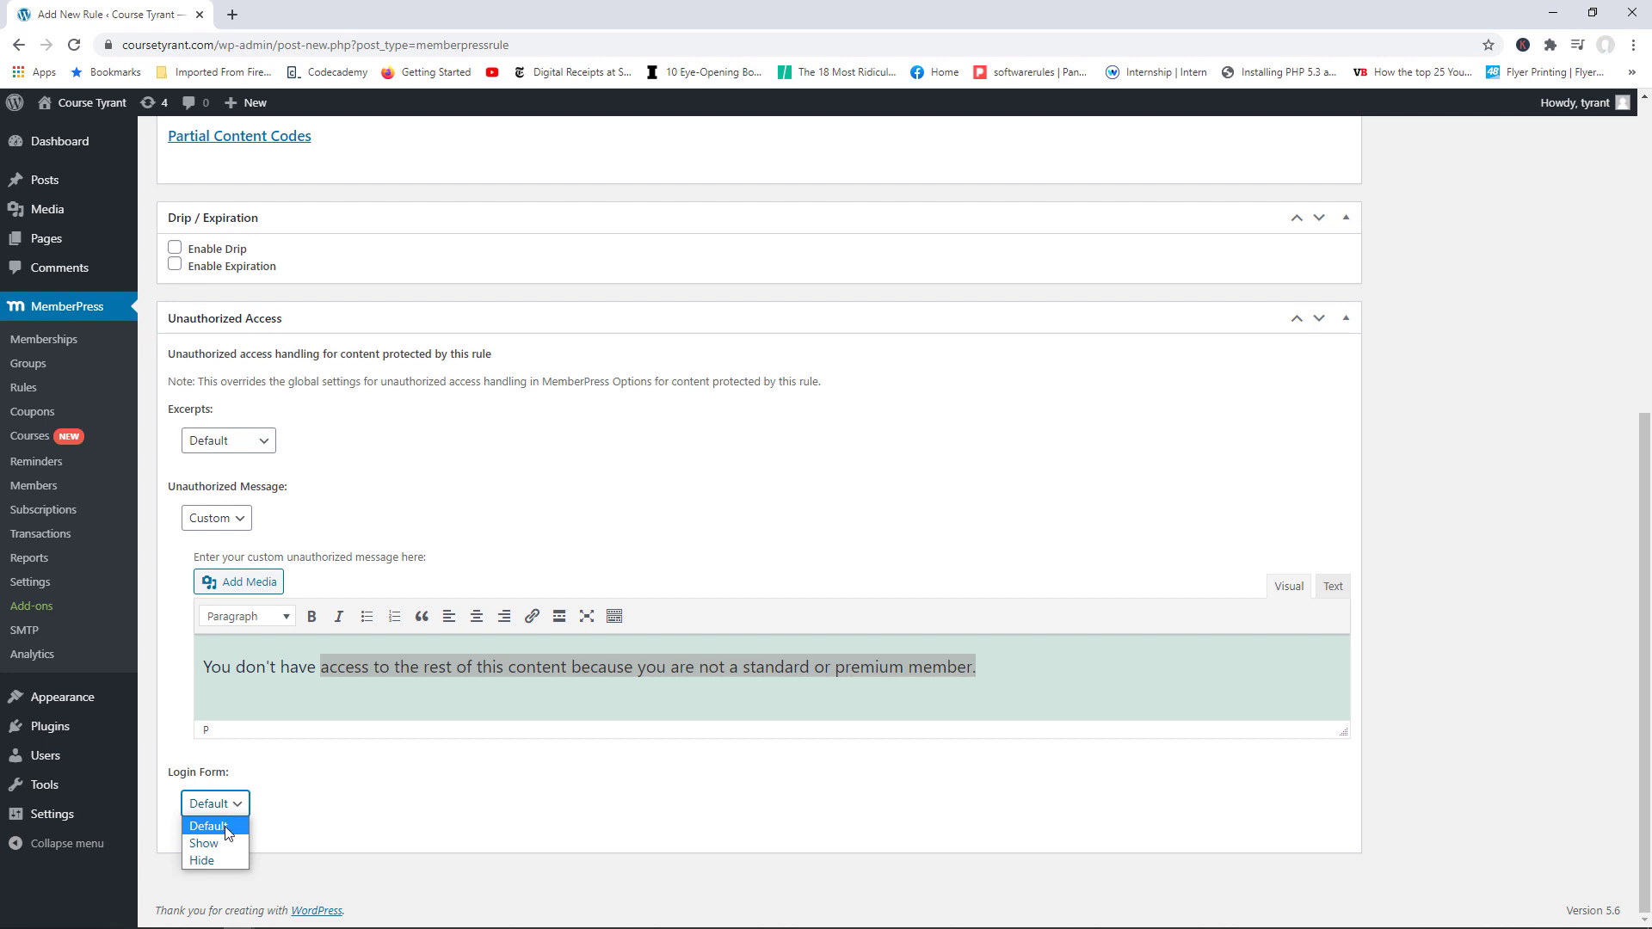
pyautogui.click(220, 846)
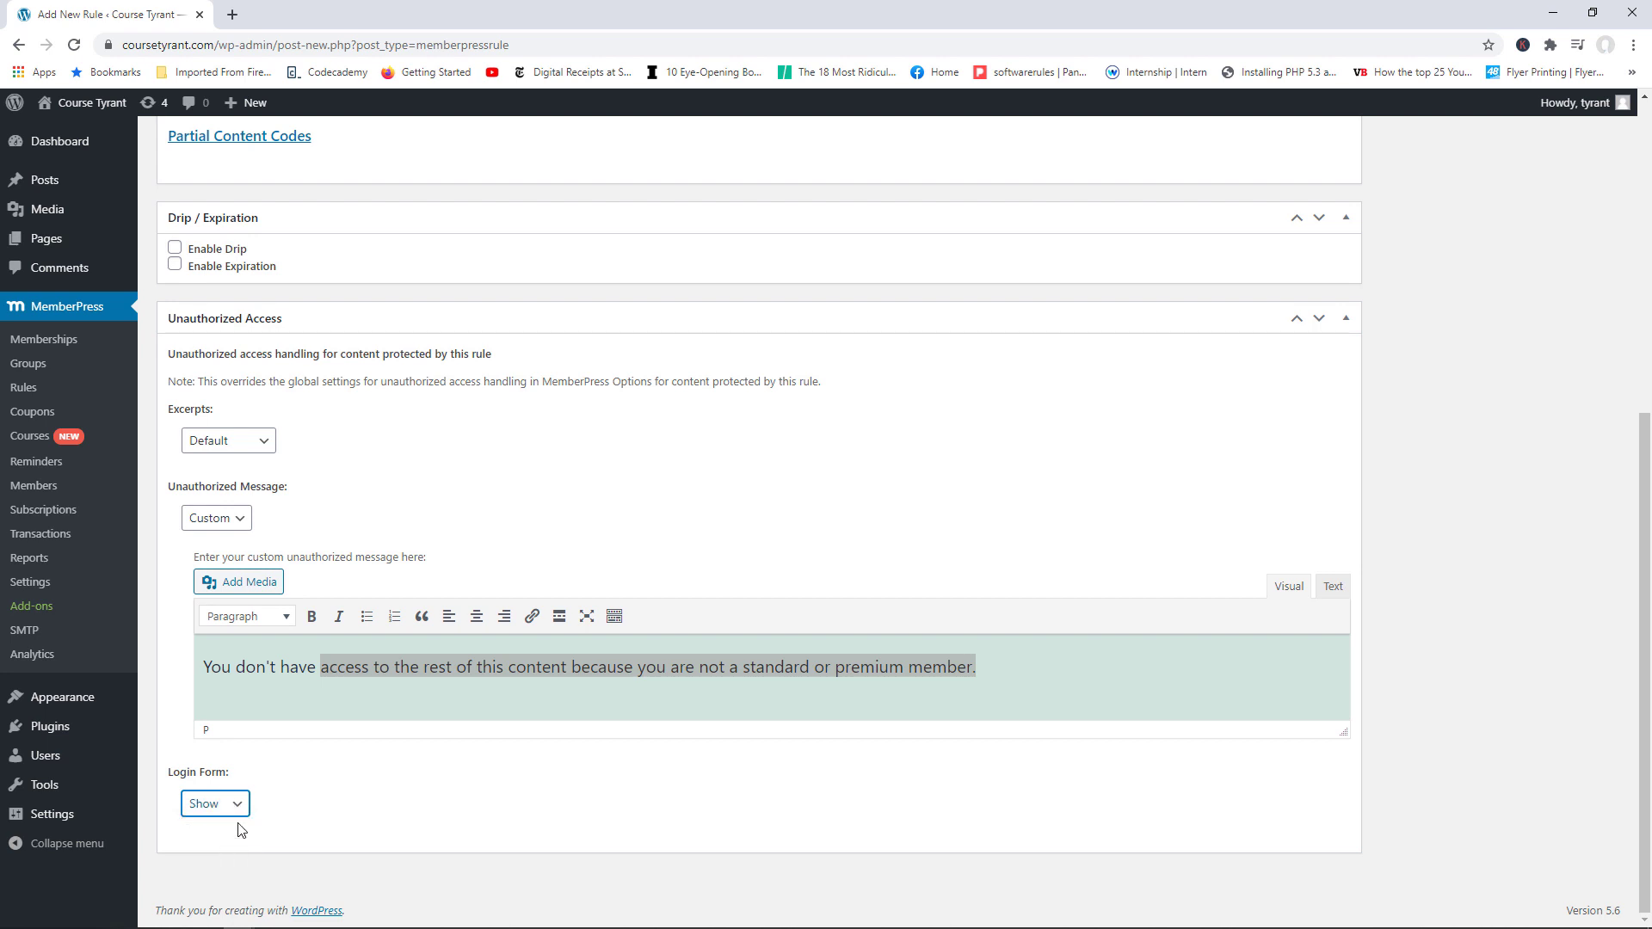
pyautogui.scroll(6, 1086, 717)
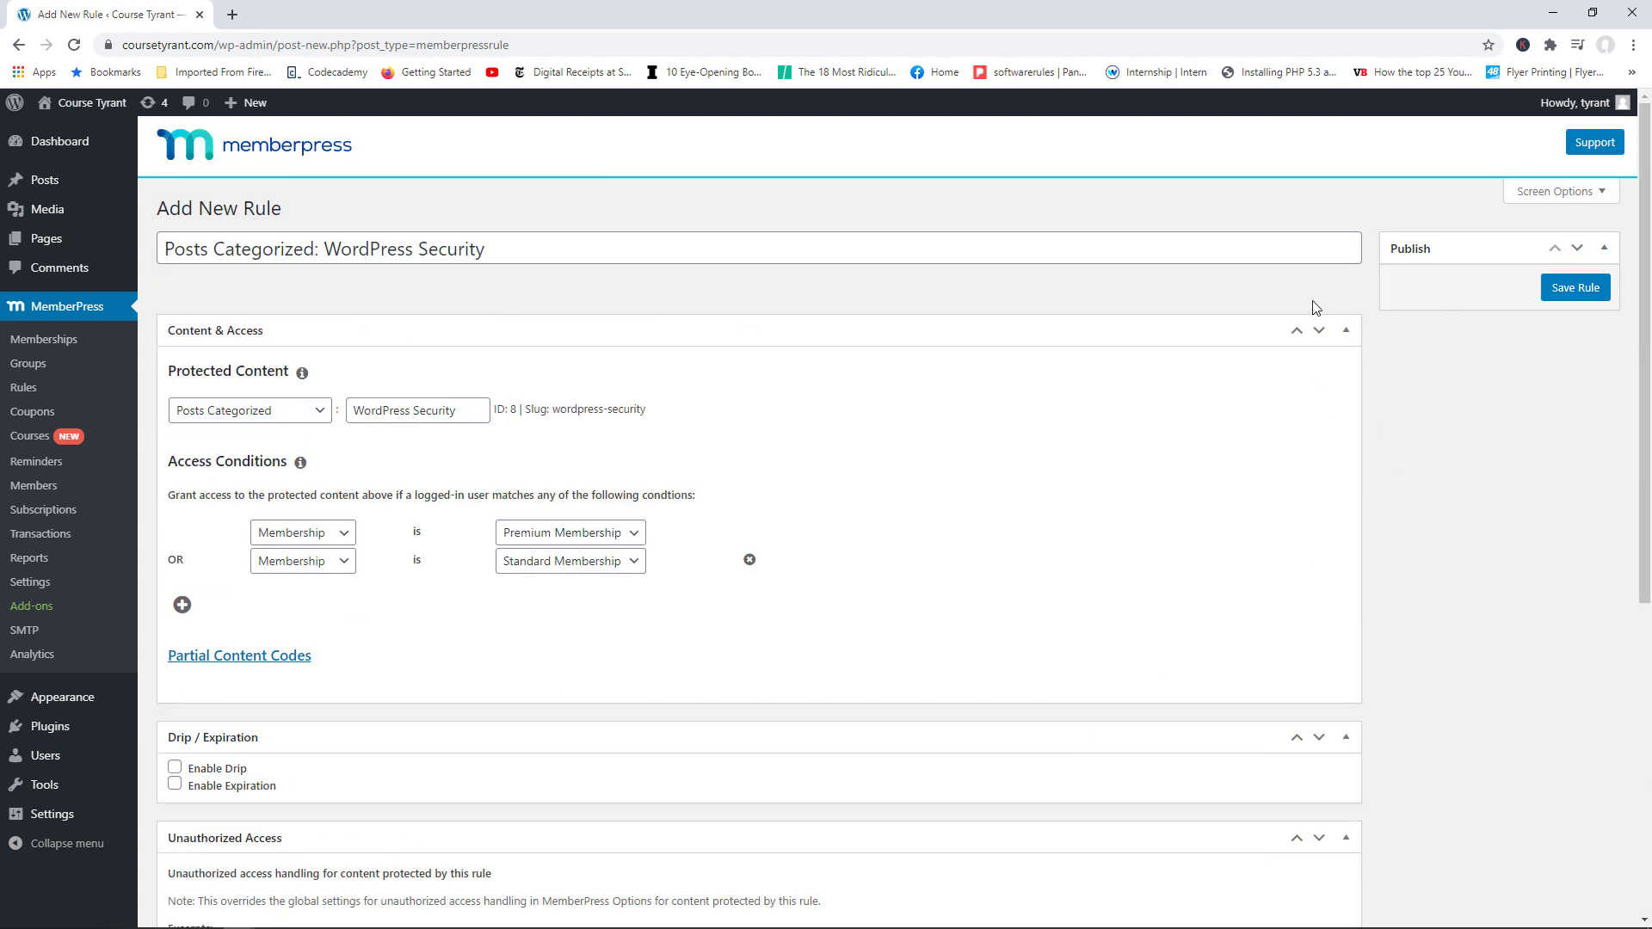
# Step: Save the new Posts Categorized: WordPress Security rule
pyautogui.click(1576, 289)
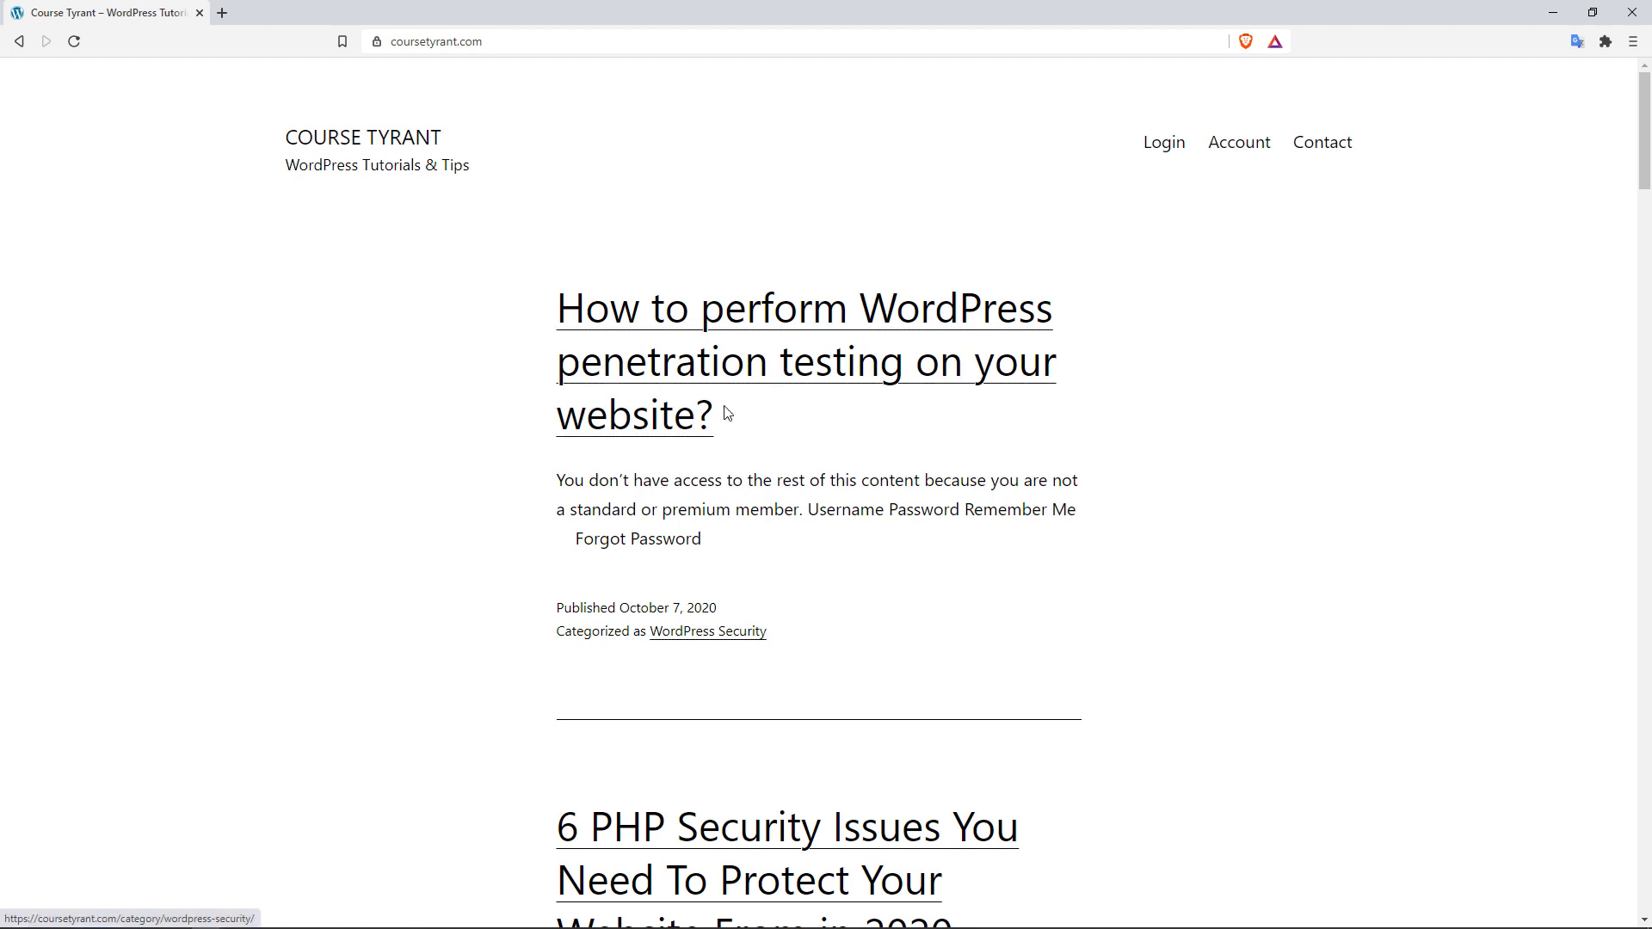
# Step: Check the penetration testing post's members-only message and login form, then return to the admin rule
pyautogui.click(686, 353)
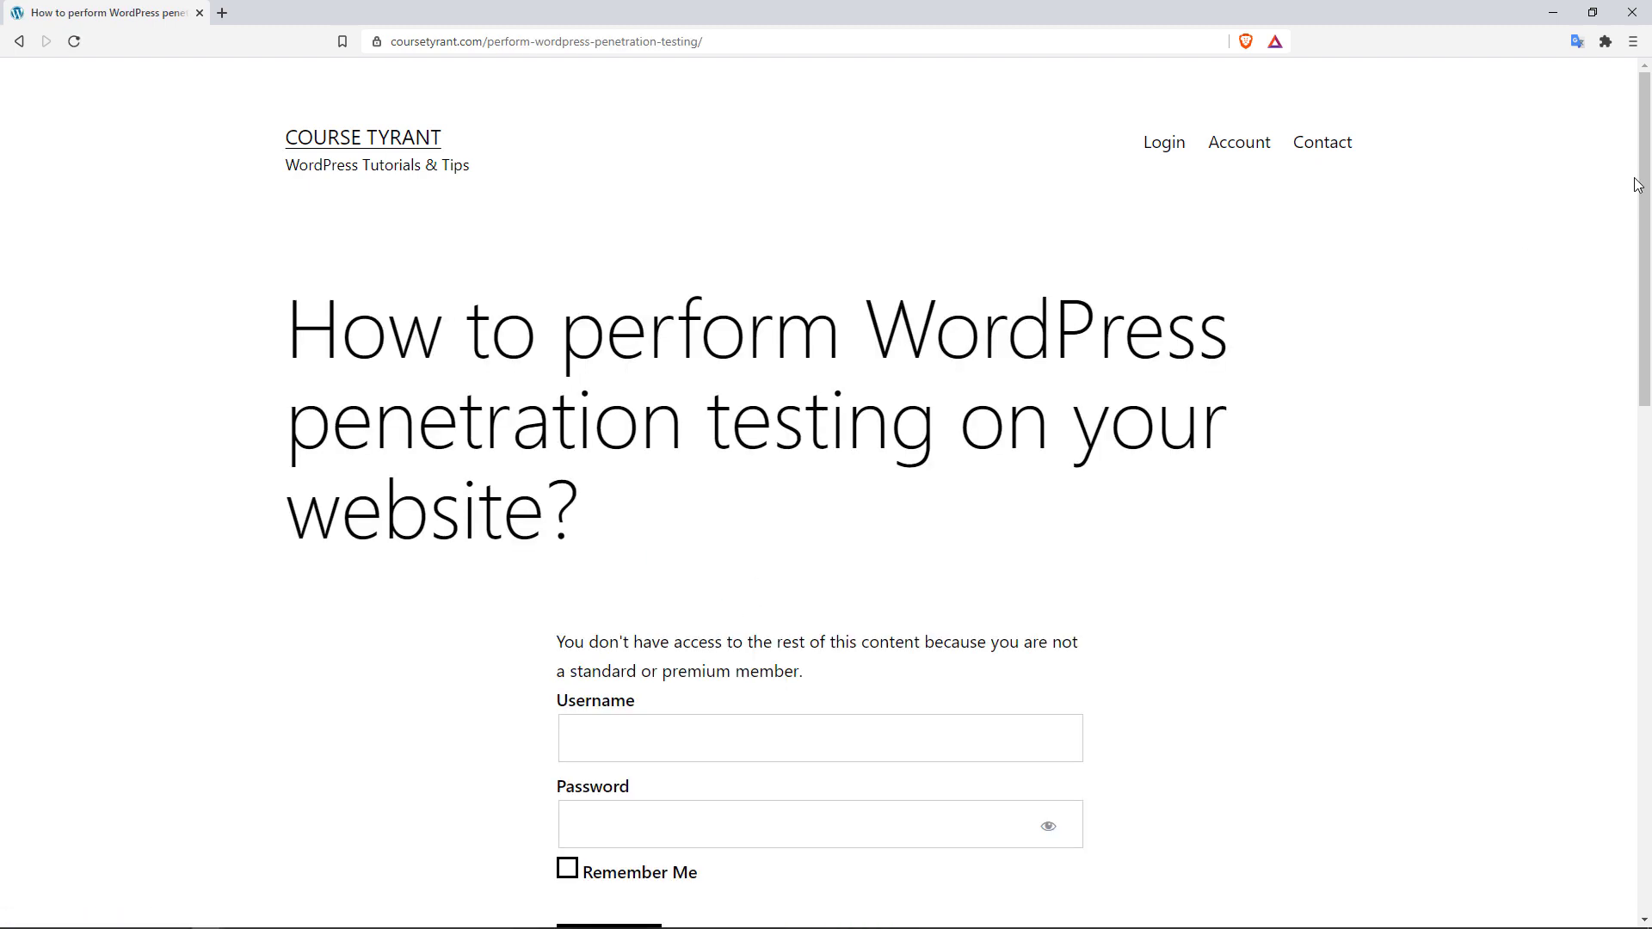
pyautogui.scroll(-2, 689, 361)
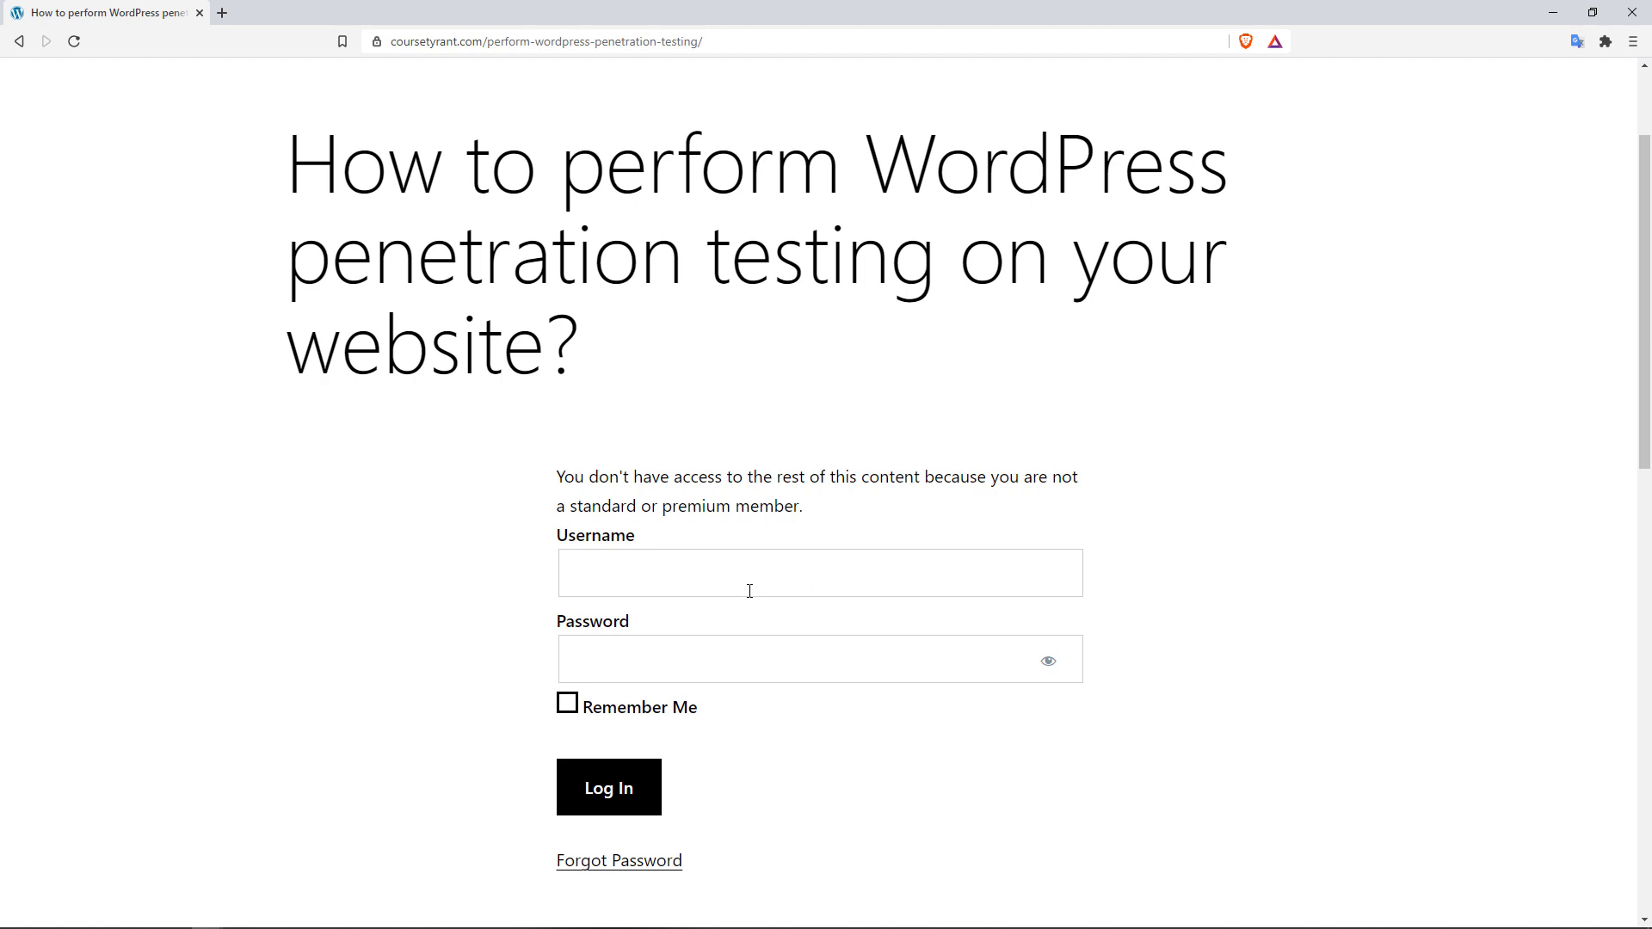
pyautogui.scroll(2, 740, 348)
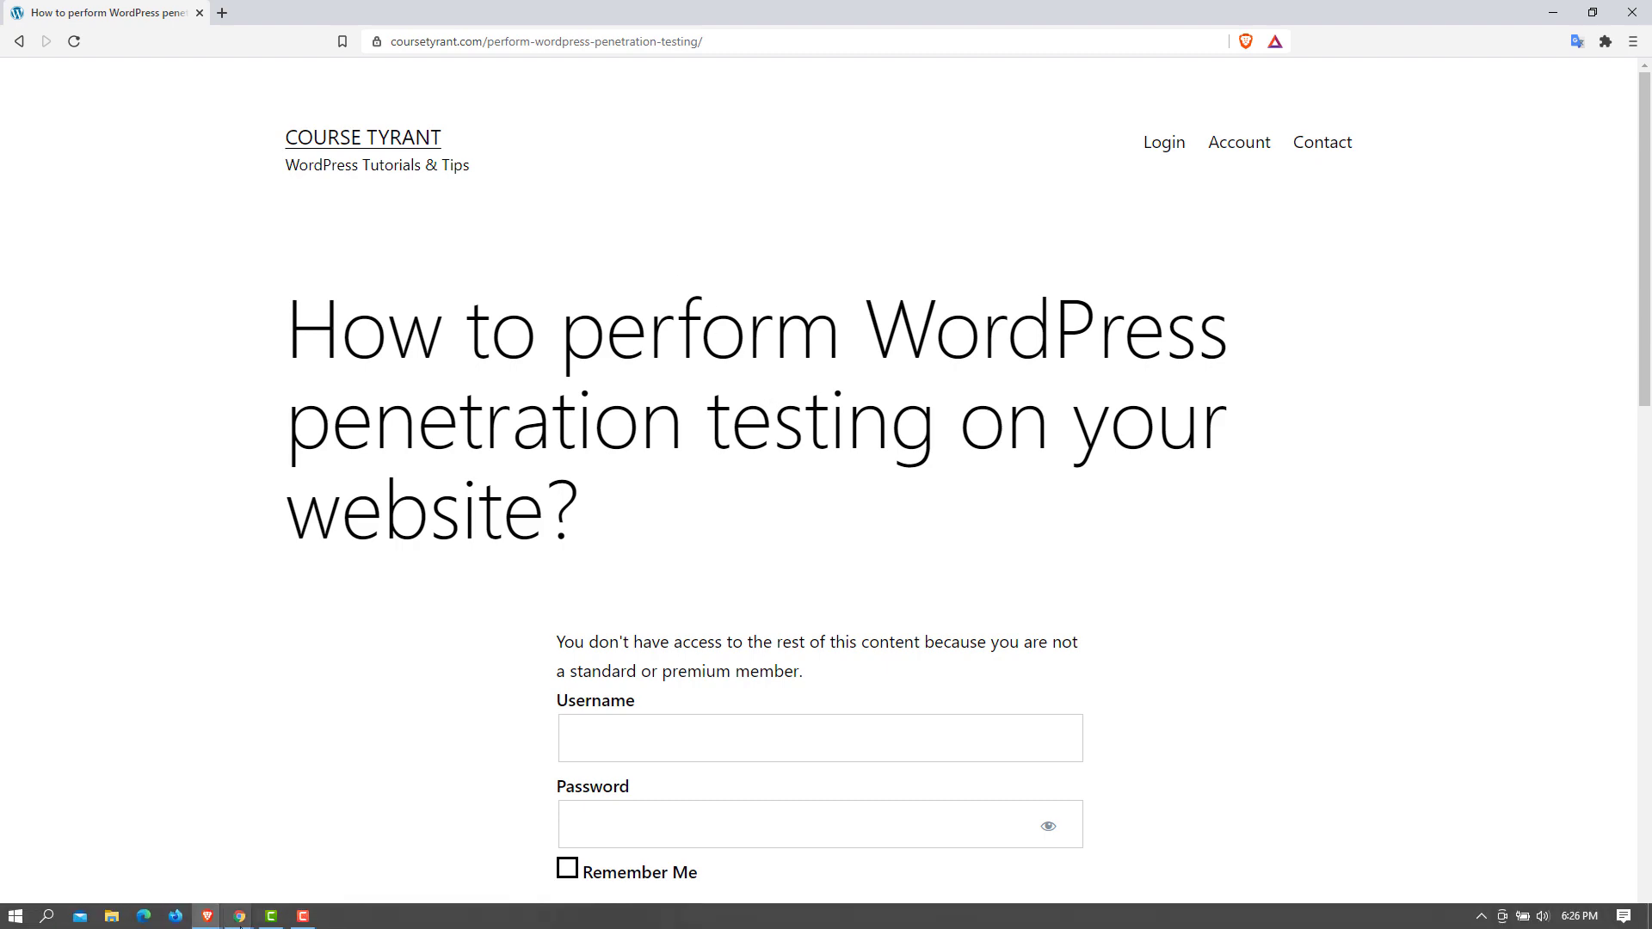
pyautogui.moveTo(240, 916)
pyautogui.click(353, 874)
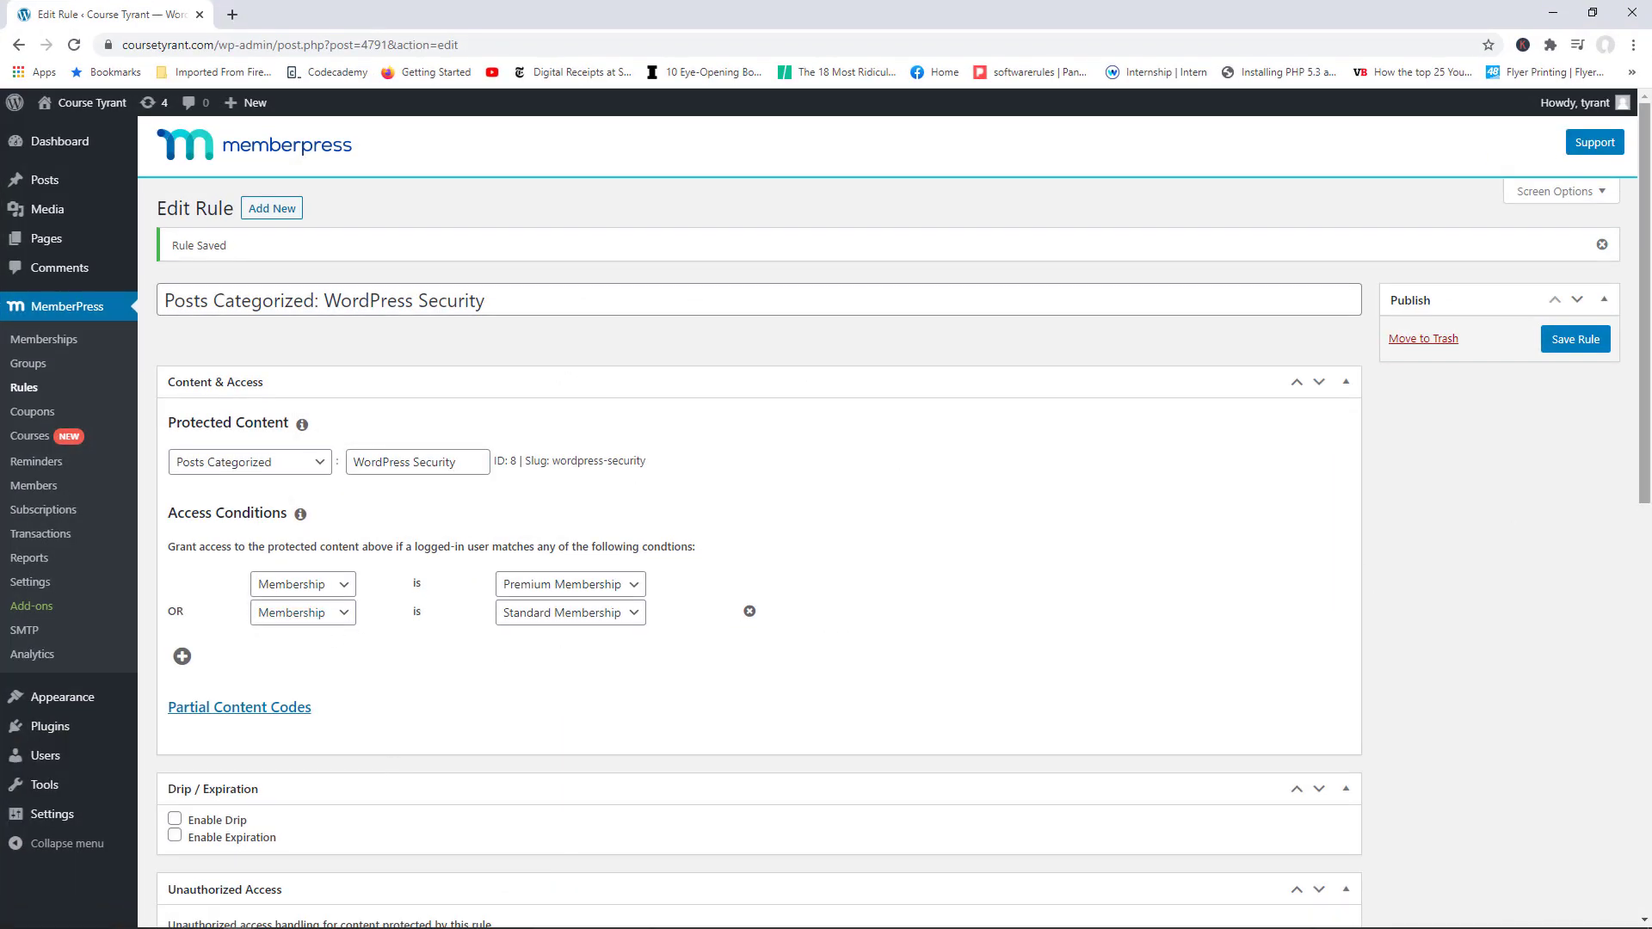
pyautogui.scroll(-3, 1634, 605)
# Step: Change Excerpts to Post Excerpt and update the saved rule
pyautogui.scroll(-1, 1634, 605)
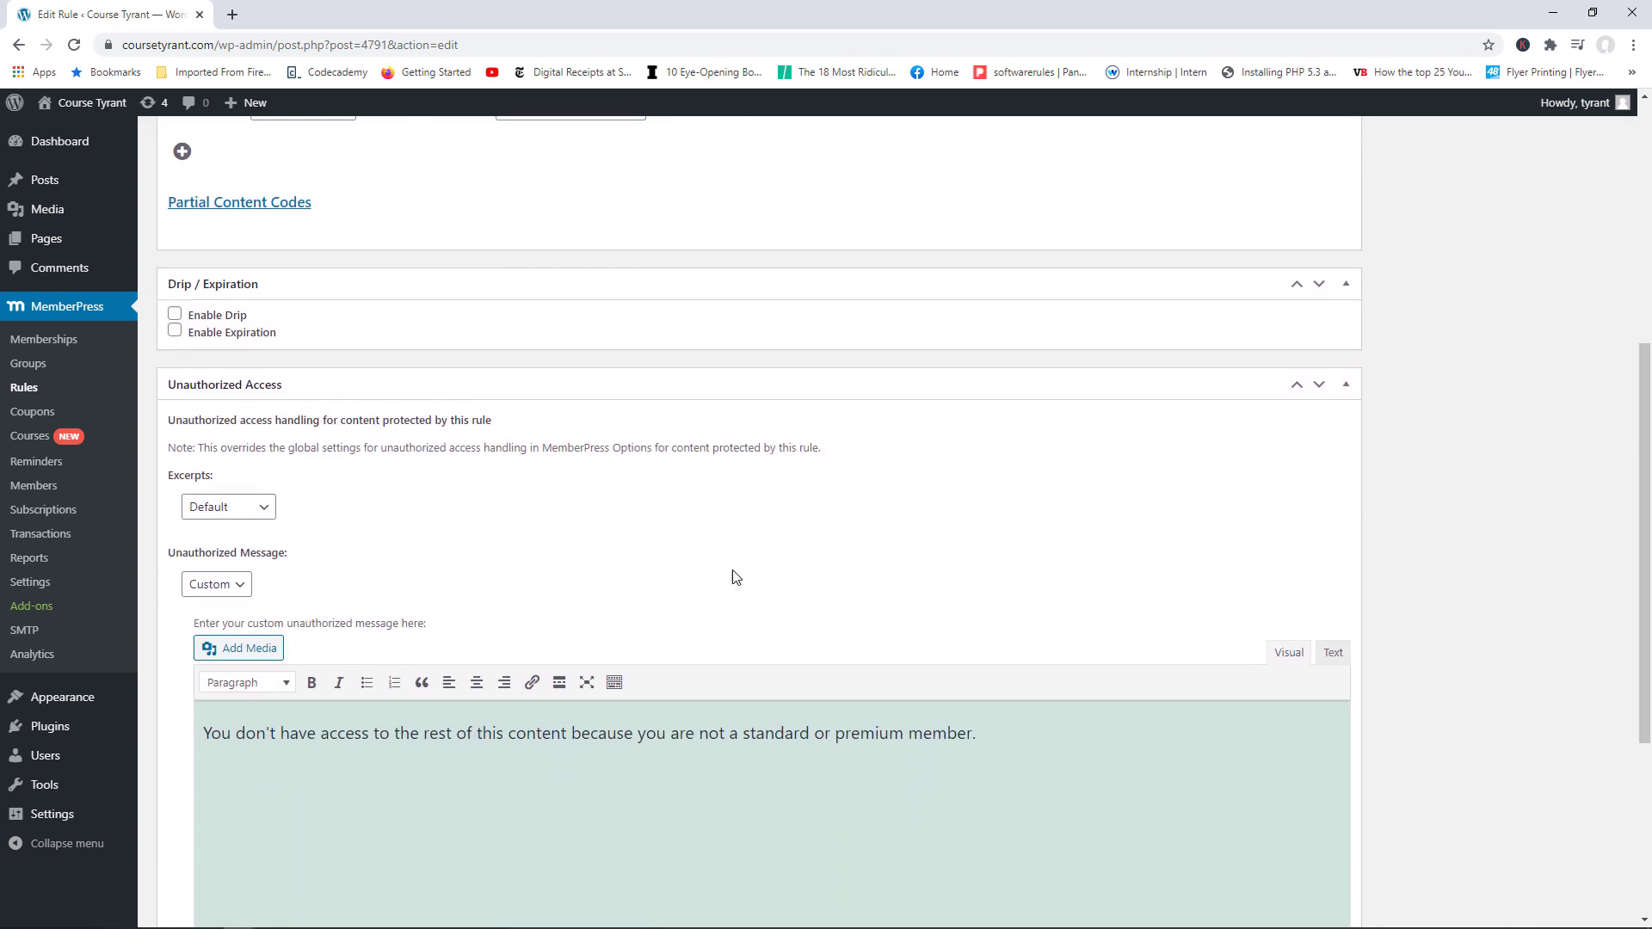
pyautogui.click(258, 510)
pyautogui.click(244, 583)
pyautogui.scroll(-4, 763, 480)
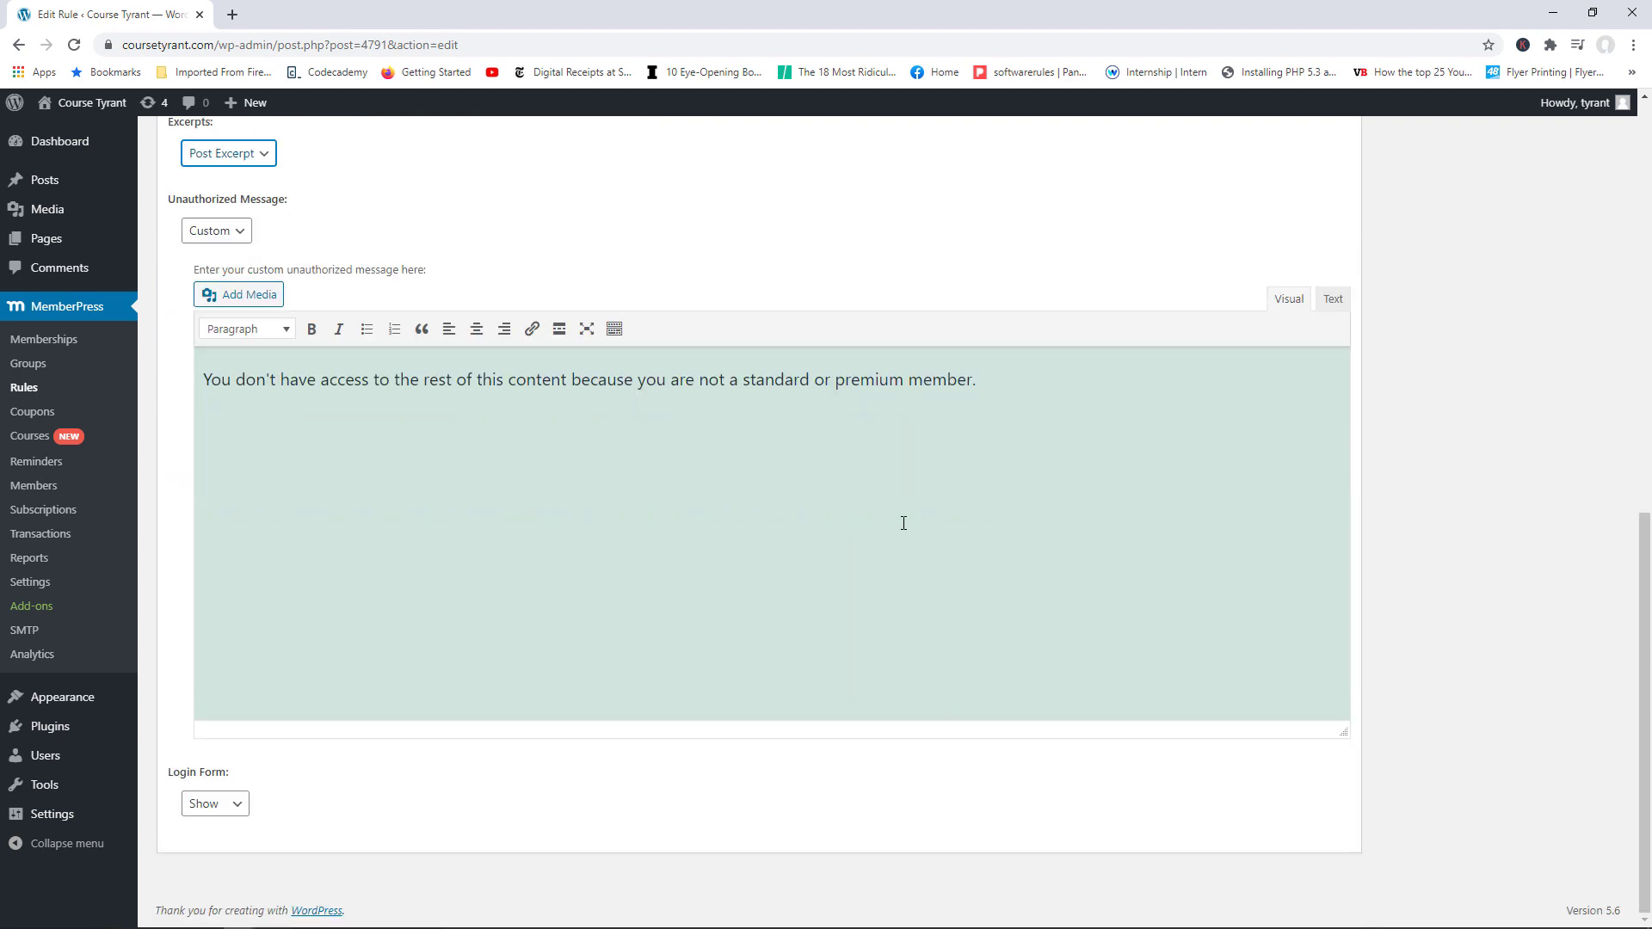
pyautogui.scroll(10, 900, 523)
pyautogui.click(1580, 339)
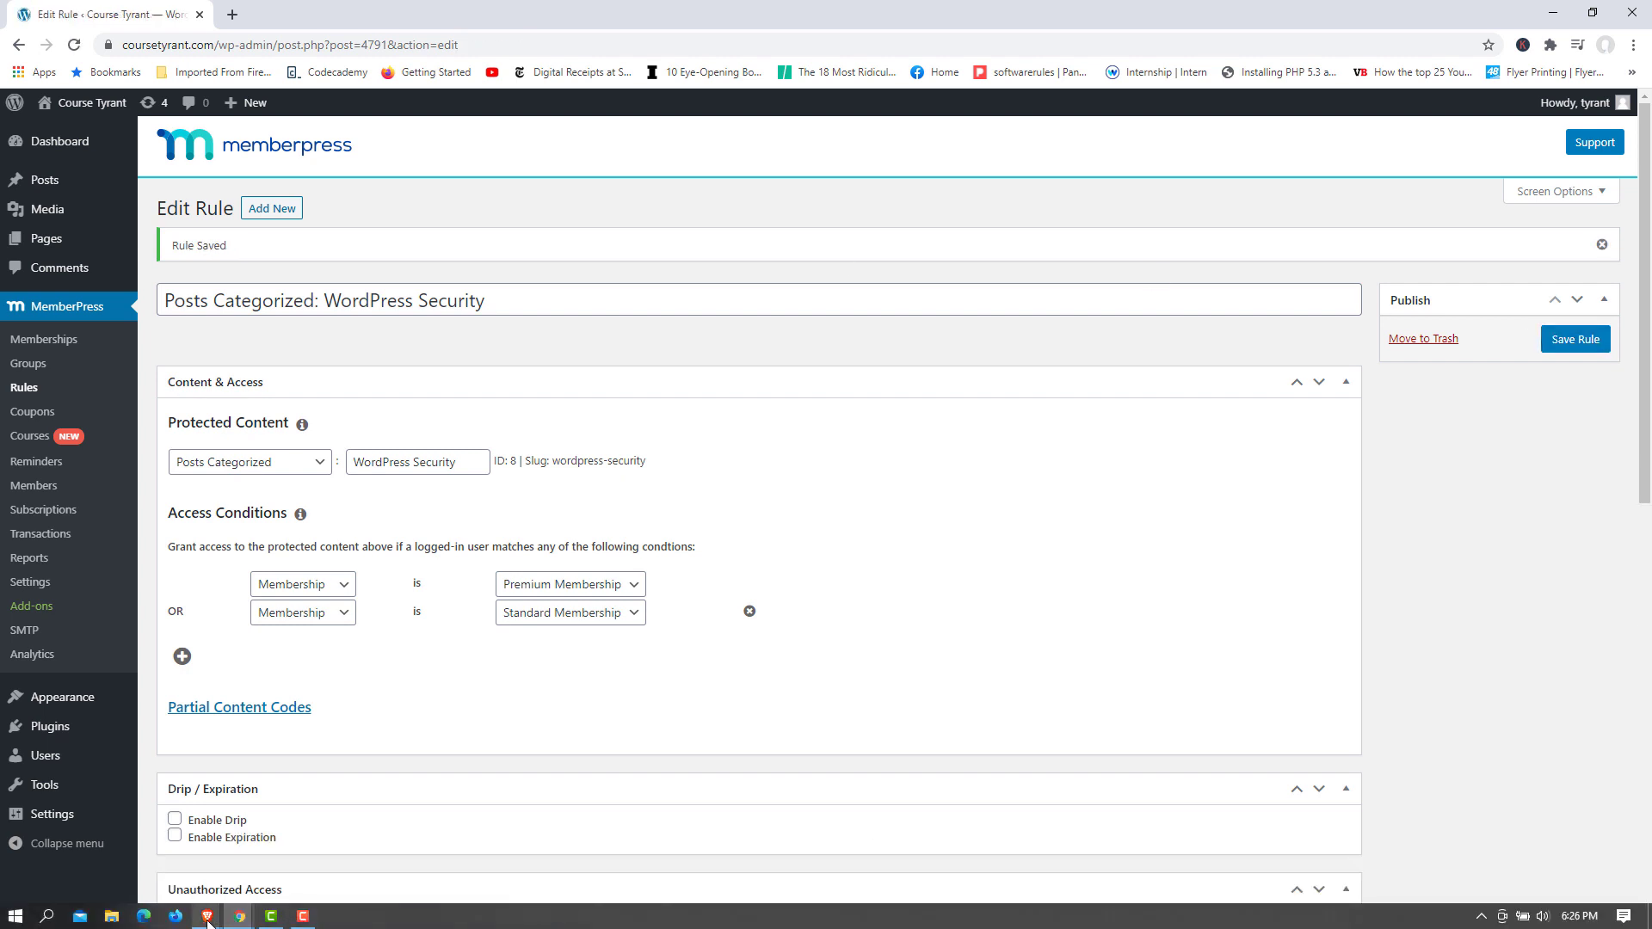
pyautogui.moveTo(208, 919)
pyautogui.click(298, 885)
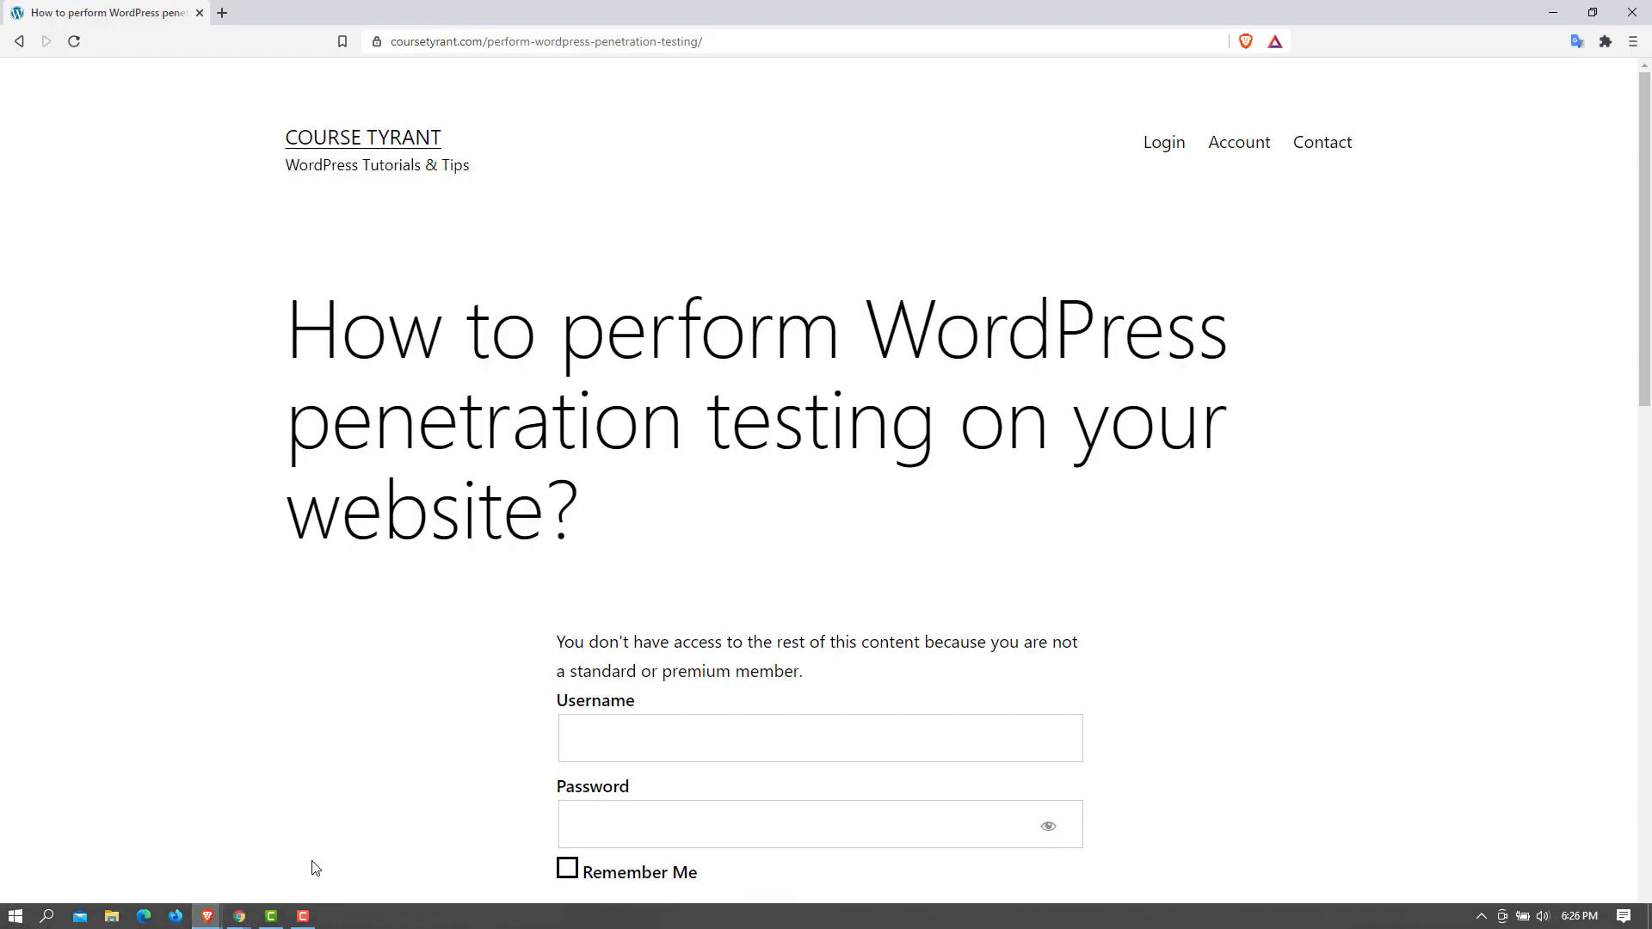
# Step: Reload the penetration testing post and review its excerpt, access message and Continue reading link
pyautogui.click(75, 42)
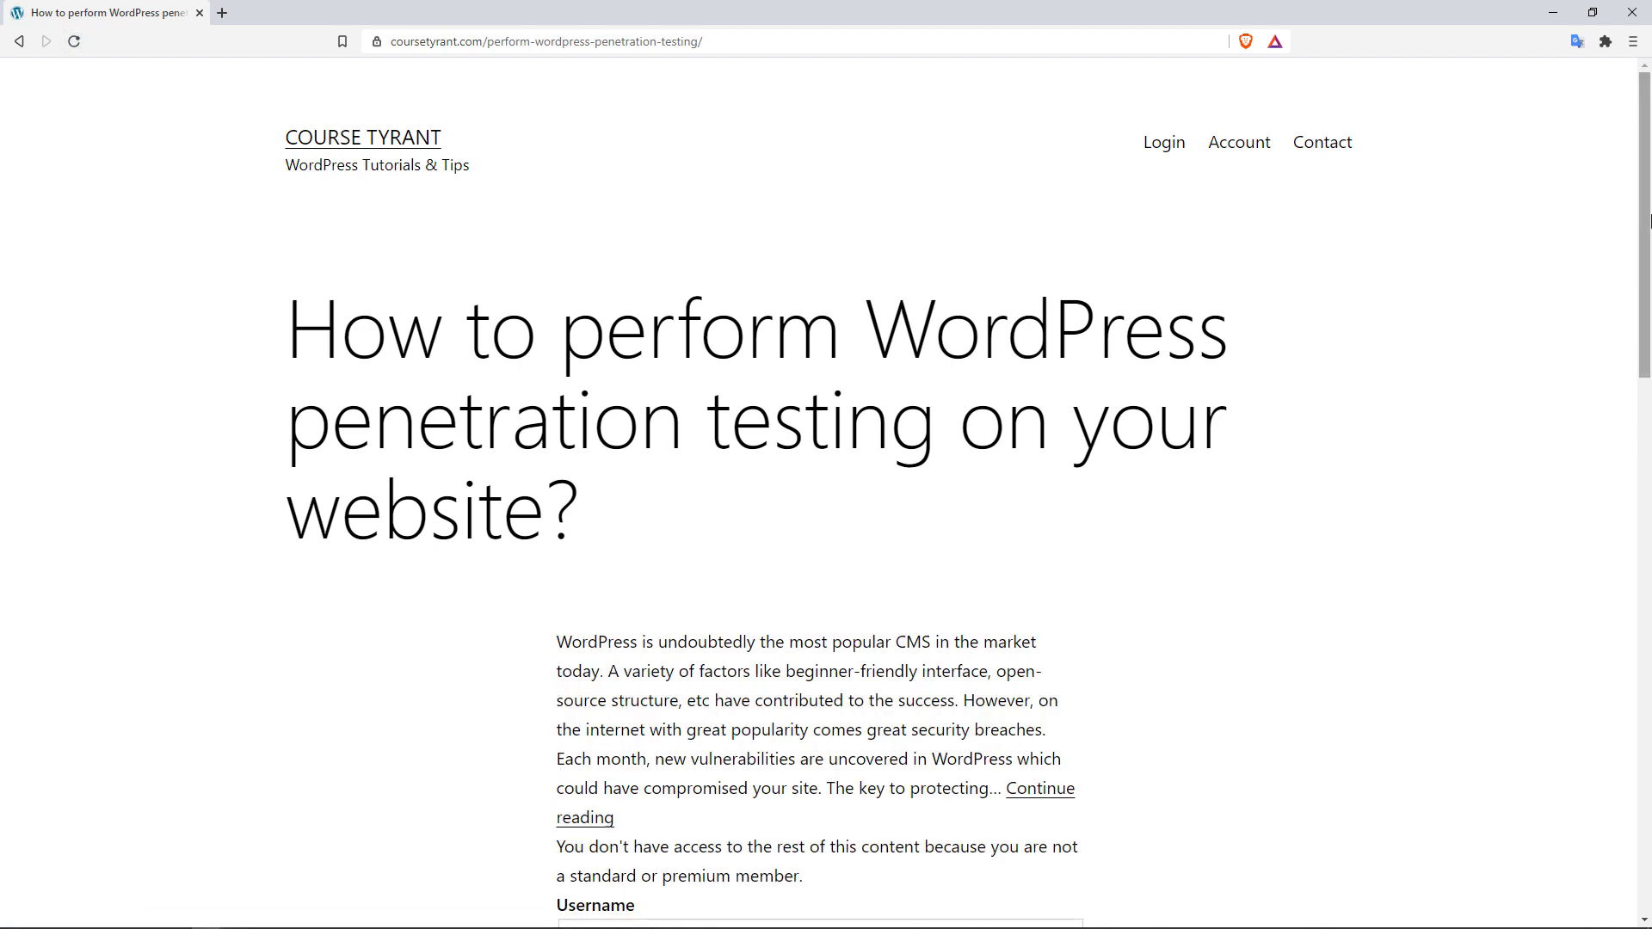
pyautogui.moveTo(1648, 222); pyautogui.dragTo(1638, 320)
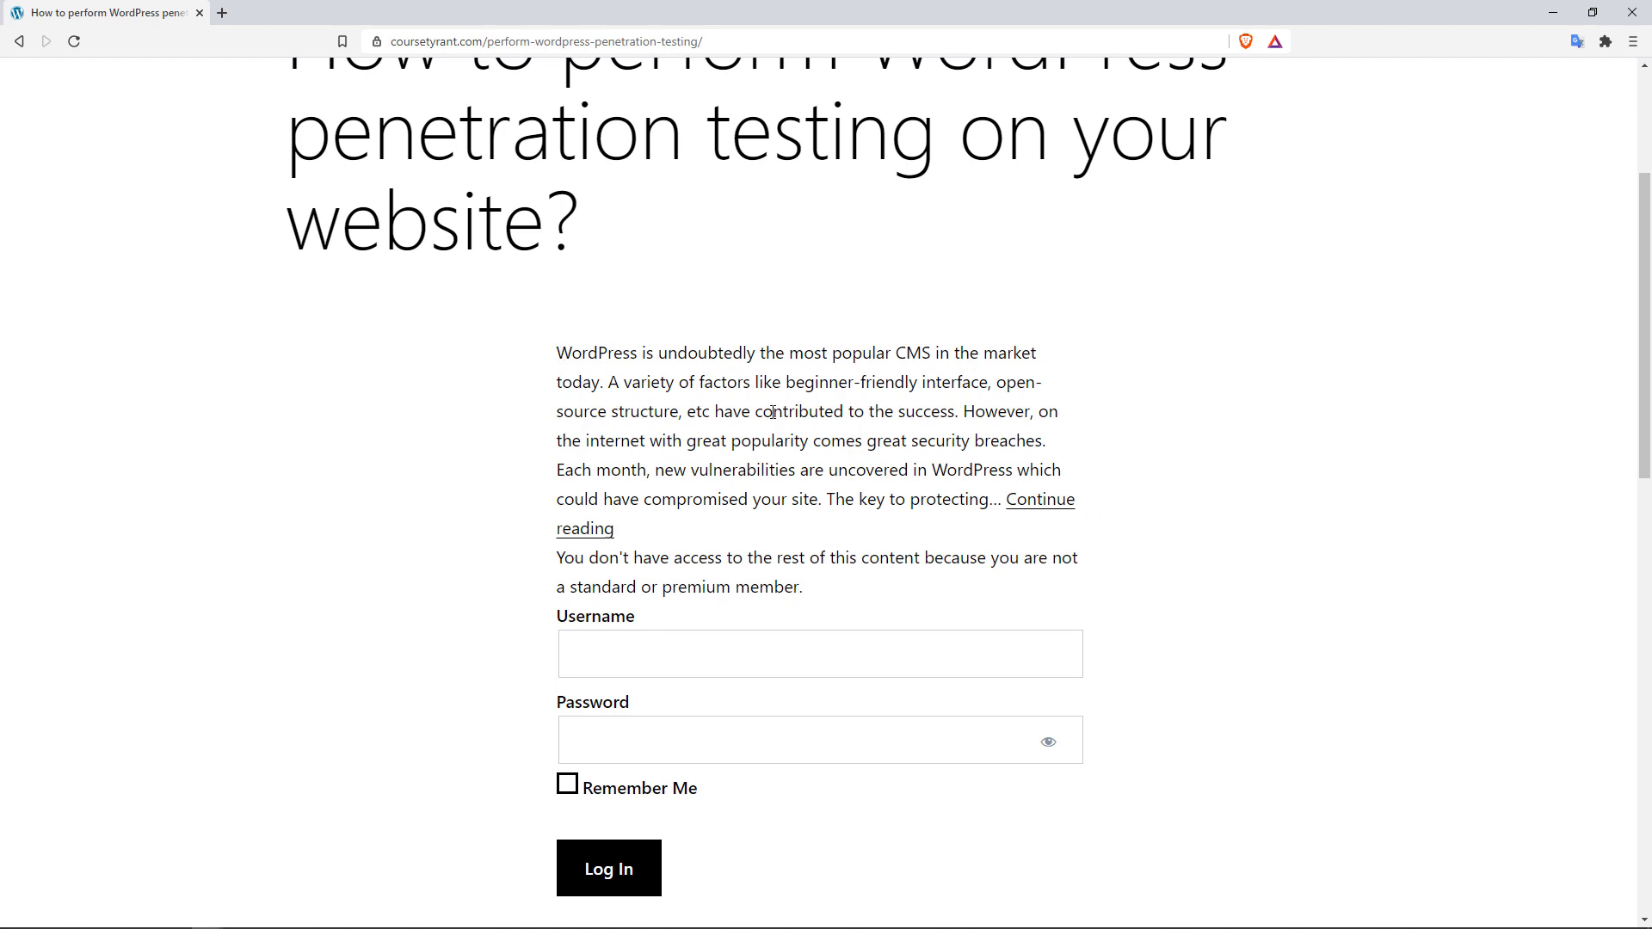
pyautogui.moveTo(561, 345); pyautogui.dragTo(951, 501)
pyautogui.click(1255, 475)
pyautogui.moveTo(564, 558); pyautogui.dragTo(770, 565)
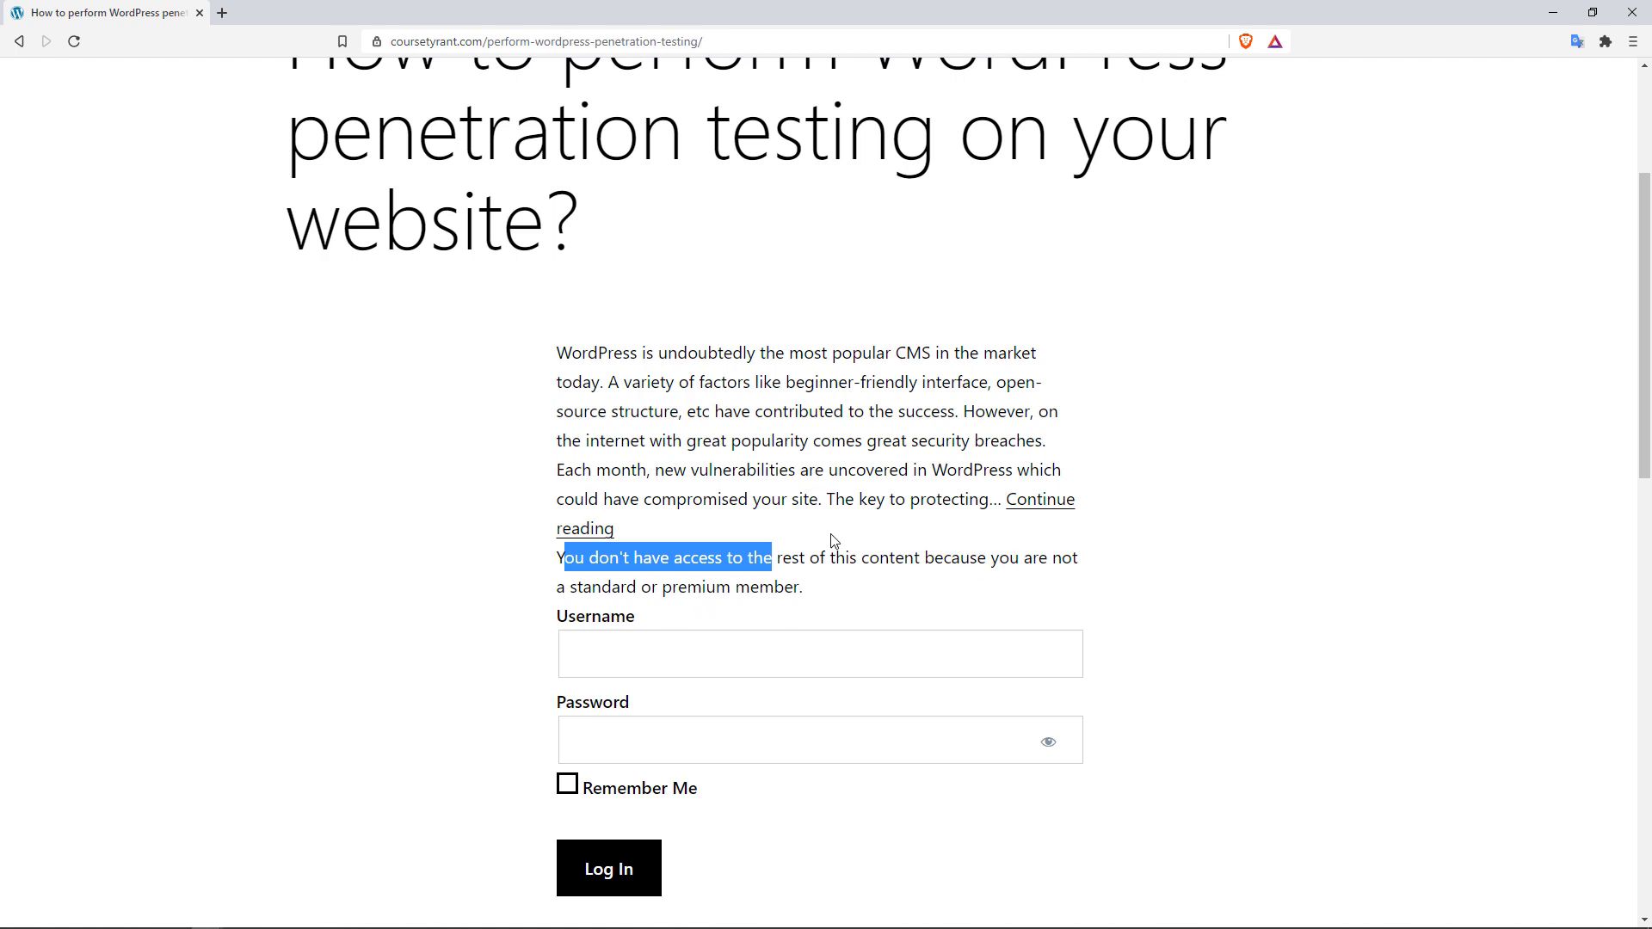
pyautogui.click(1032, 507)
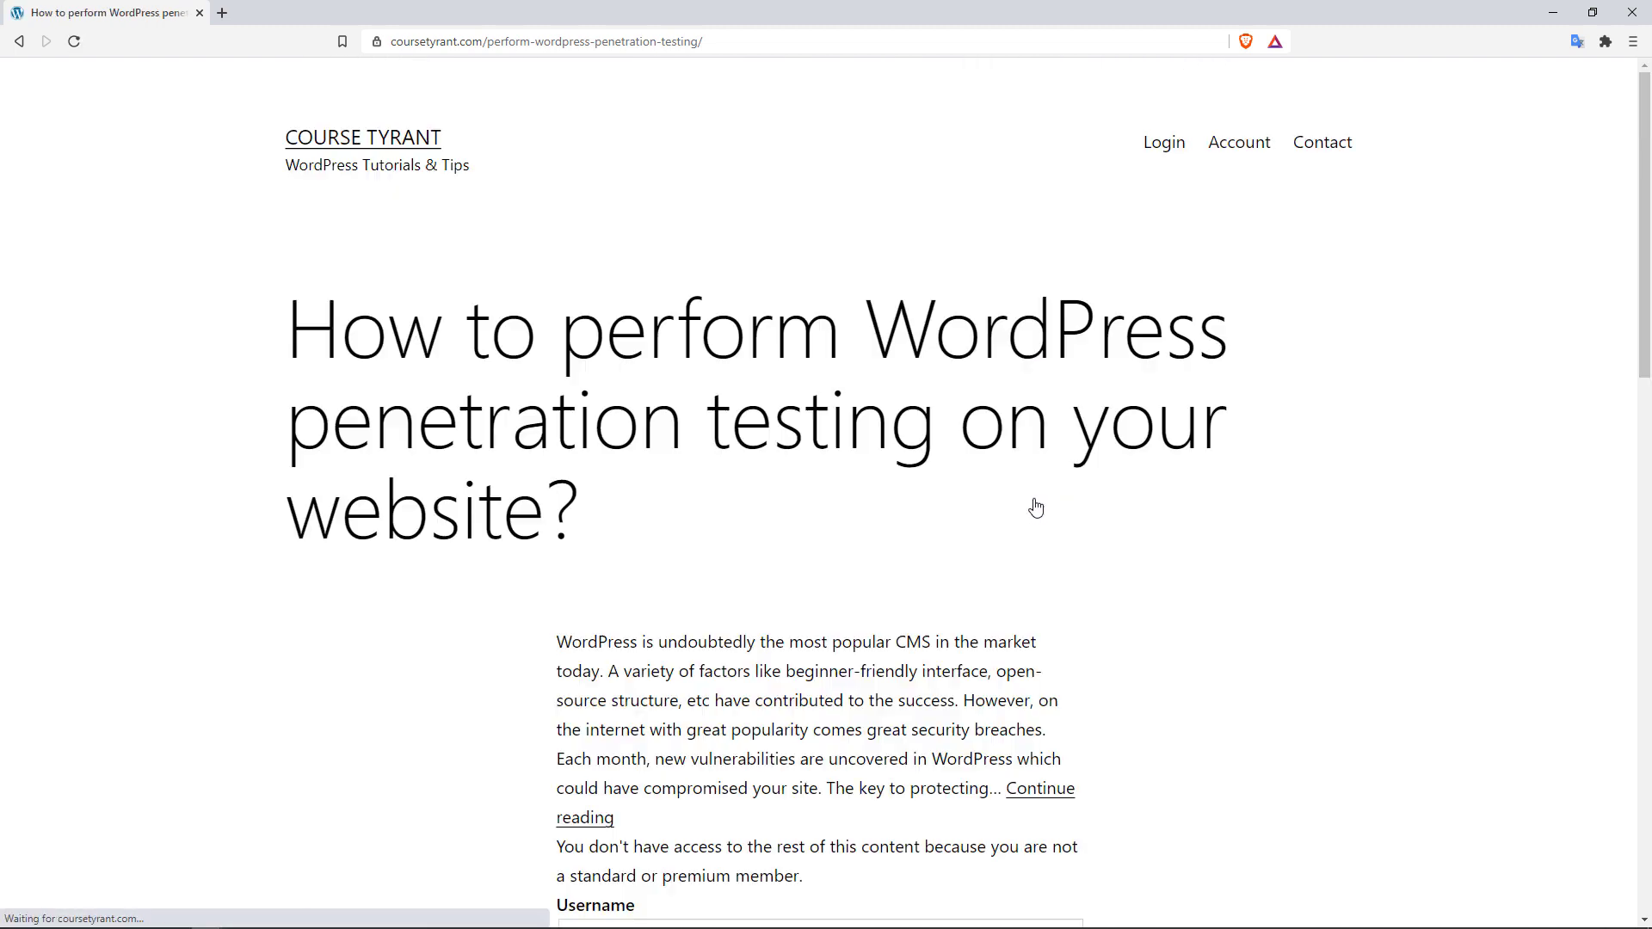
pyautogui.scroll(-6, 1540, 330)
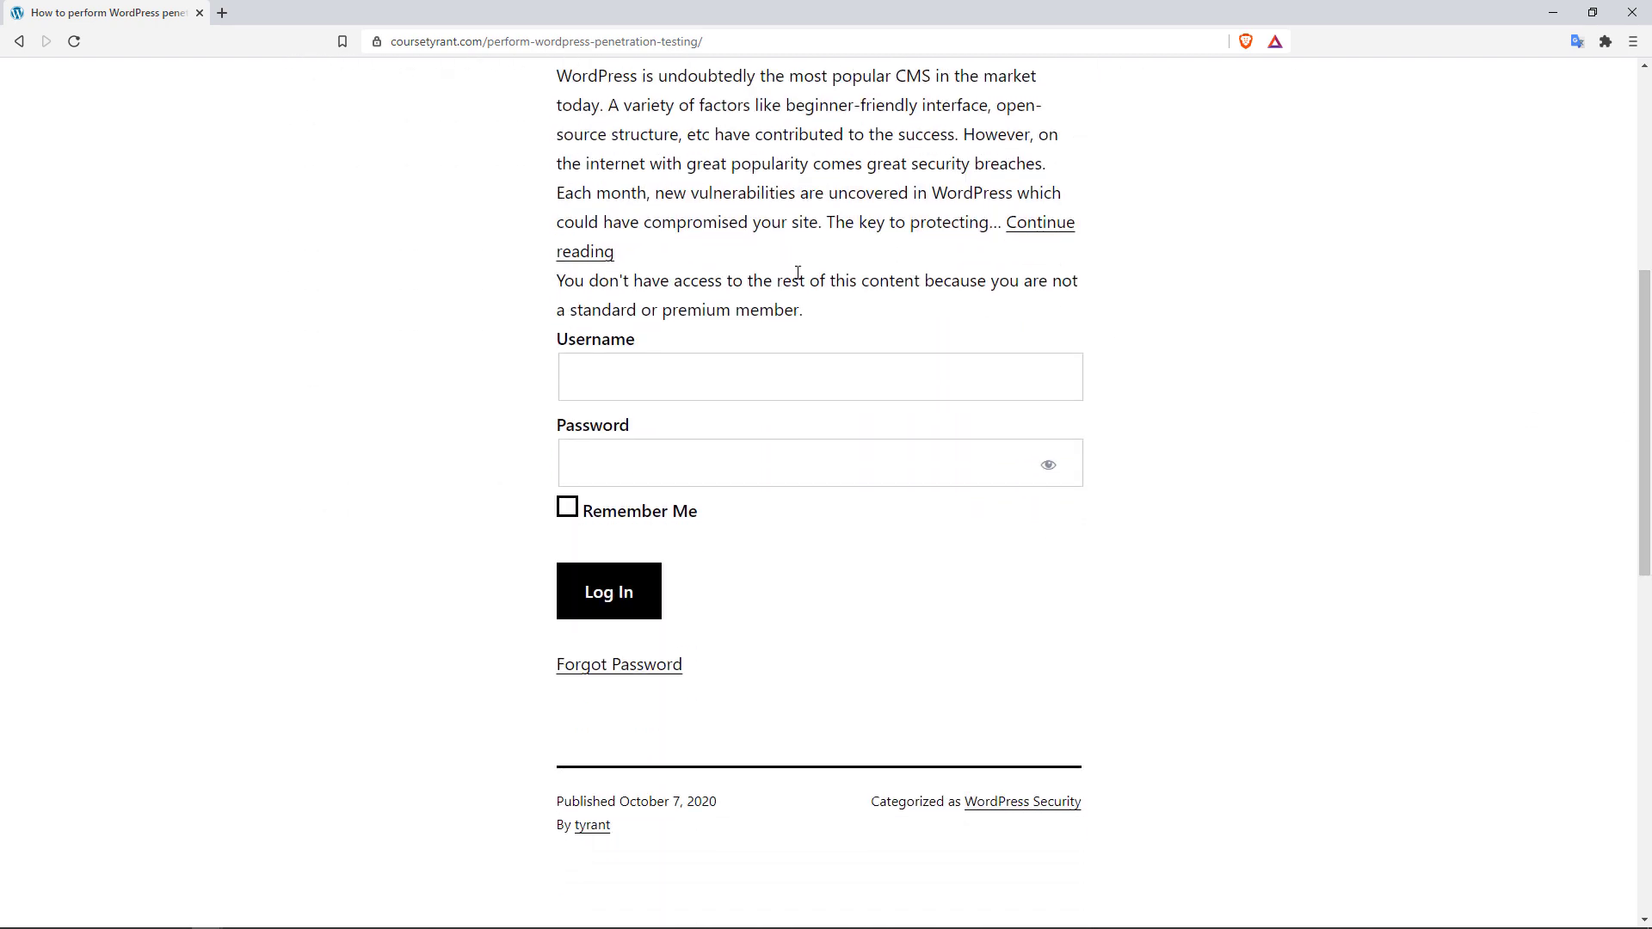
pyautogui.scroll(6, 952, 431)
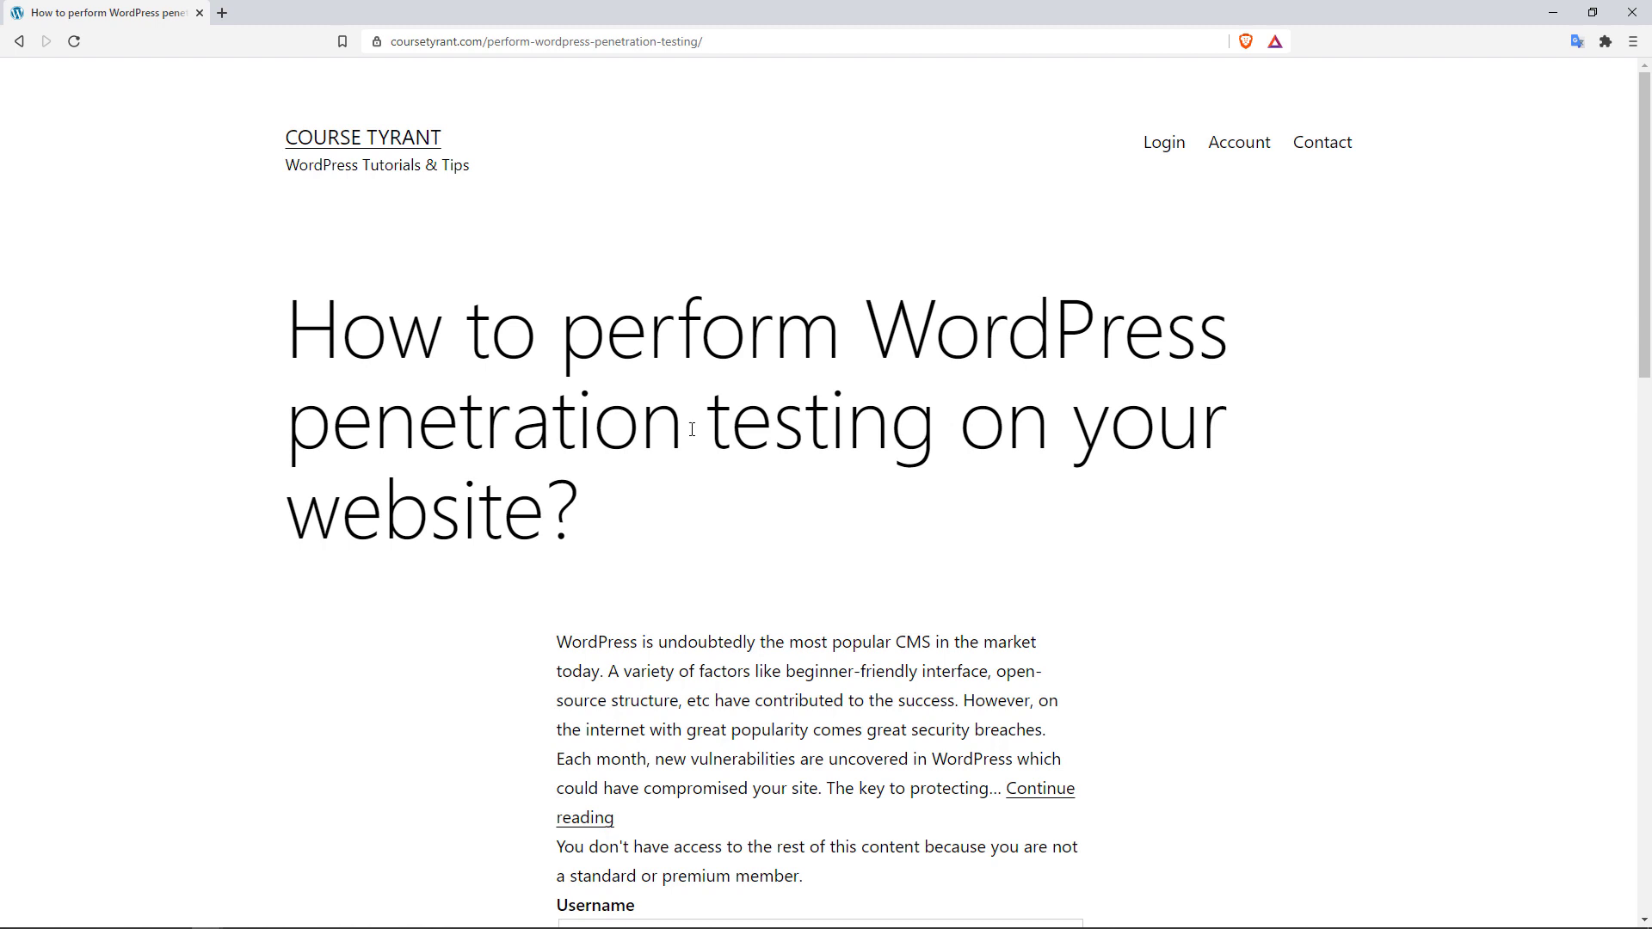
pyautogui.scroll(-8, 692, 429)
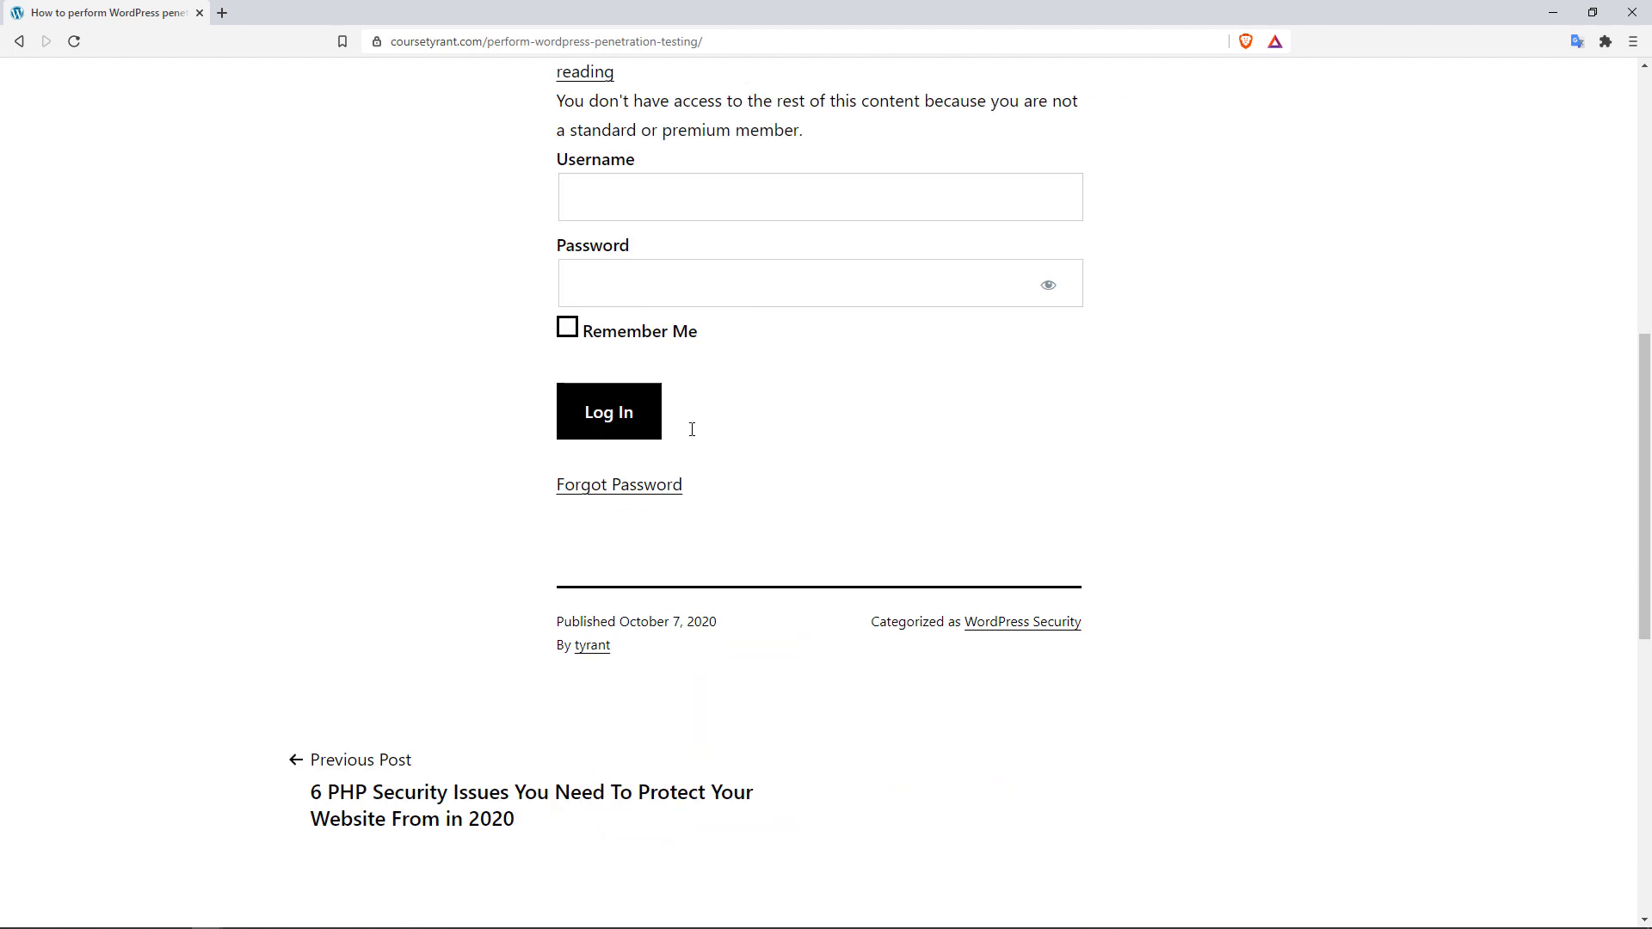
pyautogui.scroll(8, 1082, 428)
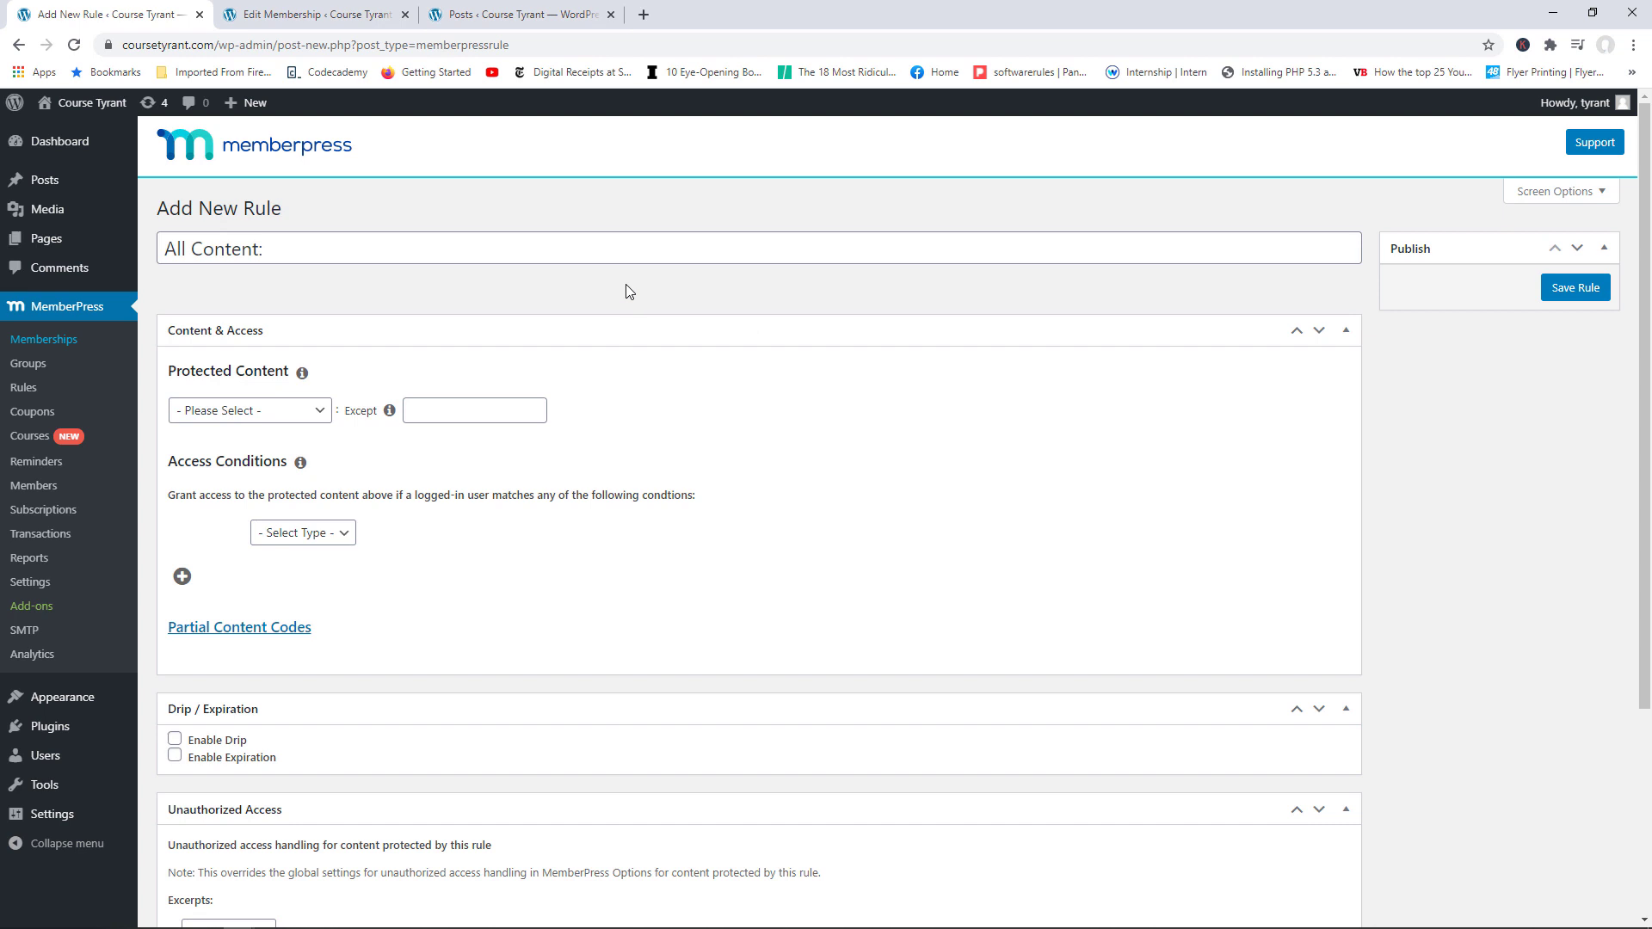
pyautogui.click(326, 8)
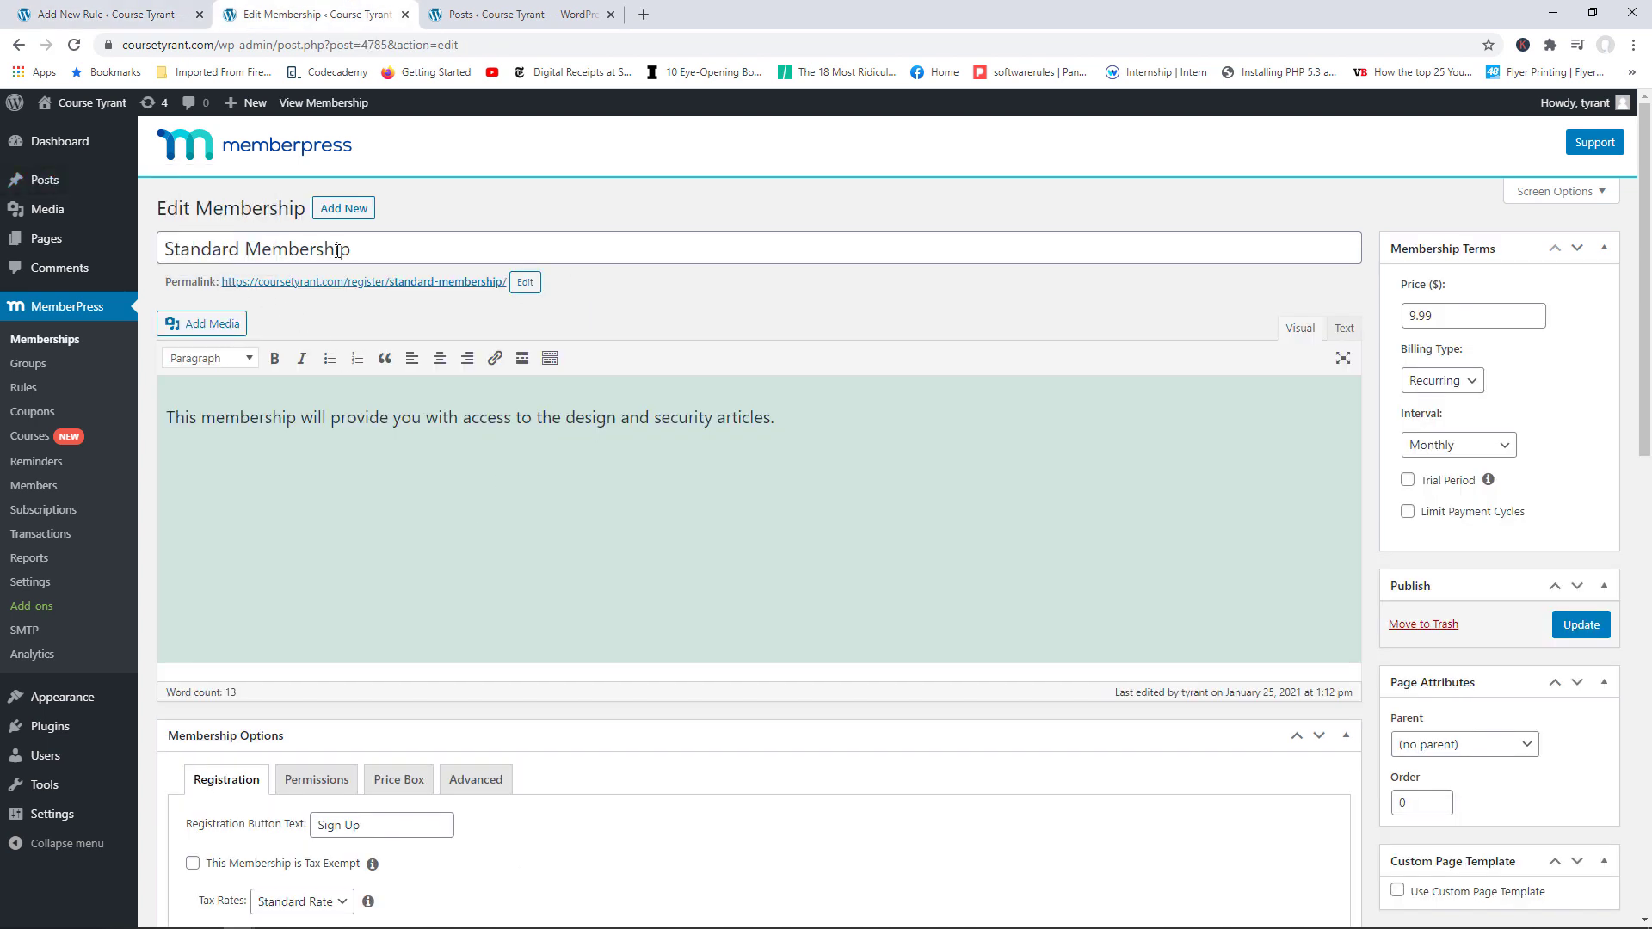
pyautogui.moveTo(567, 419); pyautogui.dragTo(715, 421)
pyautogui.click(483, 14)
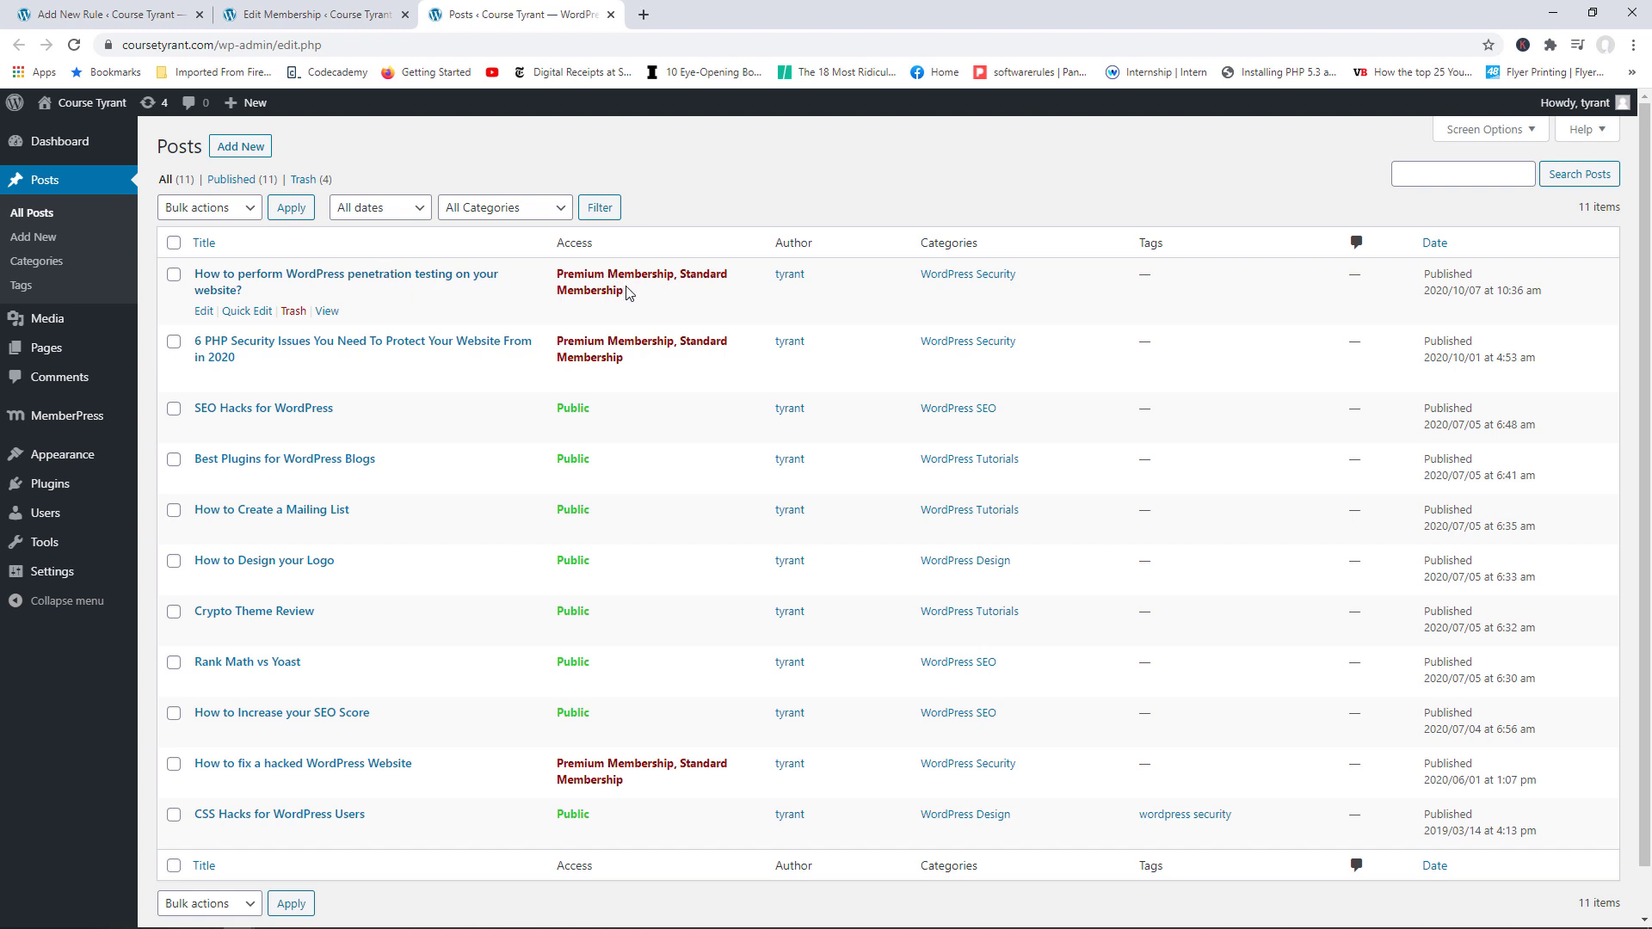
pyautogui.click(84, 4)
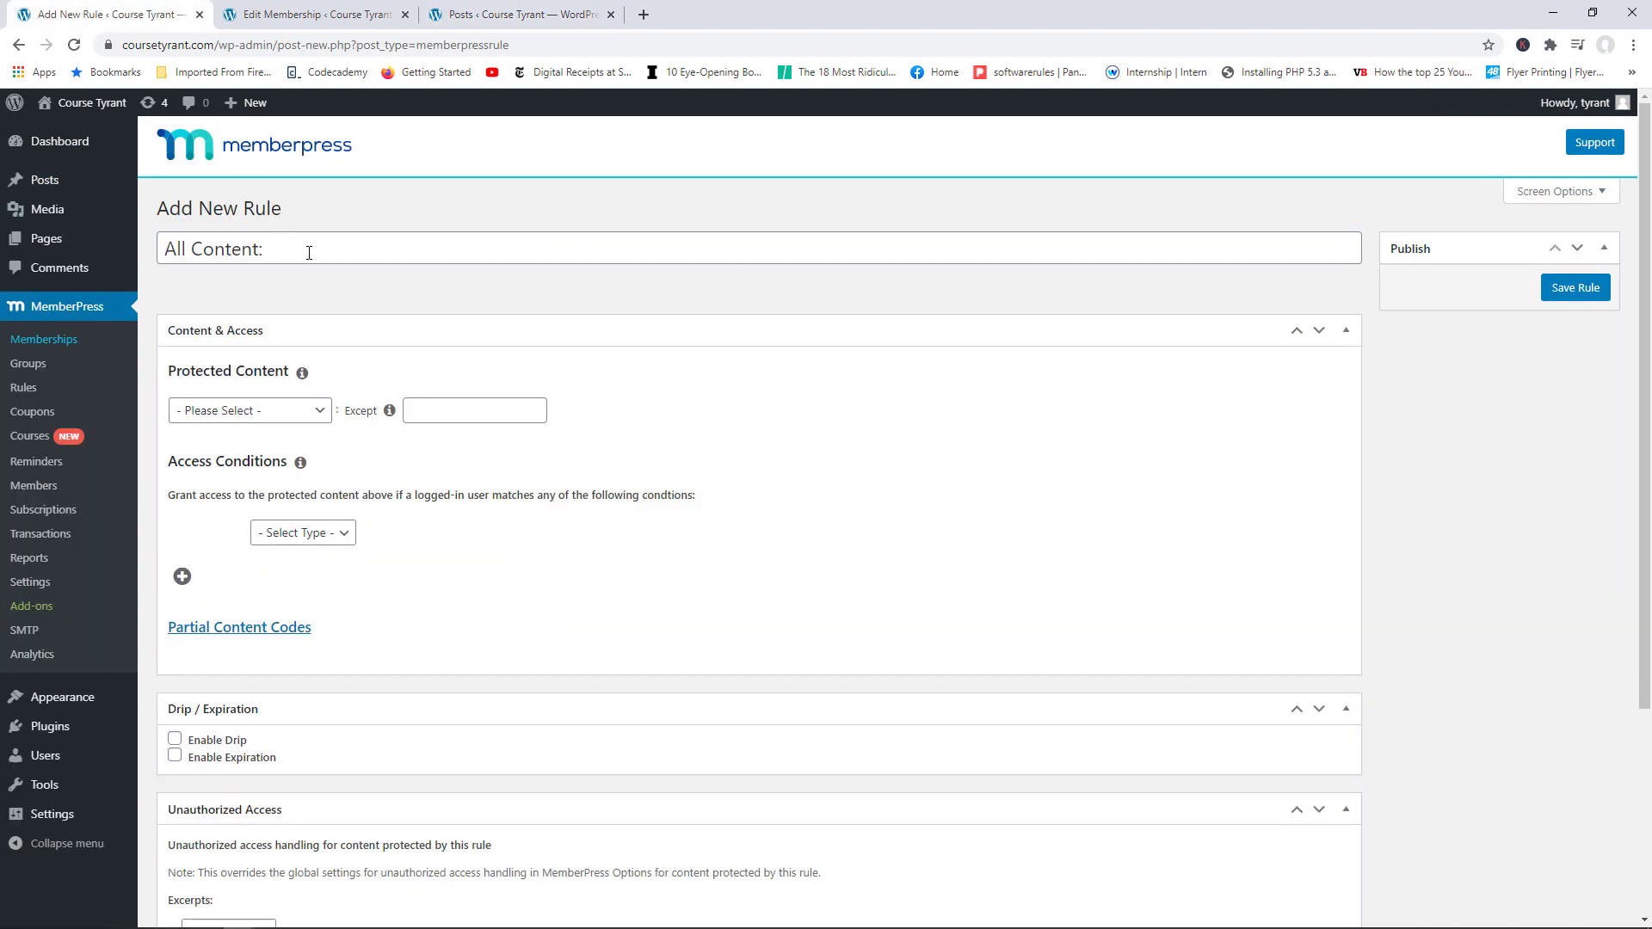
# Step: Make the new rule protect WordPress SEO category posts, with access based on Membership
pyautogui.click(292, 410)
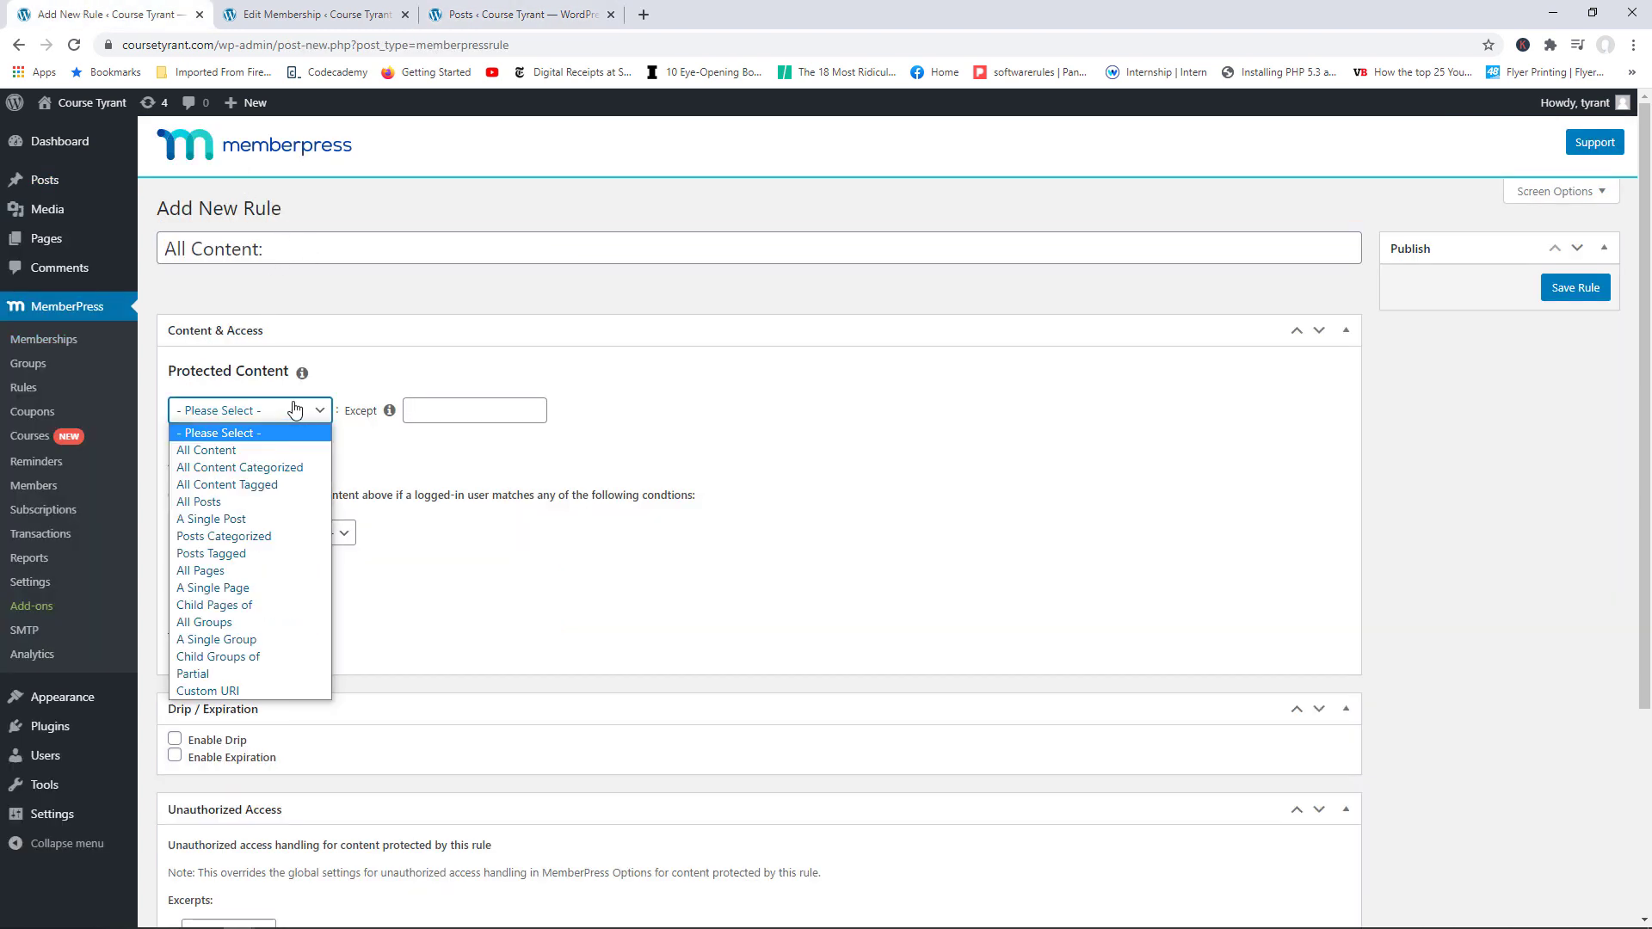
pyautogui.click(244, 539)
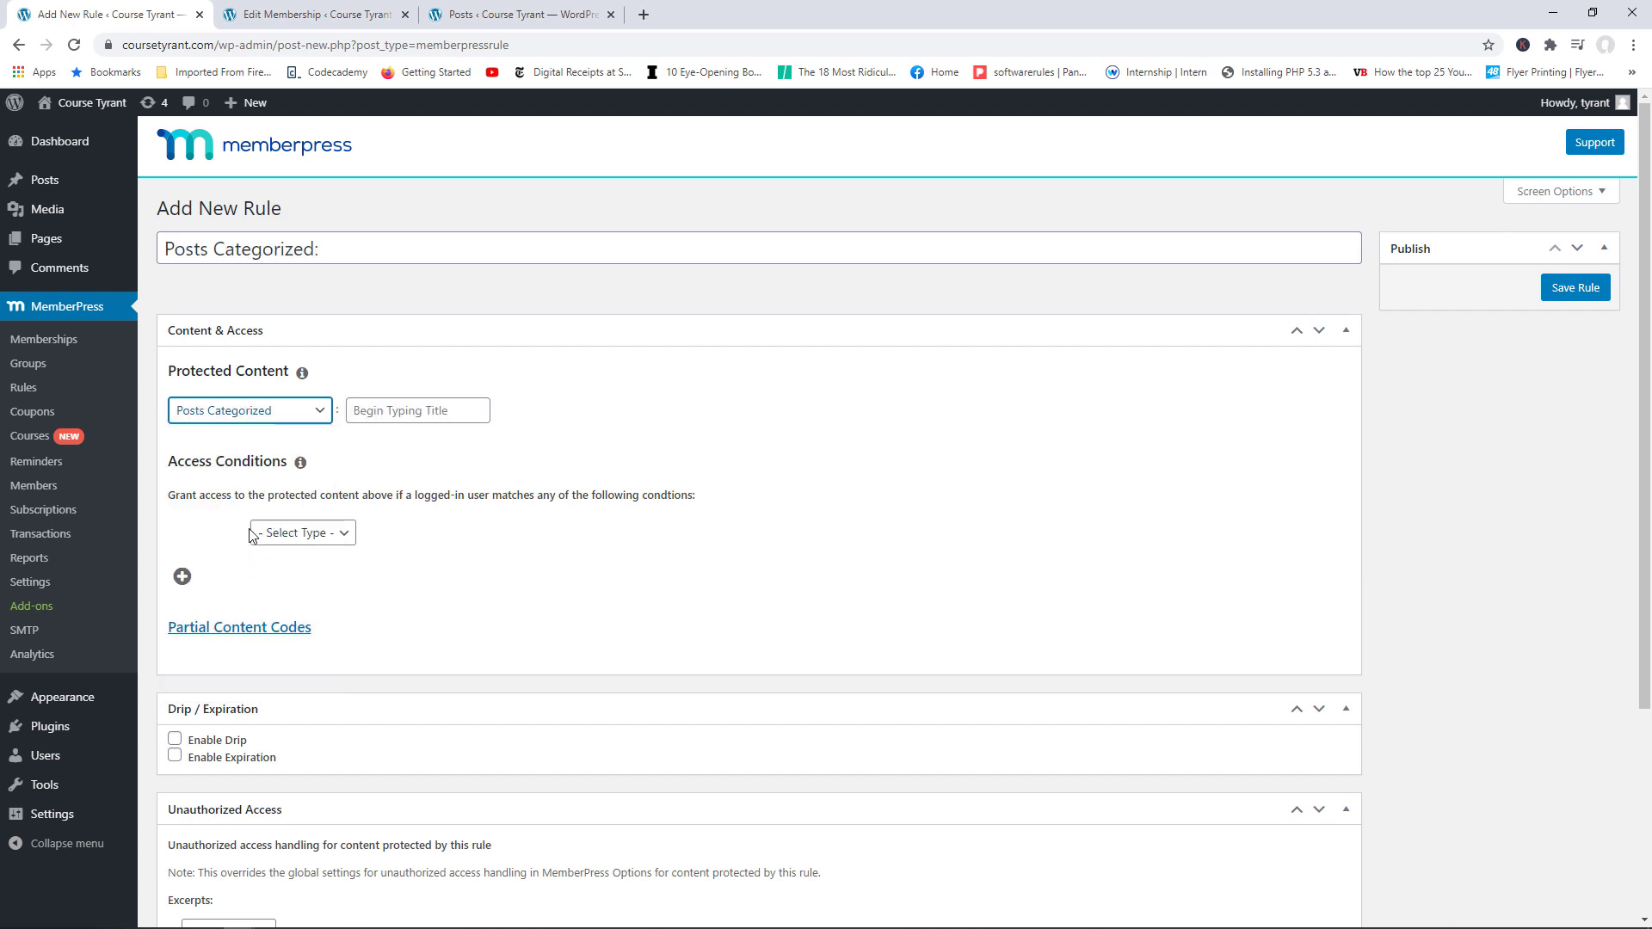
pyautogui.click(394, 414)
pyautogui.write('SEO')
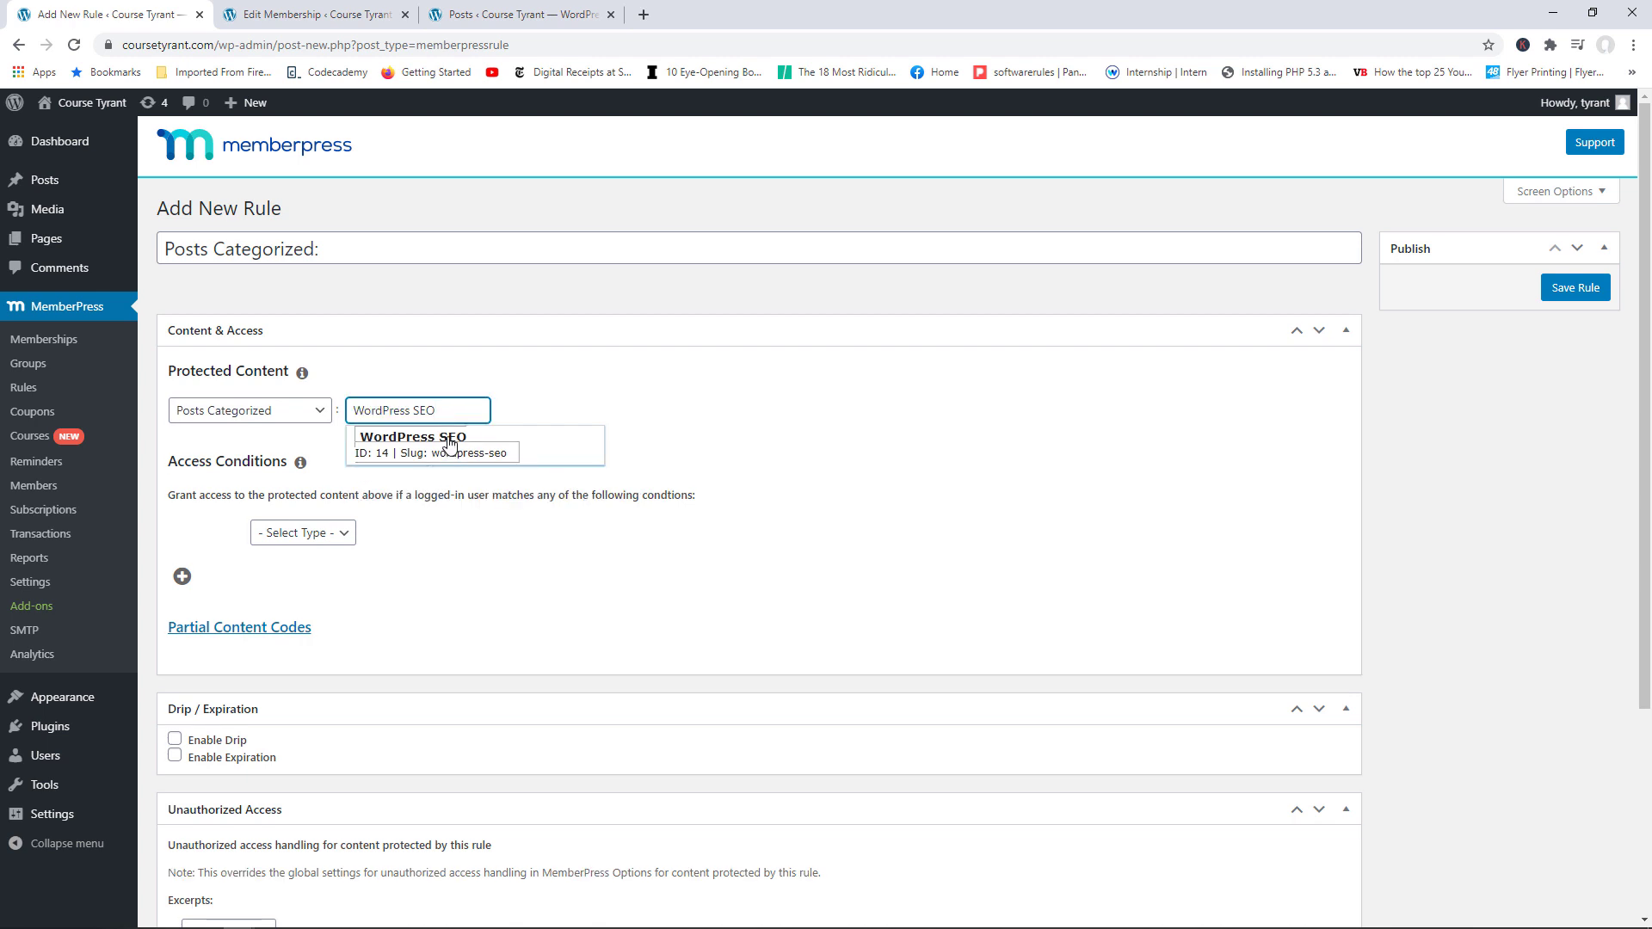
pyautogui.click(449, 444)
pyautogui.click(333, 533)
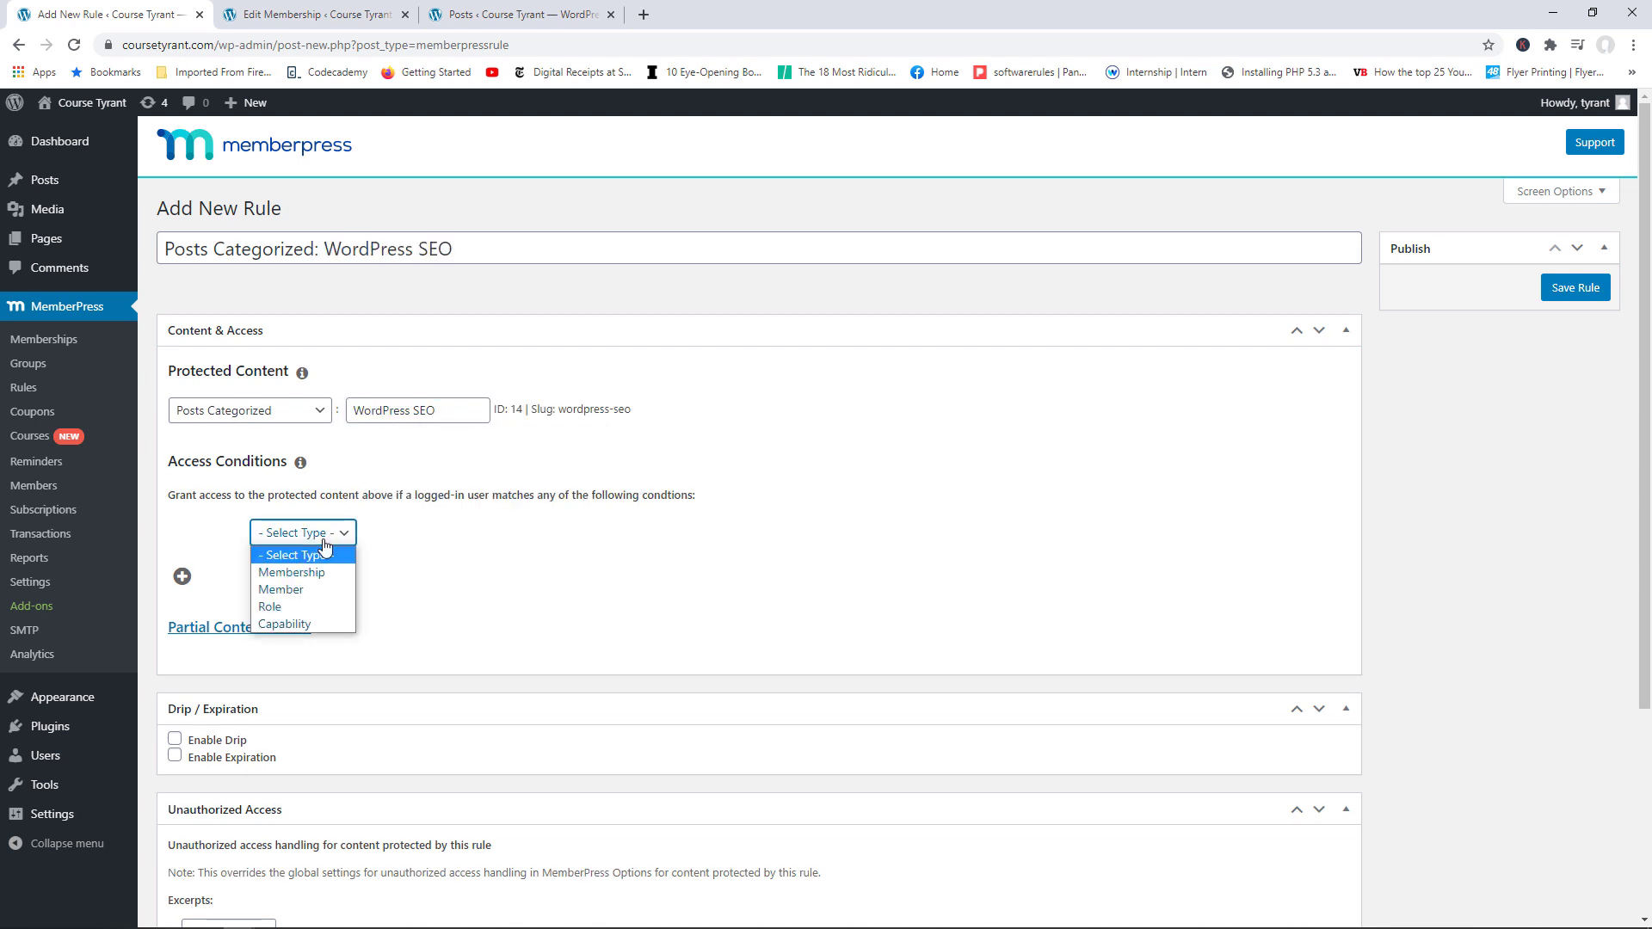
pyautogui.click(312, 575)
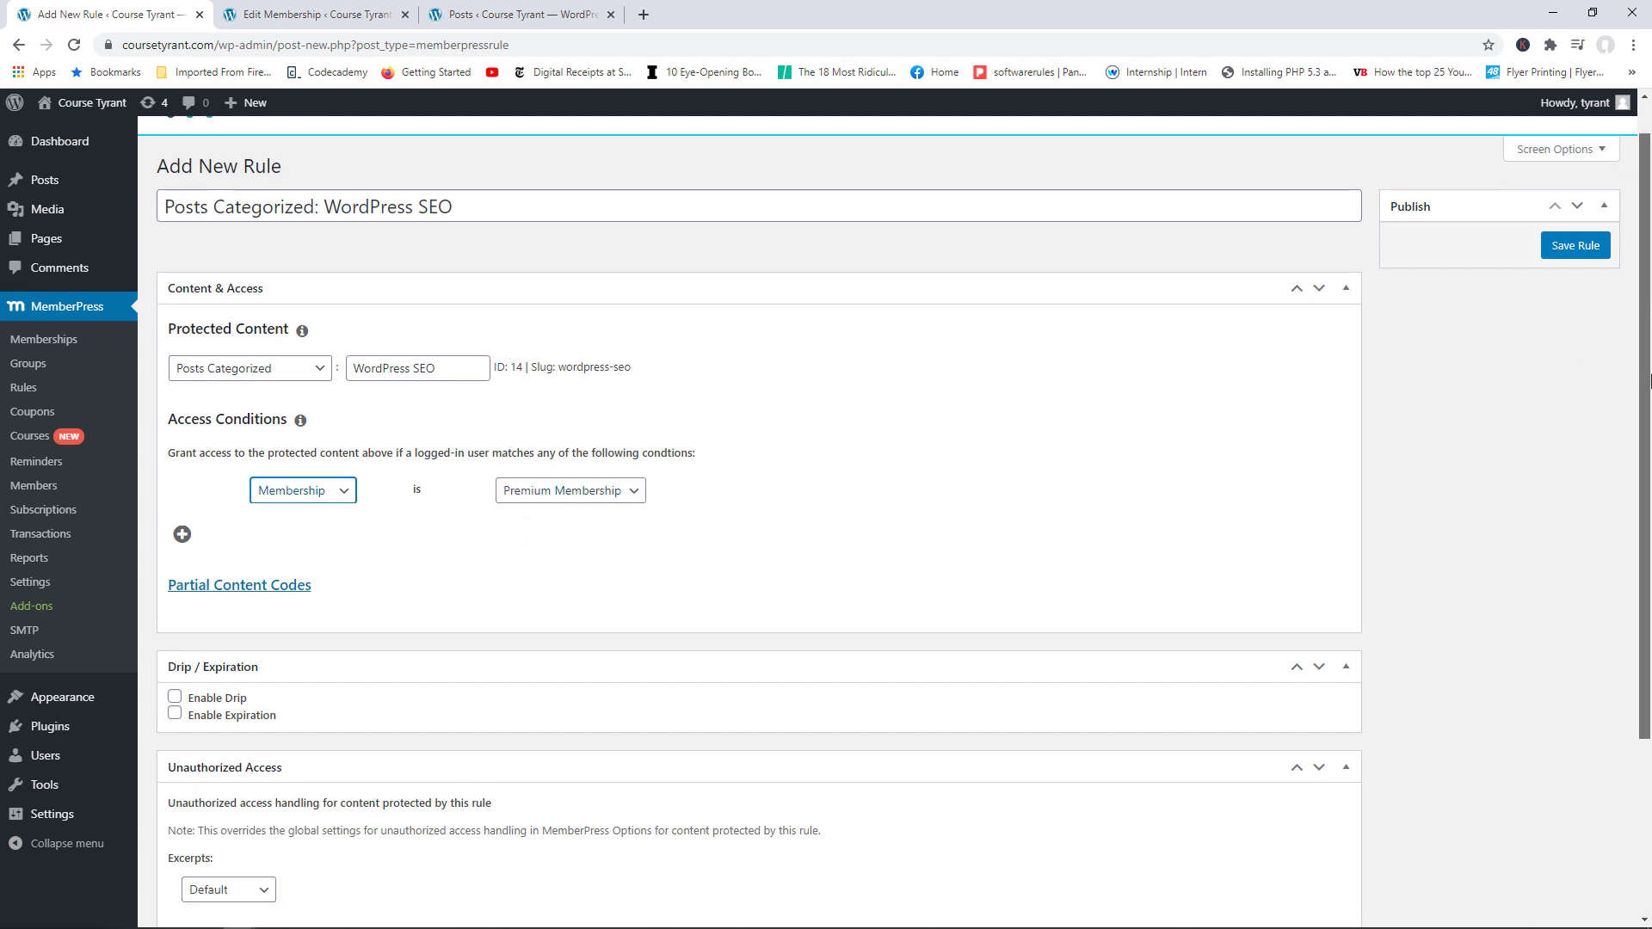
# Step: Show the post excerpt and add the custom message 'You need to be a premium member to view the rest of this article'
pyautogui.scroll(-3, 1644, 430)
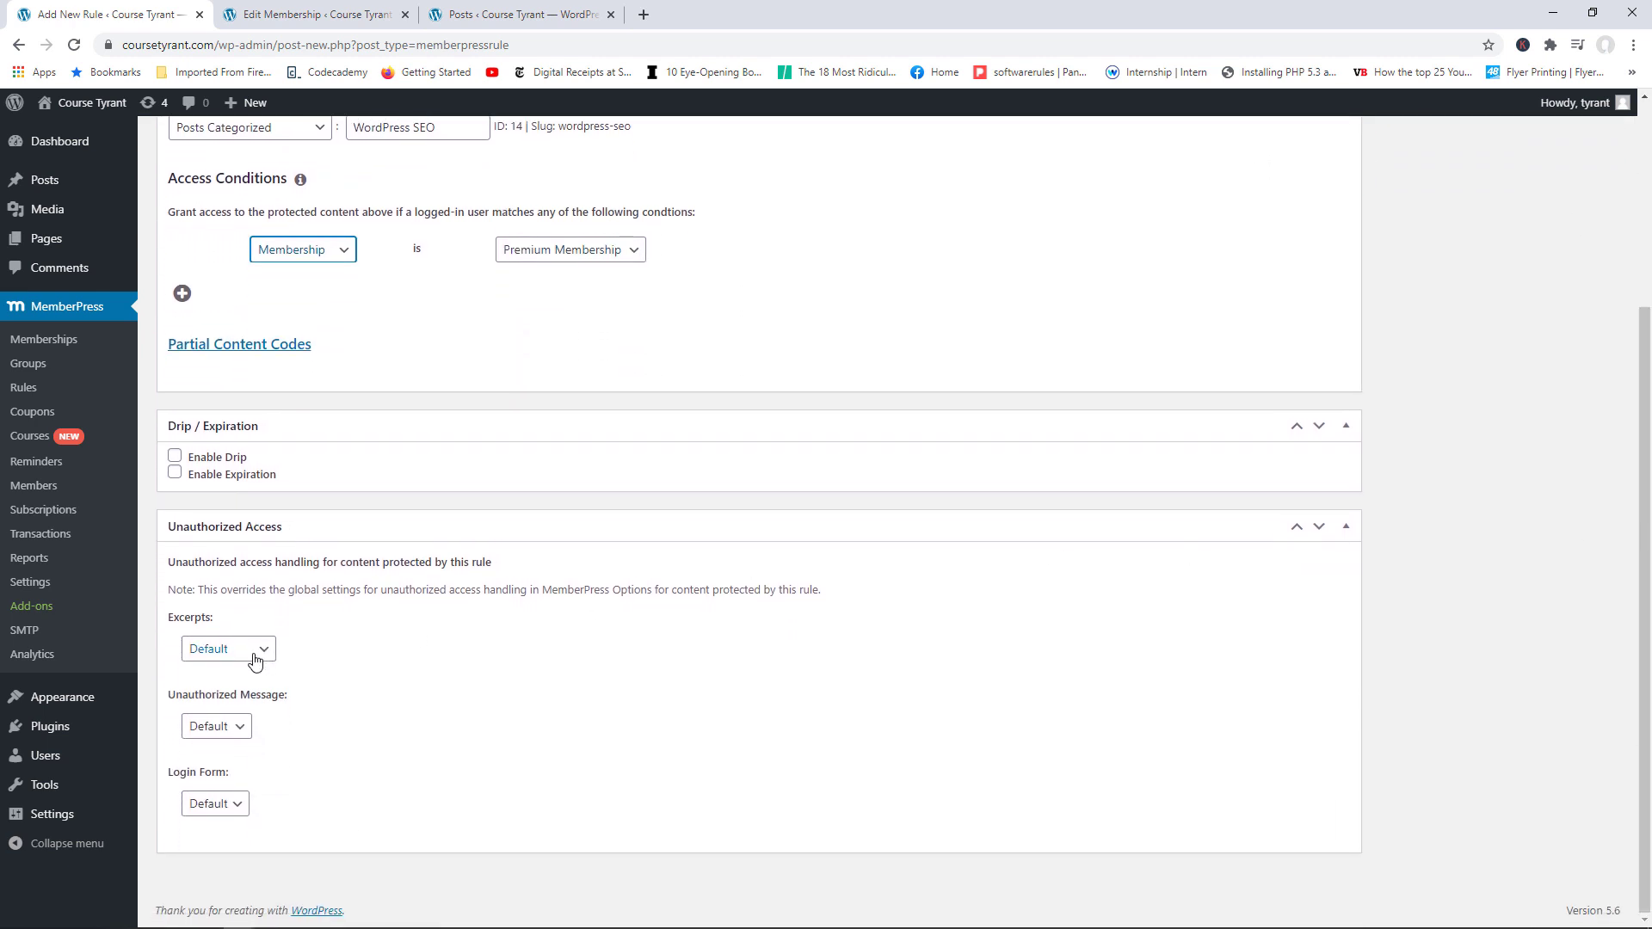
pyautogui.click(252, 656)
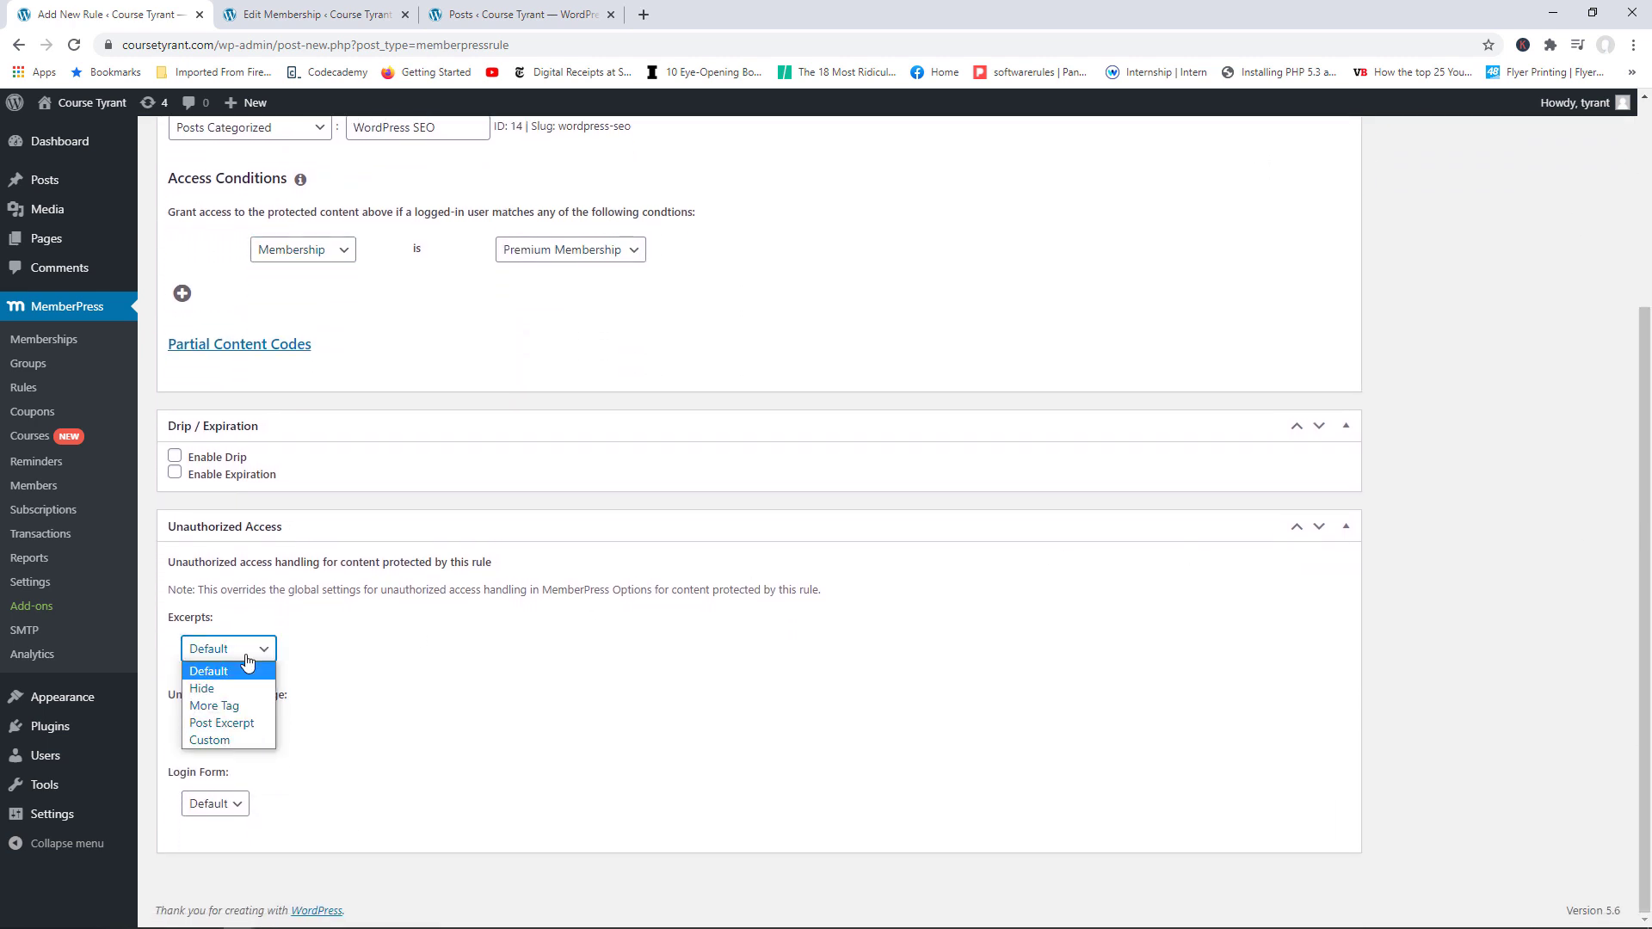
pyautogui.click(234, 723)
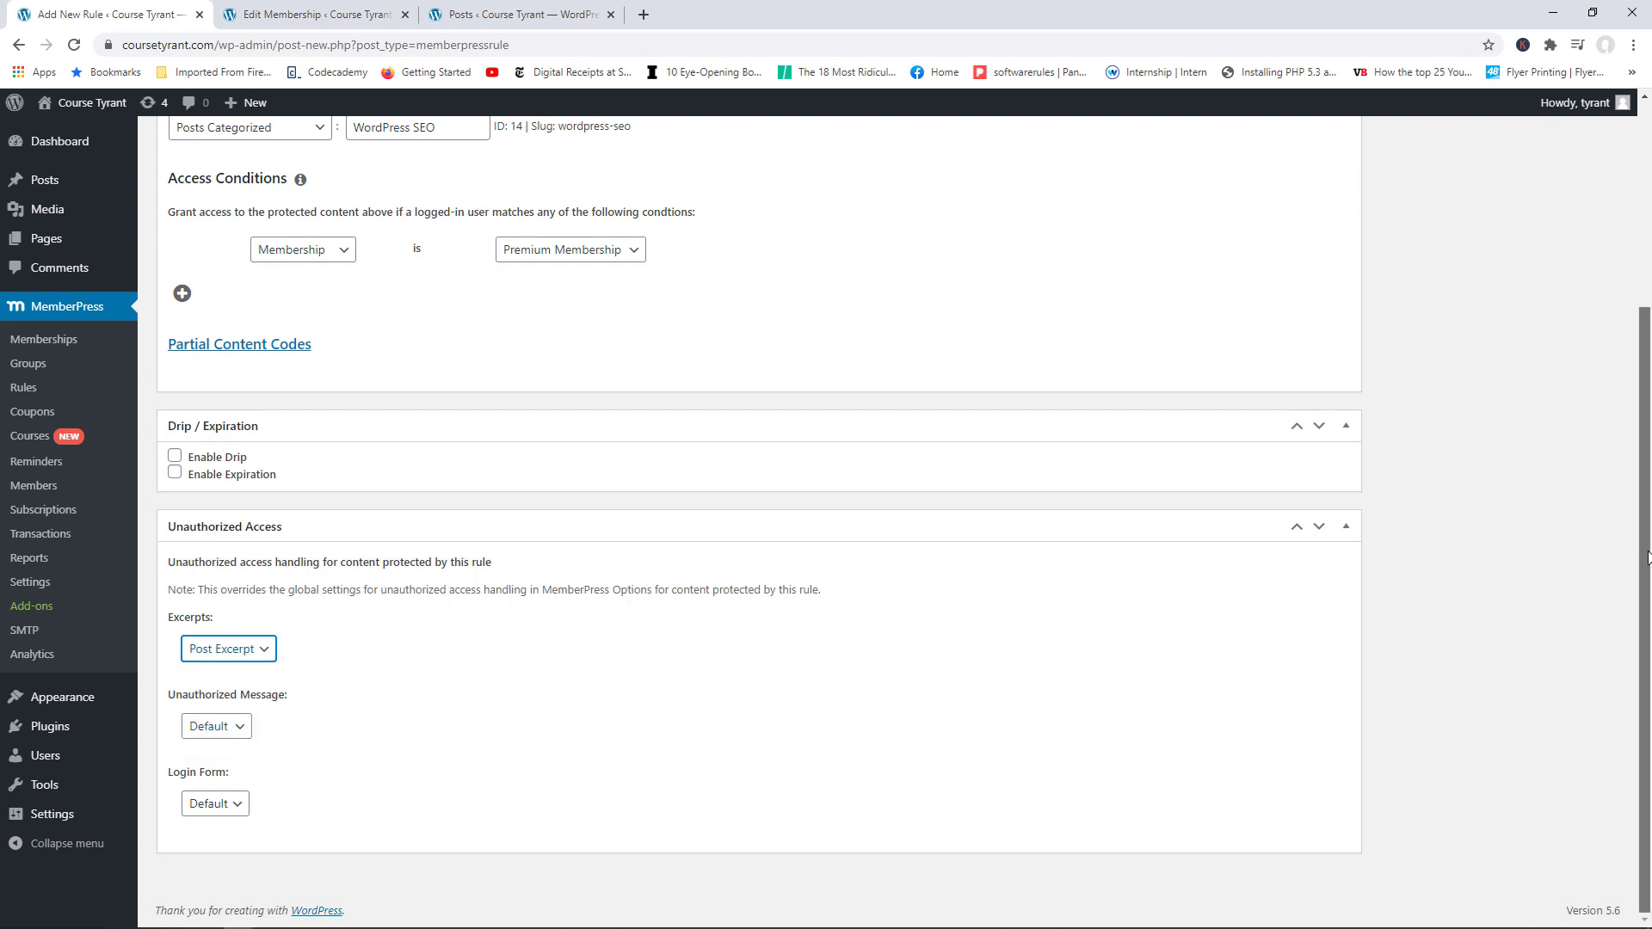
pyautogui.click(238, 731)
pyautogui.click(228, 783)
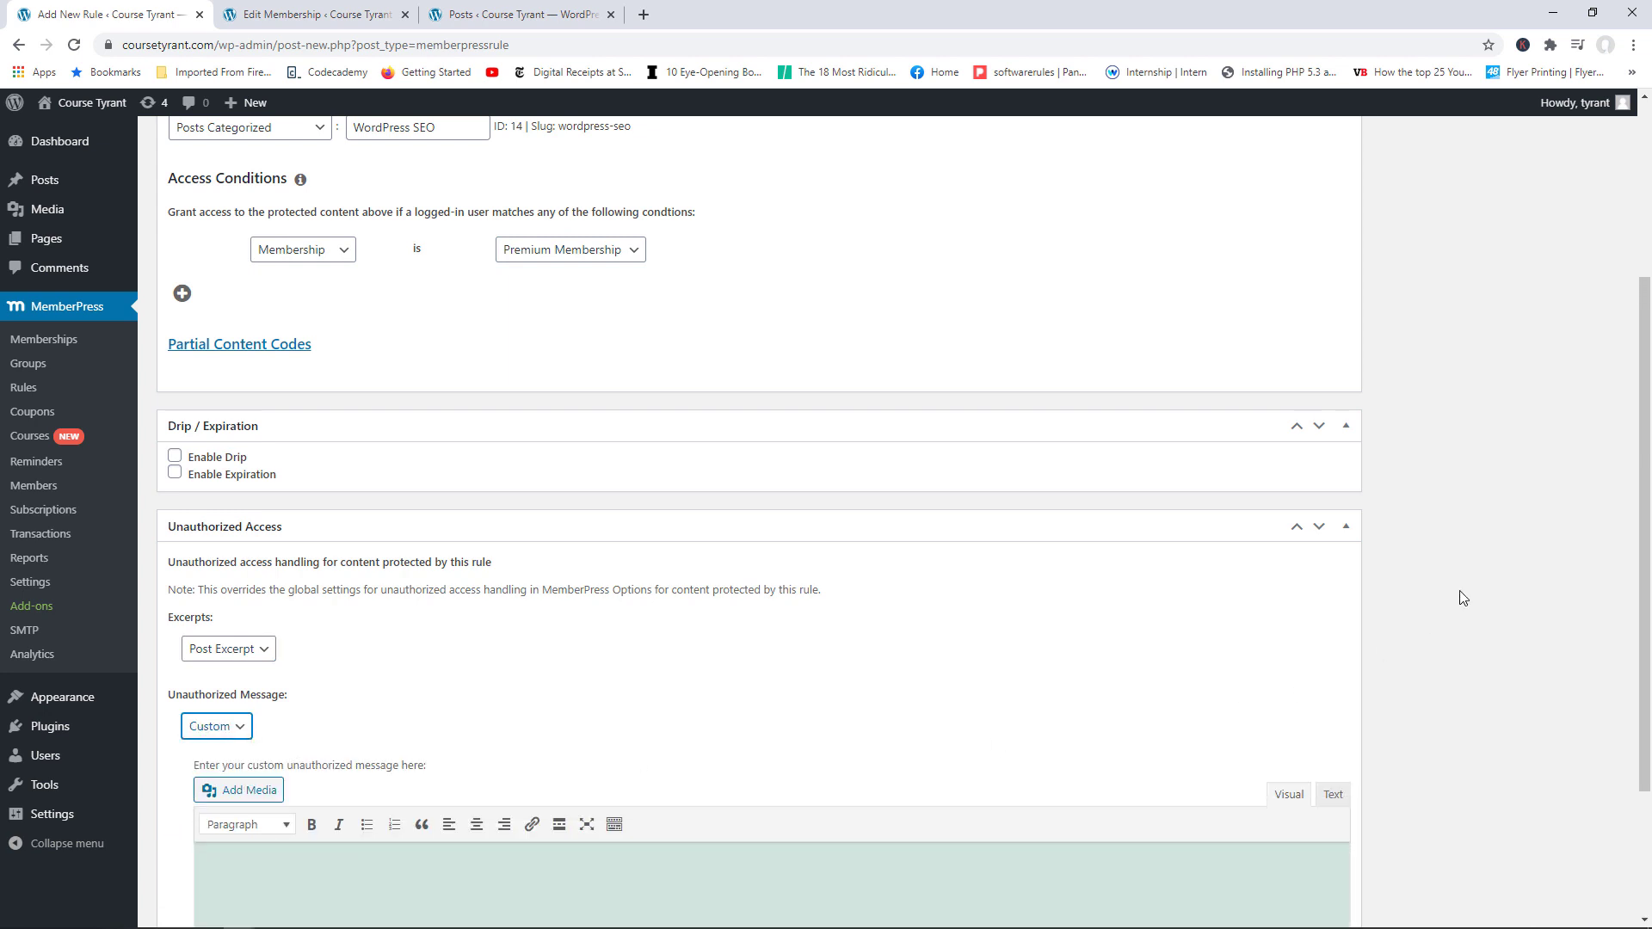
pyautogui.scroll(-2, 649, 725)
pyautogui.click(495, 735)
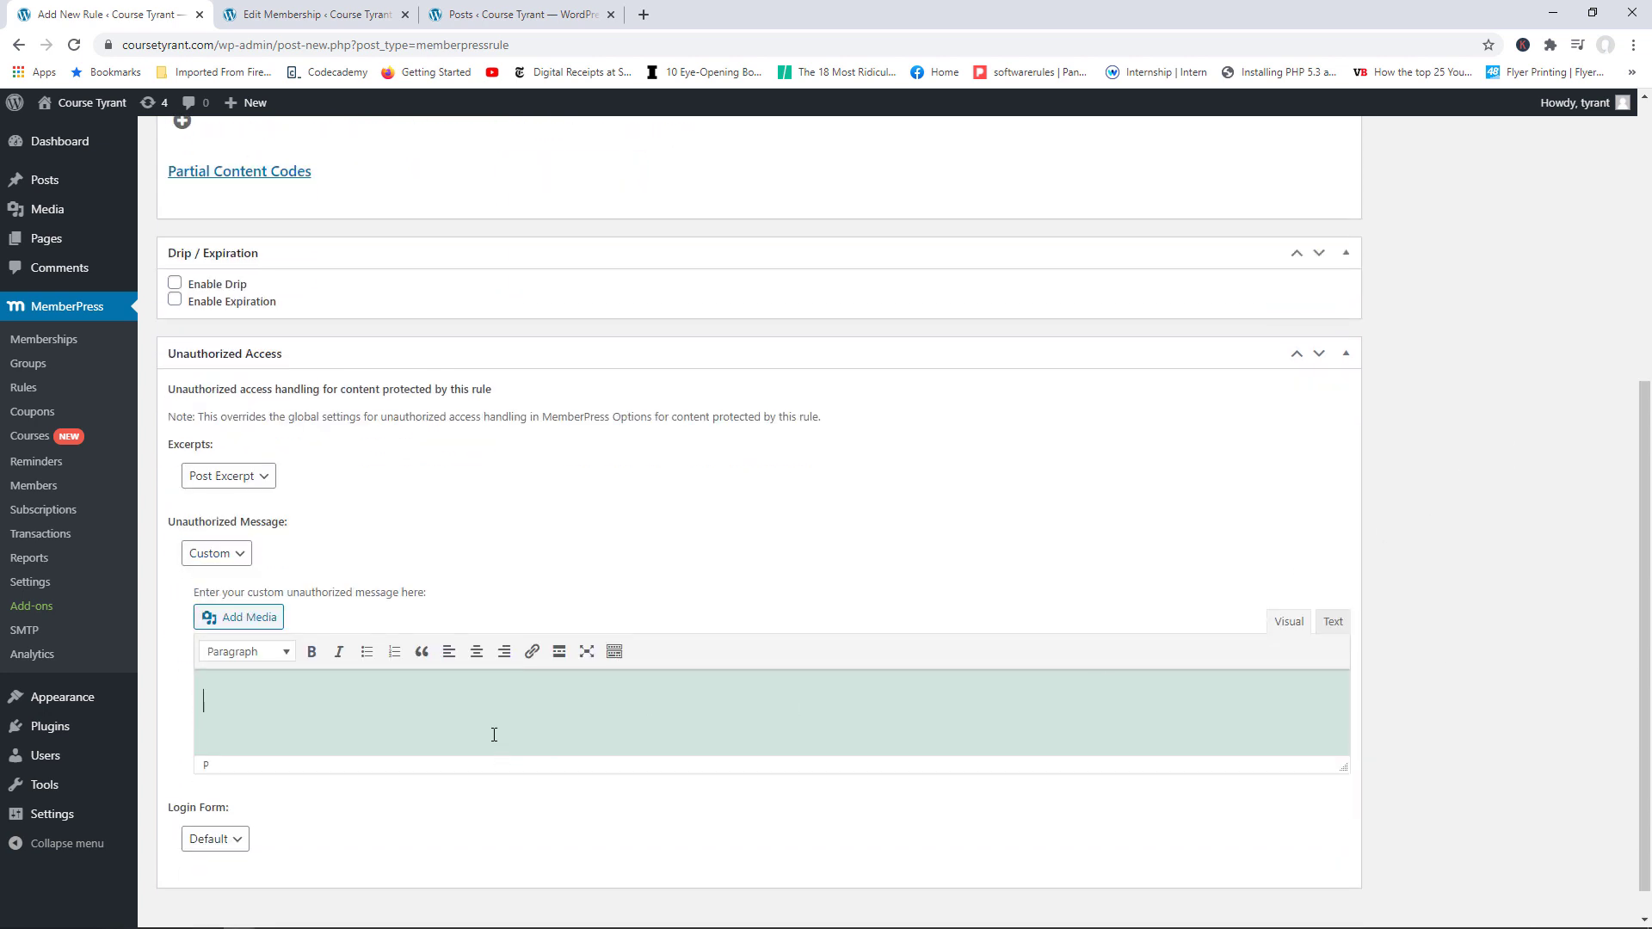
pyautogui.write('You need to be a preimu')
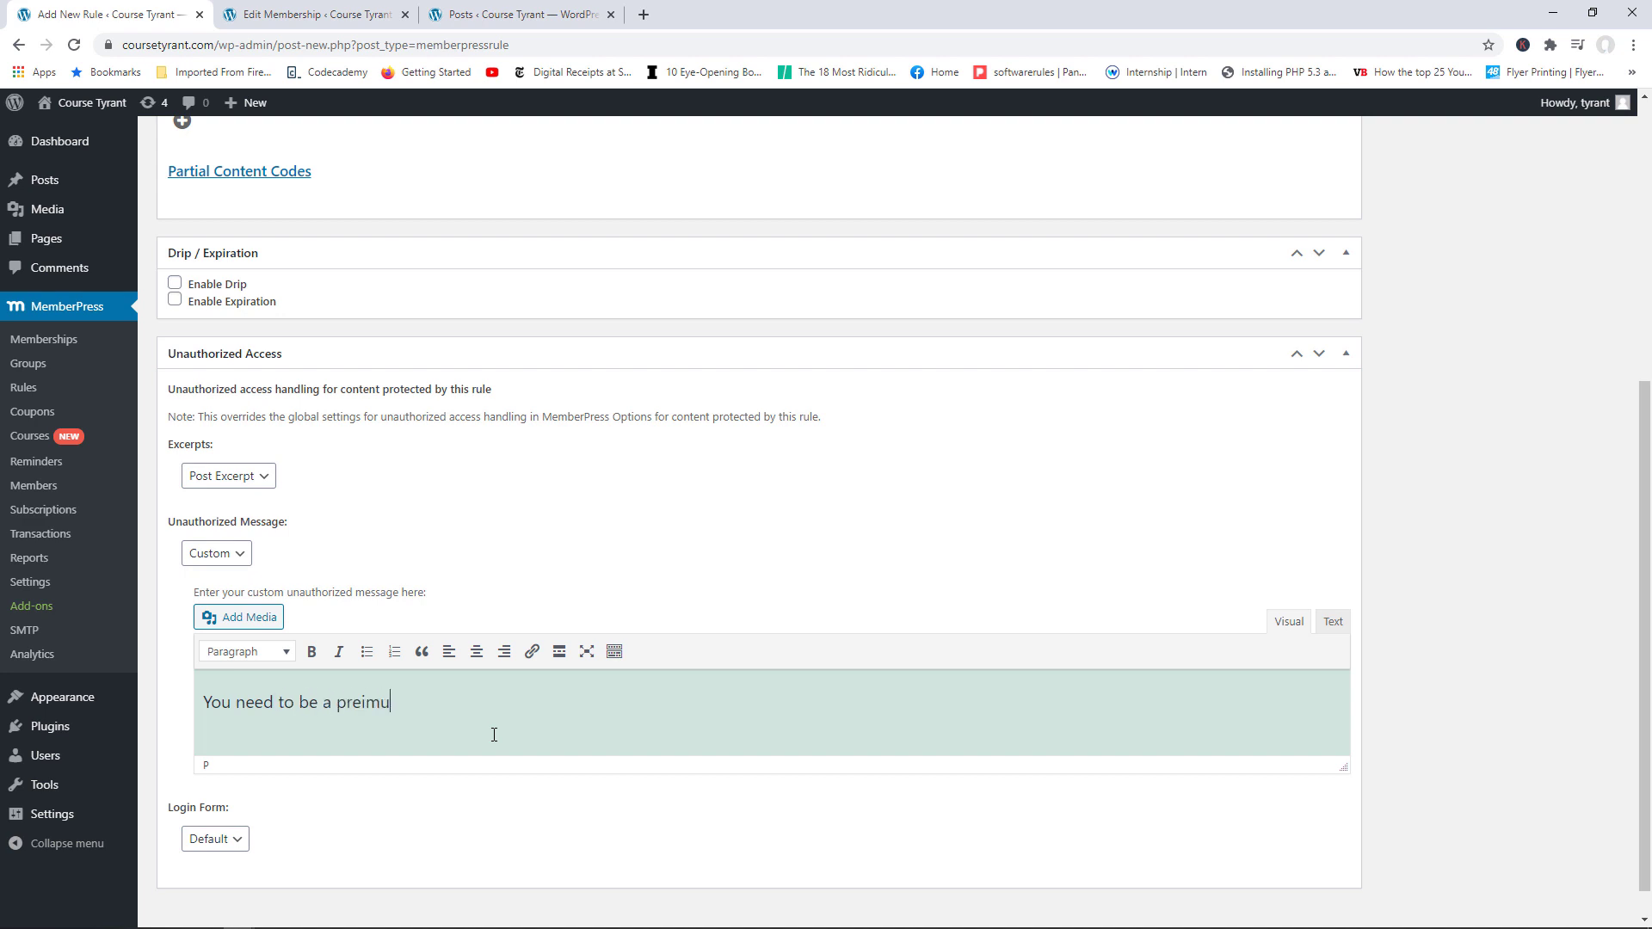
pyautogui.press('BackSpace')
pyautogui.press('BackSpace')
pyautogui.press('BackSpace')
pyautogui.write('mium member to view h')
pyautogui.press('BackSpace')
pyautogui.write('the re')
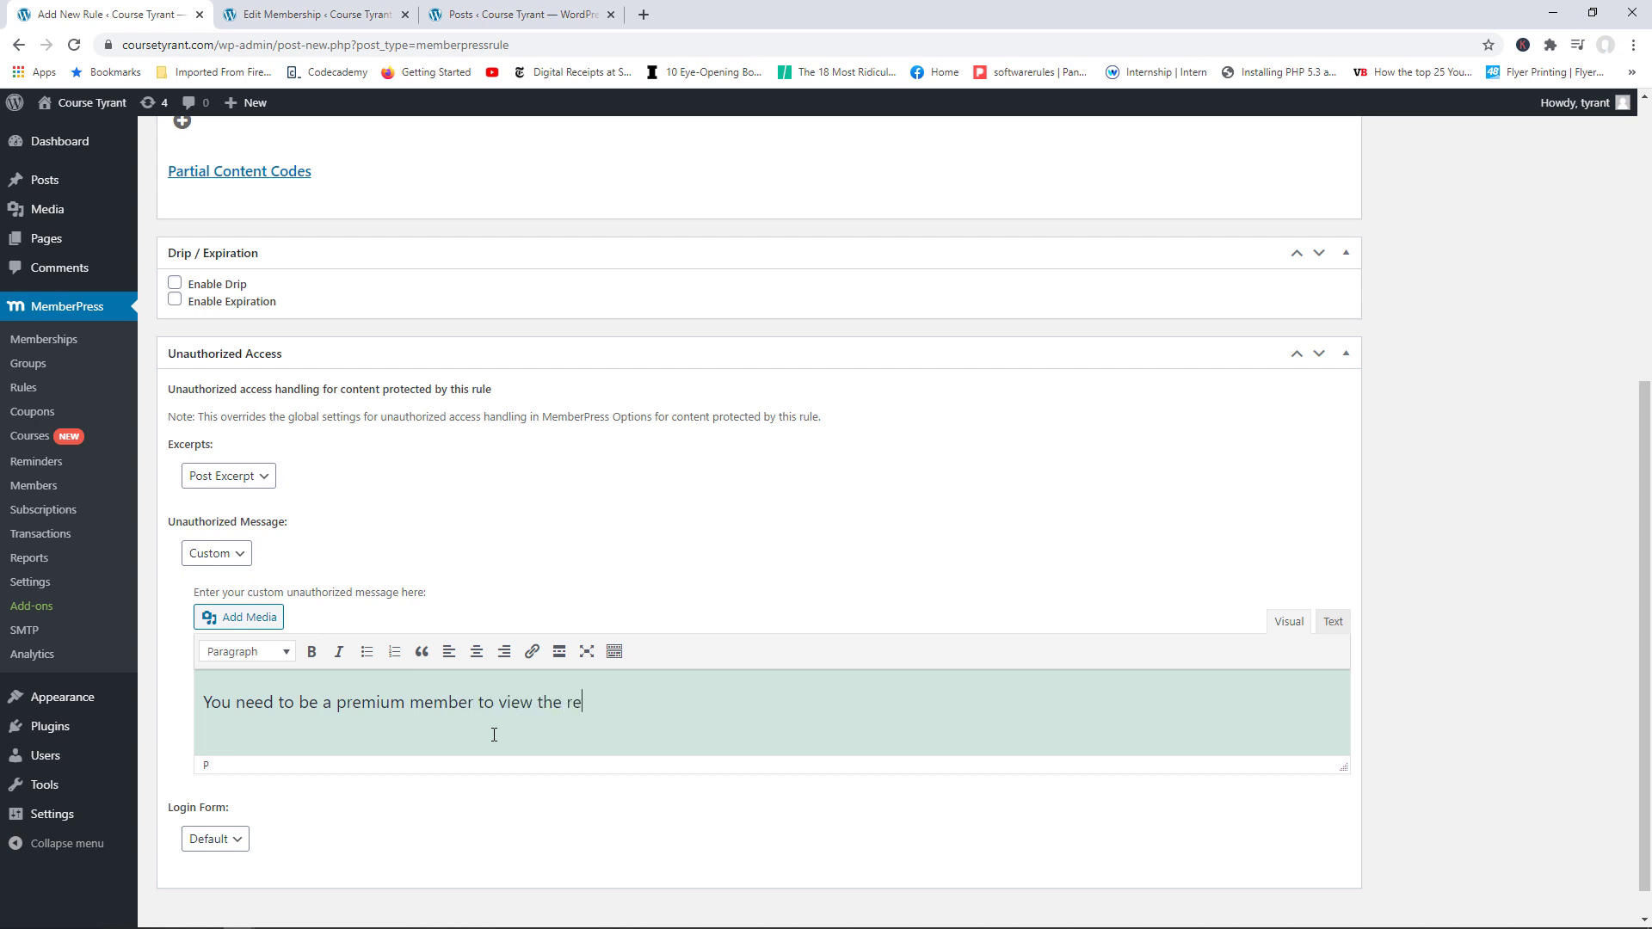
pyautogui.write('st of this article')
# Step: Save the WordPress SEO rule and go to the Posts list
pyautogui.scroll(5, 578, 613)
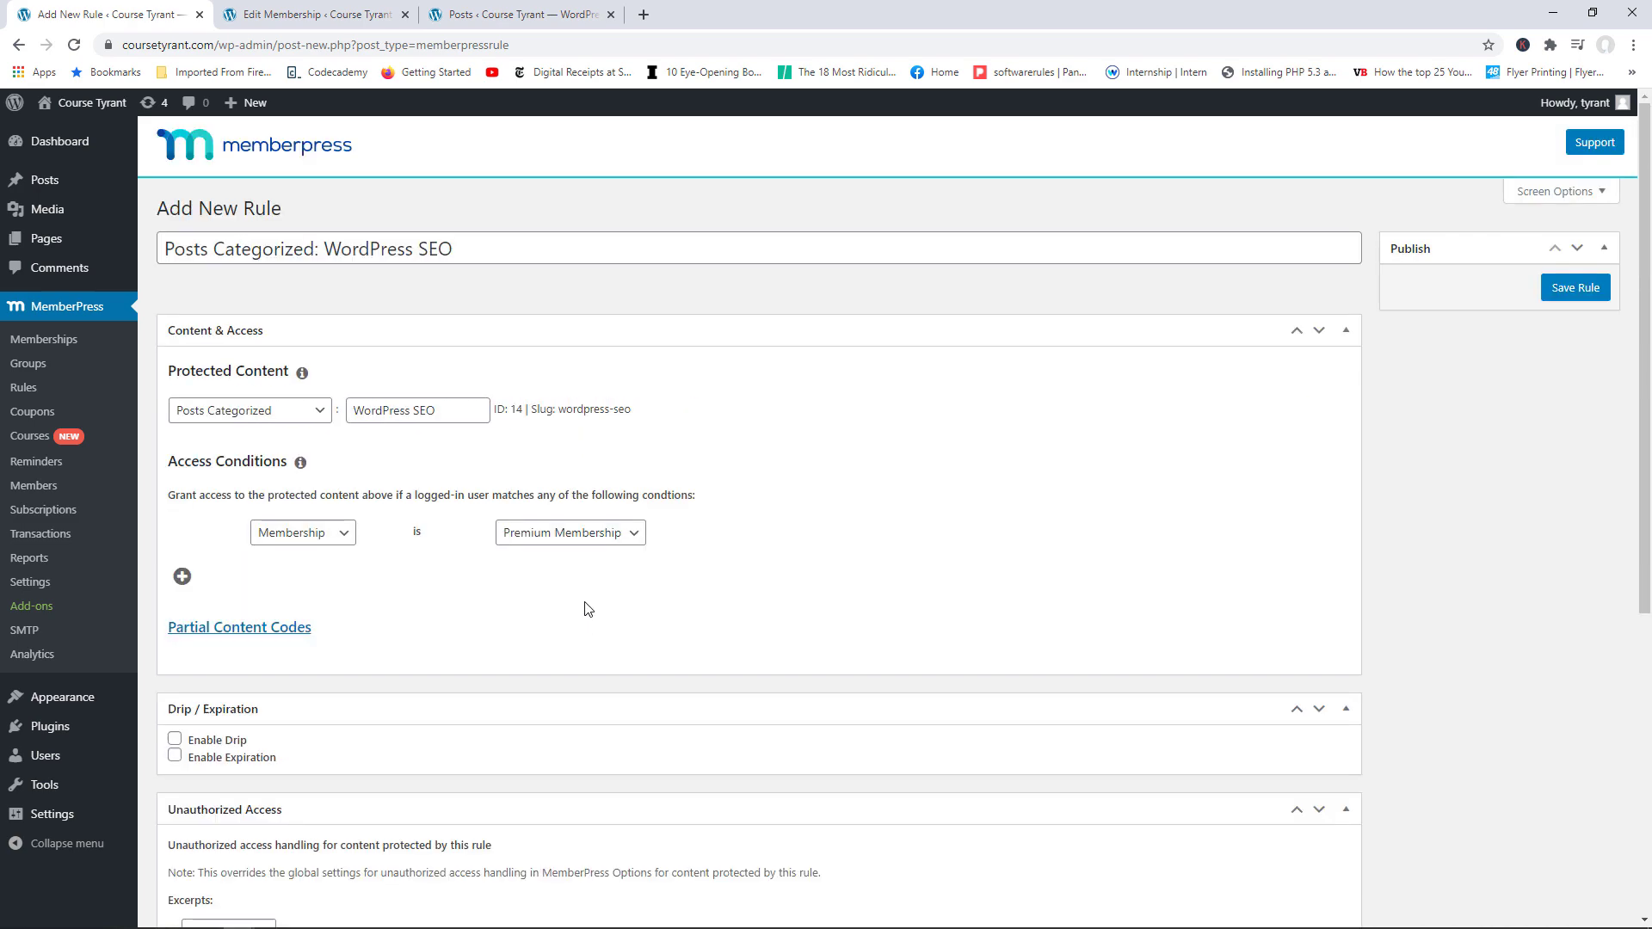
pyautogui.click(1558, 292)
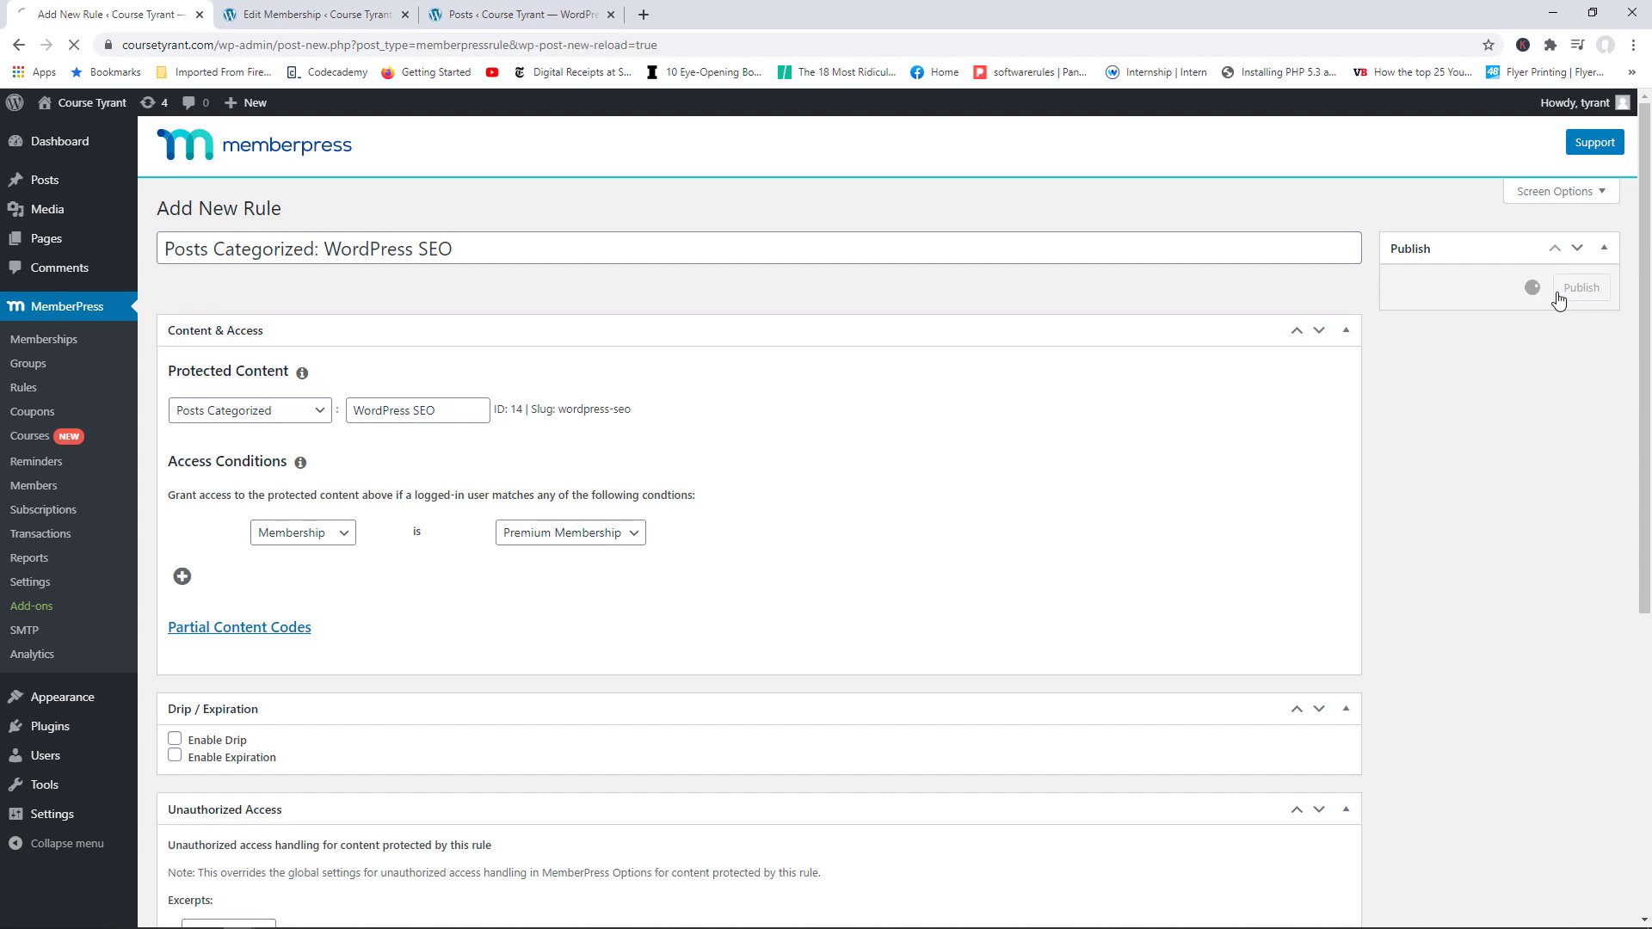
pyautogui.click(606, 8)
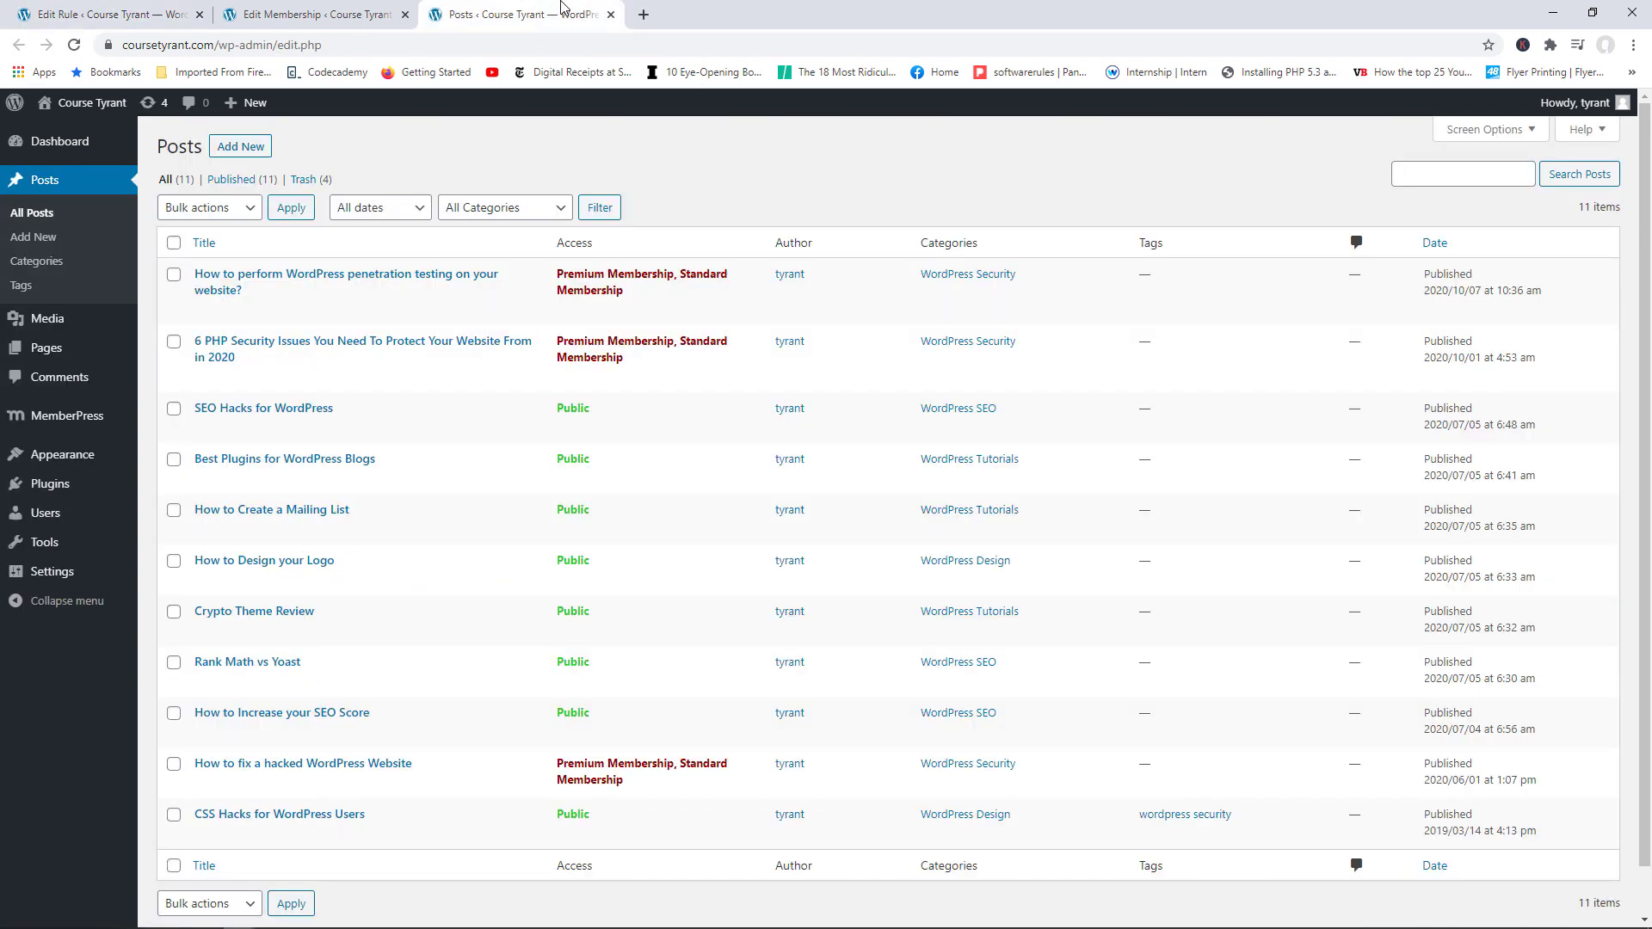
# Step: Reload the page to show MemberPress Payments settings with Stripe (test mode) and PayPal Standard
pyautogui.click(79, 48)
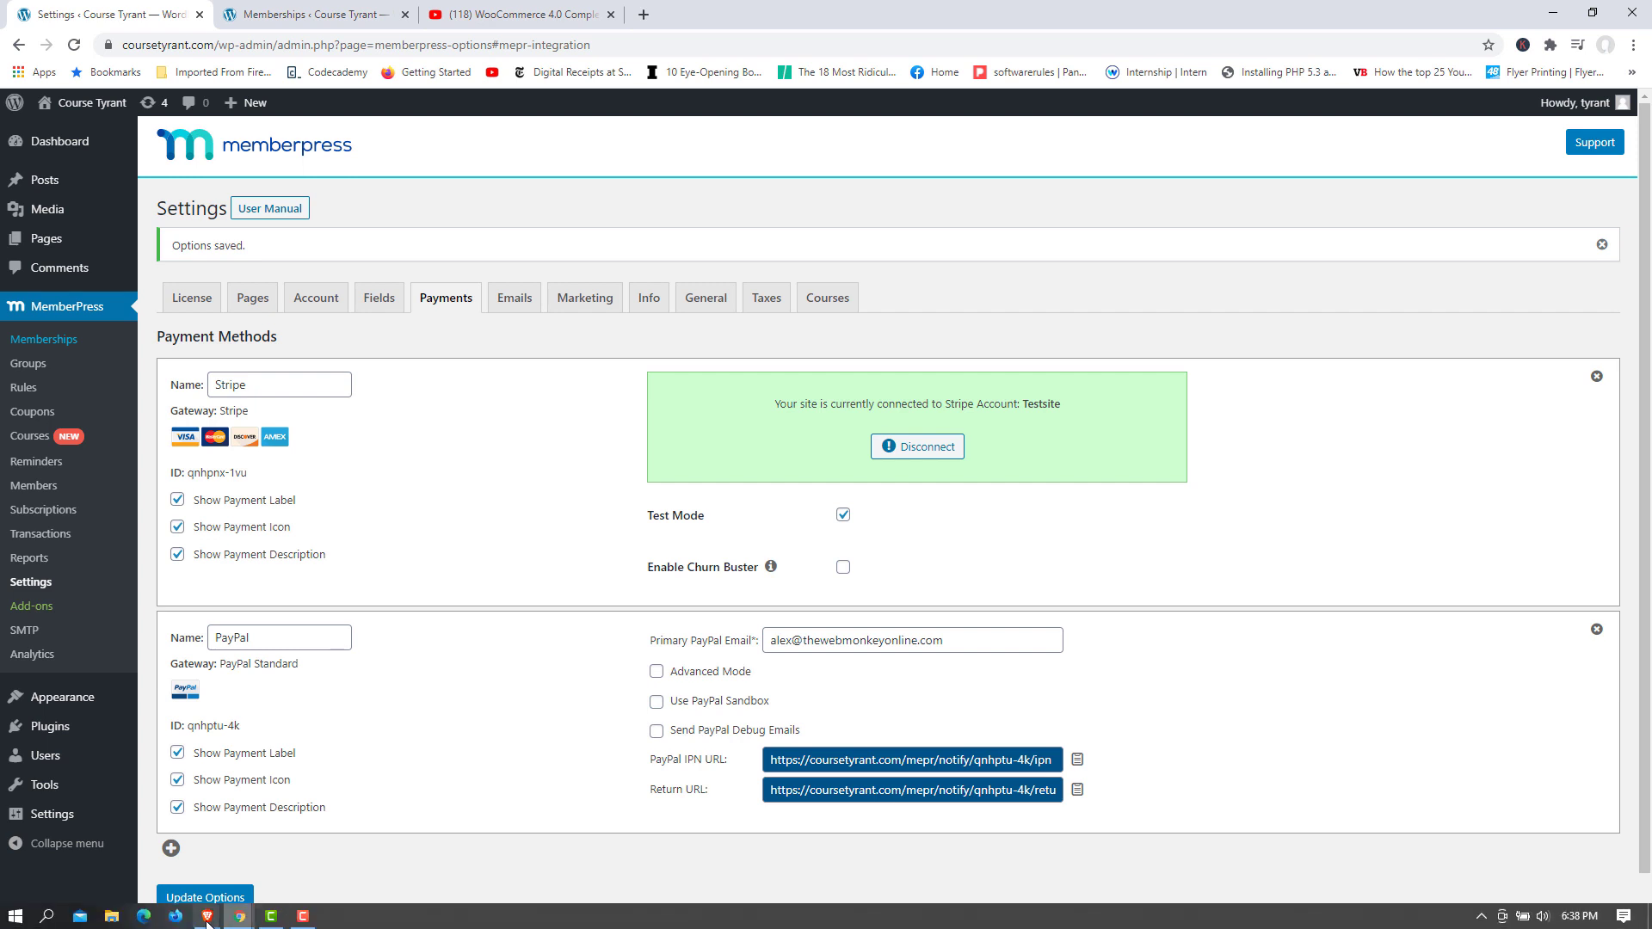
pyautogui.moveTo(207, 918)
pyautogui.click(271, 884)
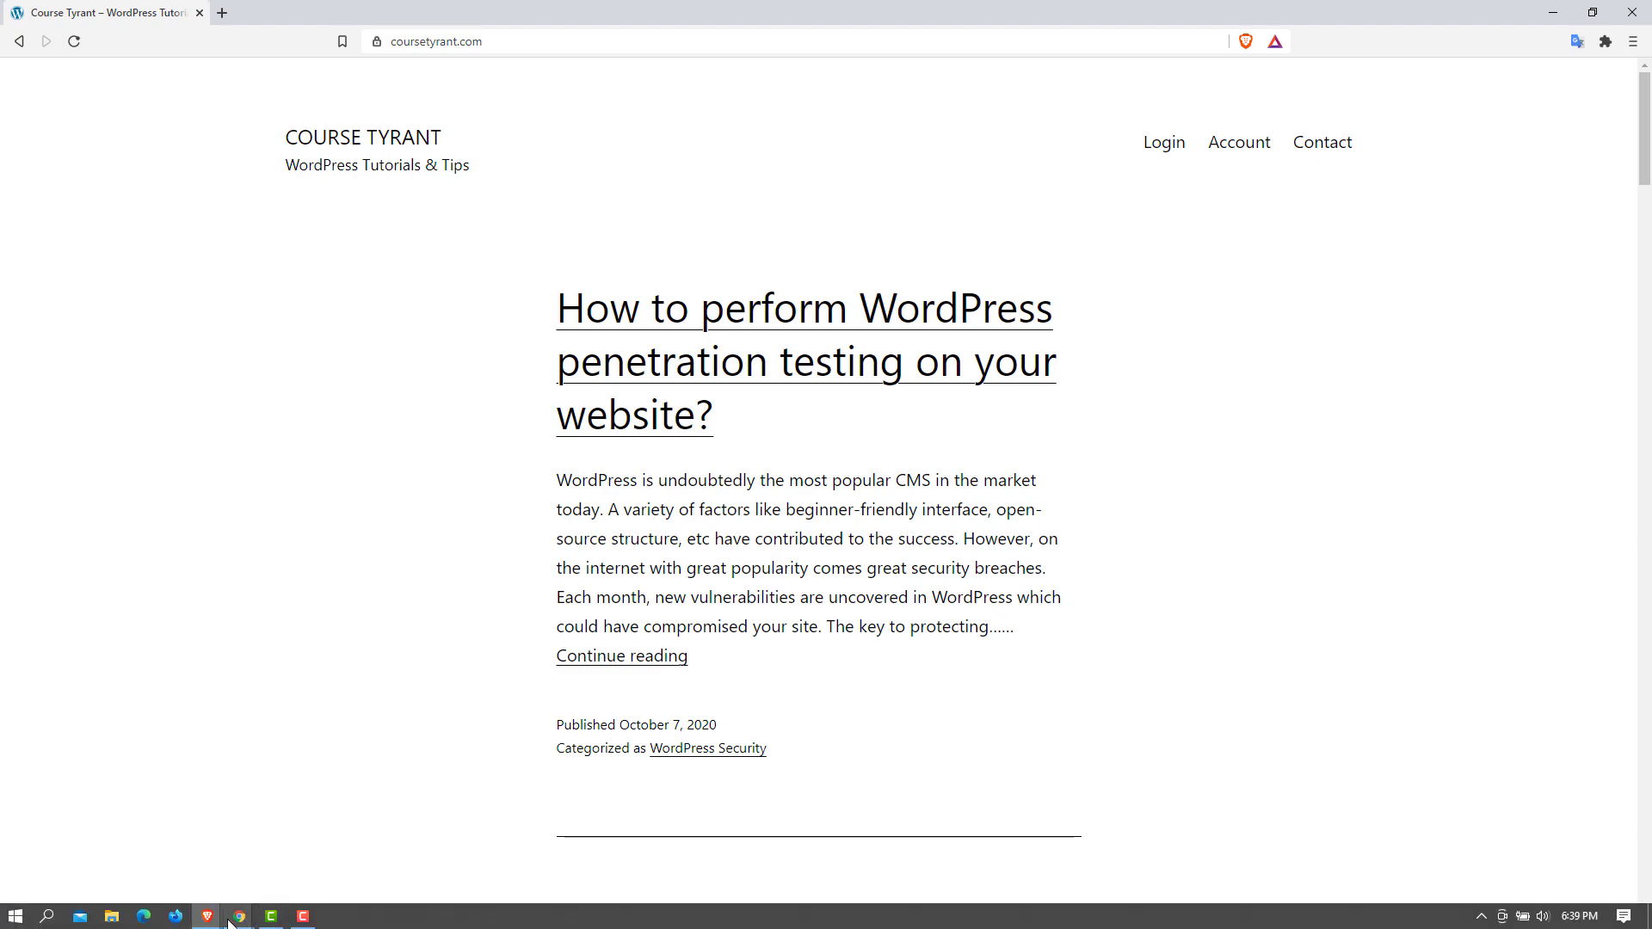
pyautogui.moveTo(239, 916)
pyautogui.click(315, 852)
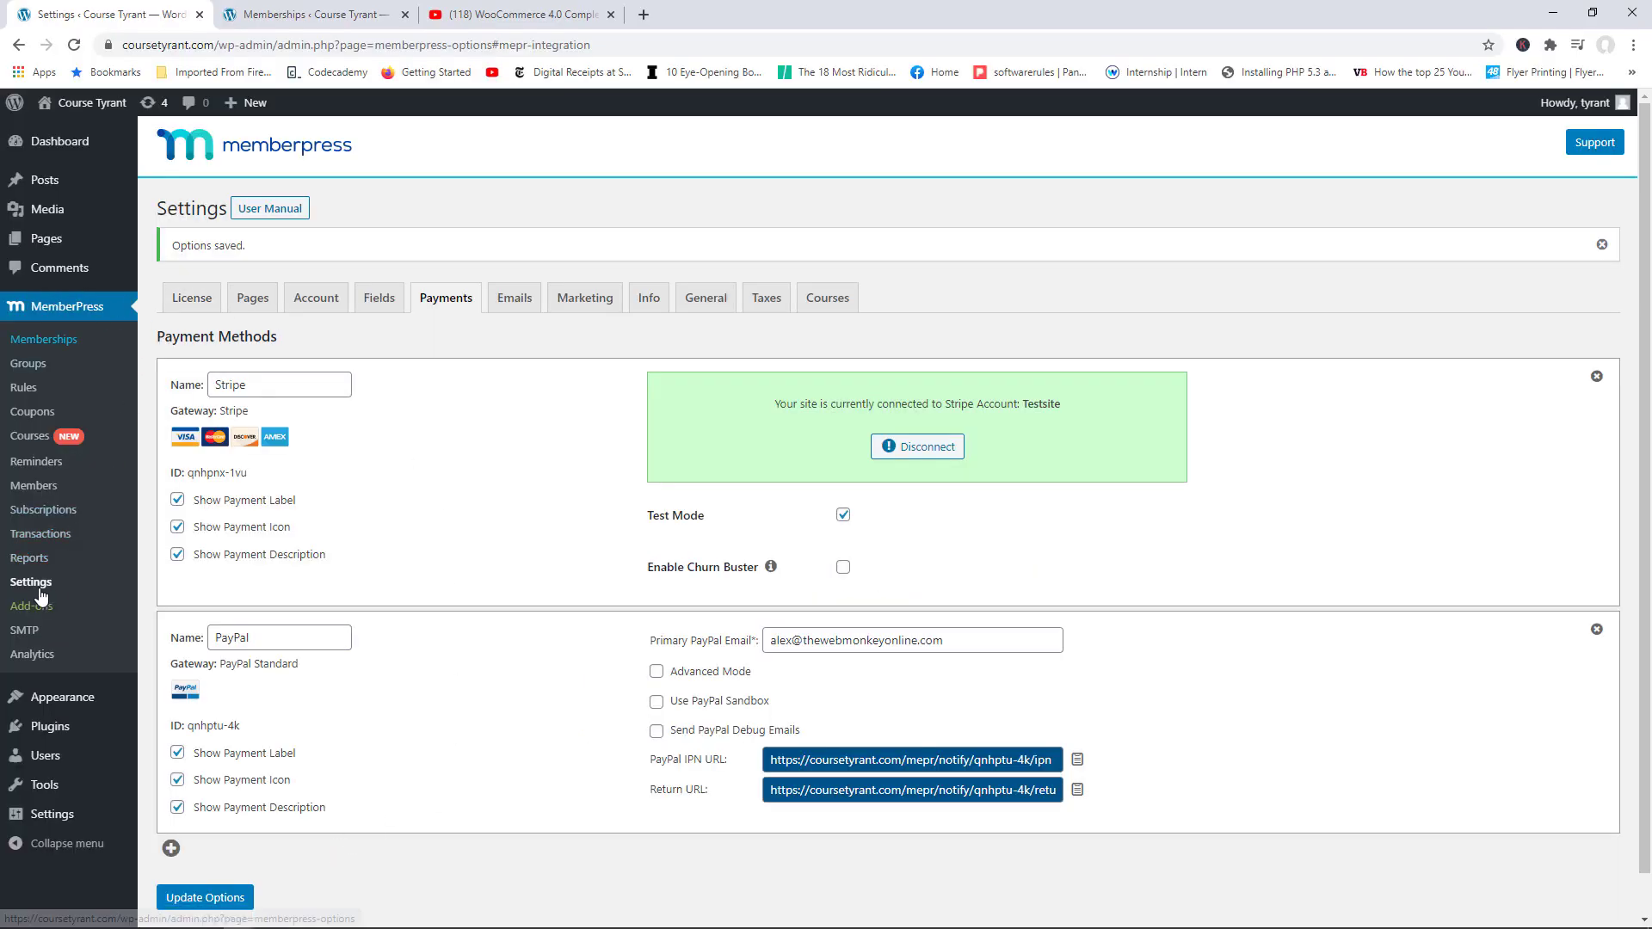
# Step: Look over the Emails settings, return to Payments and save options with Stripe in test mode
pyautogui.click(513, 299)
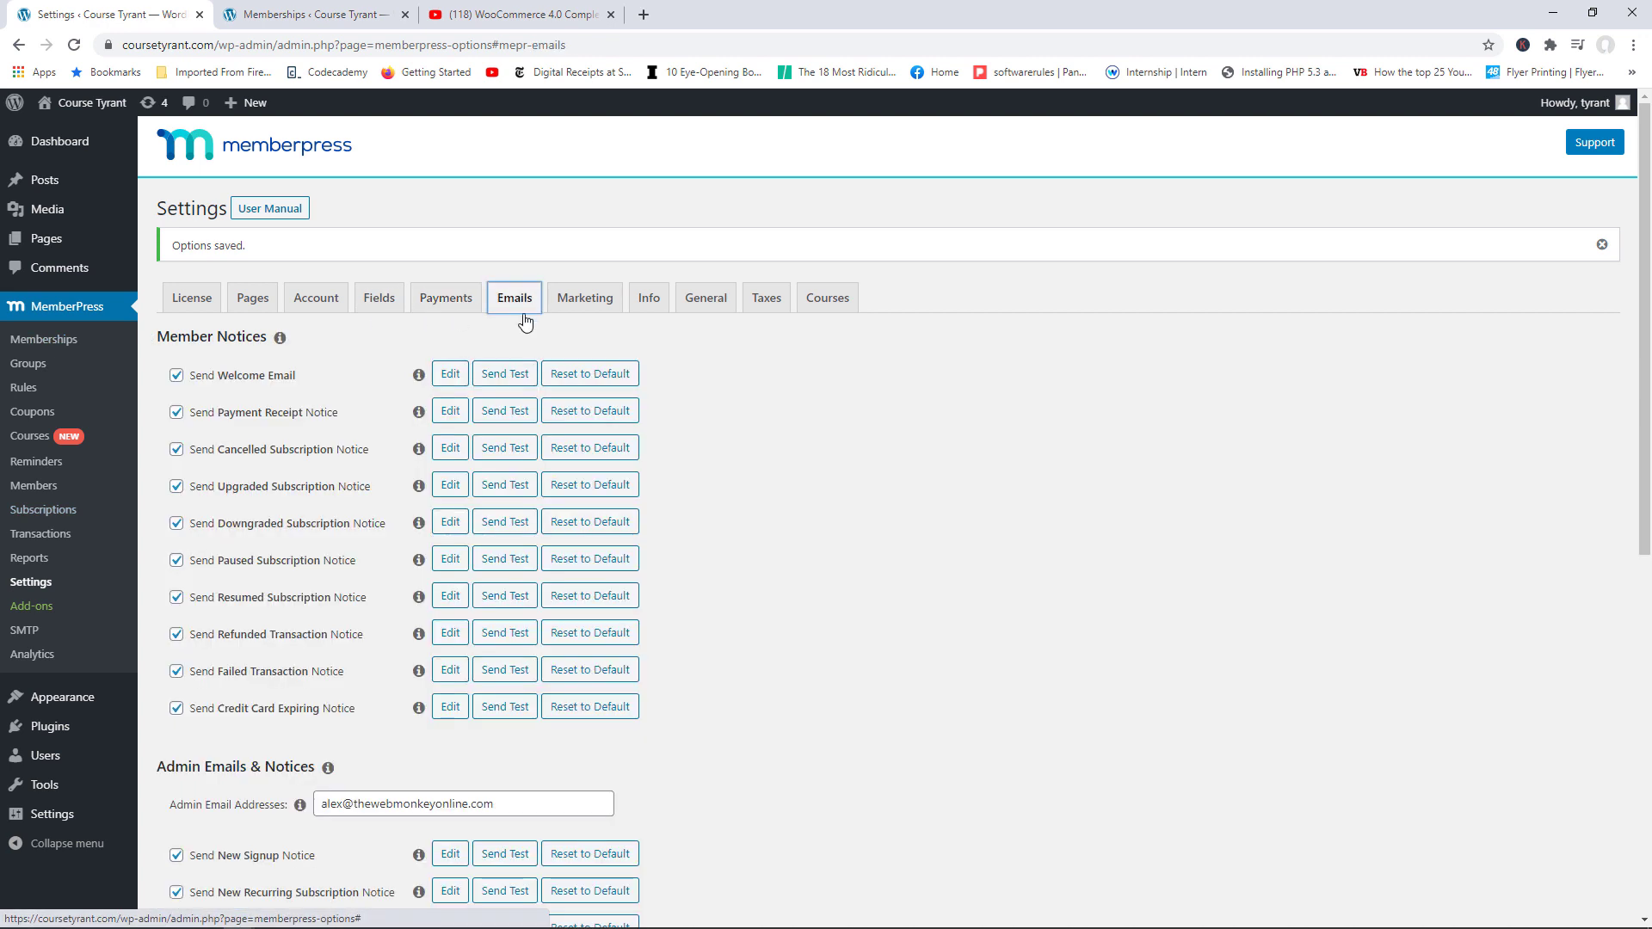
pyautogui.scroll(-1, 1482, 361)
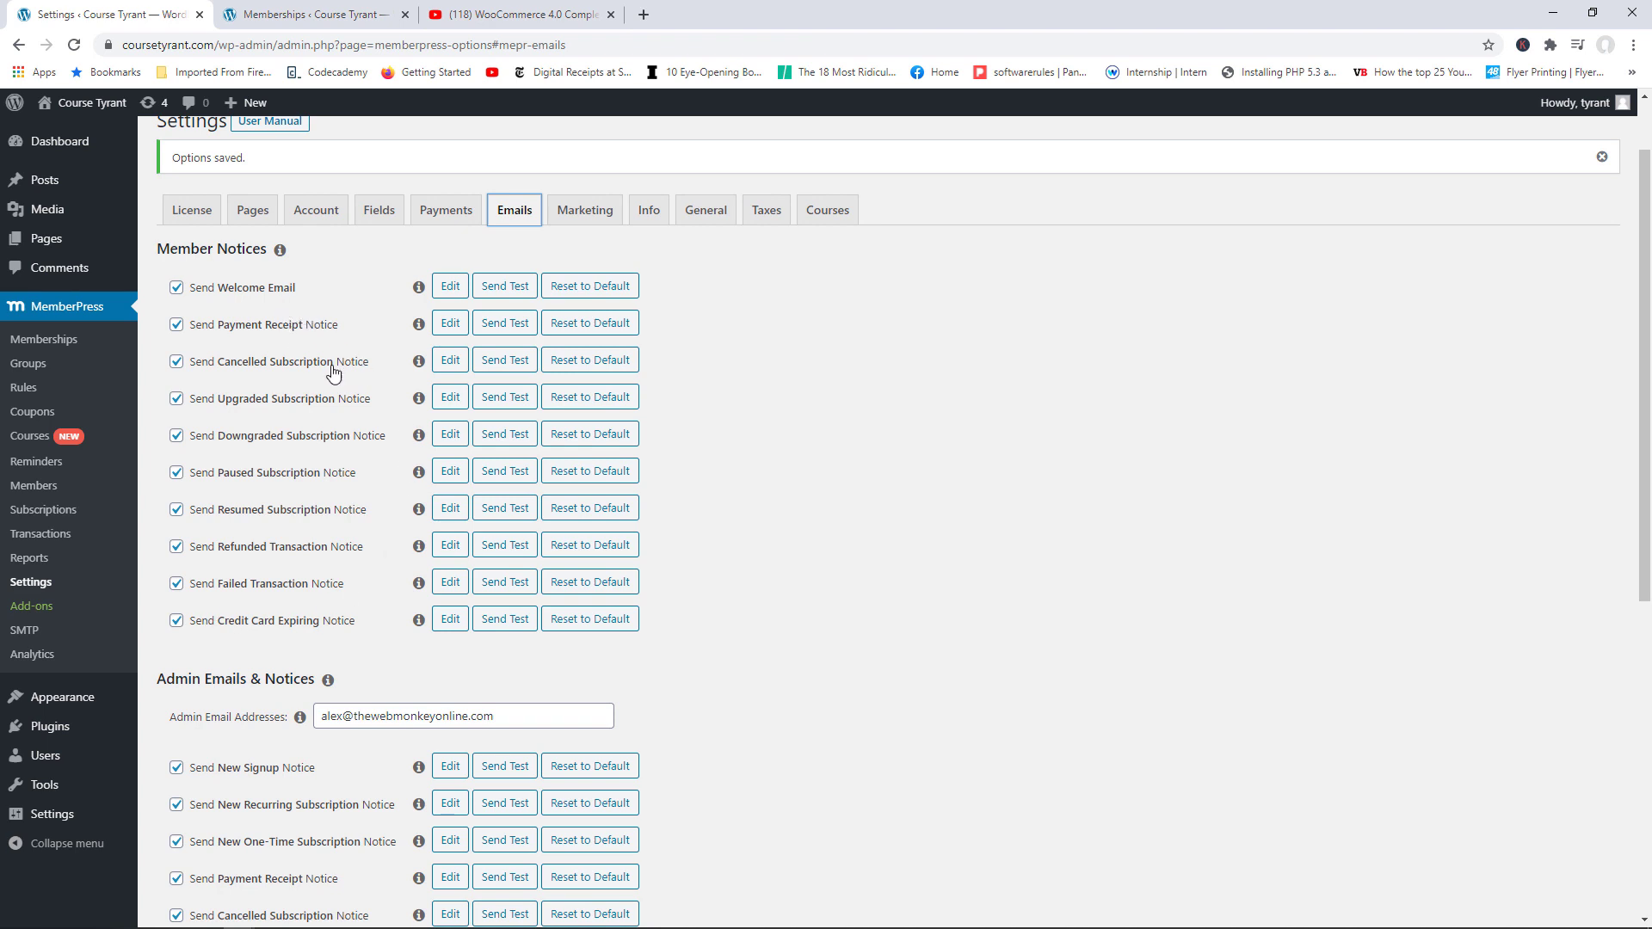
pyautogui.scroll(1, 430, 422)
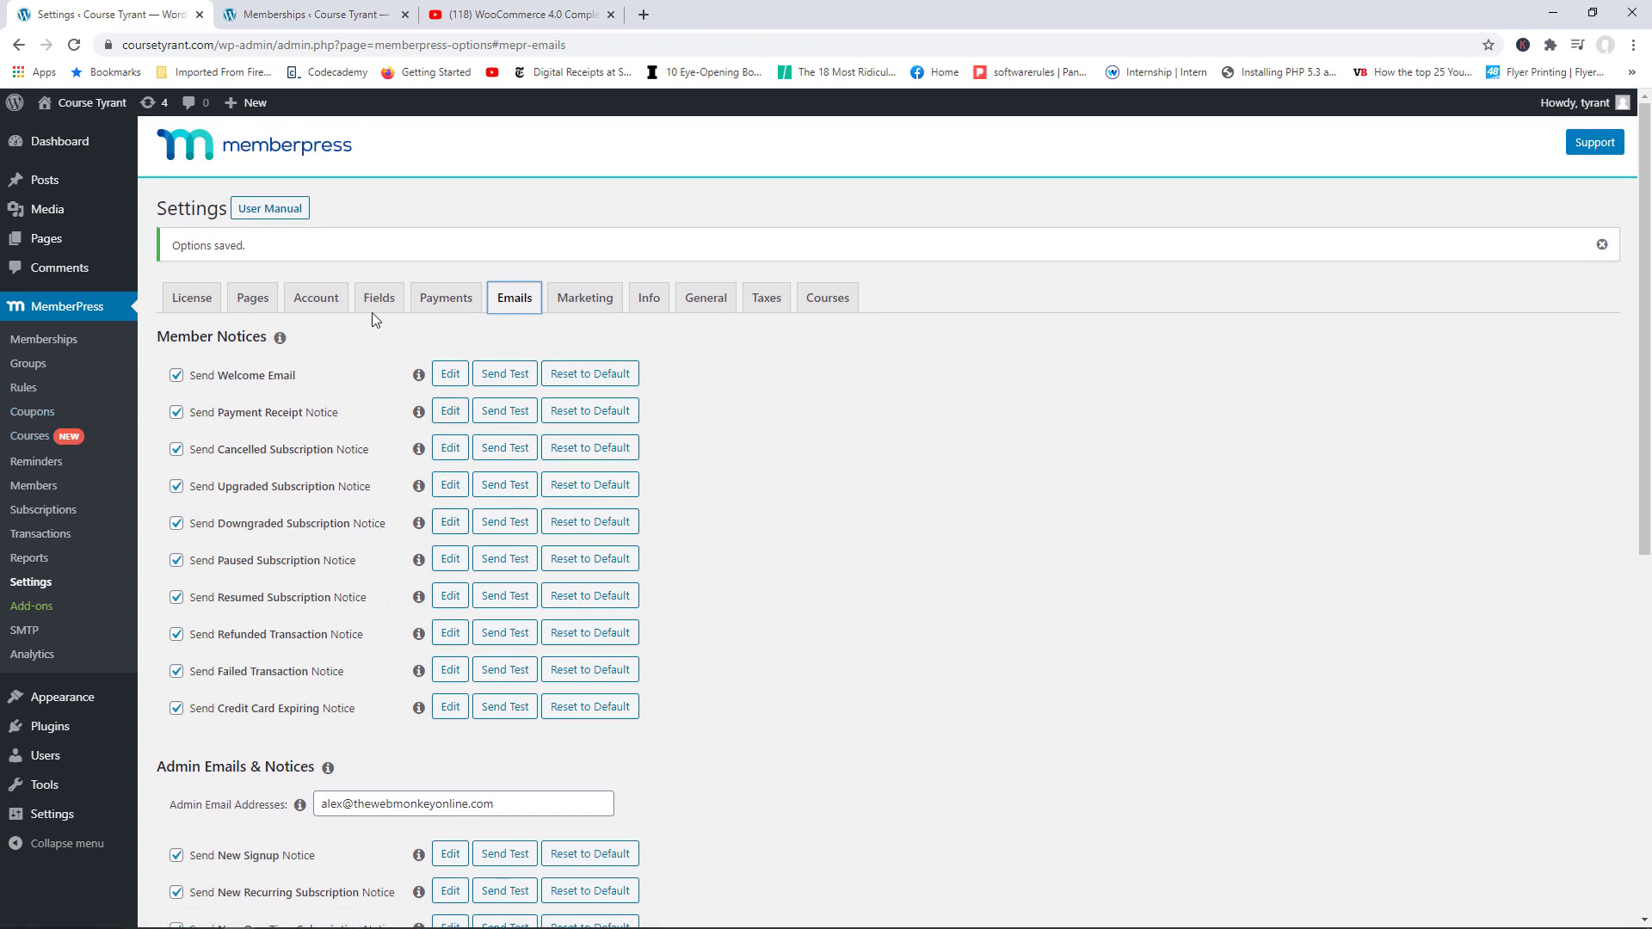
pyautogui.click(444, 301)
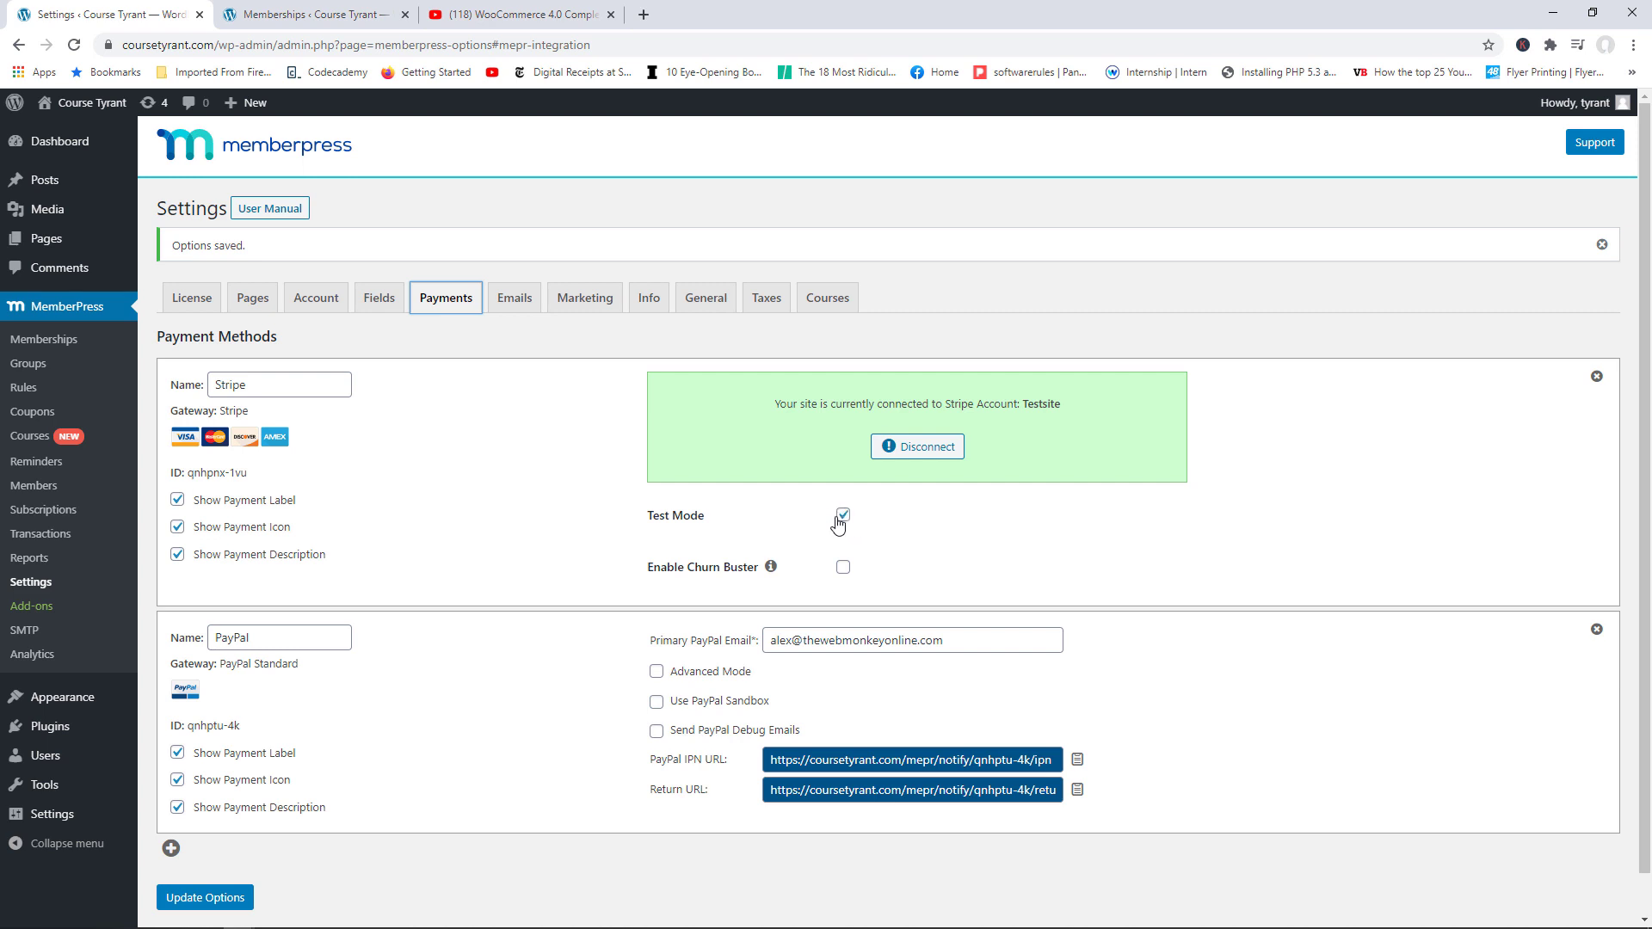
pyautogui.click(228, 900)
# Step: Browse the WooCommerce 4.0 tutorial chapters, then close the YouTube tab to return to Memberships
pyautogui.click(512, 13)
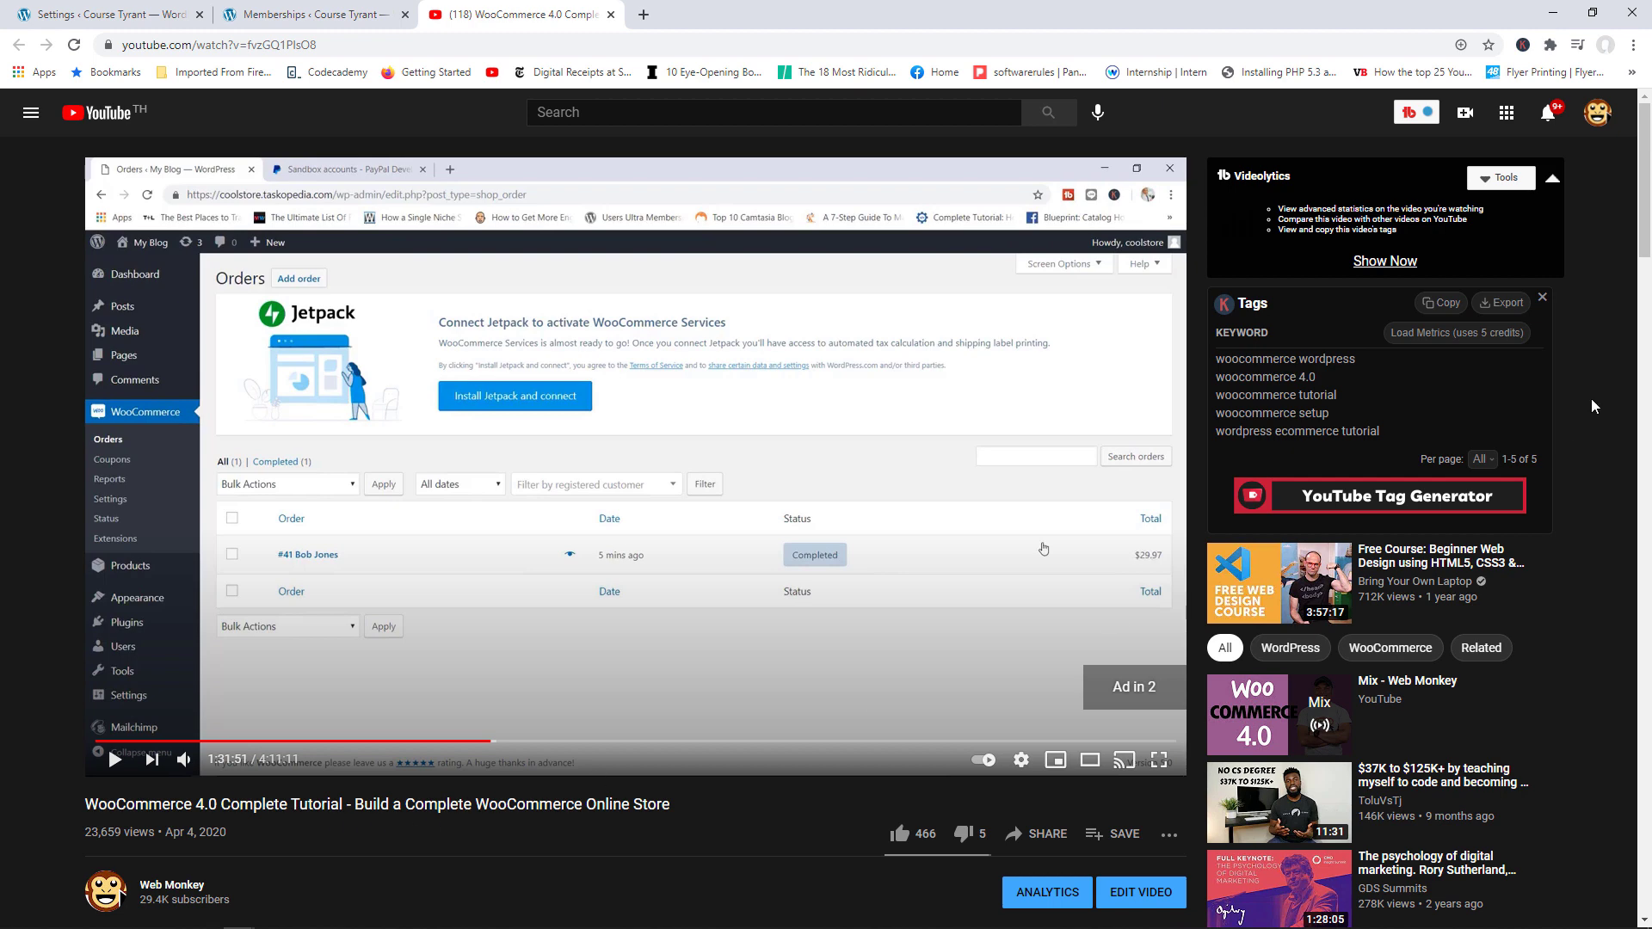
pyautogui.moveTo(1644, 181); pyautogui.dragTo(1639, 349)
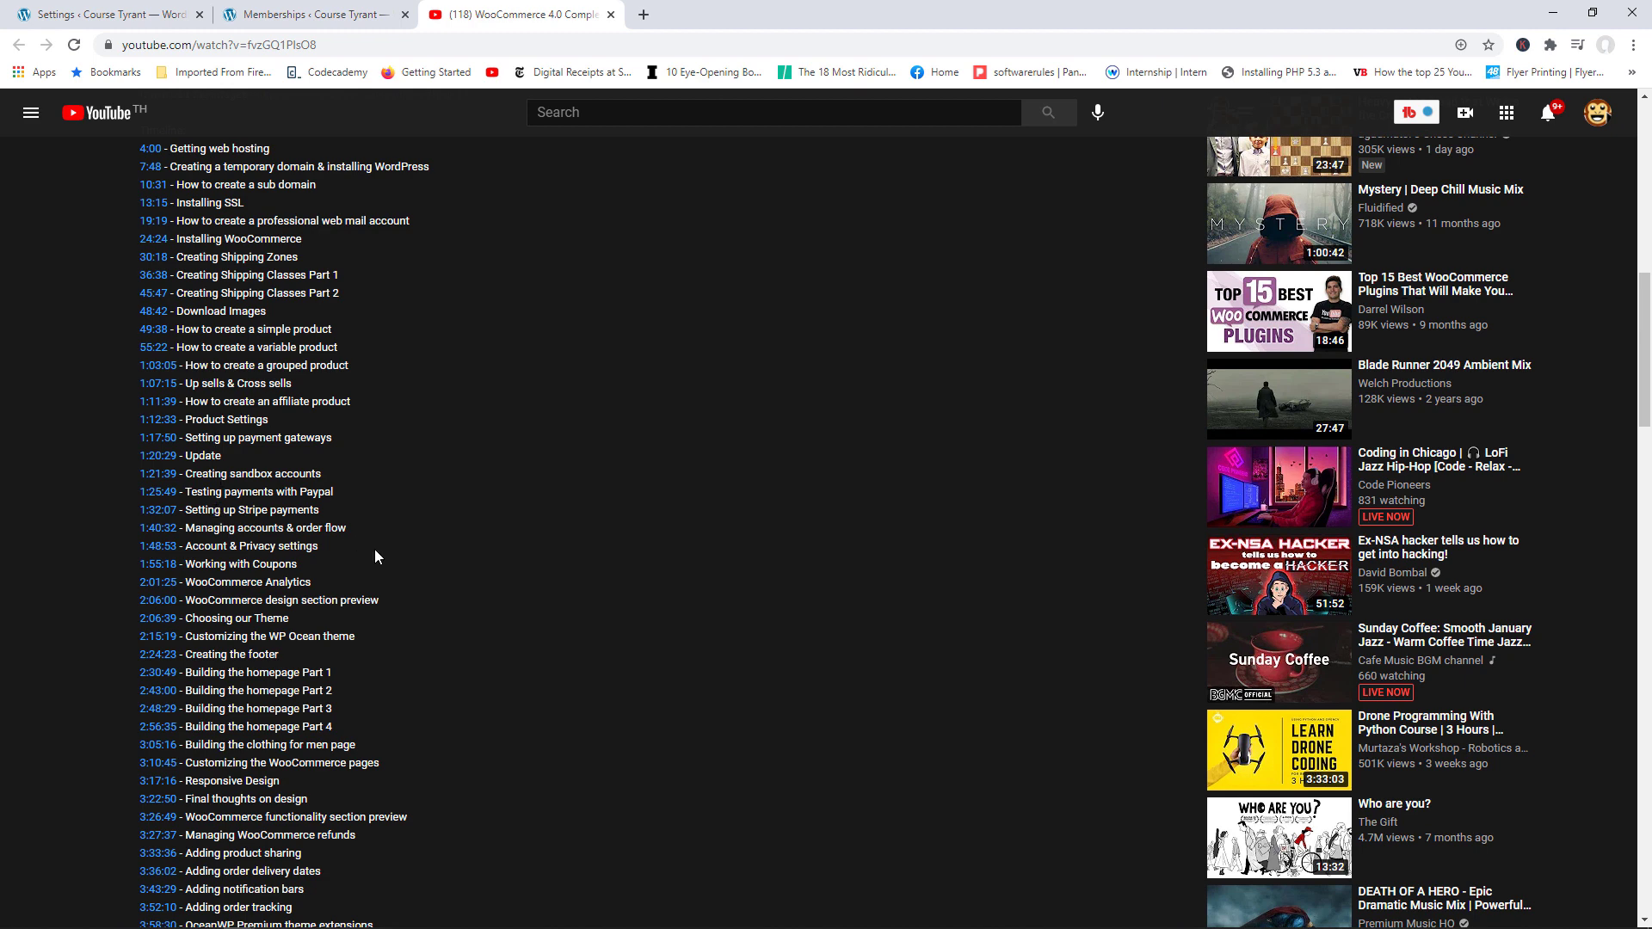
pyautogui.scroll(10, 374, 549)
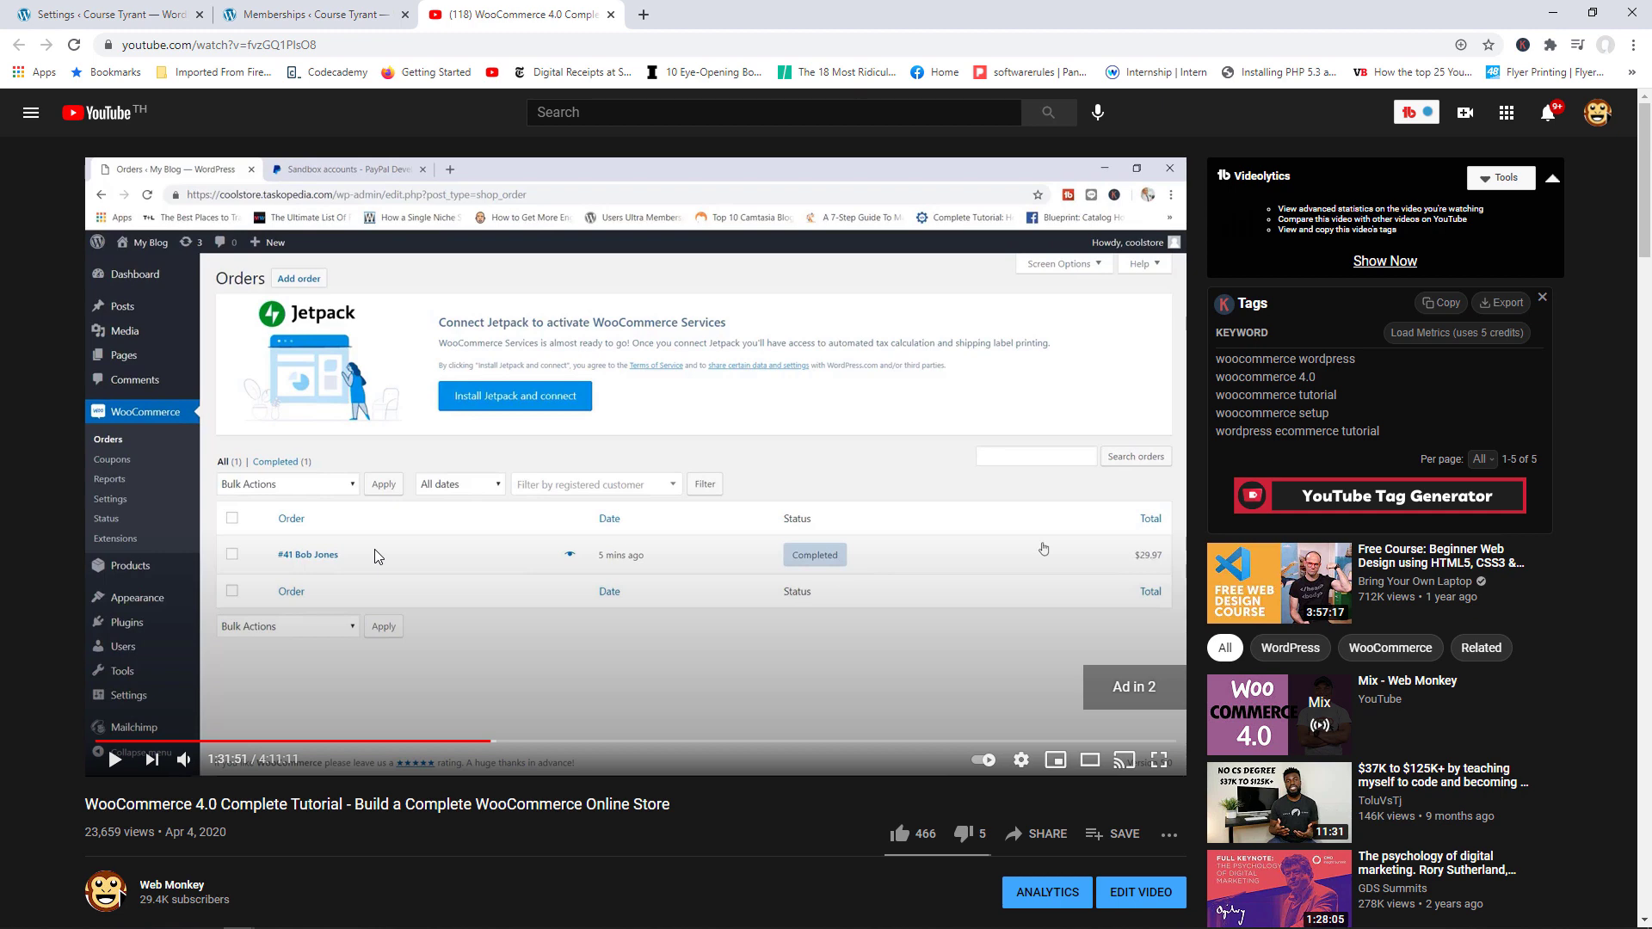
pyautogui.click(610, 13)
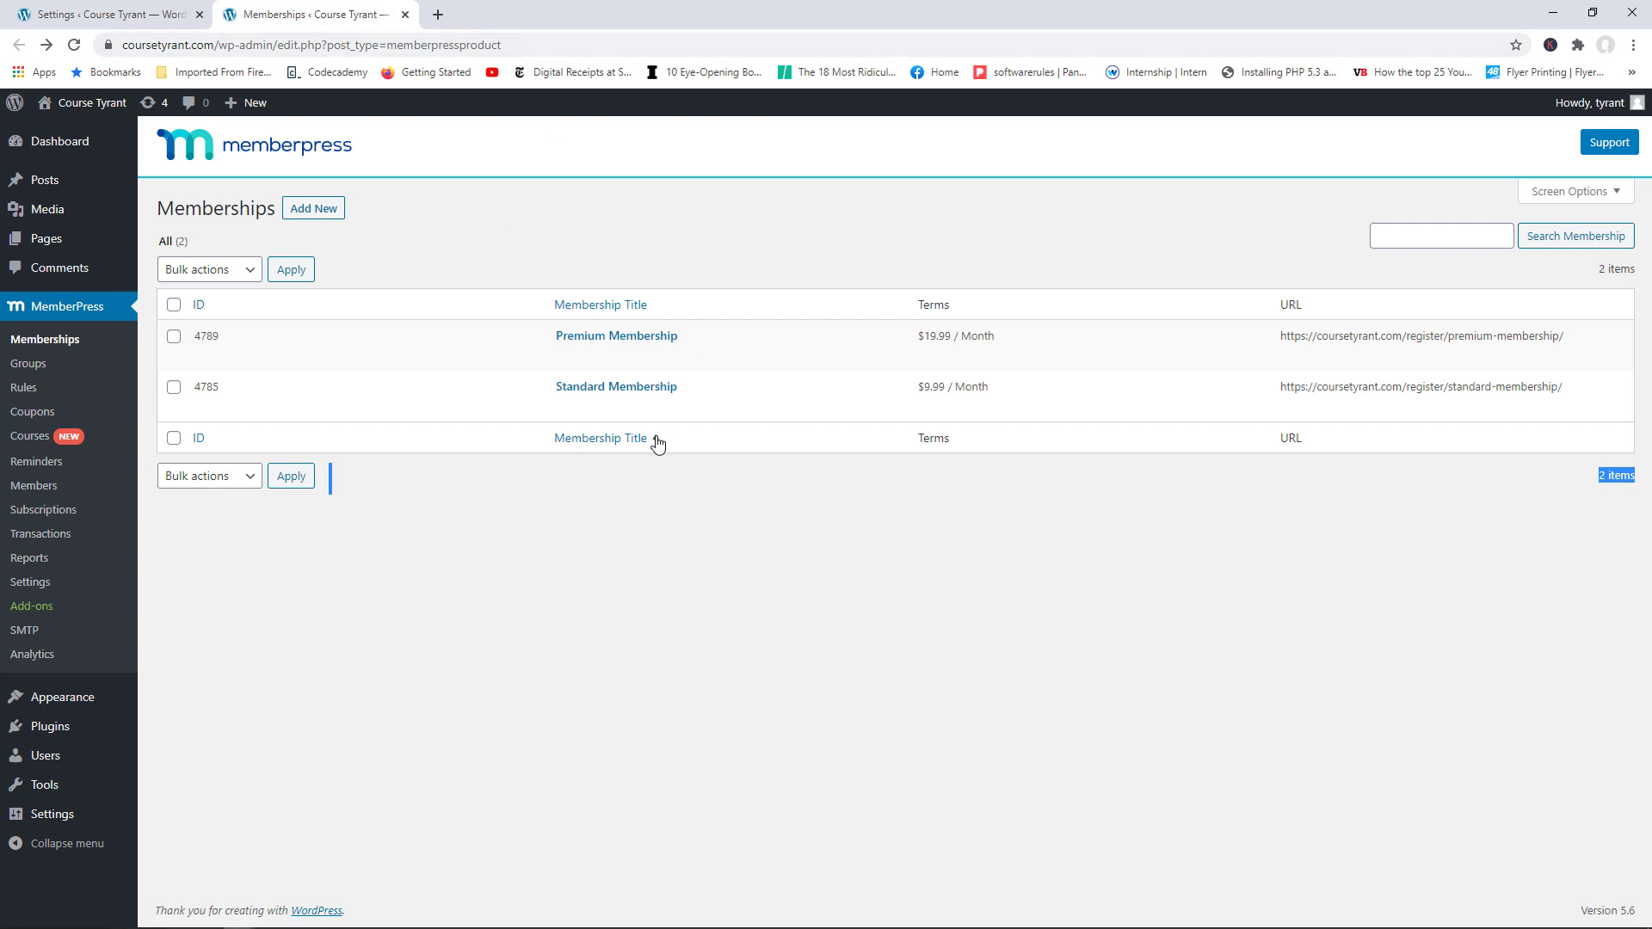
# Step: Open Standard Membership's View link to reach its /register/standard-membership page
pyautogui.moveTo(605, 414)
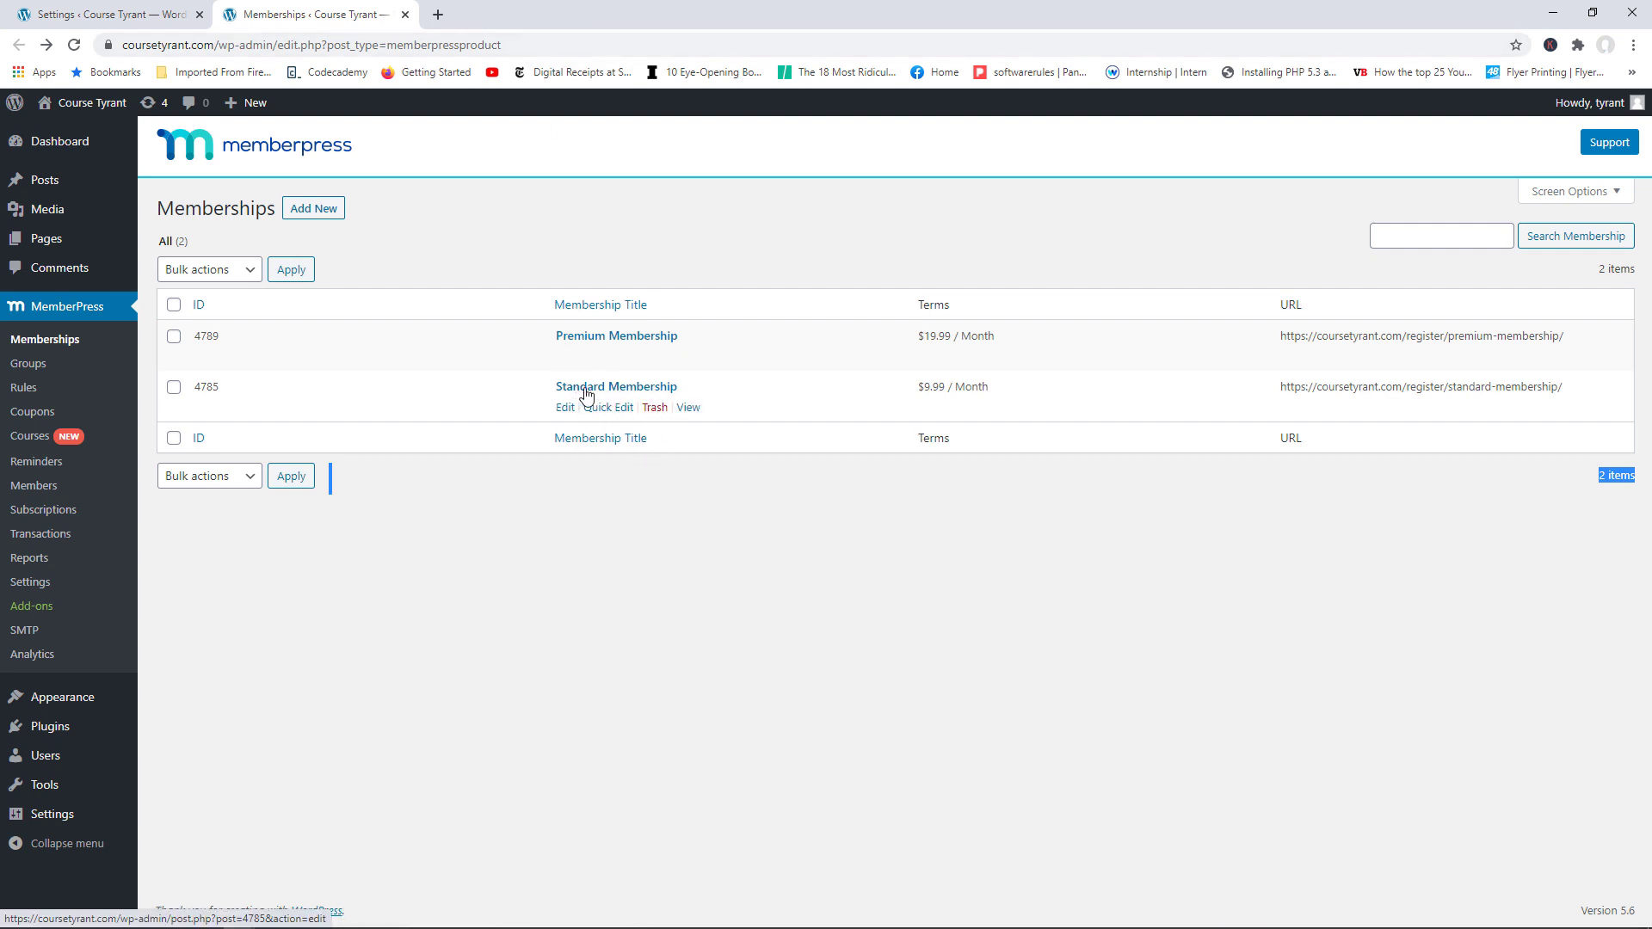
pyautogui.click(689, 409)
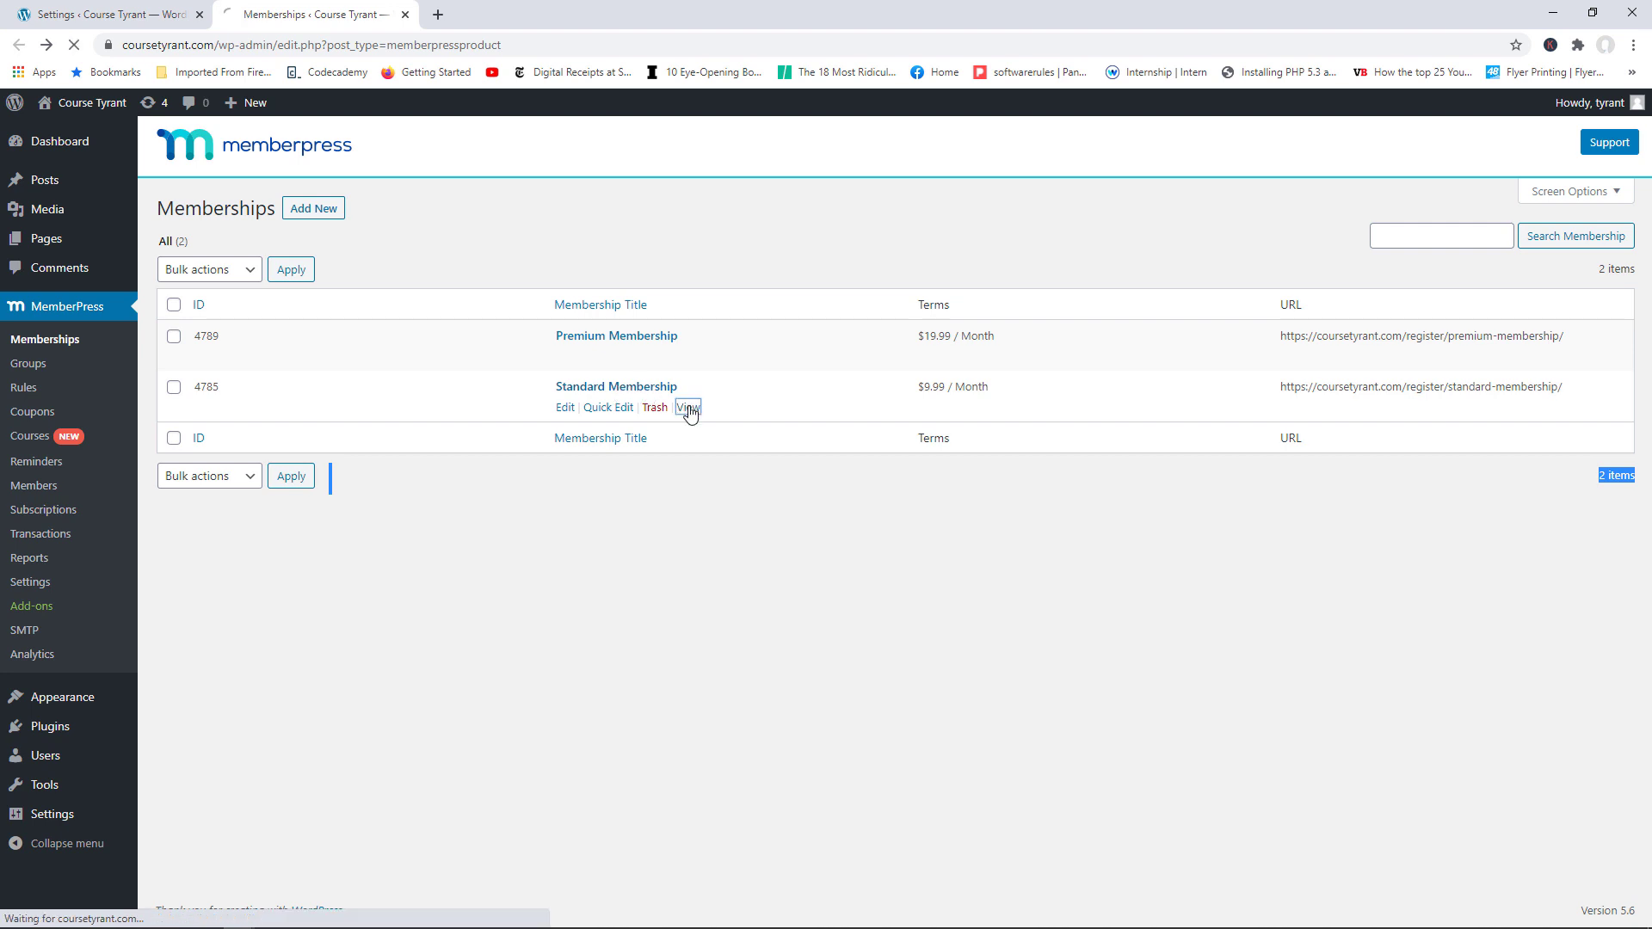
# Step: Copy the /register/standard-membership URL and load it in the Brave Course Tyrant window
pyautogui.click(330, 48)
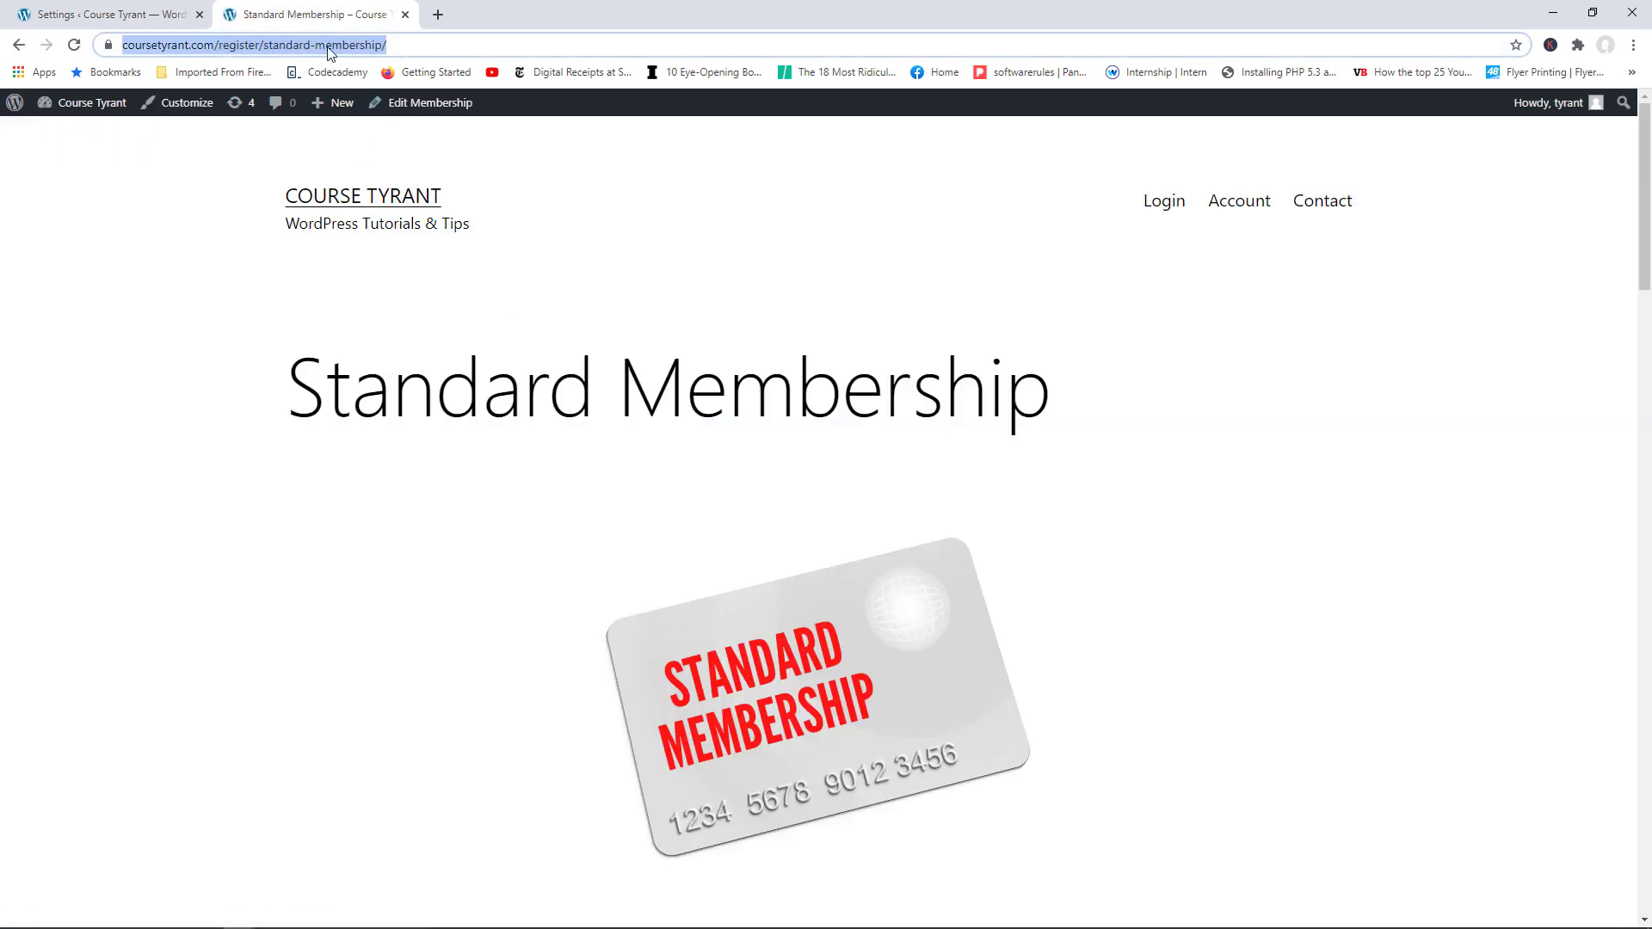
pyautogui.rightClick(330, 52)
pyautogui.click(384, 143)
pyautogui.click(207, 921)
pyautogui.click(297, 852)
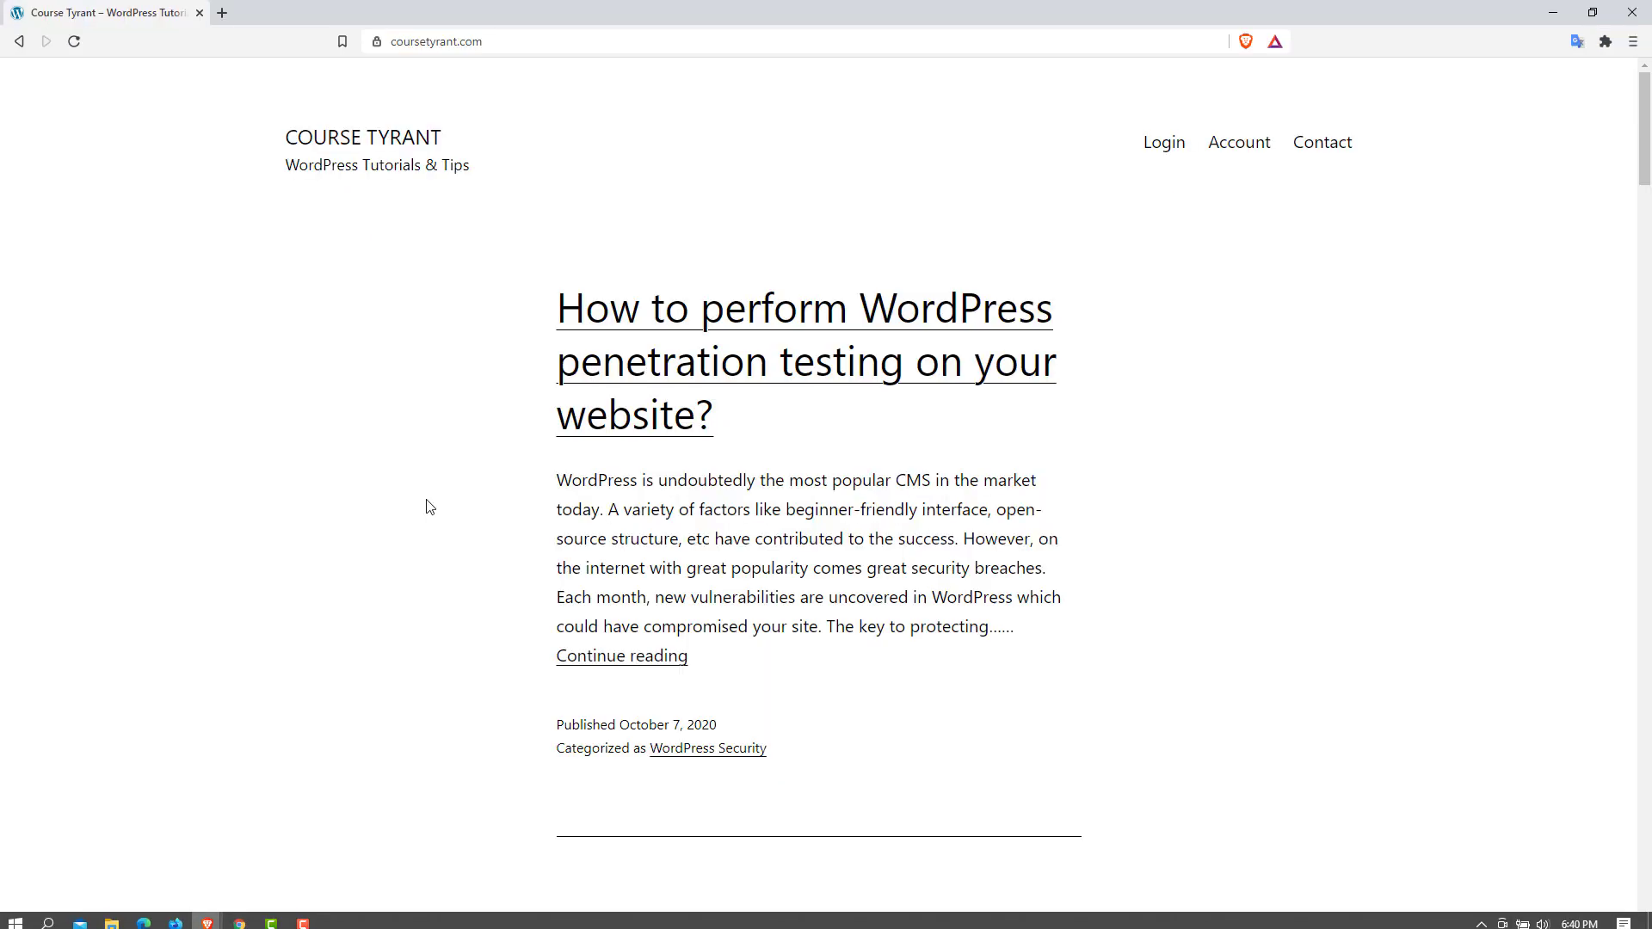
pyautogui.click(389, 45)
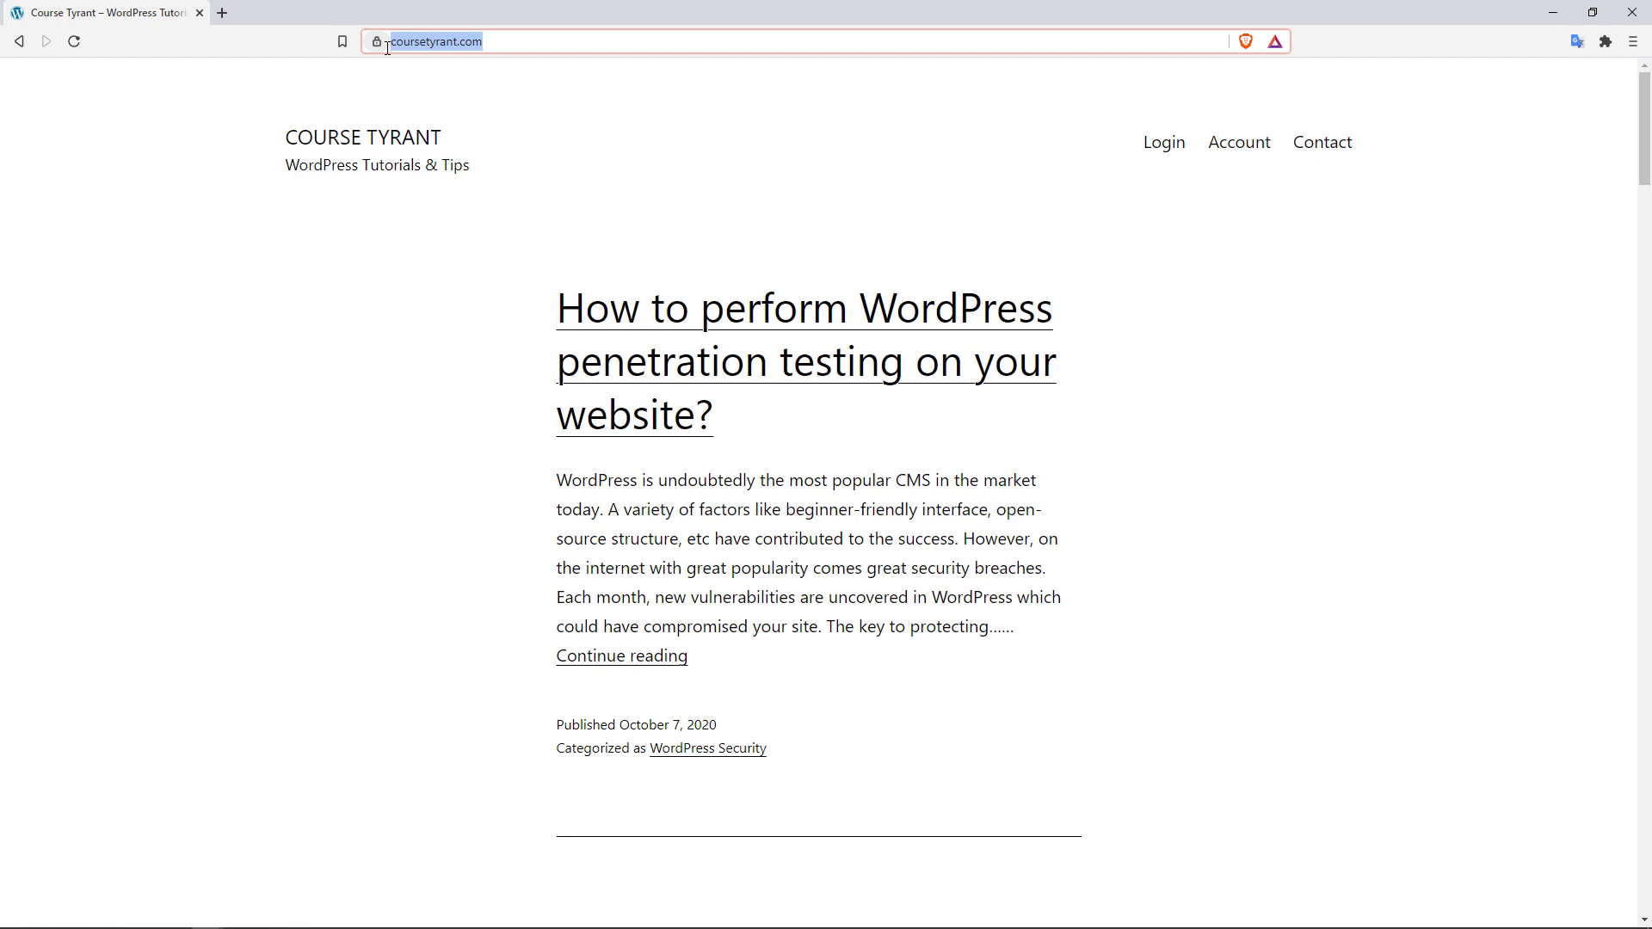
pyautogui.hotkey('ctrl', 'v')
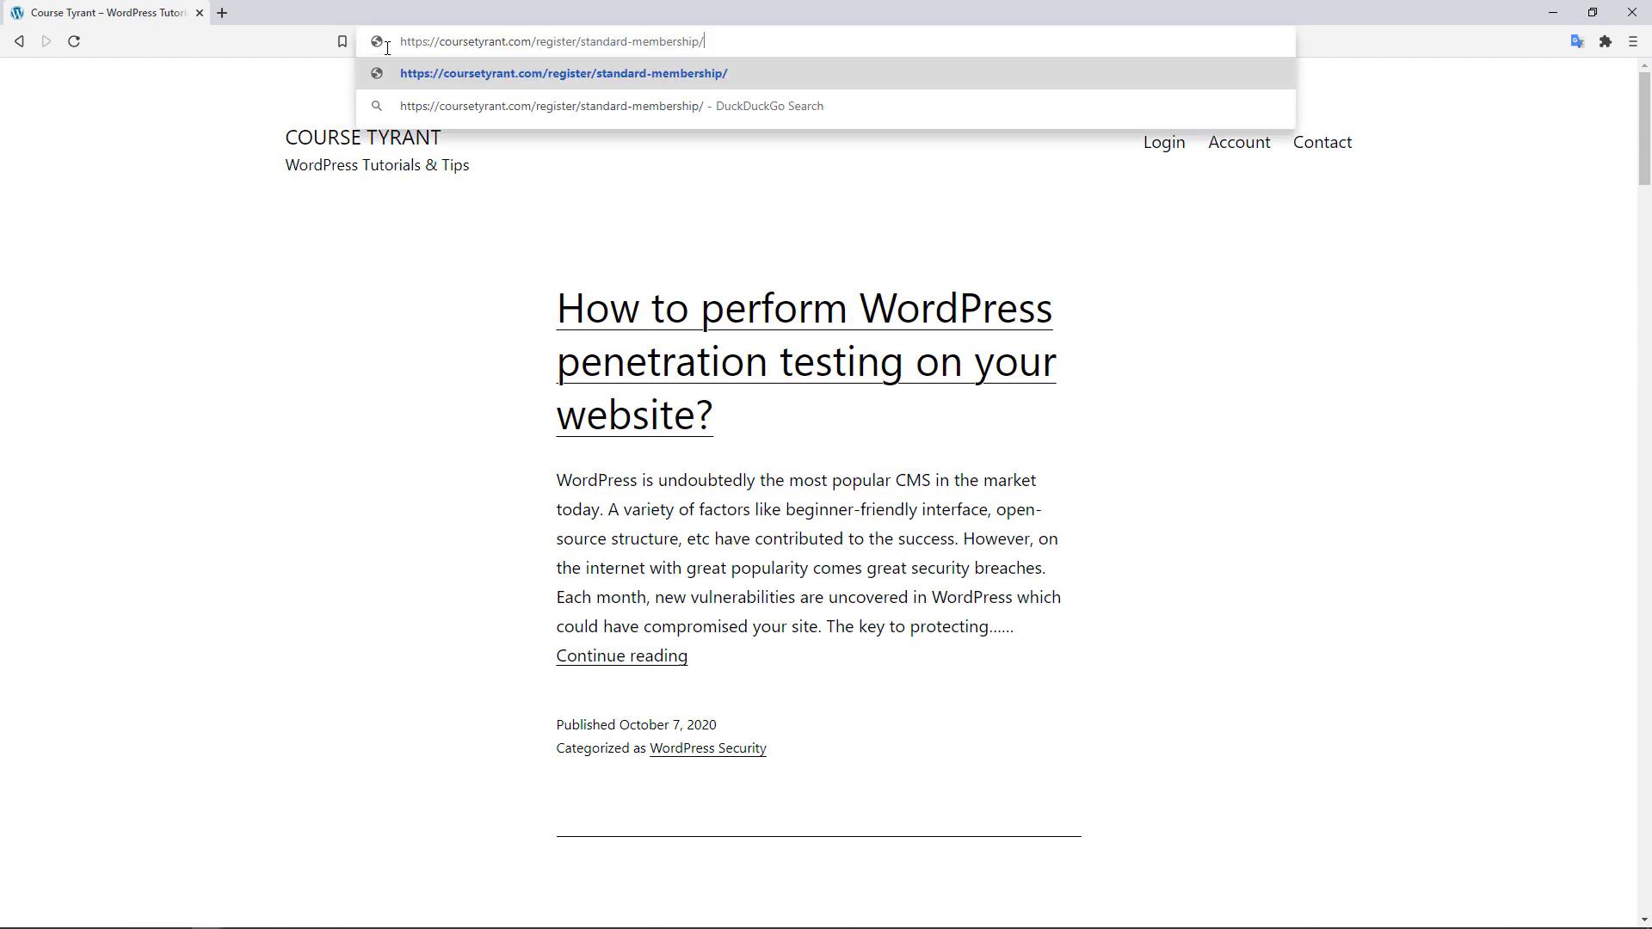
pyautogui.press('Return')
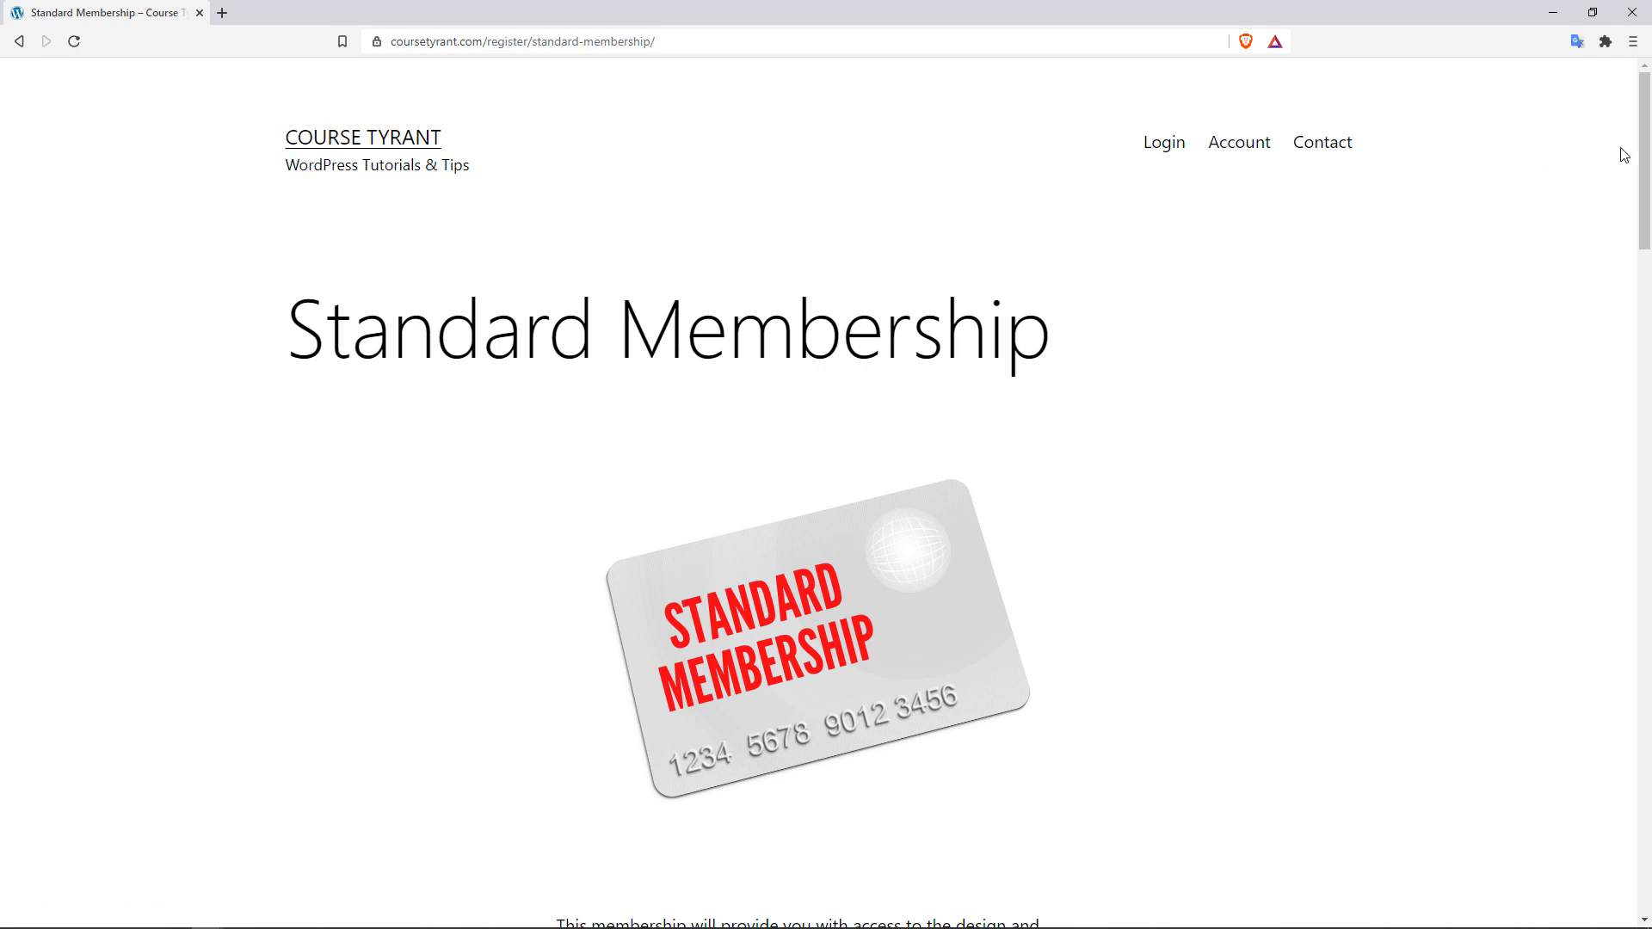
# Step: Autofill the first and last name, then enter the member's street address and city
pyautogui.moveTo(1647, 155); pyautogui.dragTo(1646, 295)
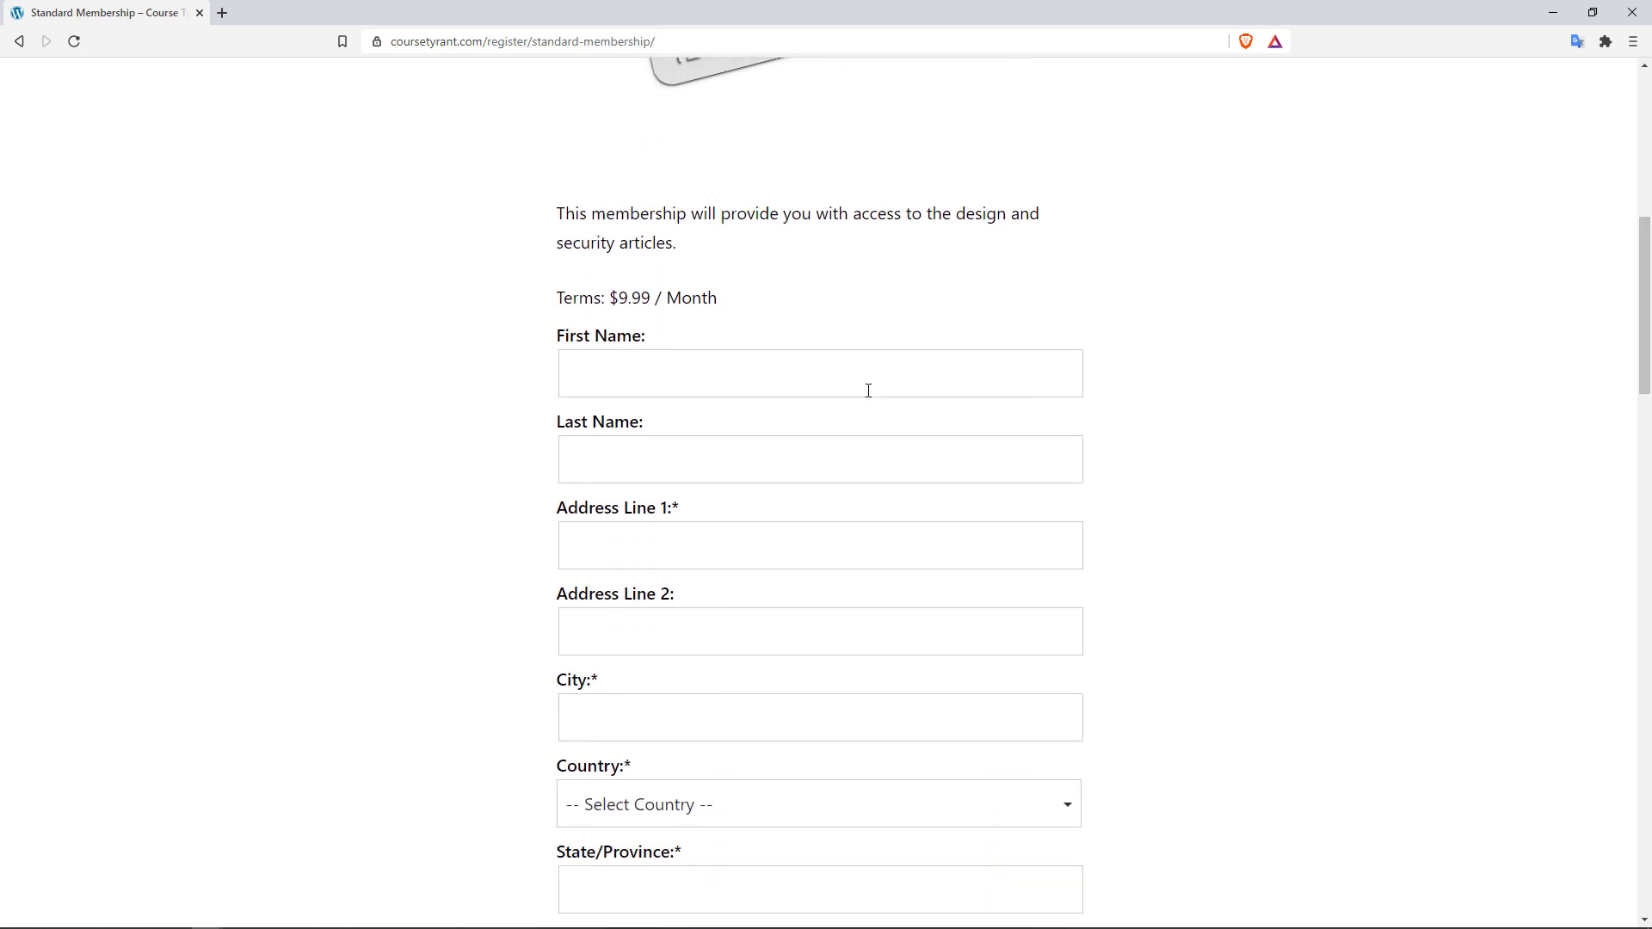
pyautogui.click(737, 391)
pyautogui.click(632, 430)
pyautogui.click(642, 473)
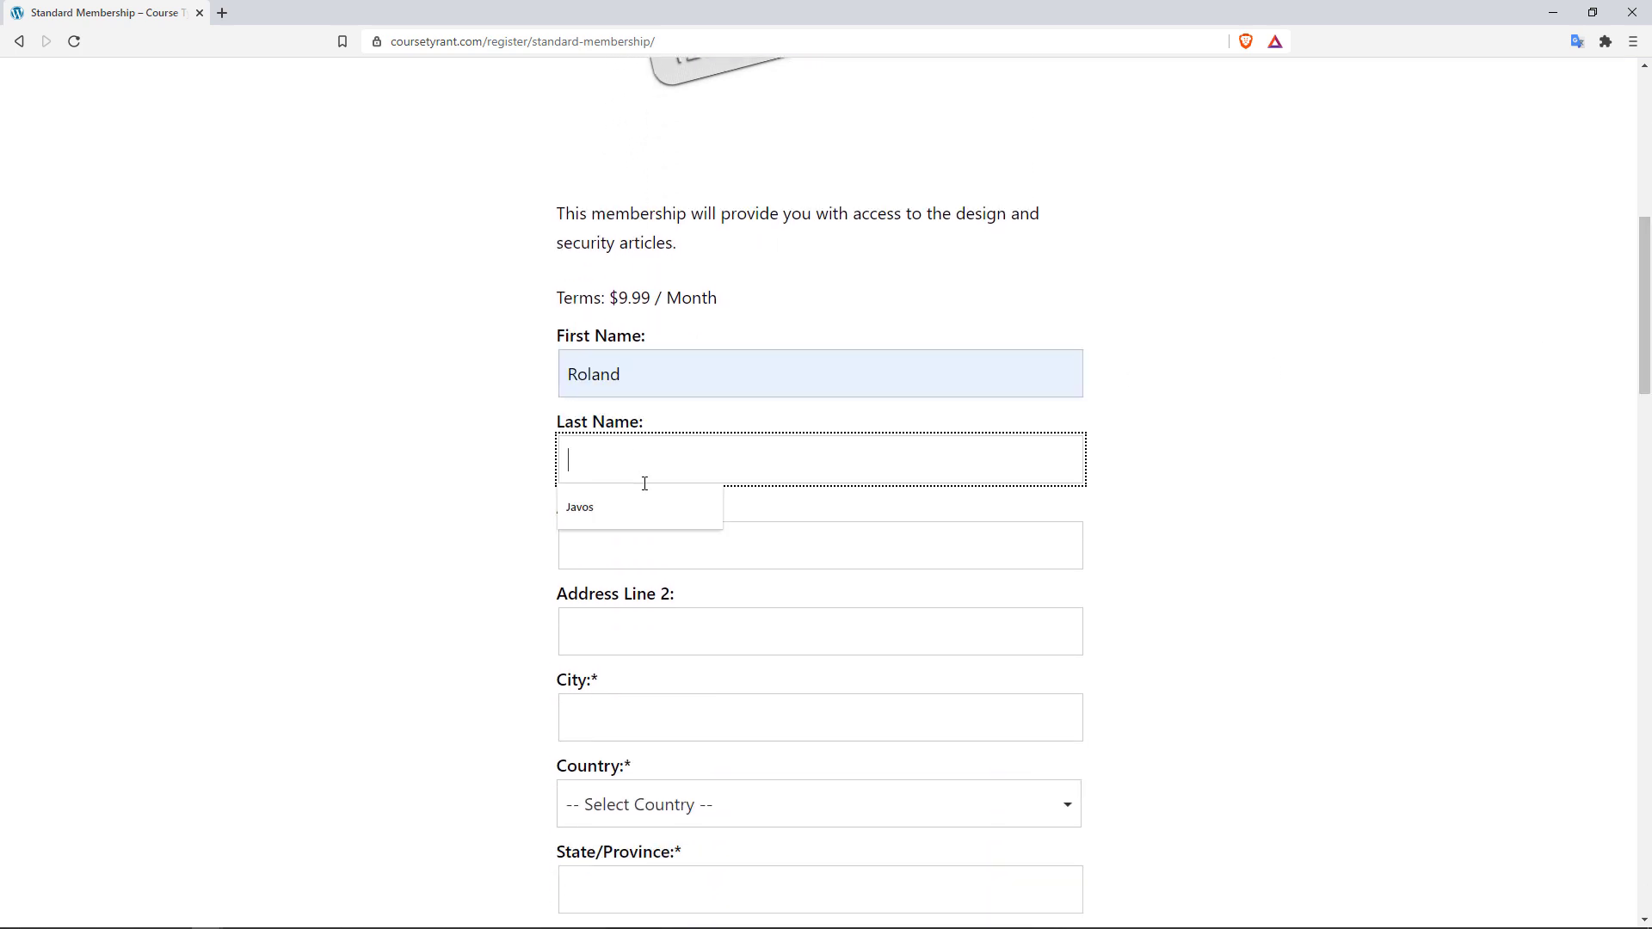
pyautogui.click(641, 510)
pyautogui.click(648, 537)
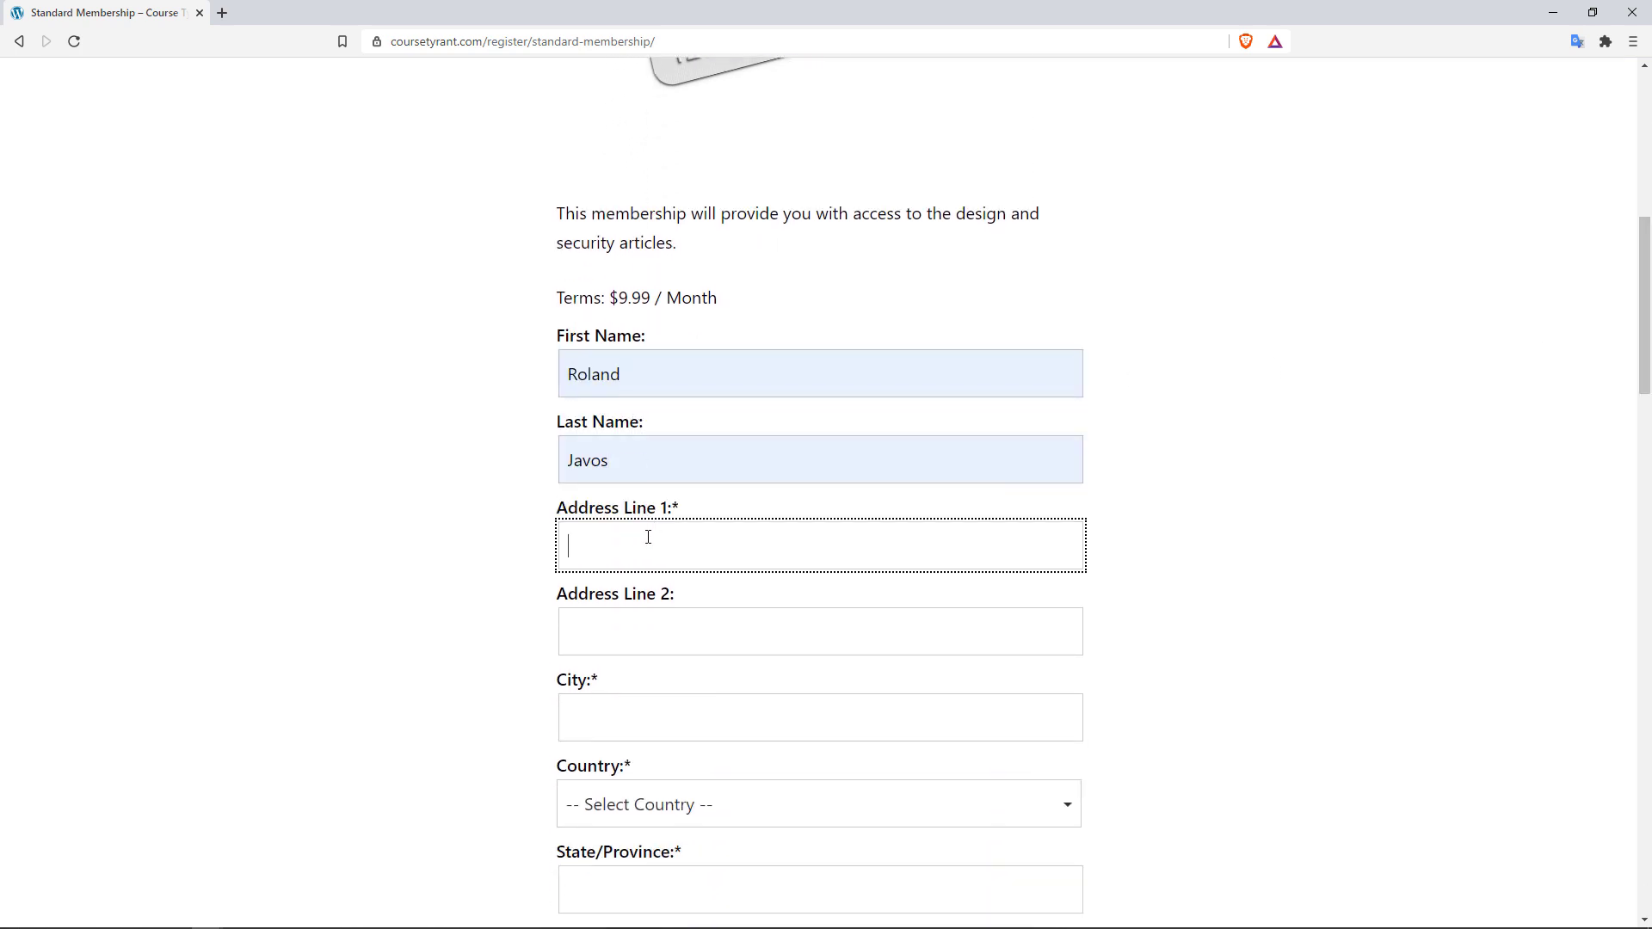
pyautogui.press('Tab')
pyautogui.scroll(-2, 643, 529)
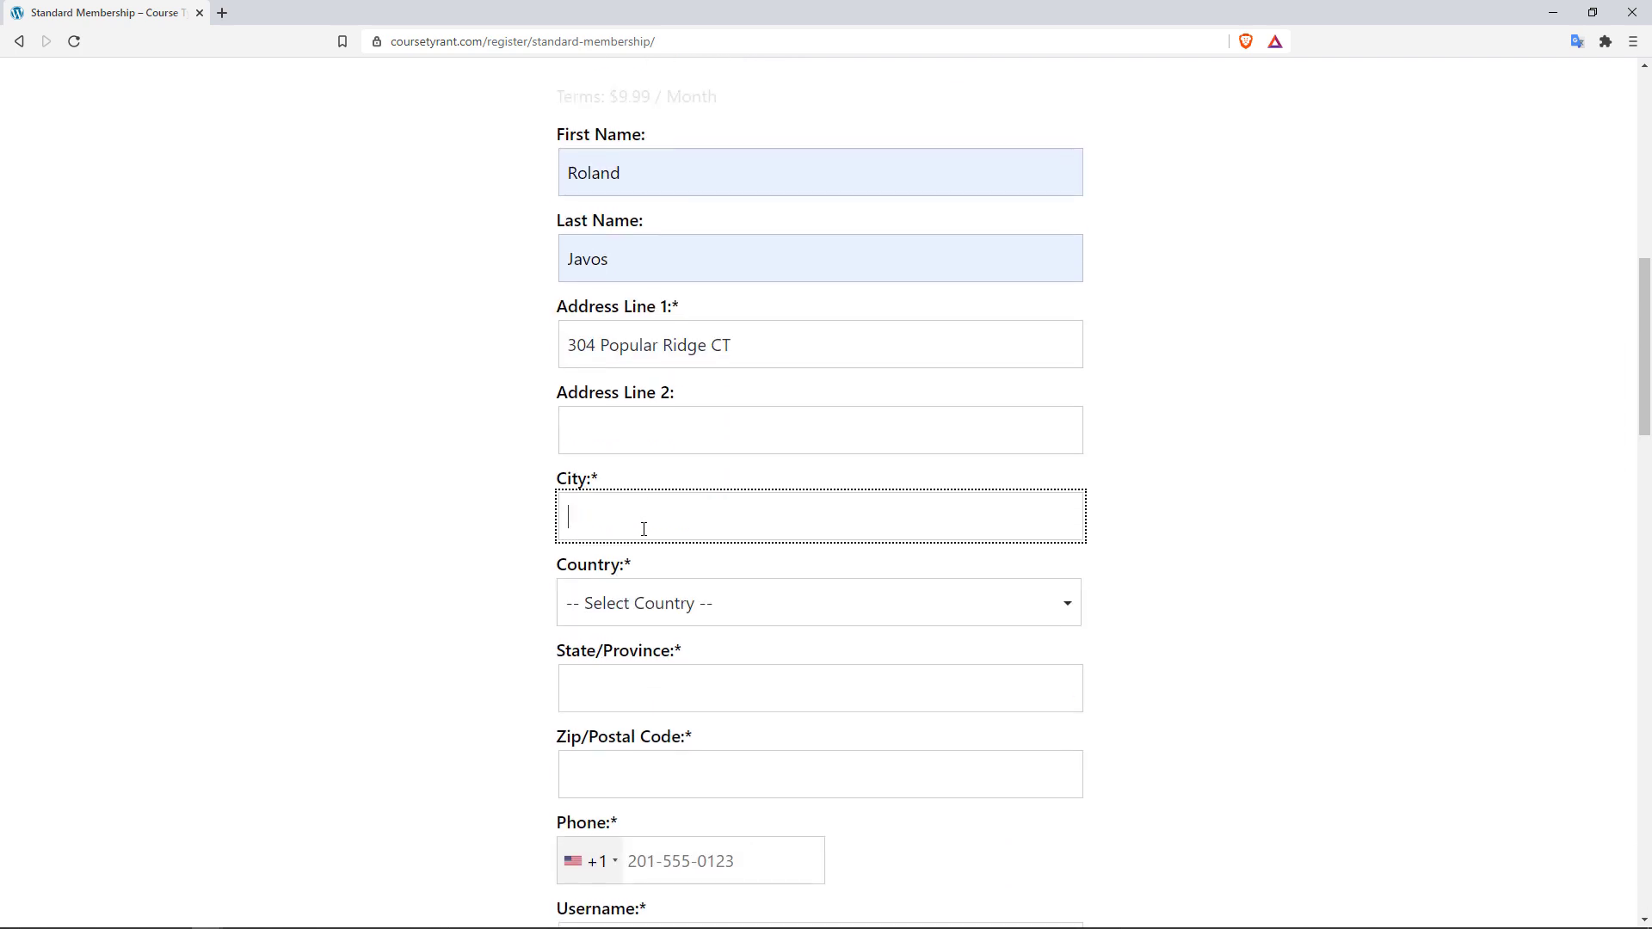
pyautogui.write('Owings Mills')
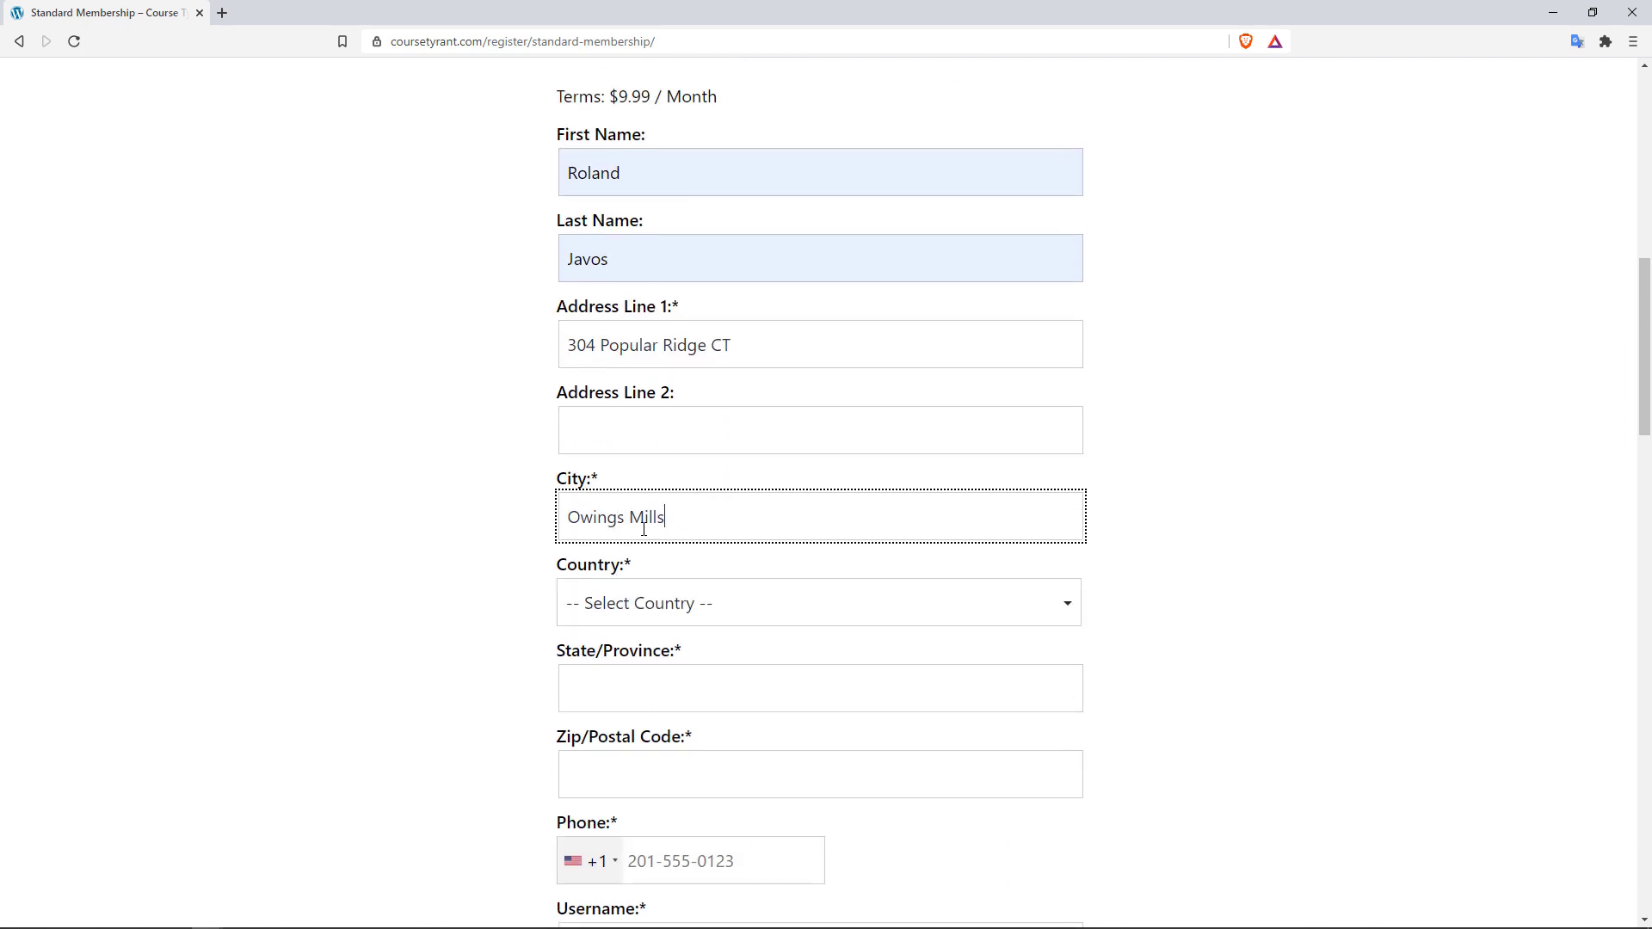
# Step: Choose United States (US) as the country and Maryland as the state
pyautogui.click(730, 609)
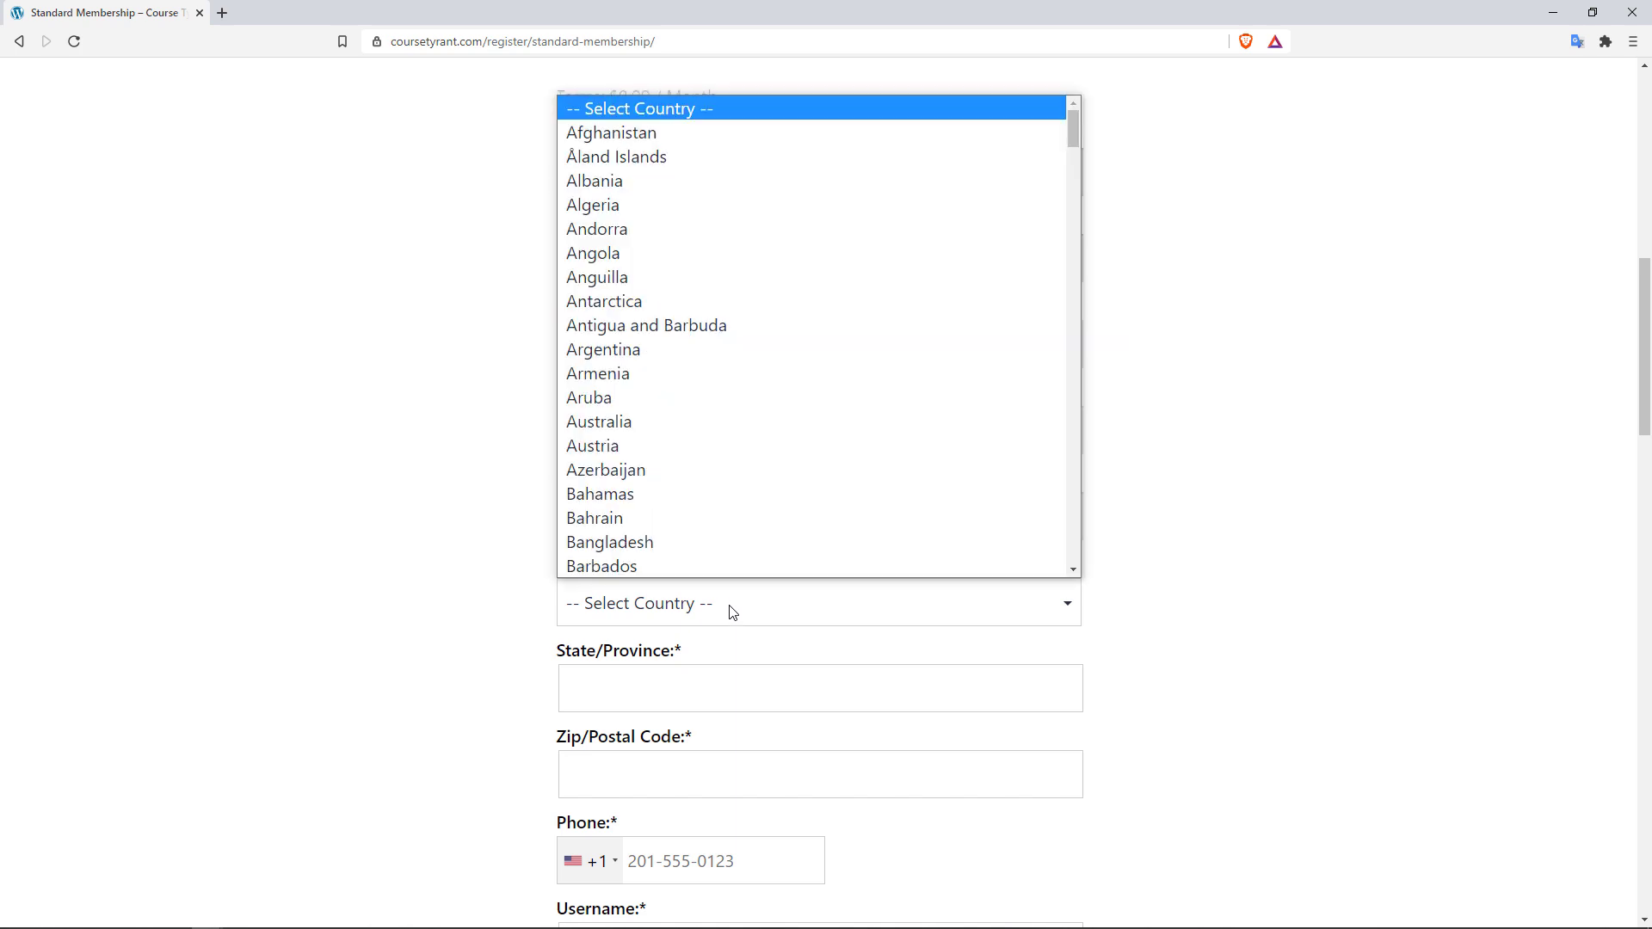
pyautogui.write('un')
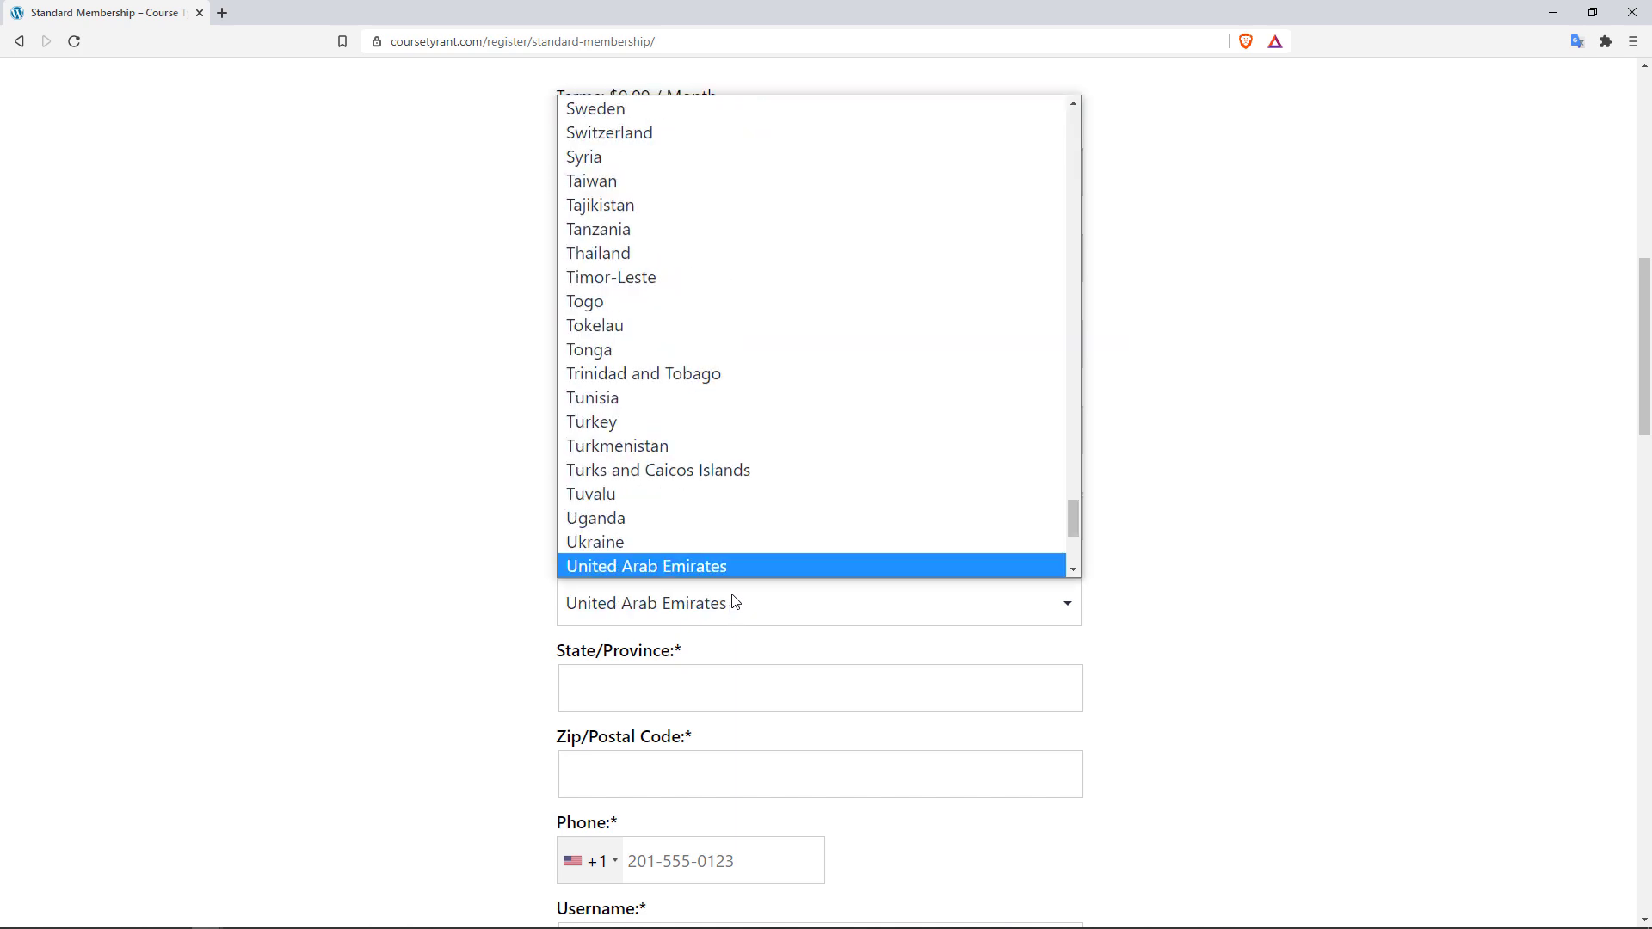
pyautogui.moveTo(1073, 519); pyautogui.dragTo(1078, 541)
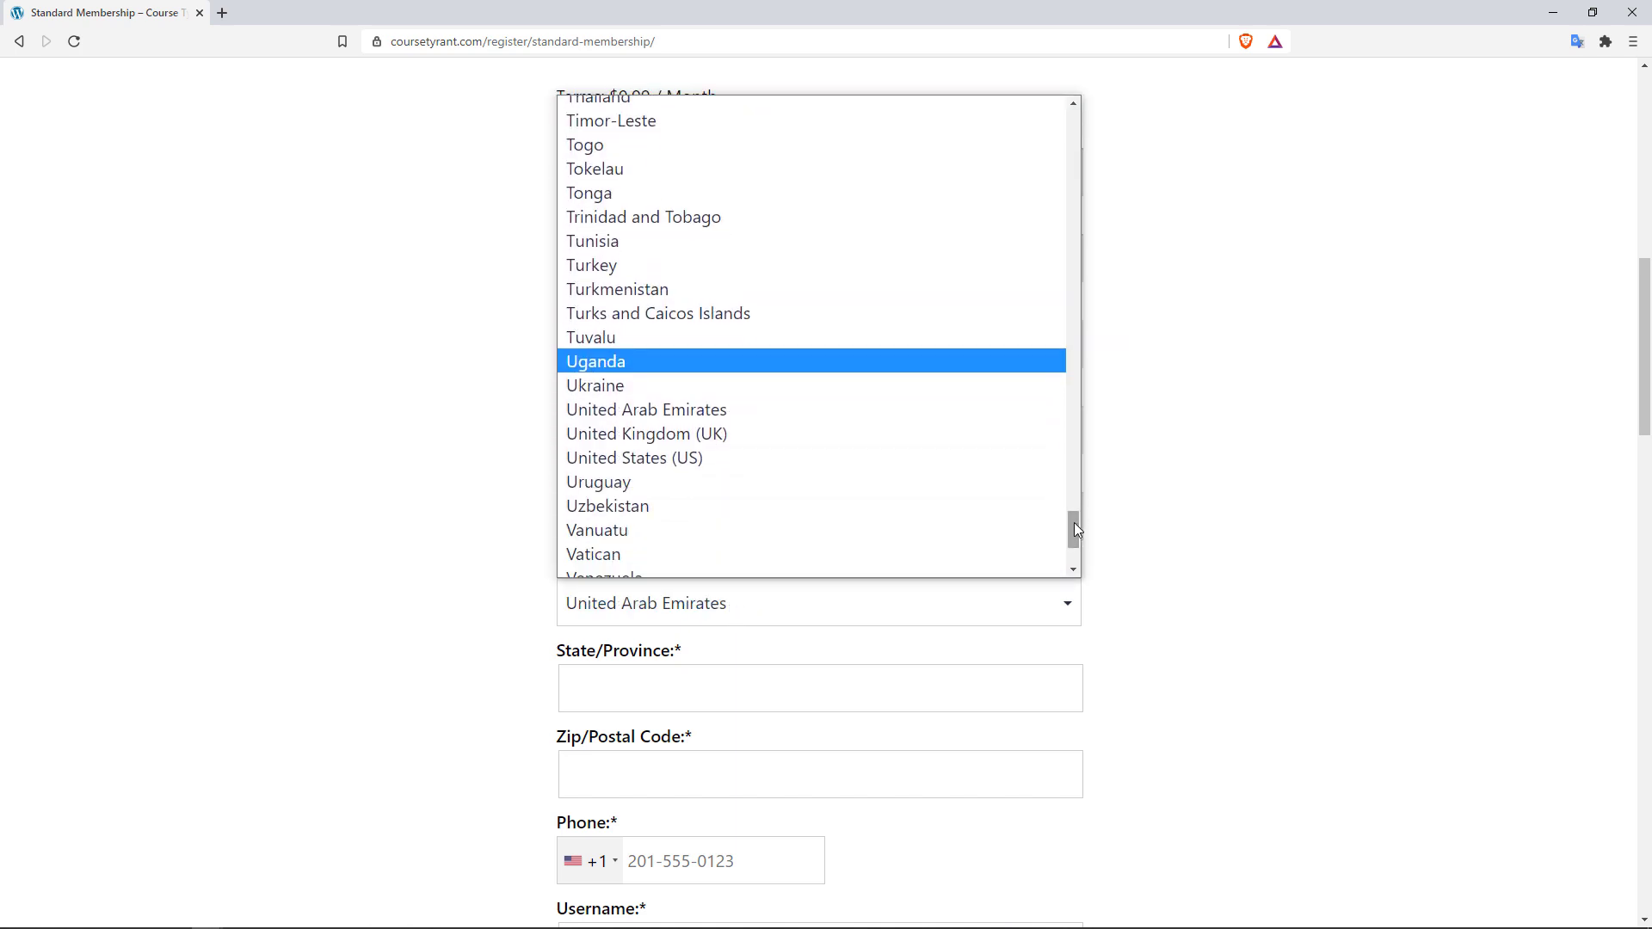
pyautogui.click(720, 461)
pyautogui.click(689, 701)
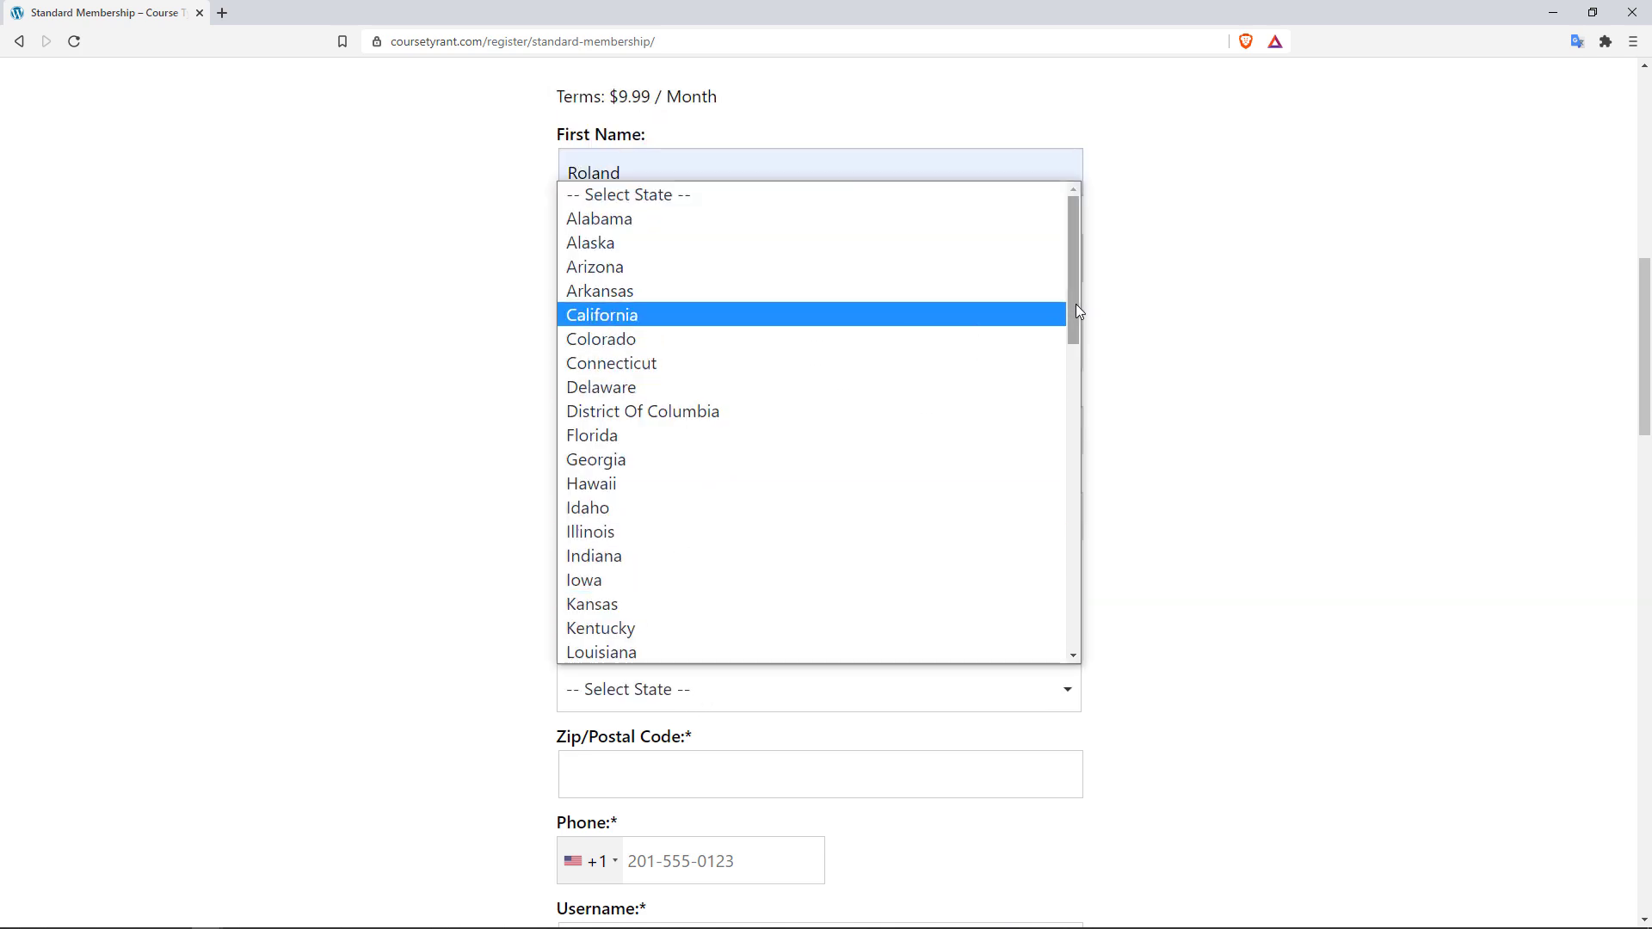
pyautogui.scroll(-4, 947, 327)
pyautogui.click(786, 433)
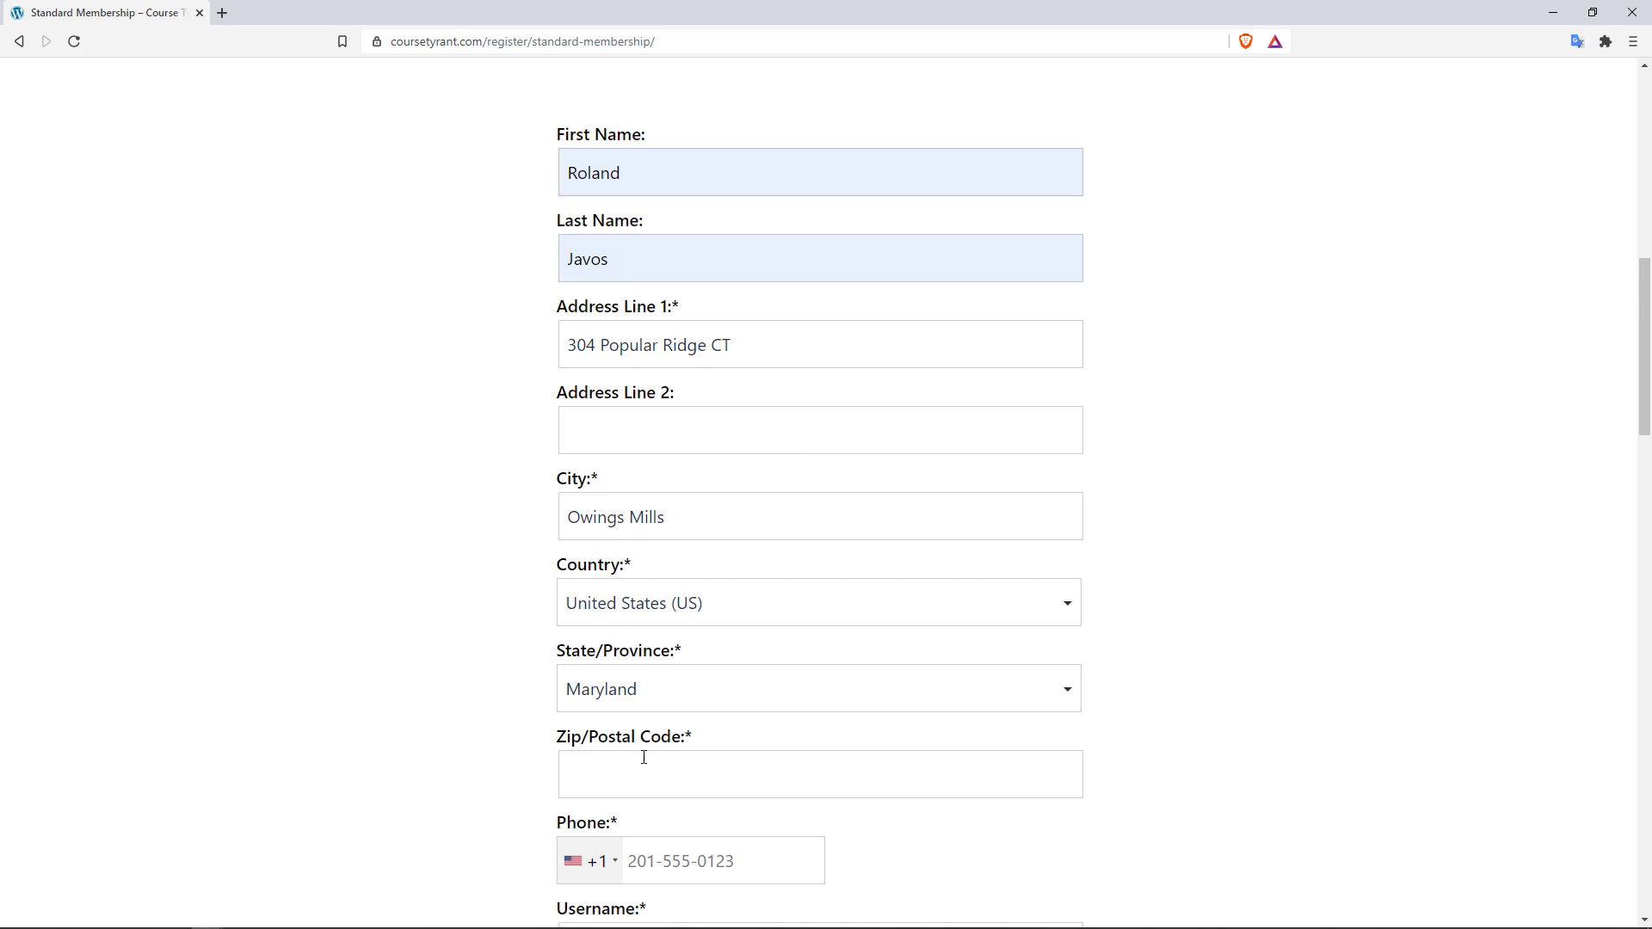
# Step: Enter the member's ZIP code and phone number
pyautogui.click(646, 775)
pyautogui.write('21117')
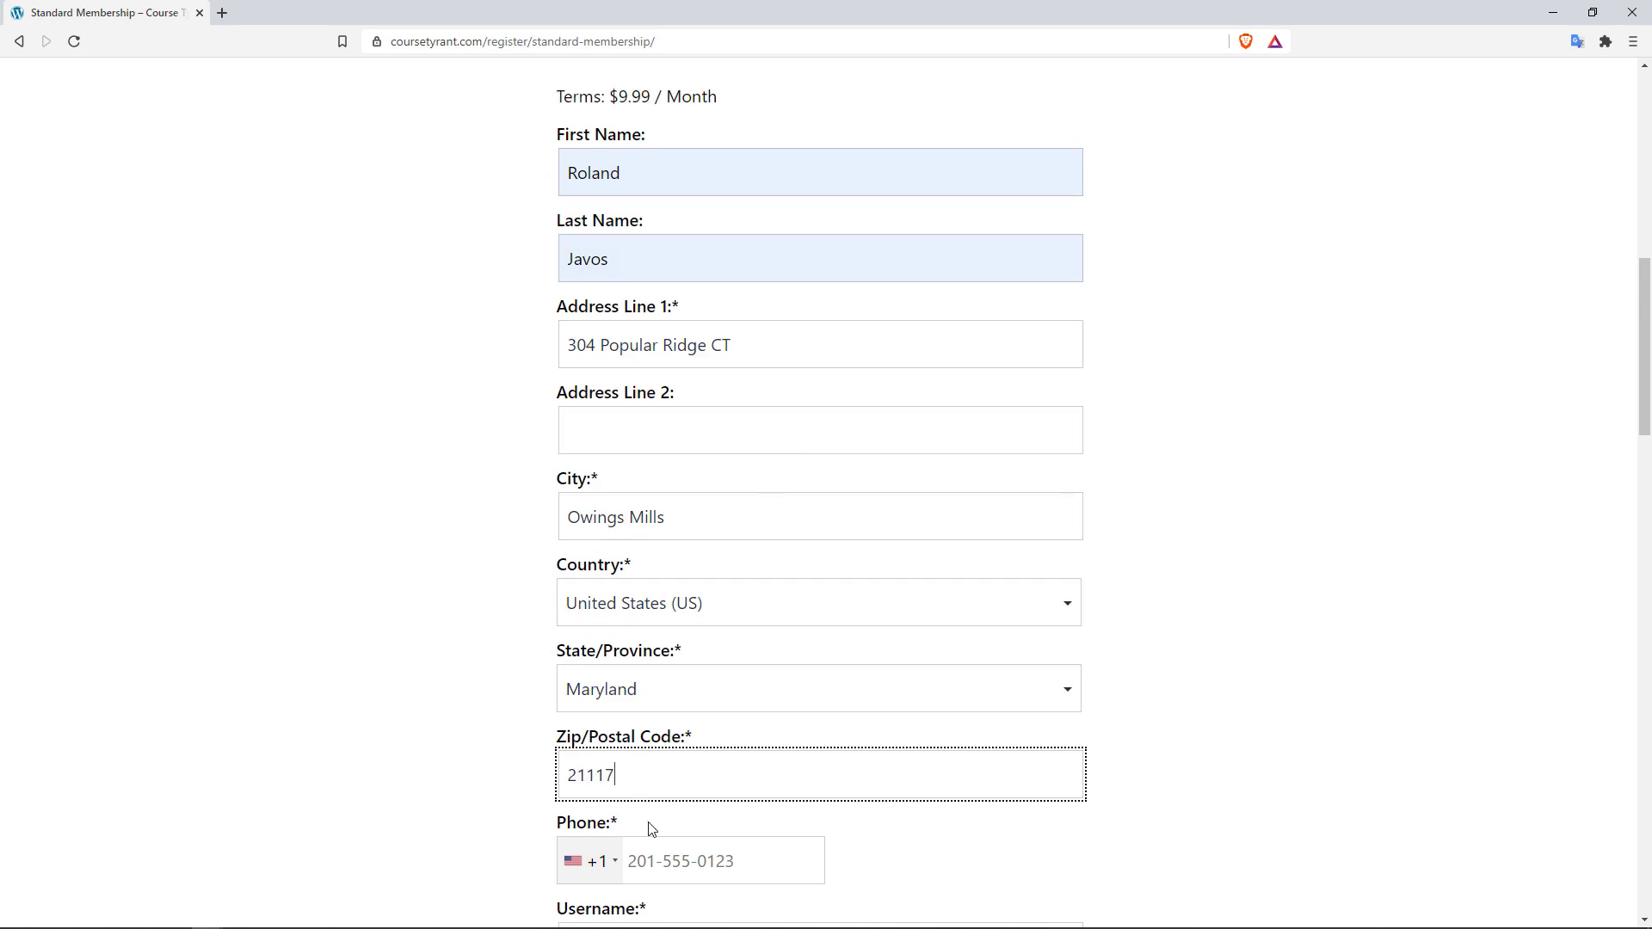
pyautogui.click(688, 861)
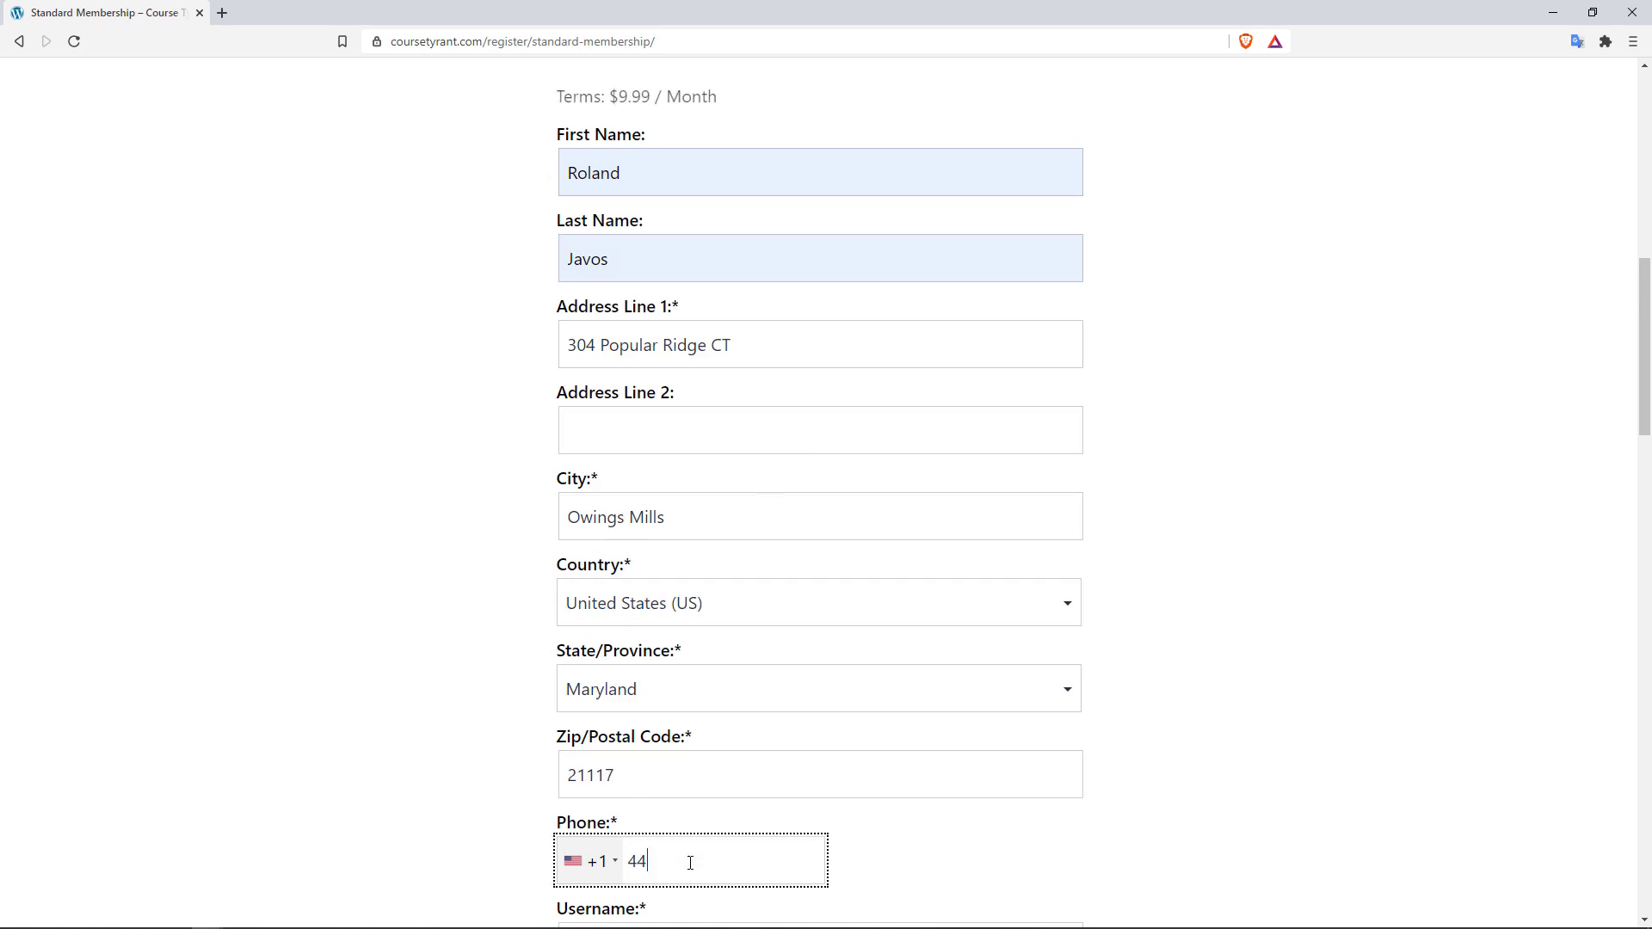
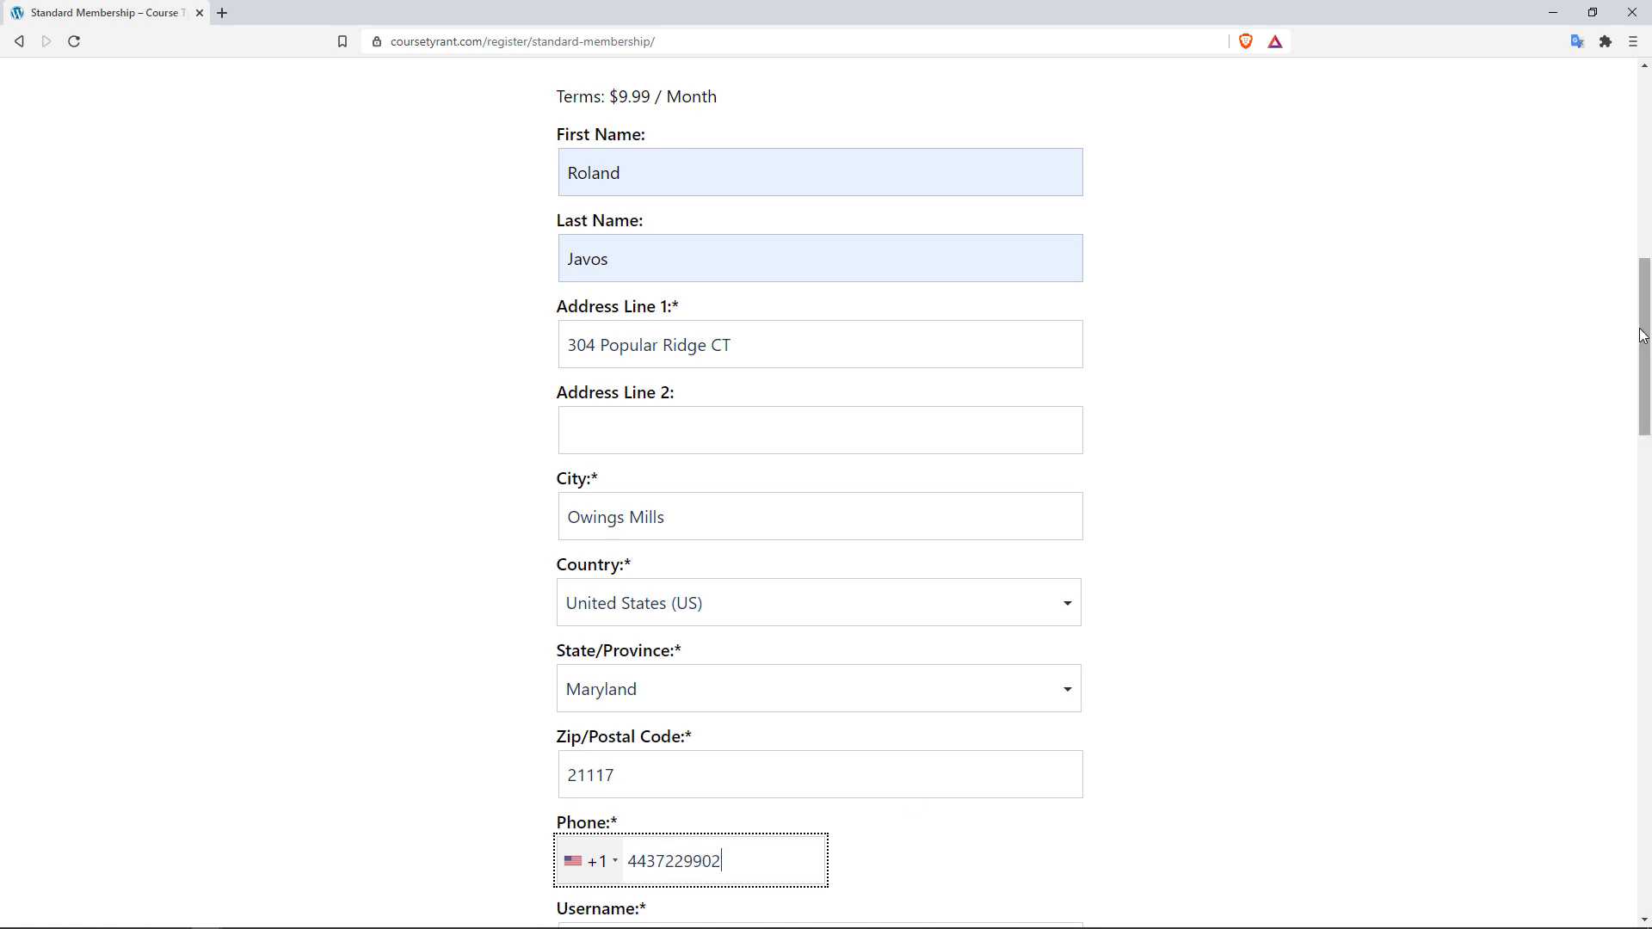
pyautogui.moveTo(1642, 323); pyautogui.dragTo(1642, 446)
# Step: Fill the username from a saved suggestion and type the member's e-mail address
pyautogui.click(672, 354)
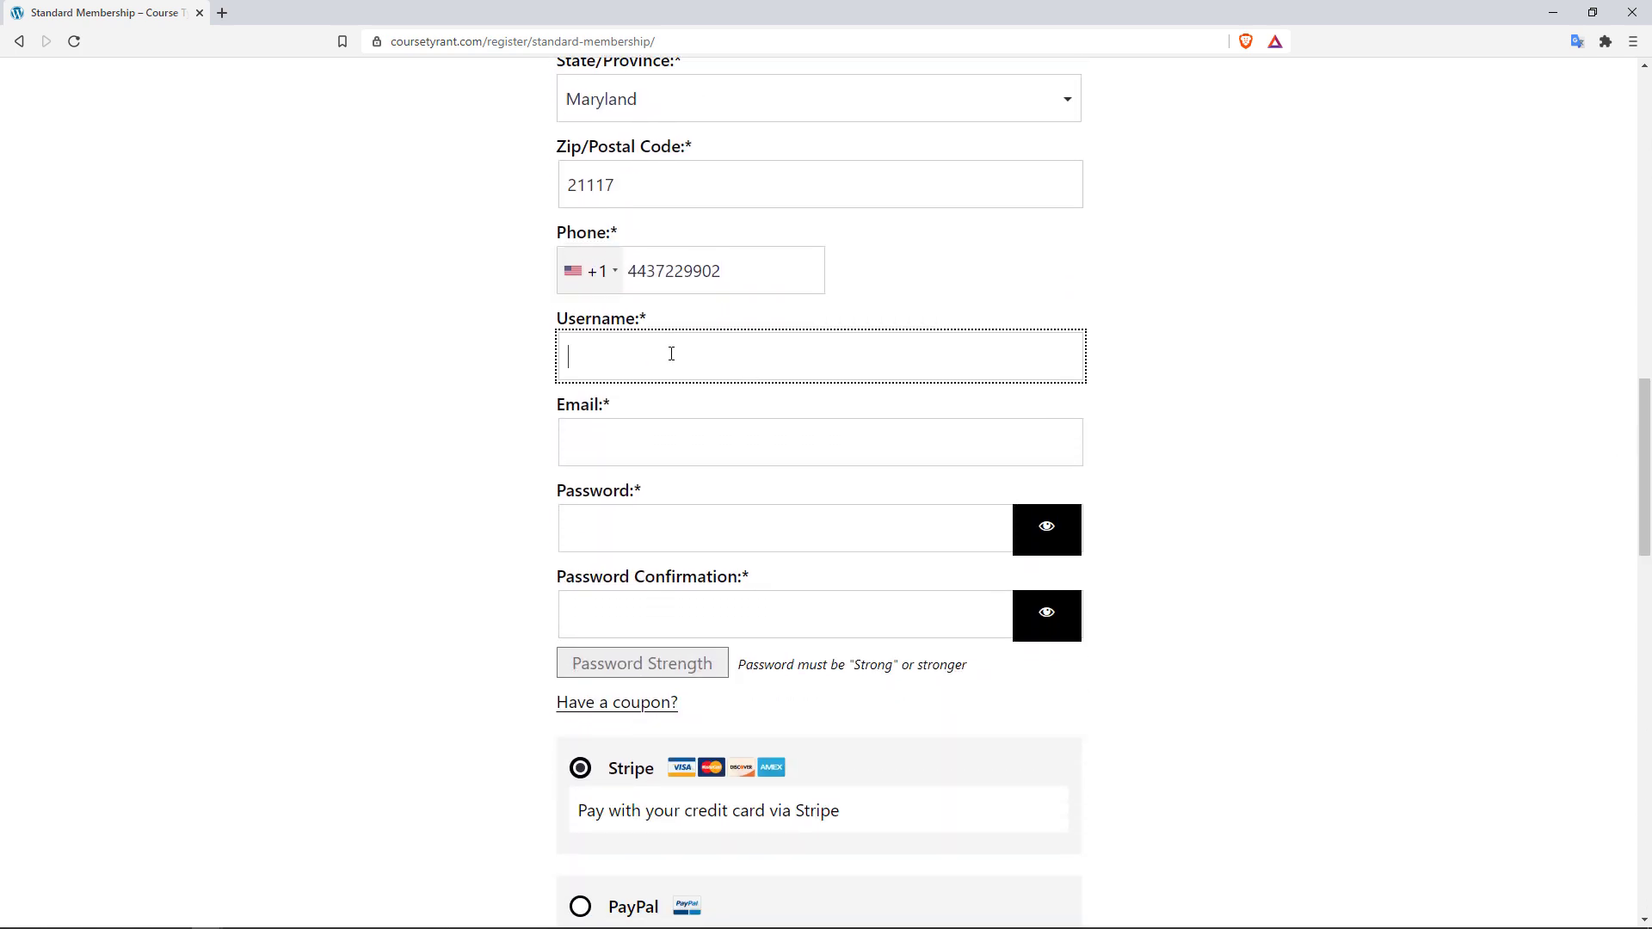
pyautogui.click(629, 435)
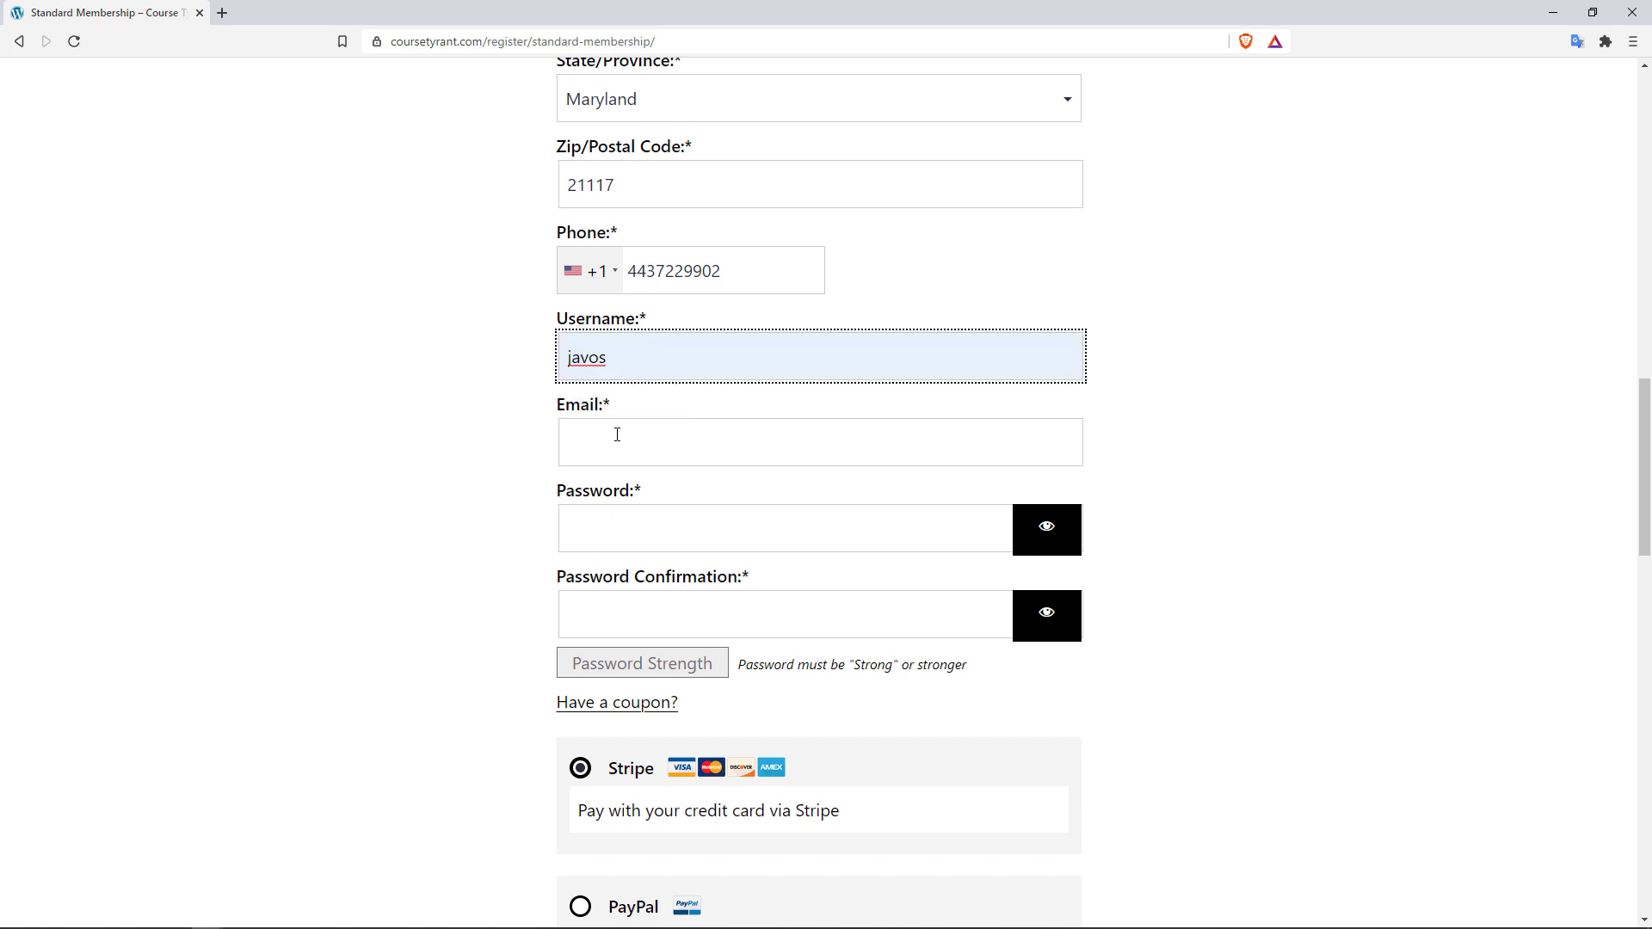
pyautogui.click(617, 434)
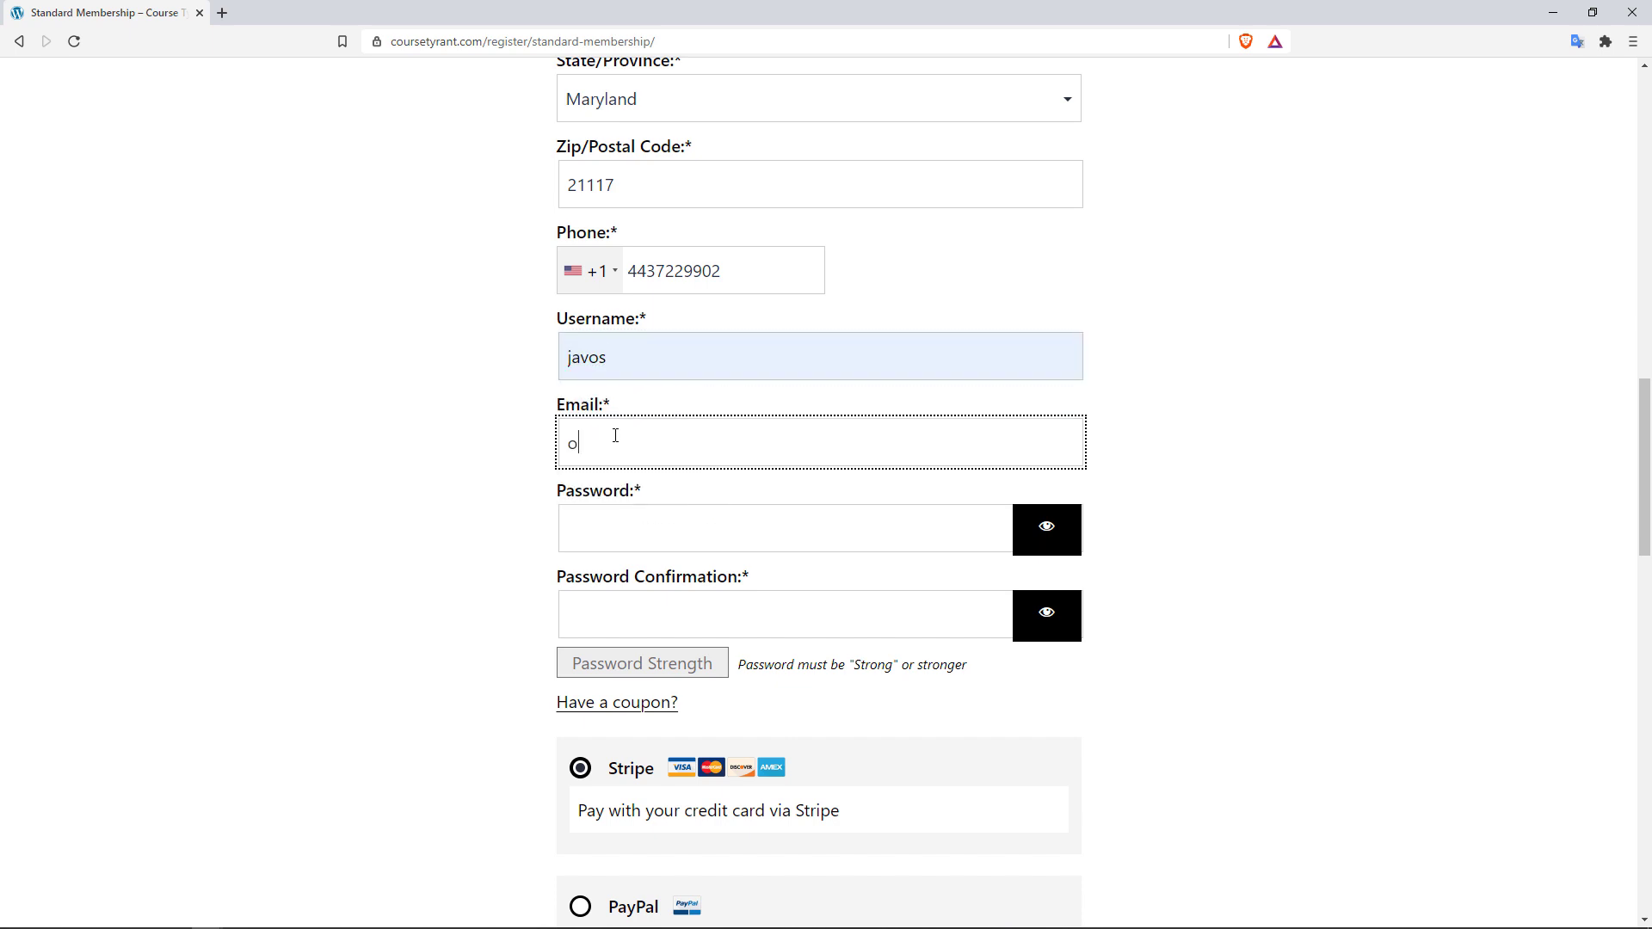
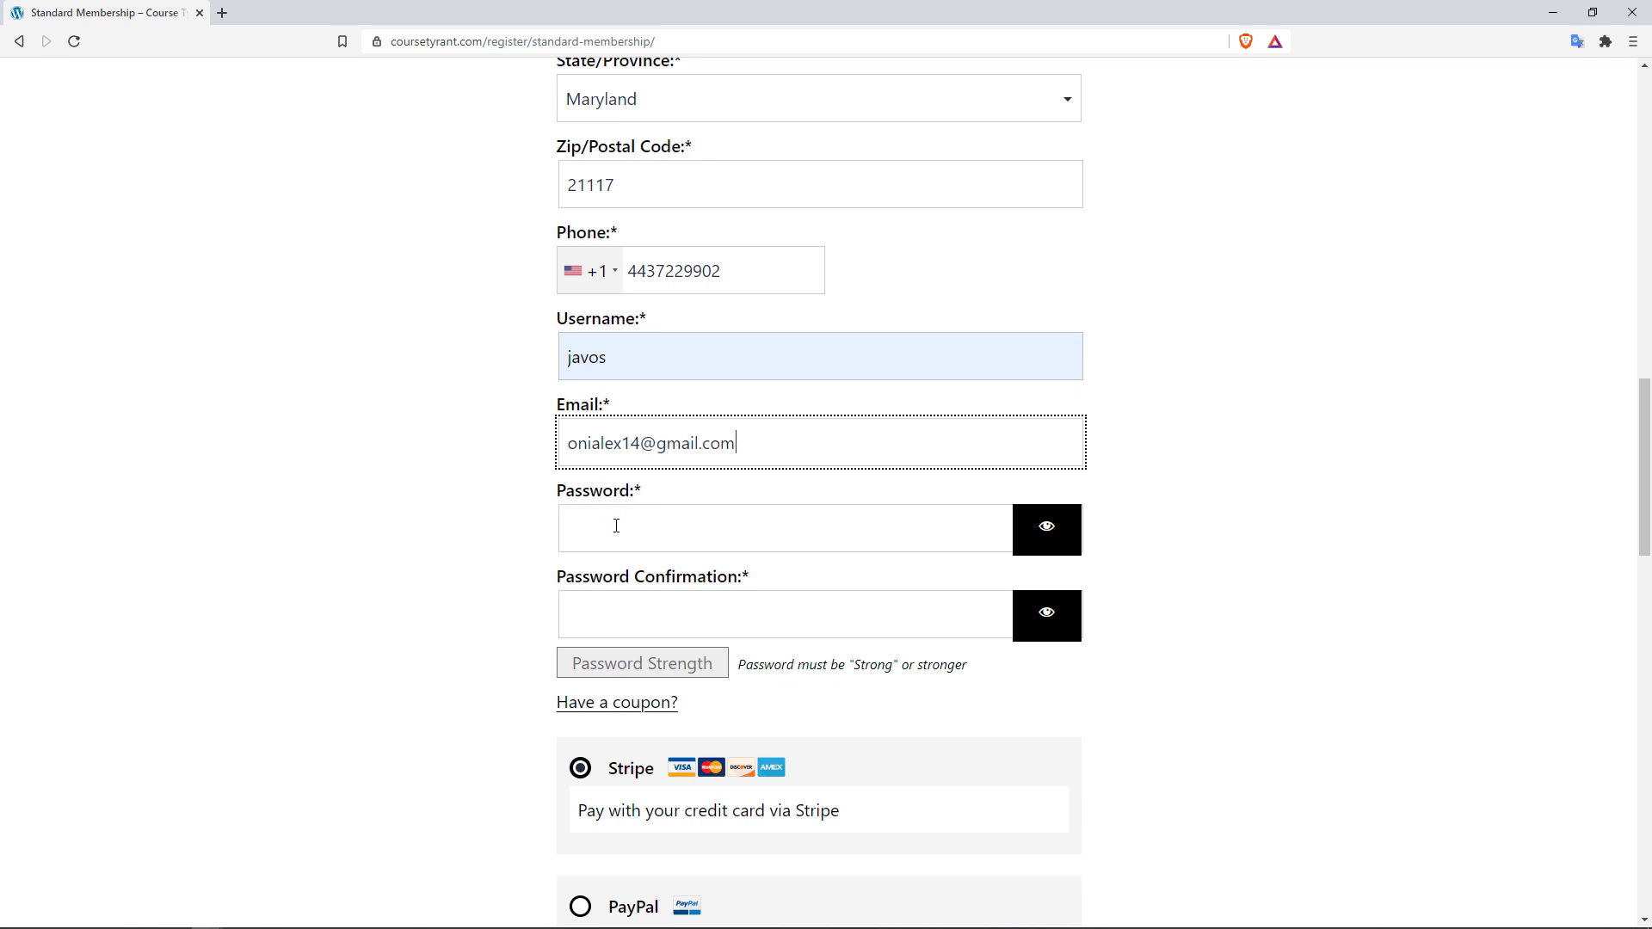
# Step: Enter the account password and repeat it in Password Confirmation until rated Unbreakable
pyautogui.click(617, 526)
pyautogui.write('••')
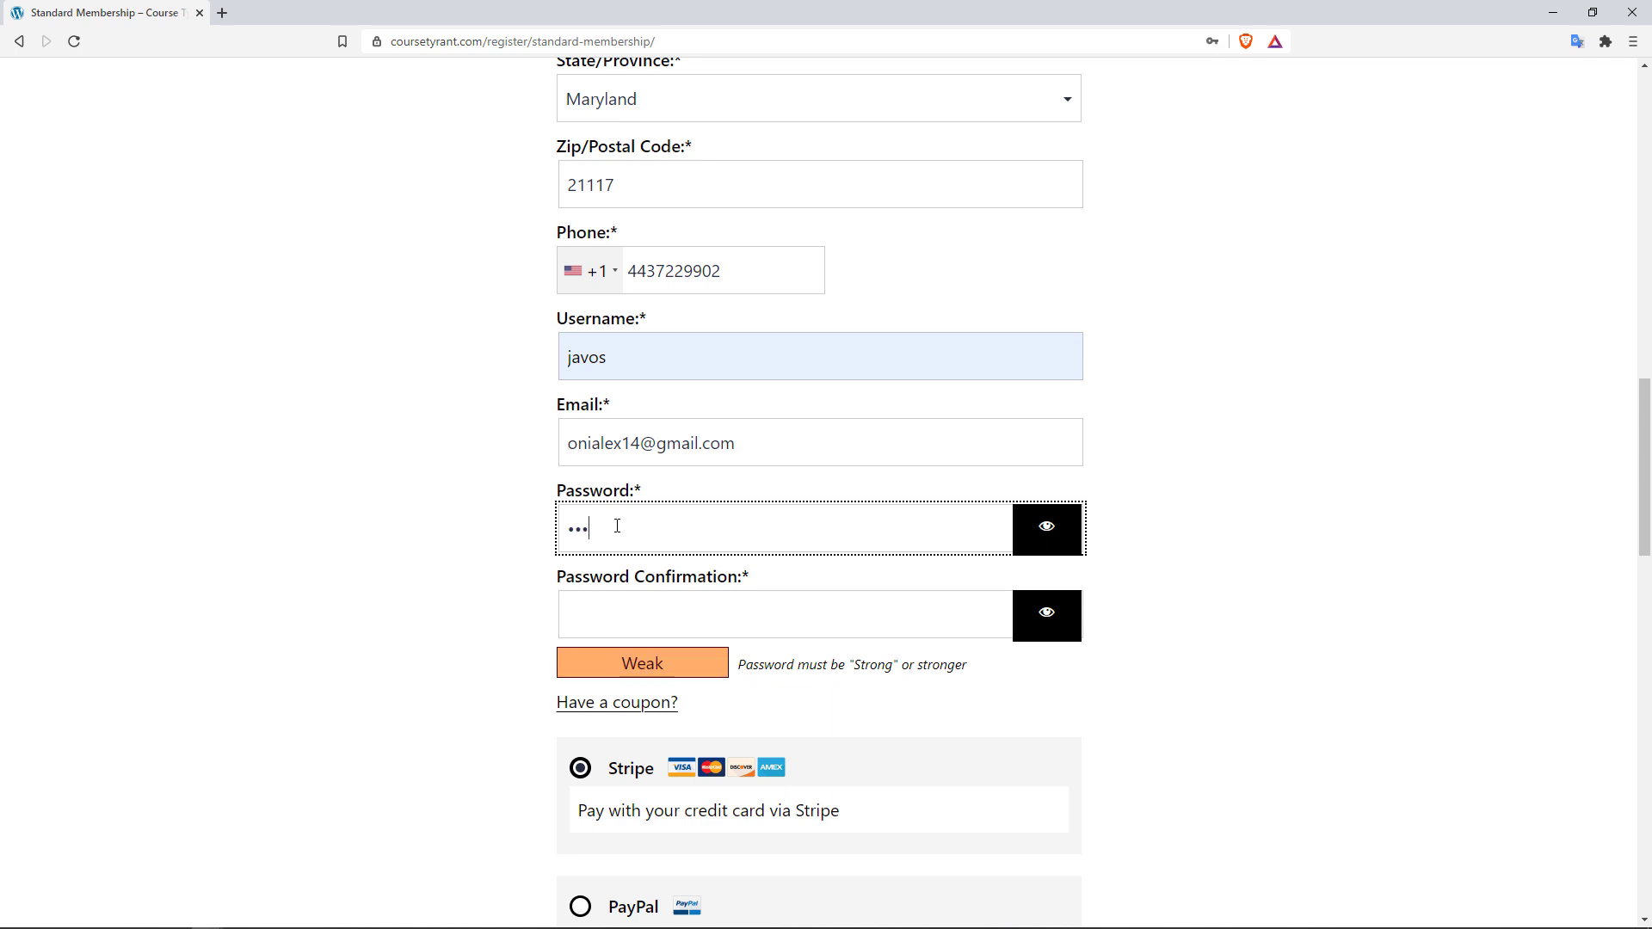
pyautogui.write('••••••••••')
pyautogui.press('Tab')
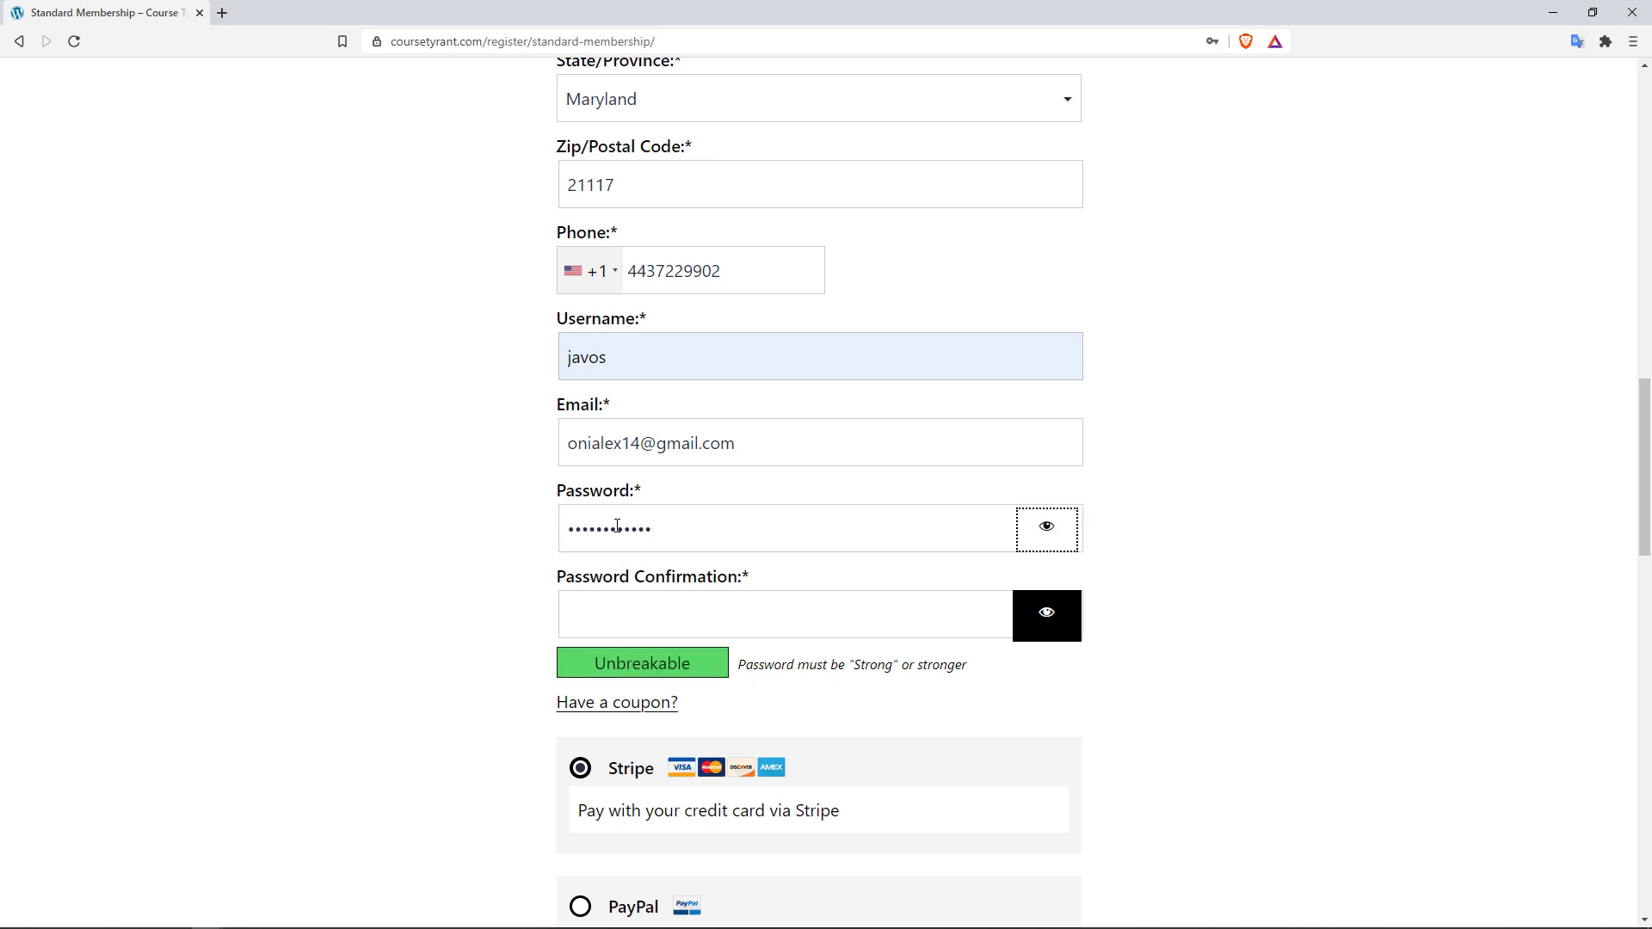
pyautogui.click(644, 600)
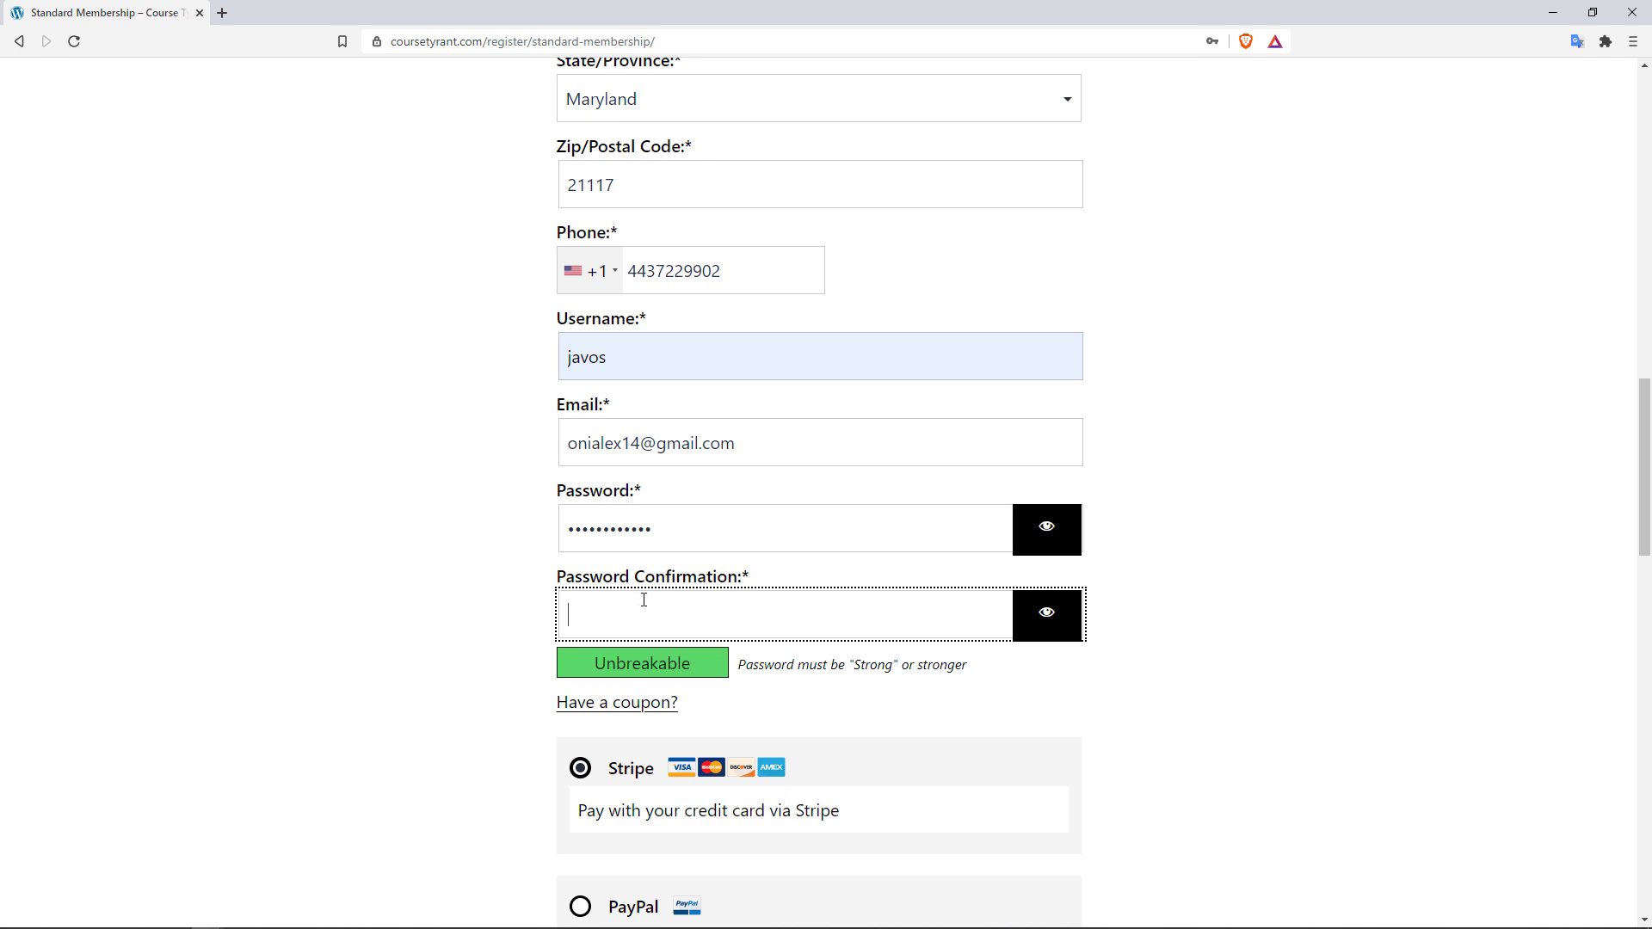
pyautogui.write('••••••••••')
pyautogui.scroll(-3, 1472, 463)
pyautogui.click(1472, 462)
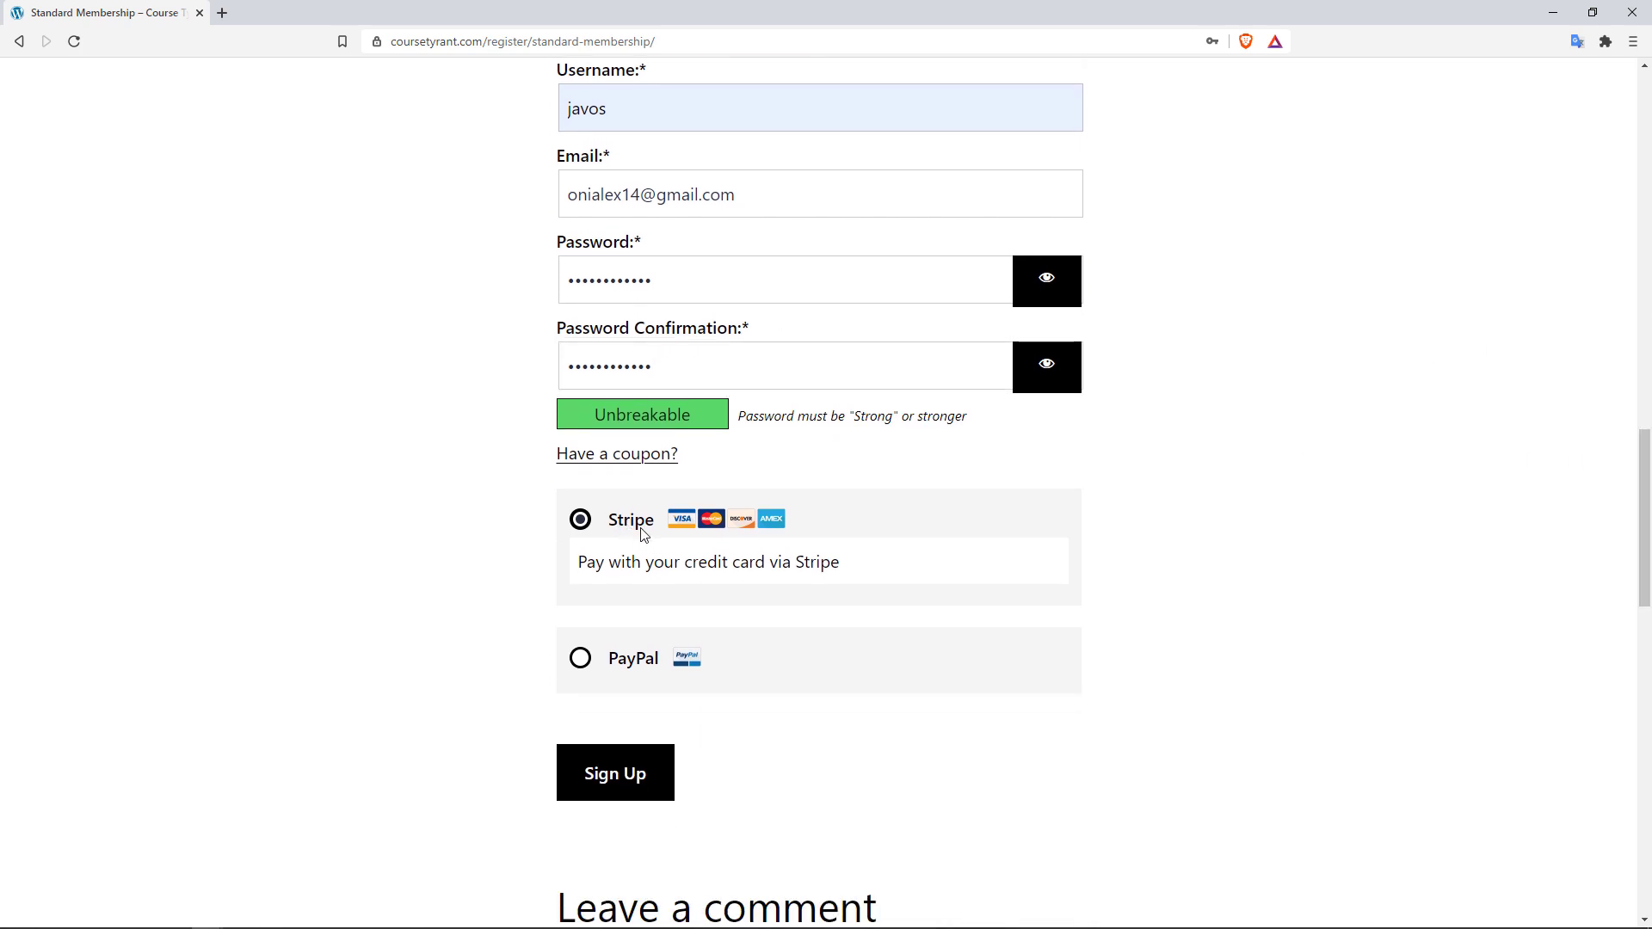
# Step: Sign up and pay $9.99 with a Stripe test card, expiry 09/23, CVC and ZIP
pyautogui.click(639, 777)
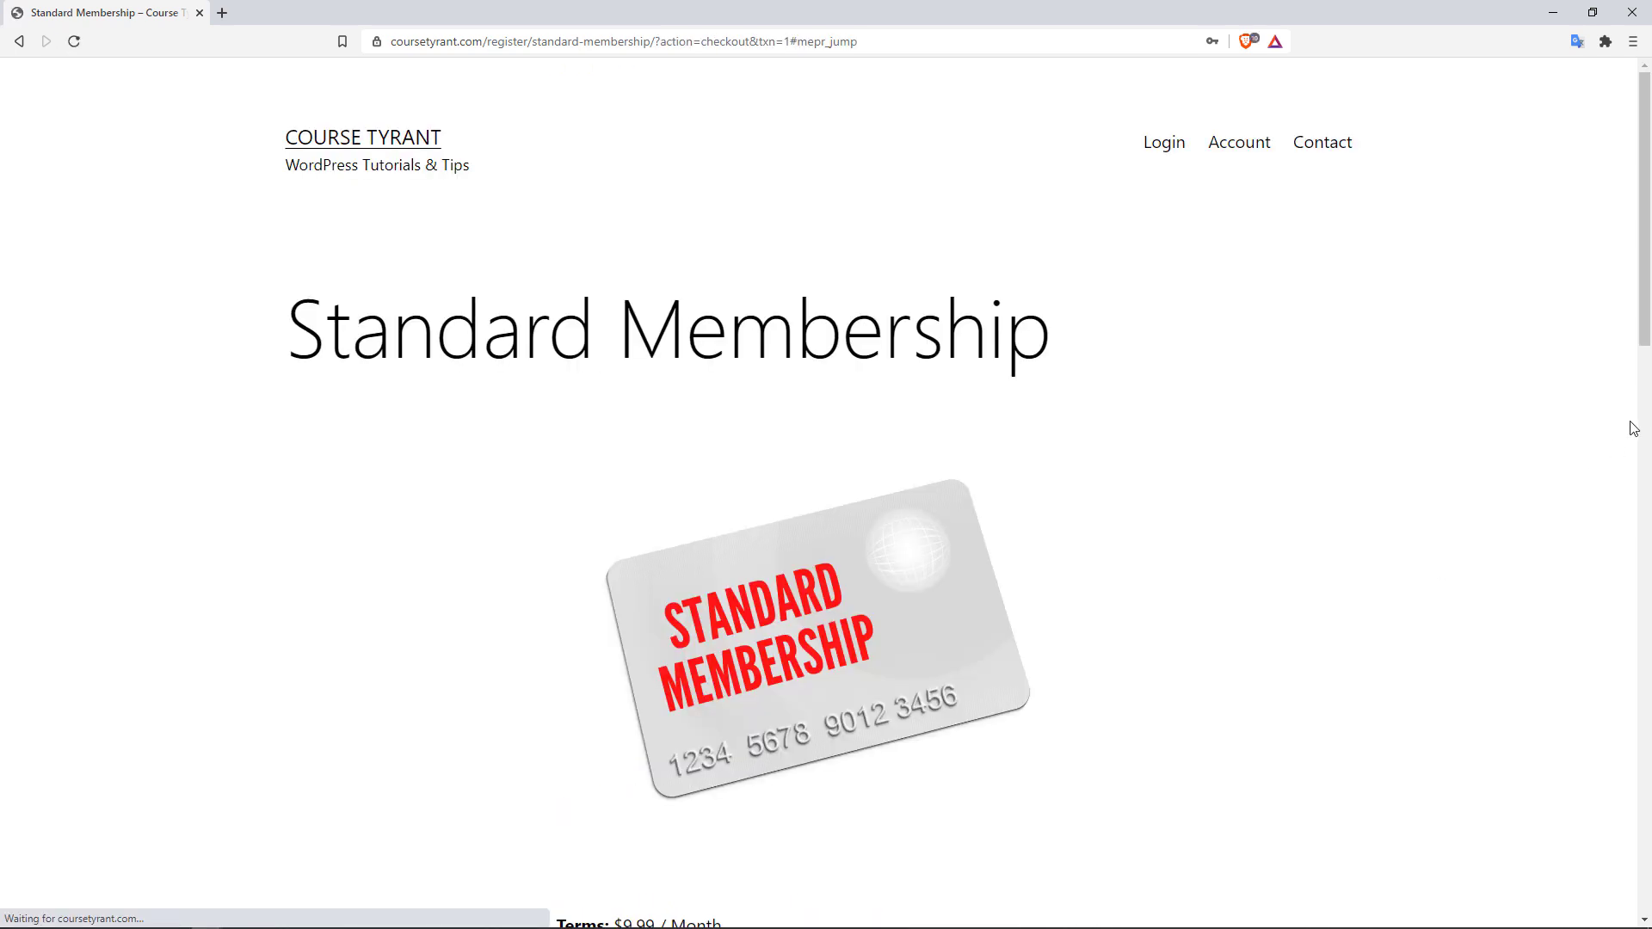
pyautogui.scroll(-8, 1634, 424)
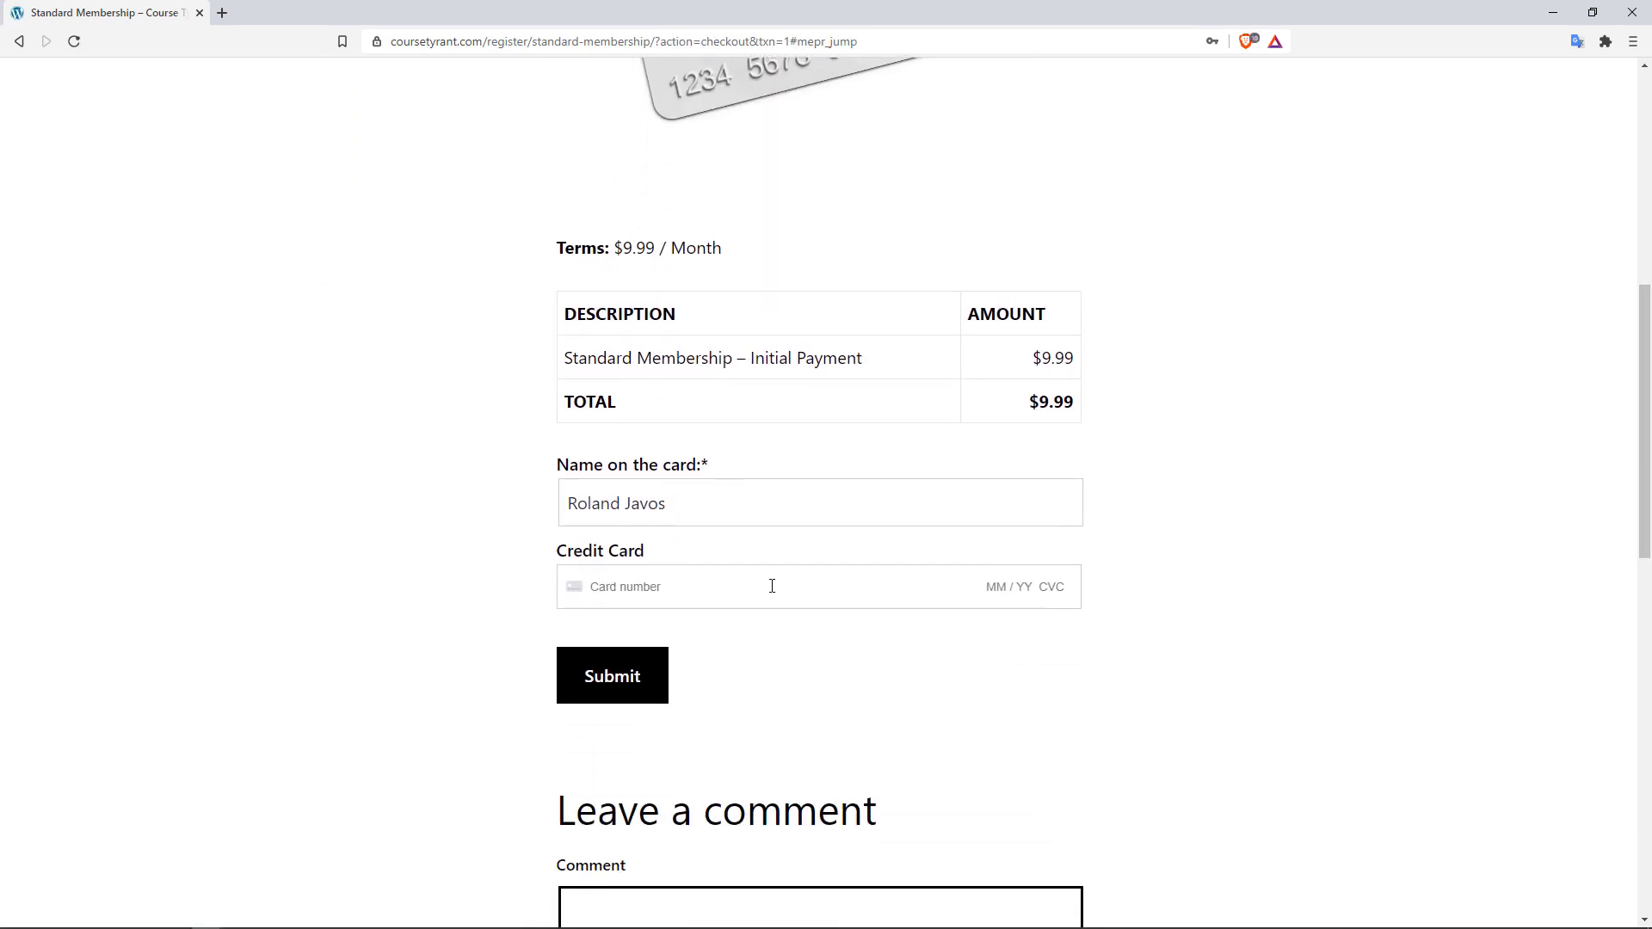
pyautogui.click(709, 572)
pyautogui.write('4242 422')
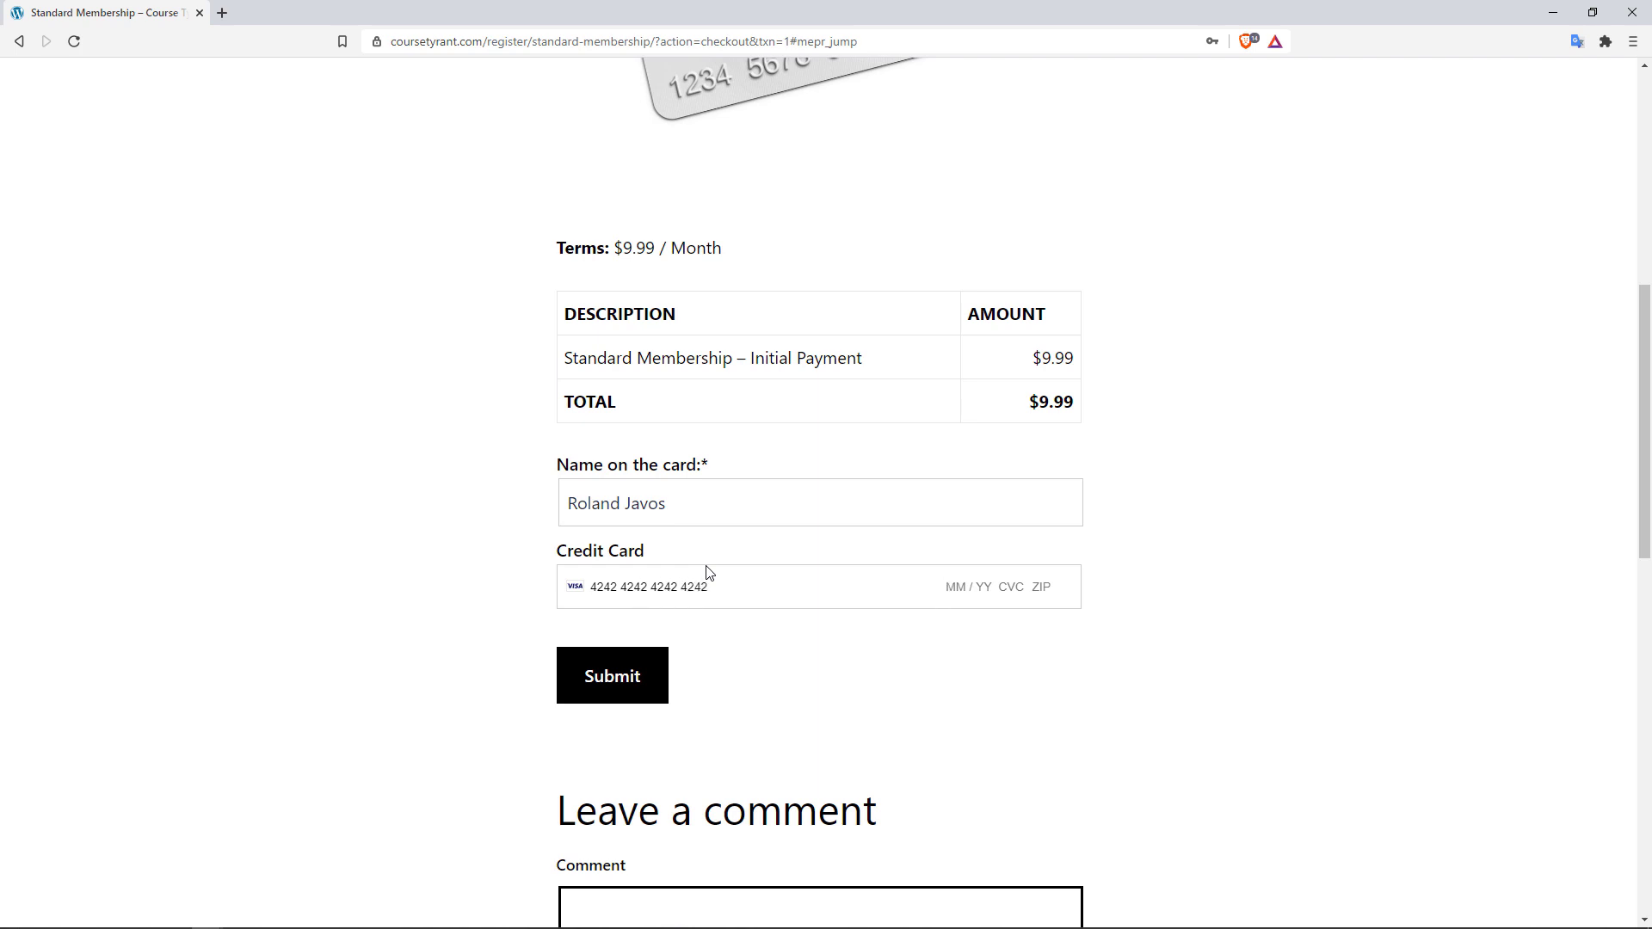
pyautogui.write('09 / 23 234 21117')
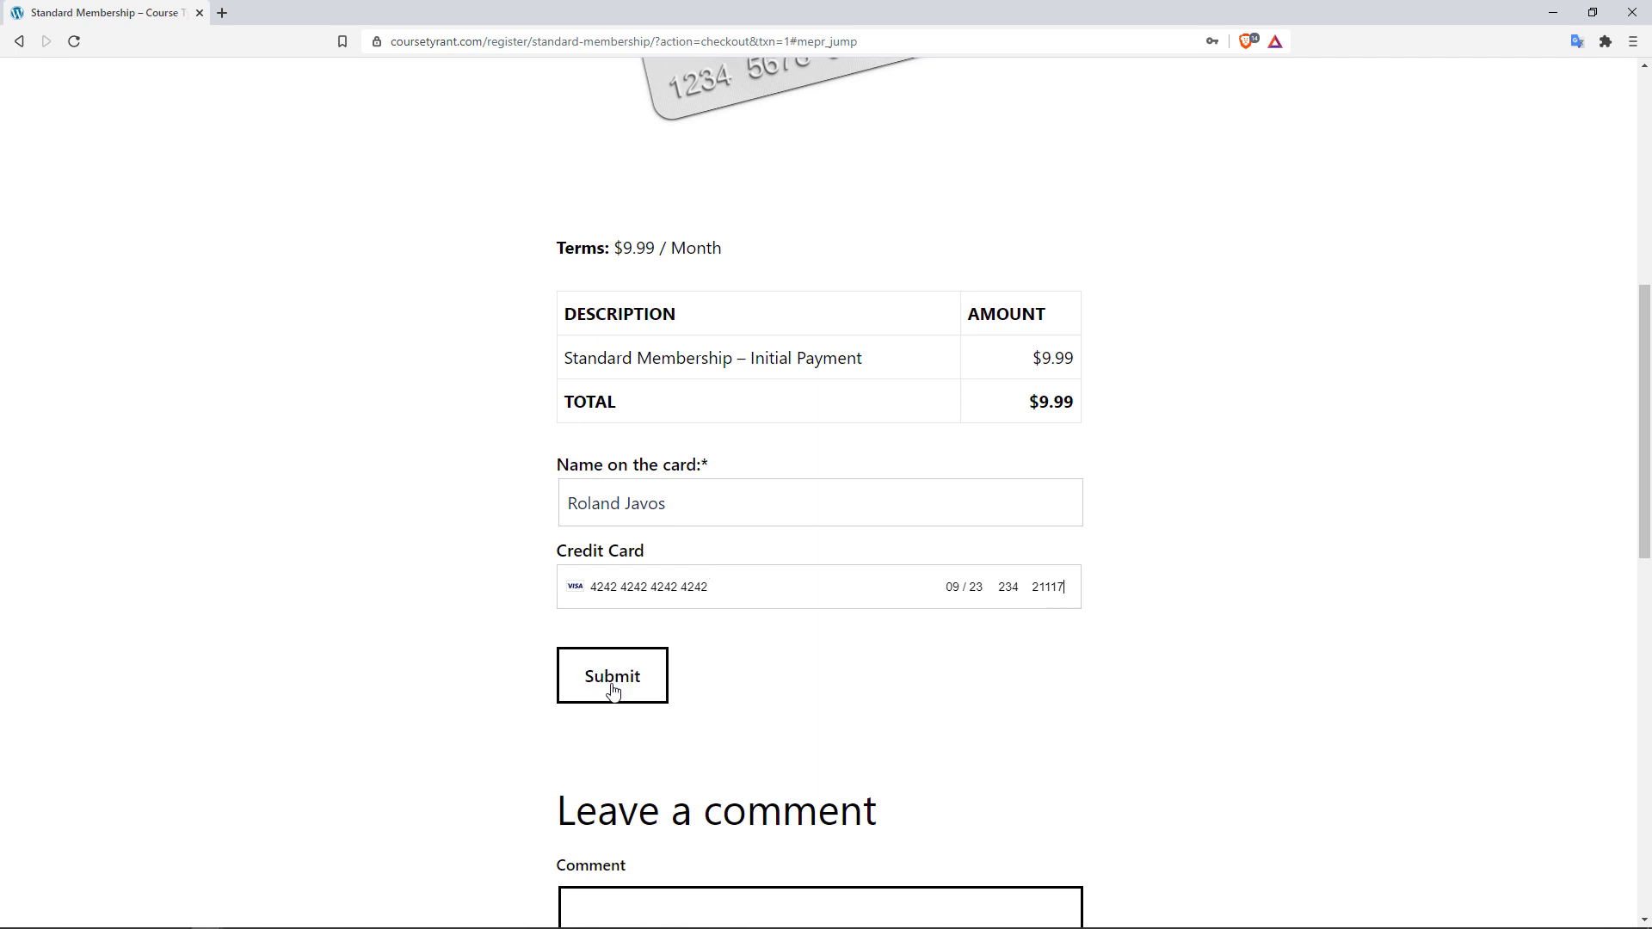
pyautogui.click(613, 691)
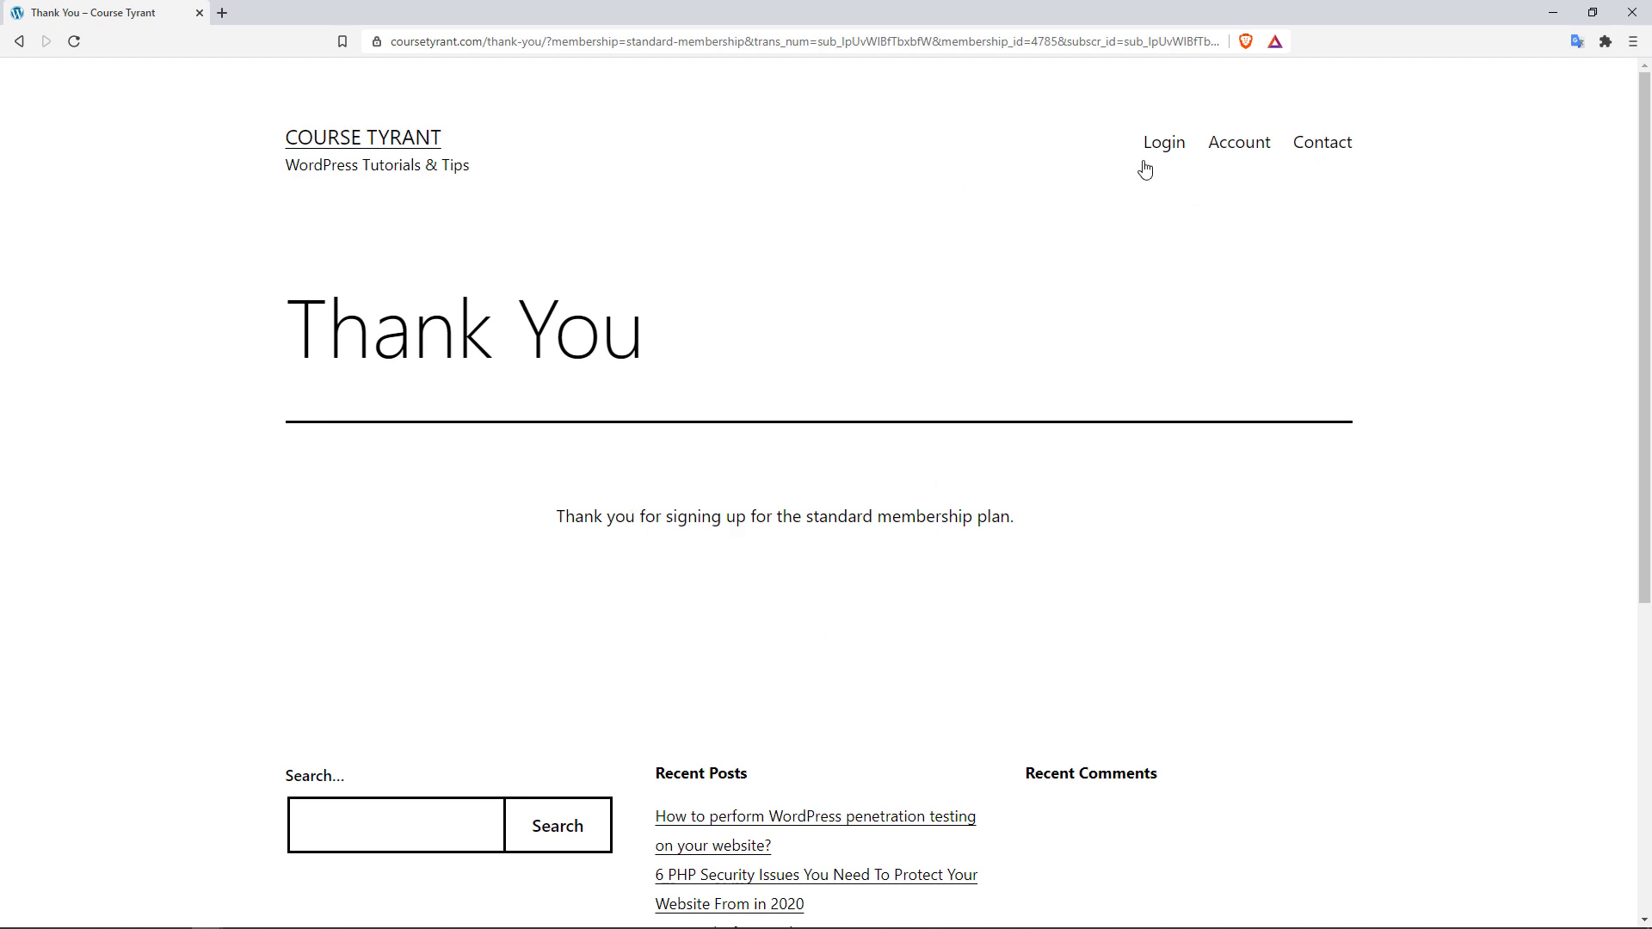
# Step: Log in on the site and open the WordPress penetration testing post
pyautogui.click(1161, 148)
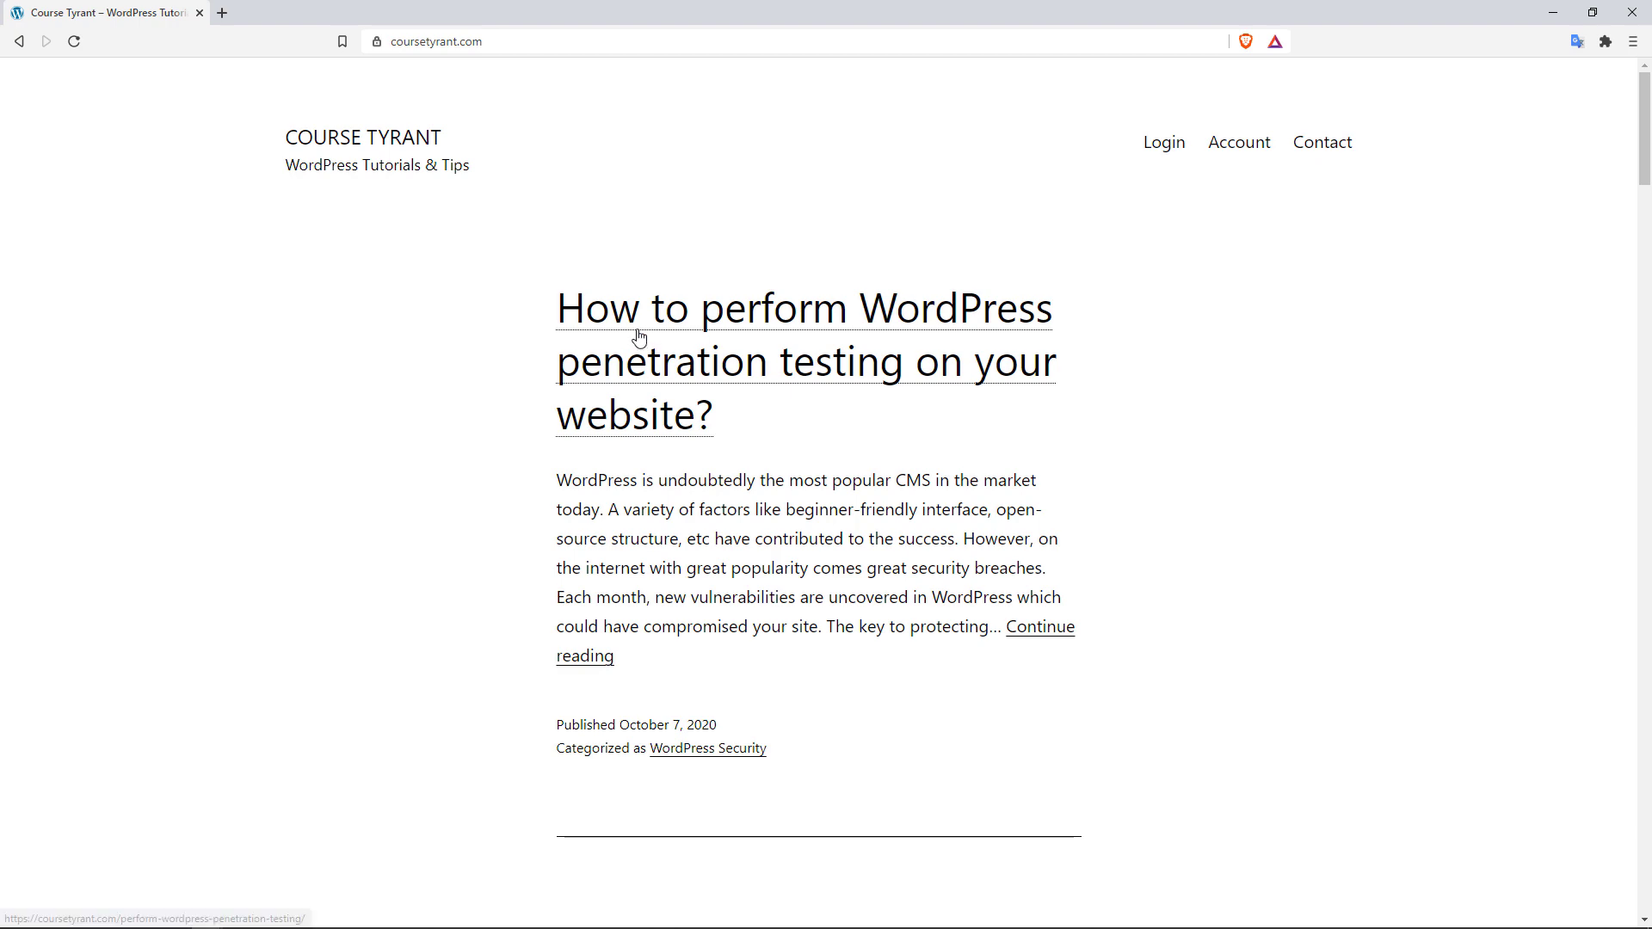
pyautogui.click(819, 320)
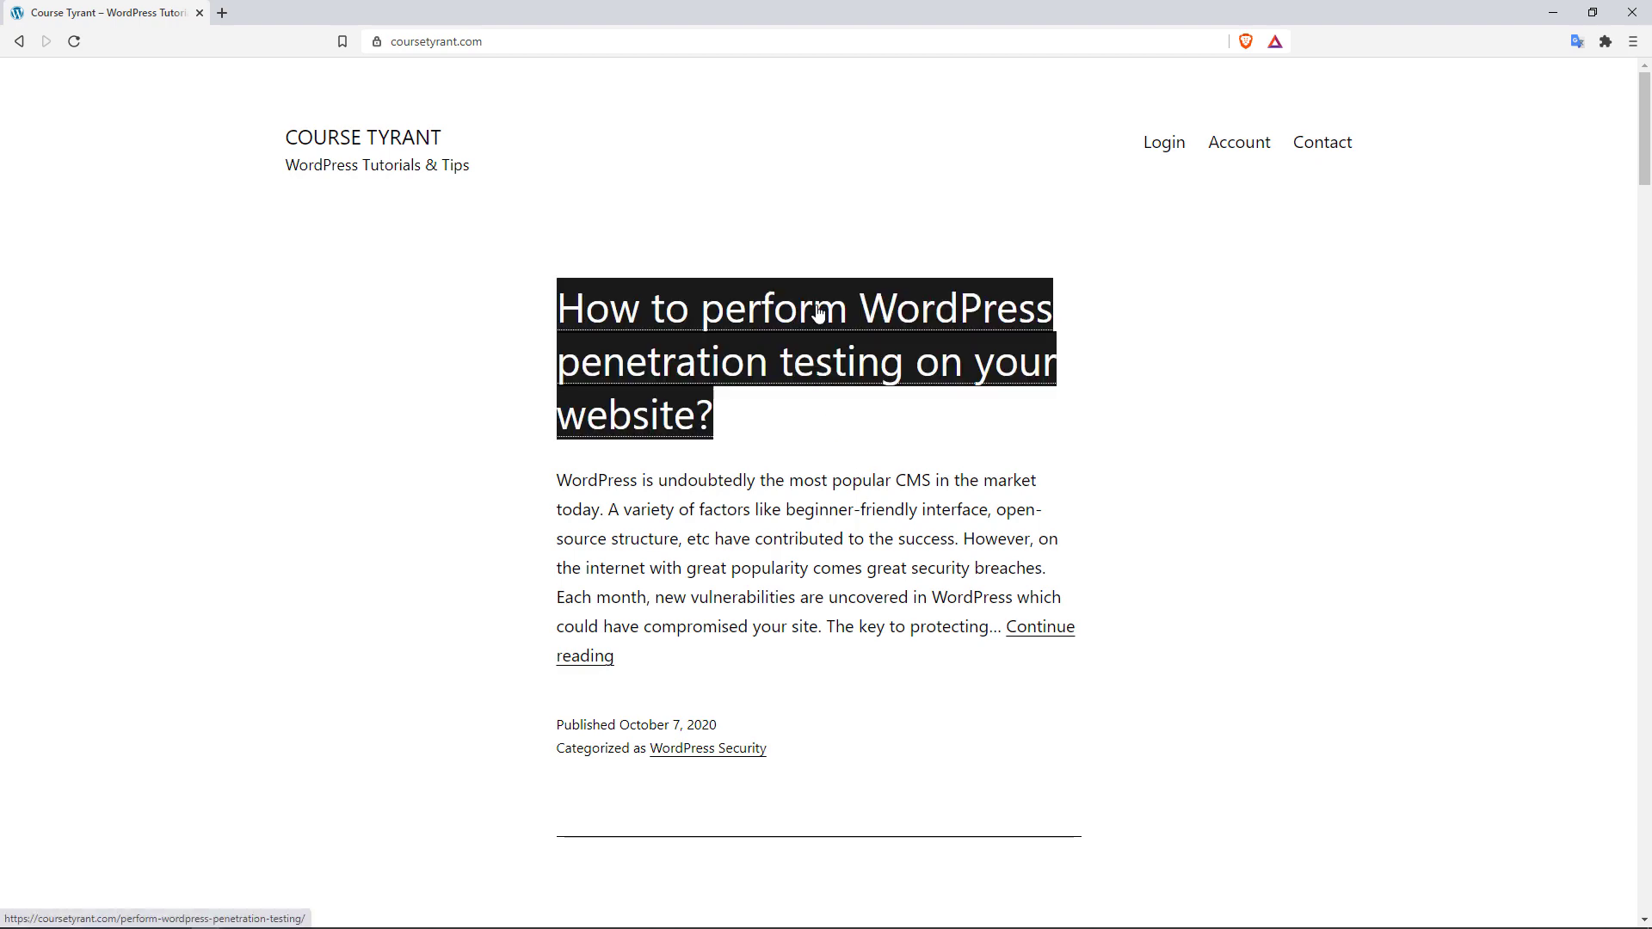
pyautogui.moveTo(1644, 144)
pyautogui.mouseDown()
pyautogui.moveTo(1647, 597)
pyautogui.moveTo(1647, 140)
pyautogui.mouseUp()
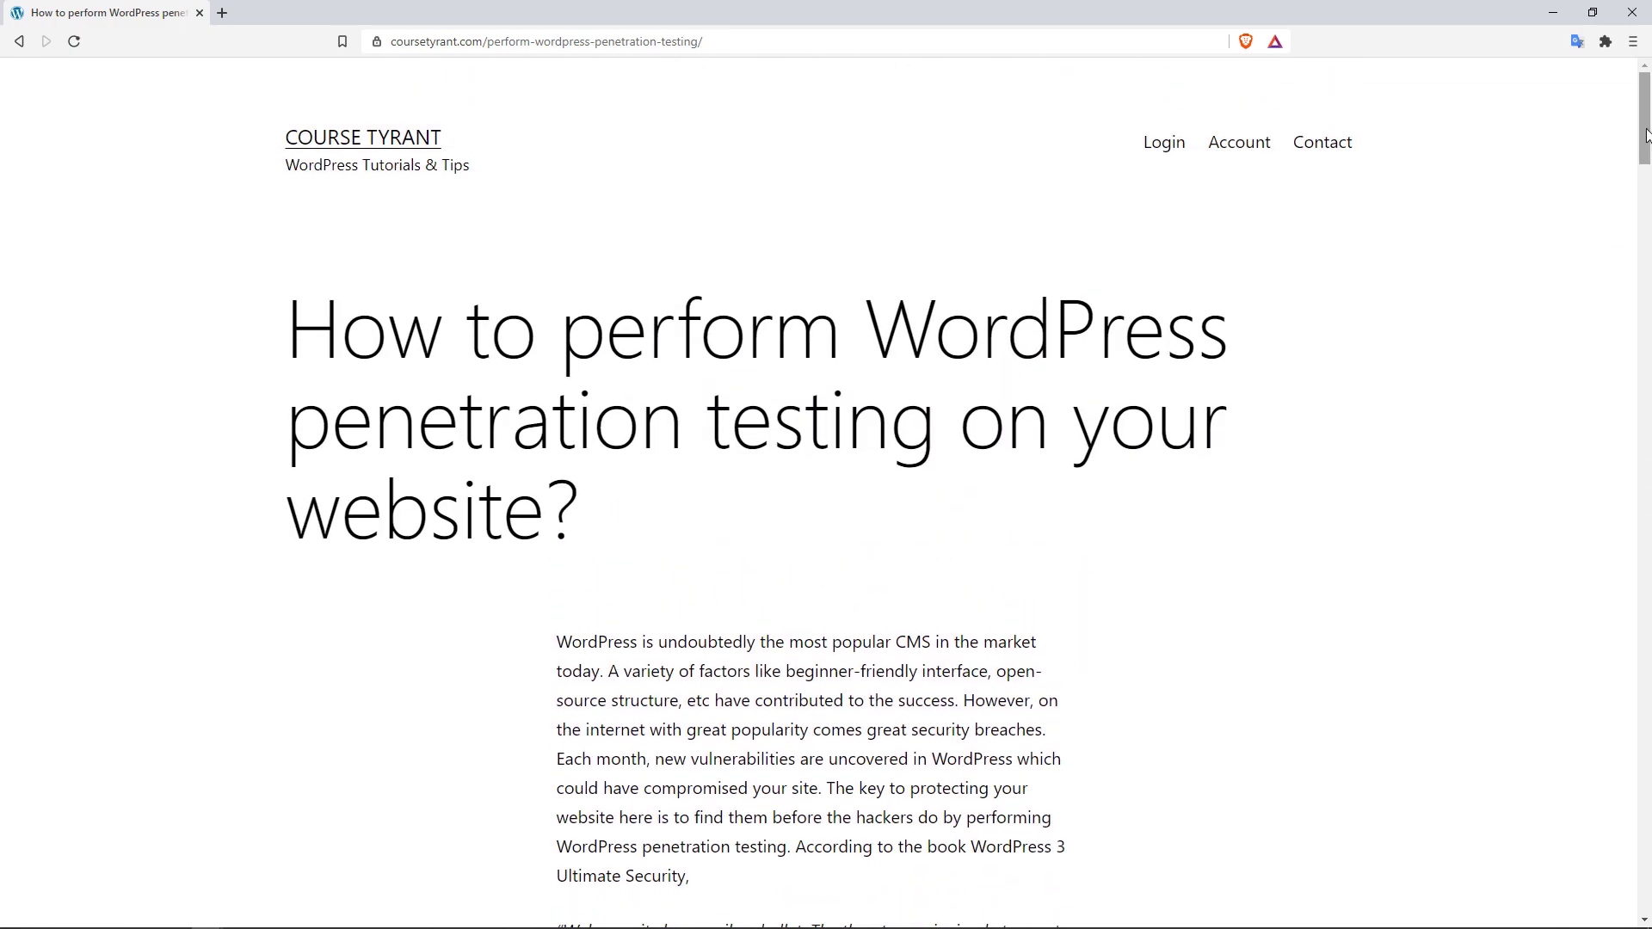
# Step: Return home and open SEO Hacks for WordPress, highlighting its premium-members-only notice
pyautogui.click(320, 140)
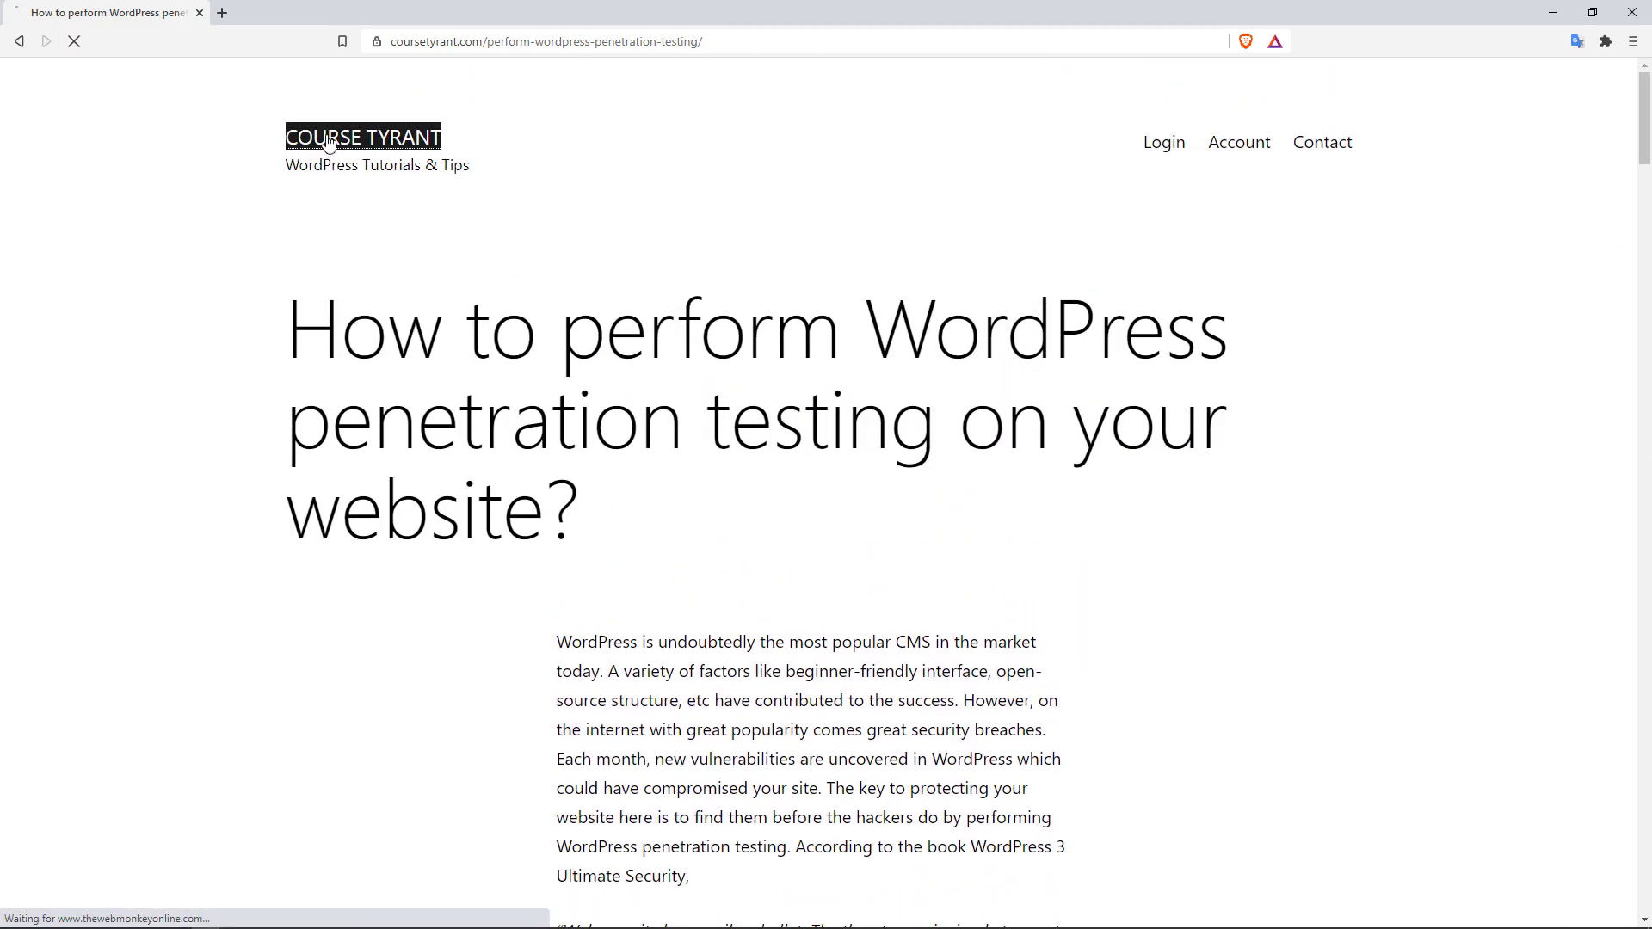
pyautogui.moveTo(1647, 127); pyautogui.dragTo(1644, 304)
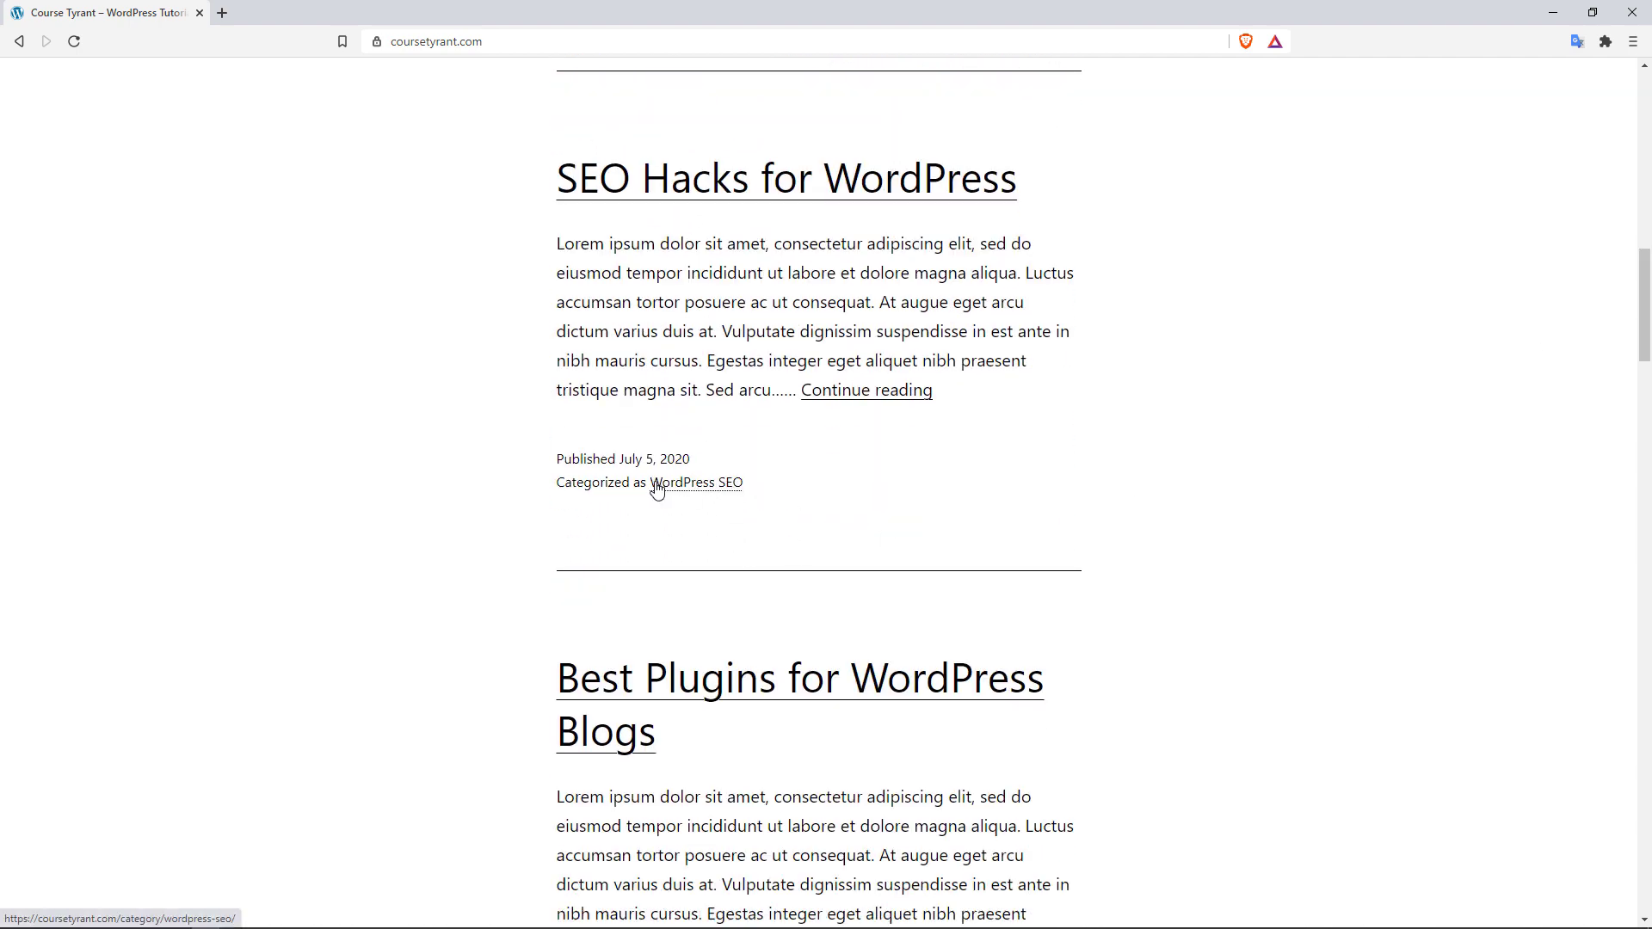
pyautogui.click(867, 392)
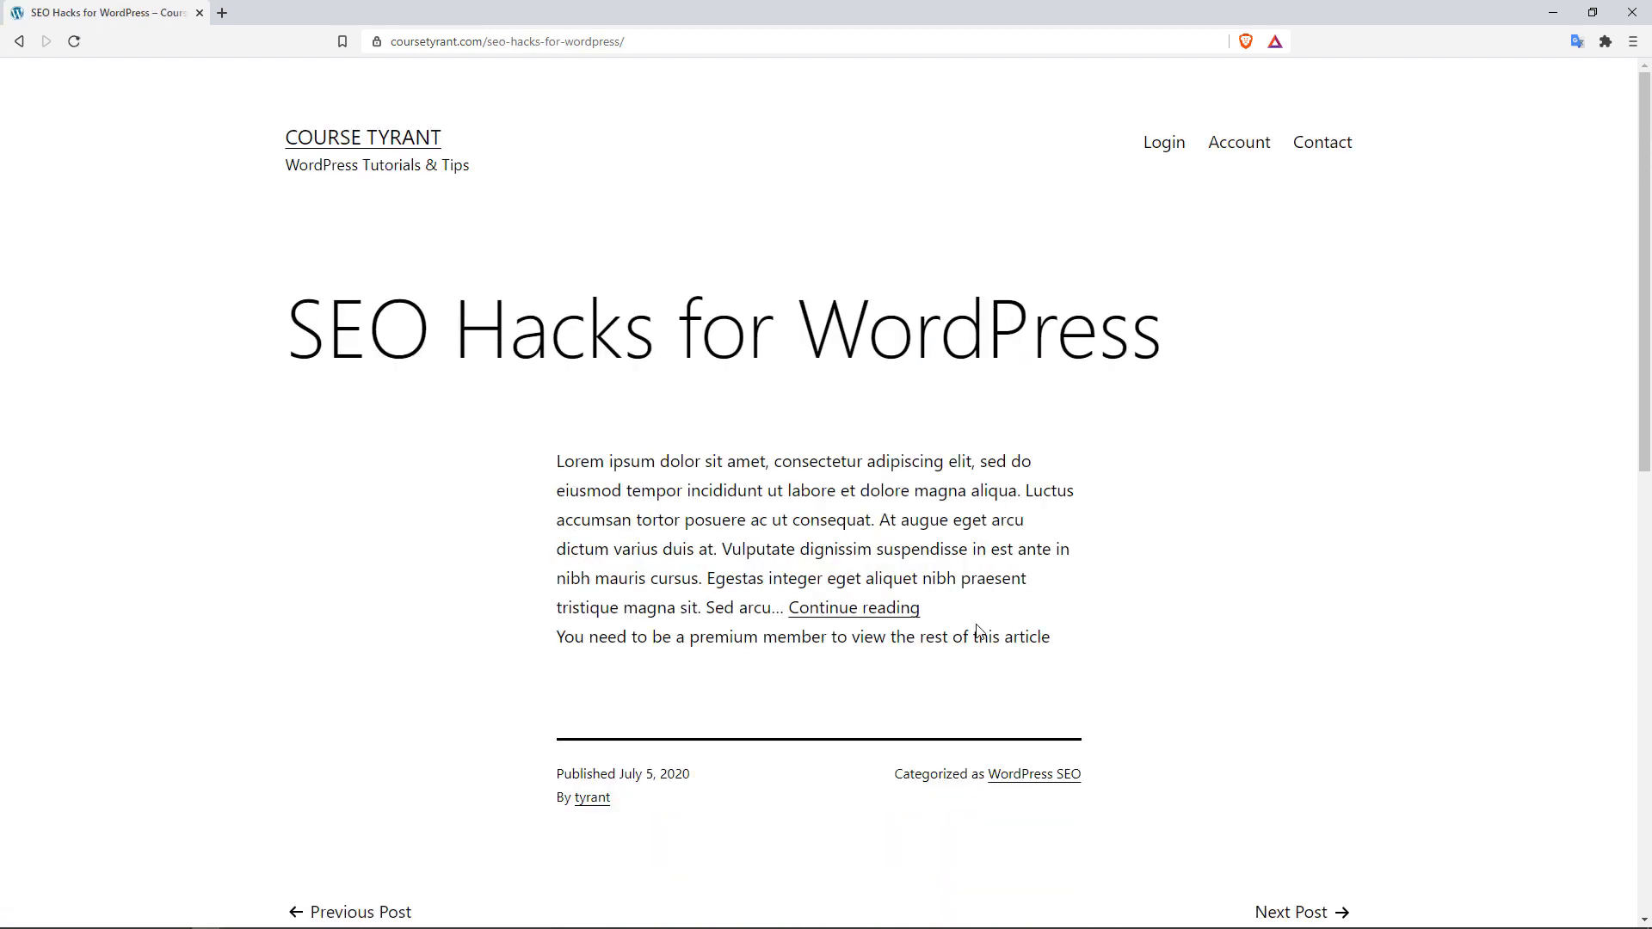
pyautogui.moveTo(567, 641); pyautogui.dragTo(664, 641)
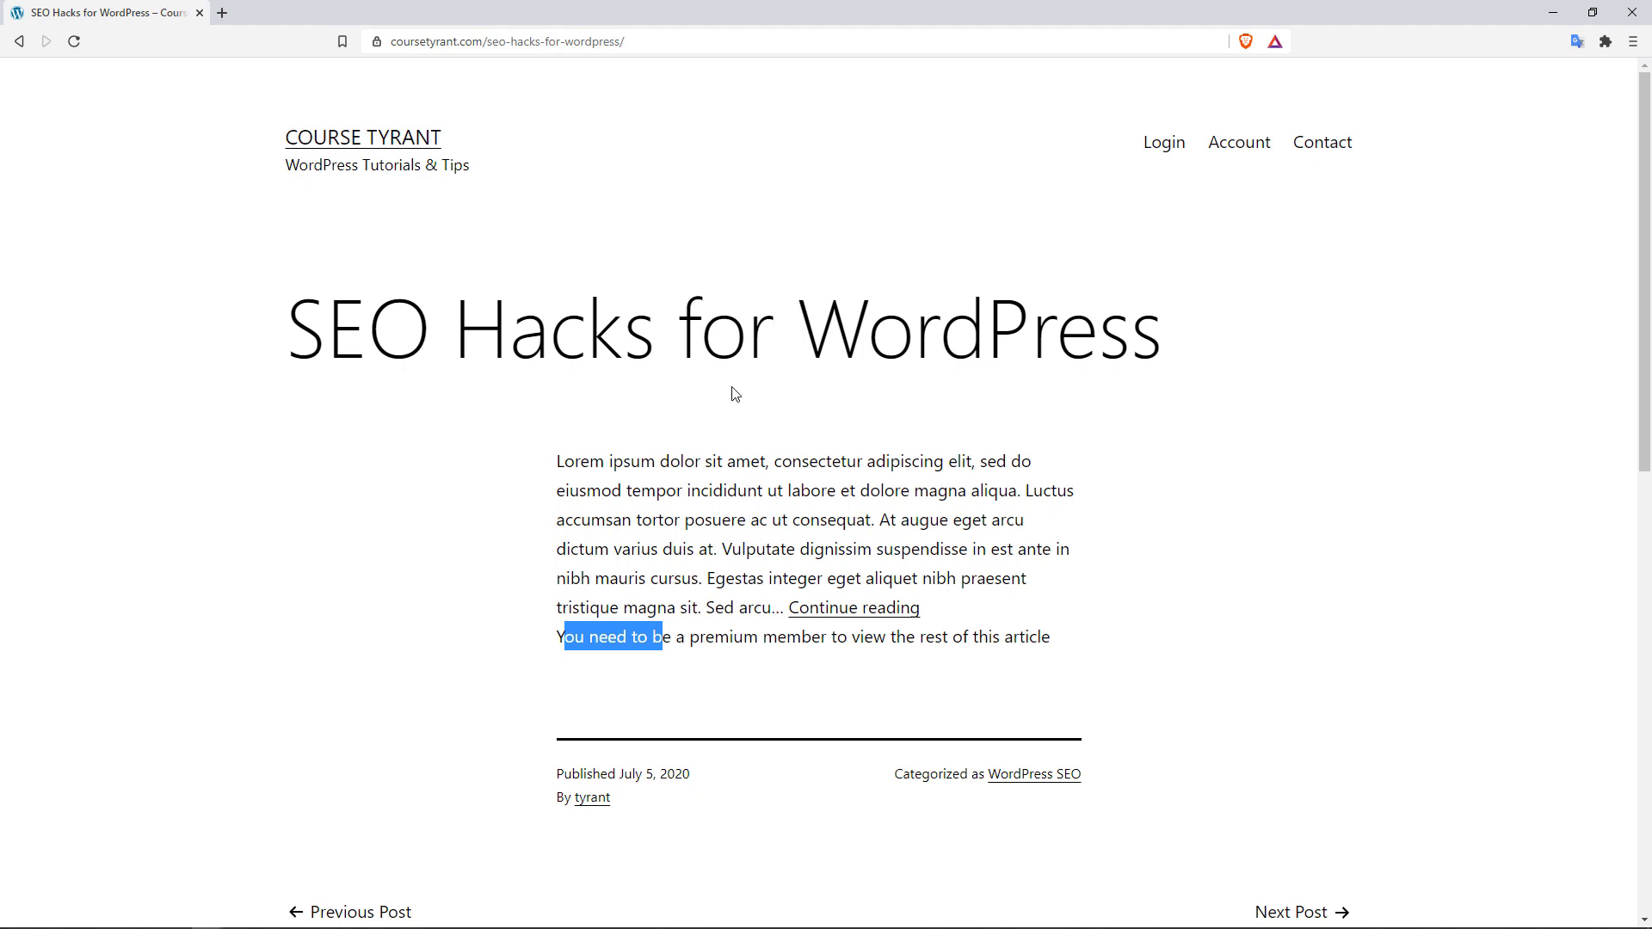
pyautogui.click(239, 915)
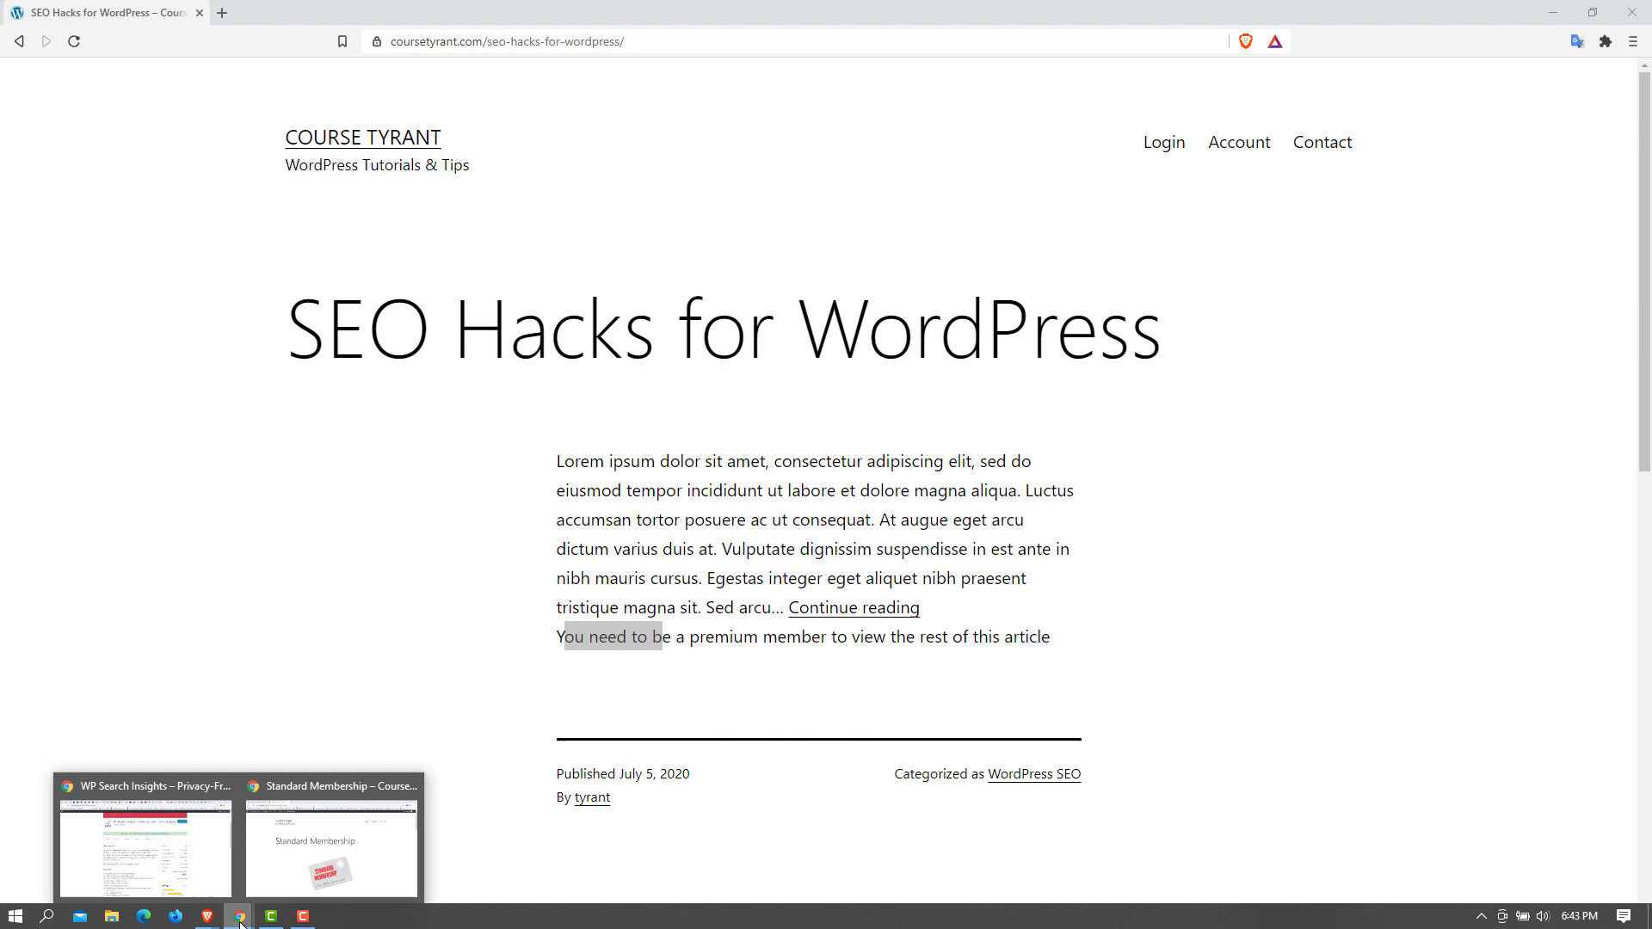
# Step: Back in the admin, reload Settings, then view Members and Subscriptions showing the $9.99/month subscription
pyautogui.click(315, 864)
pyautogui.click(148, 18)
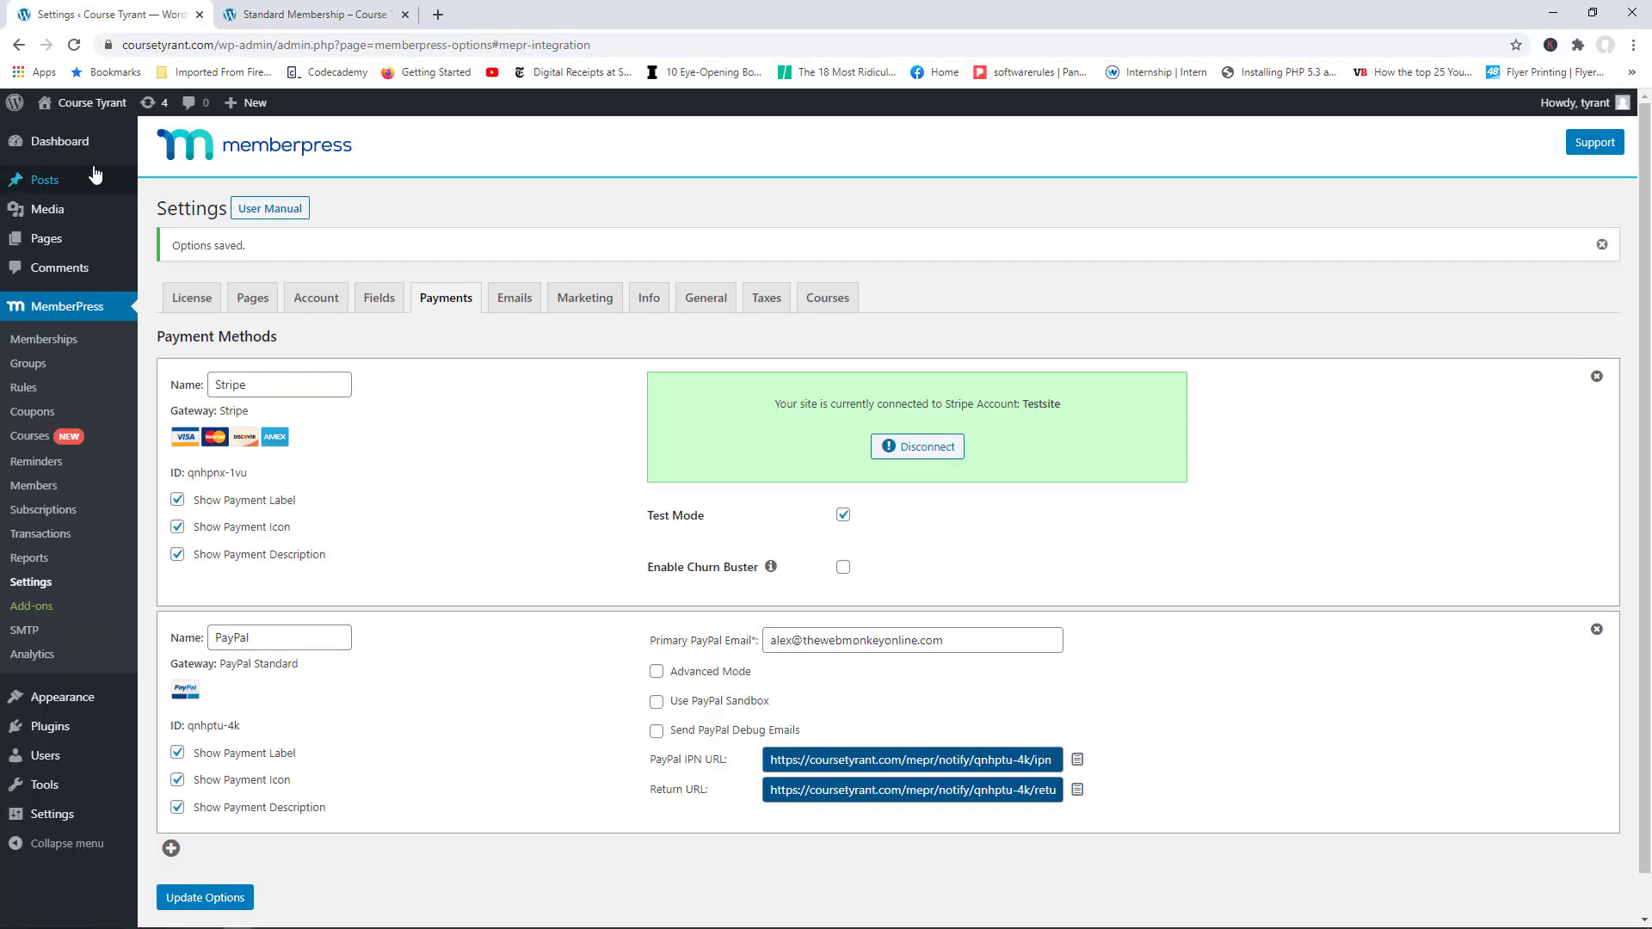
pyautogui.click(74, 45)
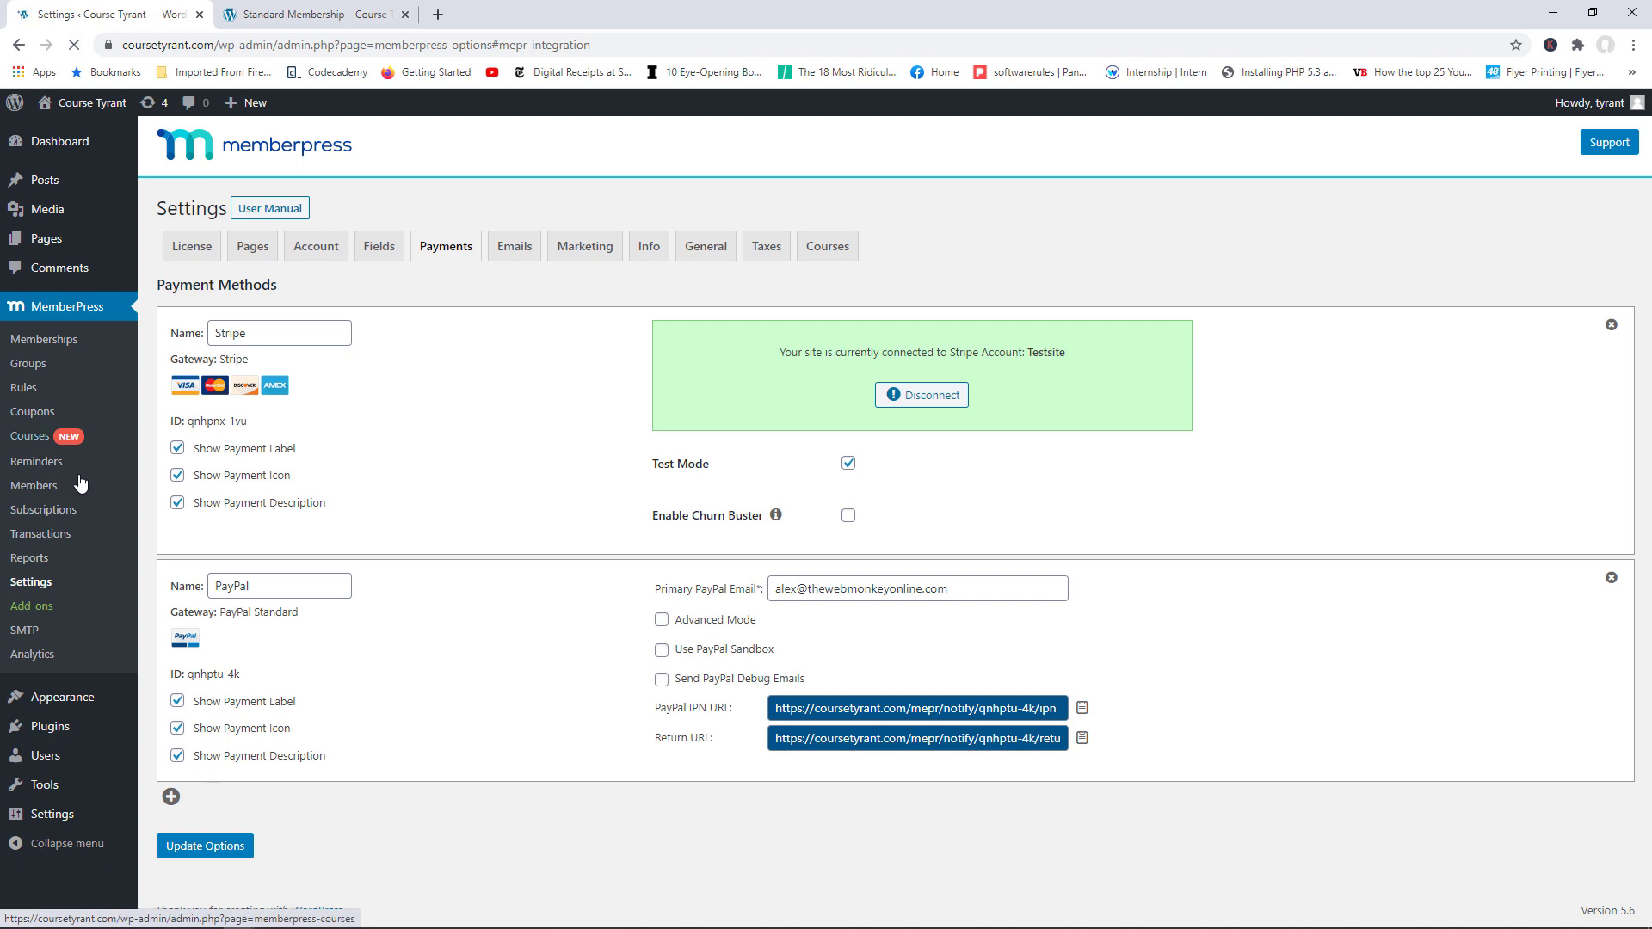
pyautogui.click(52, 485)
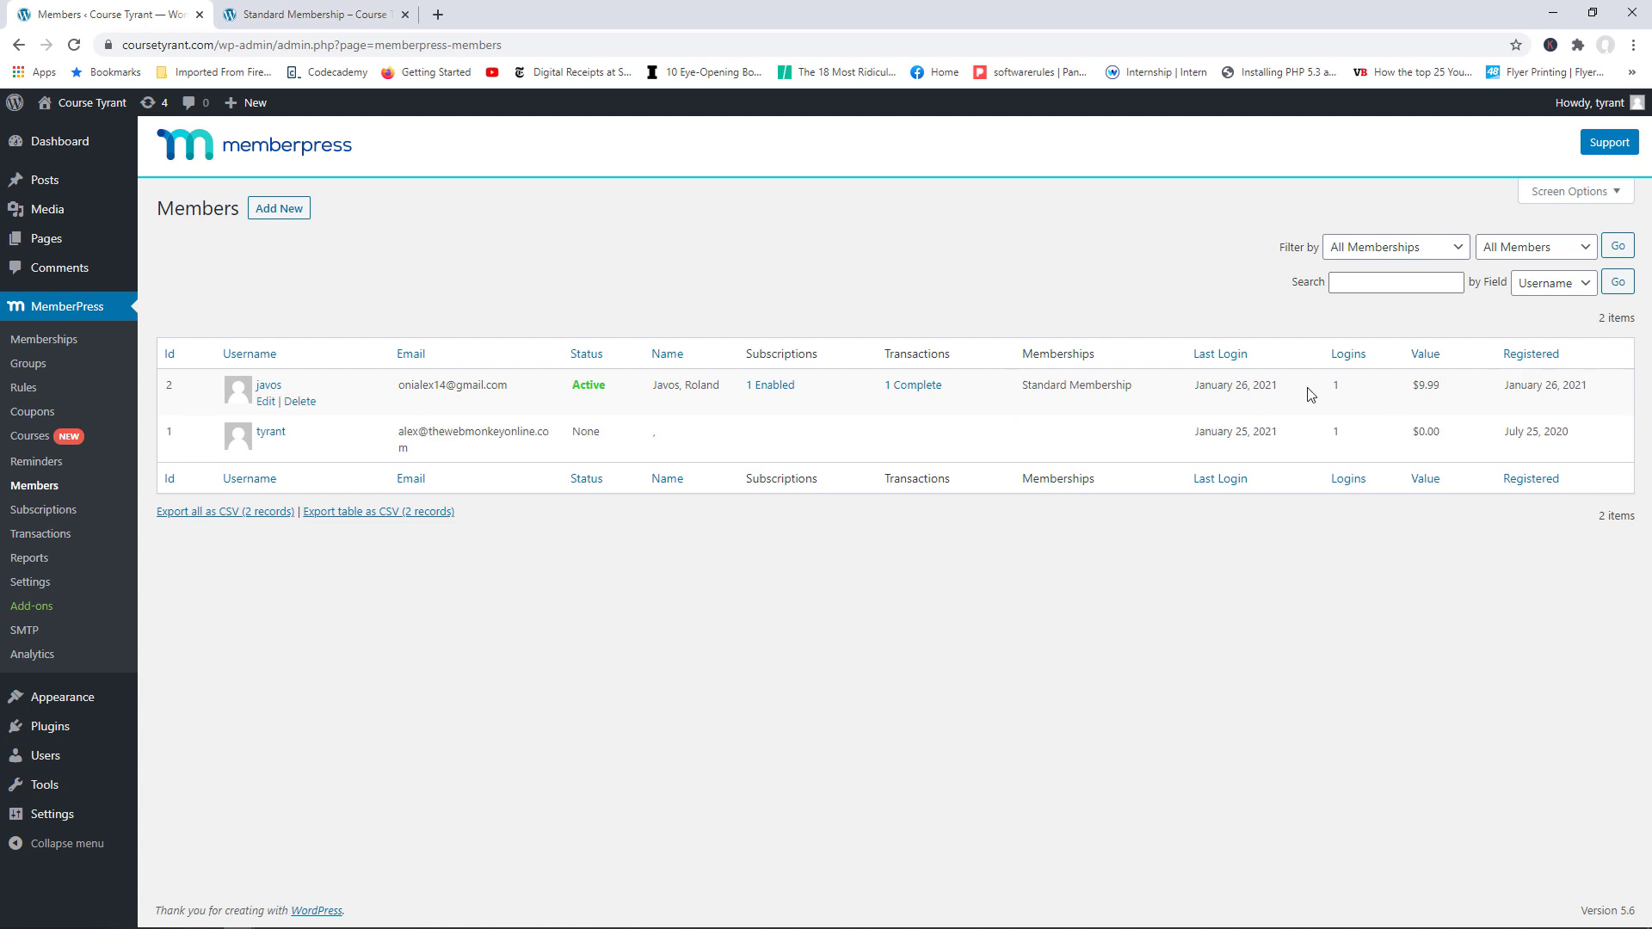
pyautogui.click(43, 510)
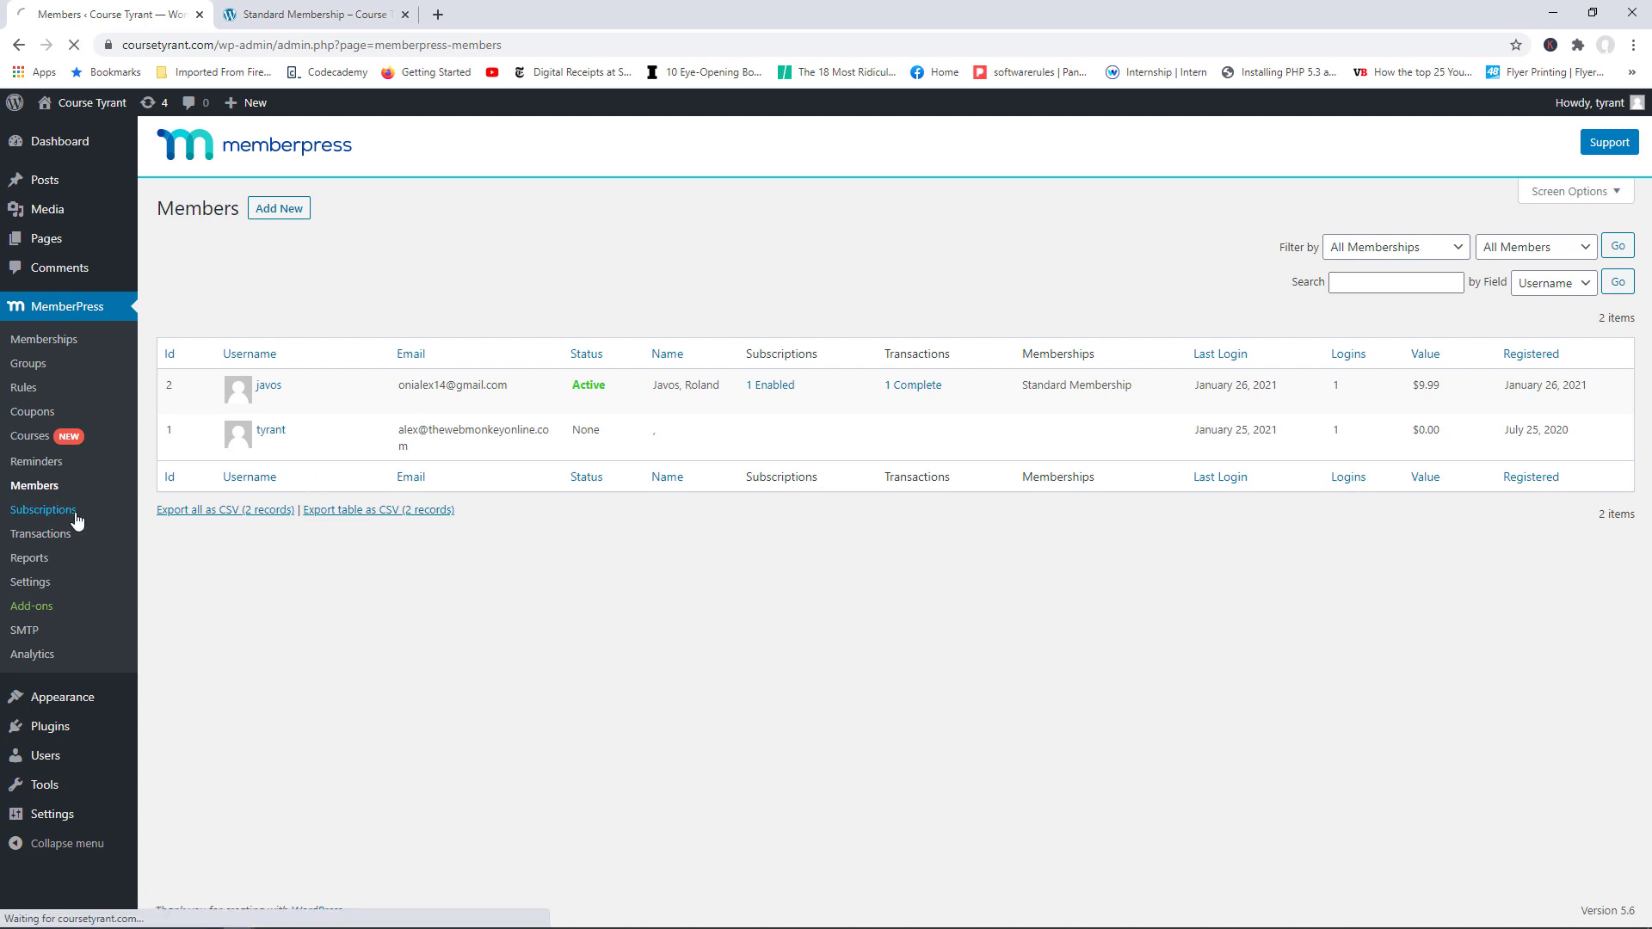
pyautogui.moveTo(358, 444)
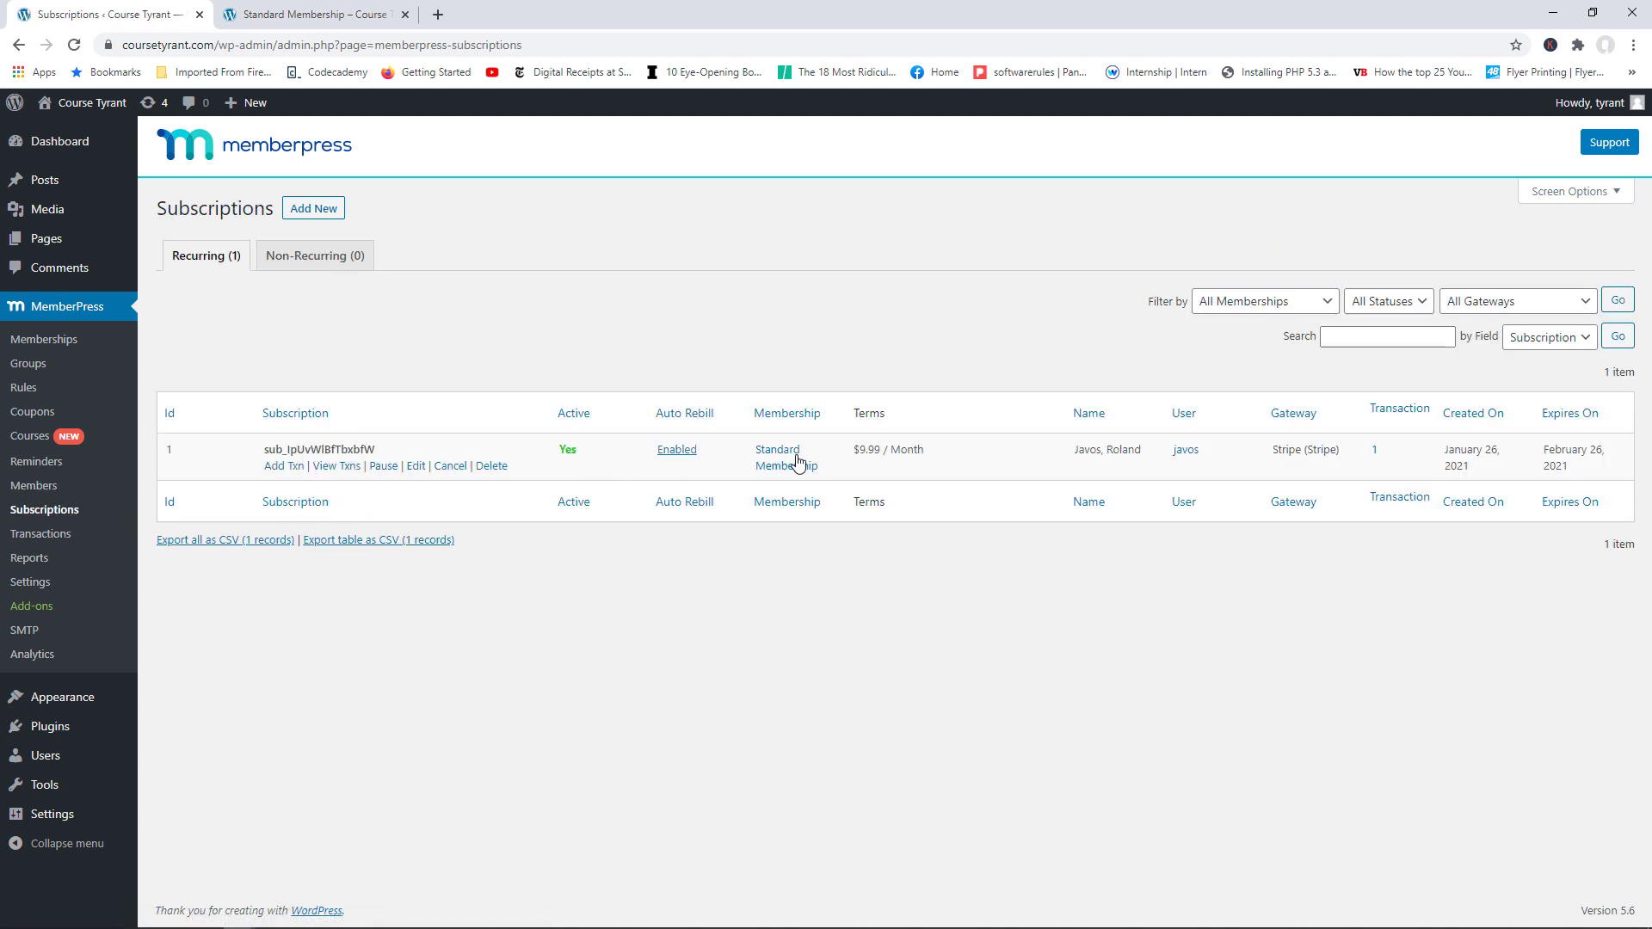
# Step: Open MemberPress Transactions to review the Complete $9.99 Standard Membership Stripe payment
pyautogui.click(85, 535)
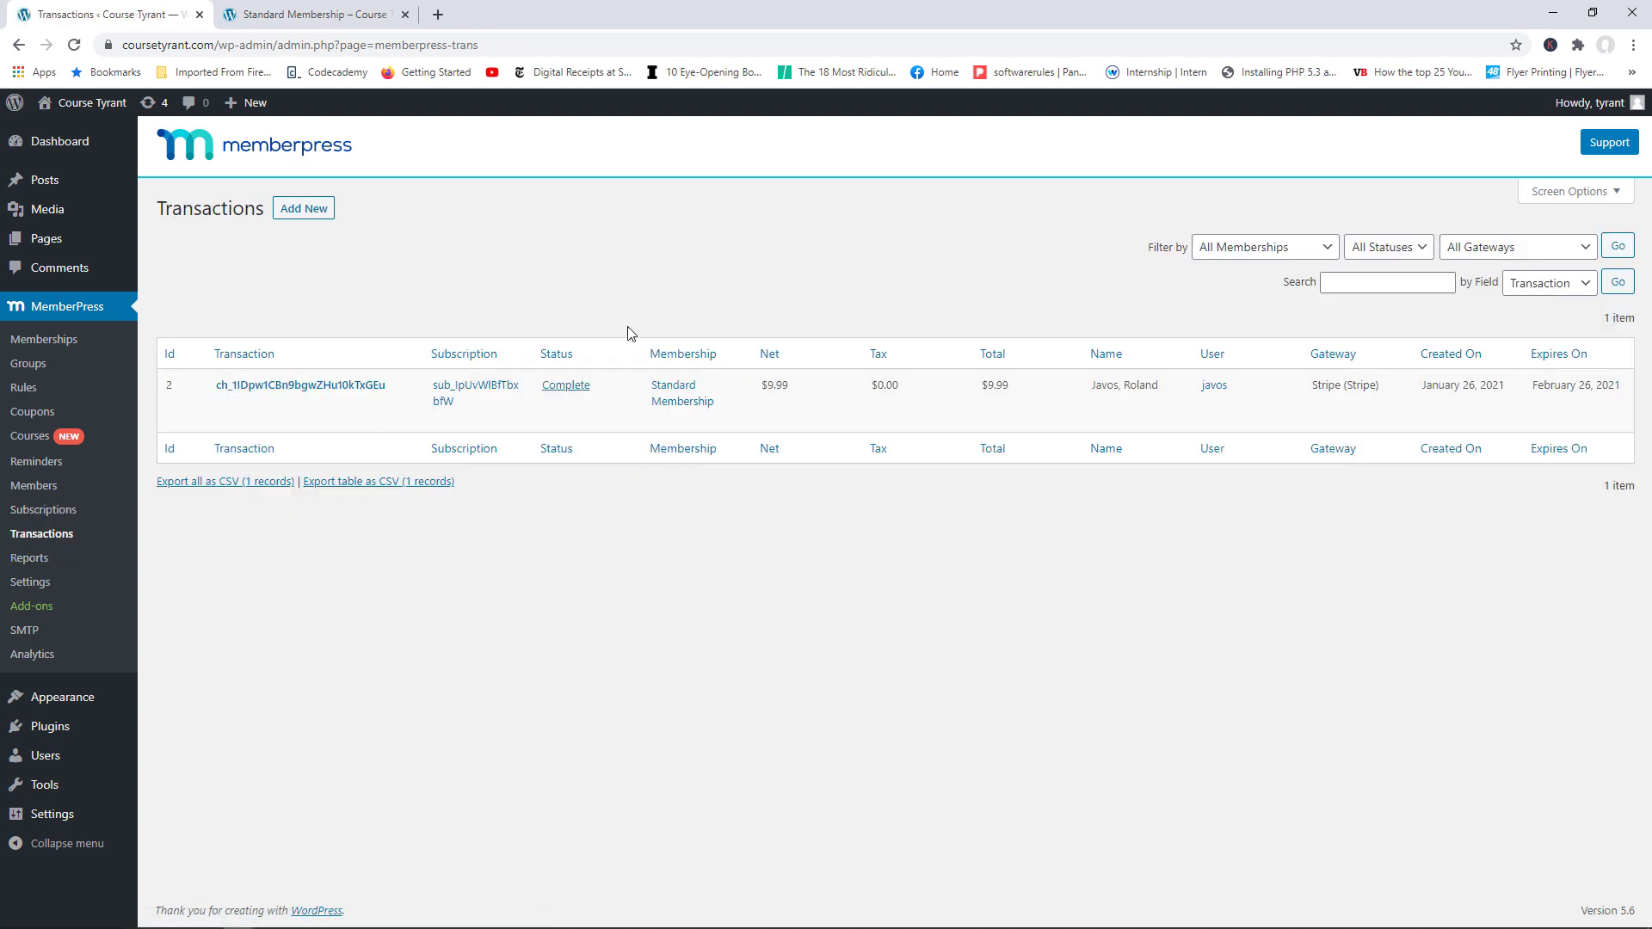
pyautogui.moveTo(413, 424)
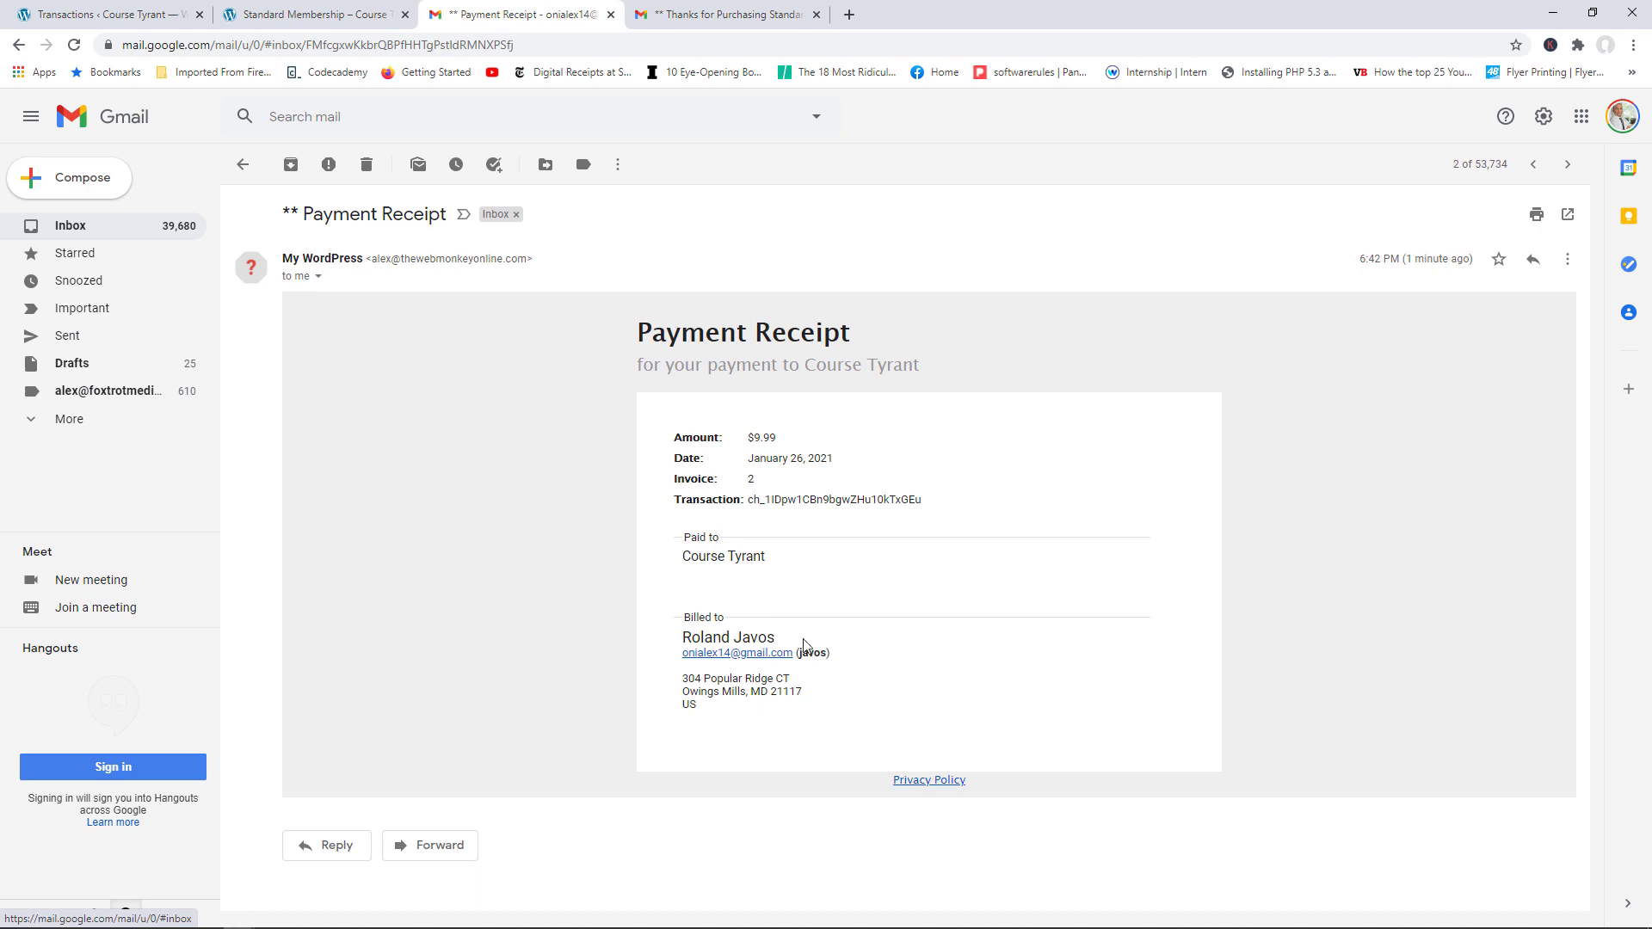
# Step: Select the billing address in the Payment Receipt email, then view the Standard Membership purchase confirmation
pyautogui.moveTo(718, 721); pyautogui.dragTo(683, 684)
pyautogui.click(701, 8)
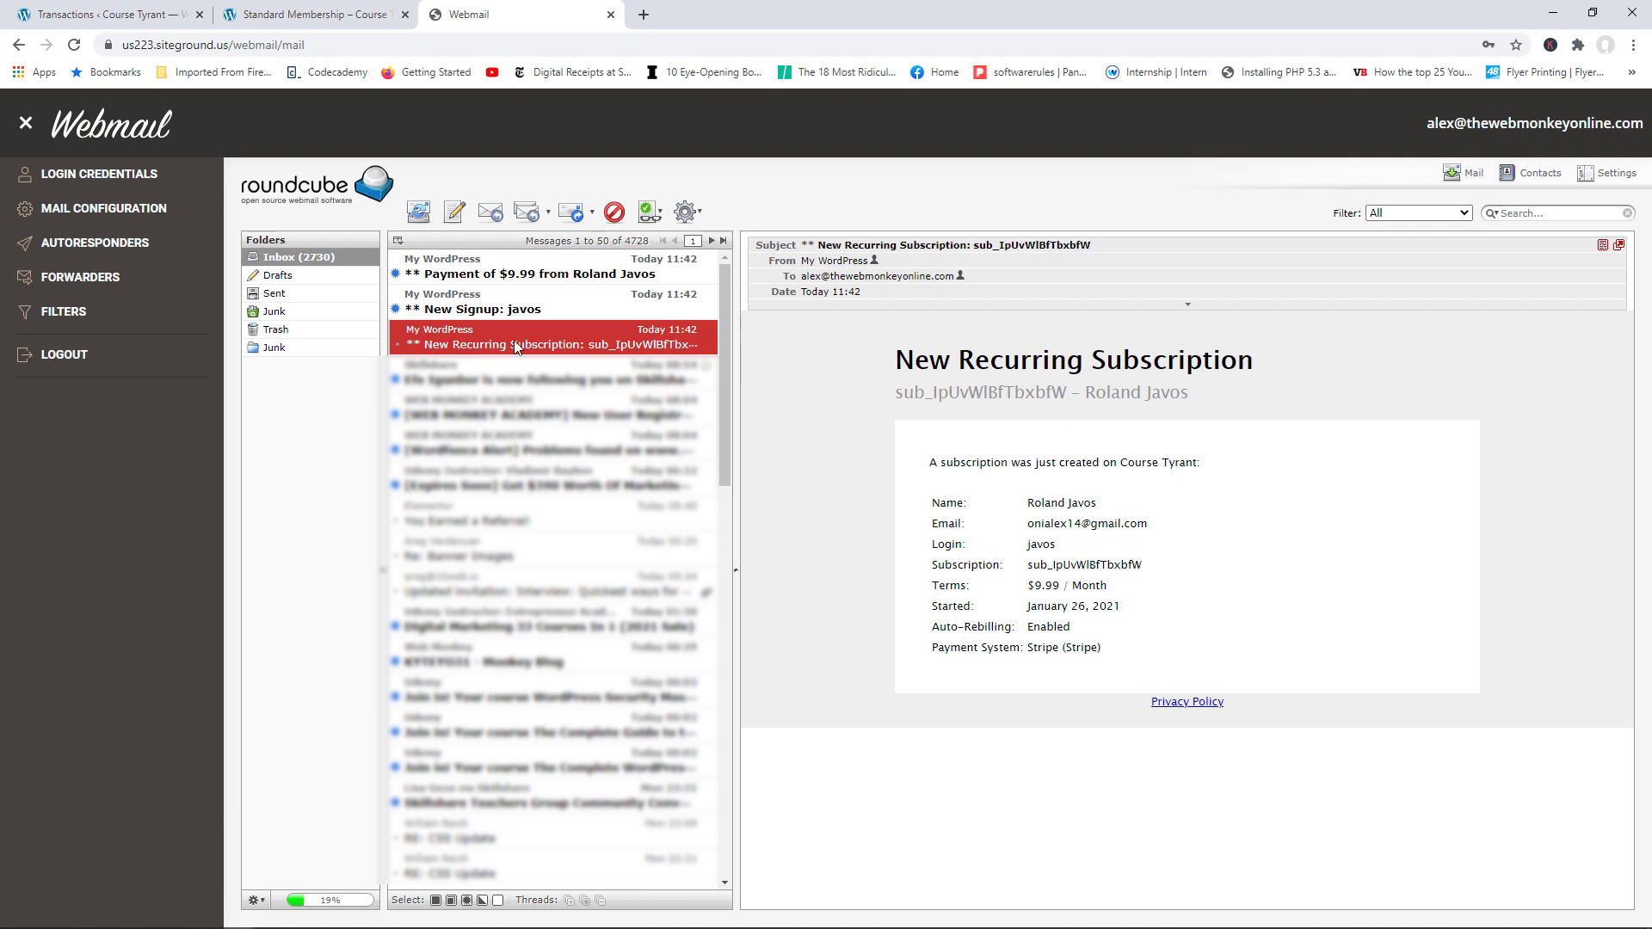
# Step: Read the New Signup and $9.99 payment notification emails, then go back to the Course Tyrant site
pyautogui.click(458, 314)
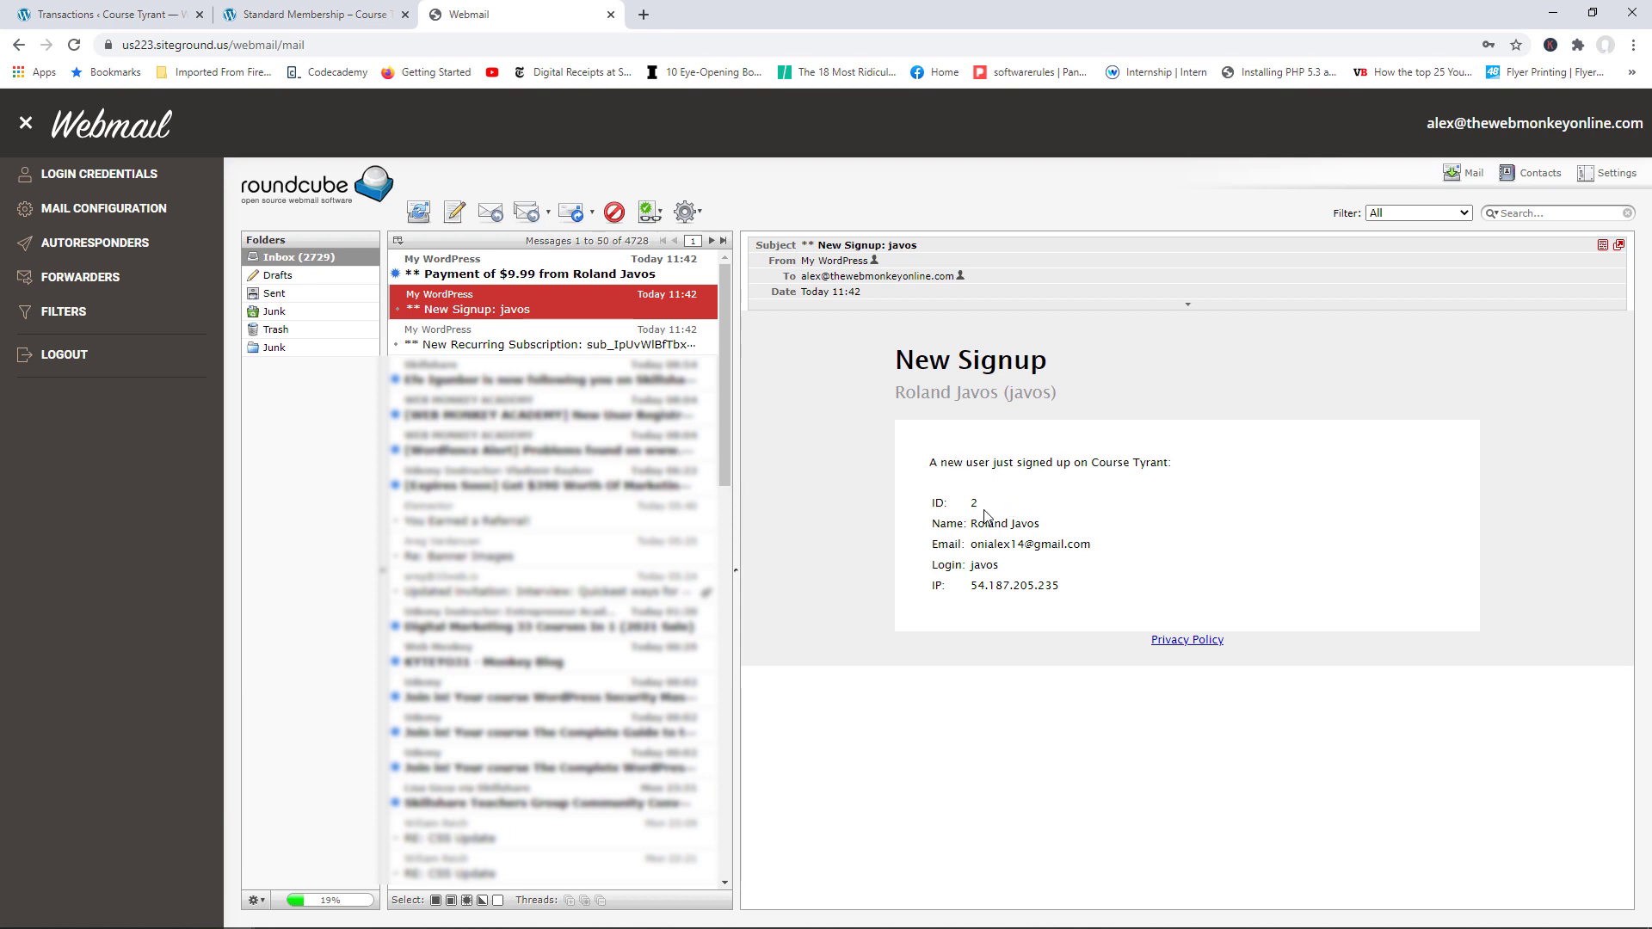
pyautogui.click(527, 276)
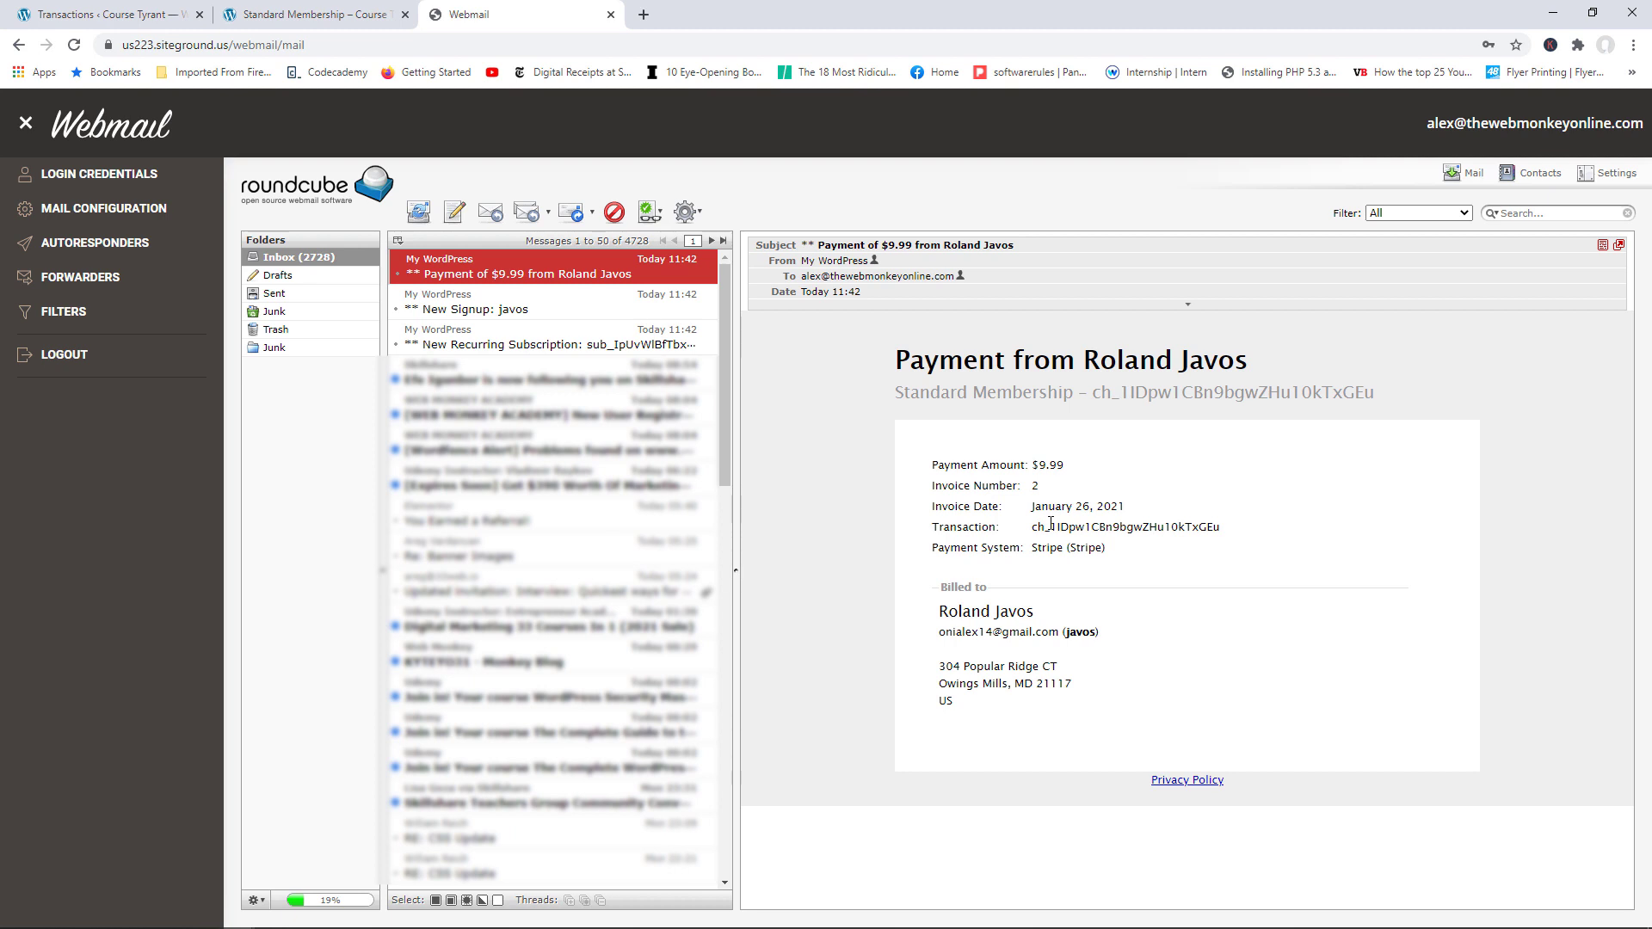
pyautogui.click(107, 15)
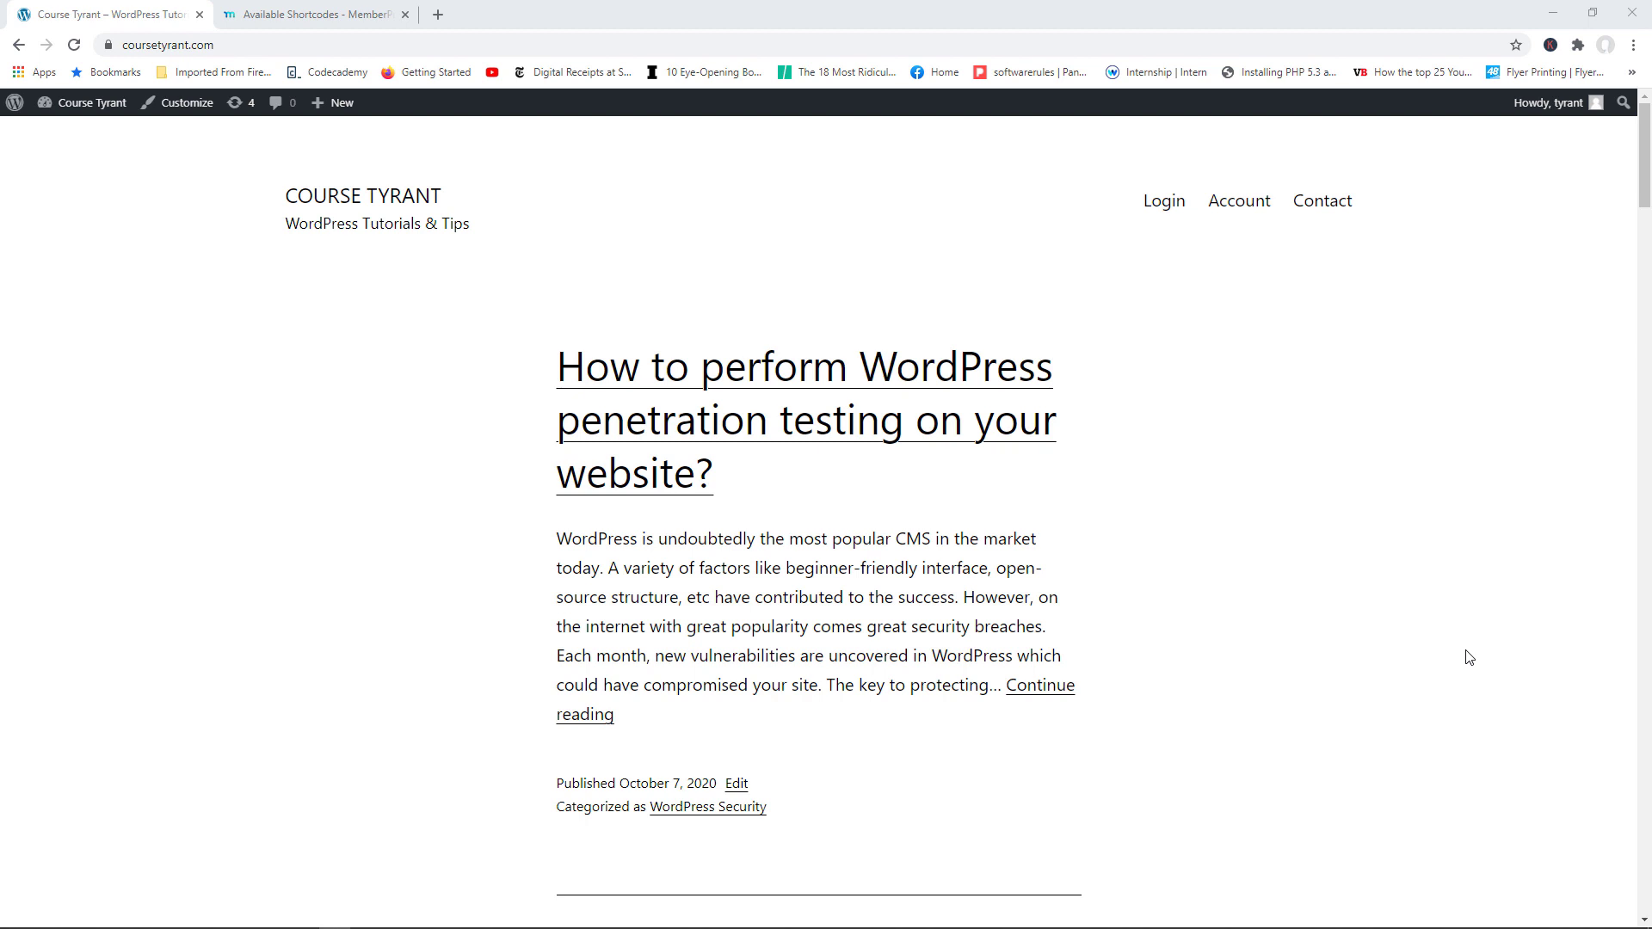
# Step: Go from the Course Tyrant site through the admin dashboard to the All Pages list
pyautogui.moveTo(1640, 211)
pyautogui.mouseDown()
pyautogui.moveTo(1637, 295)
pyautogui.moveTo(1648, 197)
pyautogui.mouseUp()
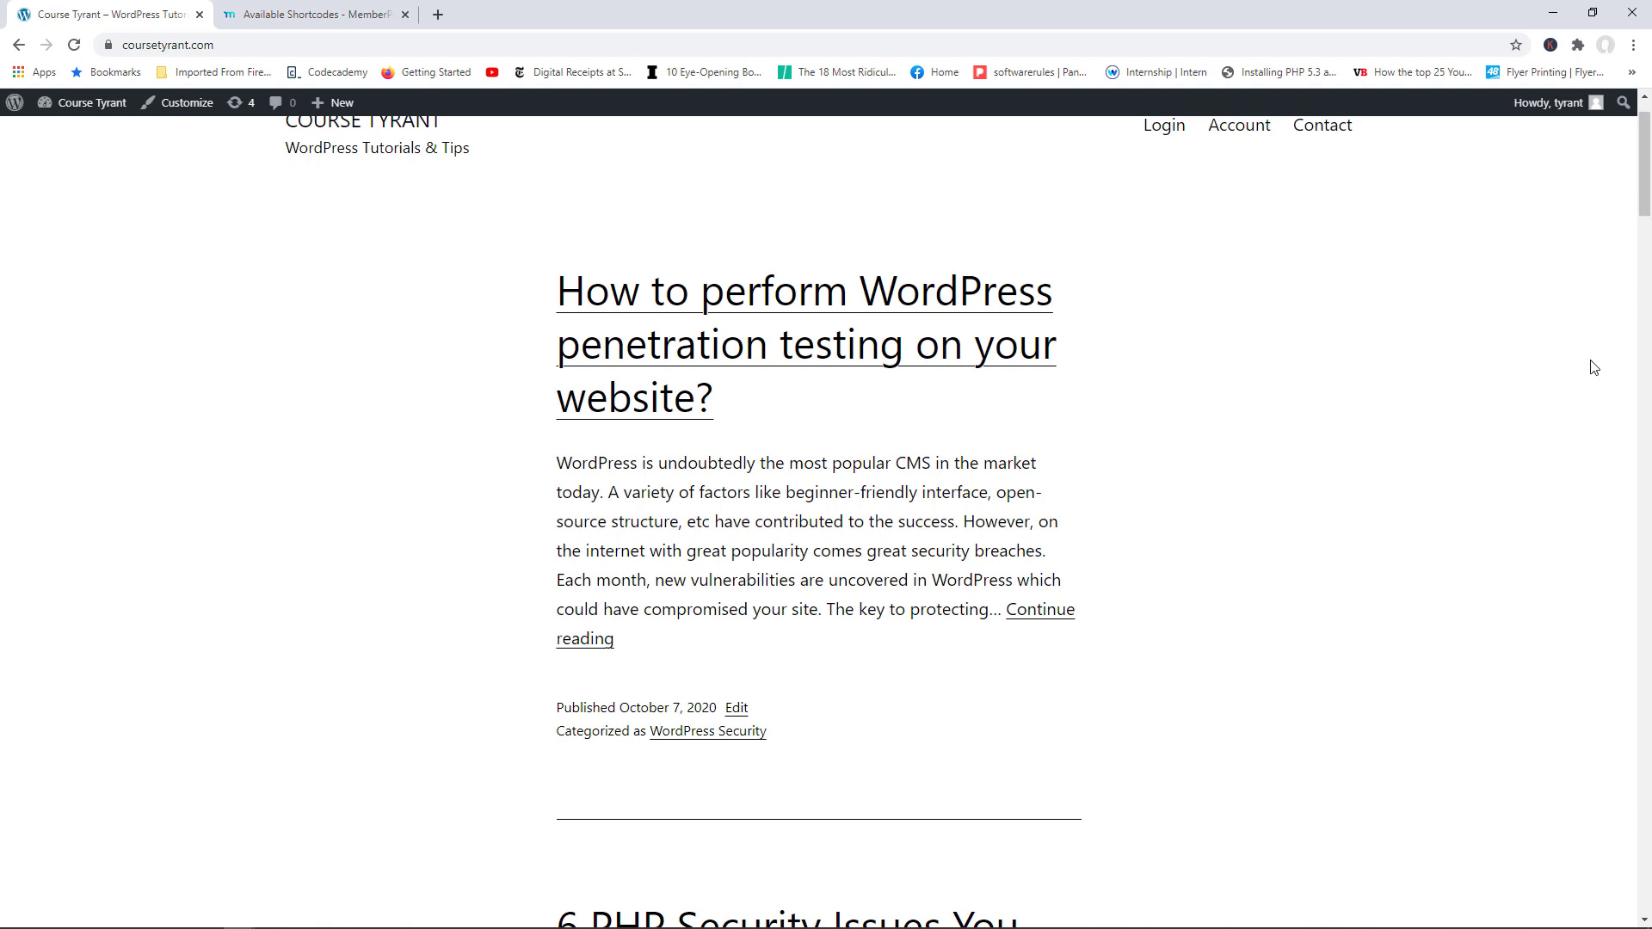
pyautogui.scroll(1, 1586, 379)
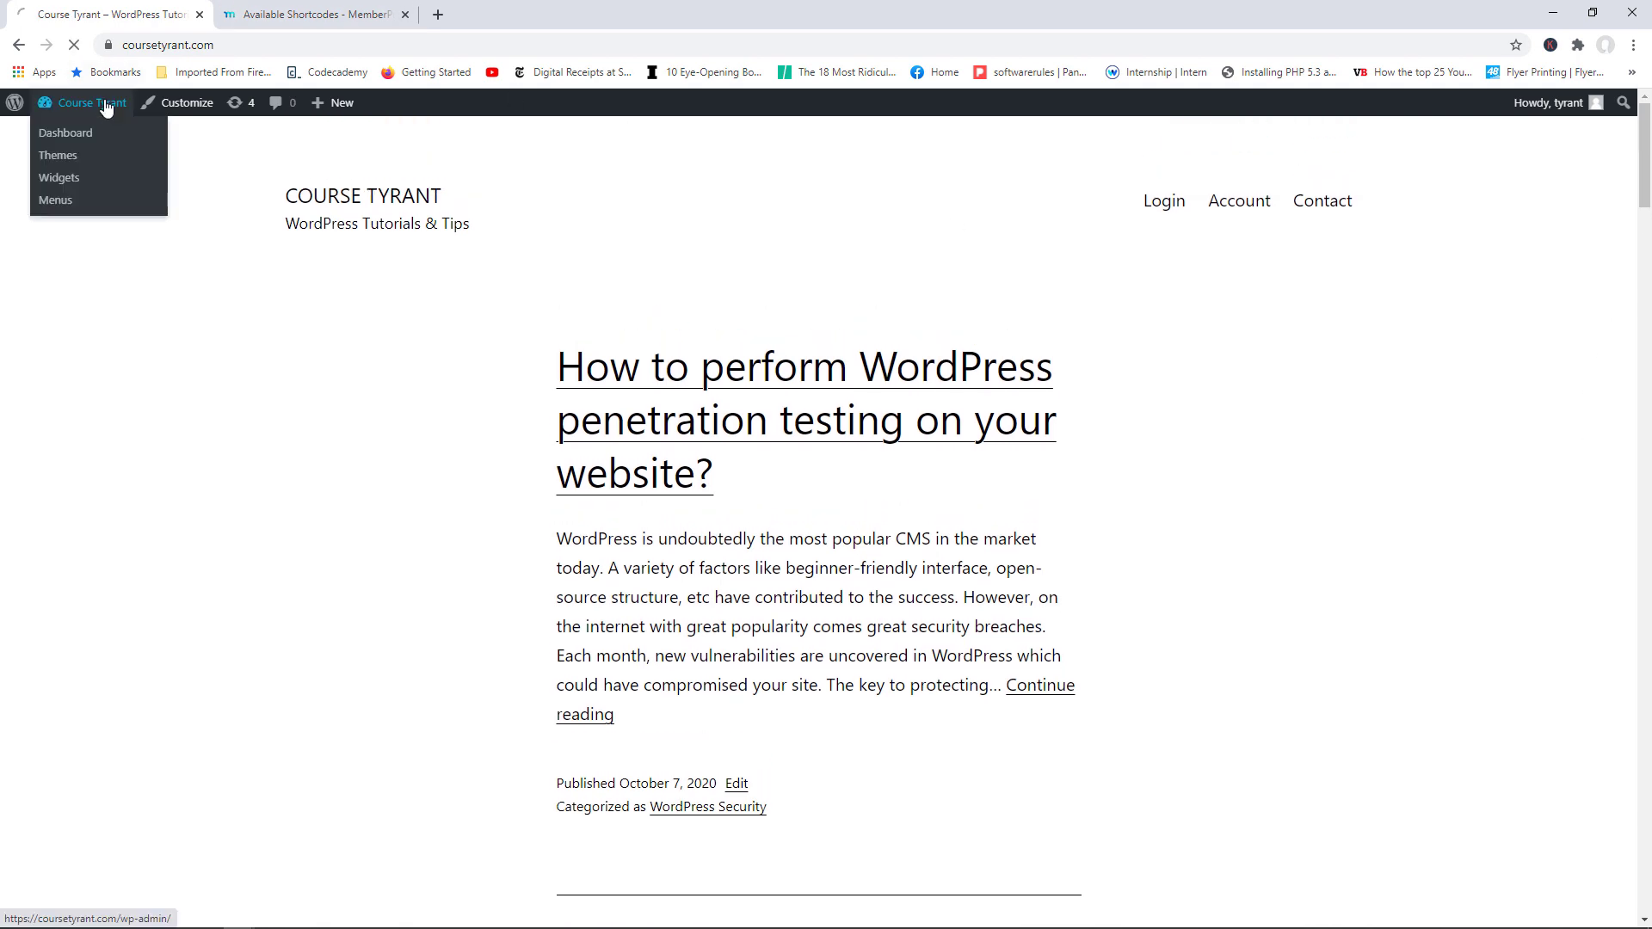
pyautogui.click(106, 105)
pyautogui.moveTo(103, 312)
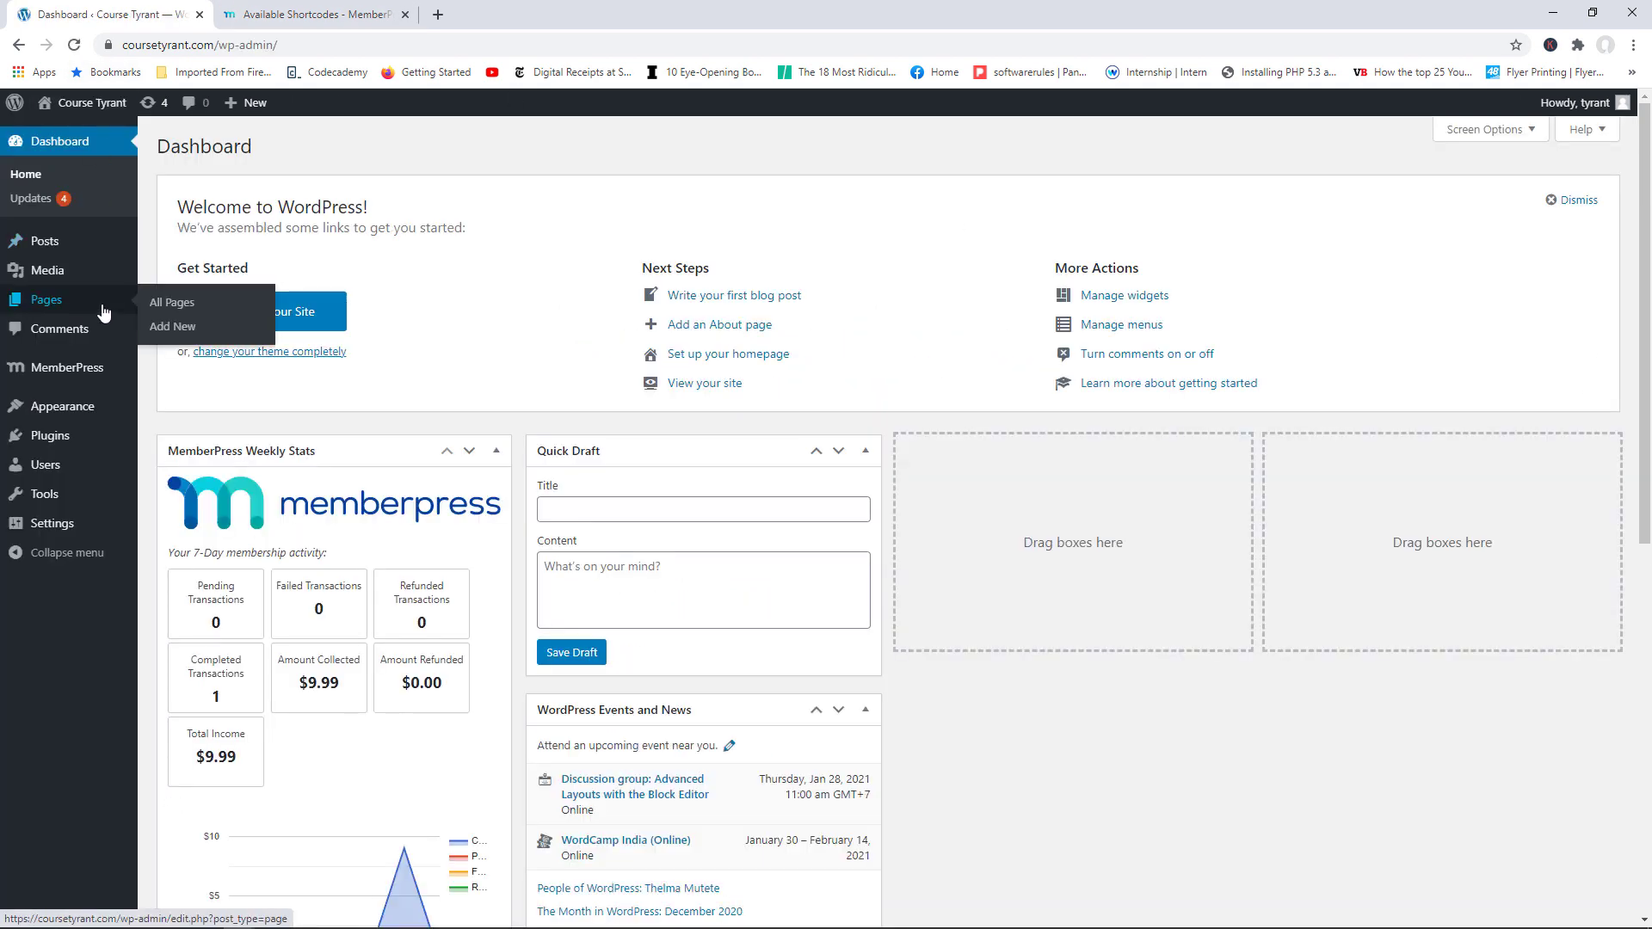
pyautogui.click(167, 306)
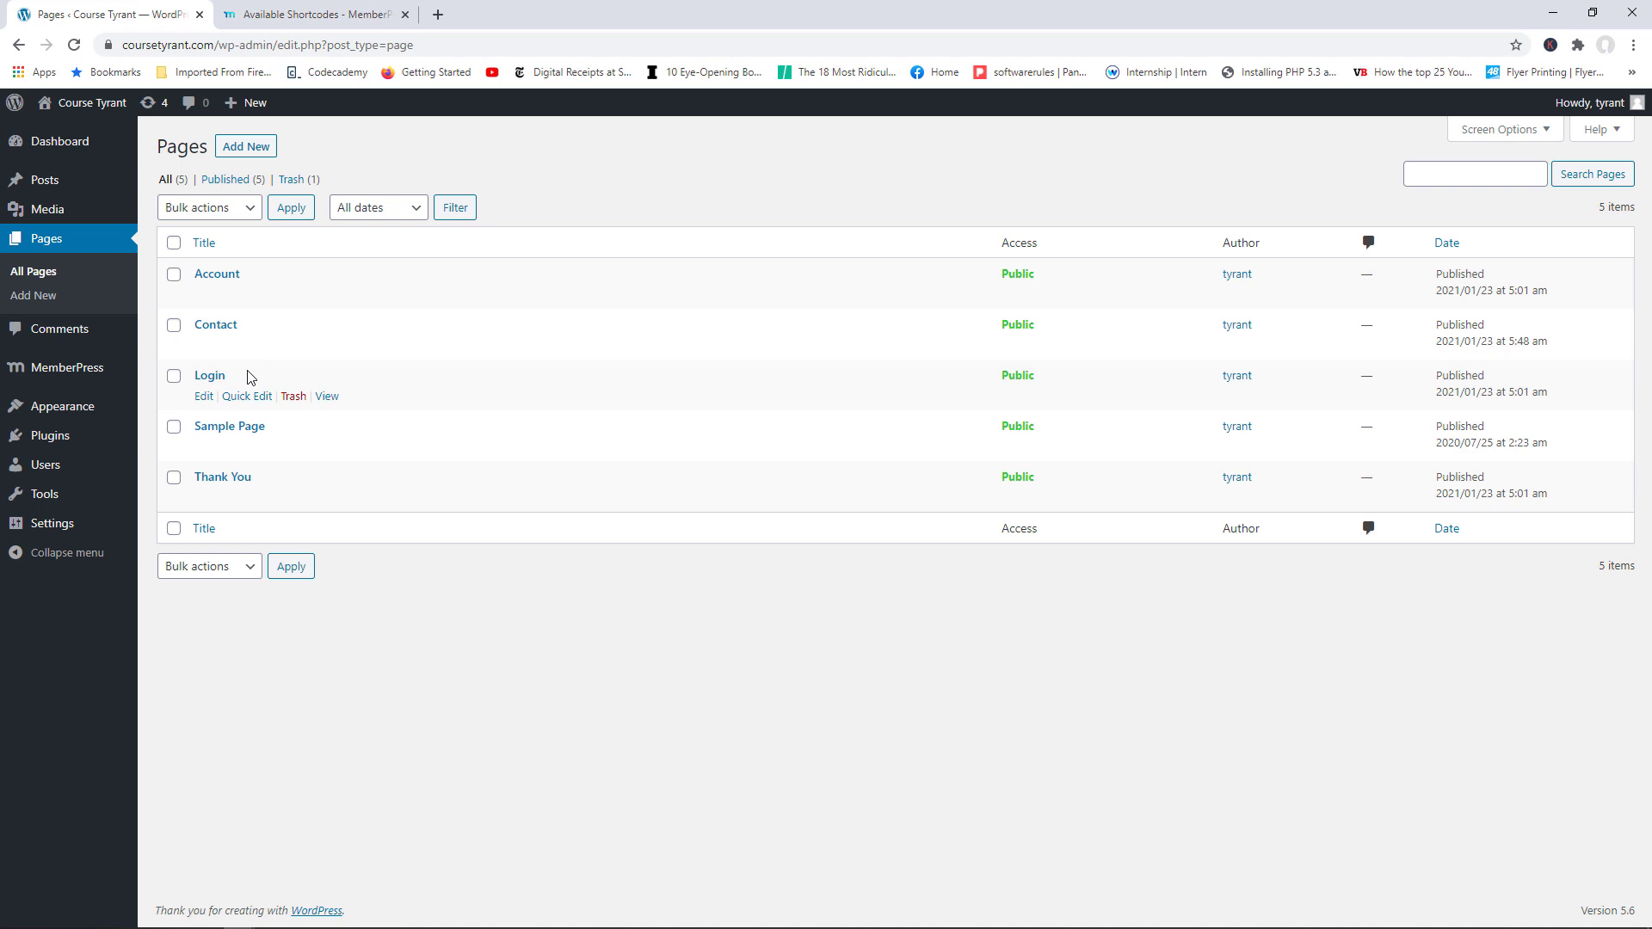
# Step: Open a new page editor in a separate tab and title the page 'Membership Plans'
pyautogui.rightClick(47, 298)
pyautogui.click(94, 312)
pyautogui.click(269, 14)
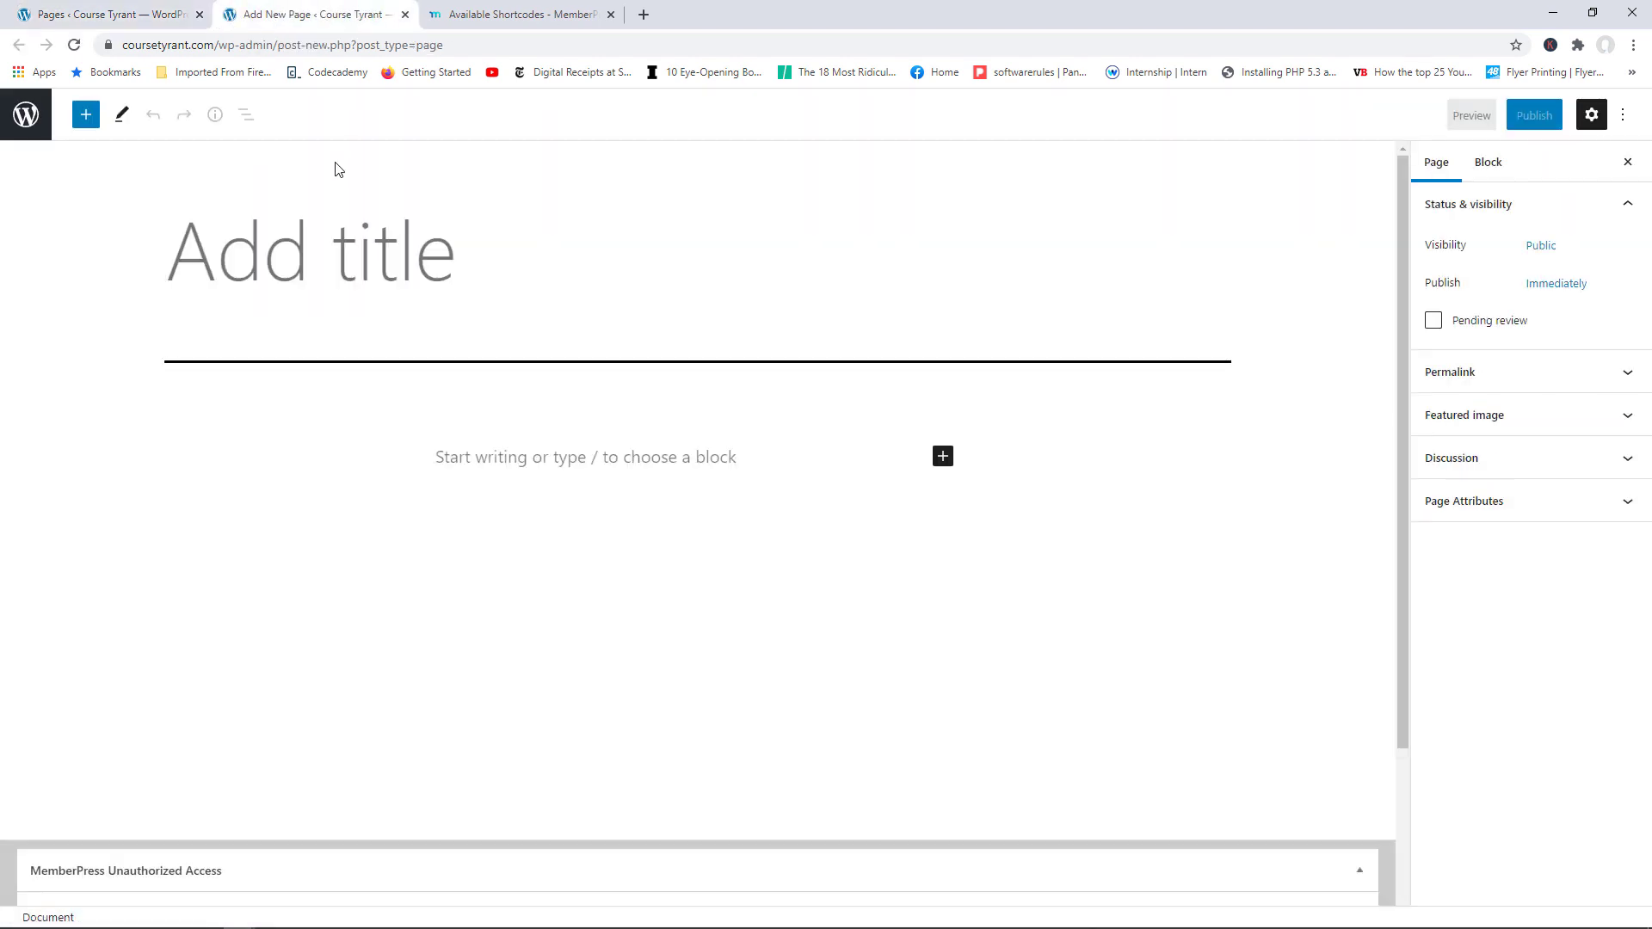
pyautogui.write('Membershi')
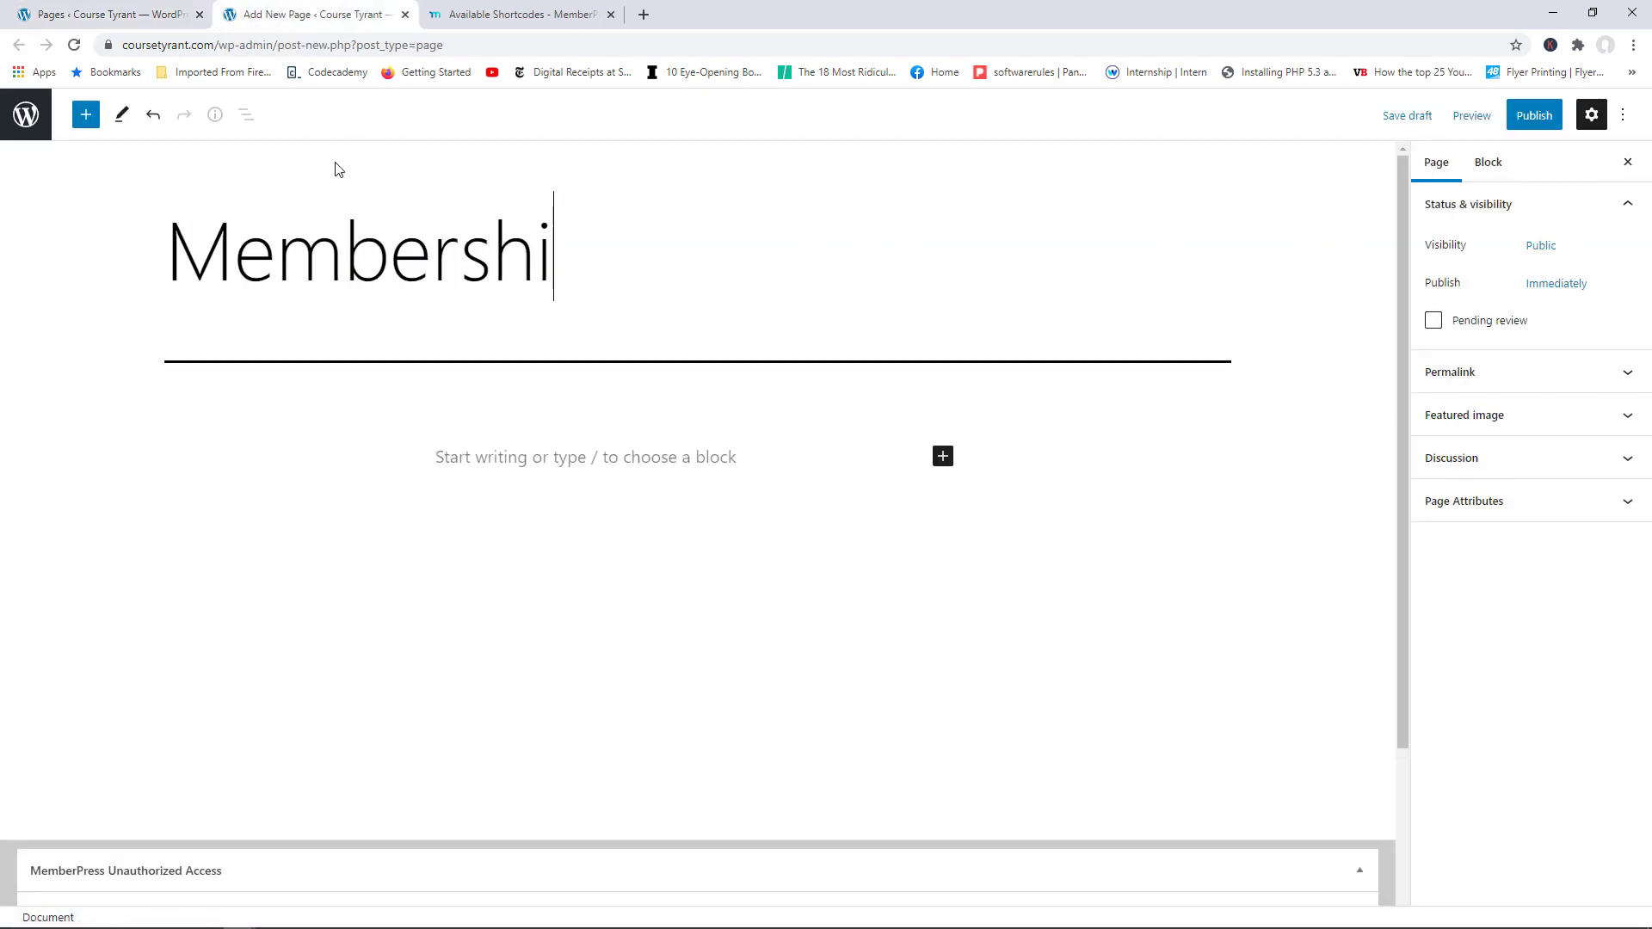
pyautogui.write('p Plans')
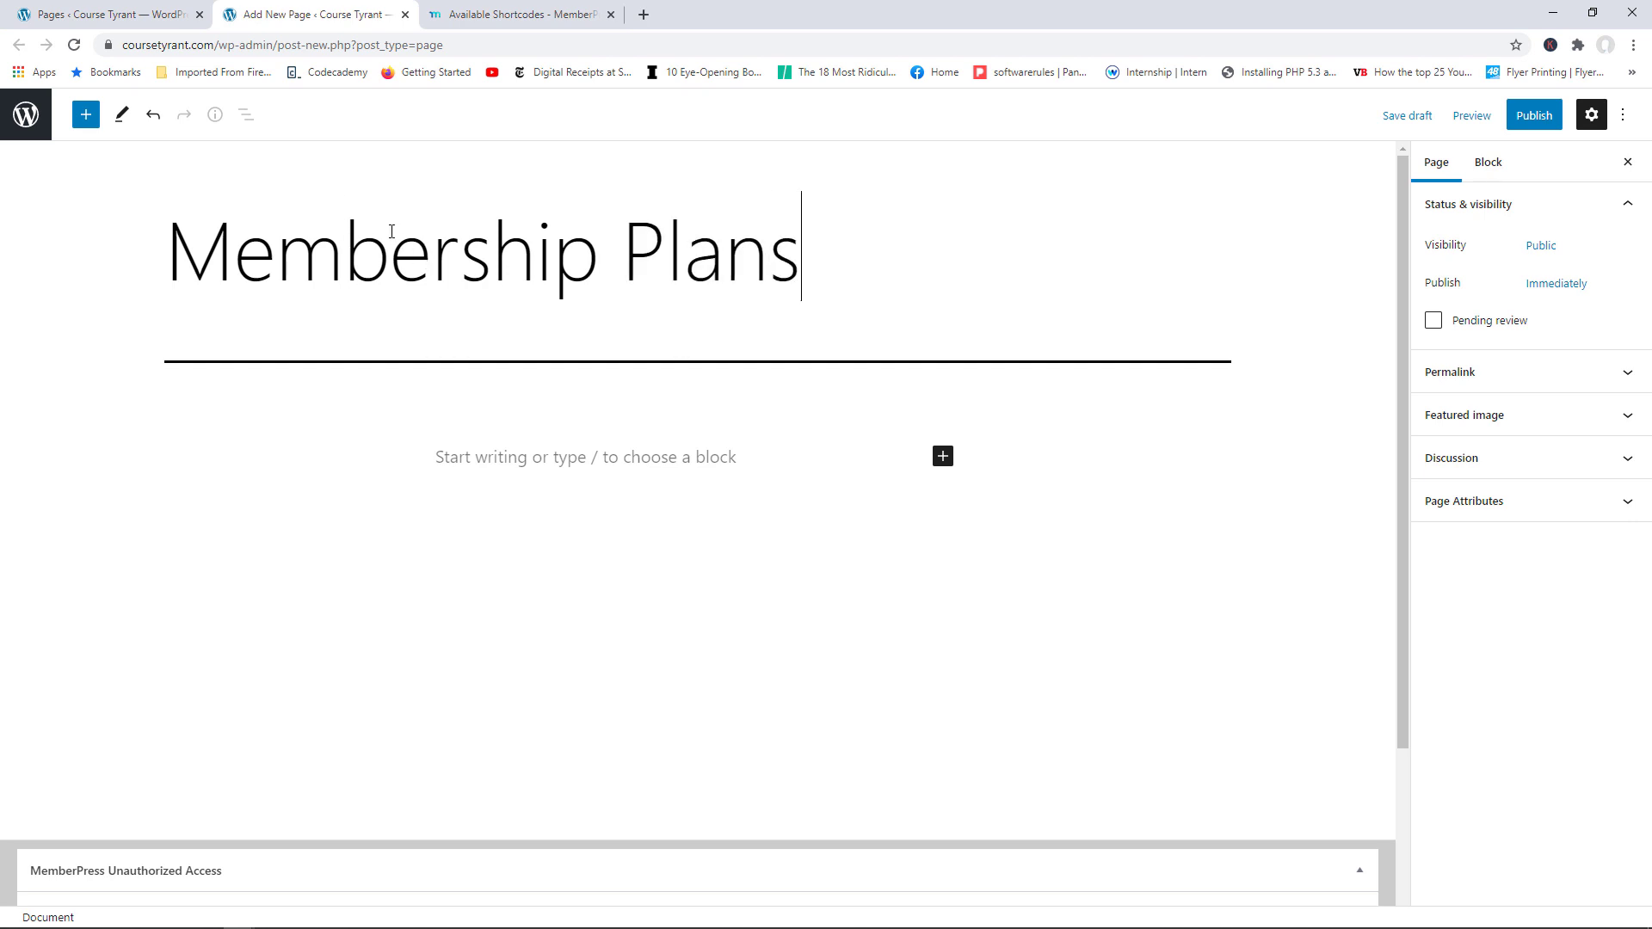
pyautogui.click(523, 14)
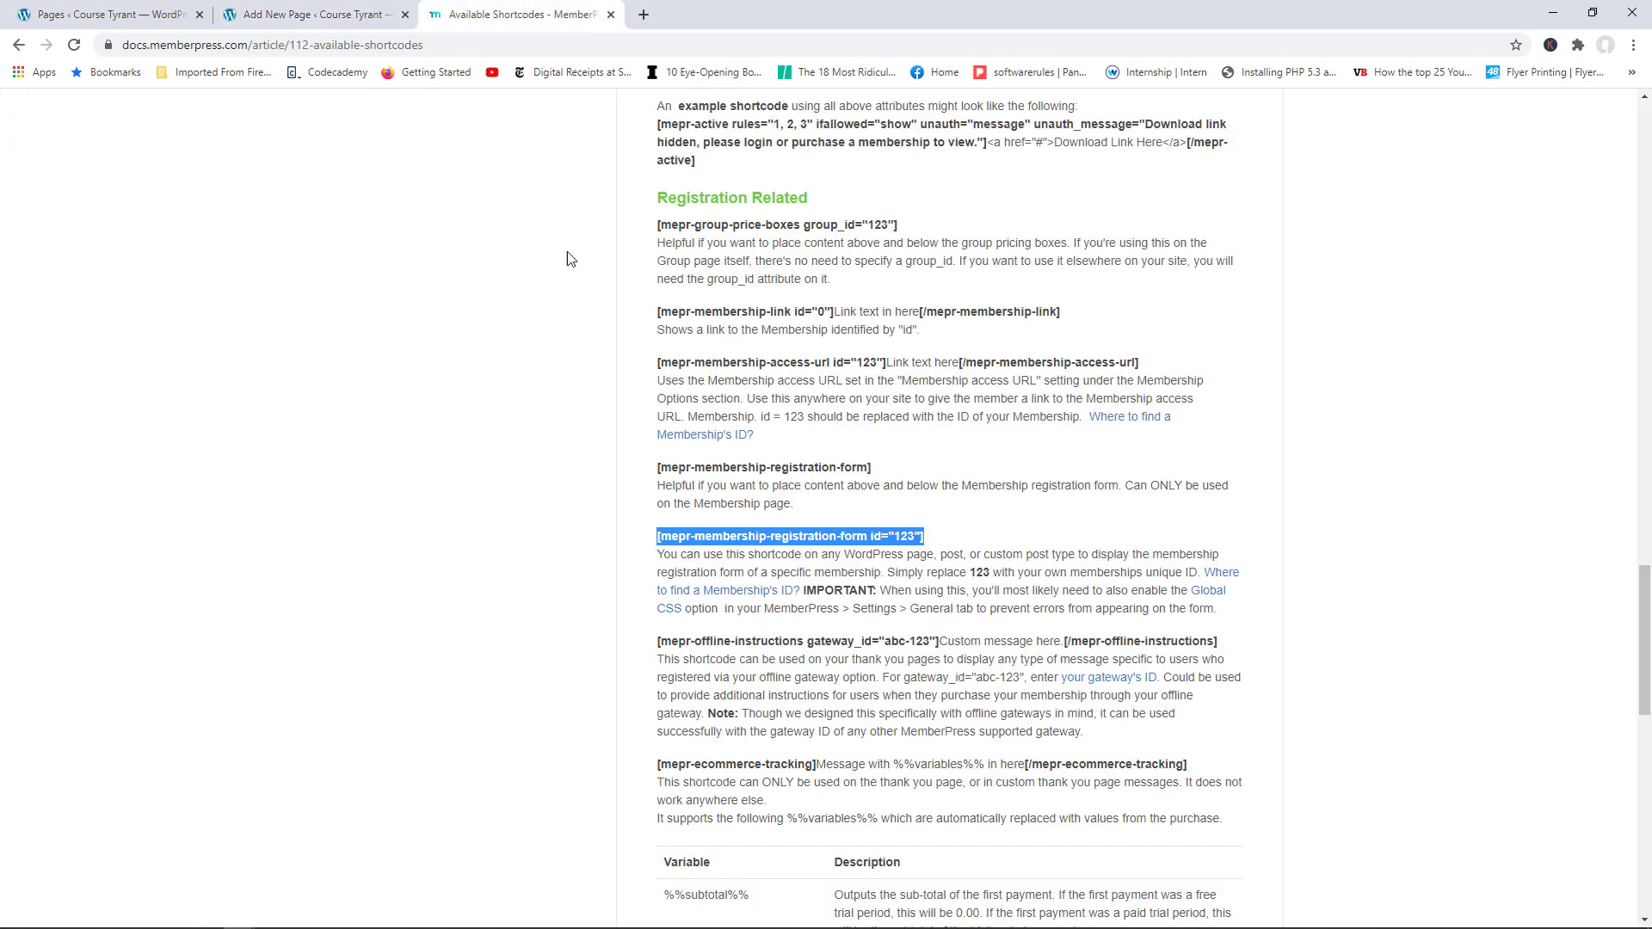
# Step: Copy the [mepr-membership-registration-form id="123"] shortcode from the Registration Related docs section
pyautogui.scroll(1, 1055, 483)
pyautogui.scroll(20, 1055, 483)
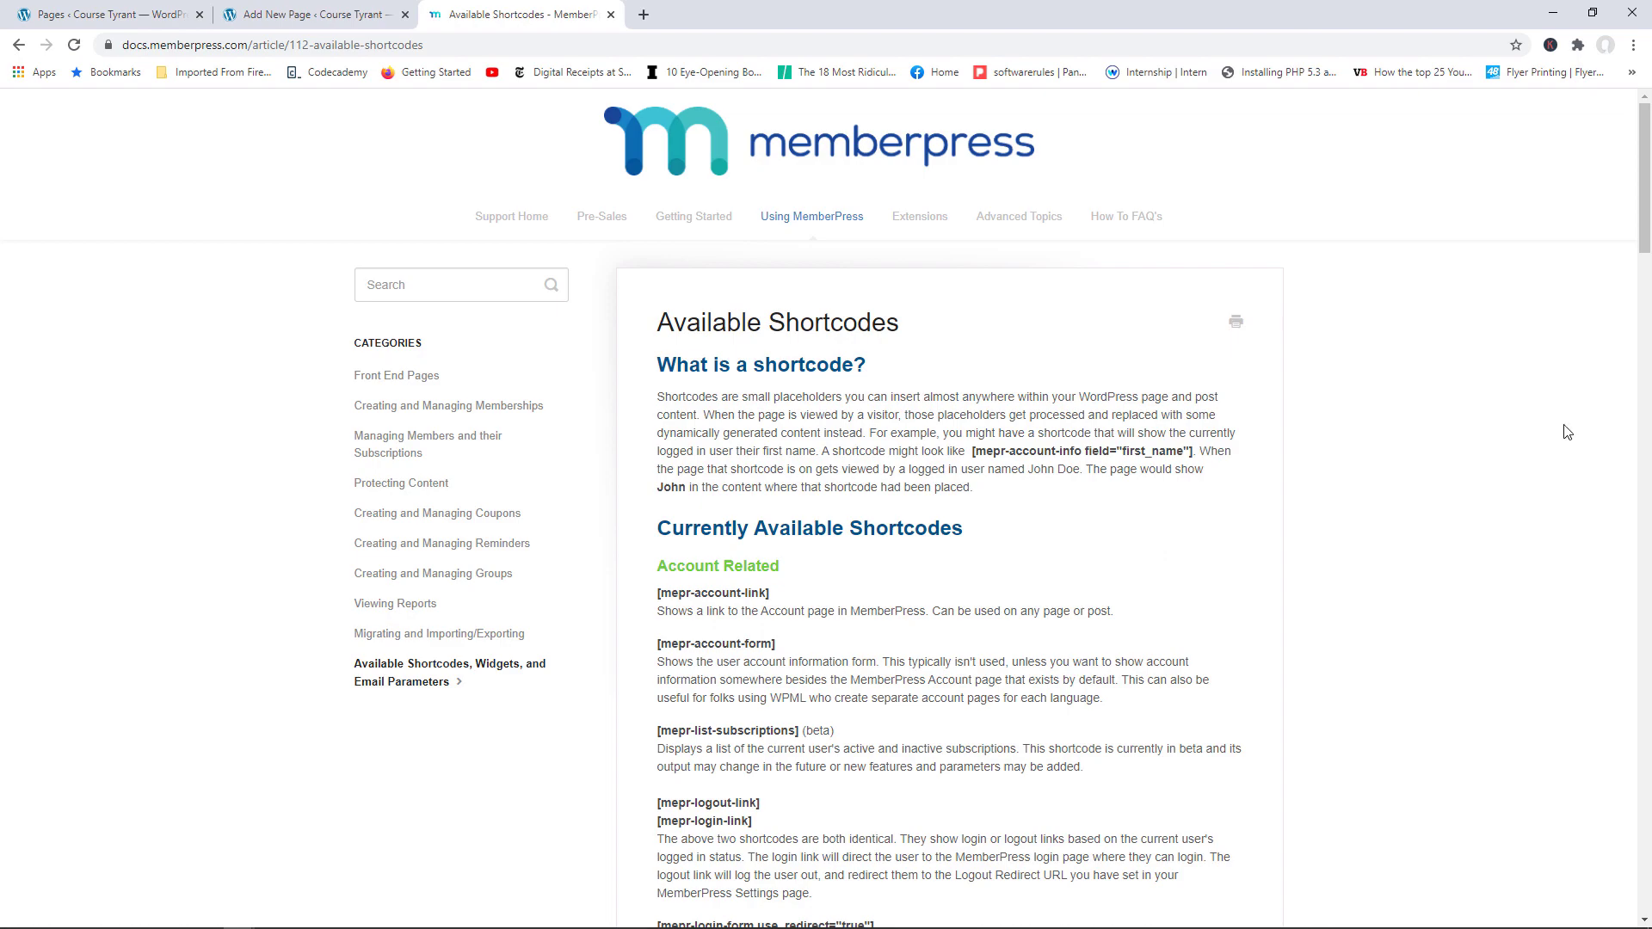
pyautogui.moveTo(1645, 224); pyautogui.dragTo(1601, 638)
pyautogui.click(769, 526)
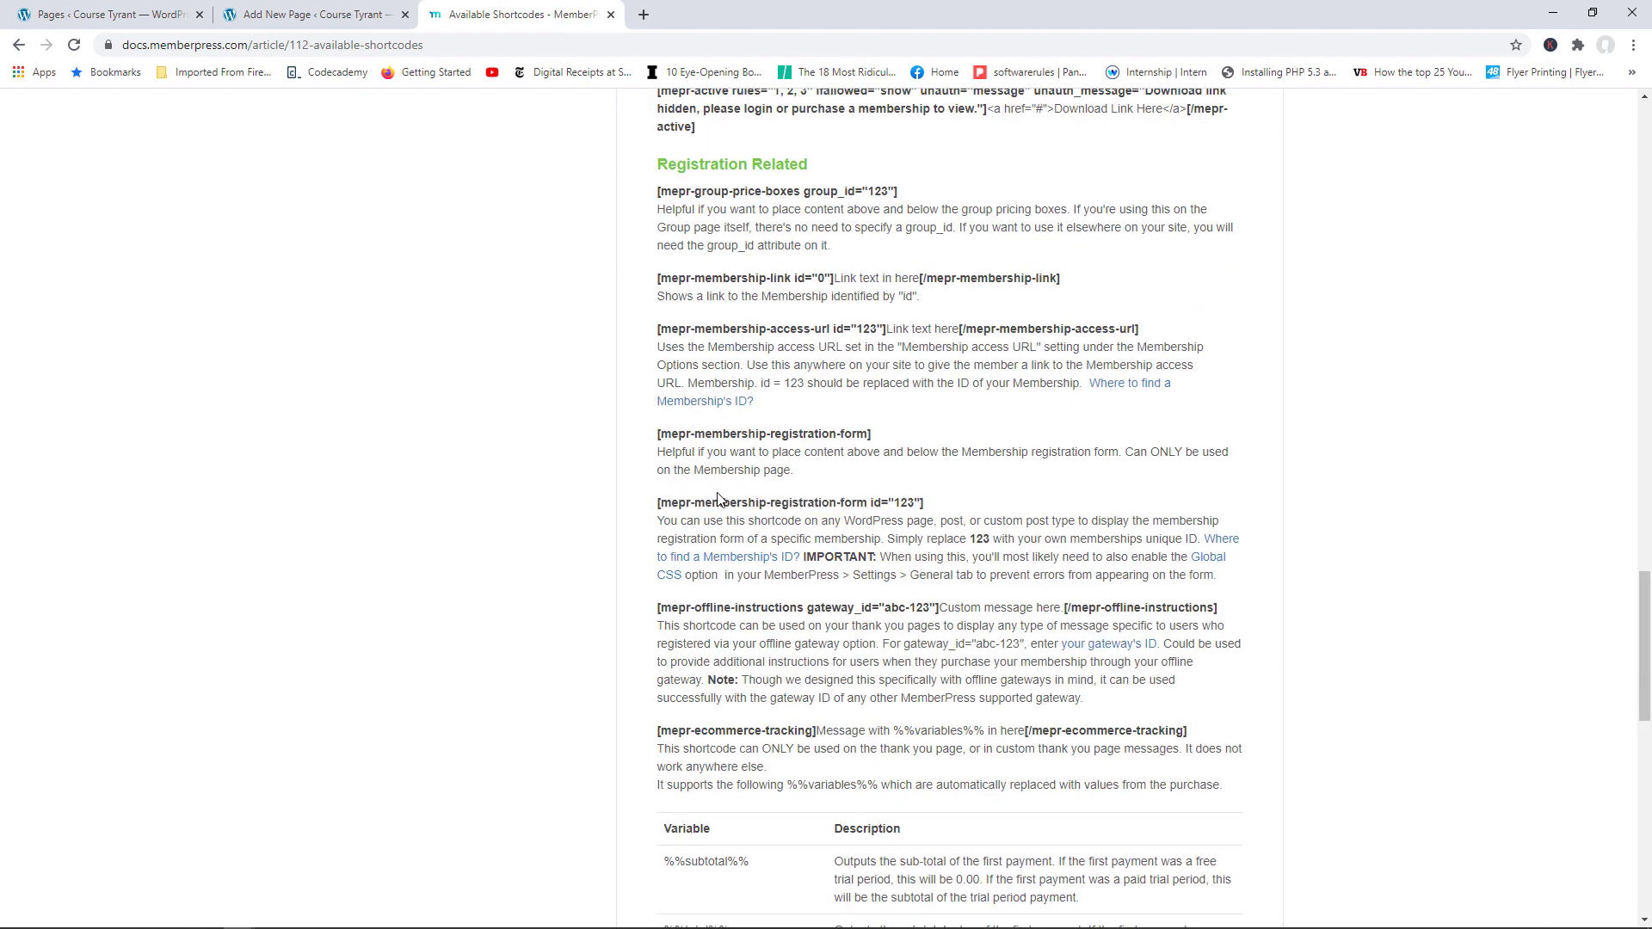
pyautogui.moveTo(657, 504); pyautogui.dragTo(886, 510)
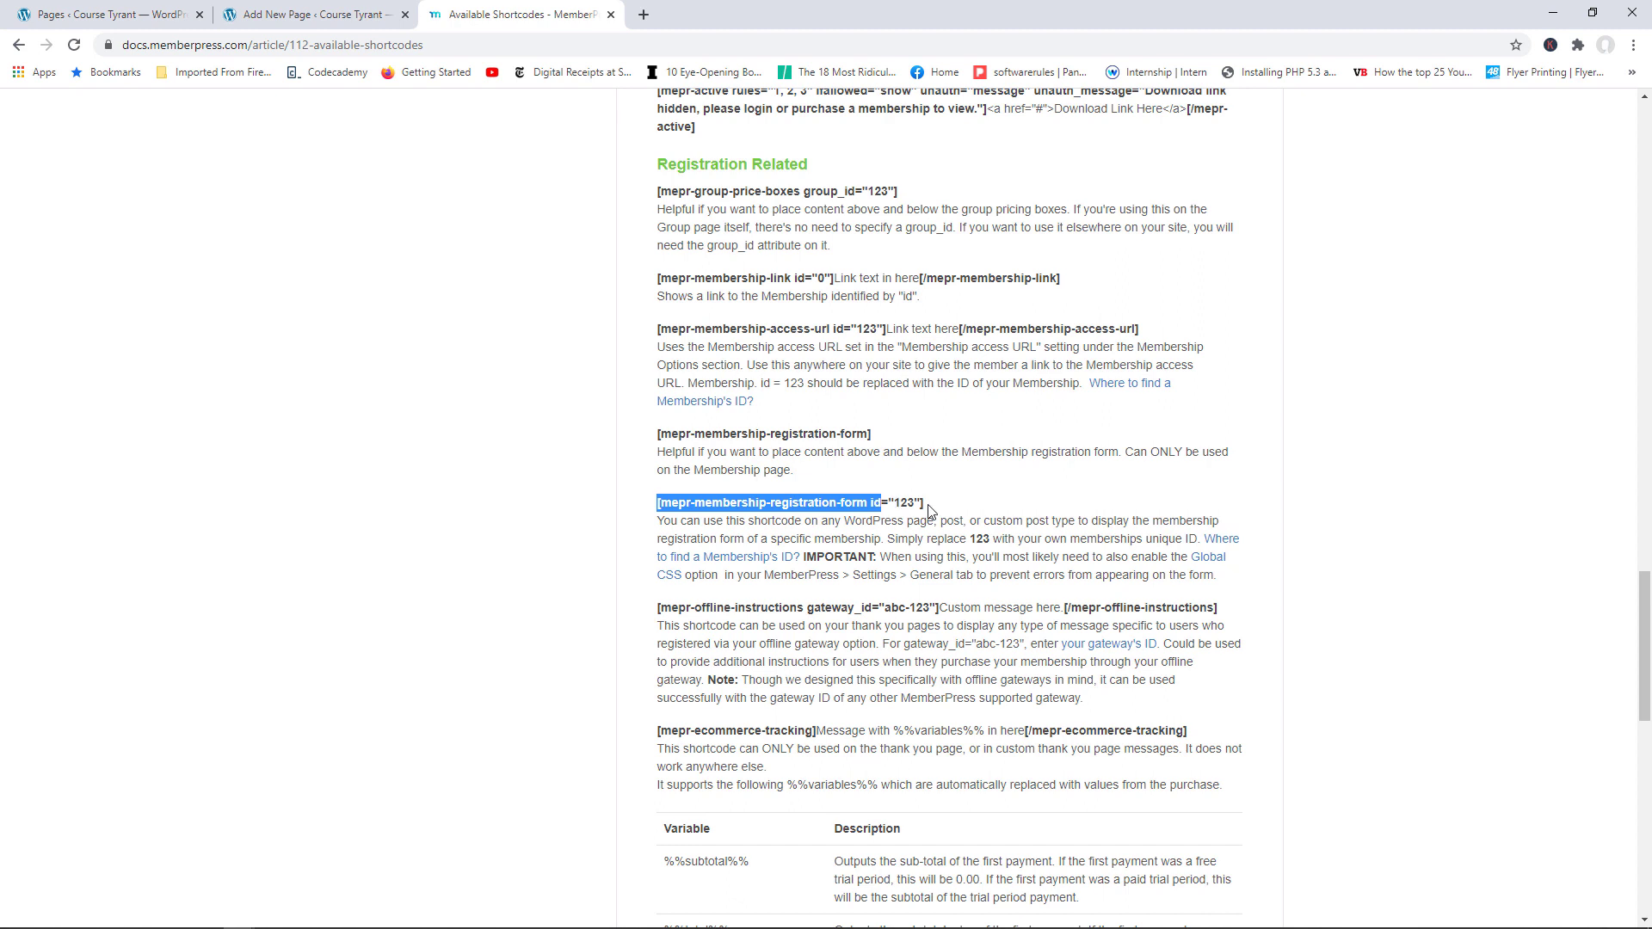
pyautogui.moveTo(928, 508); pyautogui.dragTo(658, 504)
pyautogui.rightClick(689, 502)
pyautogui.click(732, 534)
pyautogui.click(314, 14)
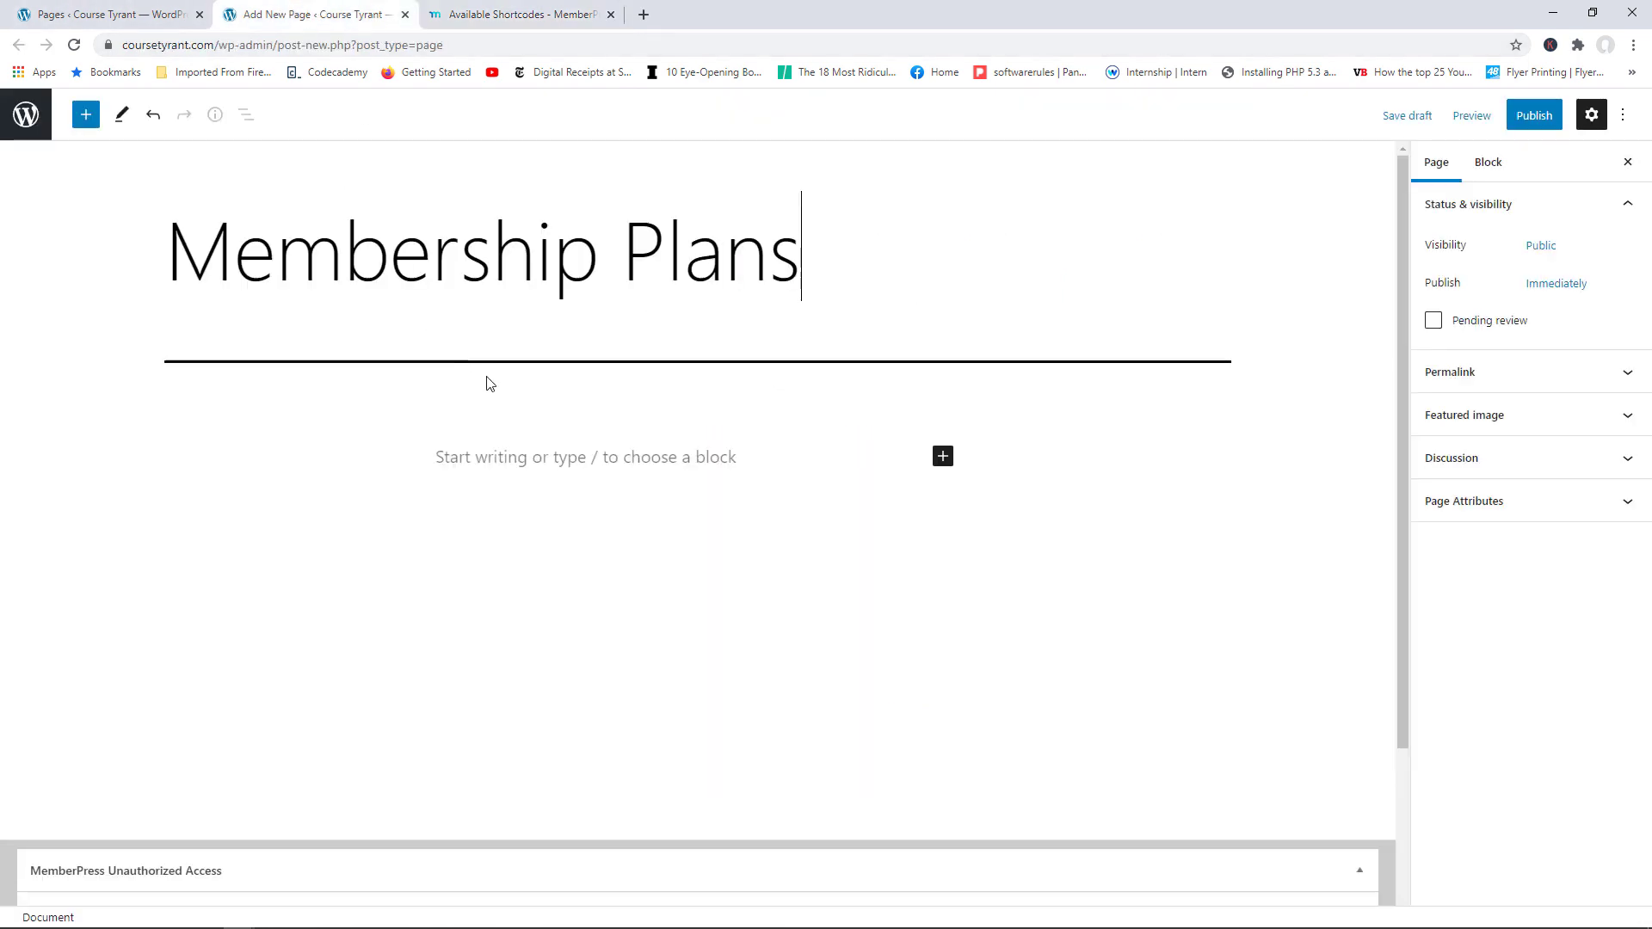
# Step: Add a two-column Columns block and paste the registration form shortcode into the left column
pyautogui.click(484, 449)
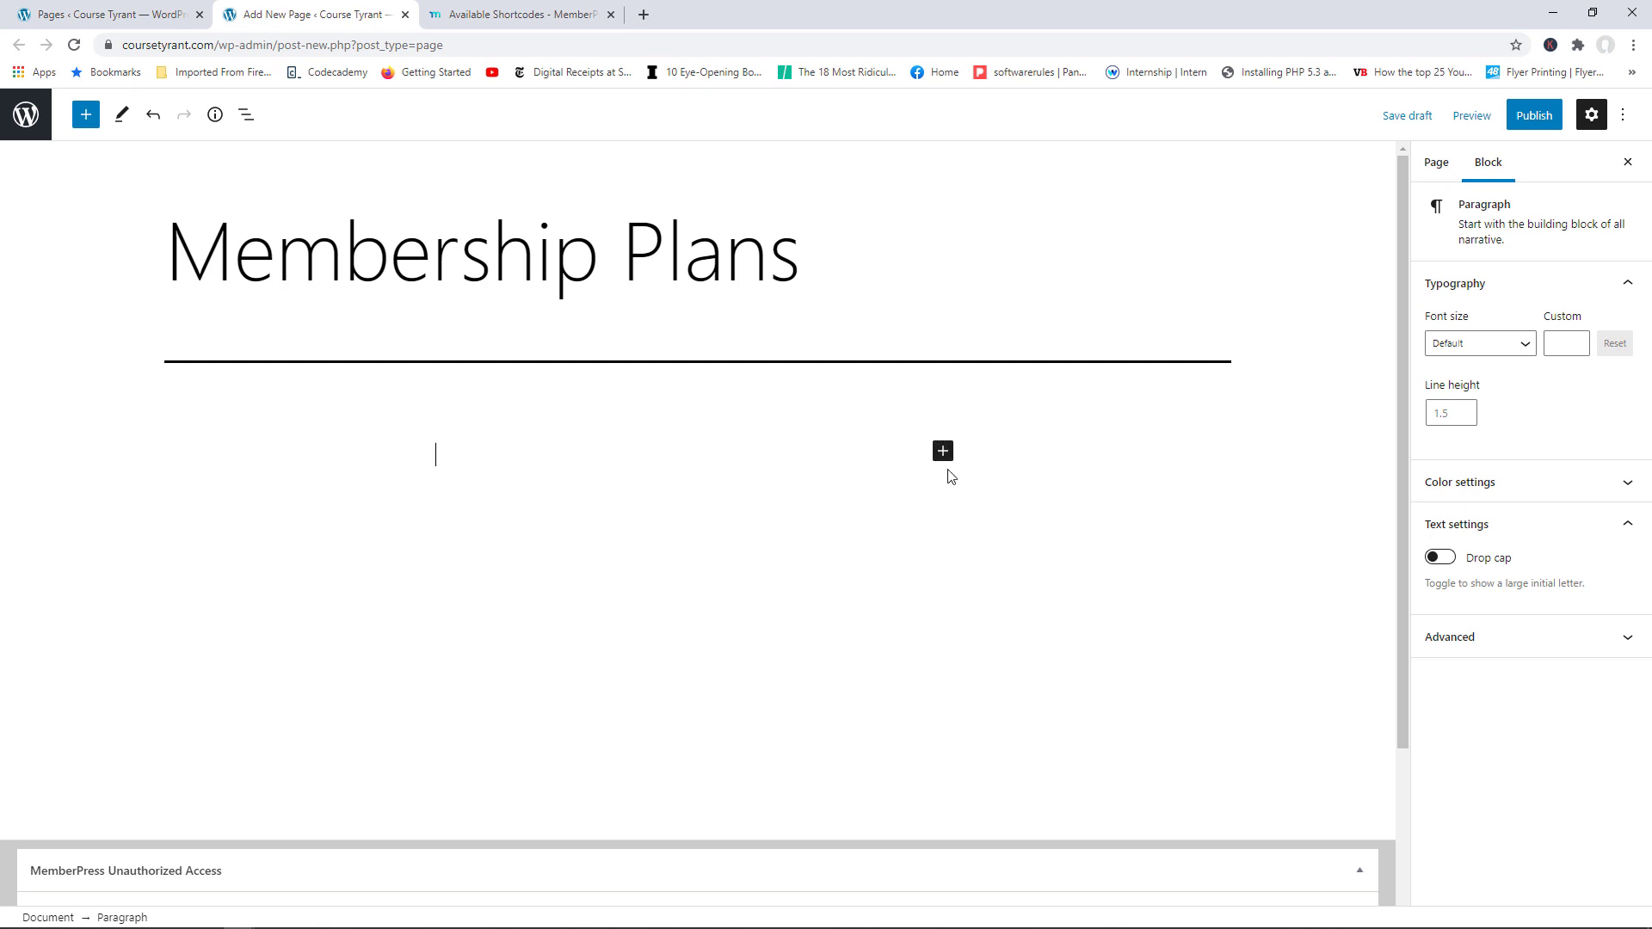
pyautogui.click(944, 455)
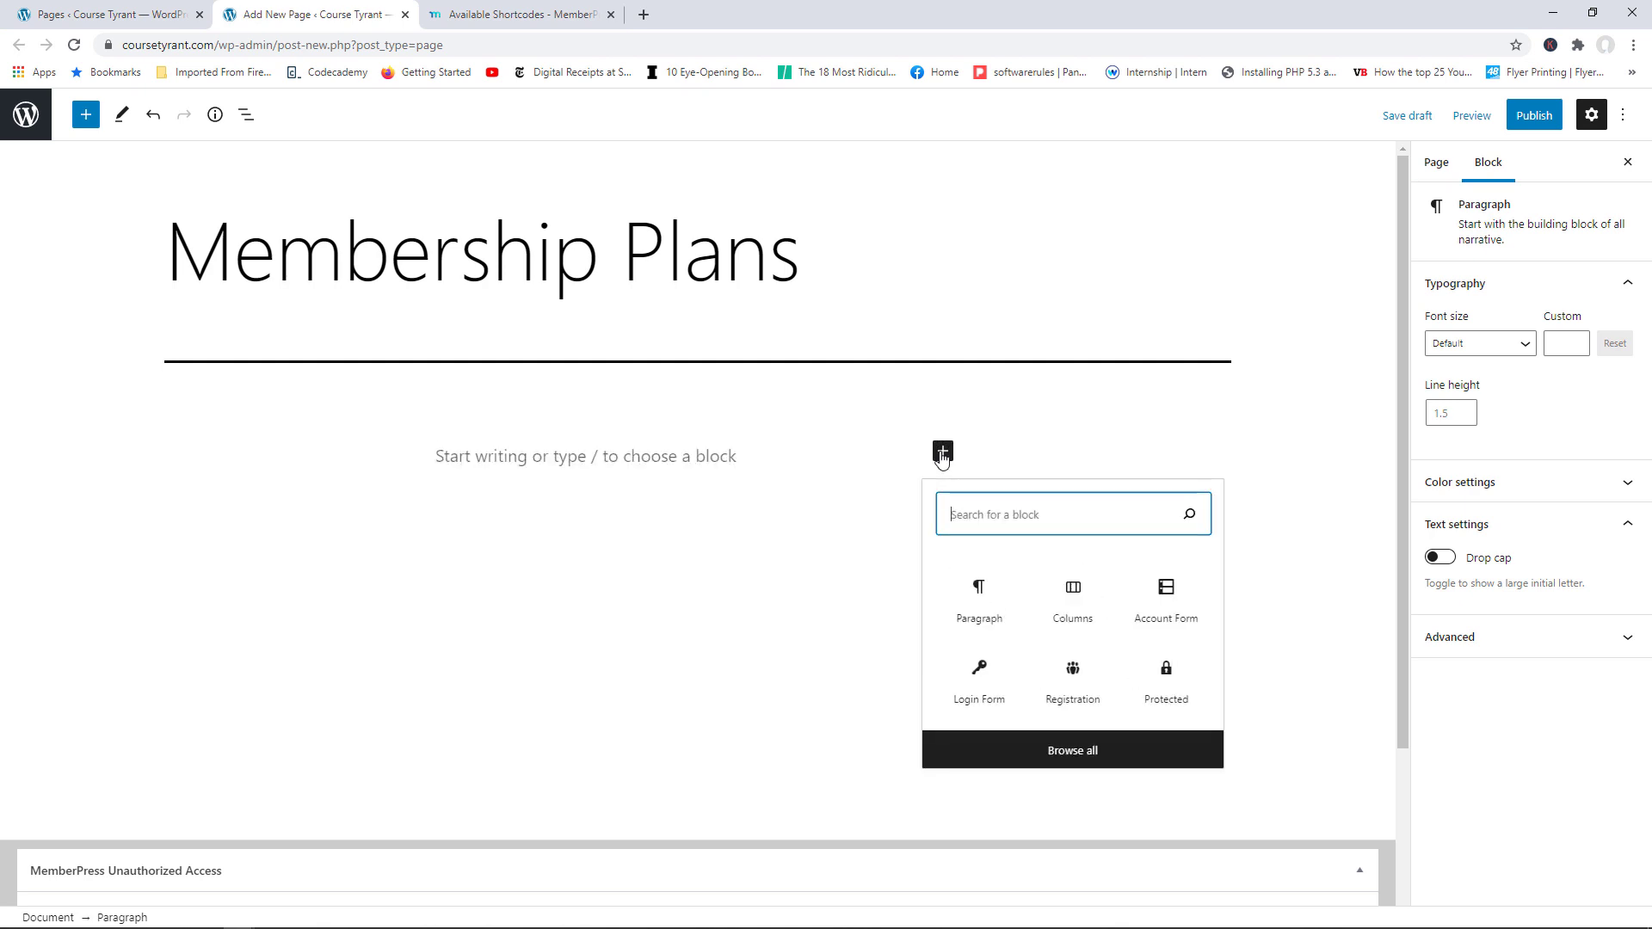
pyautogui.click(1079, 605)
pyautogui.click(549, 586)
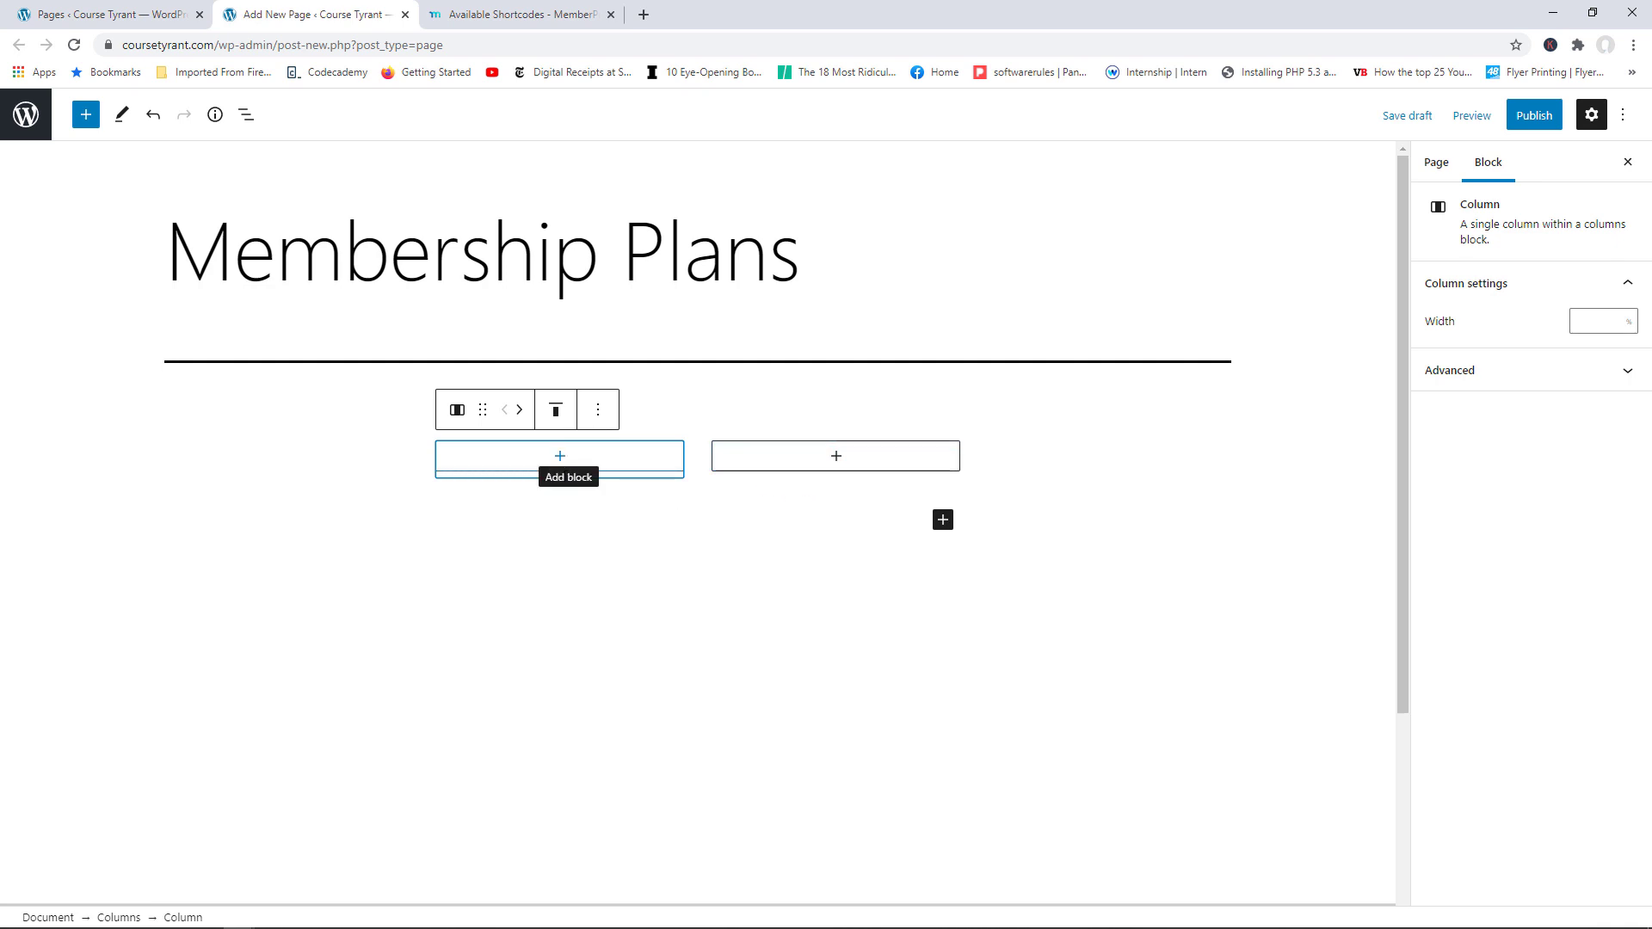
pyautogui.click(560, 457)
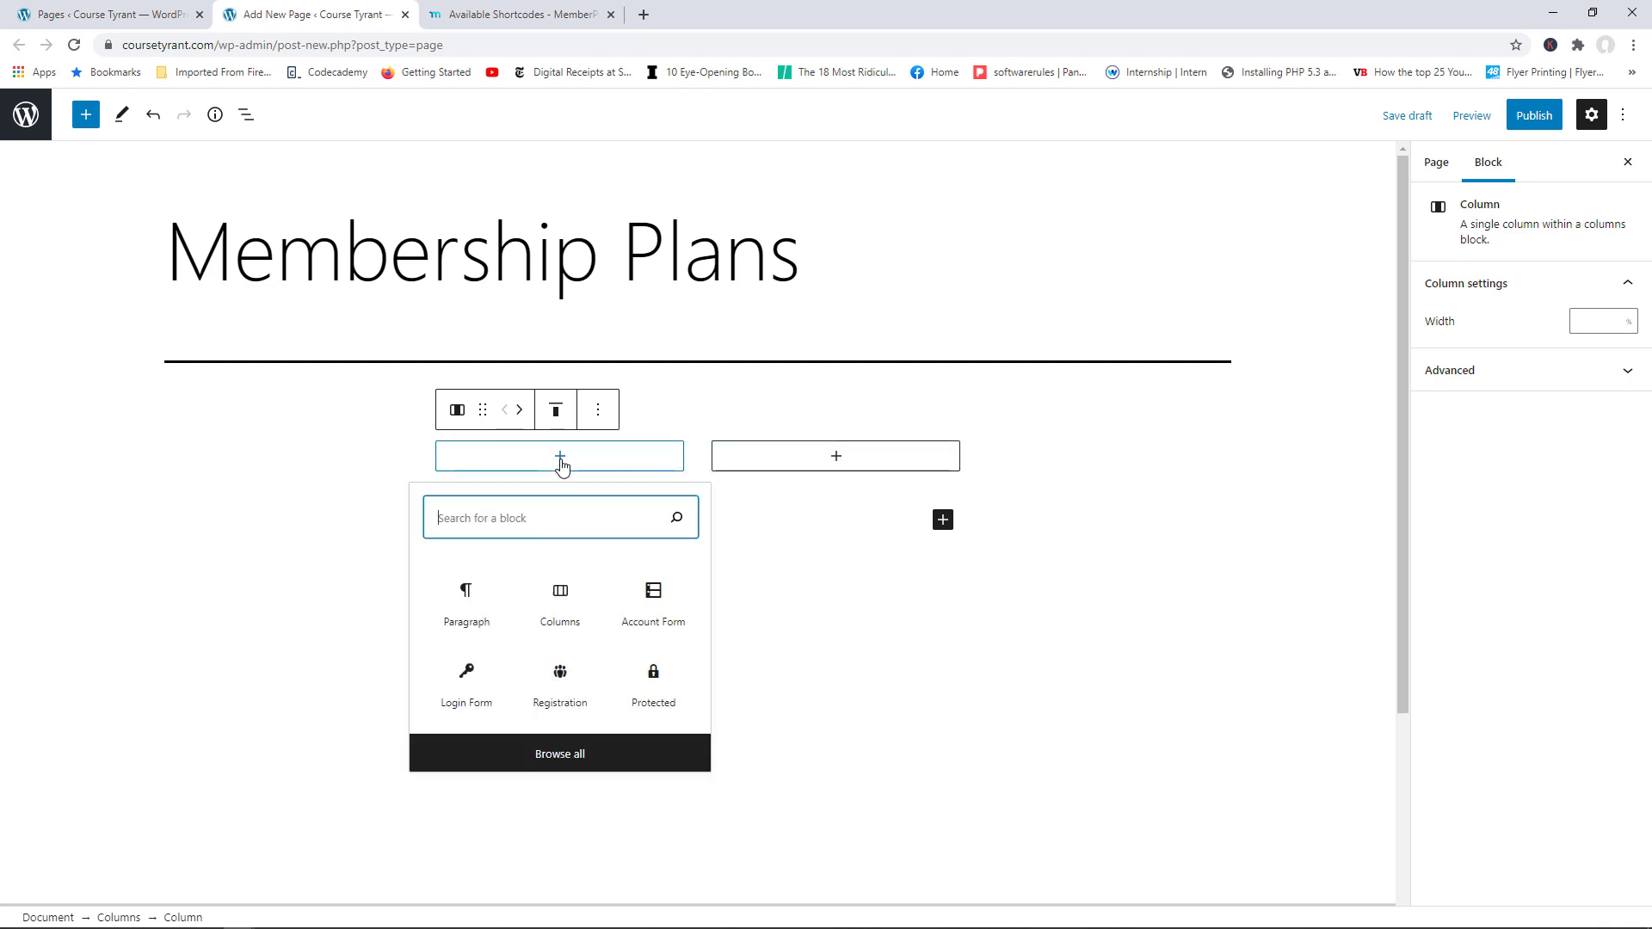
pyautogui.click(467, 609)
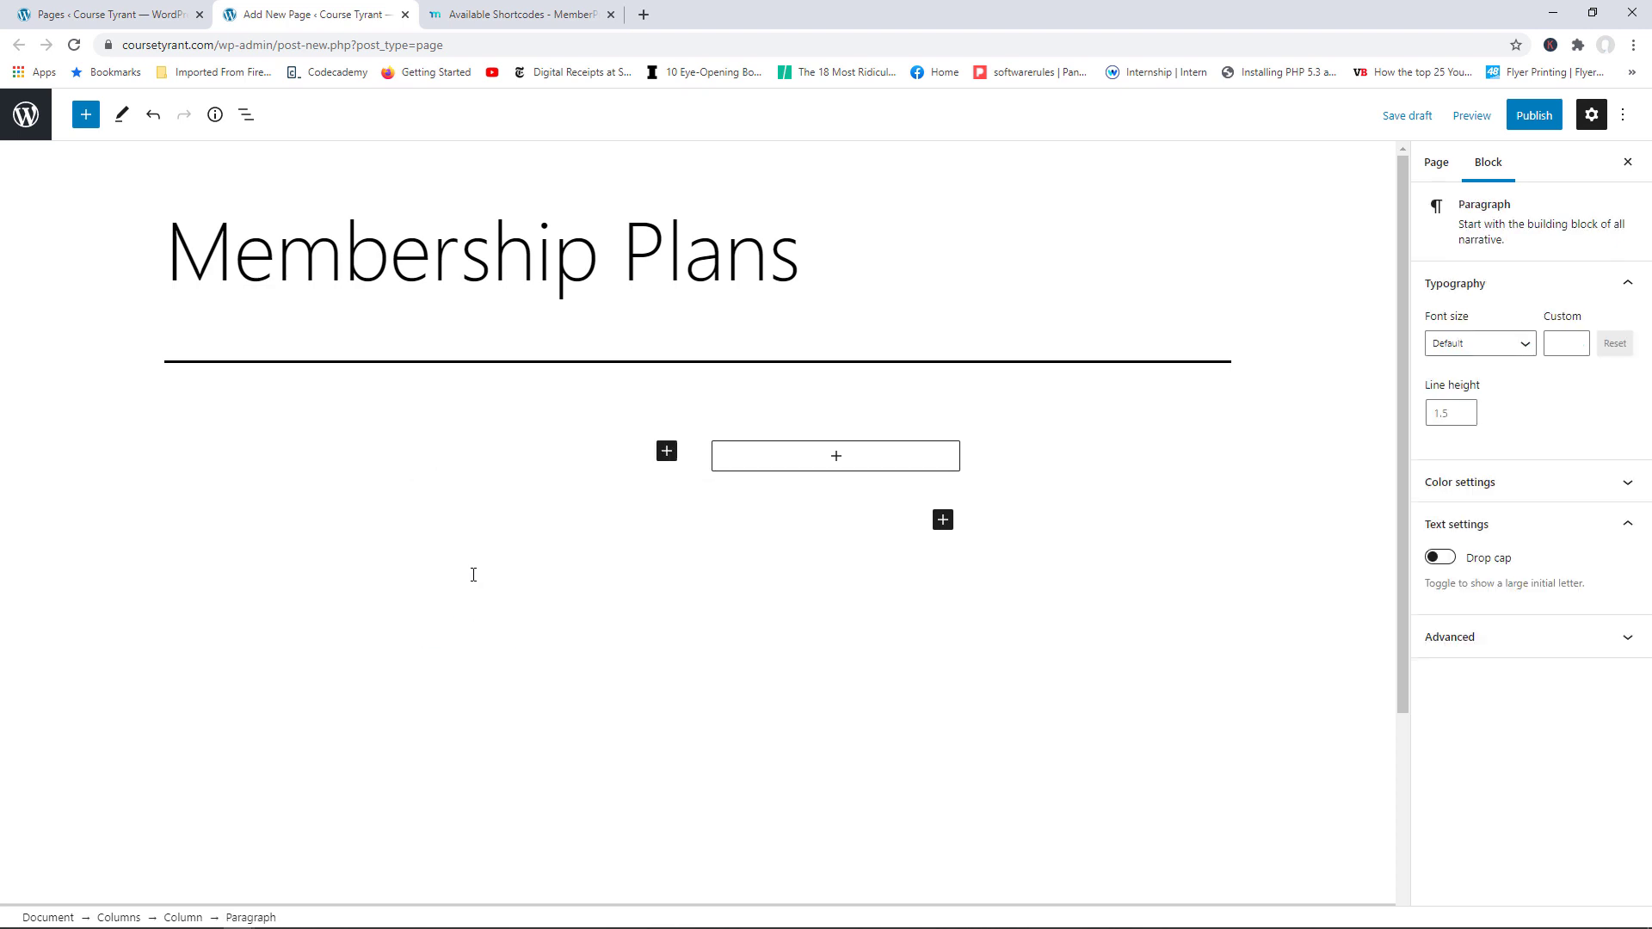
pyautogui.hotkey('ctrl', 'v')
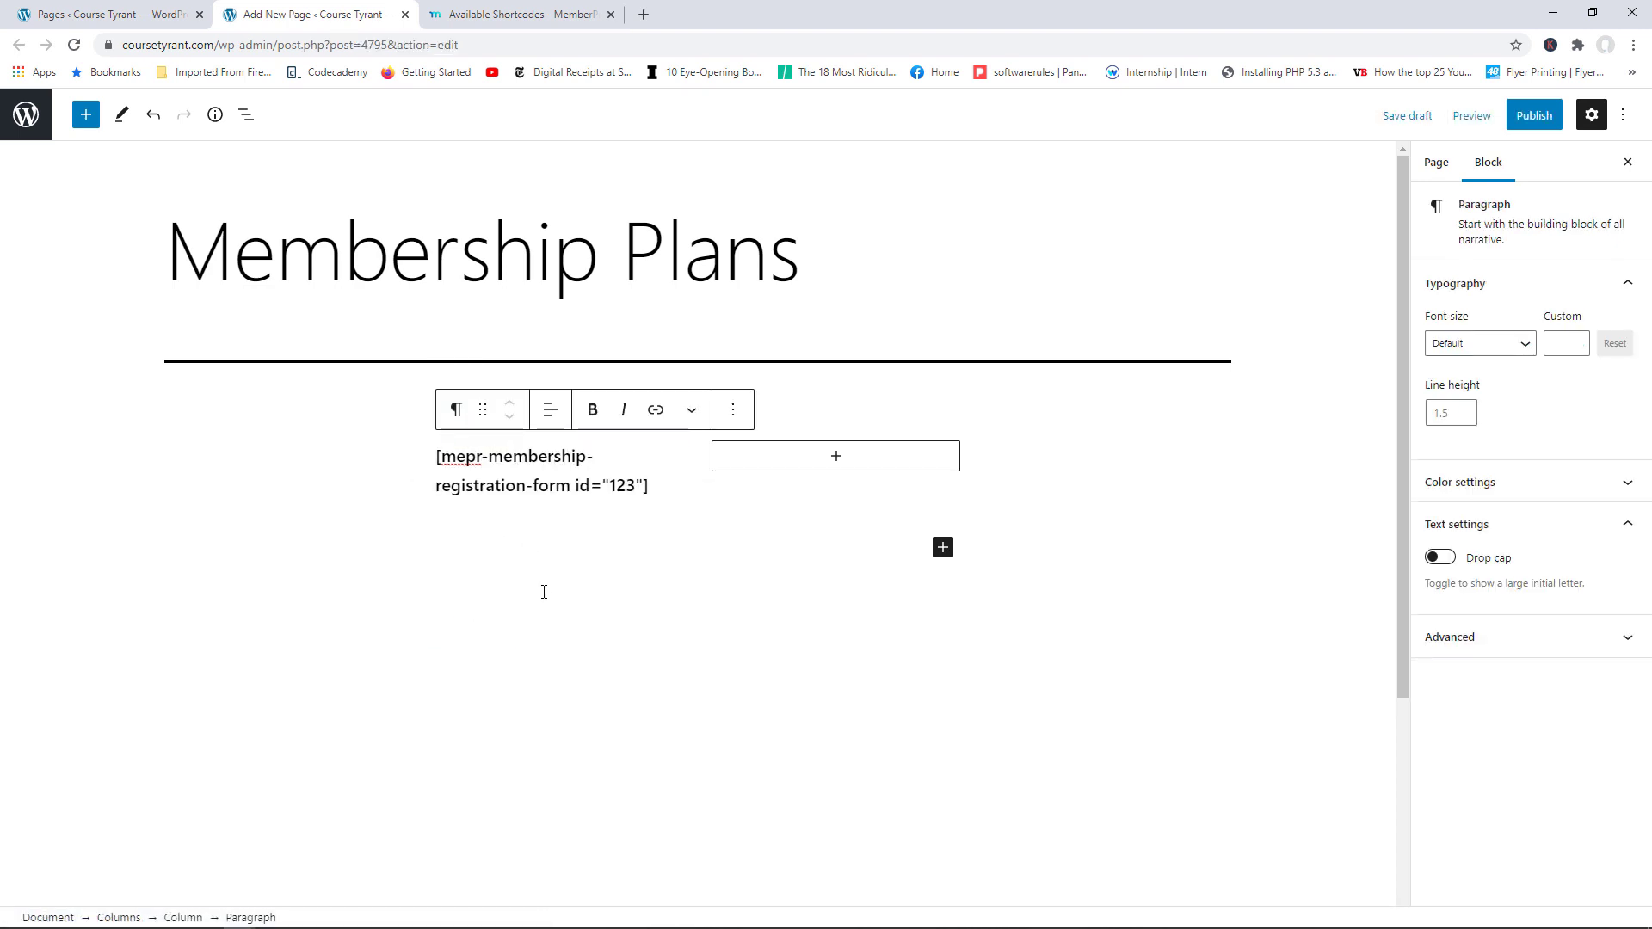
pyautogui.click(544, 592)
pyautogui.tripleClick(503, 478)
pyautogui.click(454, 420)
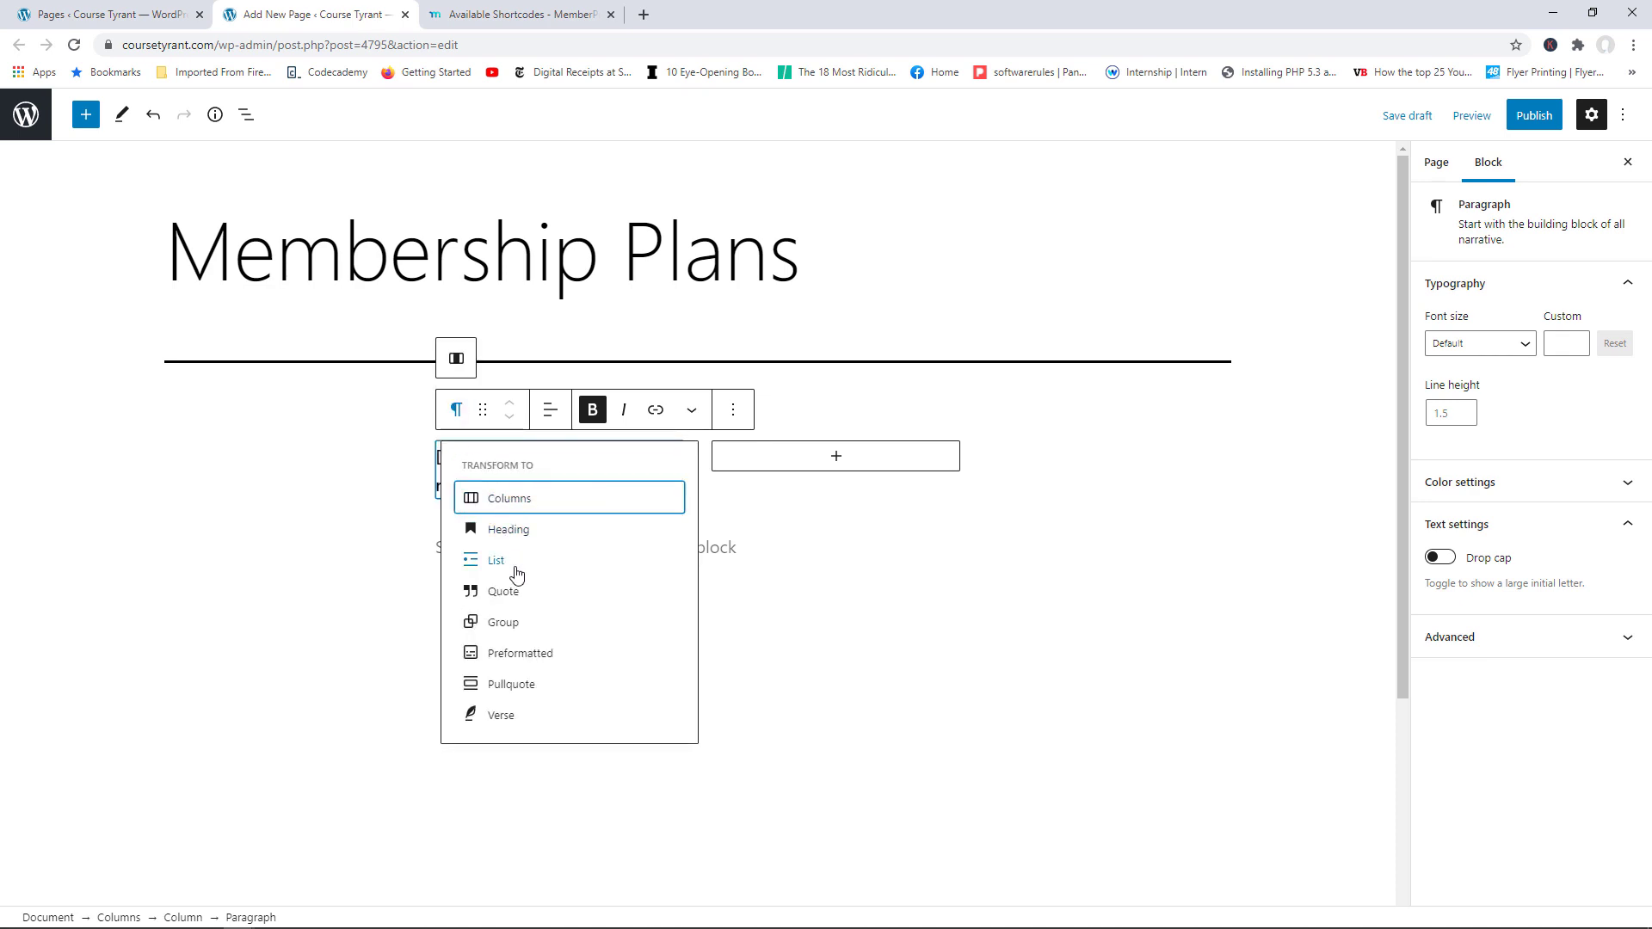
pyautogui.click(734, 660)
# Step: Paste the same registration form shortcode into a paragraph in the right column
pyautogui.click(626, 538)
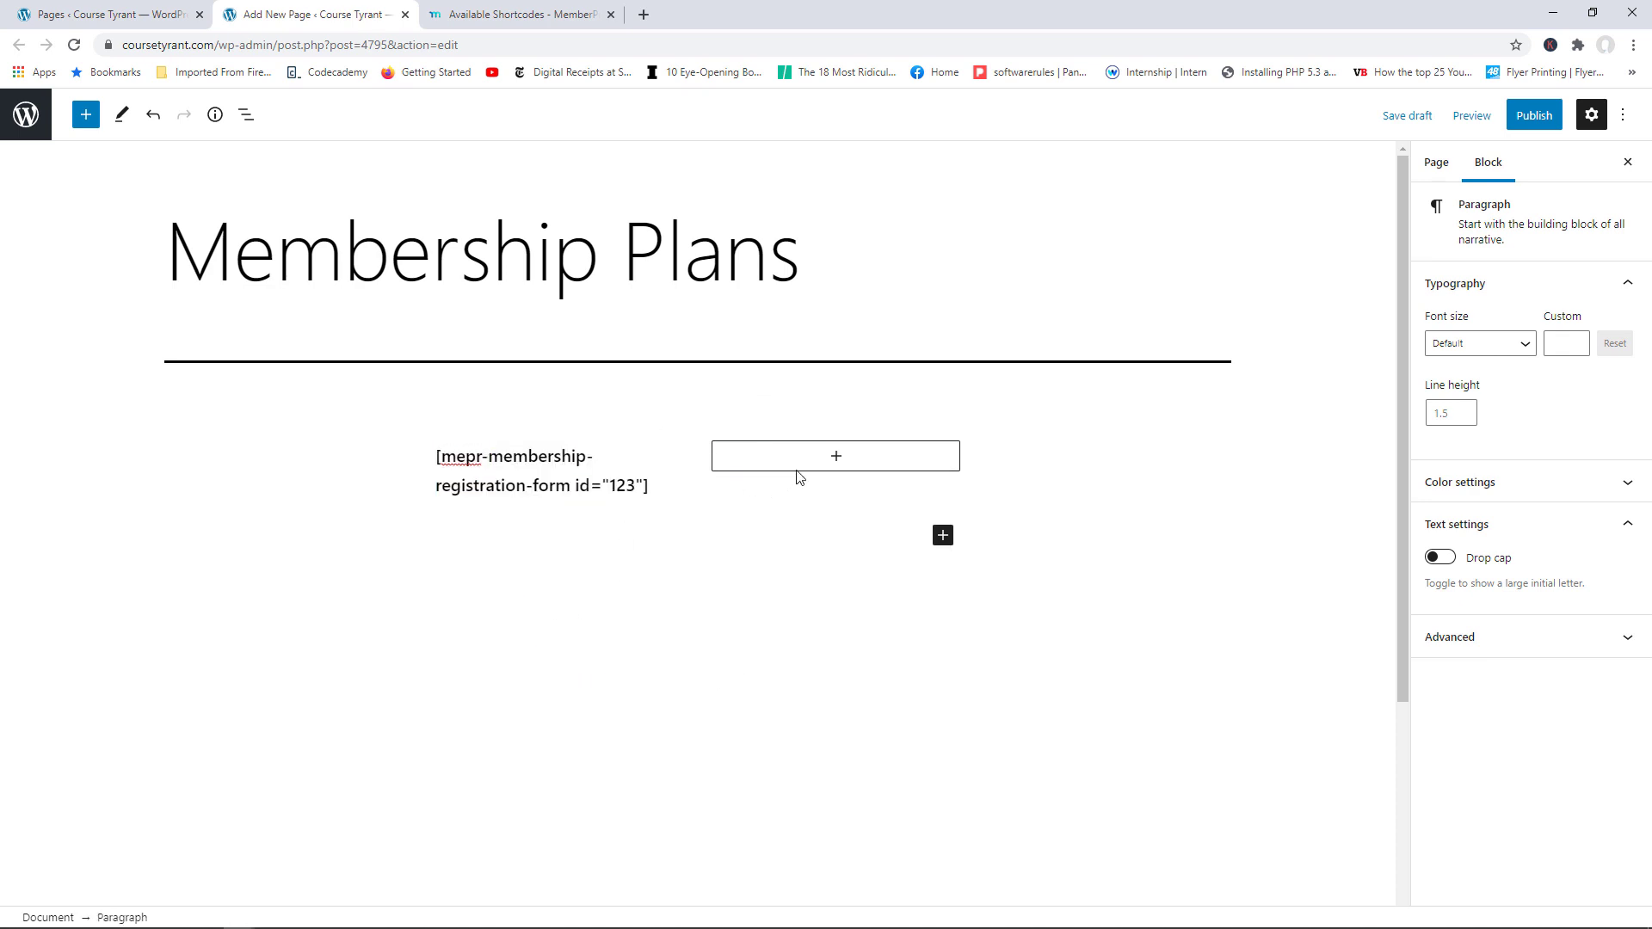
pyautogui.click(840, 459)
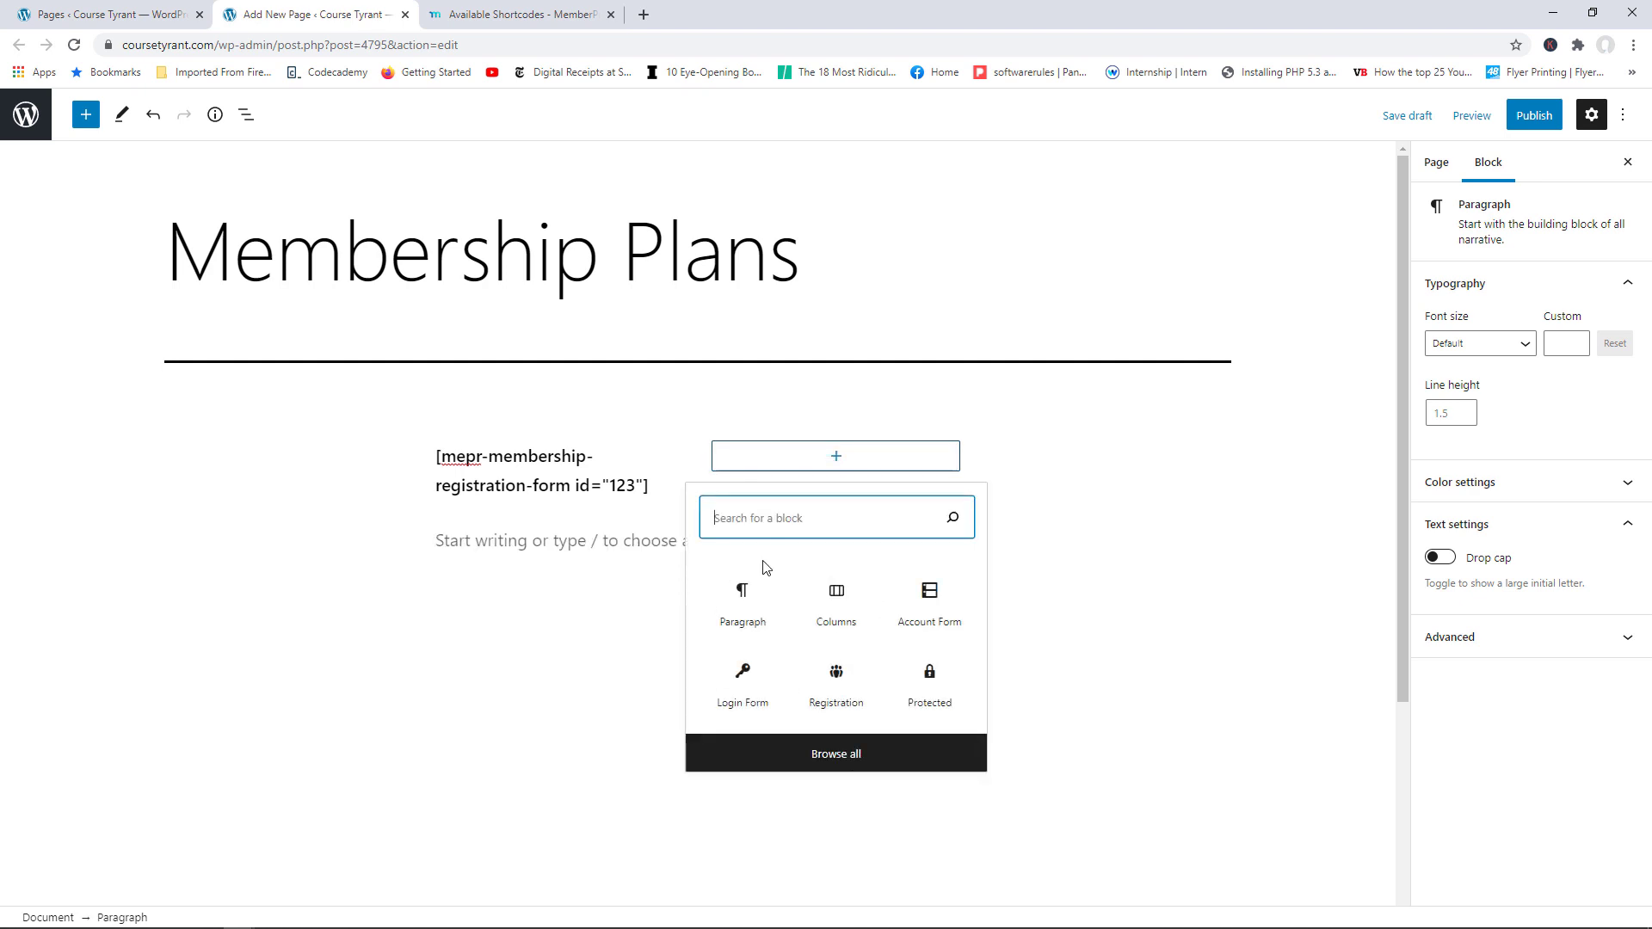
pyautogui.click(746, 594)
pyautogui.hotkey('ctrl', 'v')
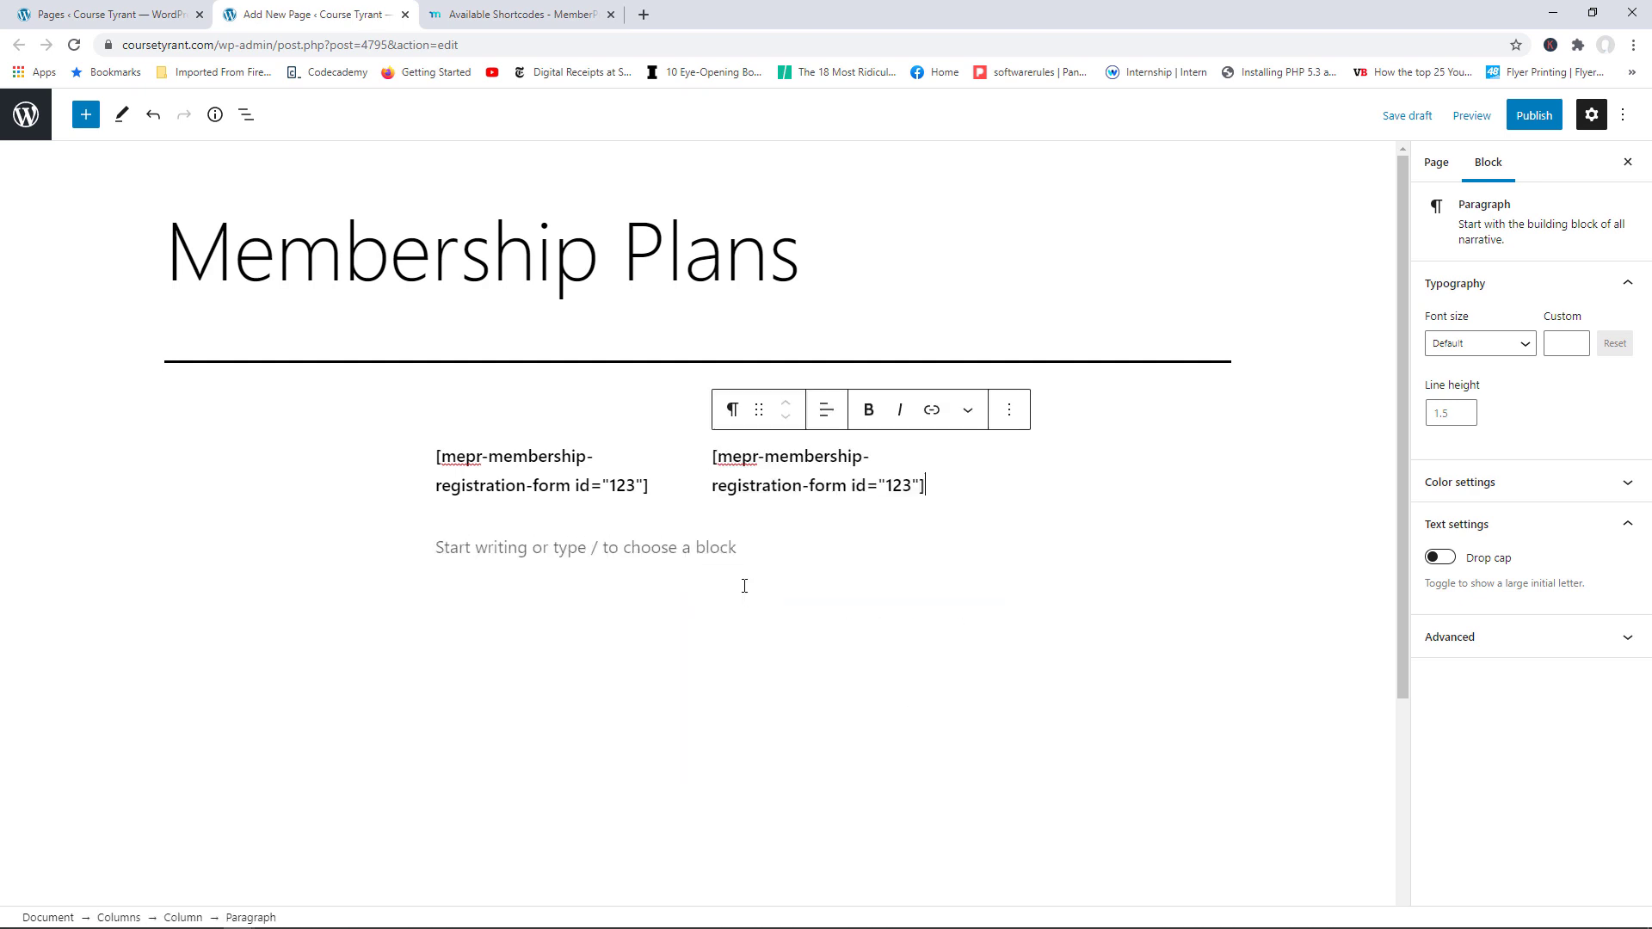
pyautogui.click(841, 571)
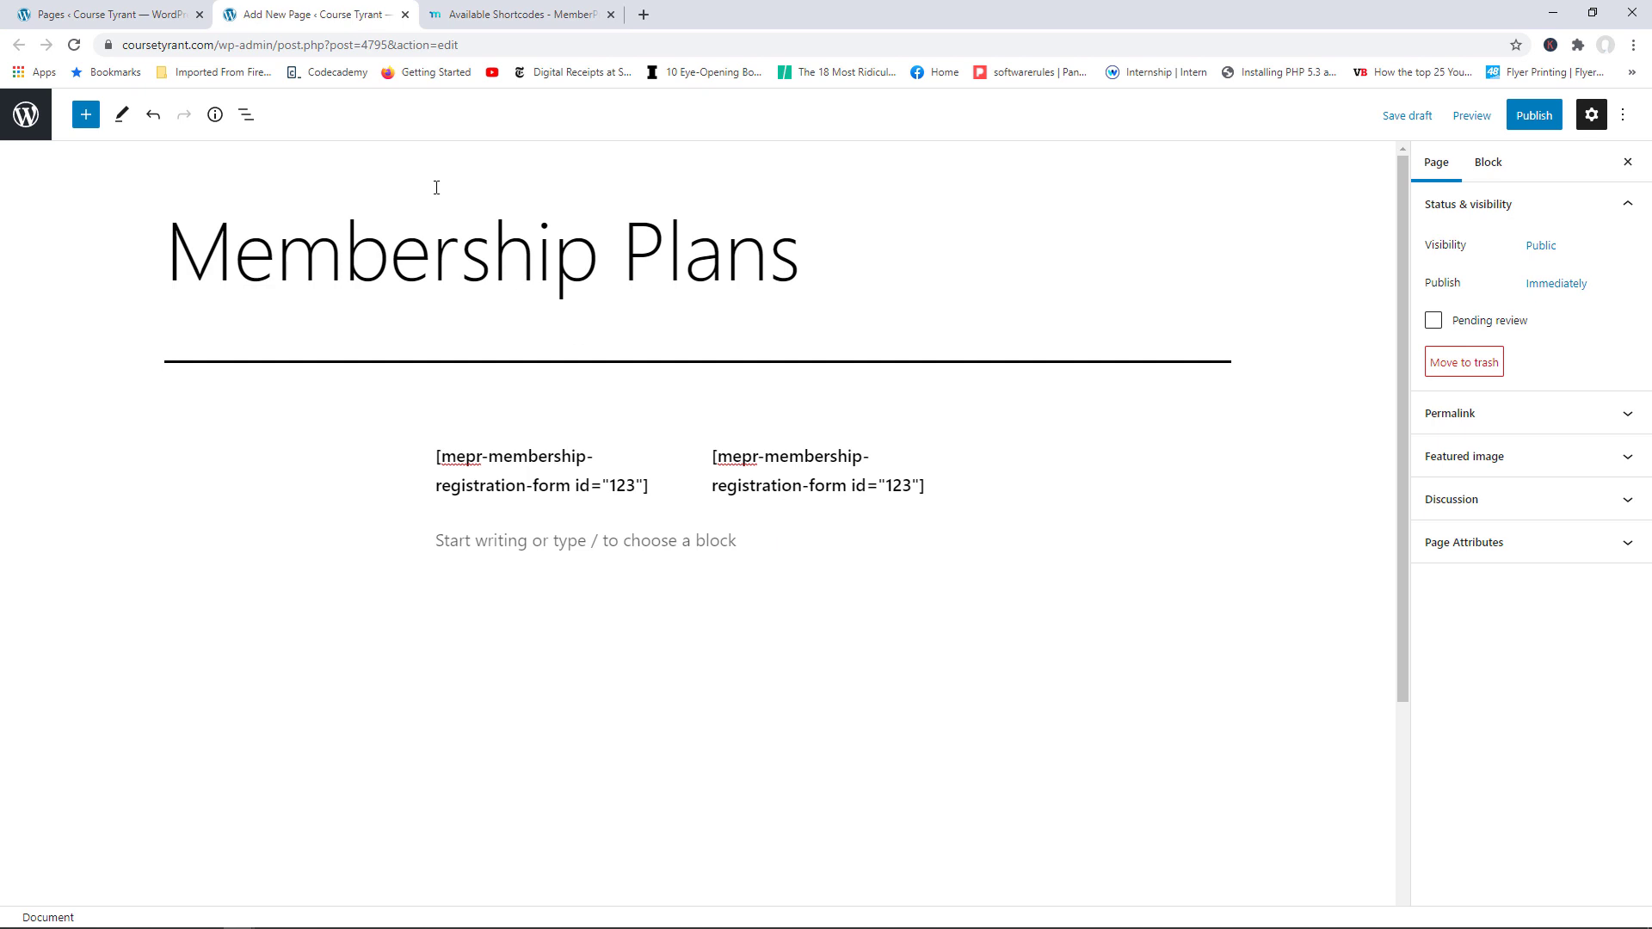
pyautogui.click(101, 7)
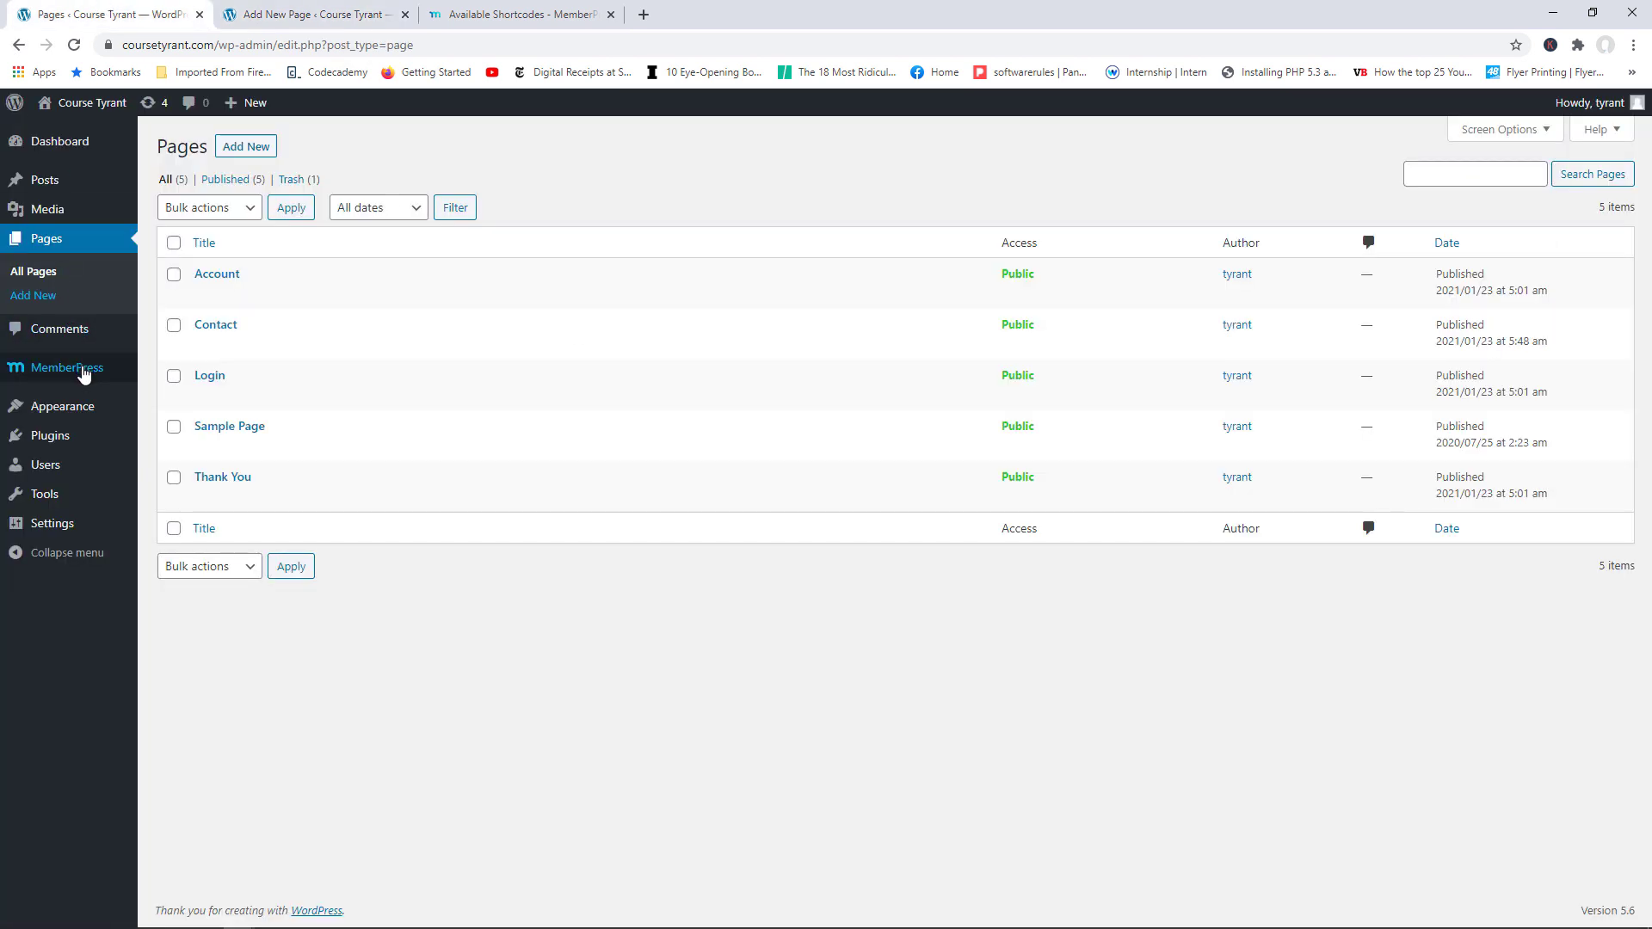
# Step: Open the MemberPress Memberships list in a new tab to read the membership IDs
pyautogui.moveTo(81, 369)
pyautogui.rightClick(173, 373)
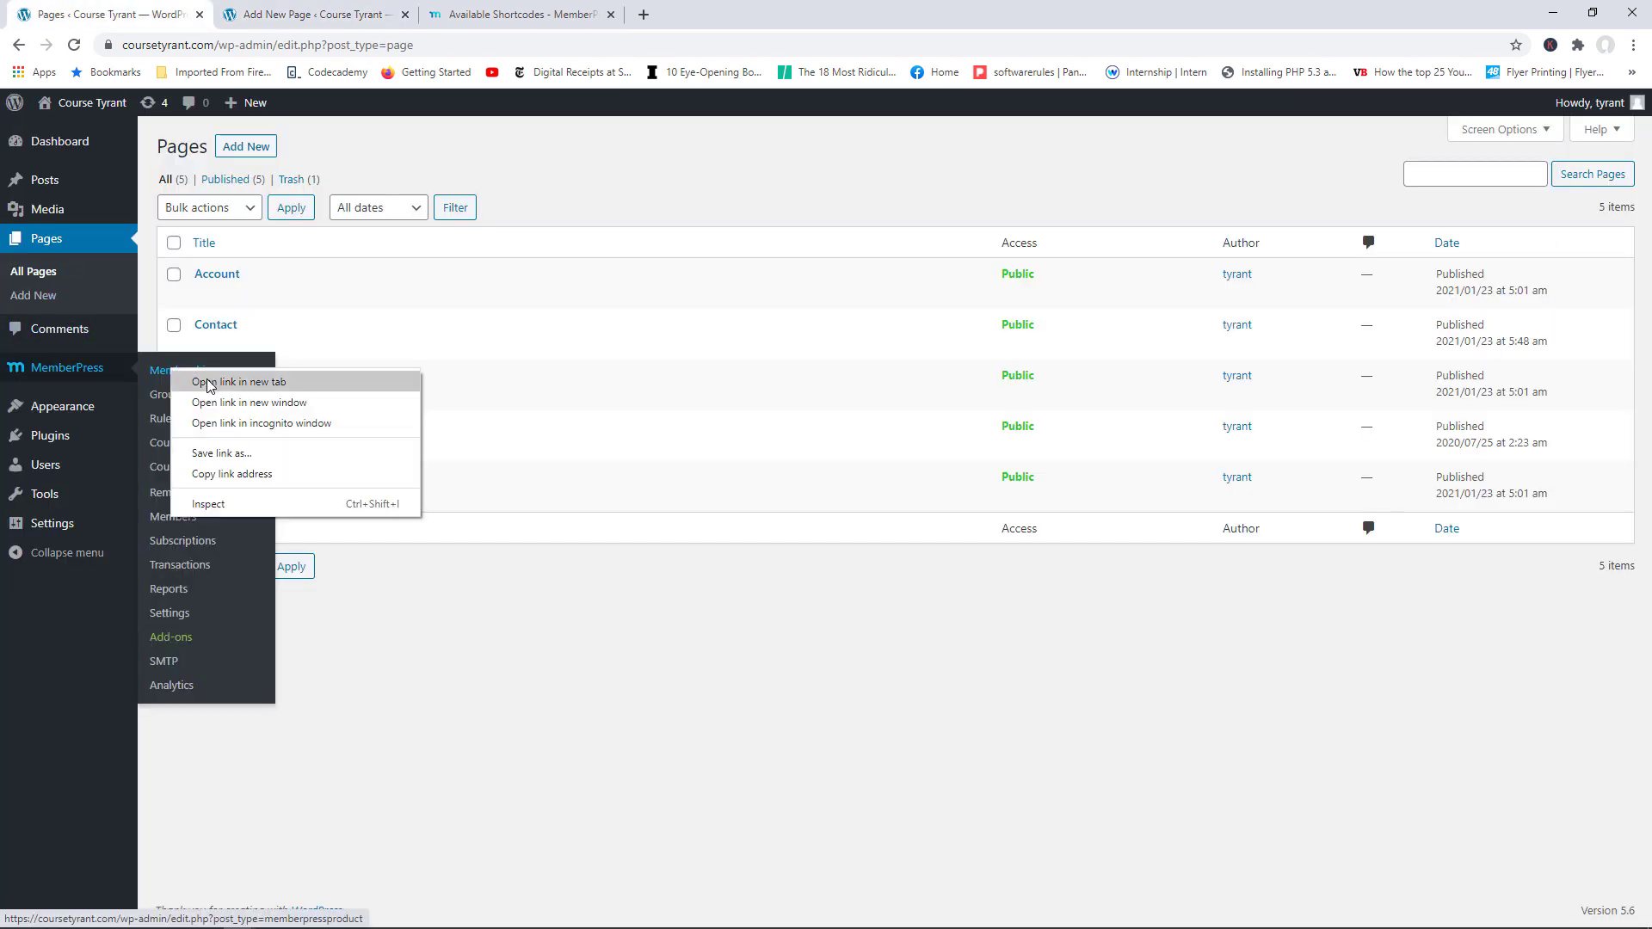
pyautogui.click(215, 383)
pyautogui.click(313, 13)
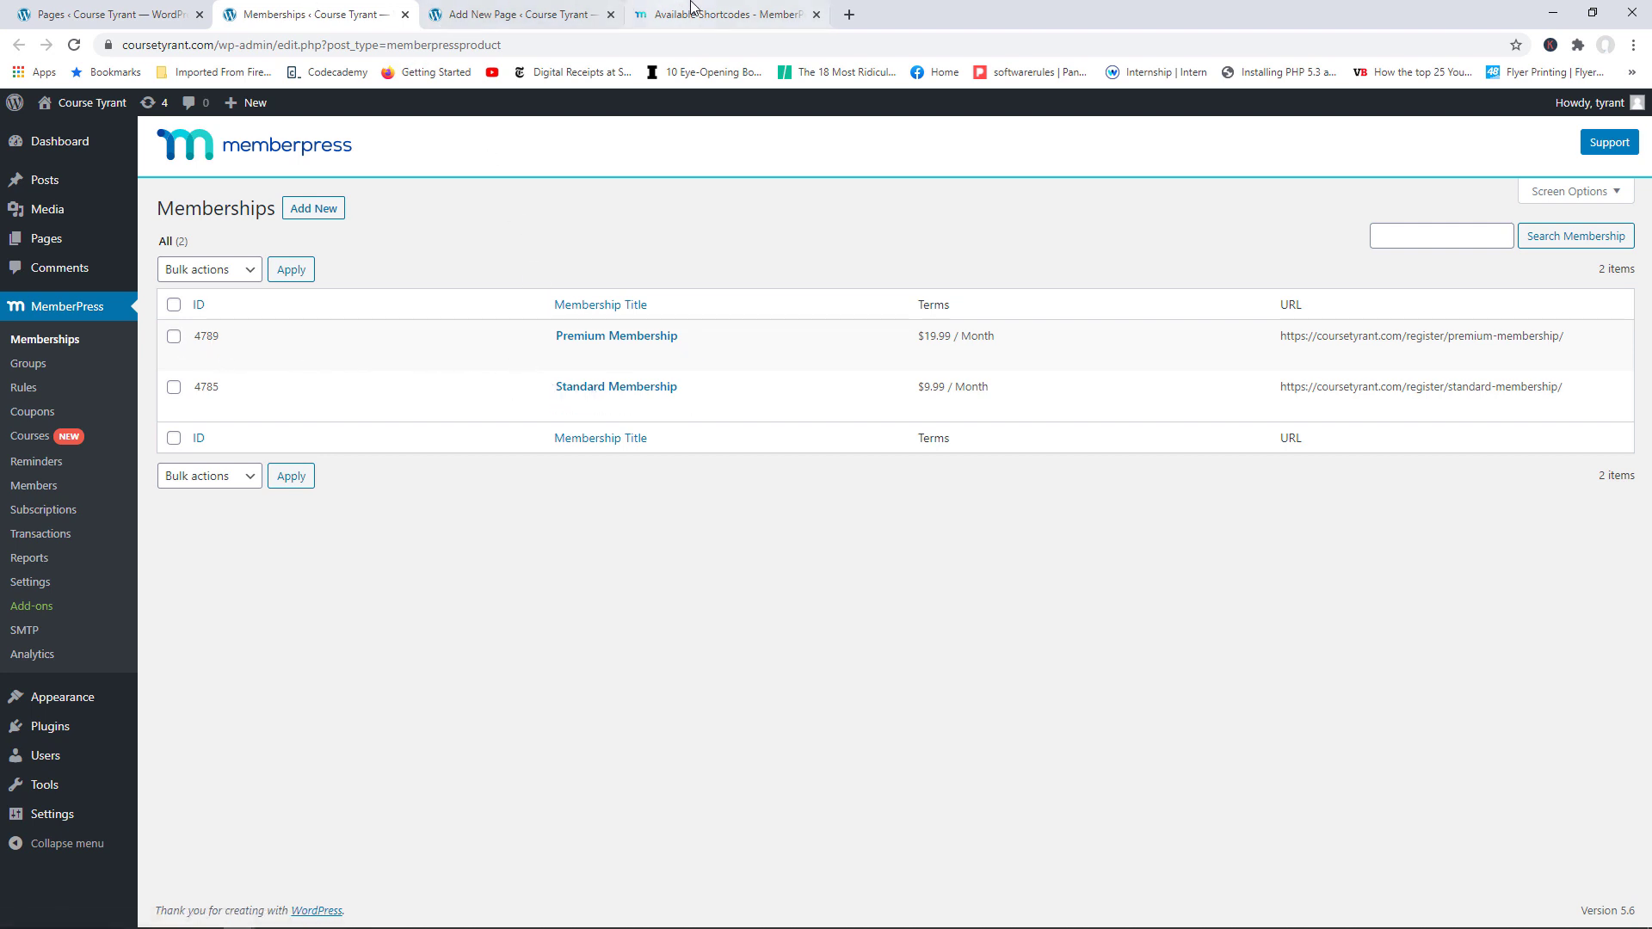
pyautogui.click(536, 10)
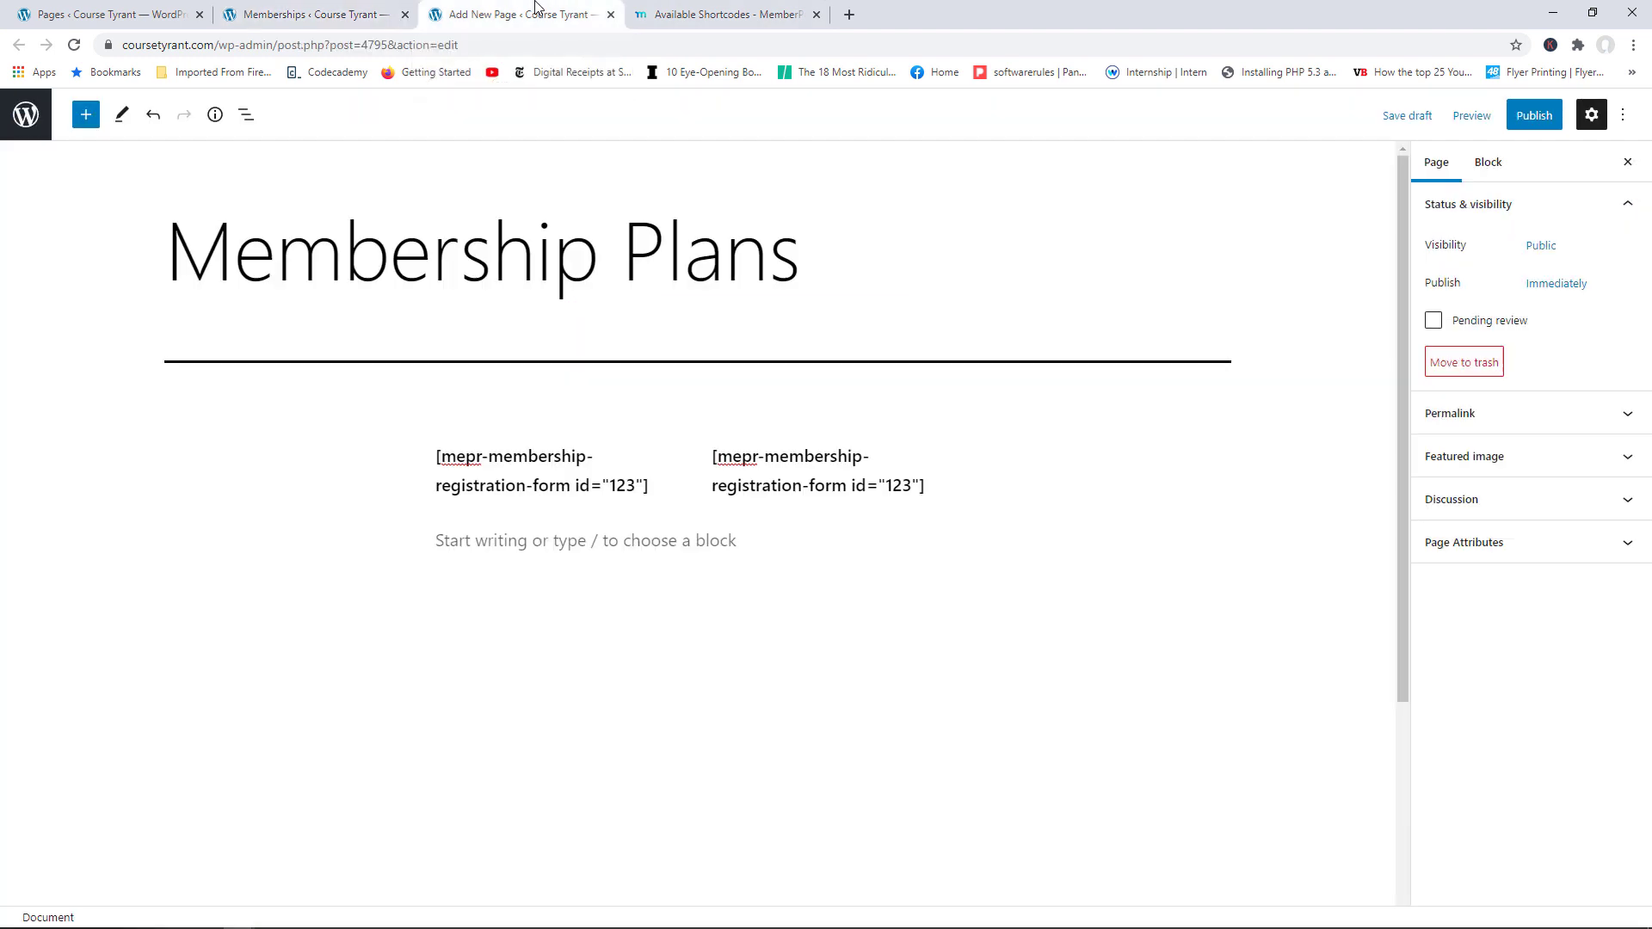
# Step: Change the shortcode ids to 4785 in the left column and 4789 in the right
pyautogui.tripleClick(637, 486)
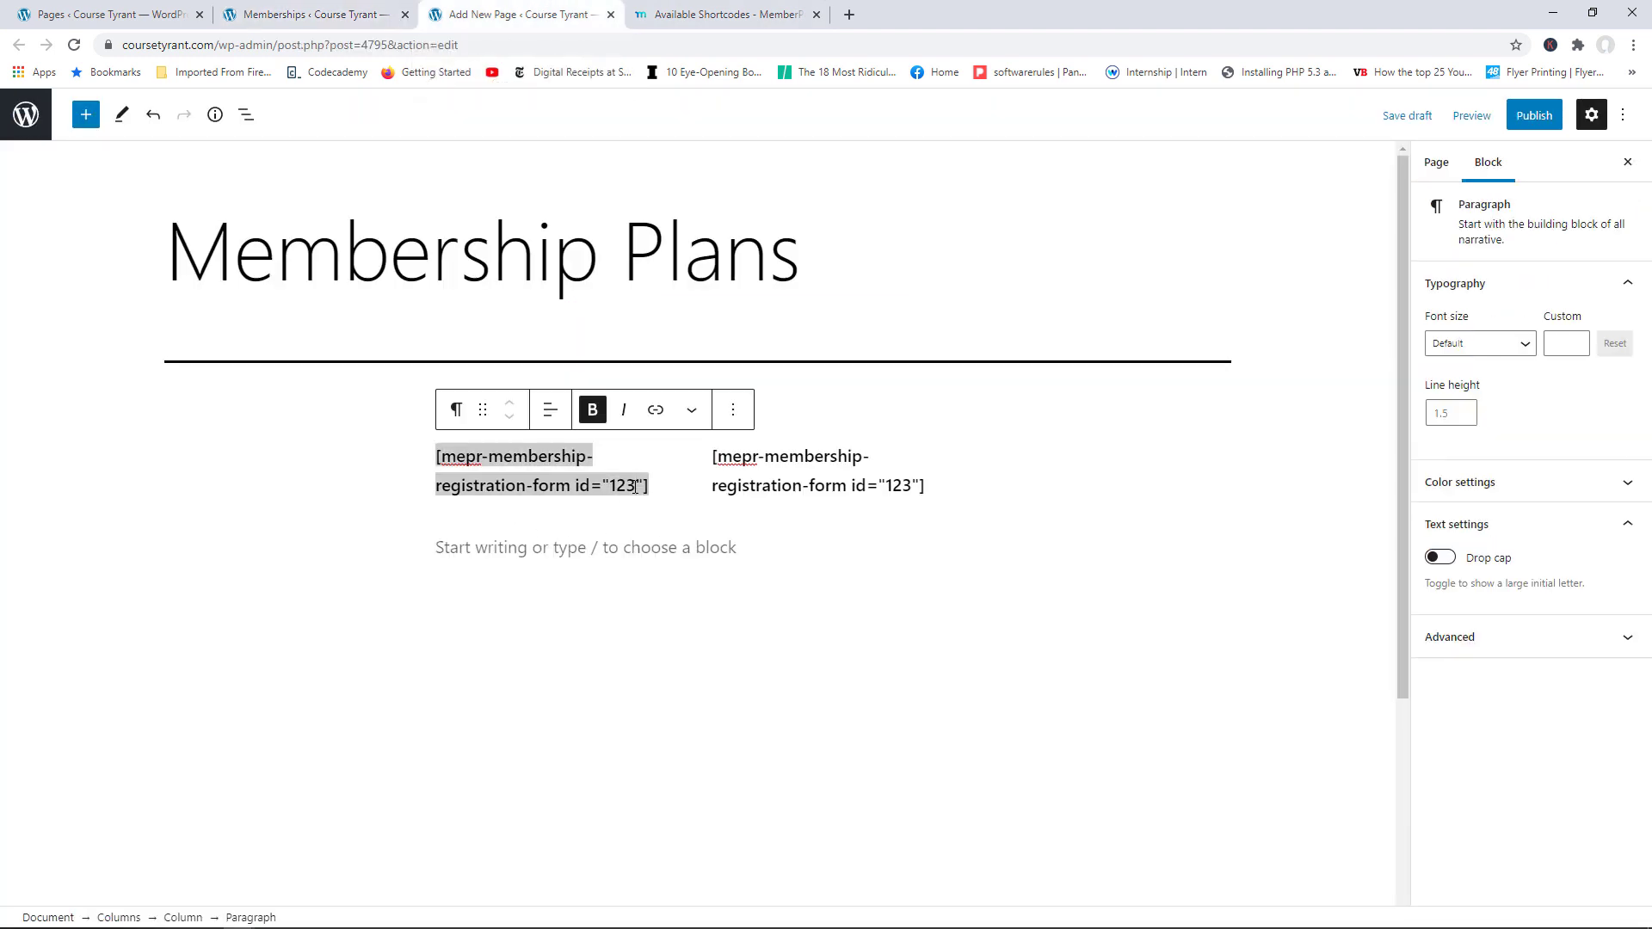
pyautogui.press('BackSpace')
pyautogui.press('BackSpace')
pyautogui.press('BackSpace')
pyautogui.write('4785')
pyautogui.tripleClick(913, 485)
pyautogui.press('BackSpace')
pyautogui.press('BackSpace')
pyautogui.press('BackSpace')
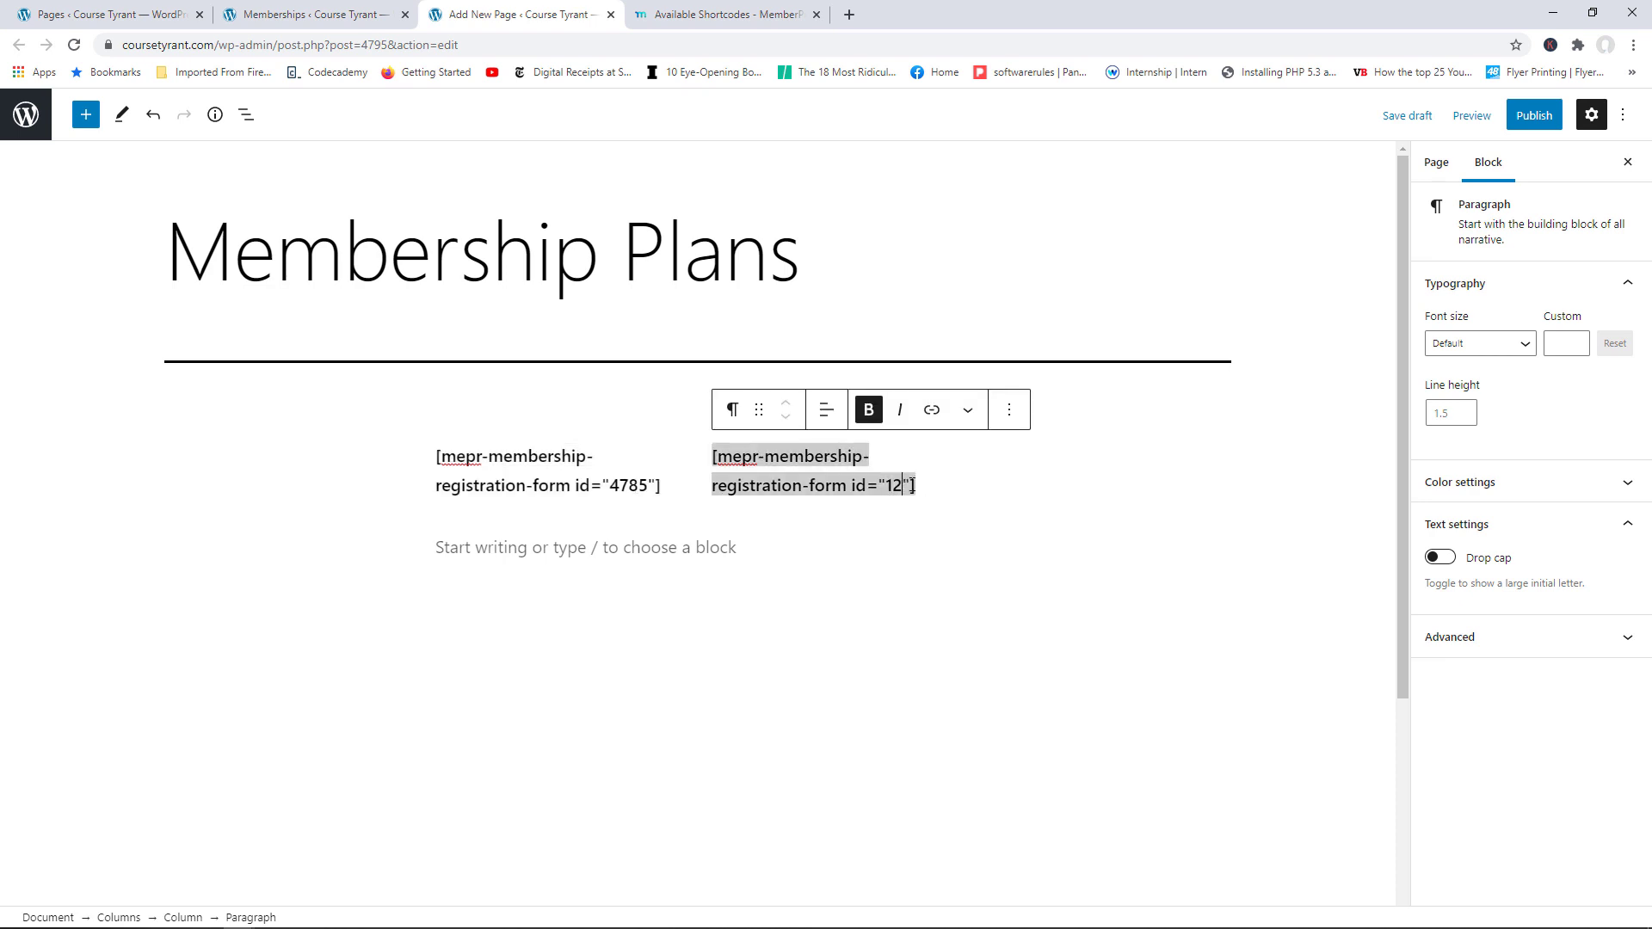
pyautogui.write('4789')
# Step: Publish the Membership Plans page and scroll through its live $9.99 and $19.99 registration forms
pyautogui.click(1056, 742)
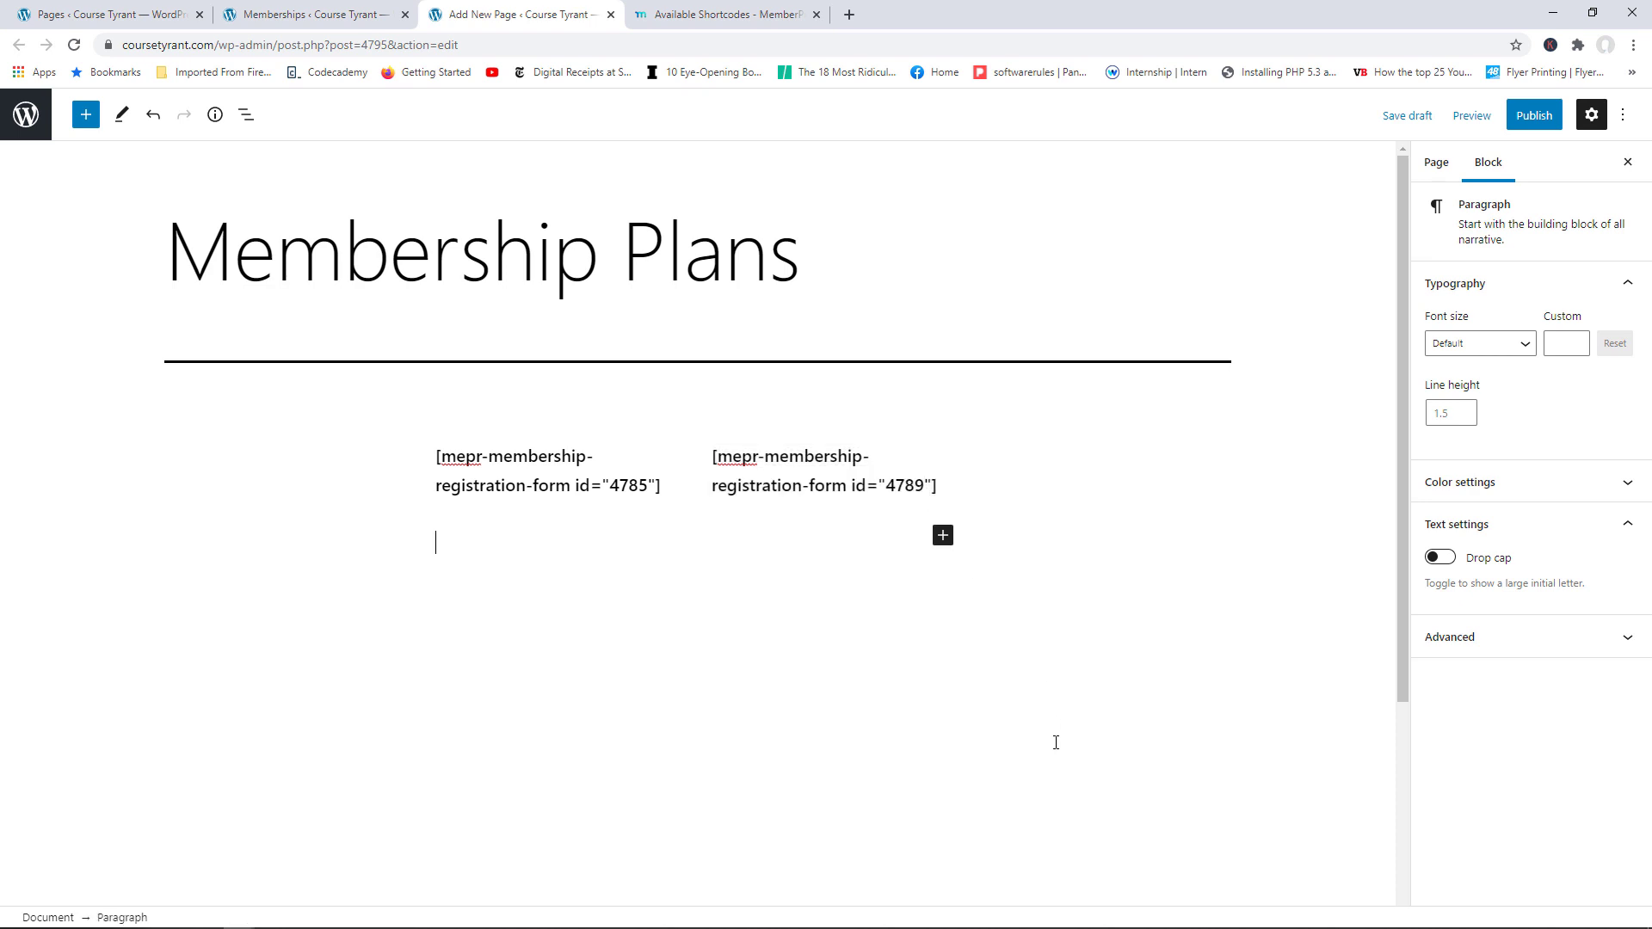
pyautogui.click(1536, 117)
pyautogui.click(1486, 128)
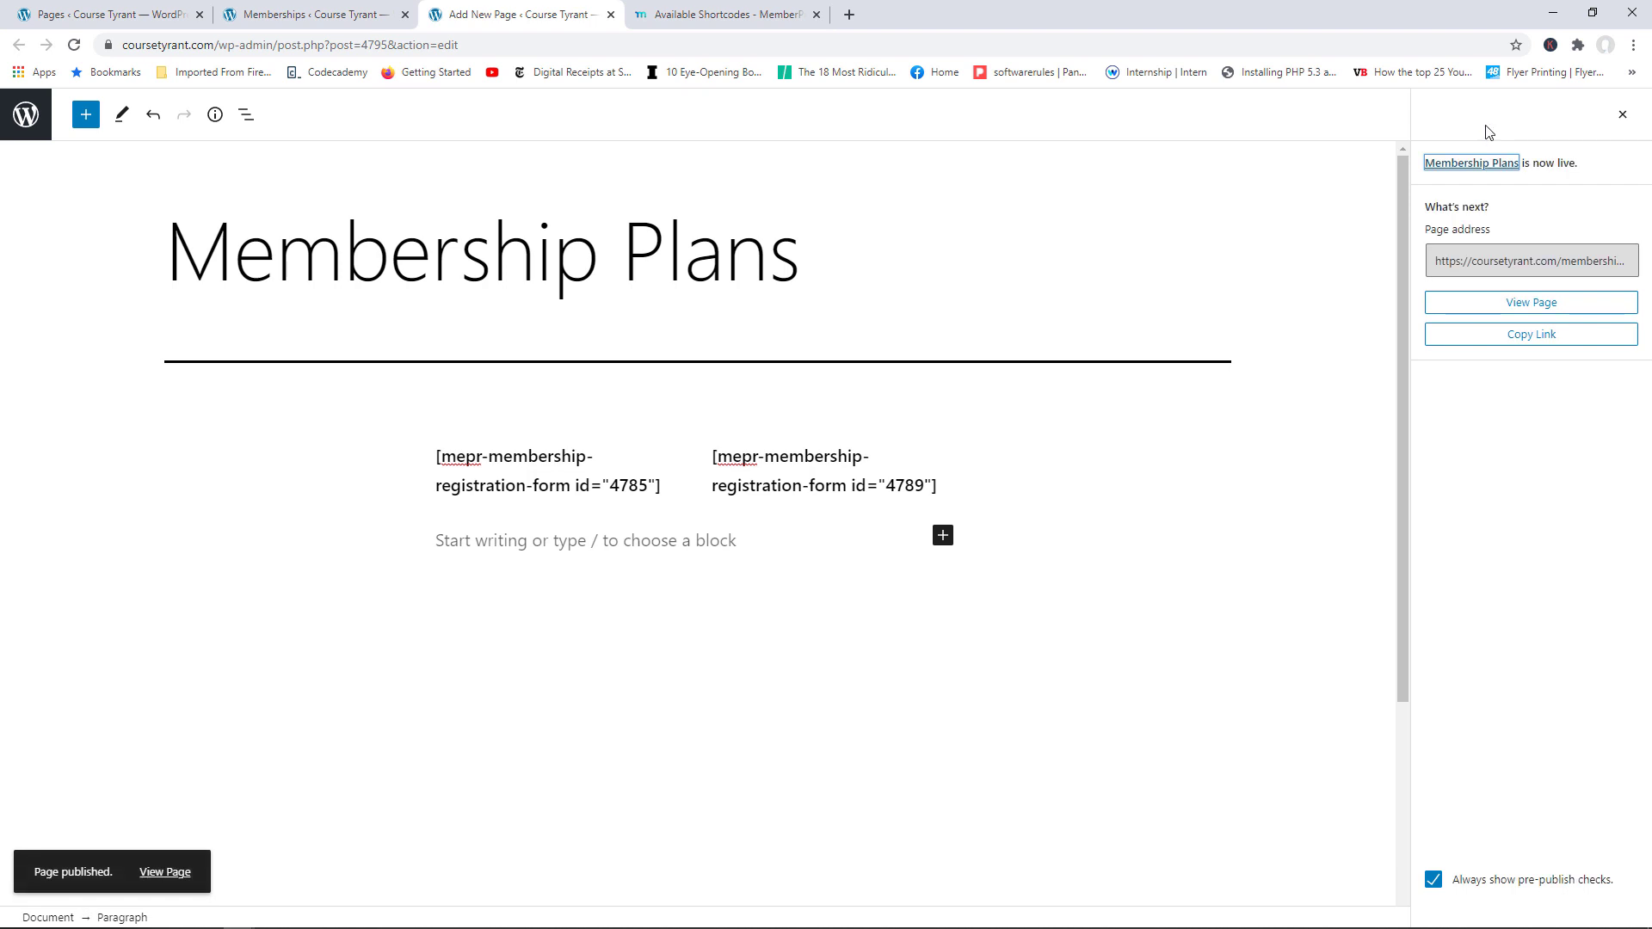
pyautogui.click(1529, 308)
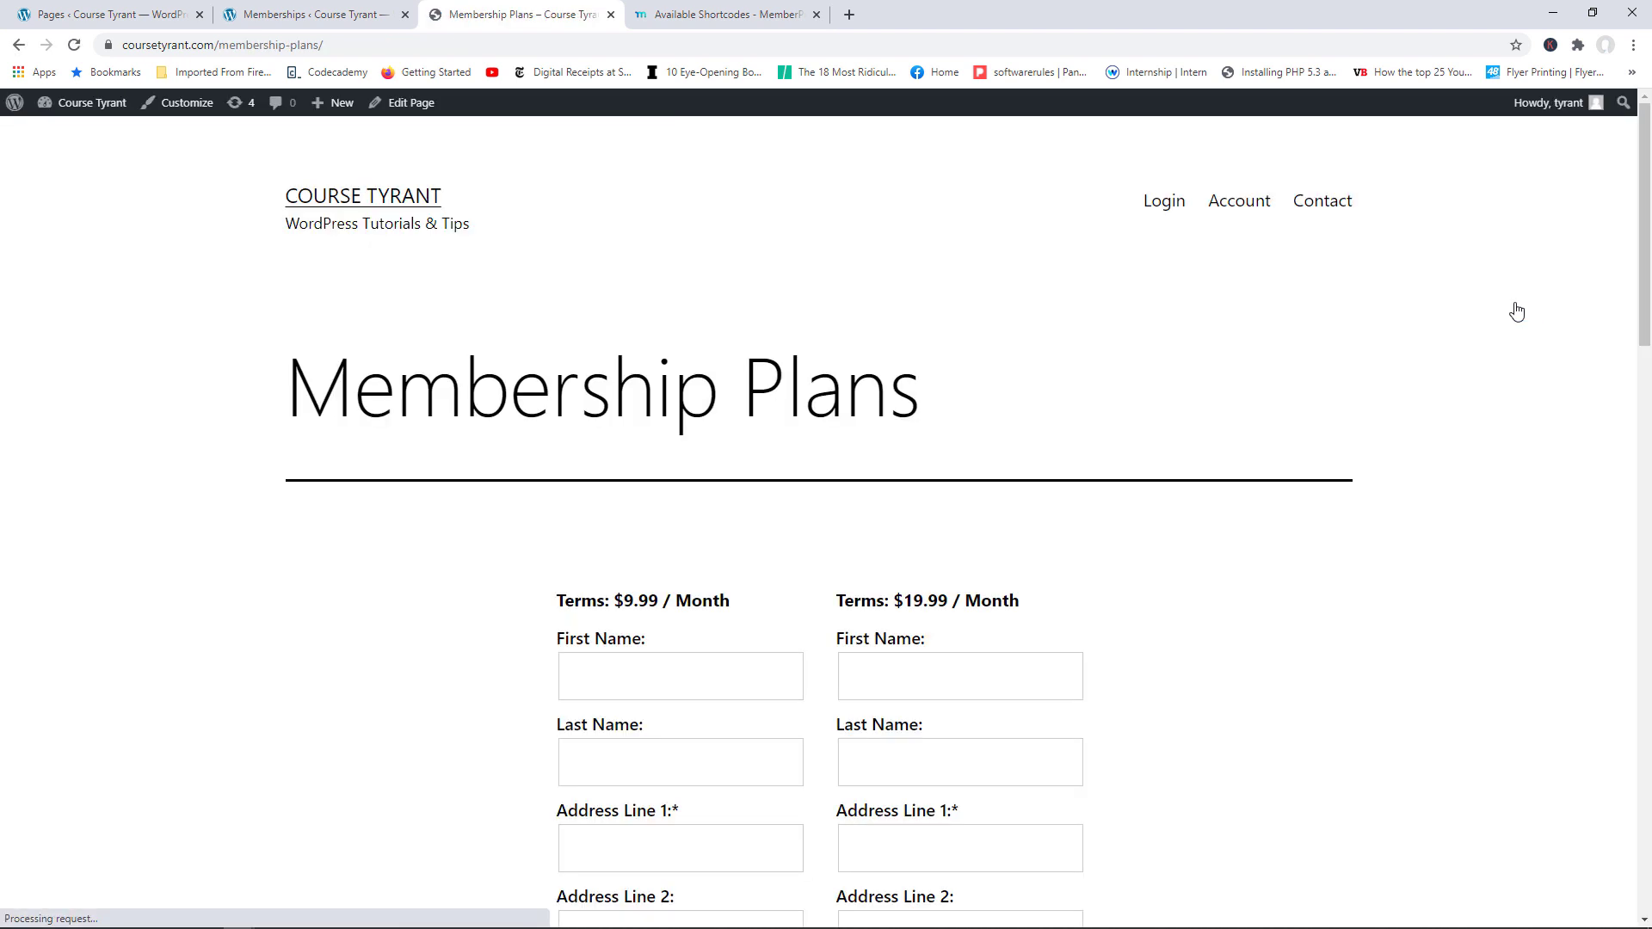
pyautogui.moveTo(1646, 213); pyautogui.dragTo(1647, 317)
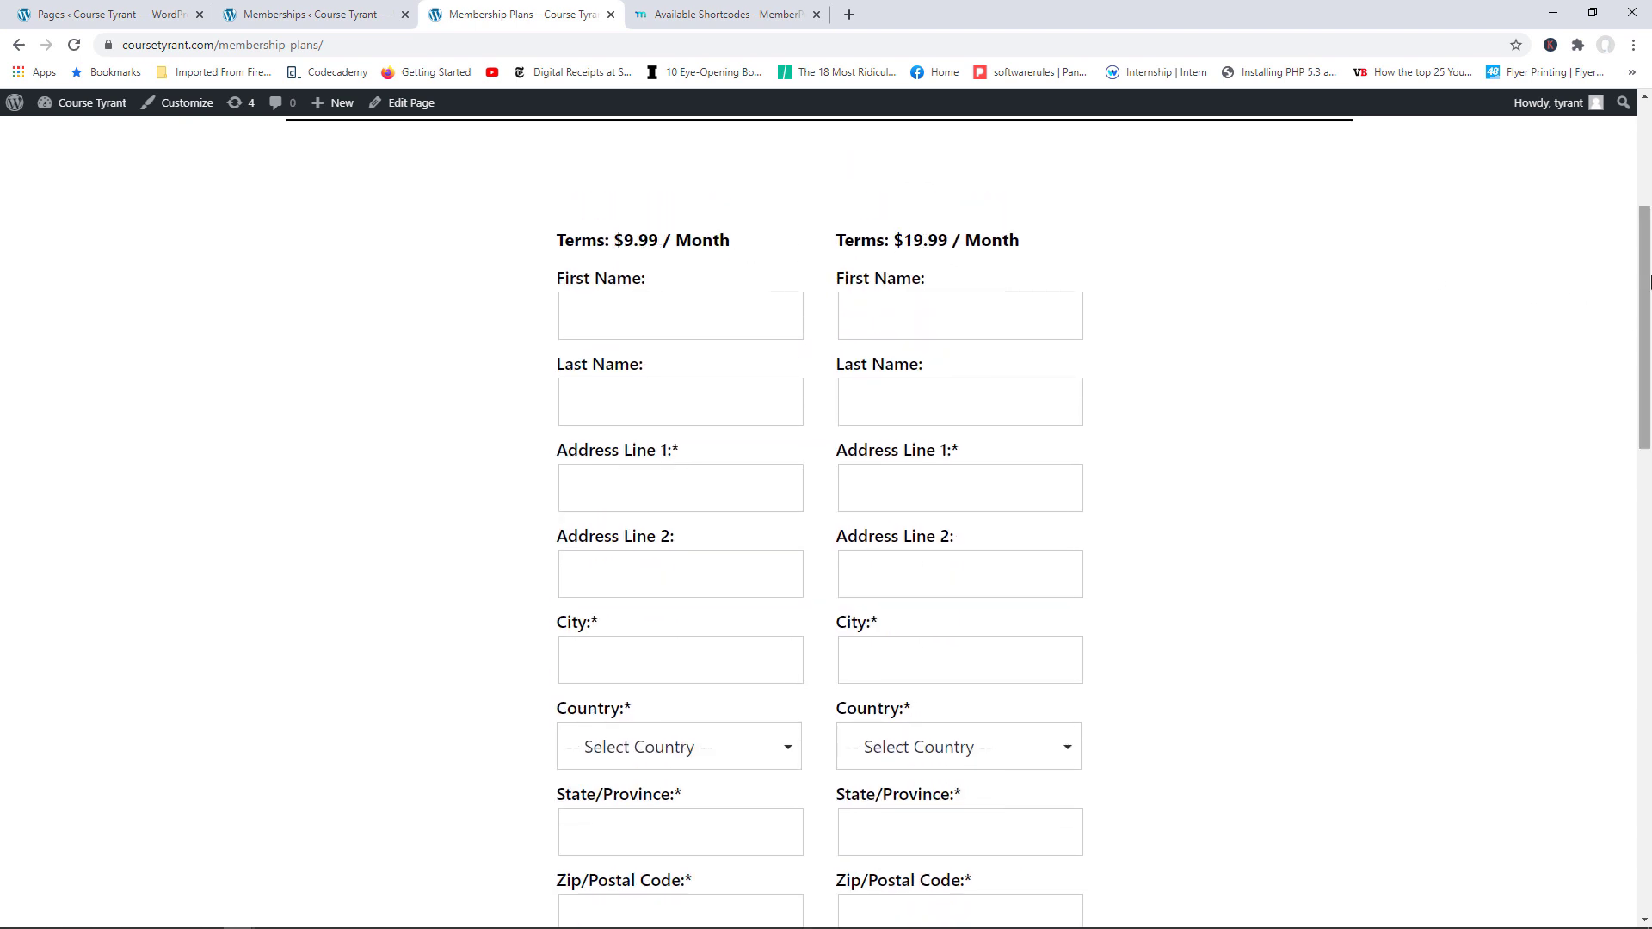
pyautogui.moveTo(1647, 293); pyautogui.dragTo(1648, 382)
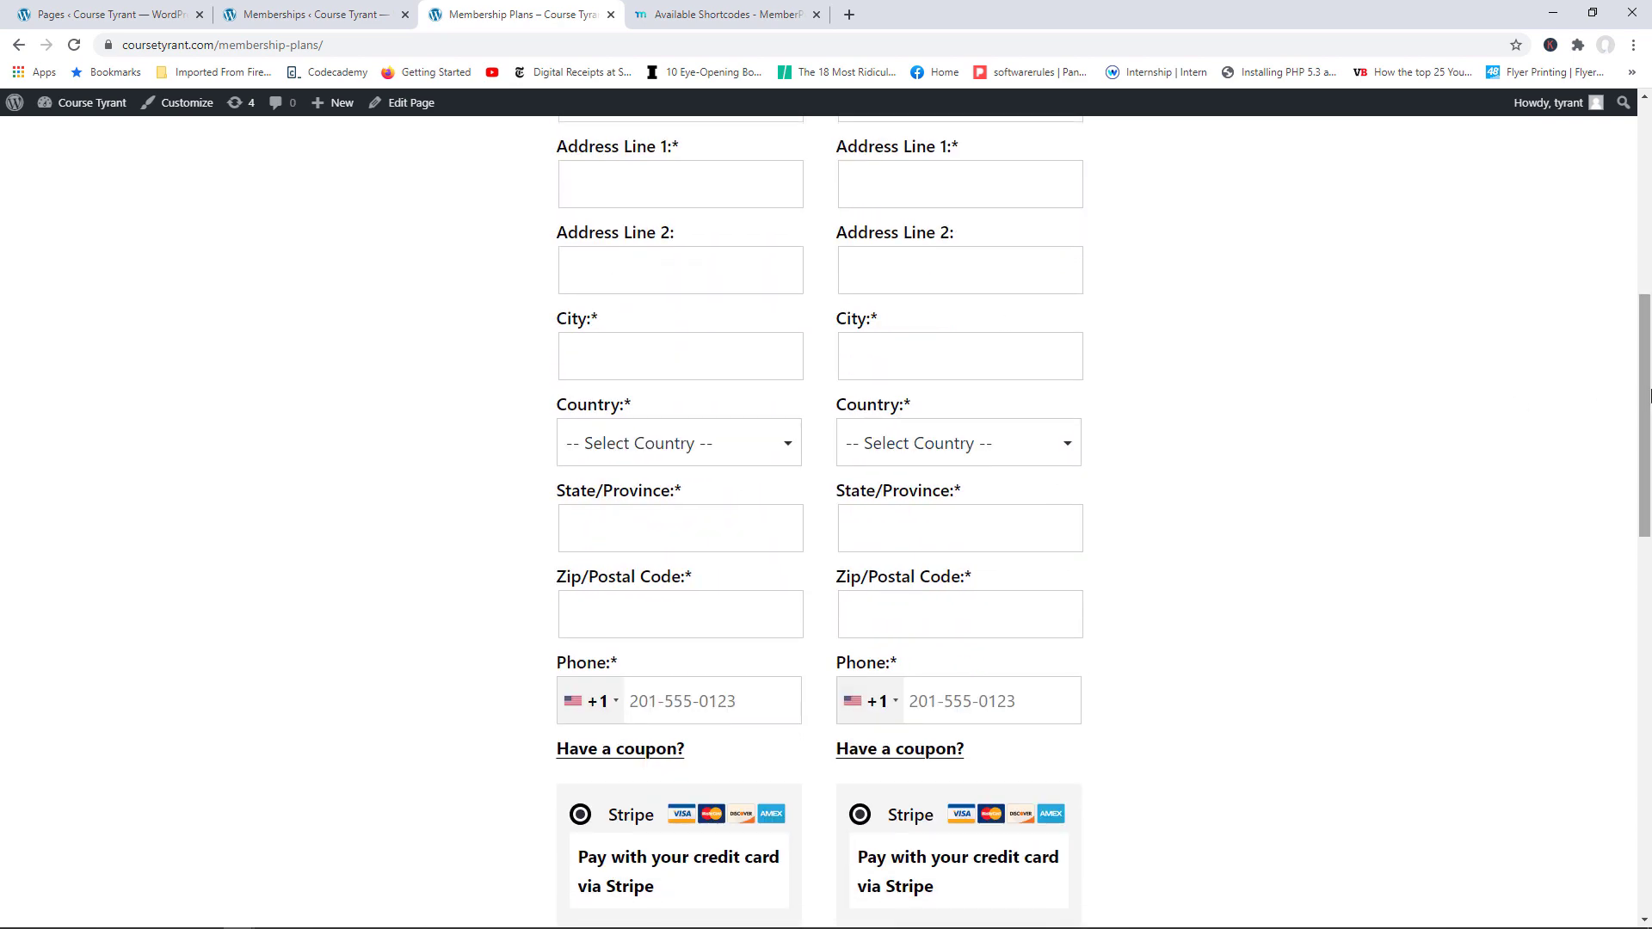
pyautogui.scroll(-5, 1611, 461)
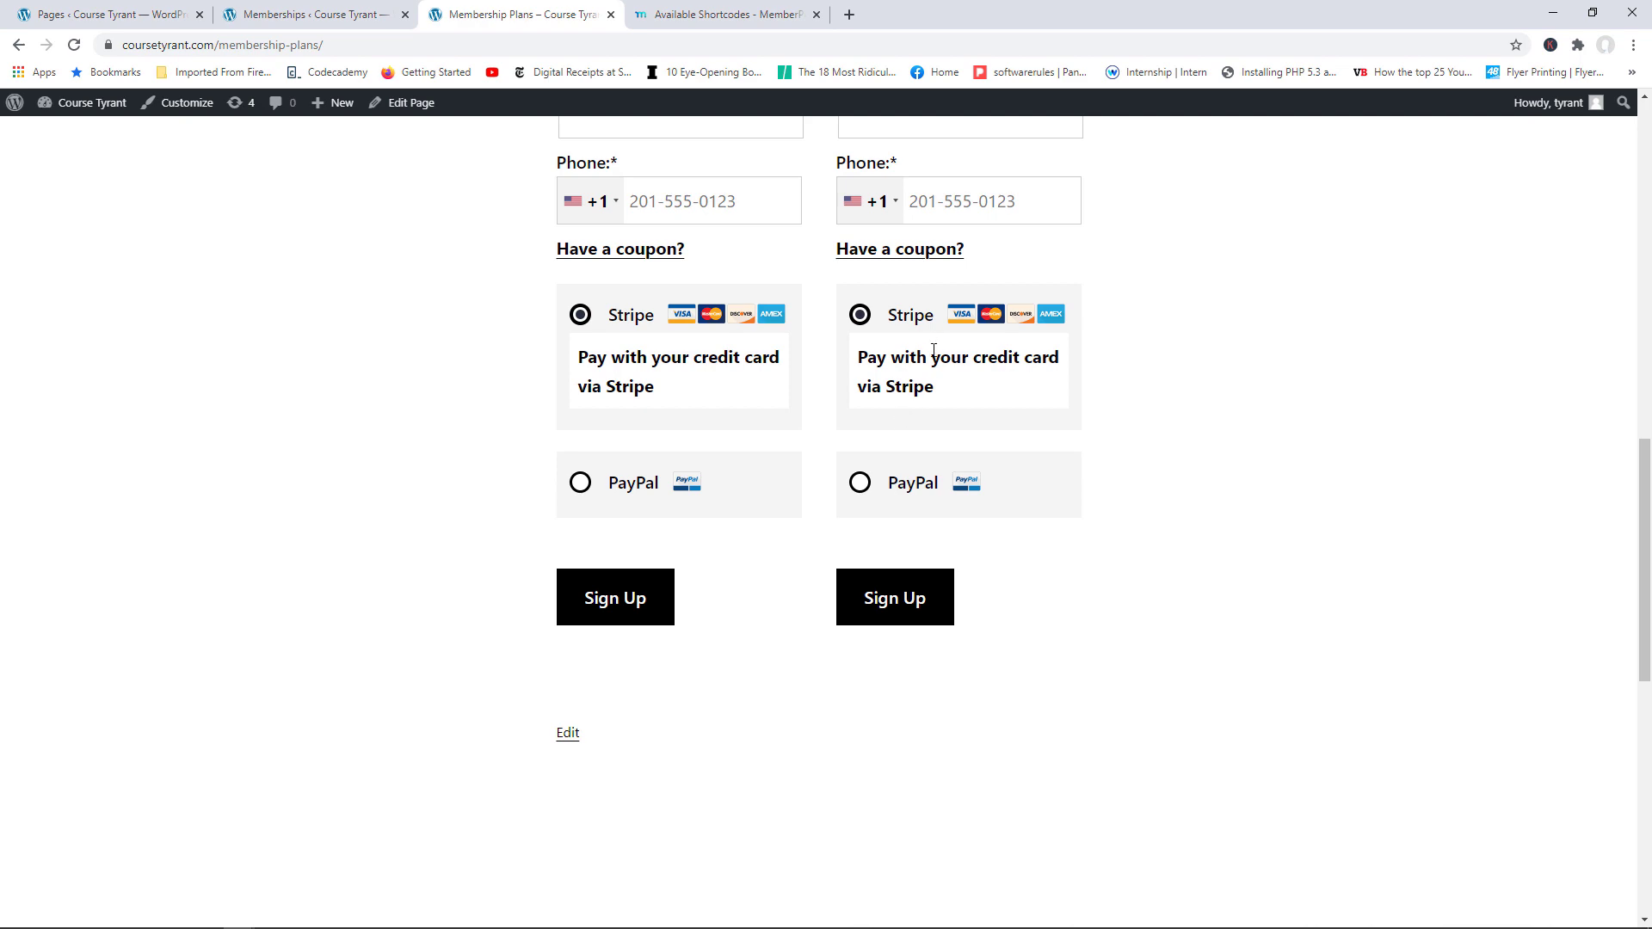
pyautogui.scroll(6, 1591, 445)
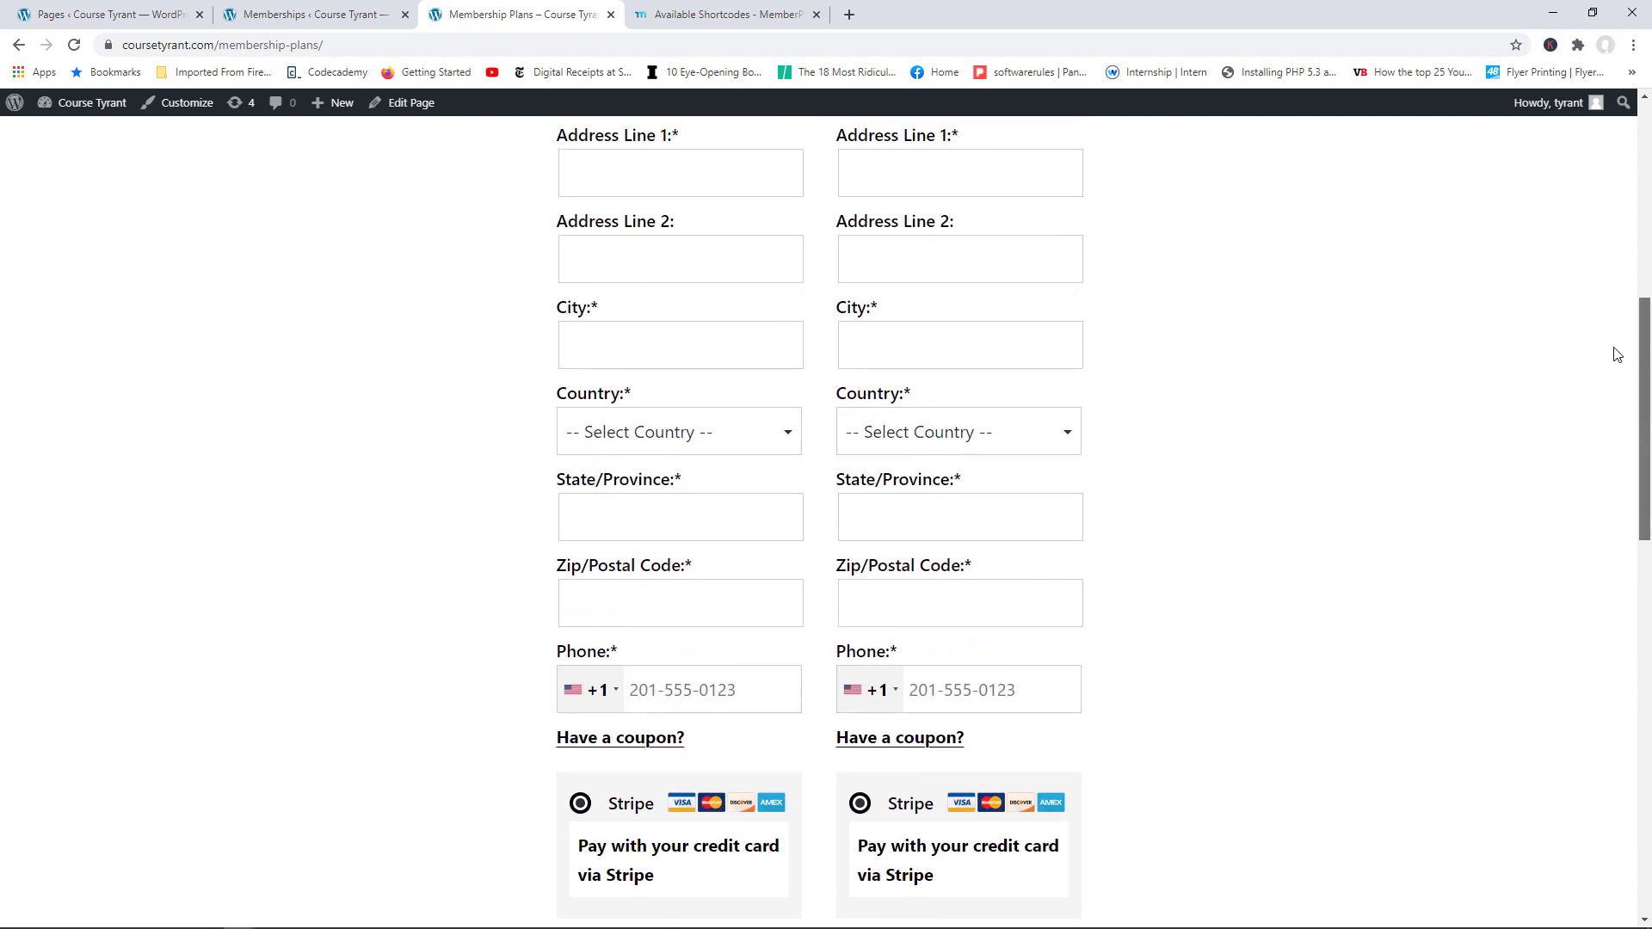
# Step: Open the Membership Plans page editor from the live page, then return to the Memberships list
pyautogui.click(302, 13)
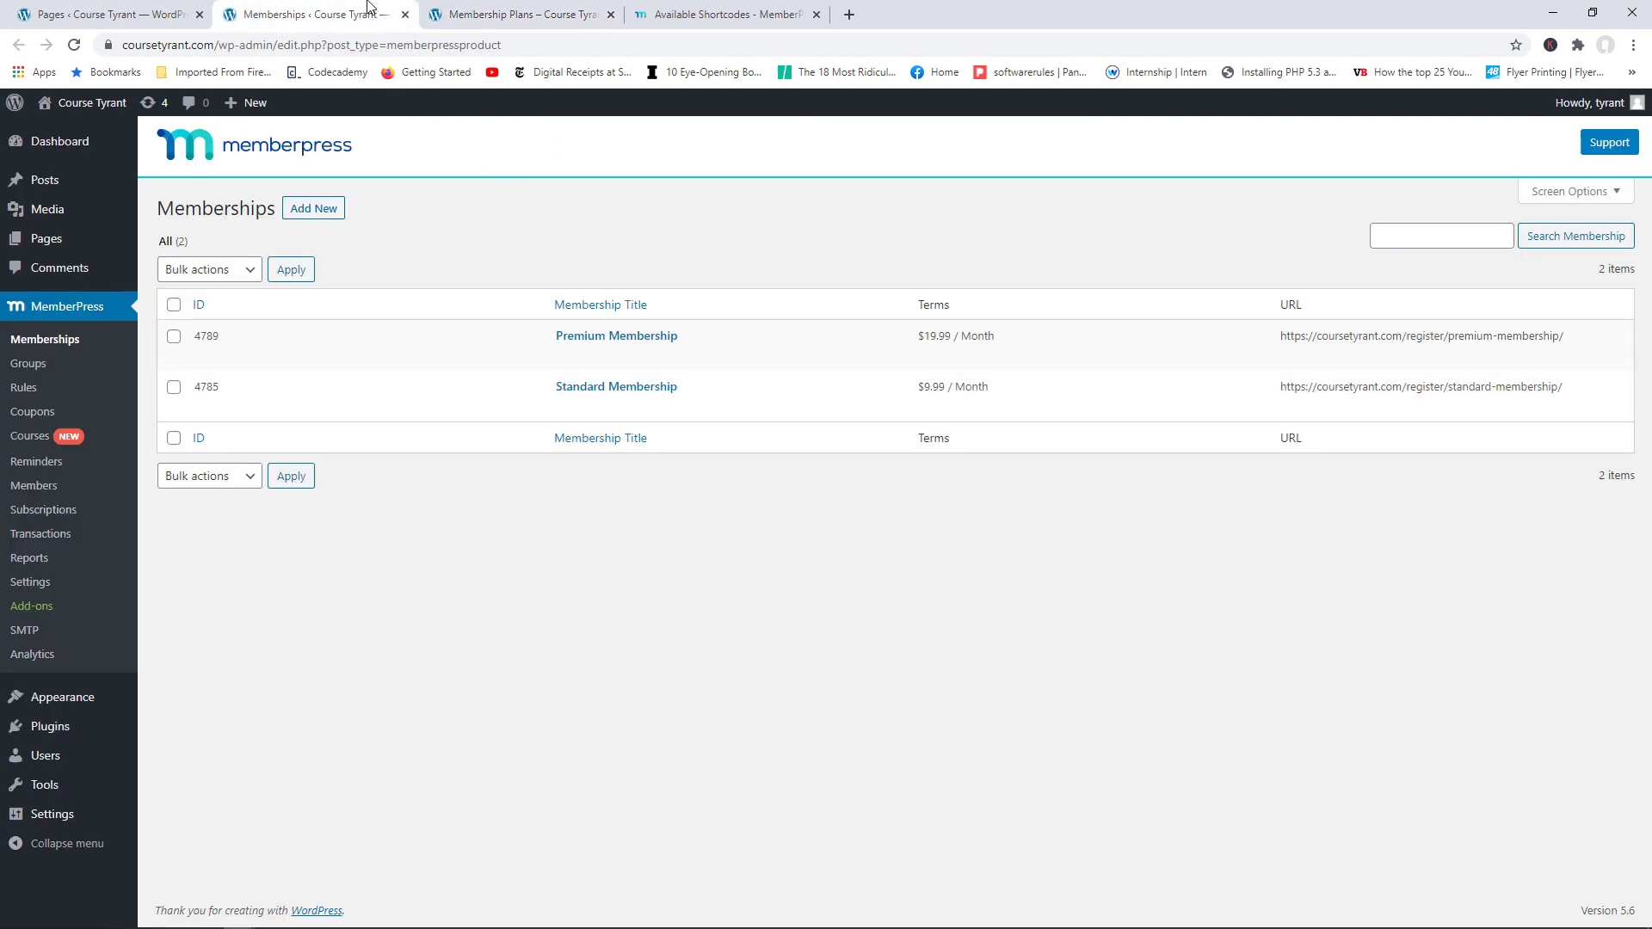
pyautogui.click(527, 13)
pyautogui.click(413, 103)
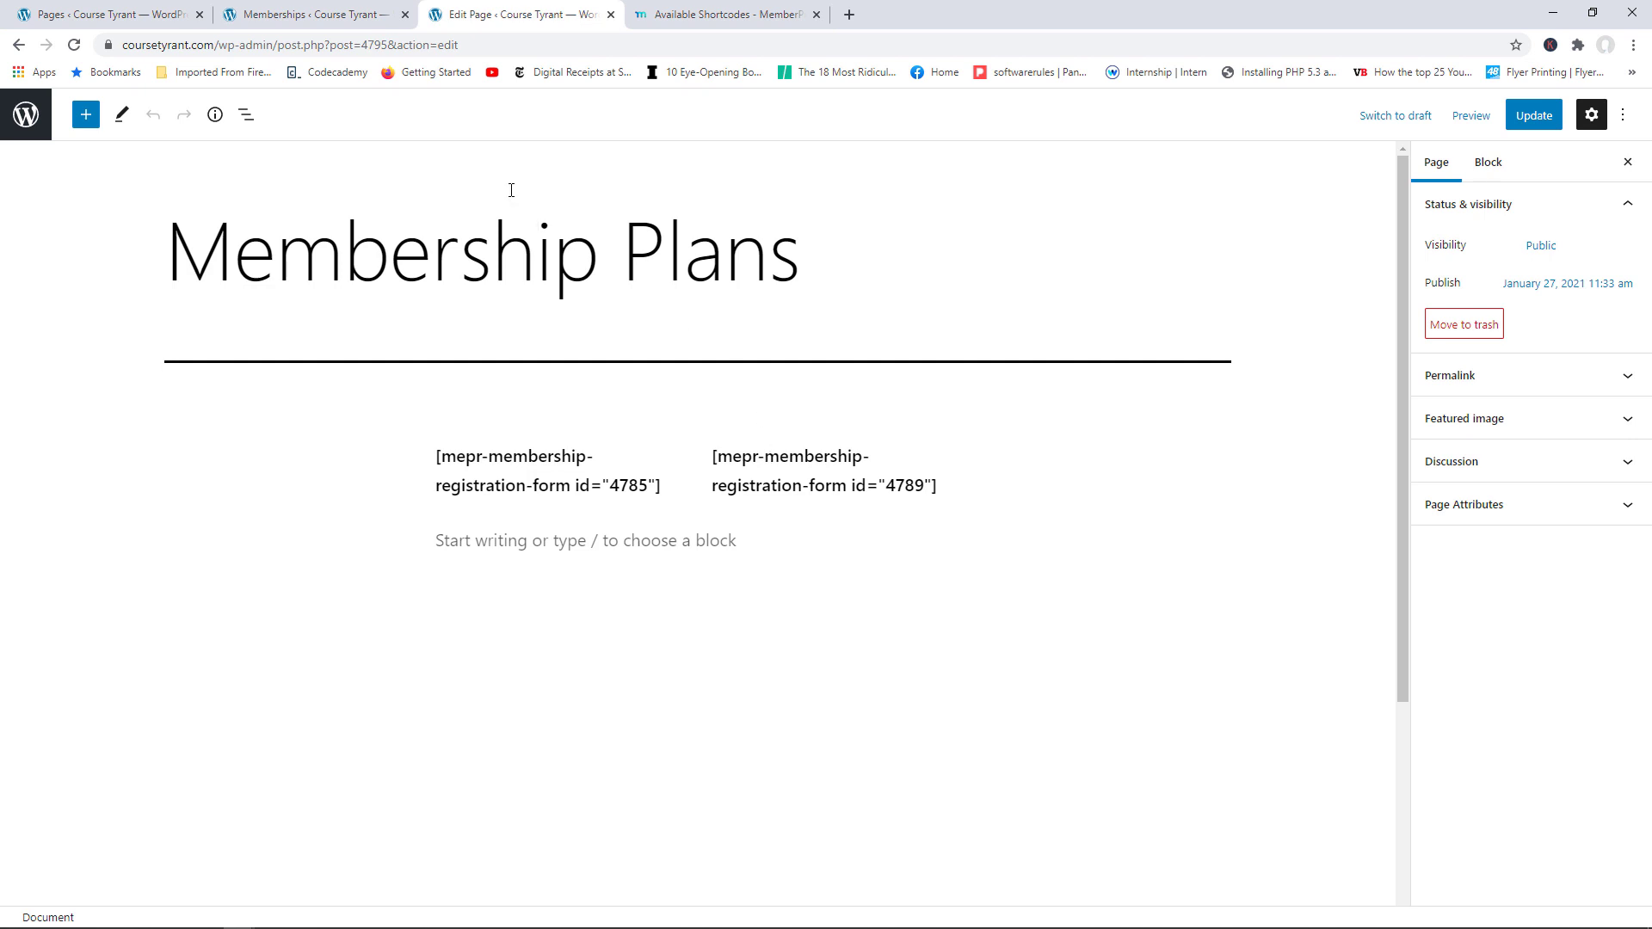
pyautogui.click(317, 14)
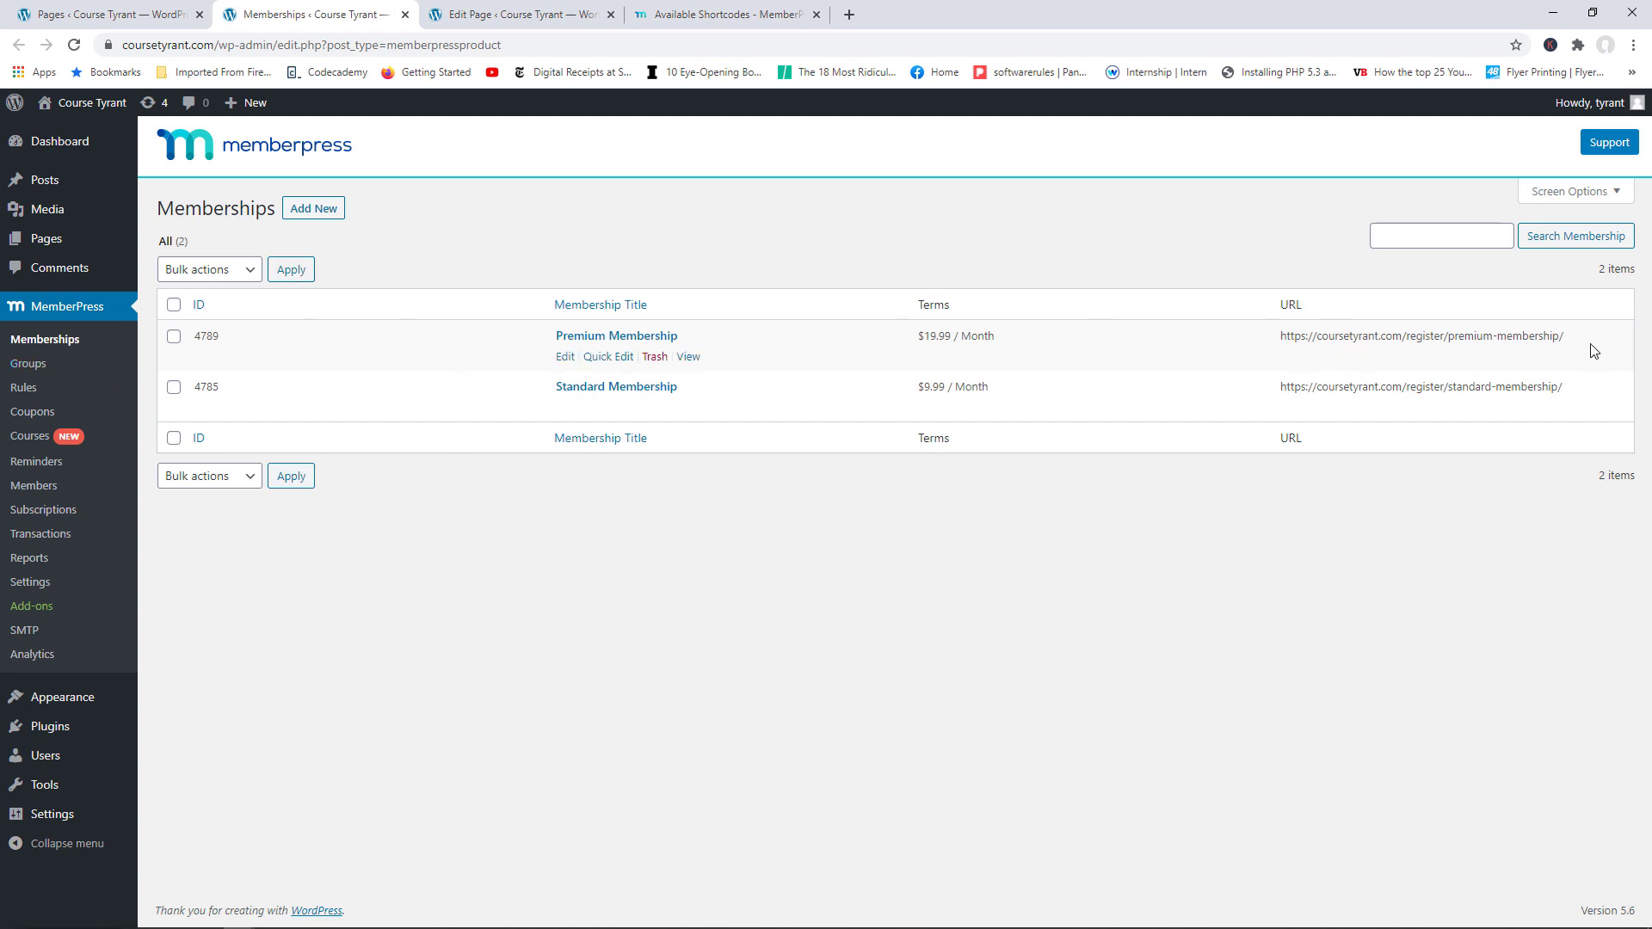
# Step: Copy the Premium Membership URL and load it in a new tab to review the $19.99/Month page
pyautogui.moveTo(1586, 343); pyautogui.dragTo(1279, 337)
pyautogui.rightClick(1312, 344)
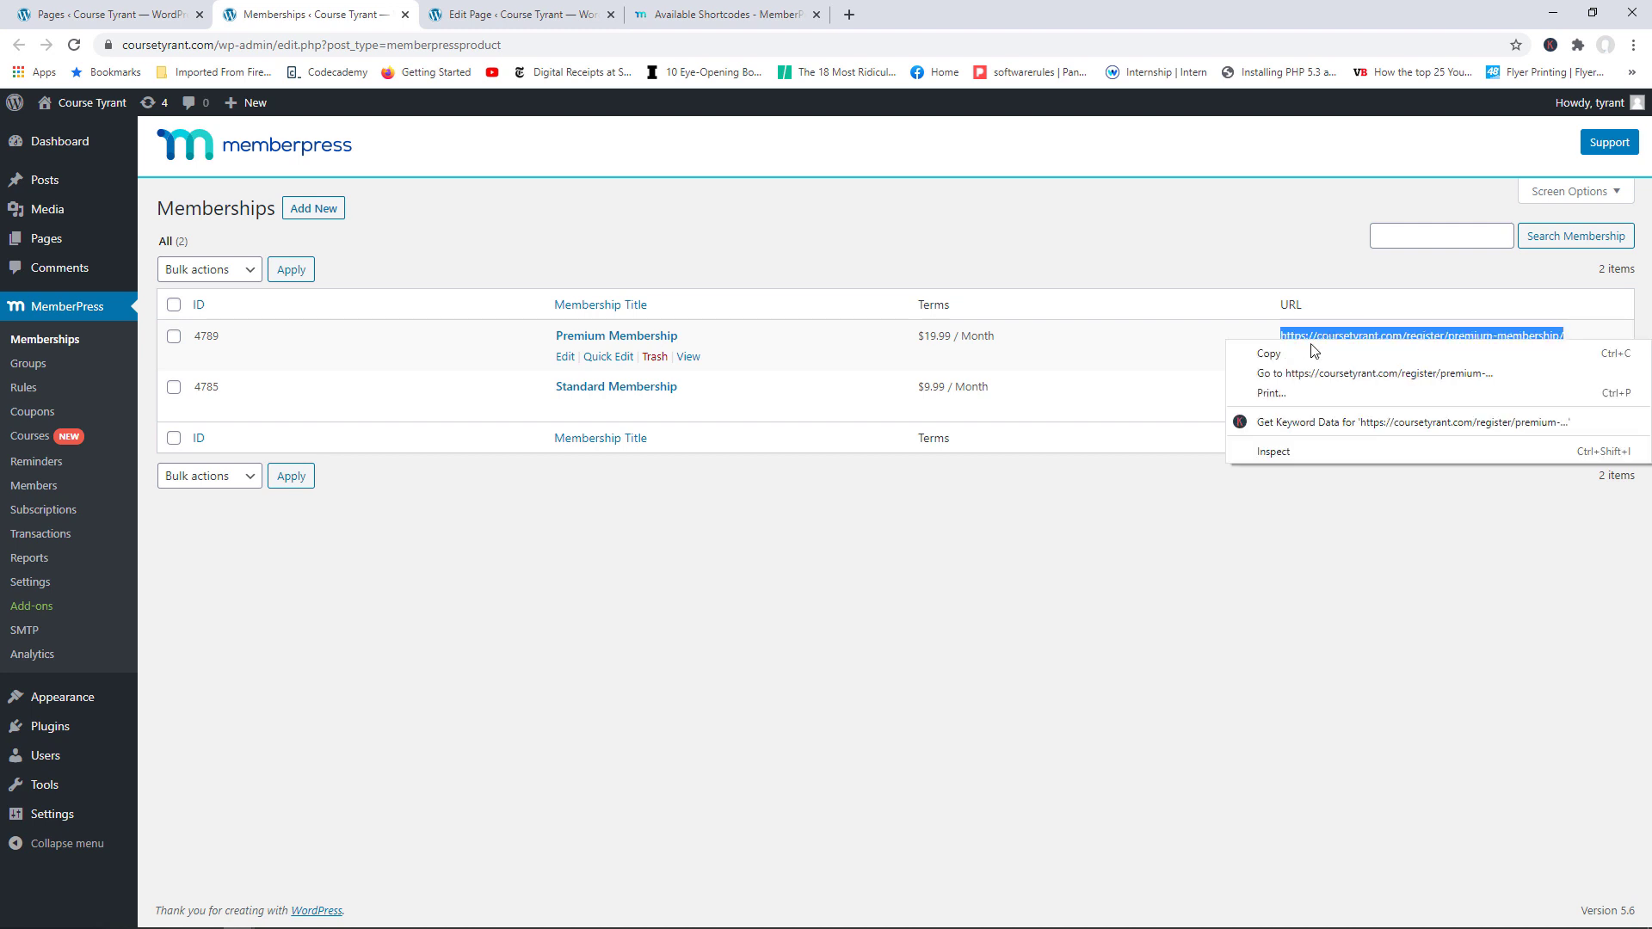
pyautogui.click(1315, 352)
pyautogui.click(849, 15)
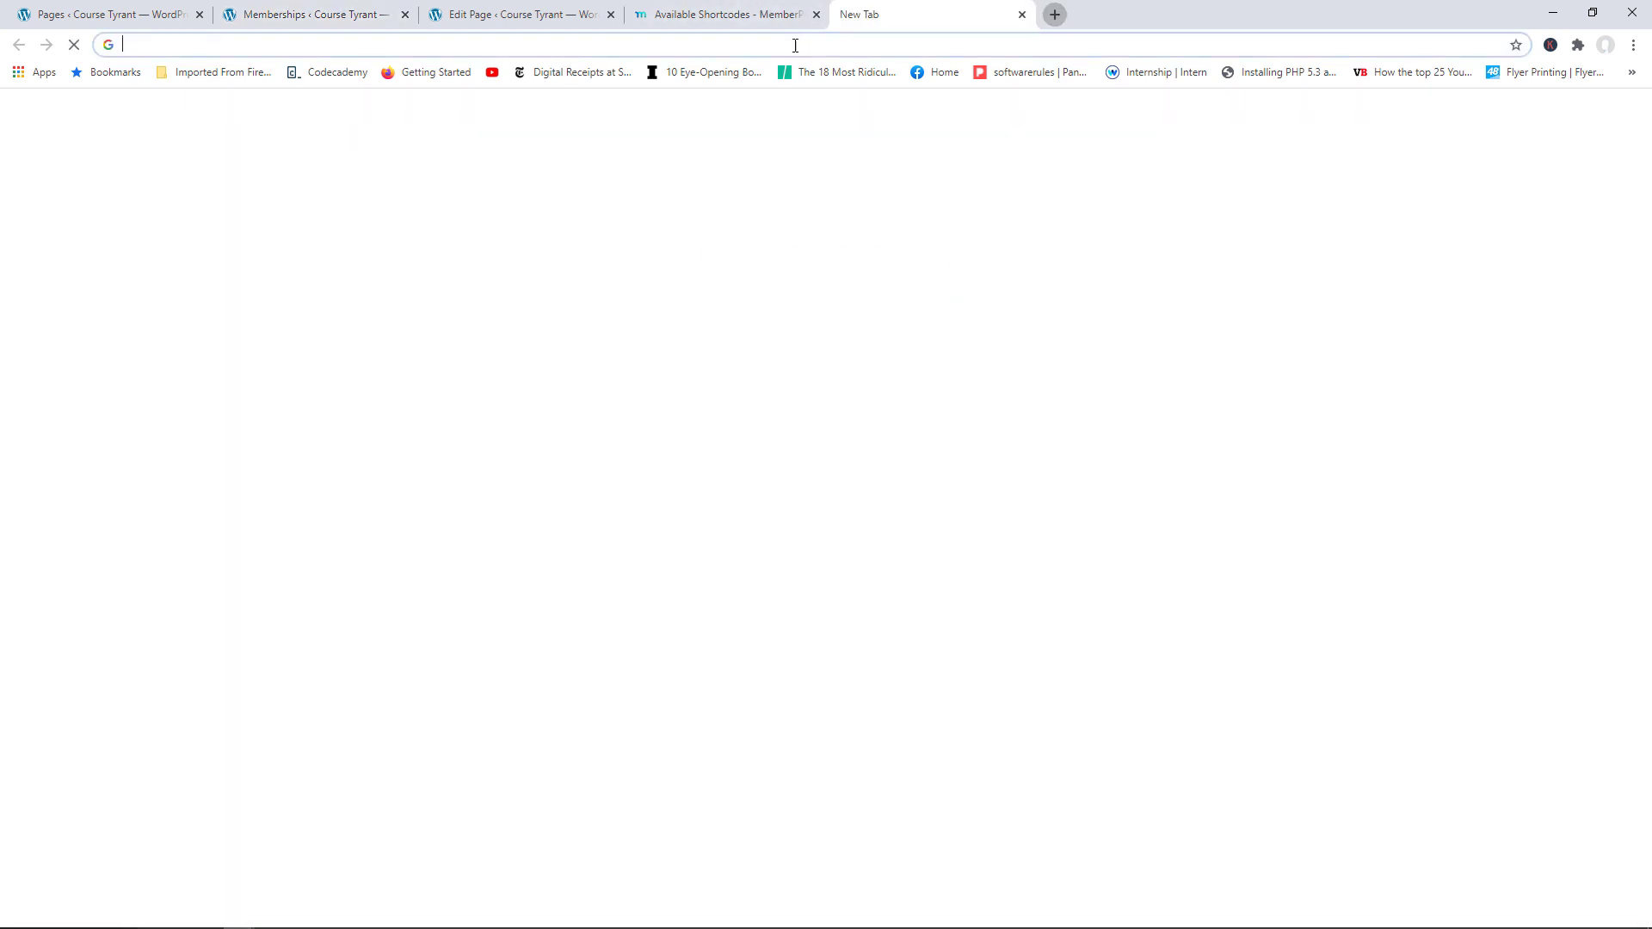
pyautogui.rightClick(795, 45)
pyautogui.click(861, 179)
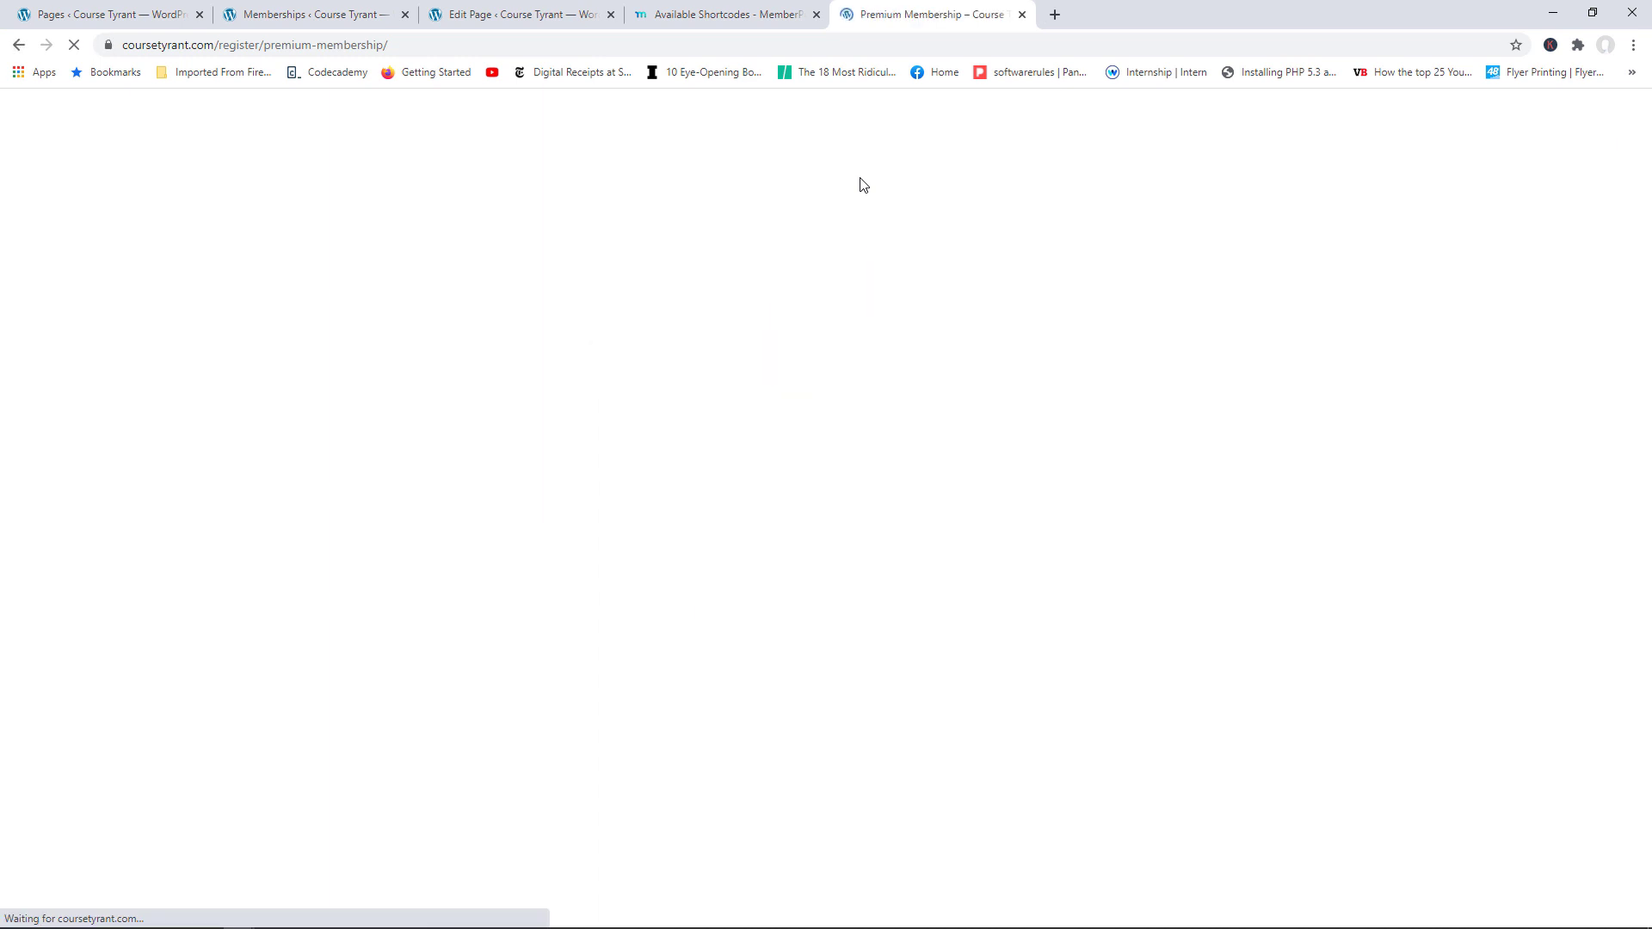
pyautogui.scroll(-2, 1648, 203)
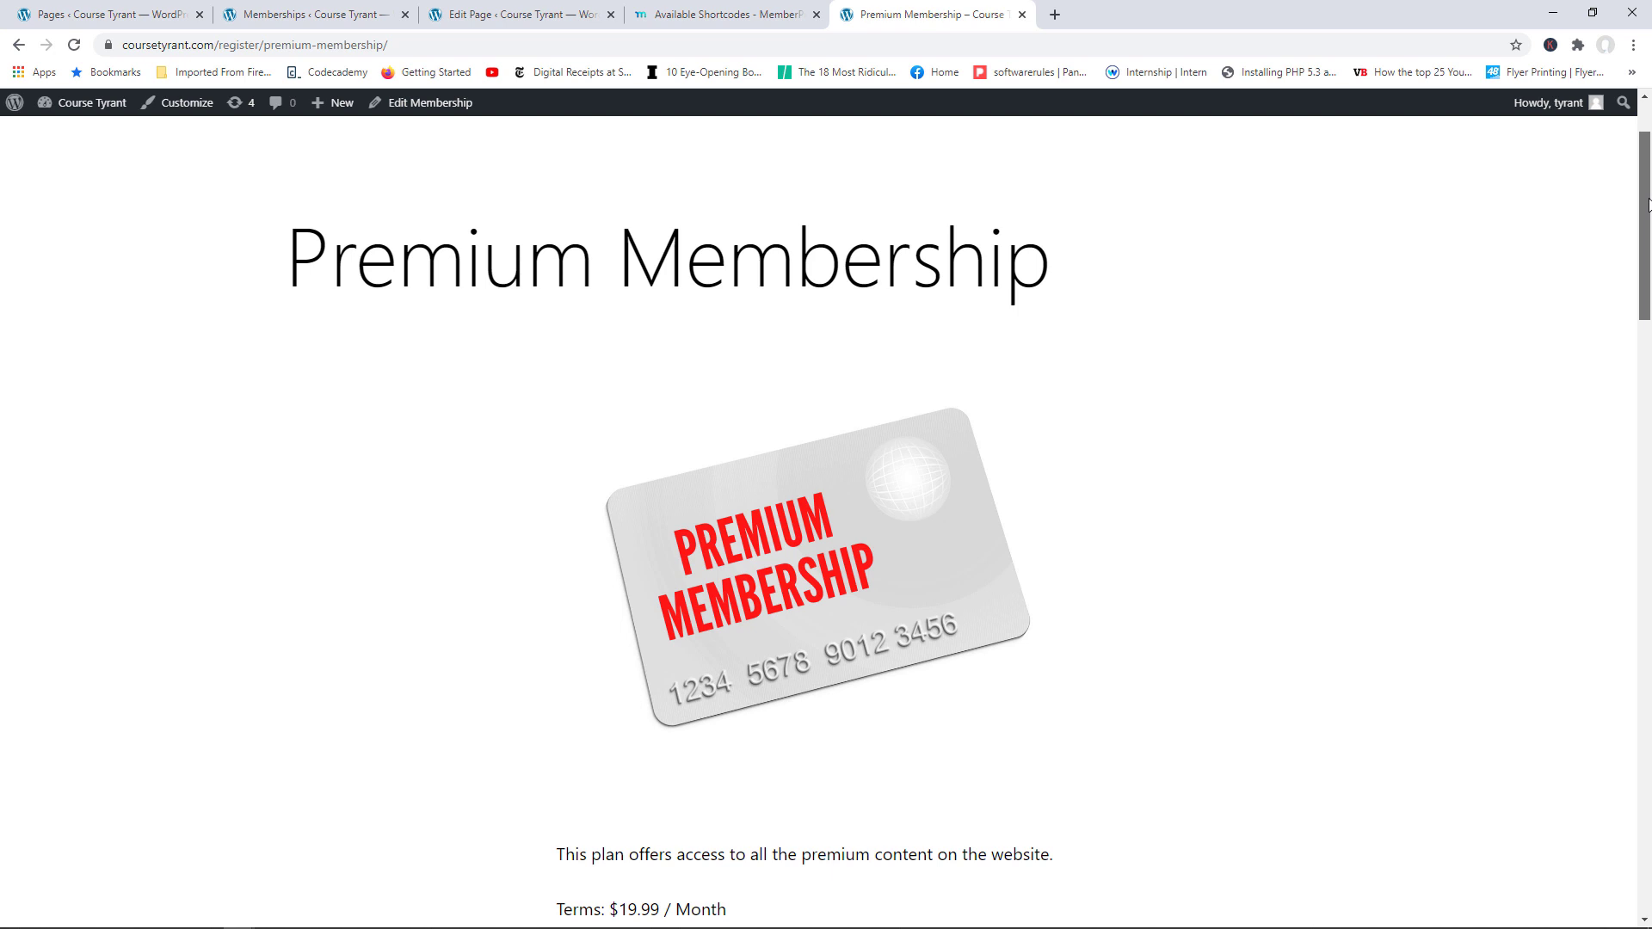
pyautogui.scroll(-2, 1648, 204)
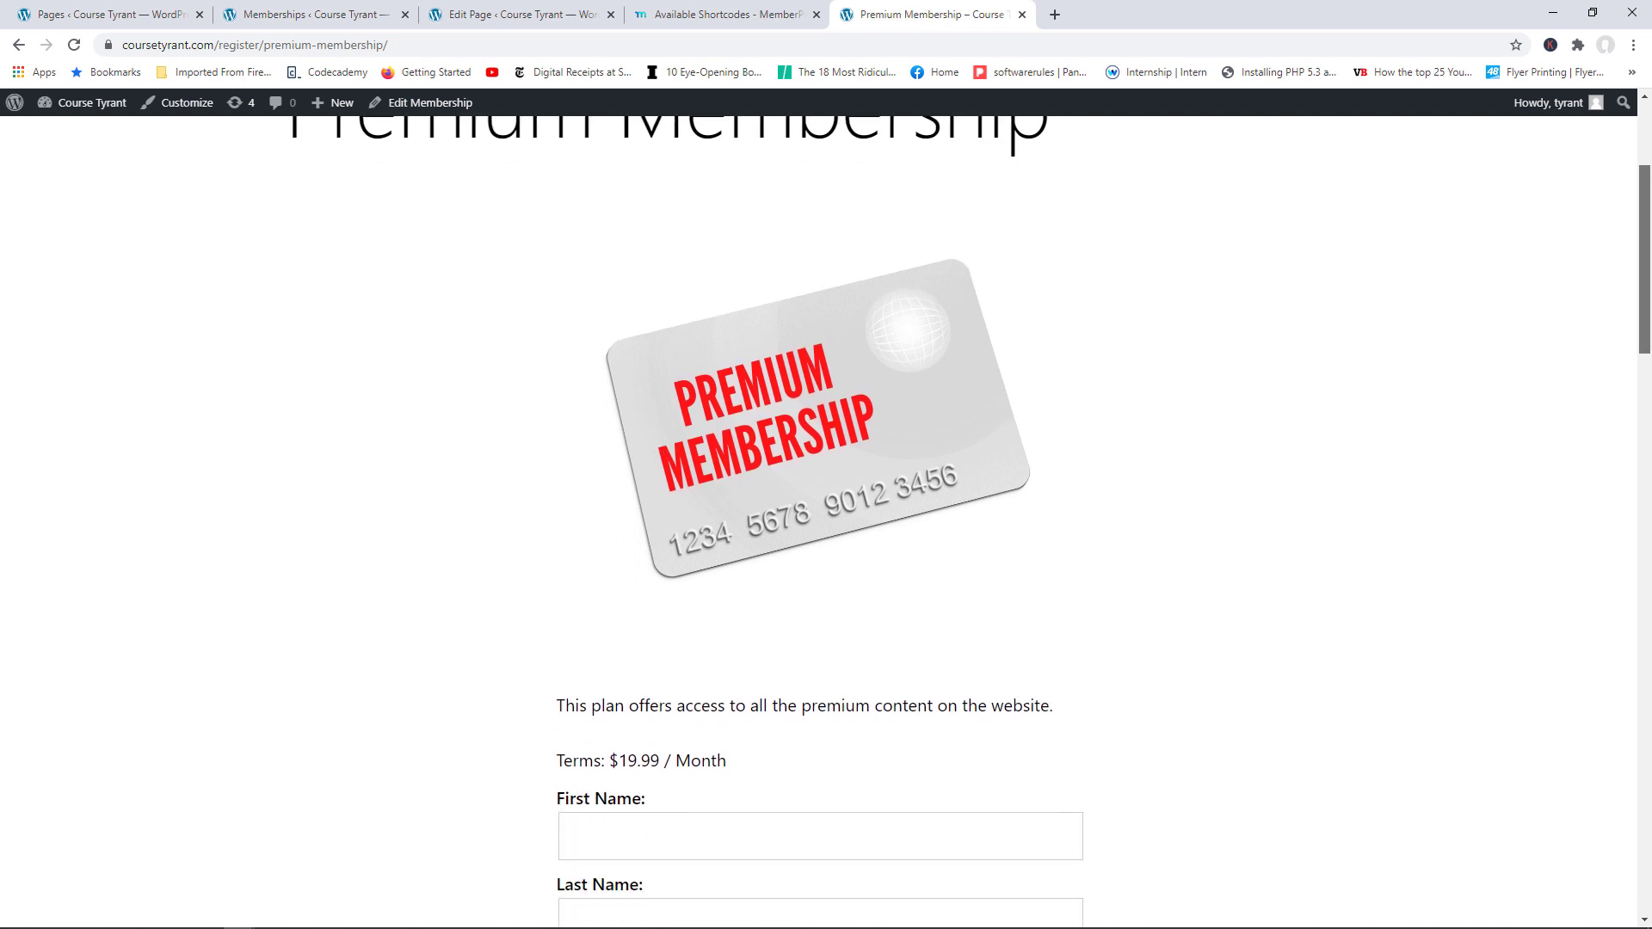
pyautogui.scroll(-5, 1110, 377)
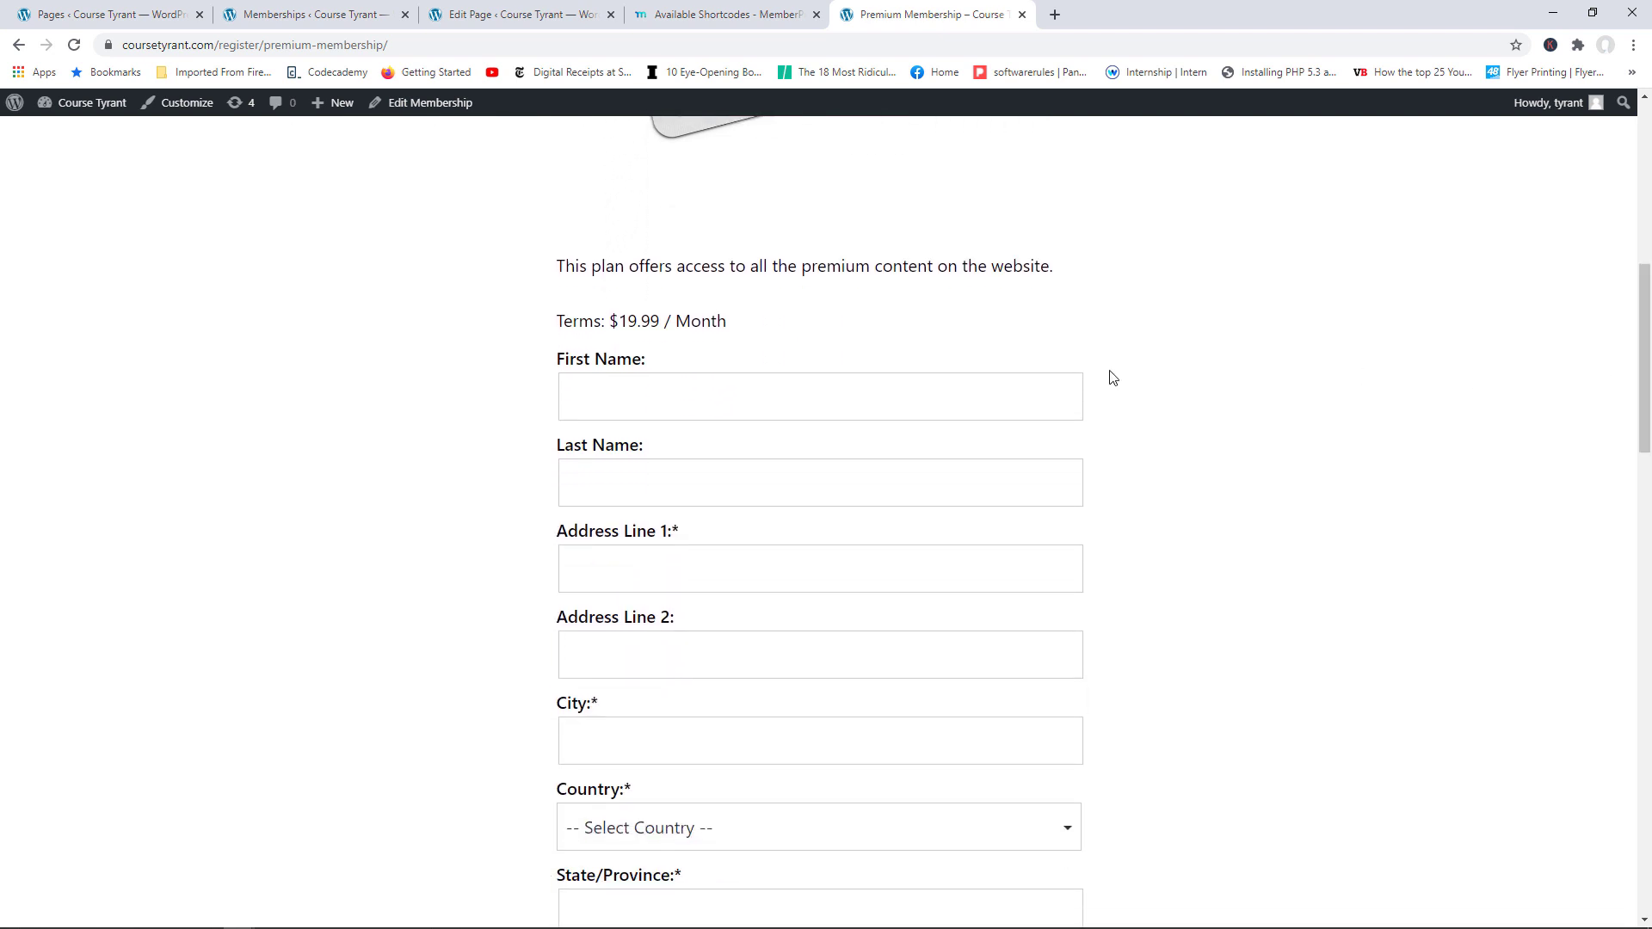
pyautogui.moveTo(1639, 358); pyautogui.dragTo(1639, 205)
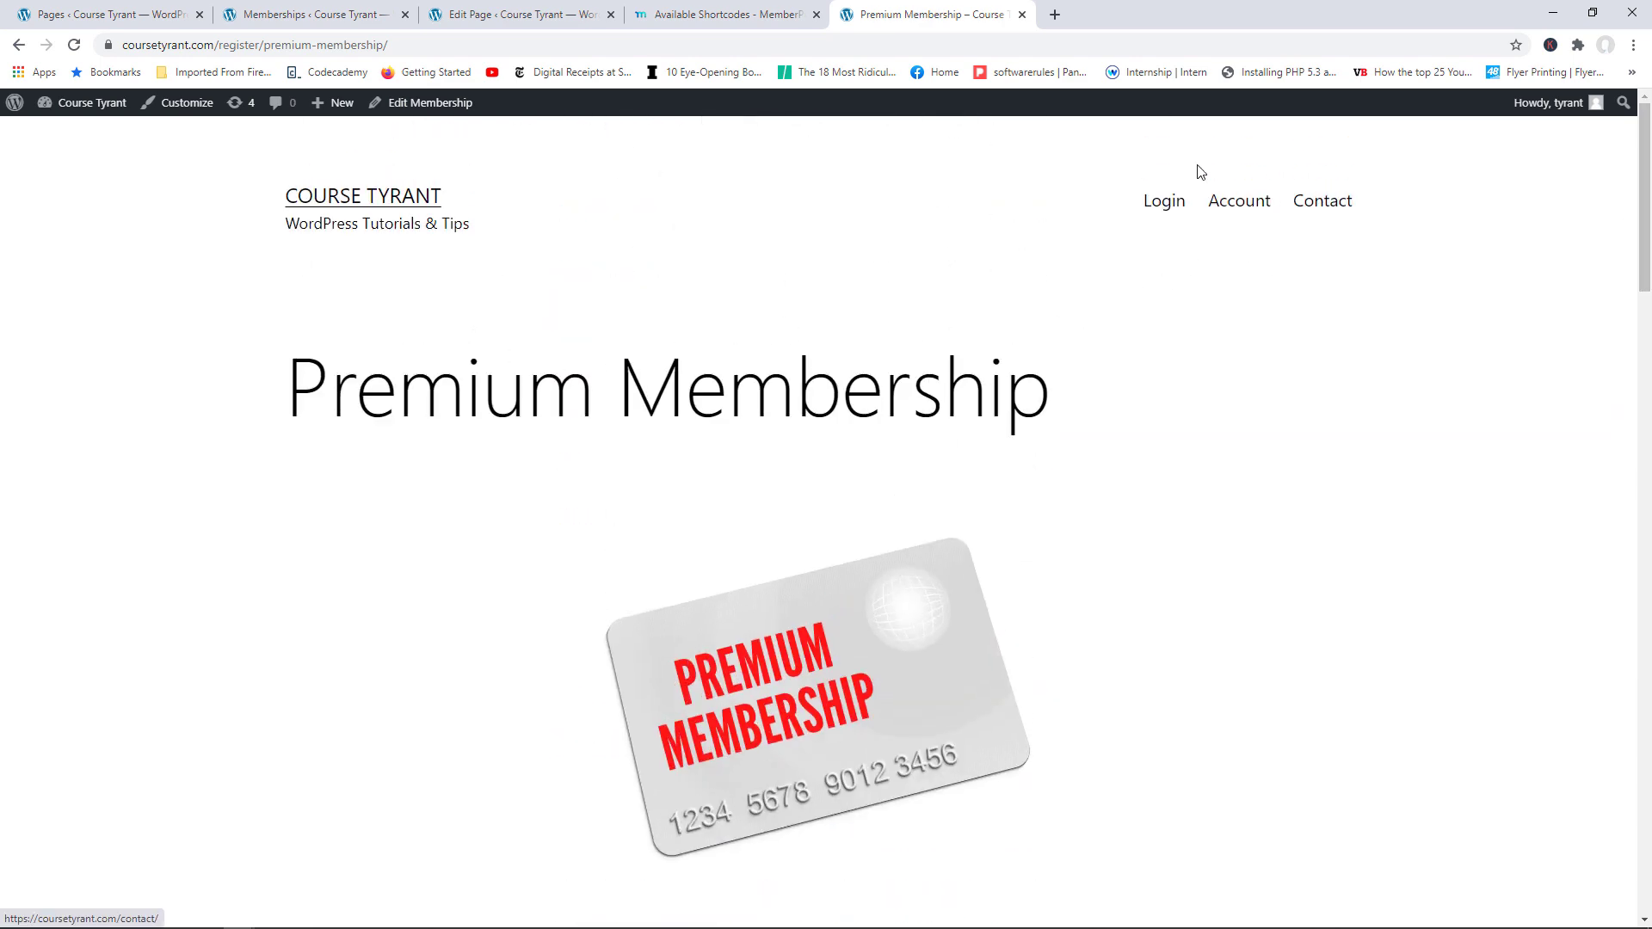
pyautogui.click(38, 12)
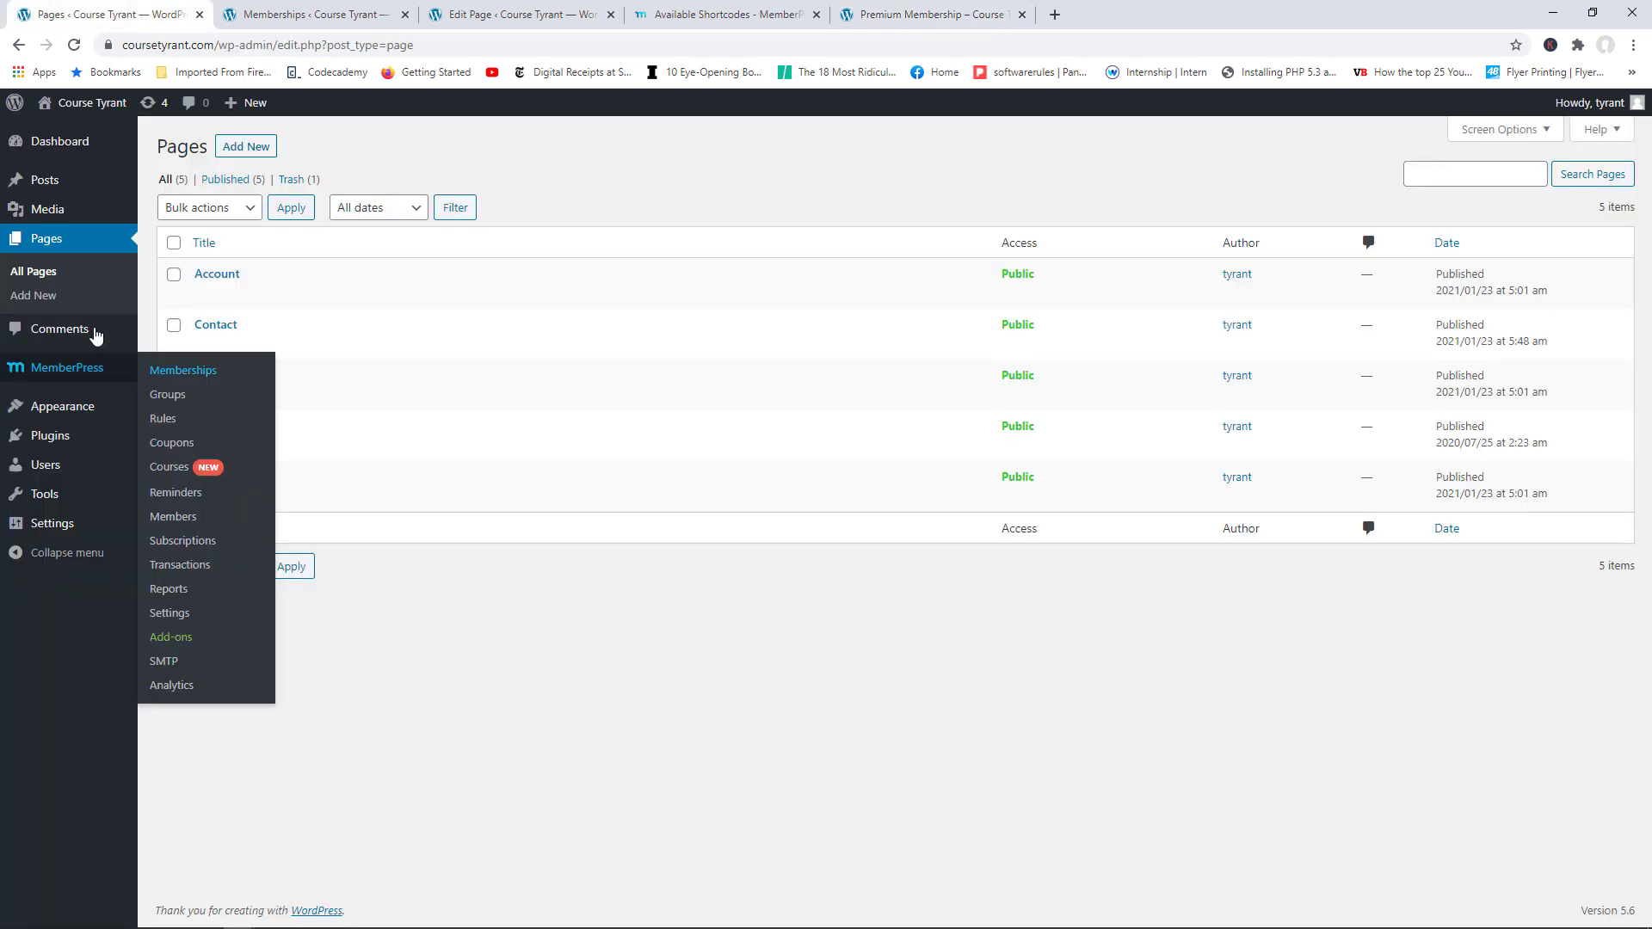
# Step: In the Menus editor, enable Memberships as a menu item source via Screen Options
pyautogui.moveTo(74, 412)
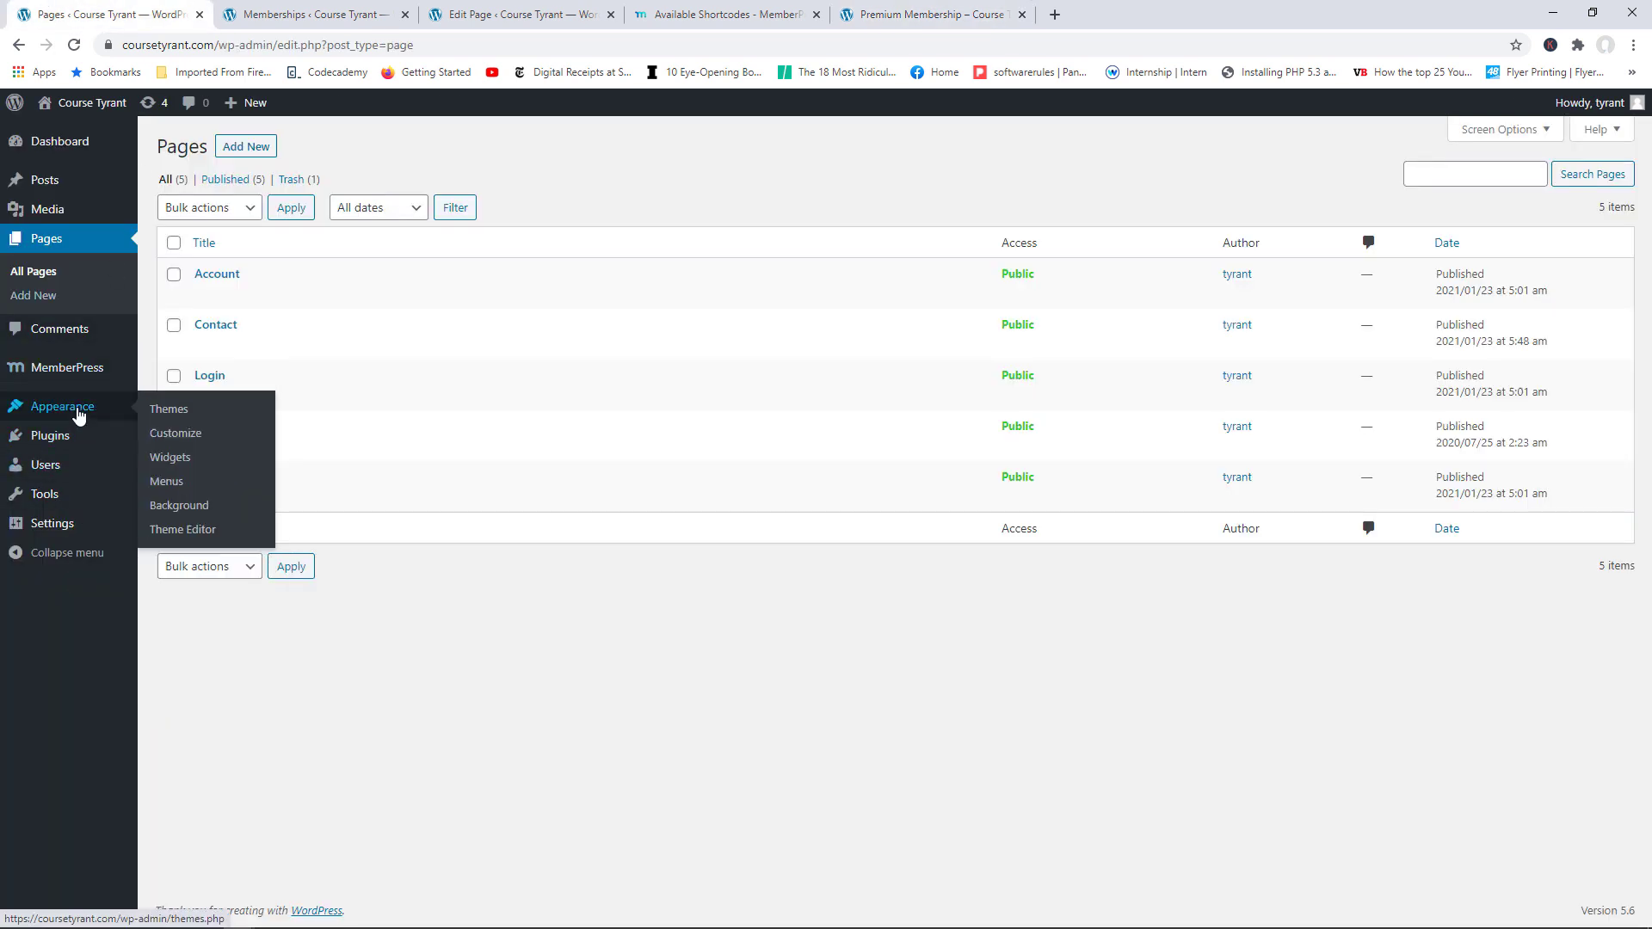
pyautogui.click(191, 484)
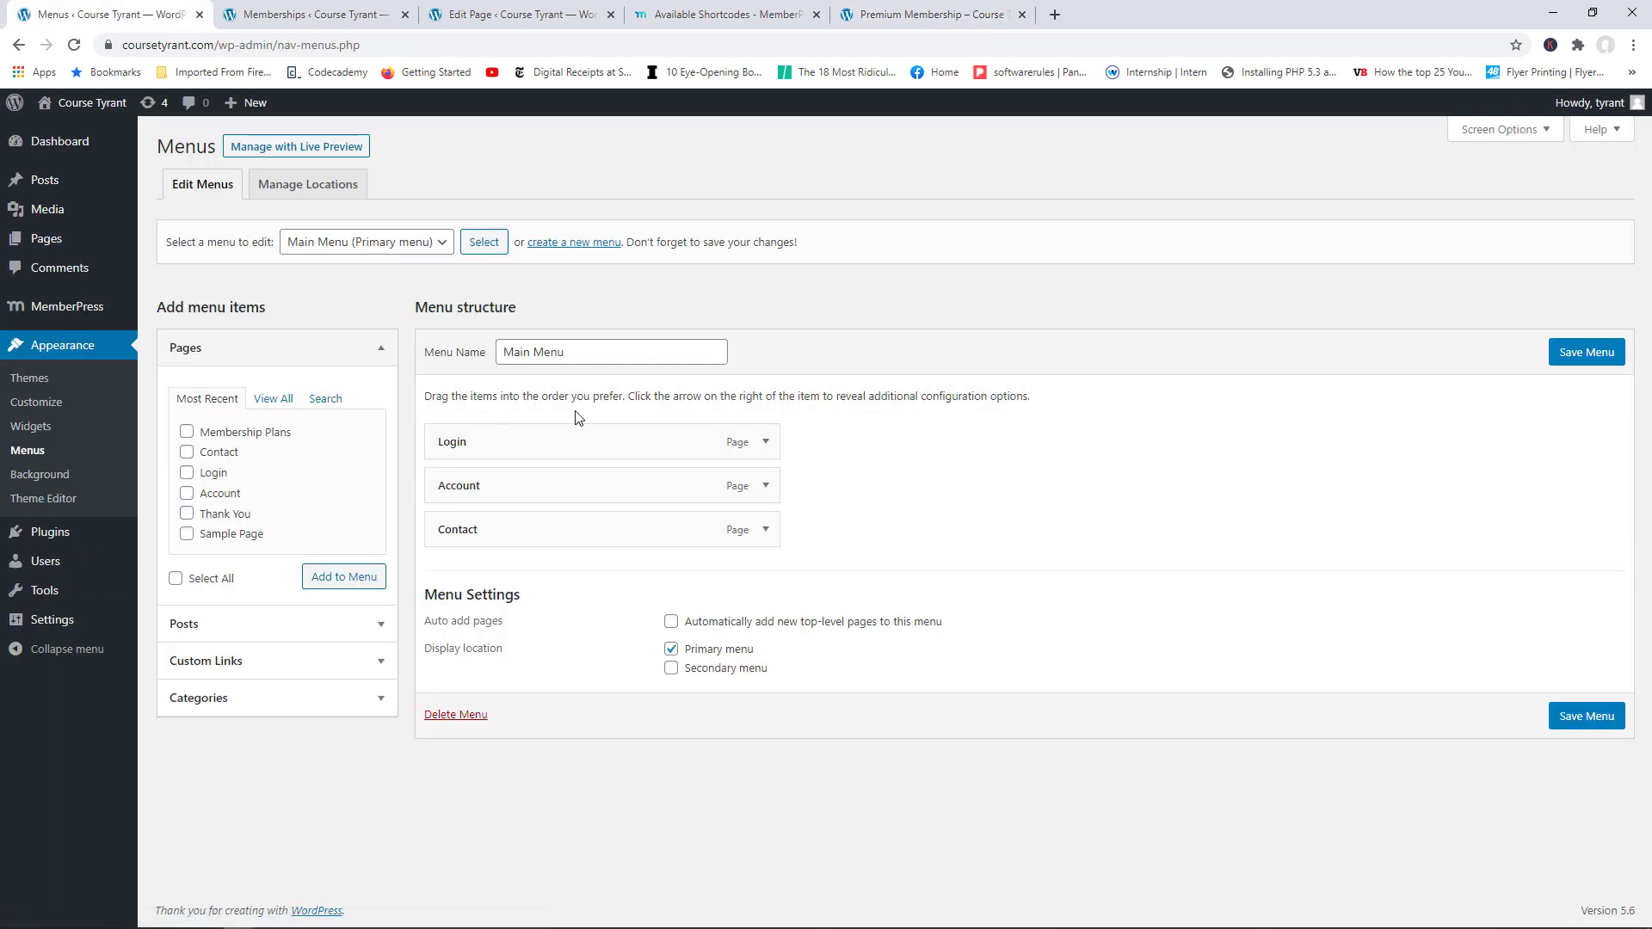
pyautogui.click(1535, 138)
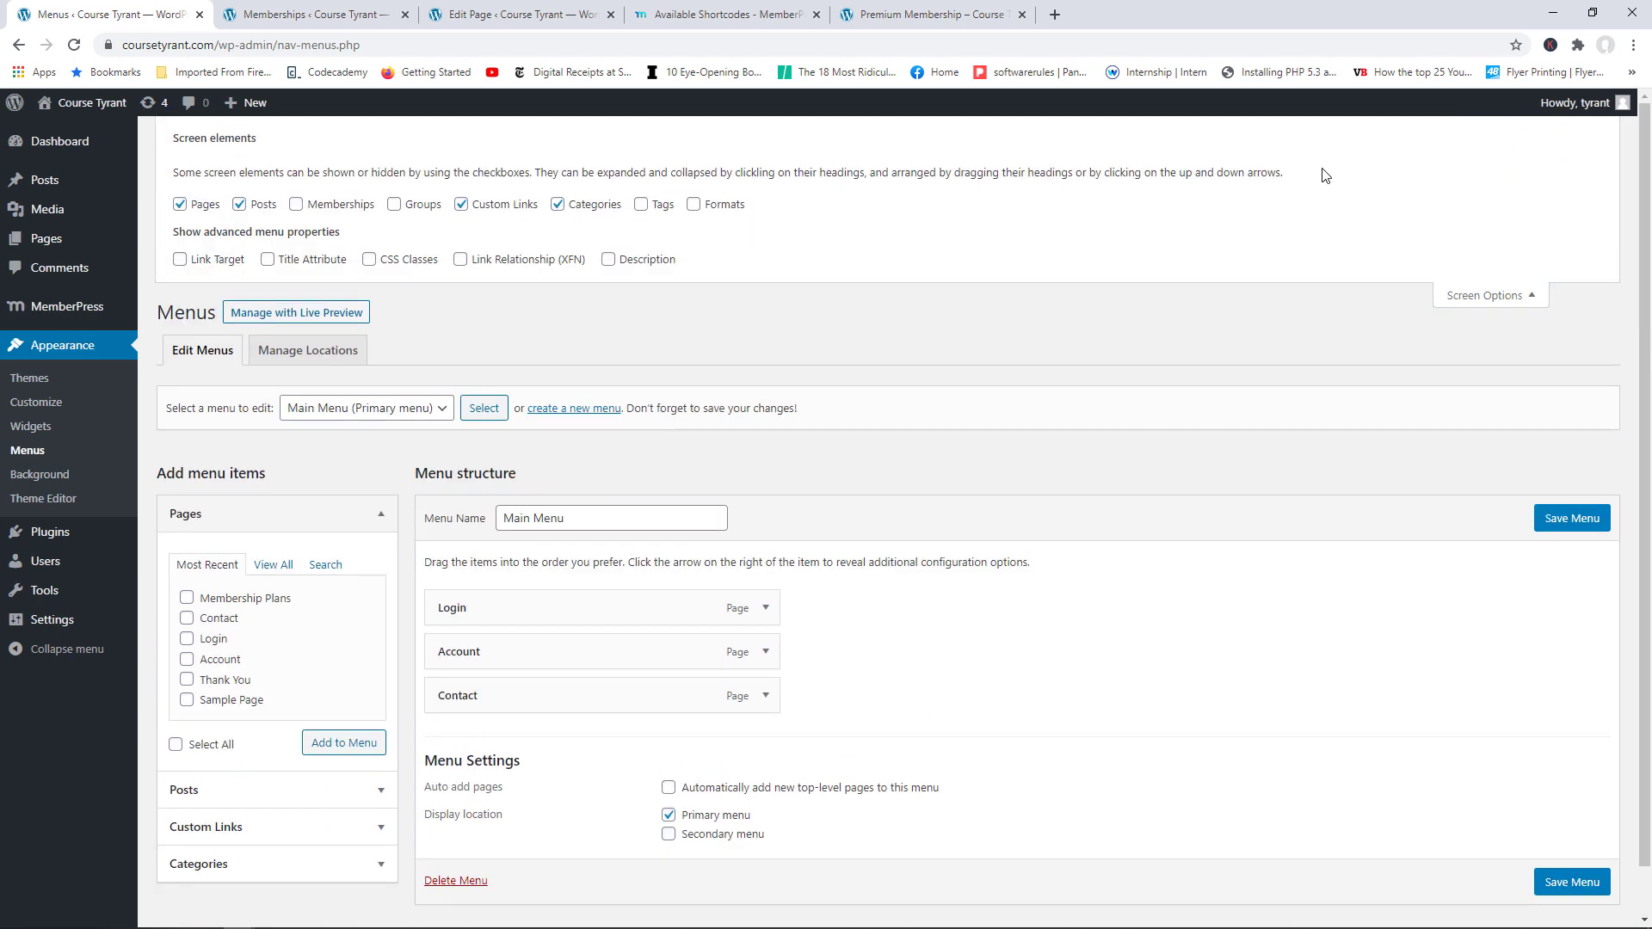
pyautogui.click(295, 207)
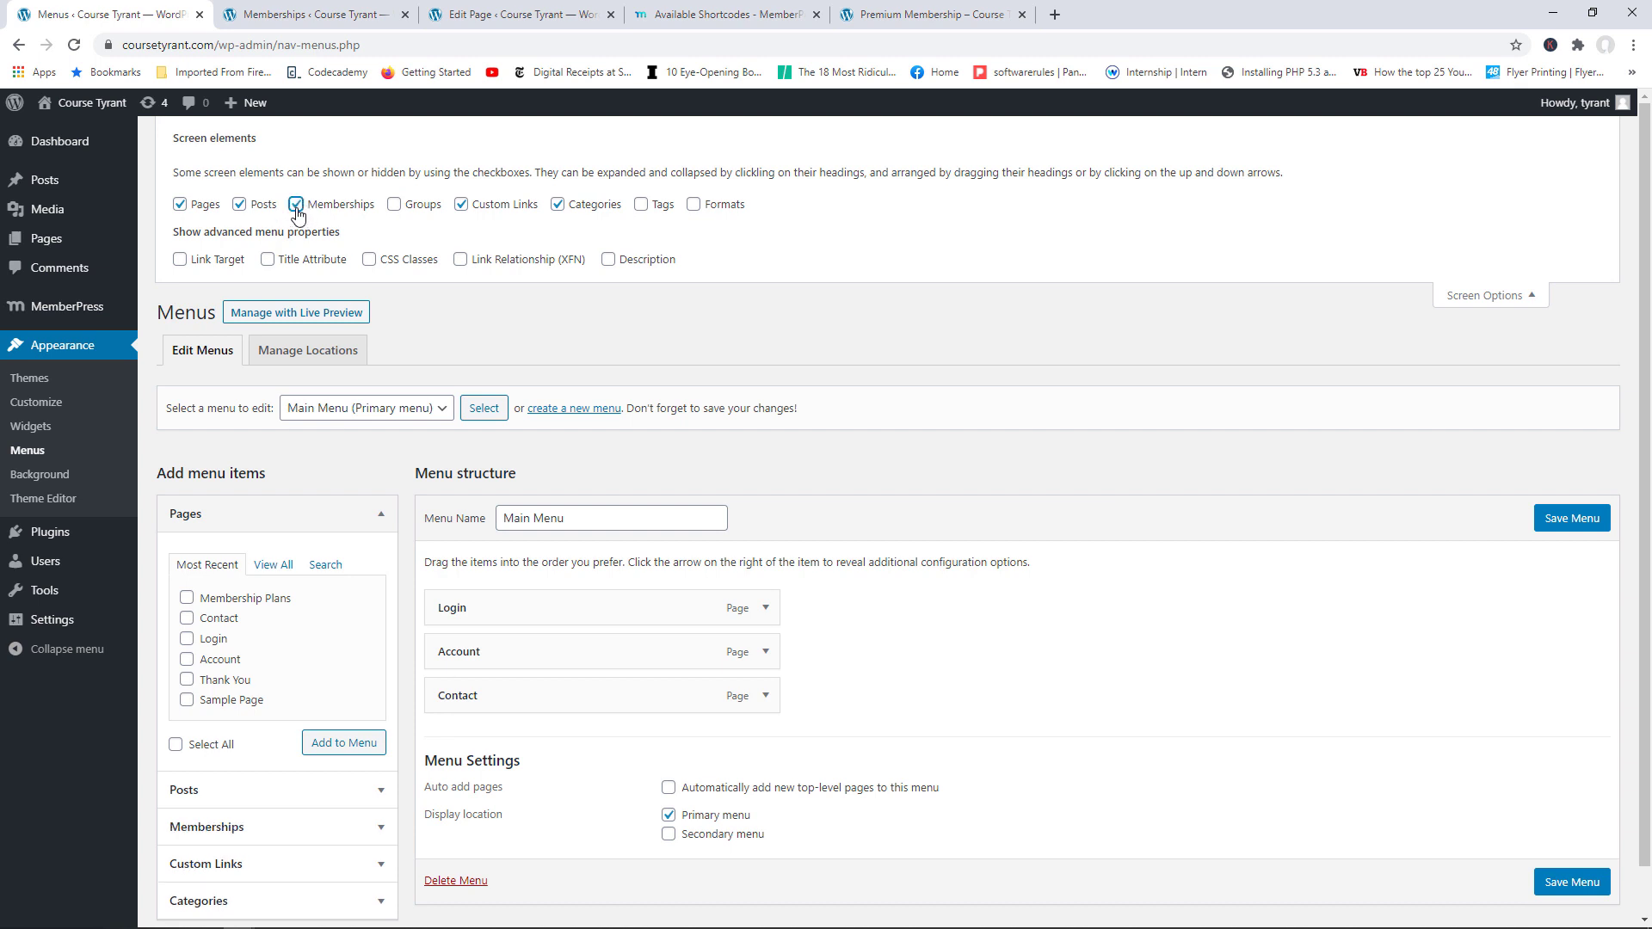
pyautogui.click(1530, 296)
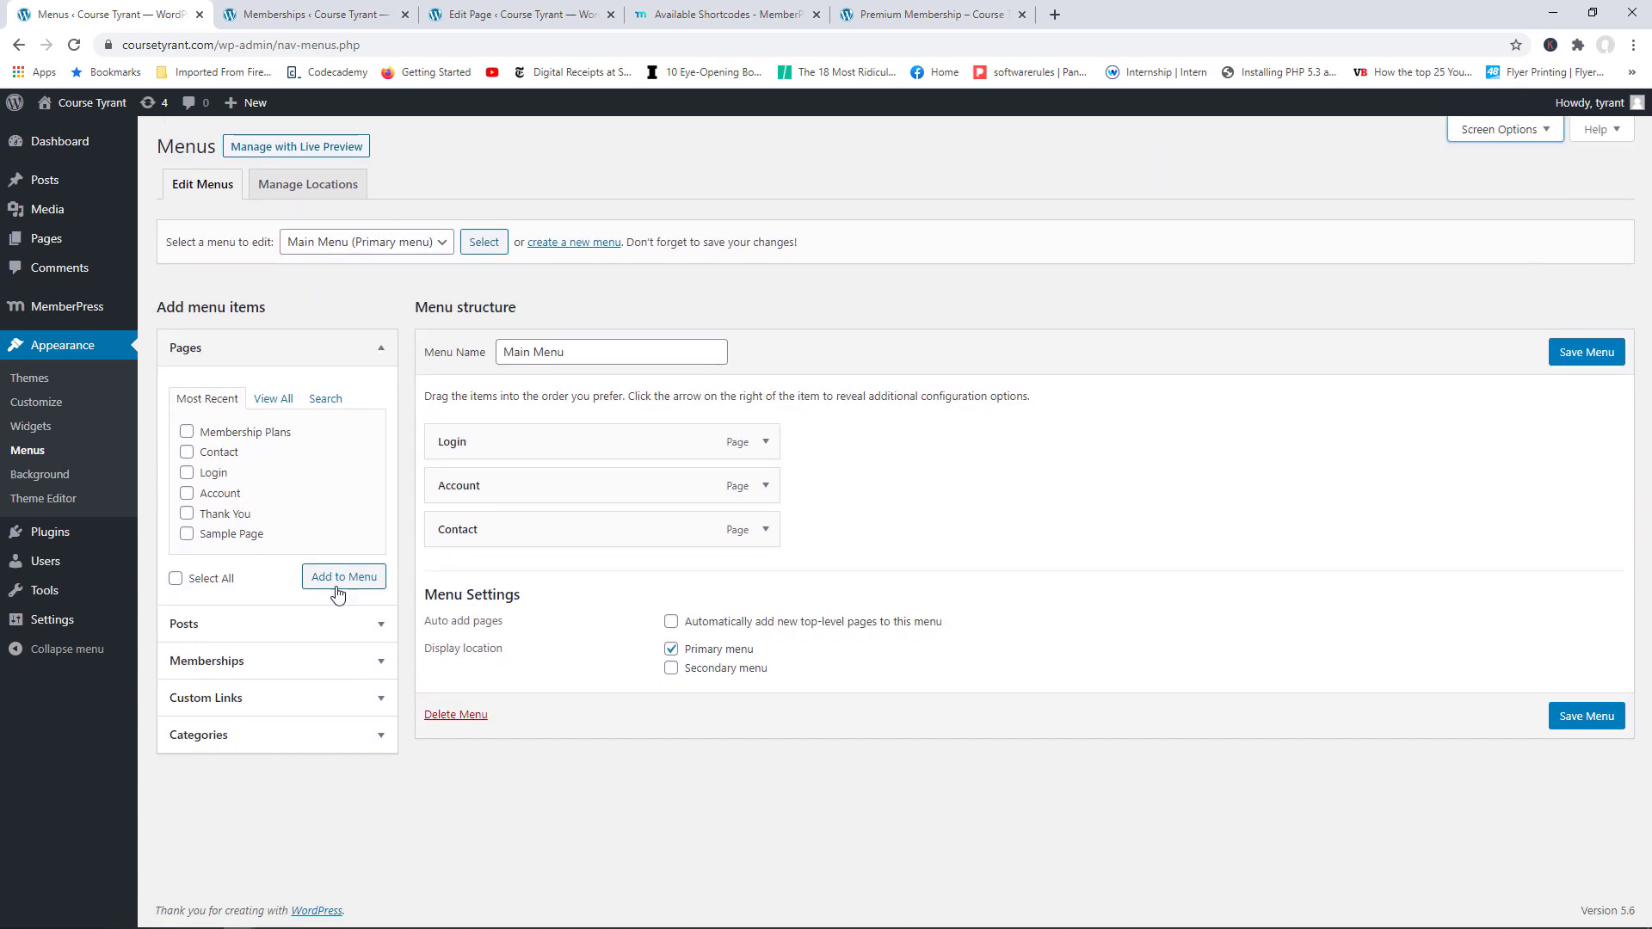
# Step: Add Premium Membership and Standard Membership to the Main Menu
pyautogui.click(358, 667)
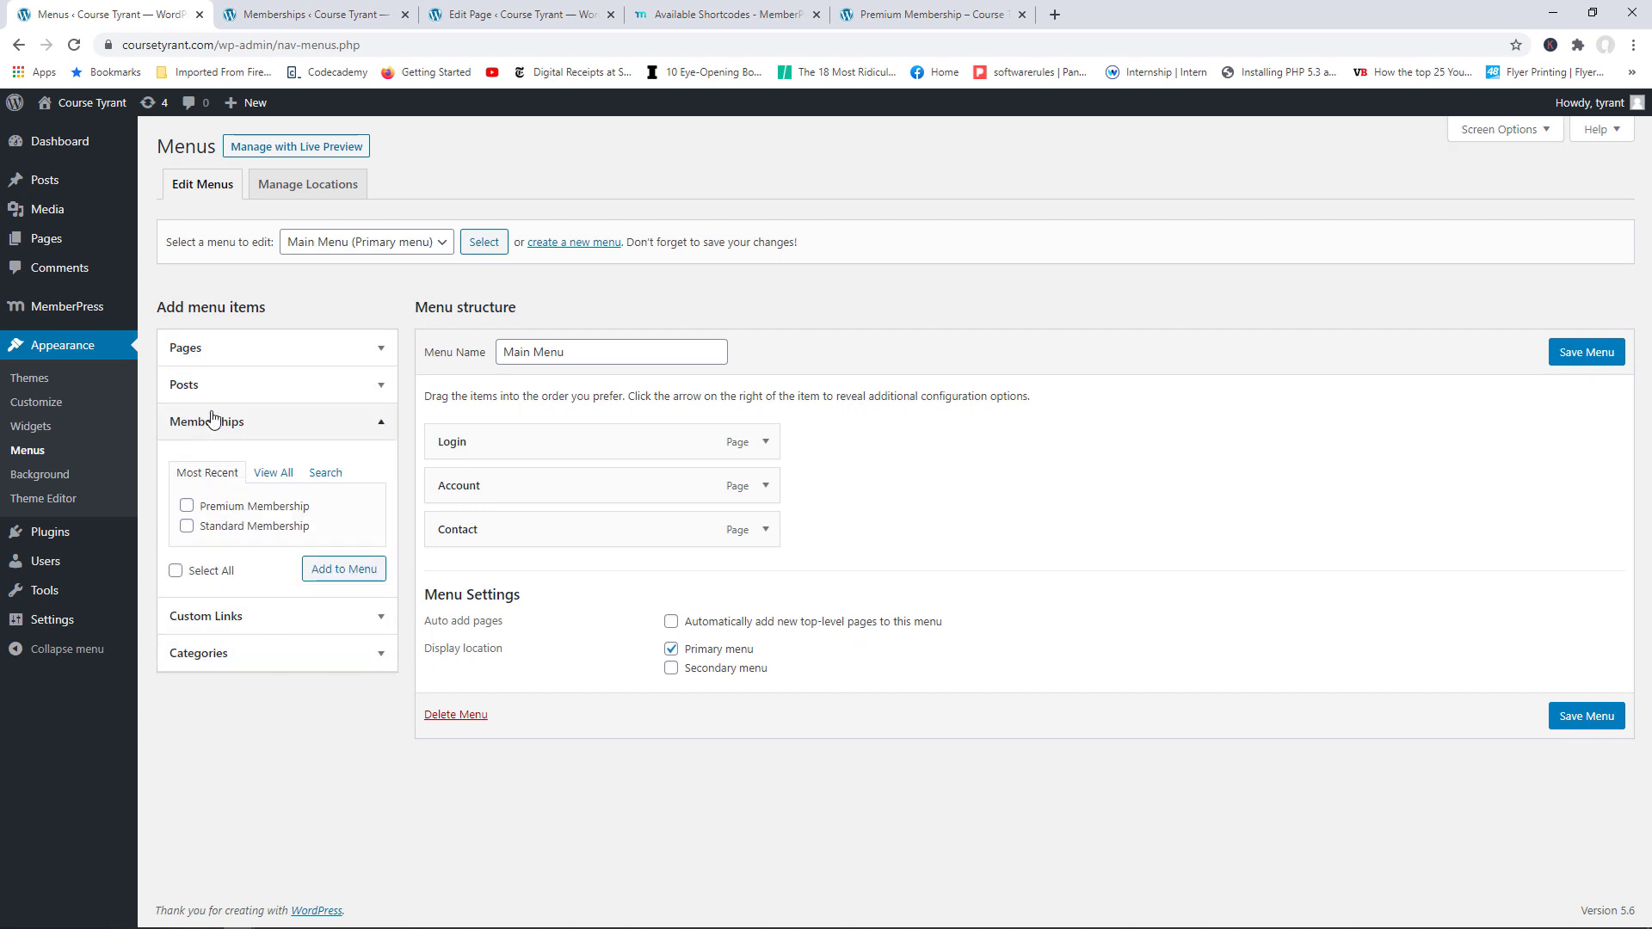
pyautogui.click(187, 506)
pyautogui.click(186, 526)
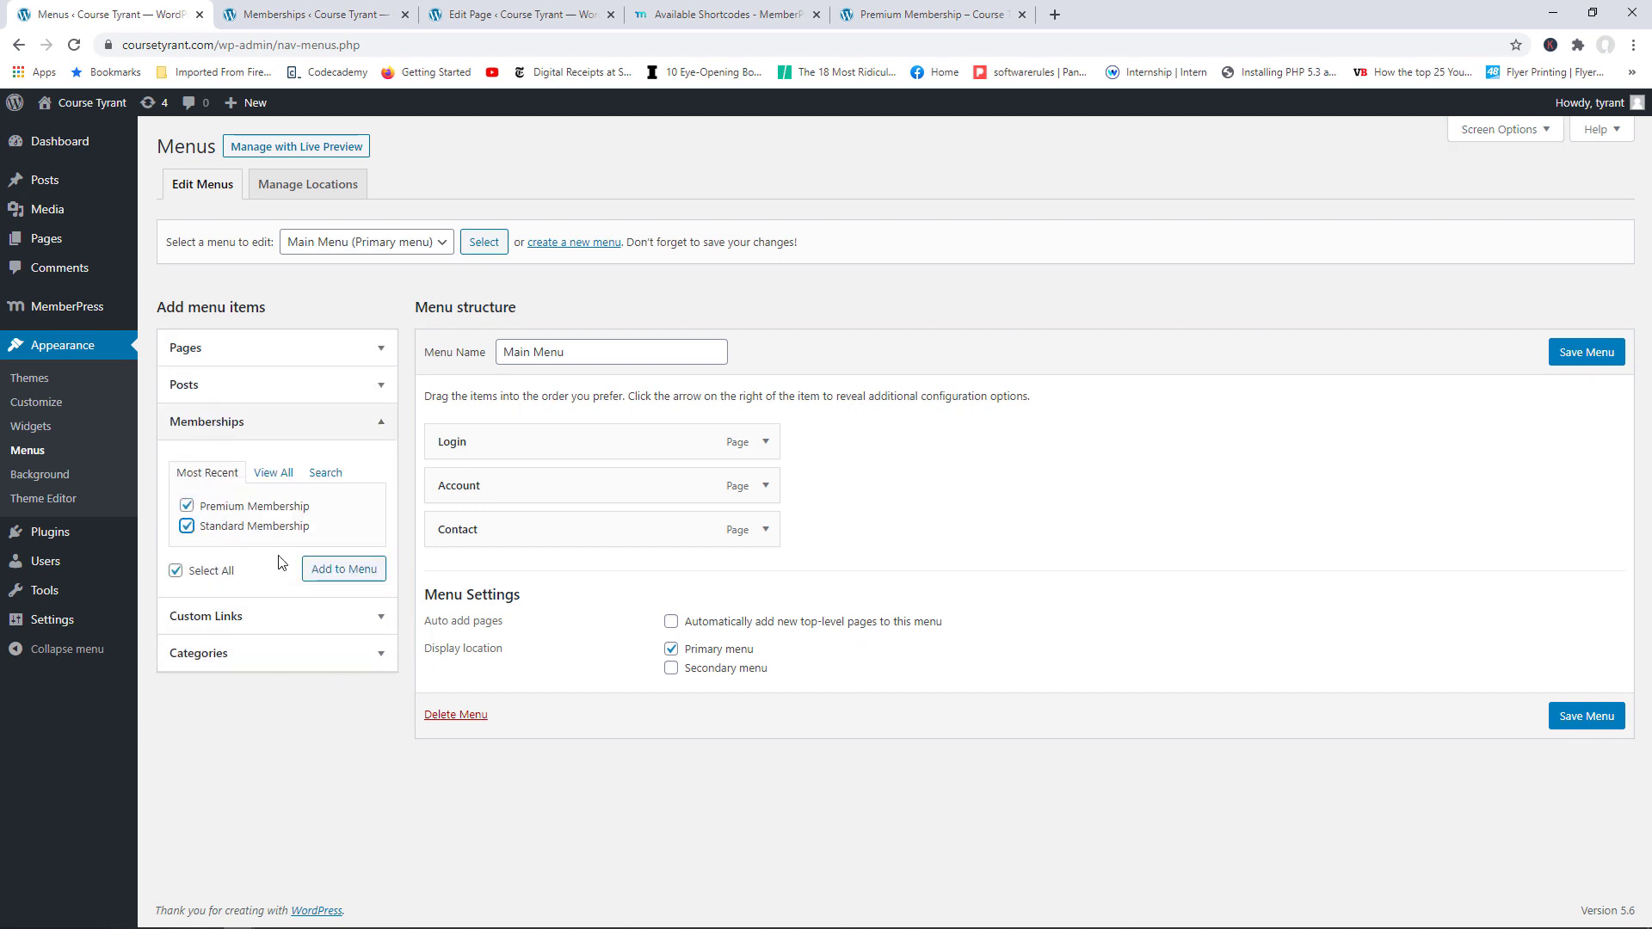
pyautogui.click(325, 574)
# Step: Add the Membership Plans page, save the Main Menu, and view the live front page
pyautogui.click(369, 353)
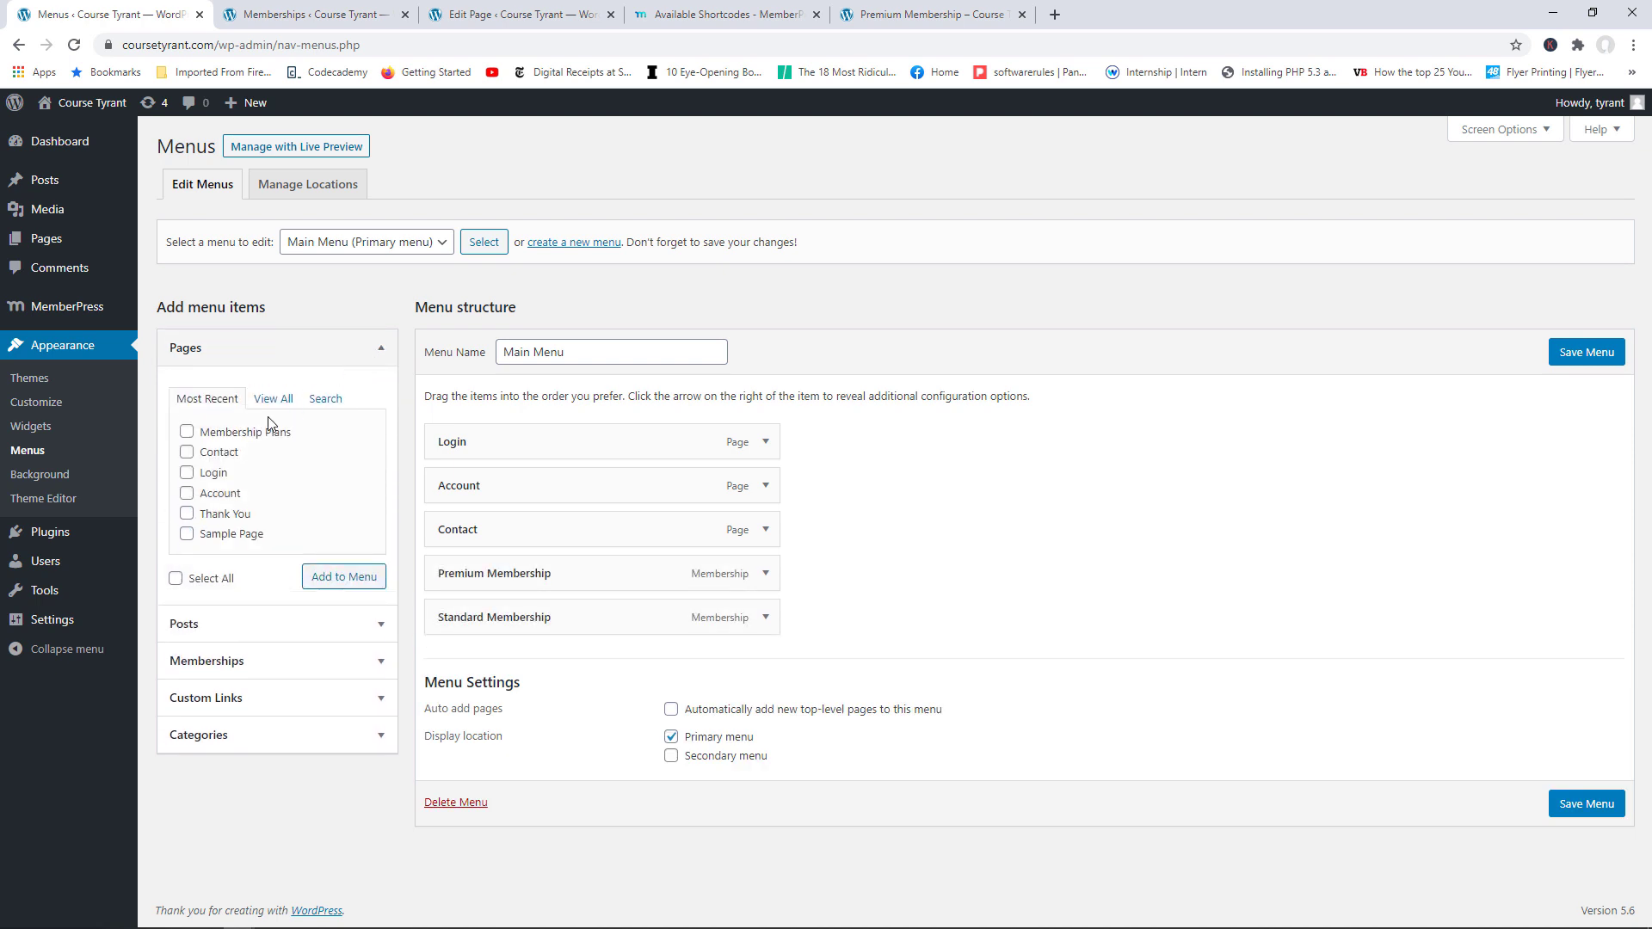
pyautogui.click(245, 433)
pyautogui.click(323, 577)
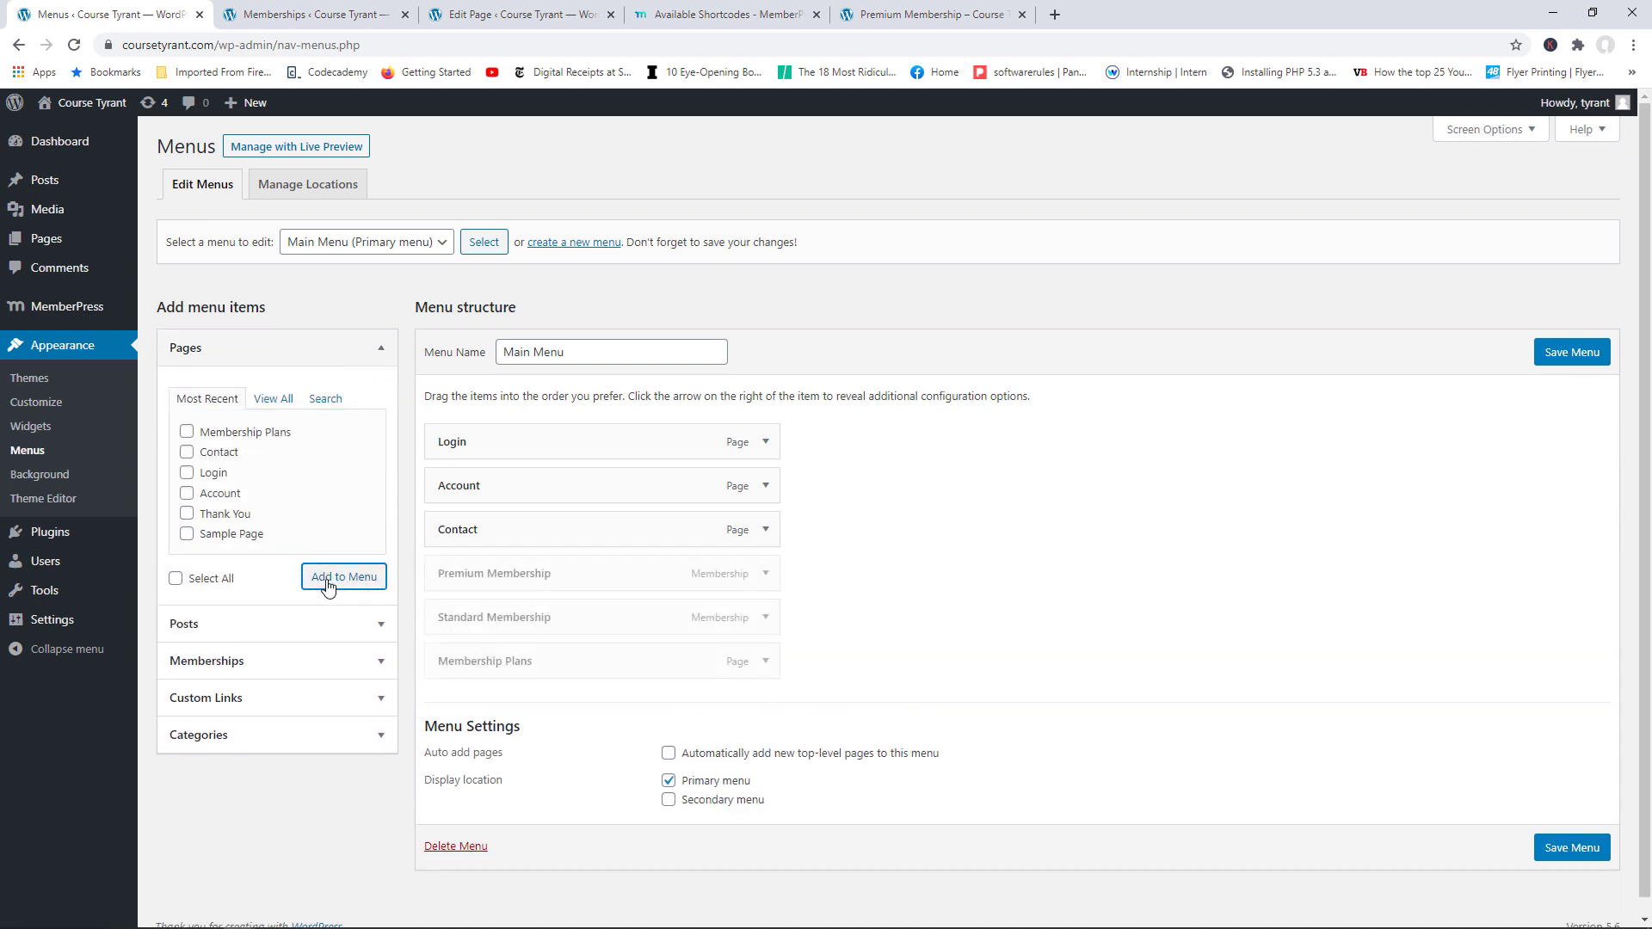
pyautogui.click(1561, 851)
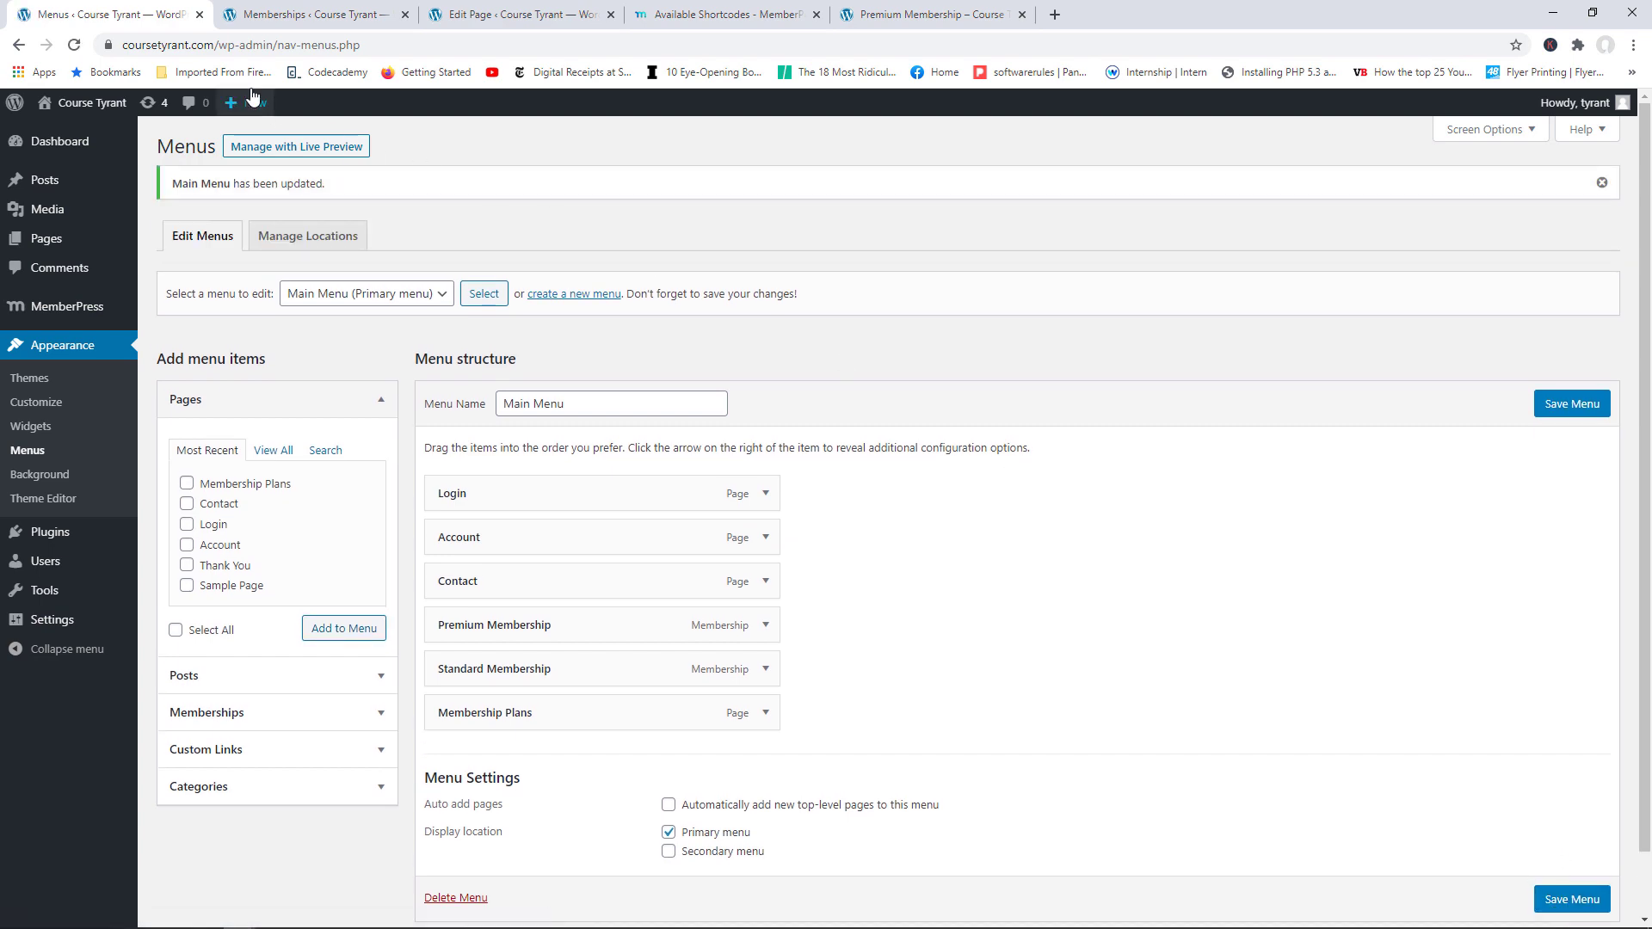
pyautogui.click(308, 15)
pyautogui.click(112, 105)
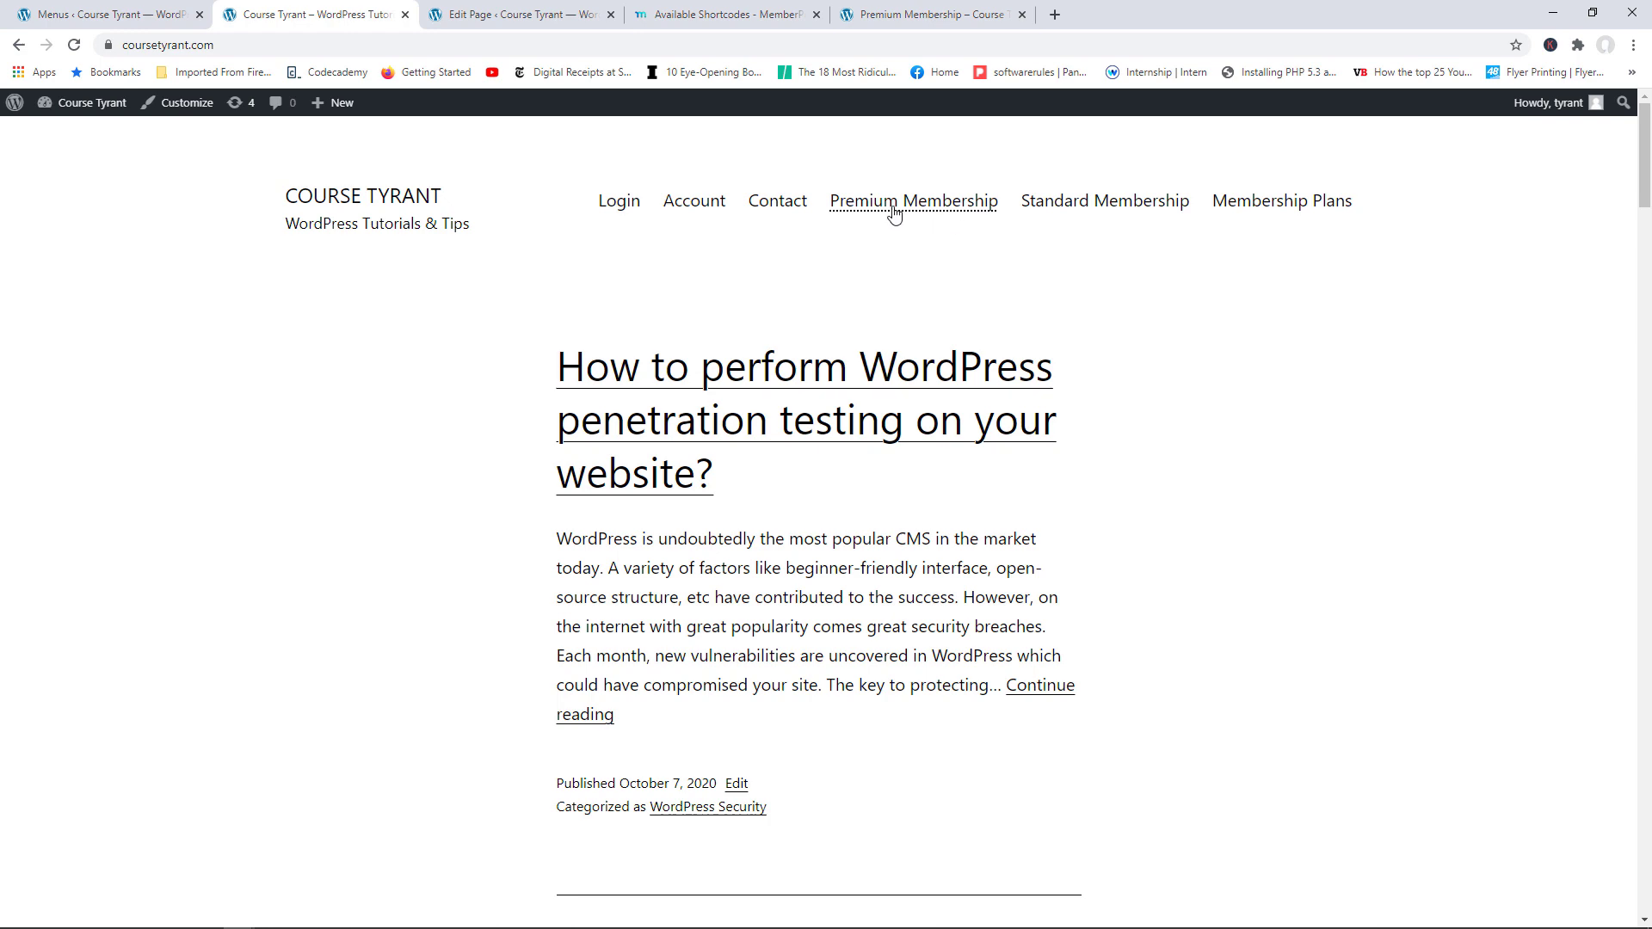
# Step: Visit the Premium Membership and Standard Membership pages from the live site navigation
pyautogui.click(943, 208)
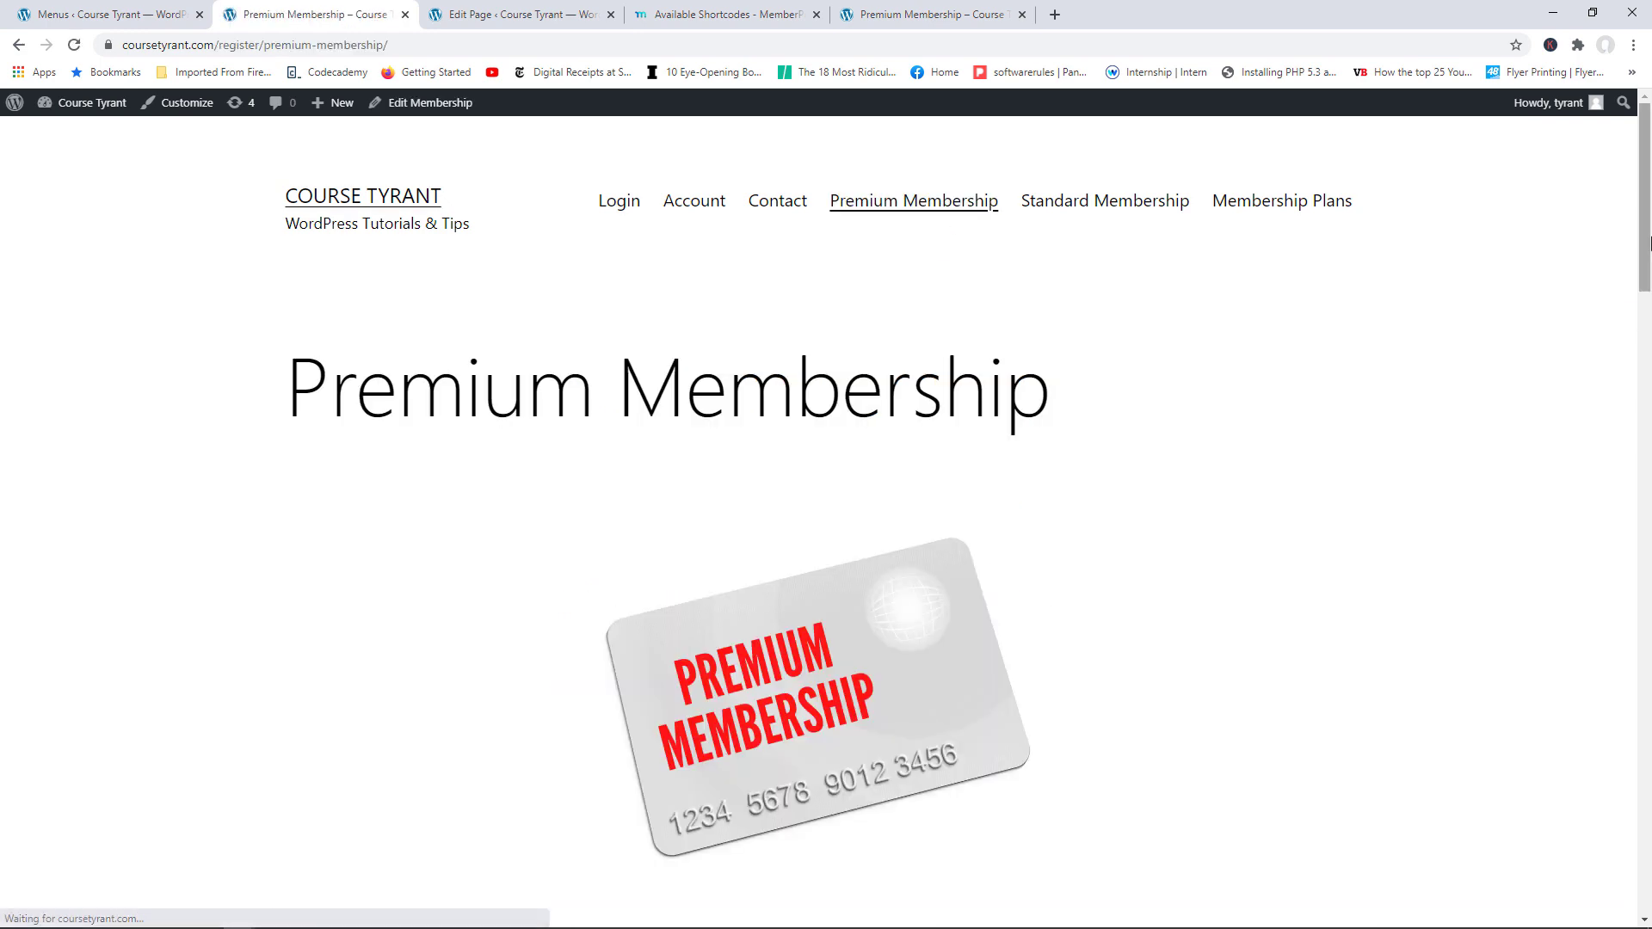
pyautogui.moveTo(1647, 173)
pyautogui.mouseDown()
pyautogui.moveTo(1649, 413)
pyautogui.moveTo(1650, 160)
pyautogui.mouseUp()
pyautogui.click(1108, 209)
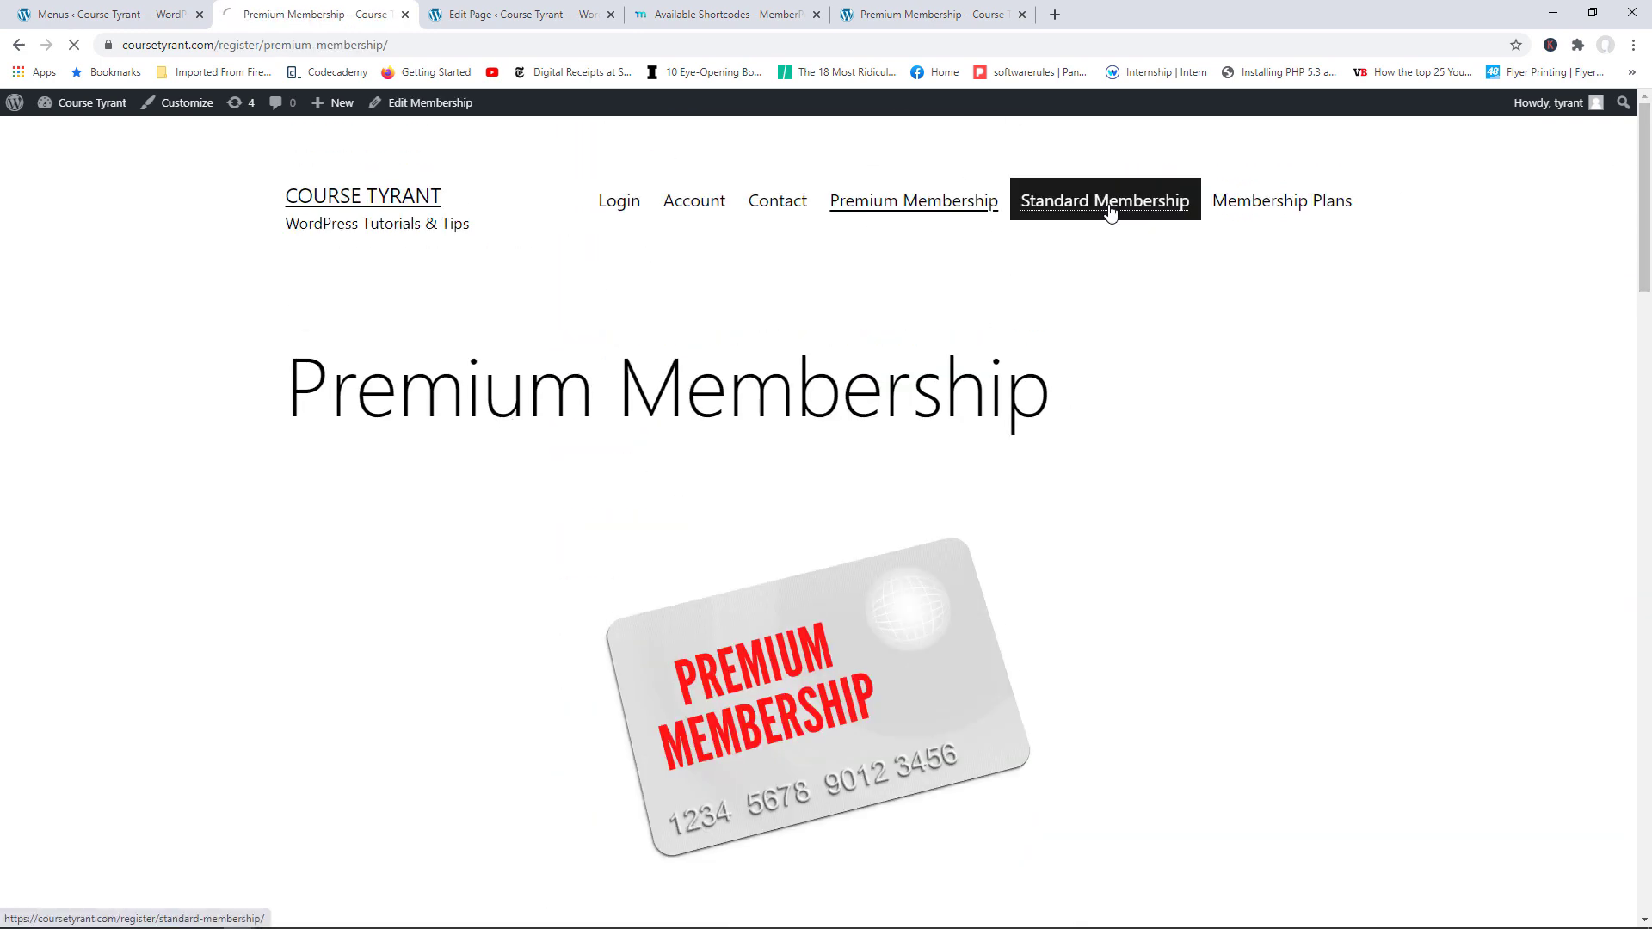
pyautogui.click(1651, 499)
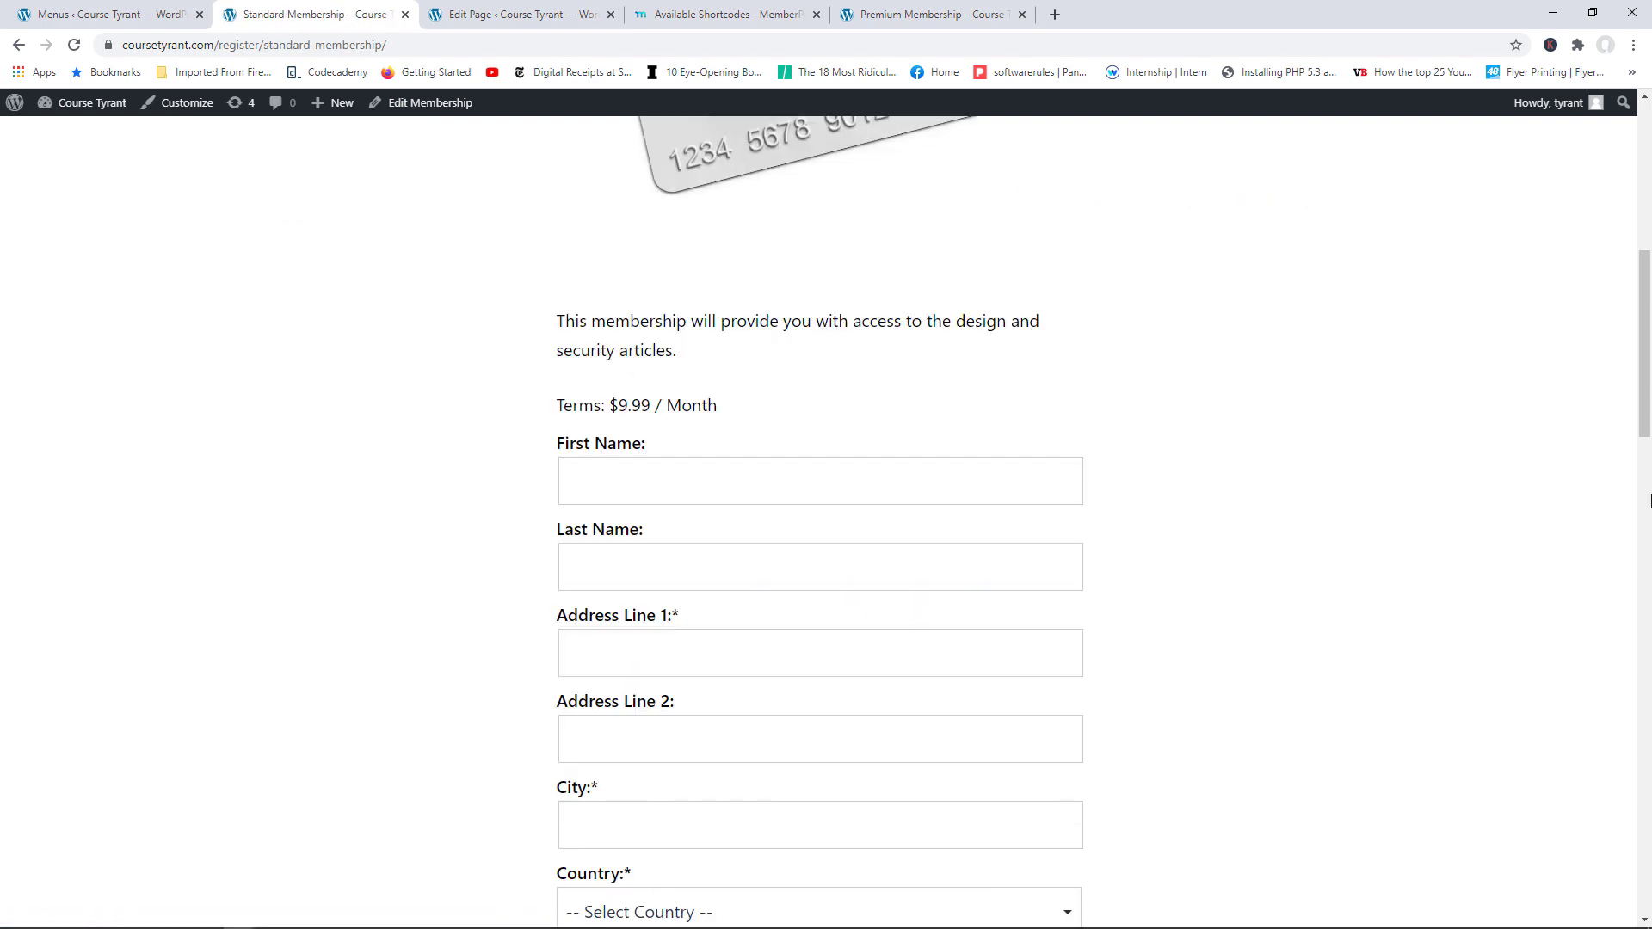
# Step: View the Membership Plans page, then return to the Available Shortcodes documentation
pyautogui.click(1646, 239)
pyautogui.click(1271, 210)
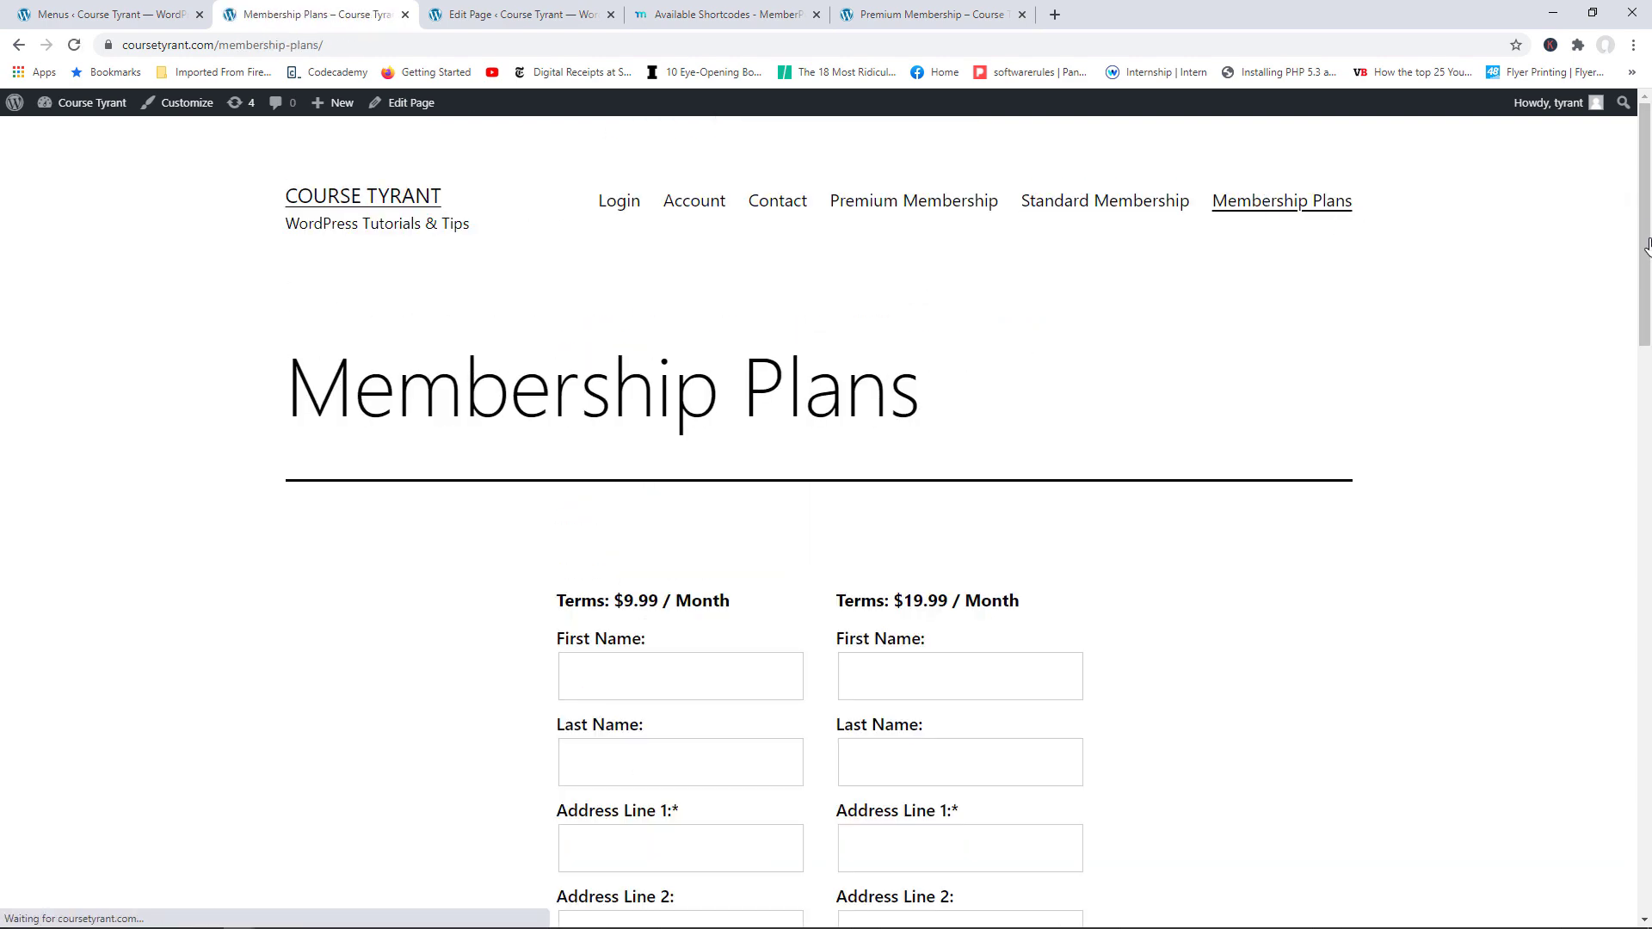
pyautogui.moveTo(1647, 246)
pyautogui.mouseDown()
pyautogui.moveTo(1646, 520)
pyautogui.moveTo(1647, 275)
pyautogui.mouseUp()
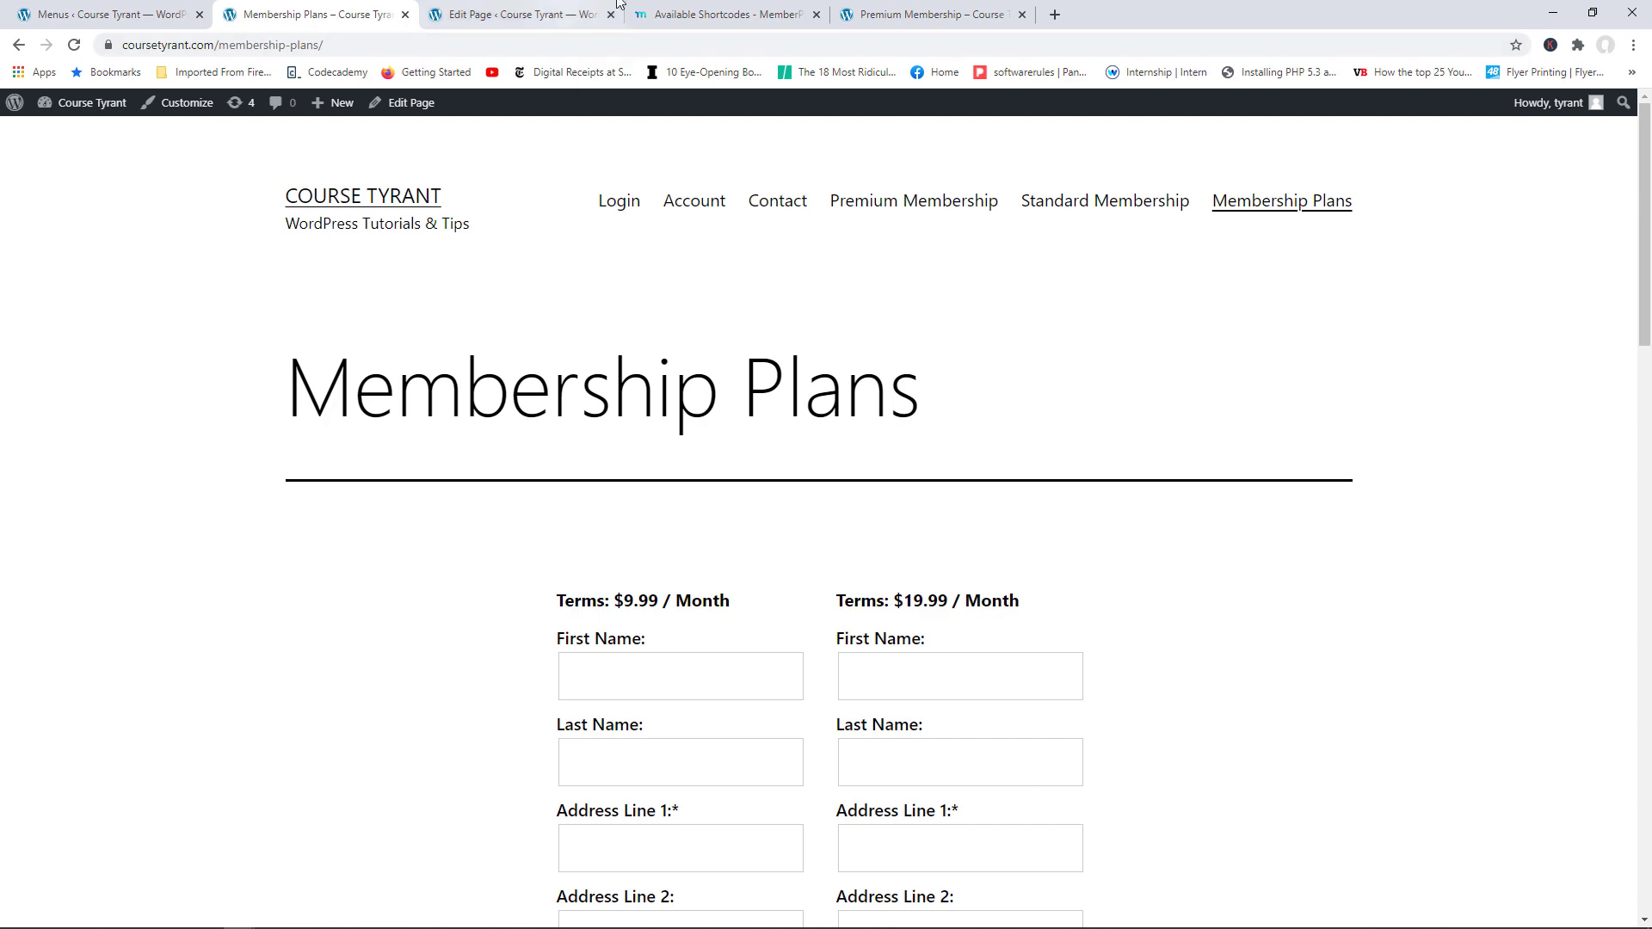
pyautogui.click(662, 13)
pyautogui.click(1408, 460)
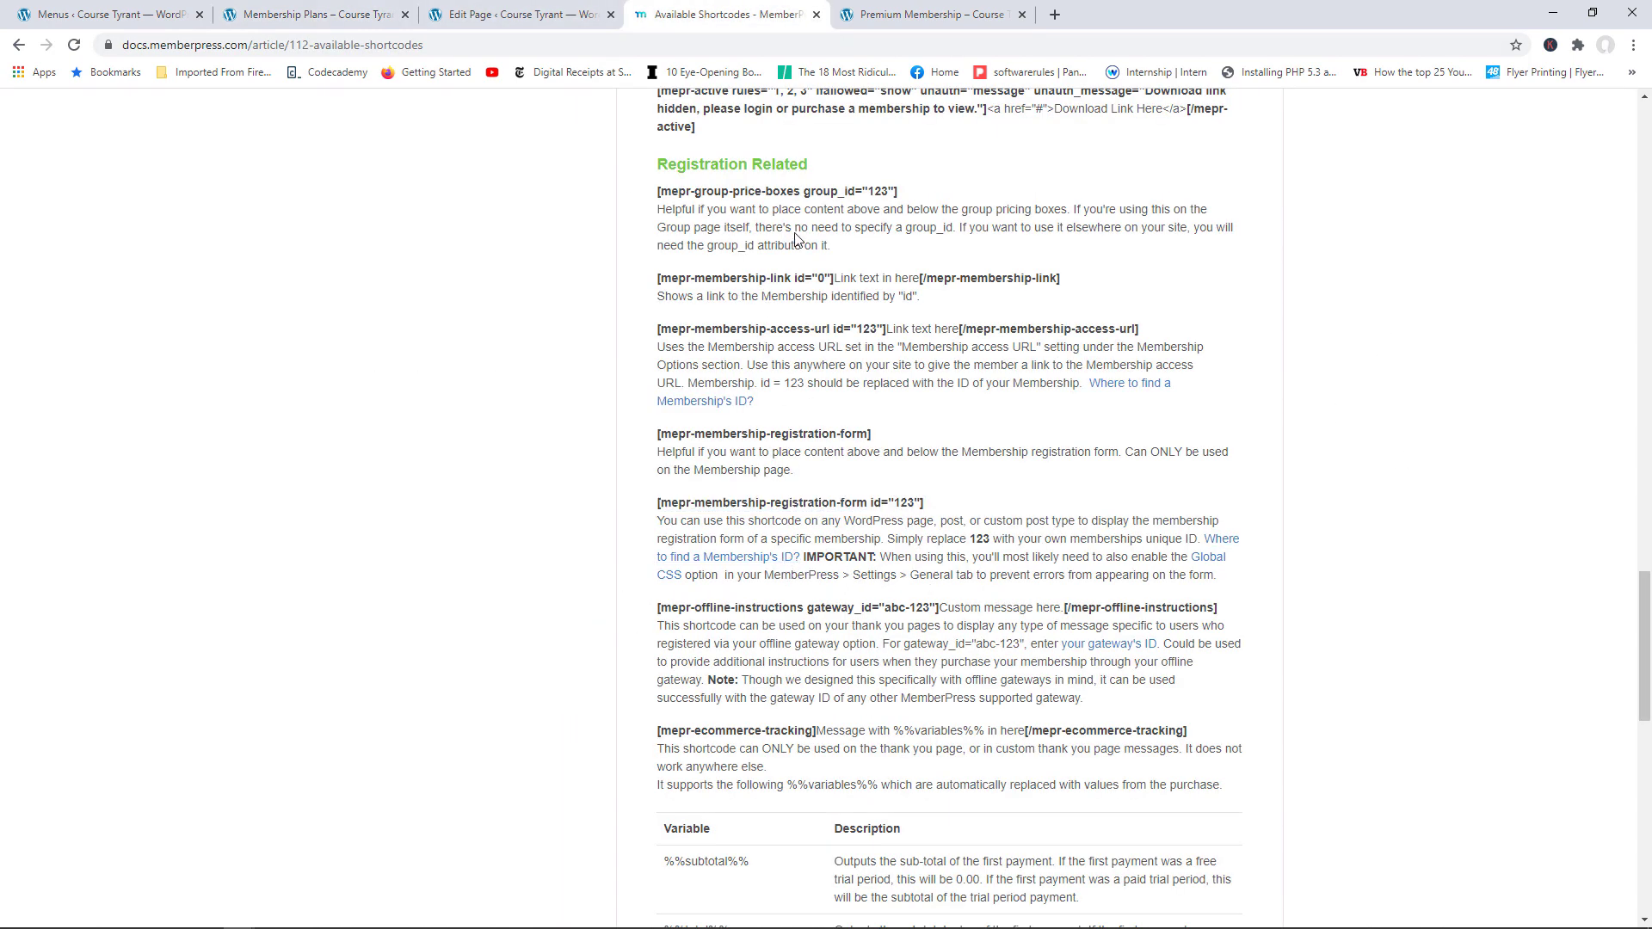
# Step: Scroll through the Registration Related shortcodes section of the documentation
pyautogui.moveTo(1646, 627); pyautogui.dragTo(1650, 166)
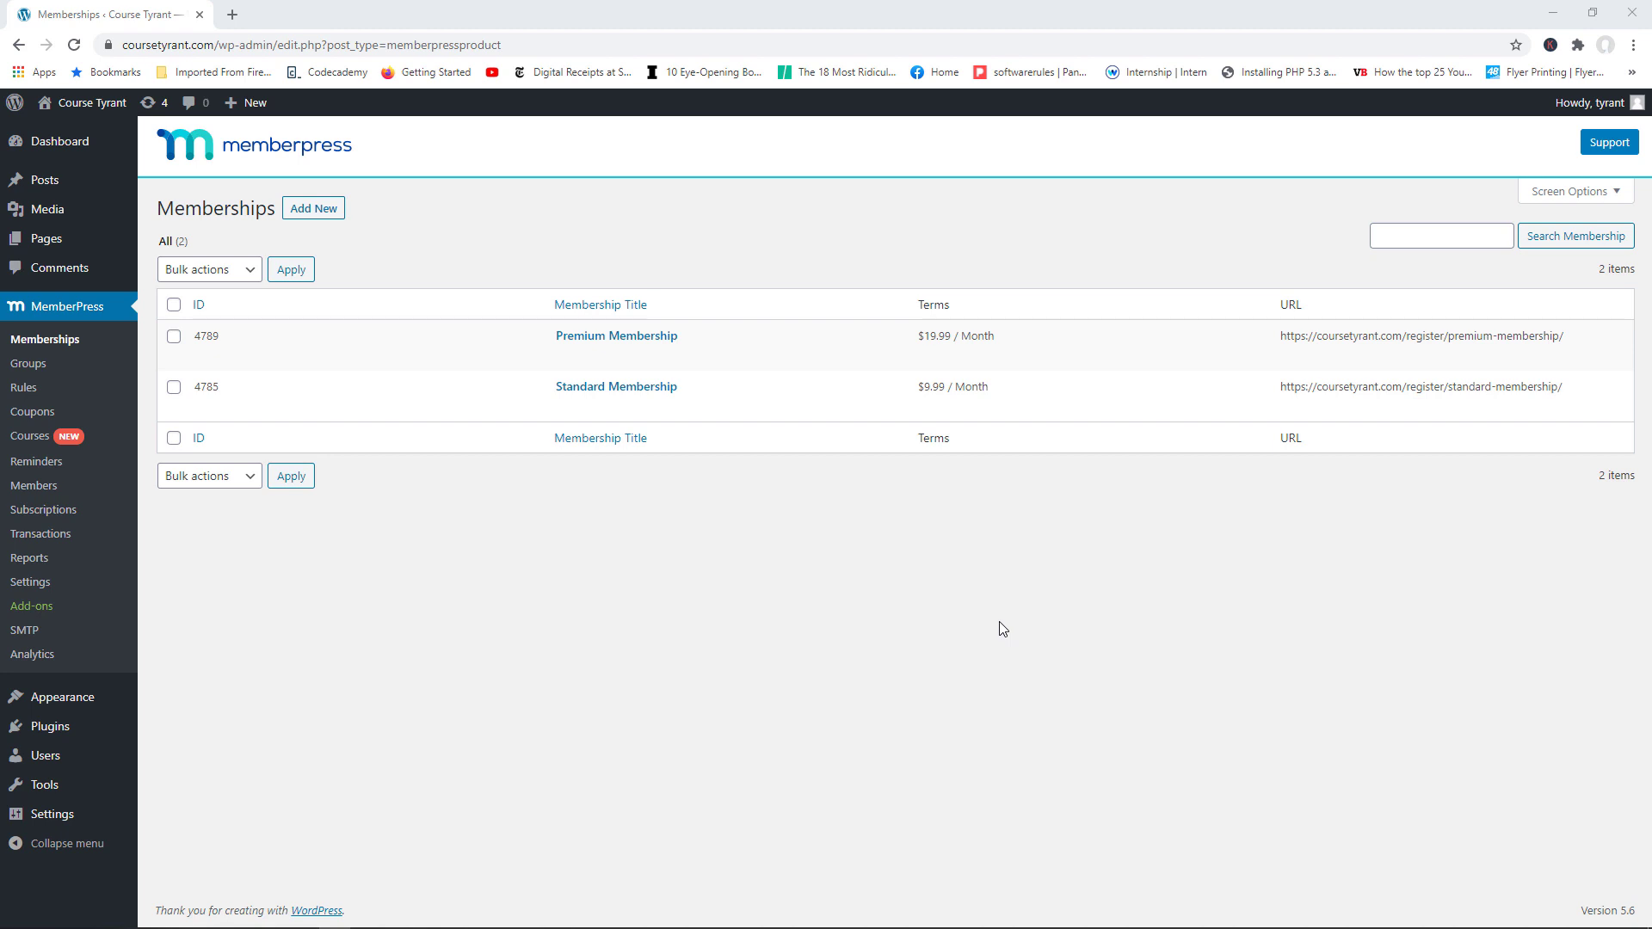
# Step: Add a new group titled 'Our Membership Plans' and paste its description sentence
pyautogui.click(50, 372)
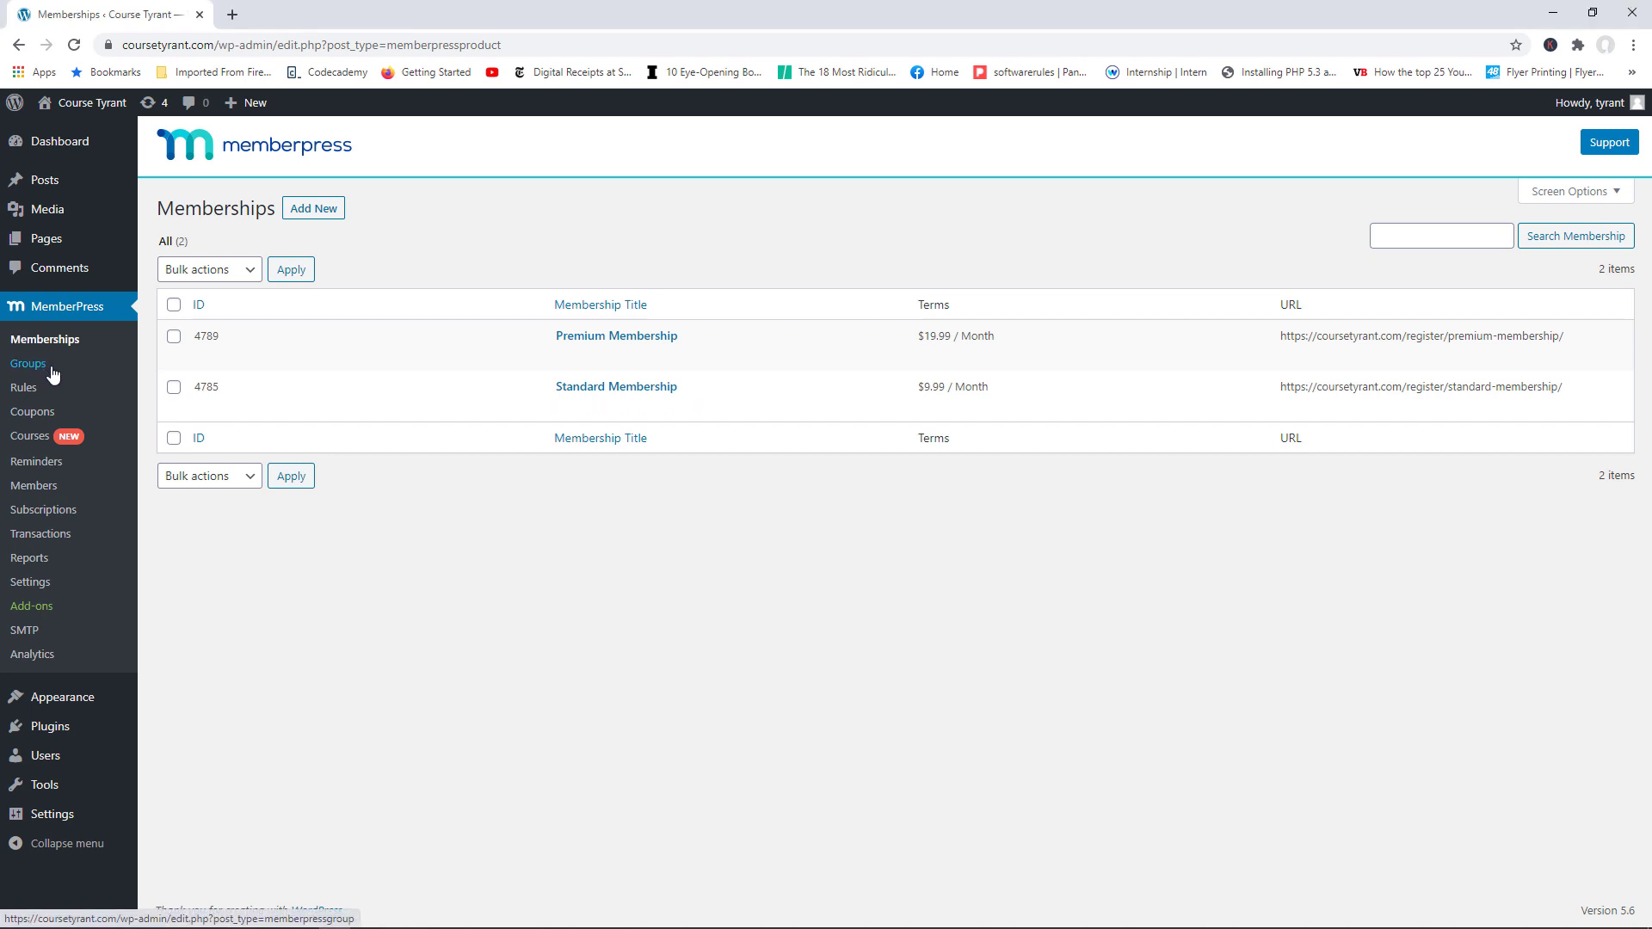
pyautogui.click(270, 209)
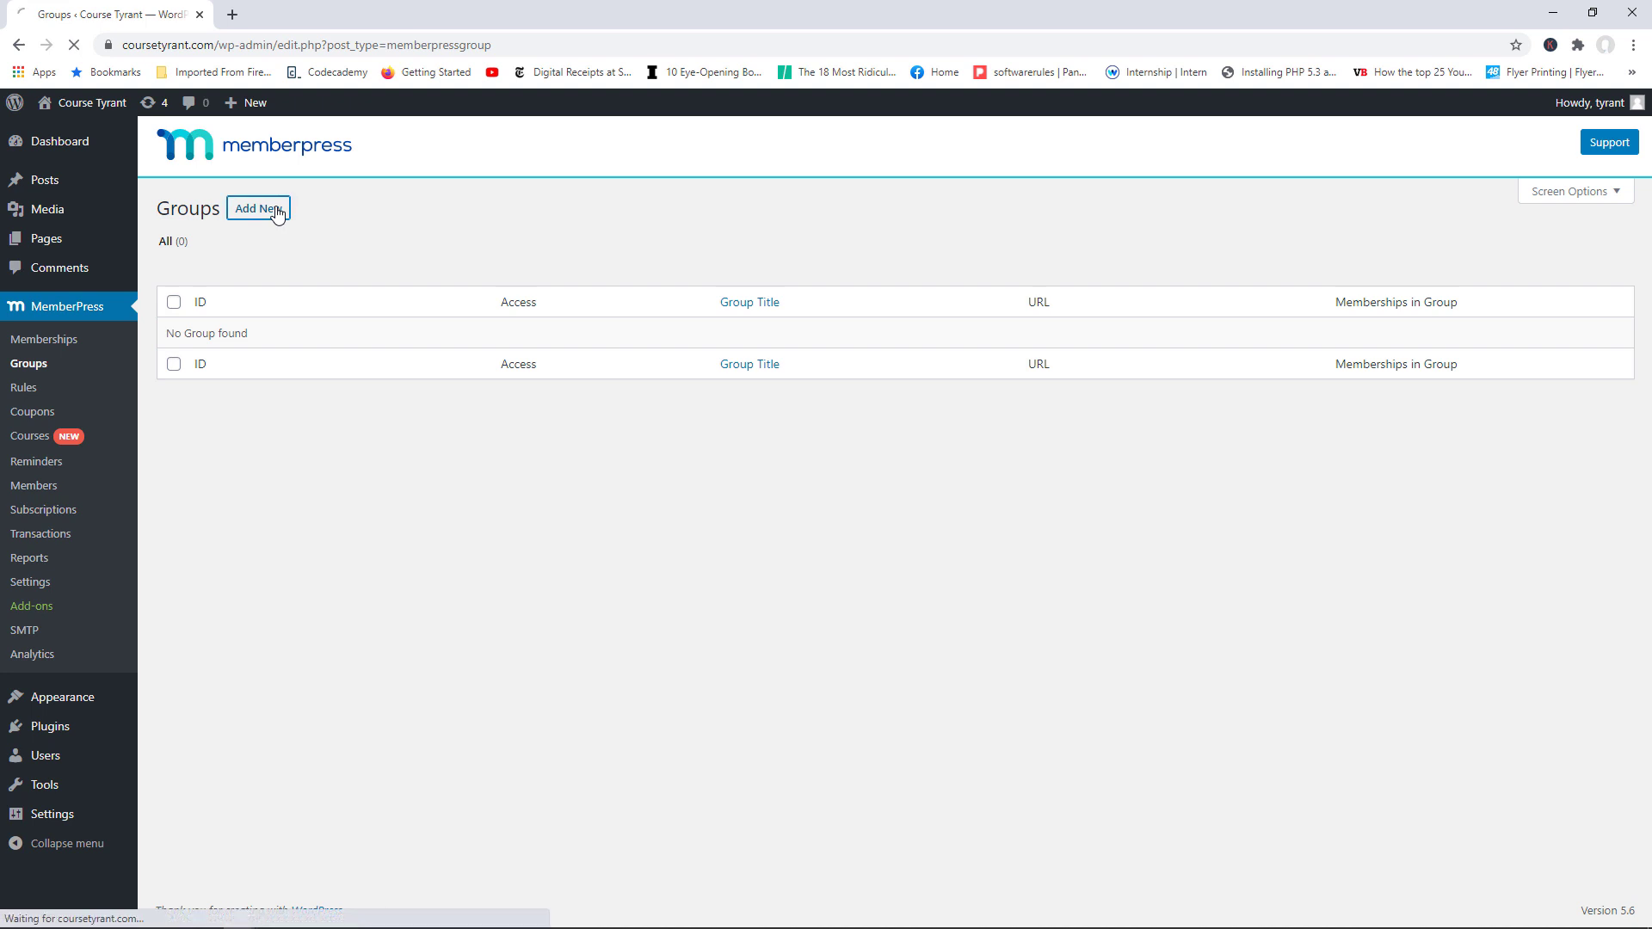
pyautogui.write('O')
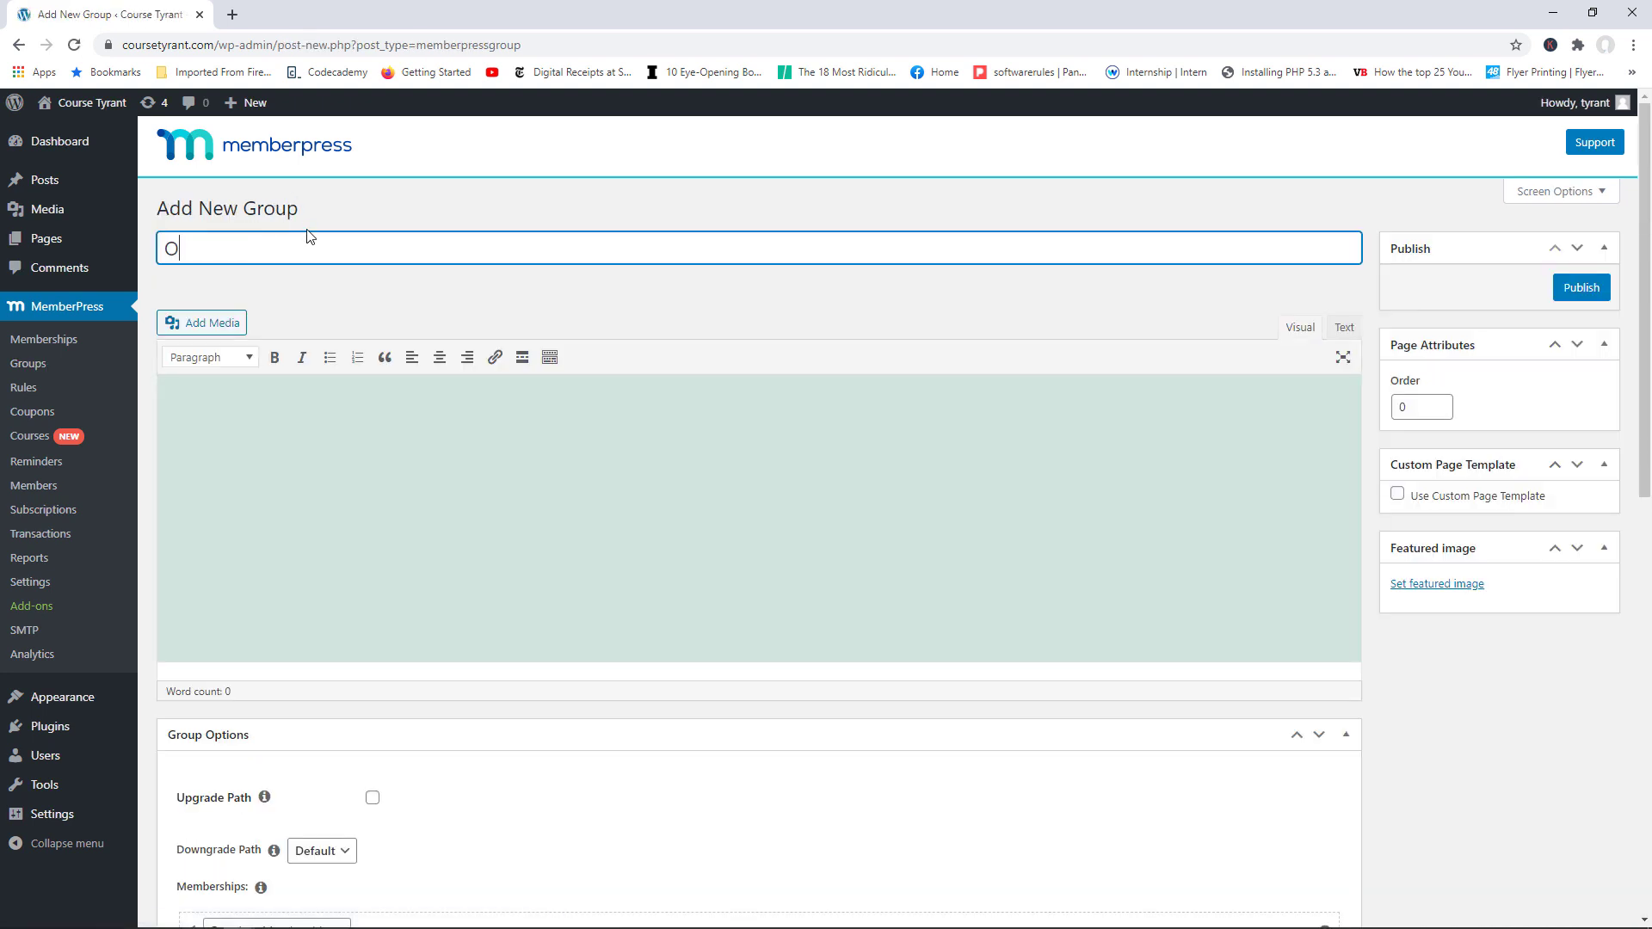
pyautogui.write('ur Membership Plans')
pyautogui.click(287, 468)
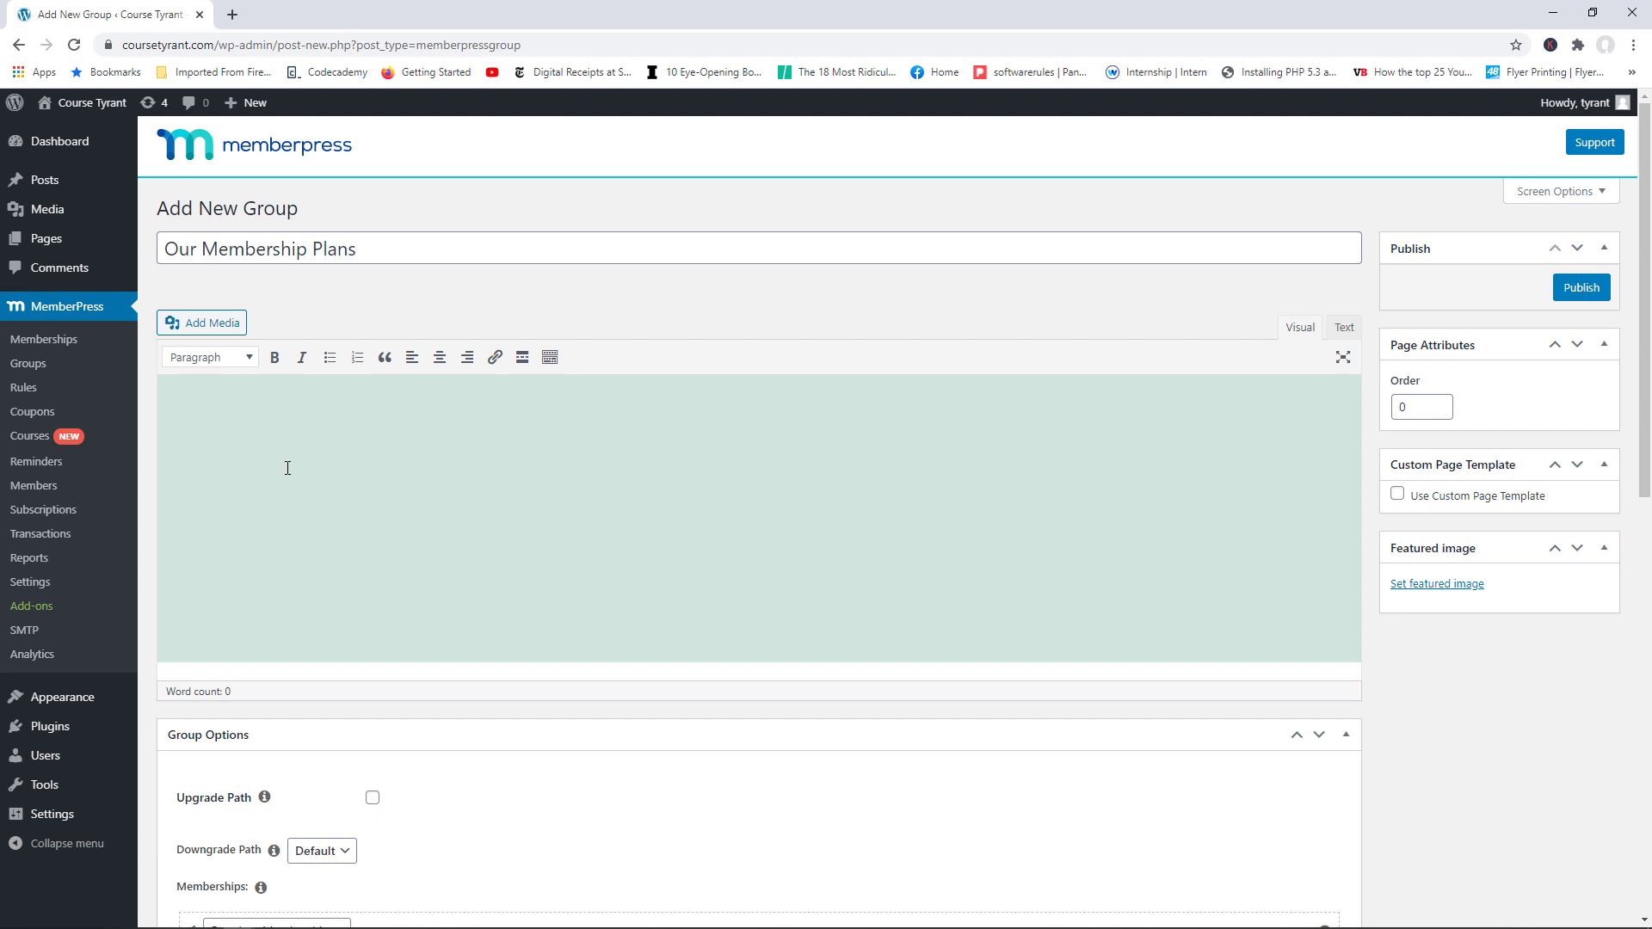
pyautogui.write('Below you can see and compare all our membership plans')
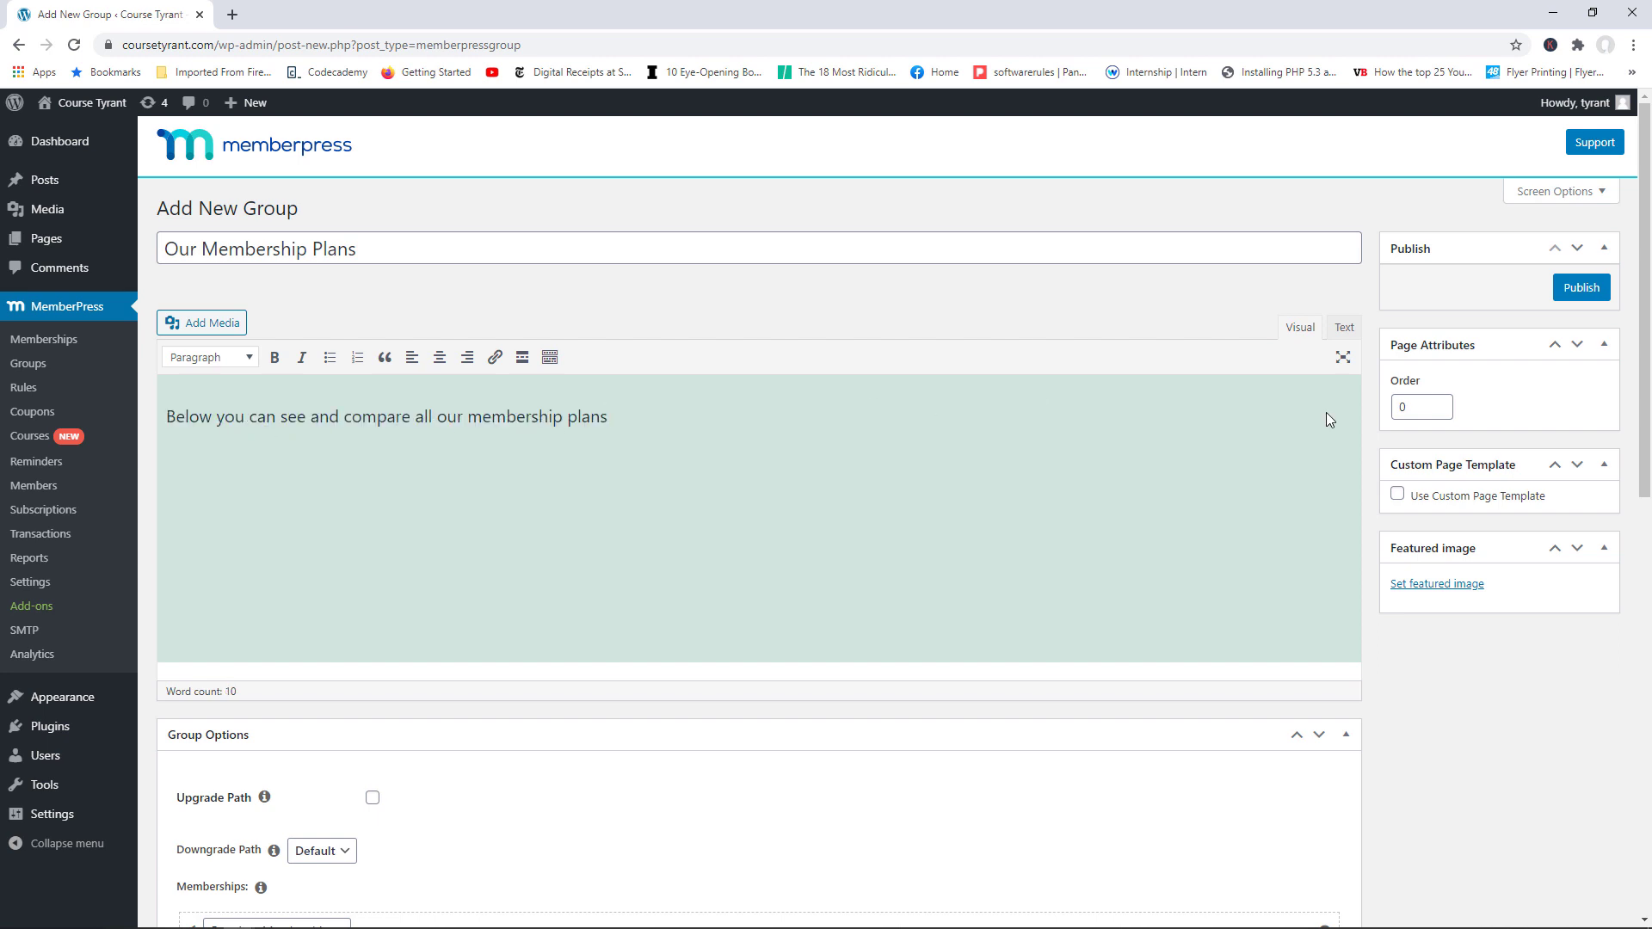
# Step: Enable the Upgrade Path with billing reset off and Downgrade Path left at Default
pyautogui.moveTo(1648, 287); pyautogui.dragTo(1648, 448)
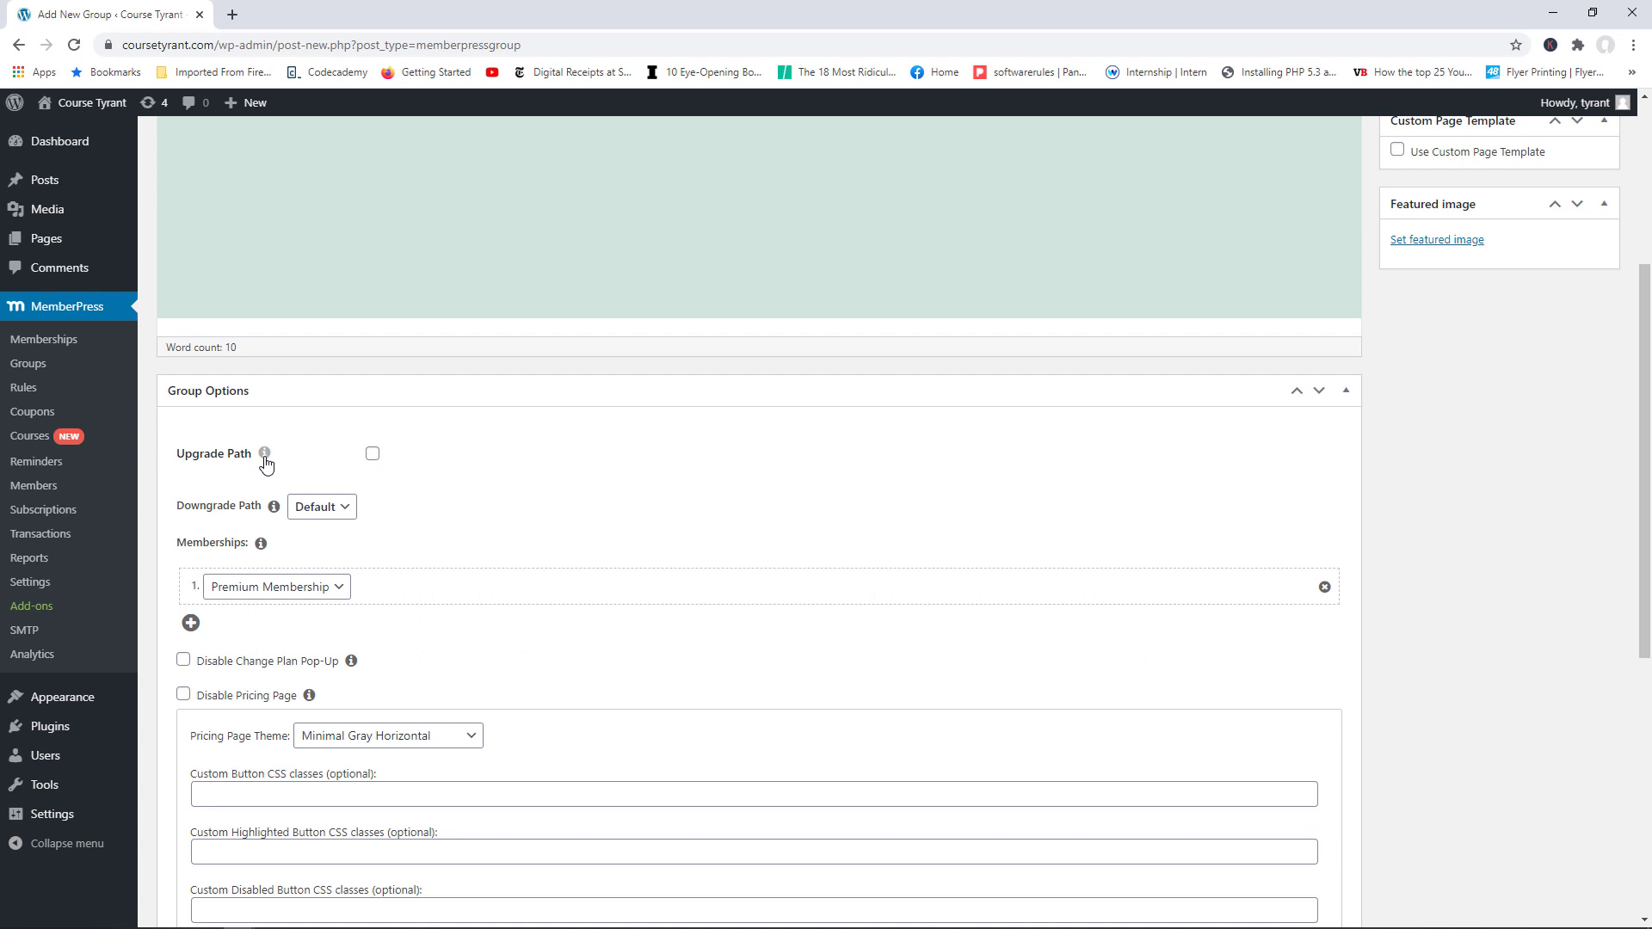
pyautogui.click(371, 454)
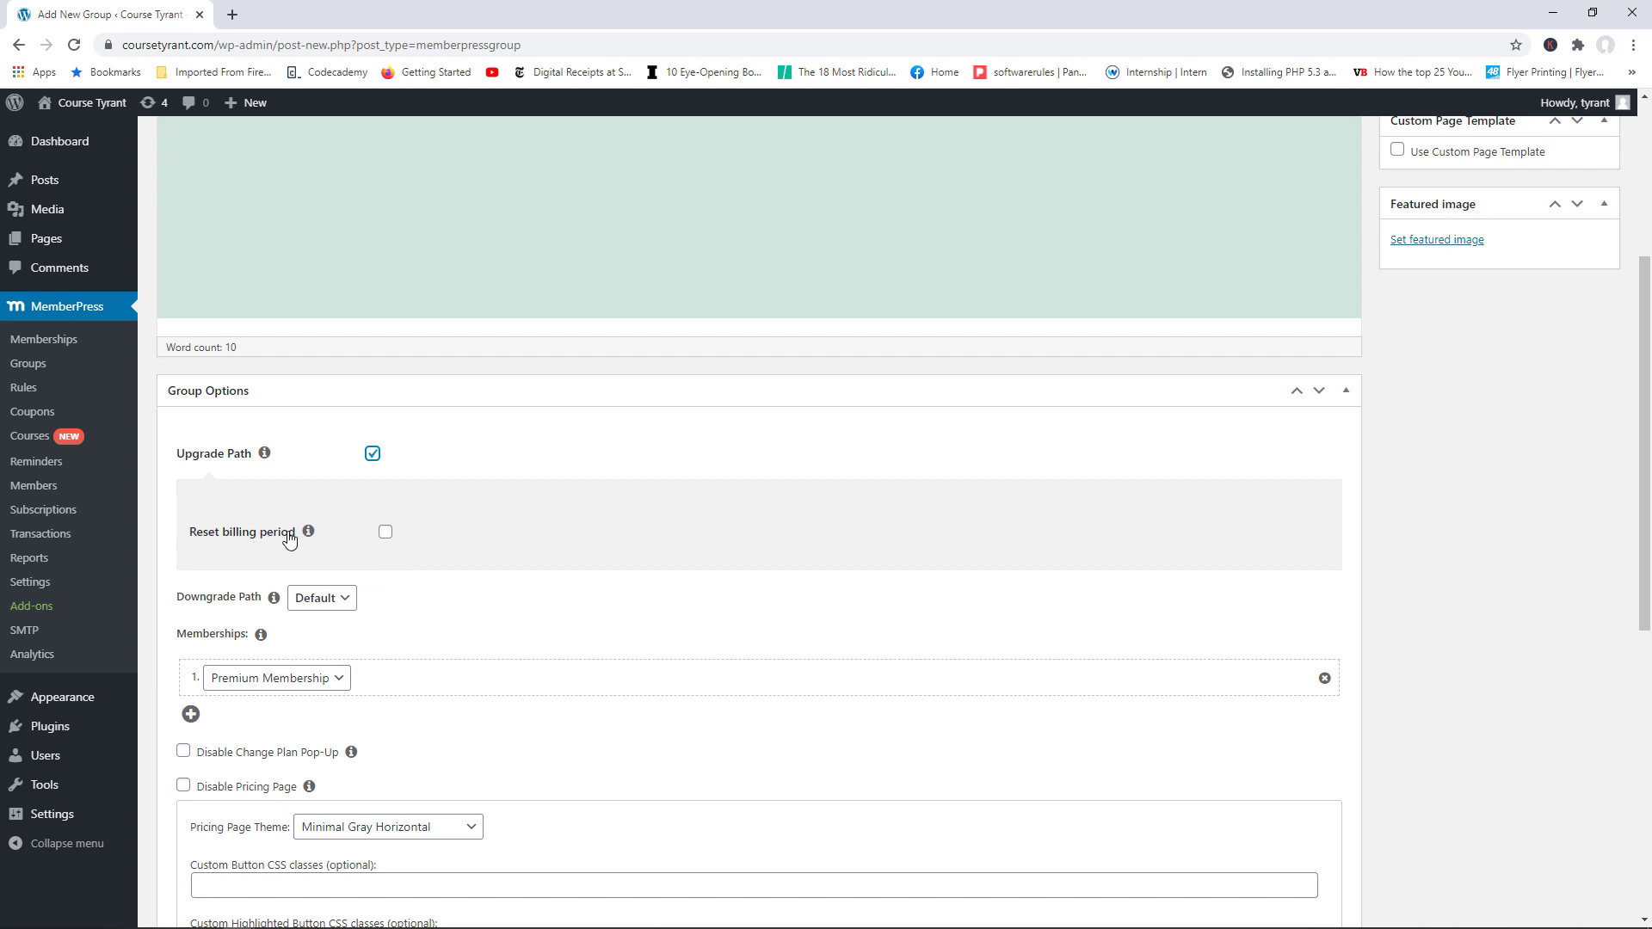
pyautogui.click(386, 533)
pyautogui.click(385, 532)
pyautogui.click(327, 600)
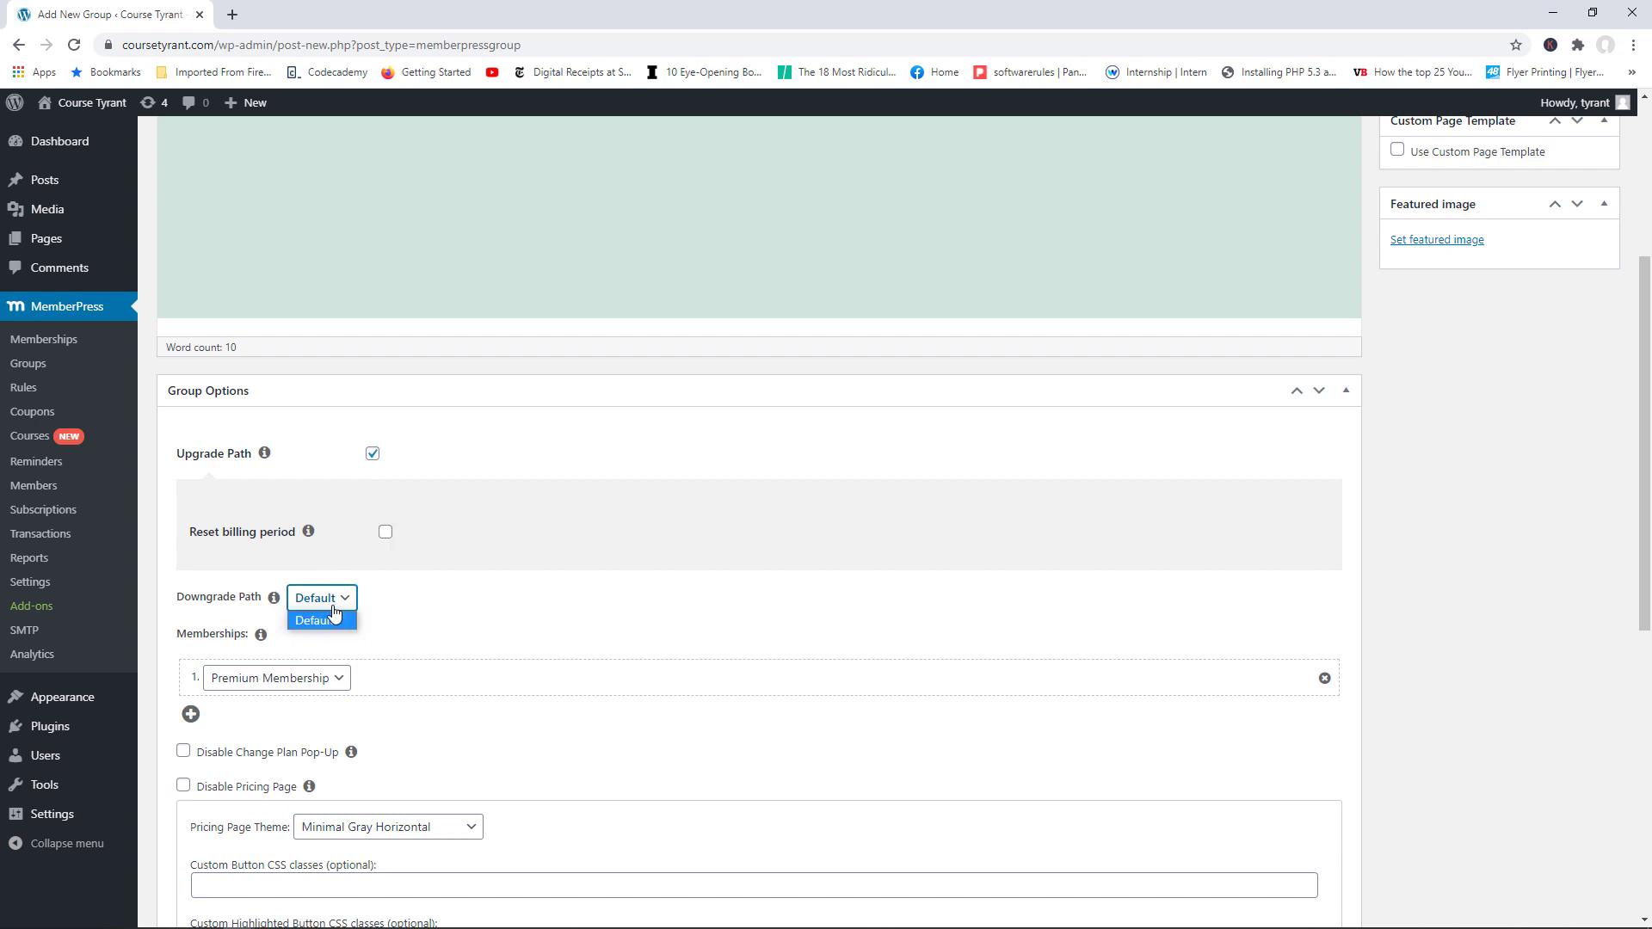
pyautogui.click(337, 613)
pyautogui.click(344, 602)
pyautogui.click(408, 610)
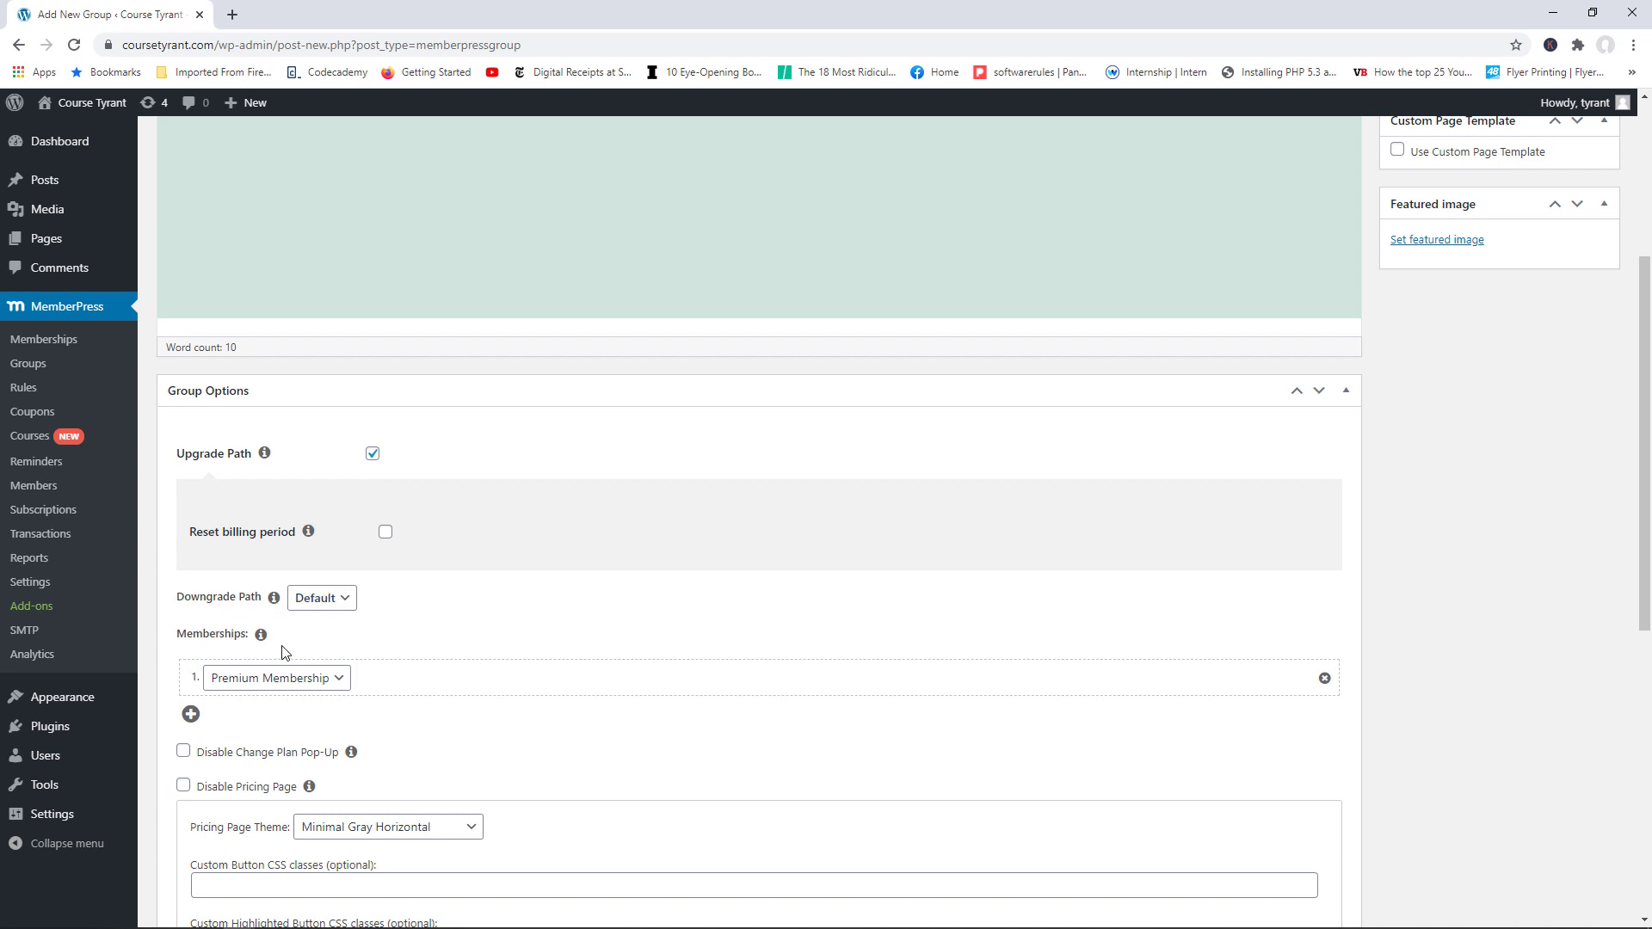
# Step: List Standard Membership first and Premium Membership second in the group
pyautogui.moveTo(1645, 459); pyautogui.dragTo(1644, 522)
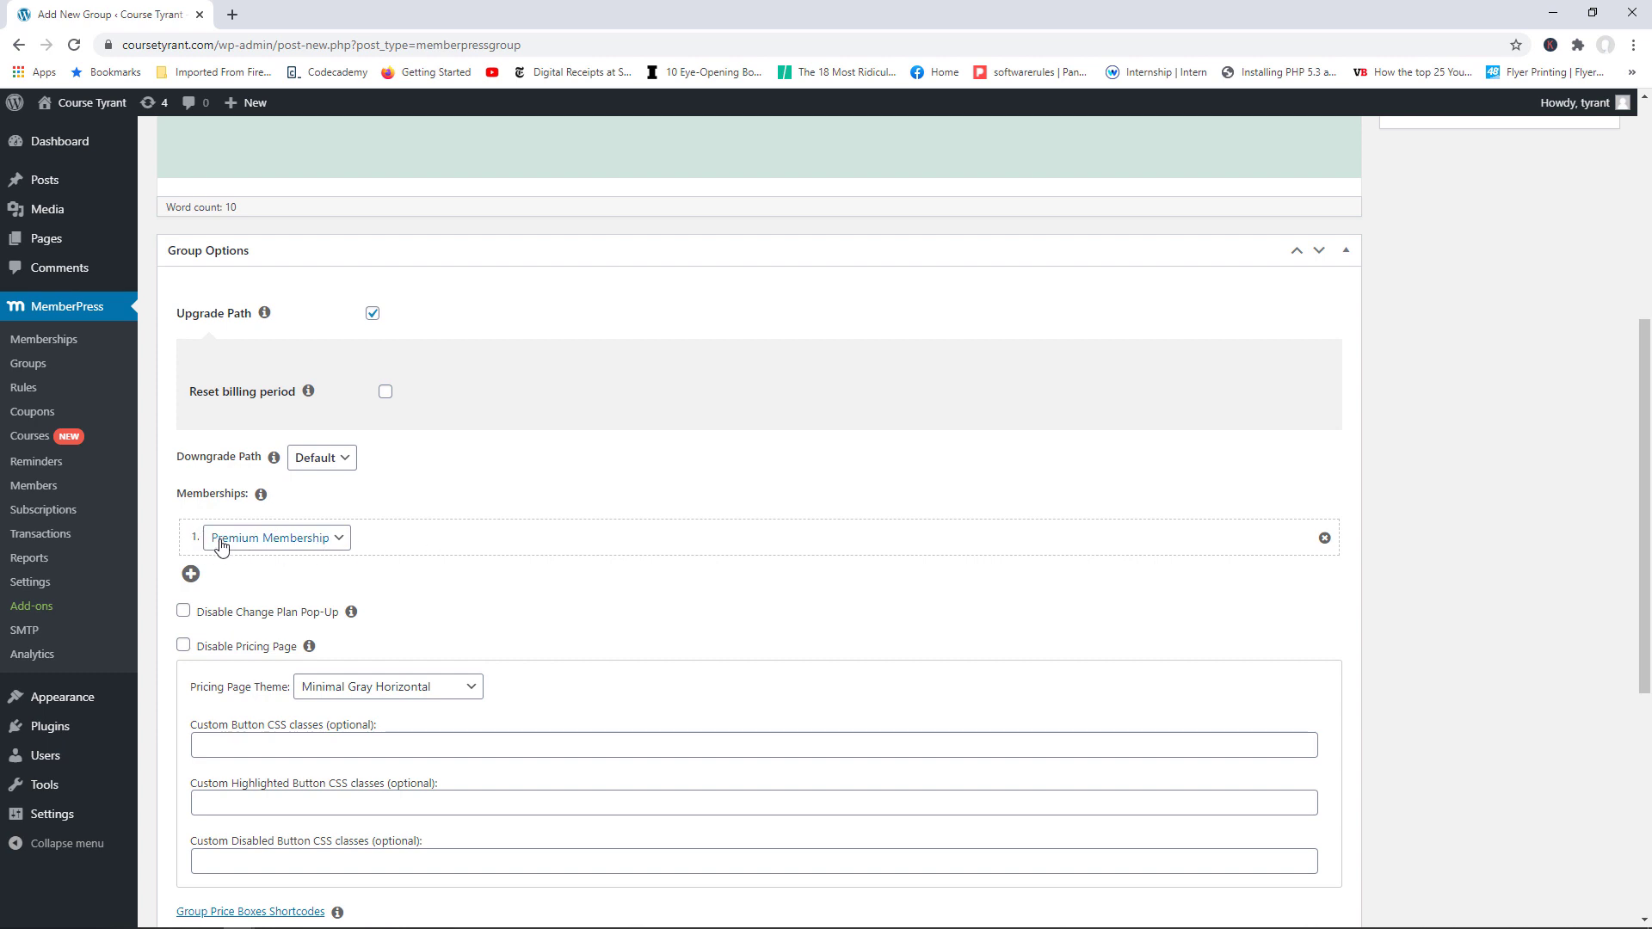
pyautogui.click(338, 539)
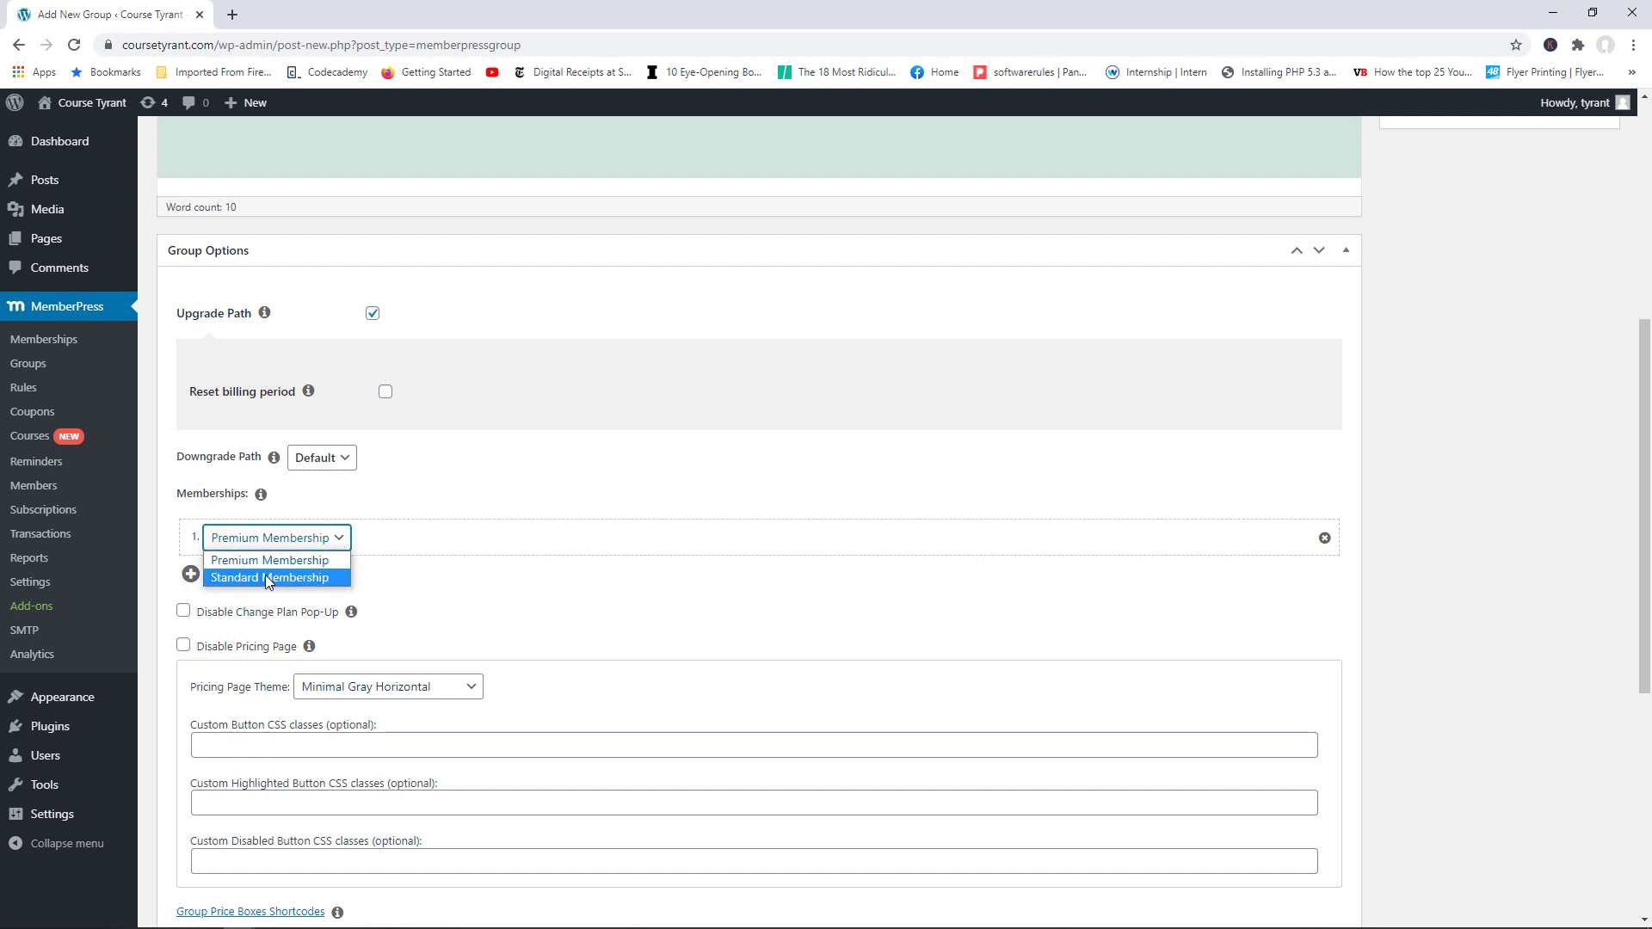
pyautogui.click(265, 574)
pyautogui.click(192, 574)
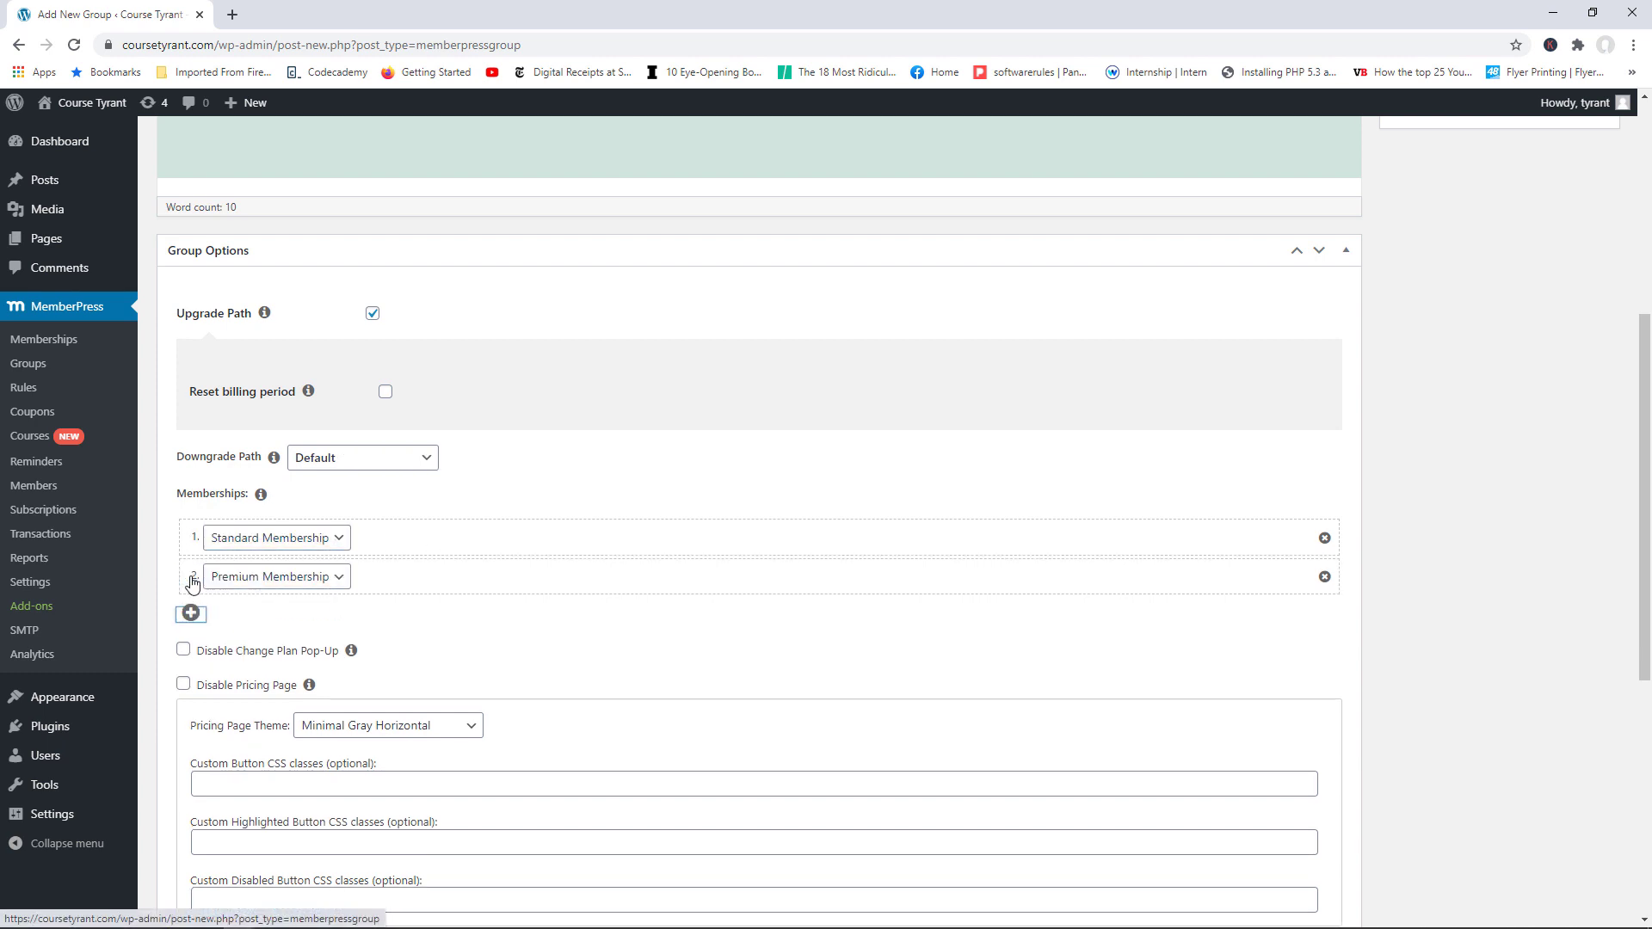
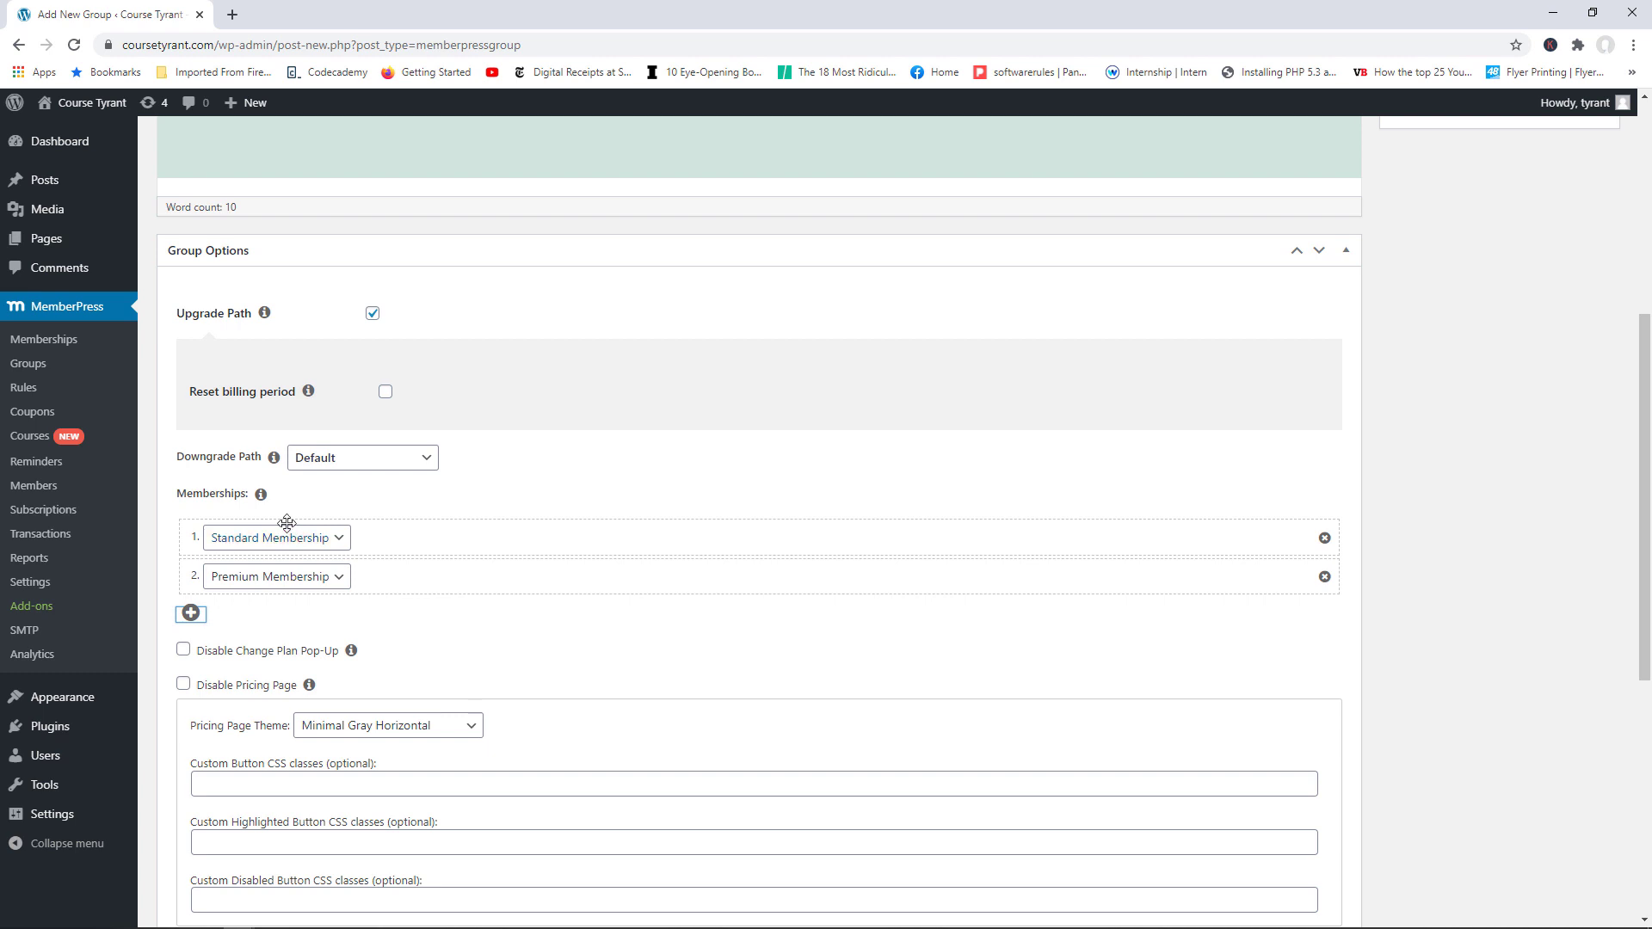
# Step: Leave the Downgrade Path at Default, review Group Options, and publish 'Our Membership Plans'
pyautogui.click(430, 457)
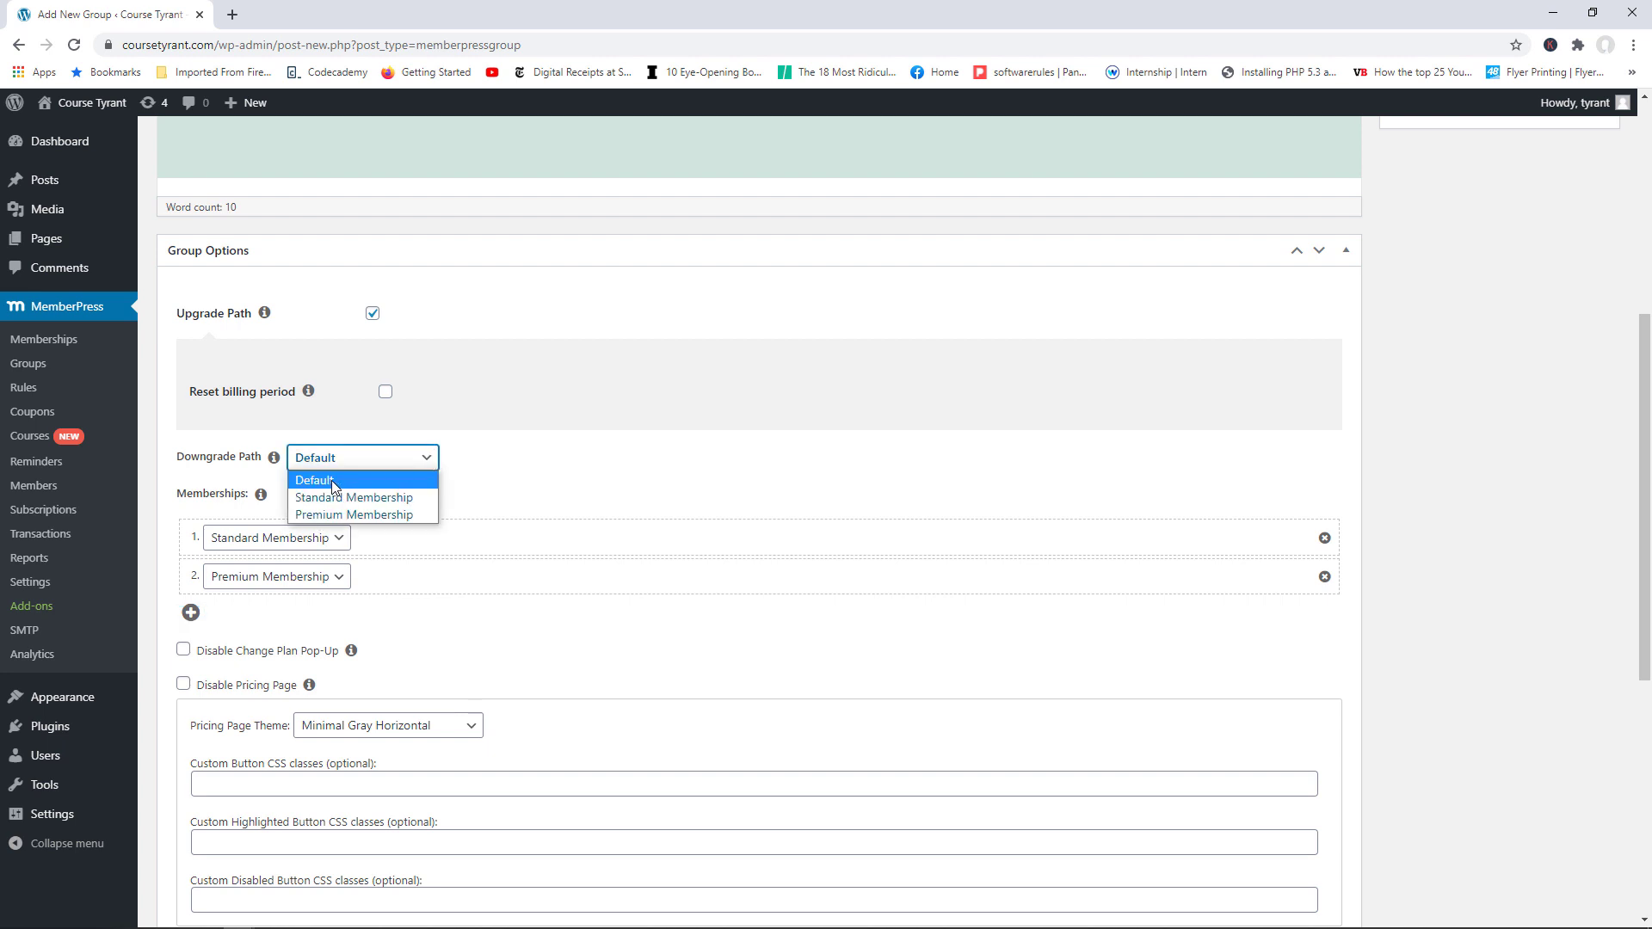
pyautogui.click(507, 486)
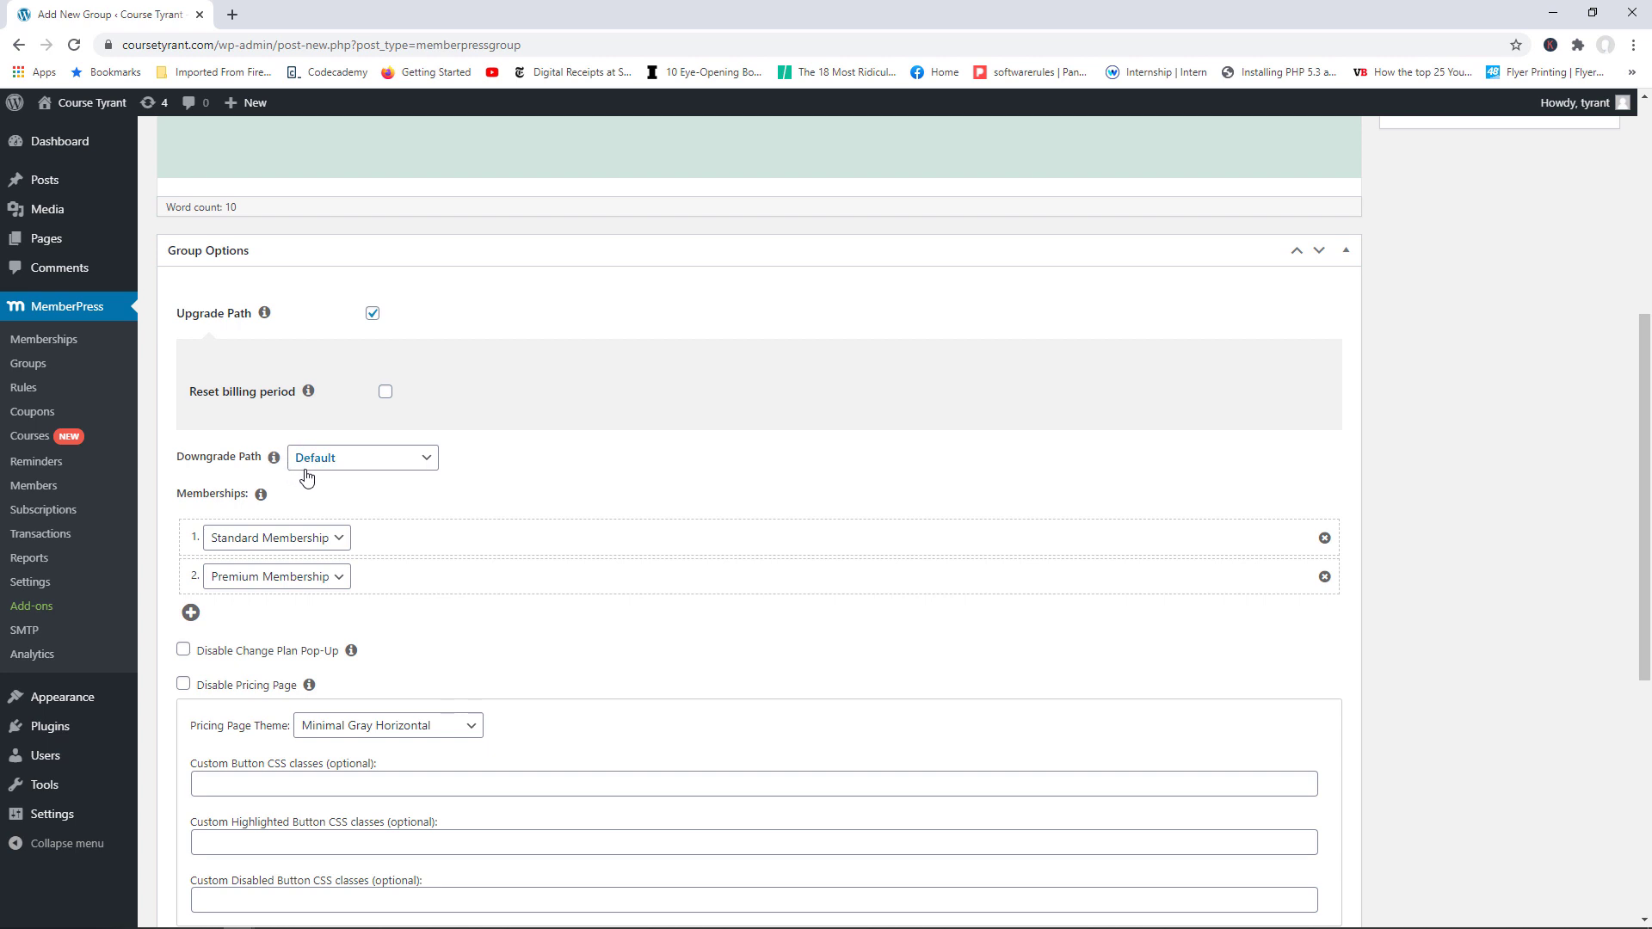
pyautogui.scroll(-1, 1648, 512)
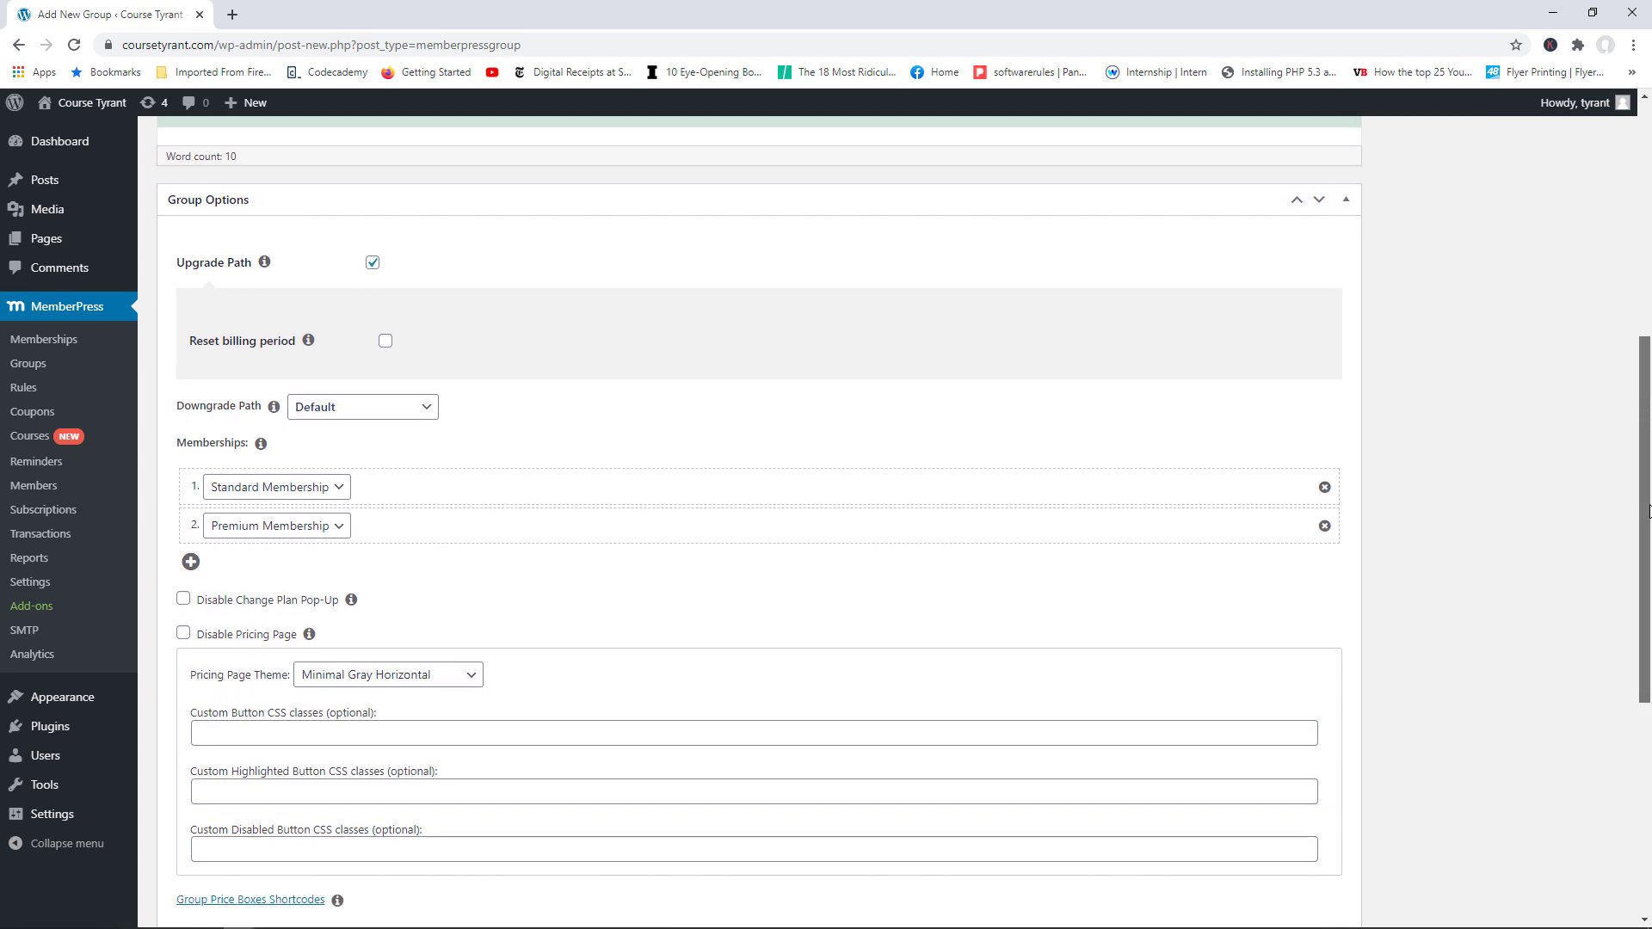
pyautogui.moveTo(1648, 512); pyautogui.dragTo(1636, 629)
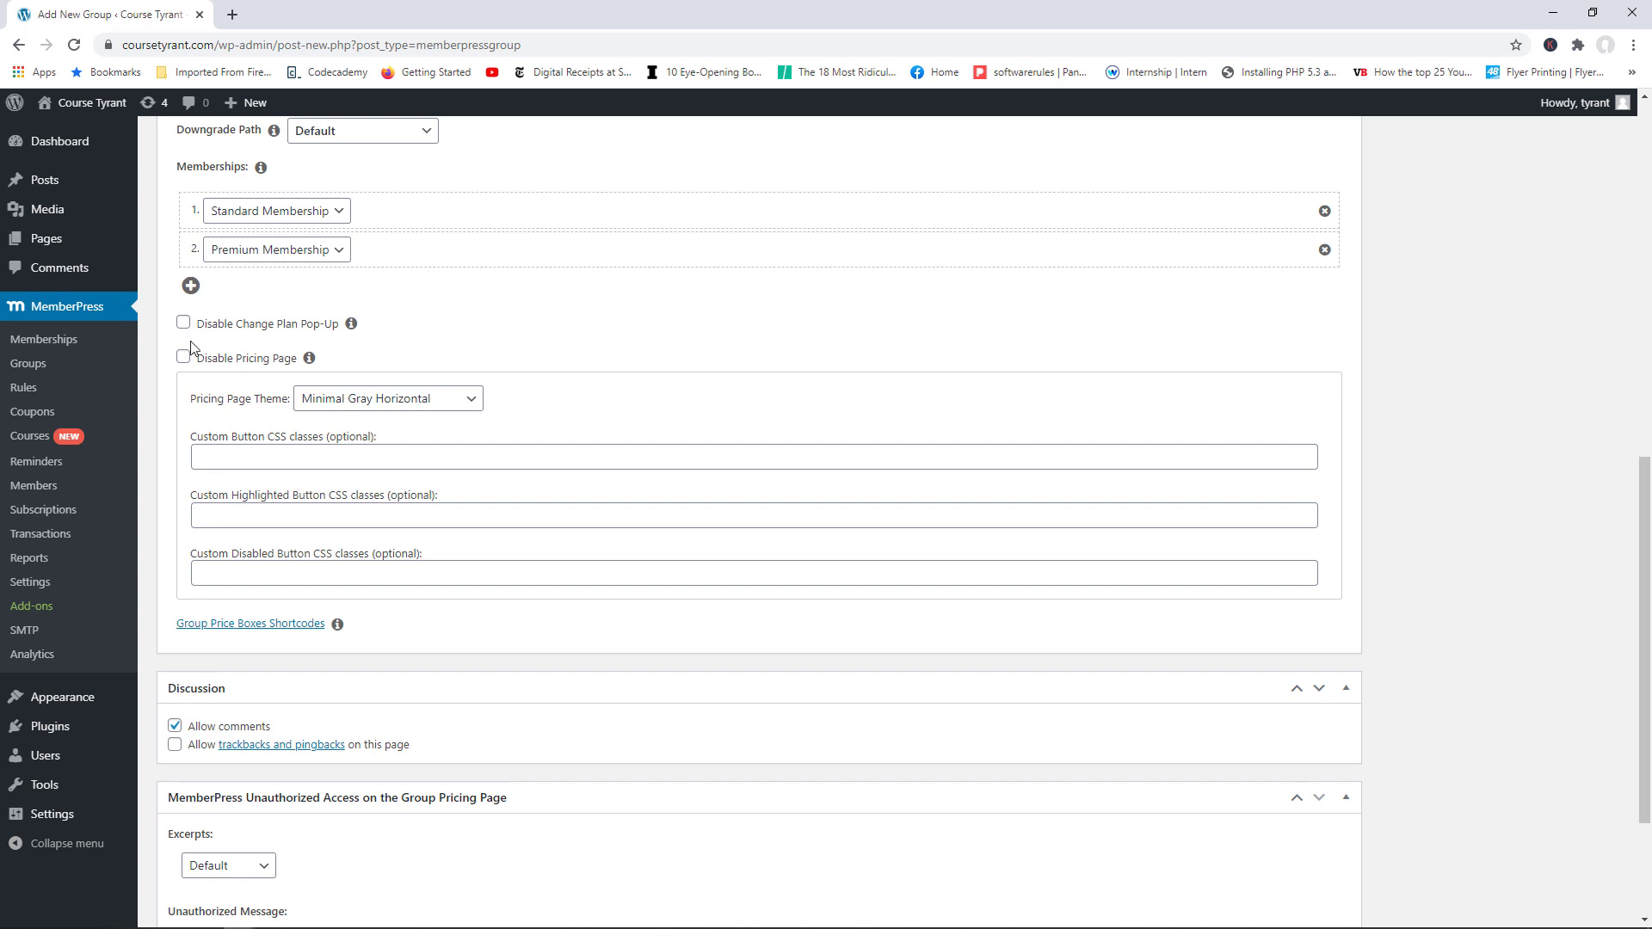
pyautogui.moveTo(1647, 537); pyautogui.dragTo(1649, 211)
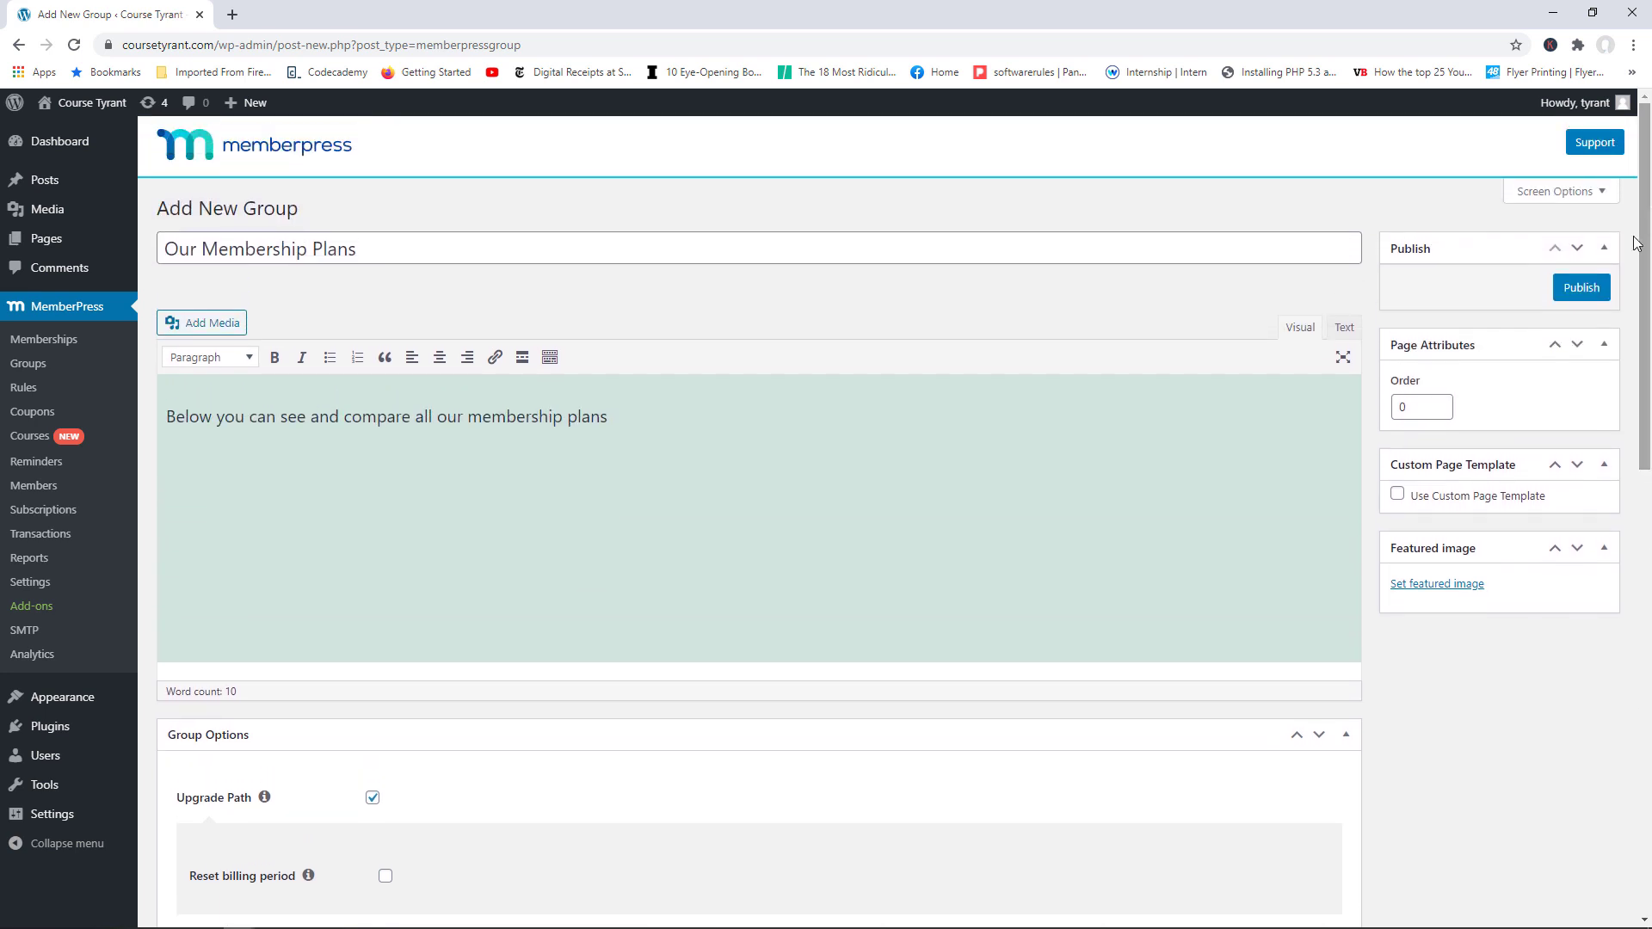
pyautogui.click(1581, 287)
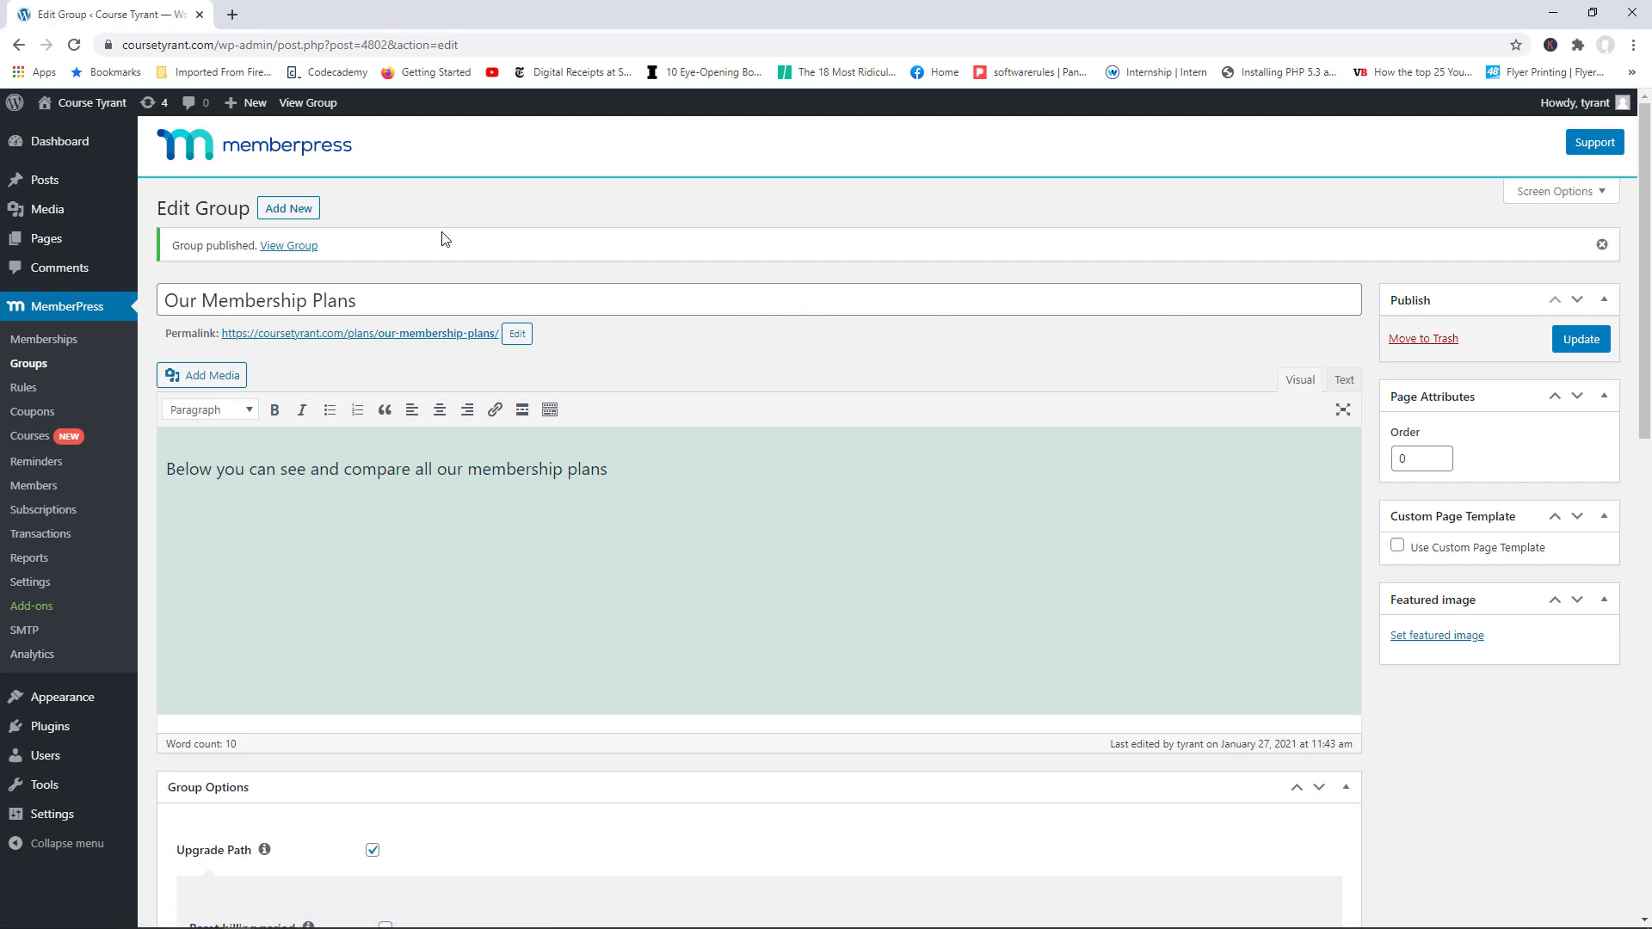
# Step: Open Memberships in a new tab and review Standard Membership's Price Box benefits
pyautogui.rightClick(57, 346)
pyautogui.click(104, 354)
pyautogui.click(293, 16)
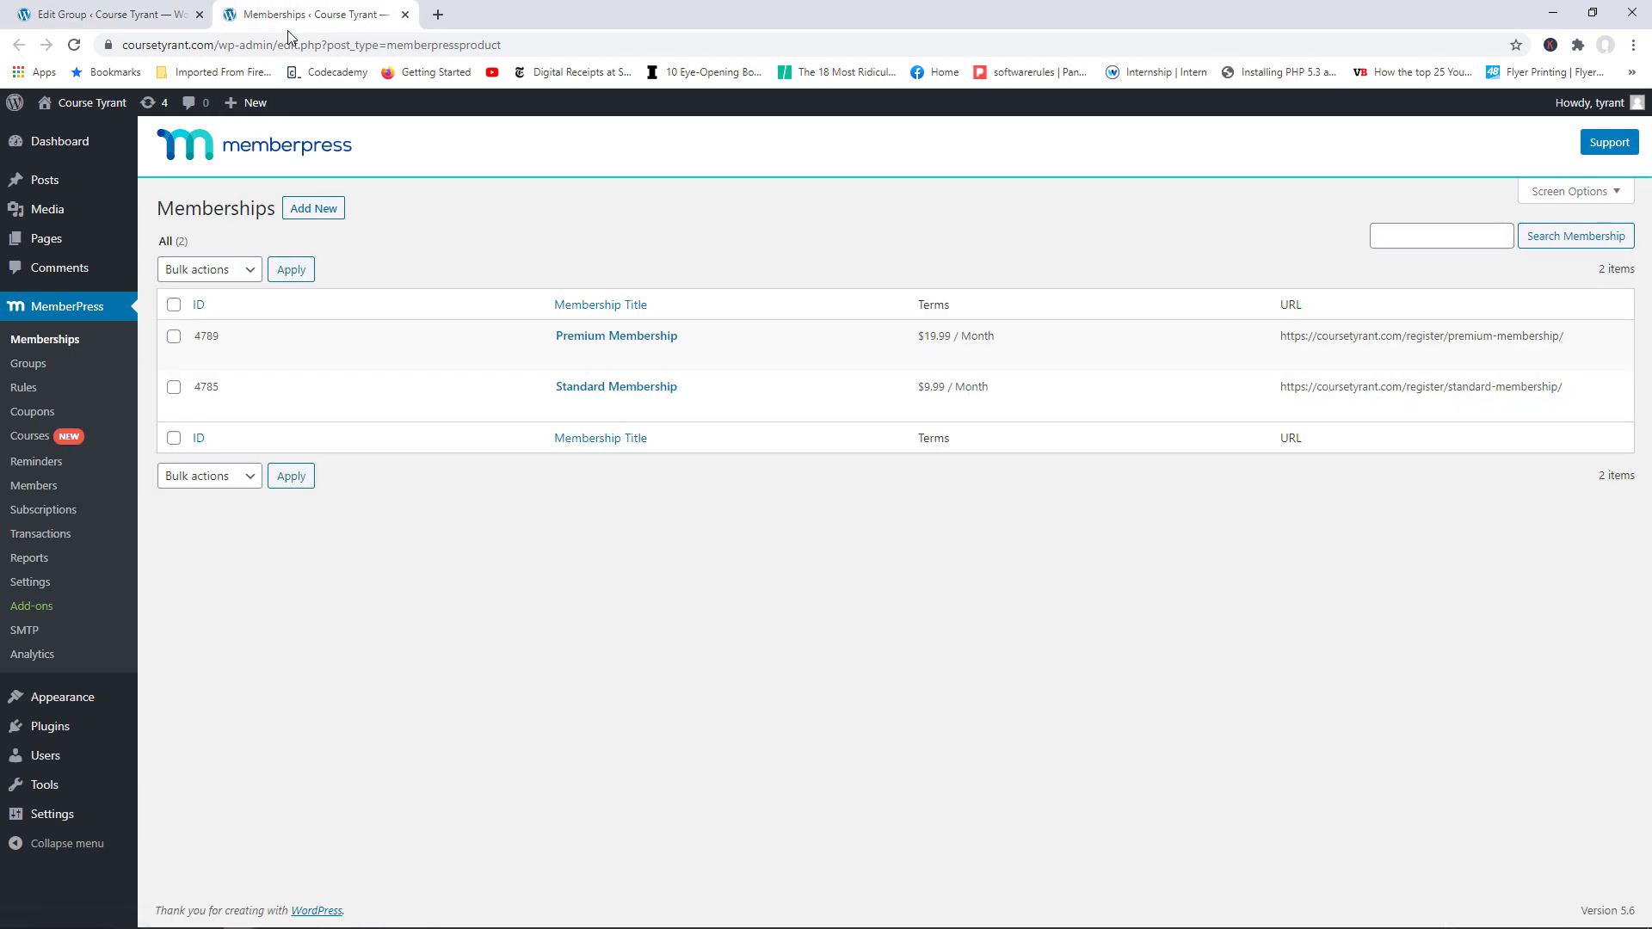
pyautogui.moveTo(492, 368)
pyautogui.moveTo(646, 383)
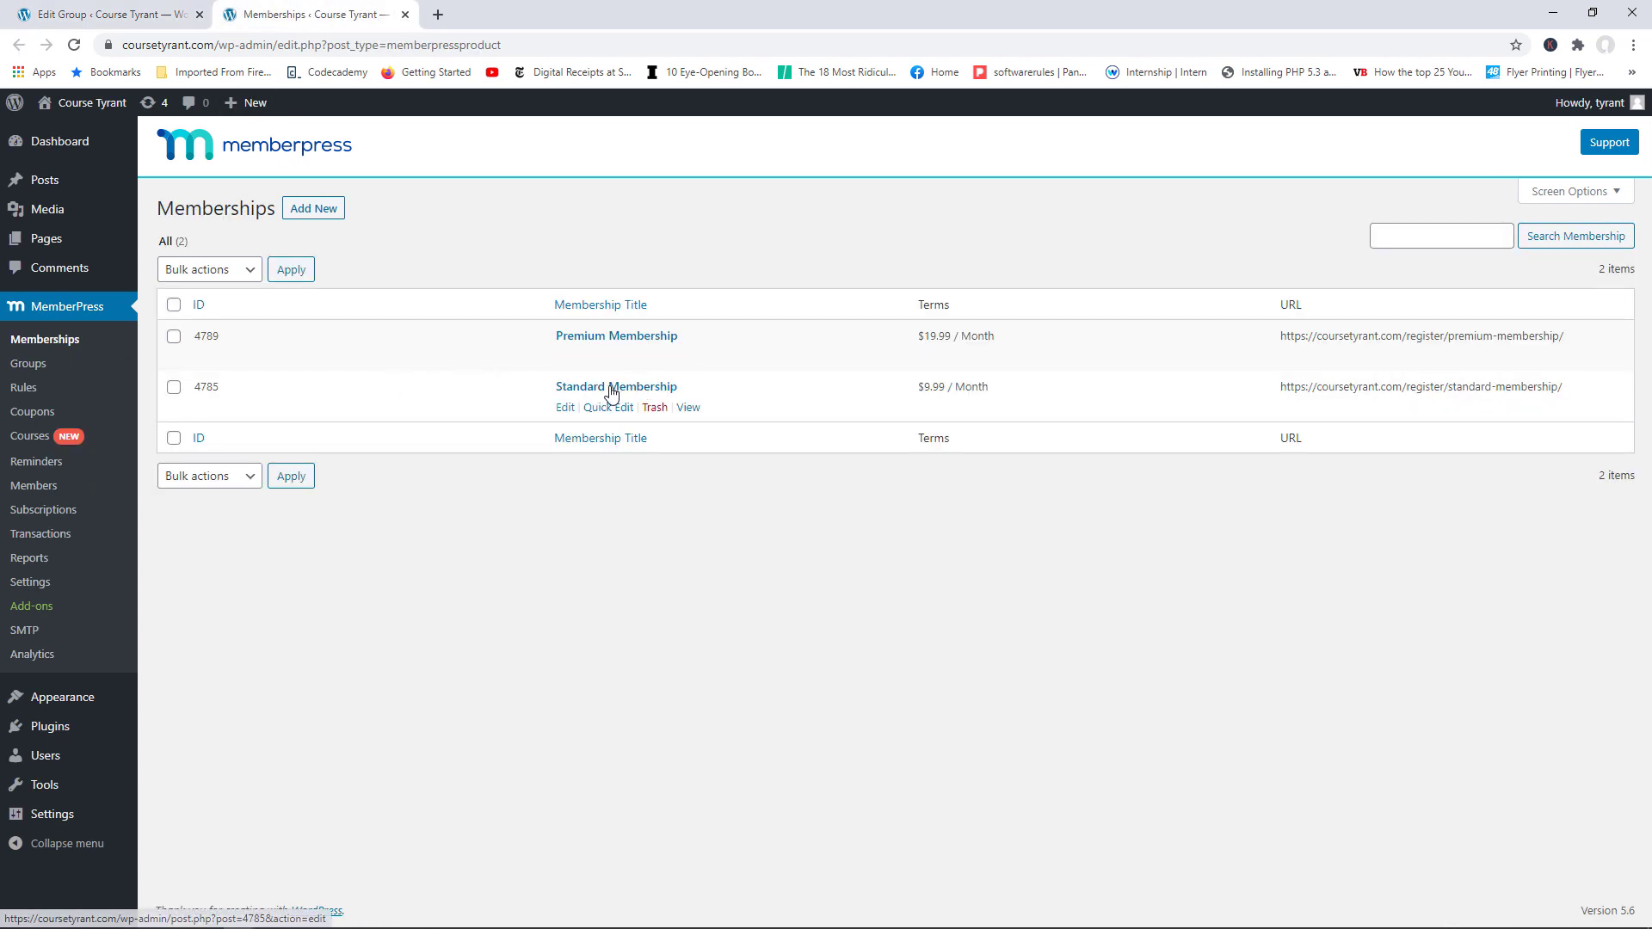
pyautogui.click(565, 411)
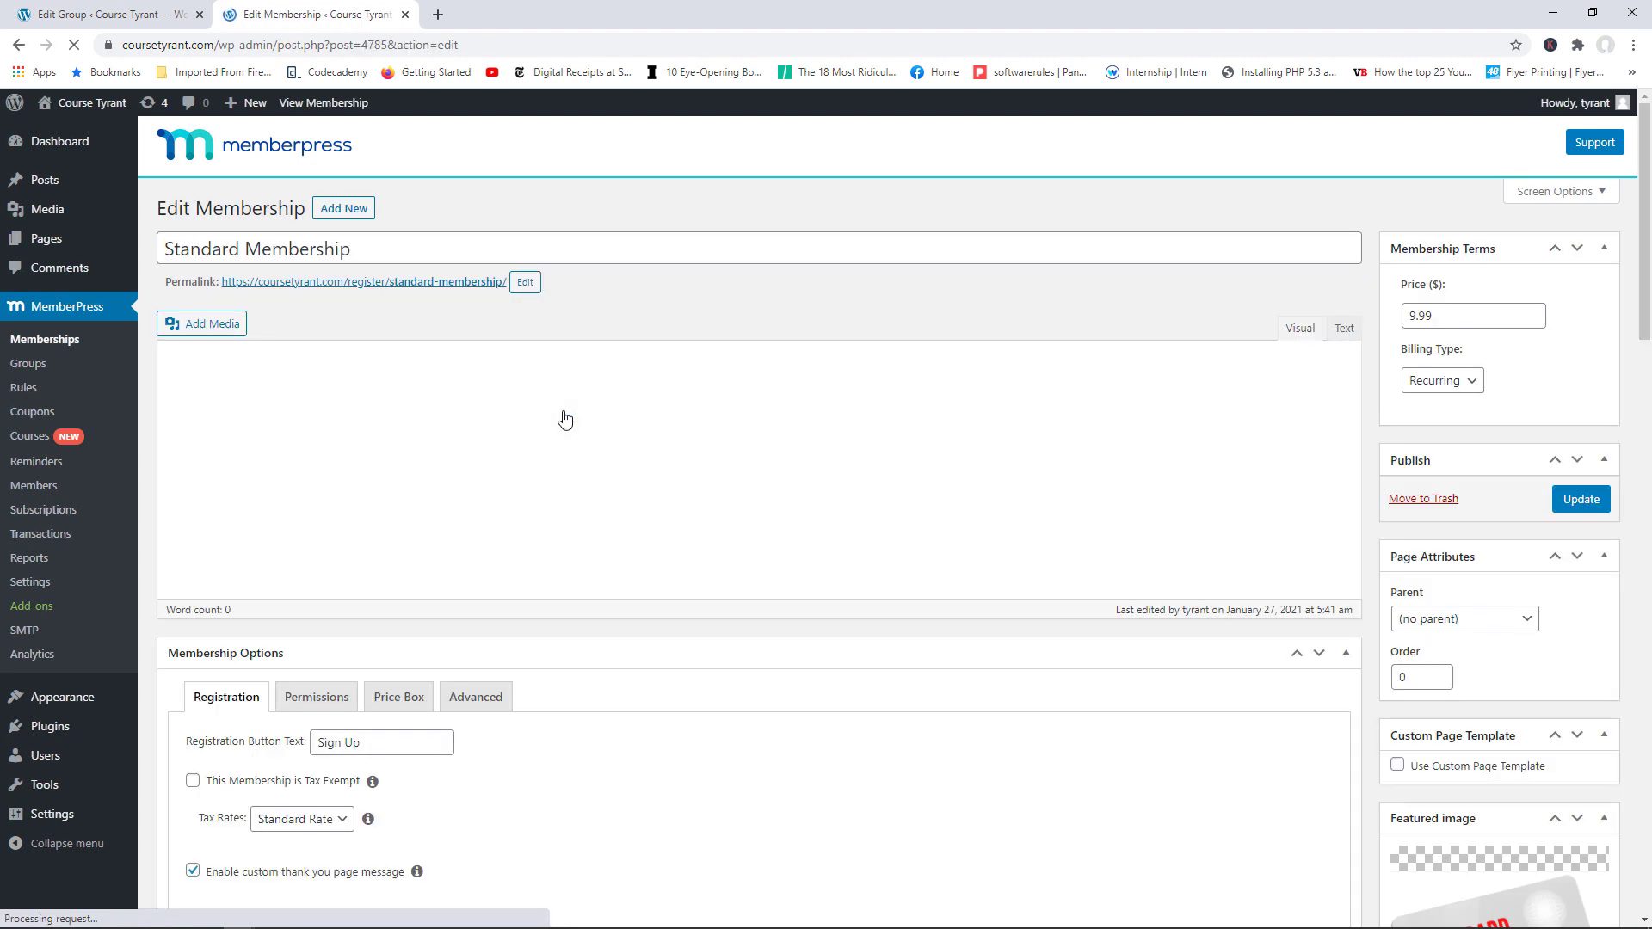
pyautogui.moveTo(1649, 153); pyautogui.dragTo(1640, 318)
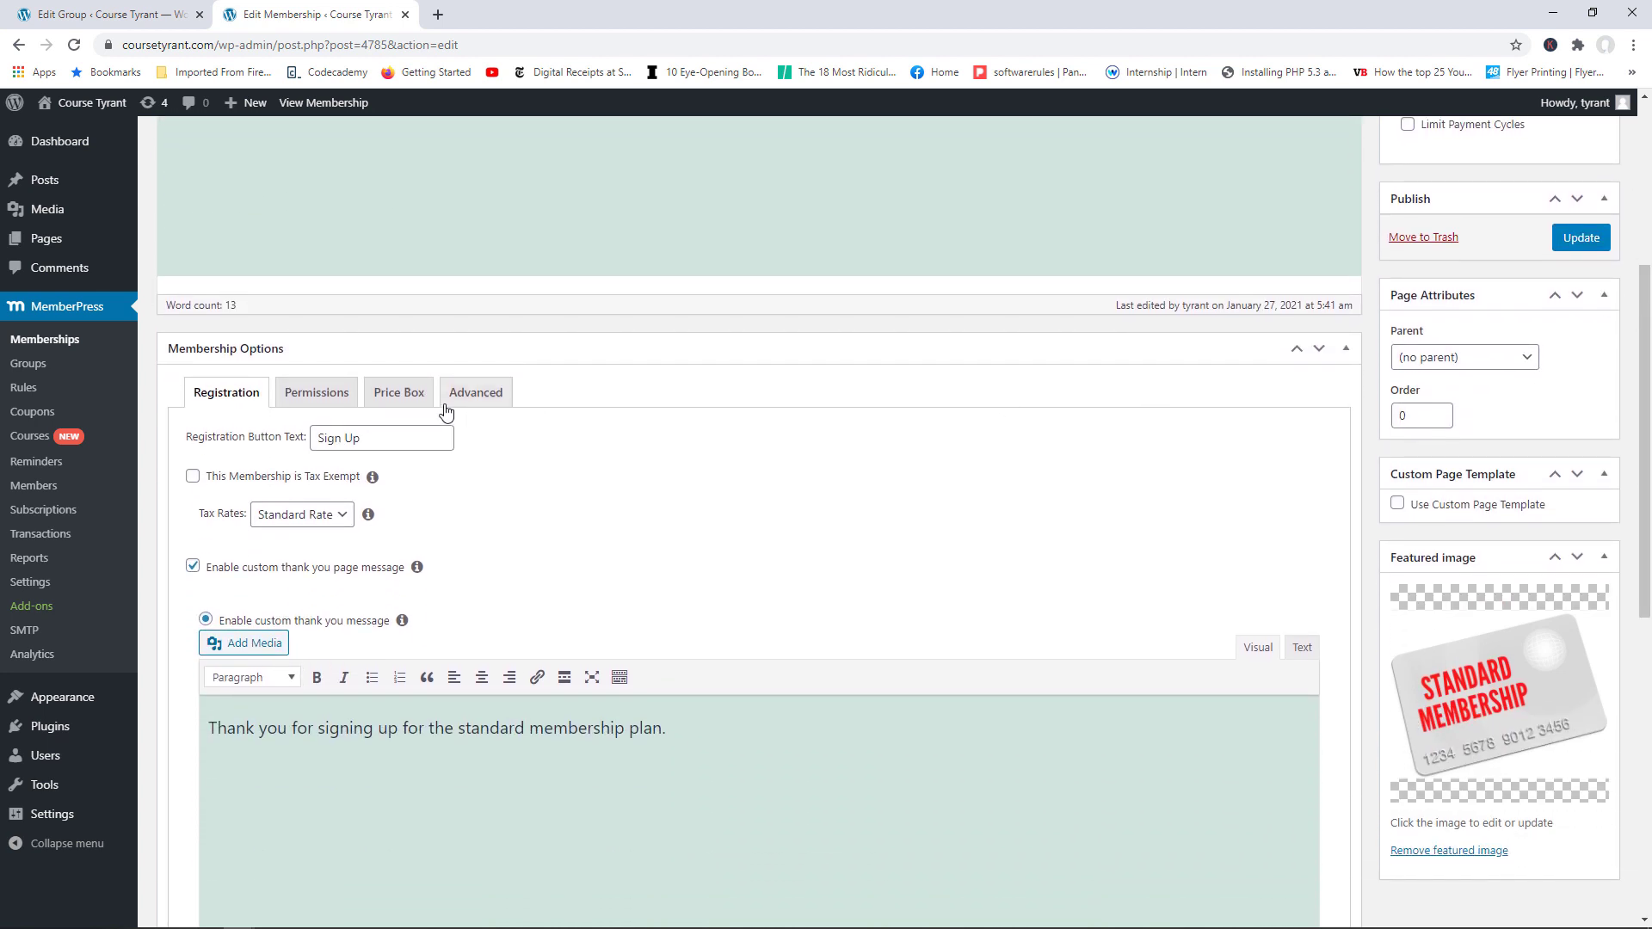
pyautogui.click(398, 396)
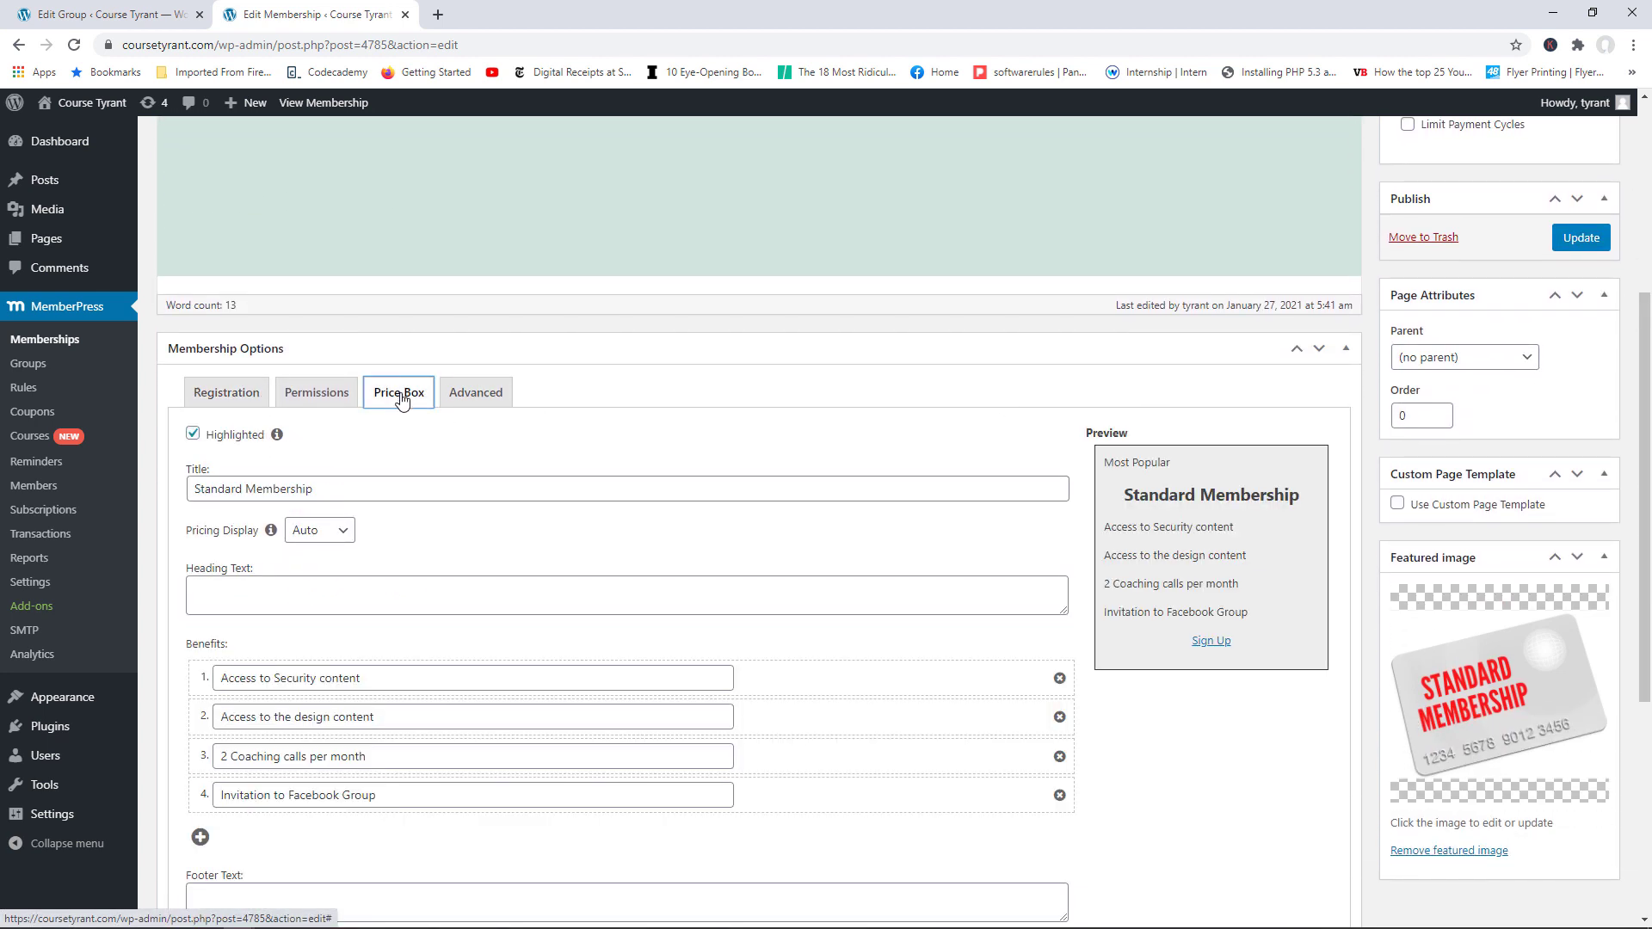
pyautogui.moveTo(1650, 331); pyautogui.dragTo(1646, 417)
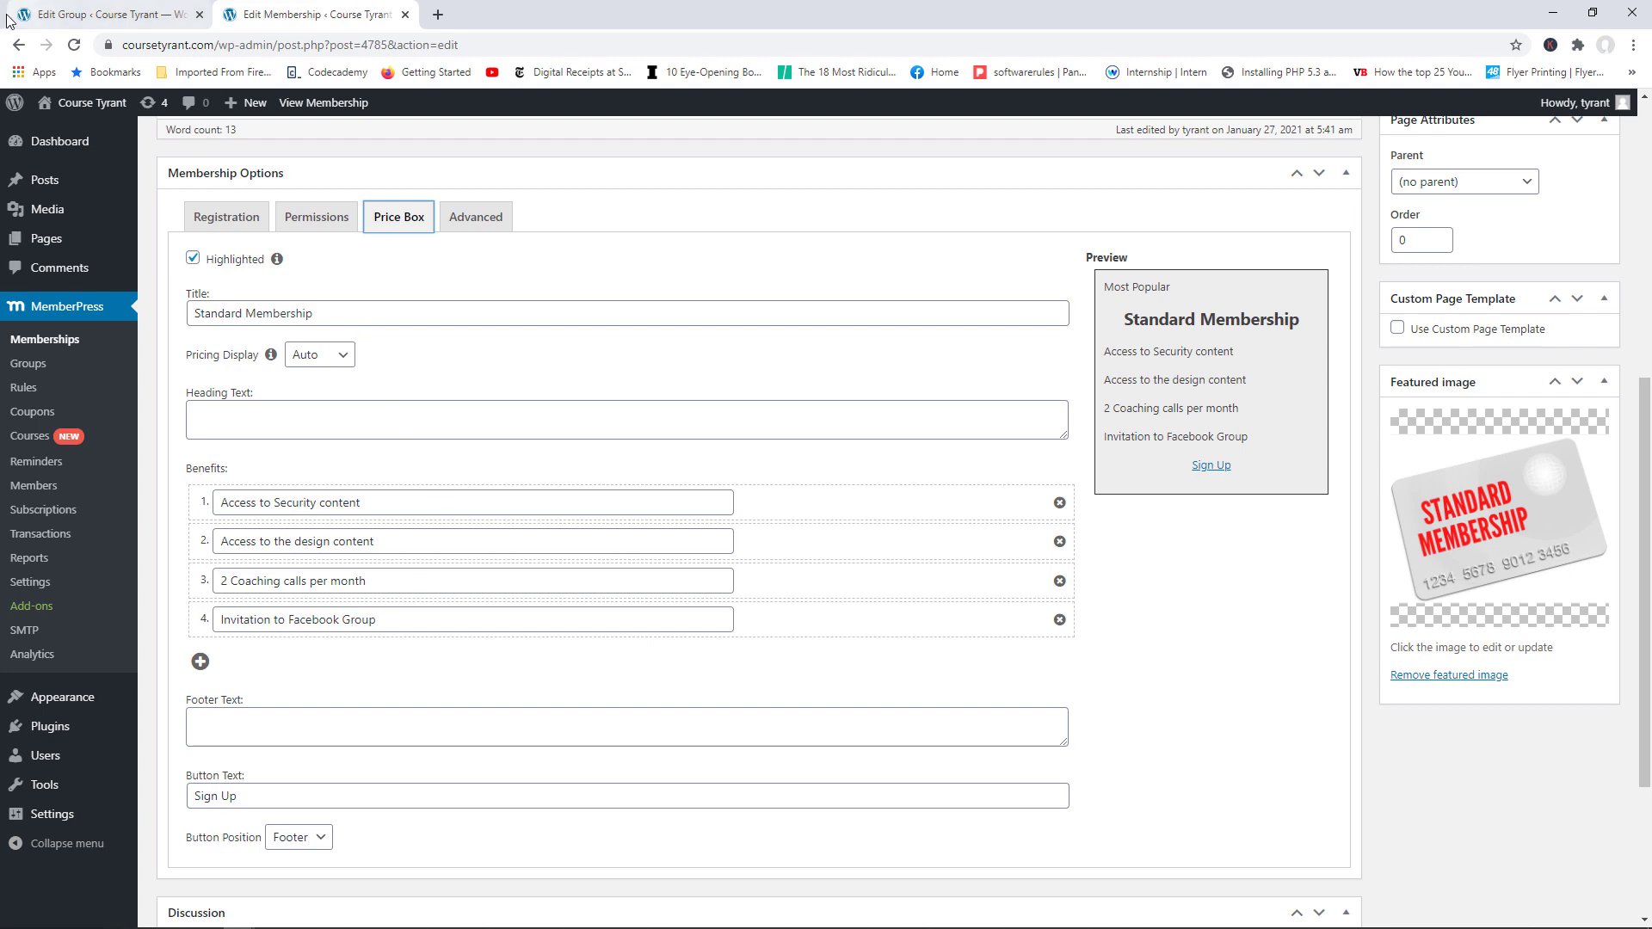
# Step: Review Premium Membership's Price Box benefits, then return to the Edit Group tab
pyautogui.click(19, 45)
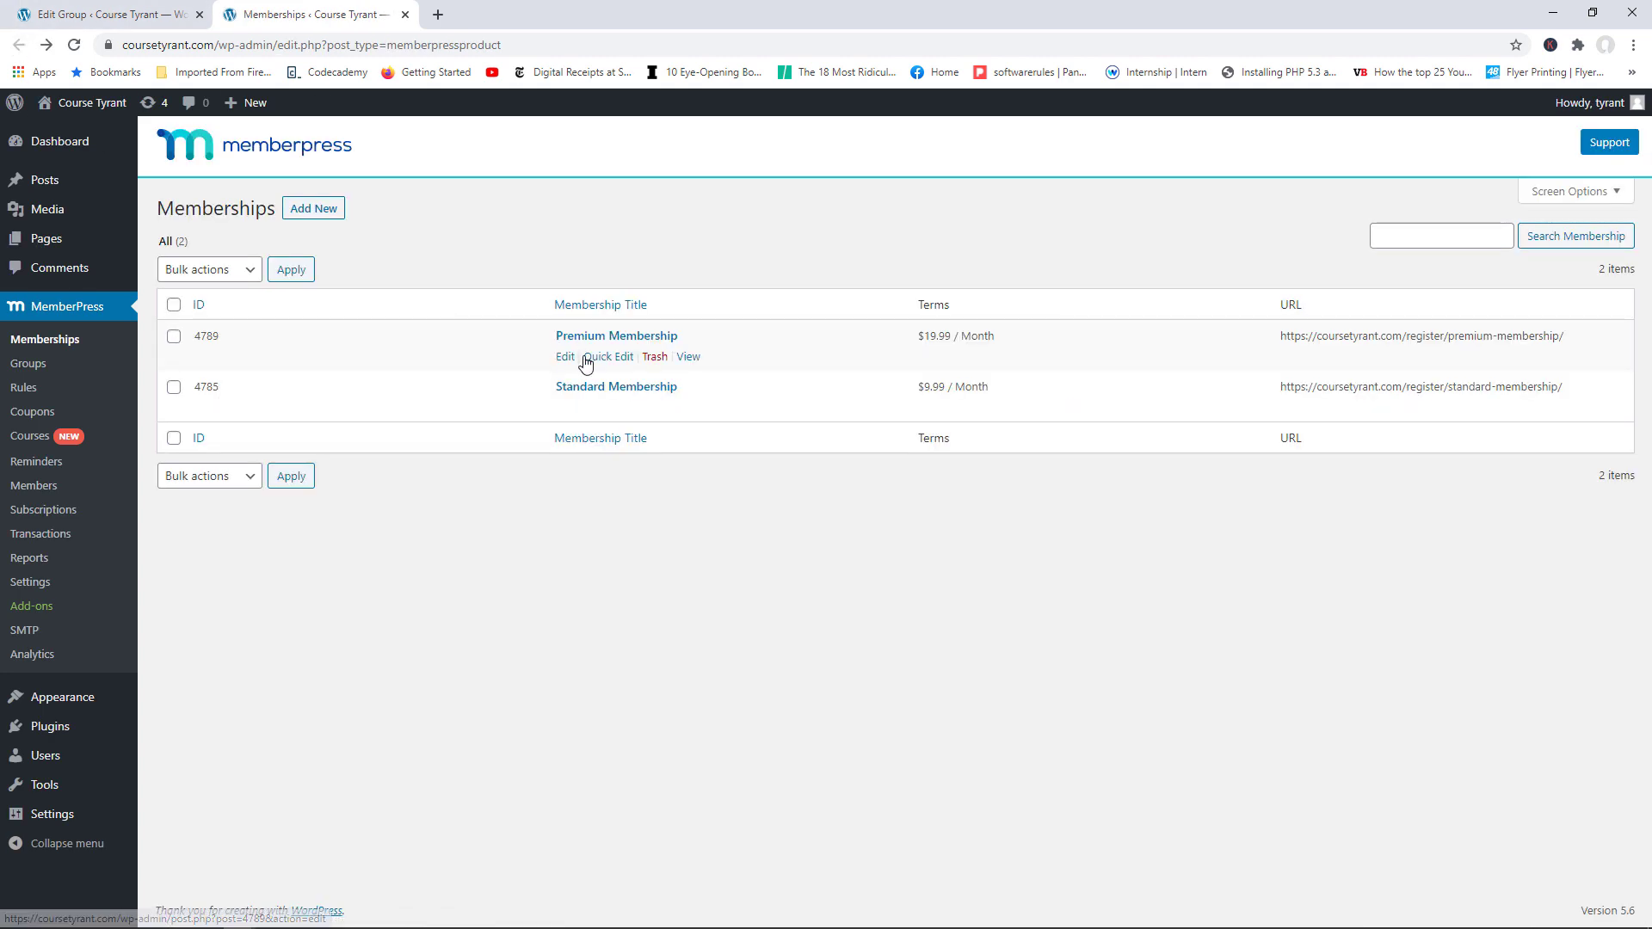
pyautogui.click(562, 357)
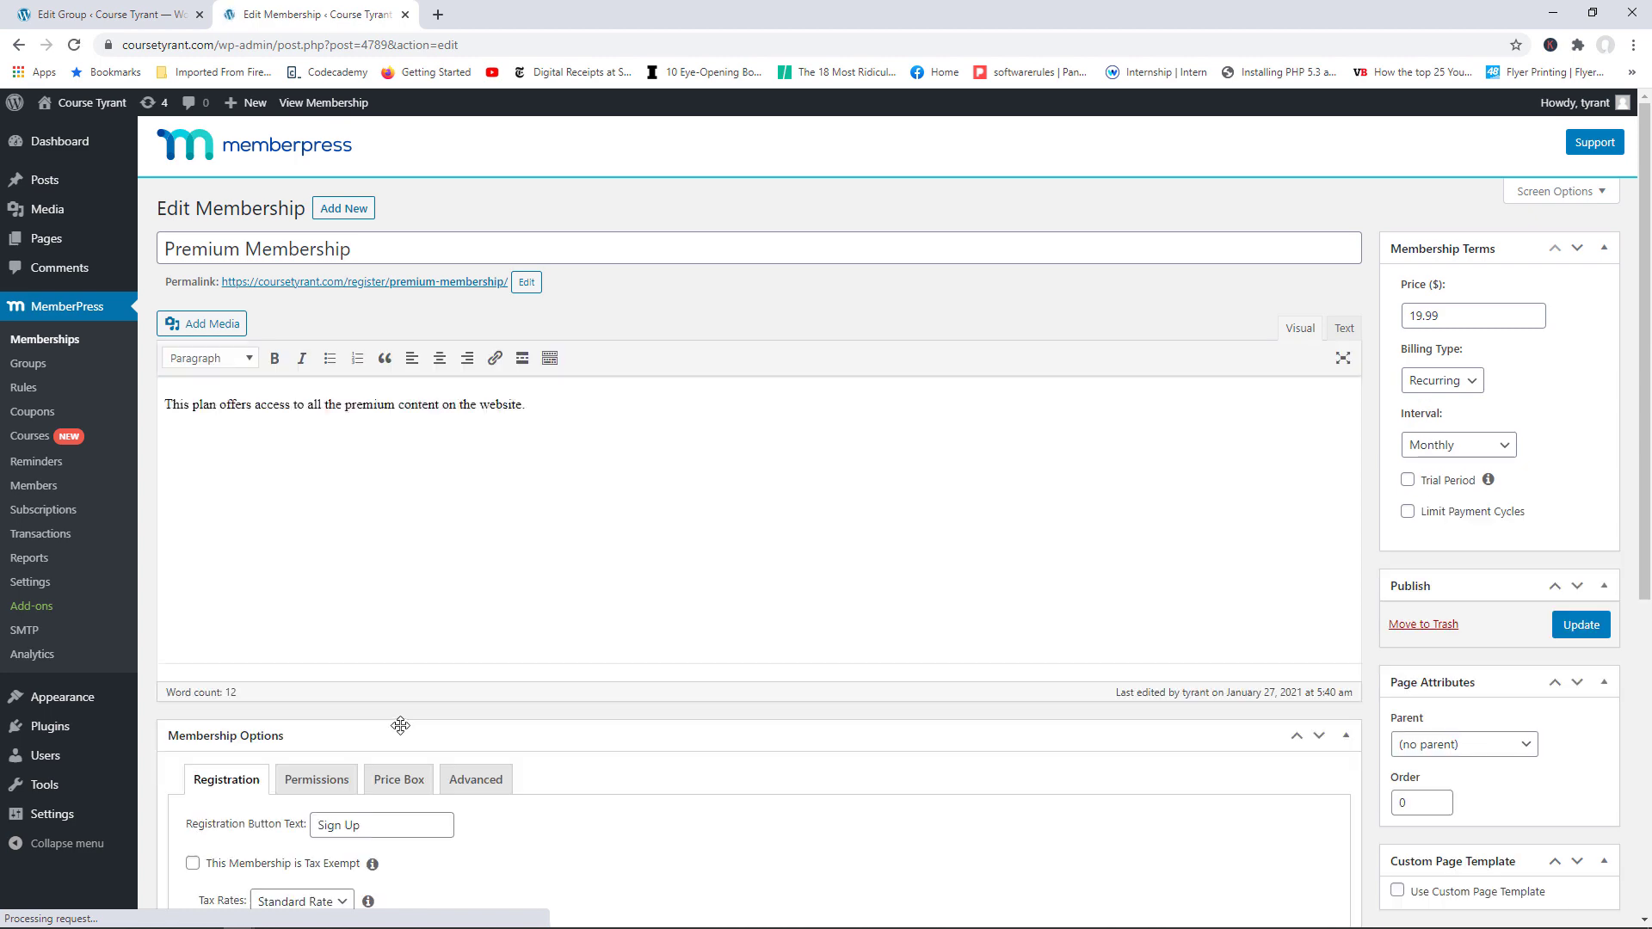
pyautogui.click(399, 780)
pyautogui.moveTo(1647, 234); pyautogui.dragTo(1648, 497)
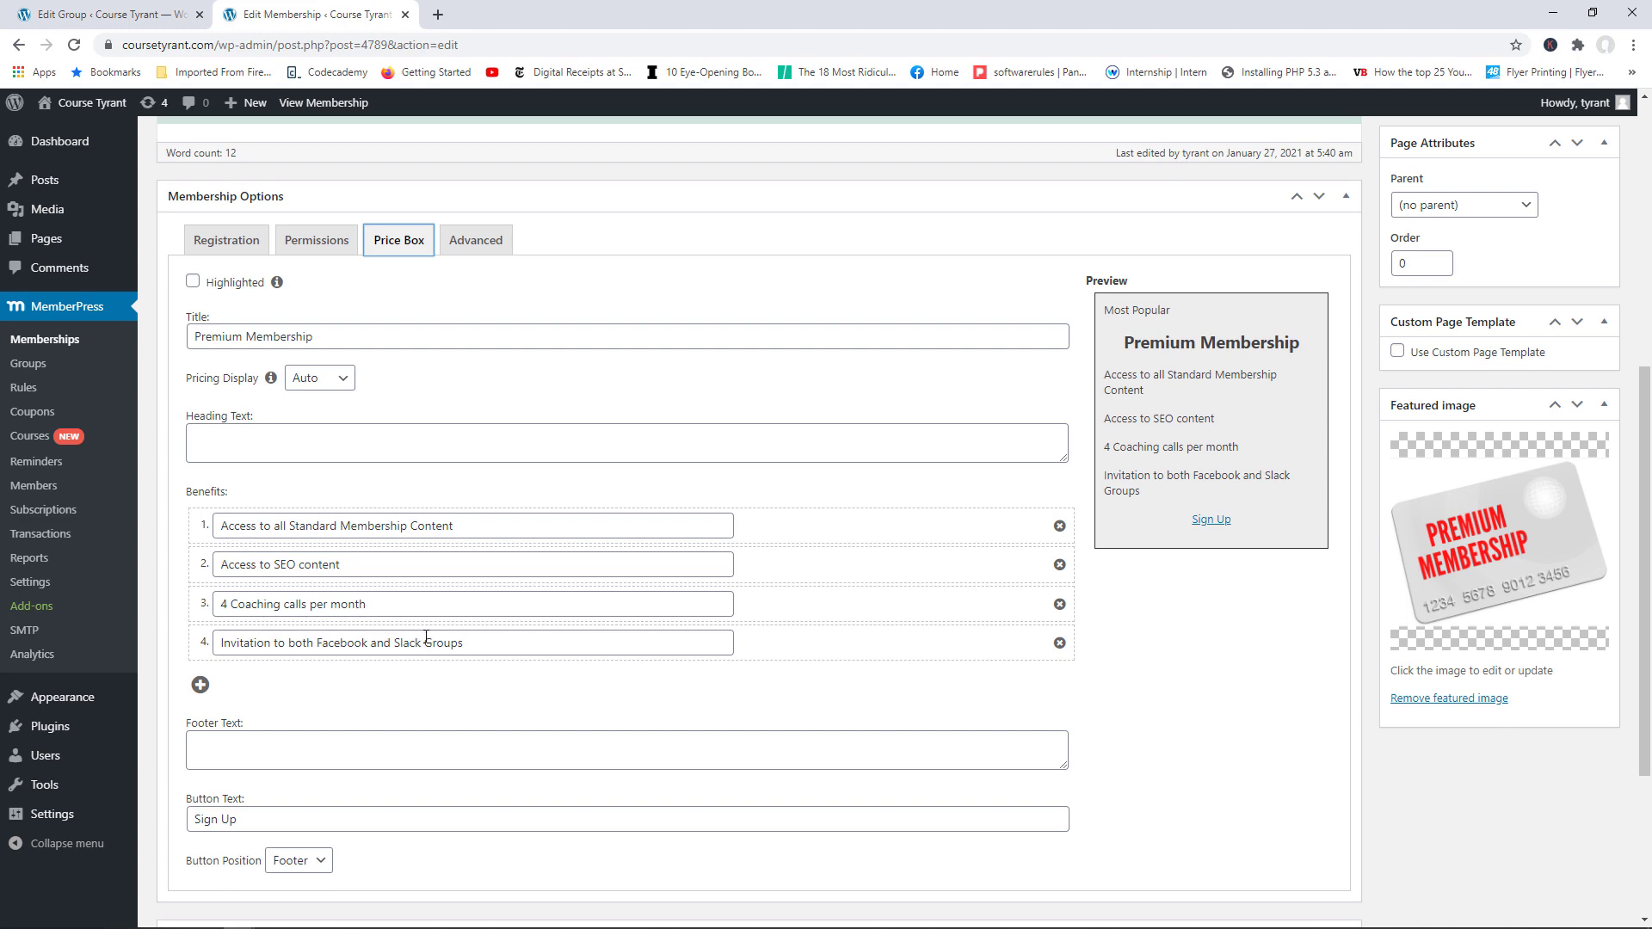
pyautogui.scroll(5, 673, 599)
pyautogui.click(103, 14)
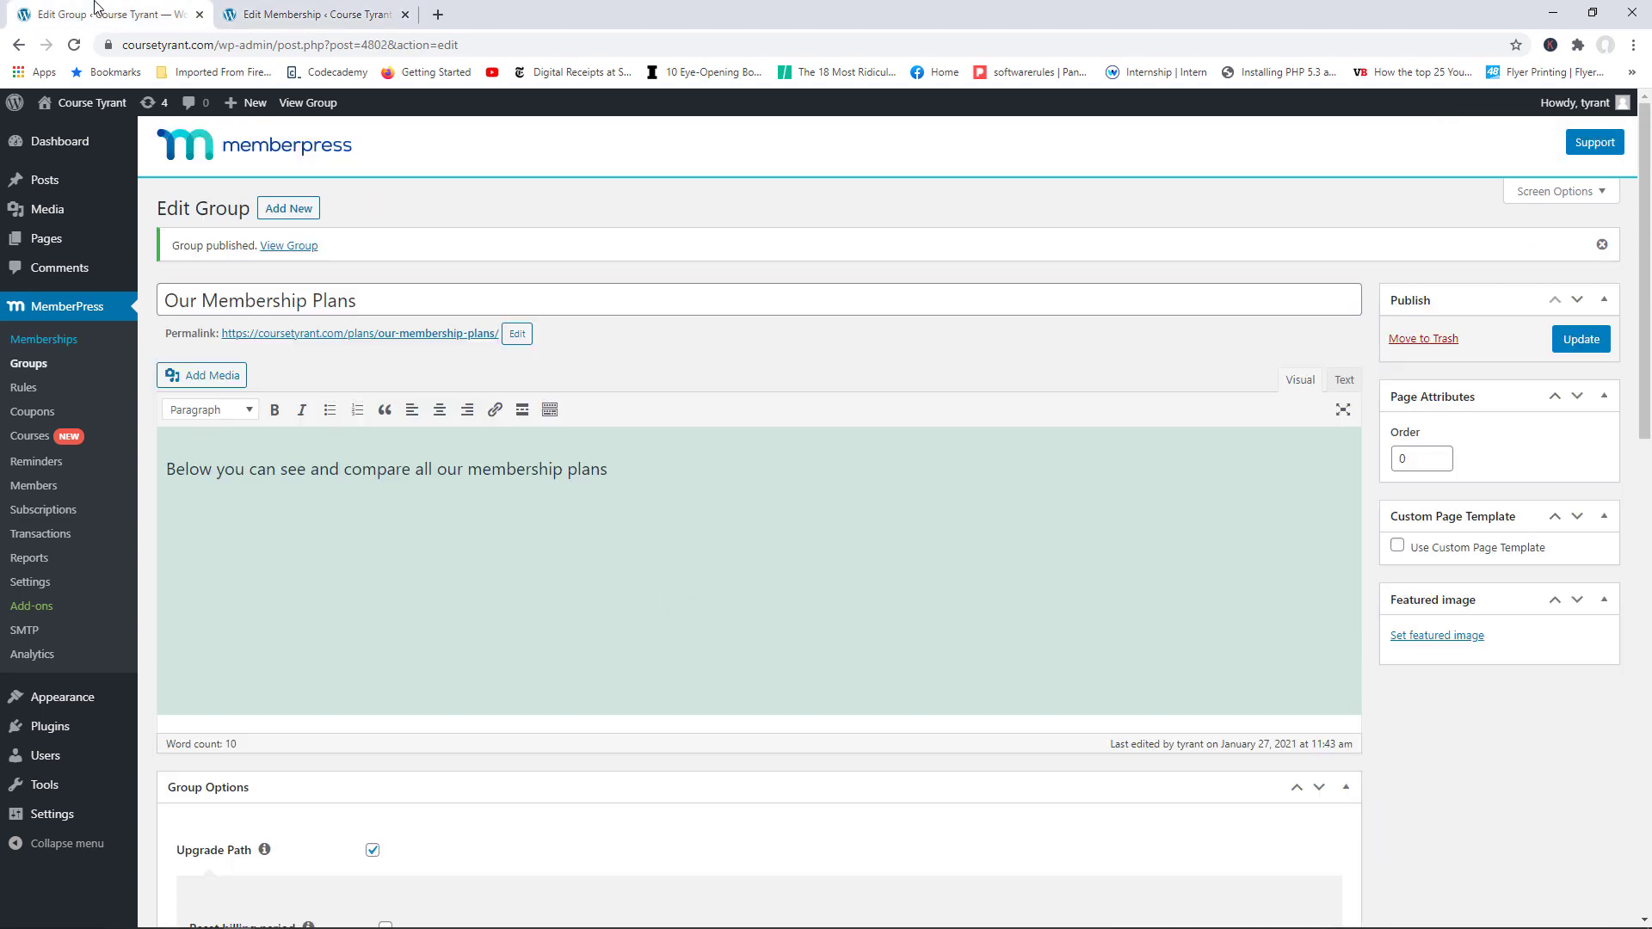
# Step: View the live group page showing Standard ($9.99/Month) and Premium ($19.99/Month) price boxes
pyautogui.click(284, 249)
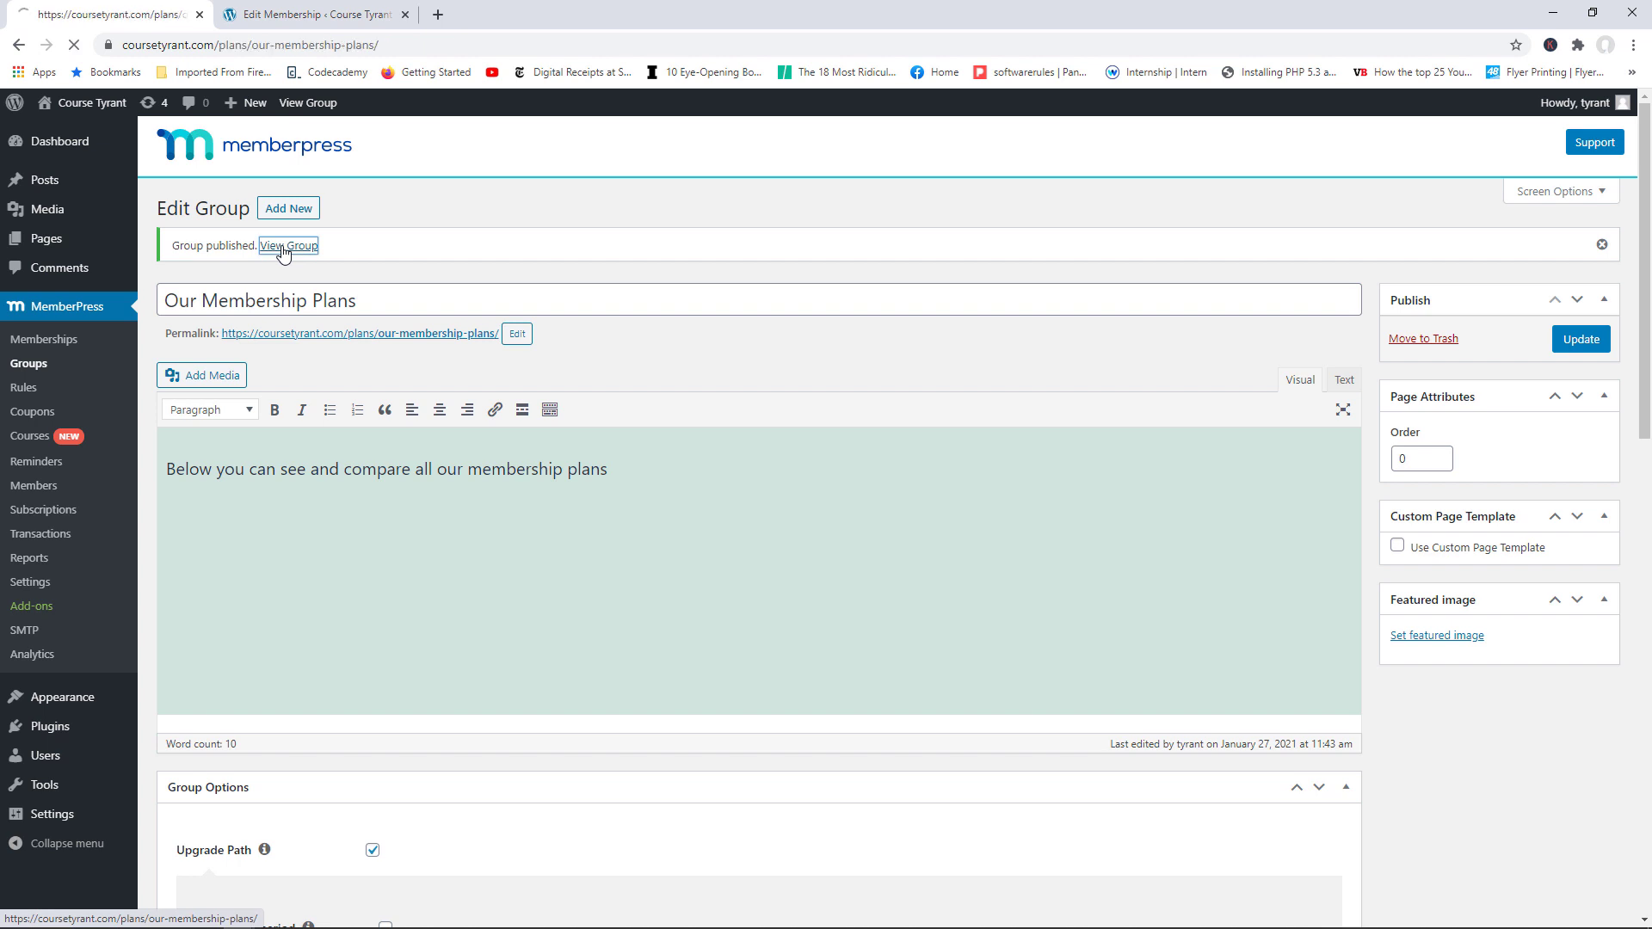
pyautogui.scroll(-2, 1648, 293)
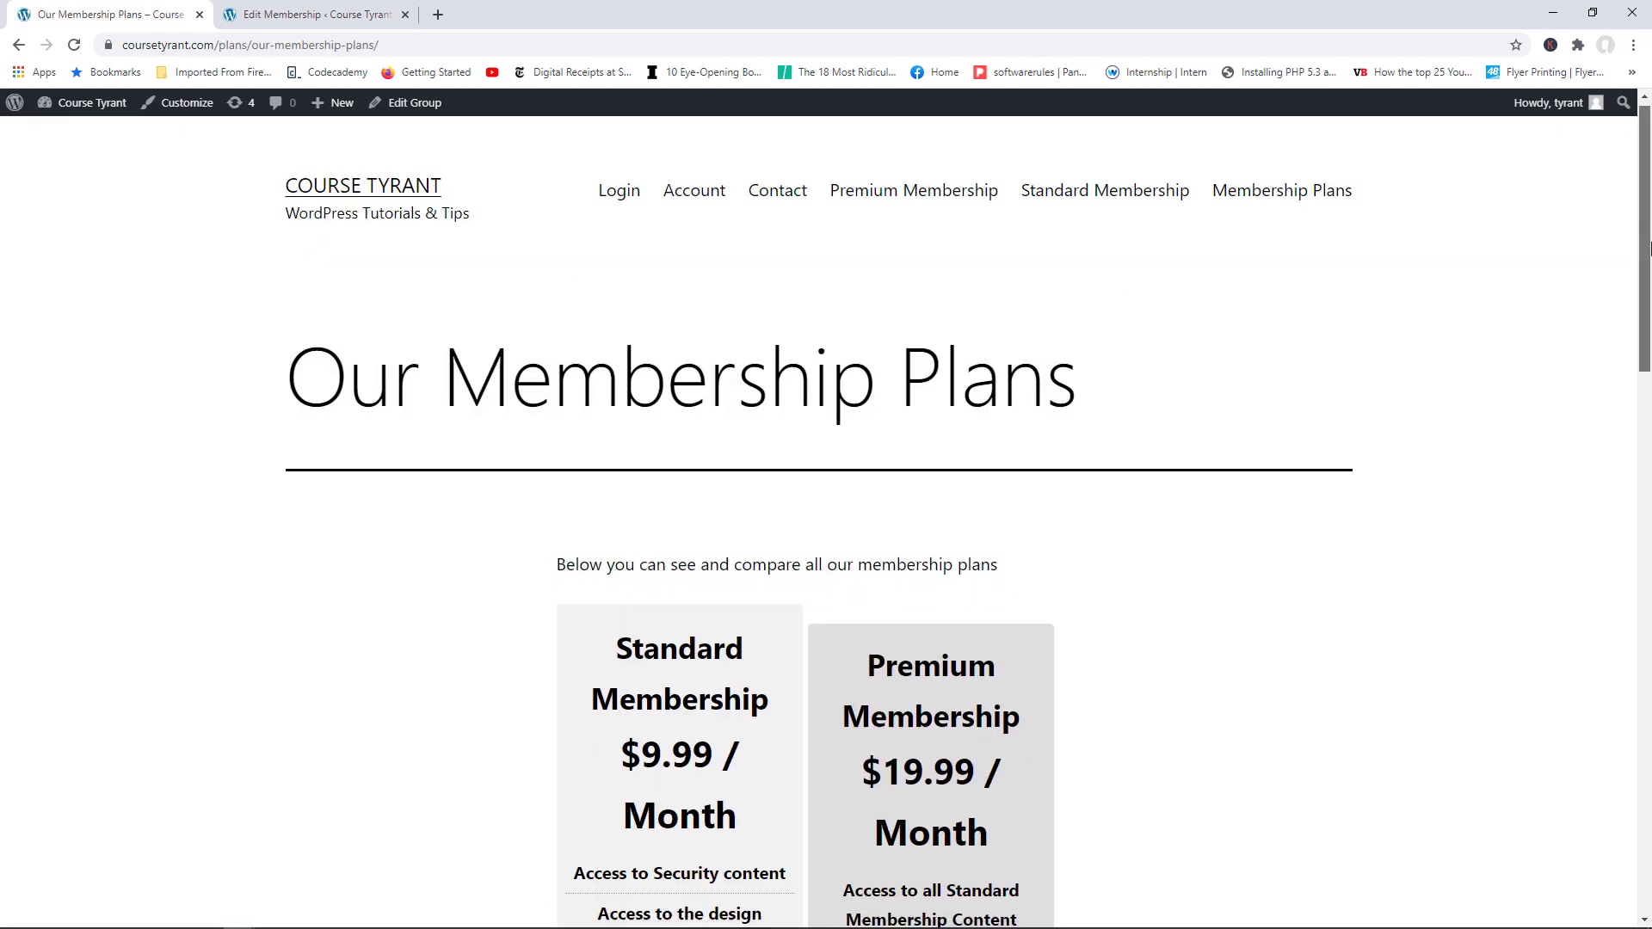
pyautogui.moveTo(1648, 293); pyautogui.dragTo(1345, 342)
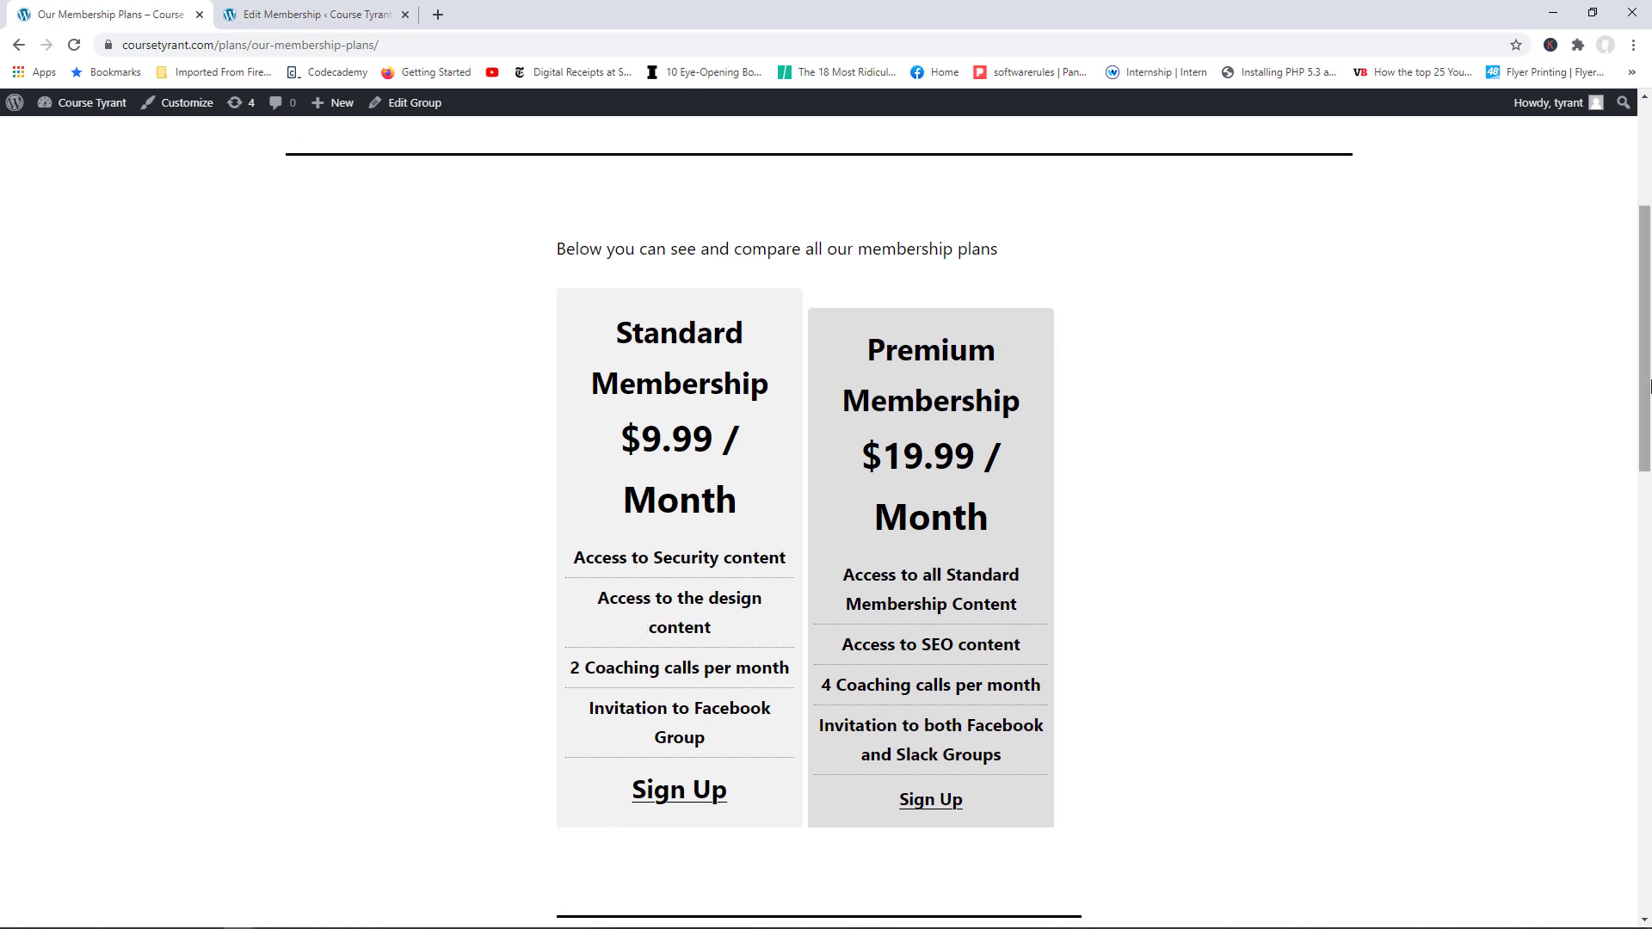
pyautogui.scroll(-2, 1487, 457)
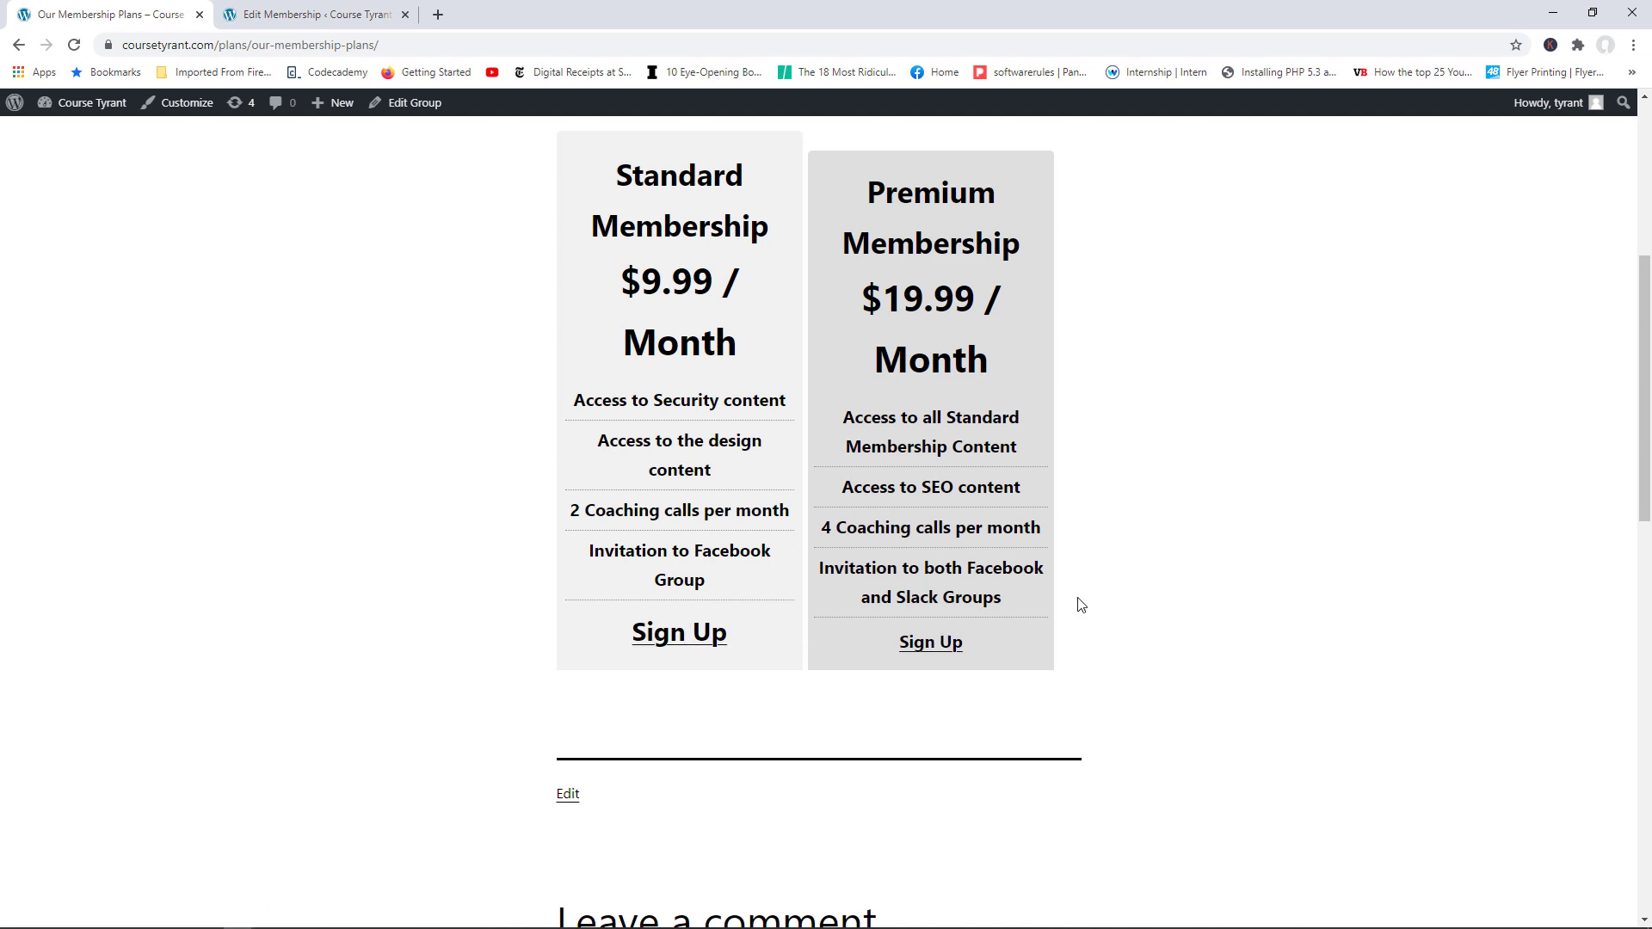
pyautogui.scroll(4, 1631, 286)
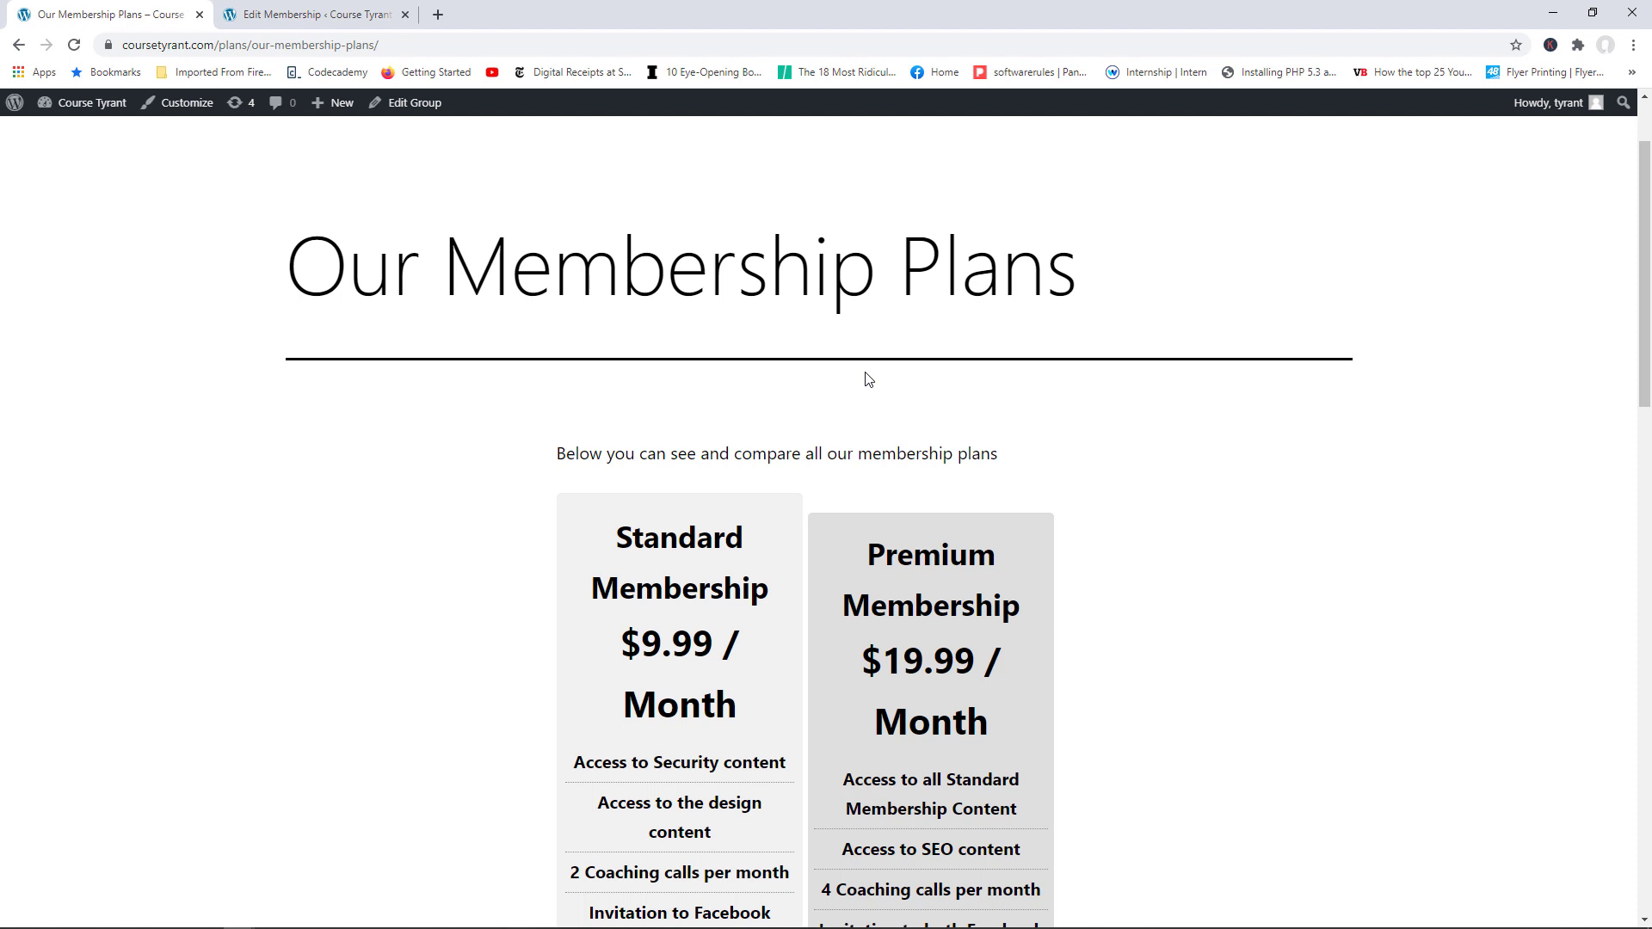
pyautogui.scroll(-3, 1645, 334)
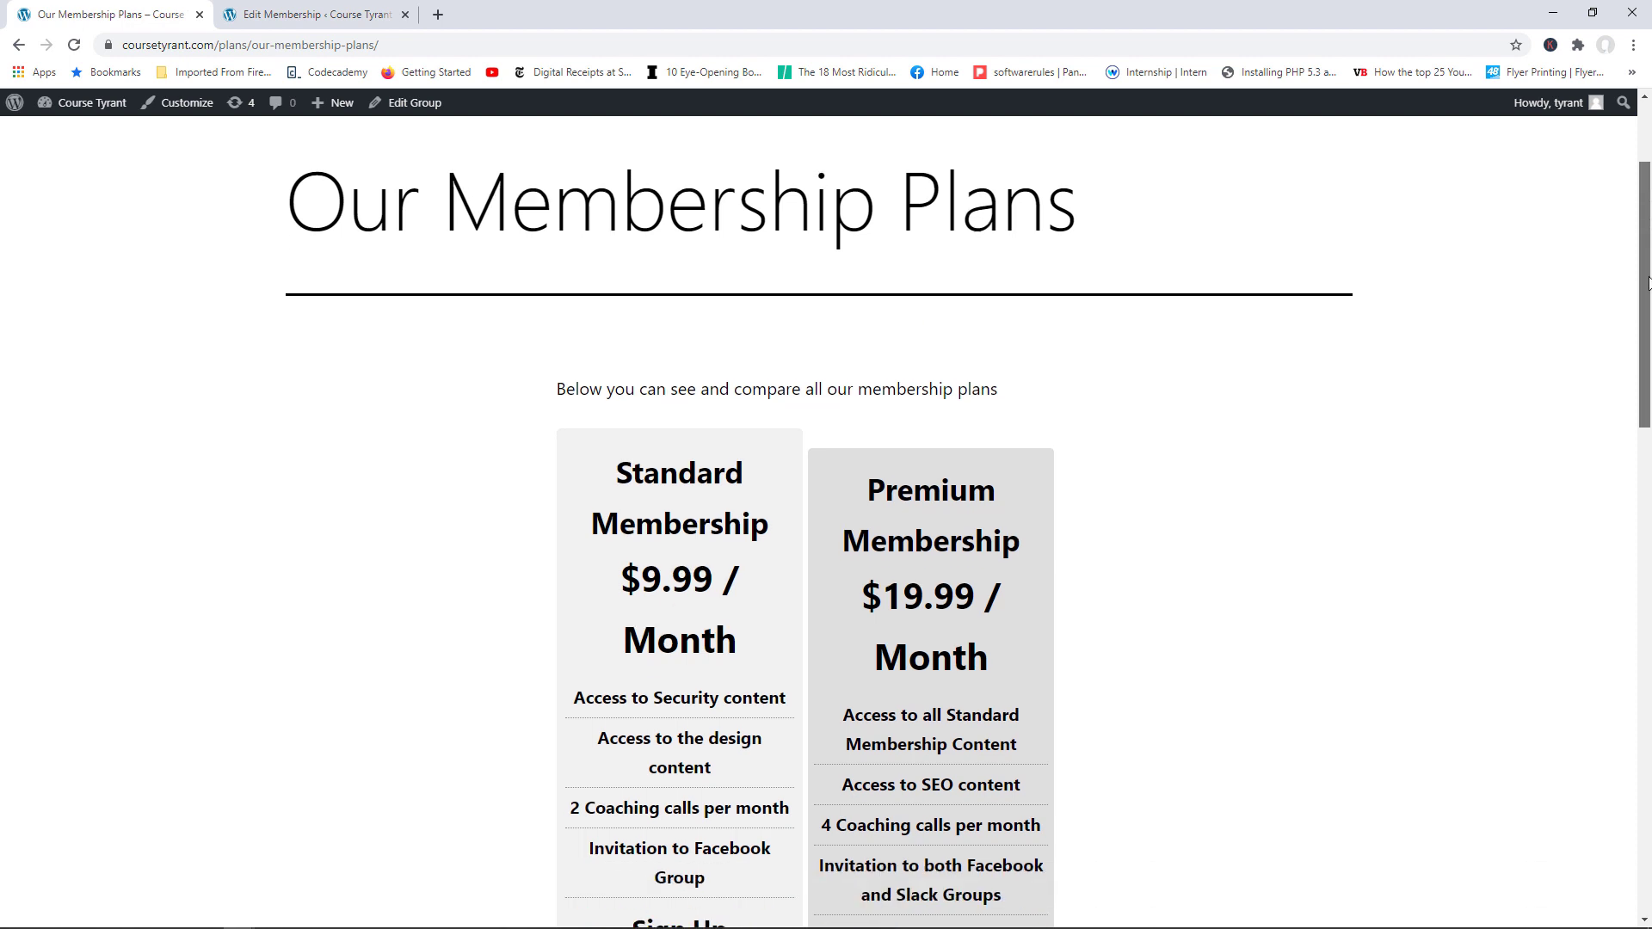
pyautogui.moveTo(1645, 368); pyautogui.dragTo(1645, 366)
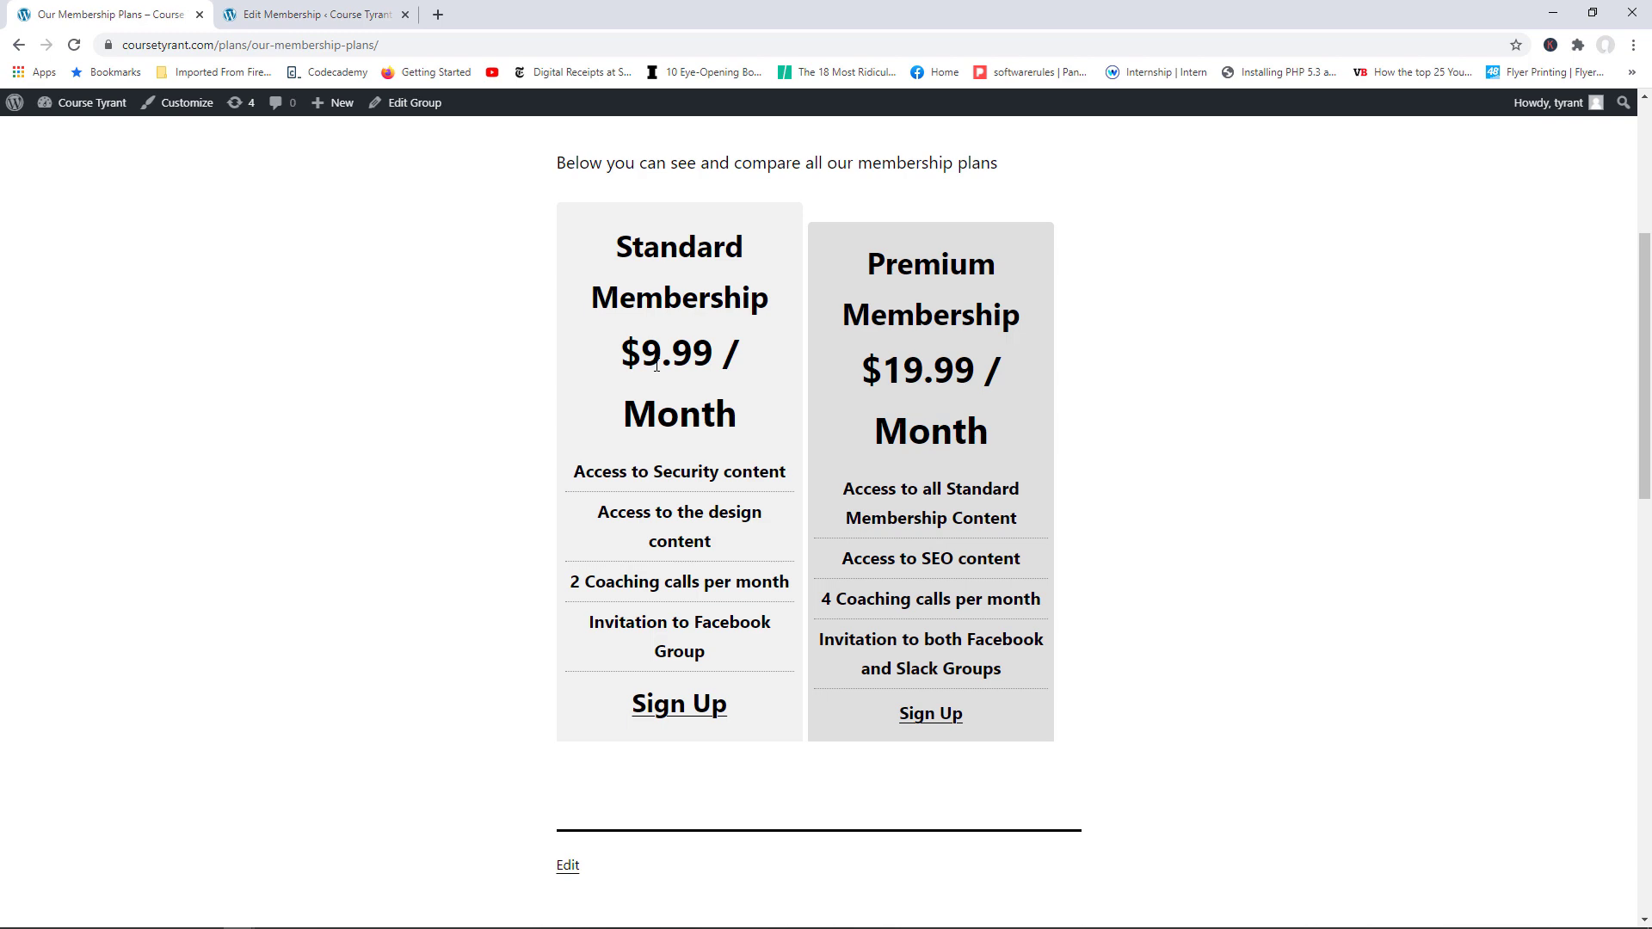
pyautogui.scroll(5, 1170, 318)
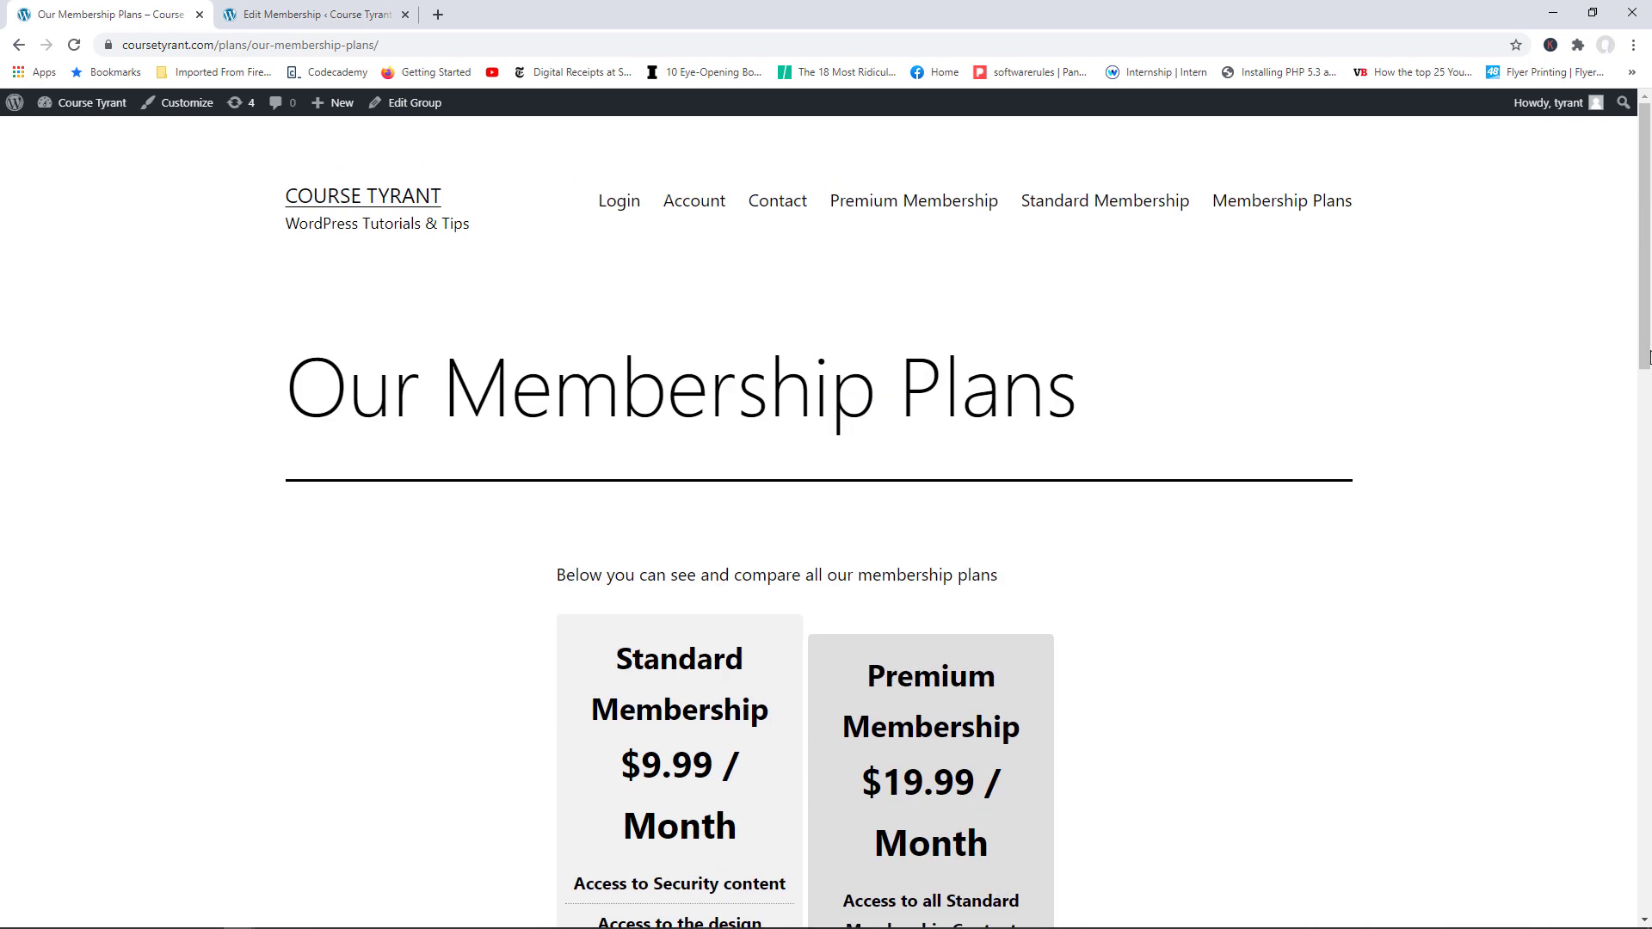
pyautogui.scroll(-3, 1648, 358)
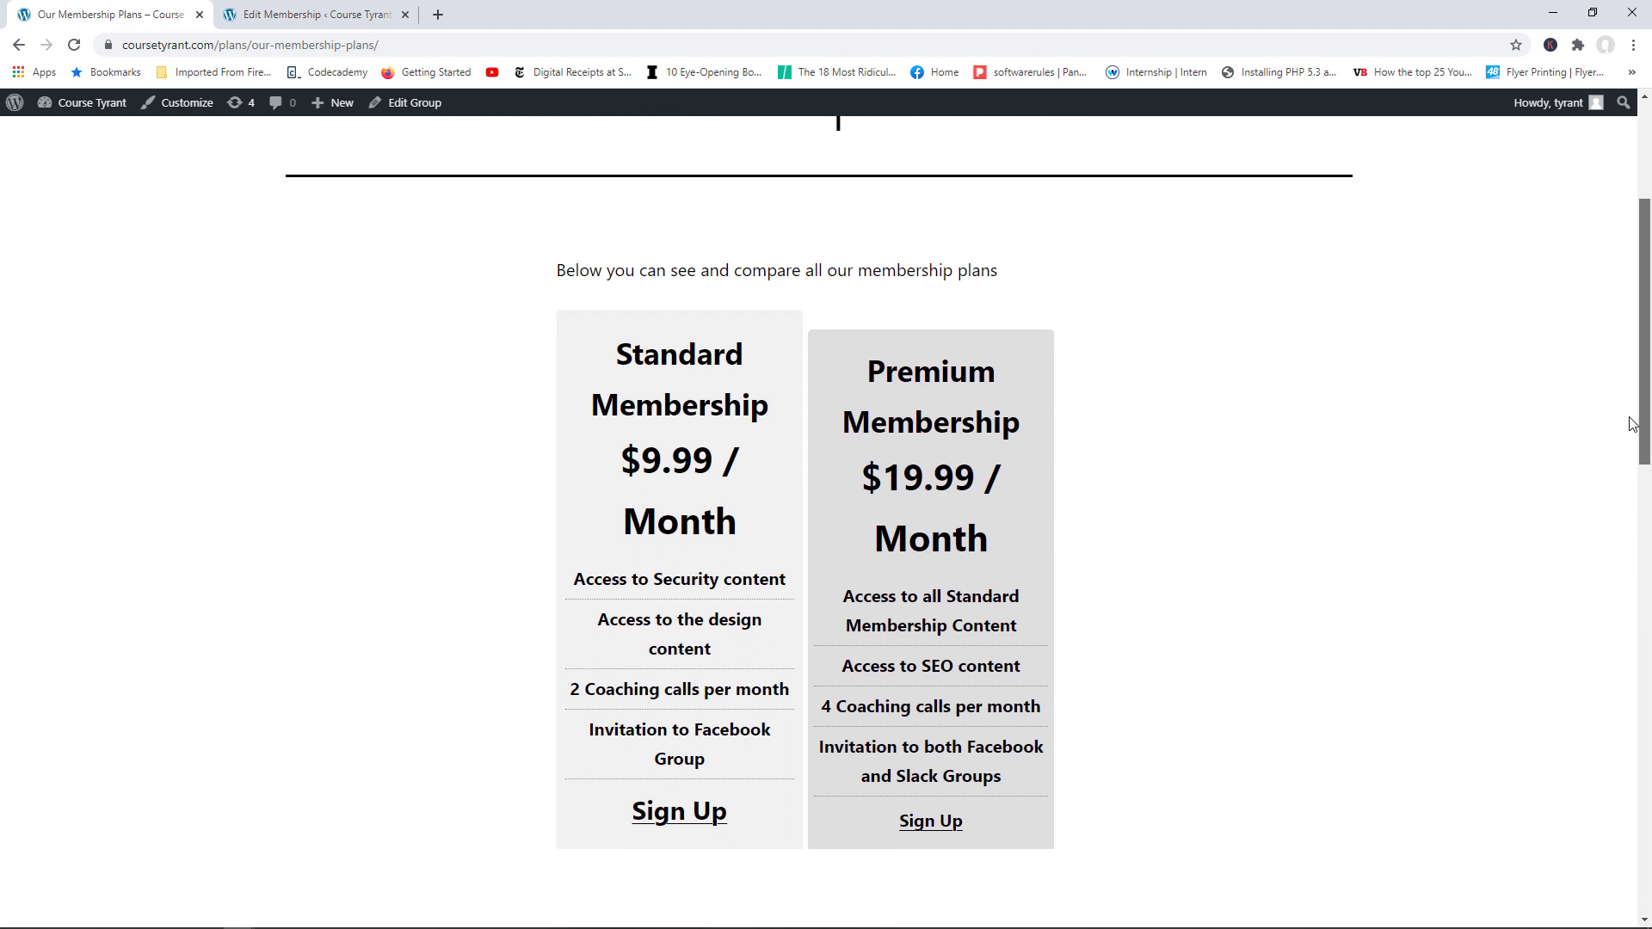
pyautogui.scroll(-1, 1633, 425)
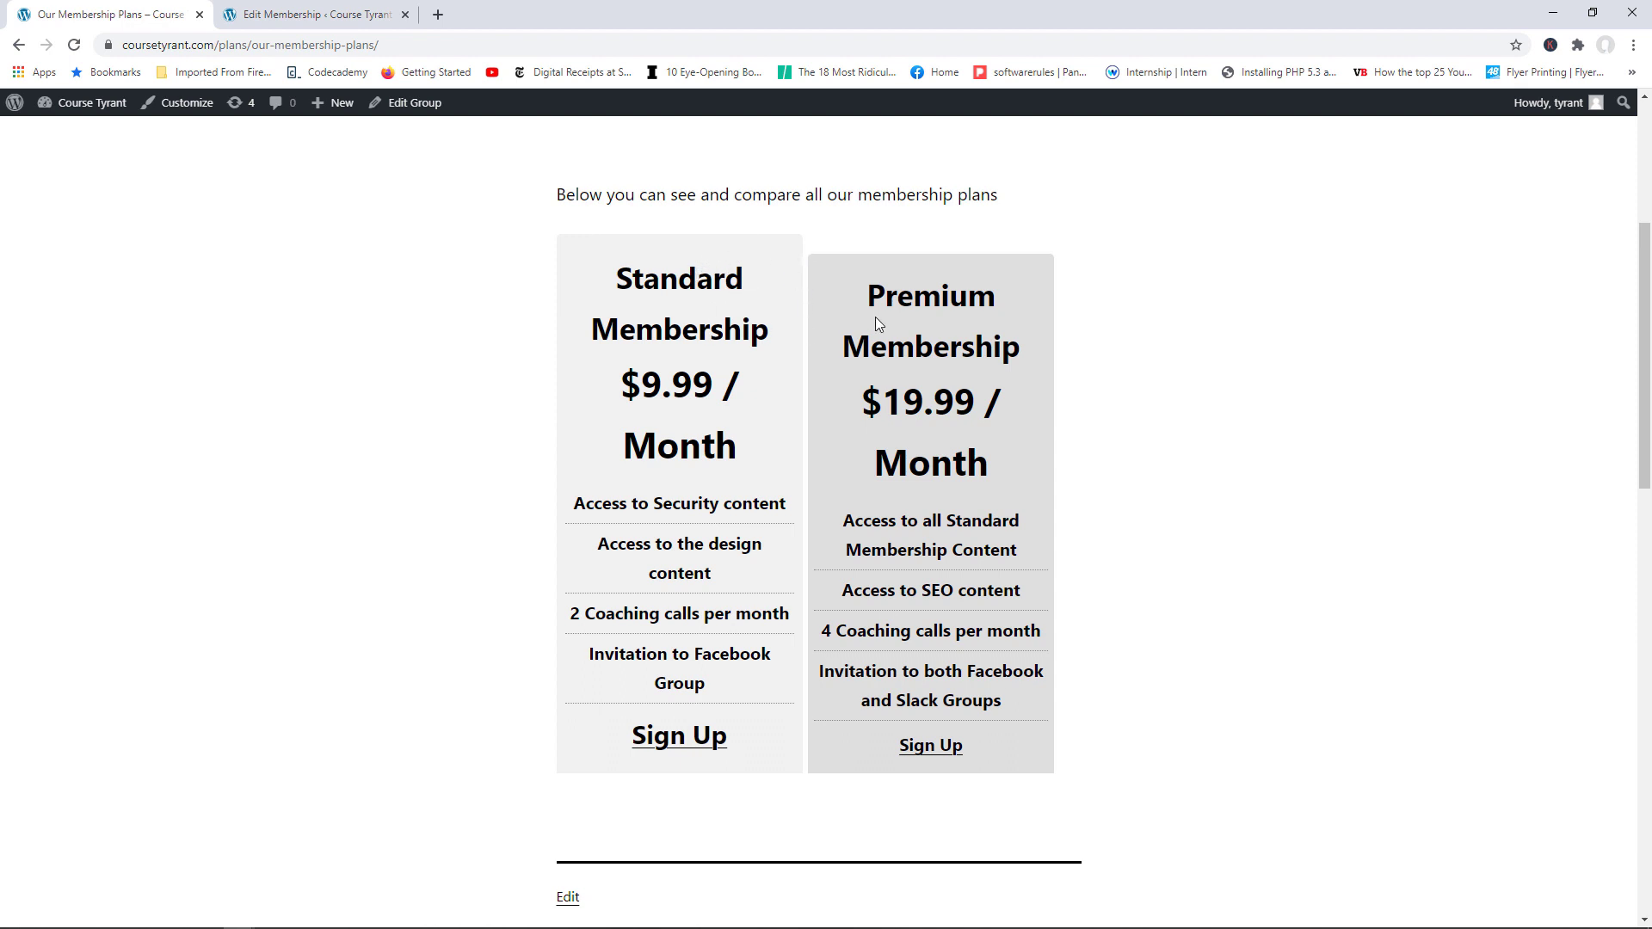
pyautogui.click(327, 9)
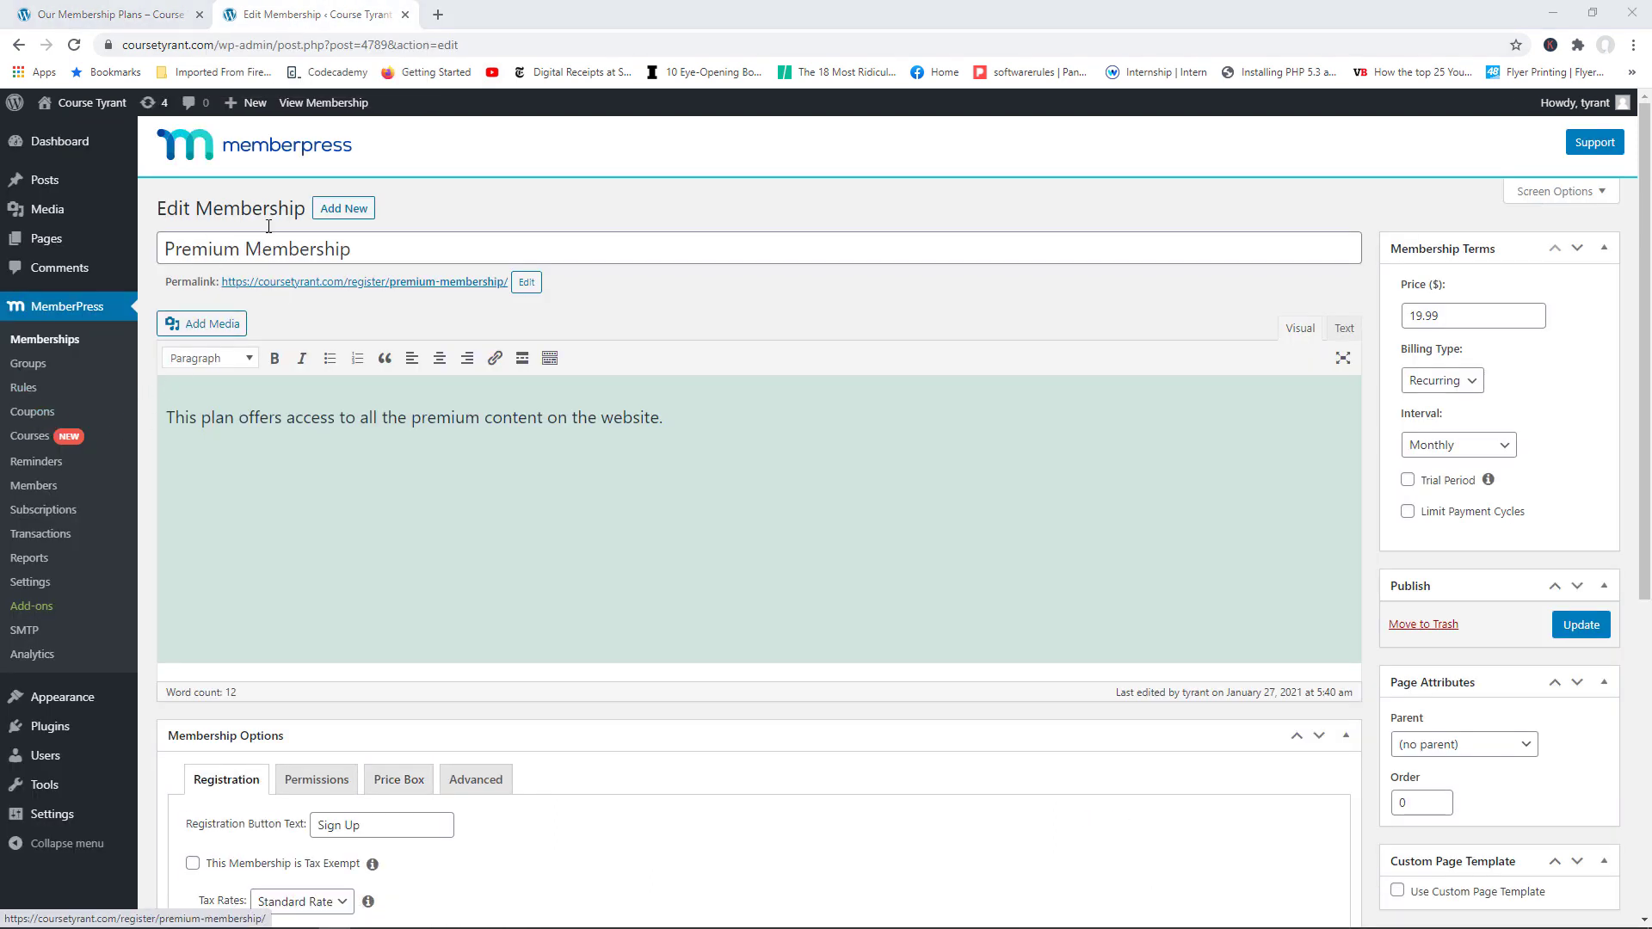
pyautogui.click(134, 11)
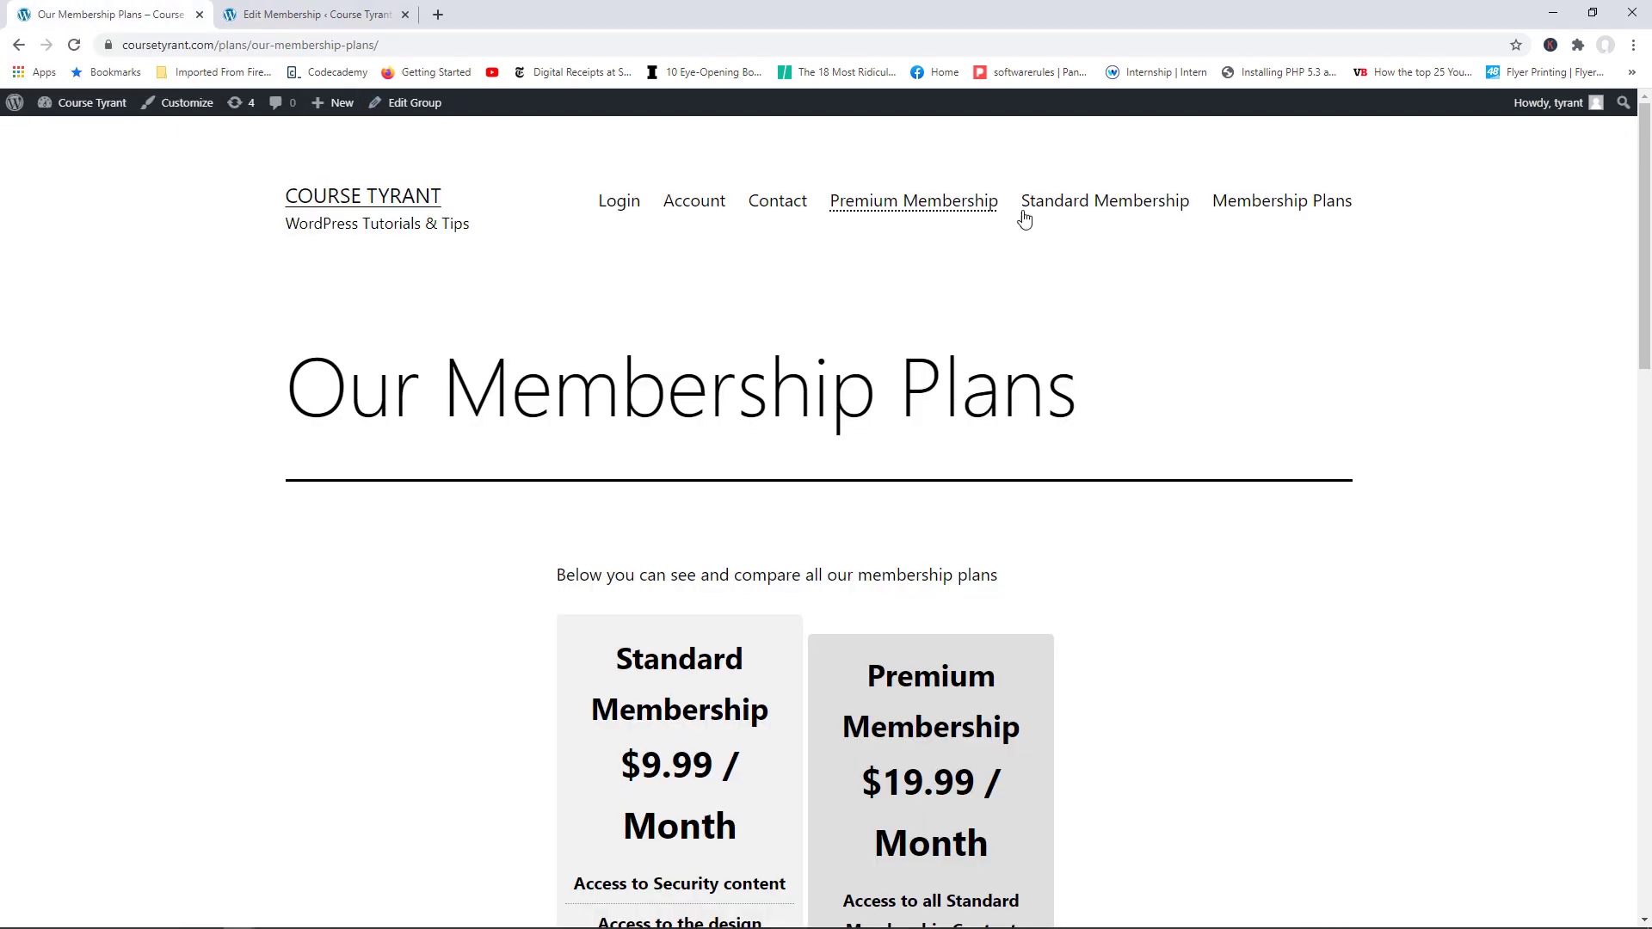
# Step: In Appearance > Menus, enable Groups in Screen Options and select the Our Membership Plans item
pyautogui.click(90, 106)
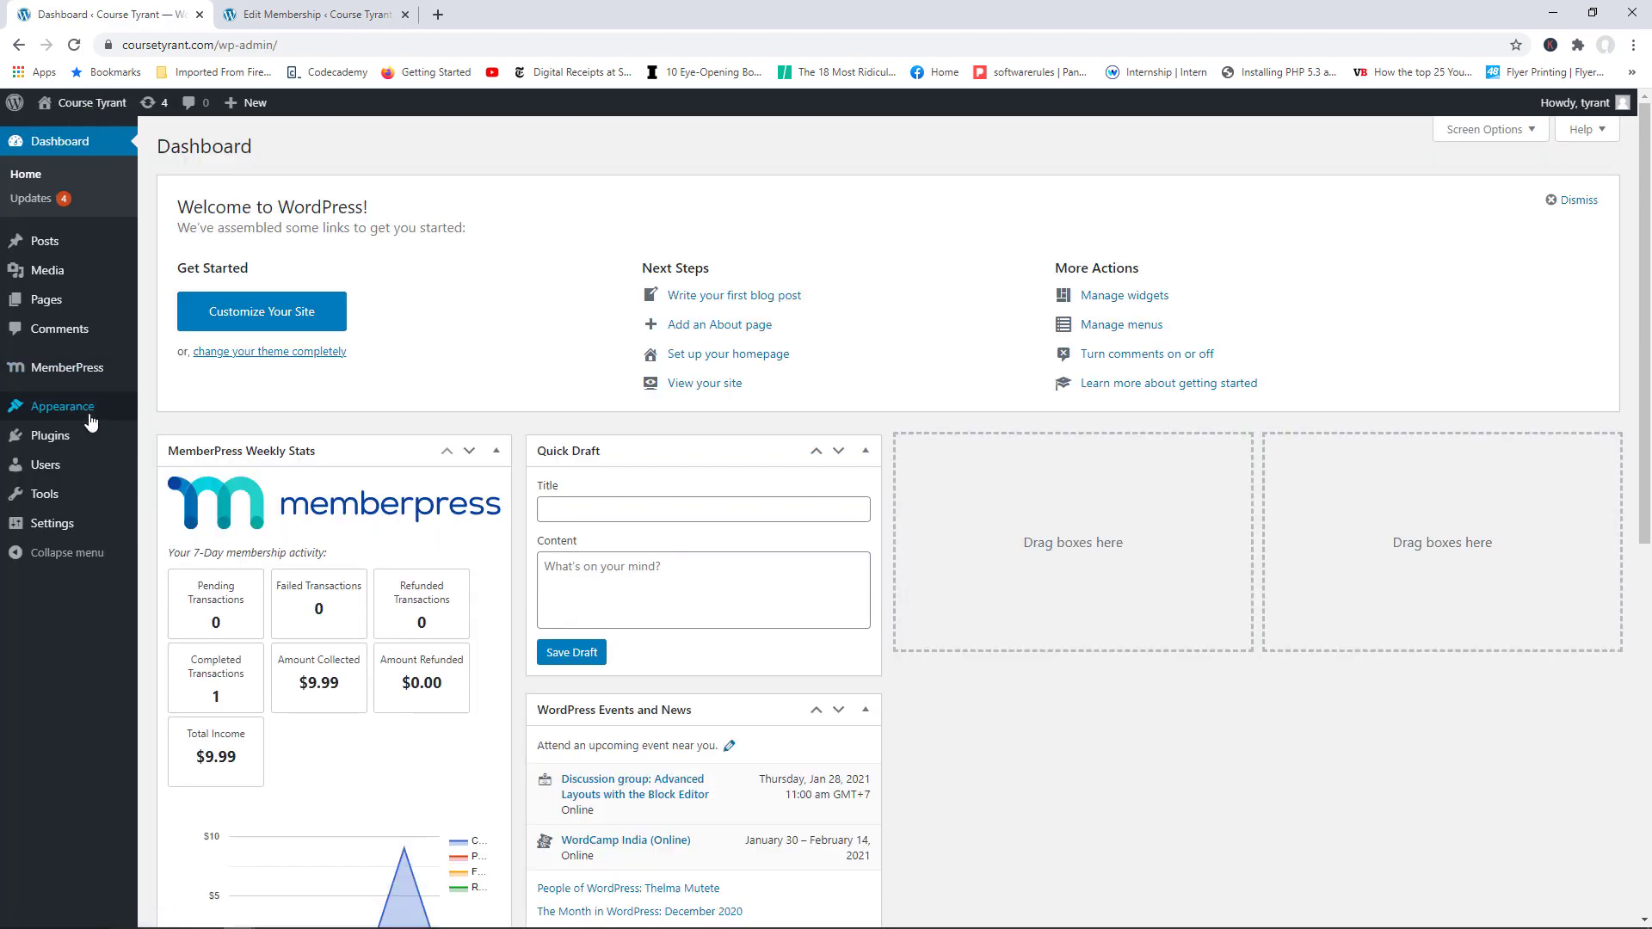
pyautogui.moveTo(78, 406)
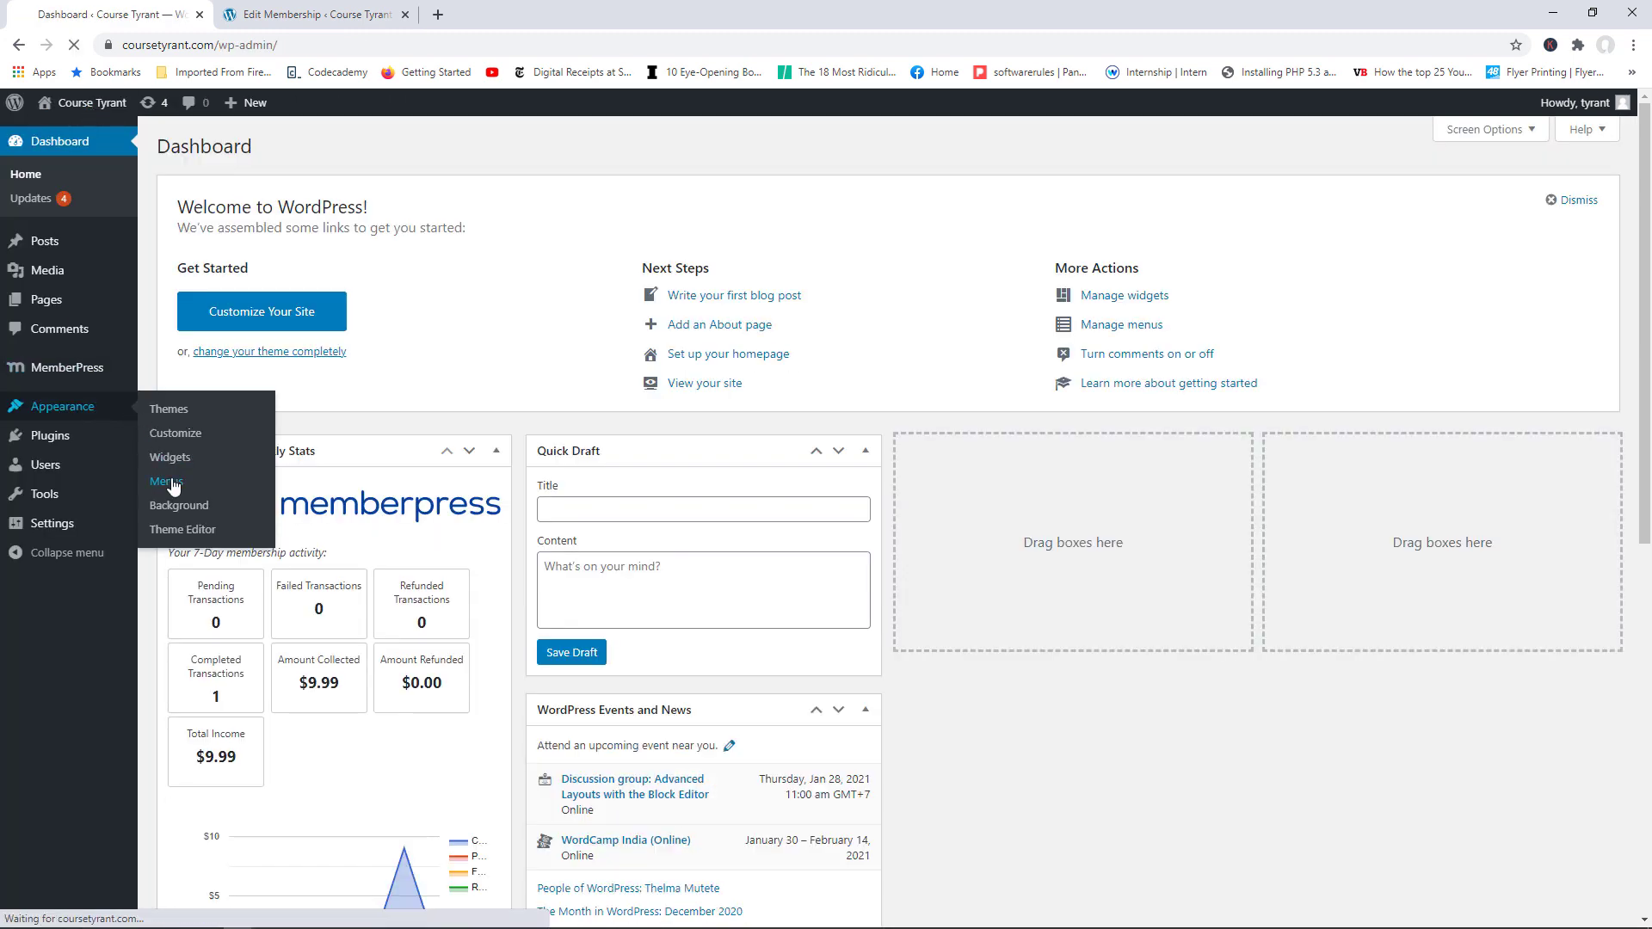
pyautogui.click(166, 482)
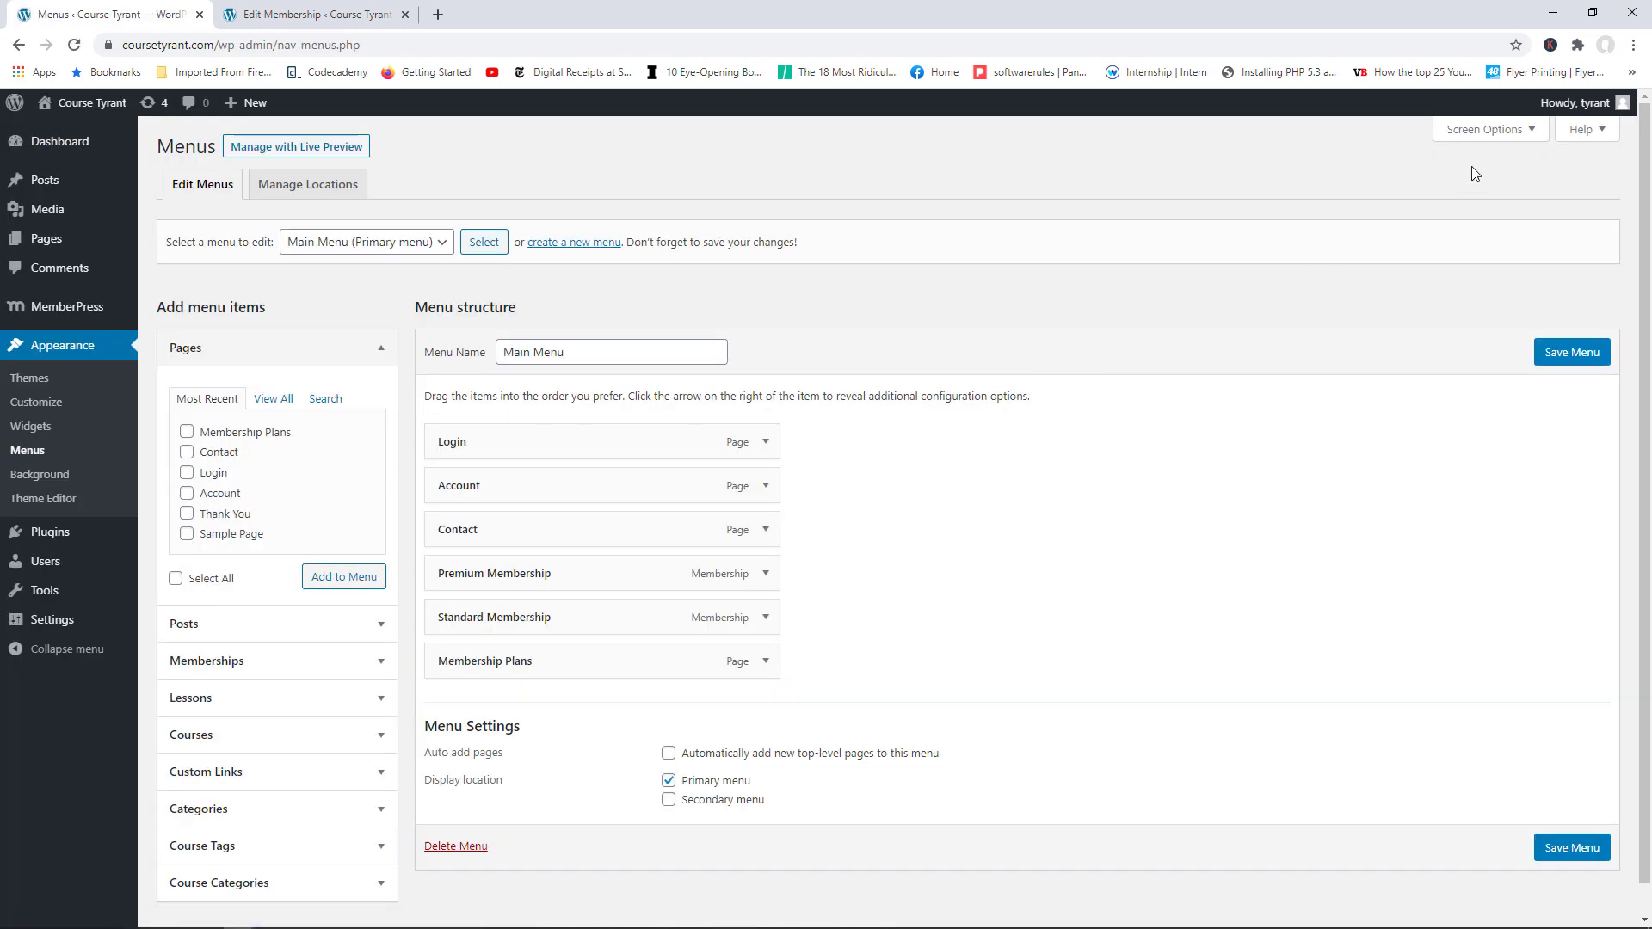
pyautogui.click(1521, 131)
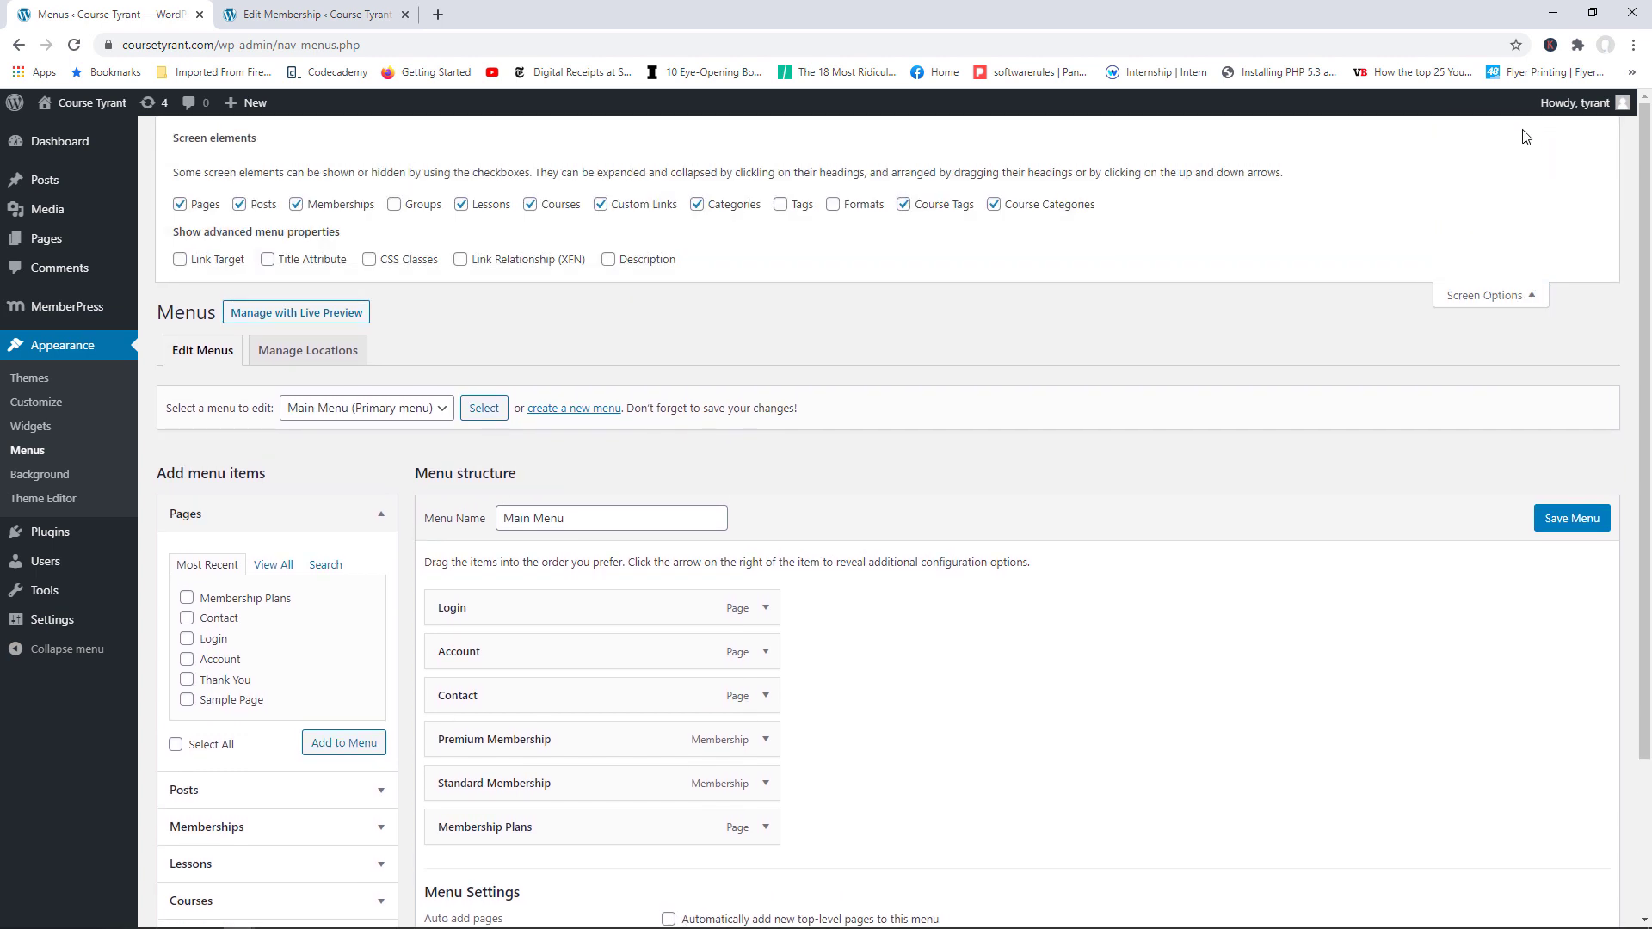
pyautogui.click(394, 206)
pyautogui.click(1491, 295)
pyautogui.scroll(-1, 327, 681)
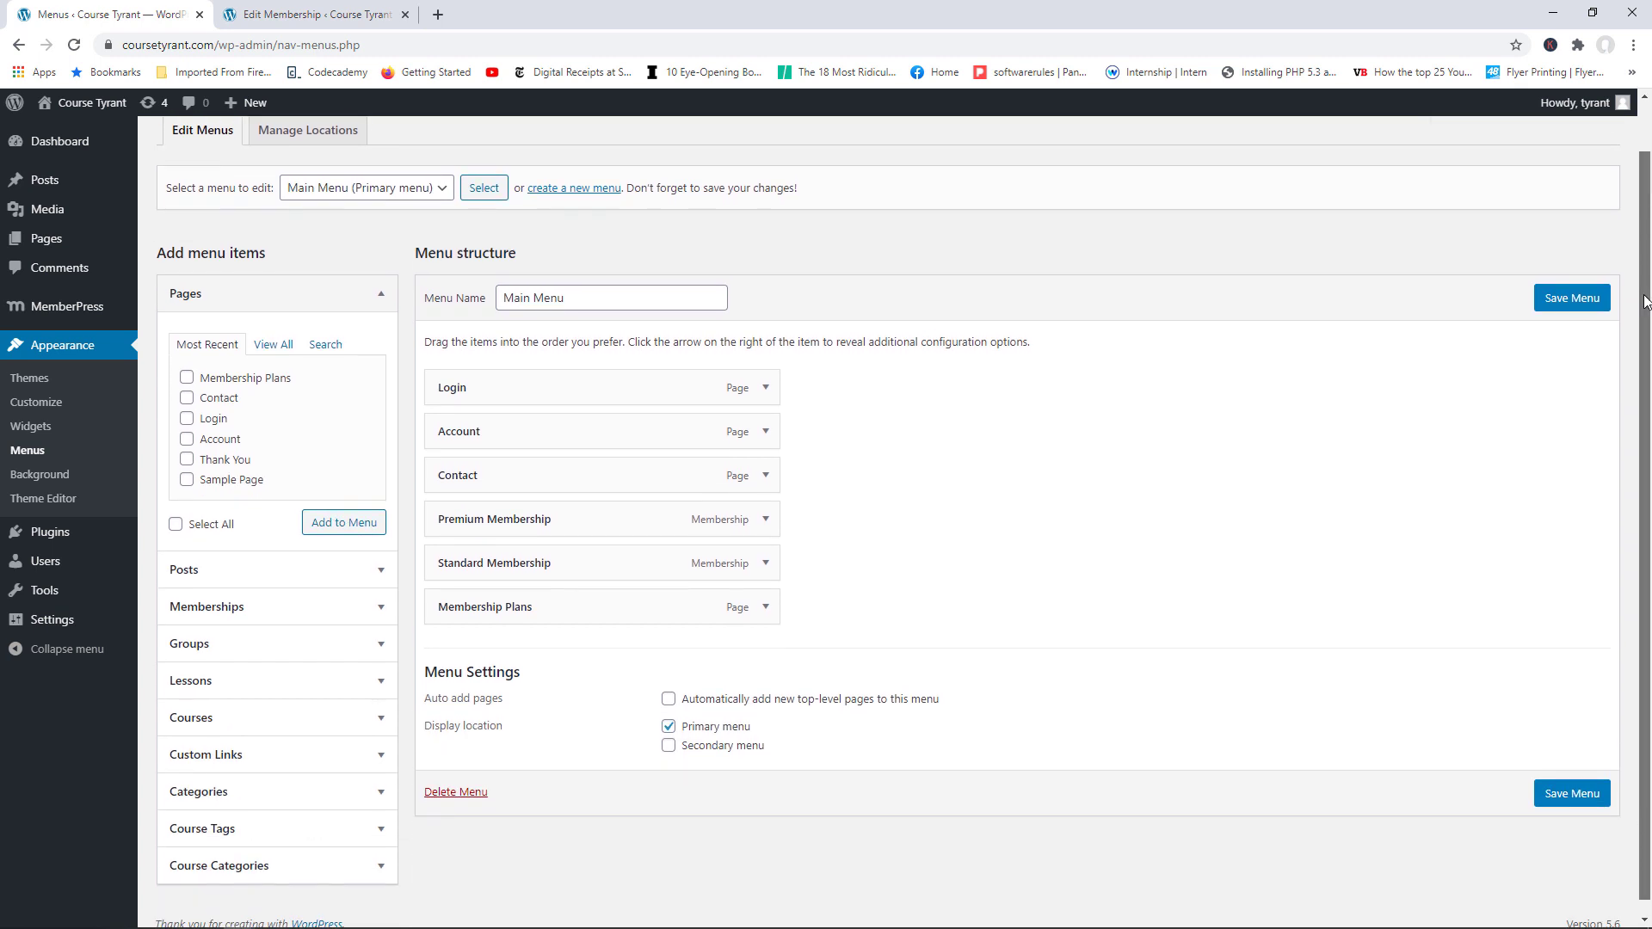
pyautogui.click(346, 645)
pyautogui.click(187, 527)
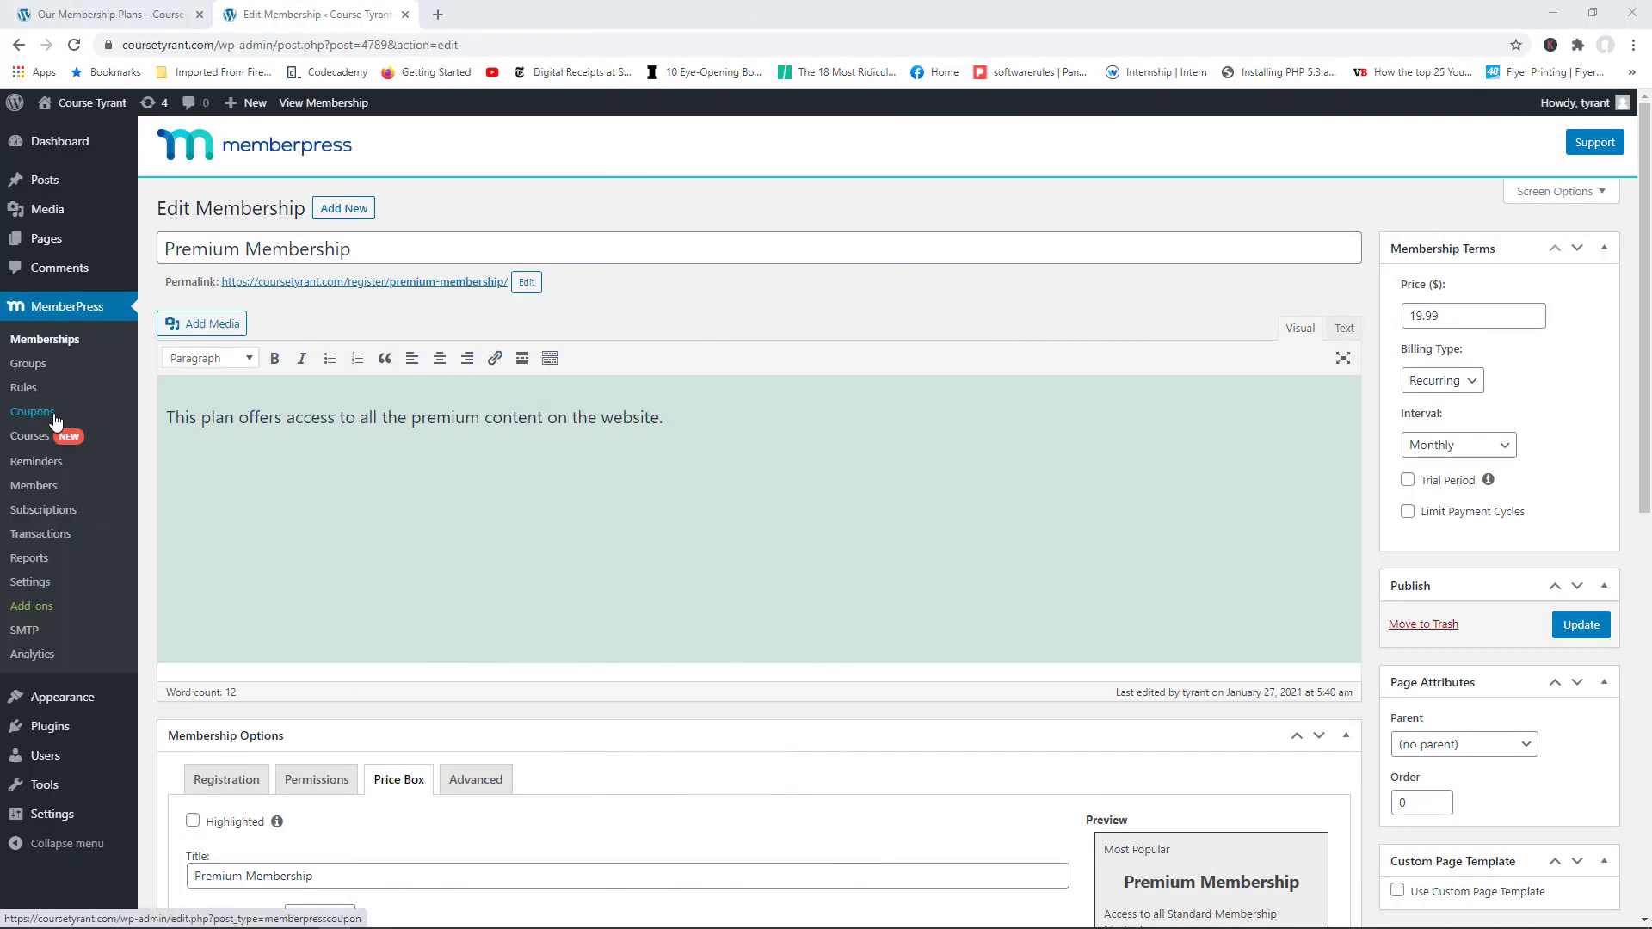
# Step: Add a new coupon with a 15% Standard discount and a usage count of 100
pyautogui.click(31, 412)
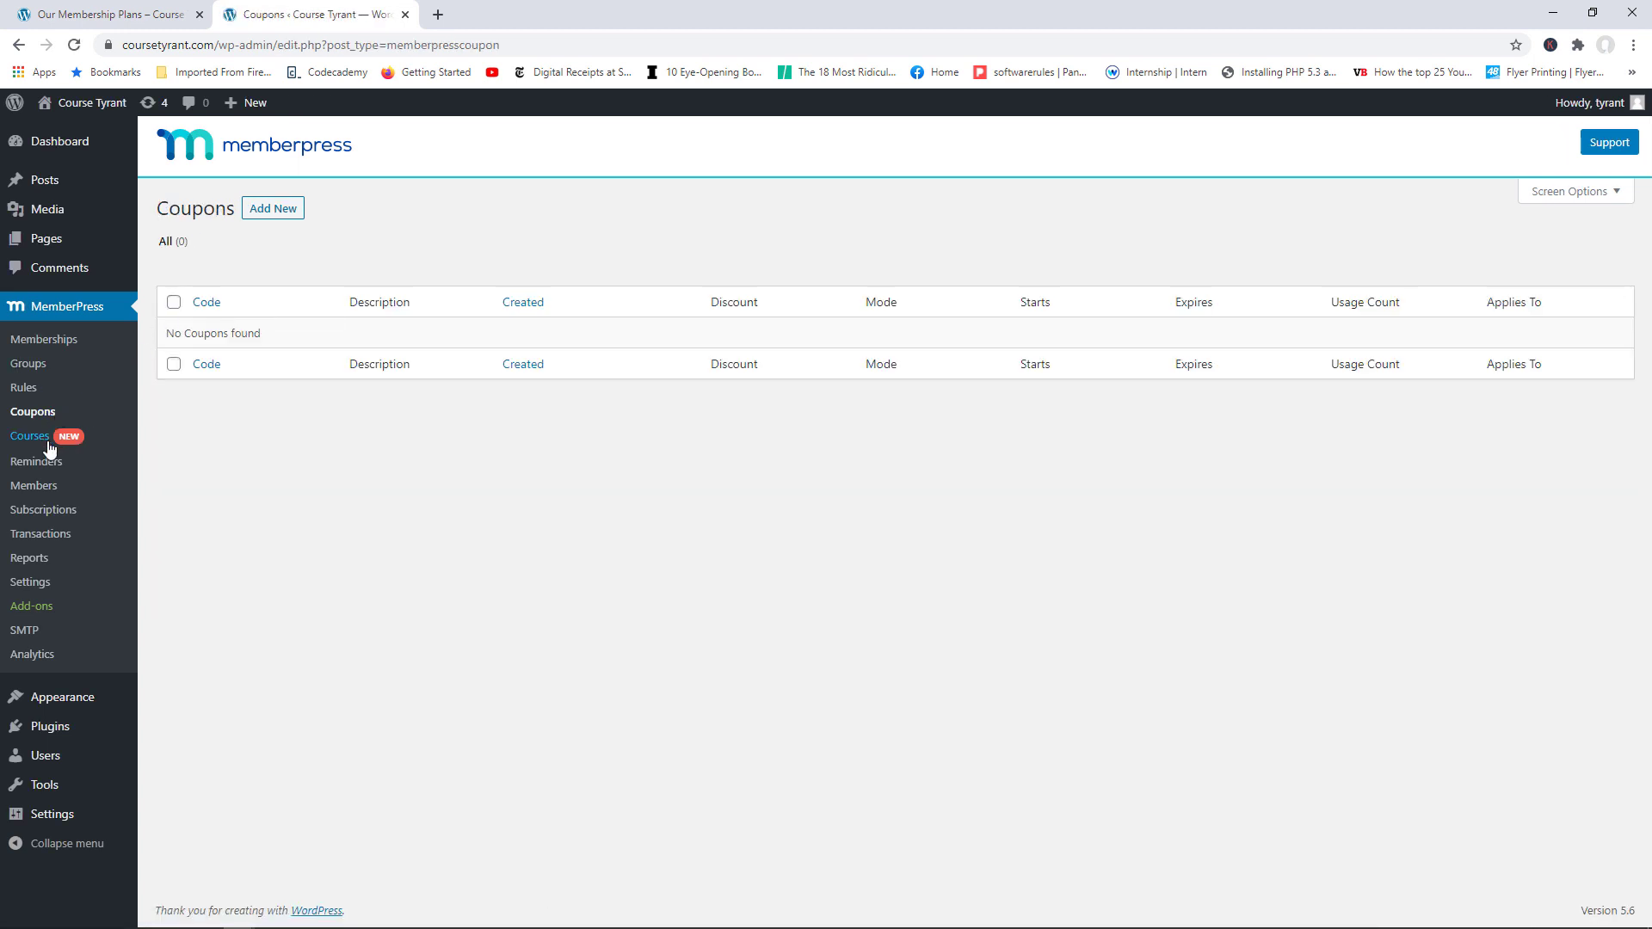
pyautogui.click(274, 210)
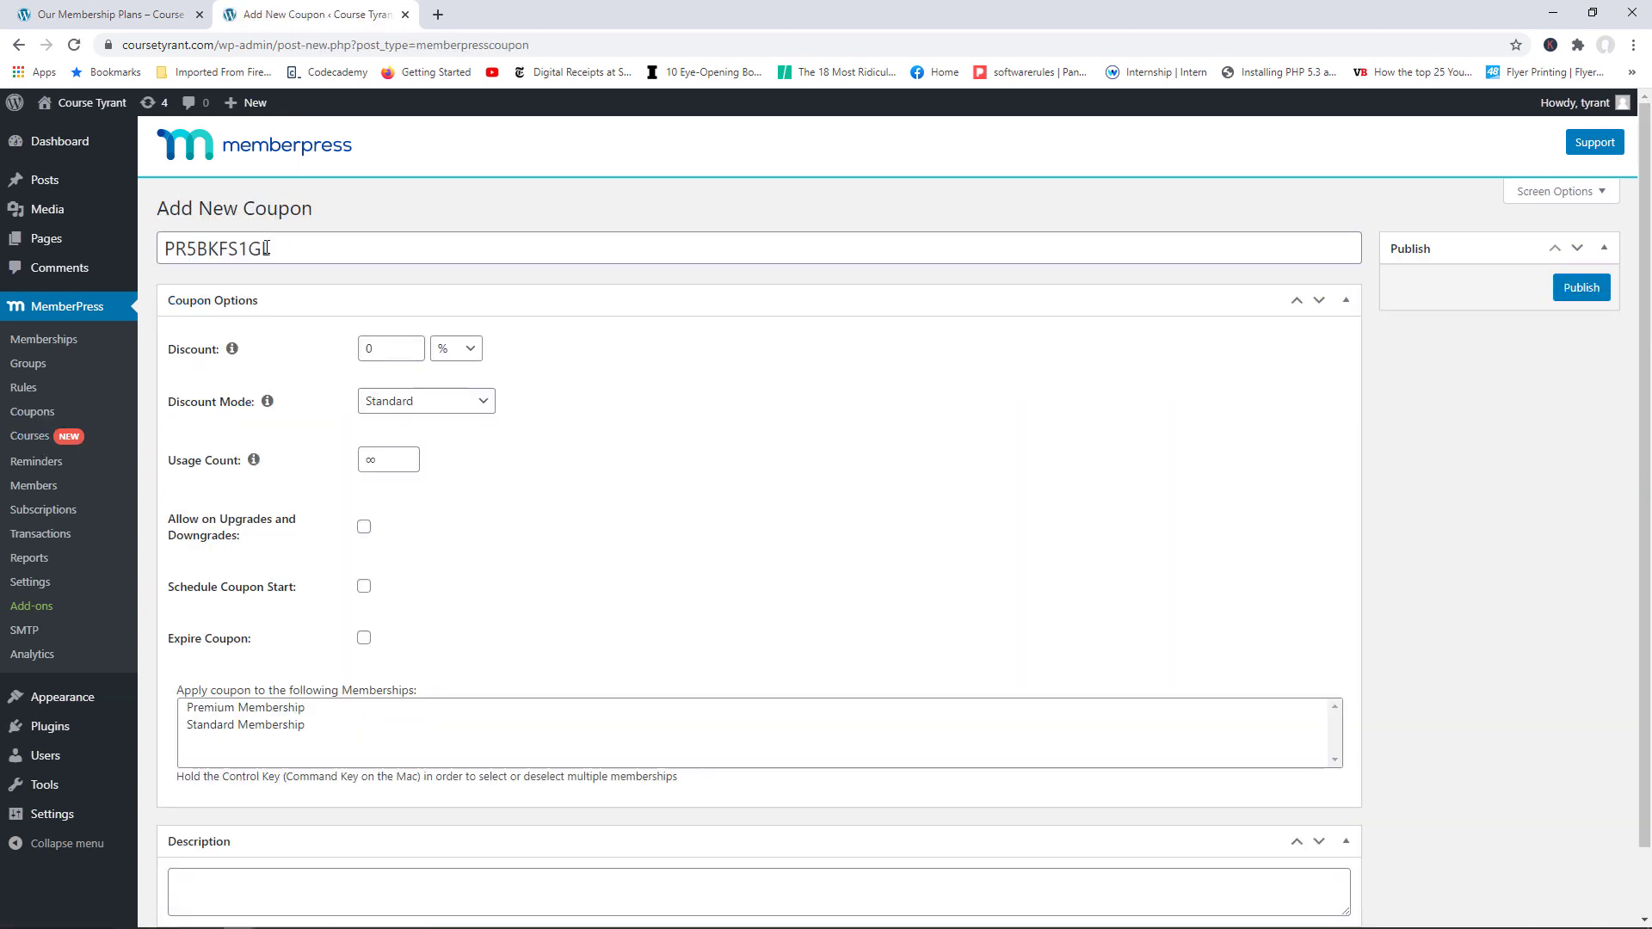
pyautogui.moveTo(293, 248); pyautogui.dragTo(176, 243)
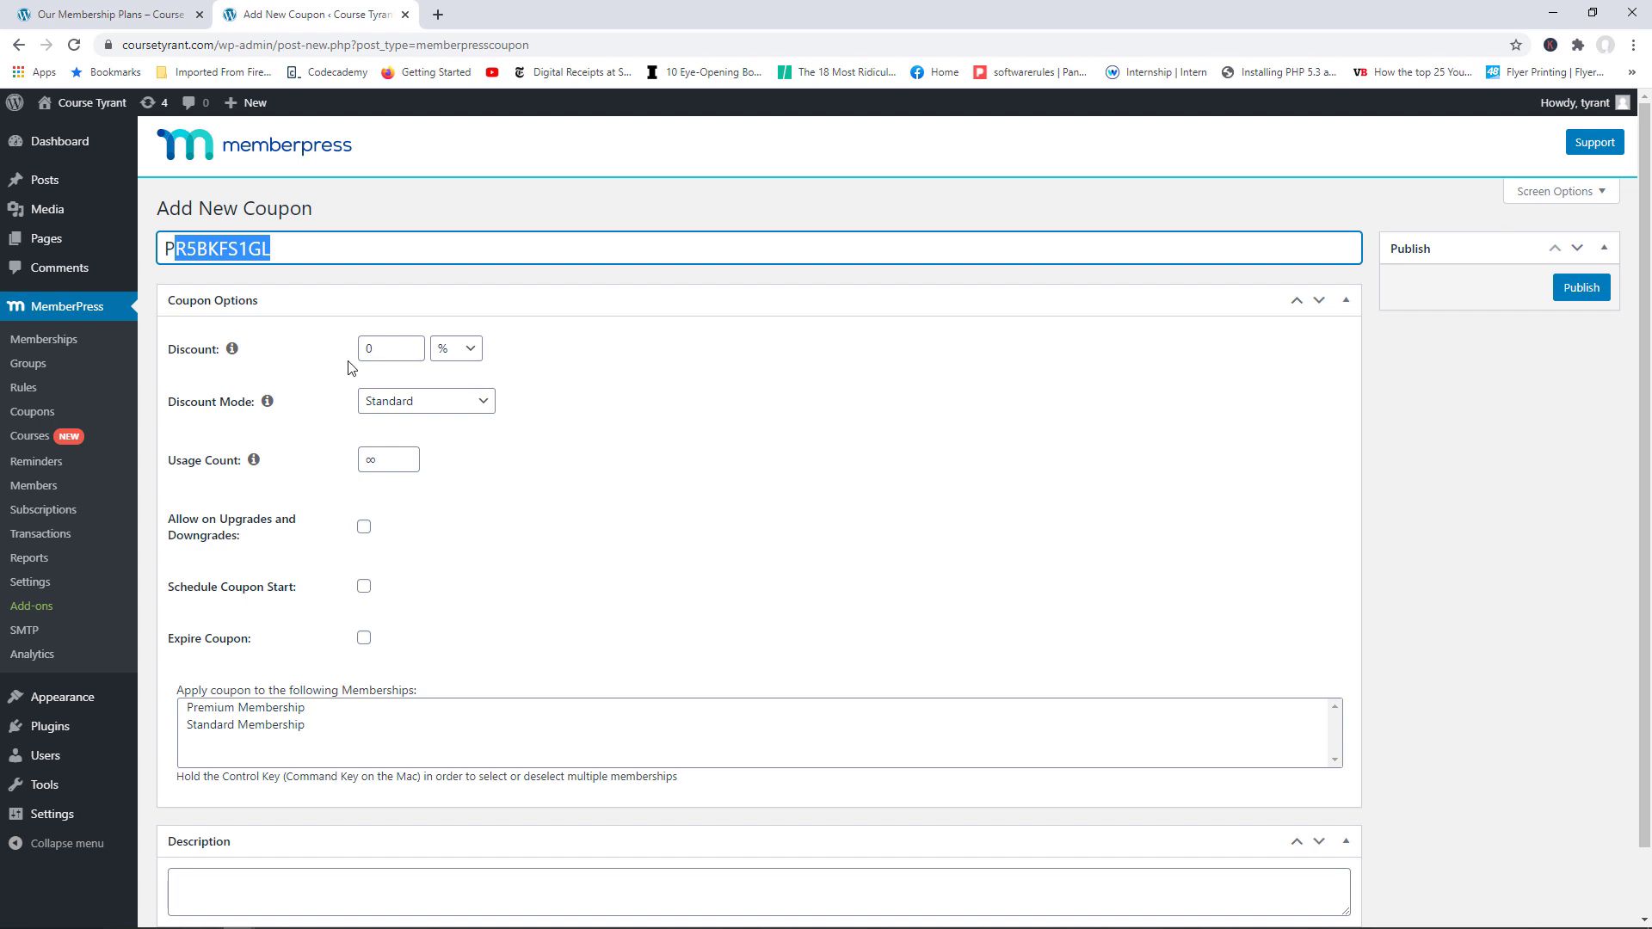
pyautogui.click(452, 349)
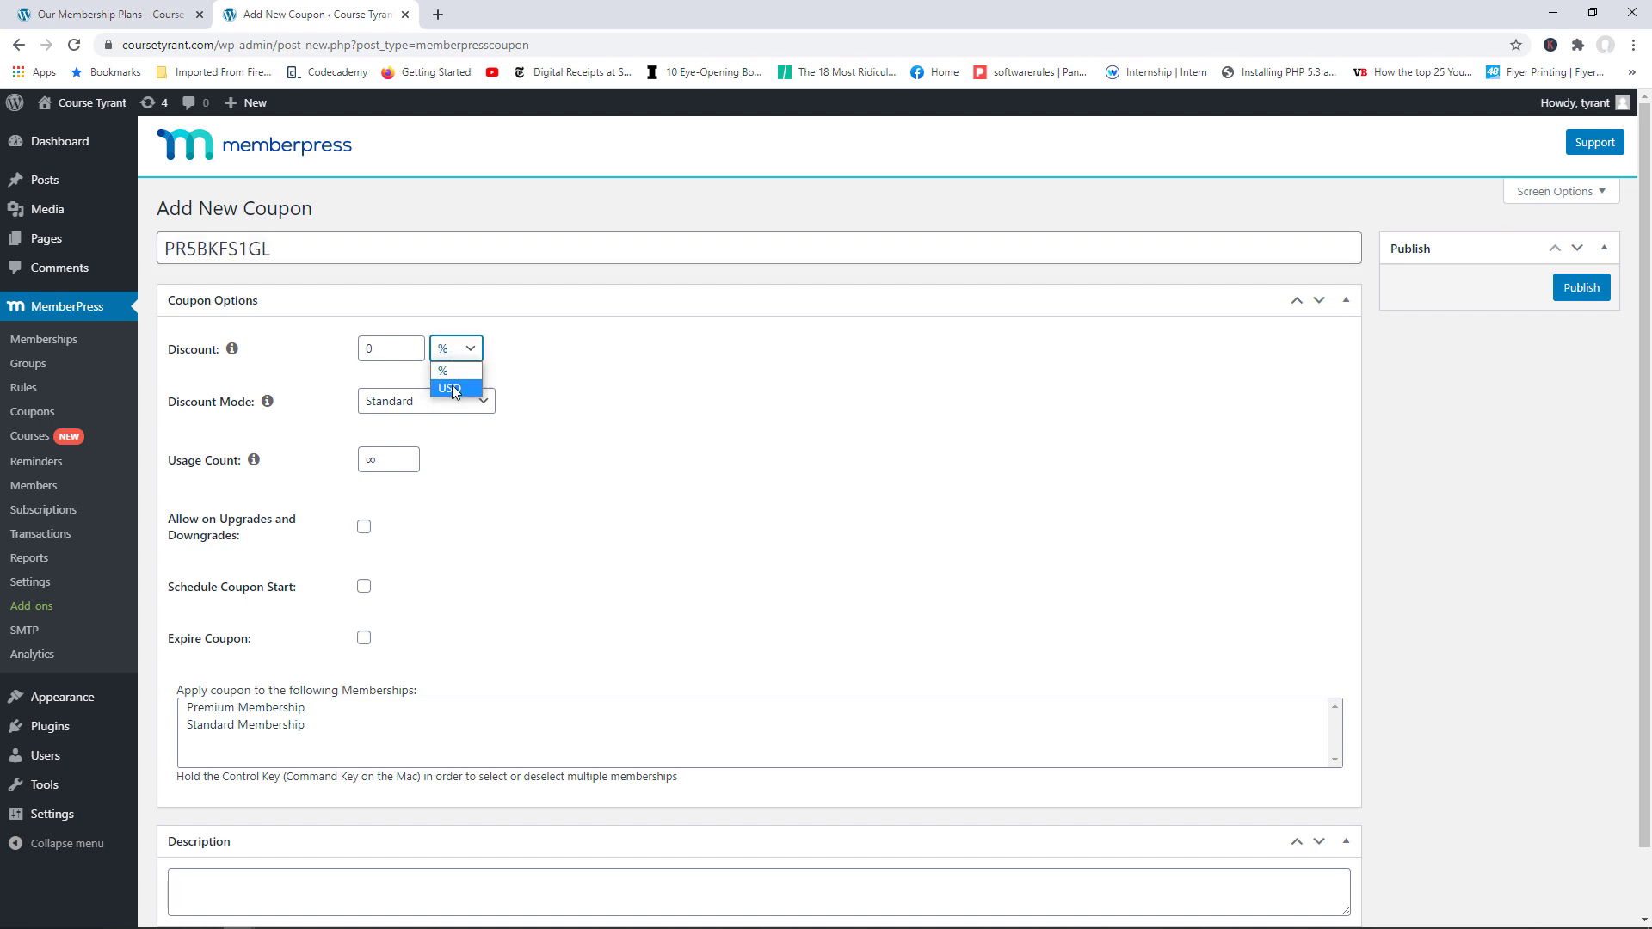
pyautogui.moveTo(392, 349); pyautogui.dragTo(347, 347)
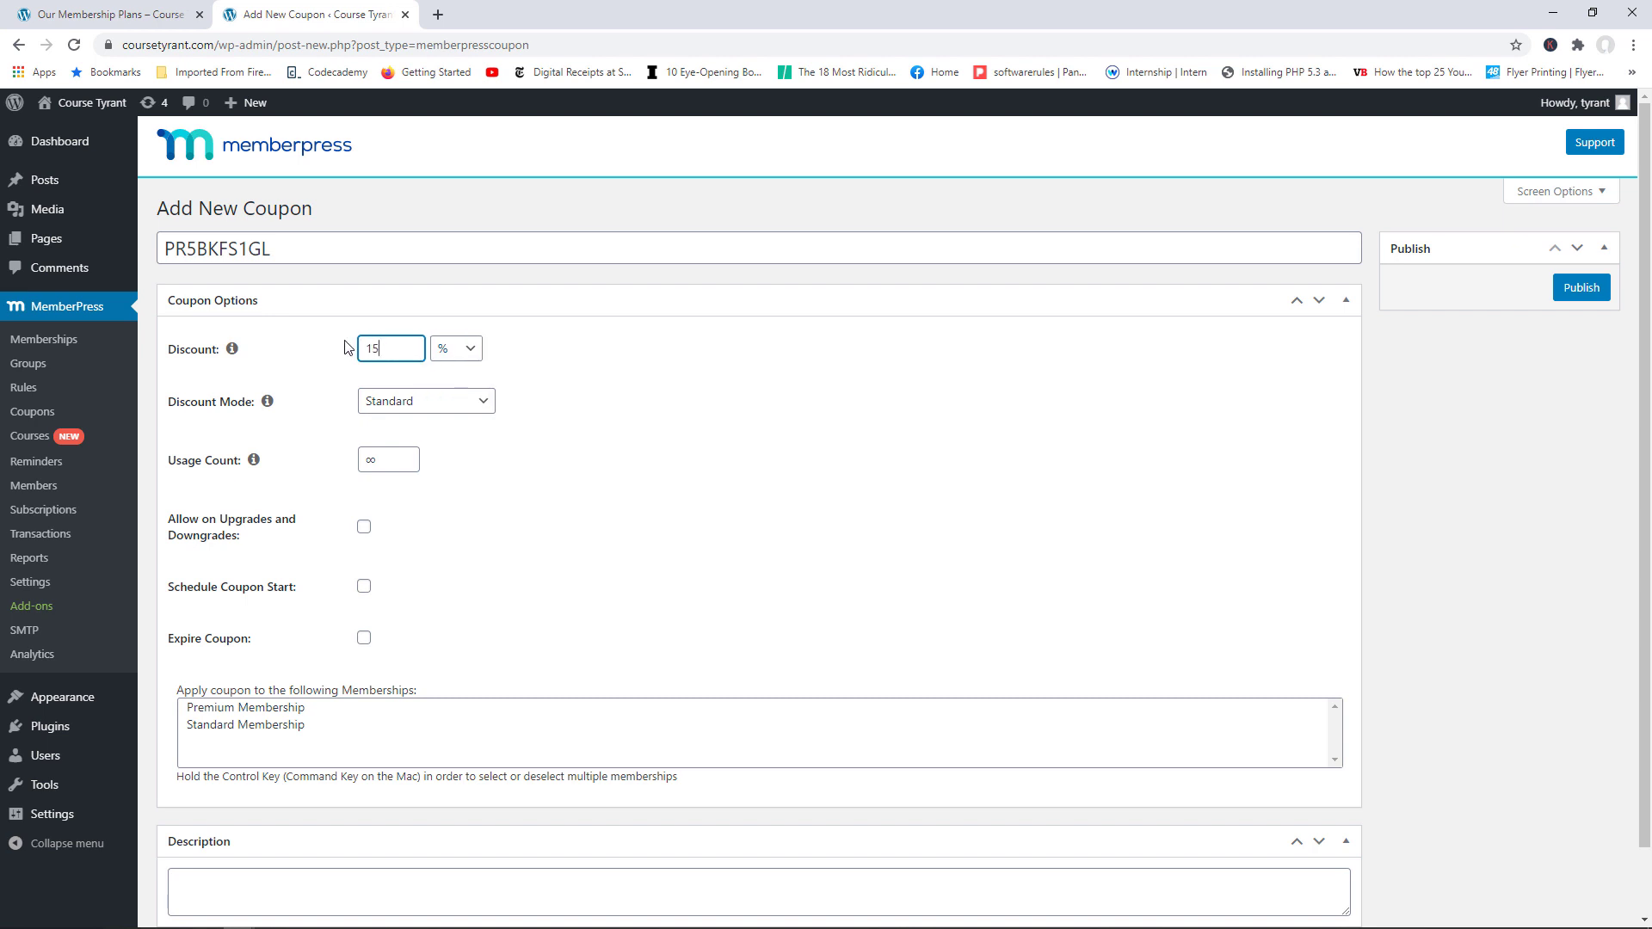
pyautogui.click(425, 407)
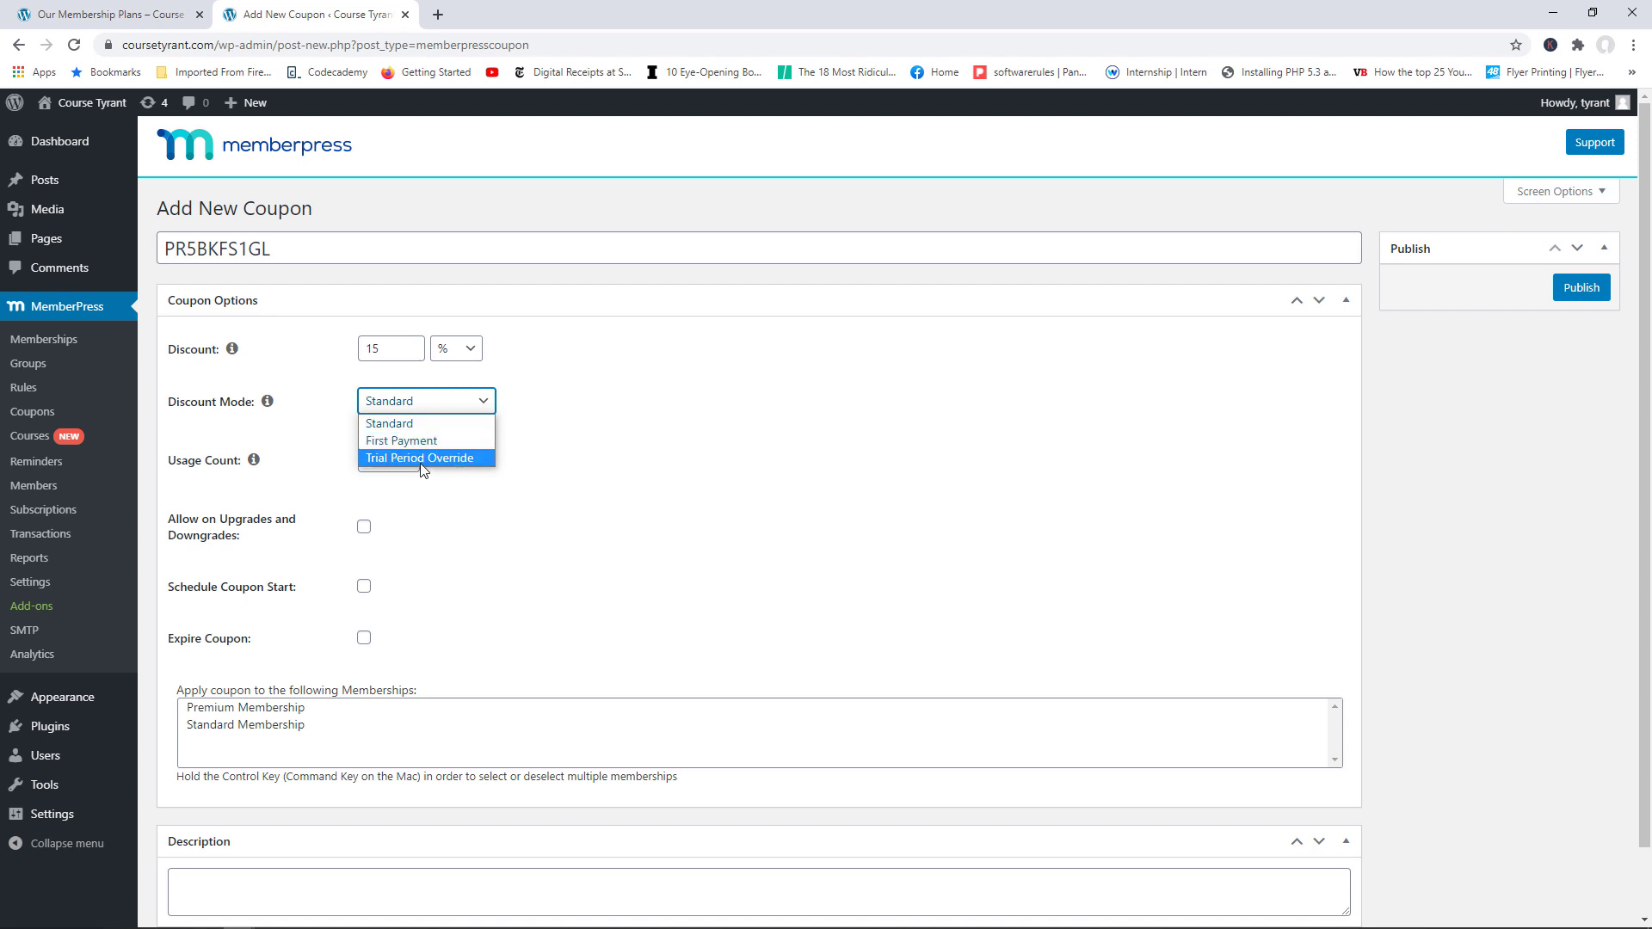
pyautogui.click(537, 501)
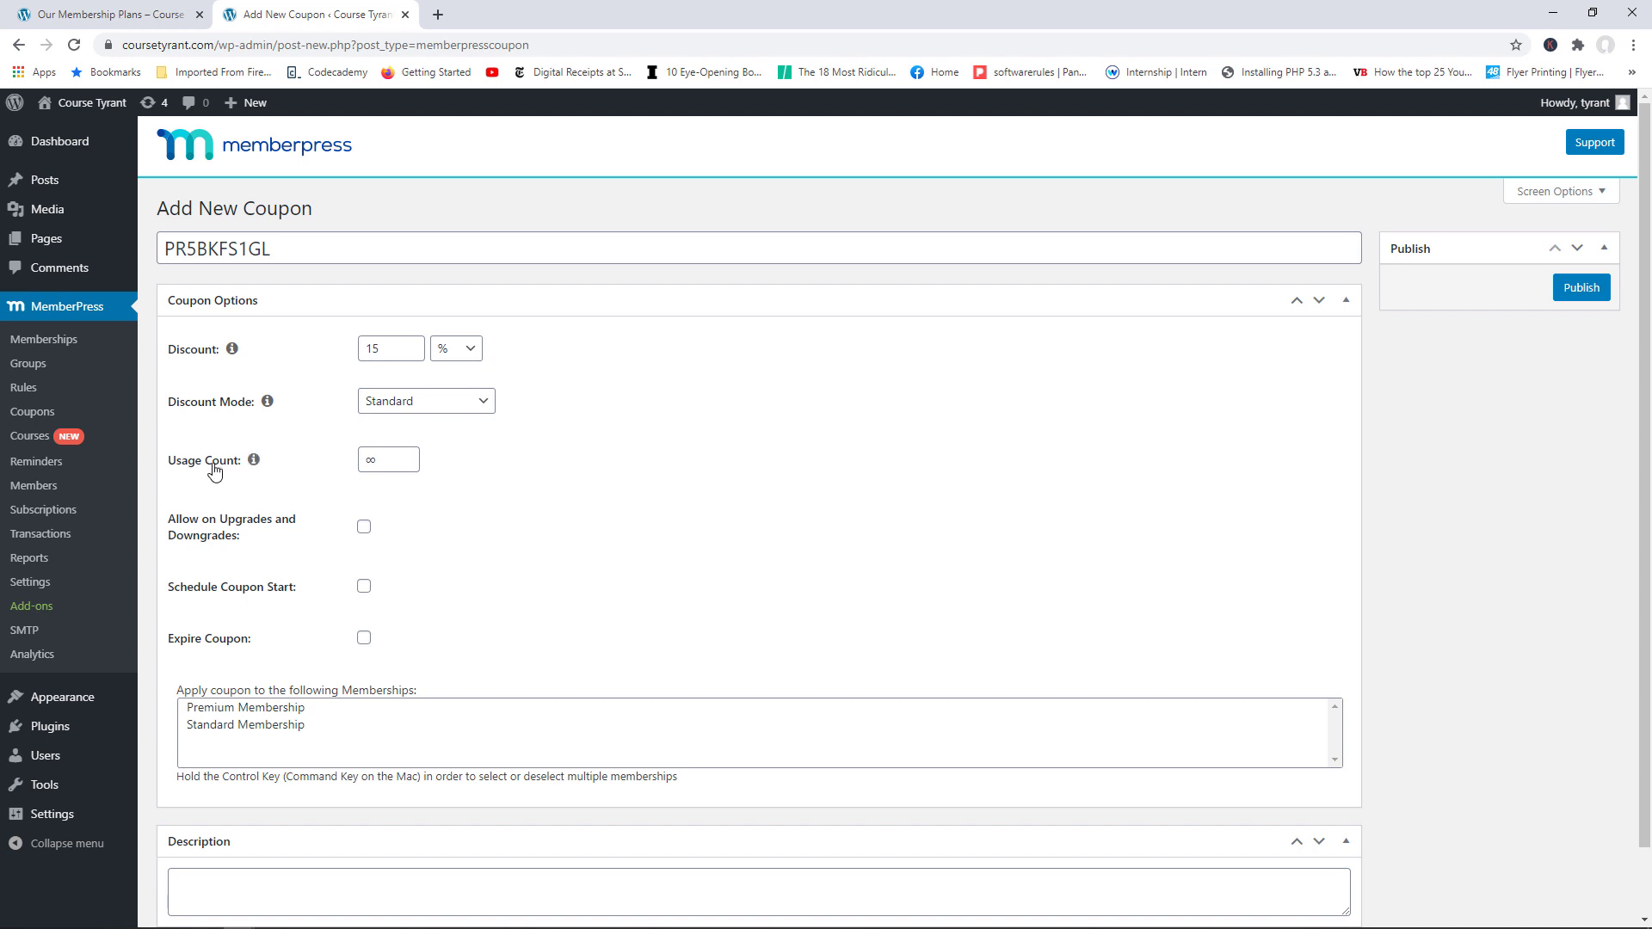
pyautogui.moveTo(386, 467); pyautogui.dragTo(368, 464)
# Step: Schedule the coupon to start Jan 27 and expire Feb 27 2021
pyautogui.click(363, 589)
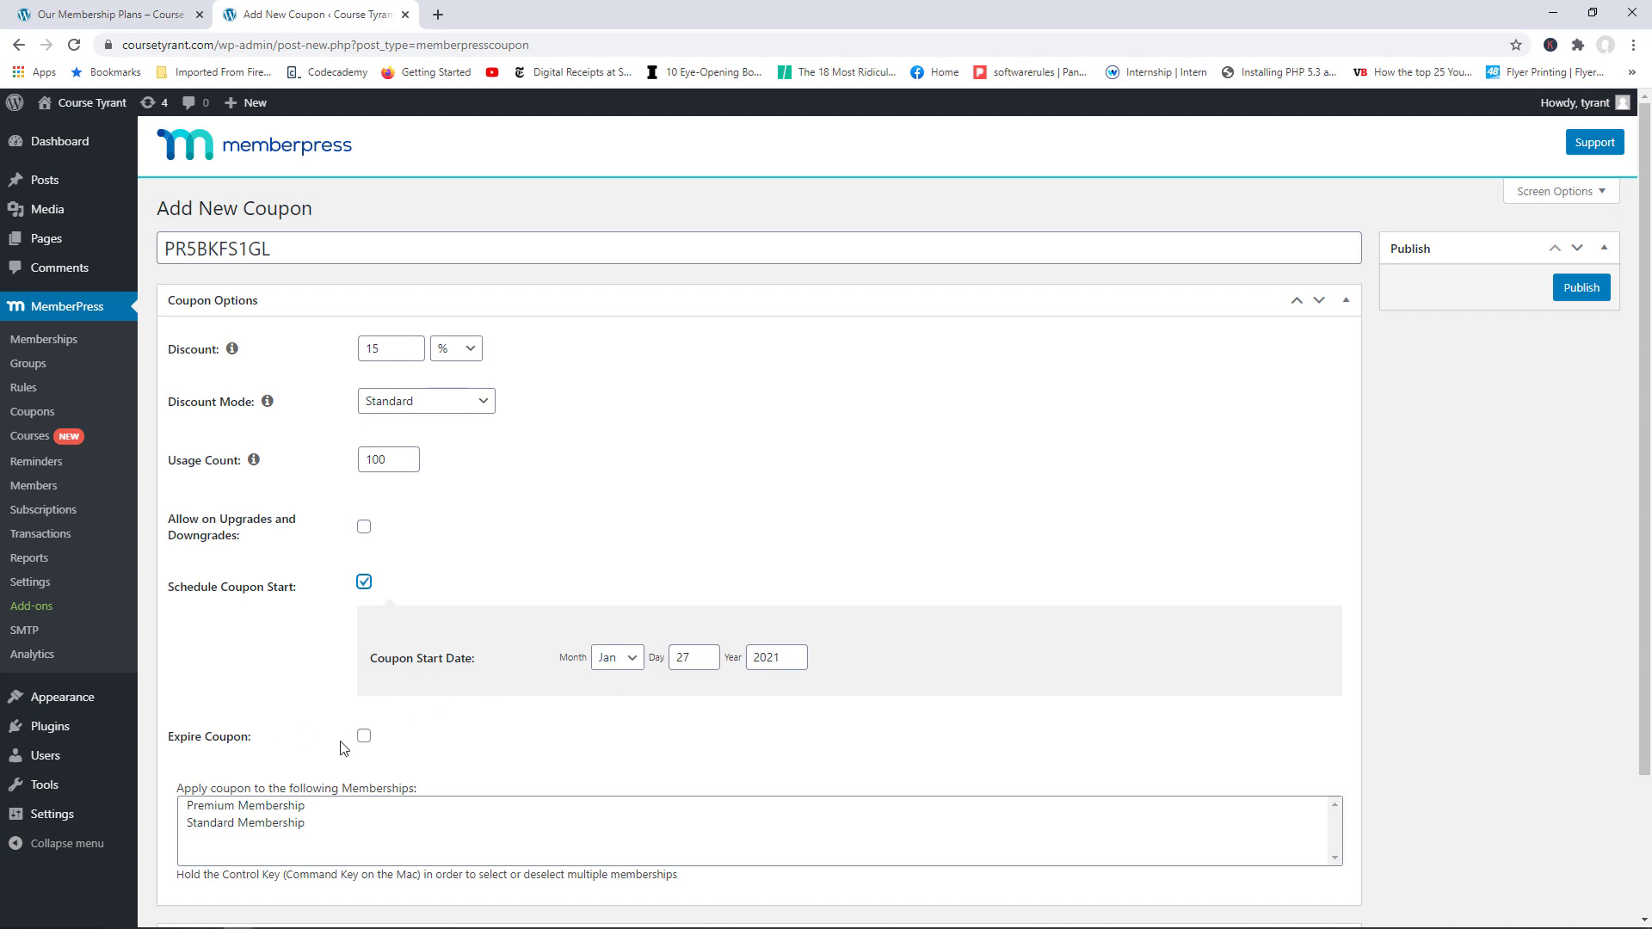
pyautogui.click(364, 735)
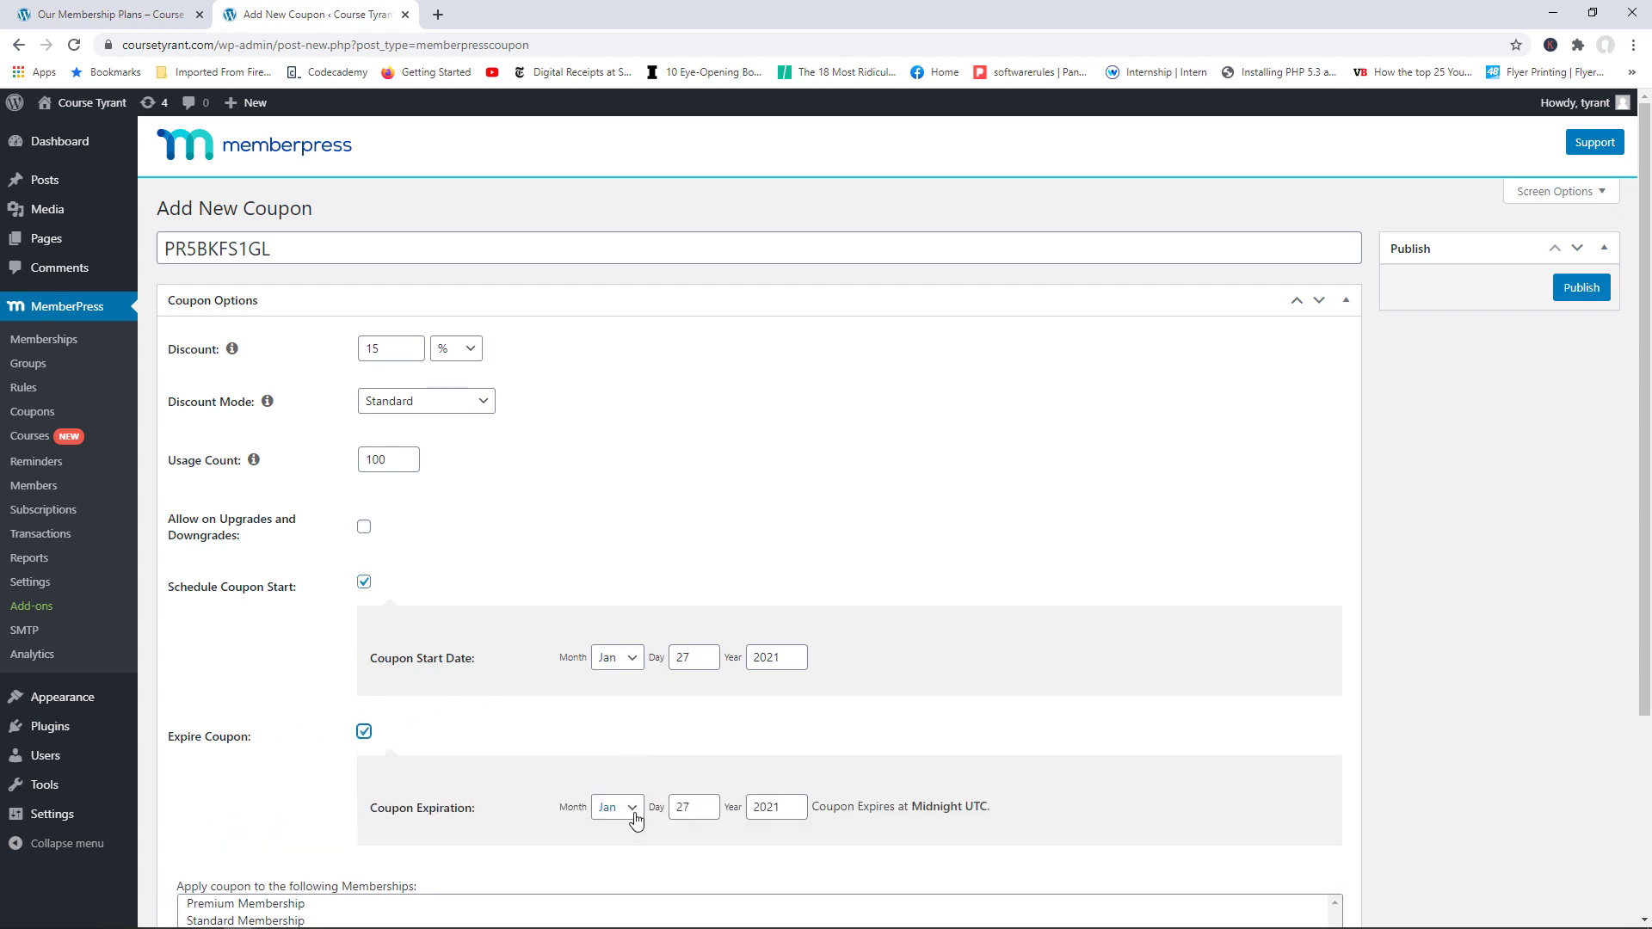
pyautogui.click(636, 818)
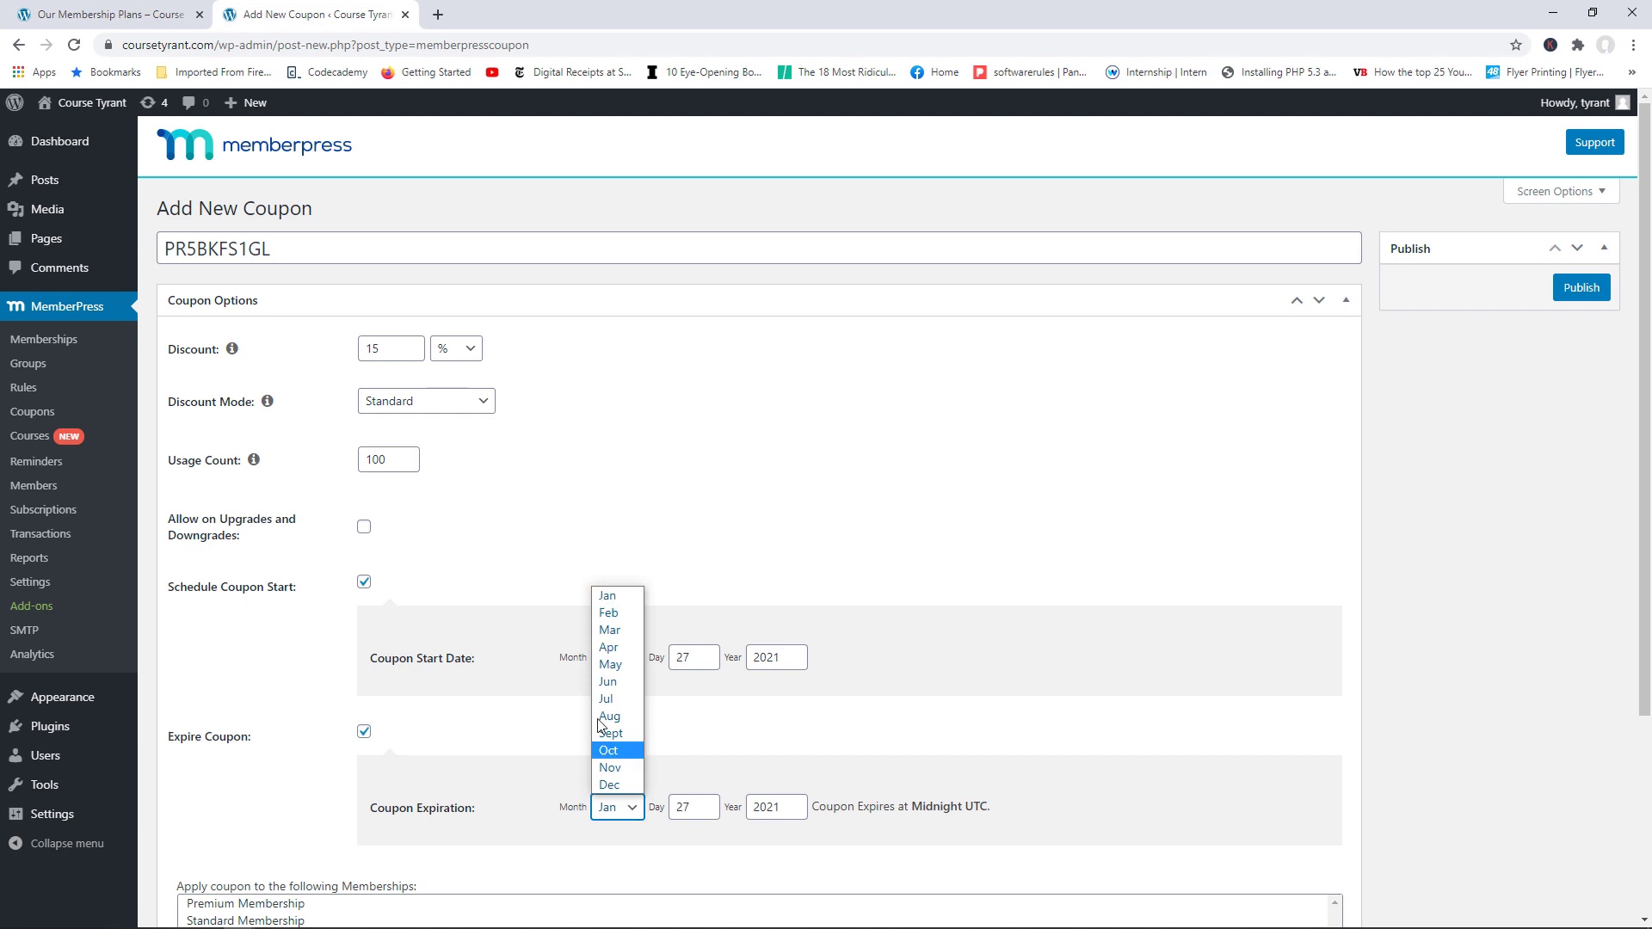
pyautogui.click(607, 611)
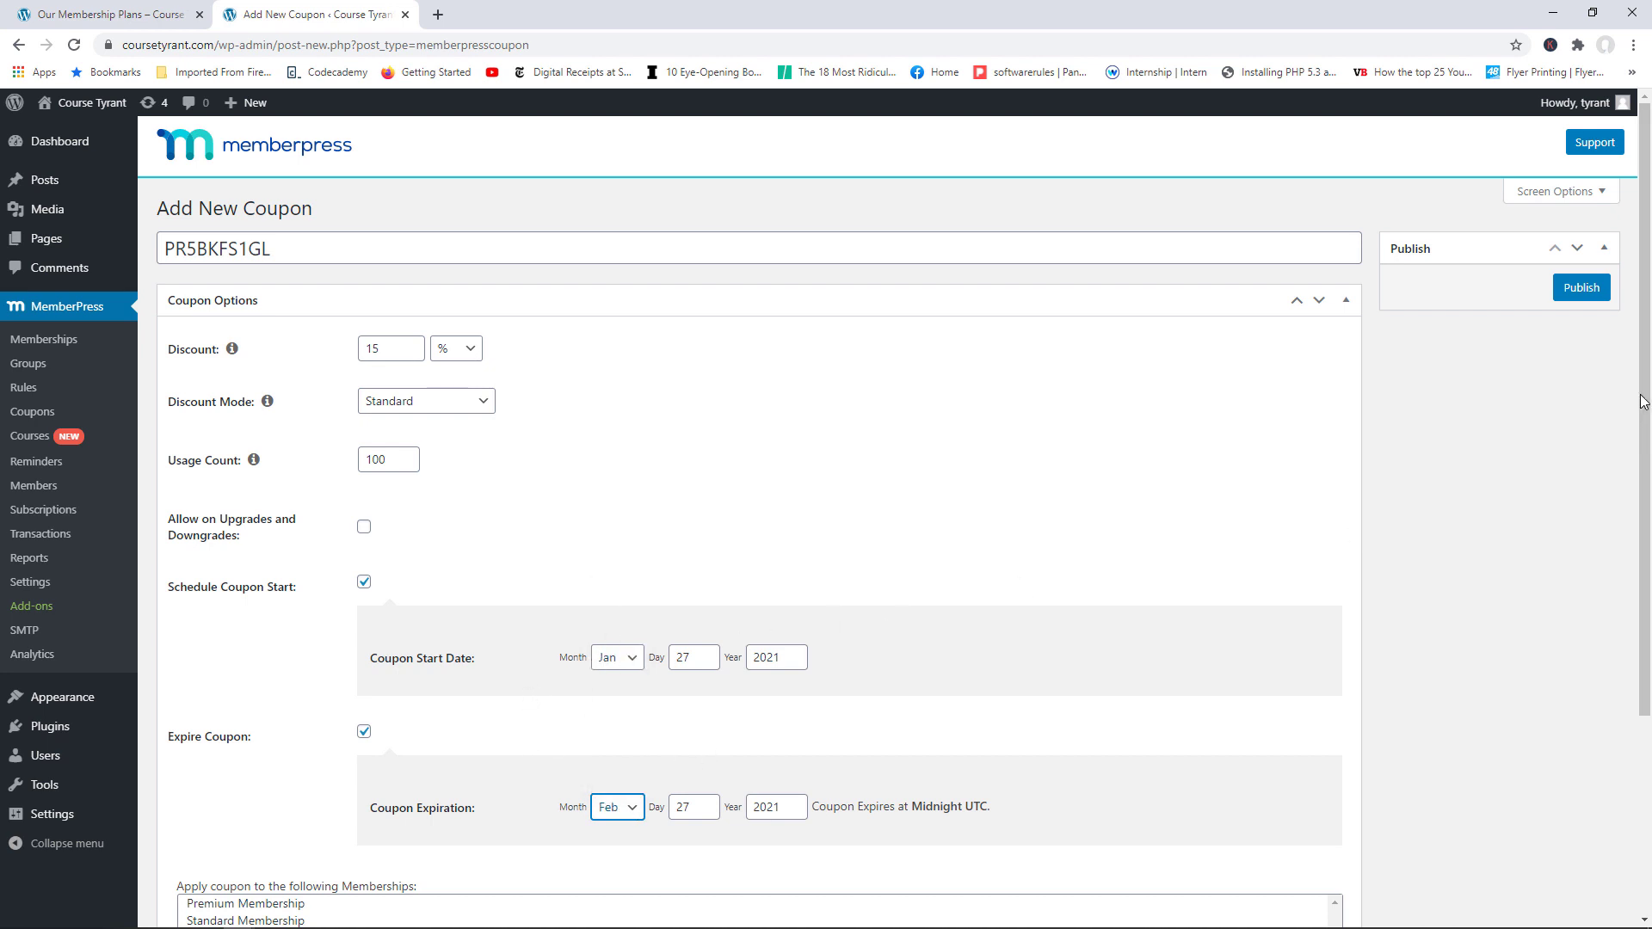
pyautogui.scroll(-2, 1638, 497)
pyautogui.moveTo(1640, 493); pyautogui.dragTo(1639, 502)
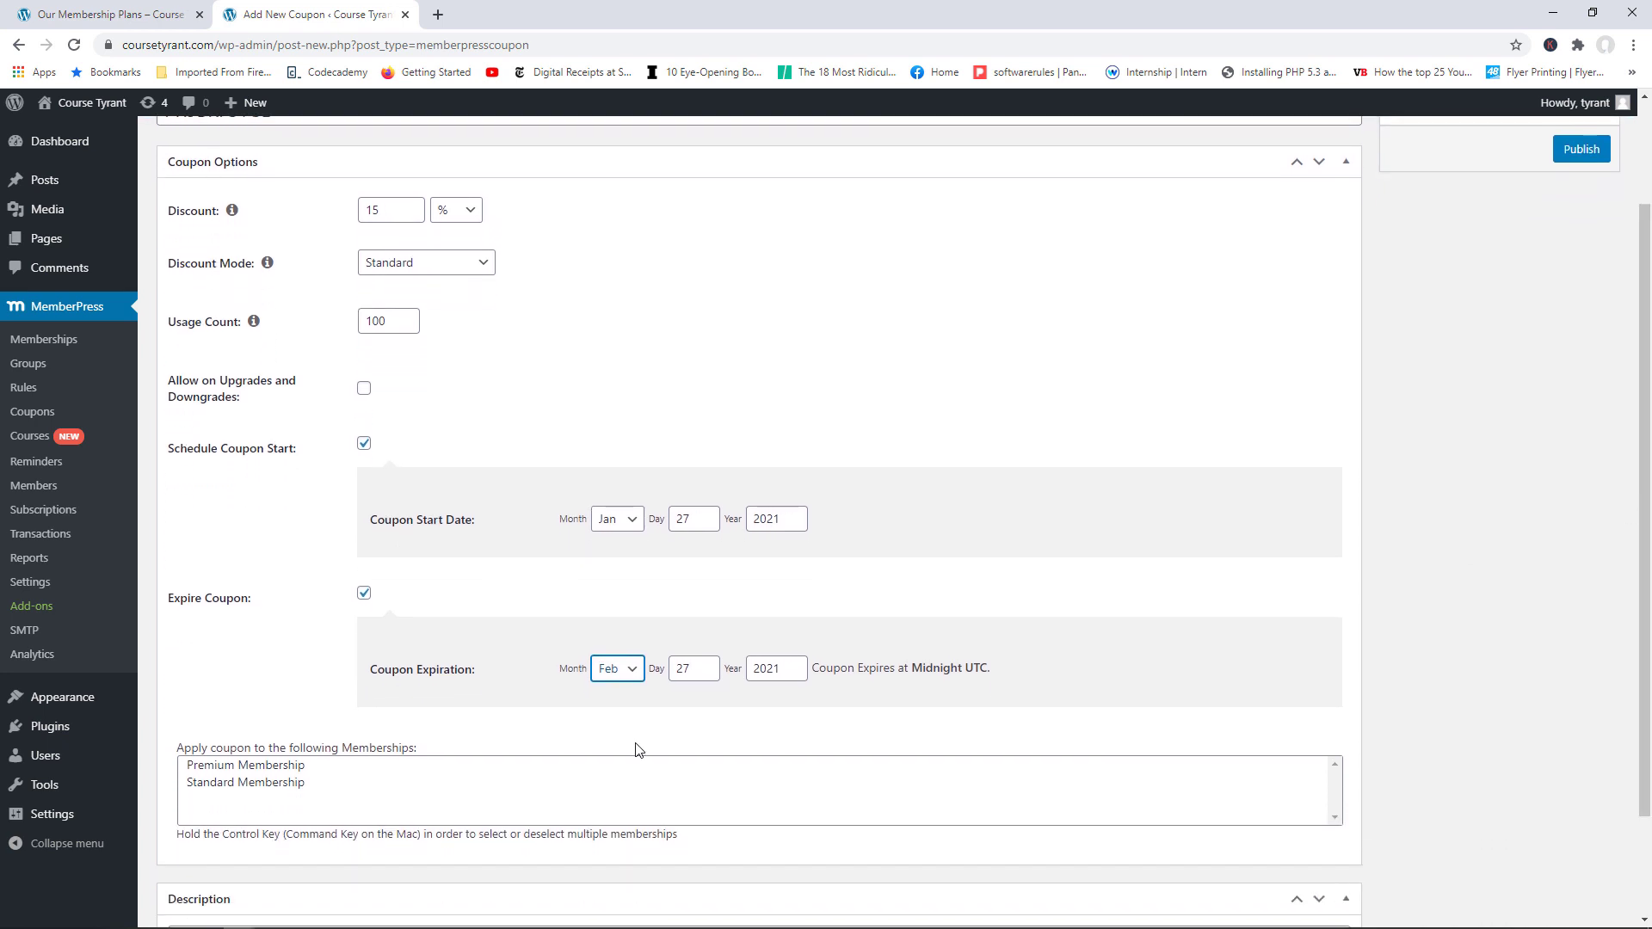
# Step: Apply the coupon to Premium and Standard Membership and publish it
pyautogui.click(297, 769)
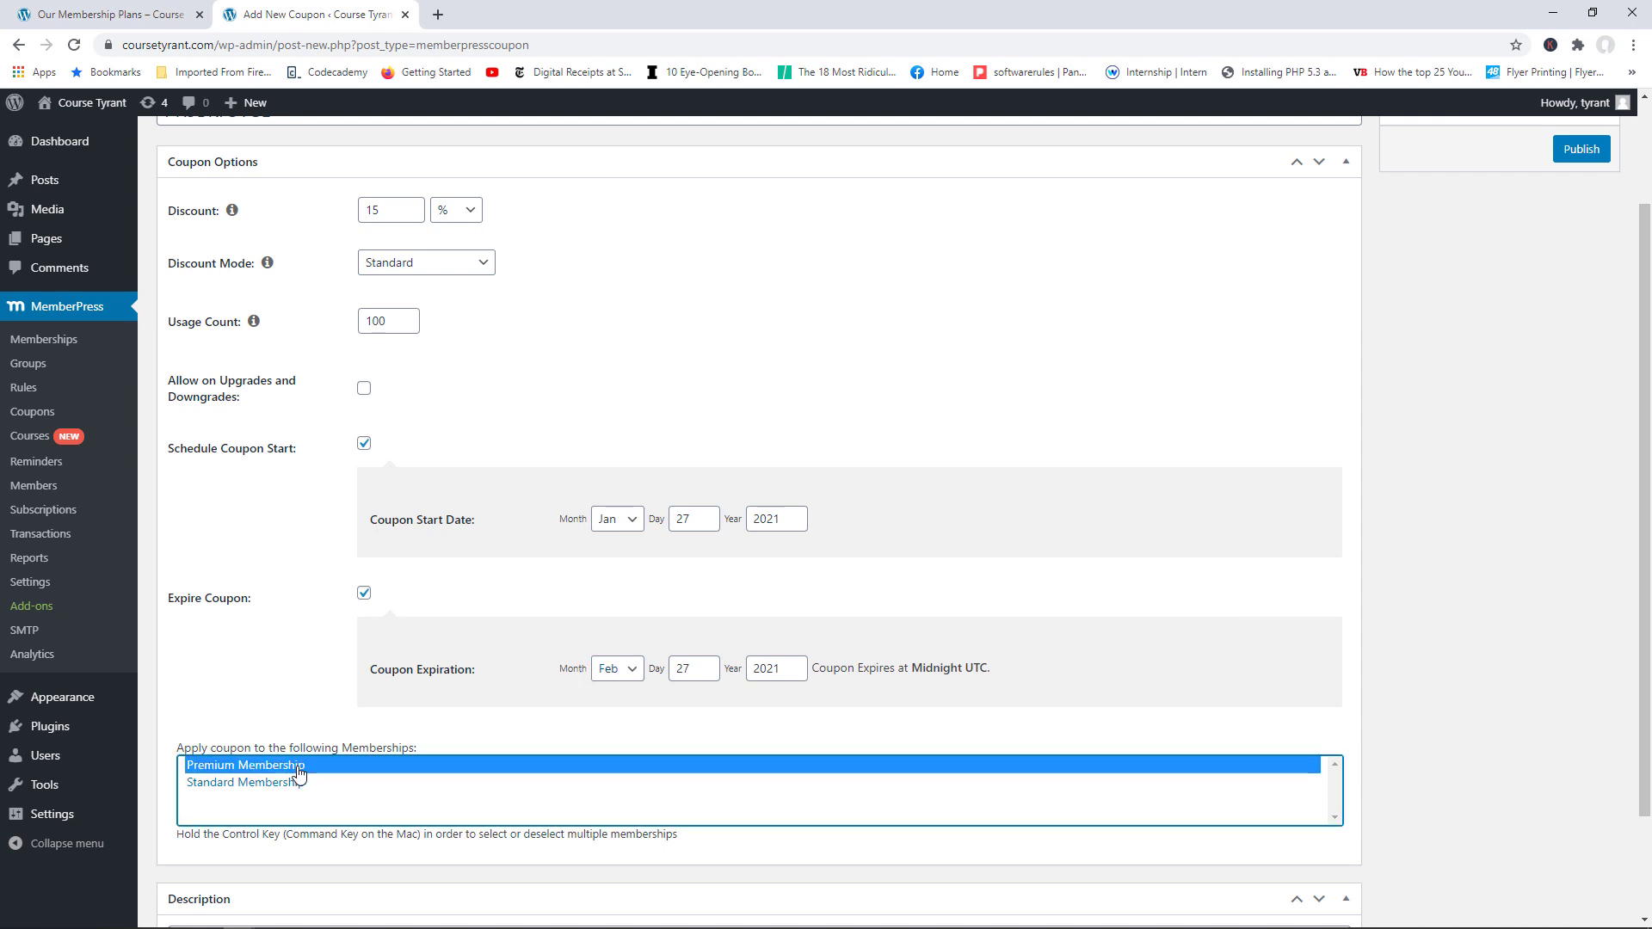
pyautogui.keyDown('ctrl'); pyautogui.click(277, 785); pyautogui.keyUp('ctrl')
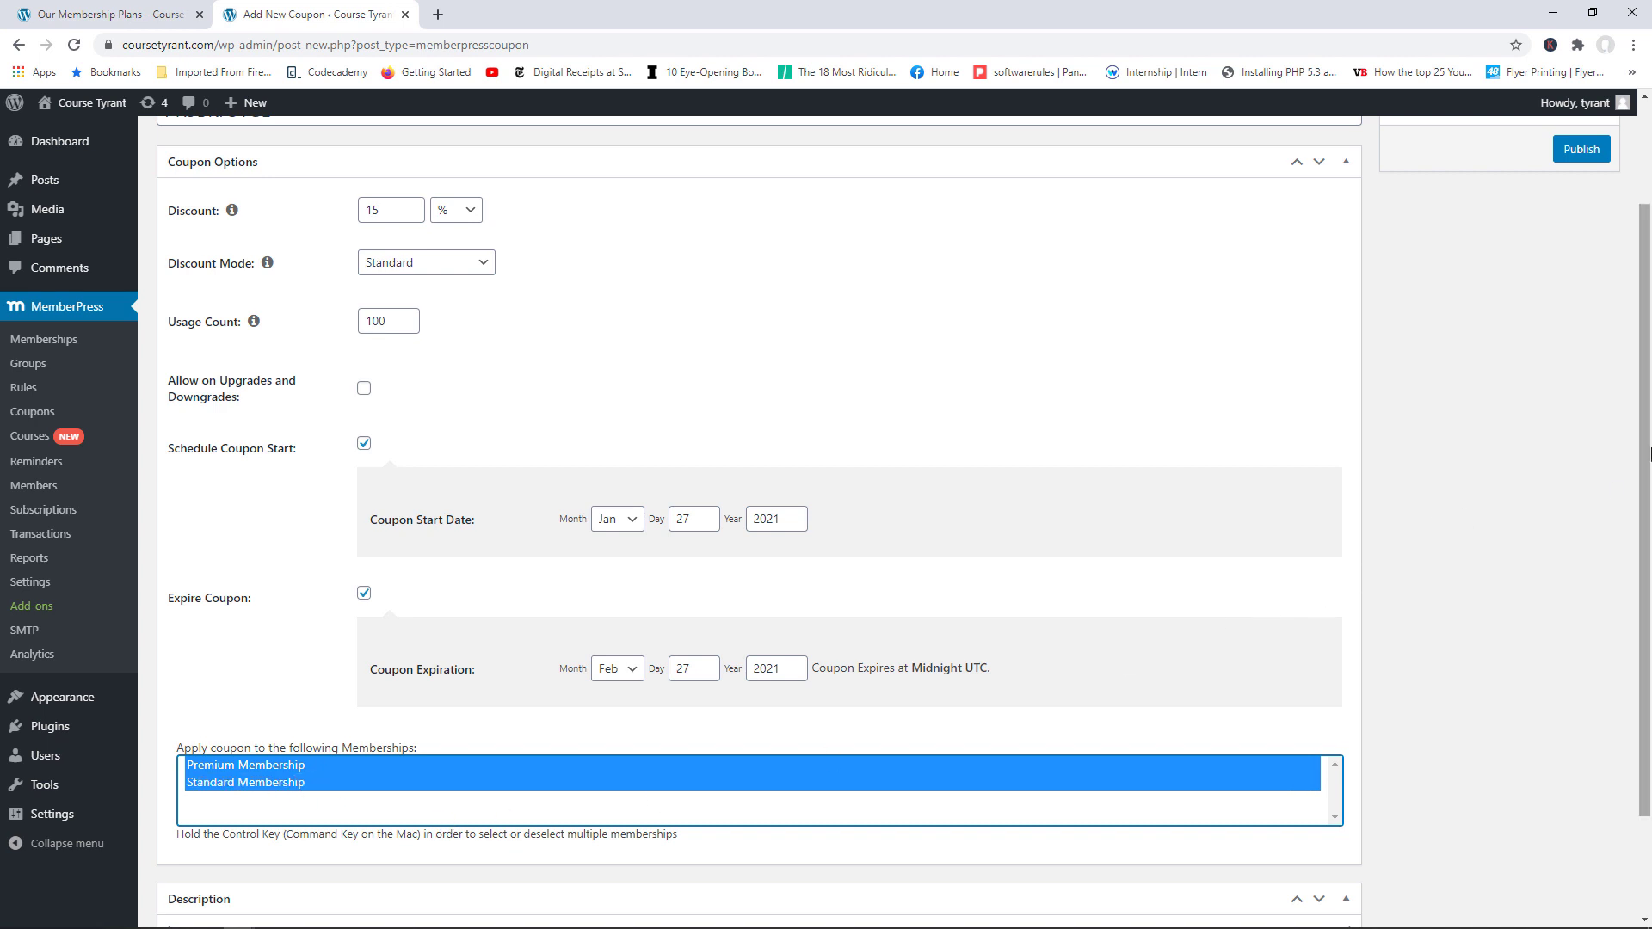
pyautogui.scroll(-2, 1649, 453)
pyautogui.click(313, 818)
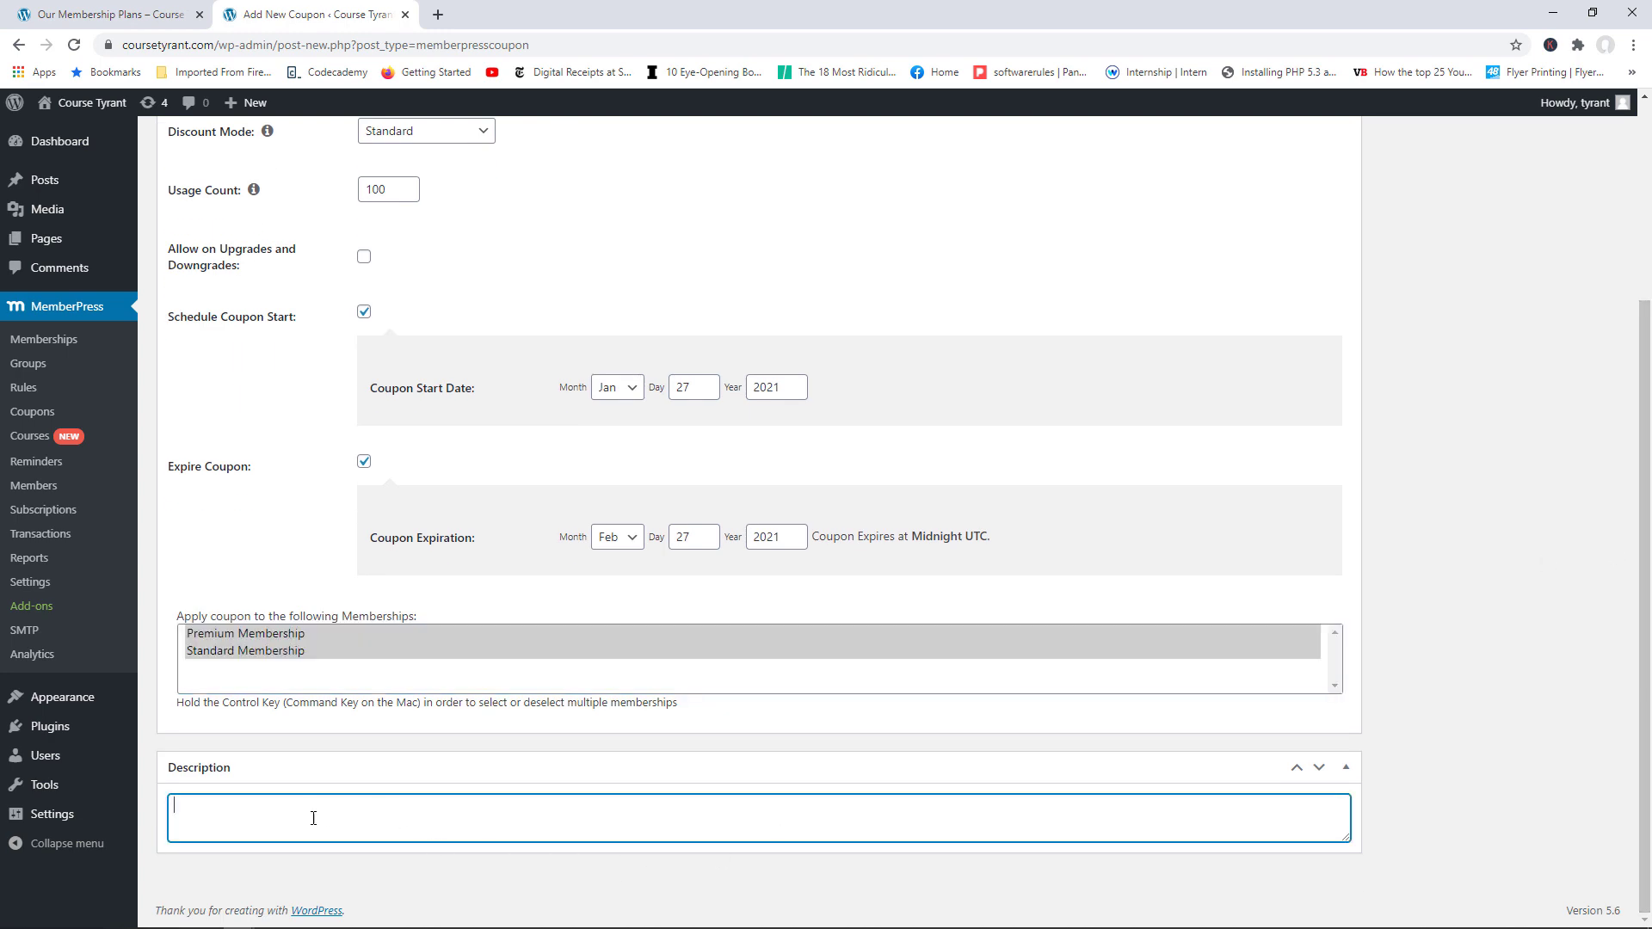
pyautogui.scroll(3, 1247, 594)
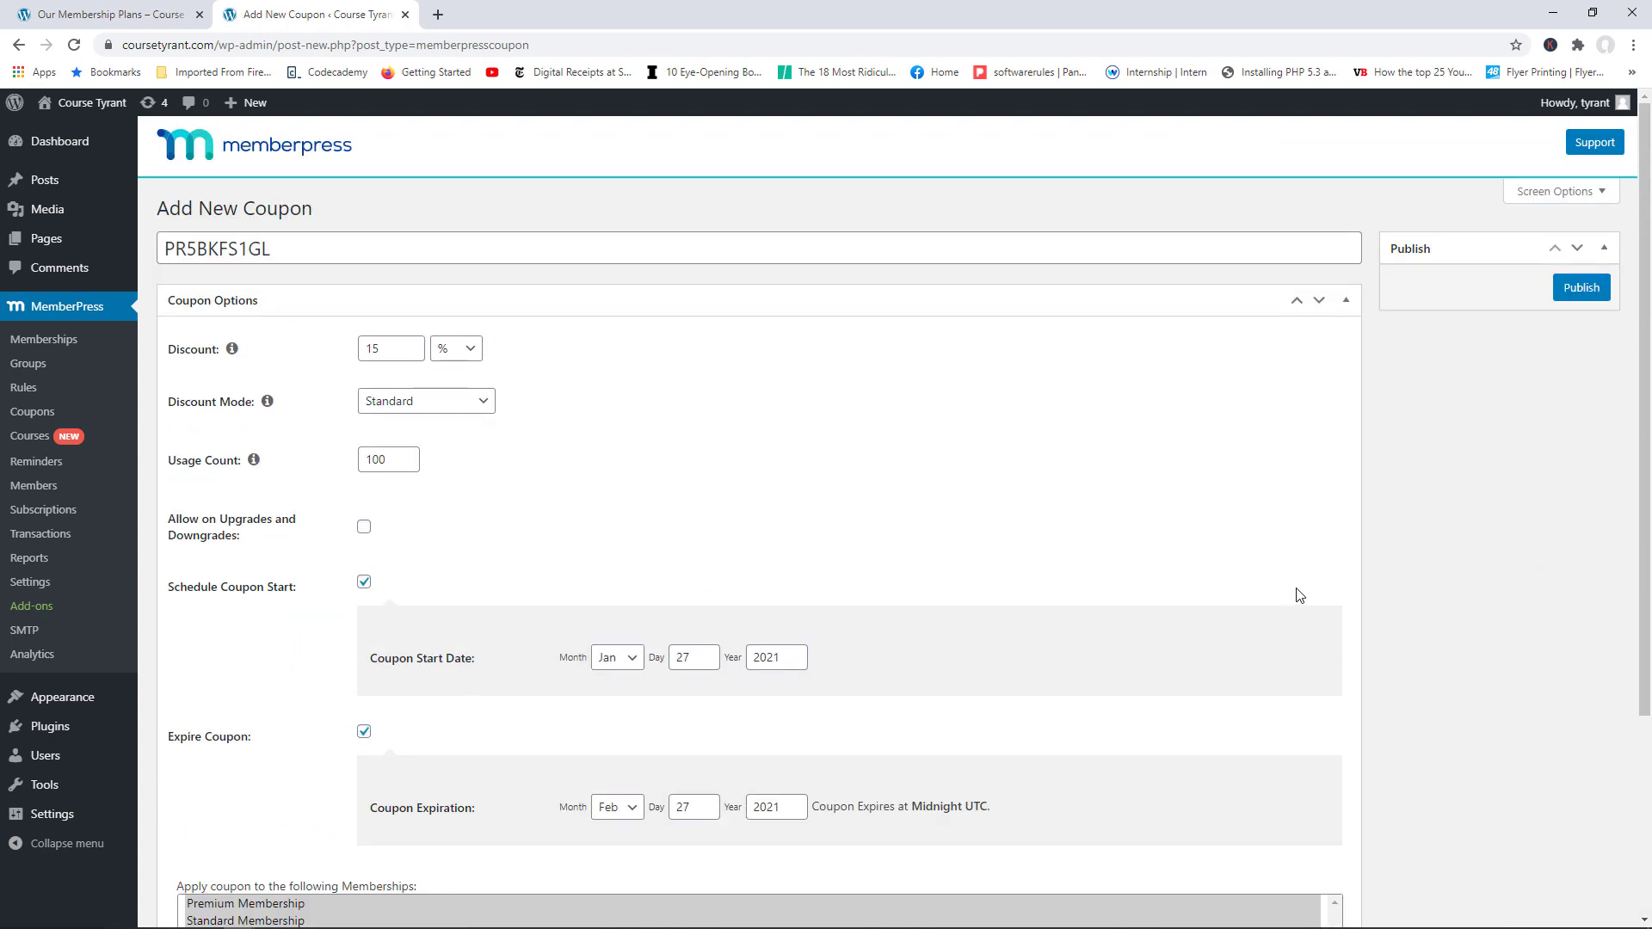
pyautogui.click(1564, 289)
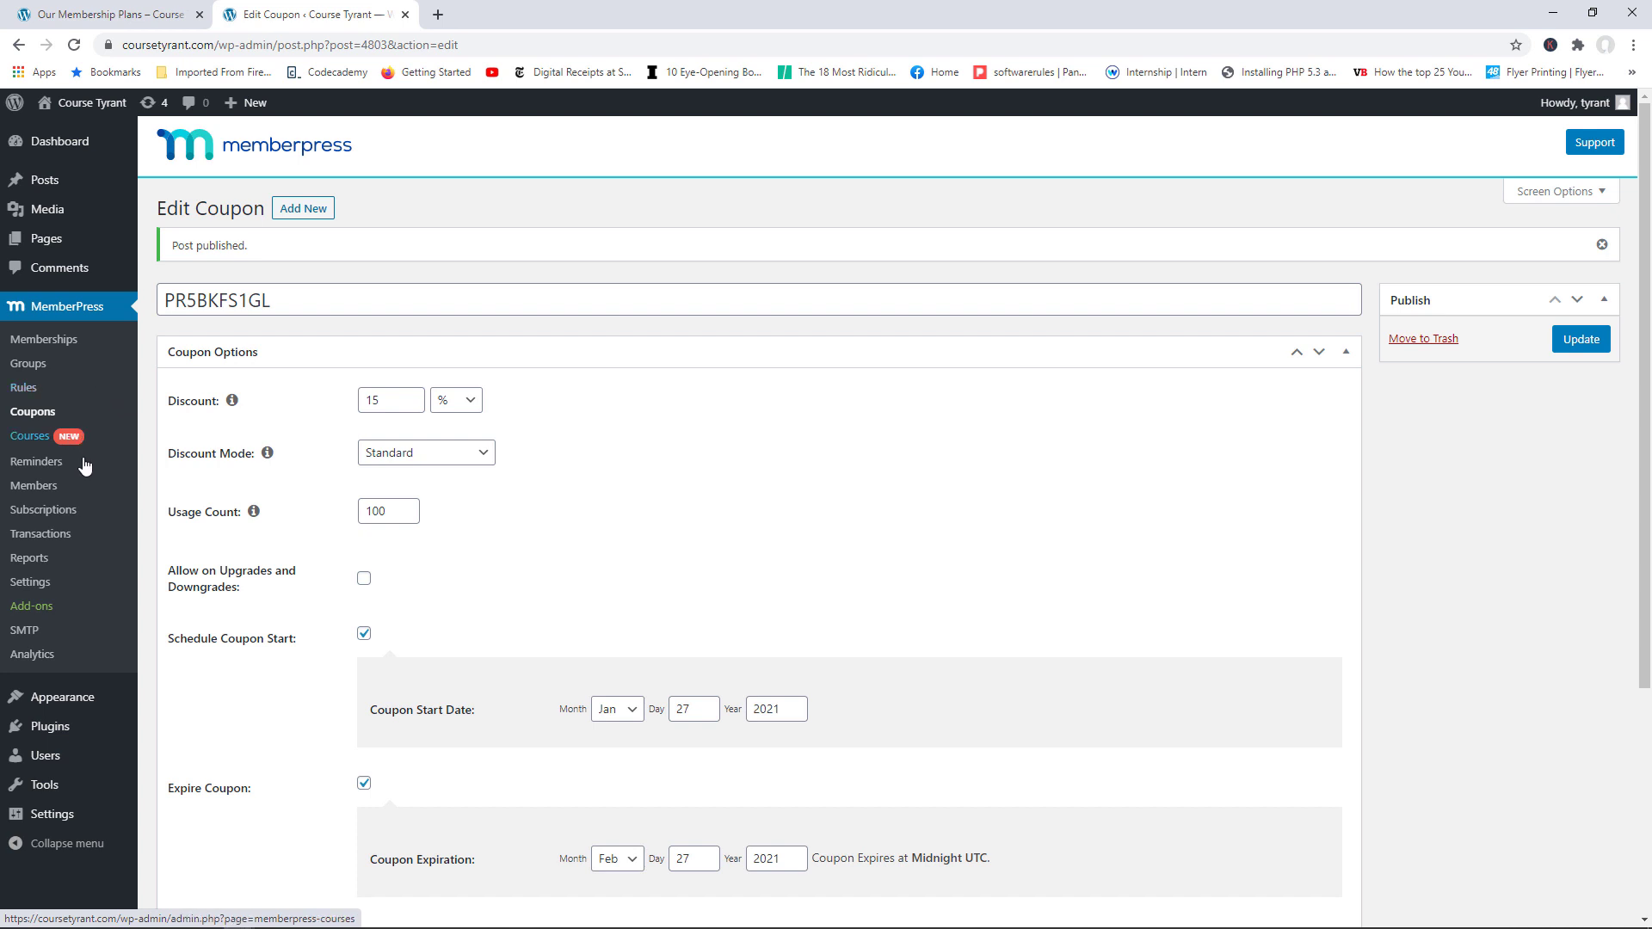
# Step: Add a new reminder triggered 3 days before Subscription Expires
pyautogui.click(36, 462)
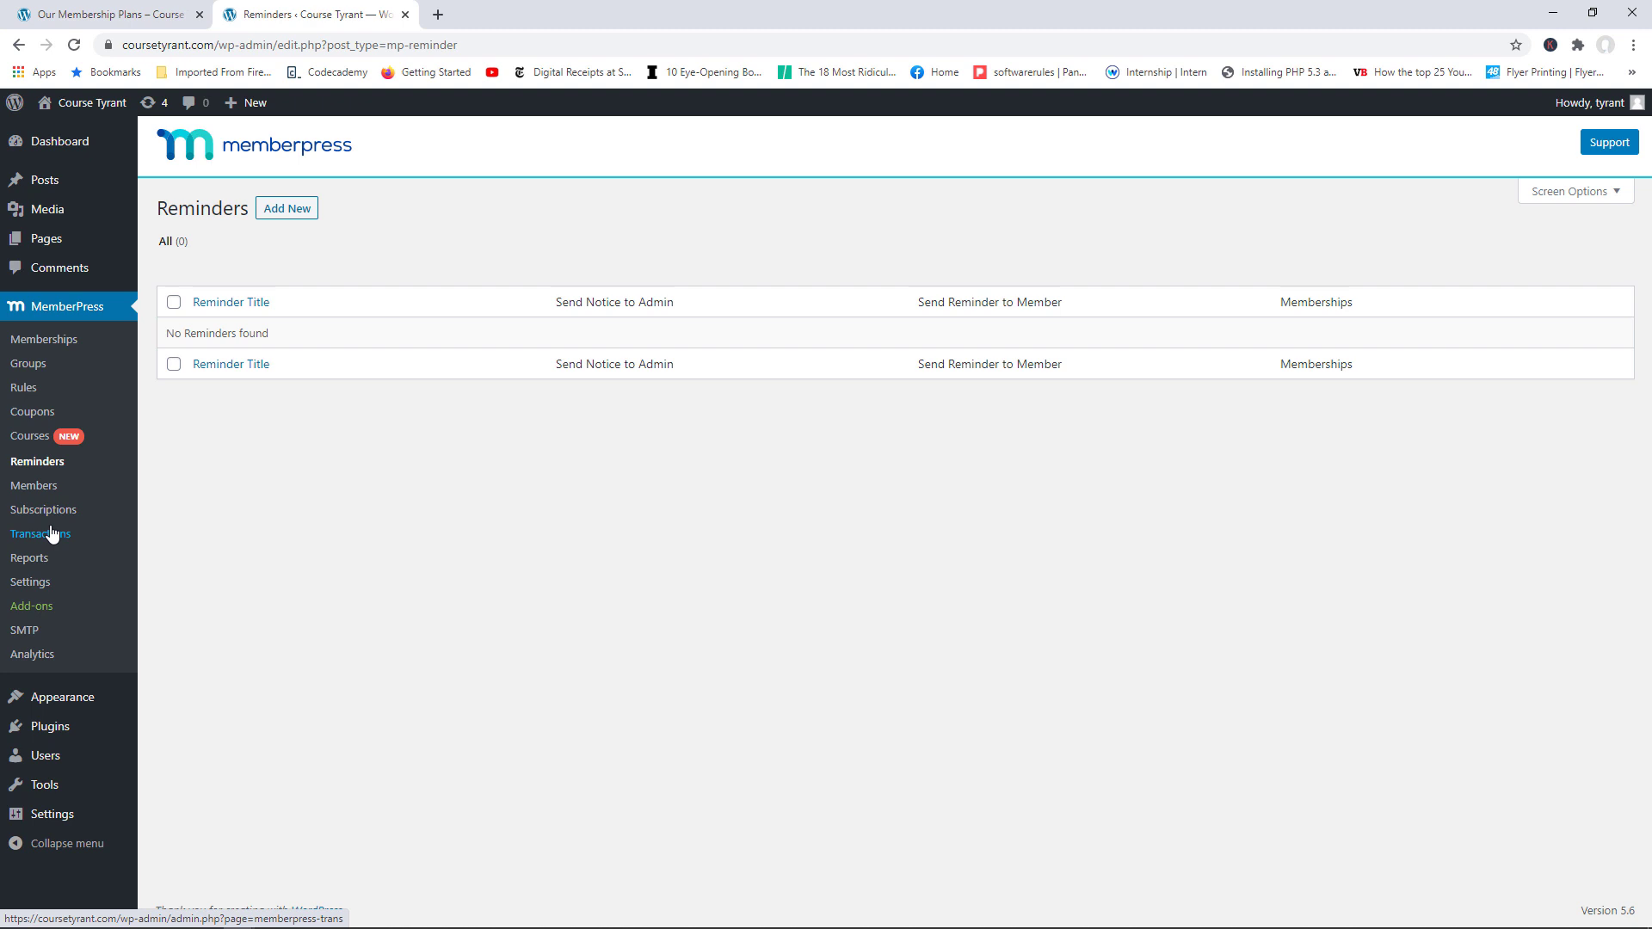
pyautogui.click(274, 215)
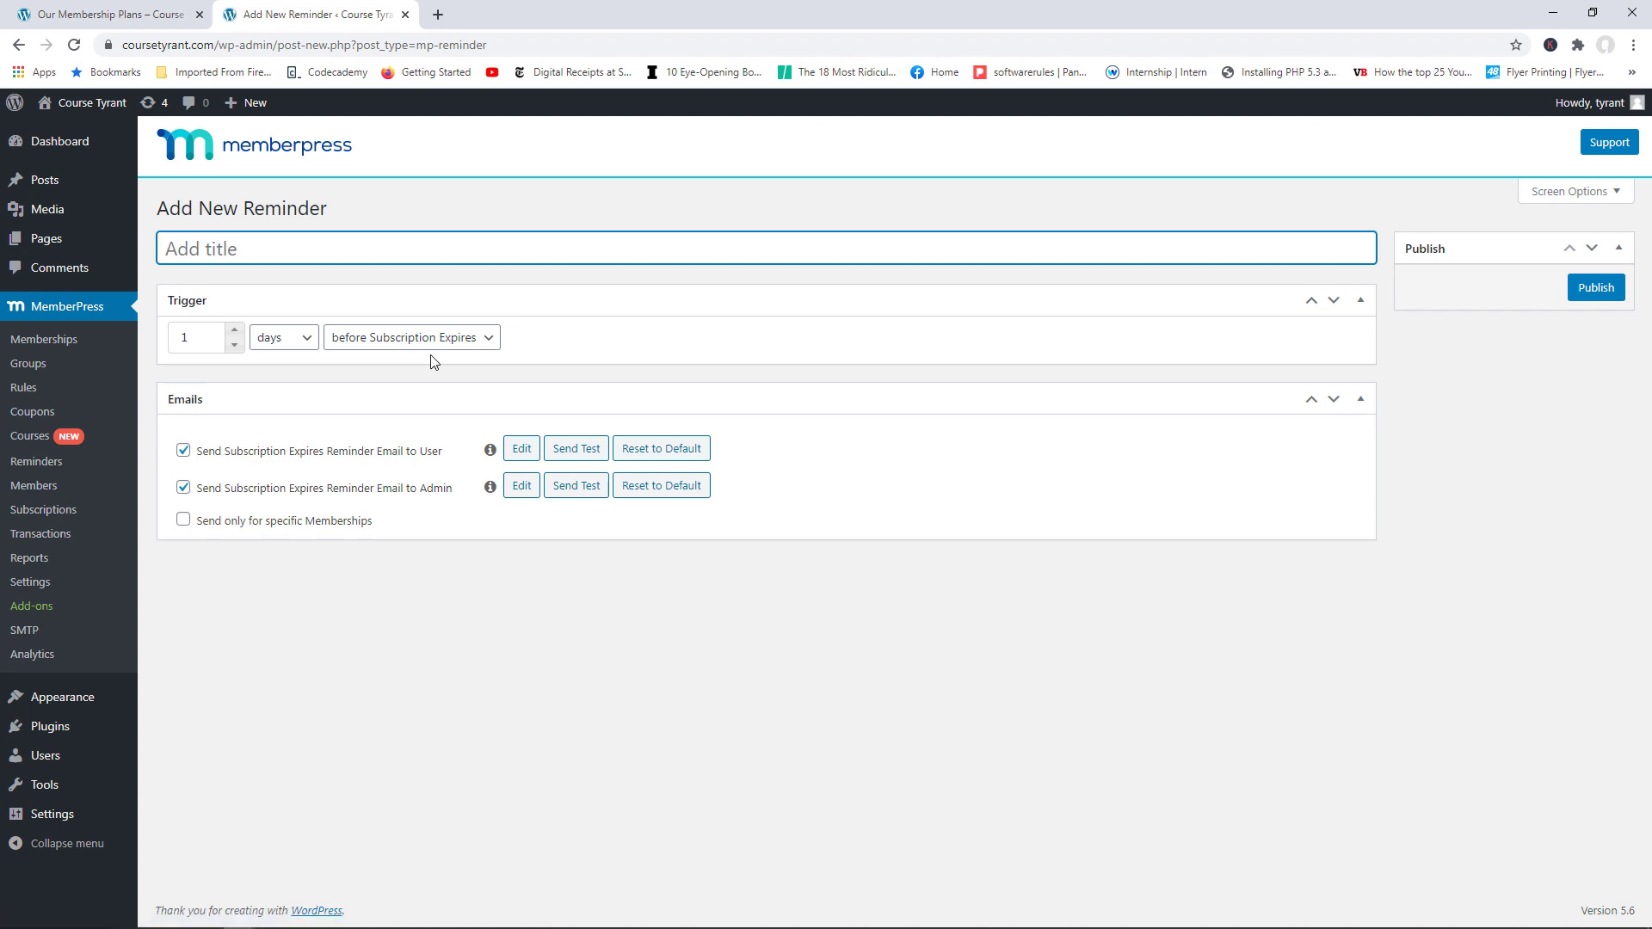
pyautogui.click(452, 338)
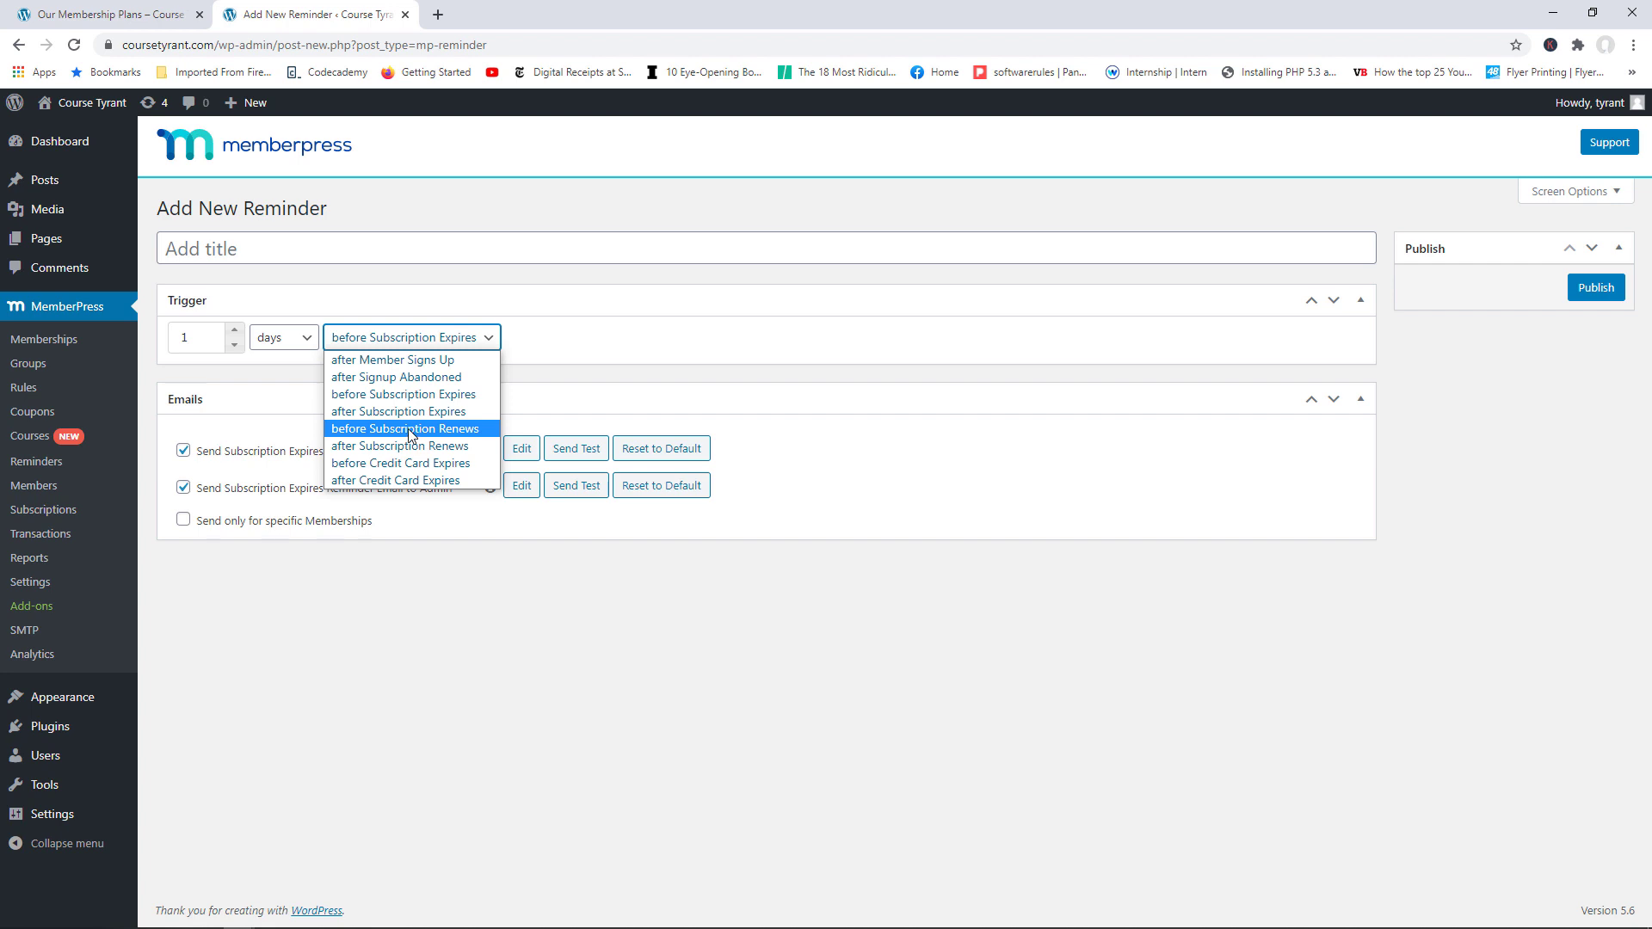
pyautogui.click(200, 249)
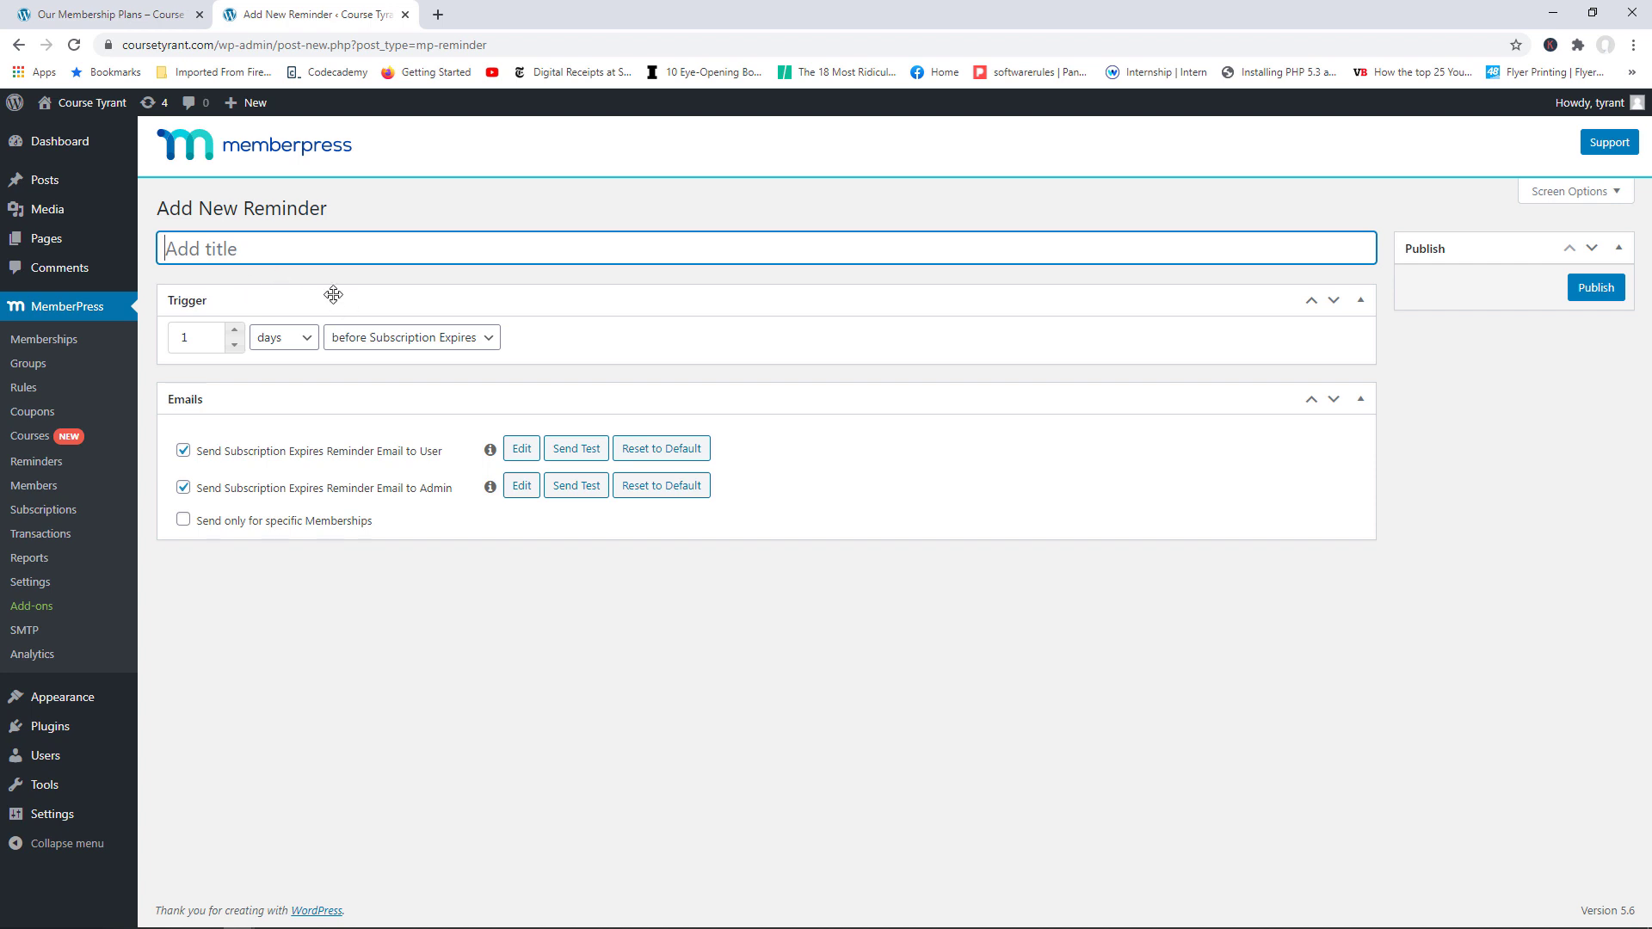
pyautogui.click(233, 331)
pyautogui.click(233, 331)
pyautogui.click(306, 339)
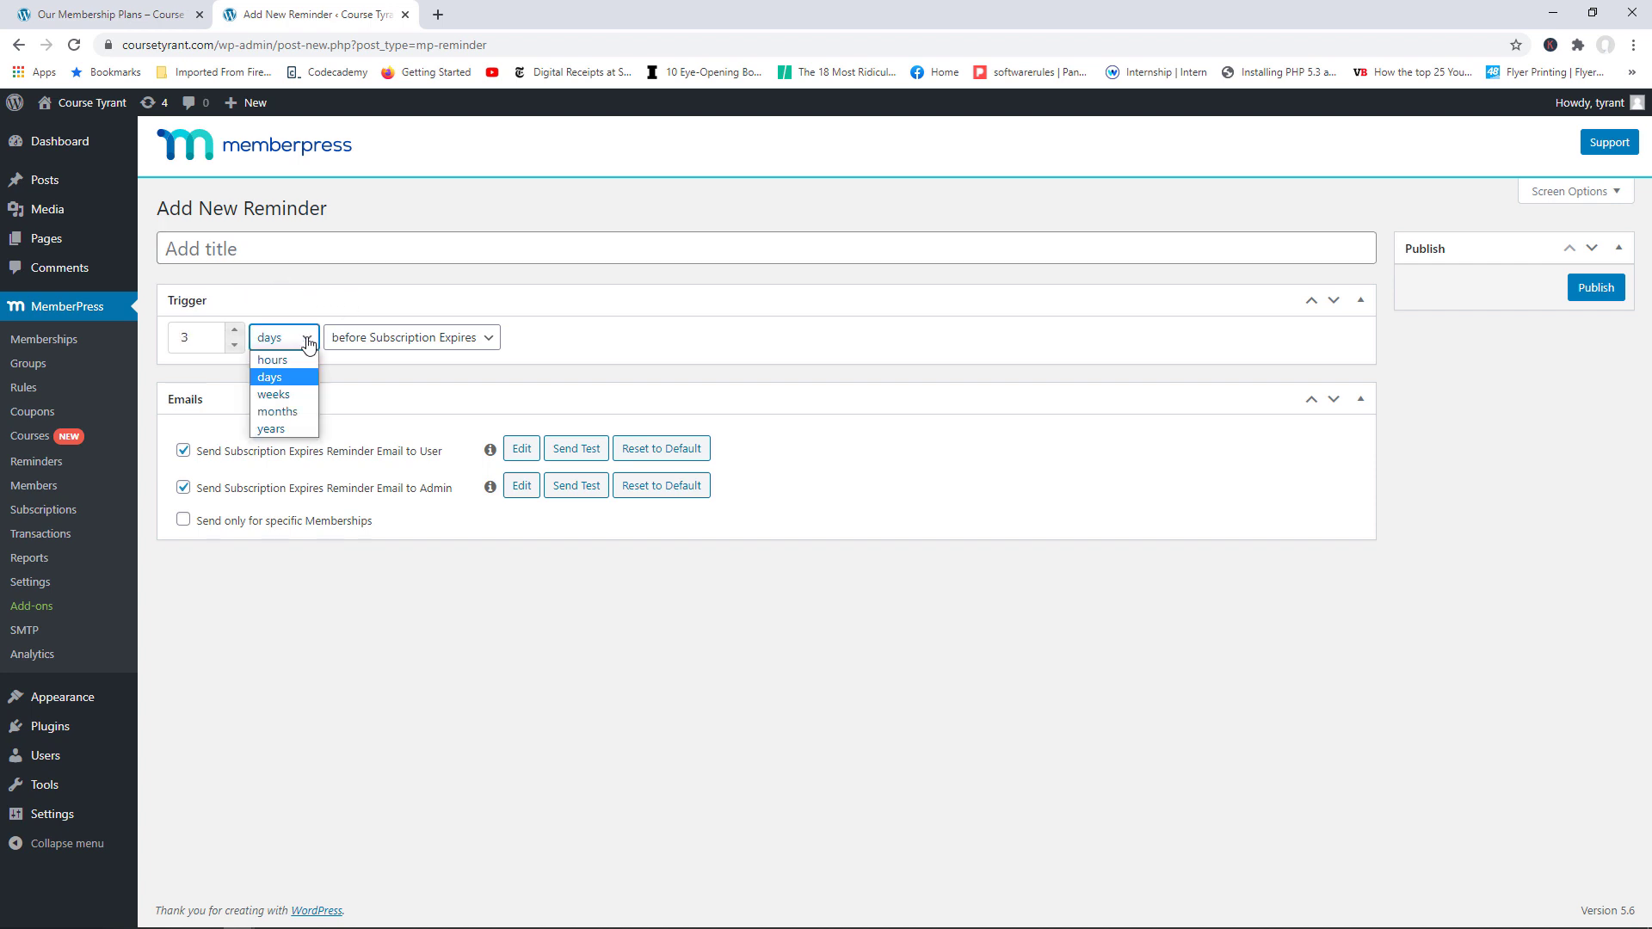
pyautogui.click(446, 375)
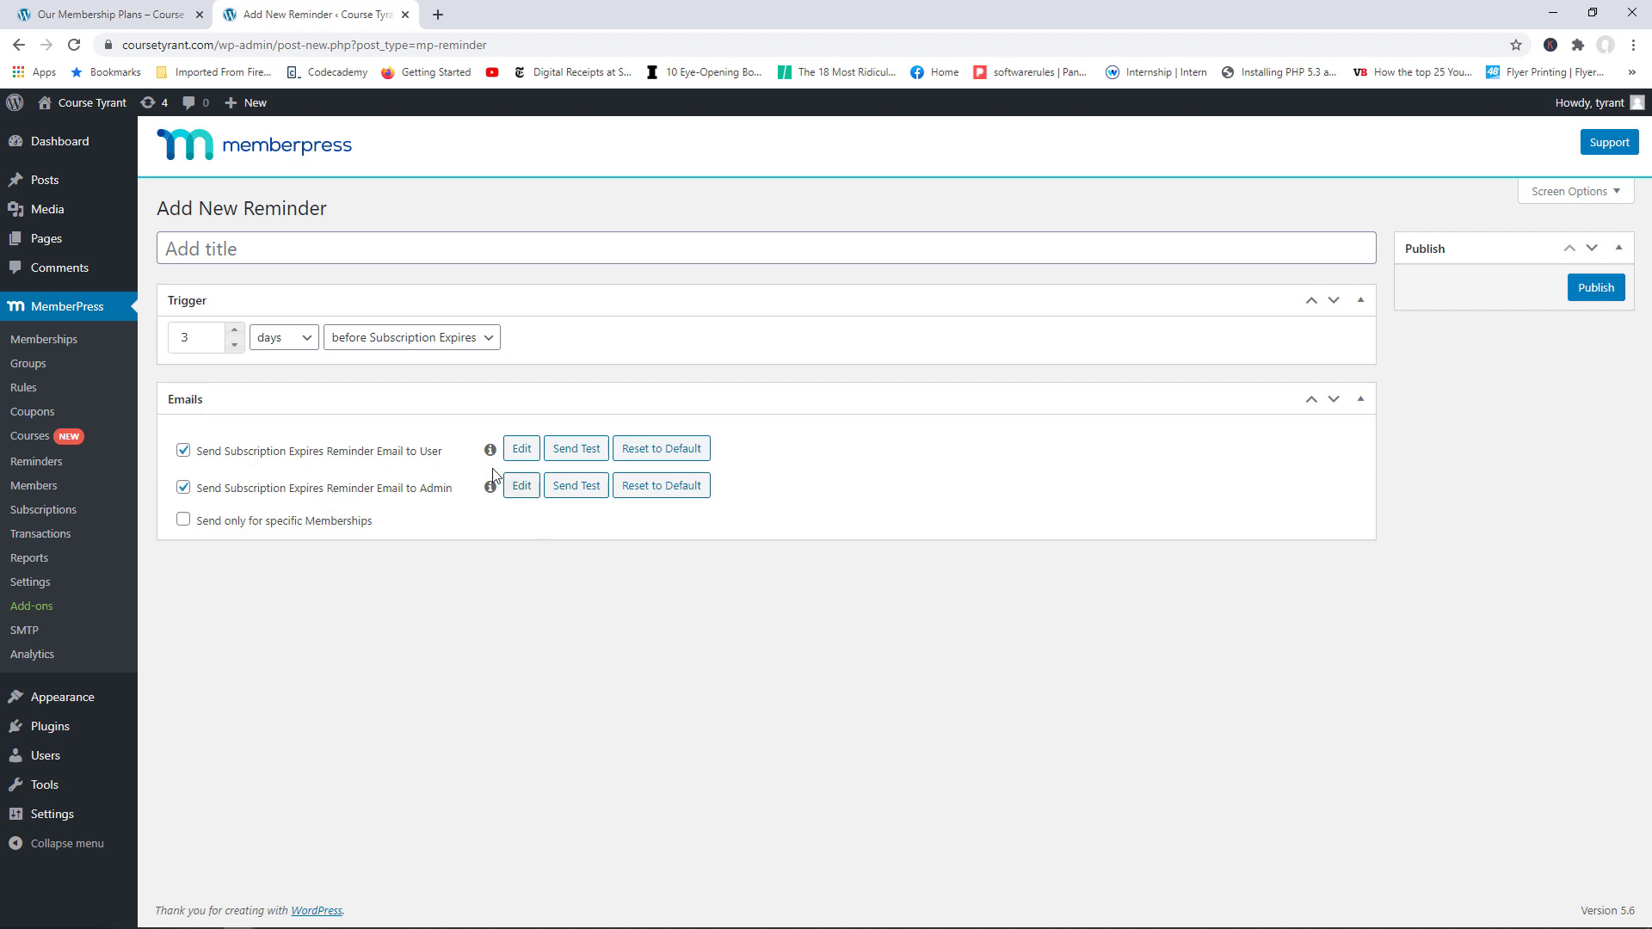
# Step: Title the reminder 'Before Subscription Expires', publish it, and return to the Reminders list
pyautogui.click(519, 456)
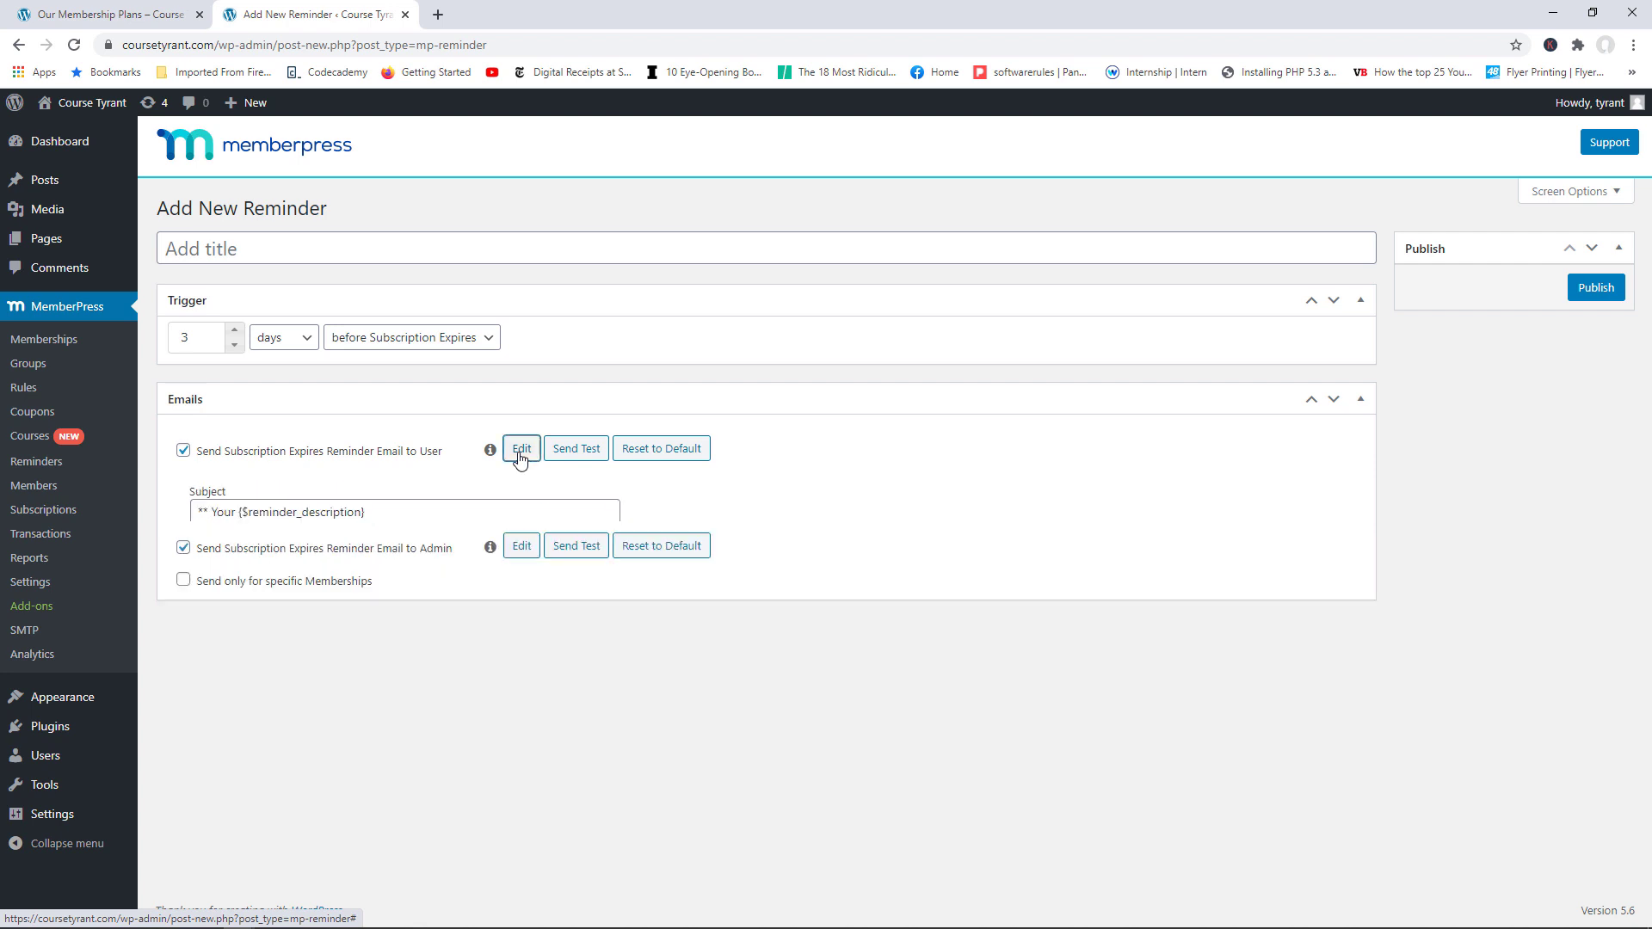
pyautogui.moveTo(1333, 623); pyautogui.dragTo(1335, 641)
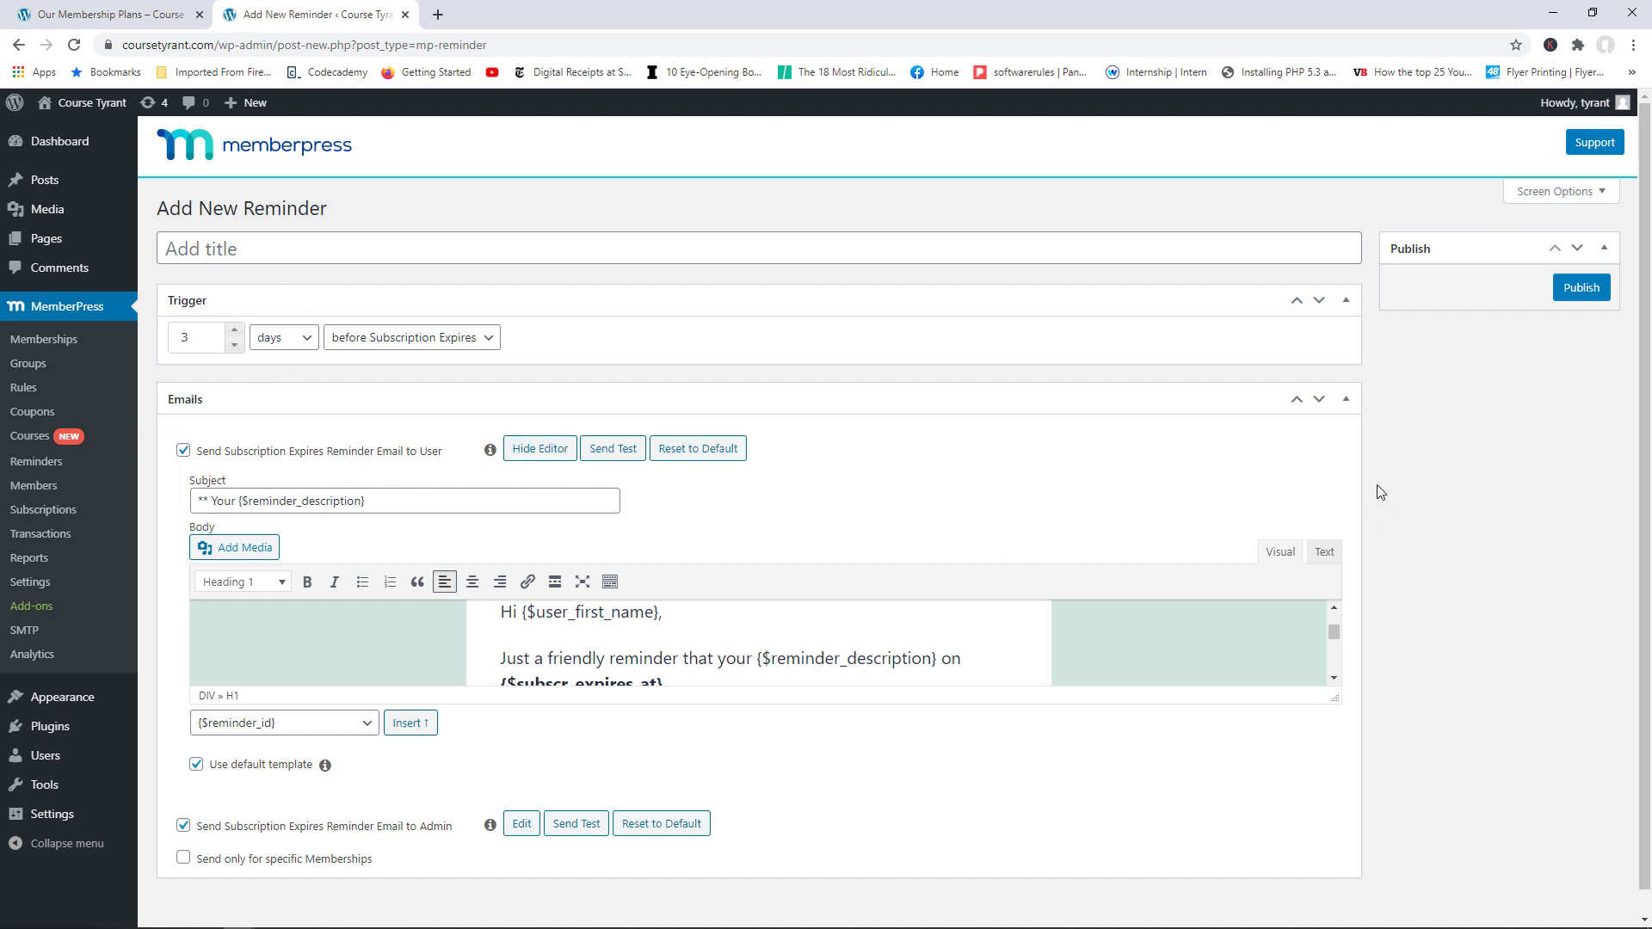
pyautogui.click(1346, 400)
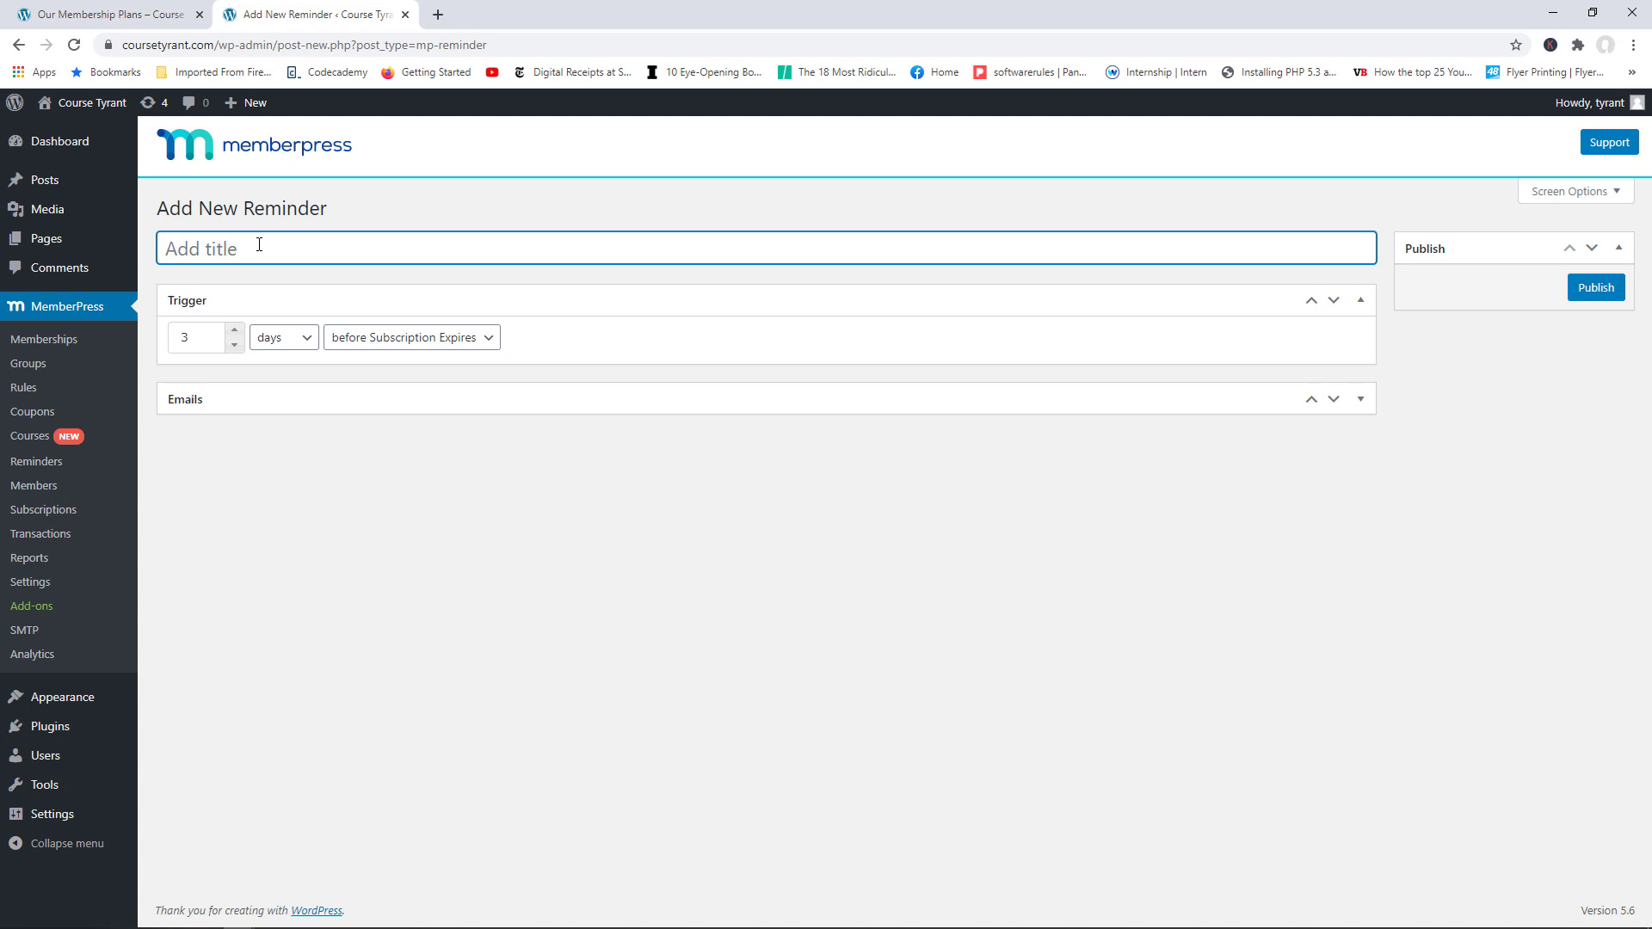
pyautogui.write('Before Subscription Expires')
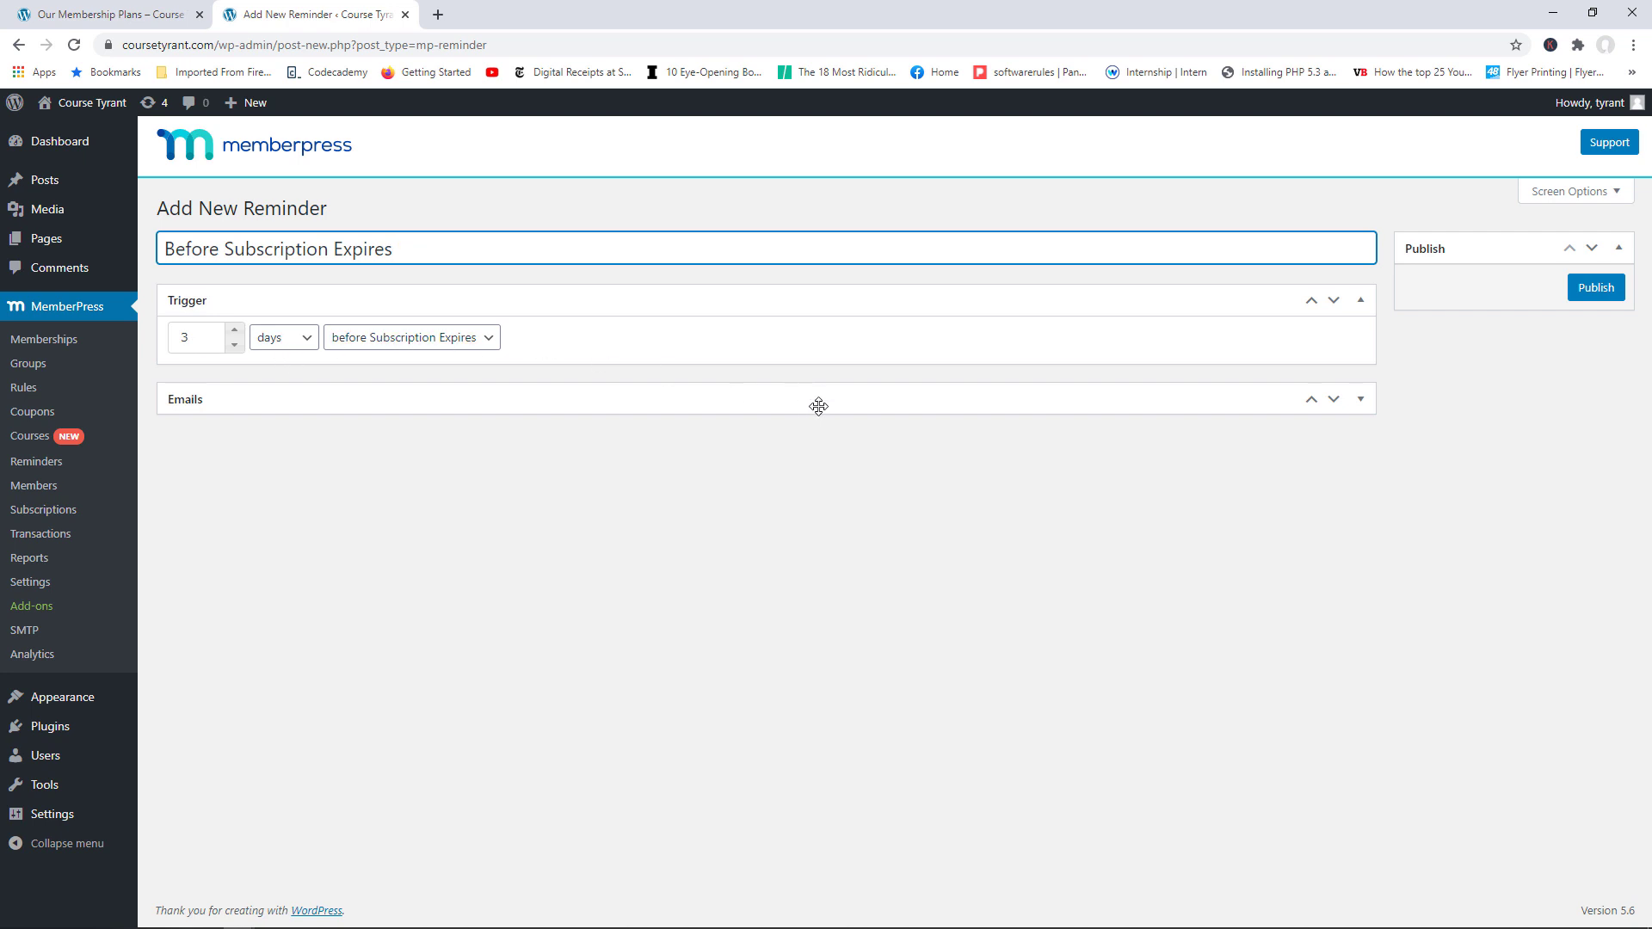
pyautogui.click(1358, 398)
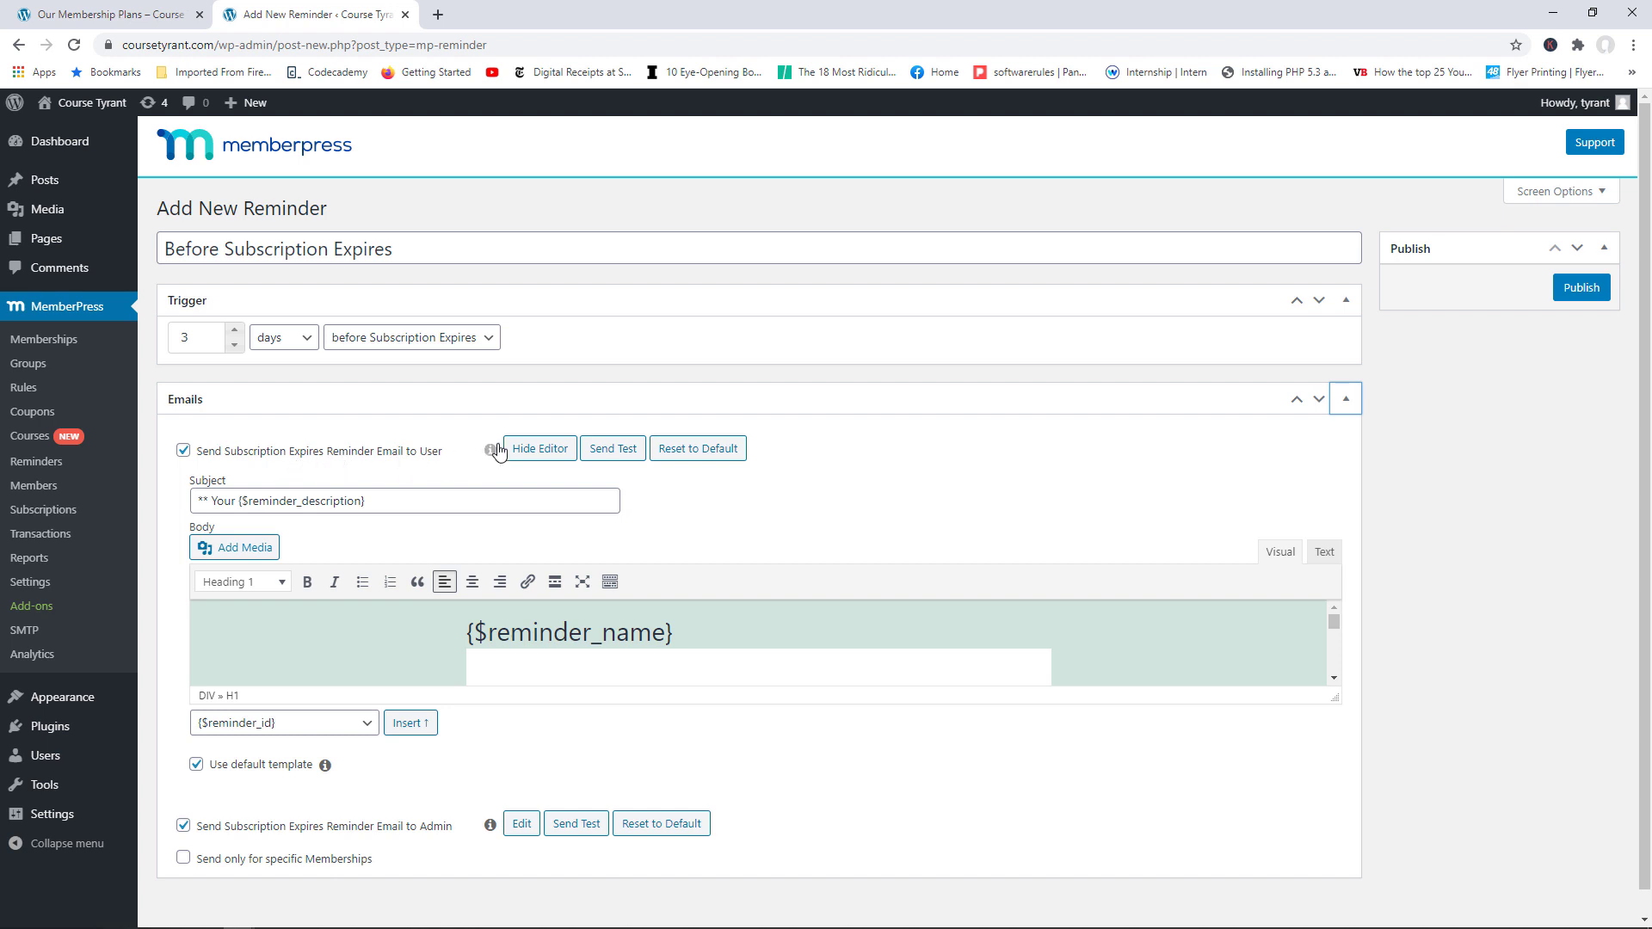
pyautogui.click(1580, 289)
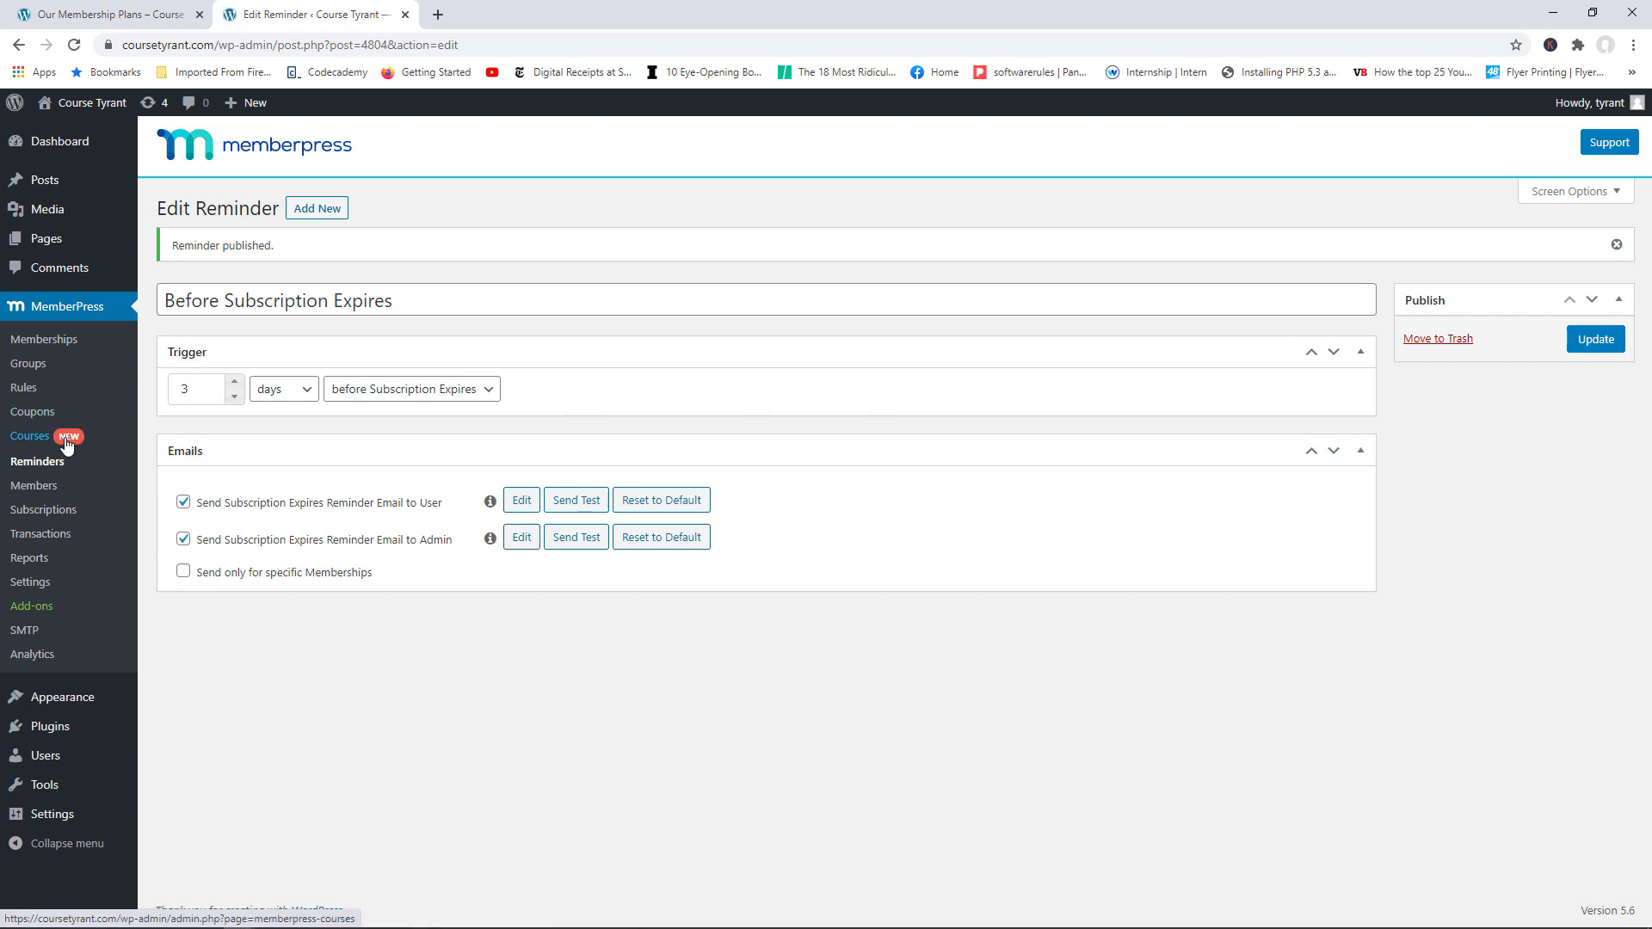
pyautogui.click(37, 463)
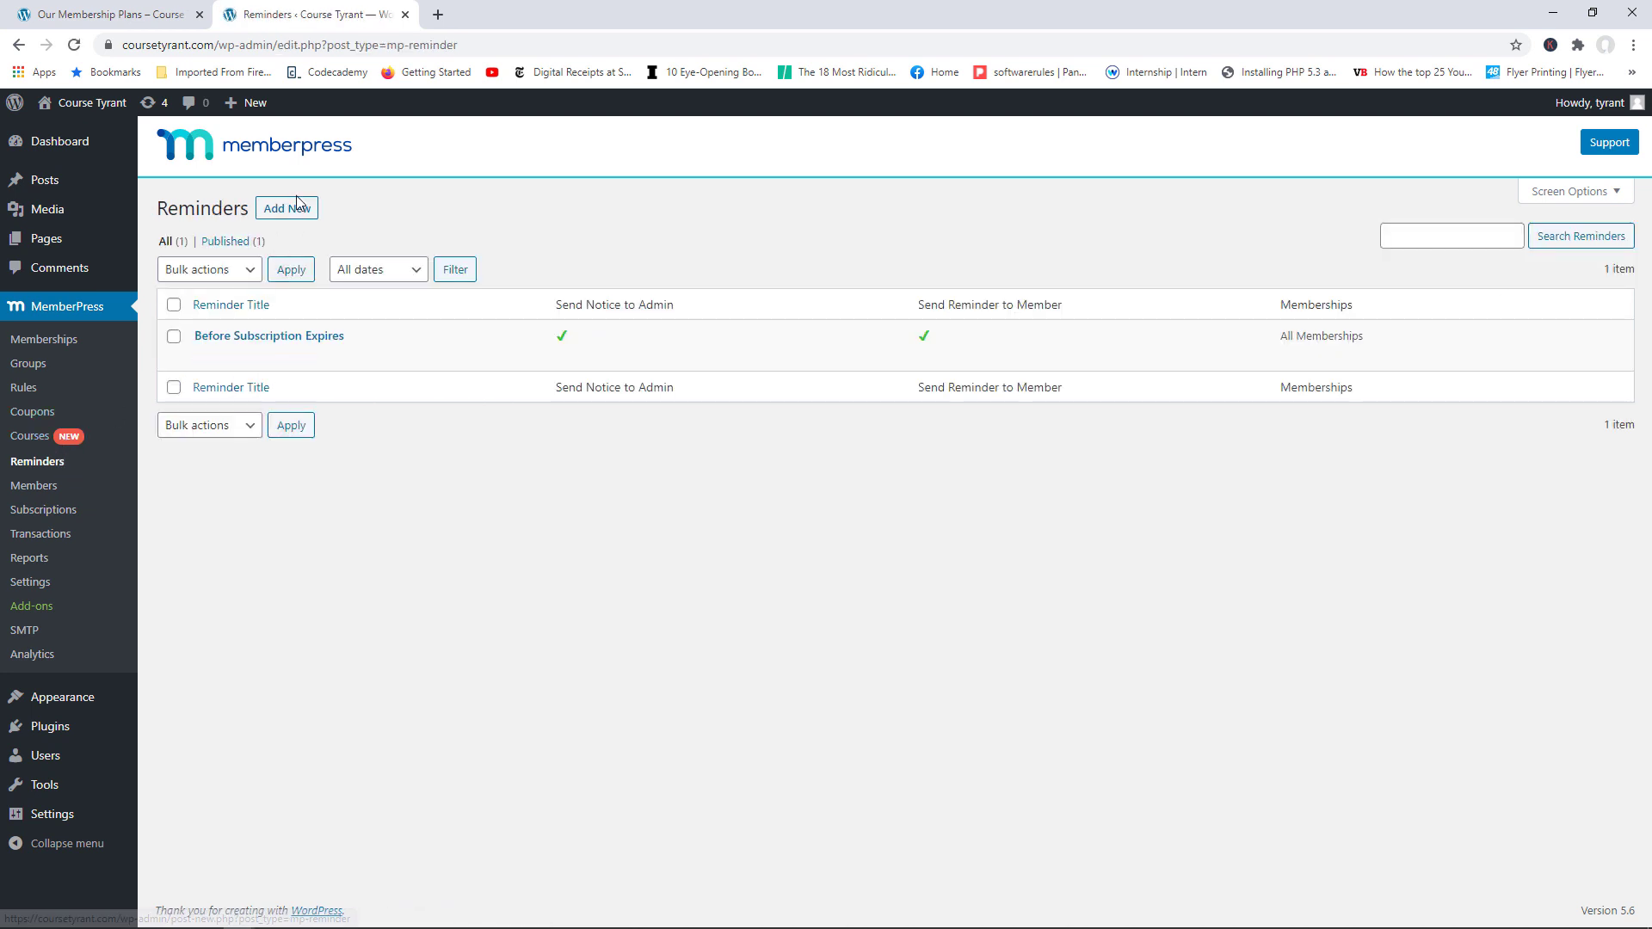
# Step: Start another reminder with the trigger set to before Credit Card Expires
pyautogui.click(296, 207)
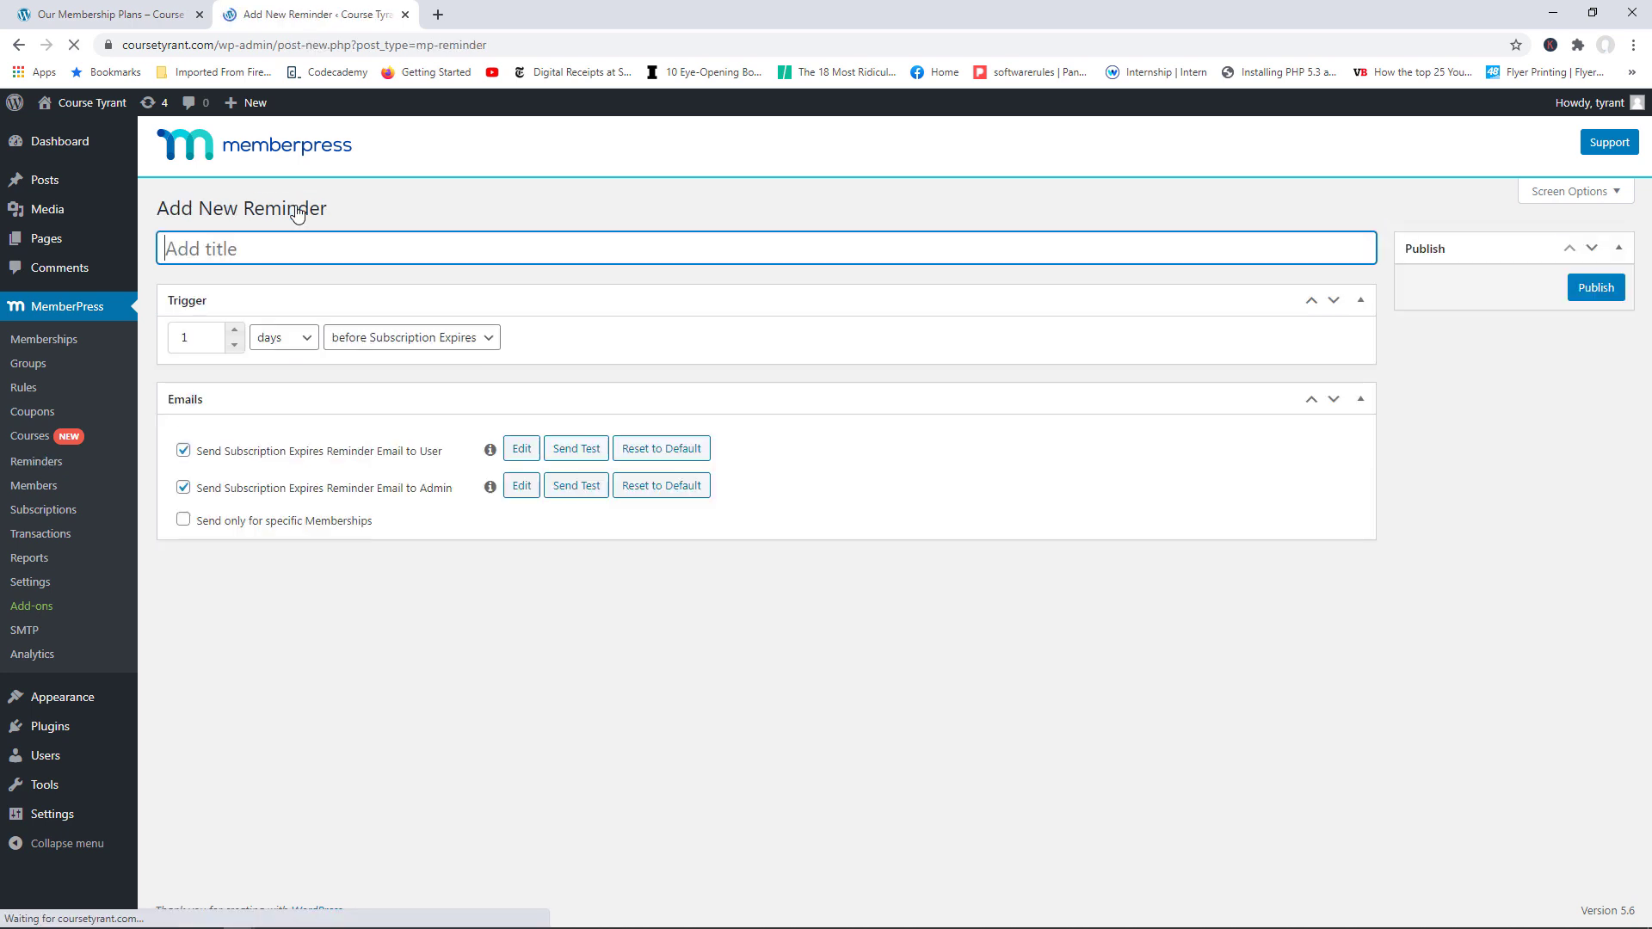
pyautogui.click(396, 341)
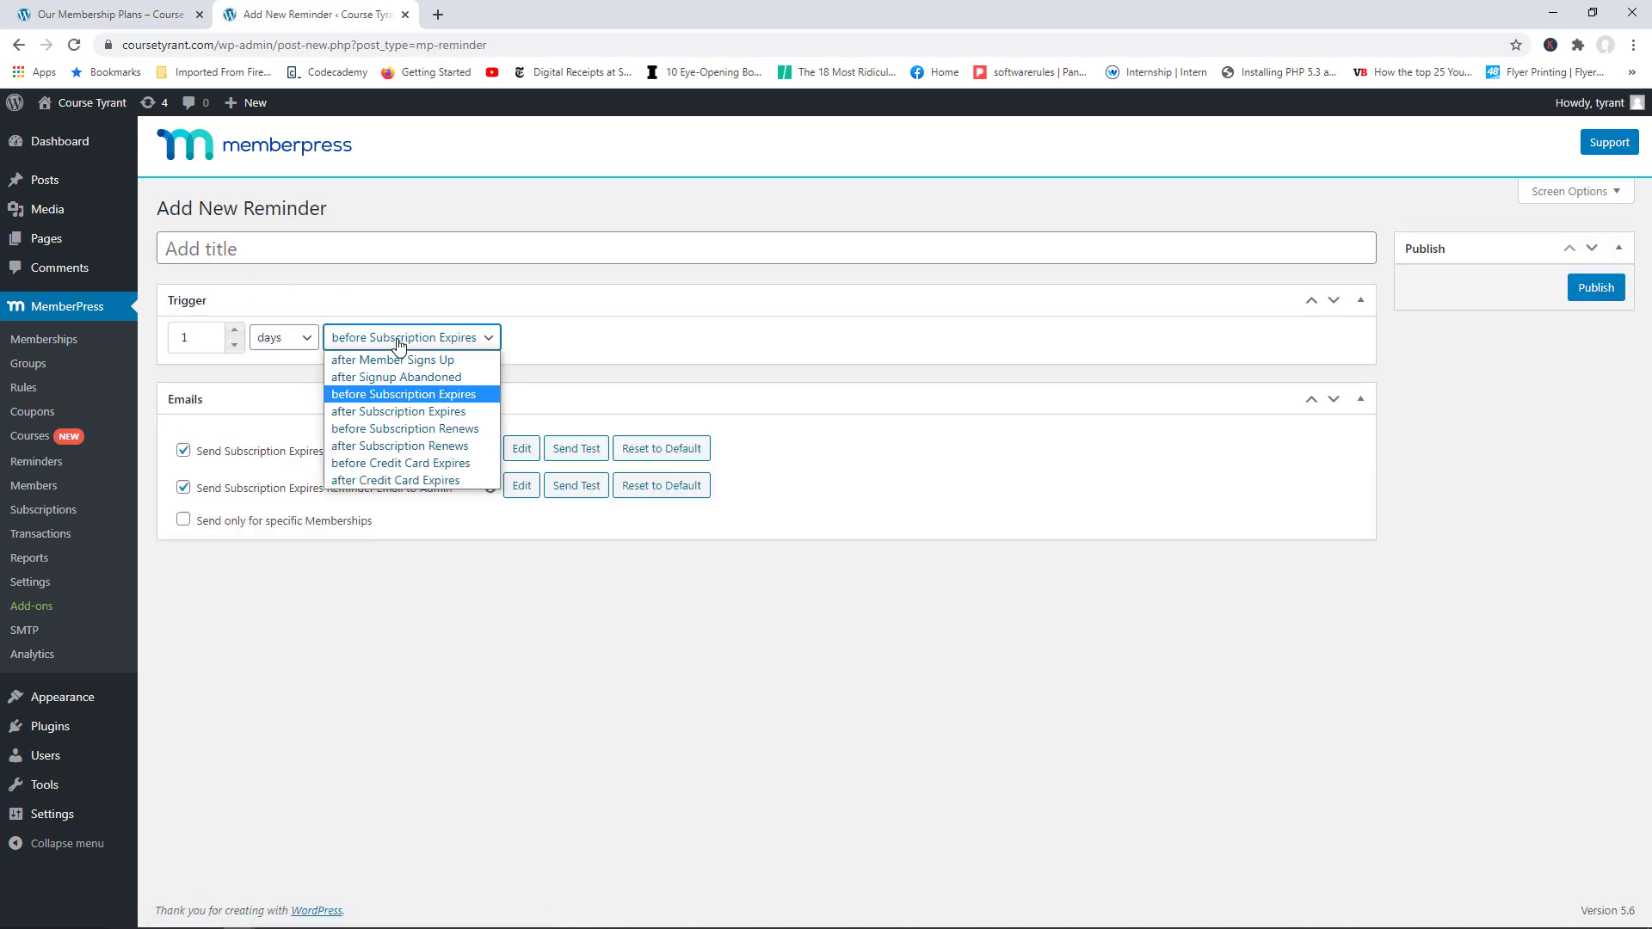
pyautogui.click(417, 463)
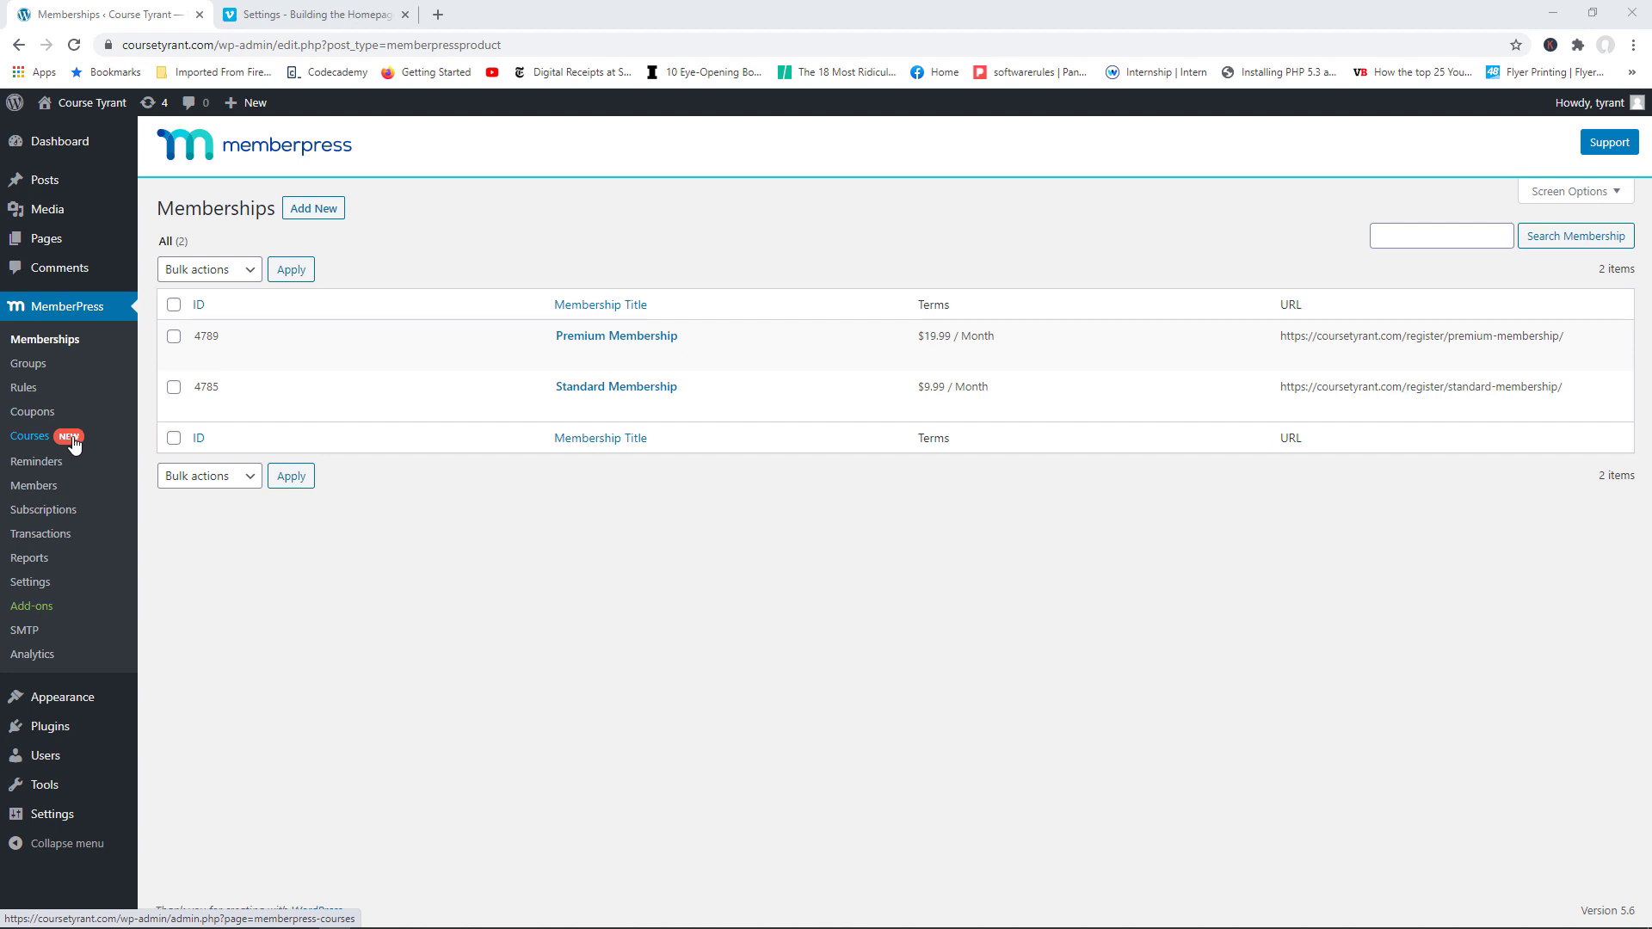
# Step: Install the Courses add-on from the MemberPress Add-ons page
pyautogui.click(17, 447)
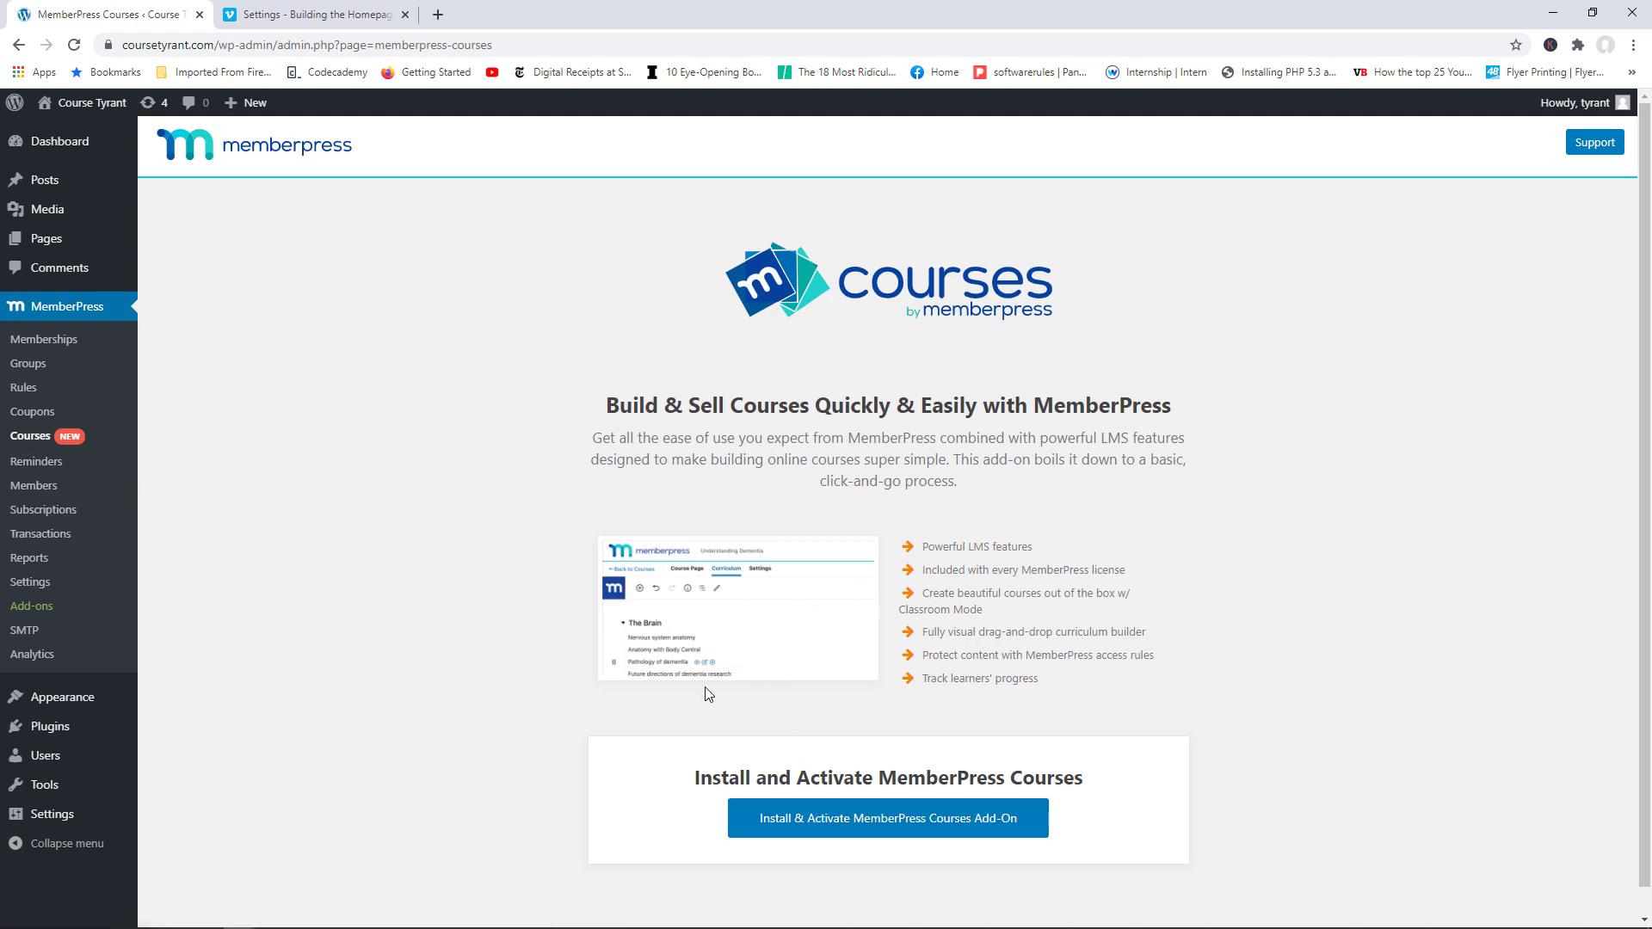
pyautogui.click(50, 604)
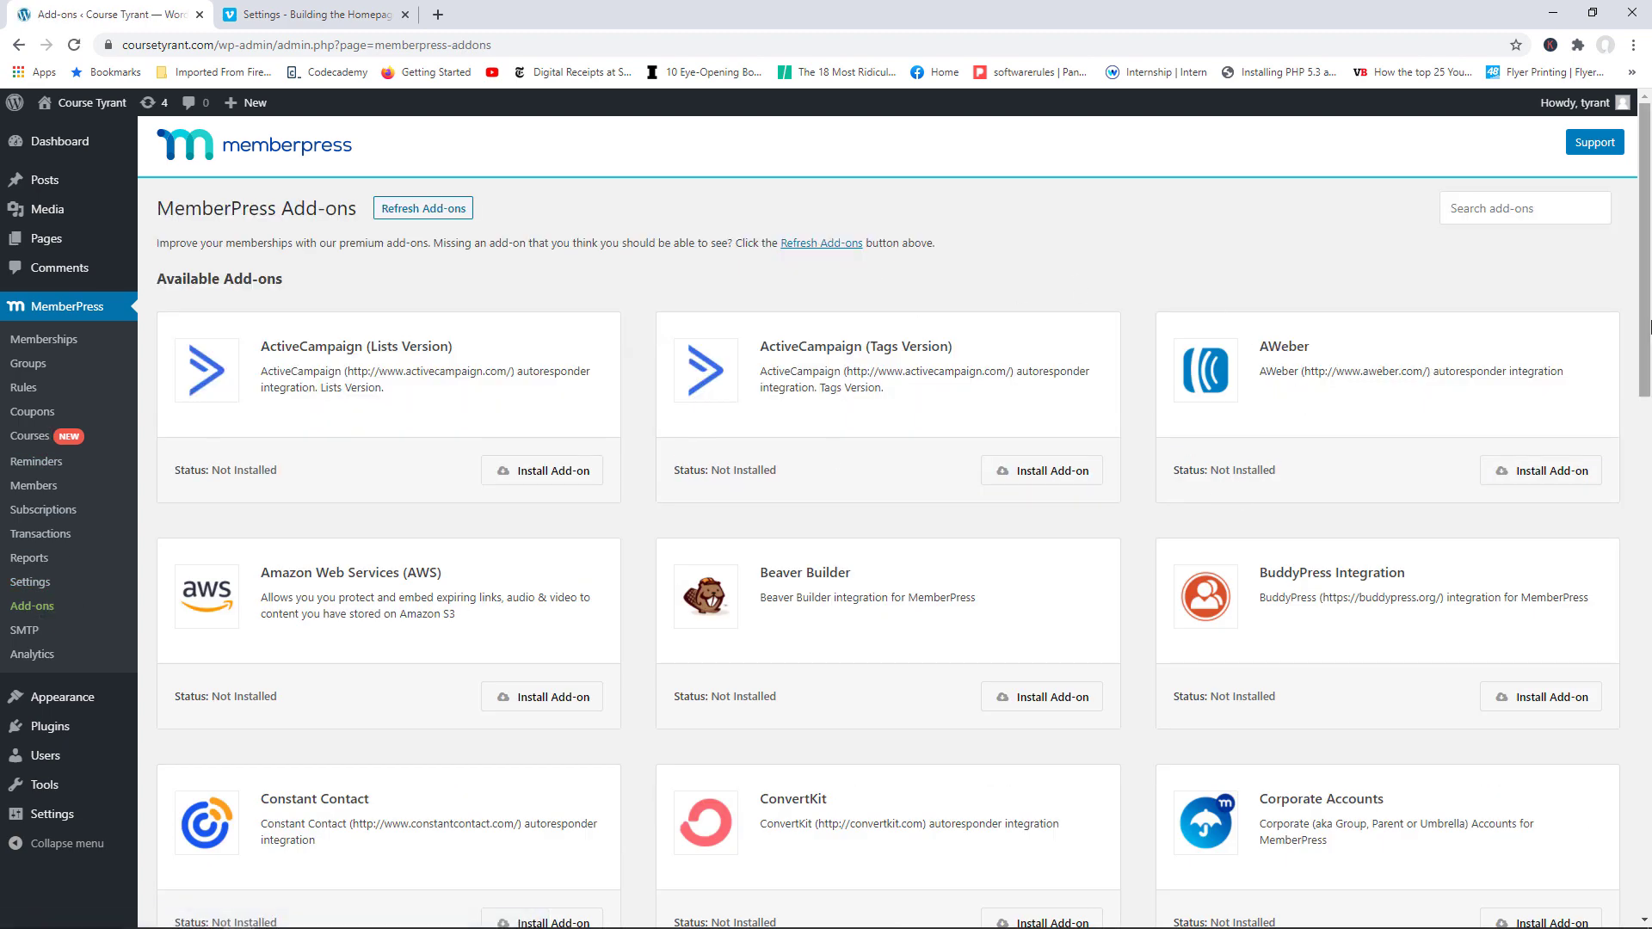
pyautogui.moveTo(1646, 329); pyautogui.dragTo(1648, 480)
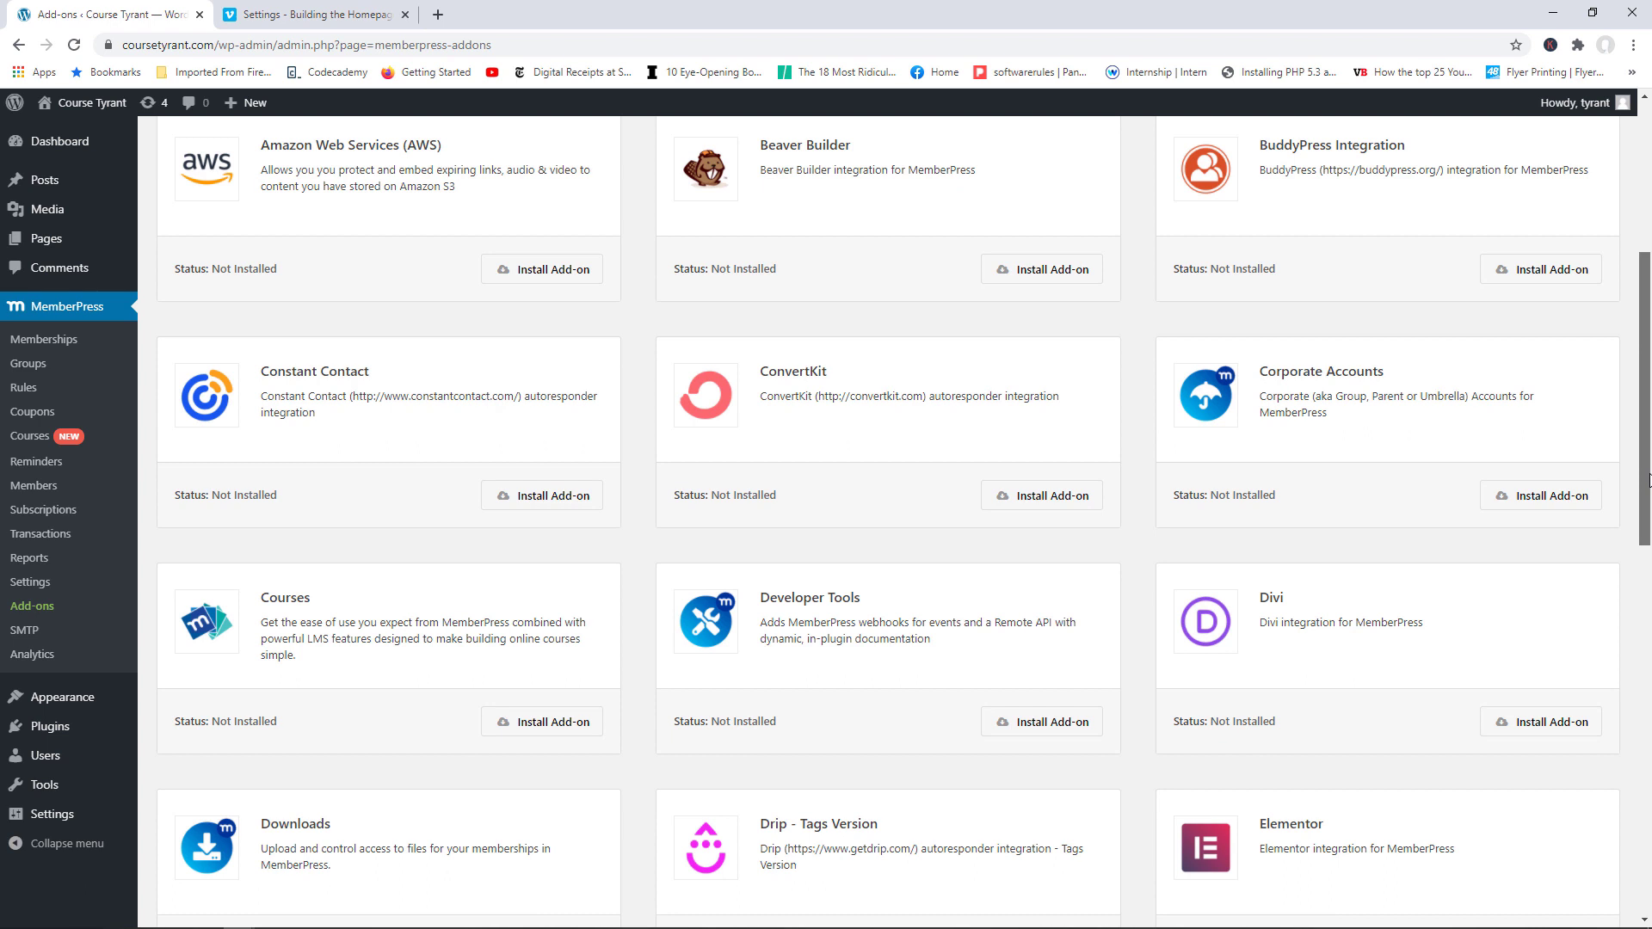
pyautogui.scroll(-3, 1648, 479)
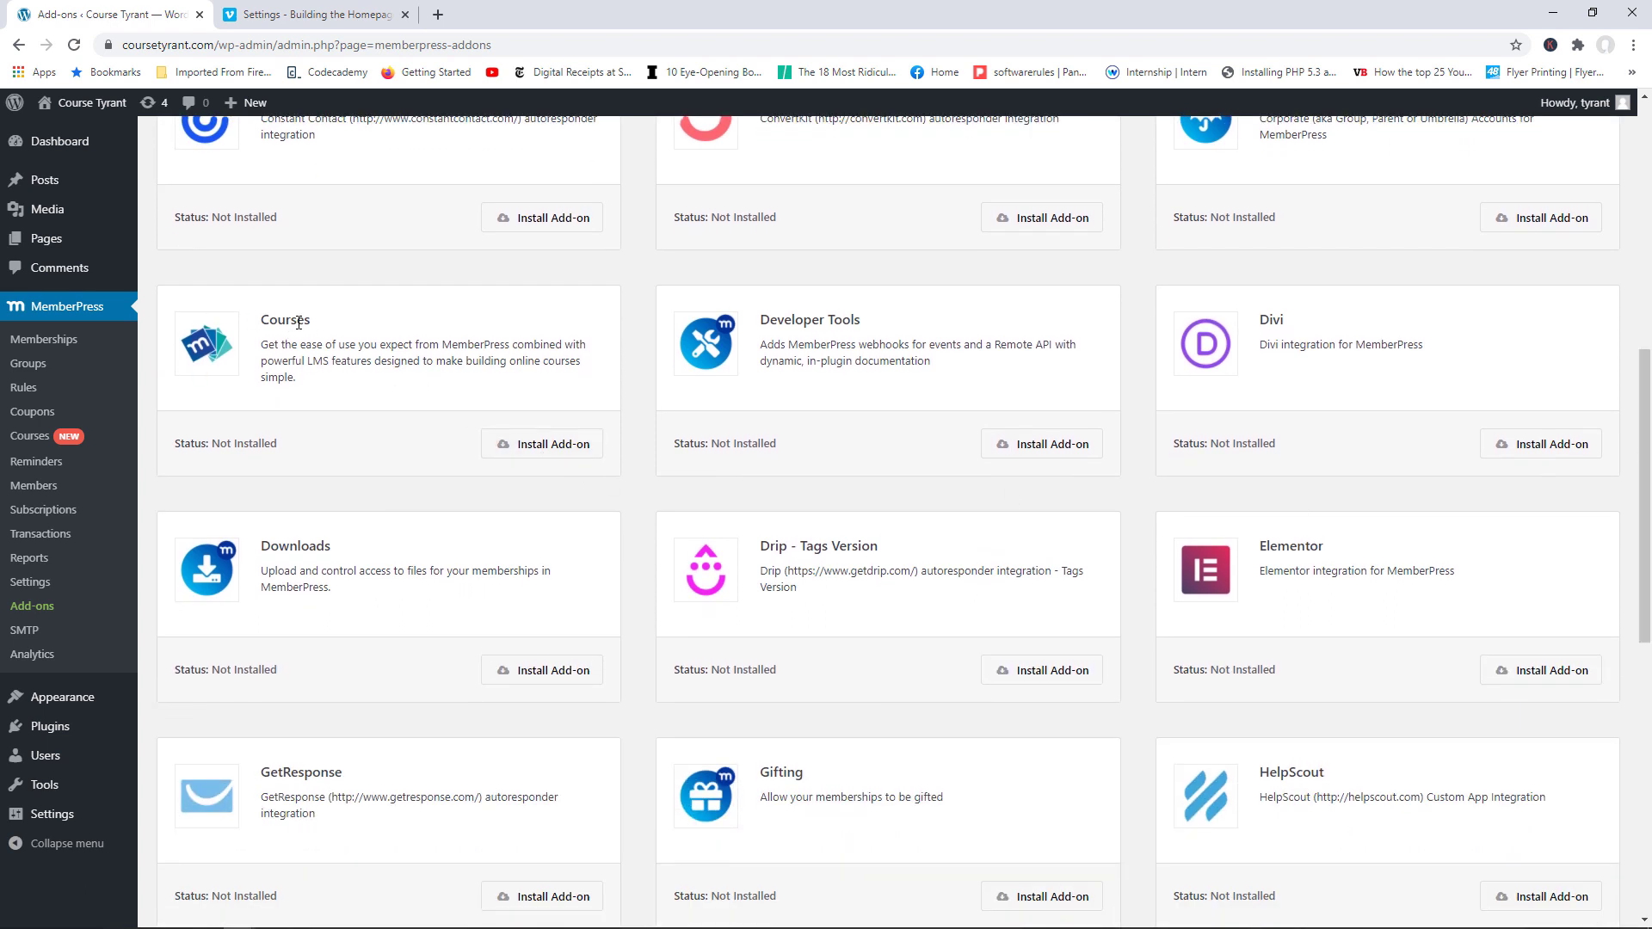
pyautogui.click(568, 451)
# Step: Reload past the access error and open the empty MemberPress Courses list
pyautogui.click(30, 438)
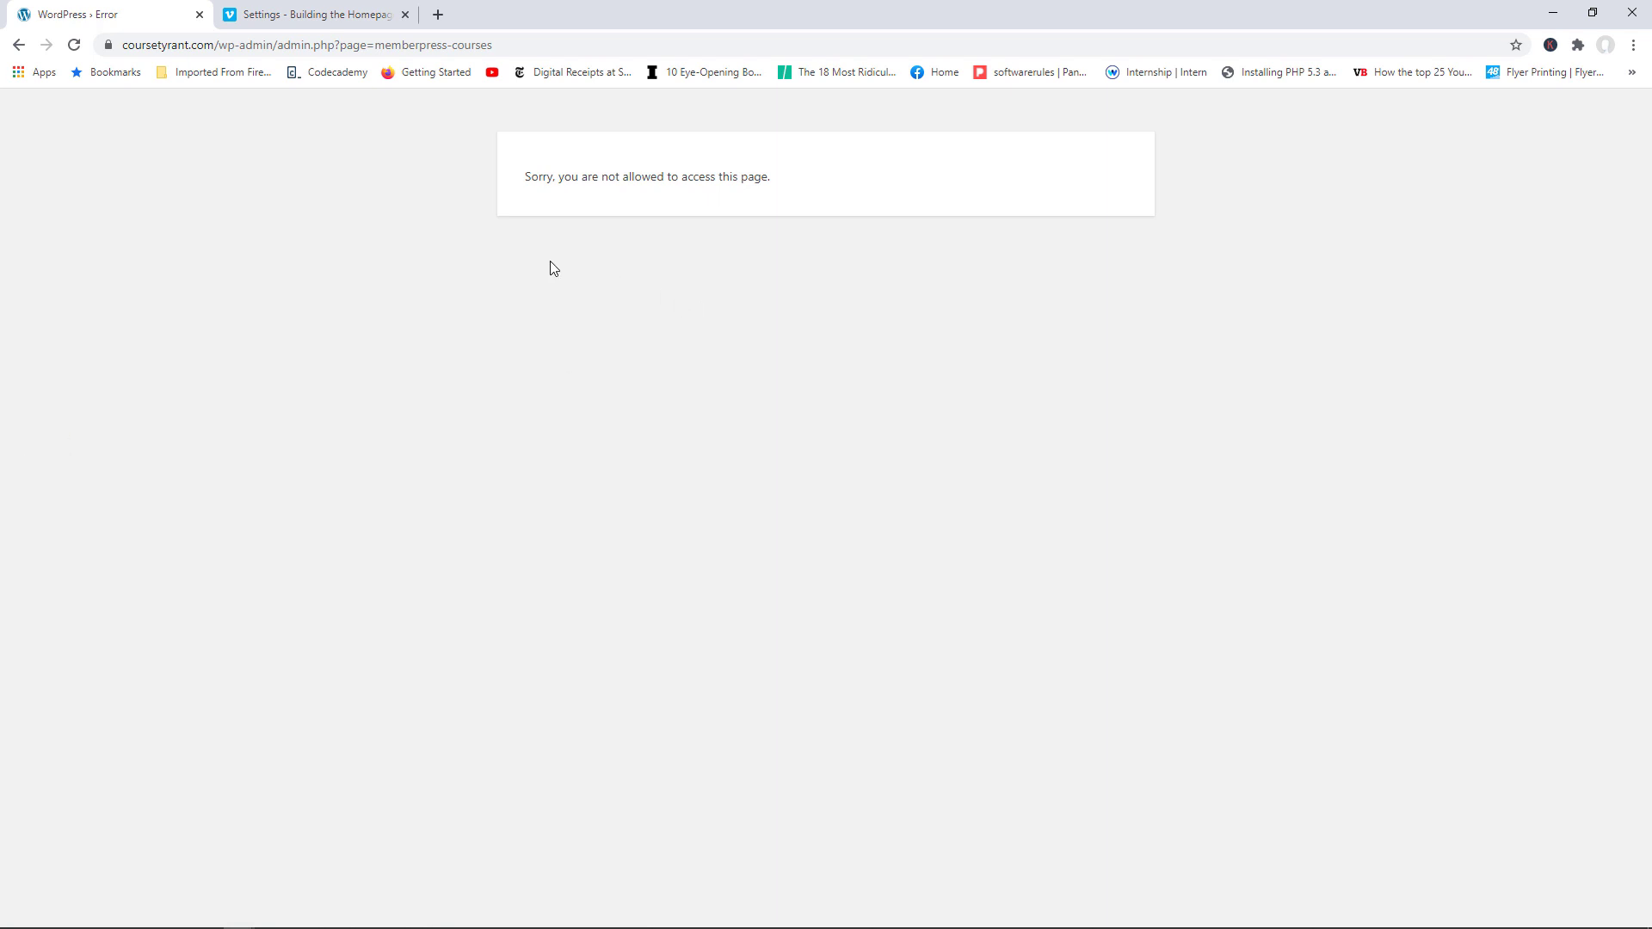
pyautogui.click(75, 47)
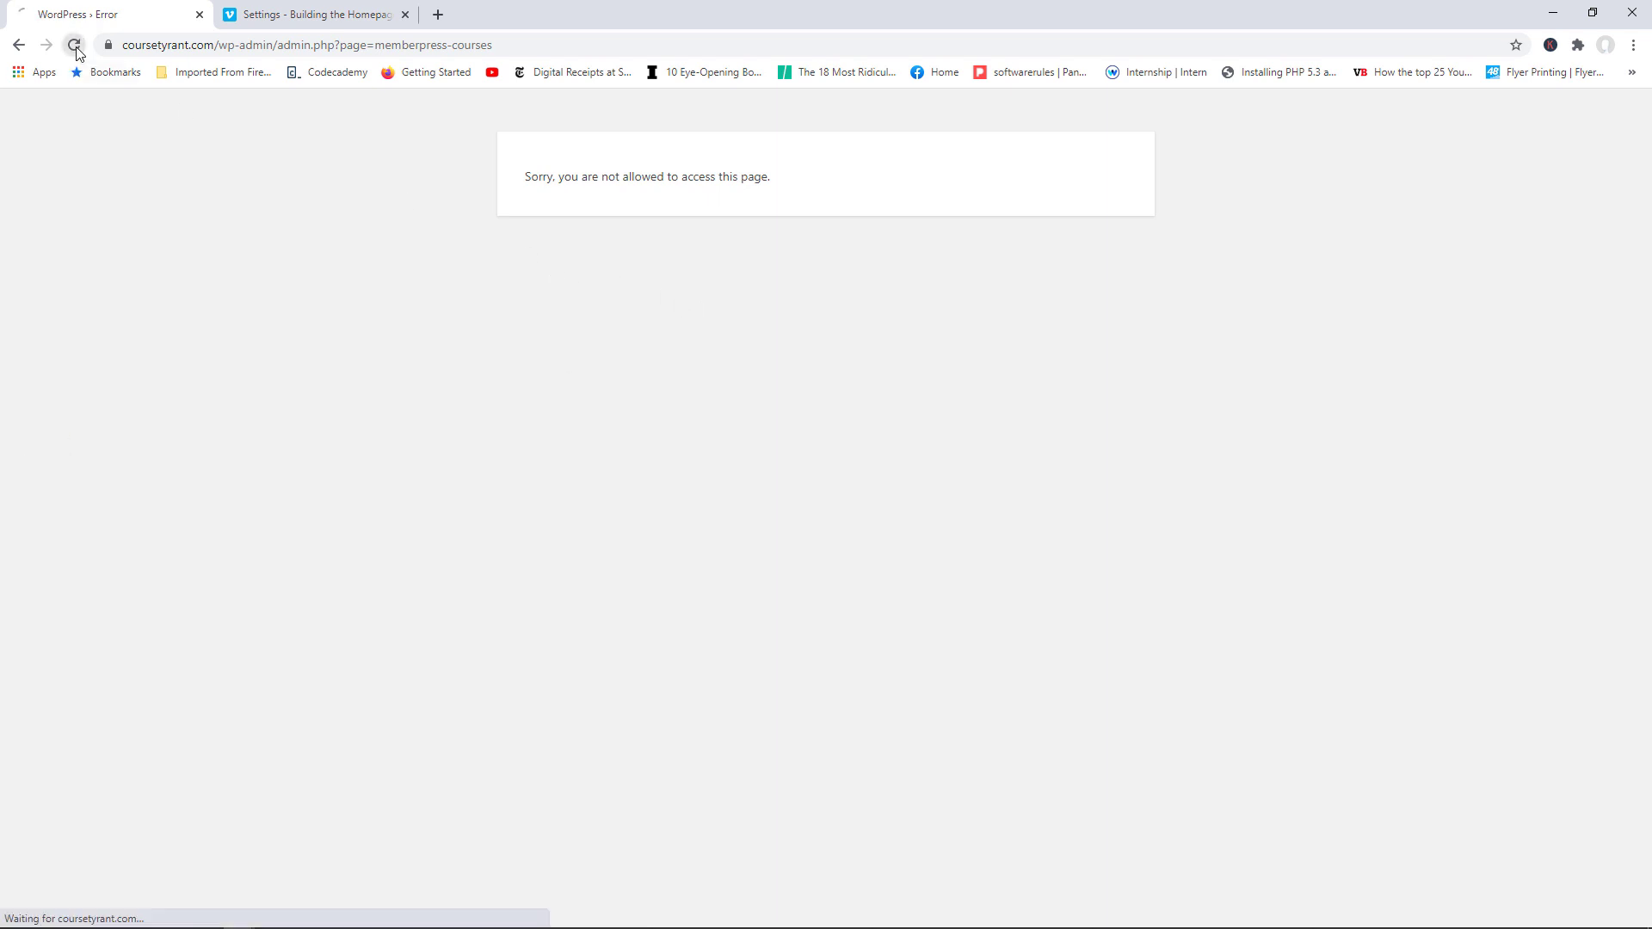
pyautogui.click(76, 47)
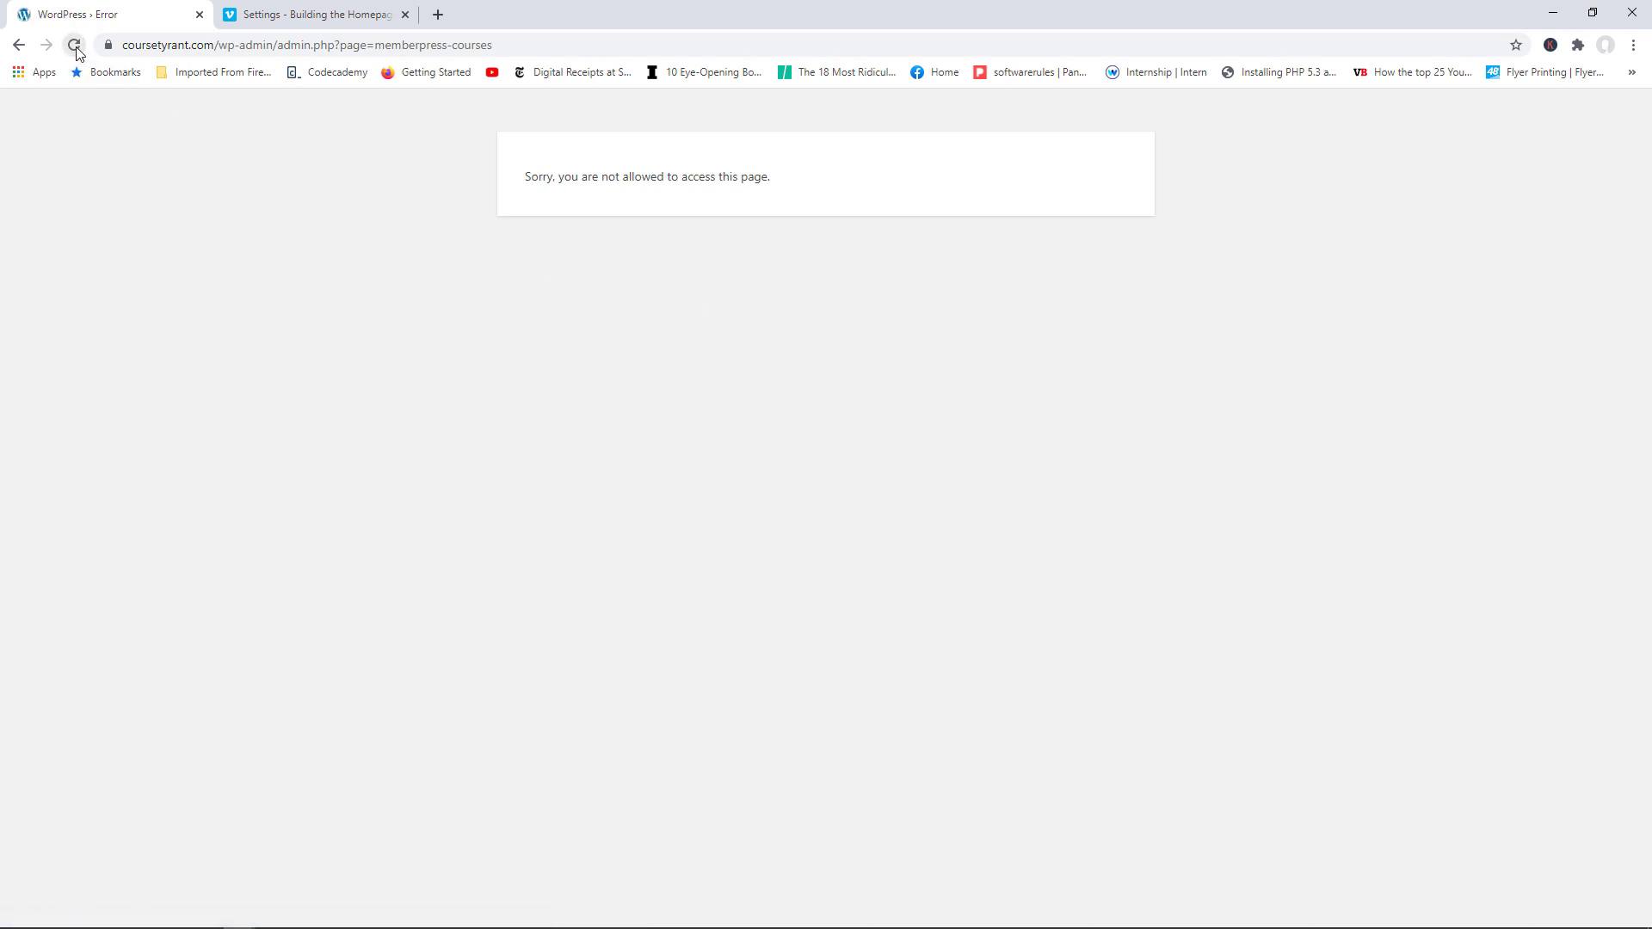
pyautogui.click(18, 45)
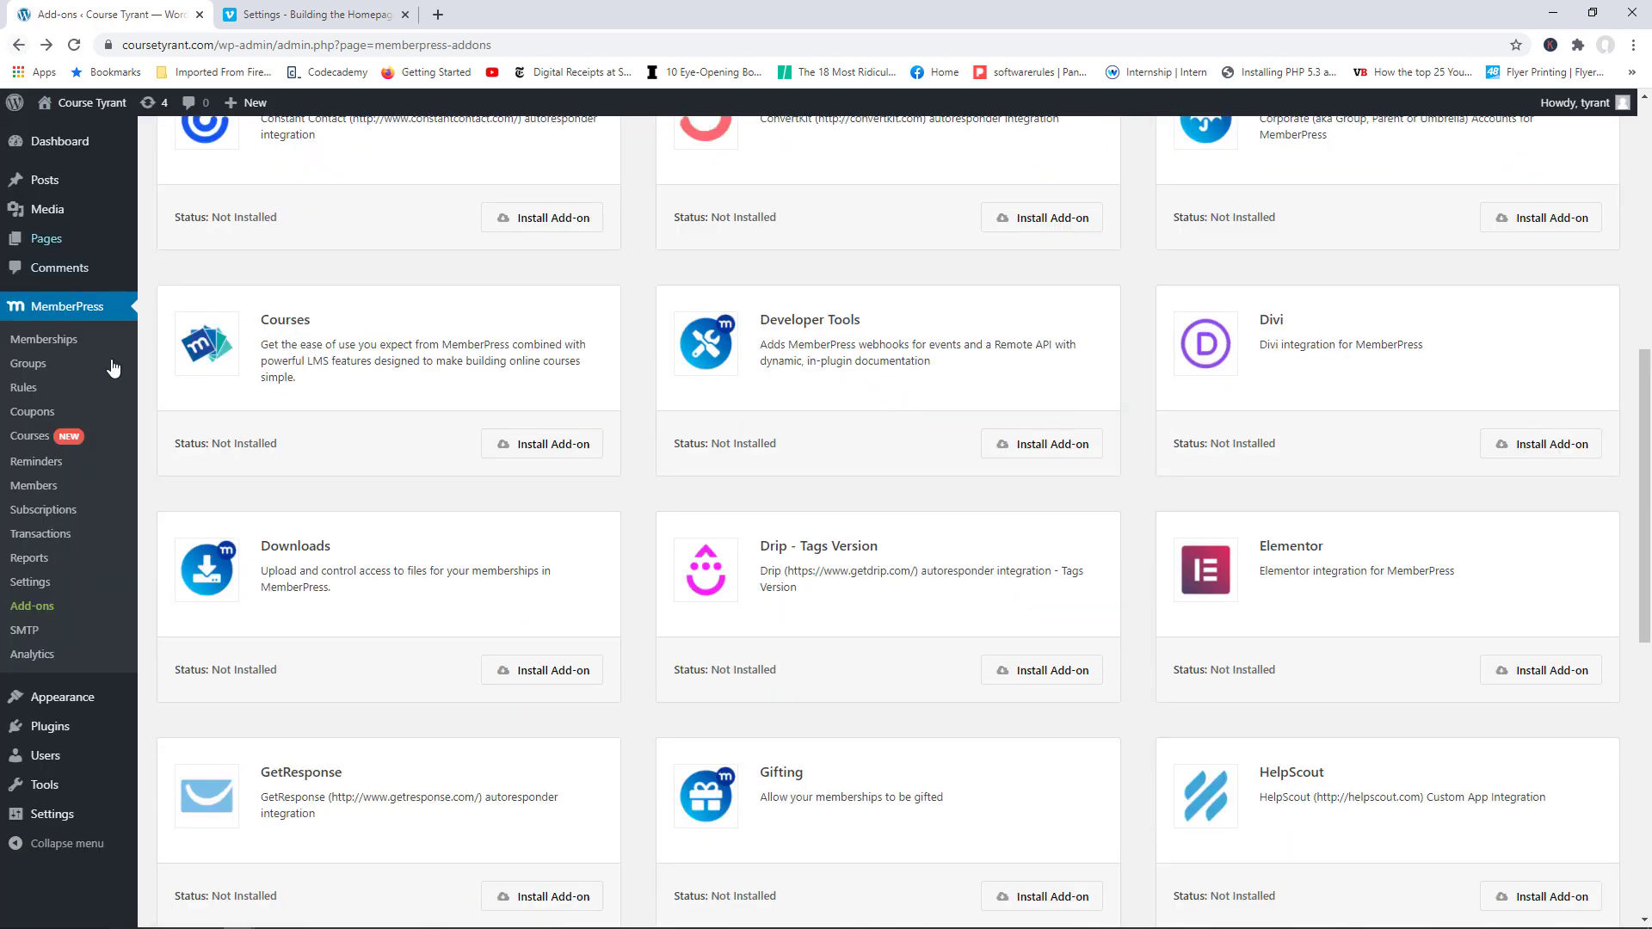
pyautogui.click(76, 47)
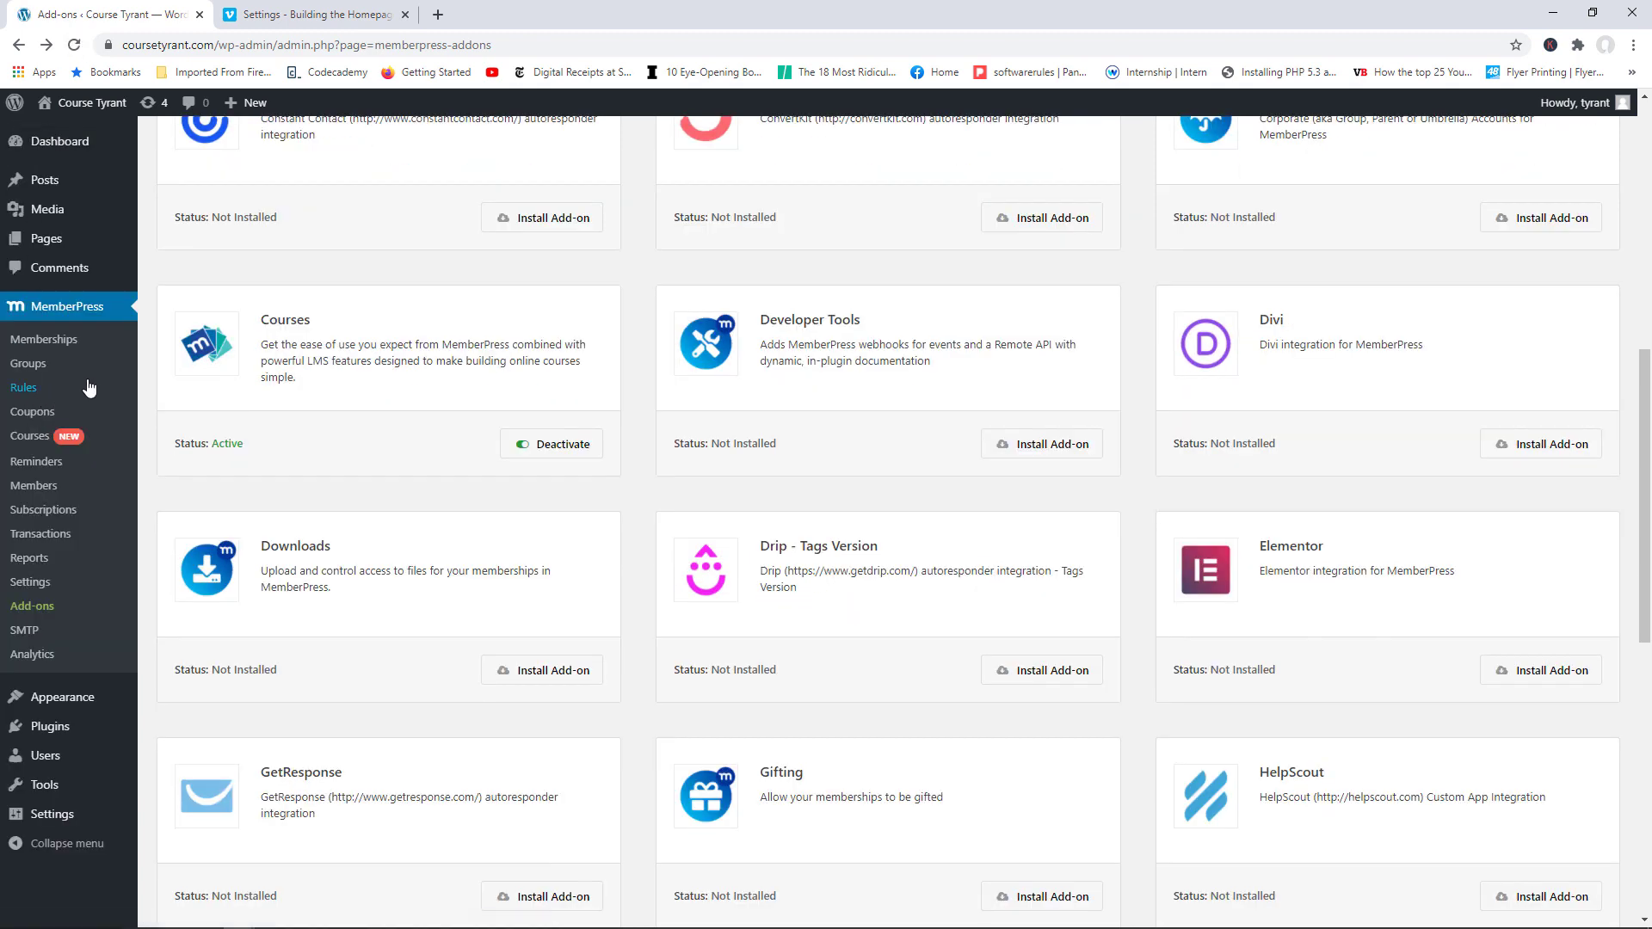
pyautogui.click(36, 439)
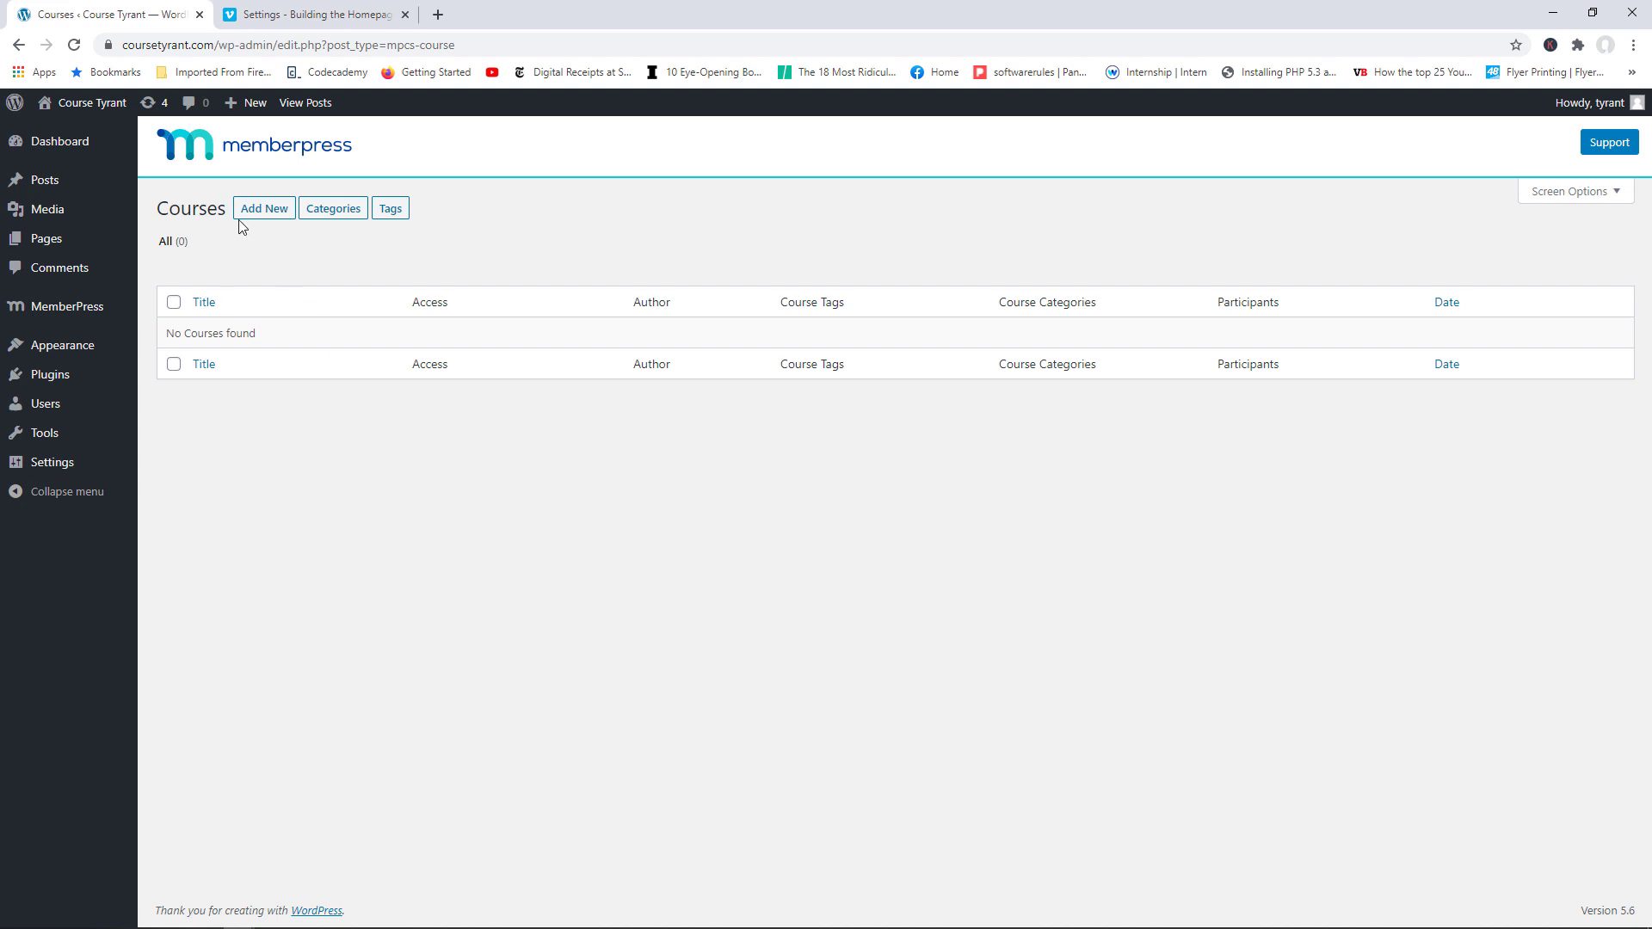
# Step: Start a new course titled 'WordPress Security Master Class' and place the cursor in its body
pyautogui.click(269, 215)
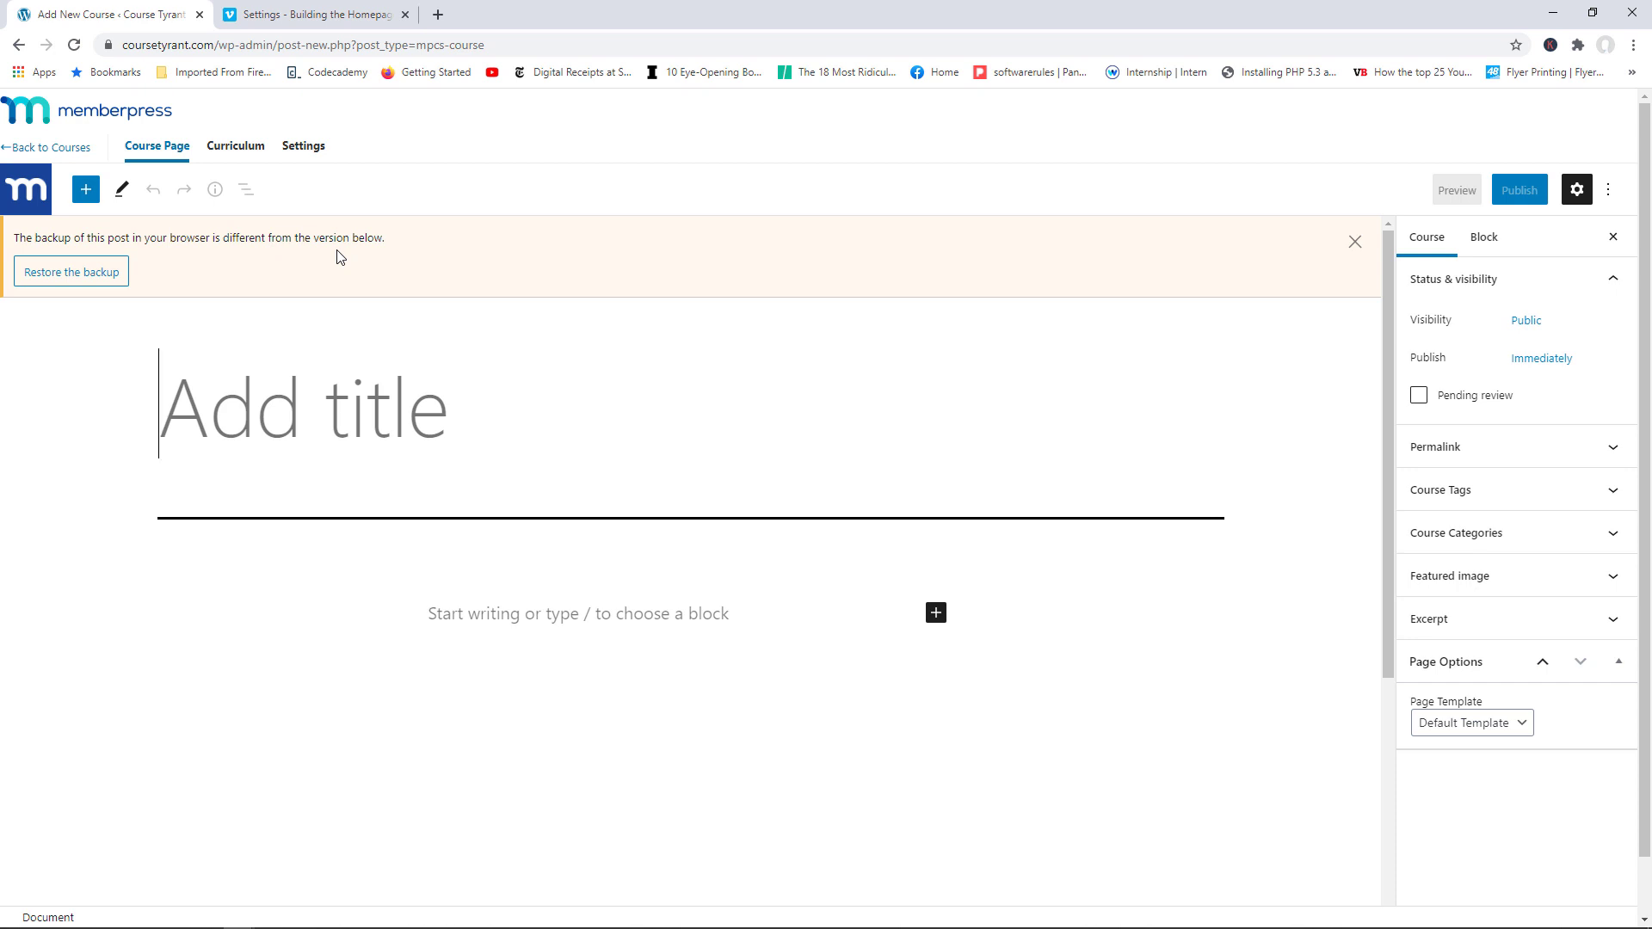
pyautogui.write('WordPress ')
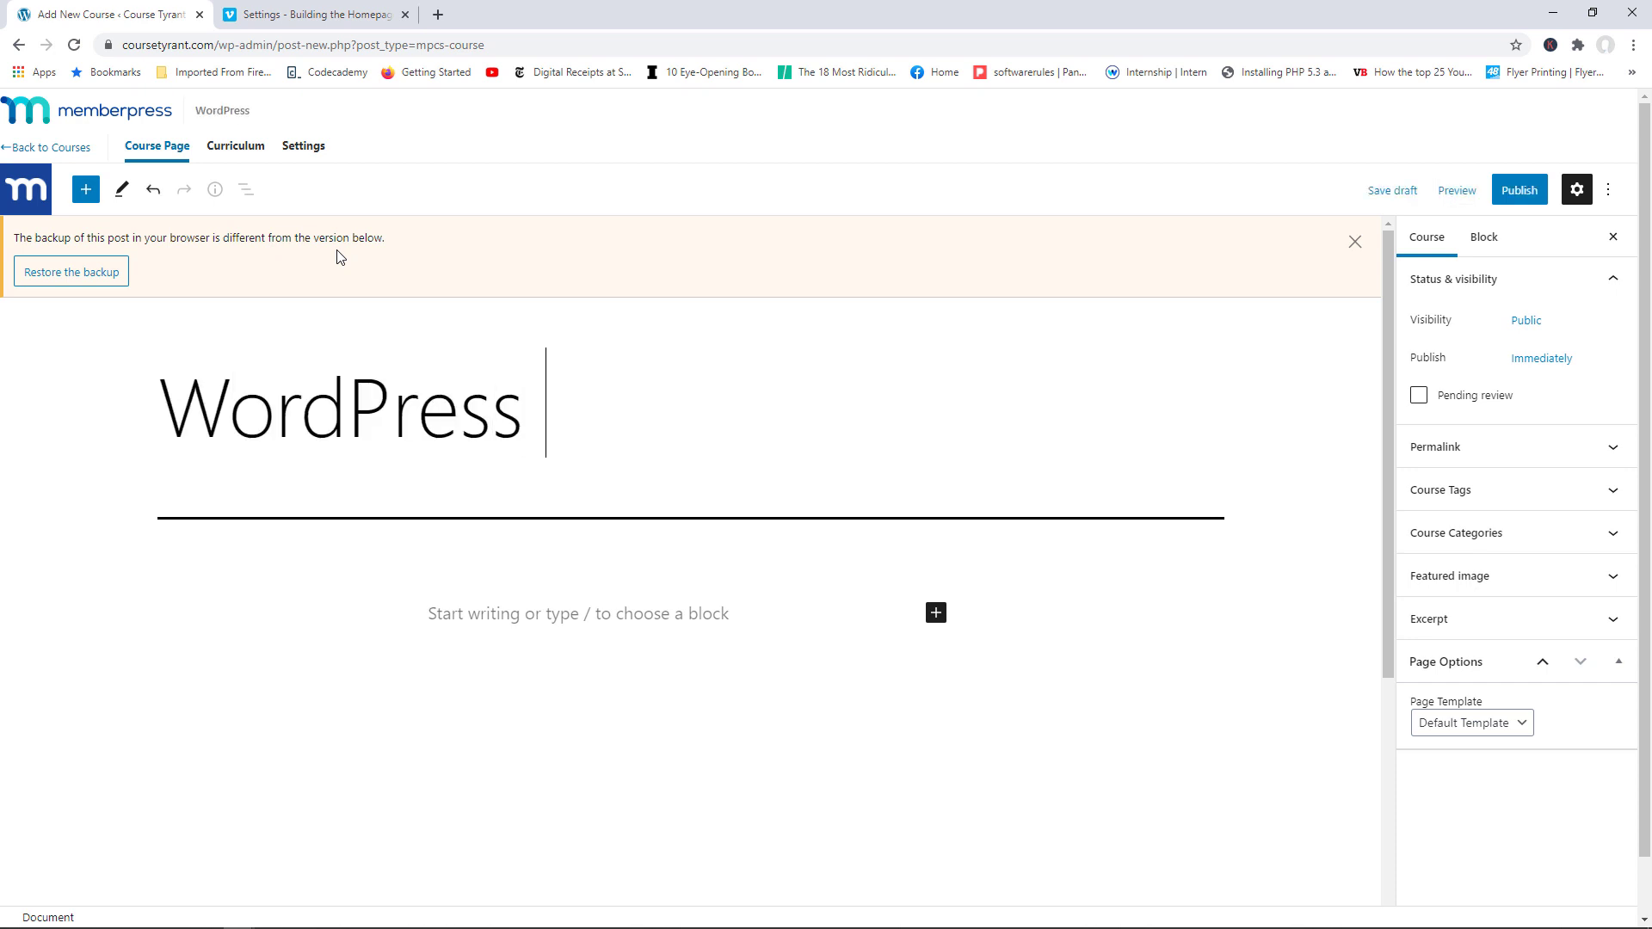
pyautogui.write('Security ')
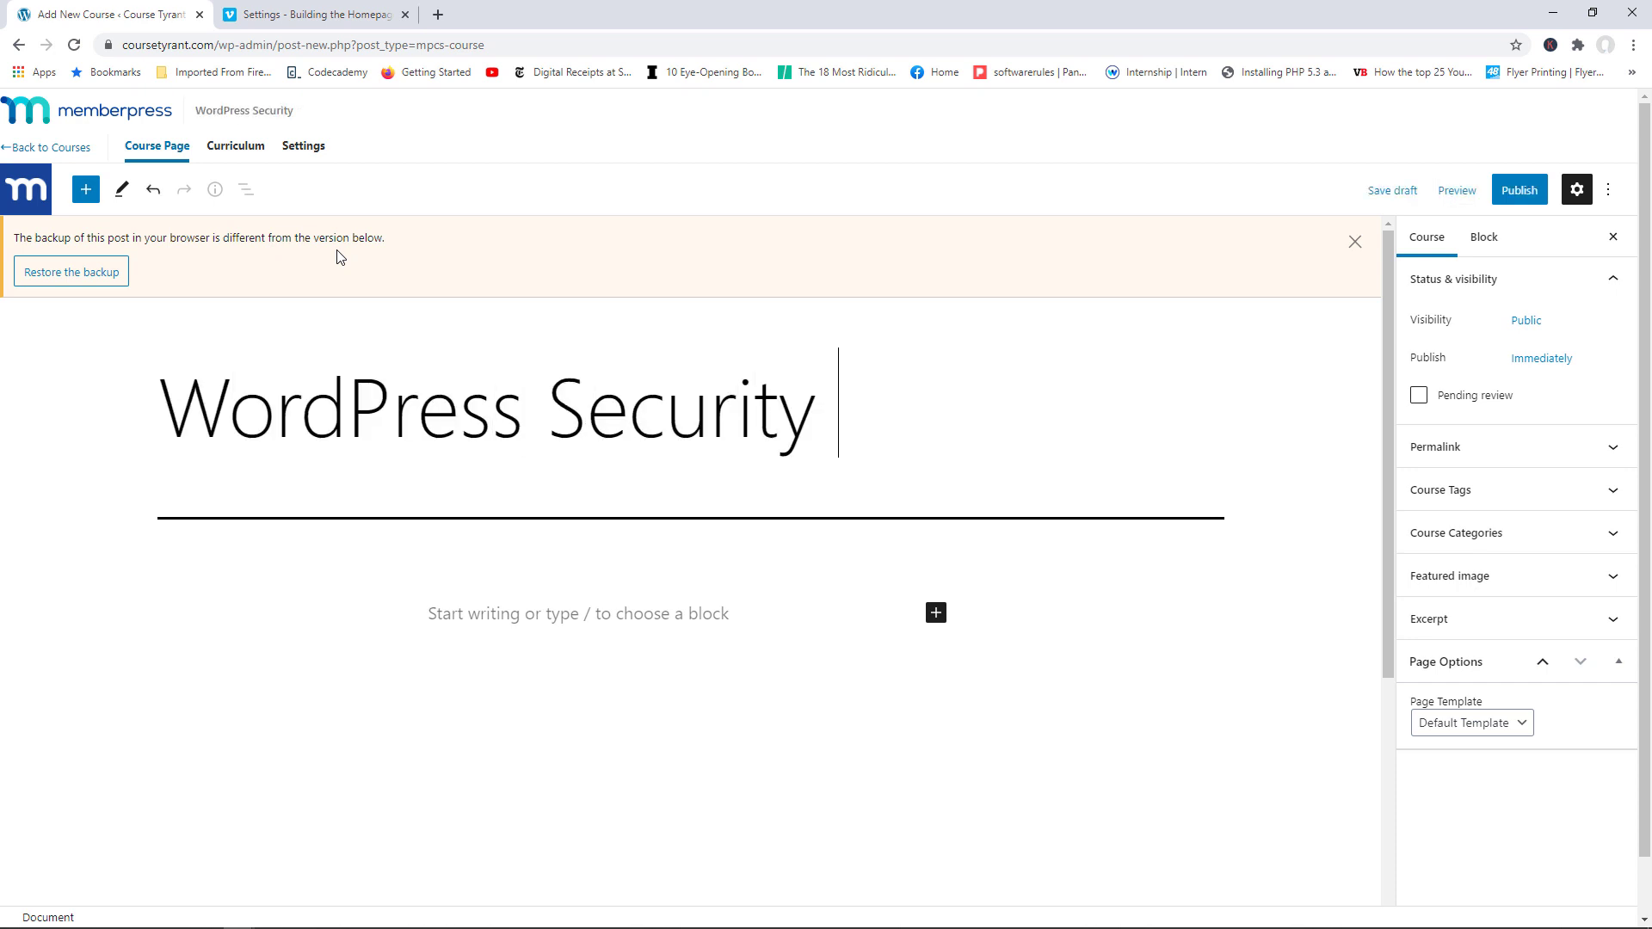
pyautogui.write('Master')
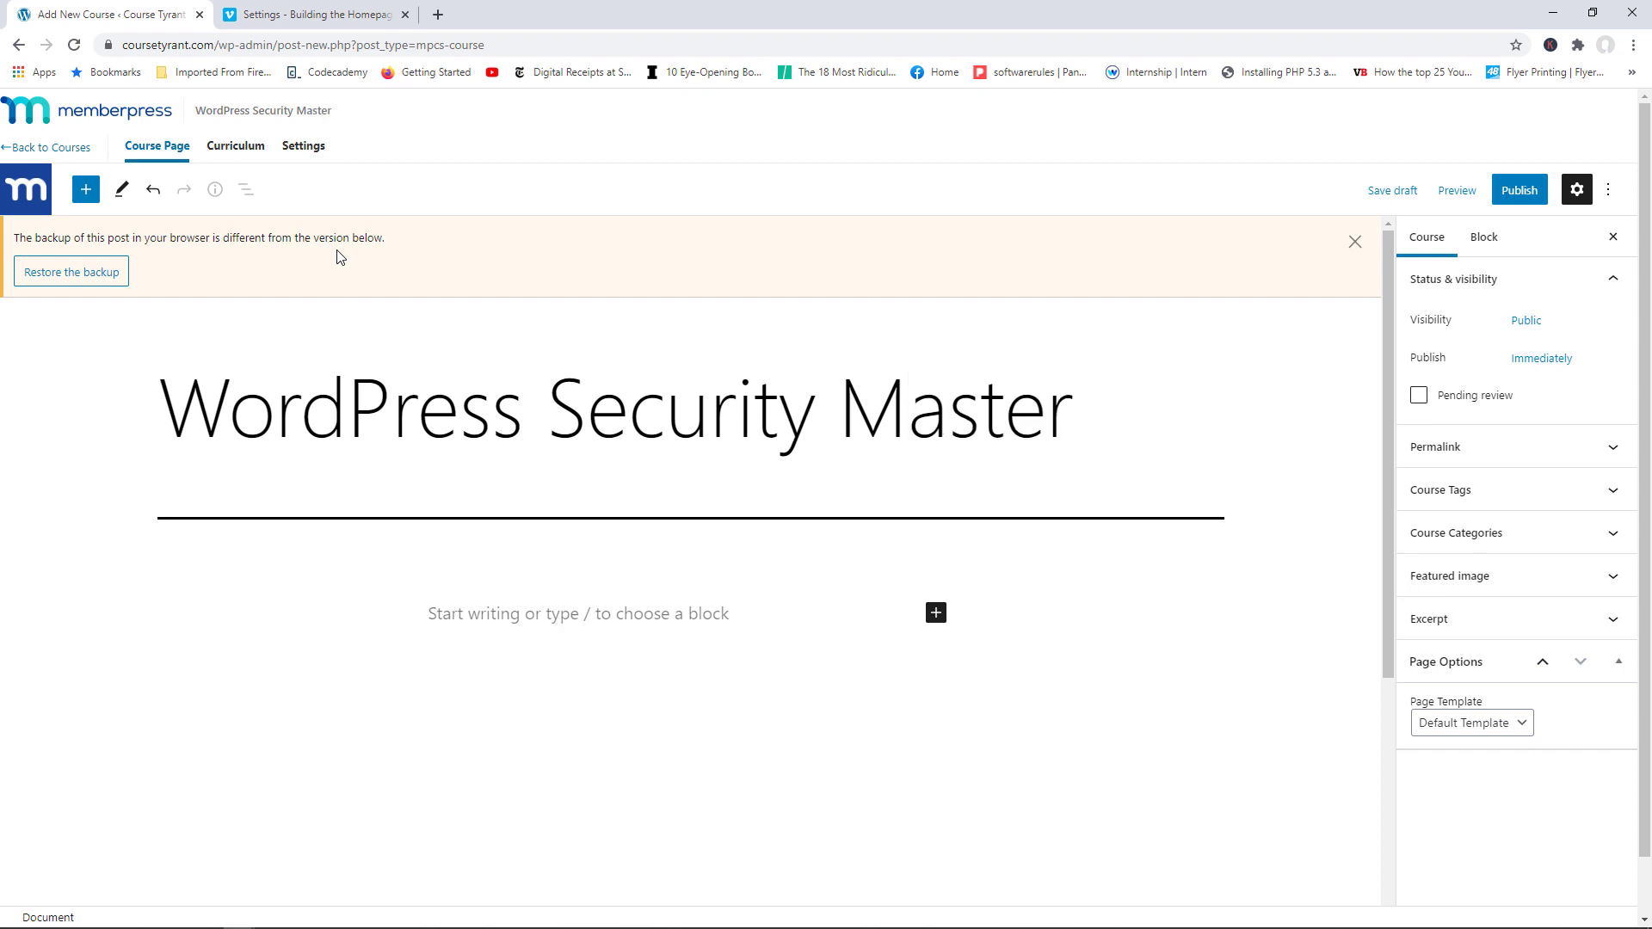
pyautogui.write(' Class')
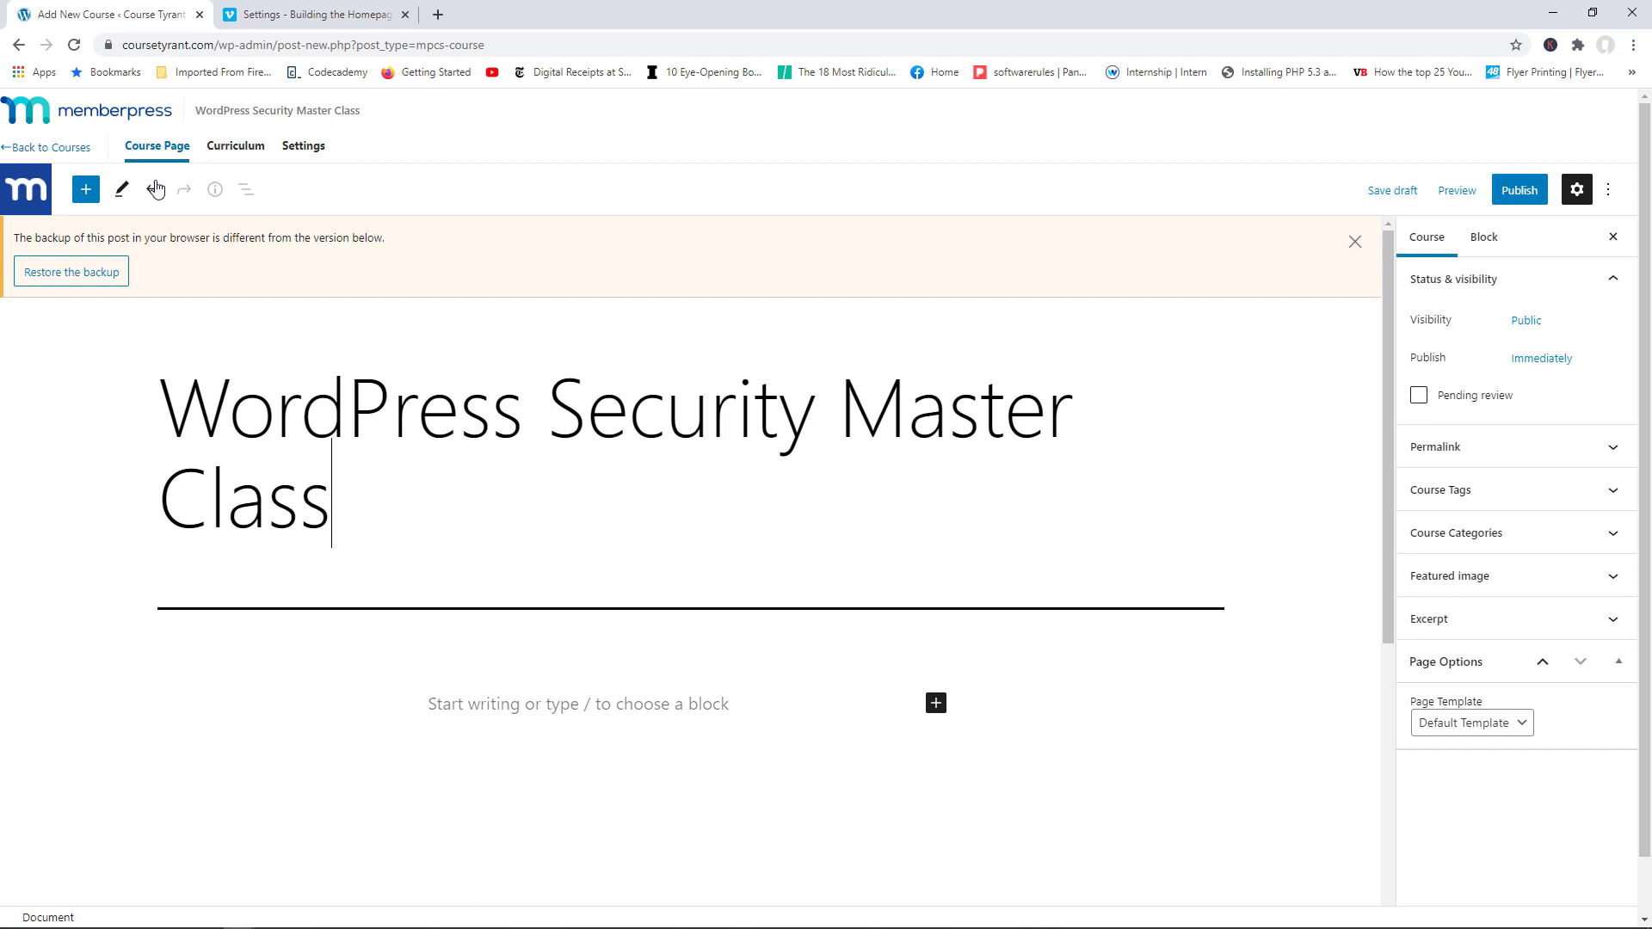
pyautogui.click(527, 692)
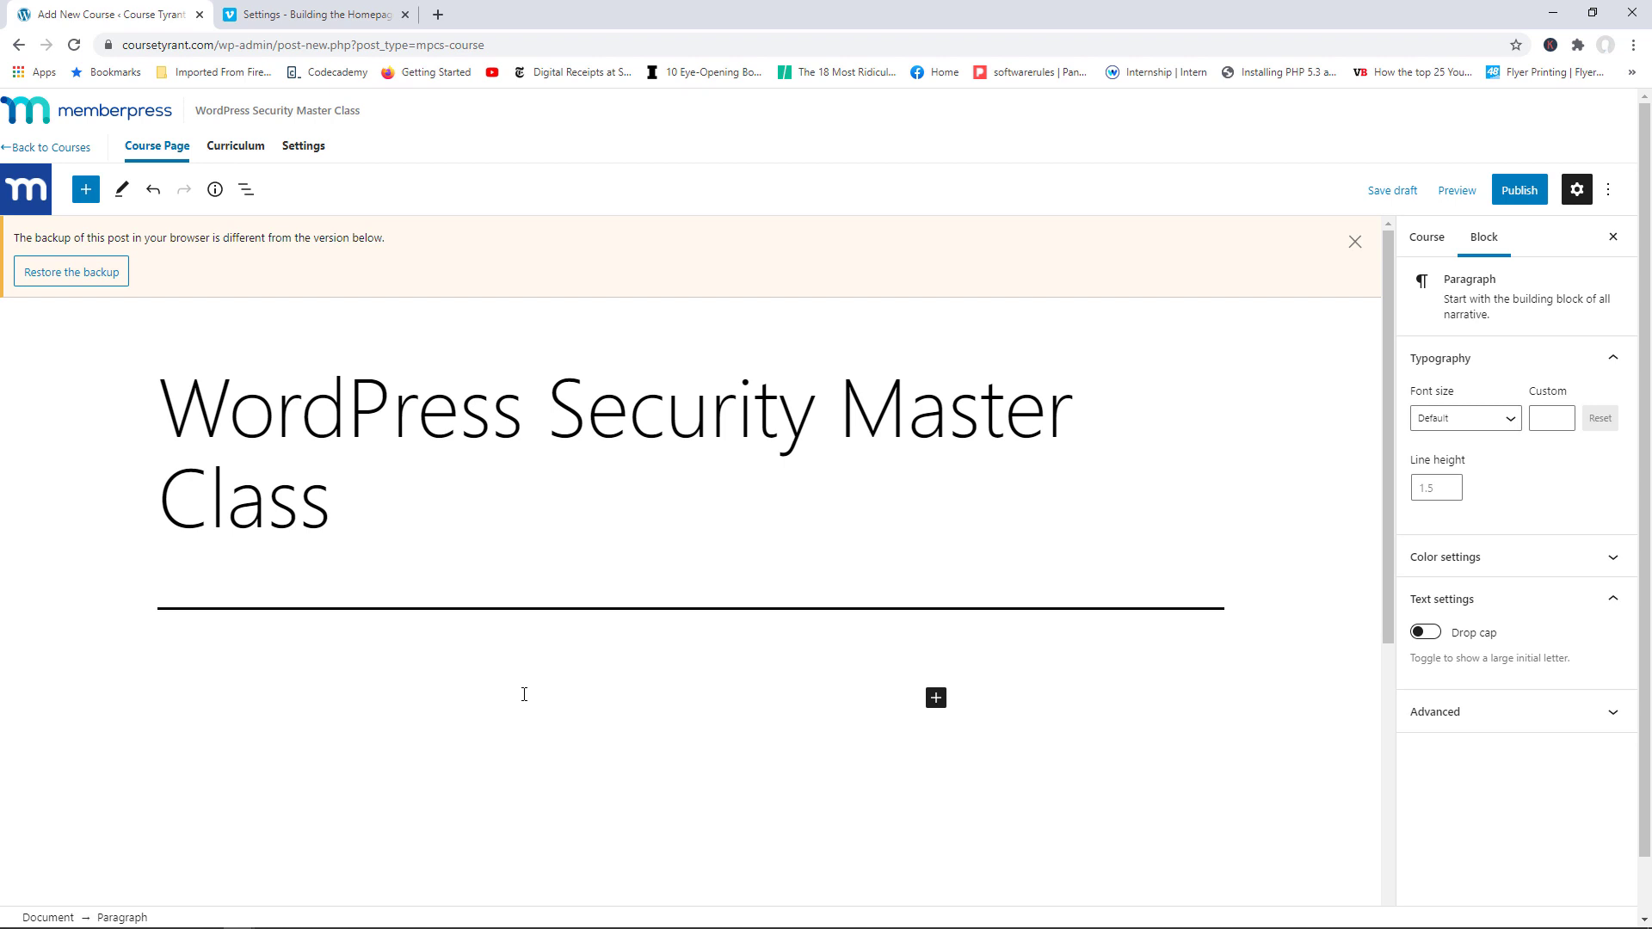
# Step: Add an 'Introduction' section to the course curriculum
pyautogui.click(236, 152)
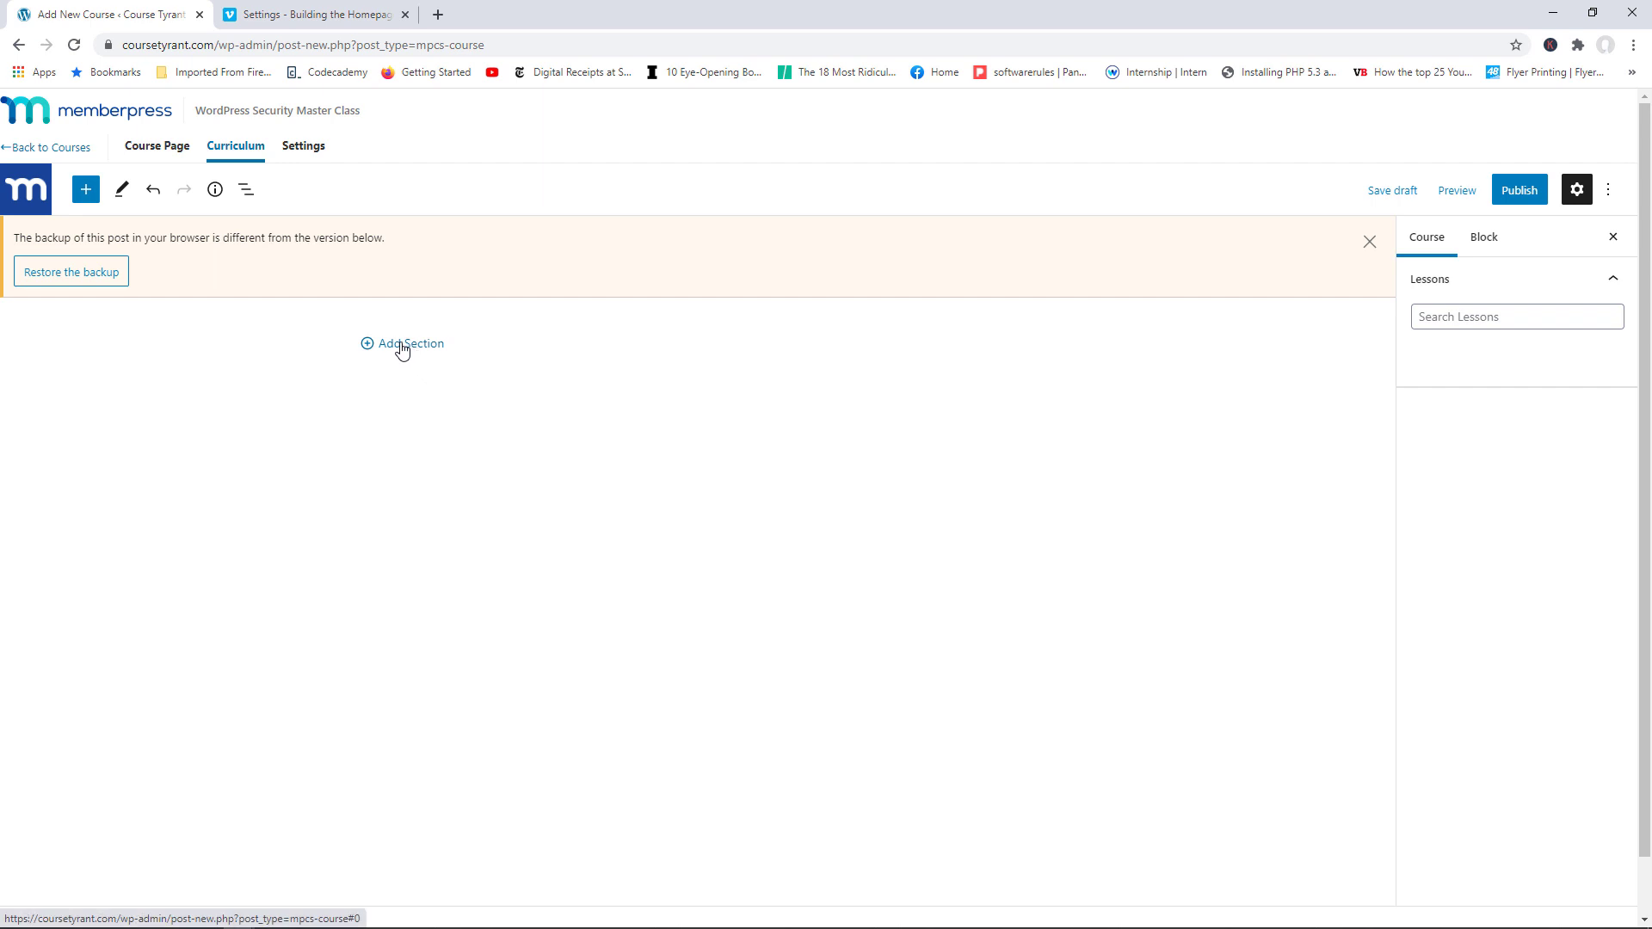
pyautogui.click(421, 351)
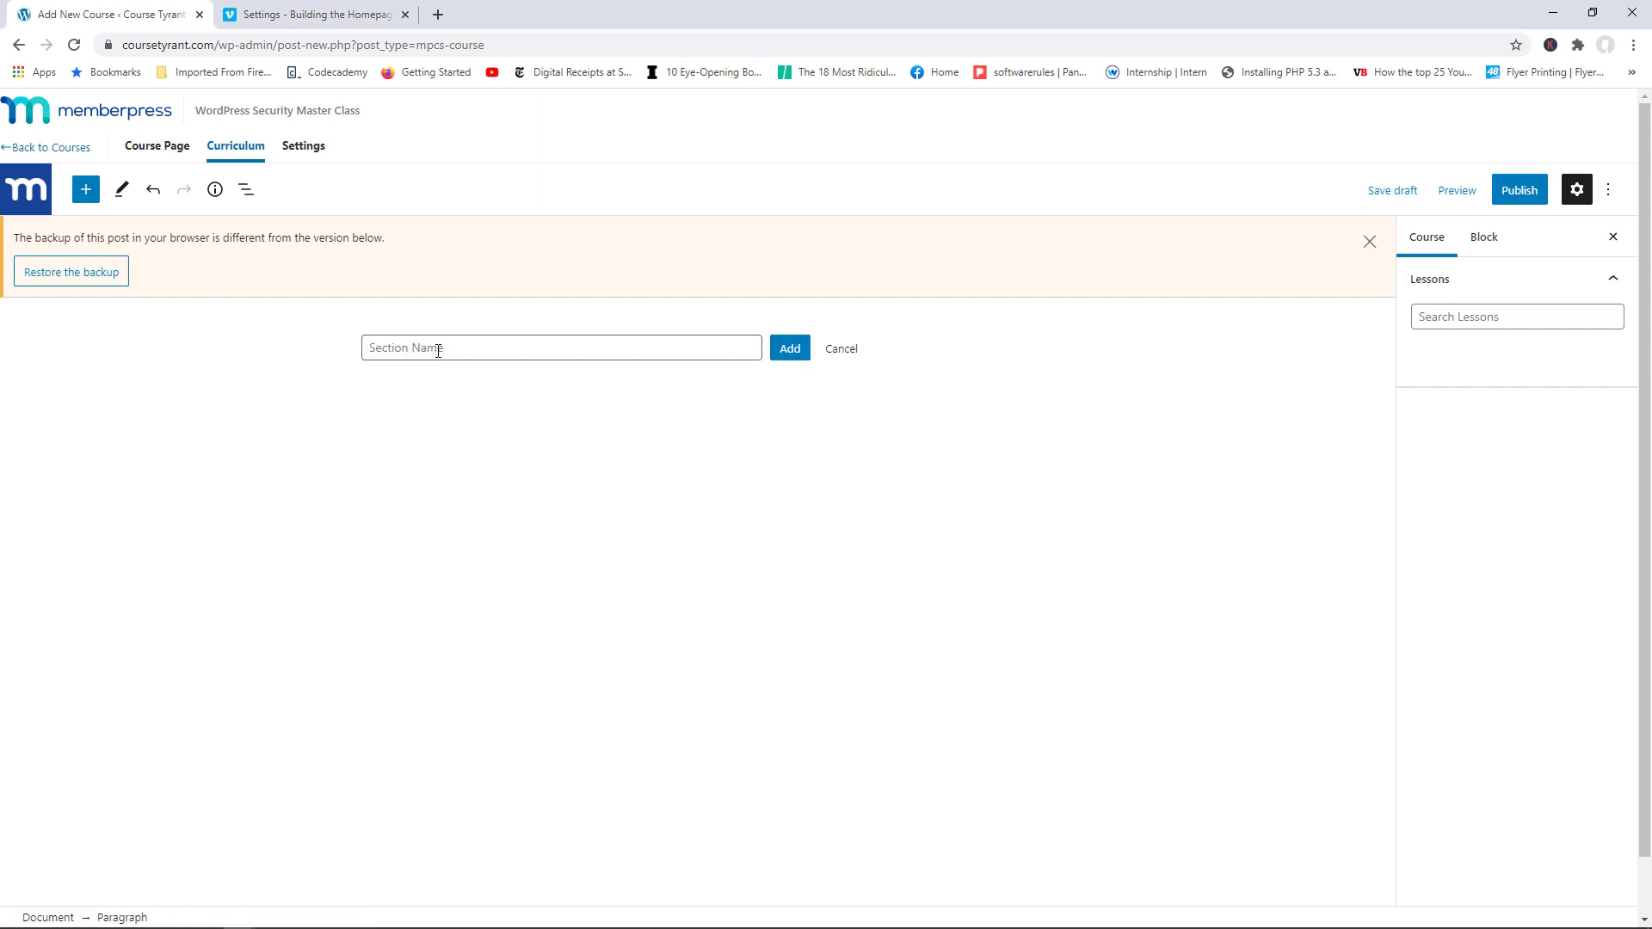
pyautogui.write('Introduction')
pyautogui.click(808, 350)
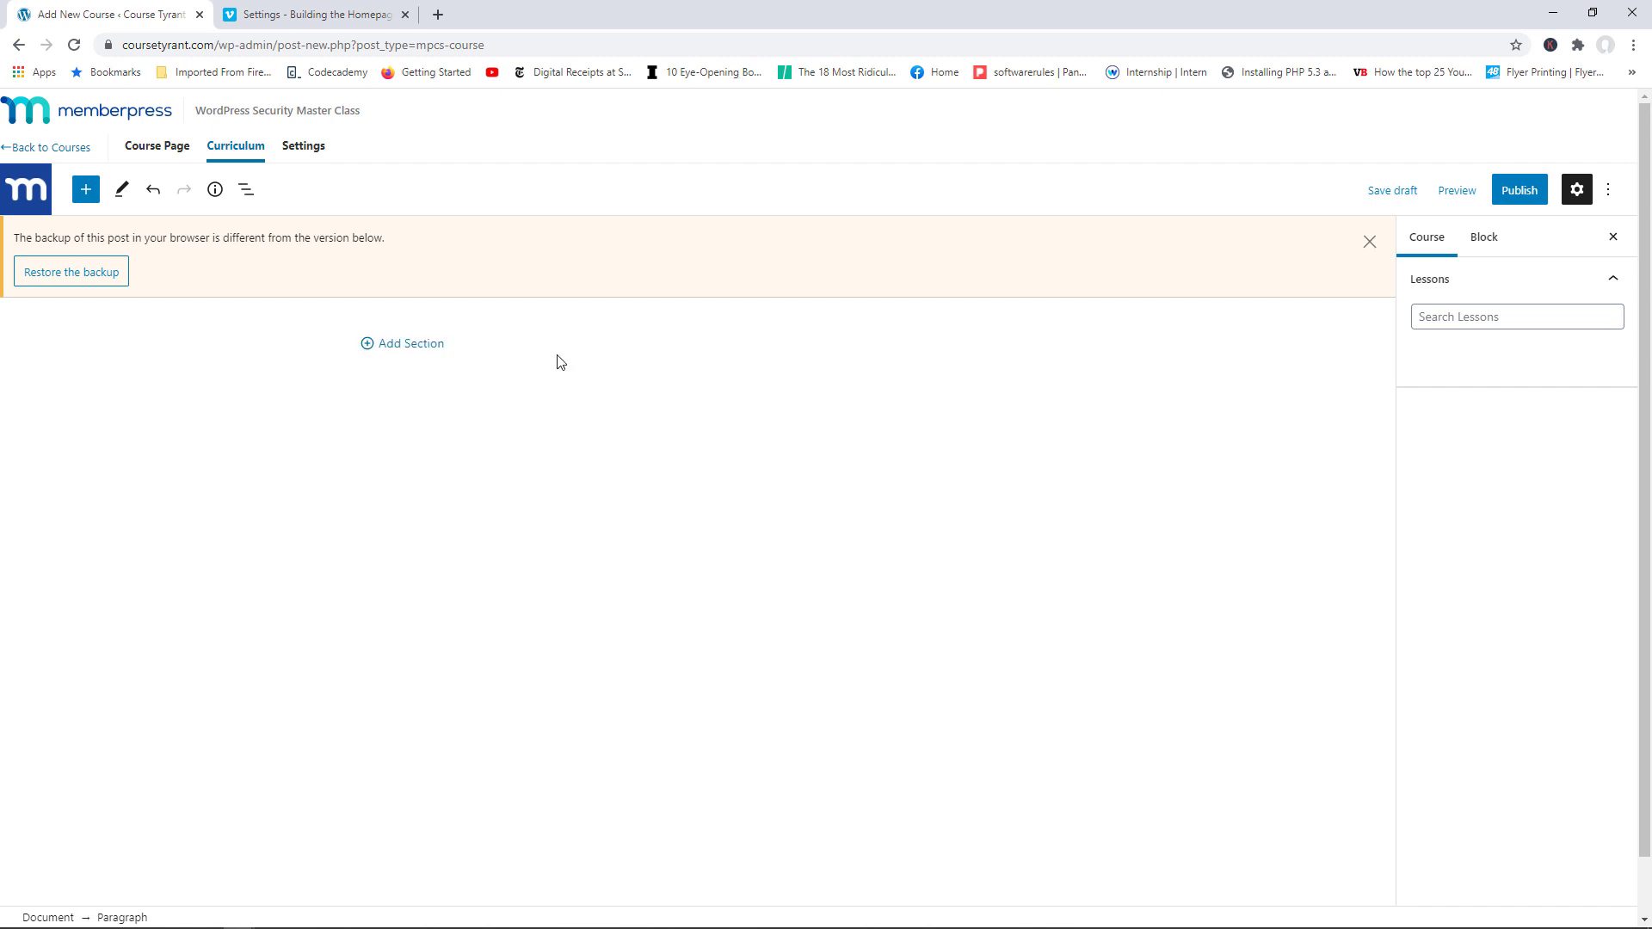
pyautogui.click(413, 352)
pyautogui.write('Int')
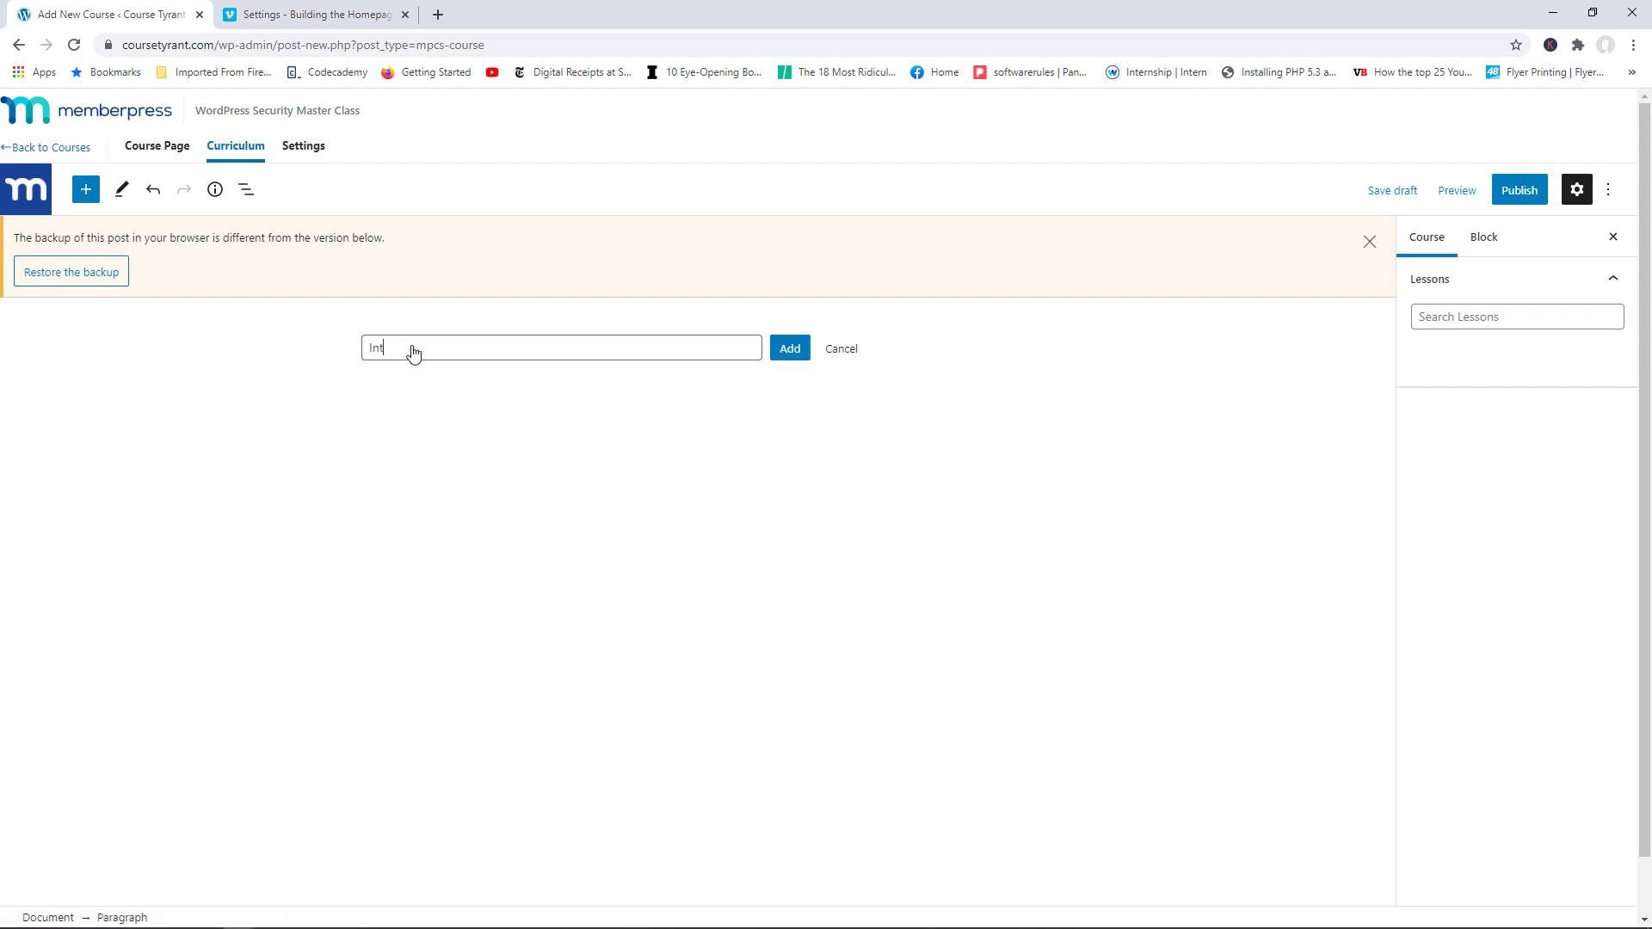
pyautogui.write('roduction')
pyautogui.click(787, 350)
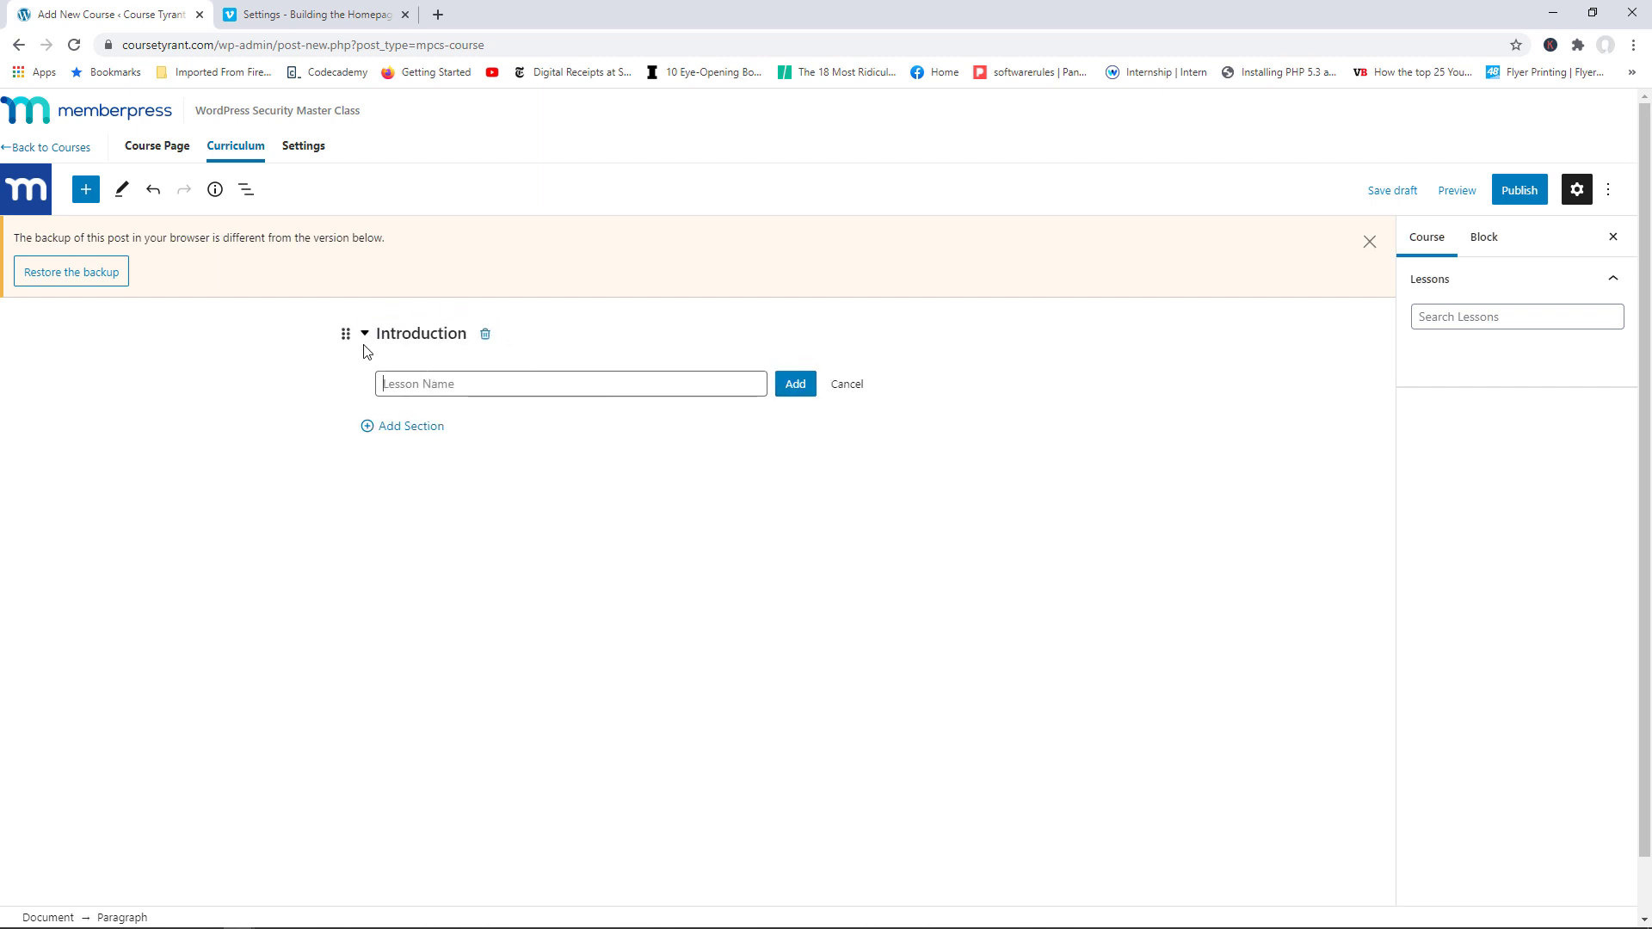
# Step: Add lessons 'Welcome to the Course' and 'Building a Web Page', then go to the Vimeo video settings
pyautogui.click(422, 389)
pyautogui.write('Welcome to ht')
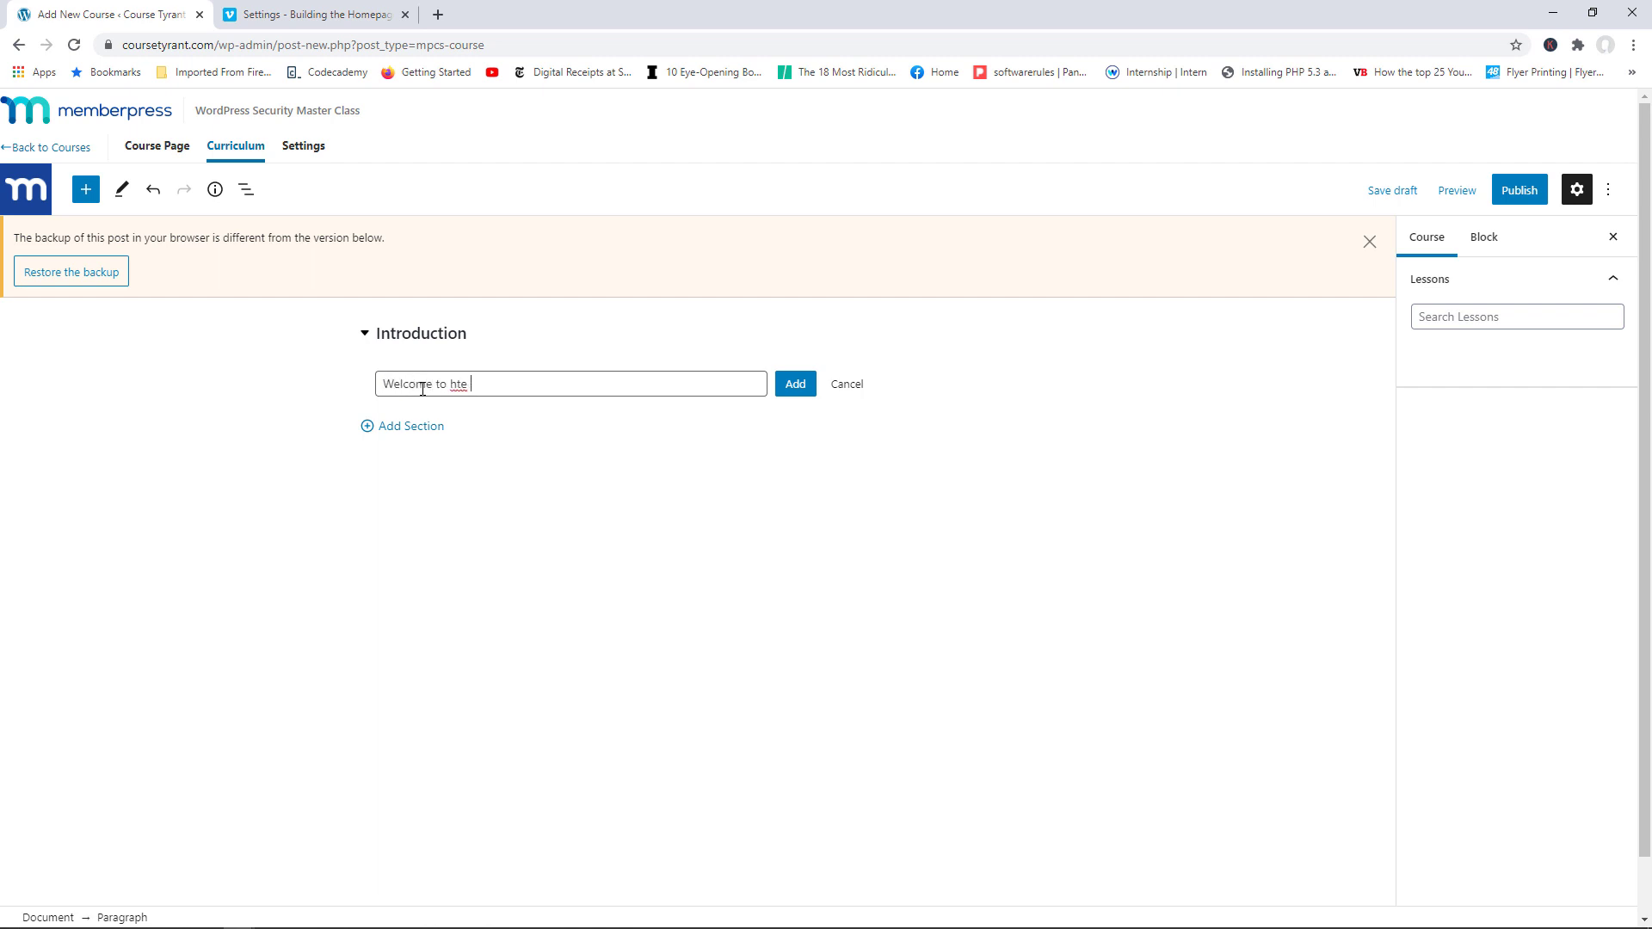
pyautogui.write('e Course')
pyautogui.click(797, 389)
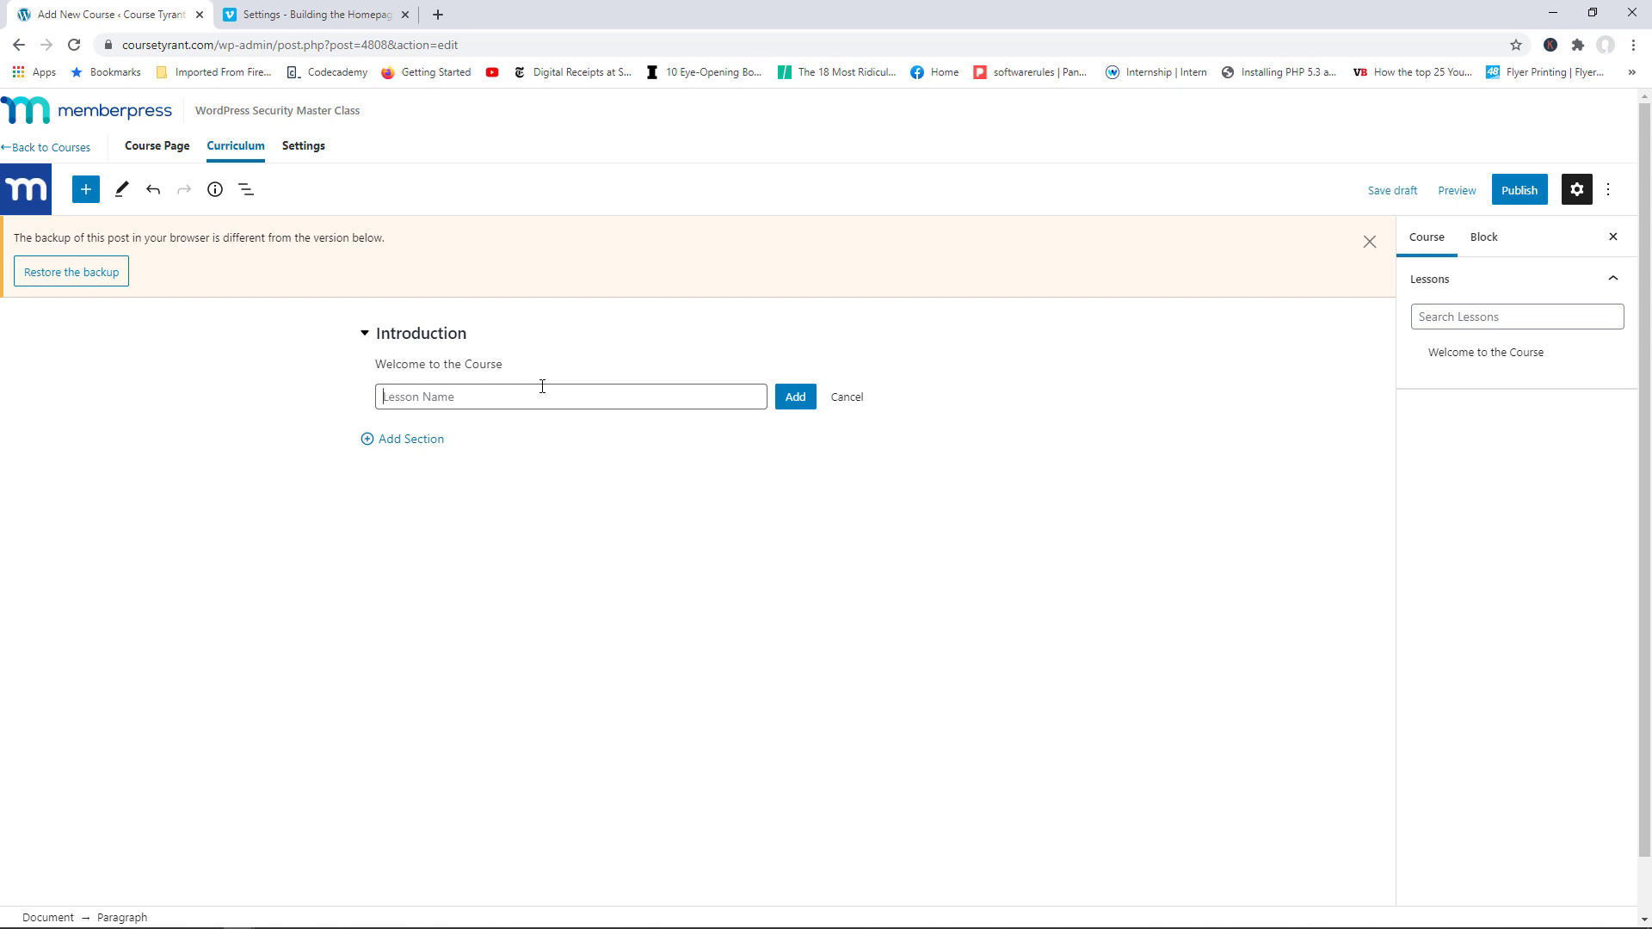
pyautogui.write('Building a We')
pyautogui.press('BackSpace')
pyautogui.press('BackSpace')
pyautogui.click(797, 401)
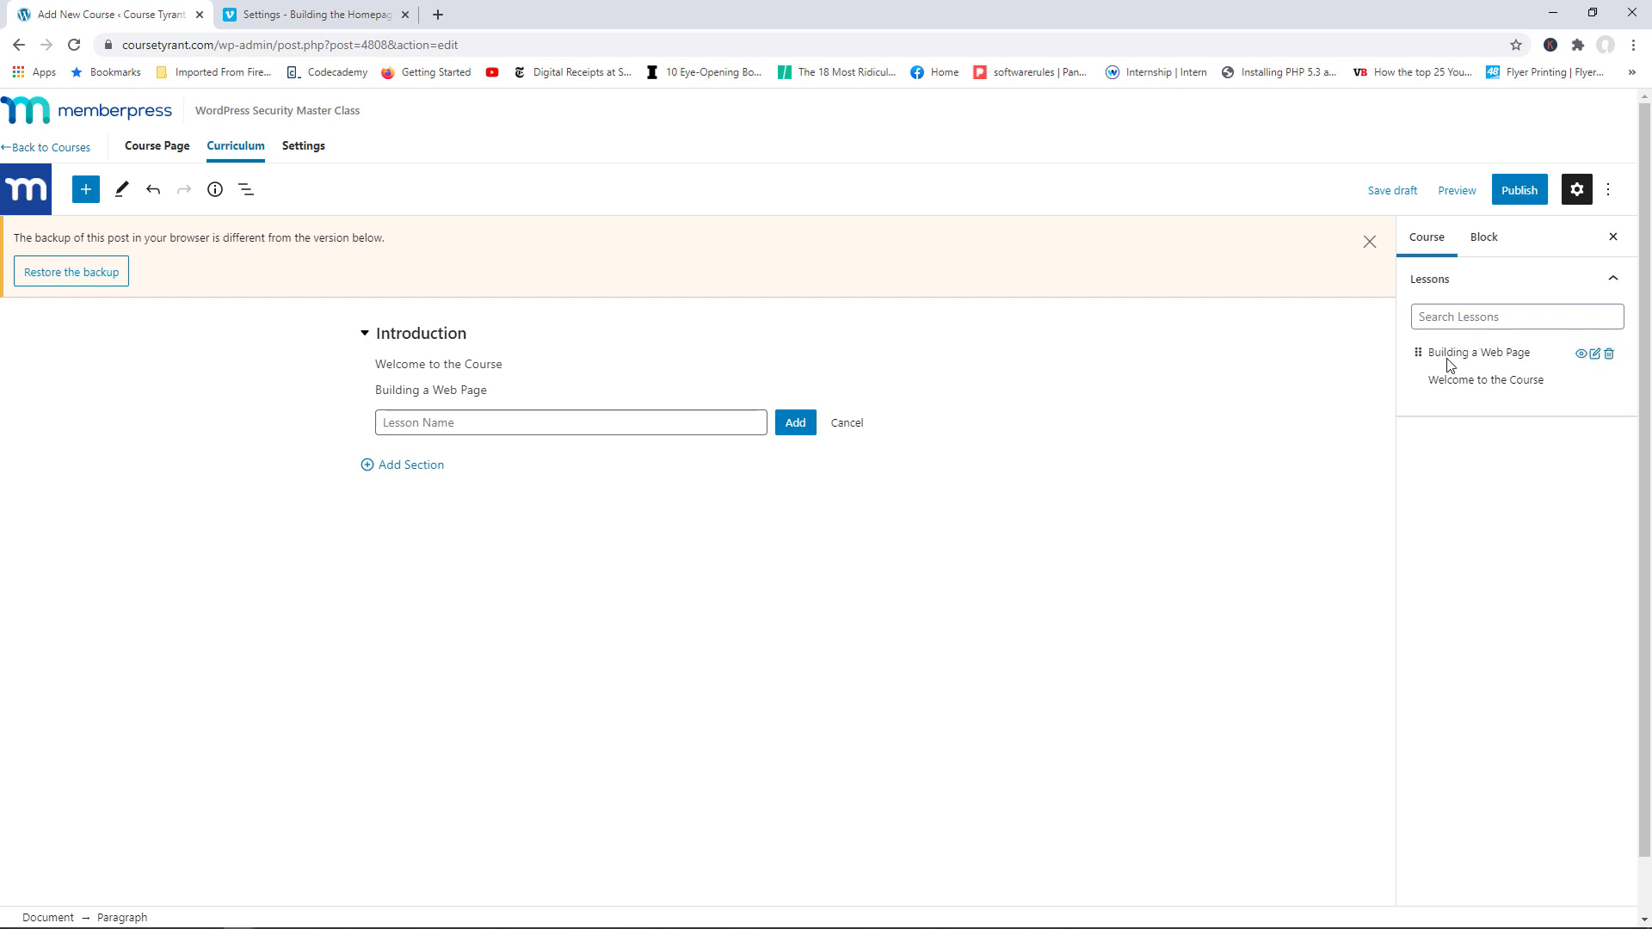
pyautogui.click(395, 420)
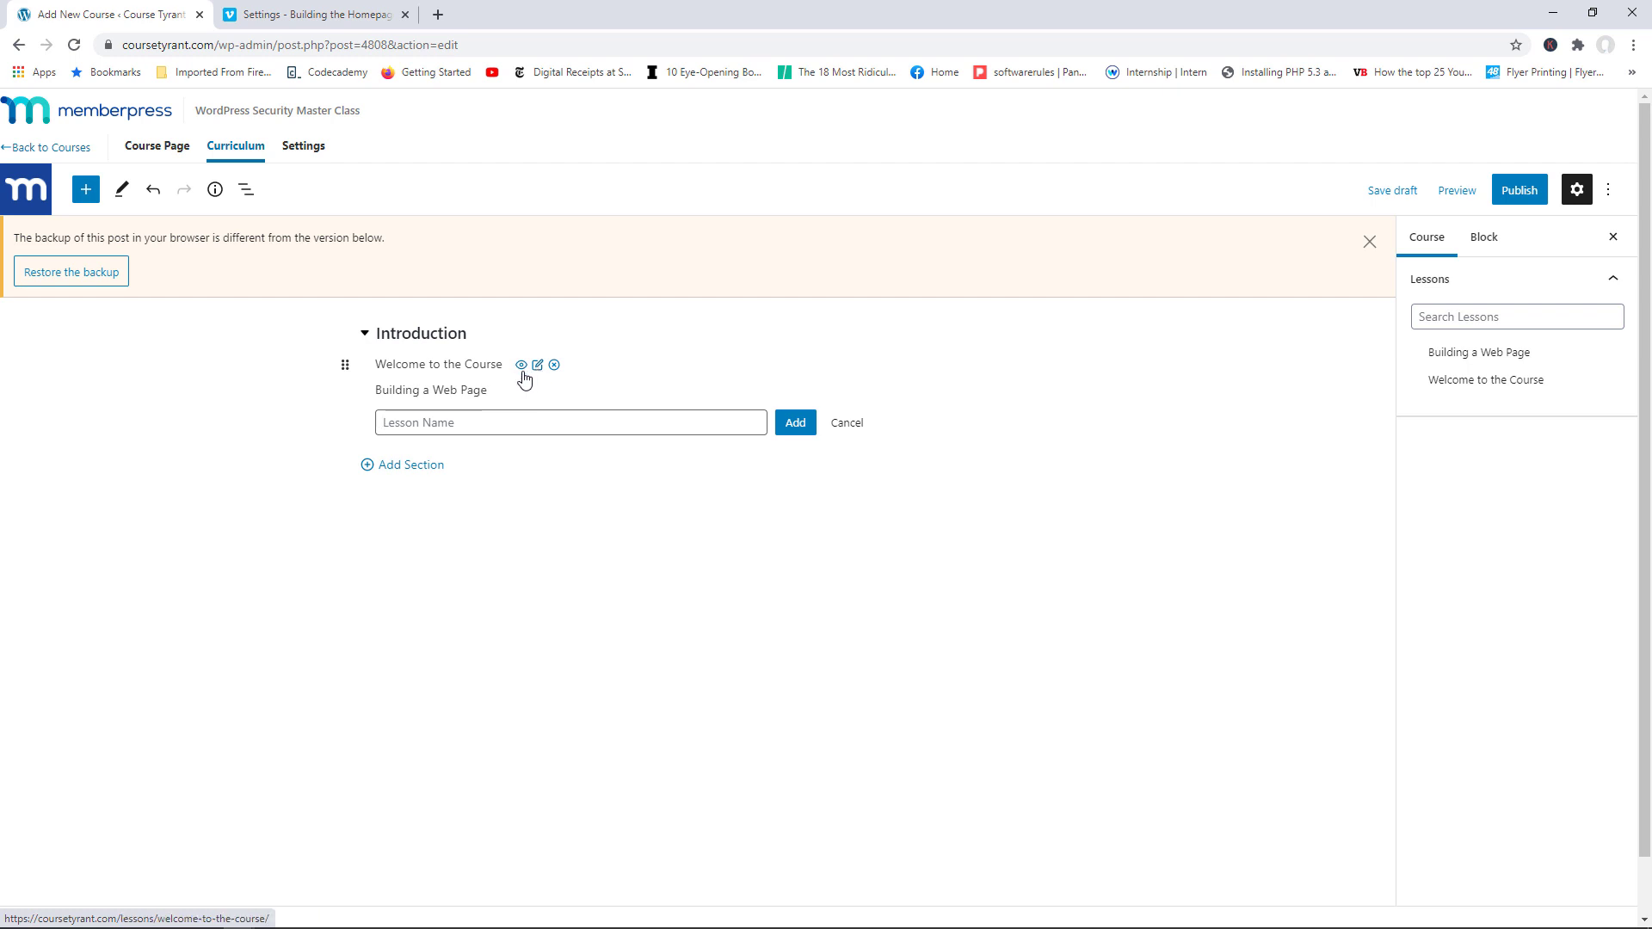
pyautogui.click(296, 17)
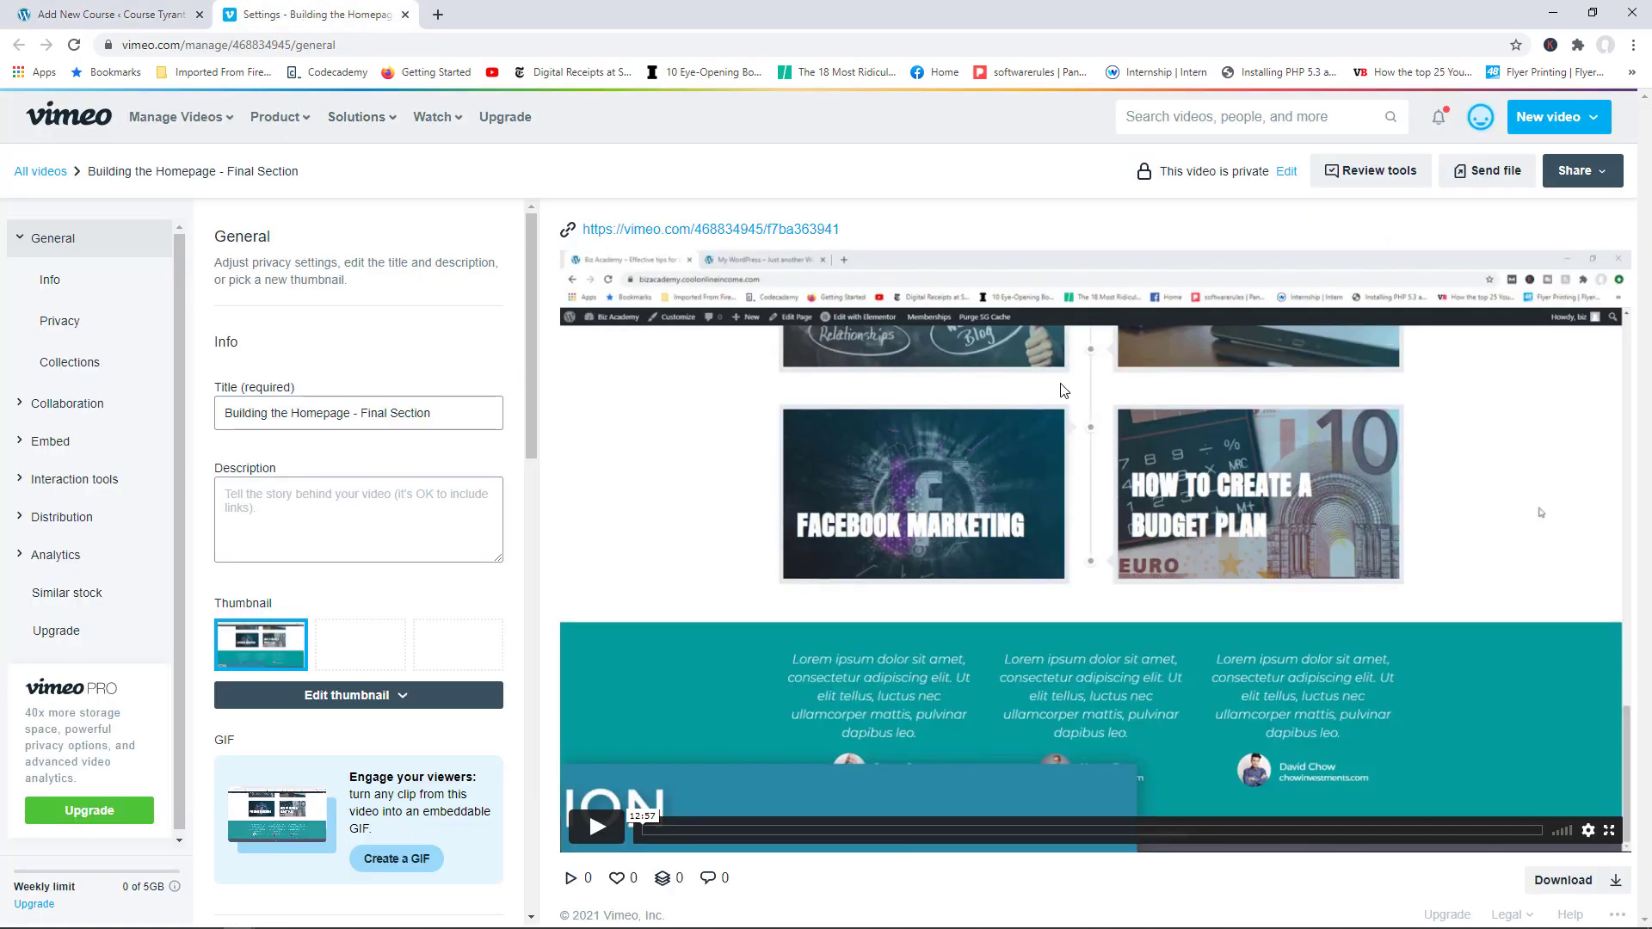
# Step: Copy the Vimeo video's private link and go back to the WordPress course curriculum
pyautogui.moveTo(855, 232); pyautogui.dragTo(653, 236)
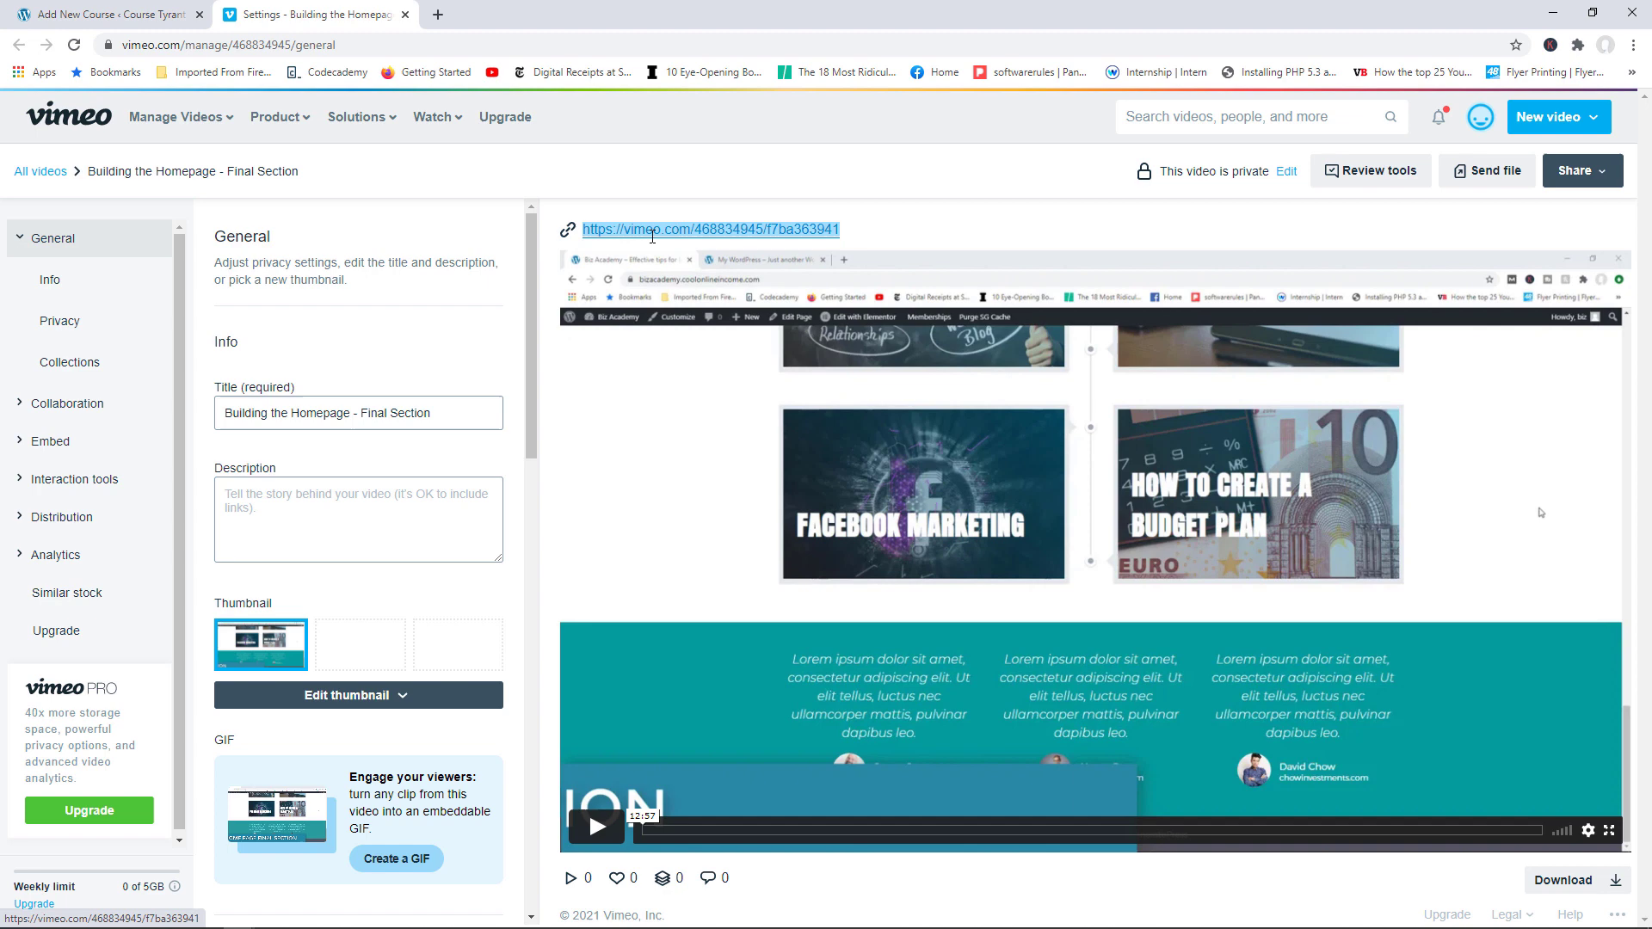
pyautogui.rightClick(592, 235)
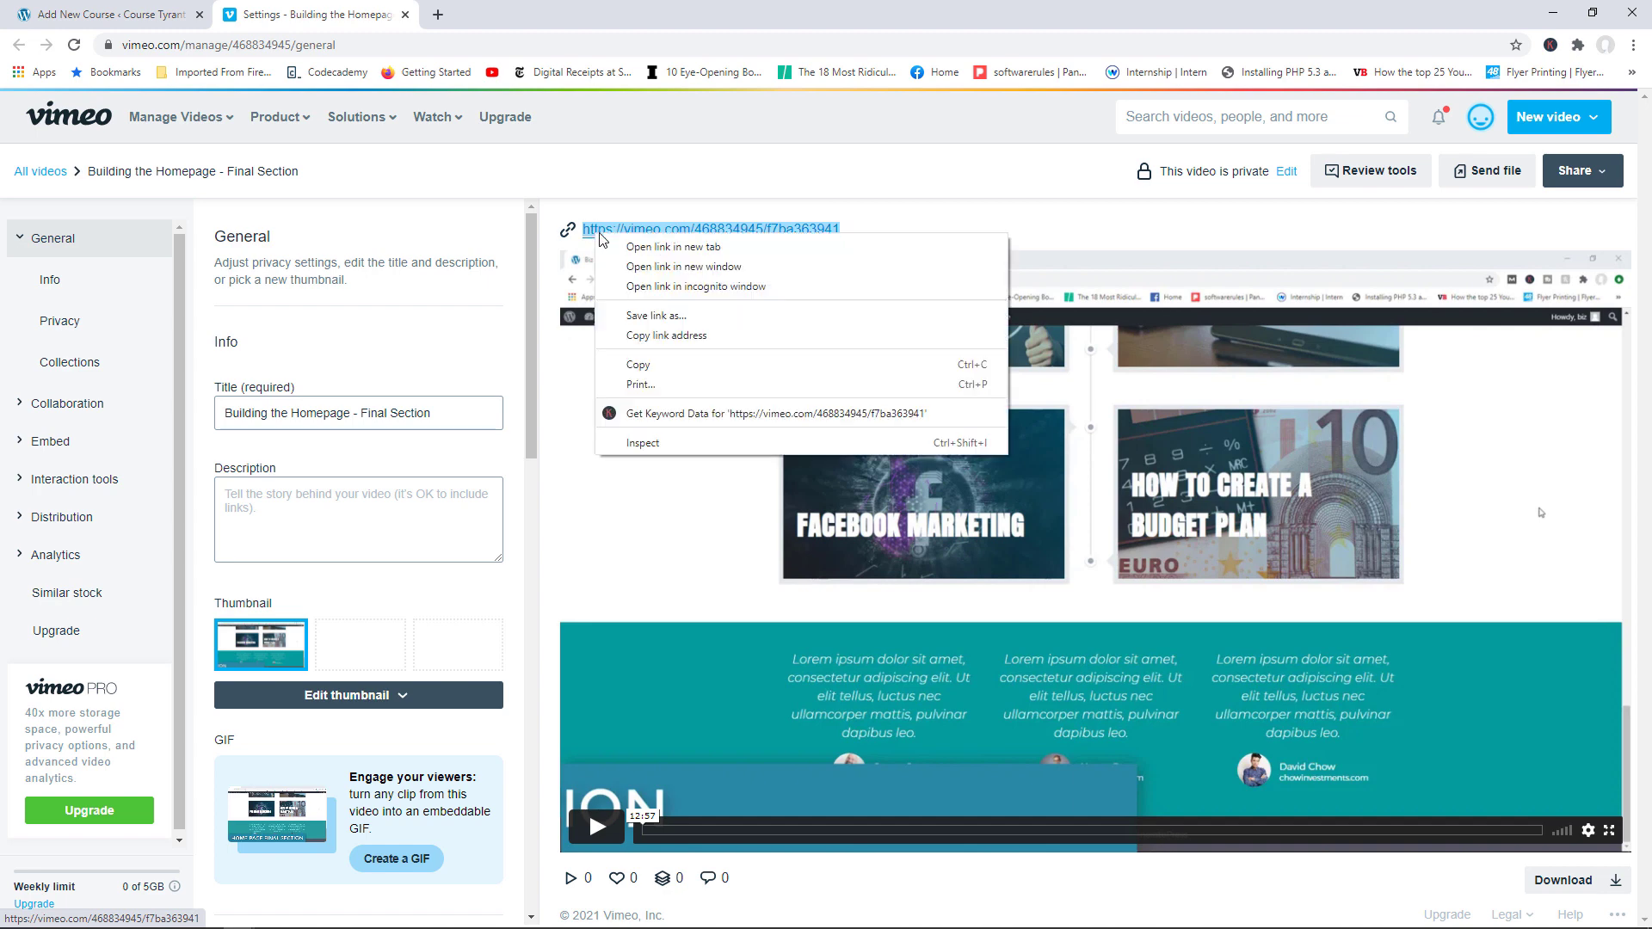
pyautogui.click(668, 337)
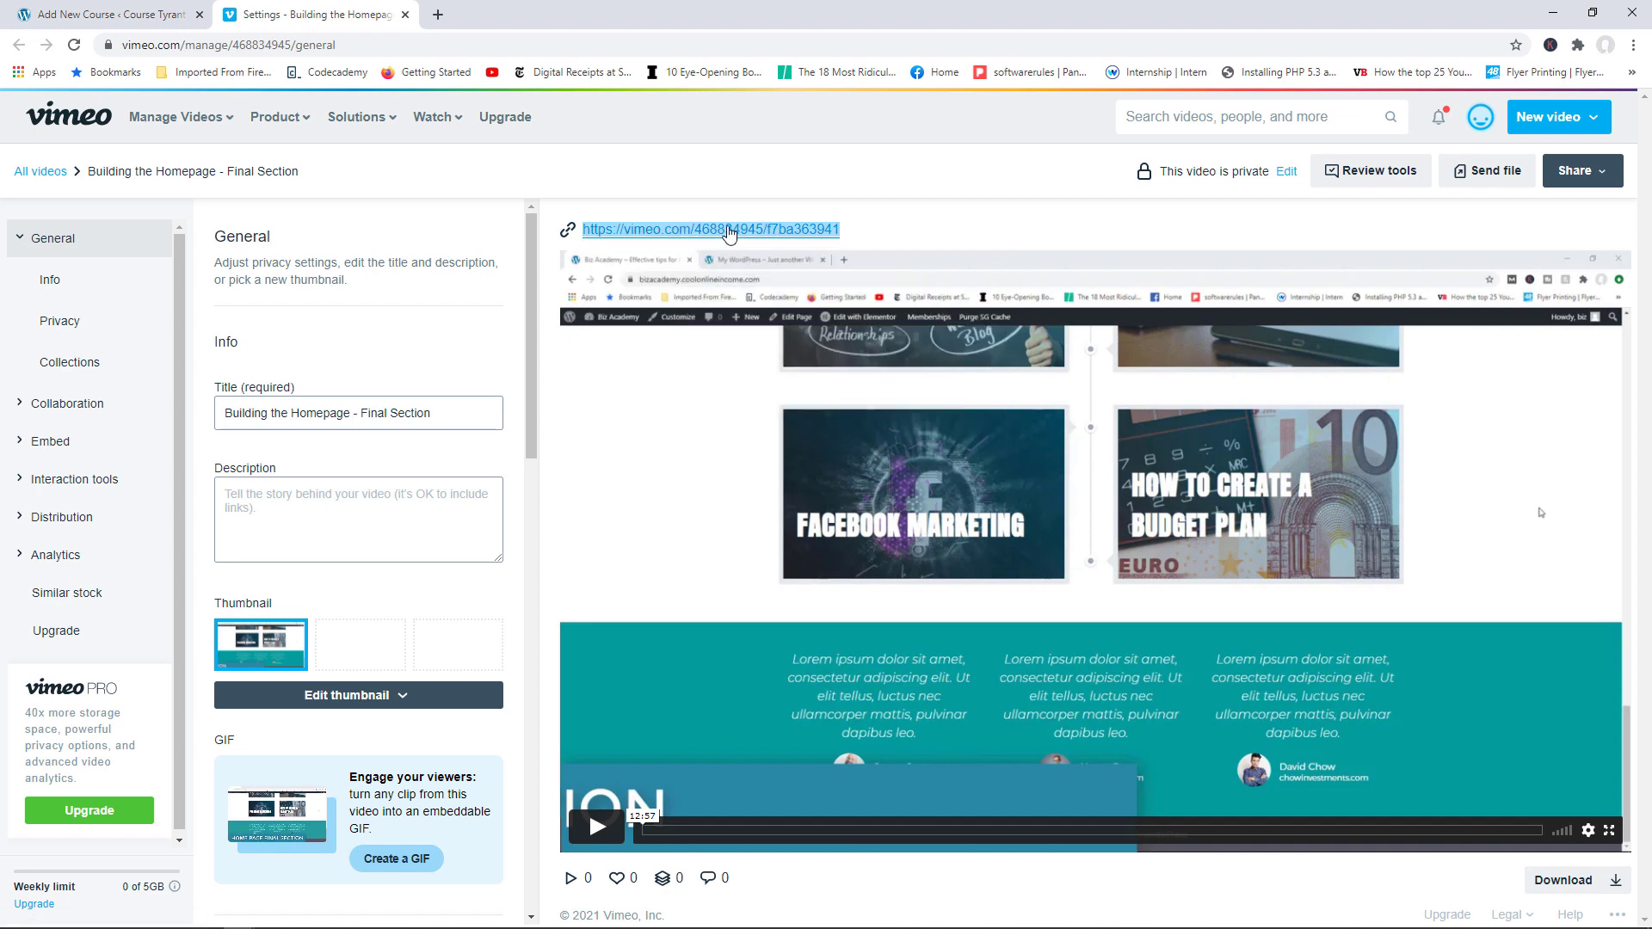
pyautogui.click(123, 13)
pyautogui.moveTo(465, 393)
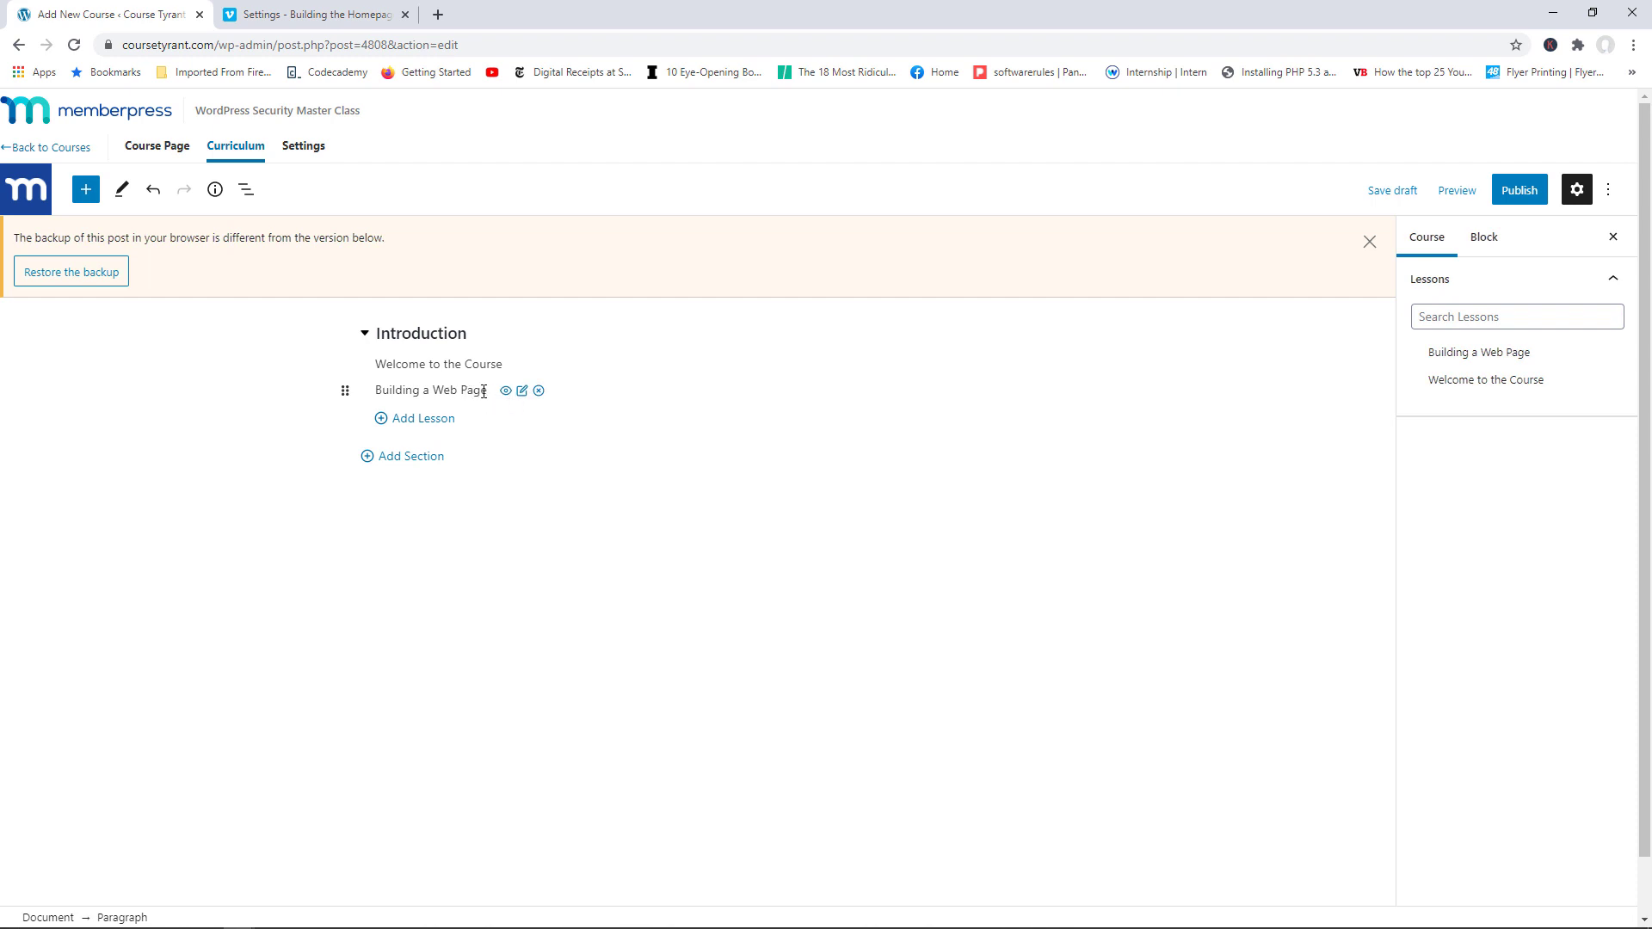
# Step: Embed the copied Vimeo link in the Building a Web Page lesson, update it, and return to the course
pyautogui.click(522, 394)
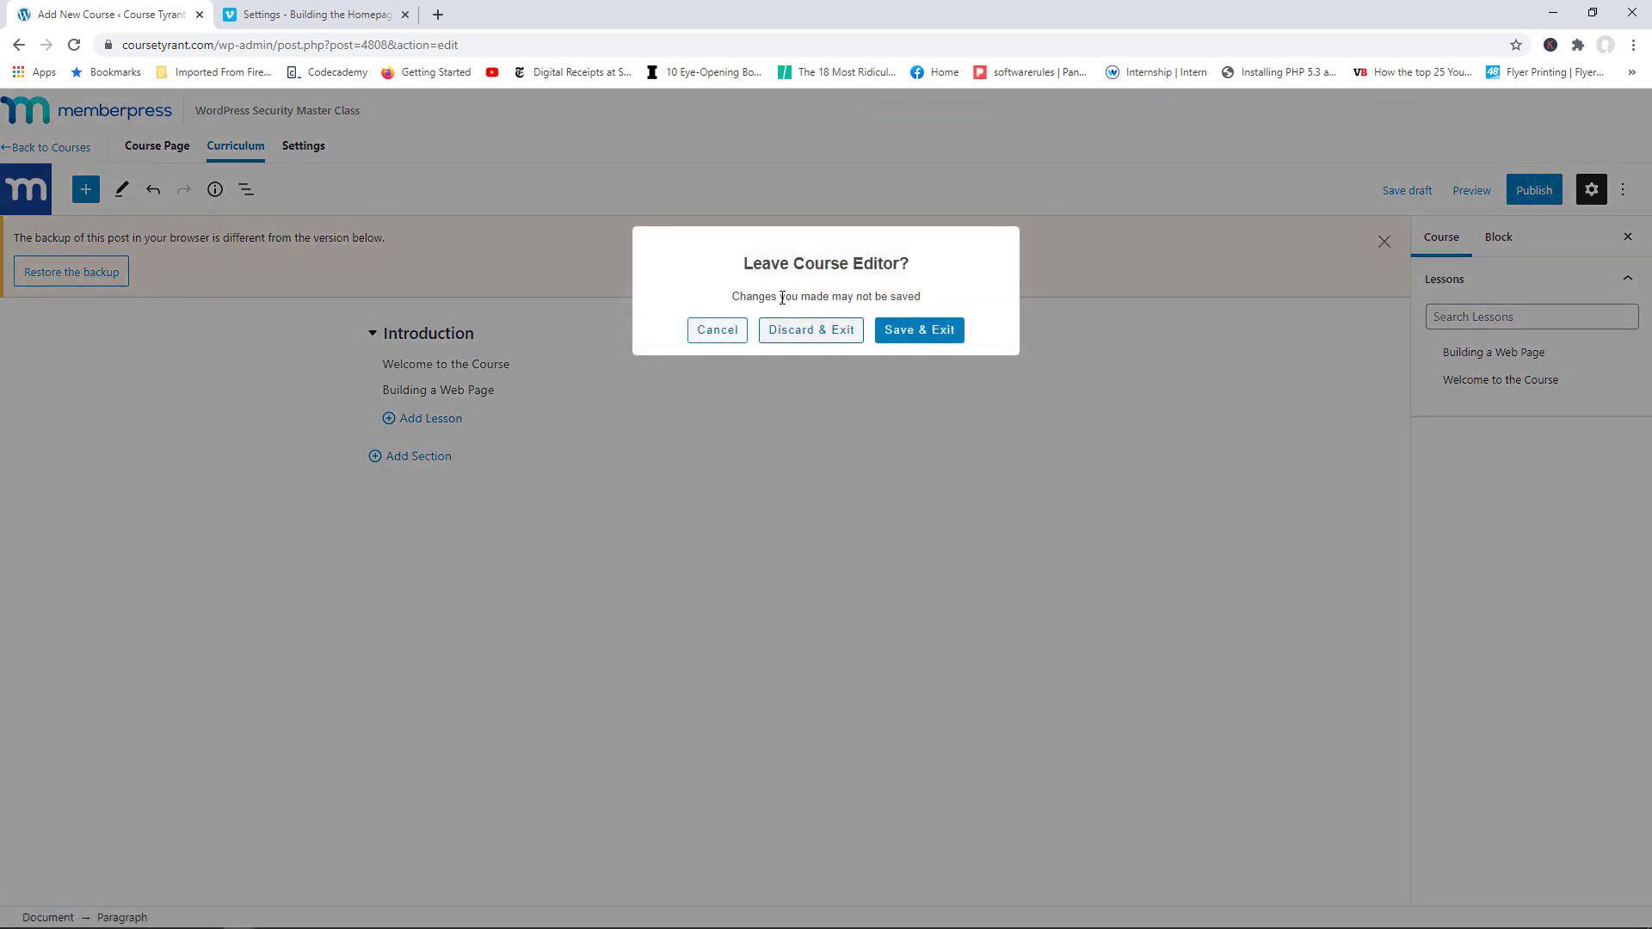
pyautogui.click(910, 335)
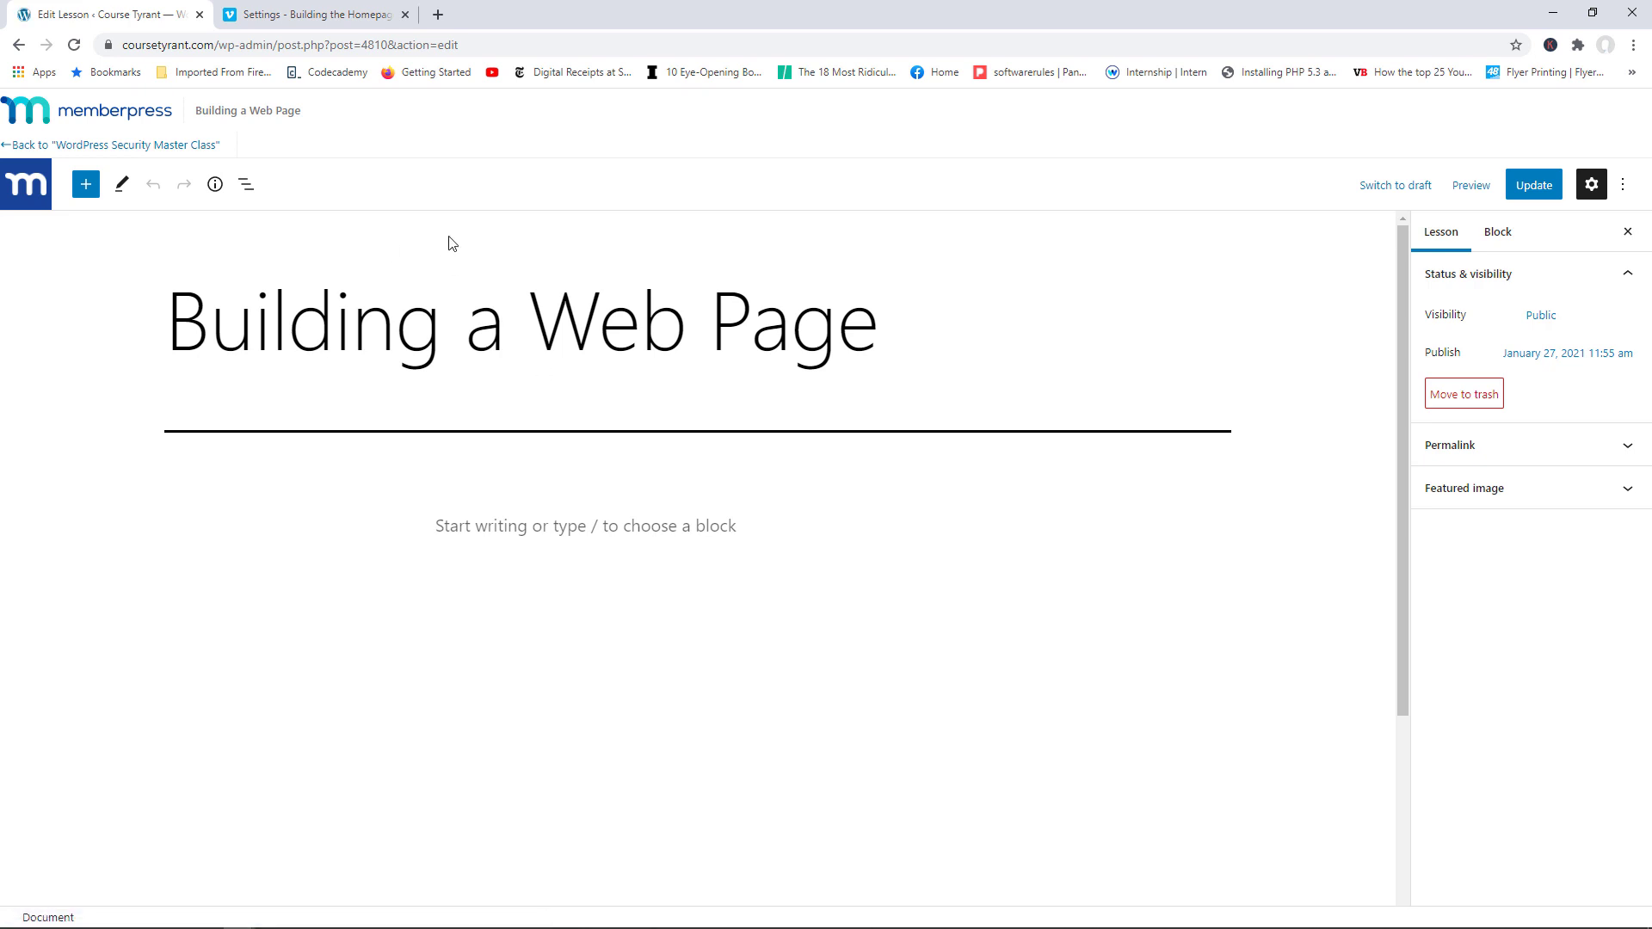
pyautogui.click(514, 527)
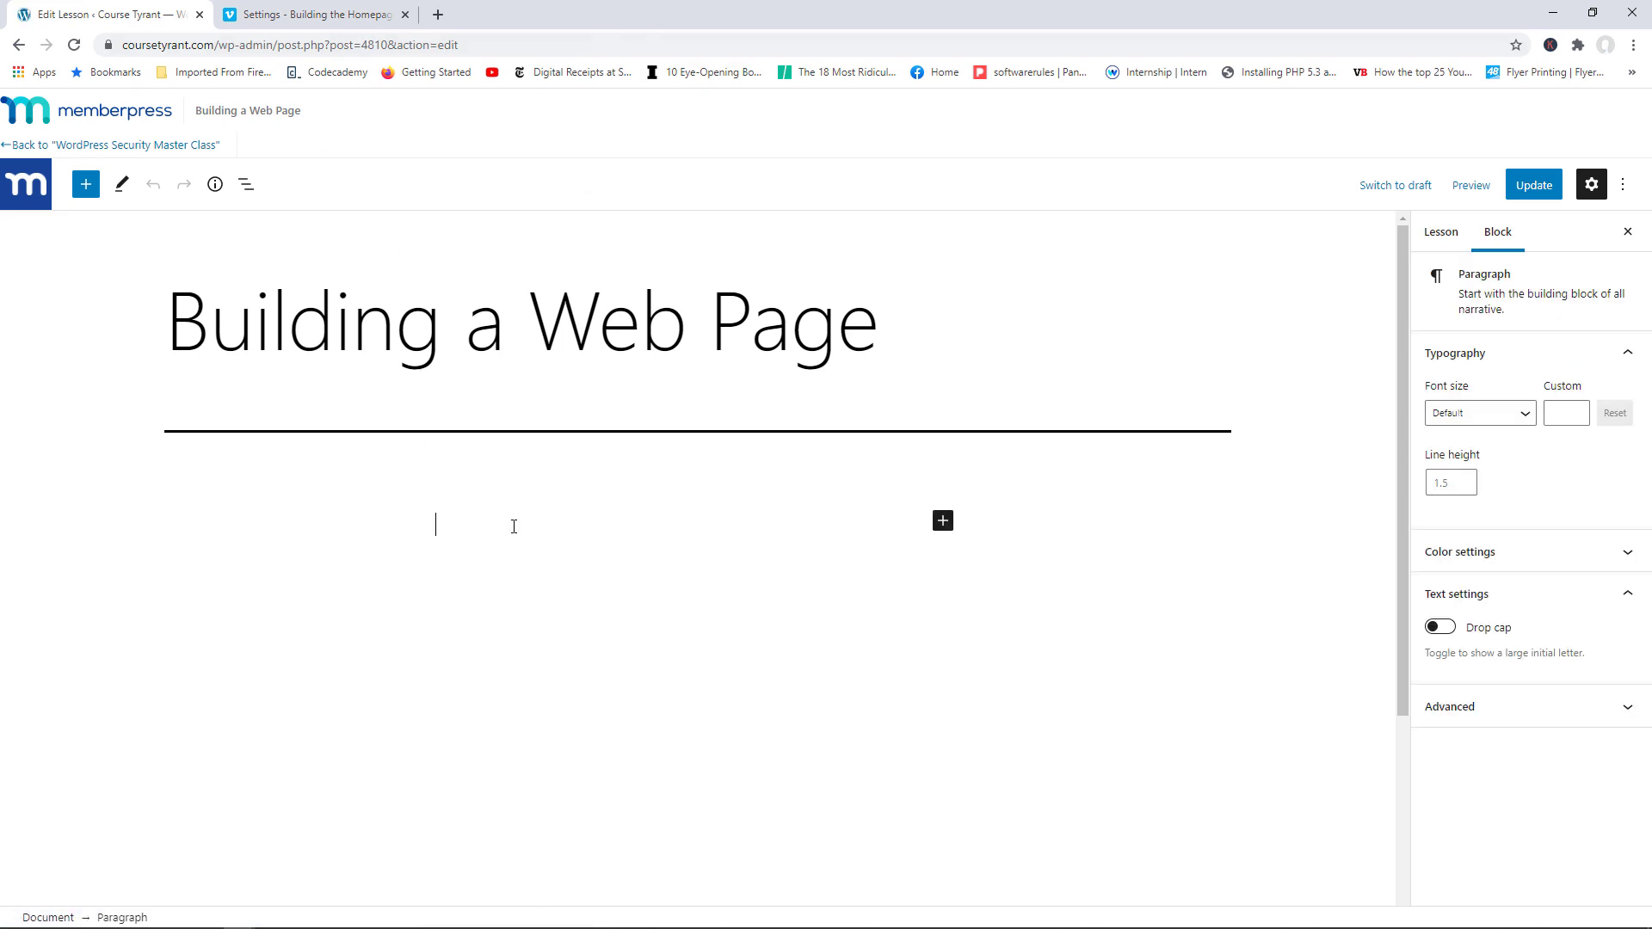
pyautogui.hotkey('ctrl', 'v')
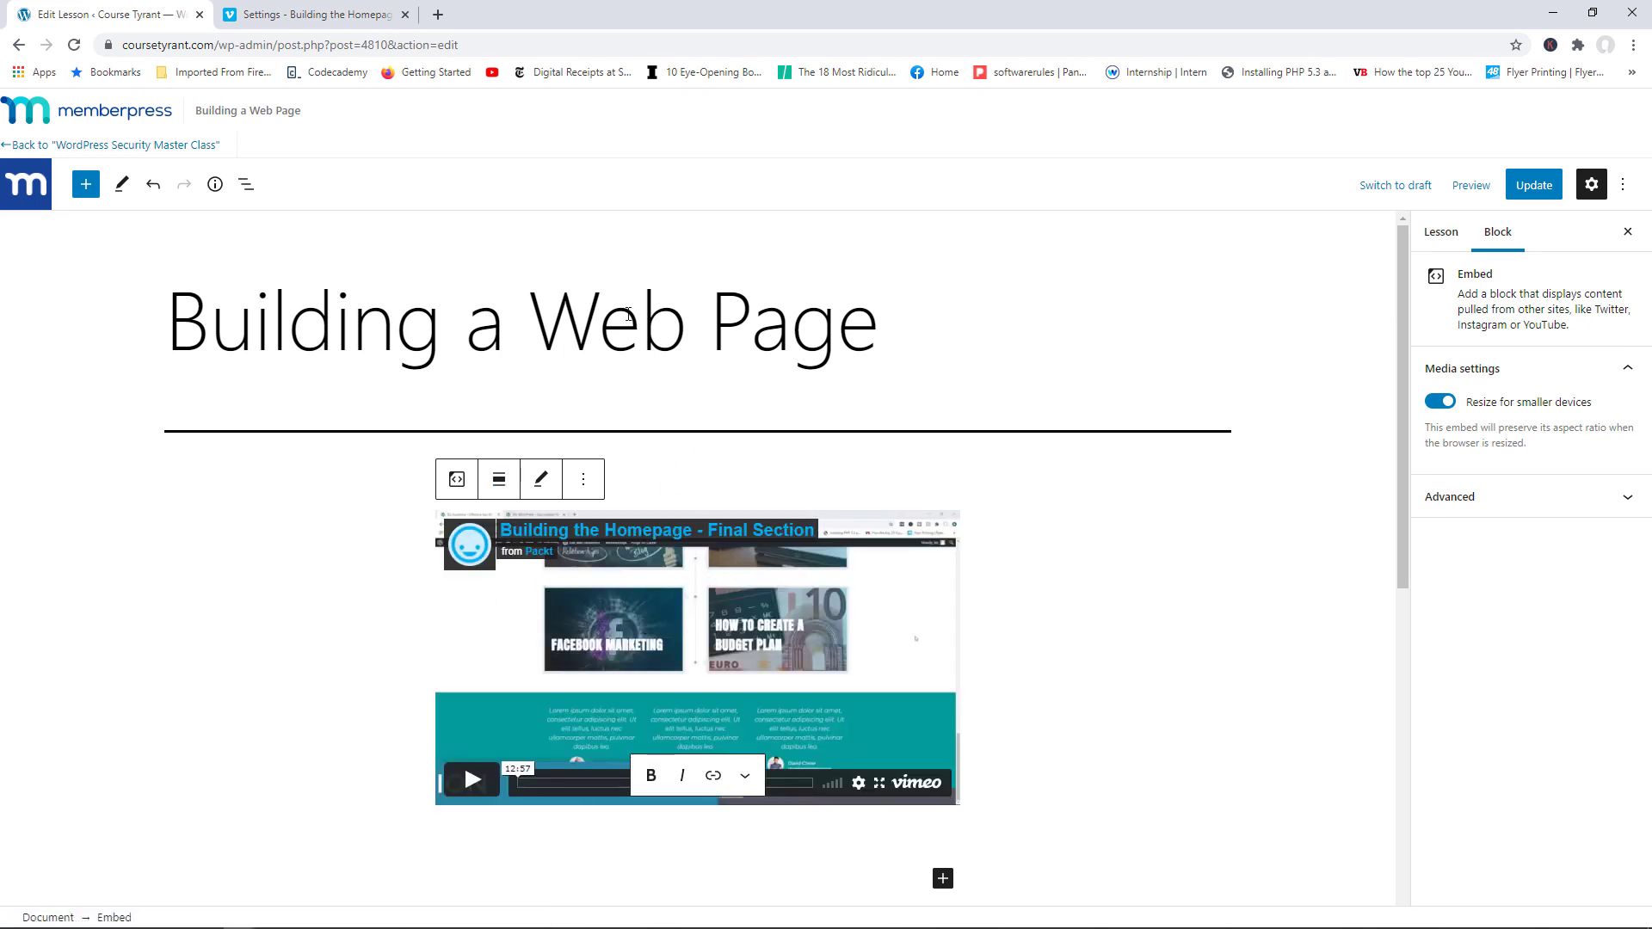
pyautogui.click(1546, 193)
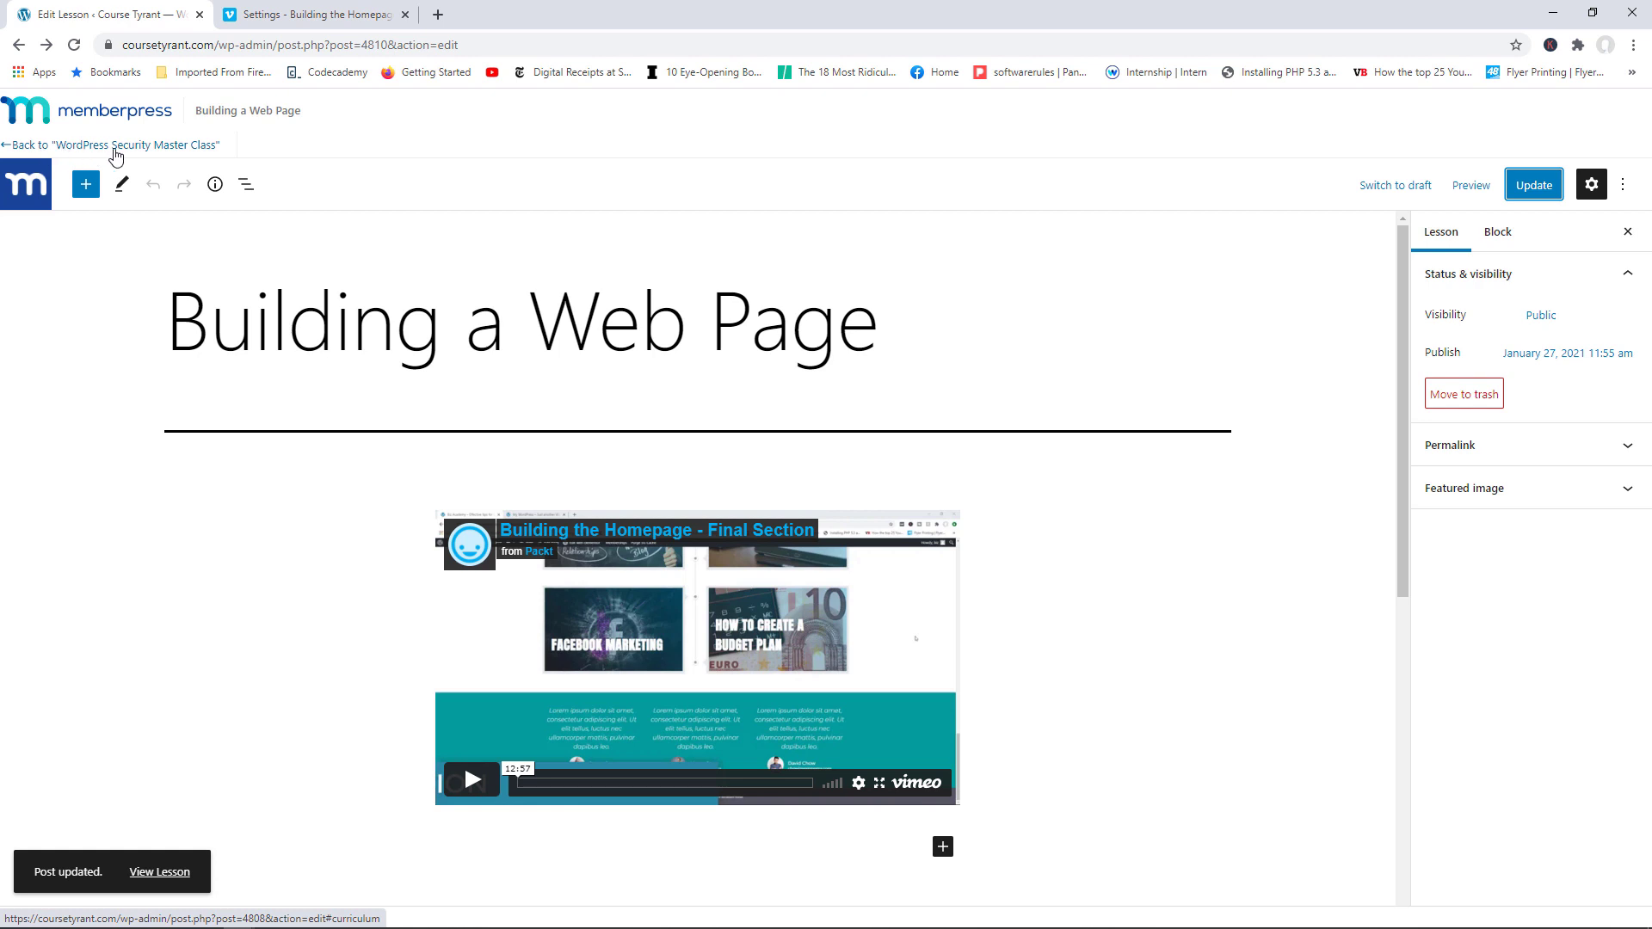
pyautogui.click(152, 148)
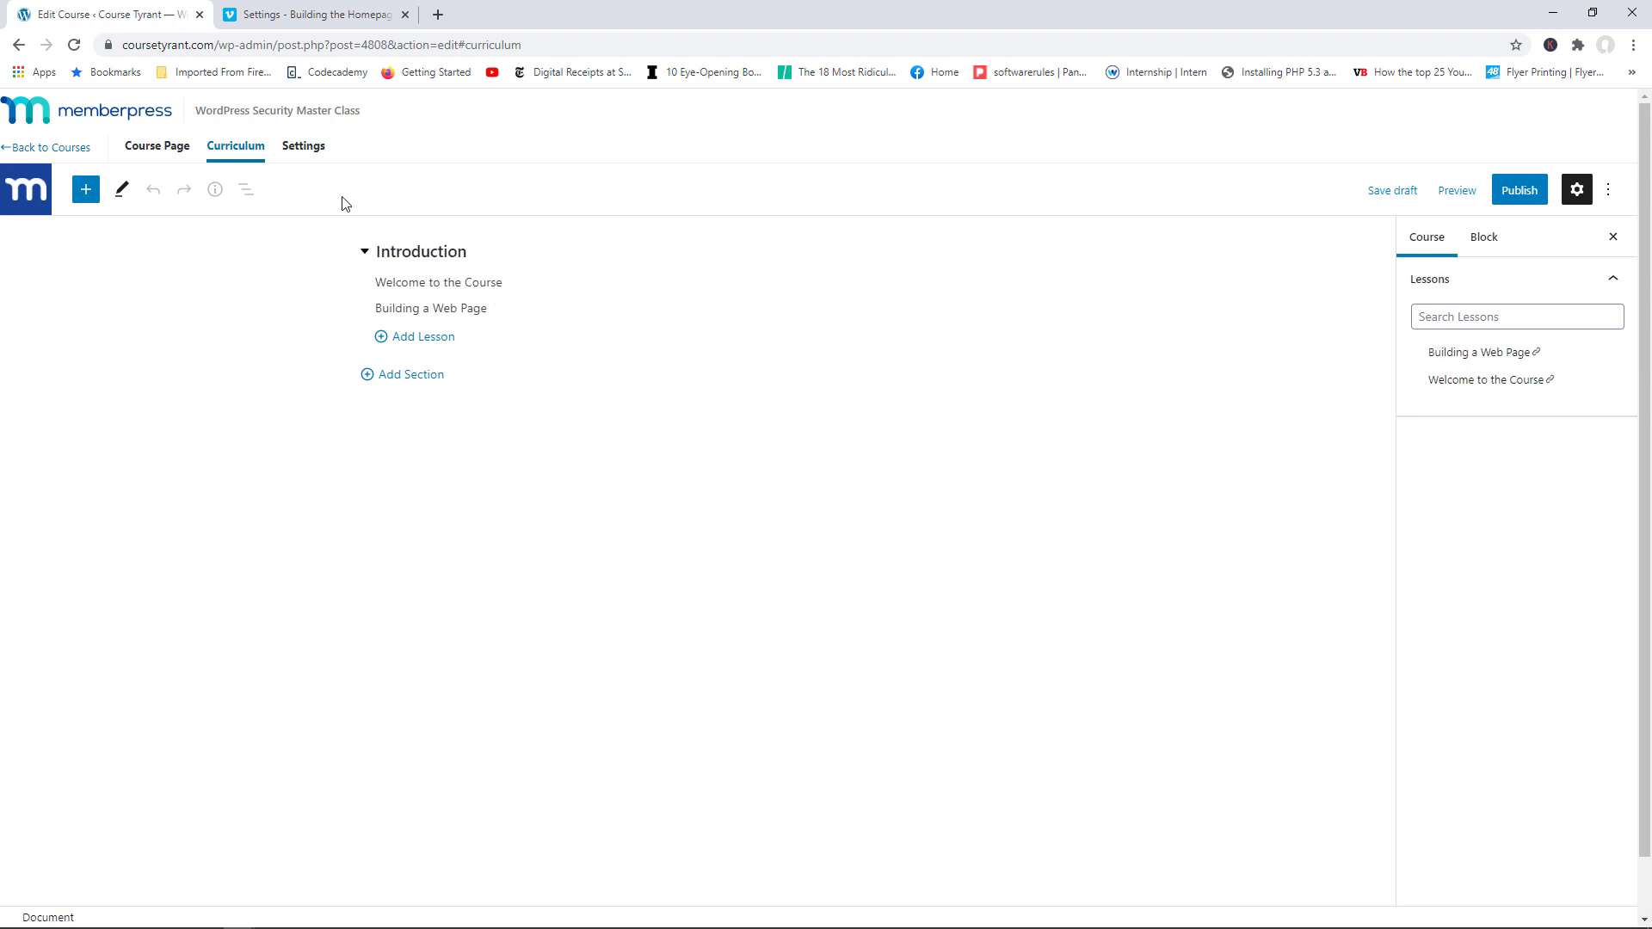
# Step: Review the Sales Page setting, publish the course, and open its live course page
pyautogui.click(304, 151)
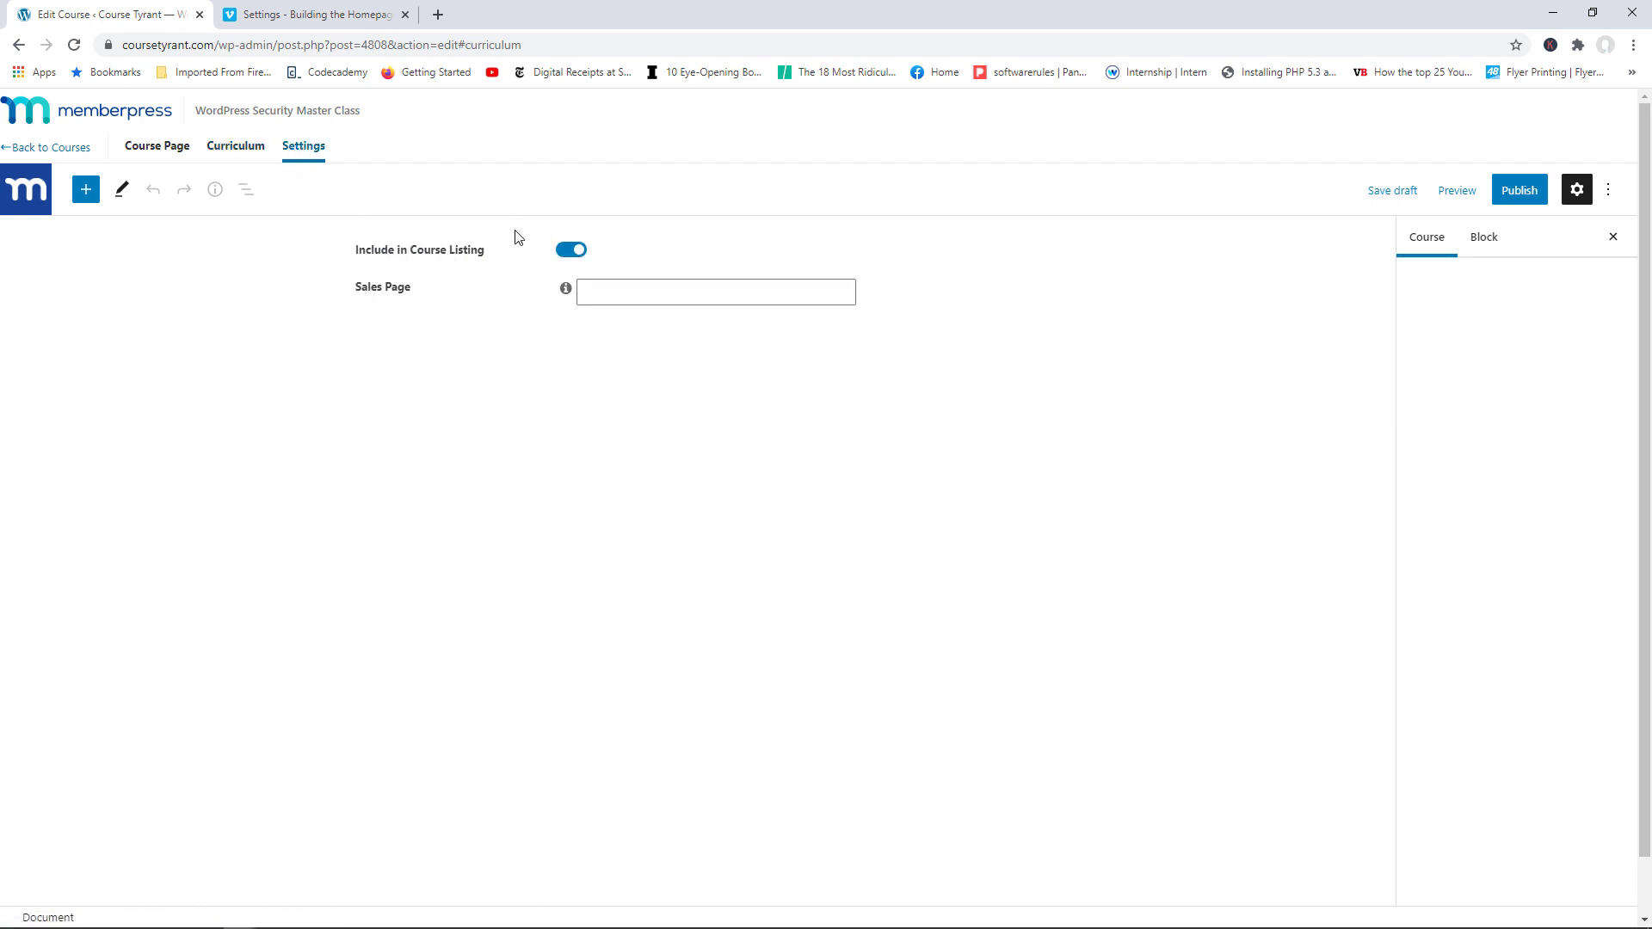
pyautogui.click(591, 296)
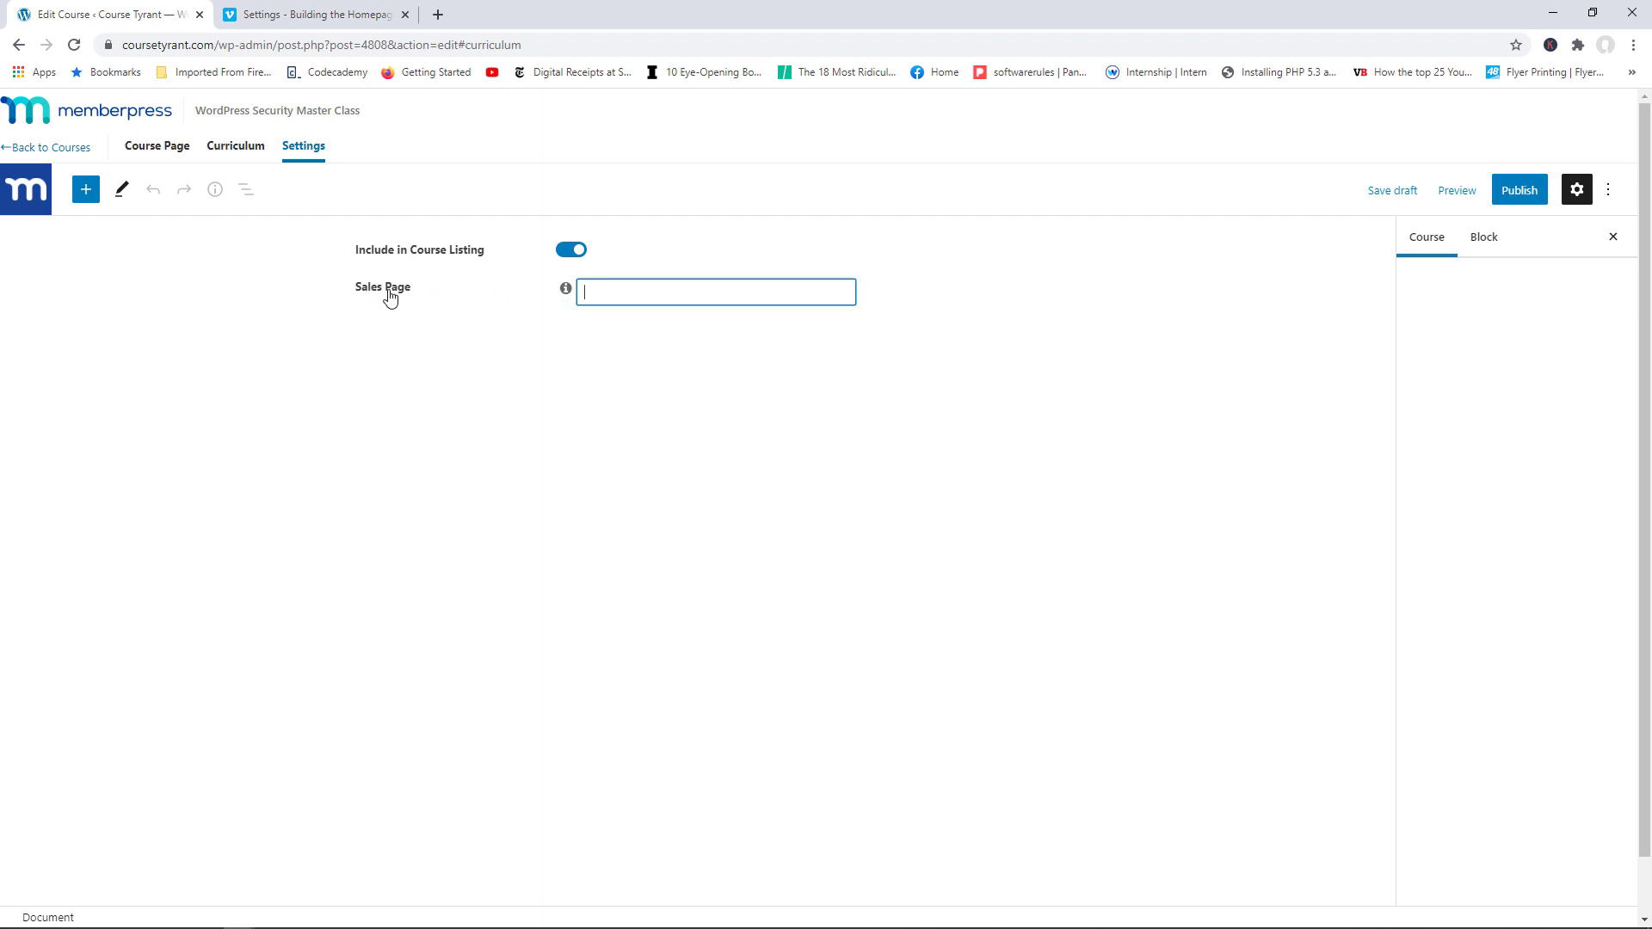
pyautogui.click(564, 290)
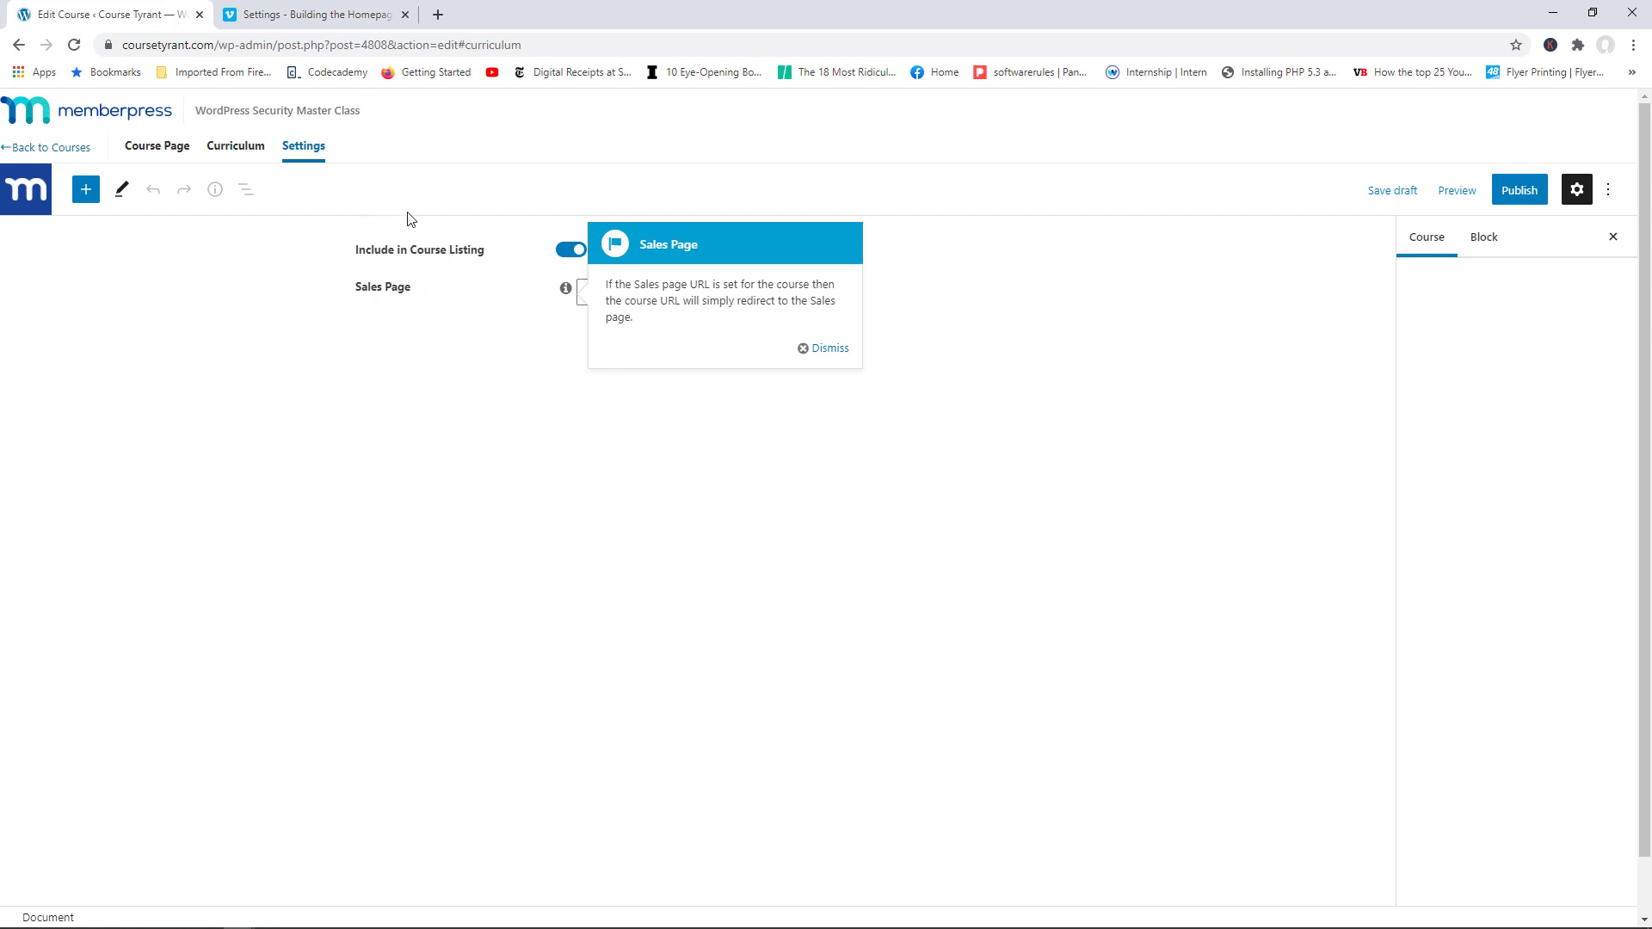
pyautogui.click(826, 351)
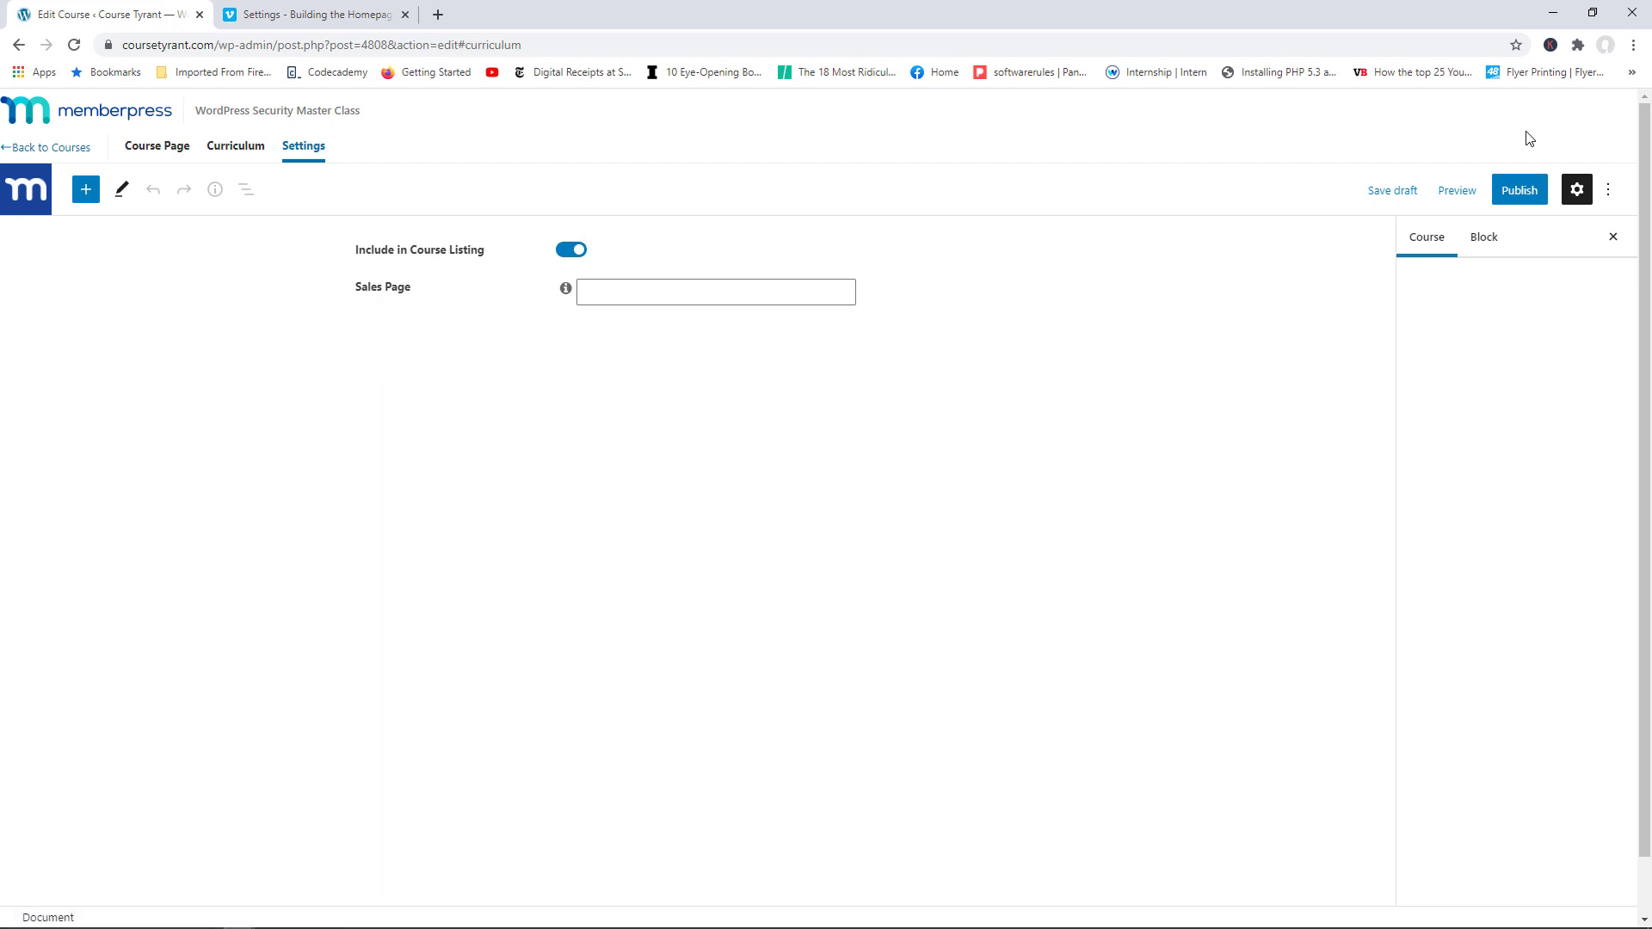
pyautogui.click(1528, 193)
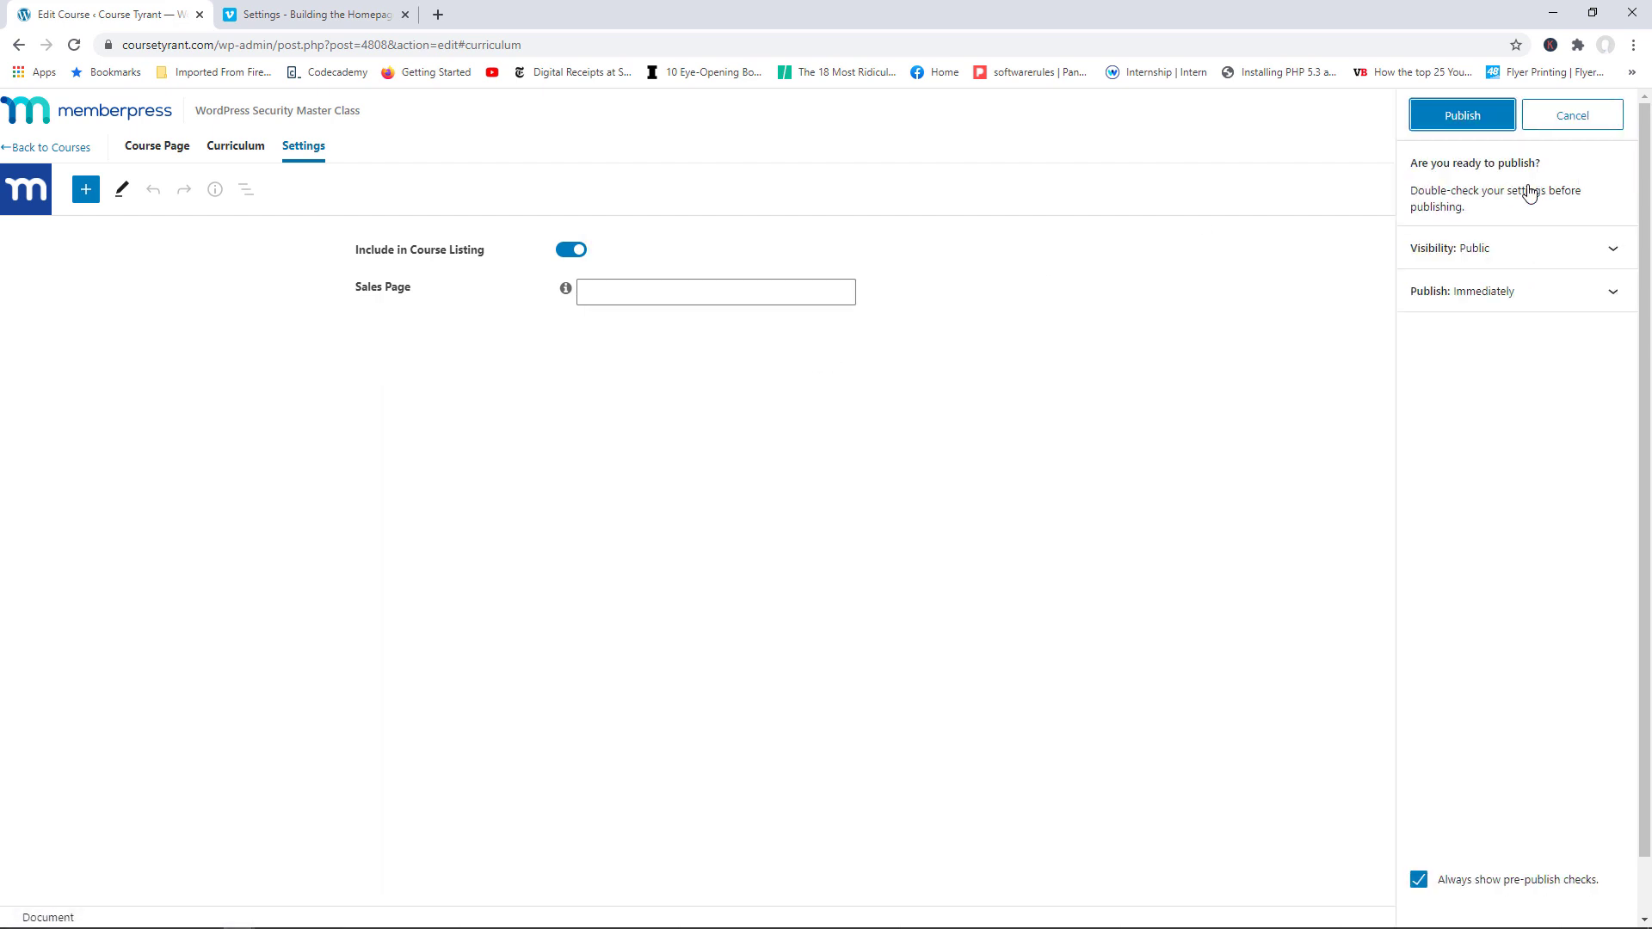
pyautogui.click(1468, 119)
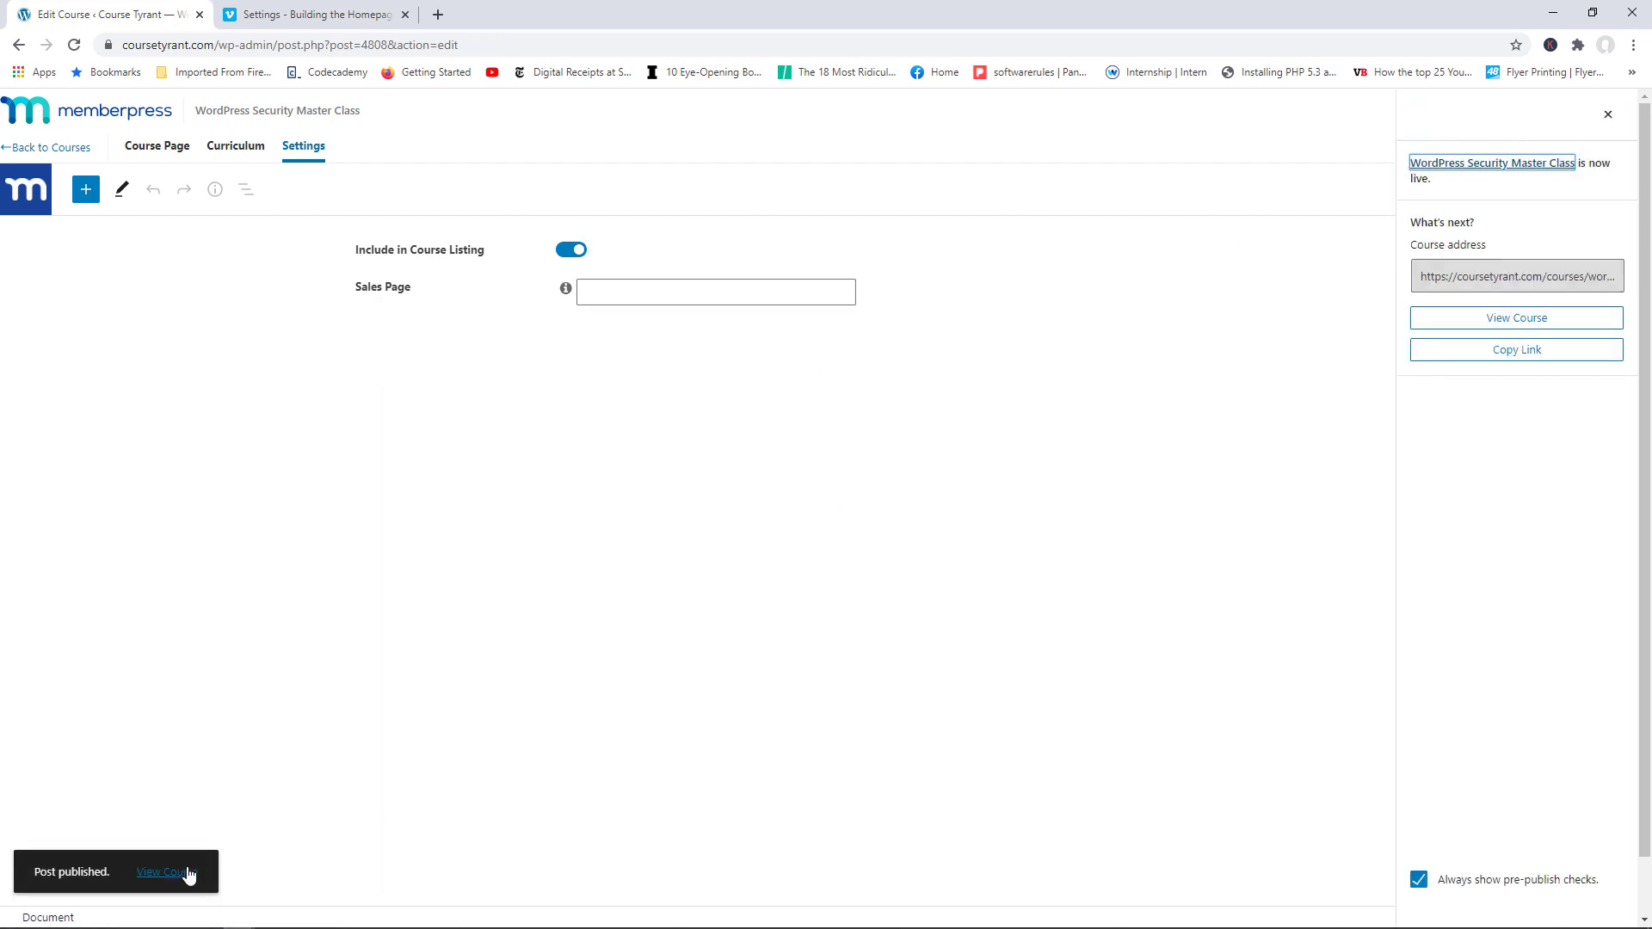
pyautogui.click(189, 874)
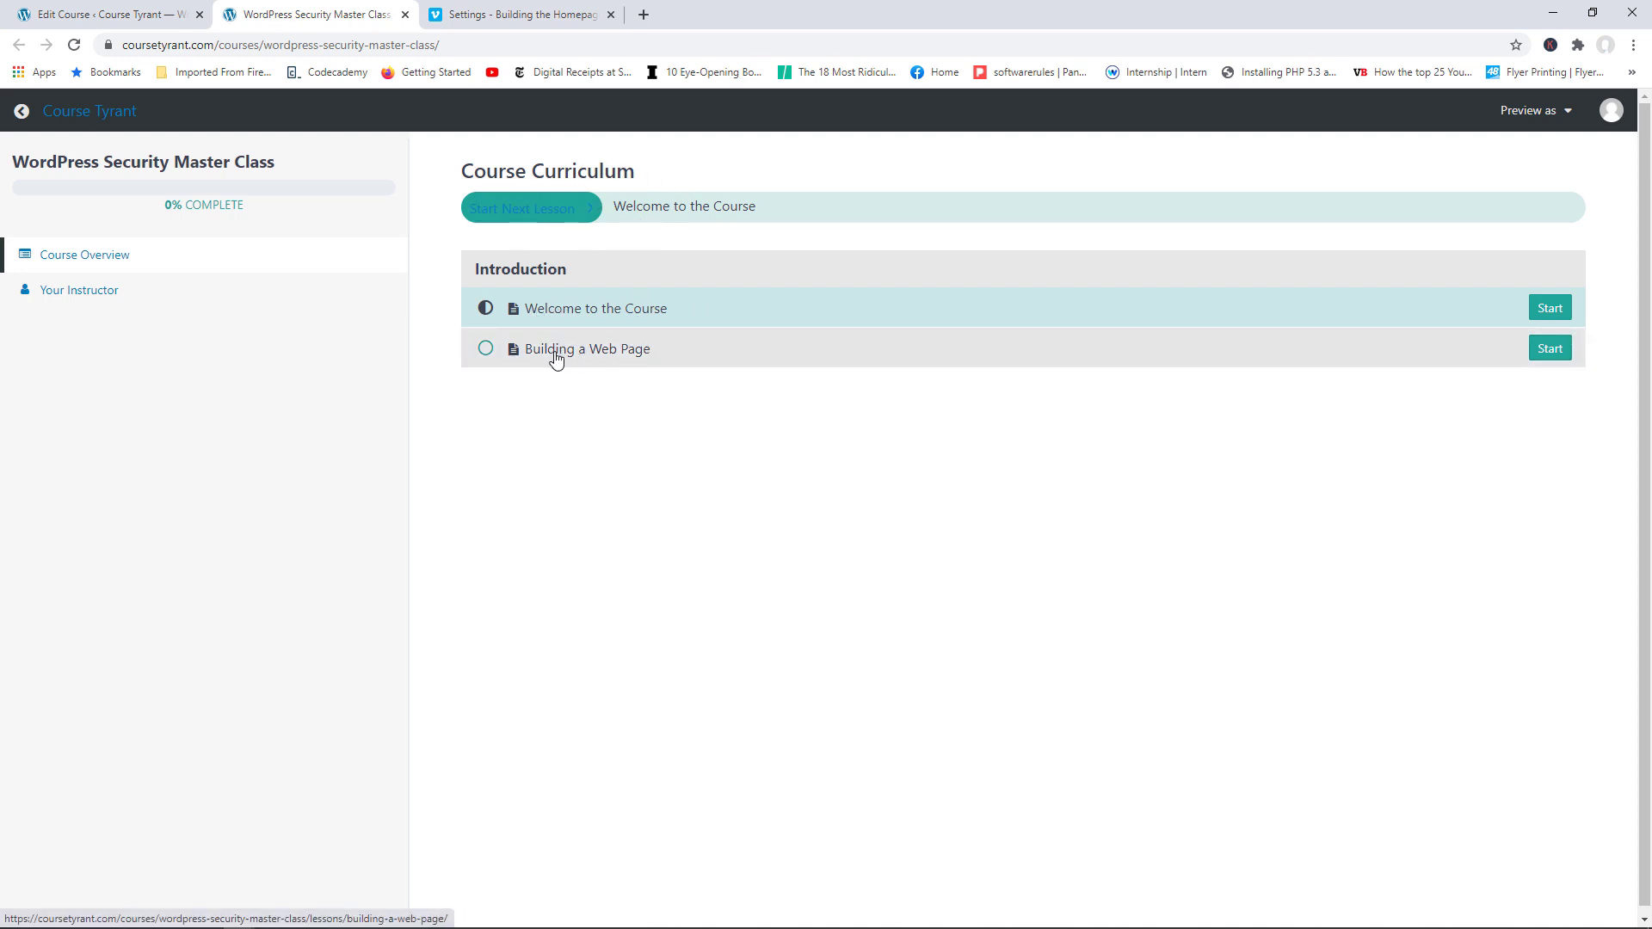
# Step: Play, seek and pause the Vimeo video in the Building a Web Page lesson, then close the preview
pyautogui.click(671, 359)
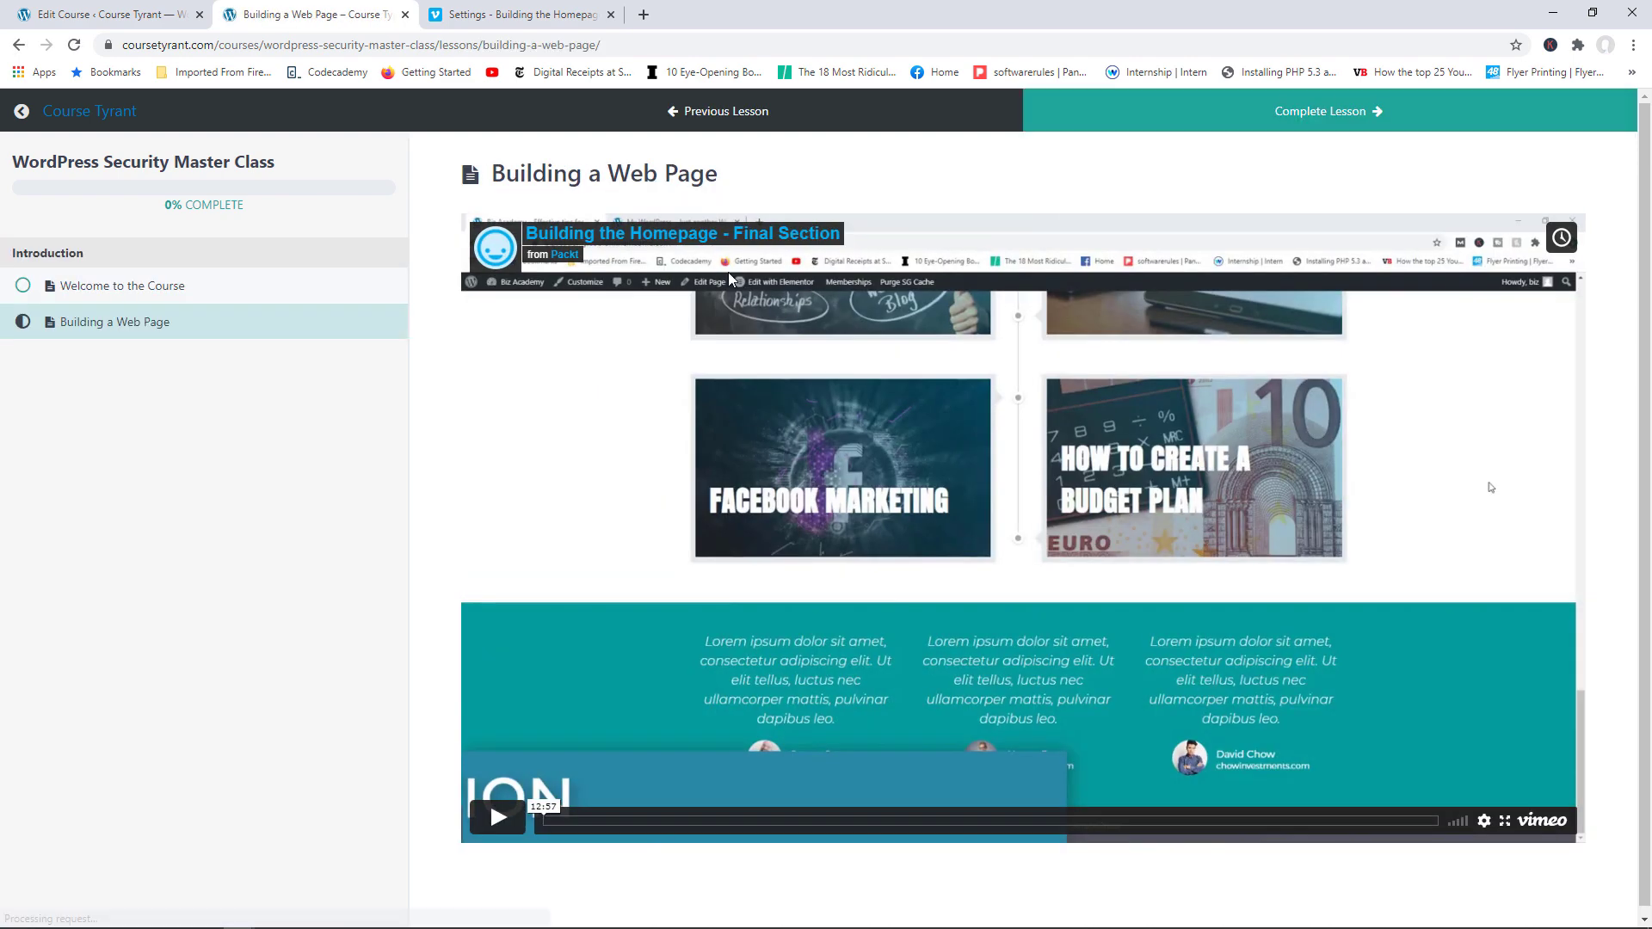
pyautogui.click(491, 809)
pyautogui.click(638, 822)
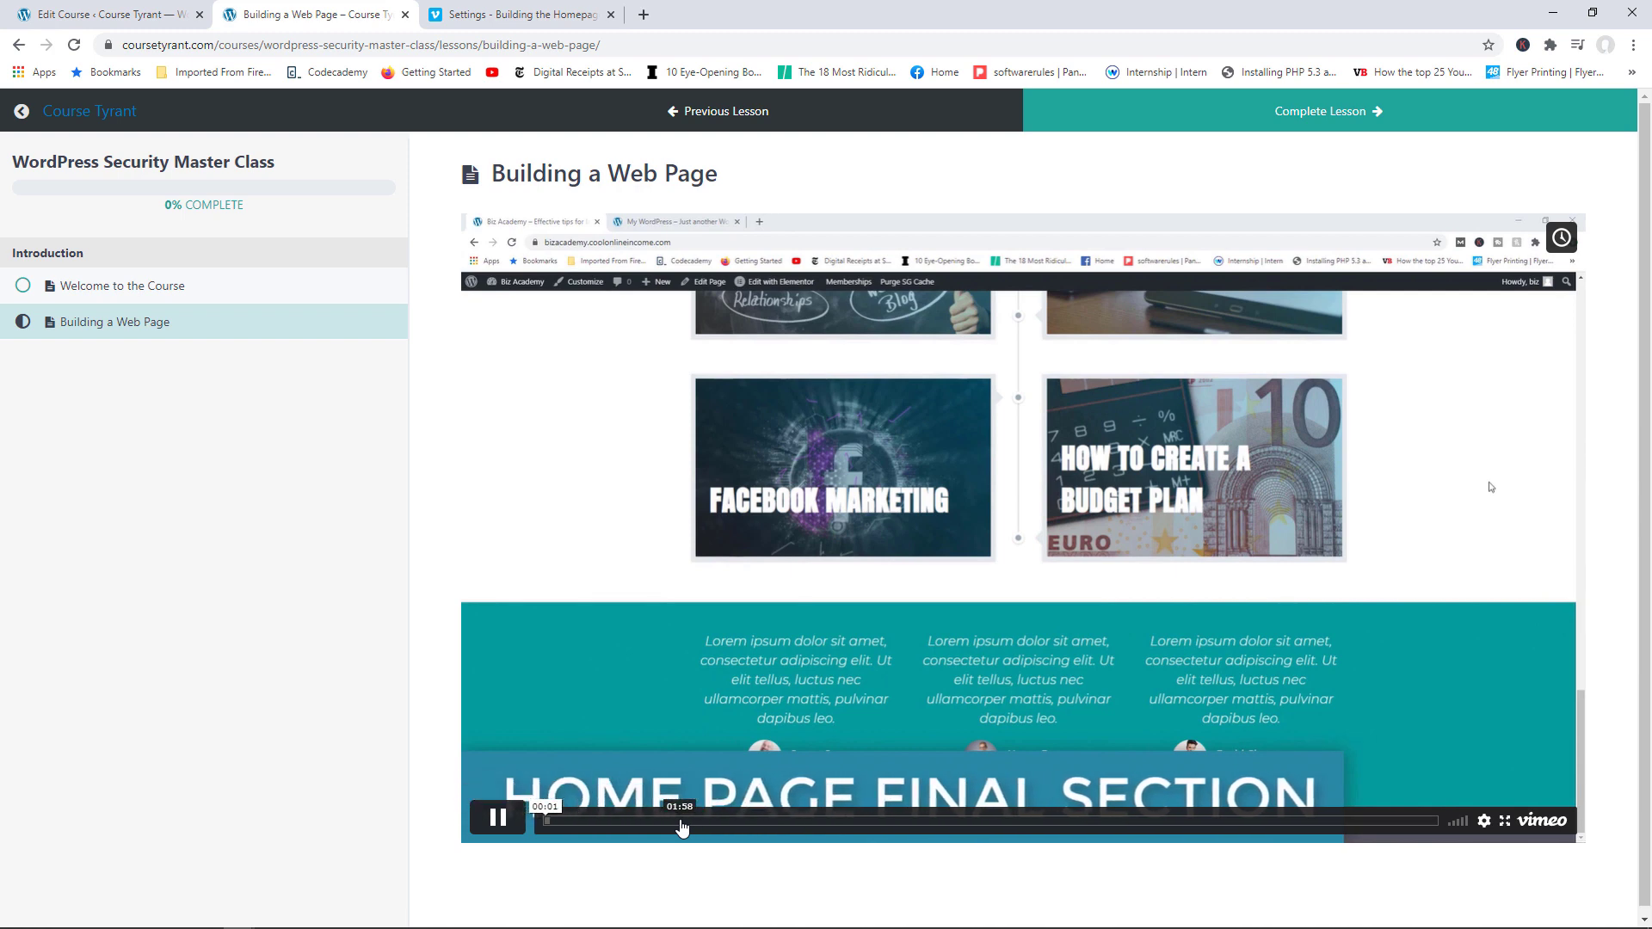
pyautogui.click(499, 819)
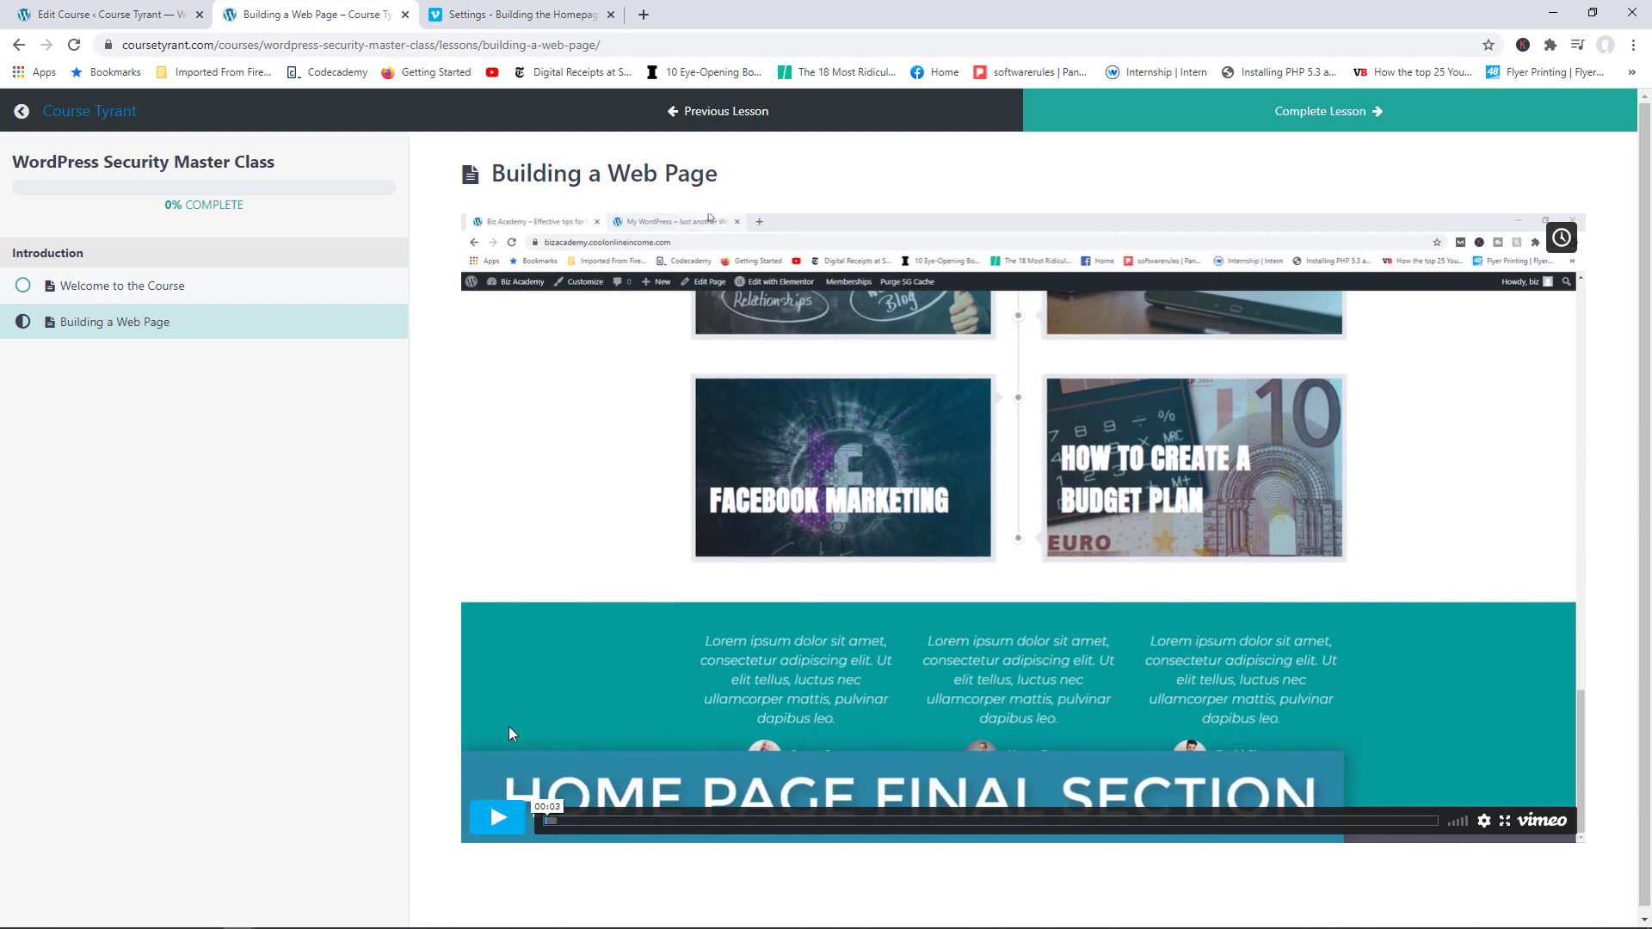
pyautogui.click(404, 15)
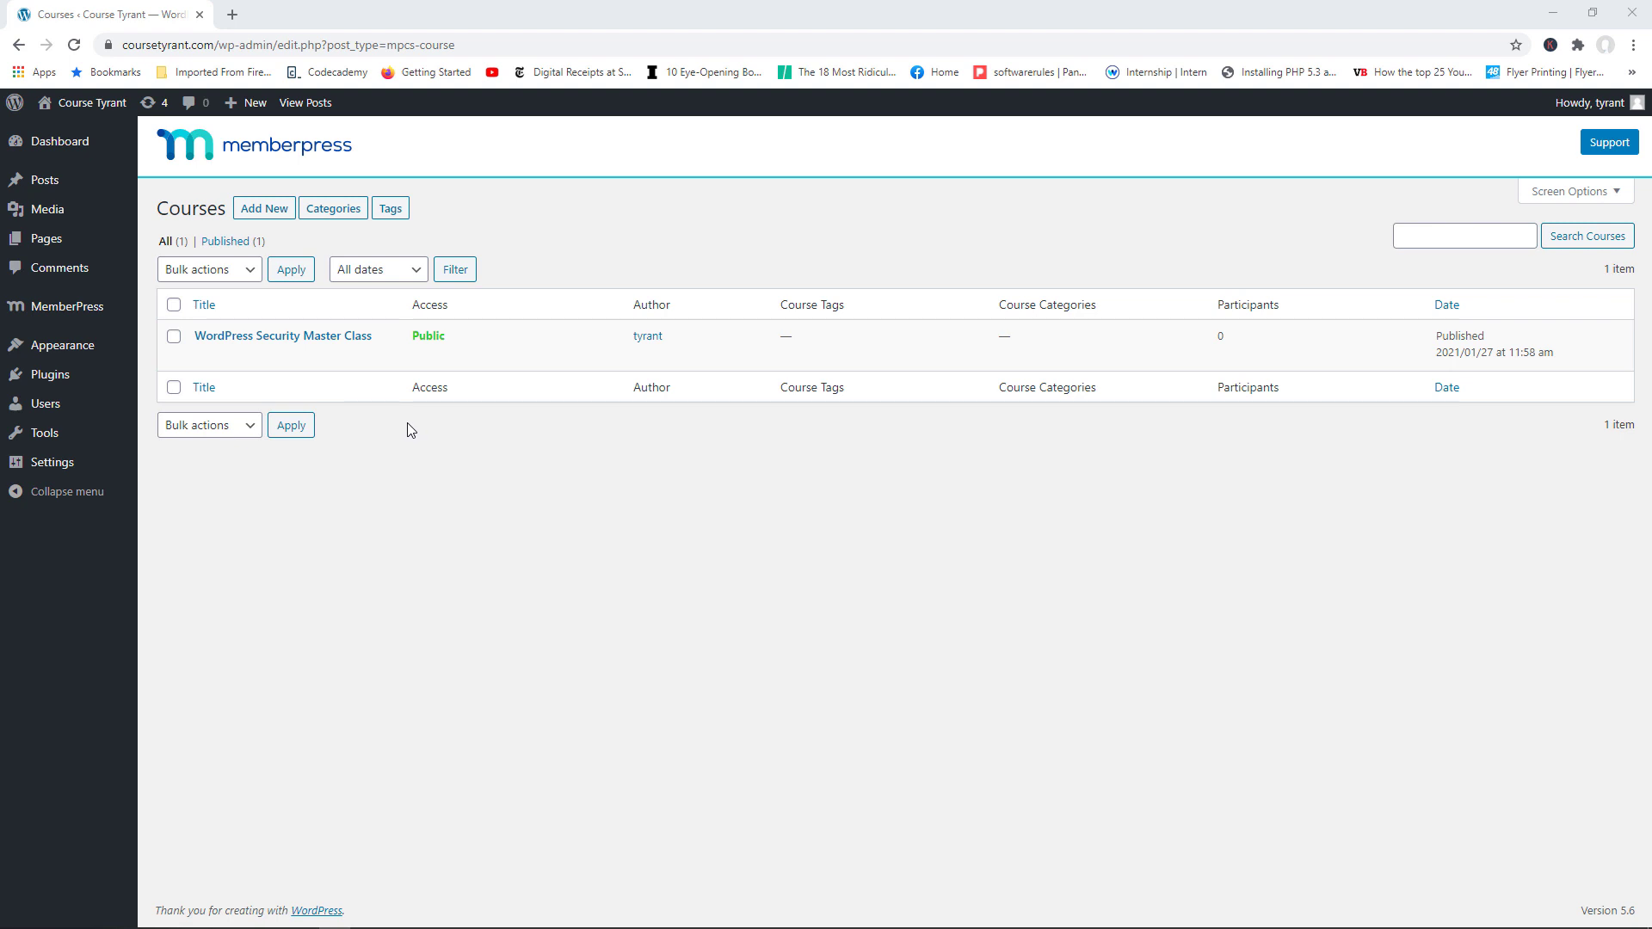
# Step: Start a new MemberPress access rule protecting 'A Single Course'
pyautogui.moveTo(84, 311)
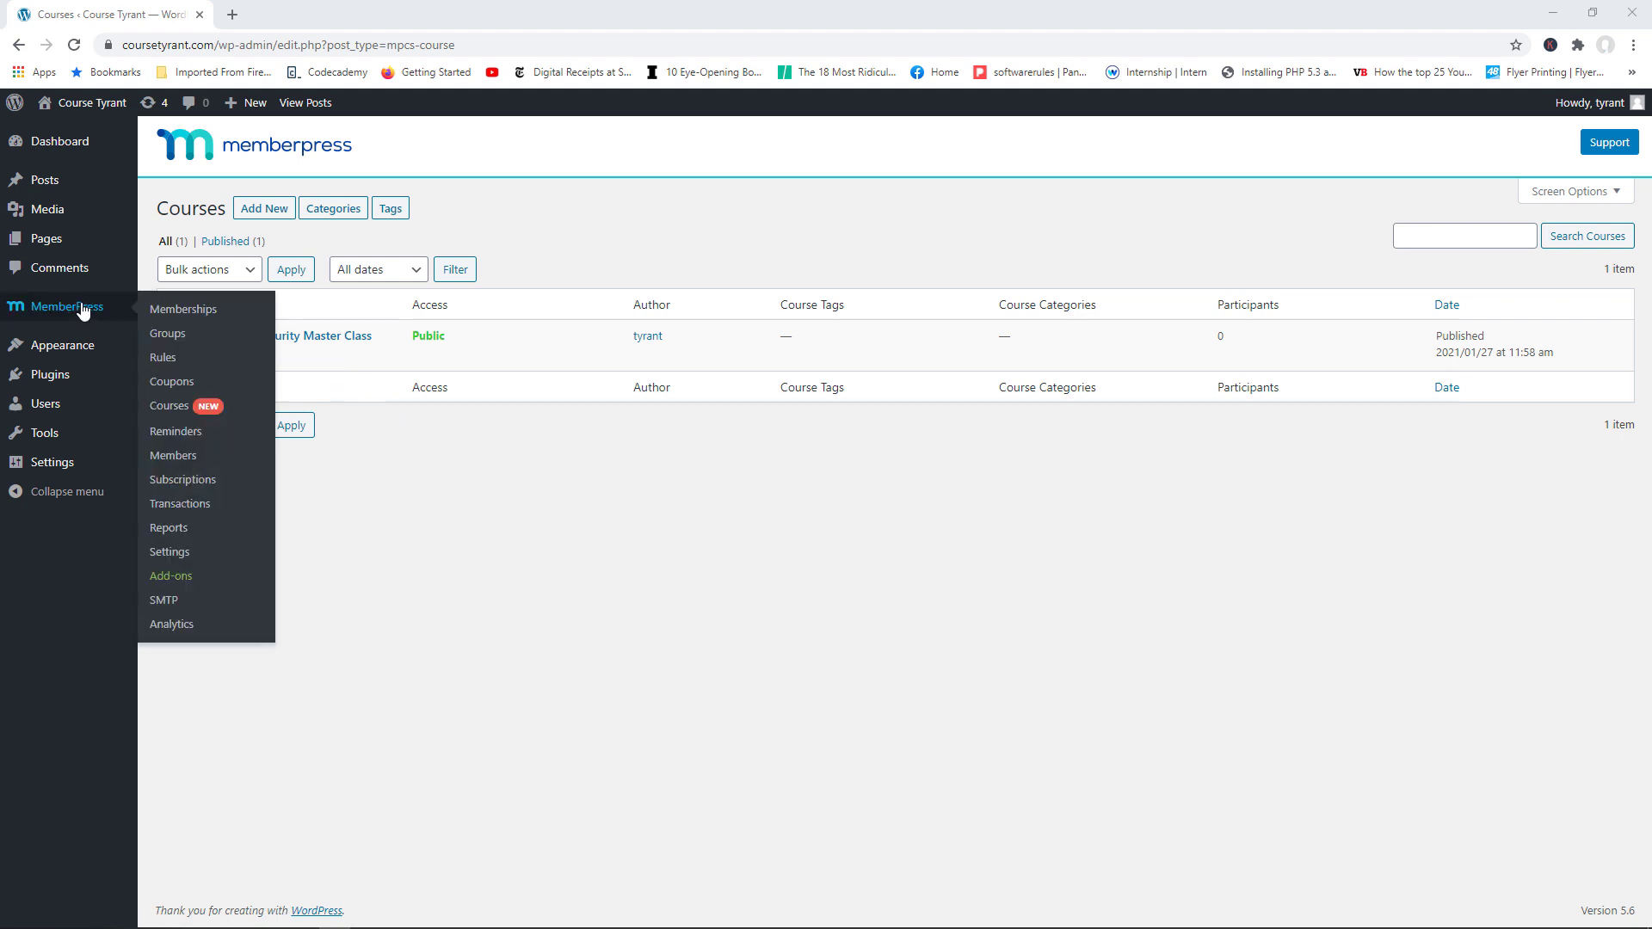
pyautogui.click(172, 358)
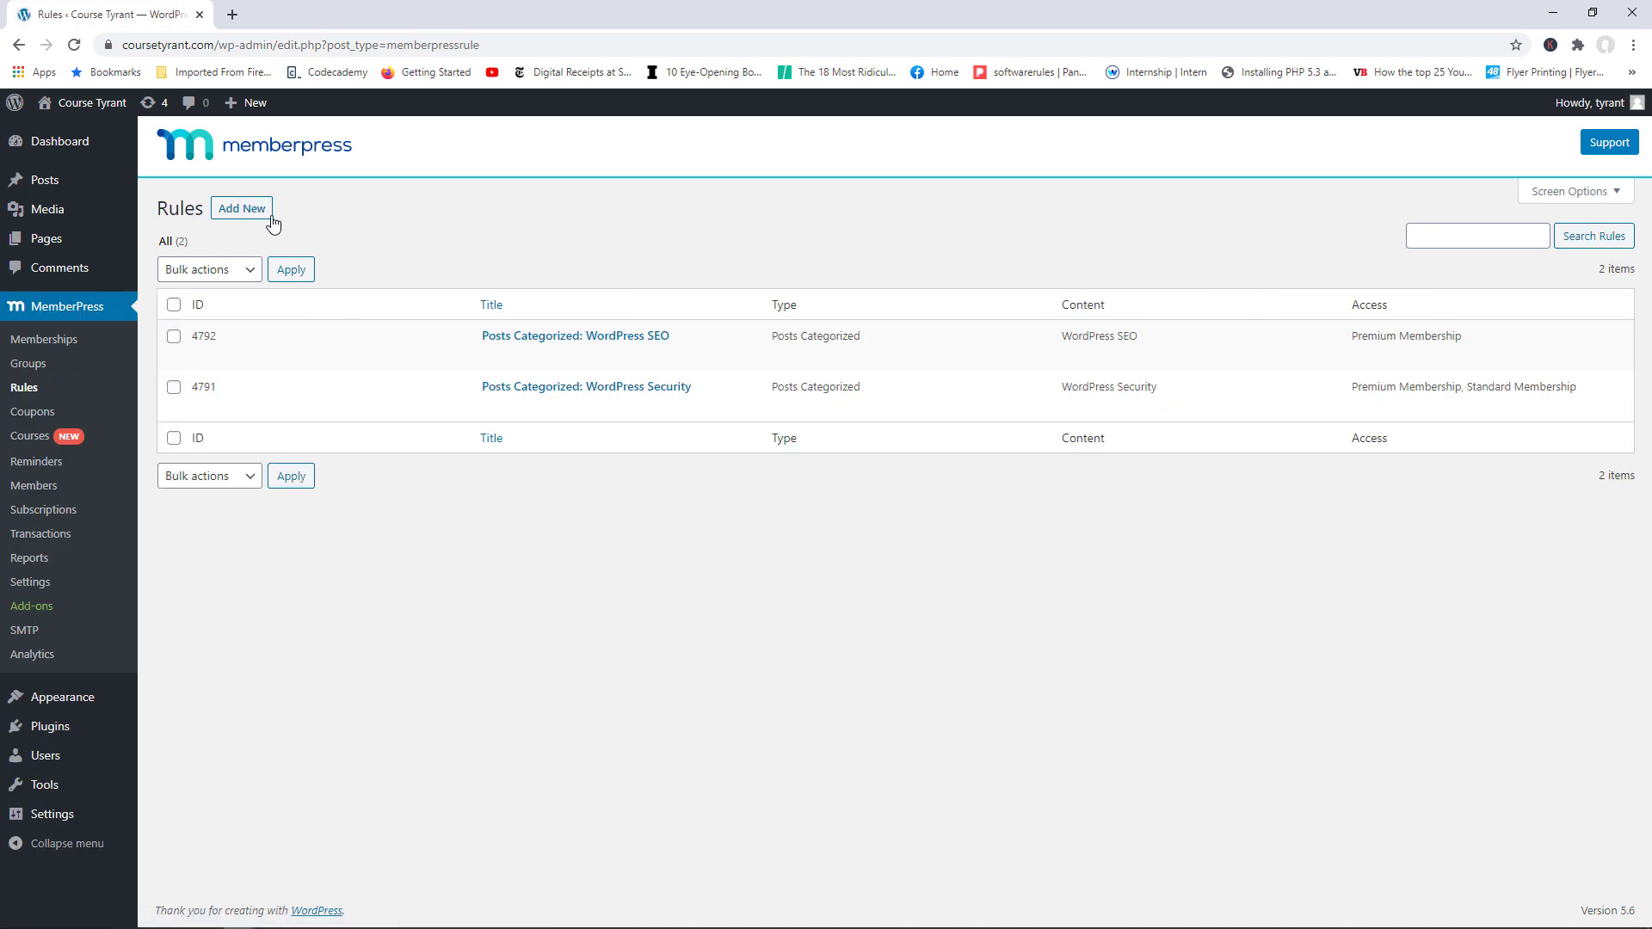
pyautogui.click(249, 211)
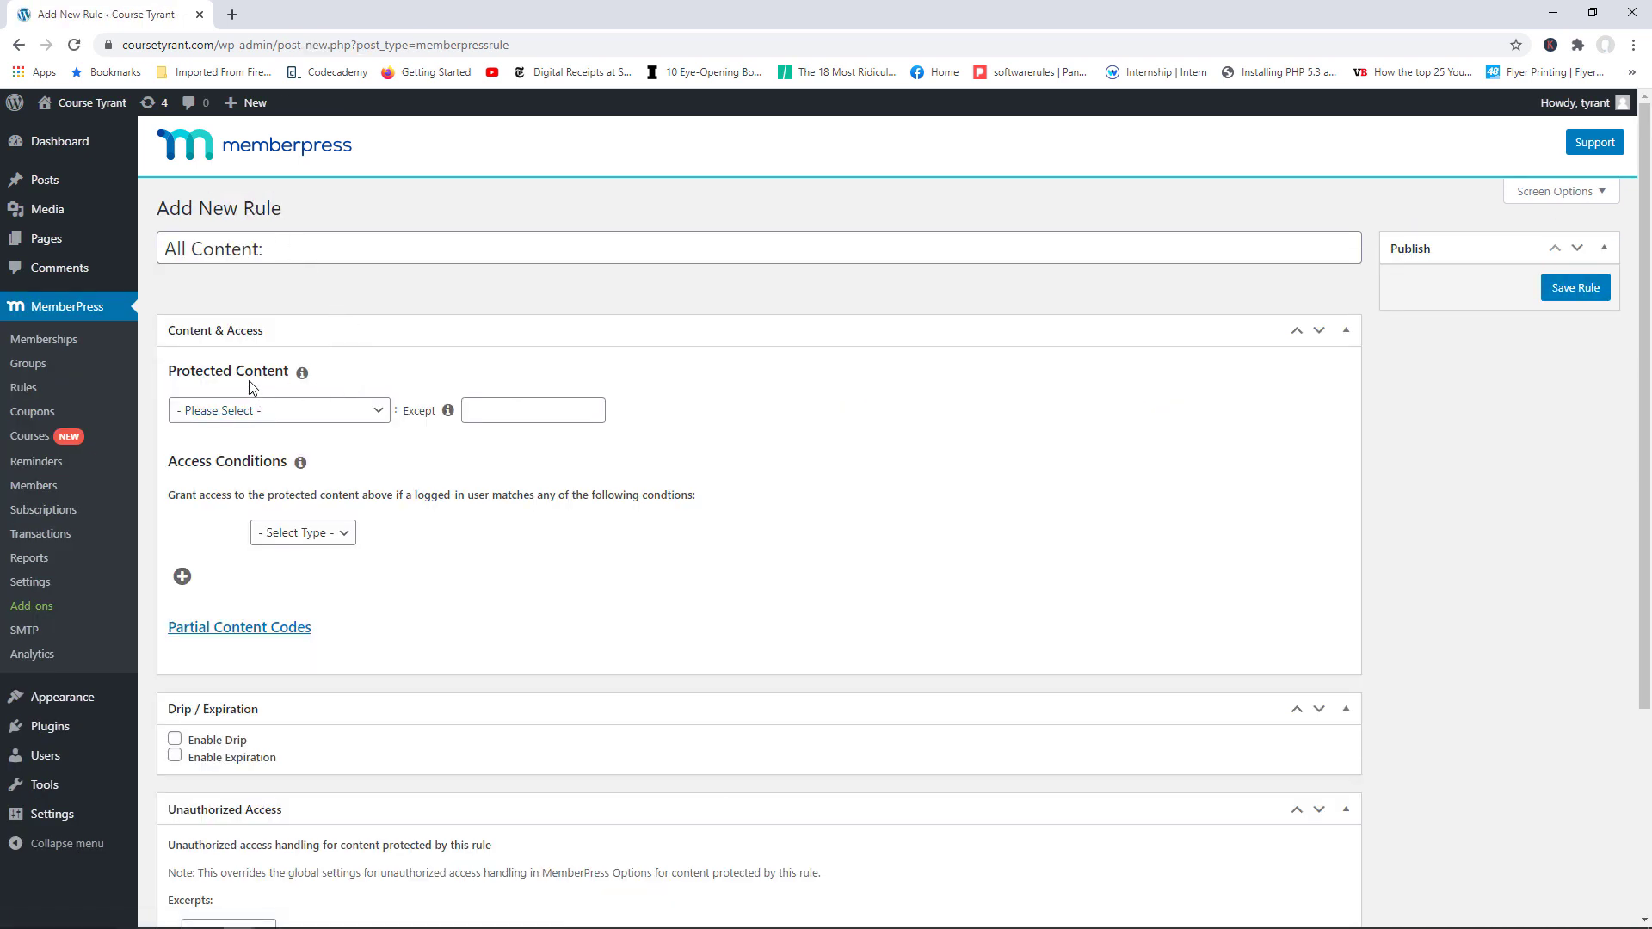
pyautogui.click(378, 414)
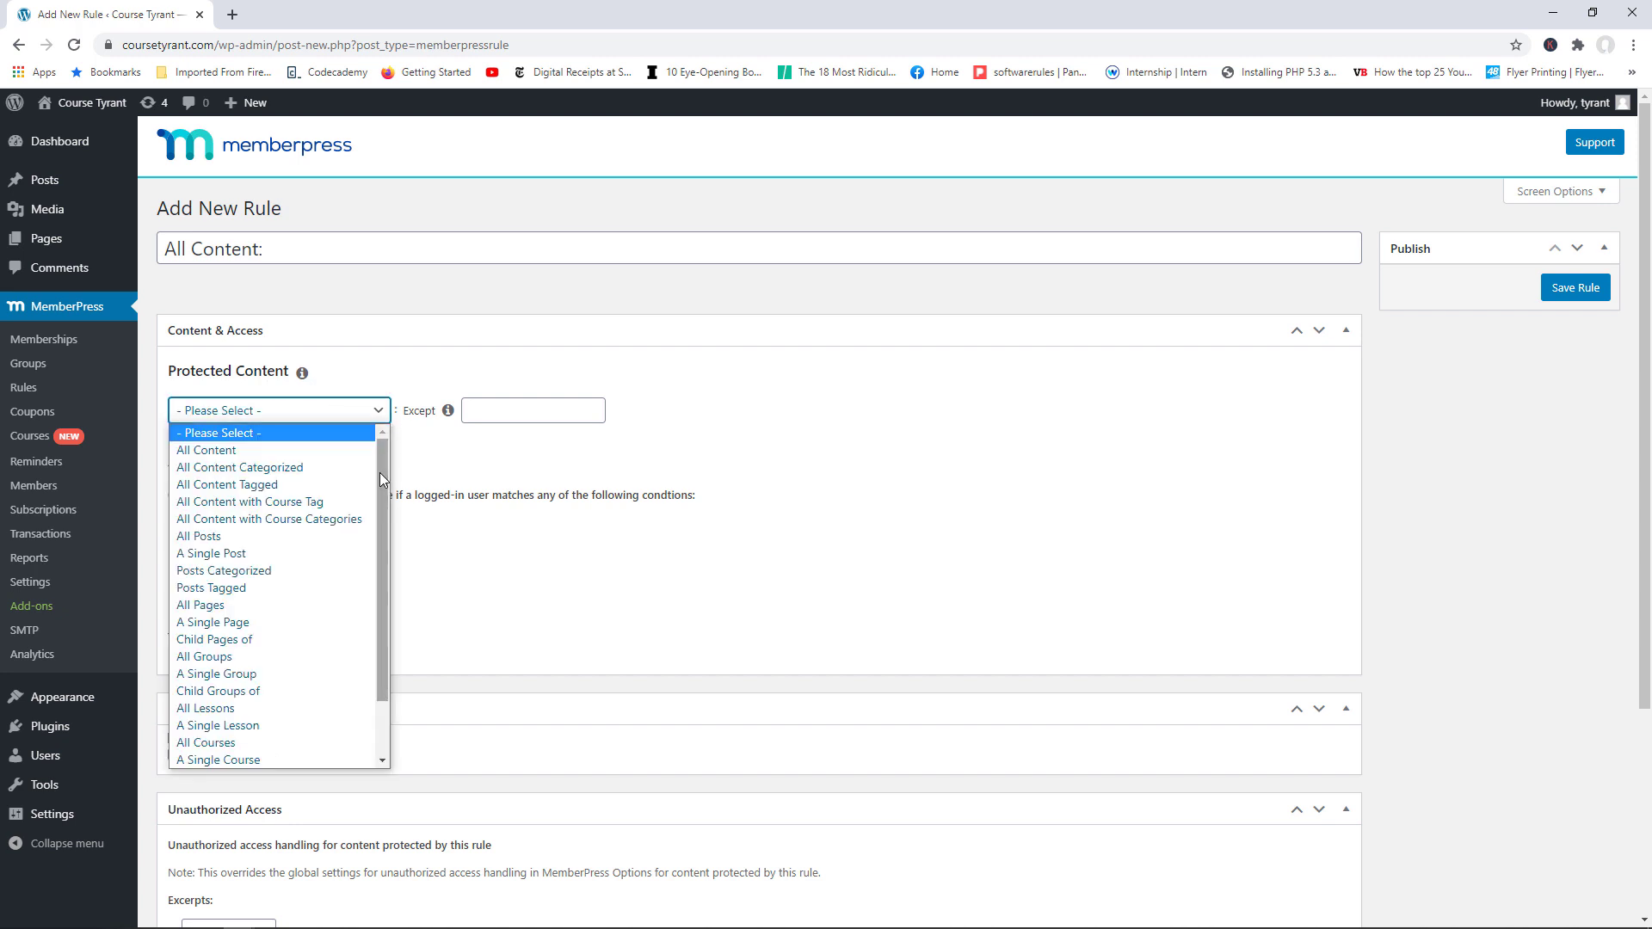
pyautogui.moveTo(379, 473); pyautogui.dragTo(377, 556)
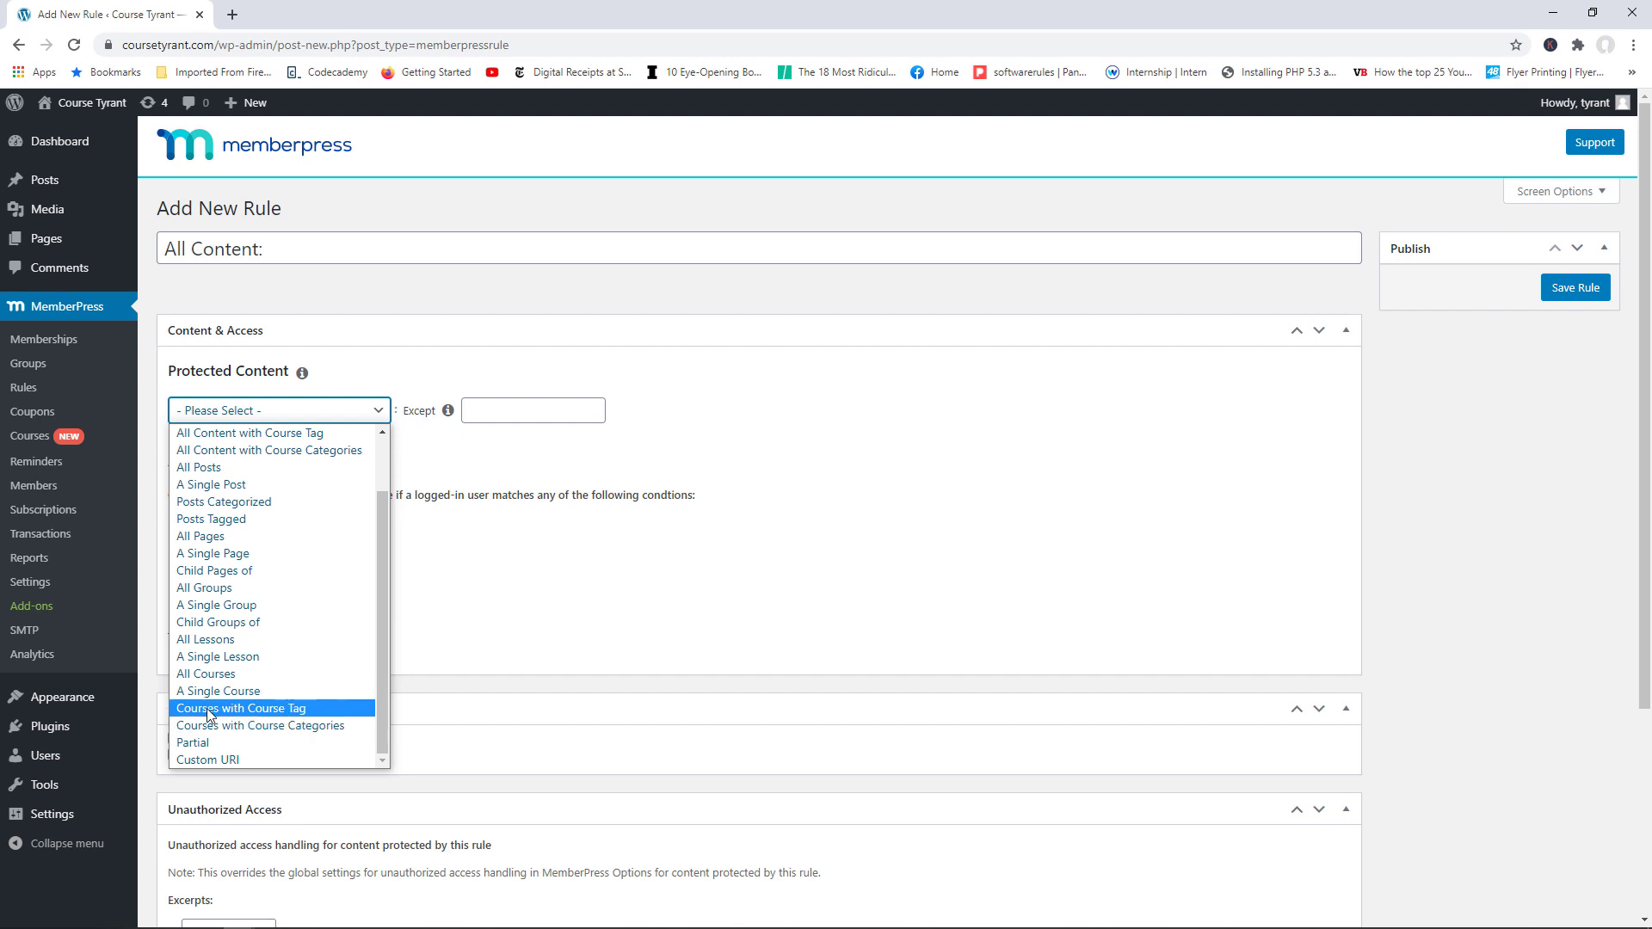
pyautogui.click(234, 695)
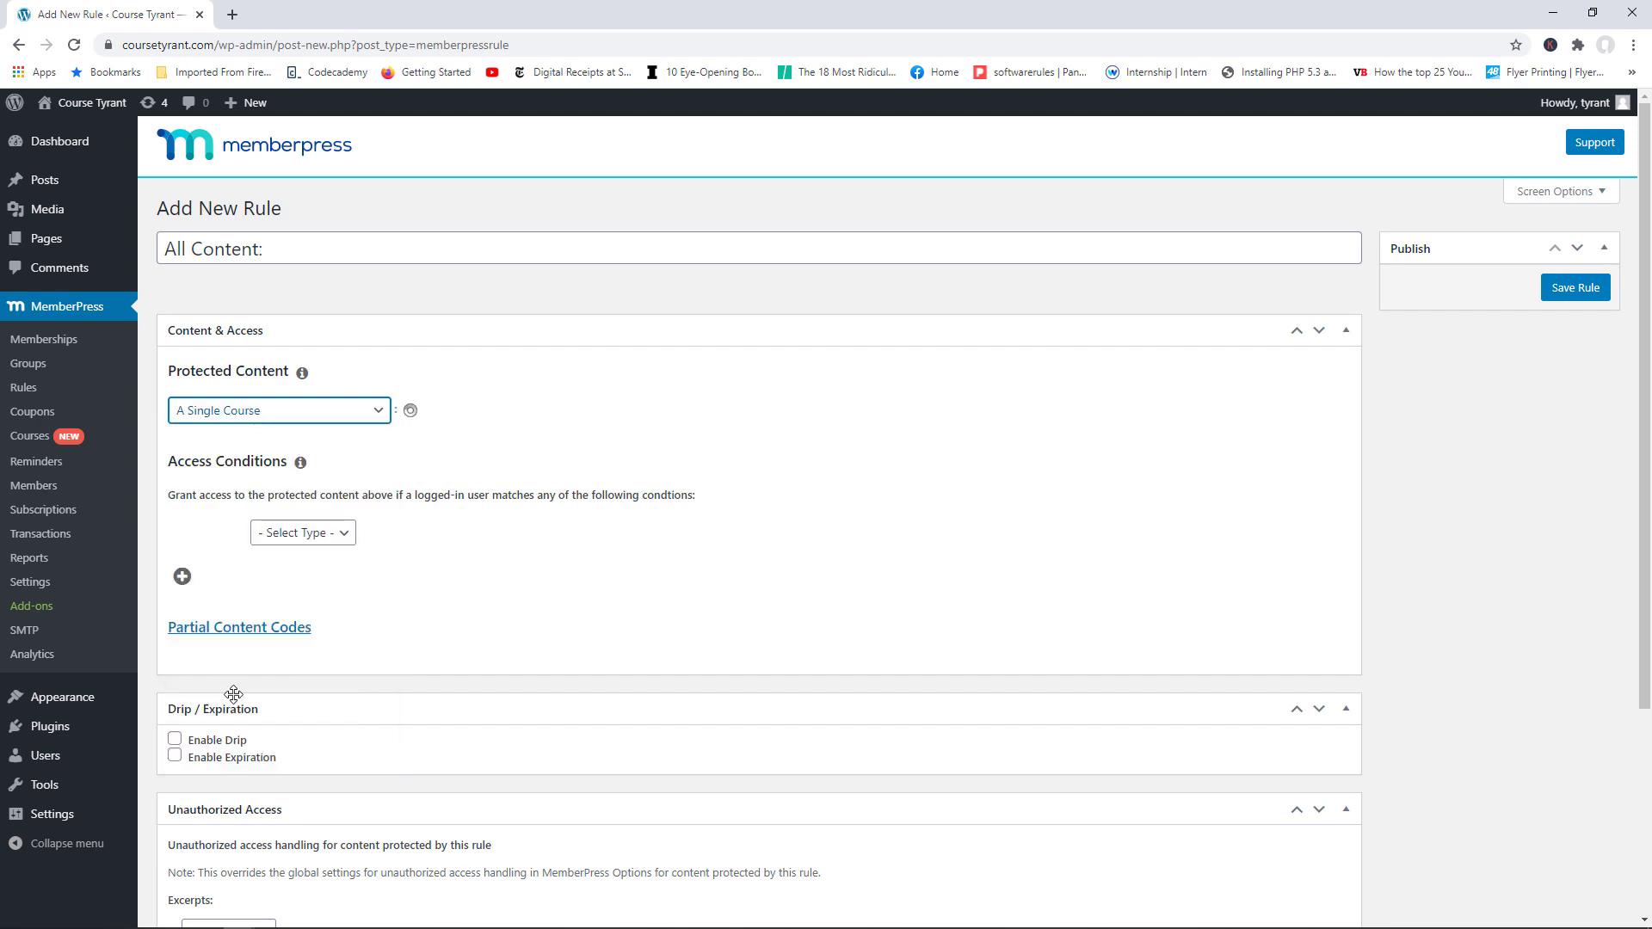
# Step: Select WordPress Security Master Class and require Premium Membership access, then go to Courses
pyautogui.click(477, 412)
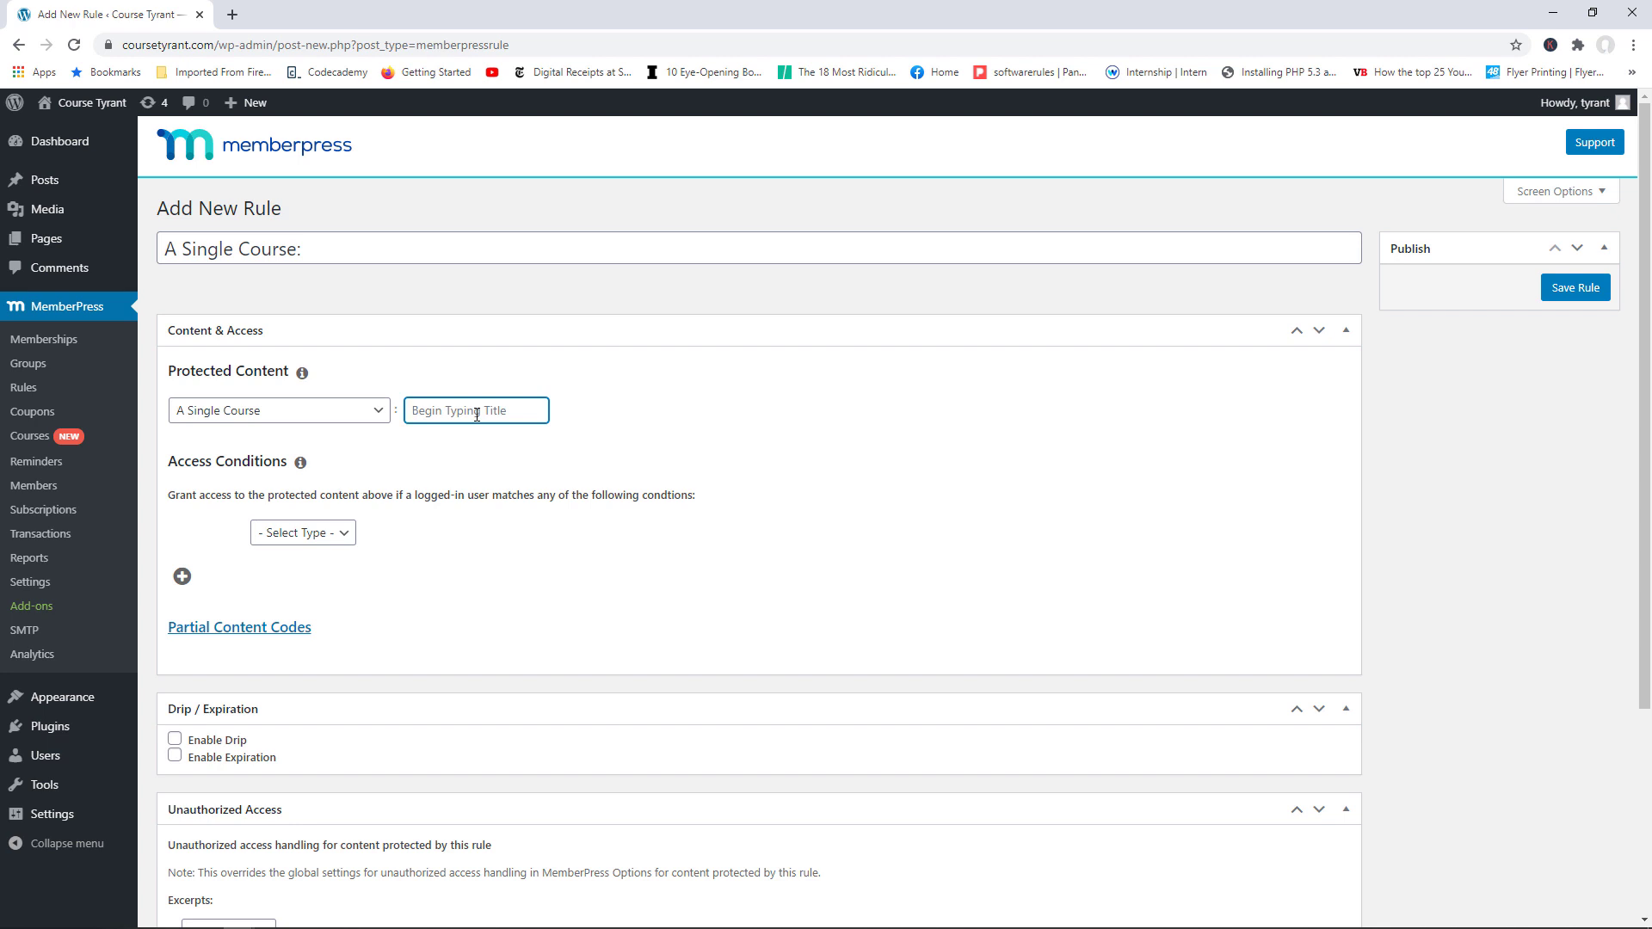
pyautogui.write('wor')
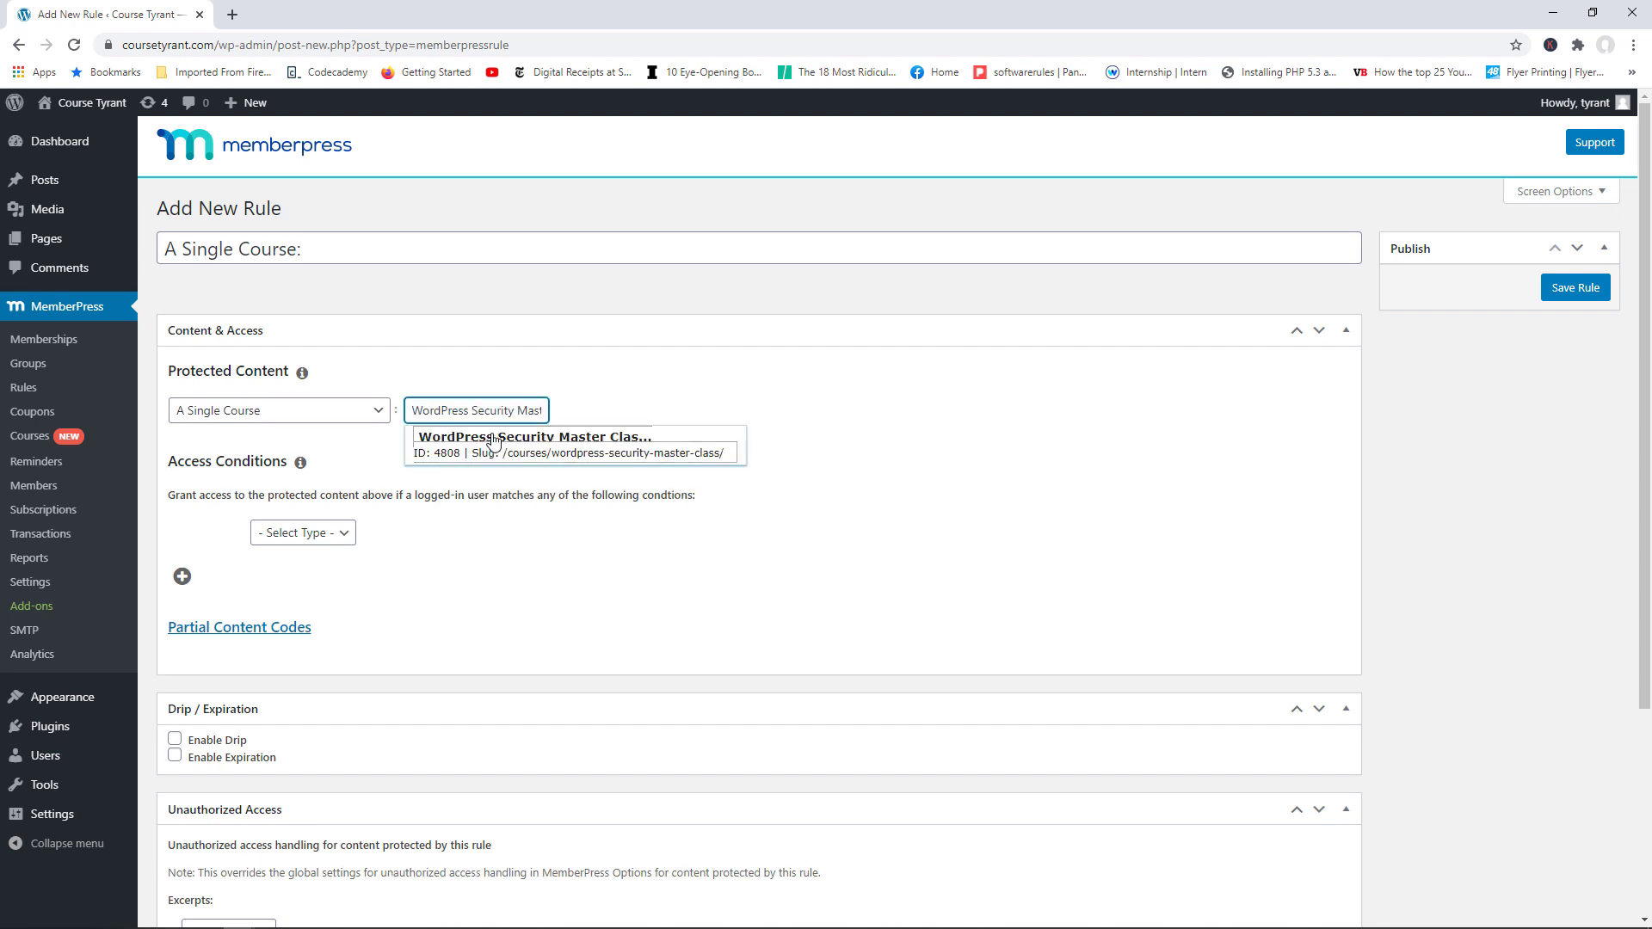
pyautogui.click(508, 443)
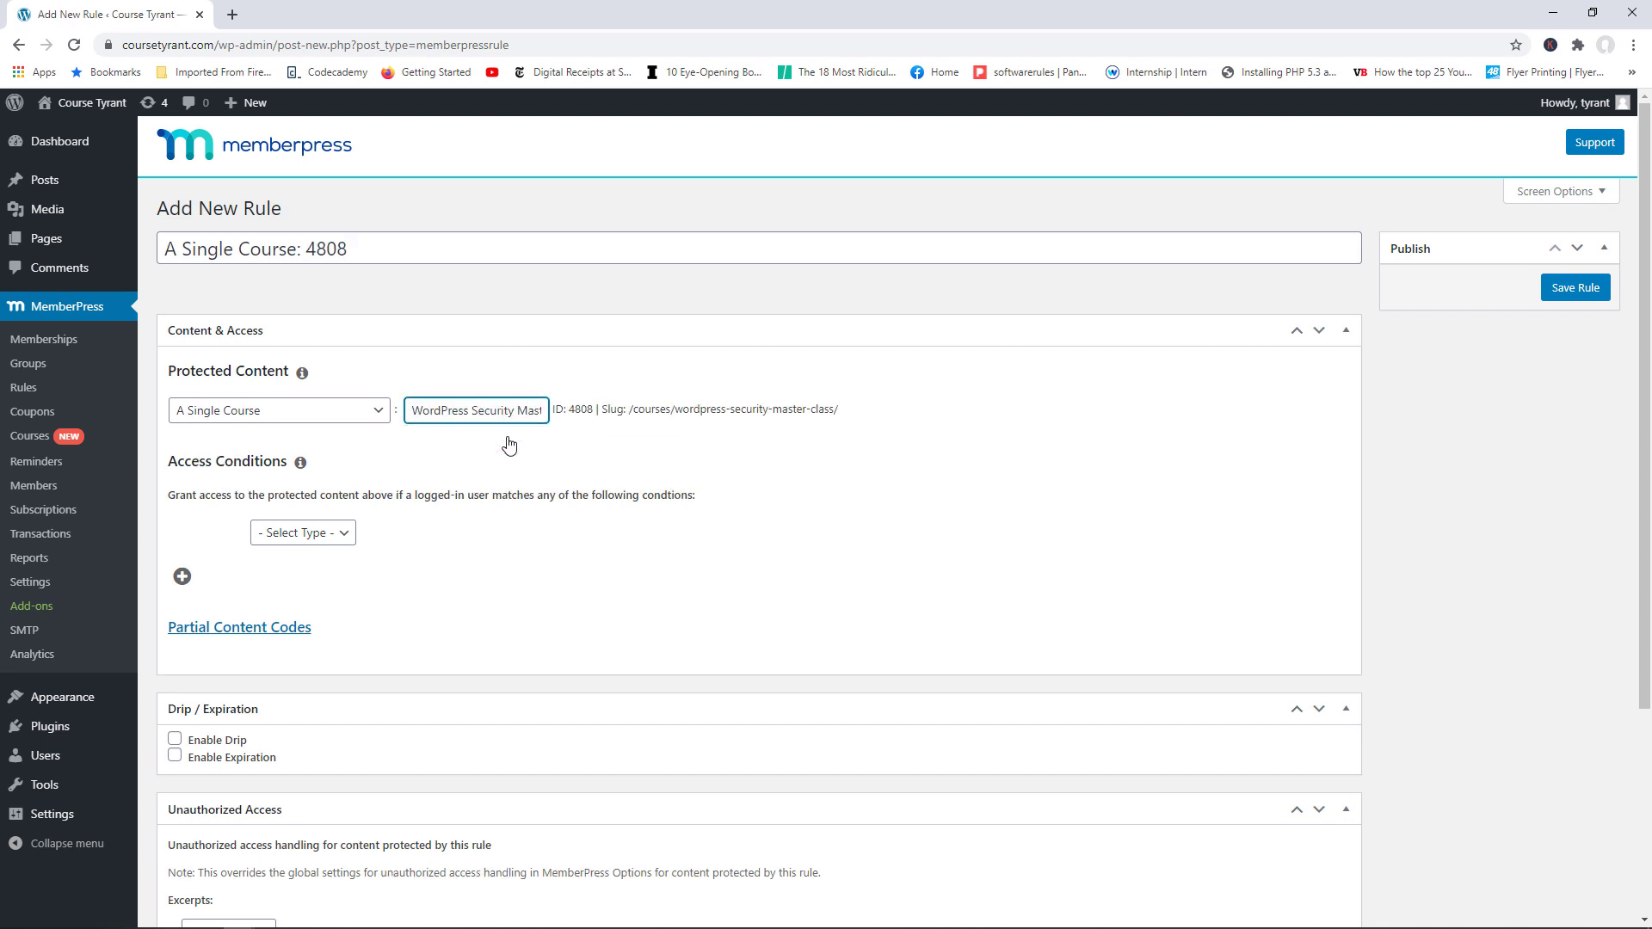
pyautogui.click(333, 538)
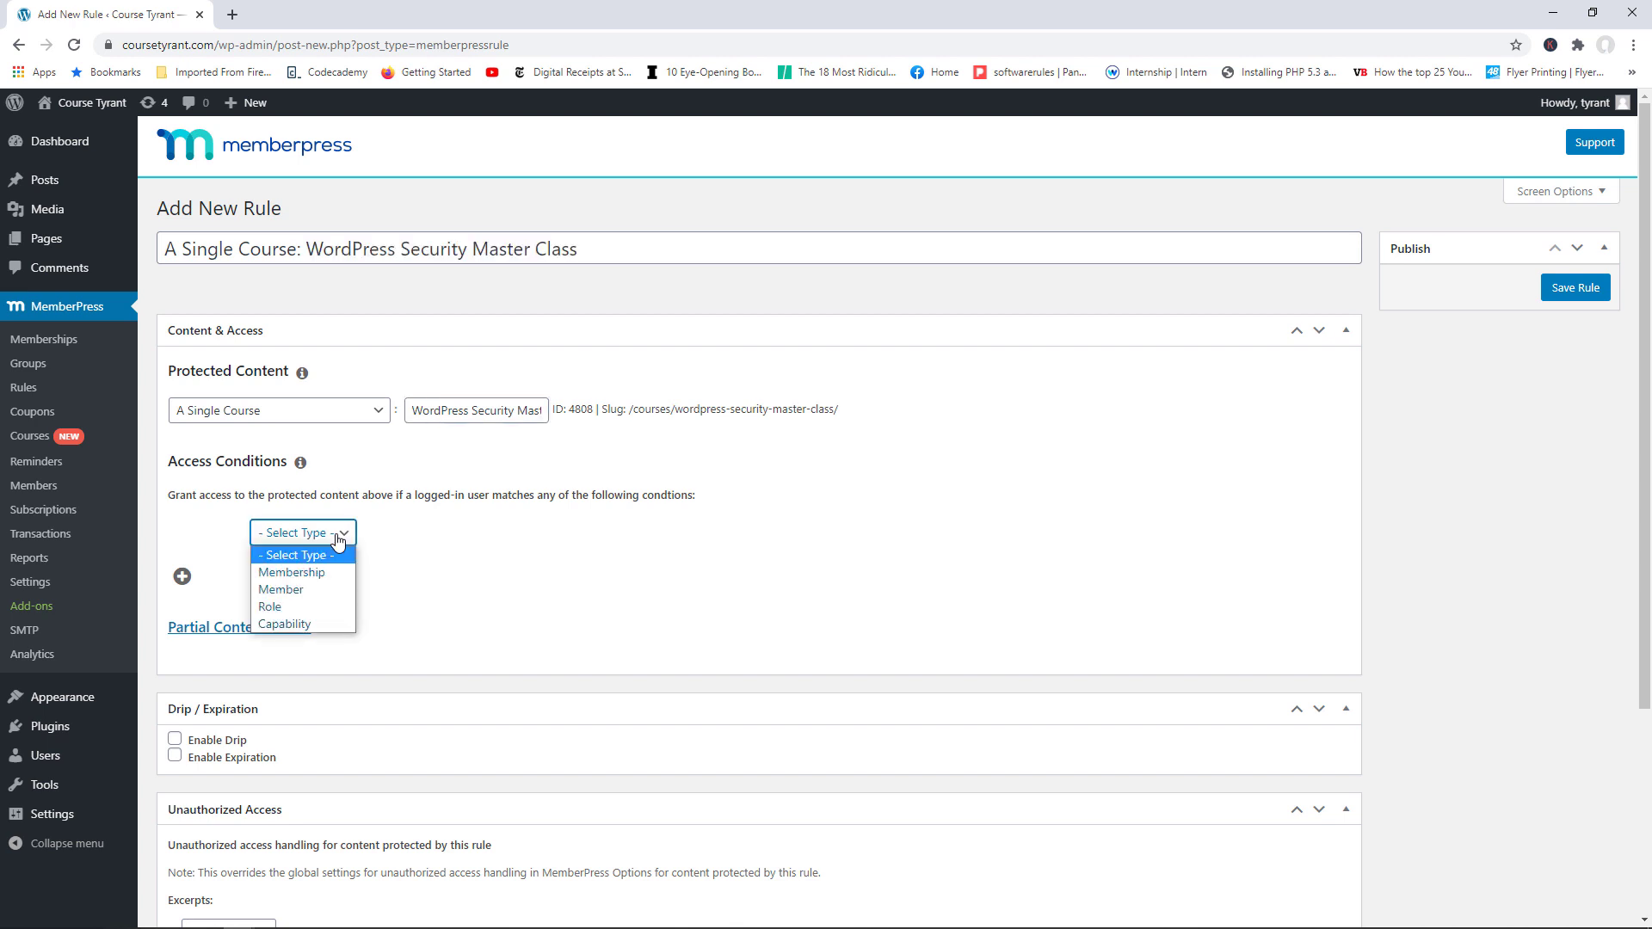
pyautogui.click(320, 573)
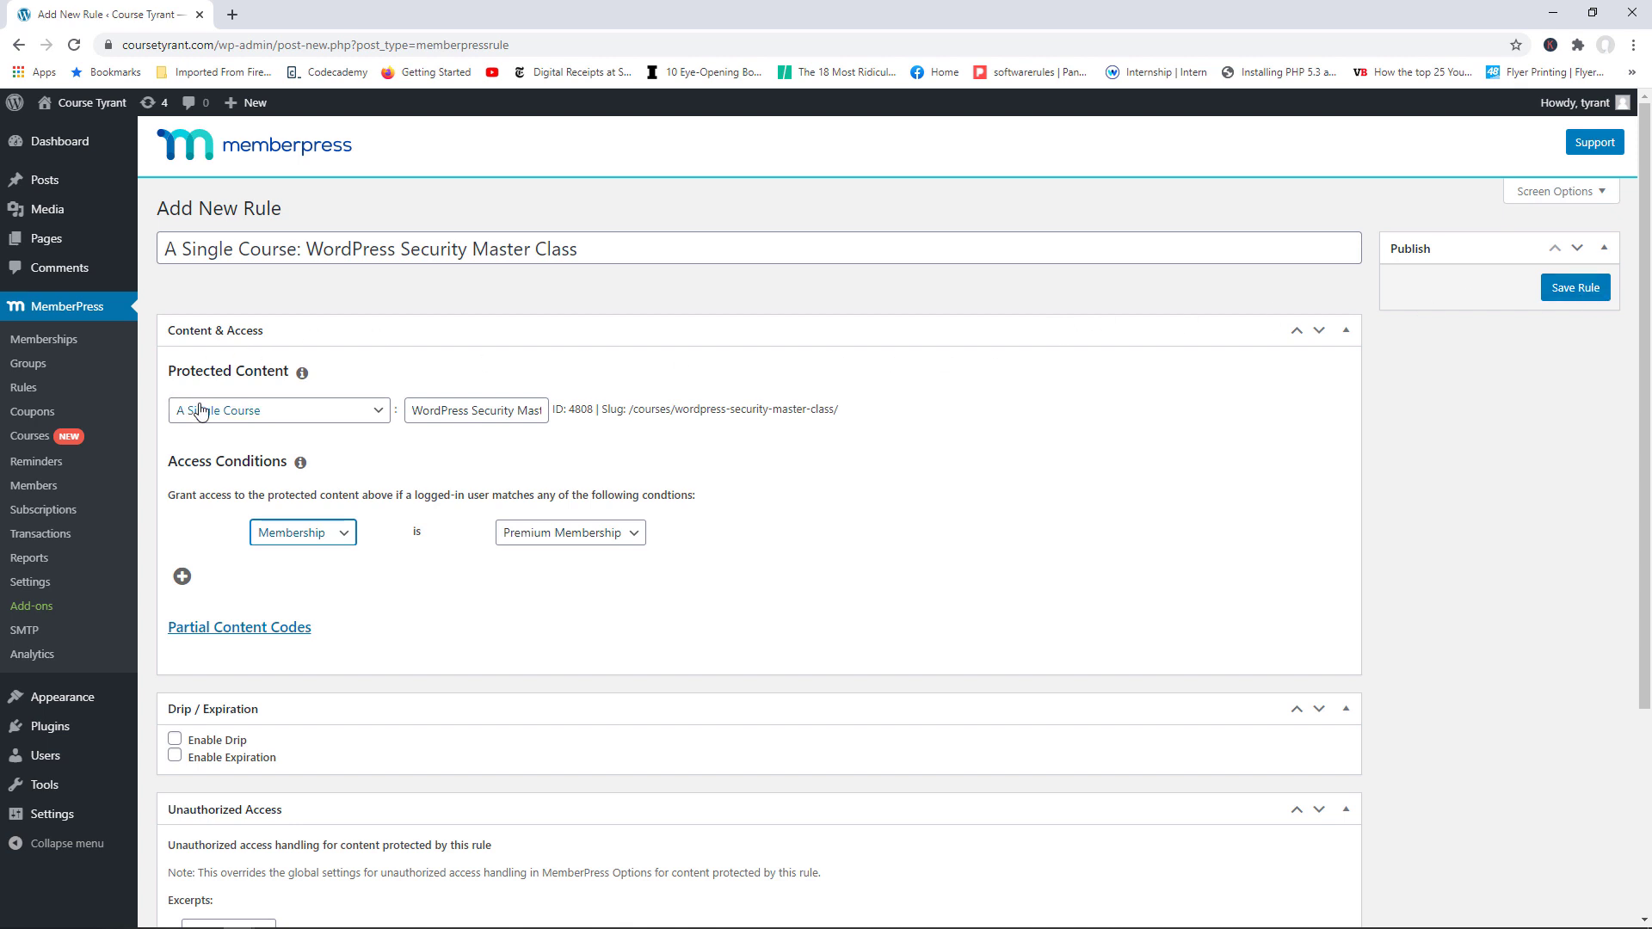
pyautogui.click(34, 438)
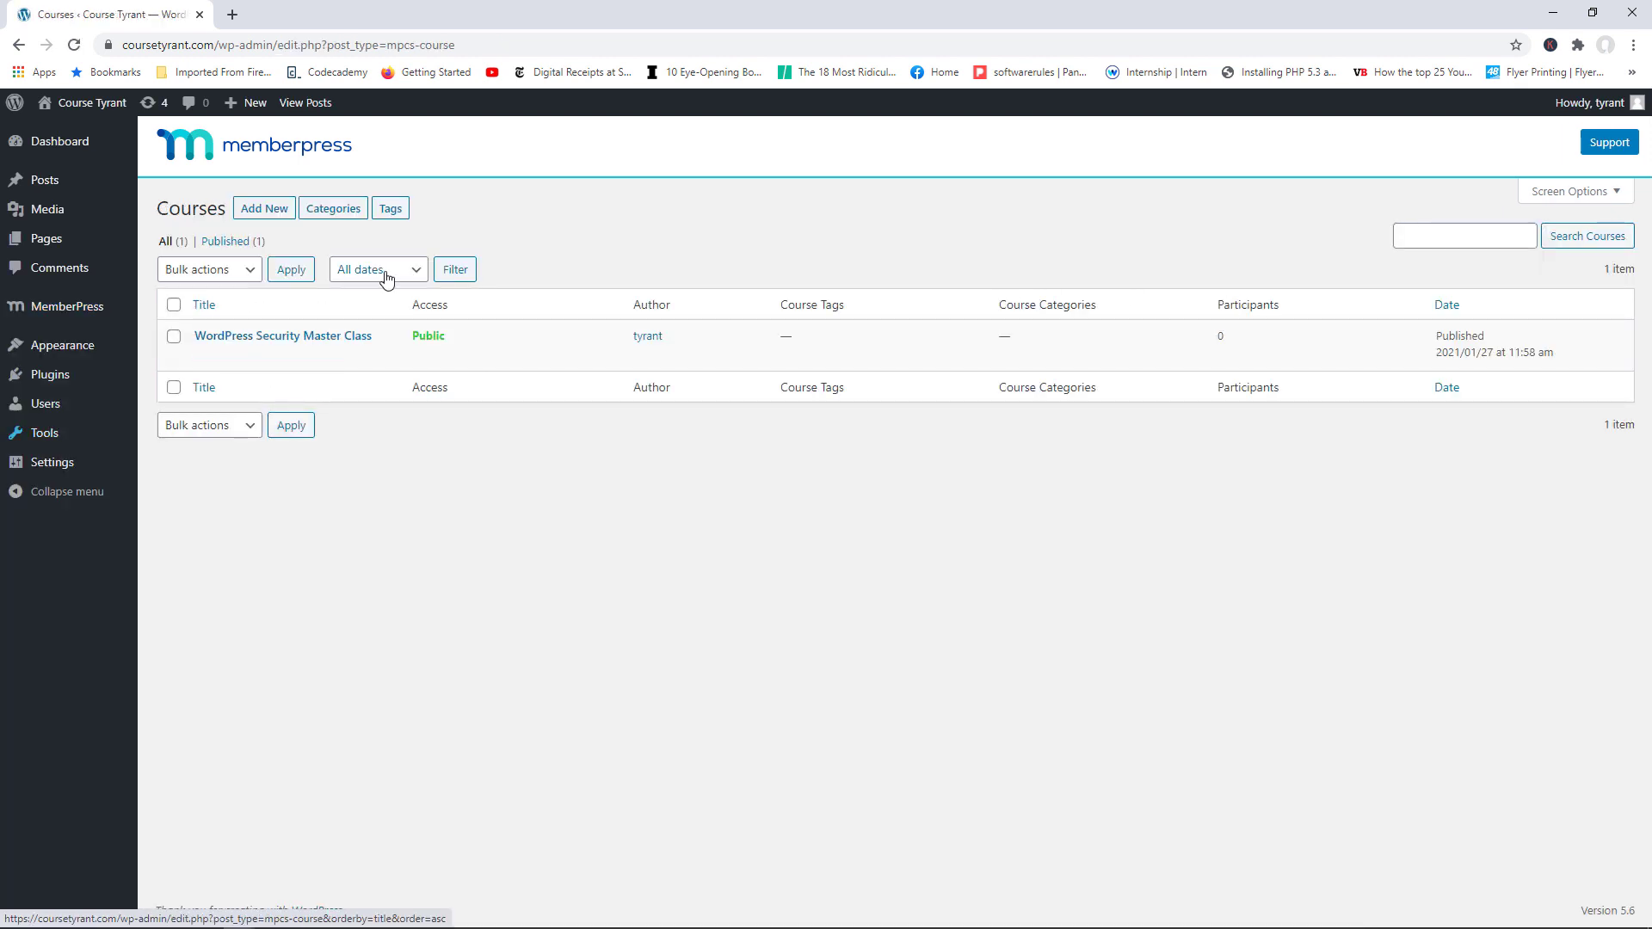
# Step: Expand the course's Course Categories, Featured image and Excerpt panels, then return to the Courses list
pyautogui.click(203, 358)
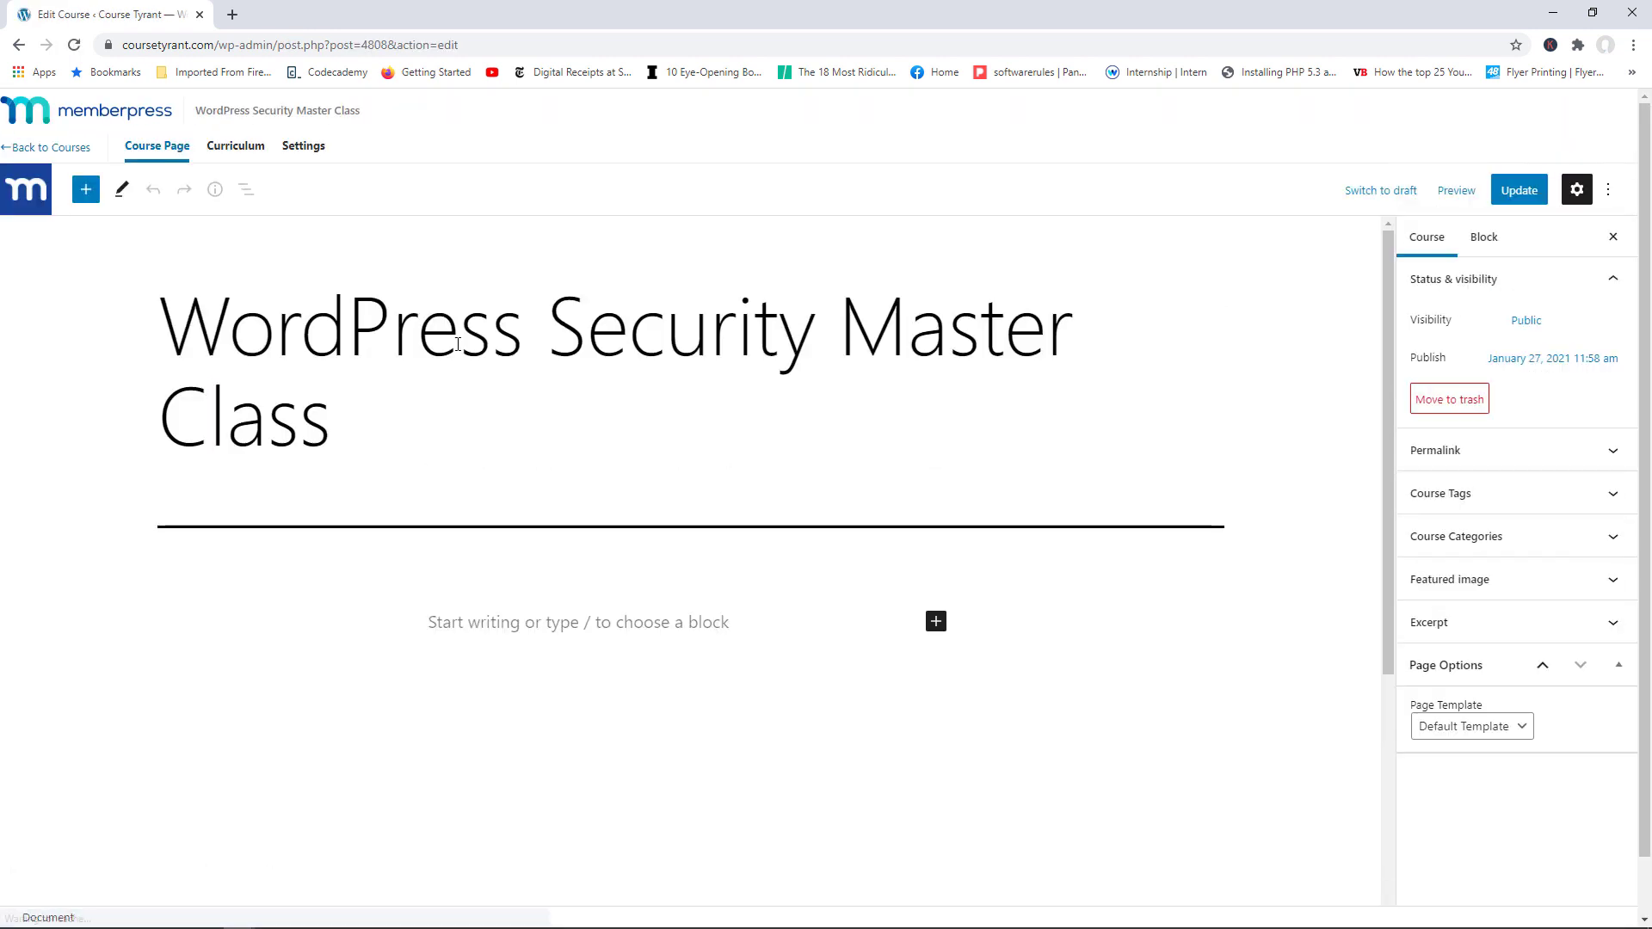
pyautogui.click(1493, 539)
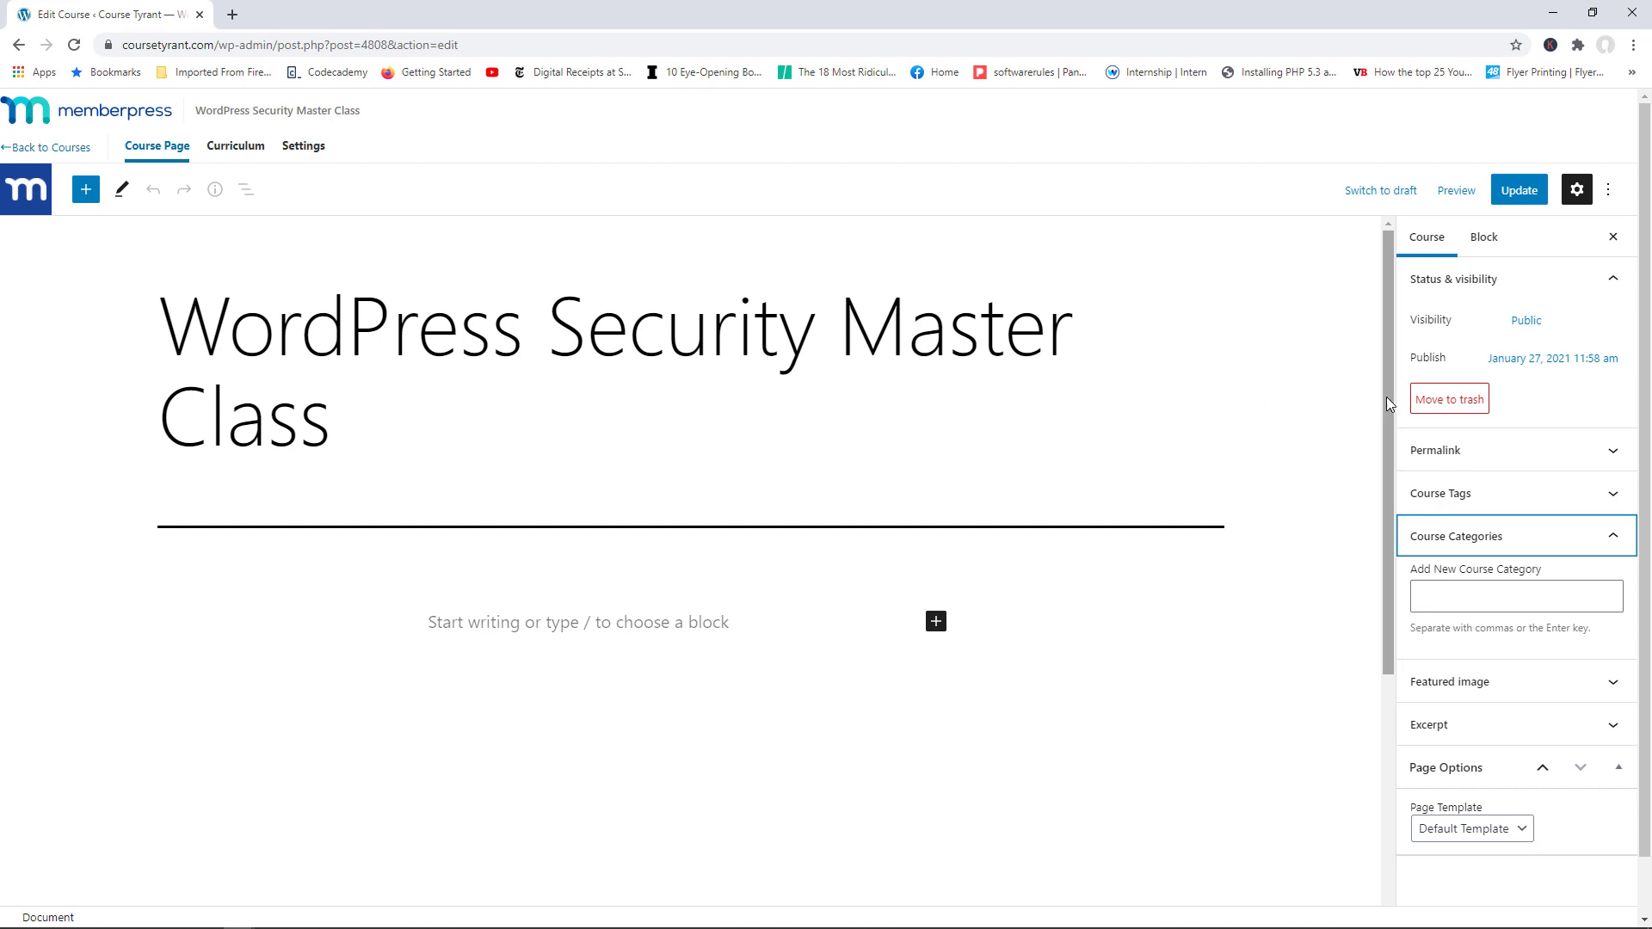
pyautogui.click(1612, 681)
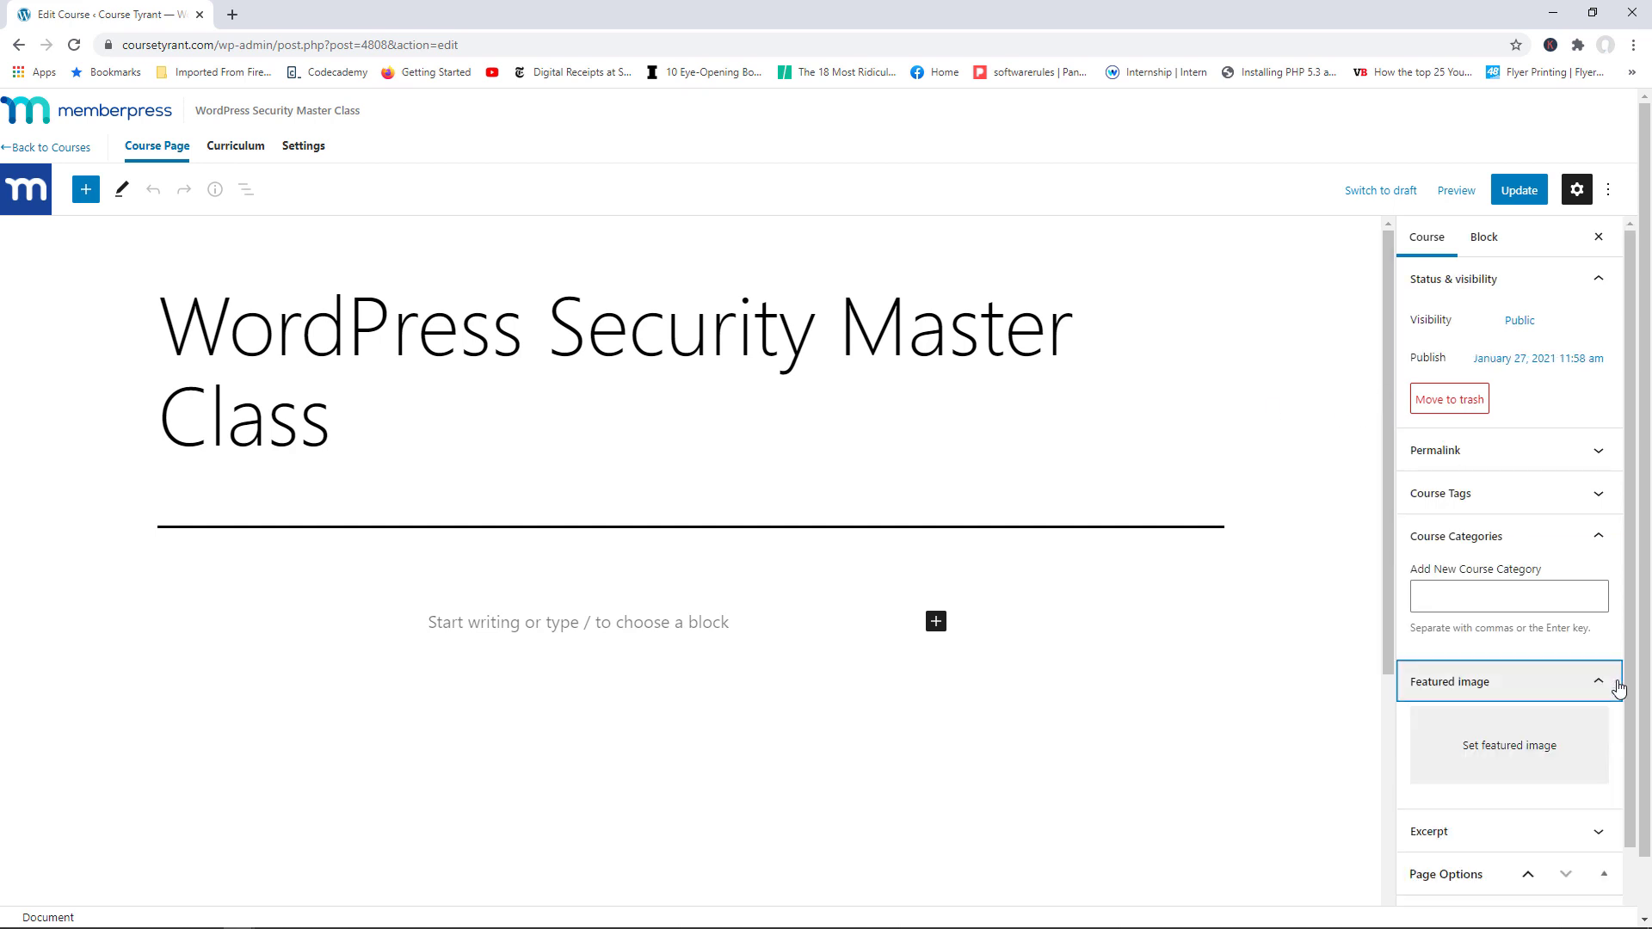
pyautogui.click(1579, 835)
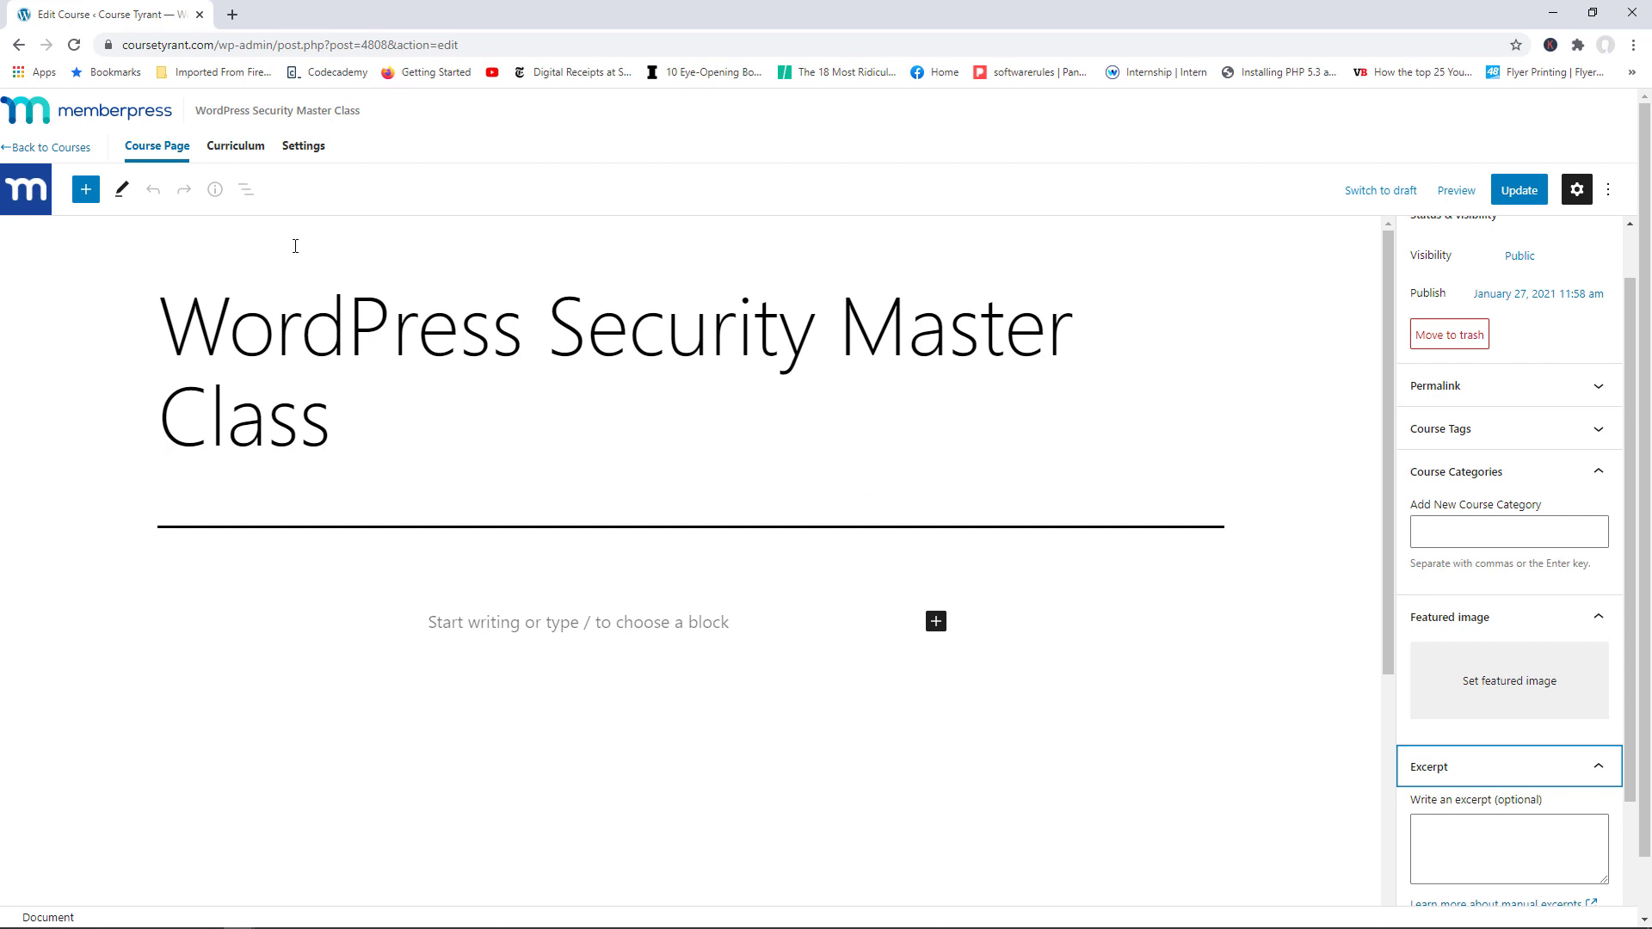
pyautogui.click(47, 148)
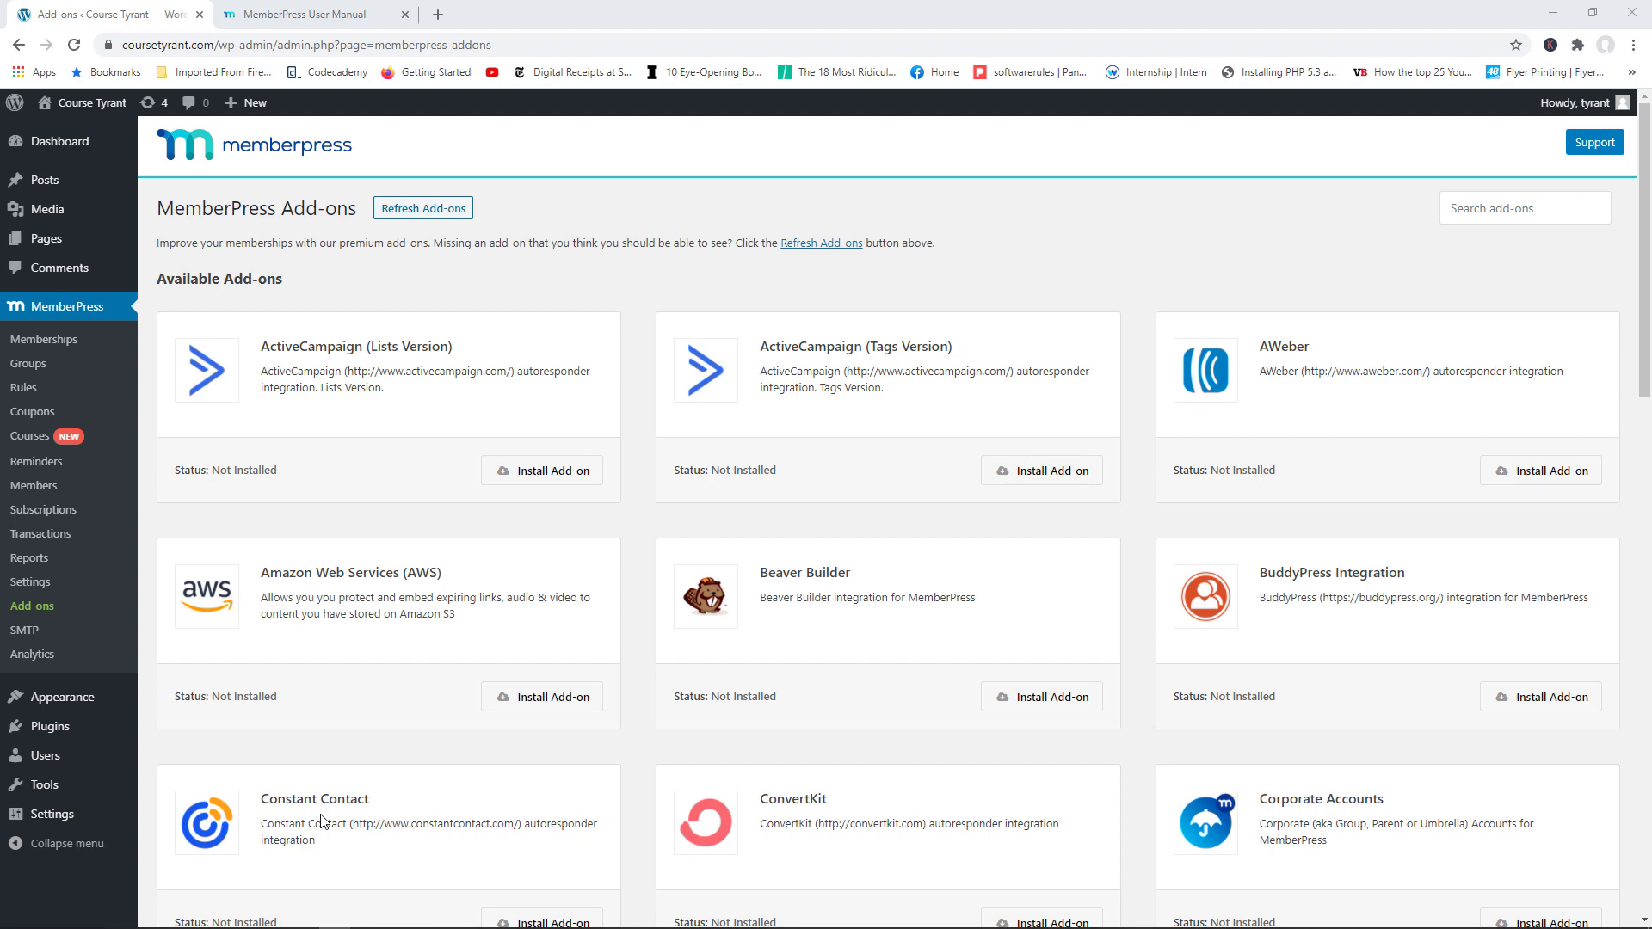
# Step: Scroll through the MemberPress Add-ons list, then switch to the MemberPress User Manual
pyautogui.moveTo(1650, 255); pyautogui.dragTo(1649, 354)
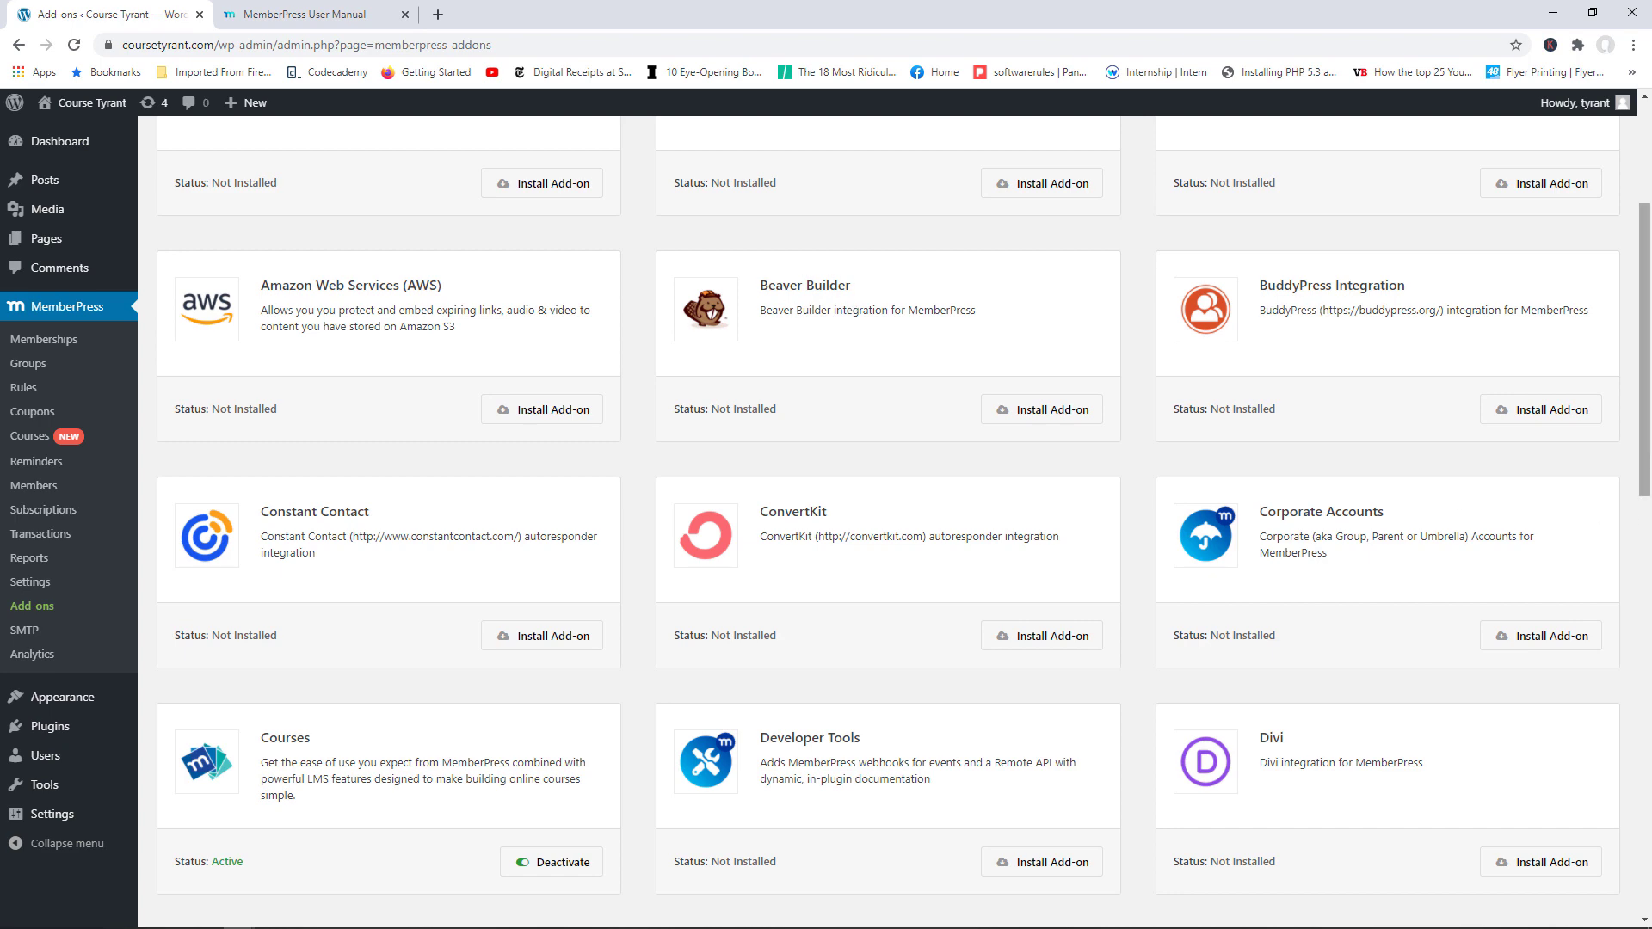
pyautogui.scroll(-3, 895, 427)
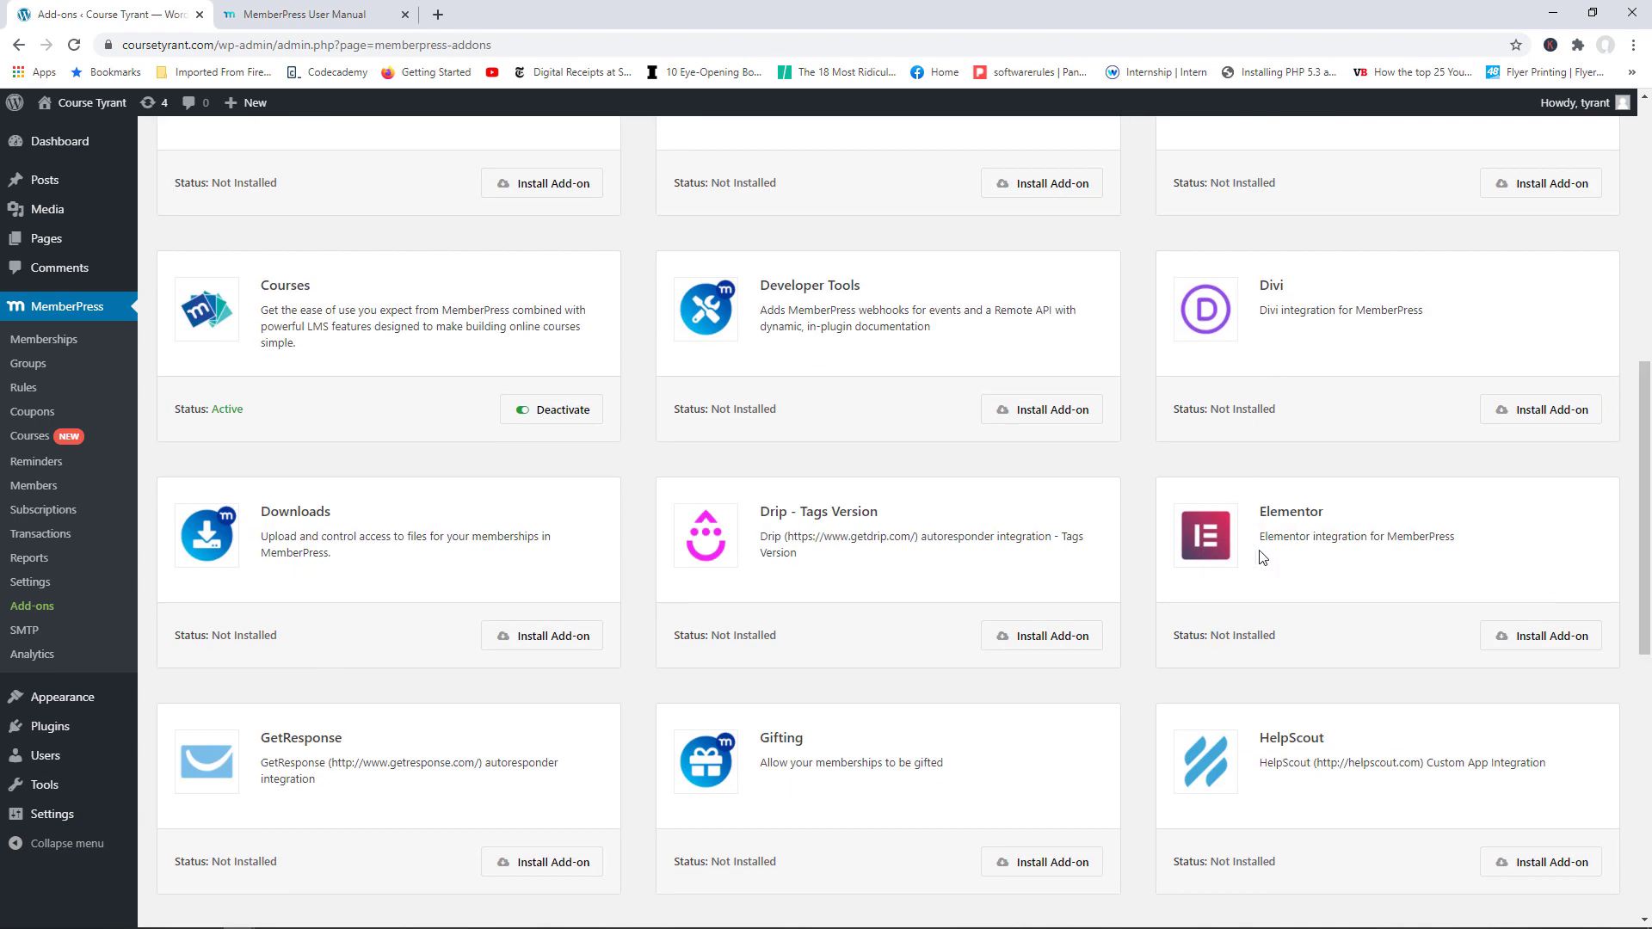
pyautogui.moveTo(1644, 535); pyautogui.dragTo(1638, 785)
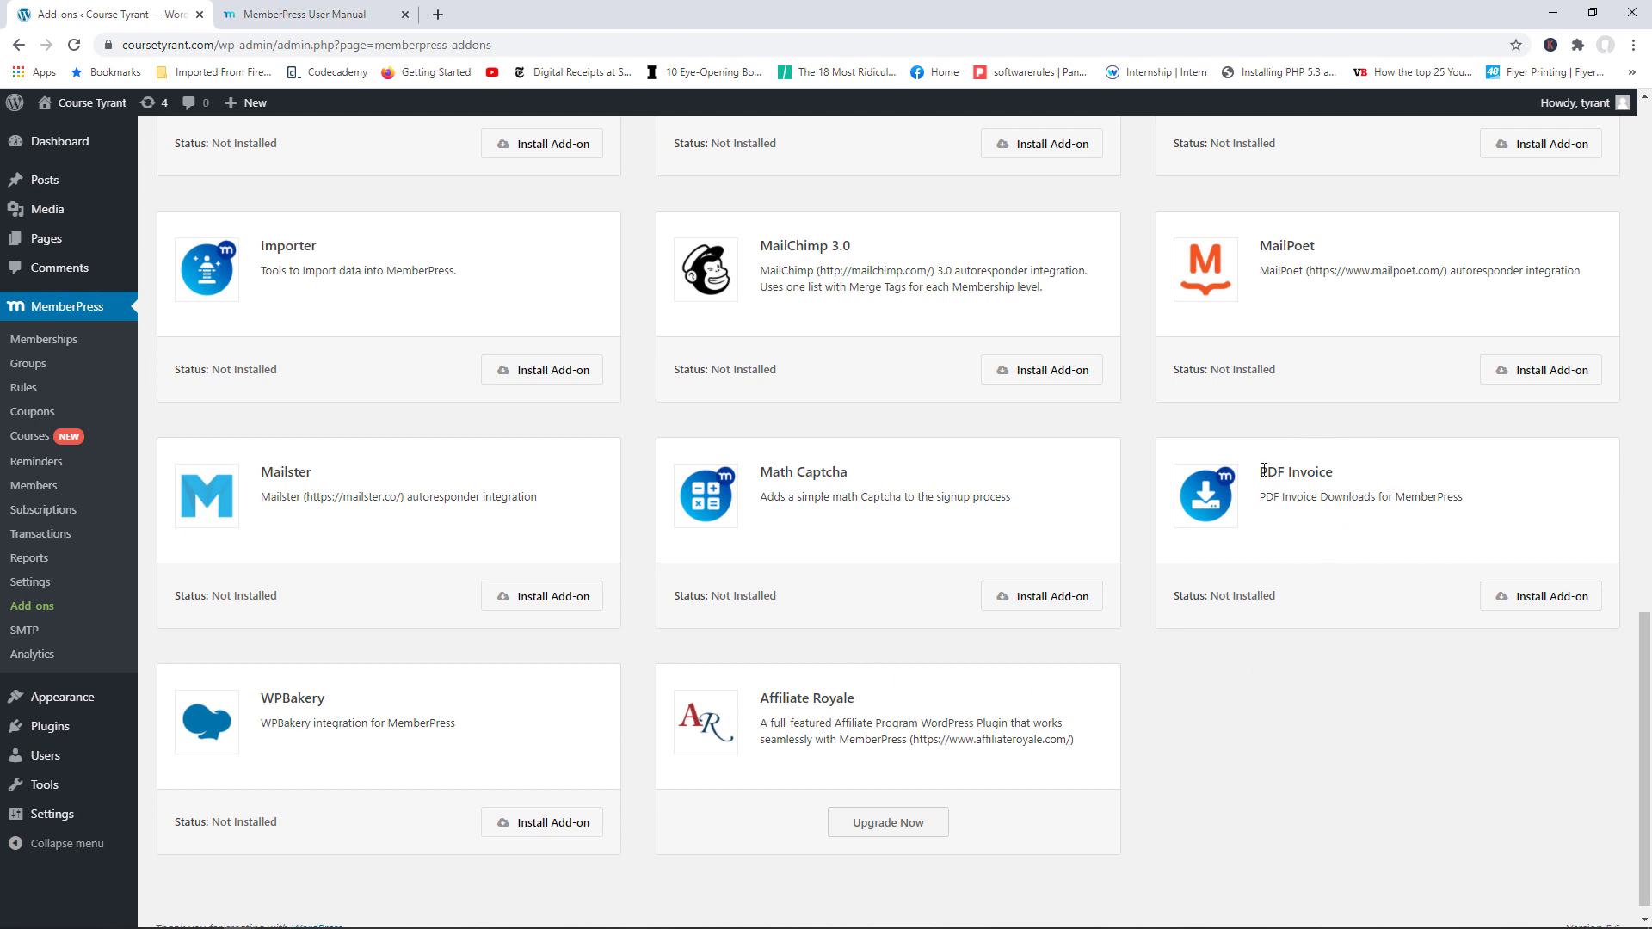
pyautogui.moveTo(1649, 681); pyautogui.dragTo(1616, 629)
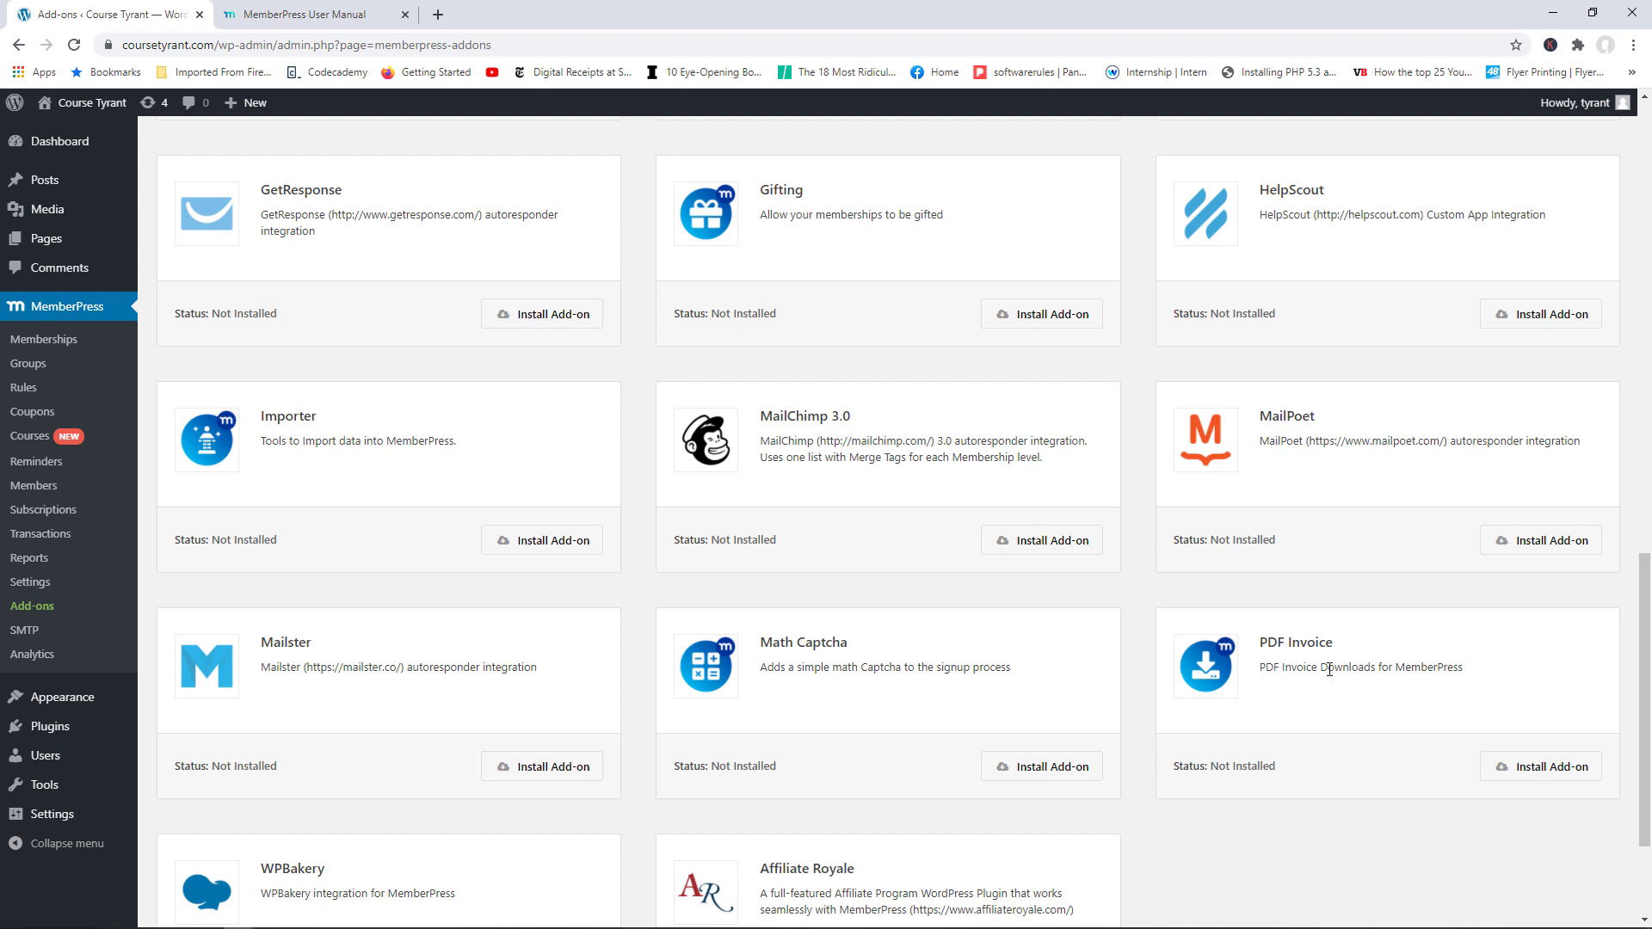
pyautogui.moveTo(1646, 694); pyautogui.dragTo(1650, 663)
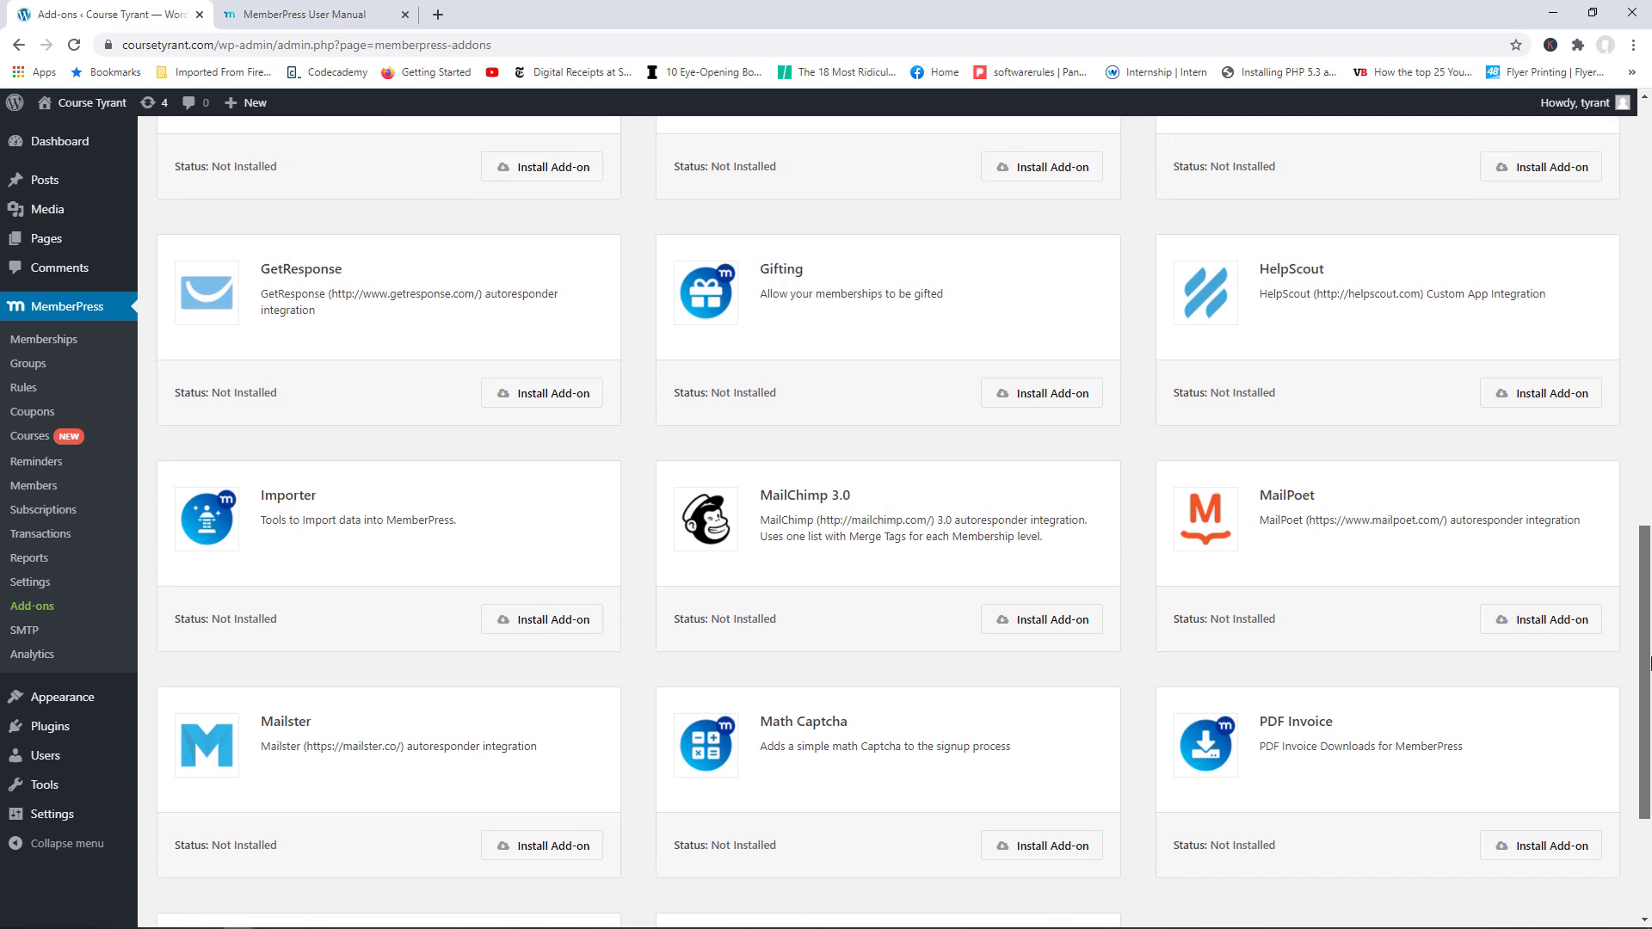
pyautogui.scroll(4, 1549, 637)
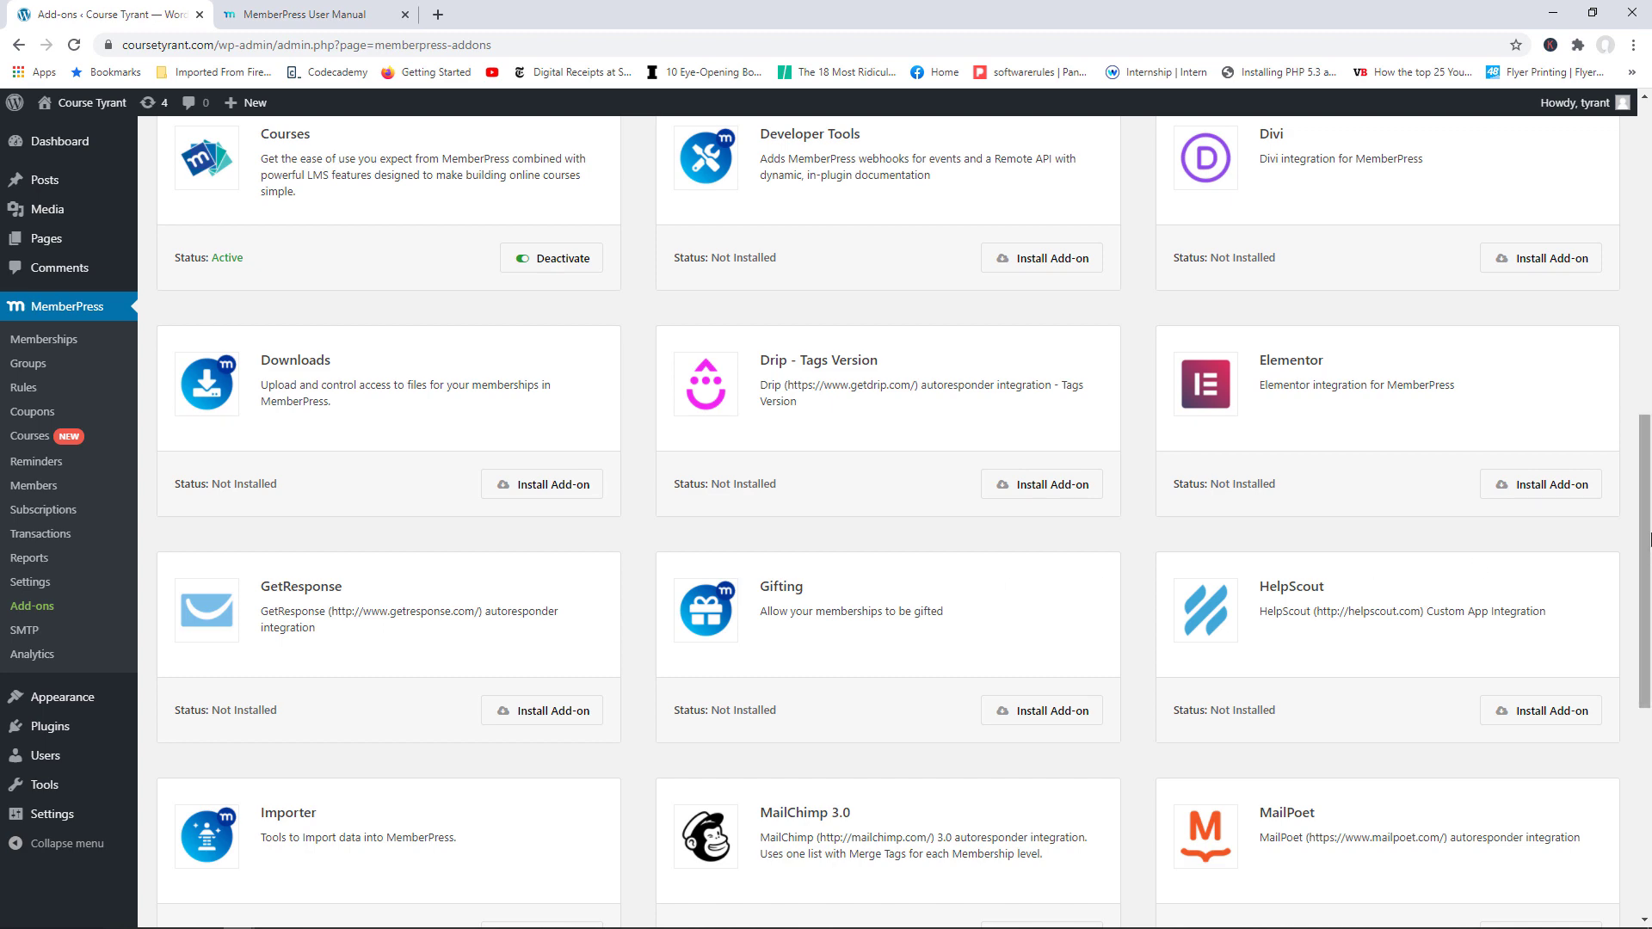
pyautogui.moveTo(1648, 542); pyautogui.dragTo(1648, 225)
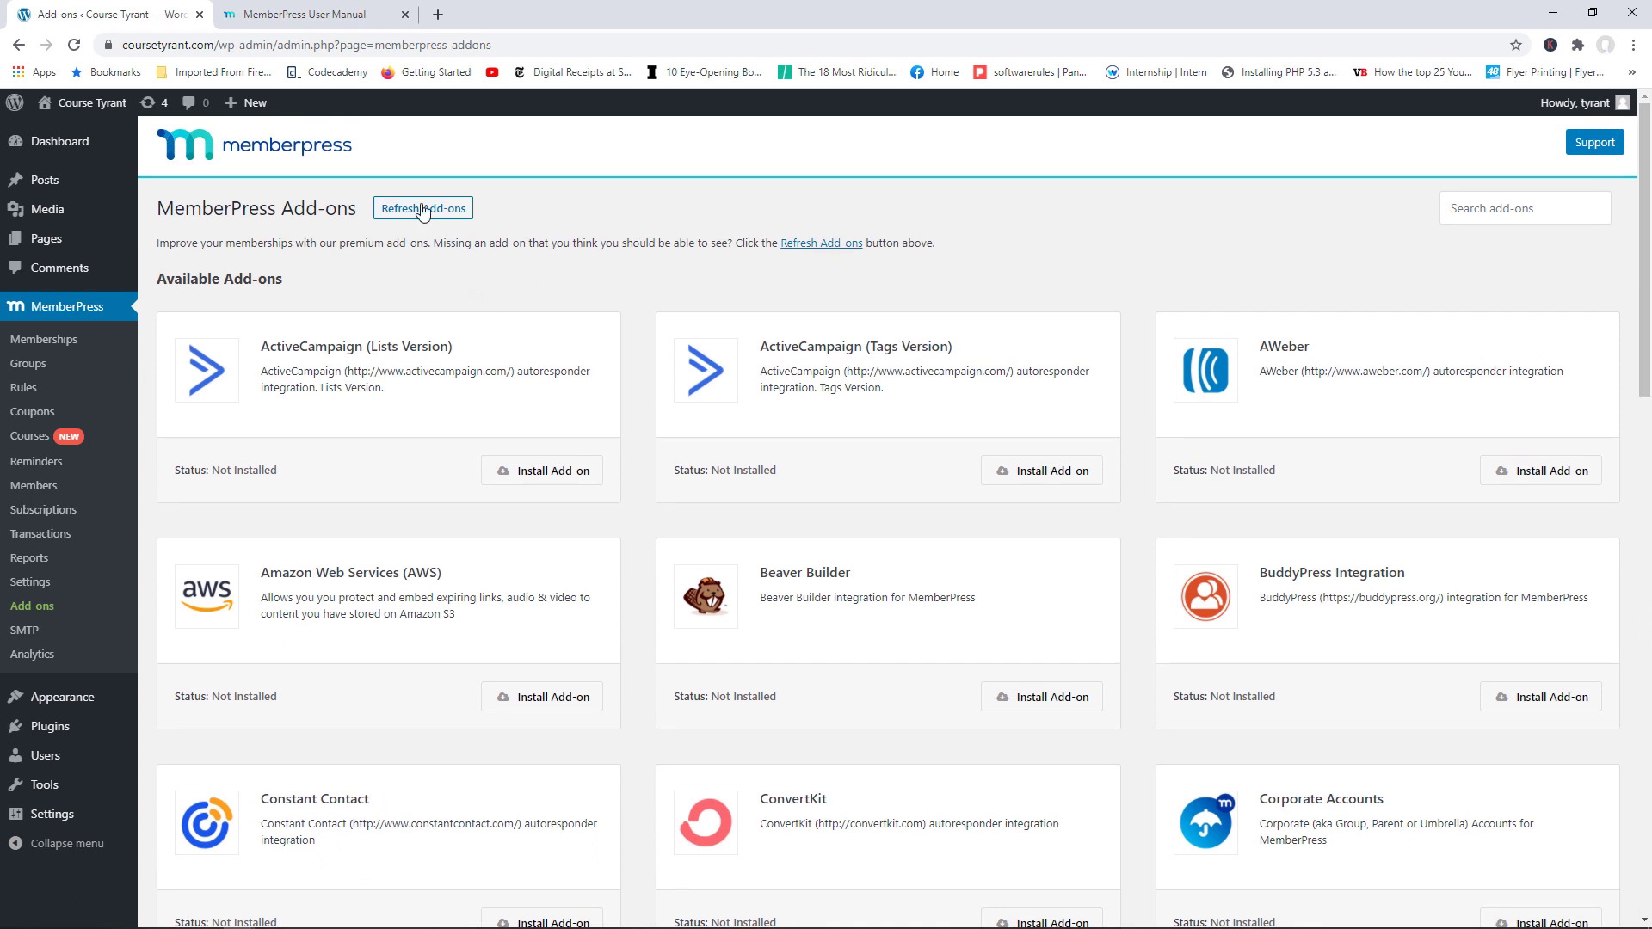
pyautogui.click(325, 7)
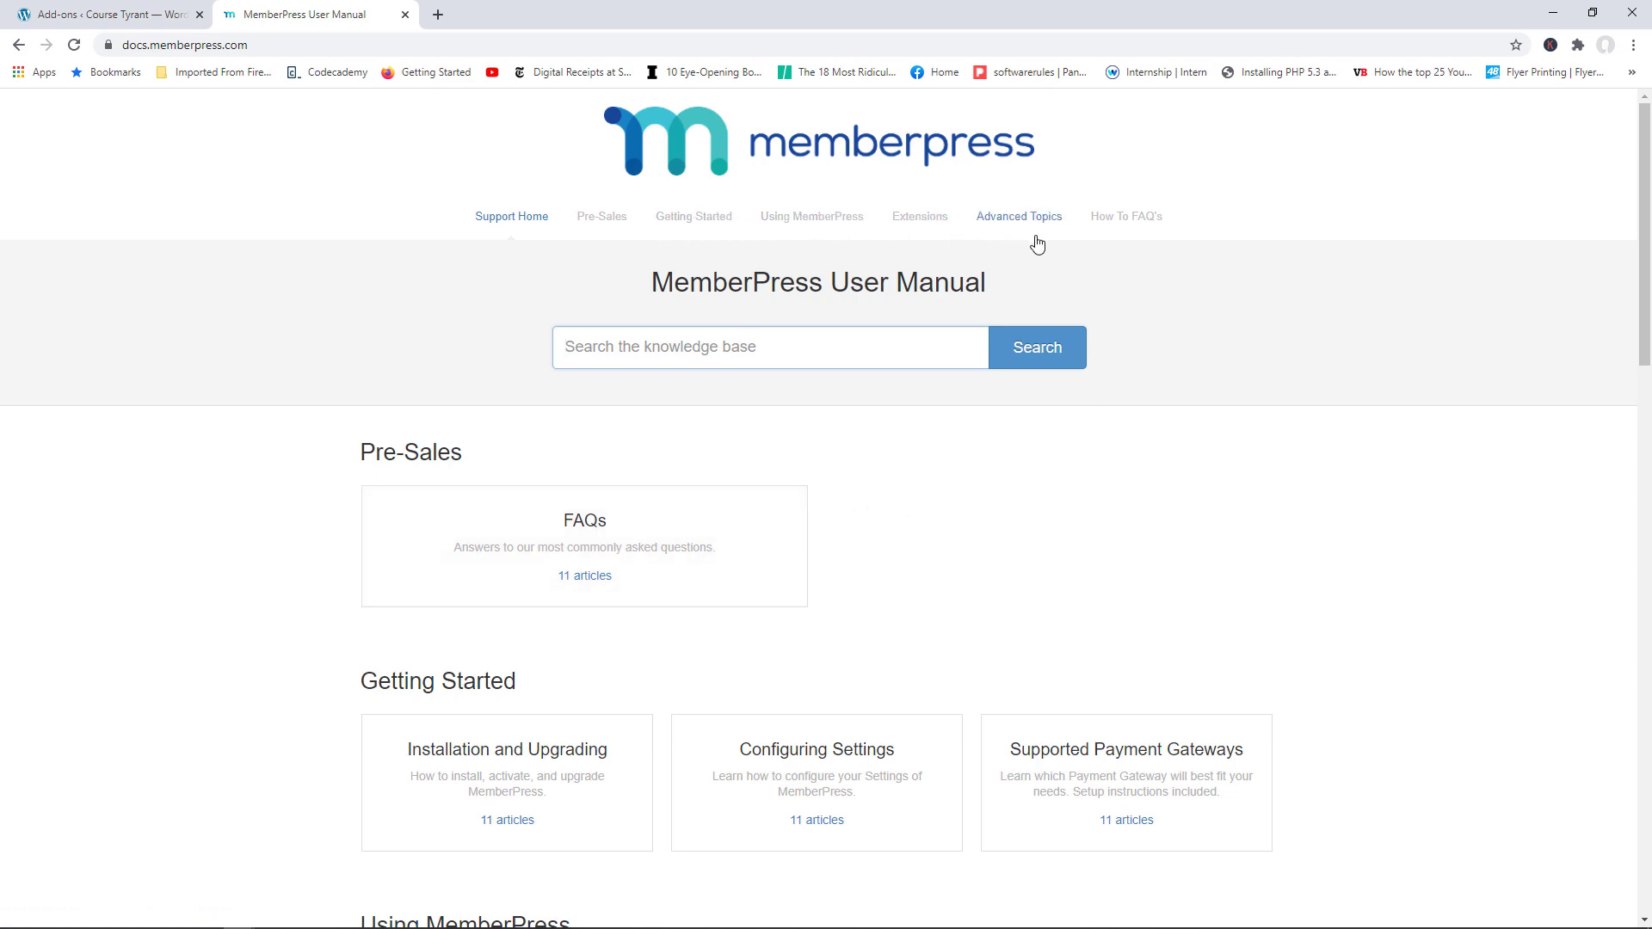
pyautogui.moveTo(1644, 292); pyautogui.dragTo(1650, 202)
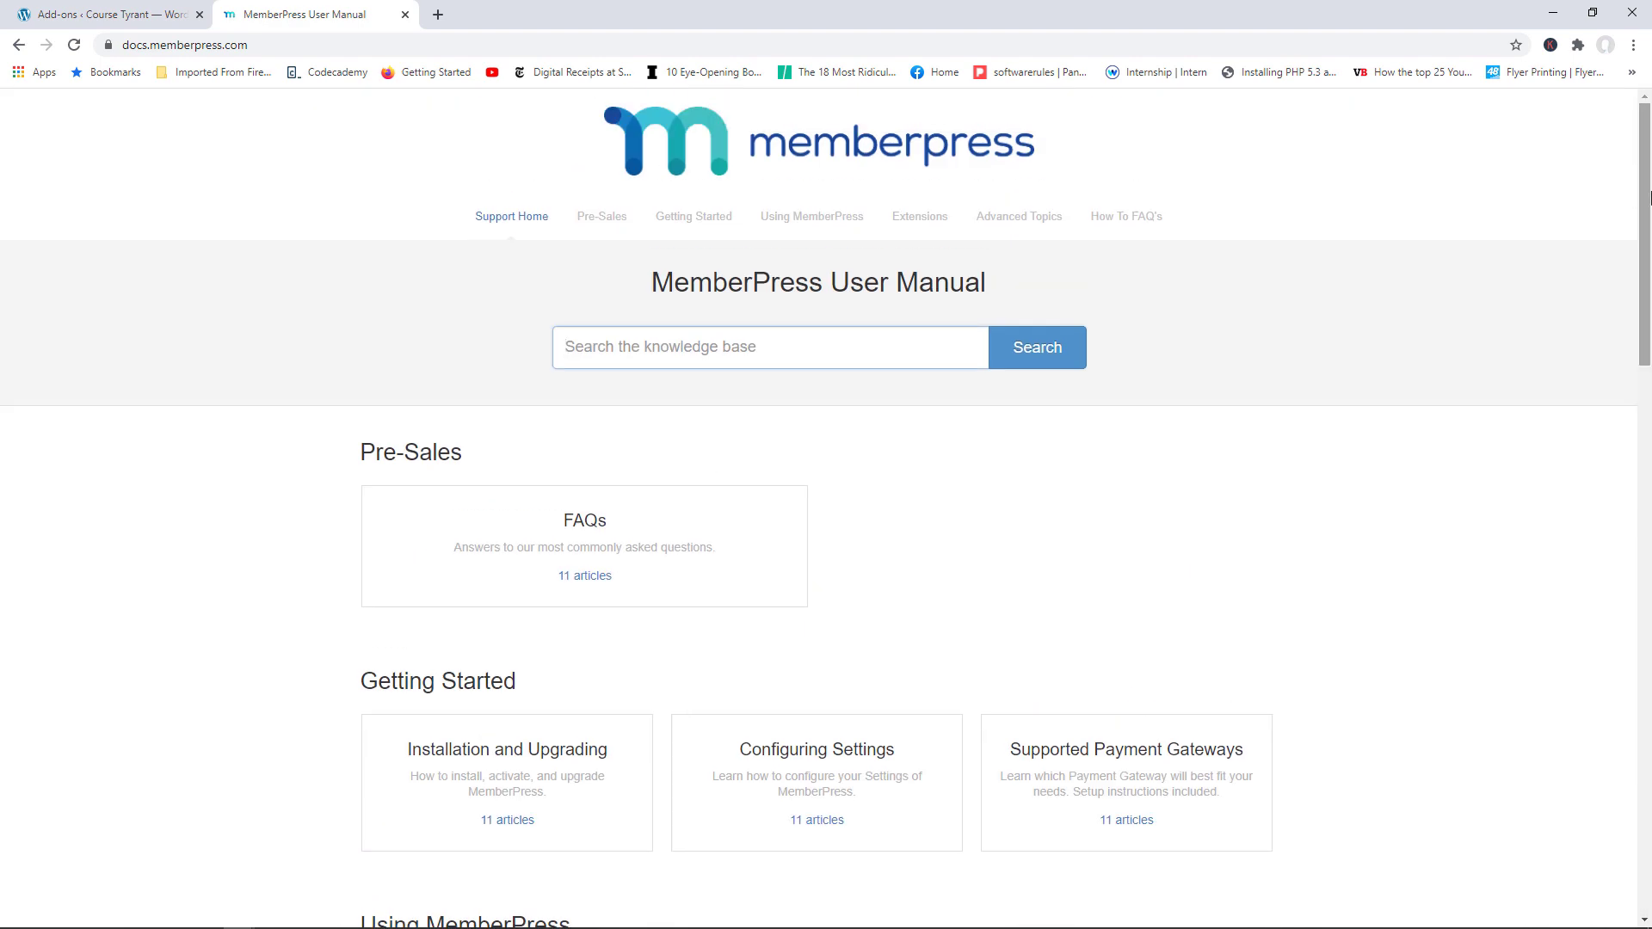